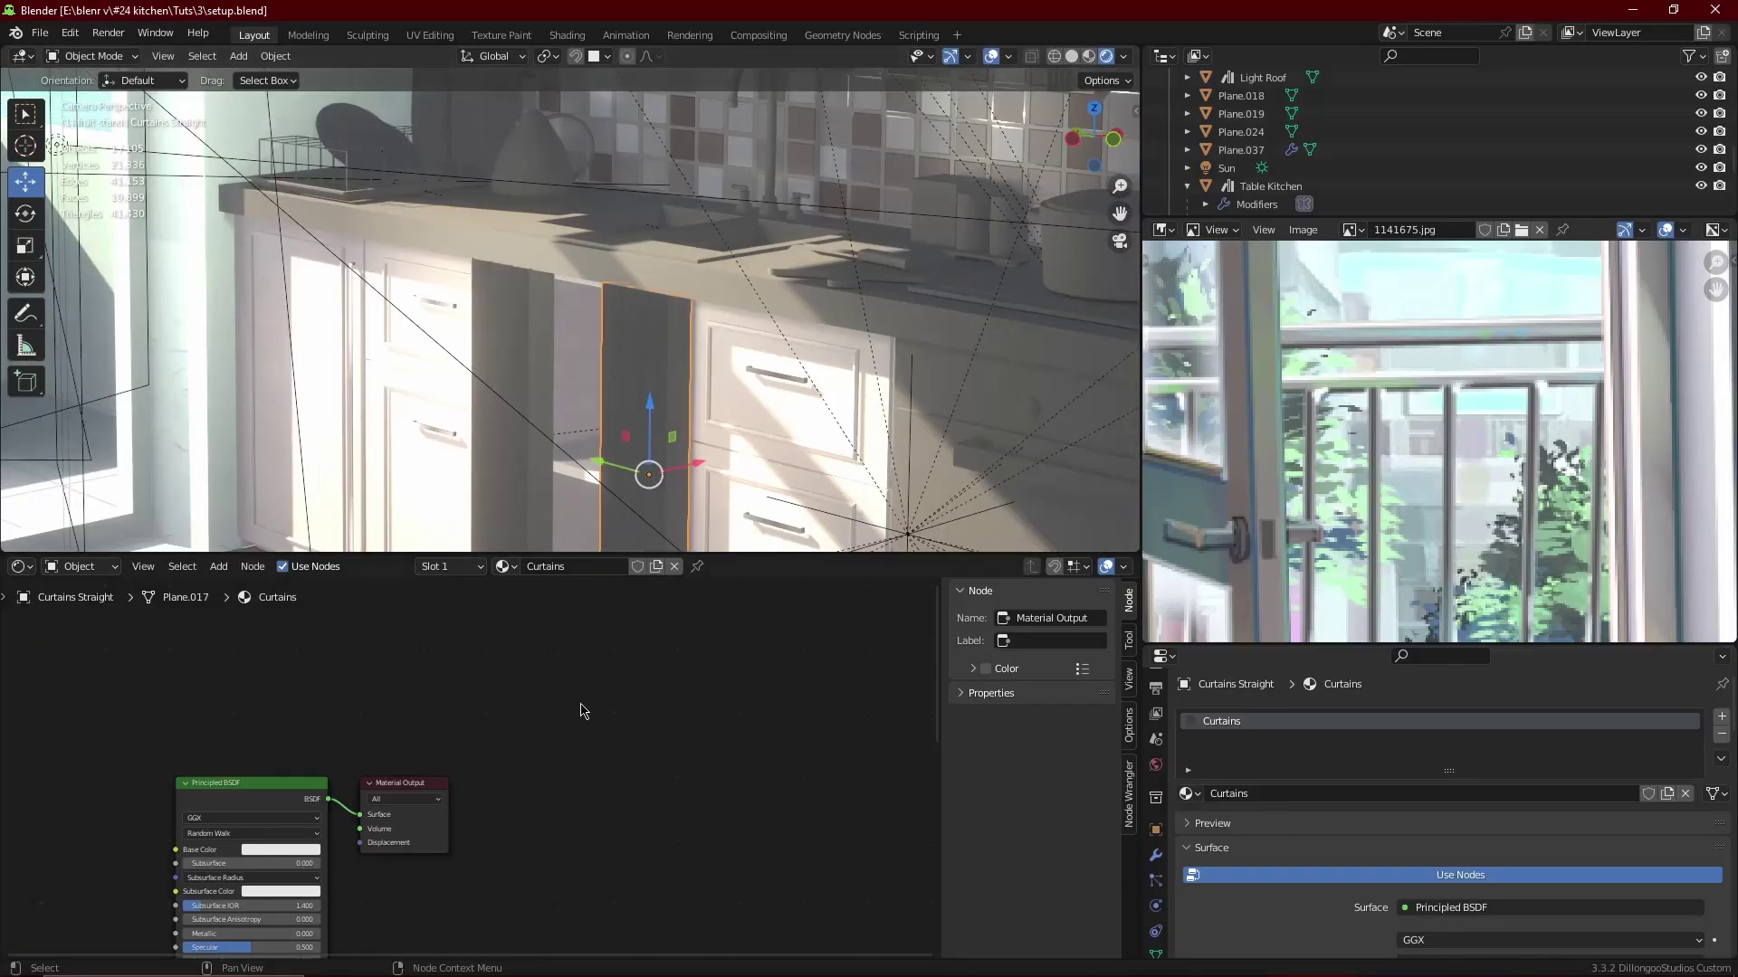
- Replace the Curtains Principled BSDF with a Mix node feeding the Material Output surface
middle_click_drag(581, 705, 678, 659)
left_click(368, 765)
key("x")
key("shift+a")
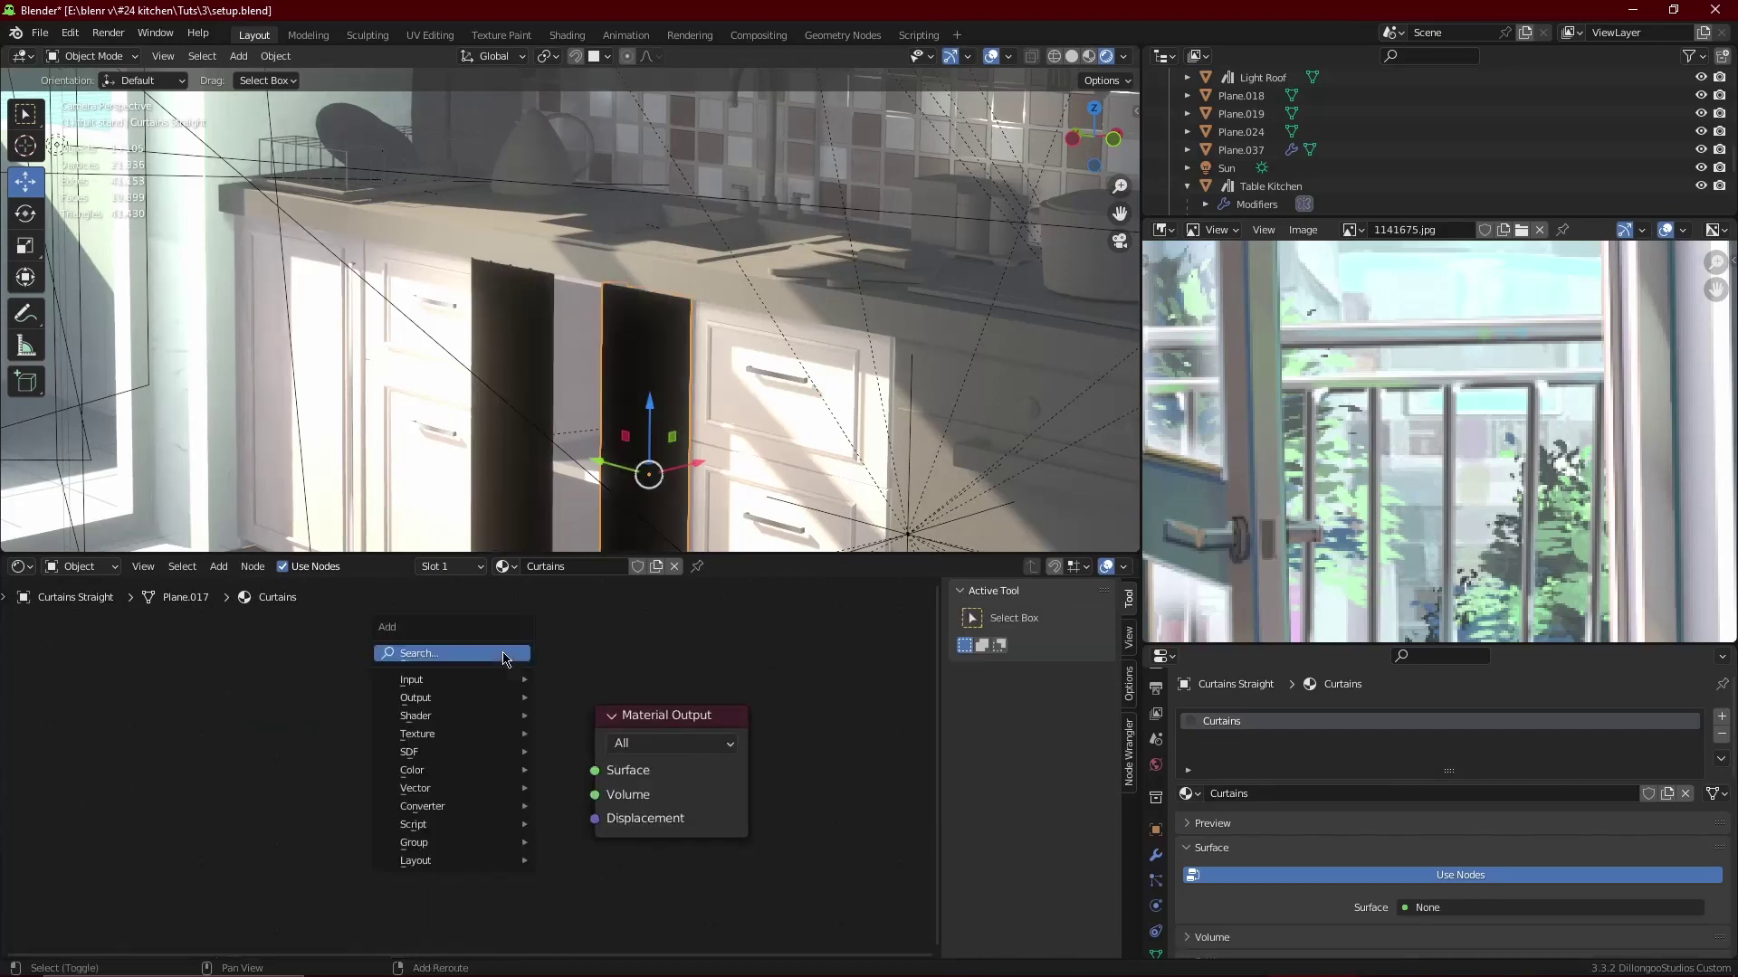
left_click(488, 650)
type("mix")
key("Return")
left_click(389, 715)
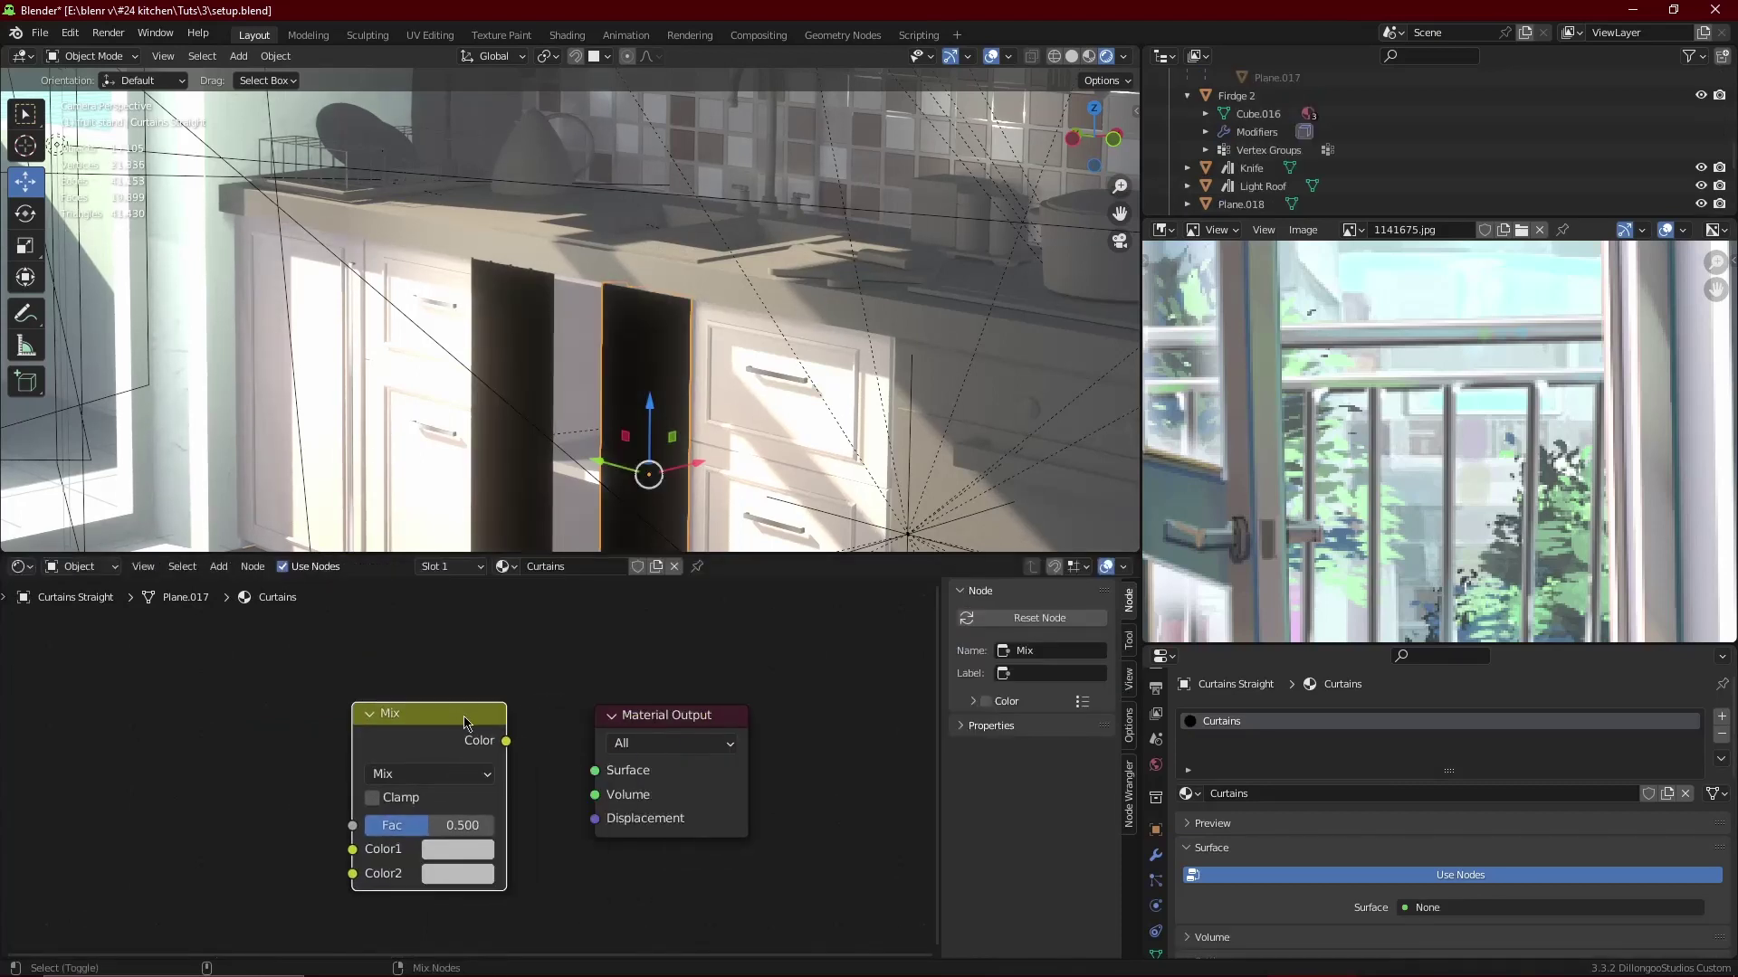
left_click_drag(504, 726, 602, 745)
middle_click_drag(453, 770, 678, 769)
scroll(633, 769, "up", 3)
- Add an Emission node and link it into the Mix node's Color1
key("shift+a")
left_click(560, 651)
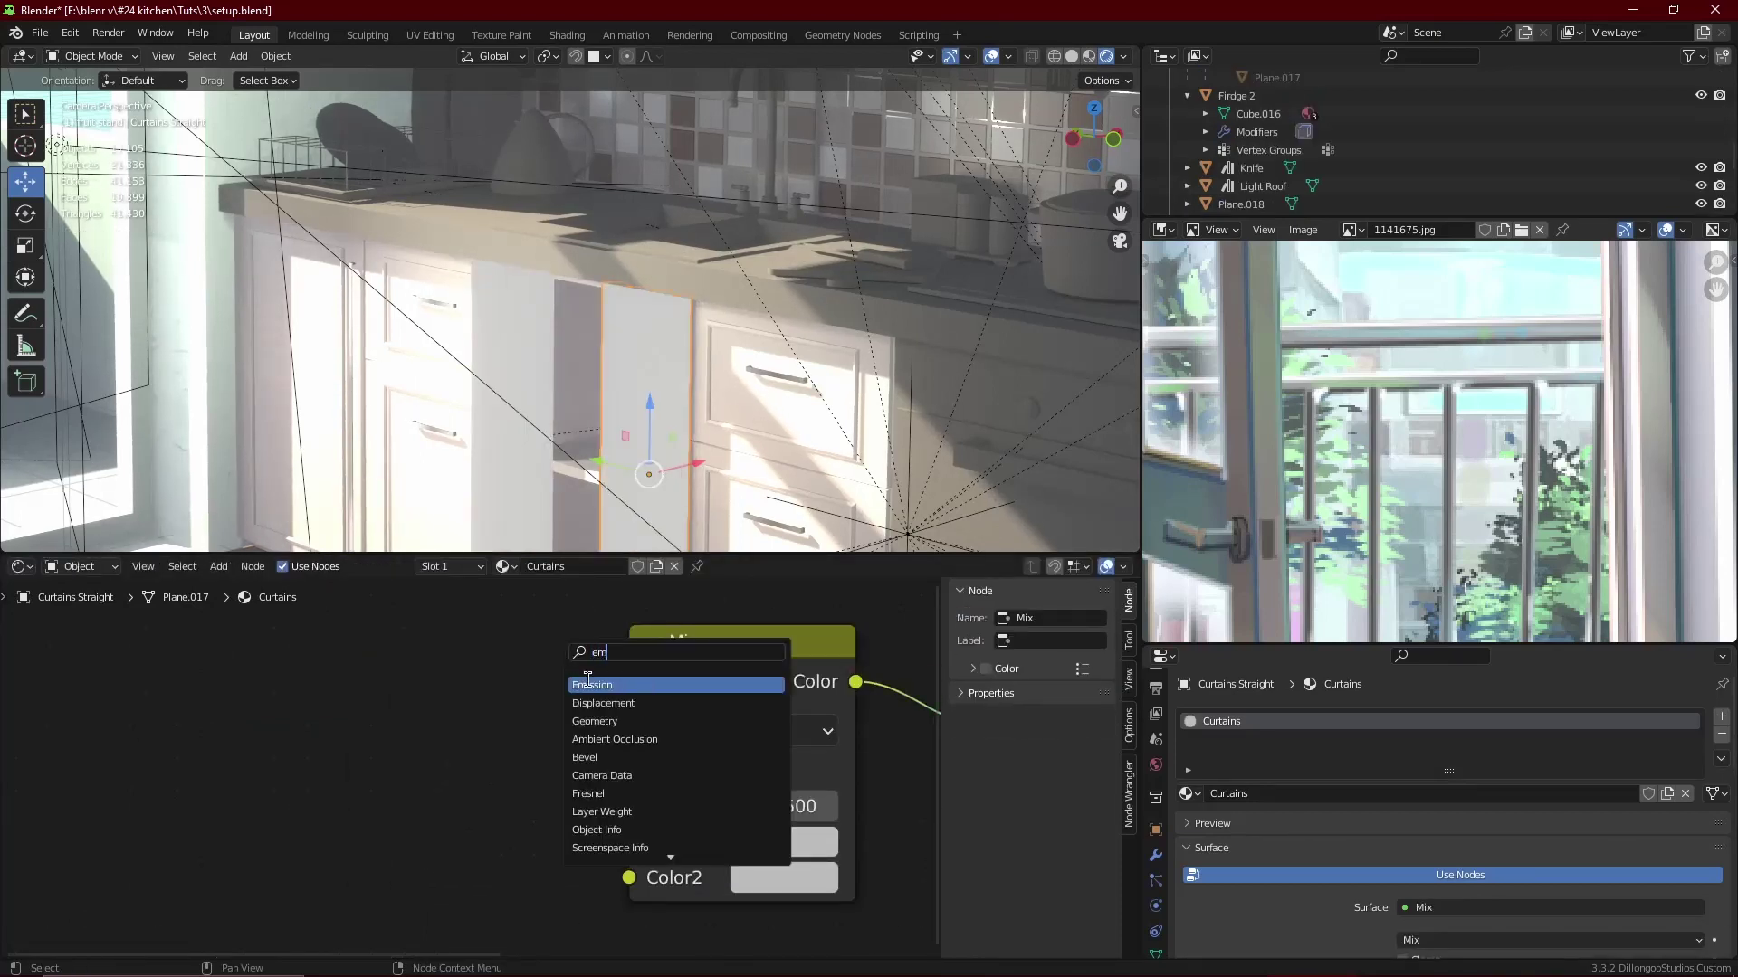
left_click(589, 685)
left_click(349, 860)
left_click_drag(307, 846, 629, 841)
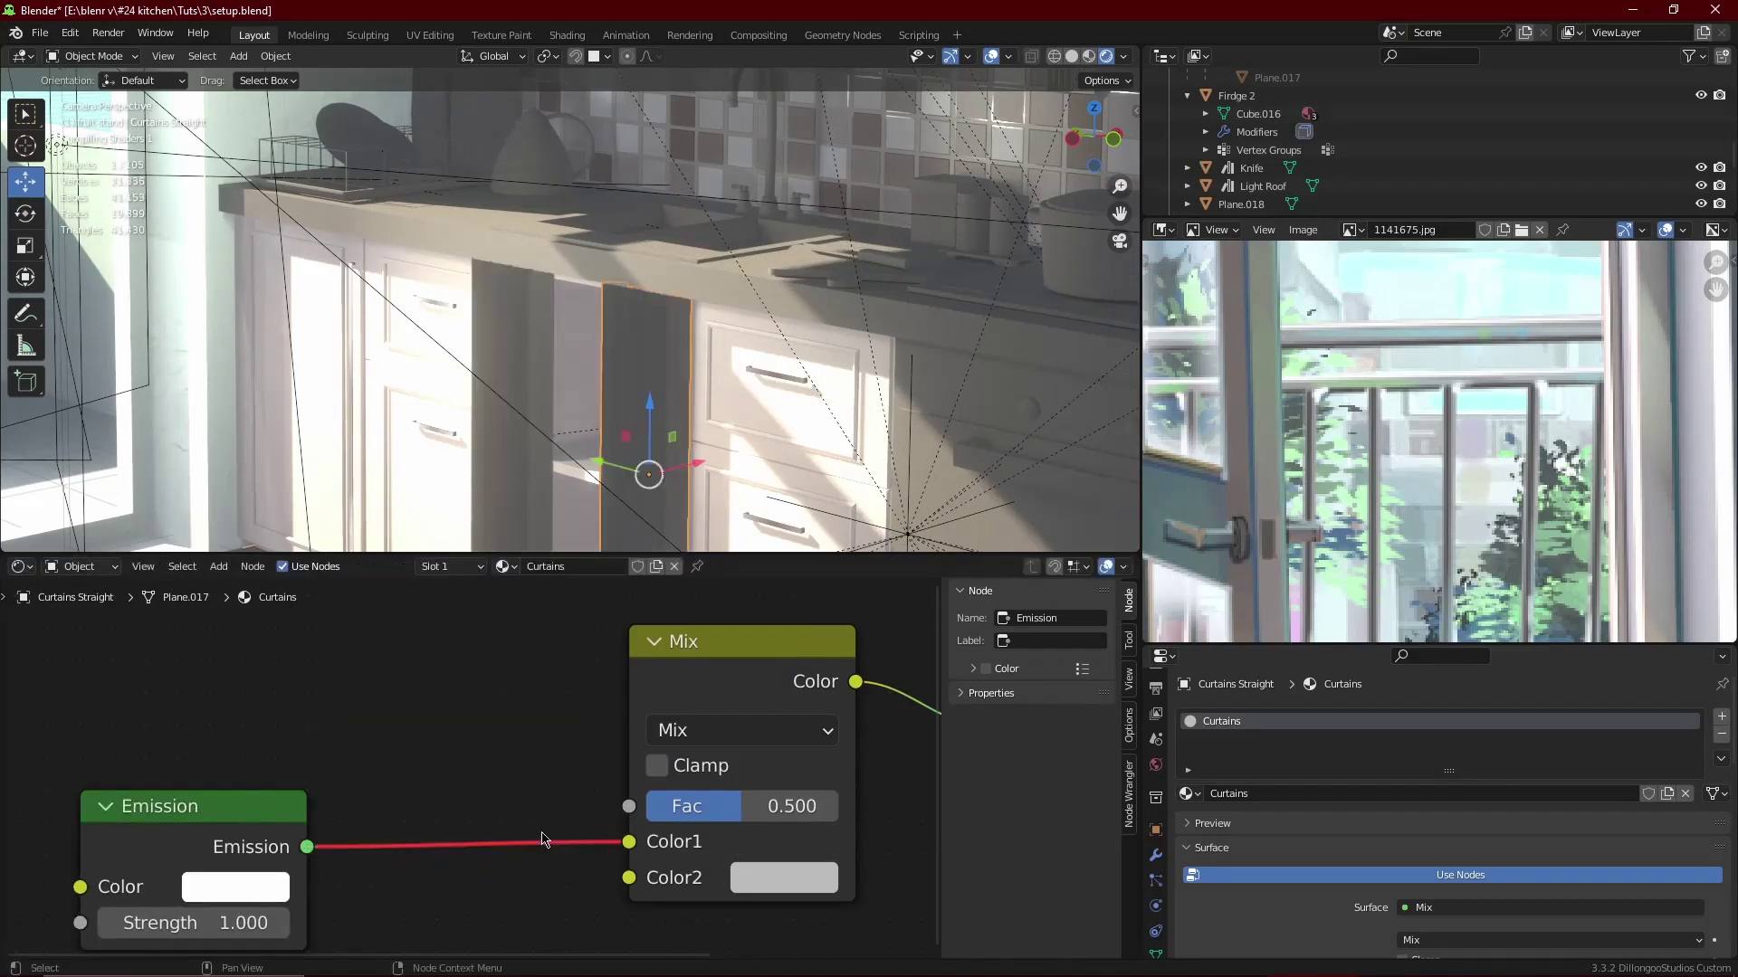
scroll(541, 838, "down", 2)
- Add a Diffuse BSDF node and link it into the Mix node's Color2
key("g")
left_click(403, 719)
key("shift+a")
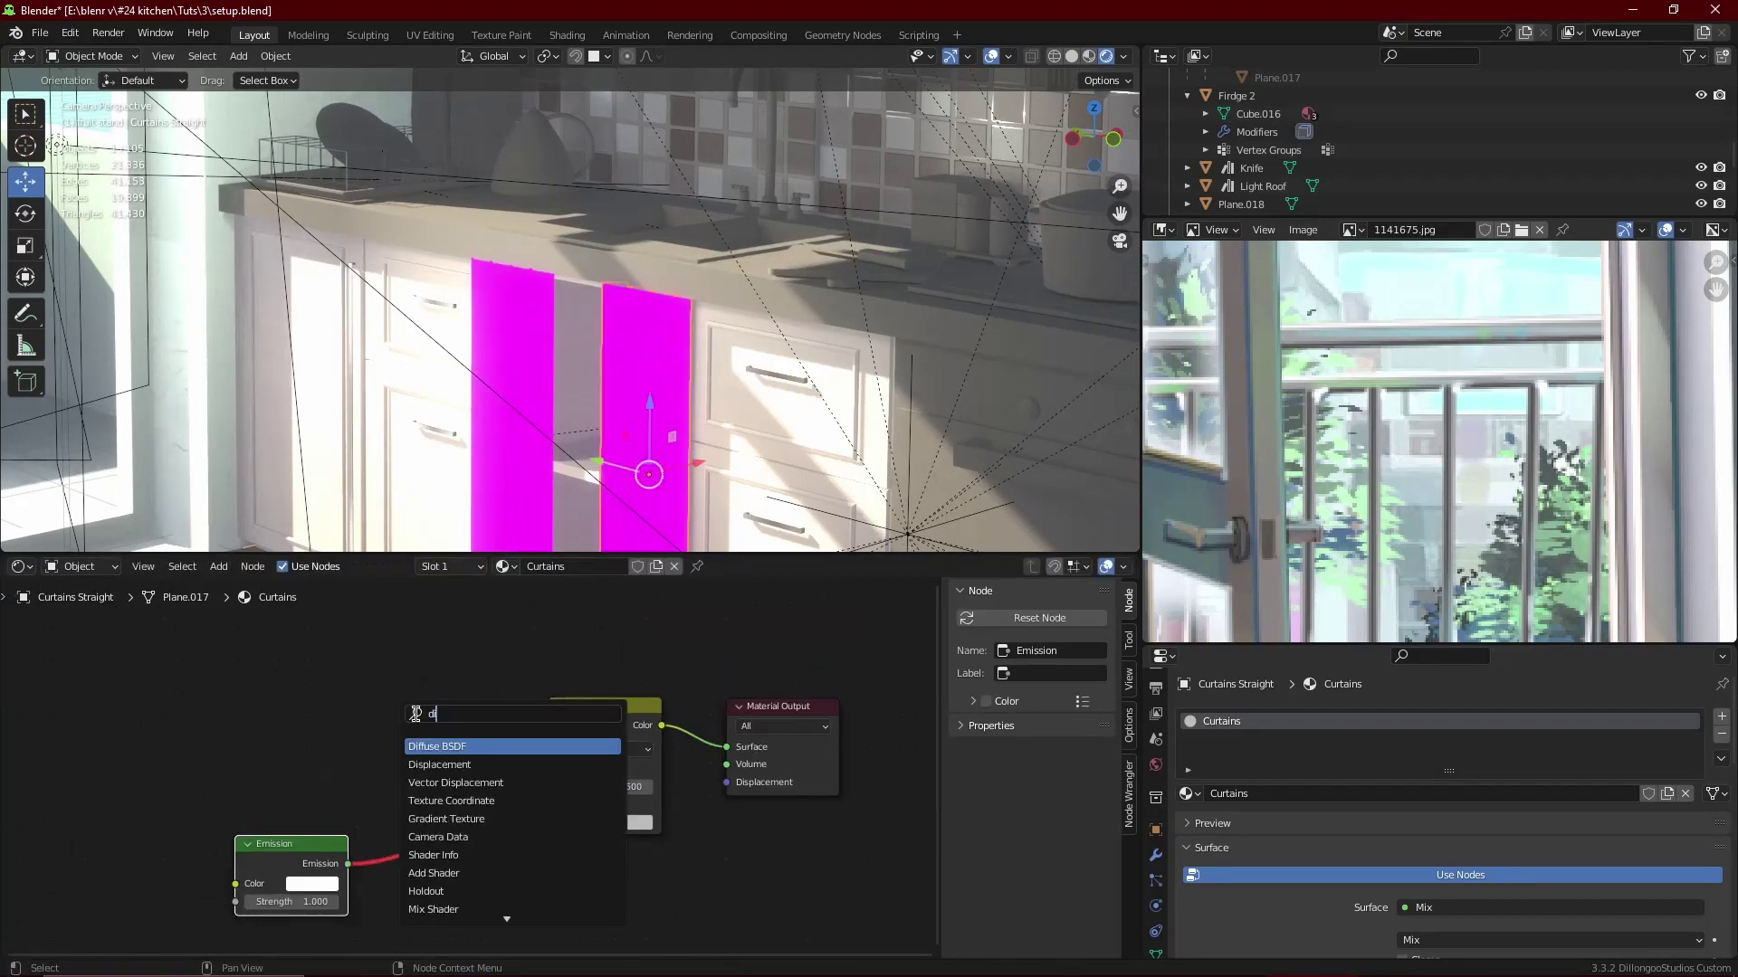
key("Return")
left_click(272, 733)
left_click_drag(339, 752, 548, 821)
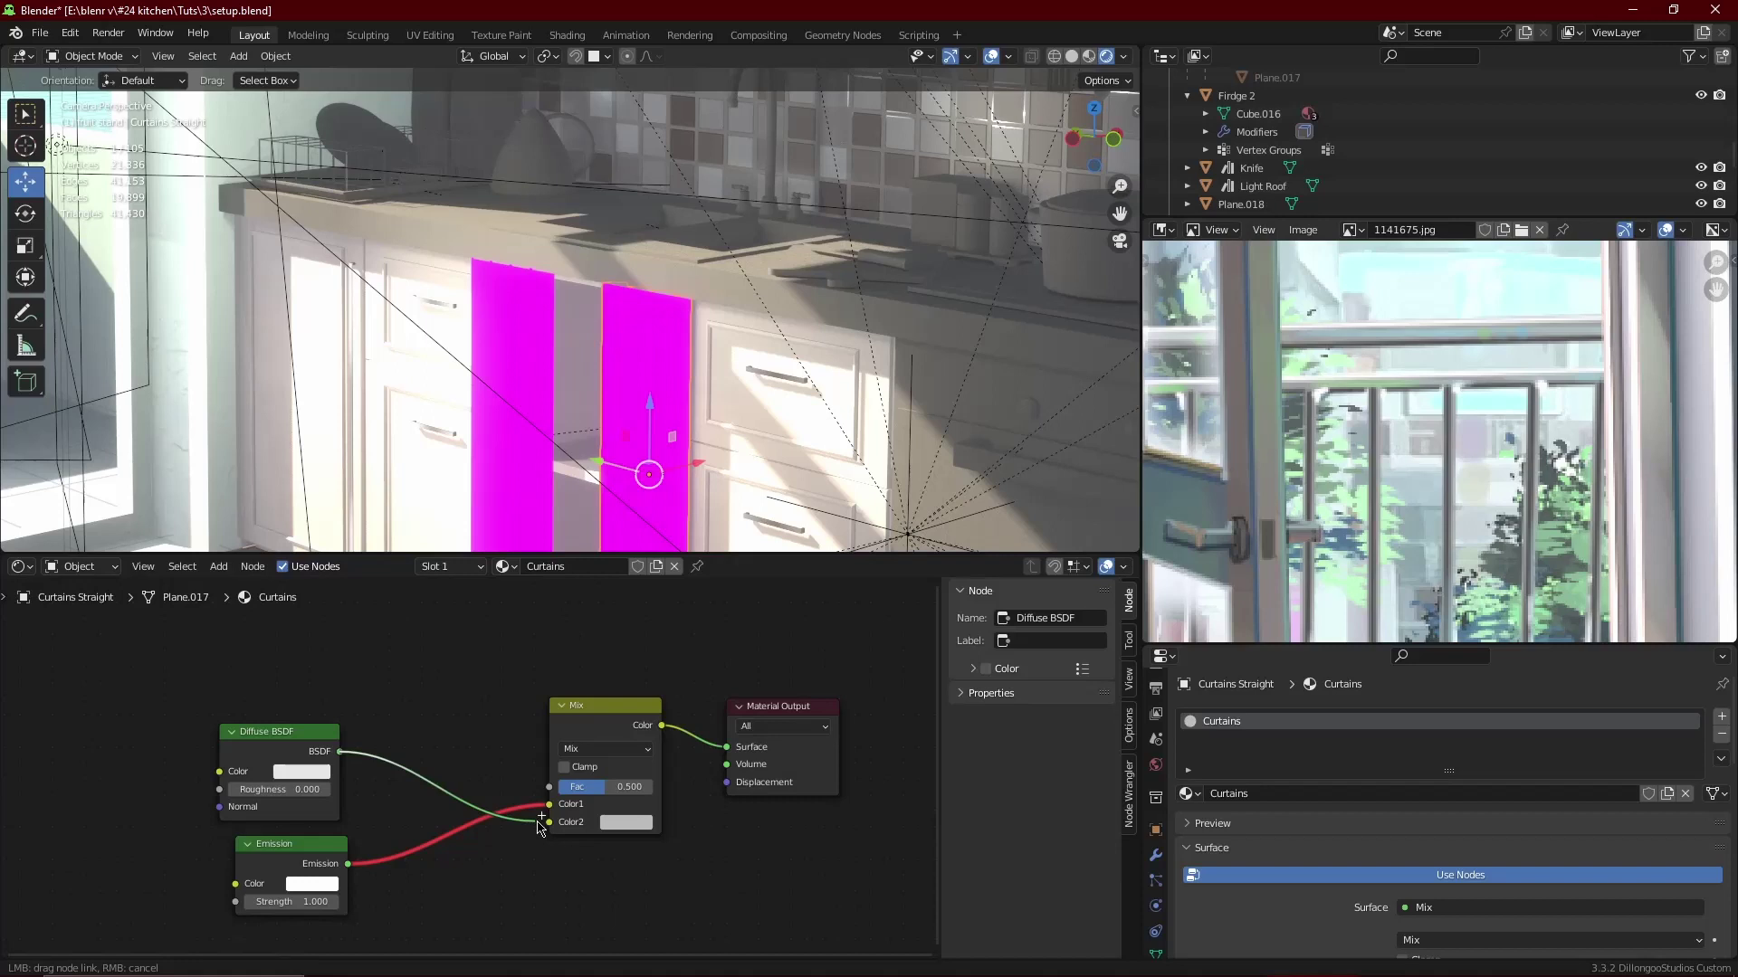
- Insert two Shader to RGB nodes between the shaders and the Mix node
key("shift+a")
left_click(477, 704)
left_click(520, 790)
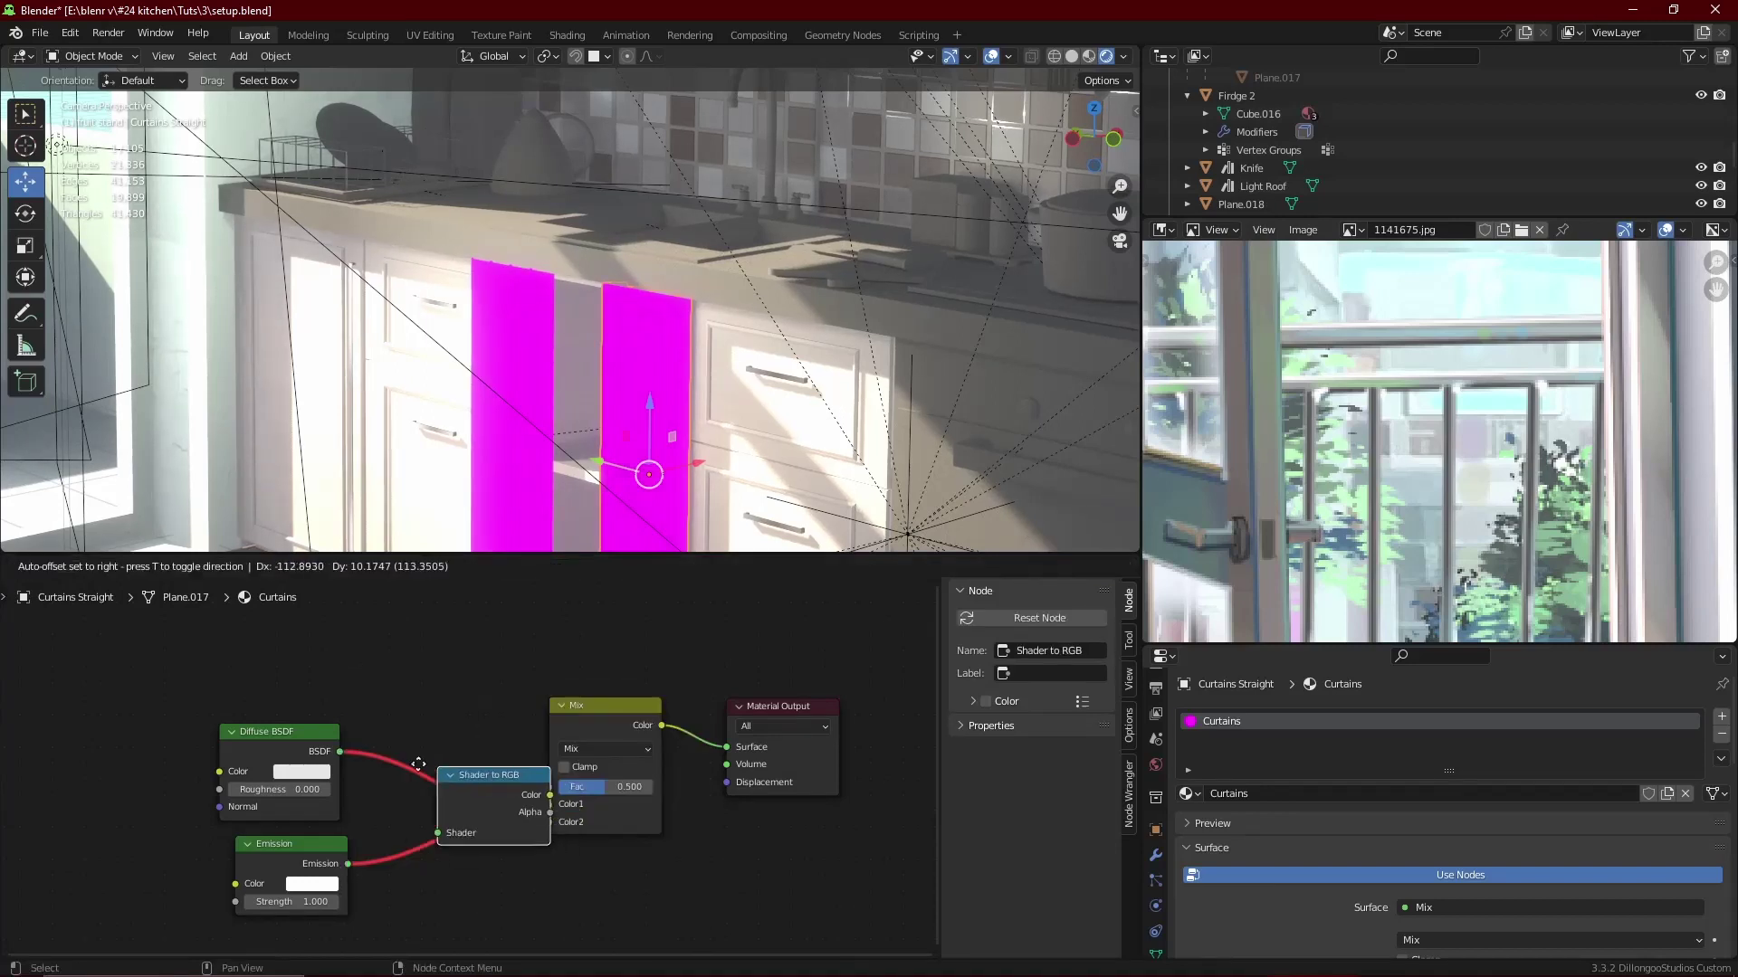
left_click(460, 725)
key("shift+d")
left_click(462, 829)
- Set the Mix node to Multiply with factor 1.000
left_click(638, 748)
left_click(636, 690)
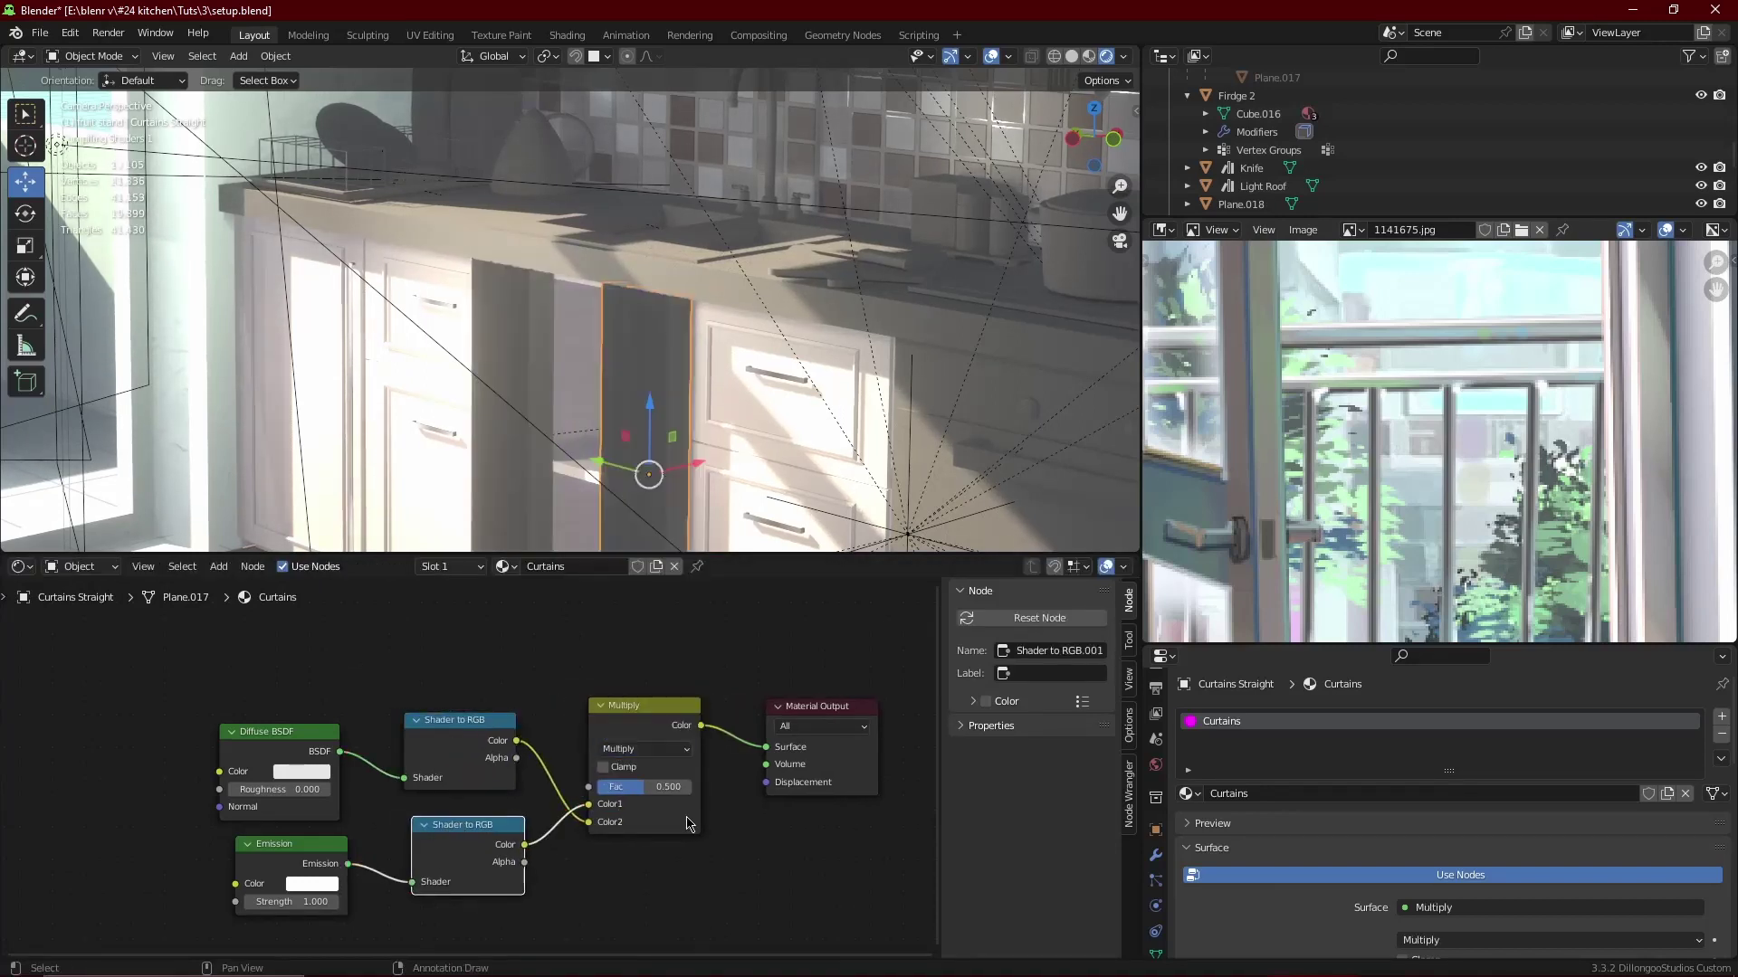
left_click_drag(644, 794, 691, 793)
- Add a Normal node driving the Diffuse BSDF's Normal input
key("shift+a")
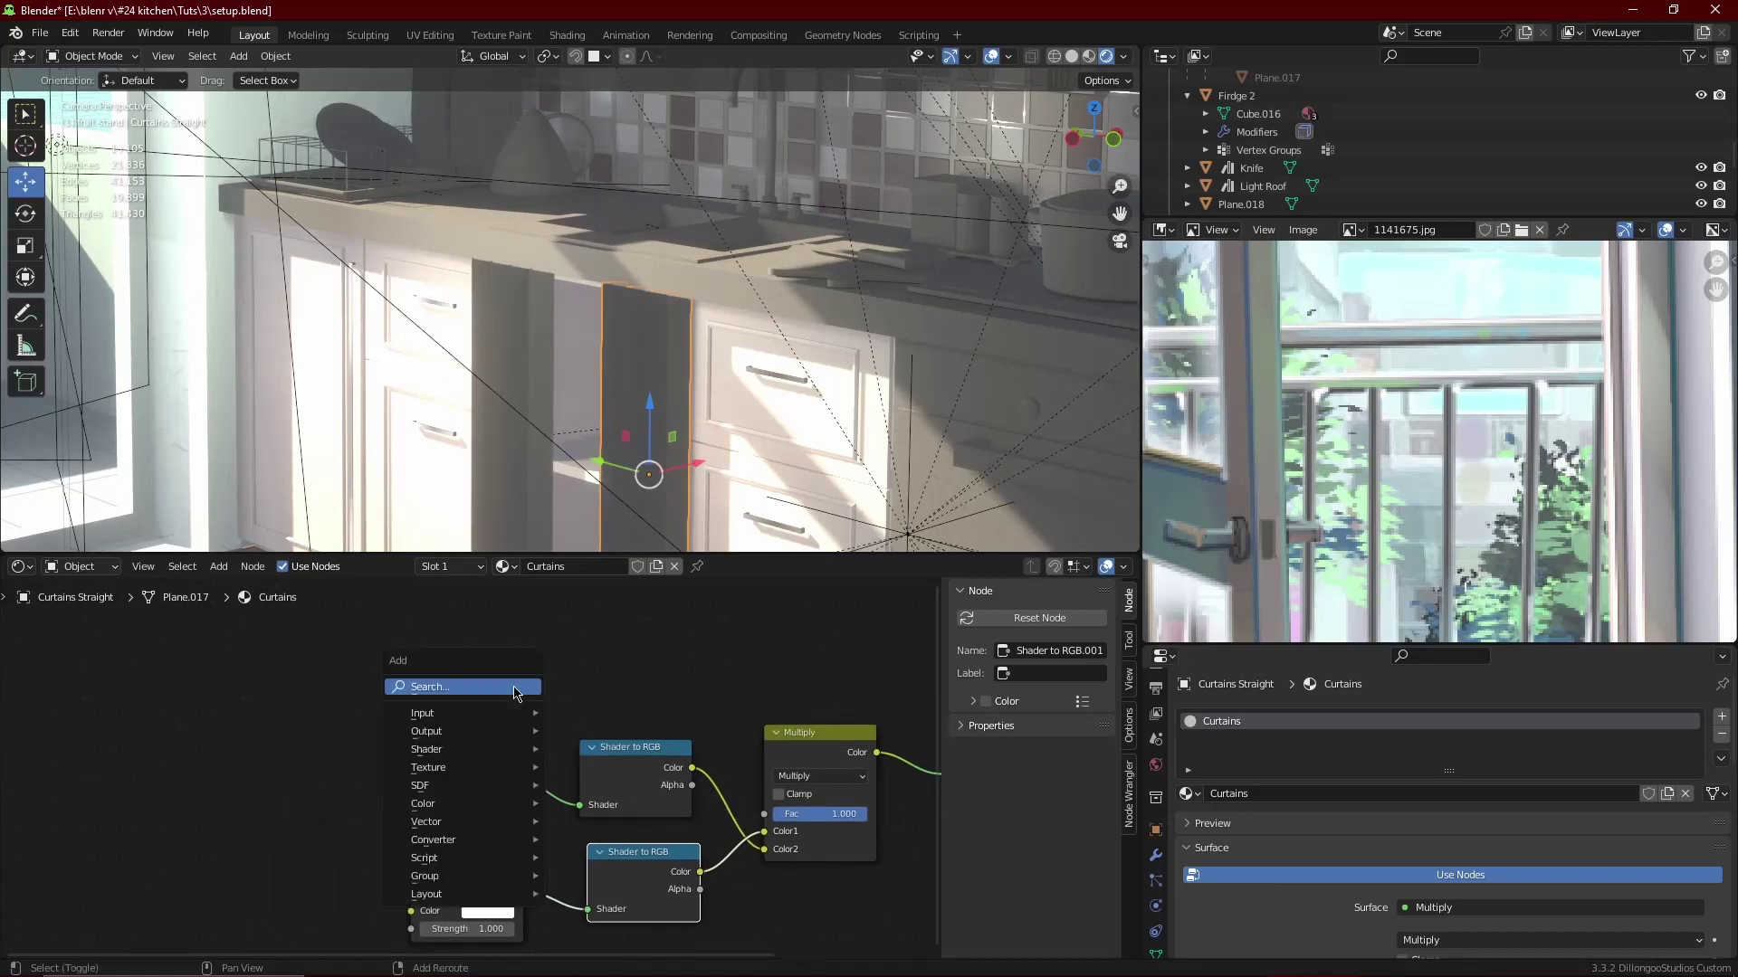
type("no")
left_click(576, 718)
left_click(400, 715)
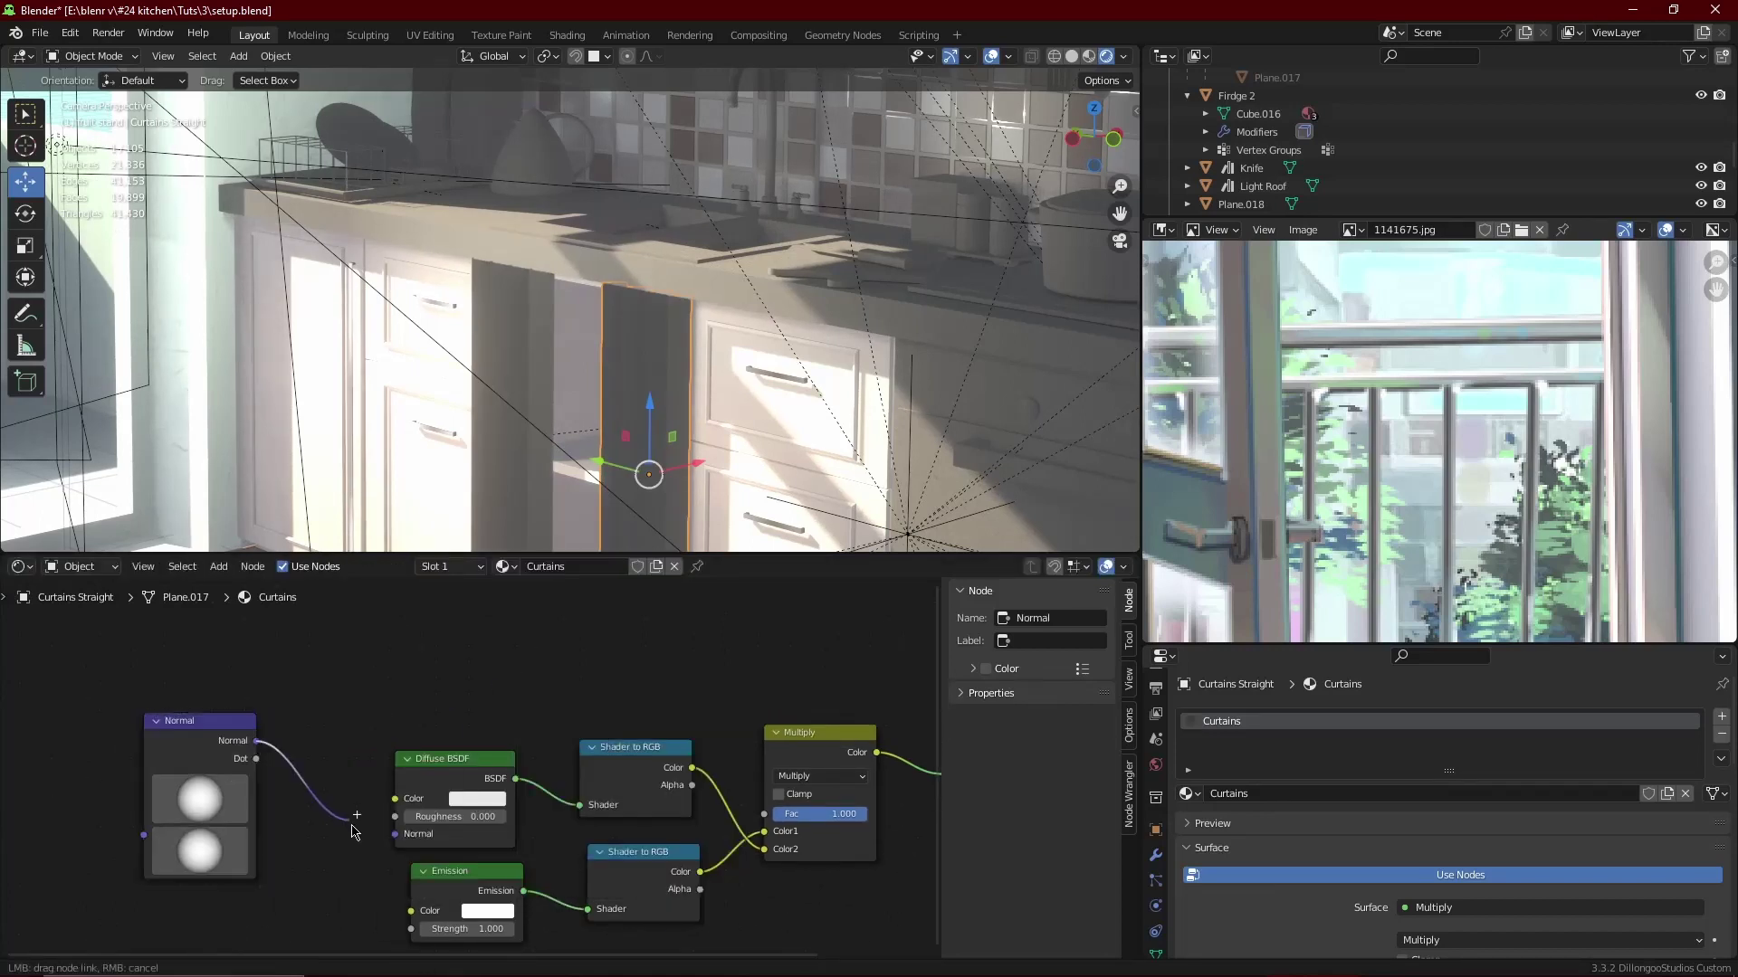
left_click_drag(257, 740, 395, 833)
middle_click_drag(519, 910, 533, 815)
scroll(532, 815, "up", 2)
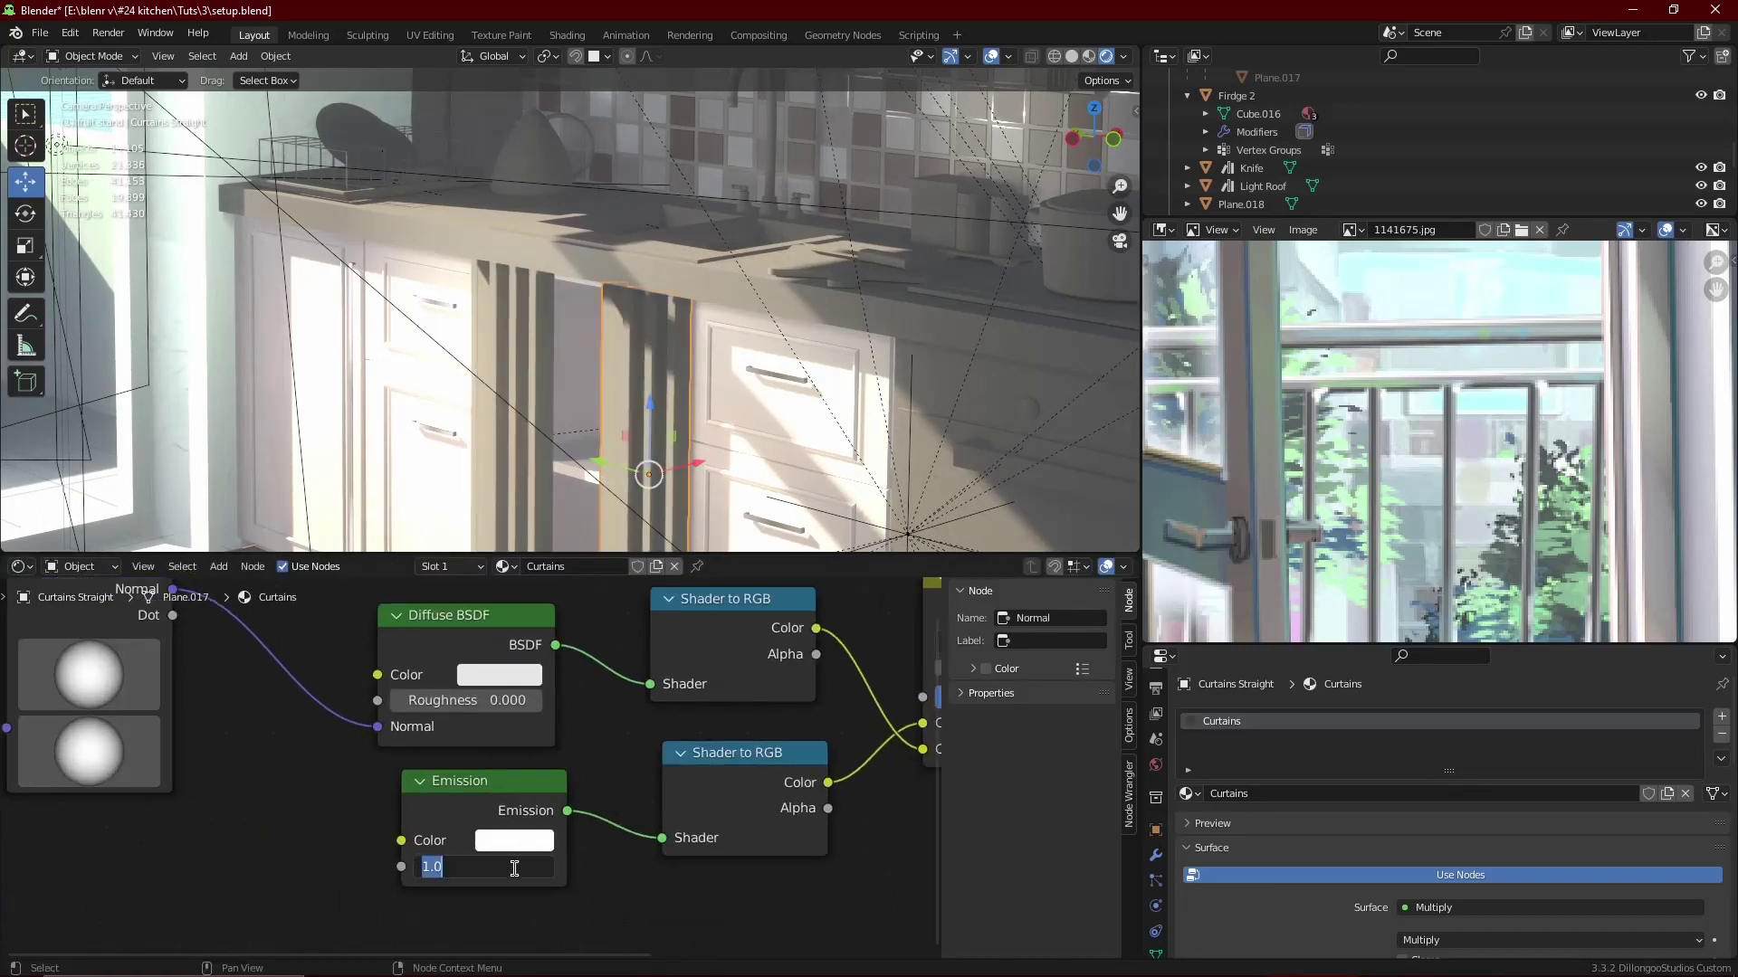
type("2")
- Make the curtain Emission colour pink with strength 3.7
key("Return")
left_click(547, 867)
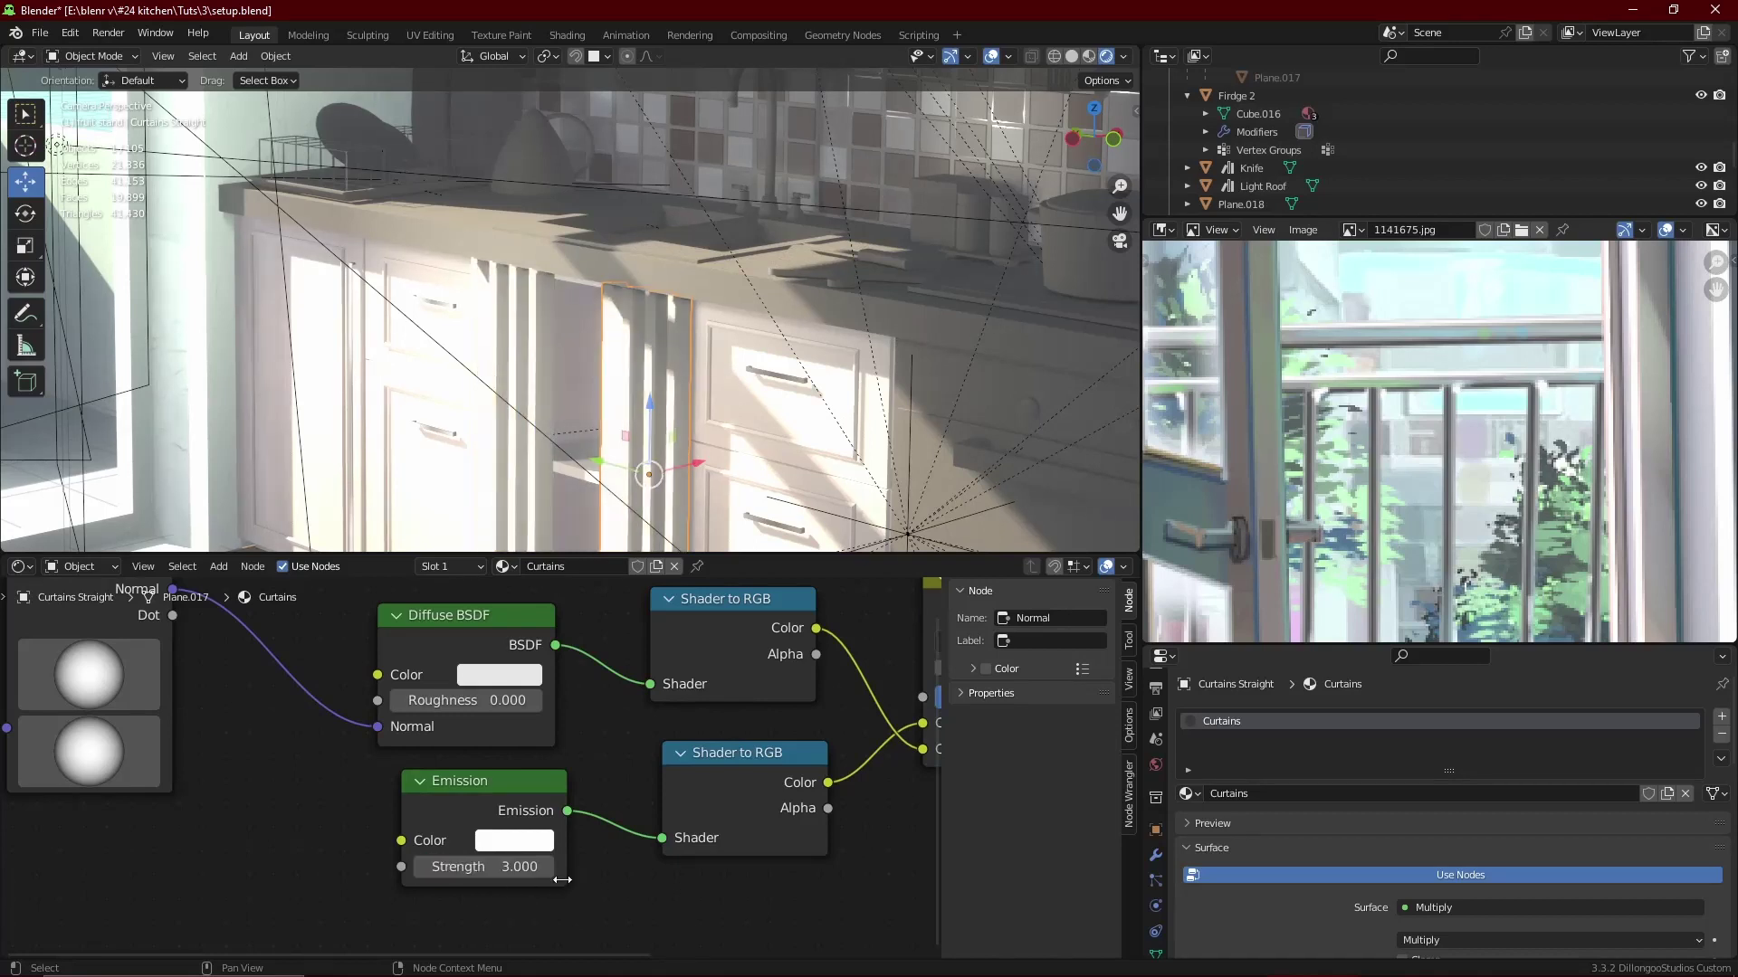
type("2")
key("Return")
left_click(514, 840)
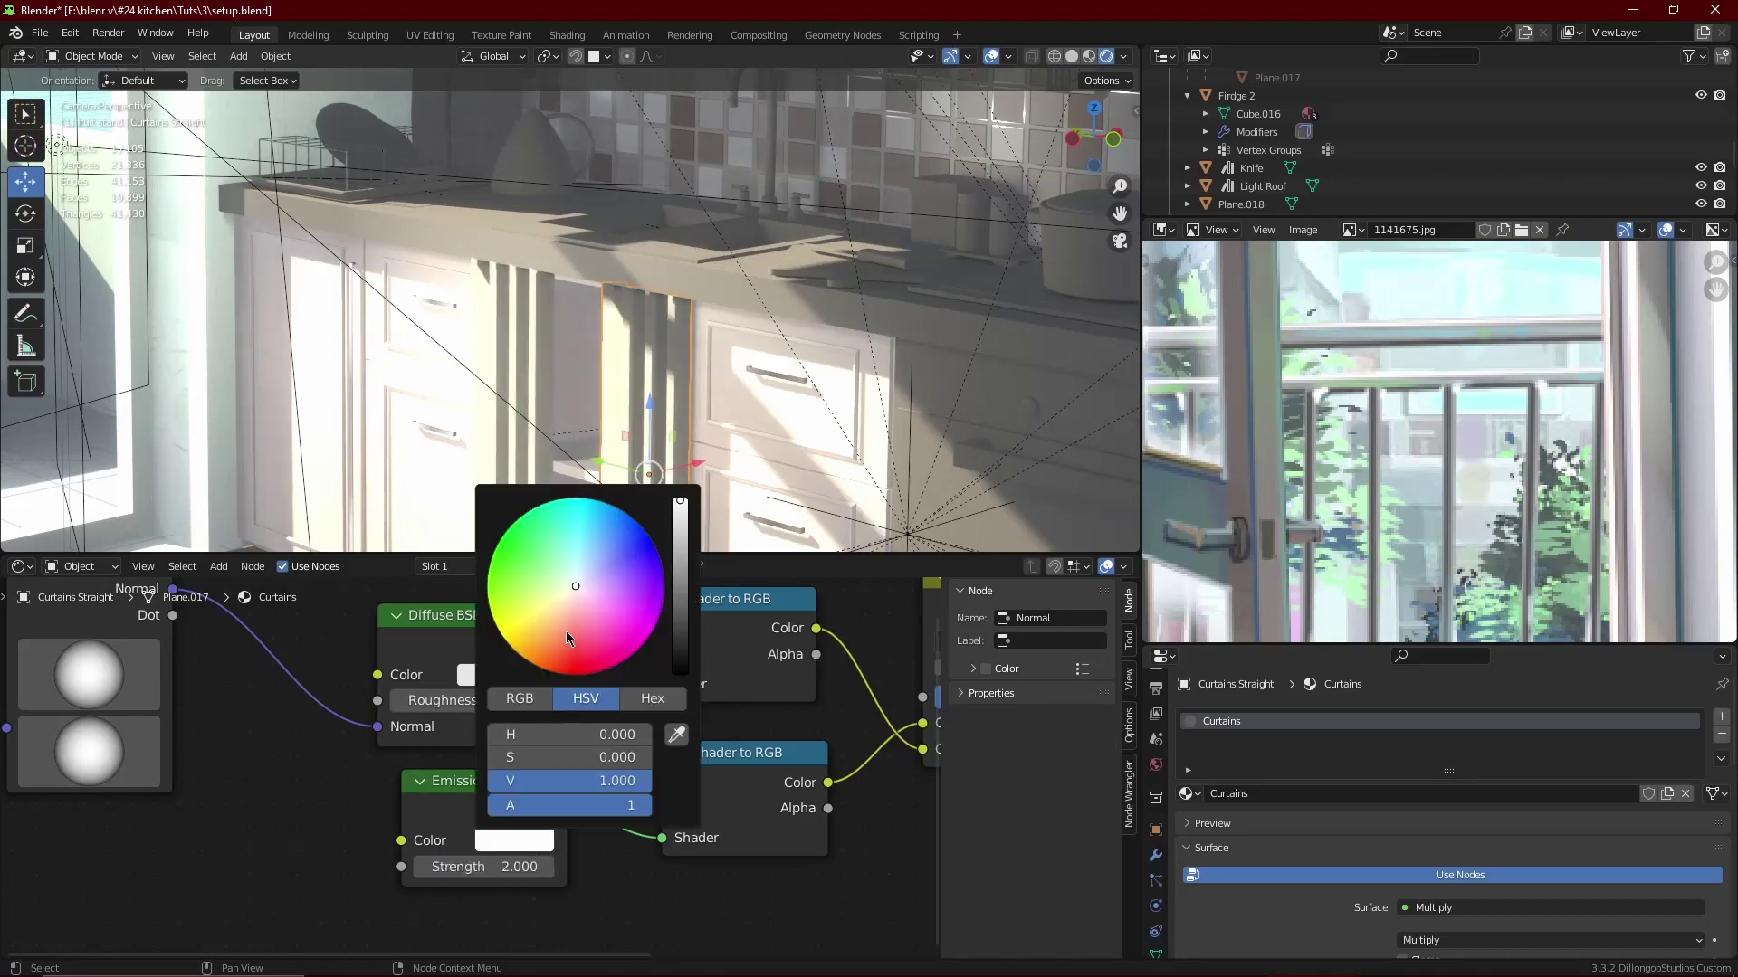
left_click(590, 601)
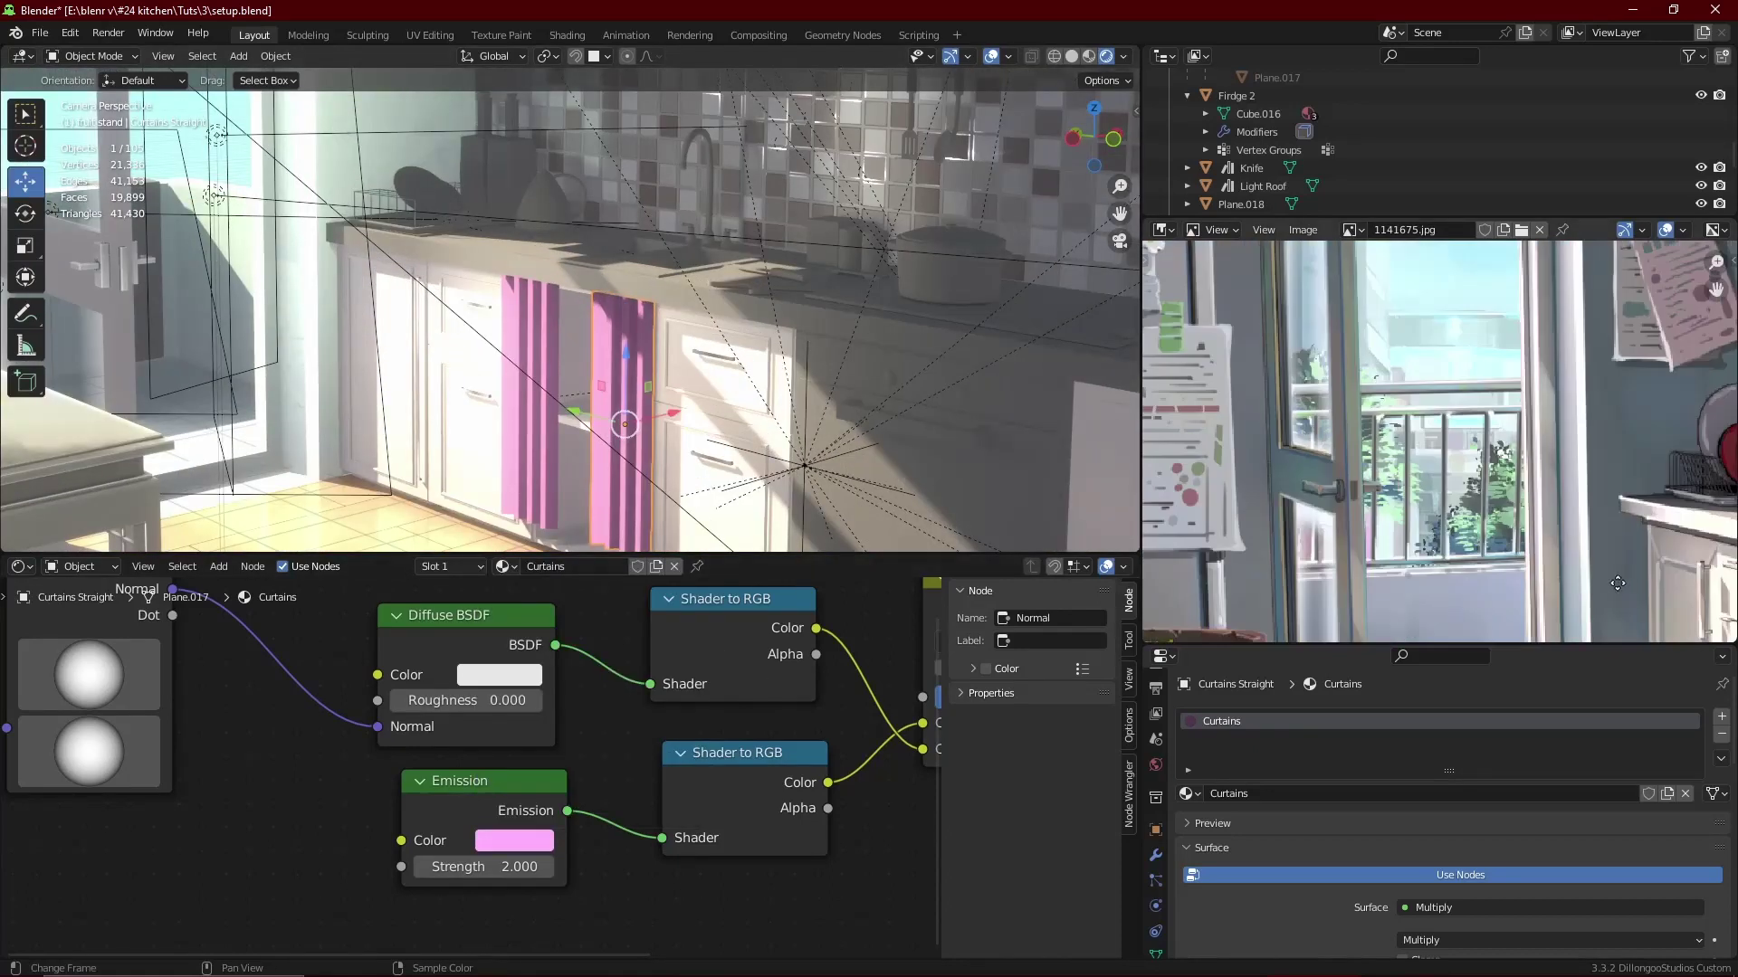
left_click_drag(506, 866, 561, 866)
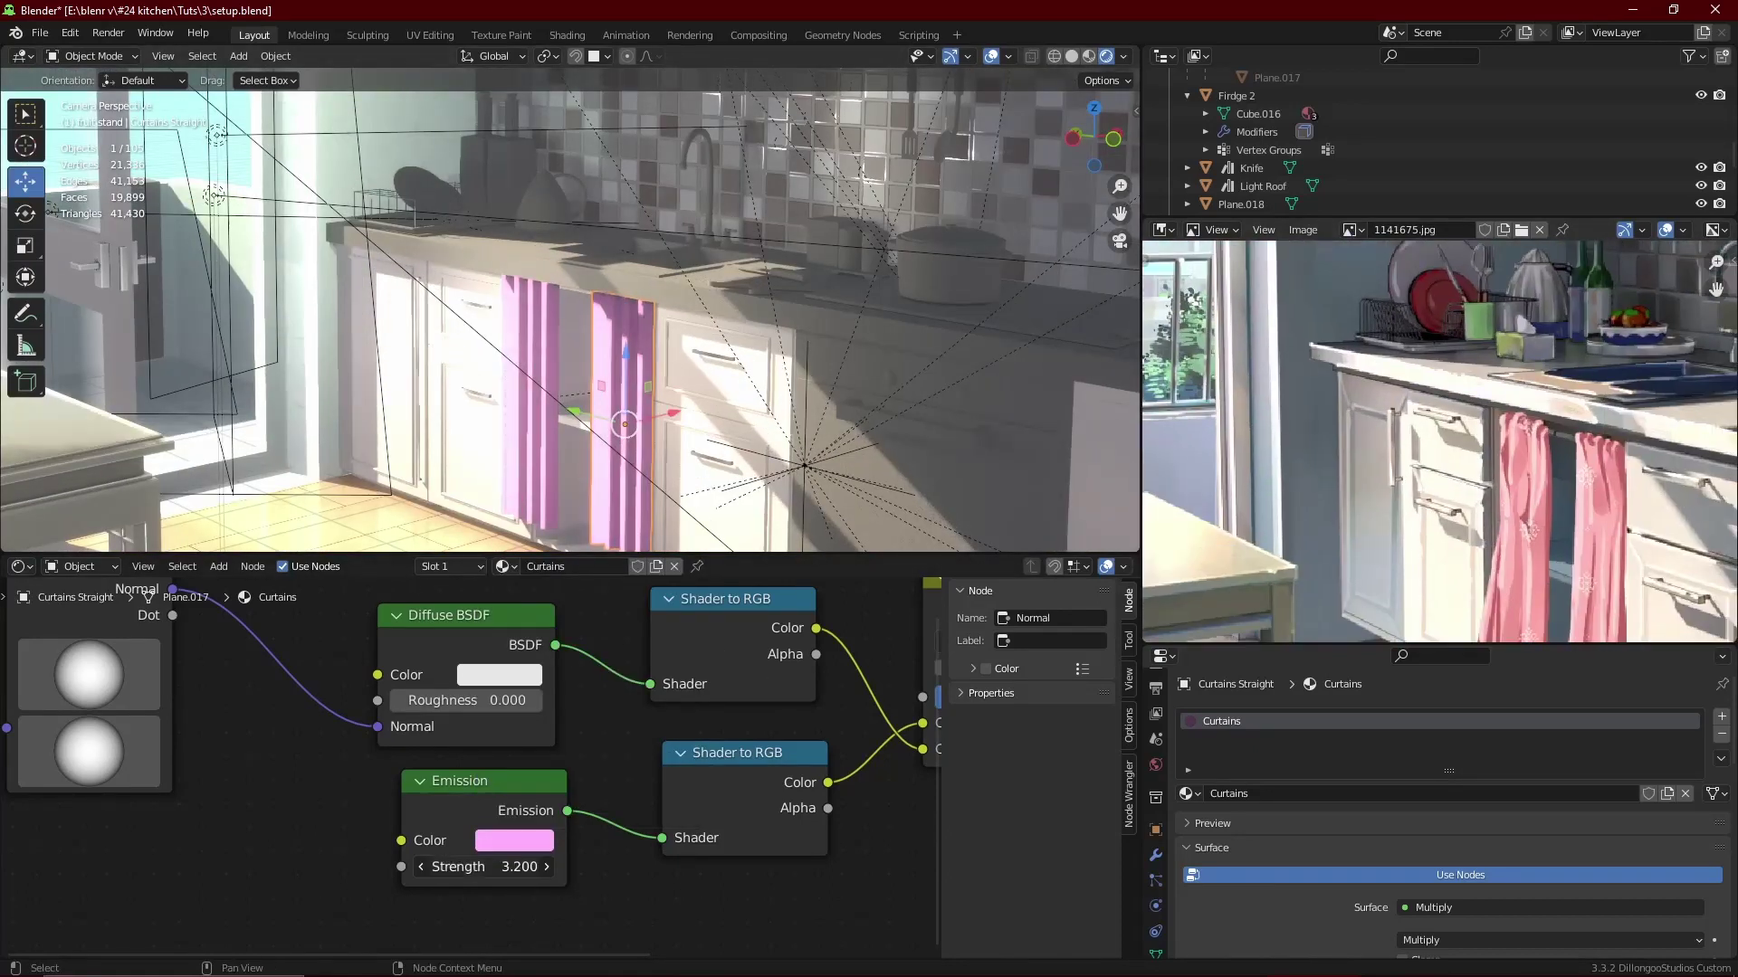
left_click(514, 840)
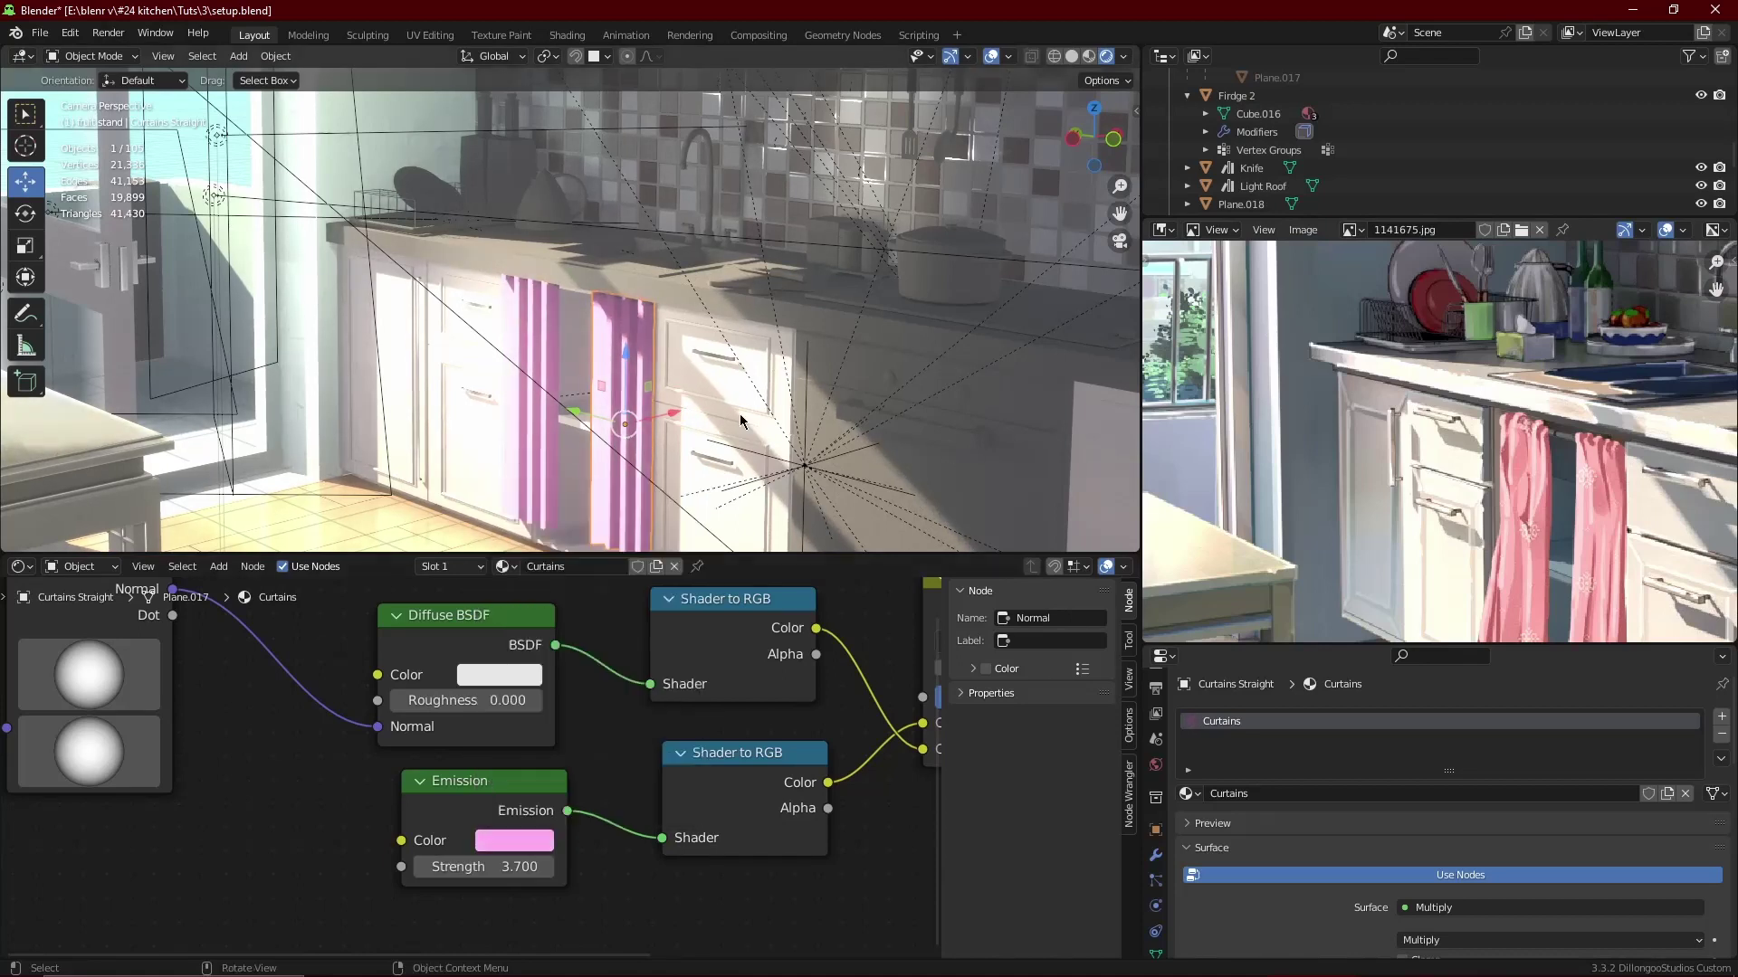
scroll(706, 407, "down", 3)
left_click(705, 407)
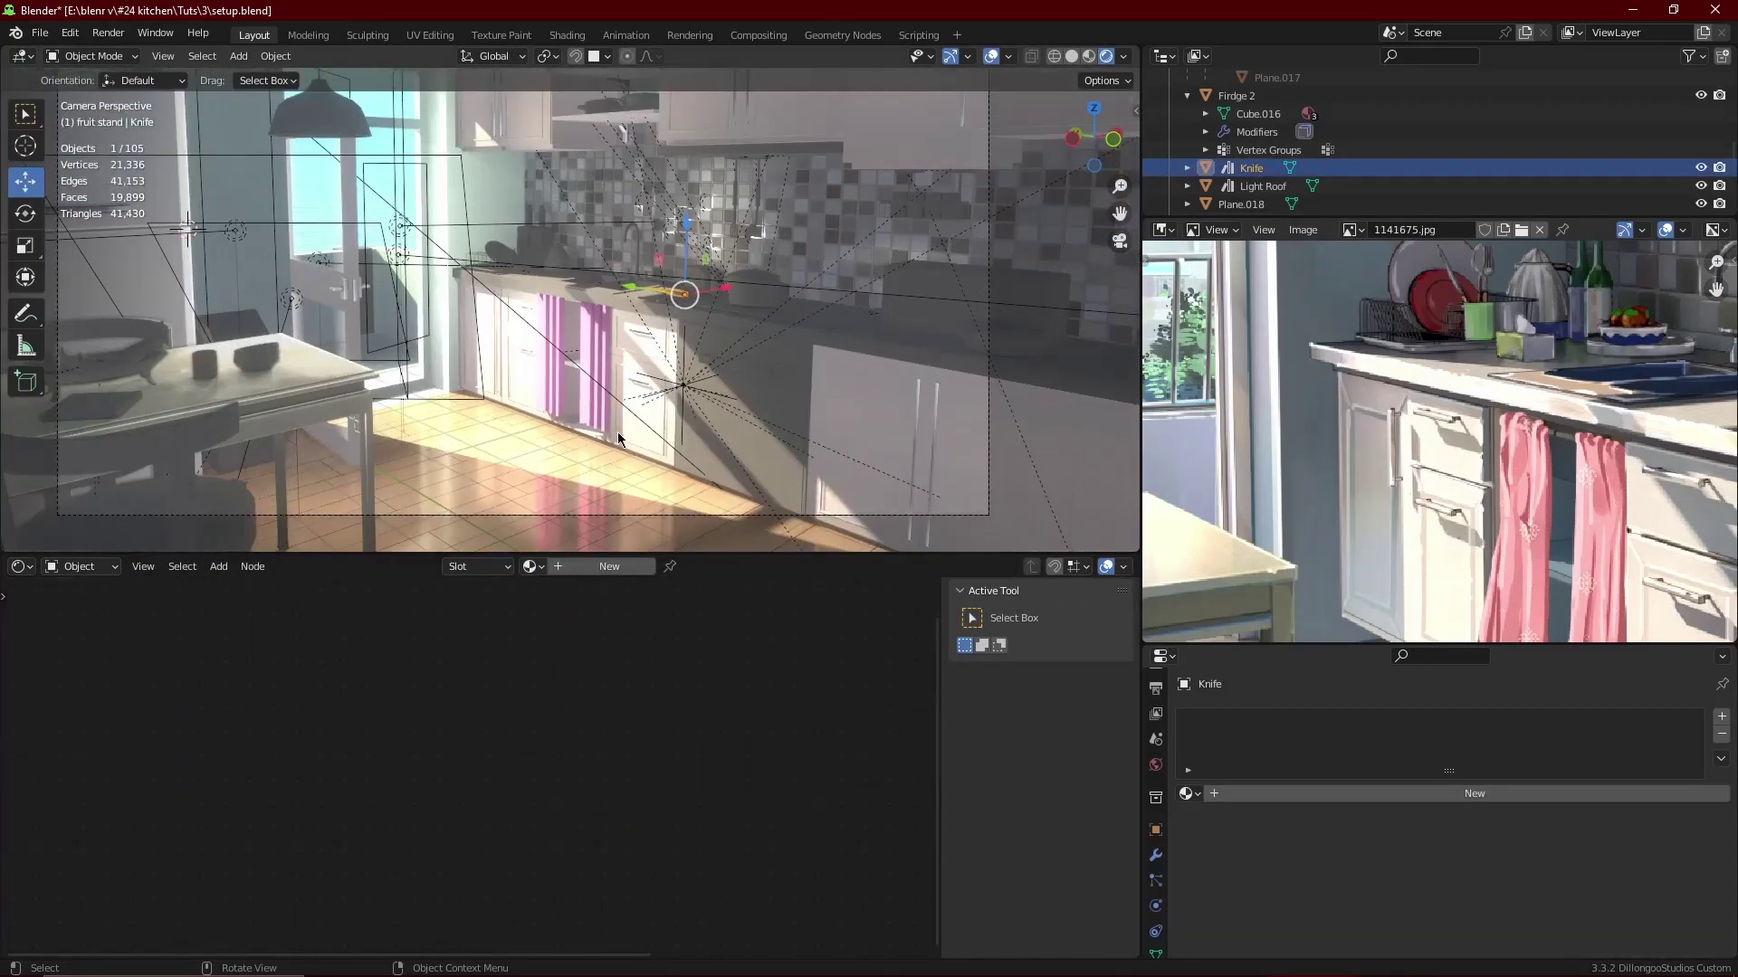
- Select the Curtains Straight curtain and save the file
scroll(618, 431, "up", 3)
scroll(614, 431, "up", 2)
scroll(638, 415, "up", 2)
left_click(638, 414)
key("ctrl+s")
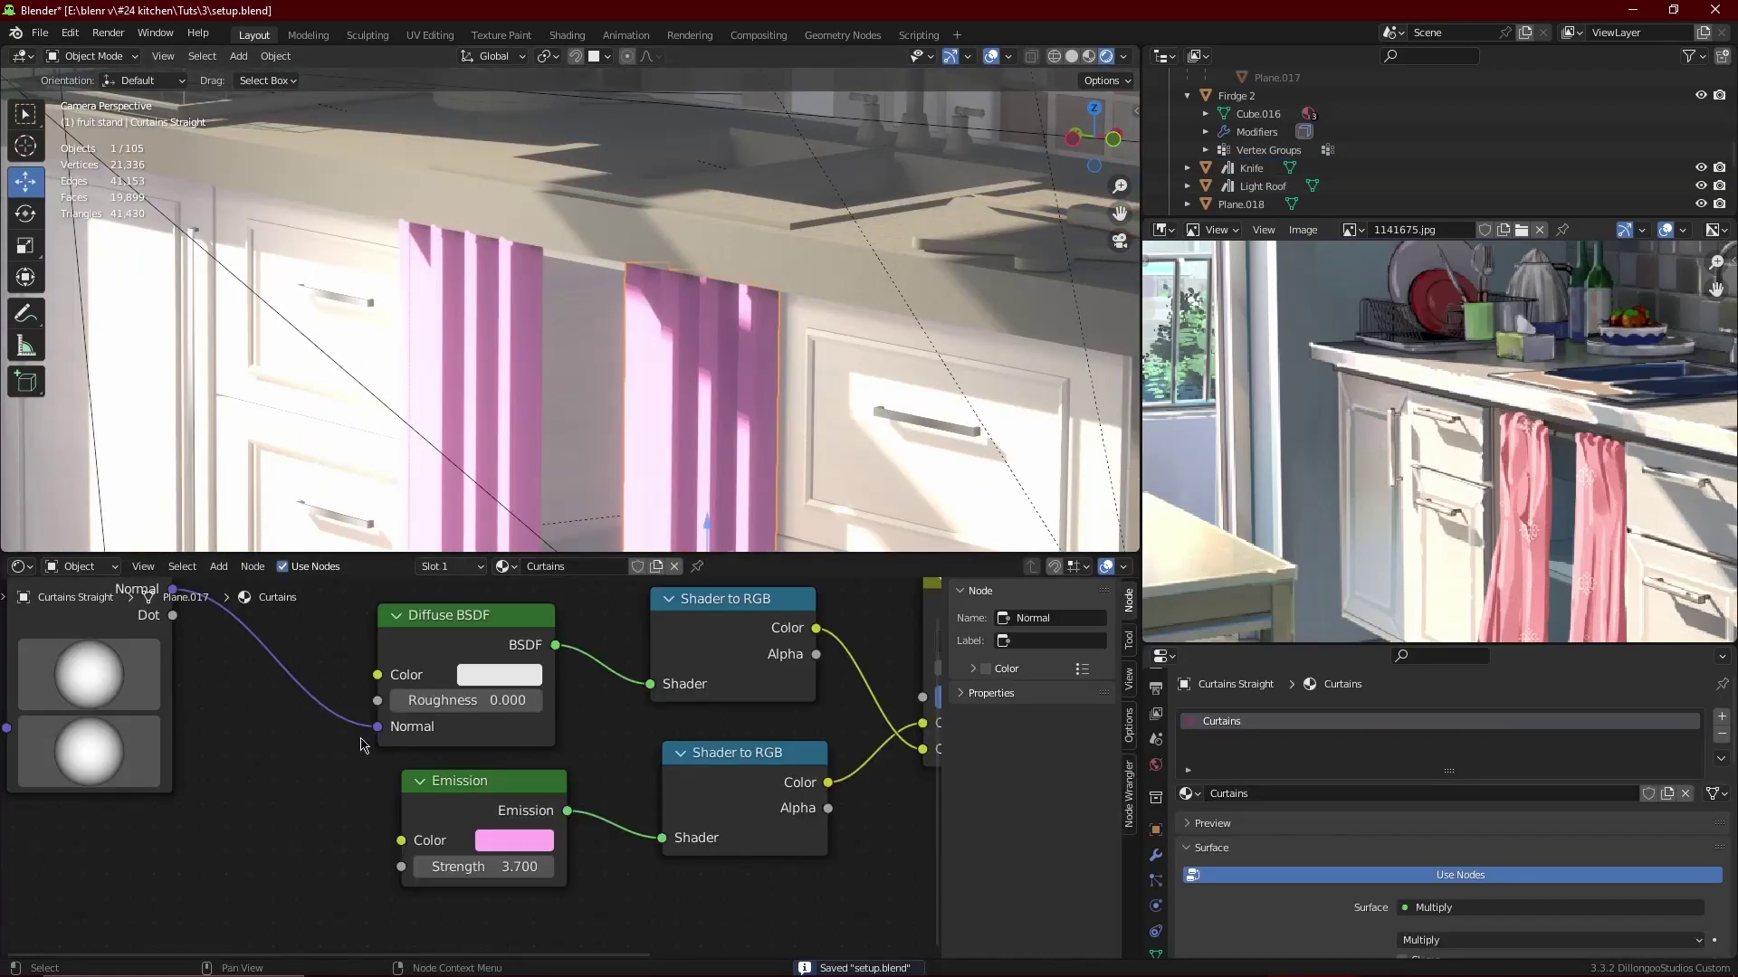
- Reconnect the Normal node output to the Diffuse BSDF
left_click_drag(361, 744, 240, 703)
middle_click_drag(241, 703, 303, 780)
scroll(304, 780, "down", 1)
left_click_drag(437, 925, 425, 878)
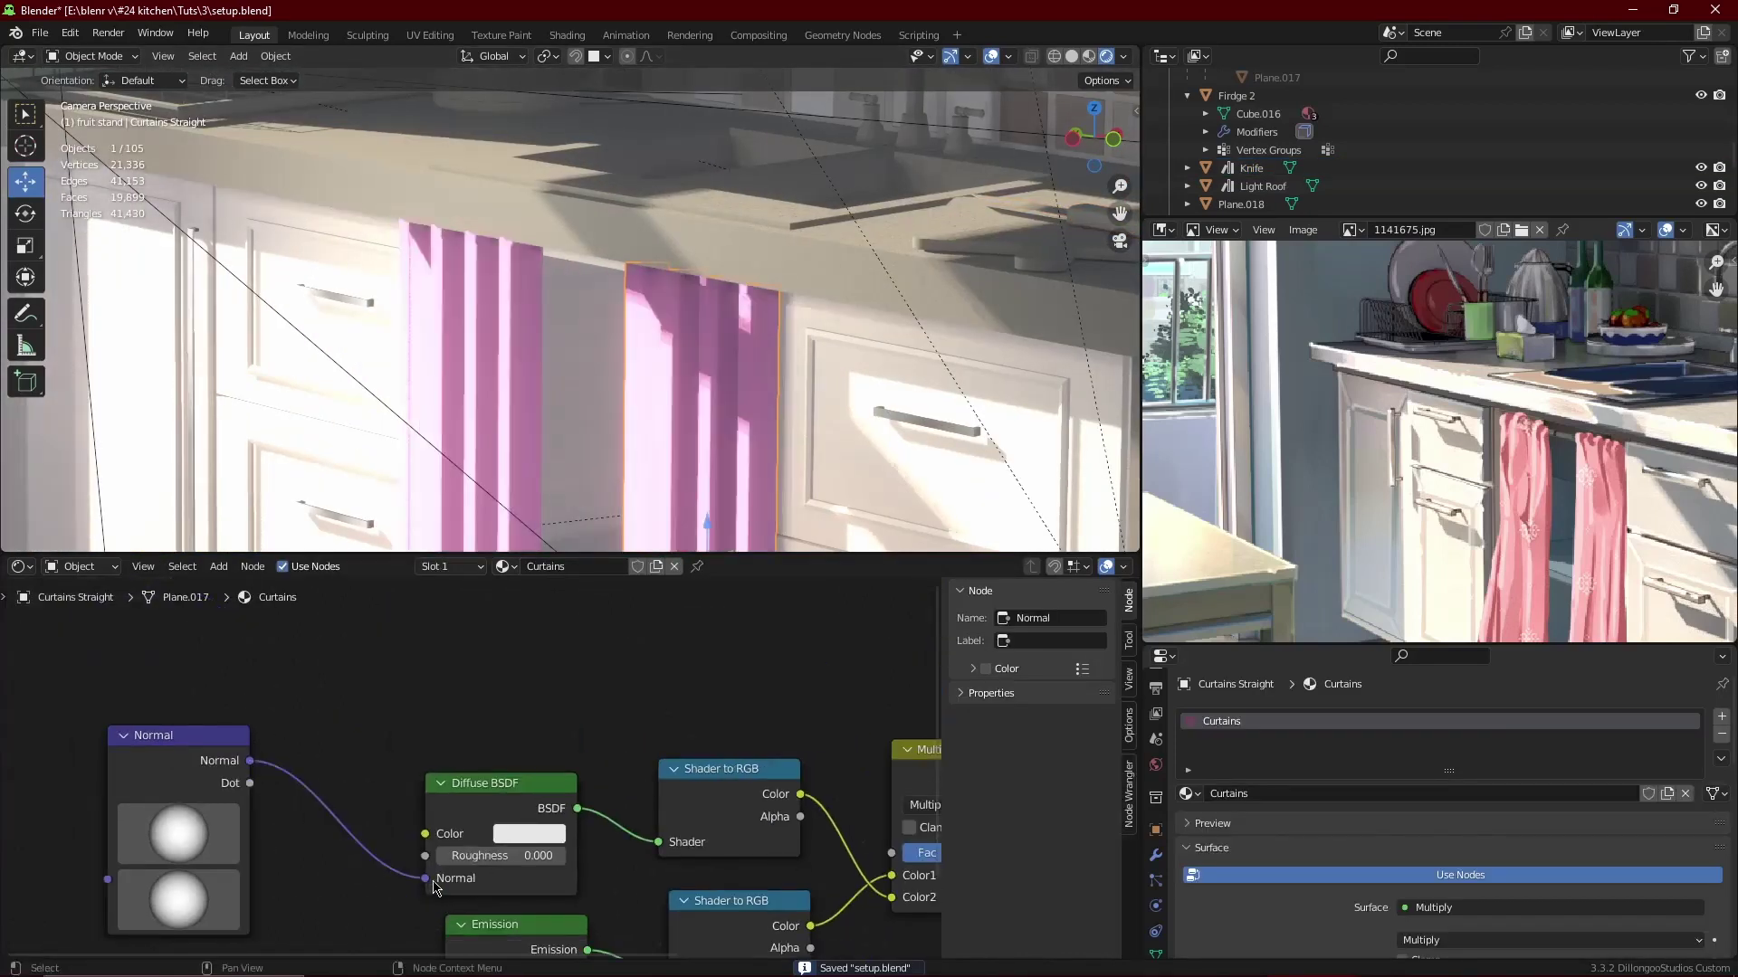
scroll(547, 760, "down", 5, "shift")
- Set Emission strength to 4 and the Multiply factor to 0.933
type("5")
key("Return")
scroll(624, 389, "down", 5)
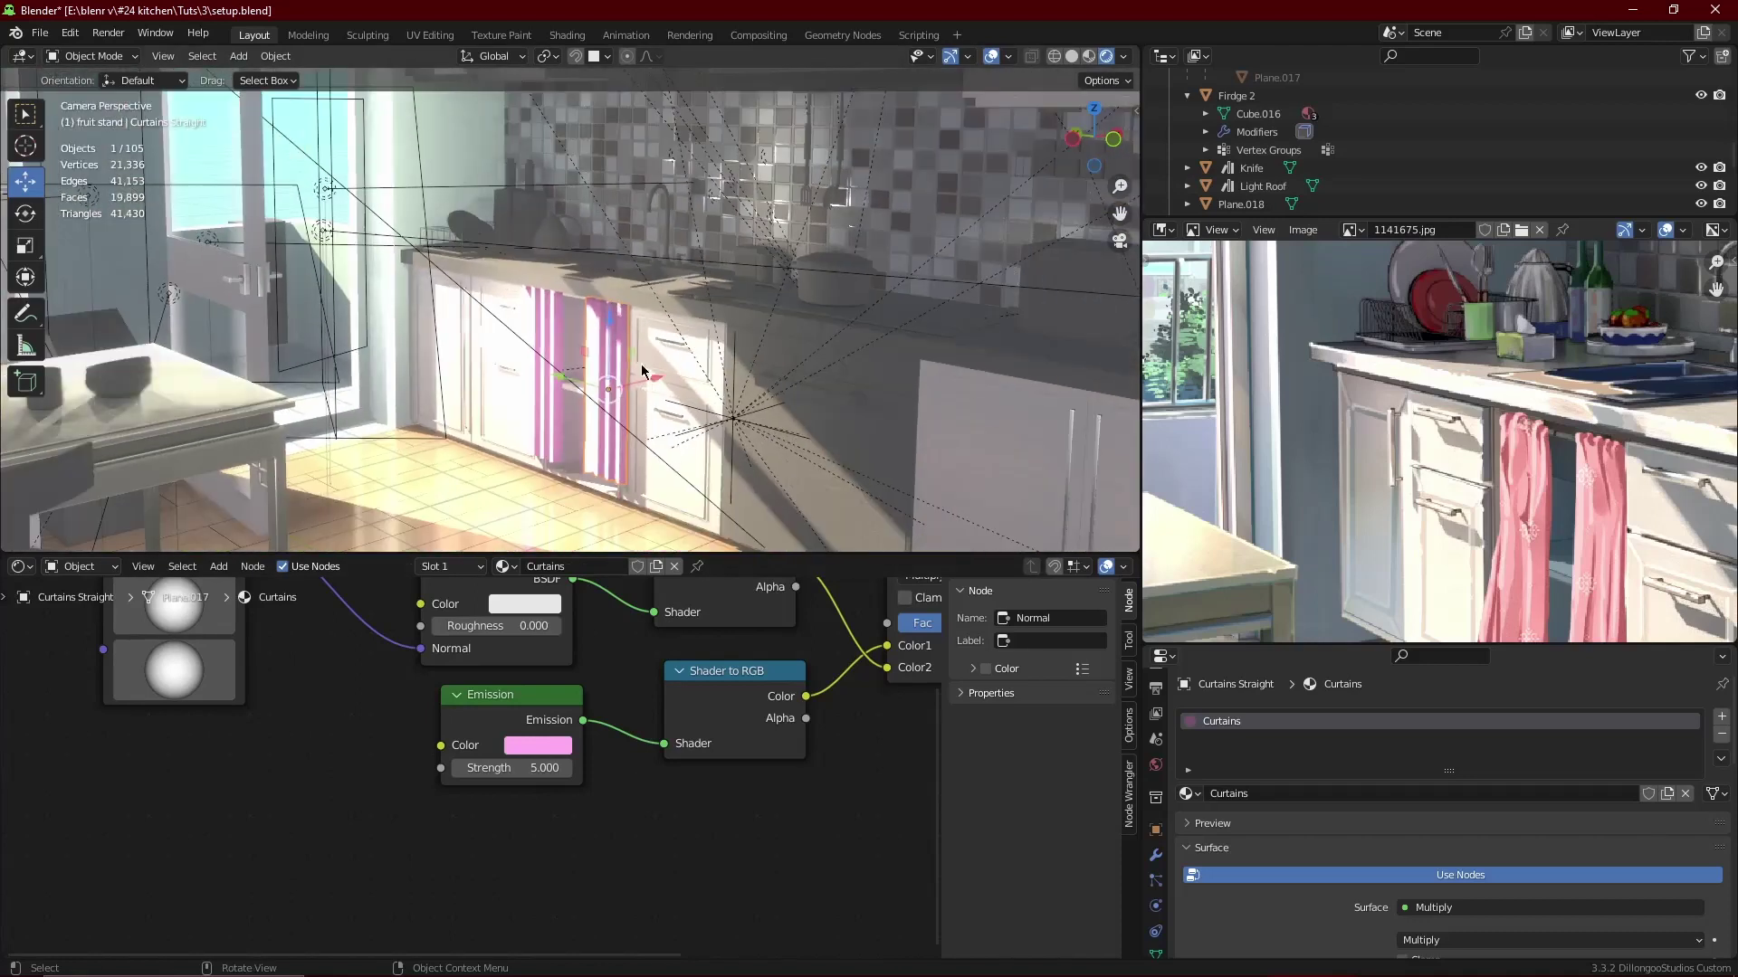
middle_click_drag(932, 639, 745, 747)
left_click_drag(750, 731, 733, 731)
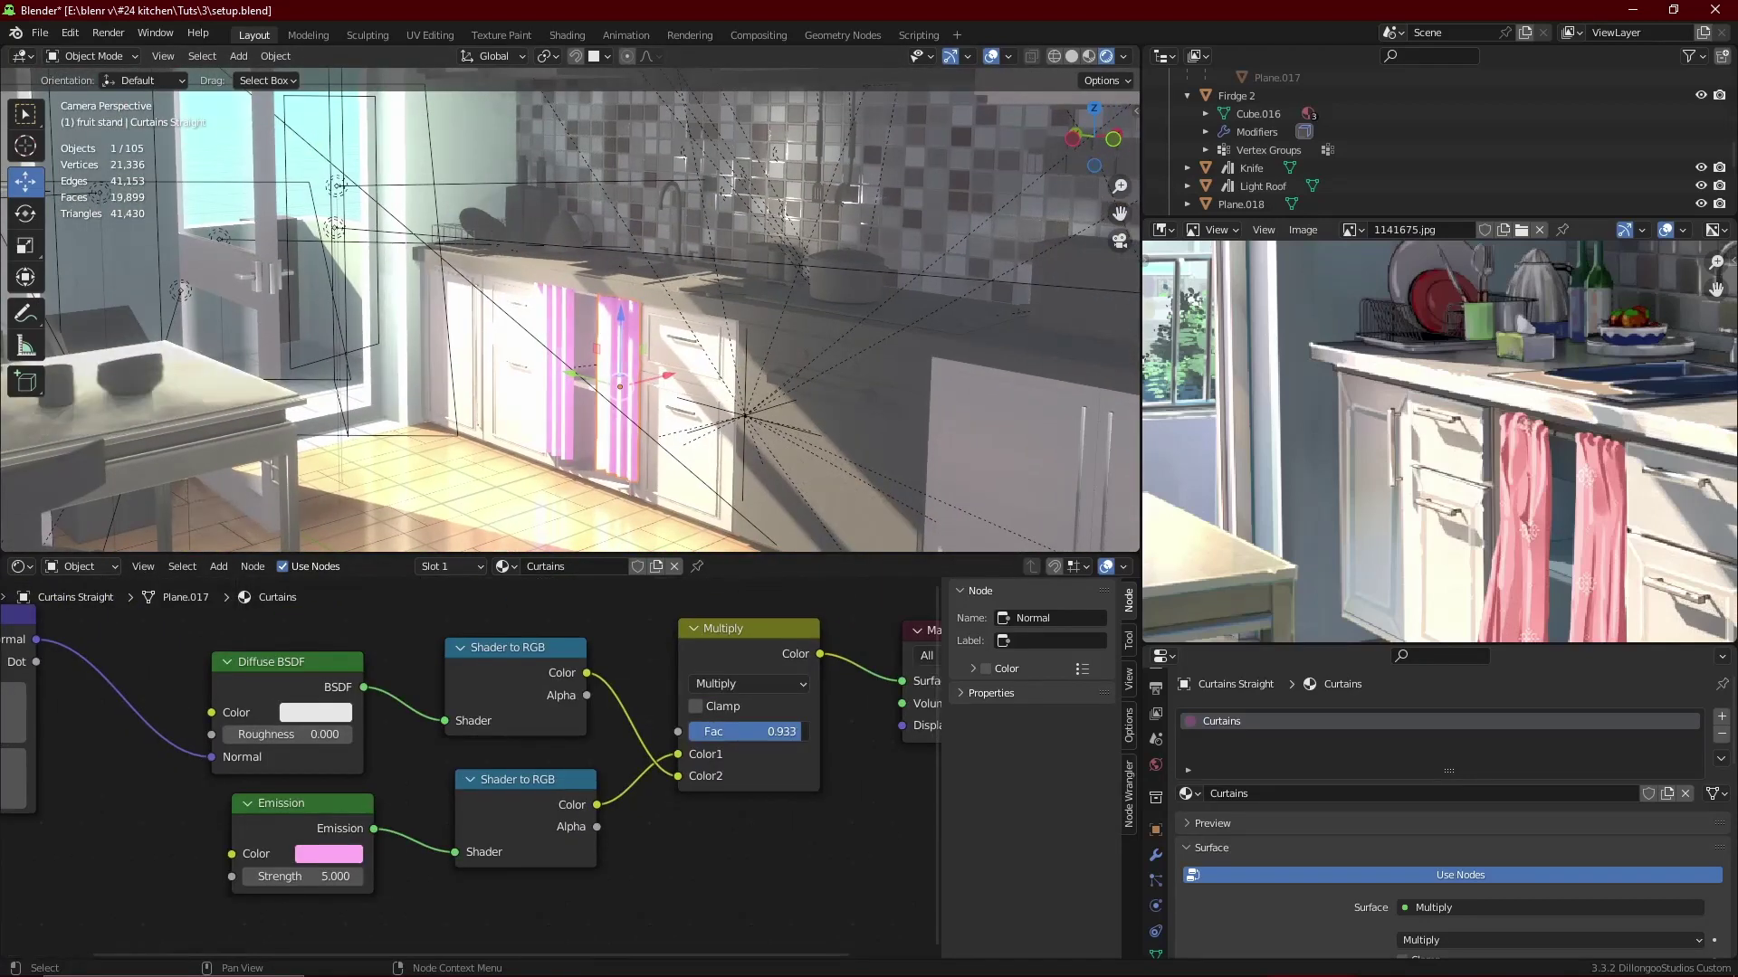
type("4")
key("Return")
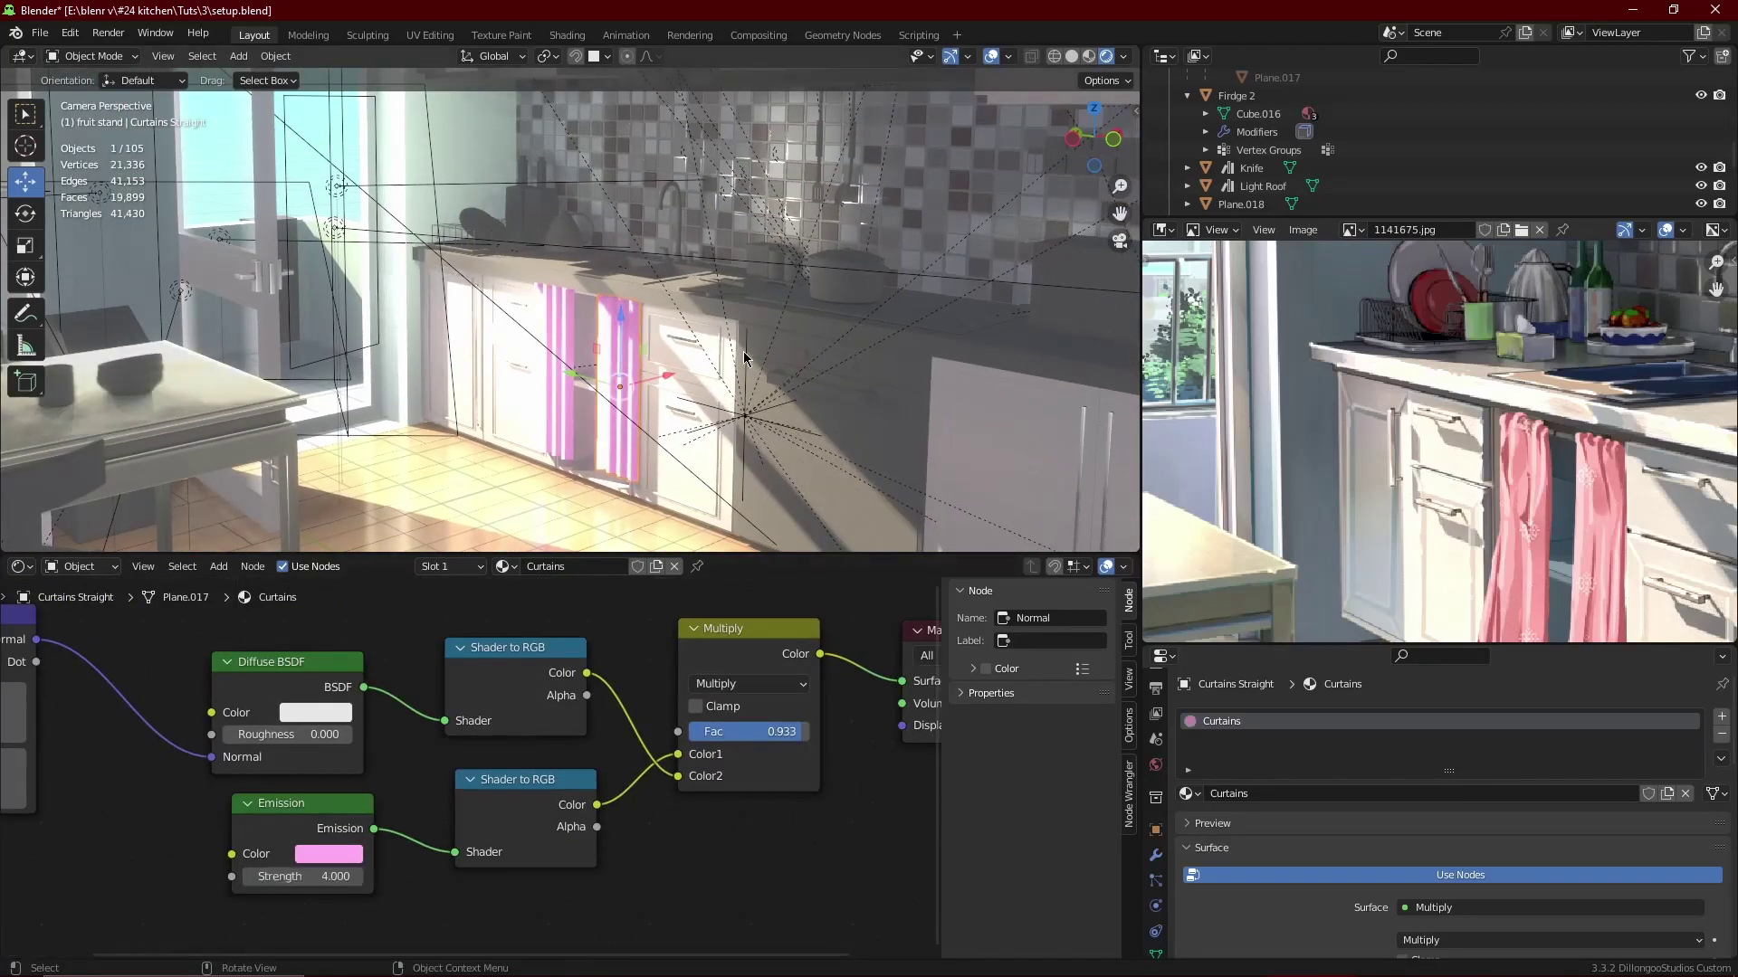
- Add an outline to the left curtain Plane.017 using the Outline Helper
scroll(602, 375, "up", 3)
left_click(520, 383)
key("n")
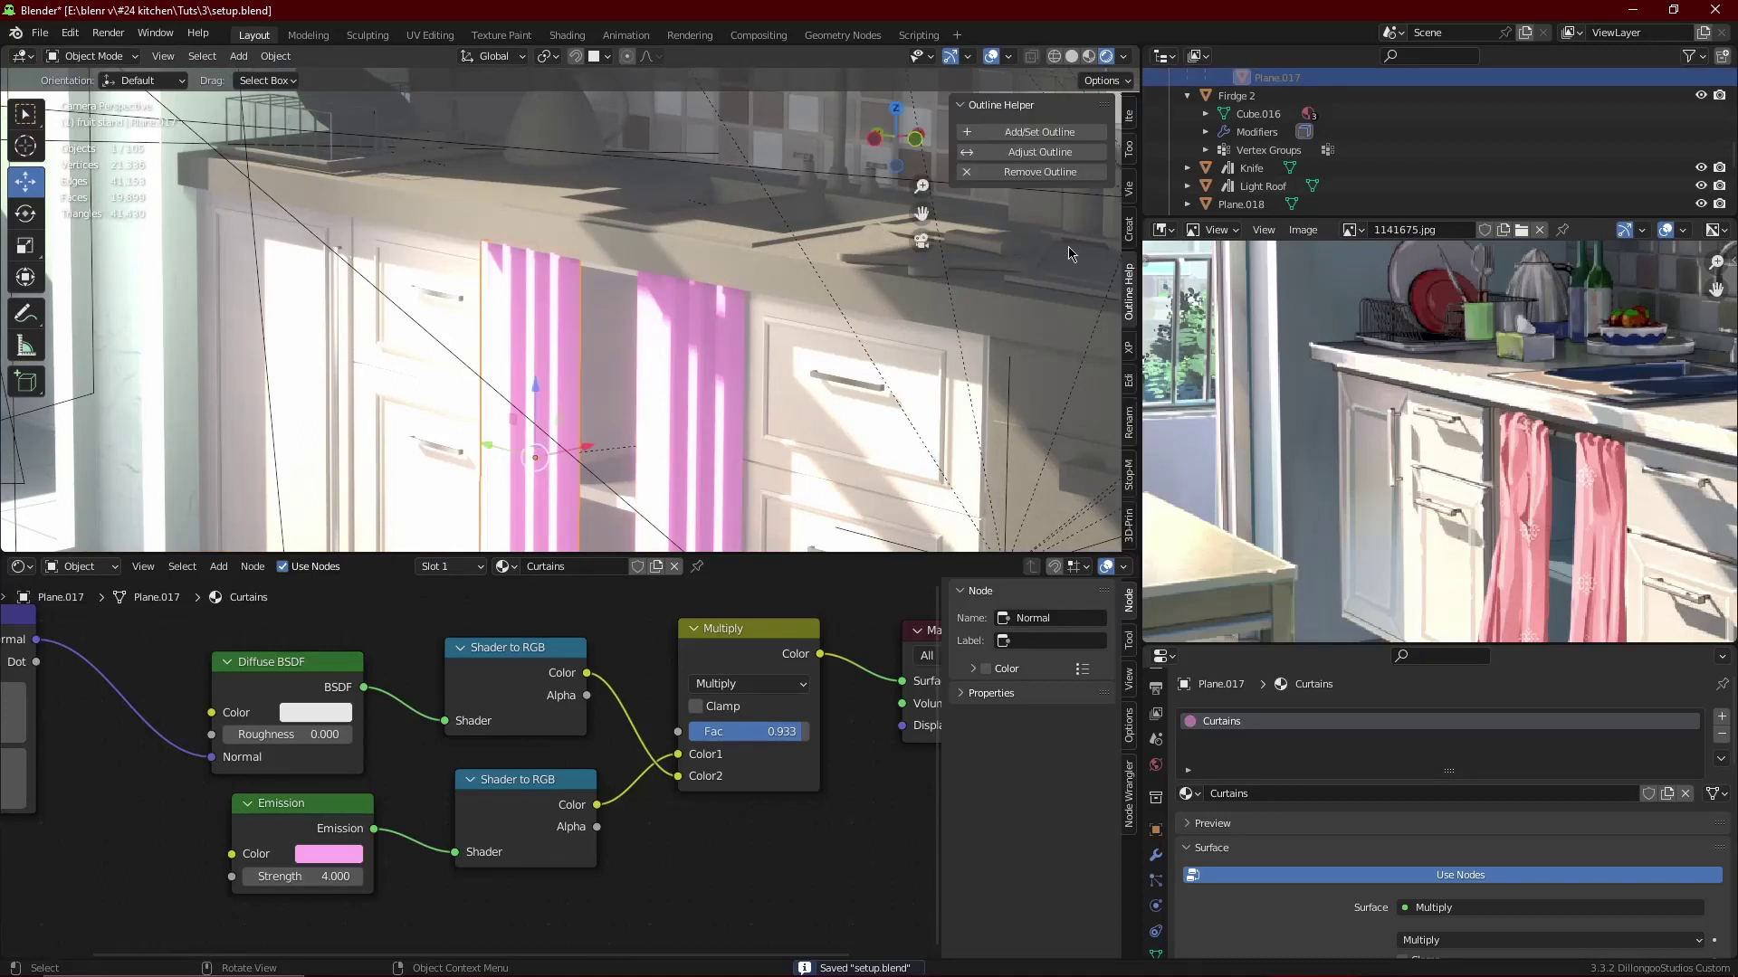
left_click(1054, 132)
left_click(669, 404)
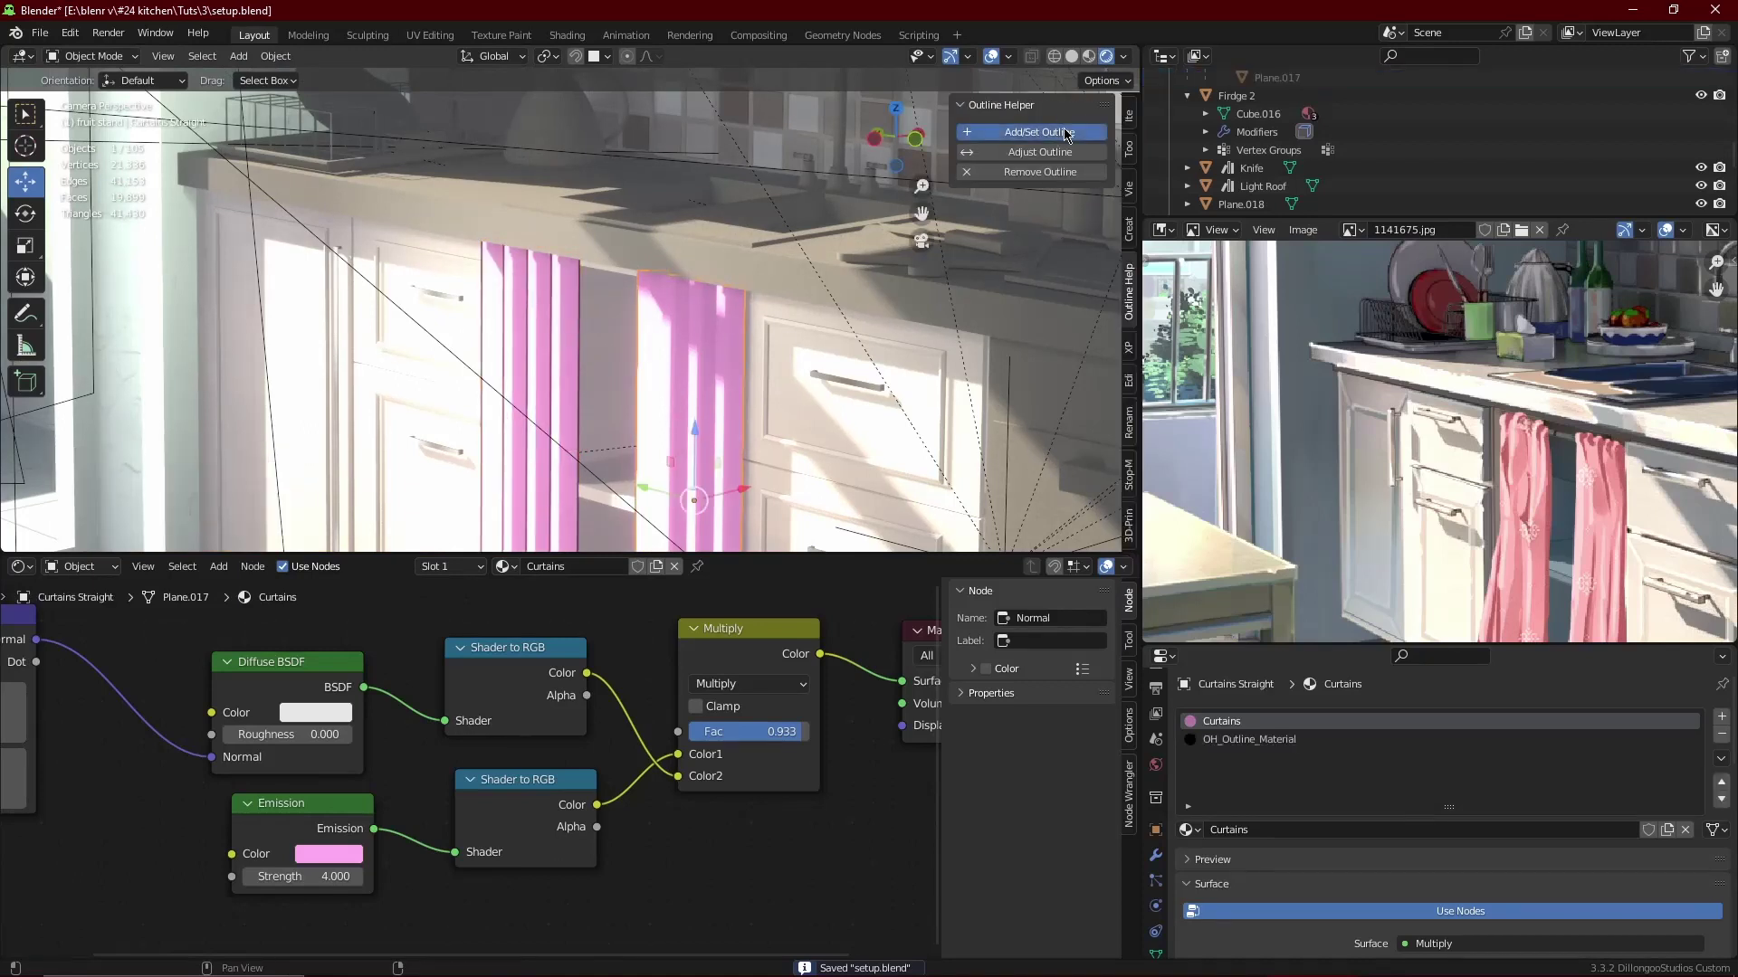
left_click(181, 507)
mouse_move(768, 312)
middle_mouse_down()
mouse_move(635, 348)
mouse_move(566, 422)
middle_mouse_up()
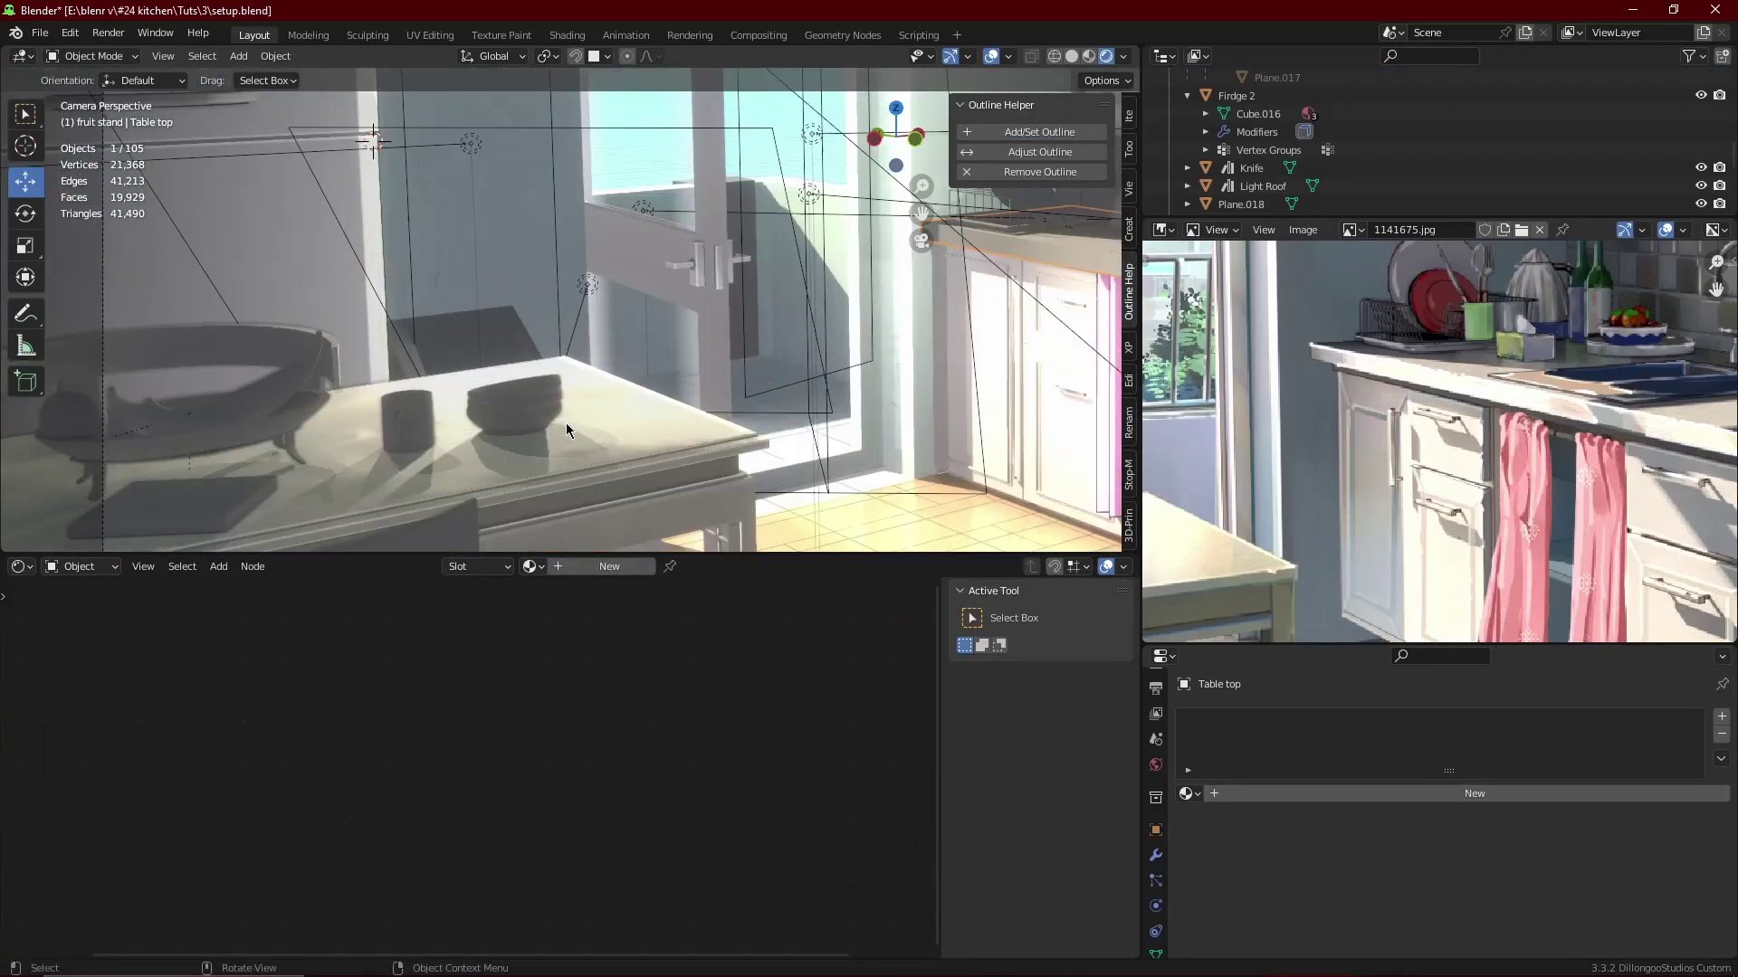
- Save, then assign the table top the curt material and switch it to cupboard
key("ctrl+s")
mouse_move(885, 377)
middle_mouse_down("shift")
mouse_move(725, 344)
mouse_move(491, 393)
mouse_move(670, 371)
mouse_move(584, 358)
middle_mouse_up("shift")
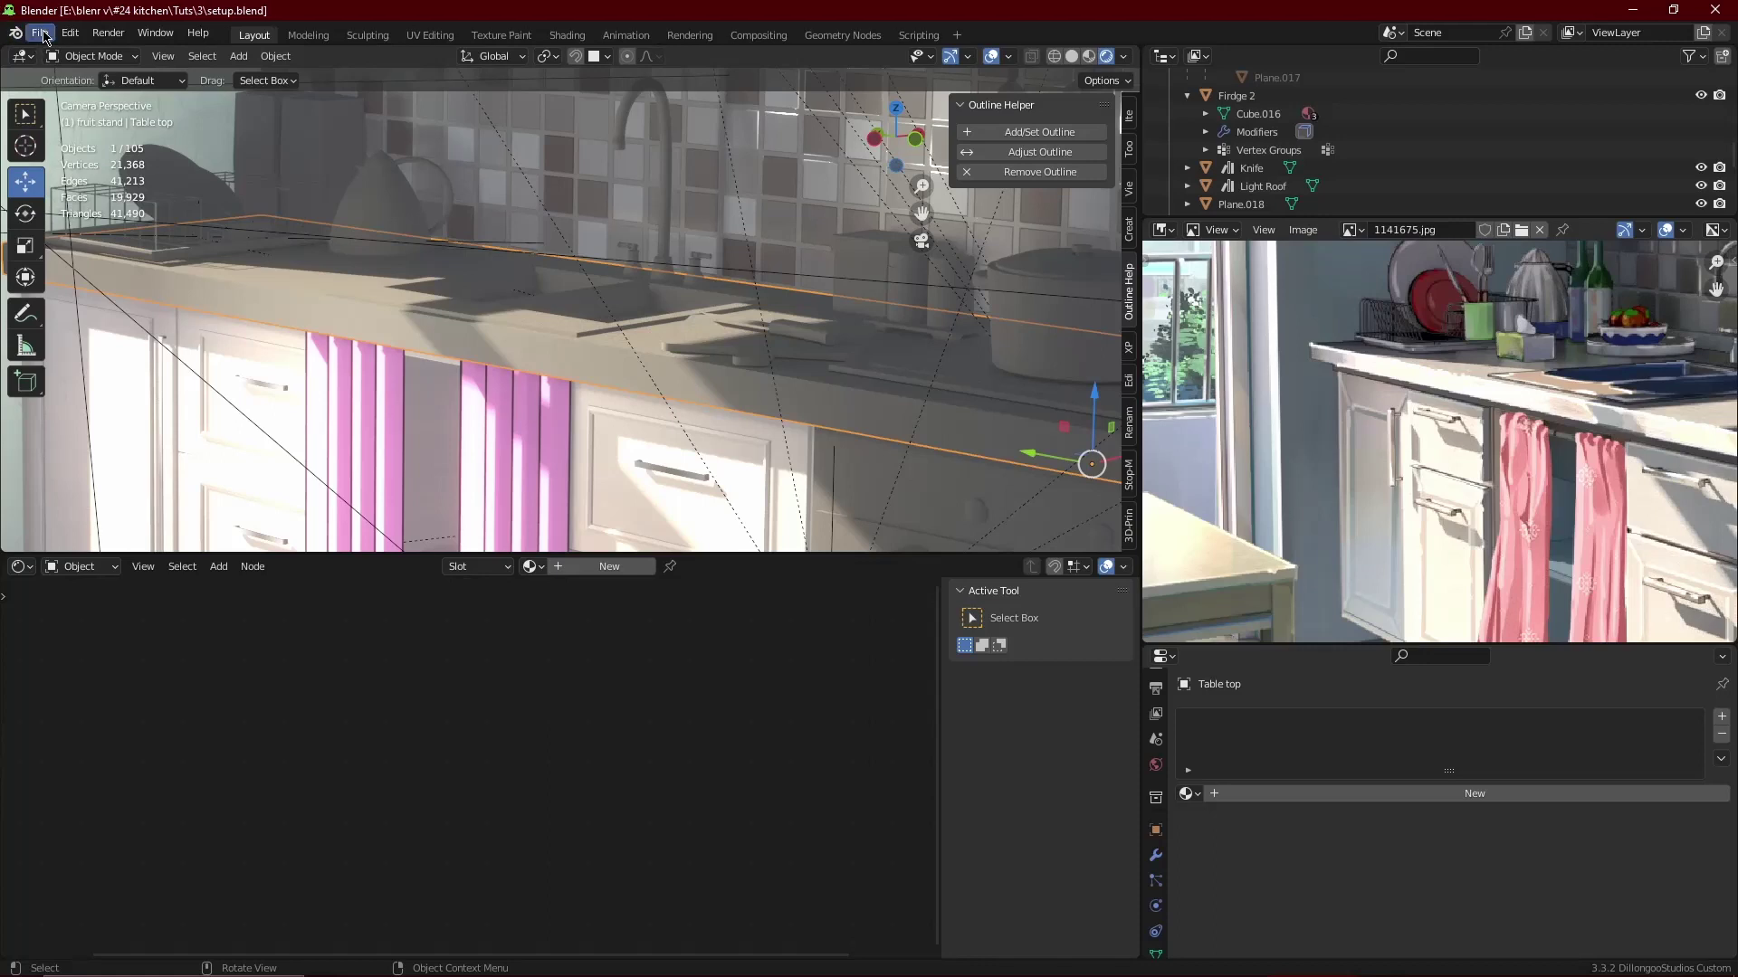
left_click(535, 566)
left_click(561, 592)
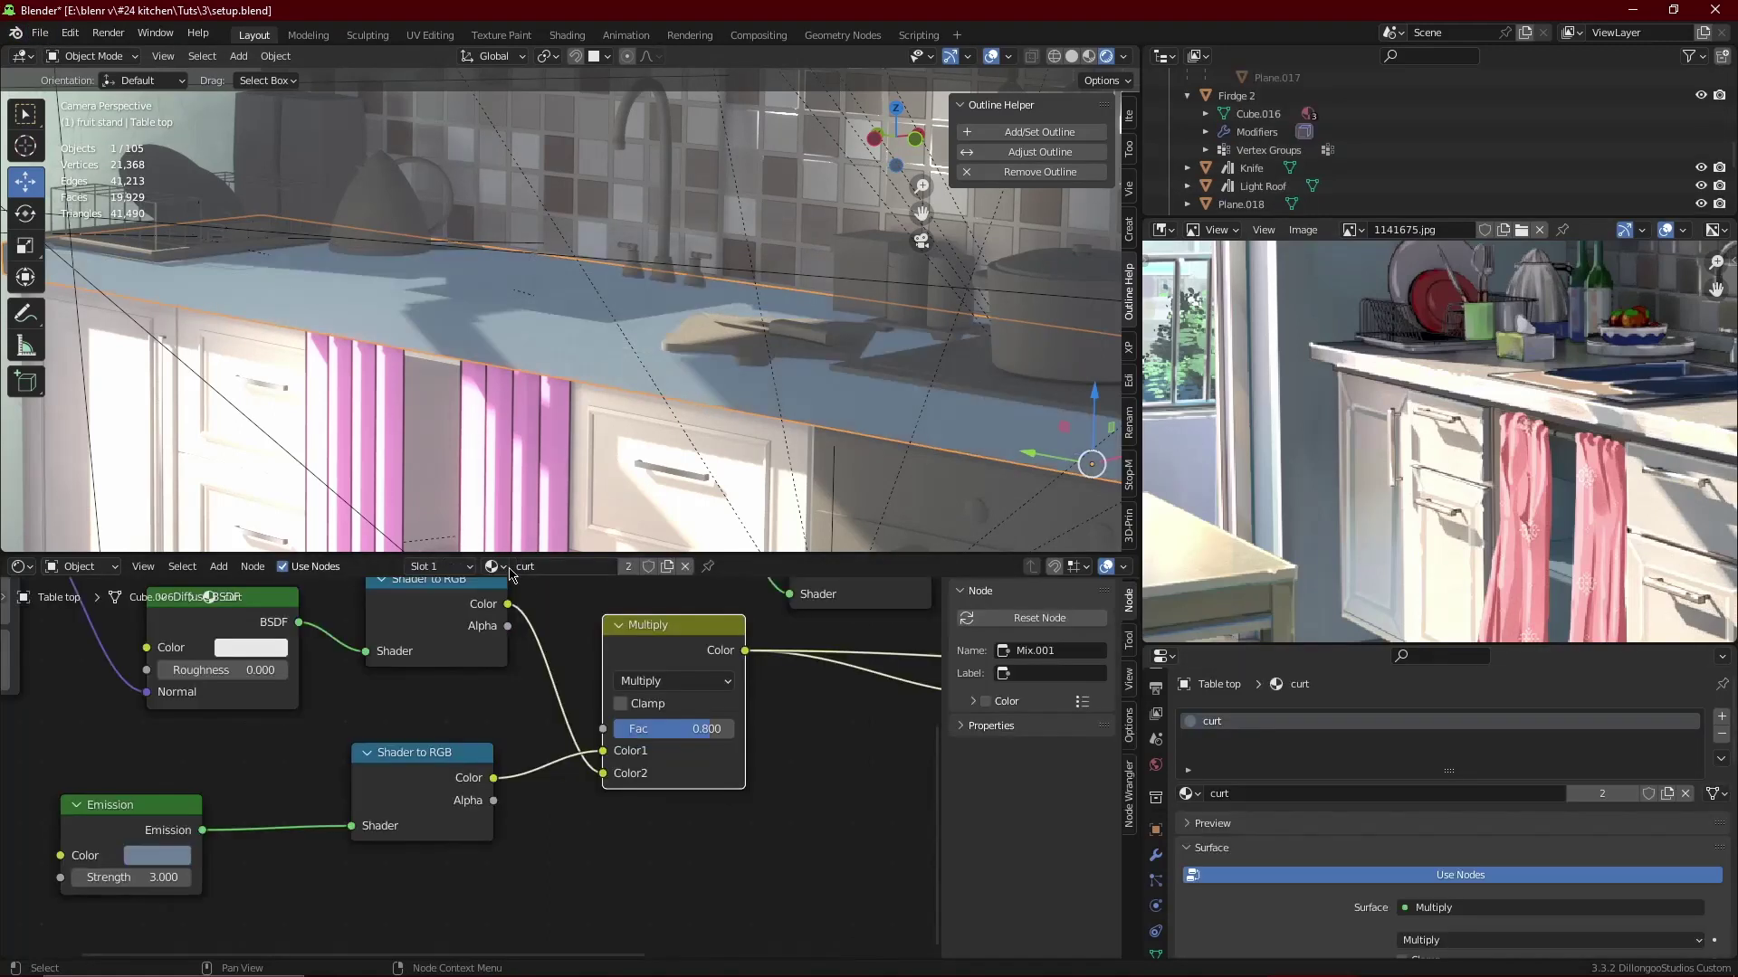
left_click(492, 567)
left_click(535, 611)
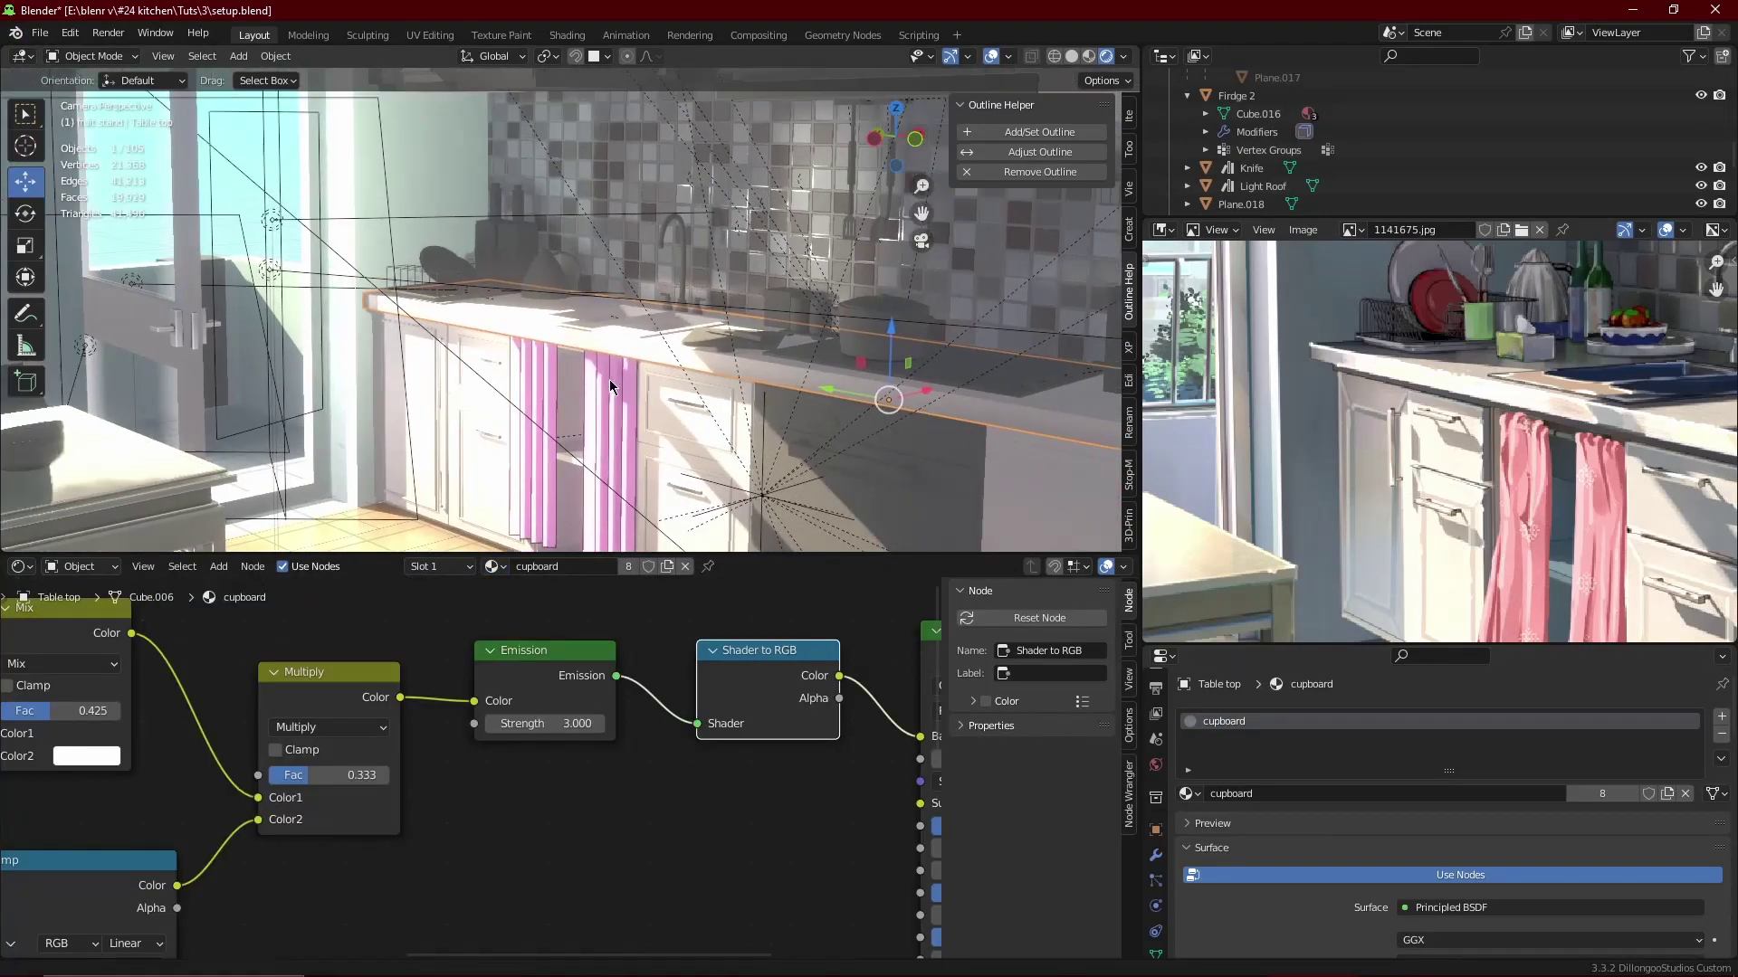
- Drop the counter material's Mix factor to 0.000
mouse_move(687, 299)
middle_mouse_down()
mouse_move(802, 251)
mouse_move(715, 308)
middle_mouse_up()
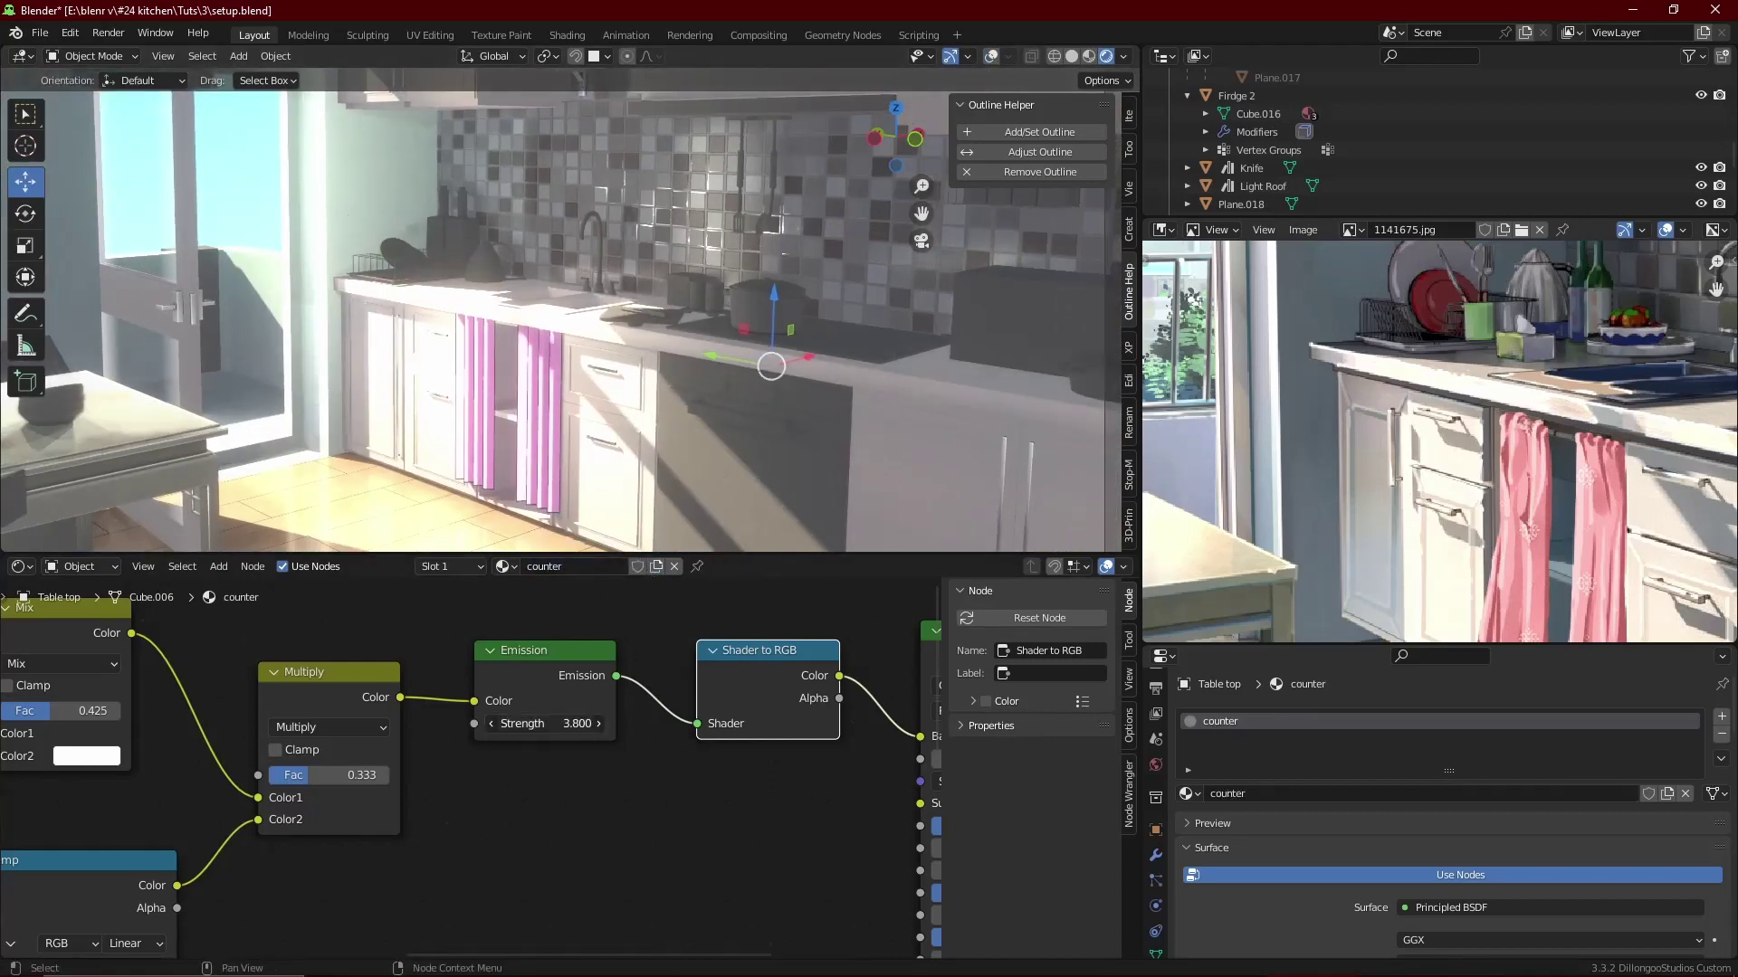
scroll(578, 723, "down", 3)
scroll(457, 790, "up", 3)
left_click_drag(512, 737, 453, 737)
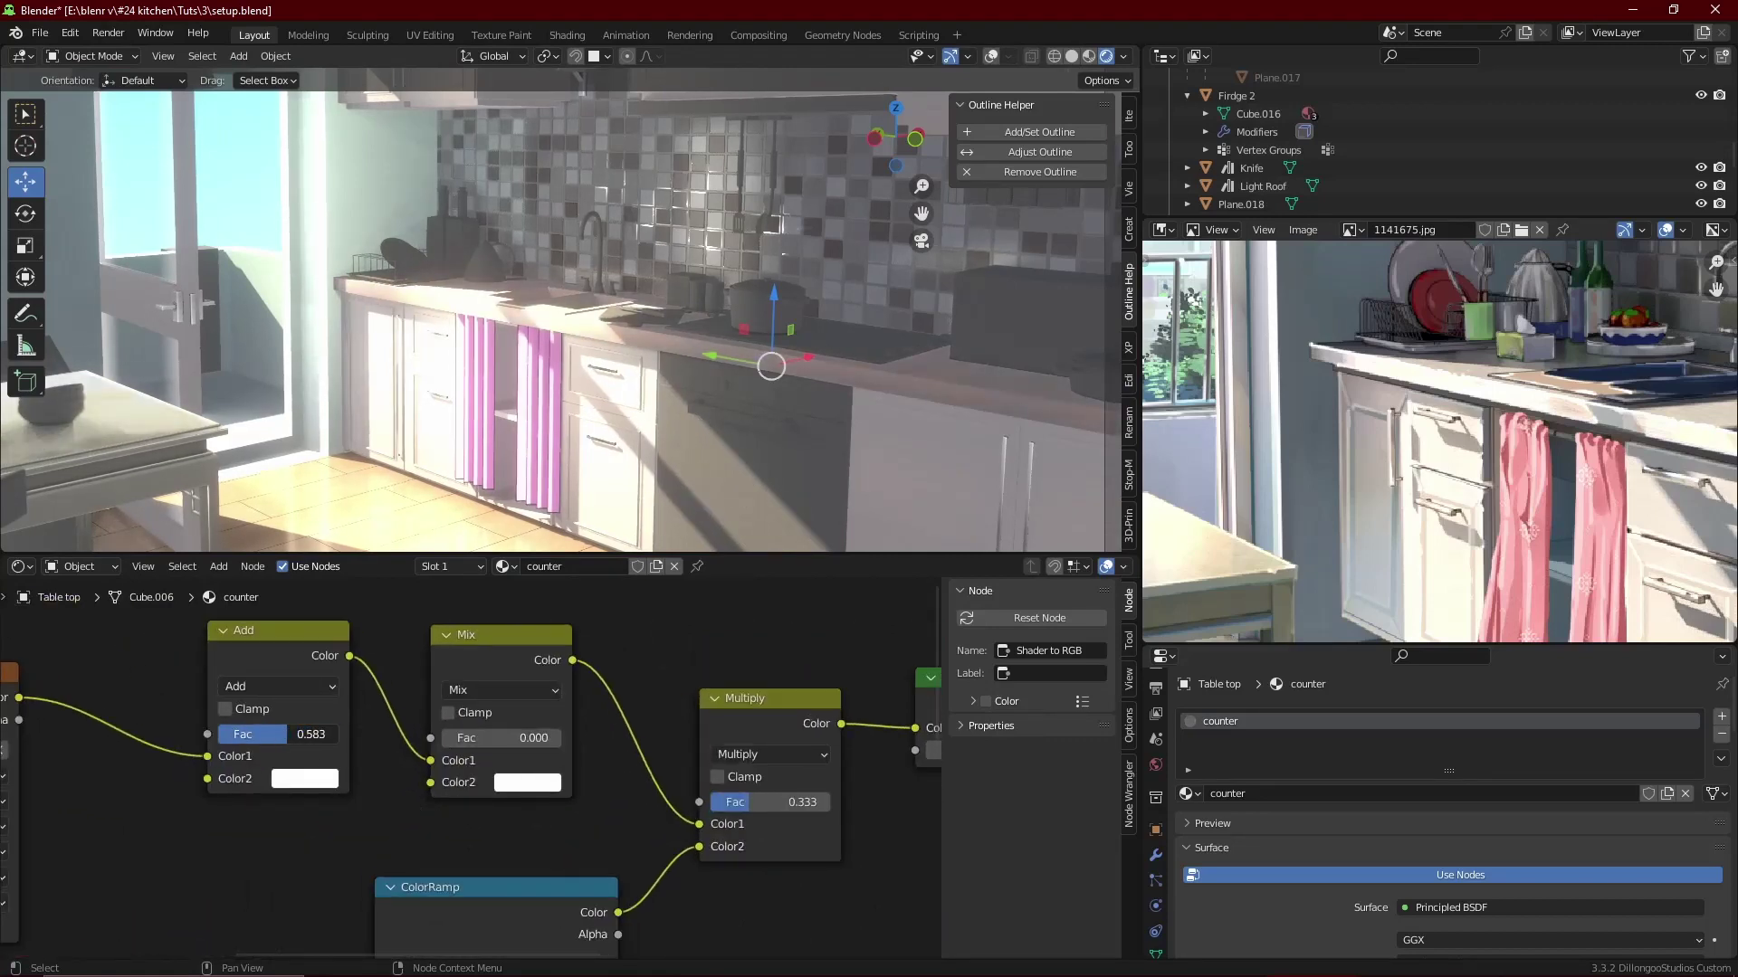
- Set the counter Principled BSDF Metallic to 0 and tidy the Material Output node
scroll(1426, 517, "down", 1)
middle_click_drag(1427, 516, 1268, 469)
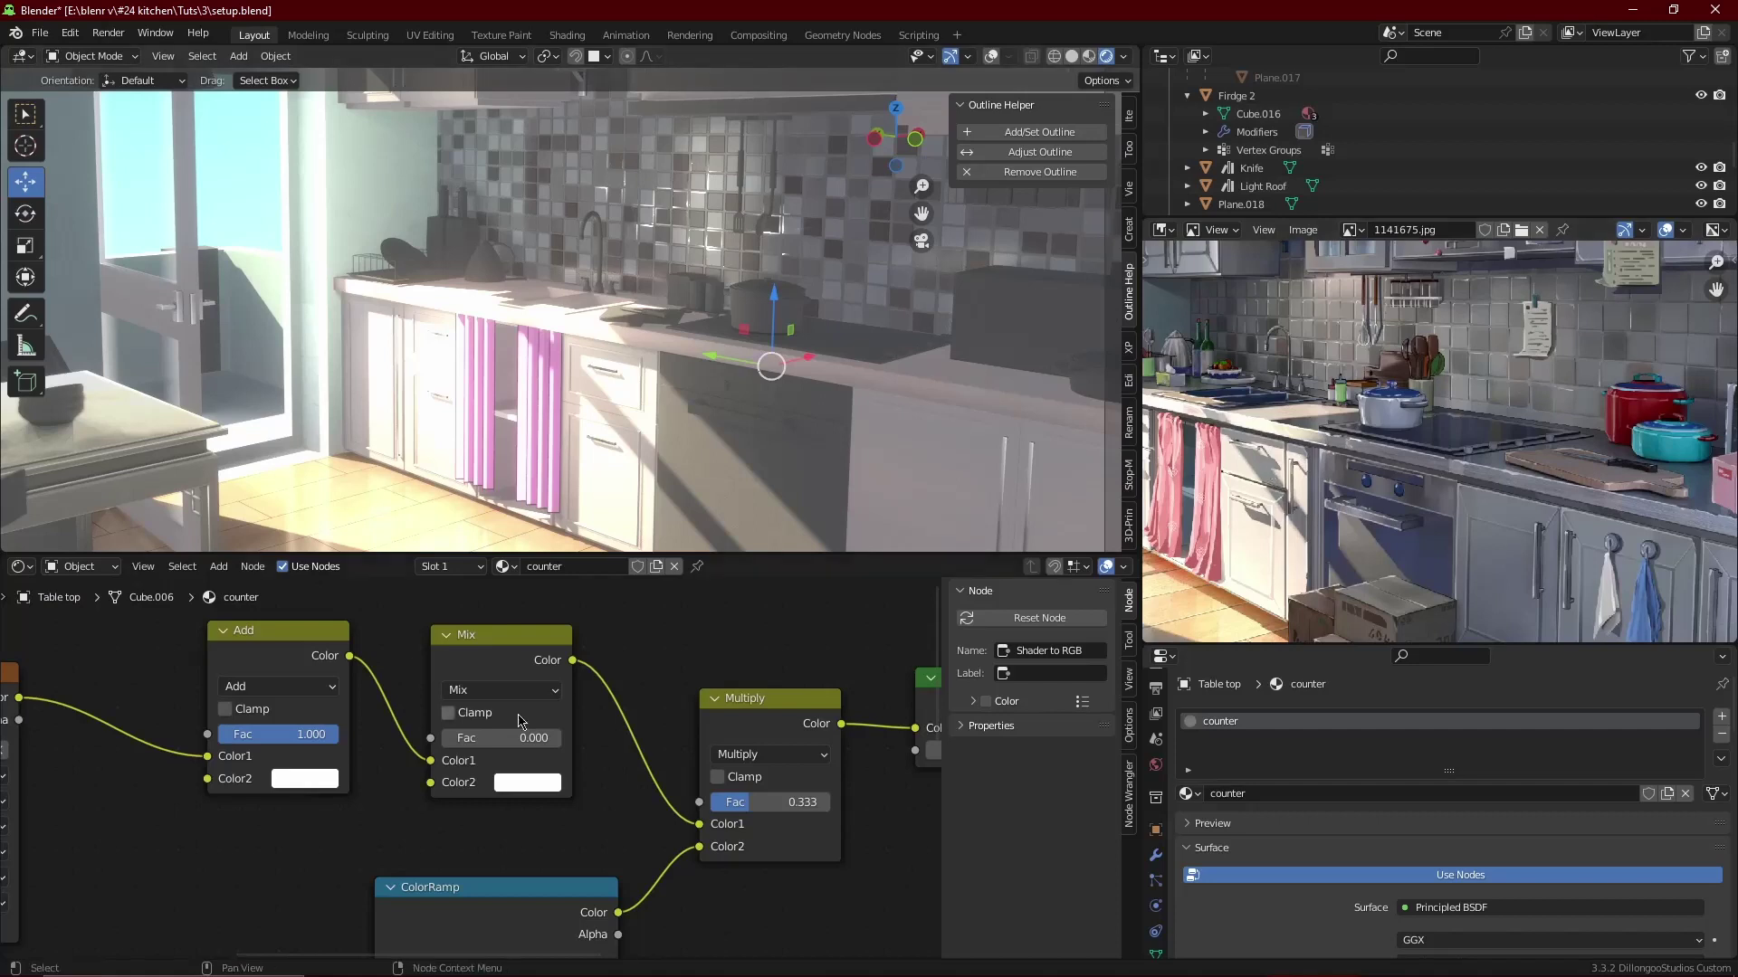
scroll(520, 721, "down", 2)
middle_click_drag(520, 721, 54, 724)
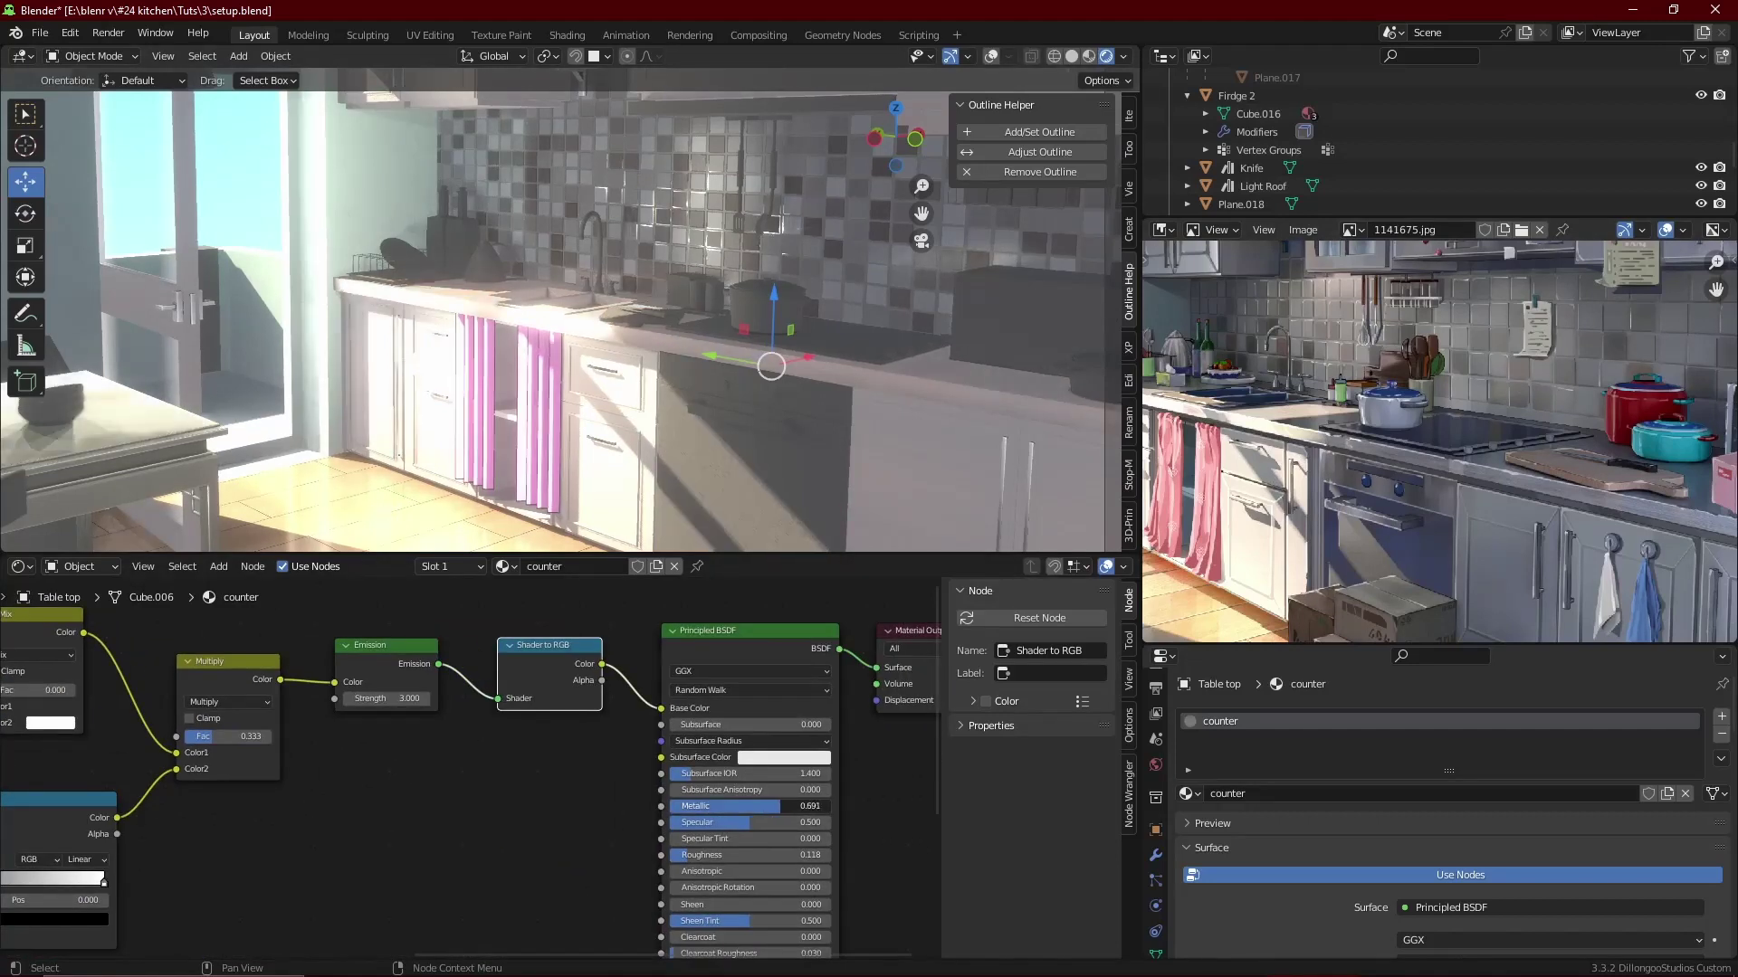
left_click_drag(780, 806, 606, 755)
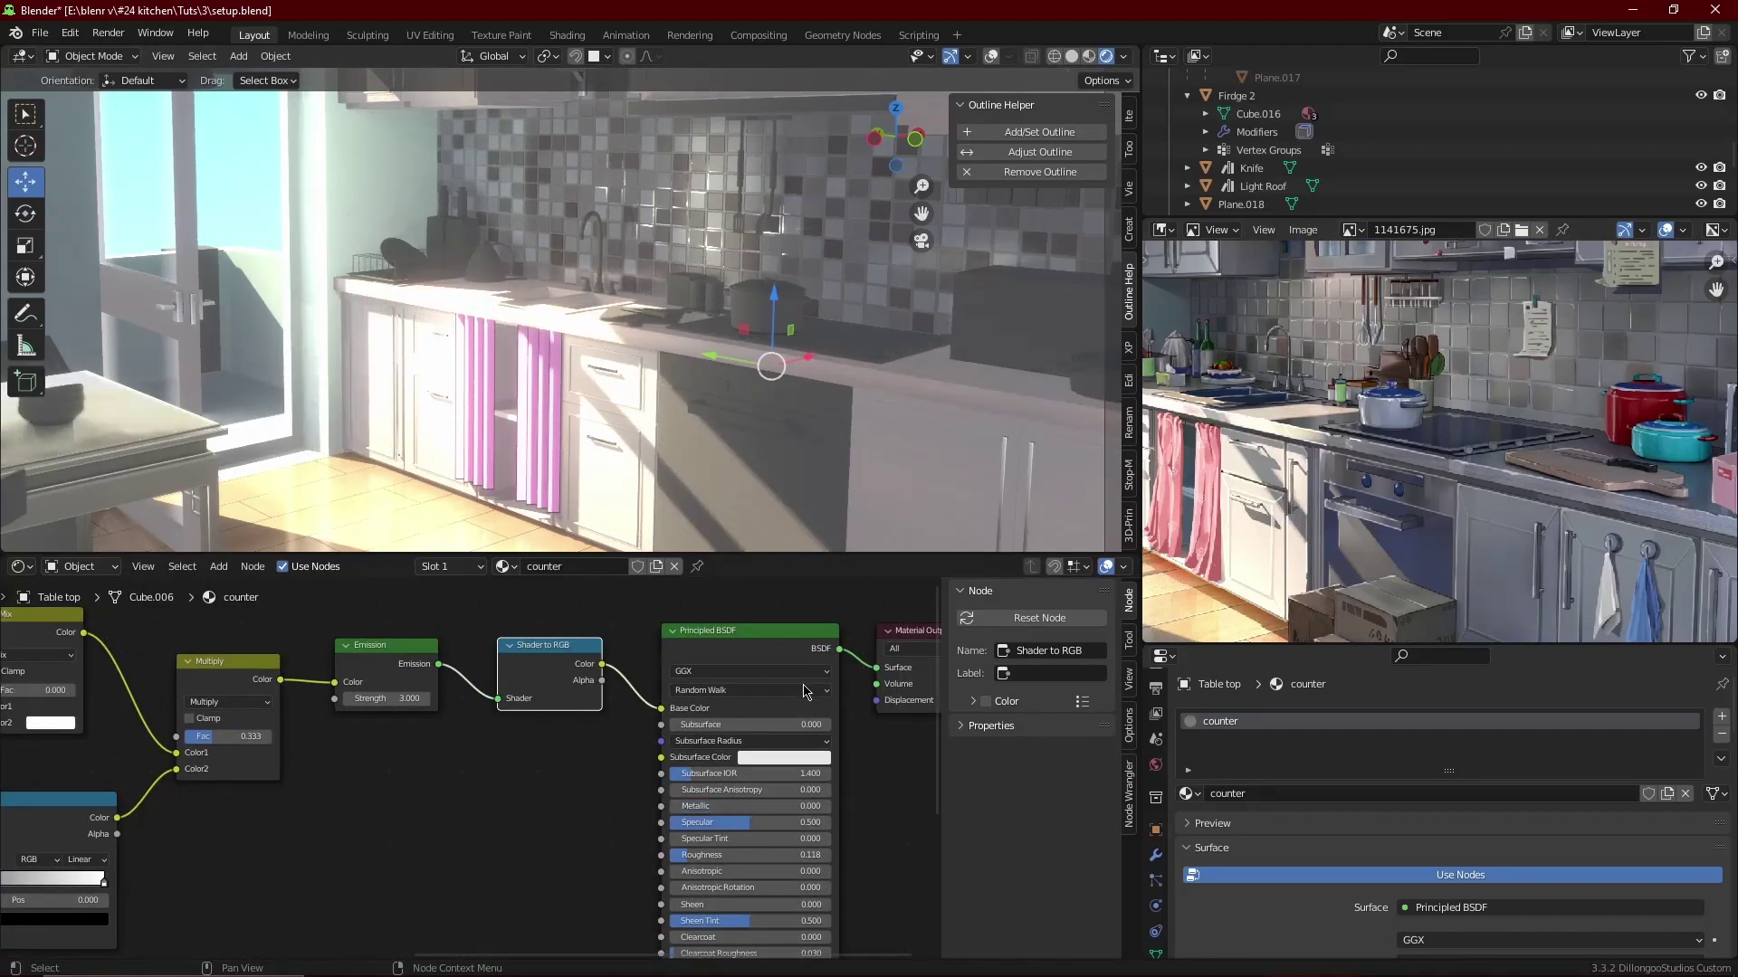
scroll(725, 760, "down", 2)
left_click_drag(652, 697, 782, 697)
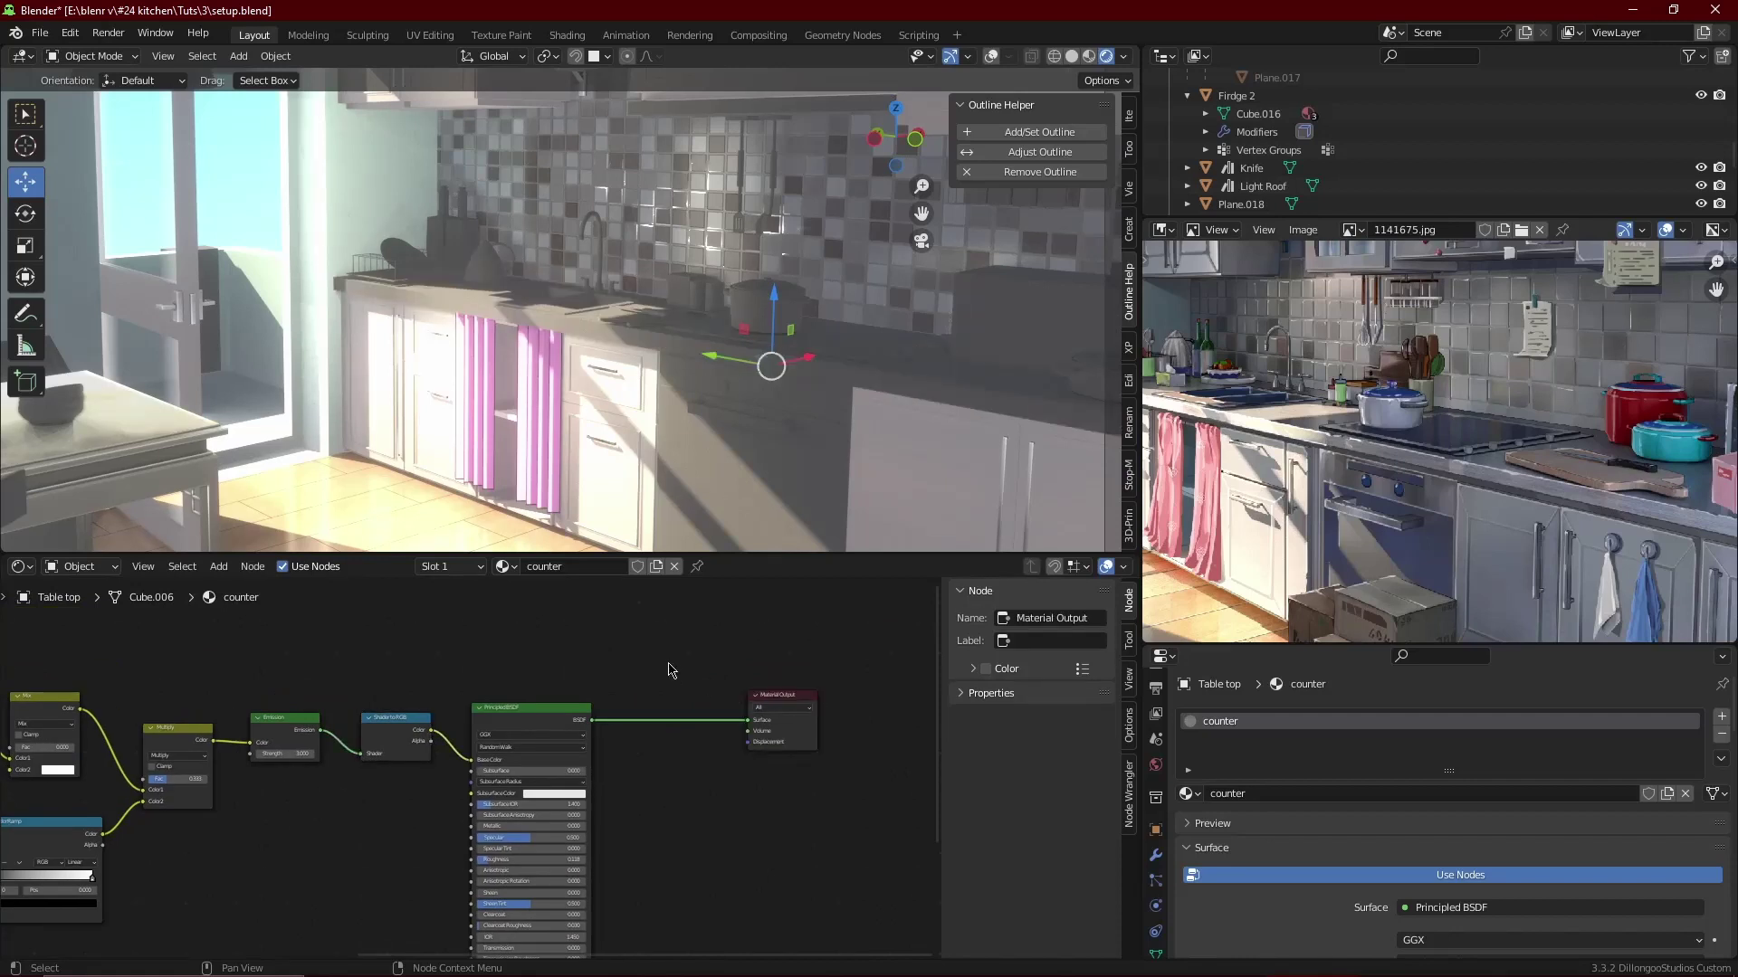
- Copy the toon nodes from tebl and paste them into the counter material
key("ctrl+s")
left_click(148, 464)
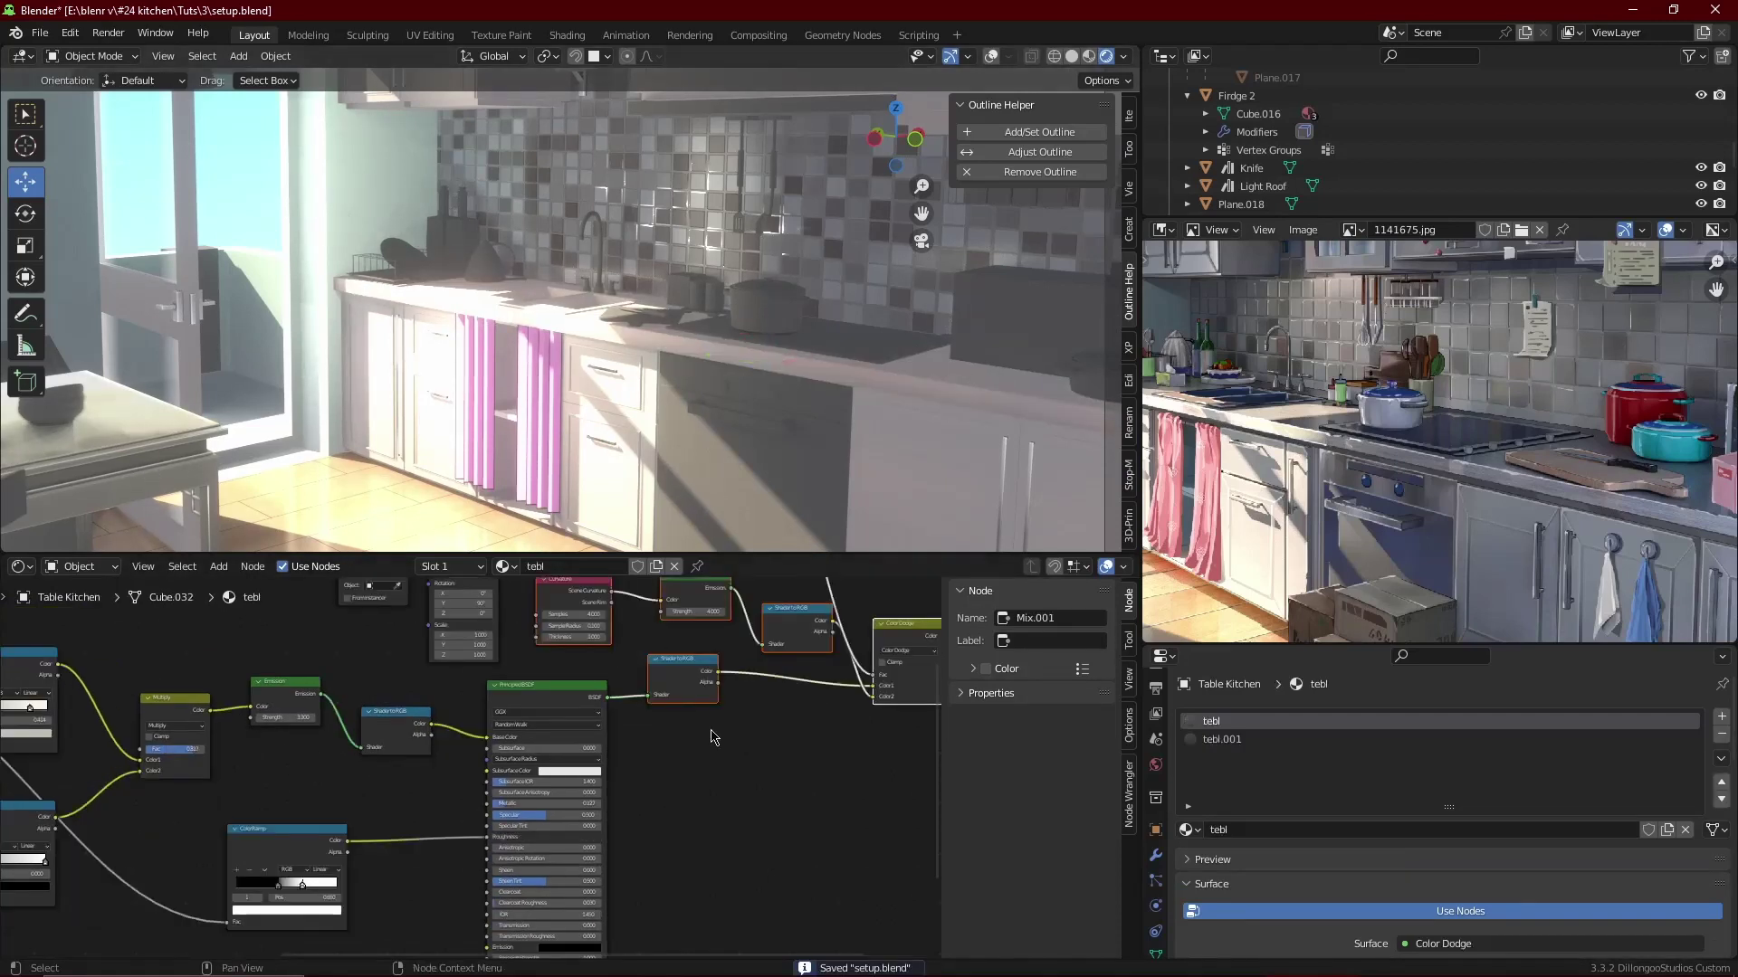
right_click(761, 685)
left_click(735, 690)
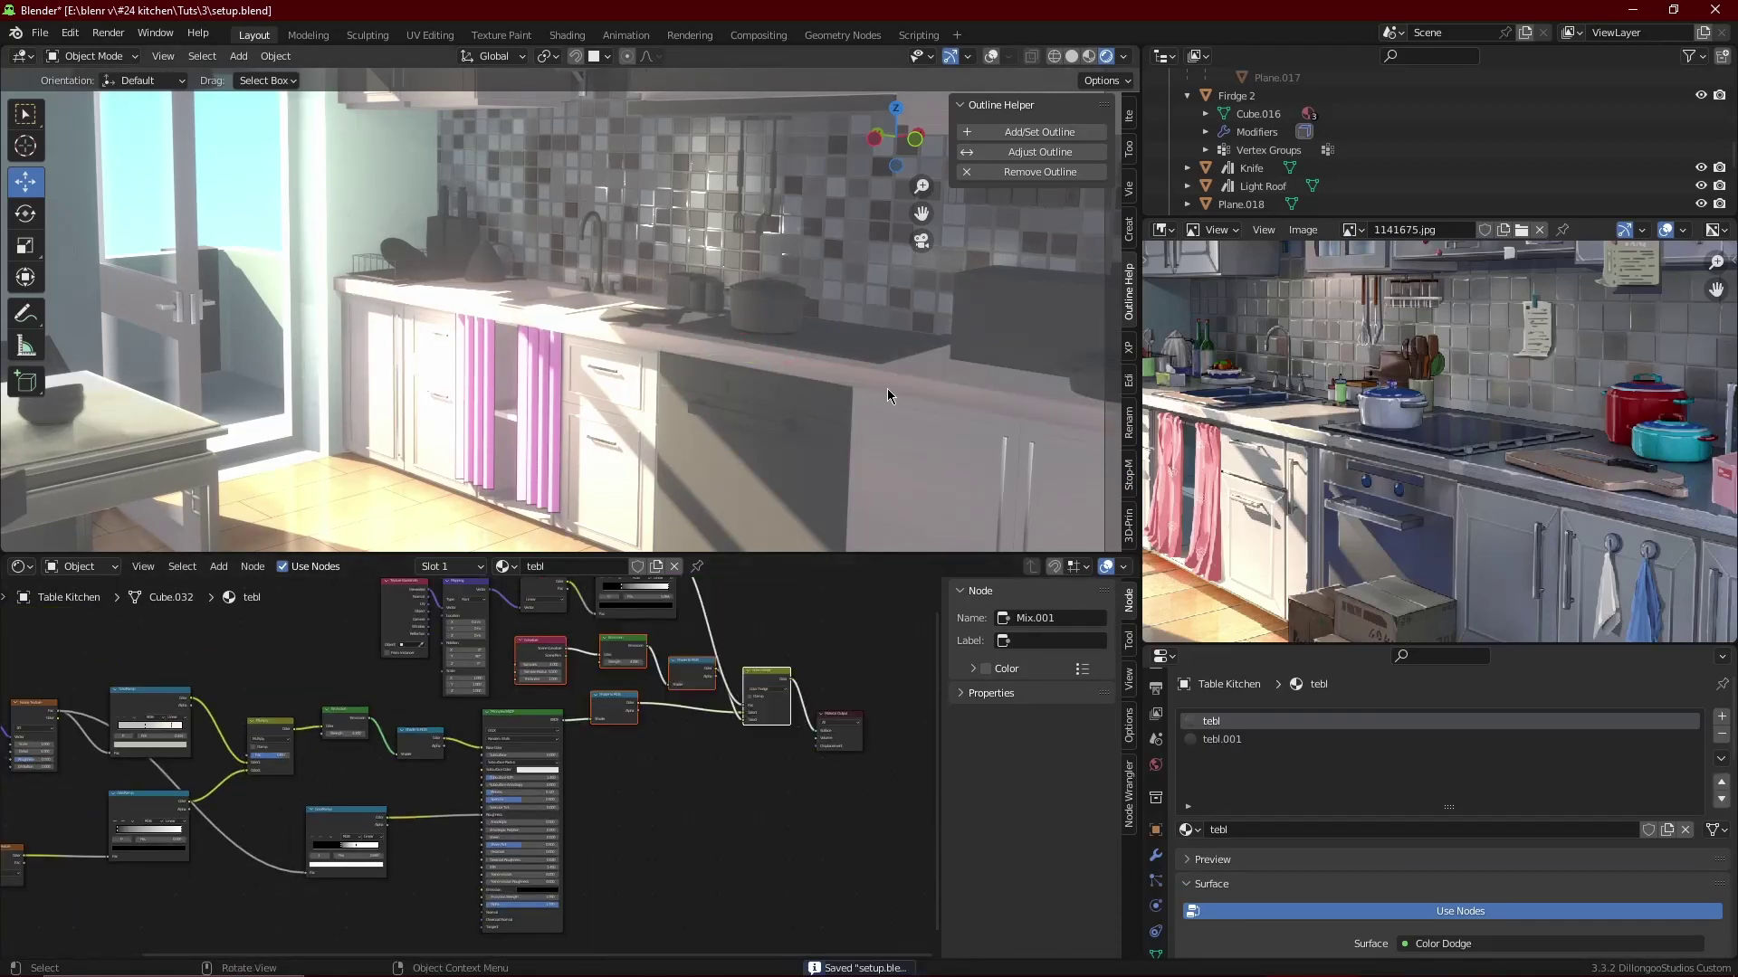
left_click(884, 389)
right_click(688, 678)
left_click(687, 696)
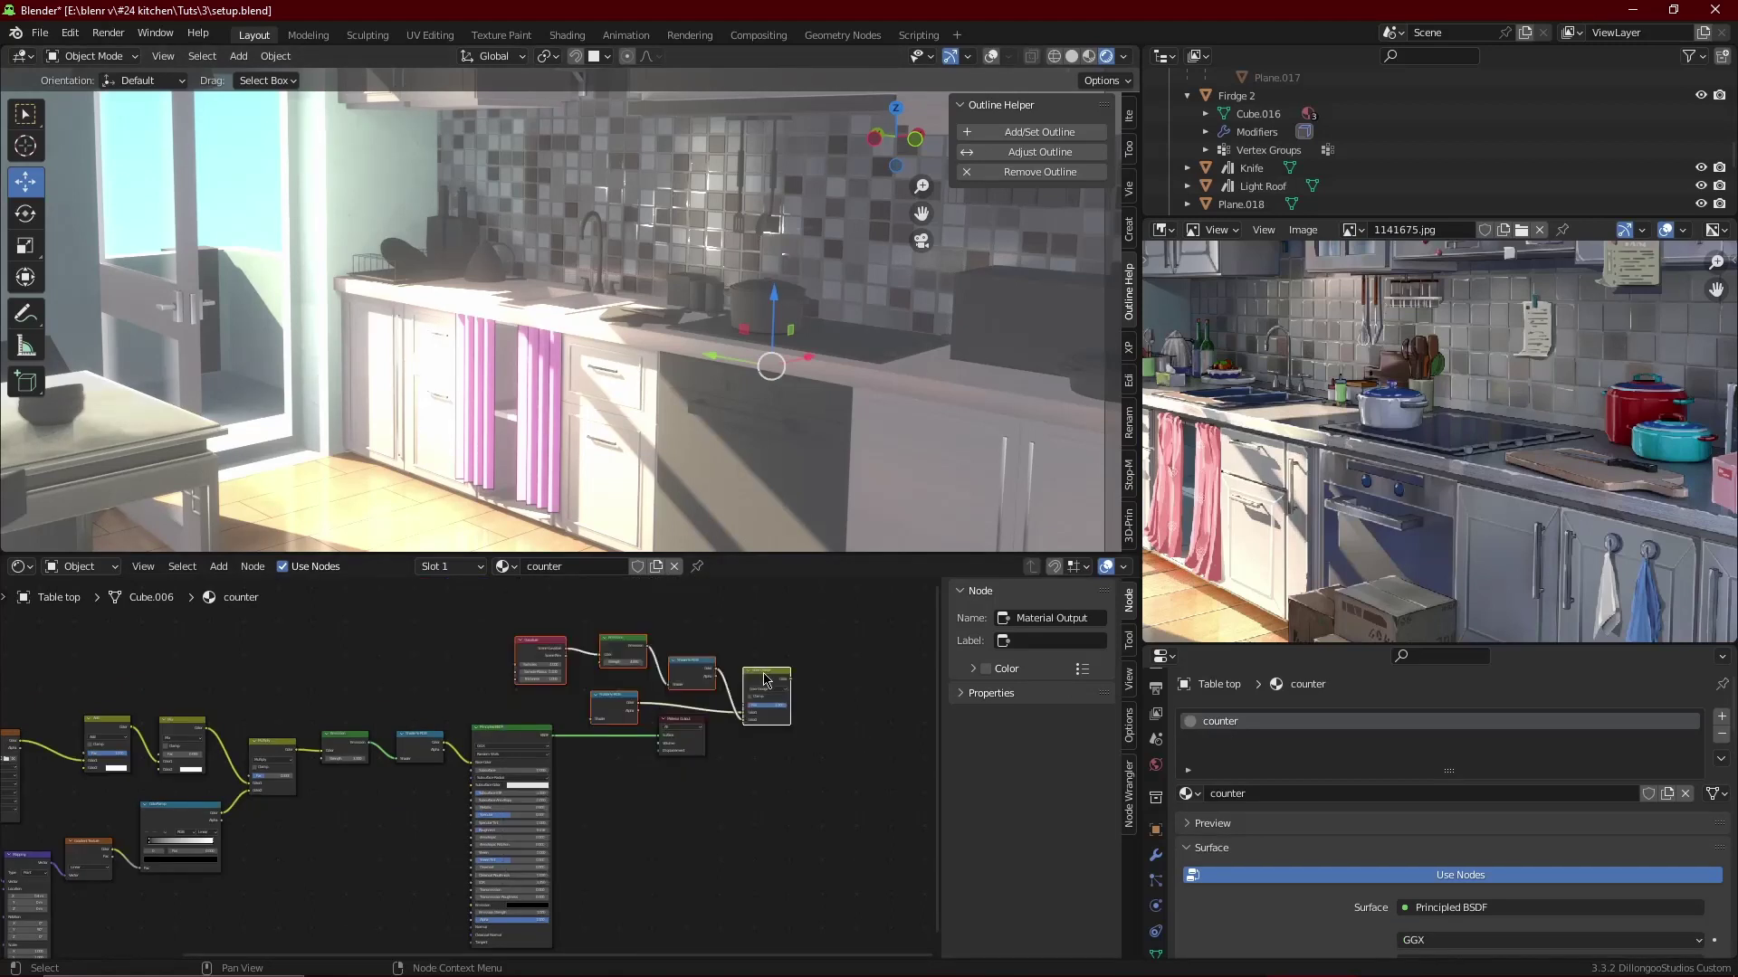
mouse_move(765, 681)
left_mouse_down()
mouse_move(684, 718)
mouse_move(849, 724)
left_mouse_up()
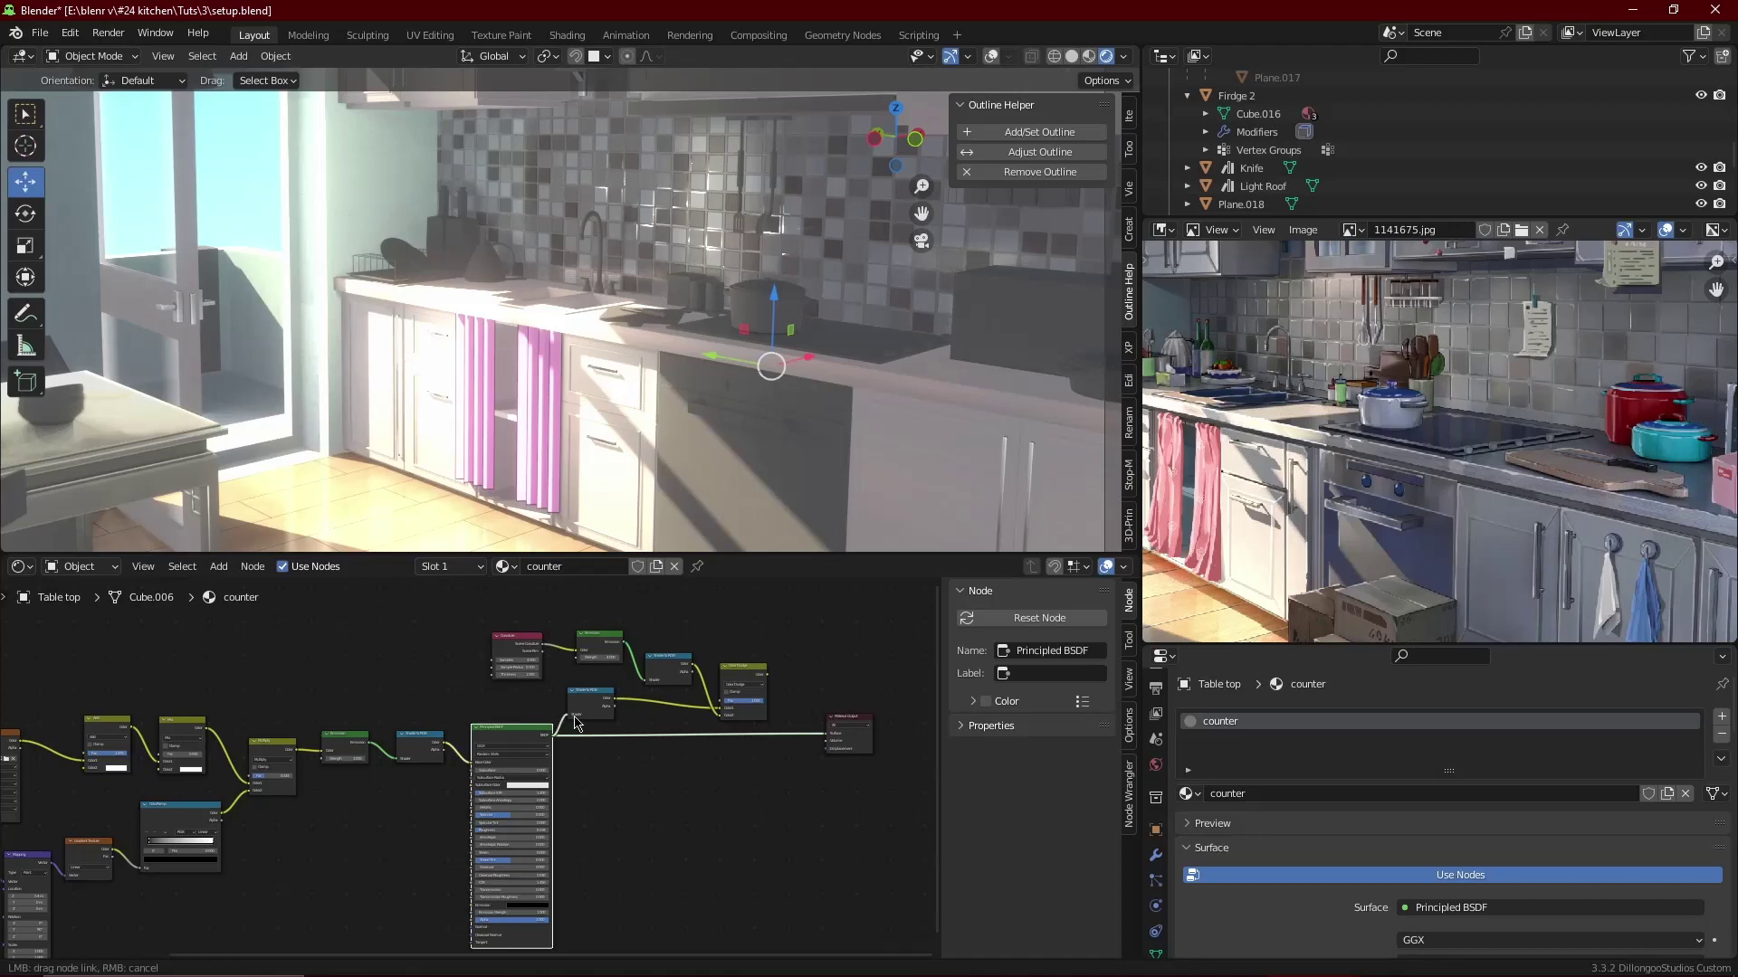
left_click_drag(574, 721, 575, 721)
- Add a Noise Texture feeding the Color Dodge factor
scroll(574, 724, "up", 2)
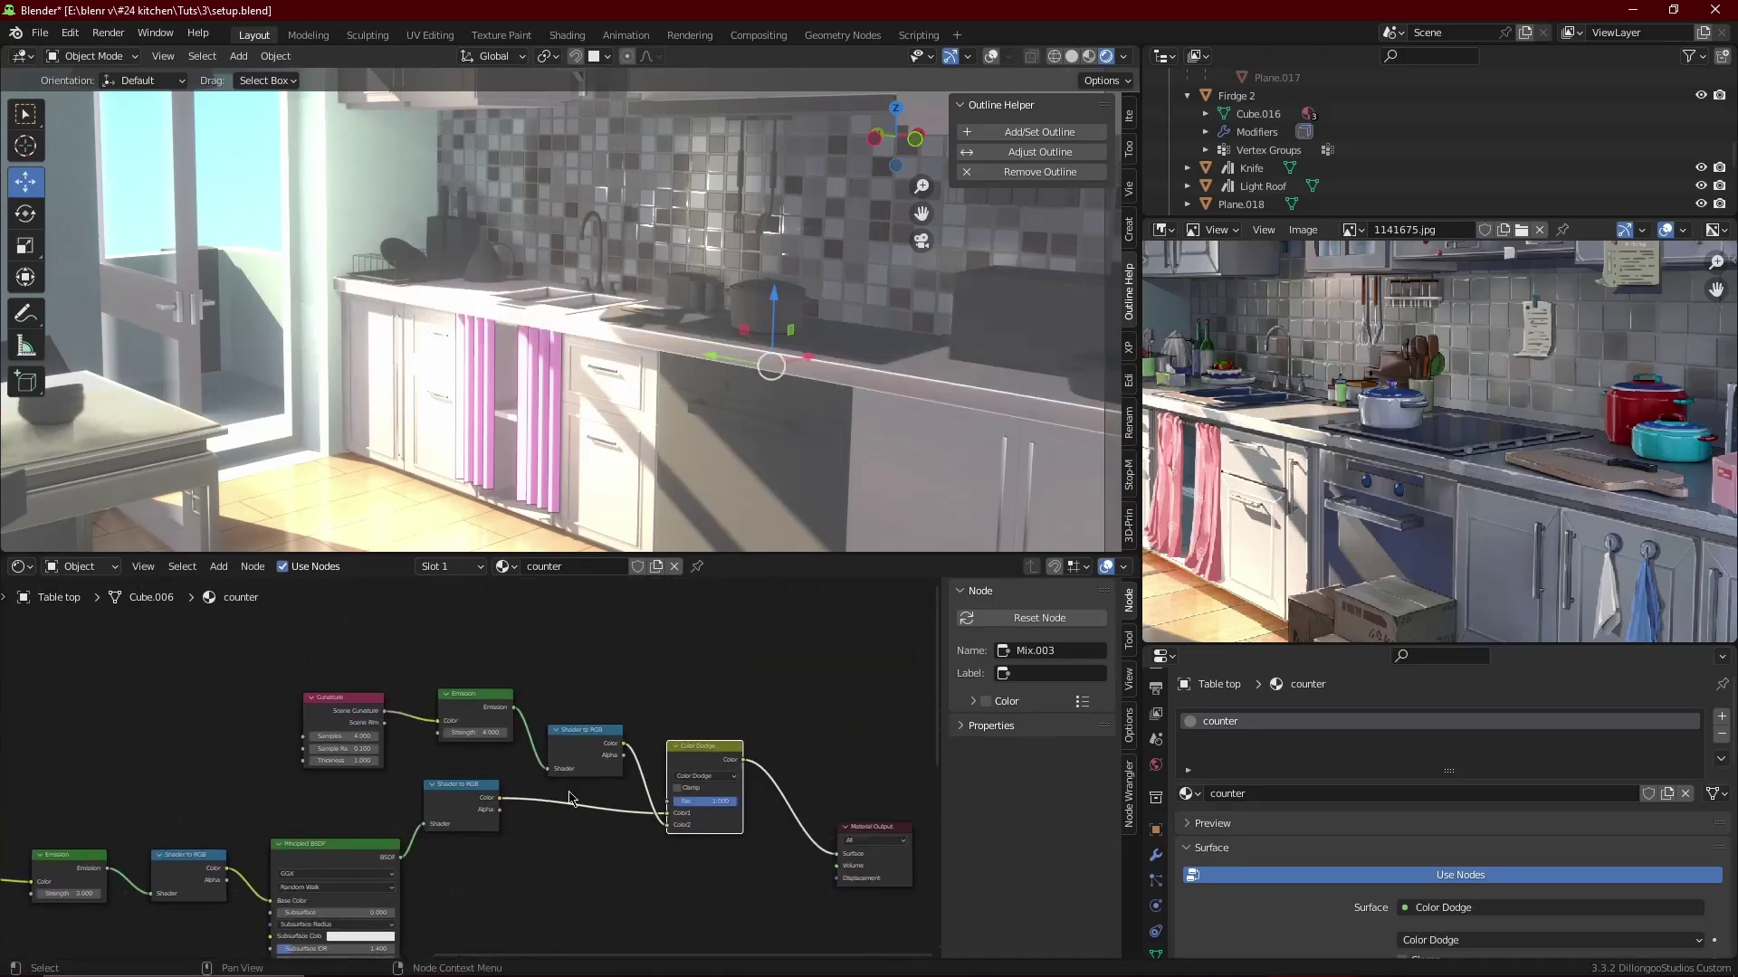
scroll(570, 798, "up", 2)
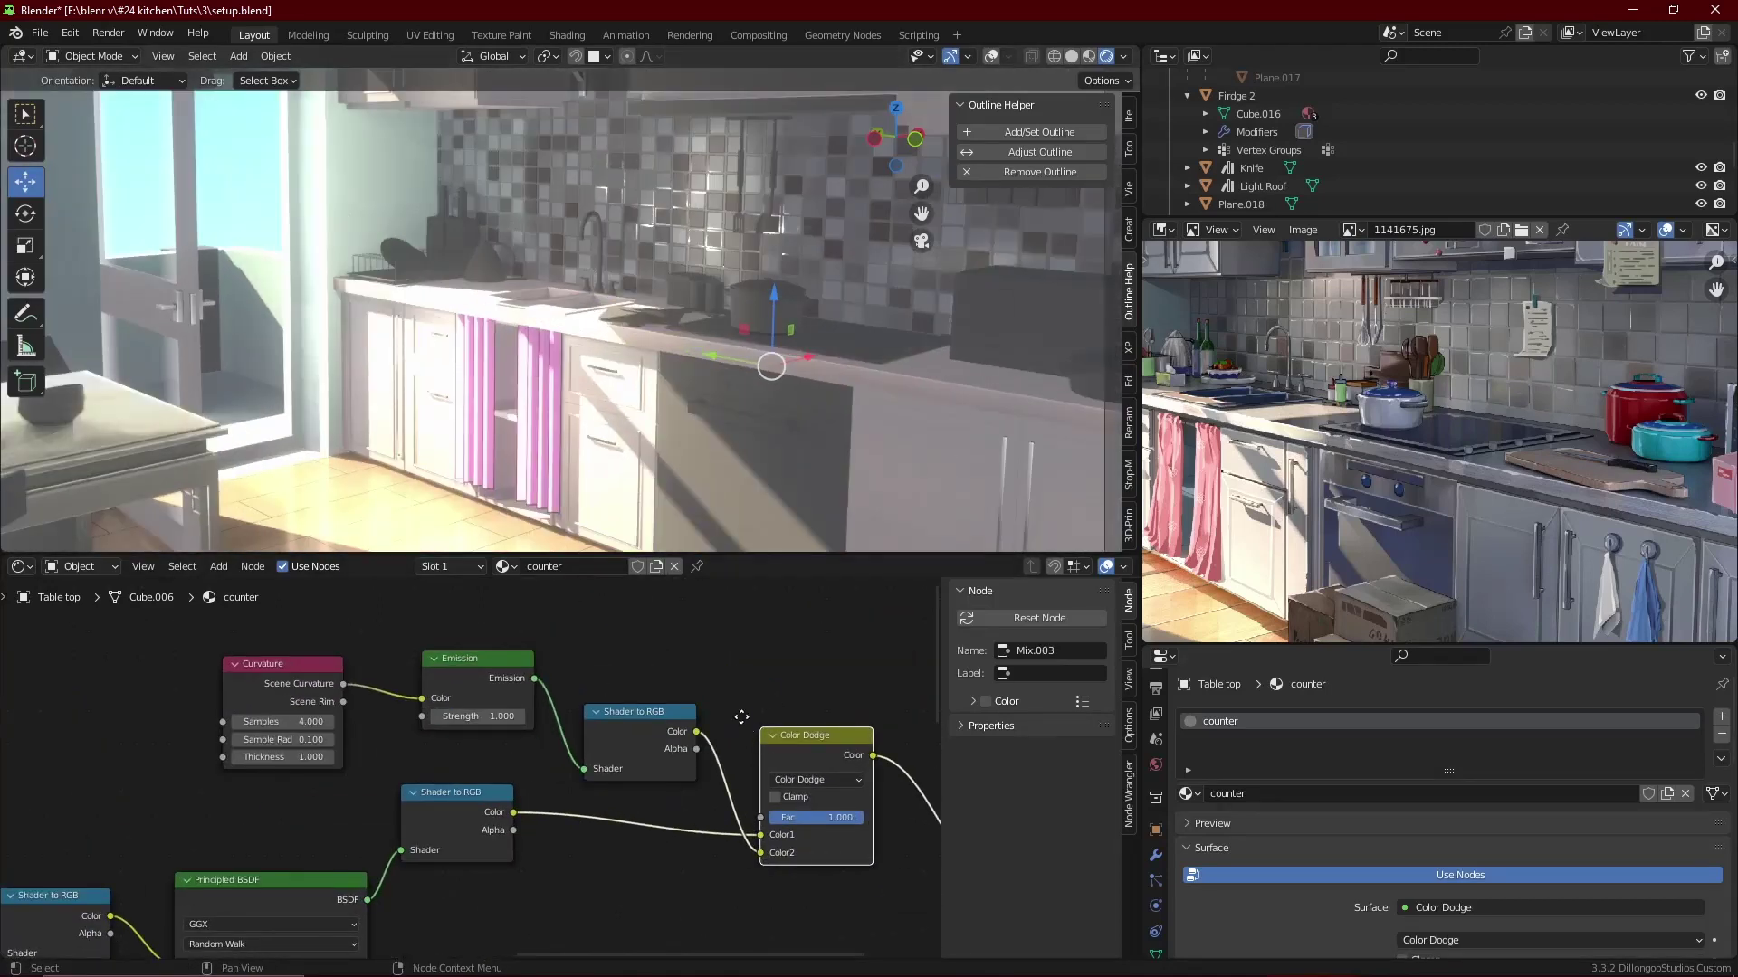
scroll(741, 716, "down", 2)
key("shift+a")
left_click(681, 653)
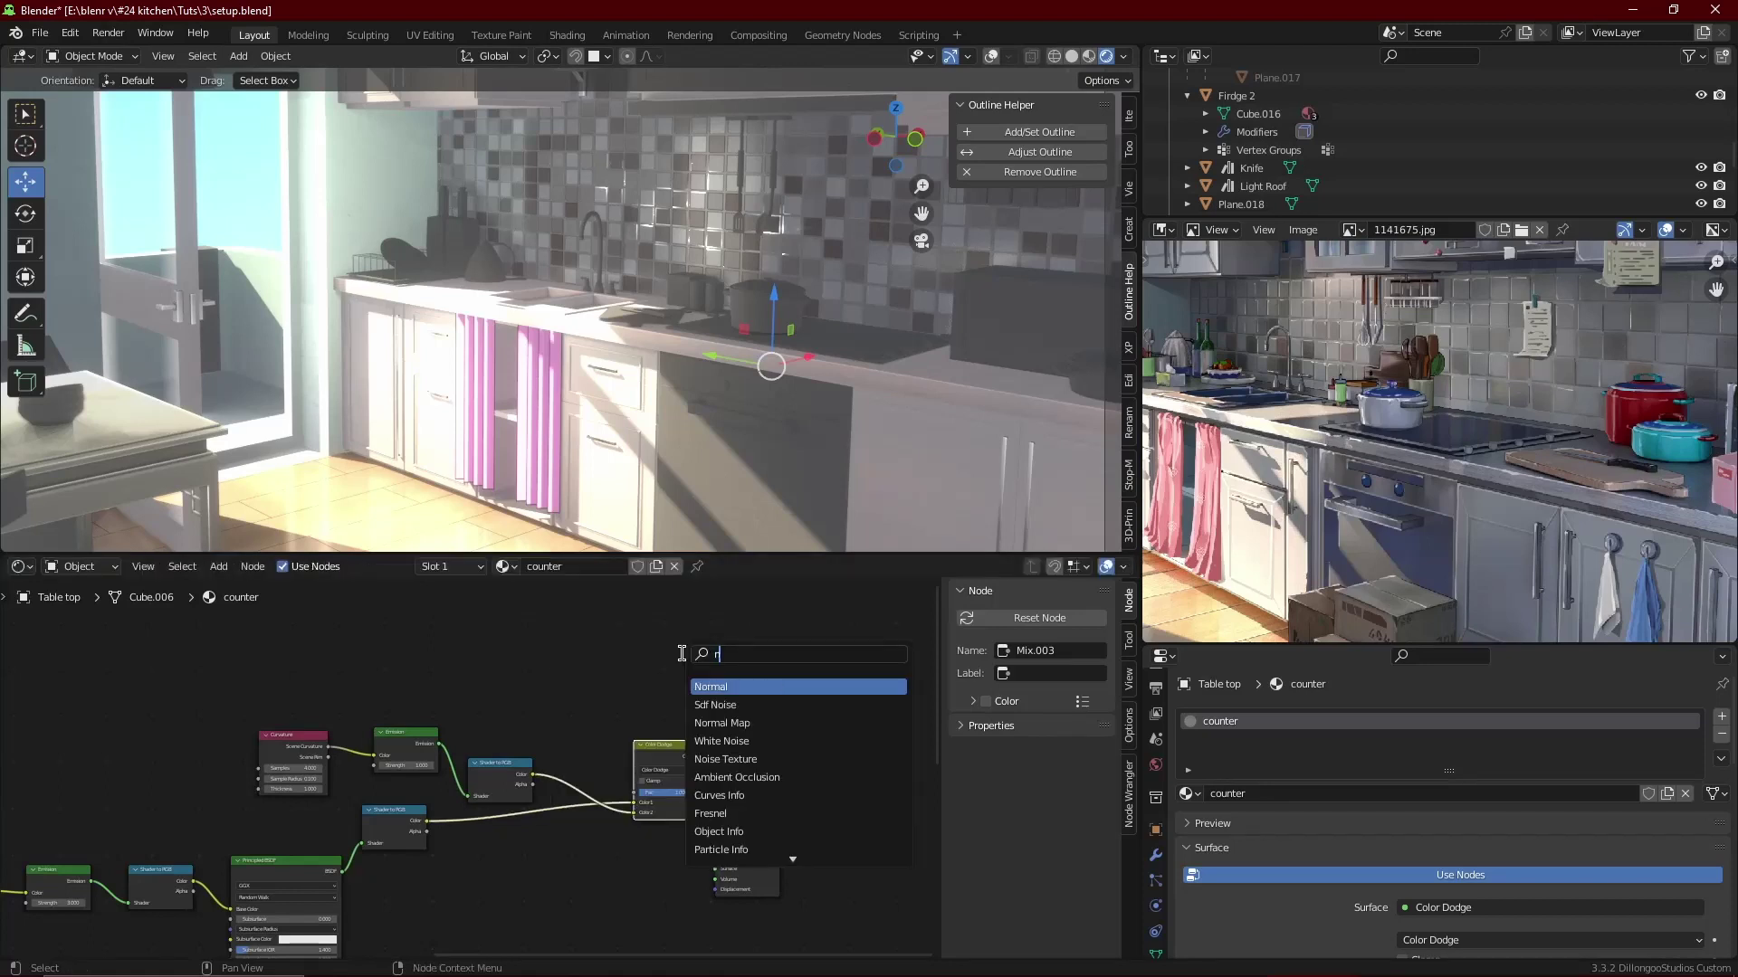
left_click(725, 723)
left_click(493, 688)
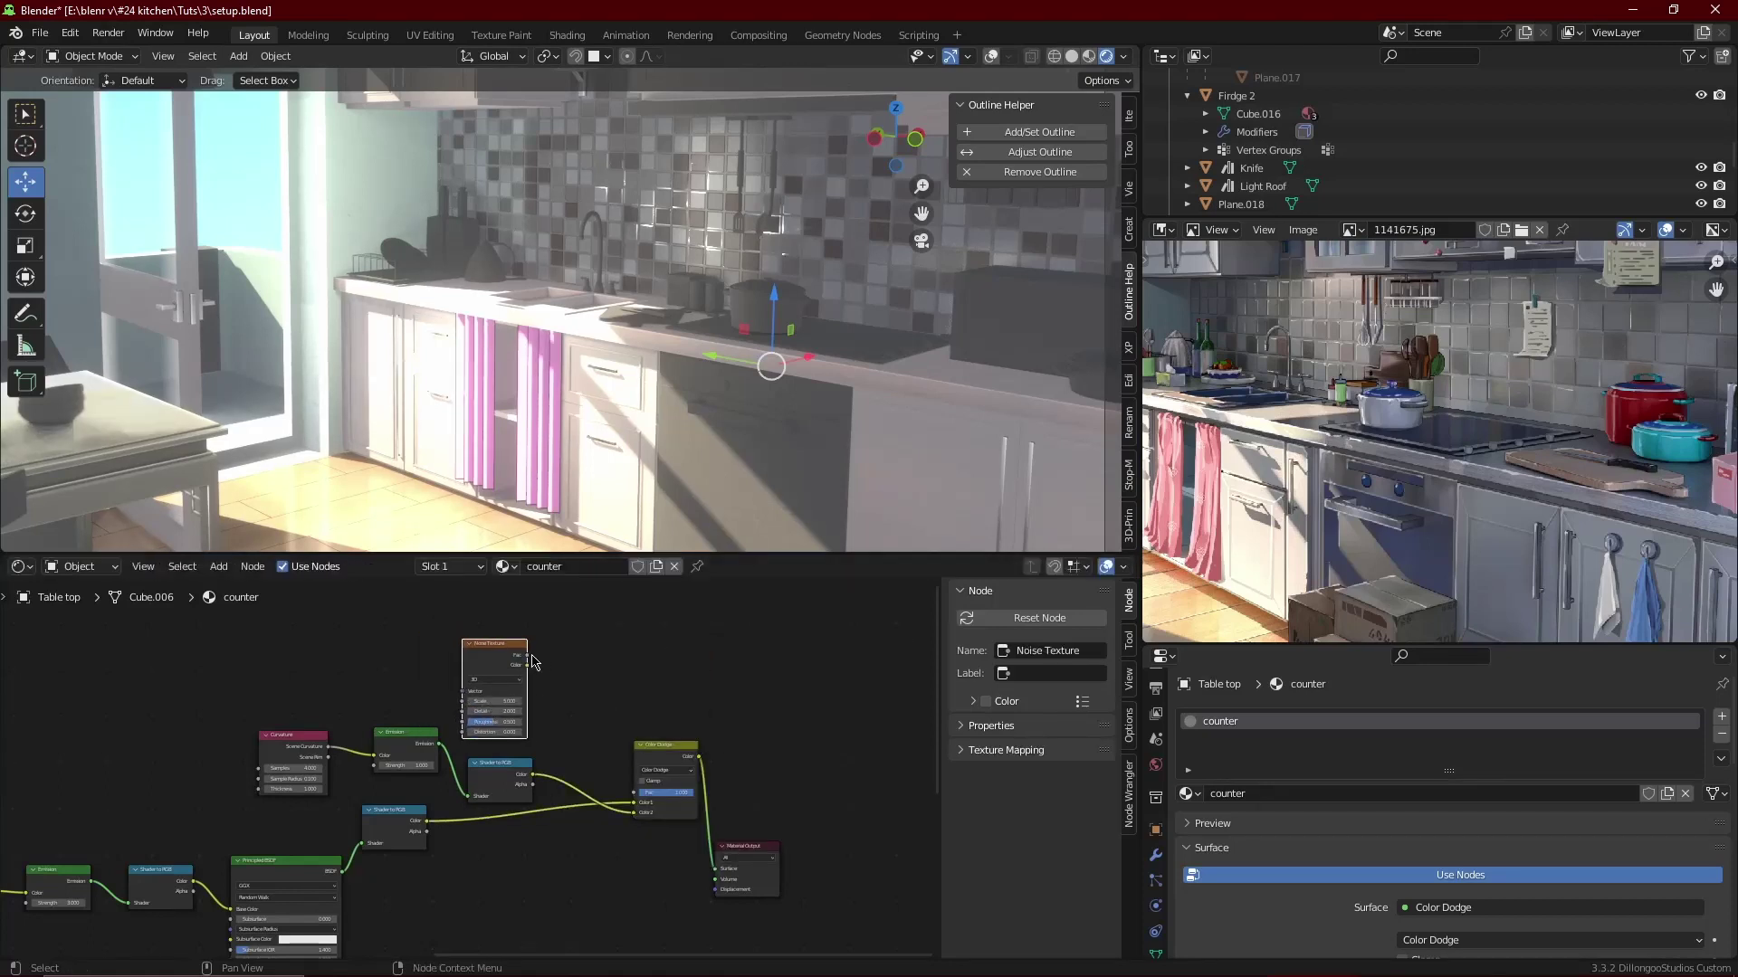
left_click_drag(527, 655, 632, 792)
- Insert a ColorRamp between the noise and Color Dodge, sliding its white stop inward
key("shift+a")
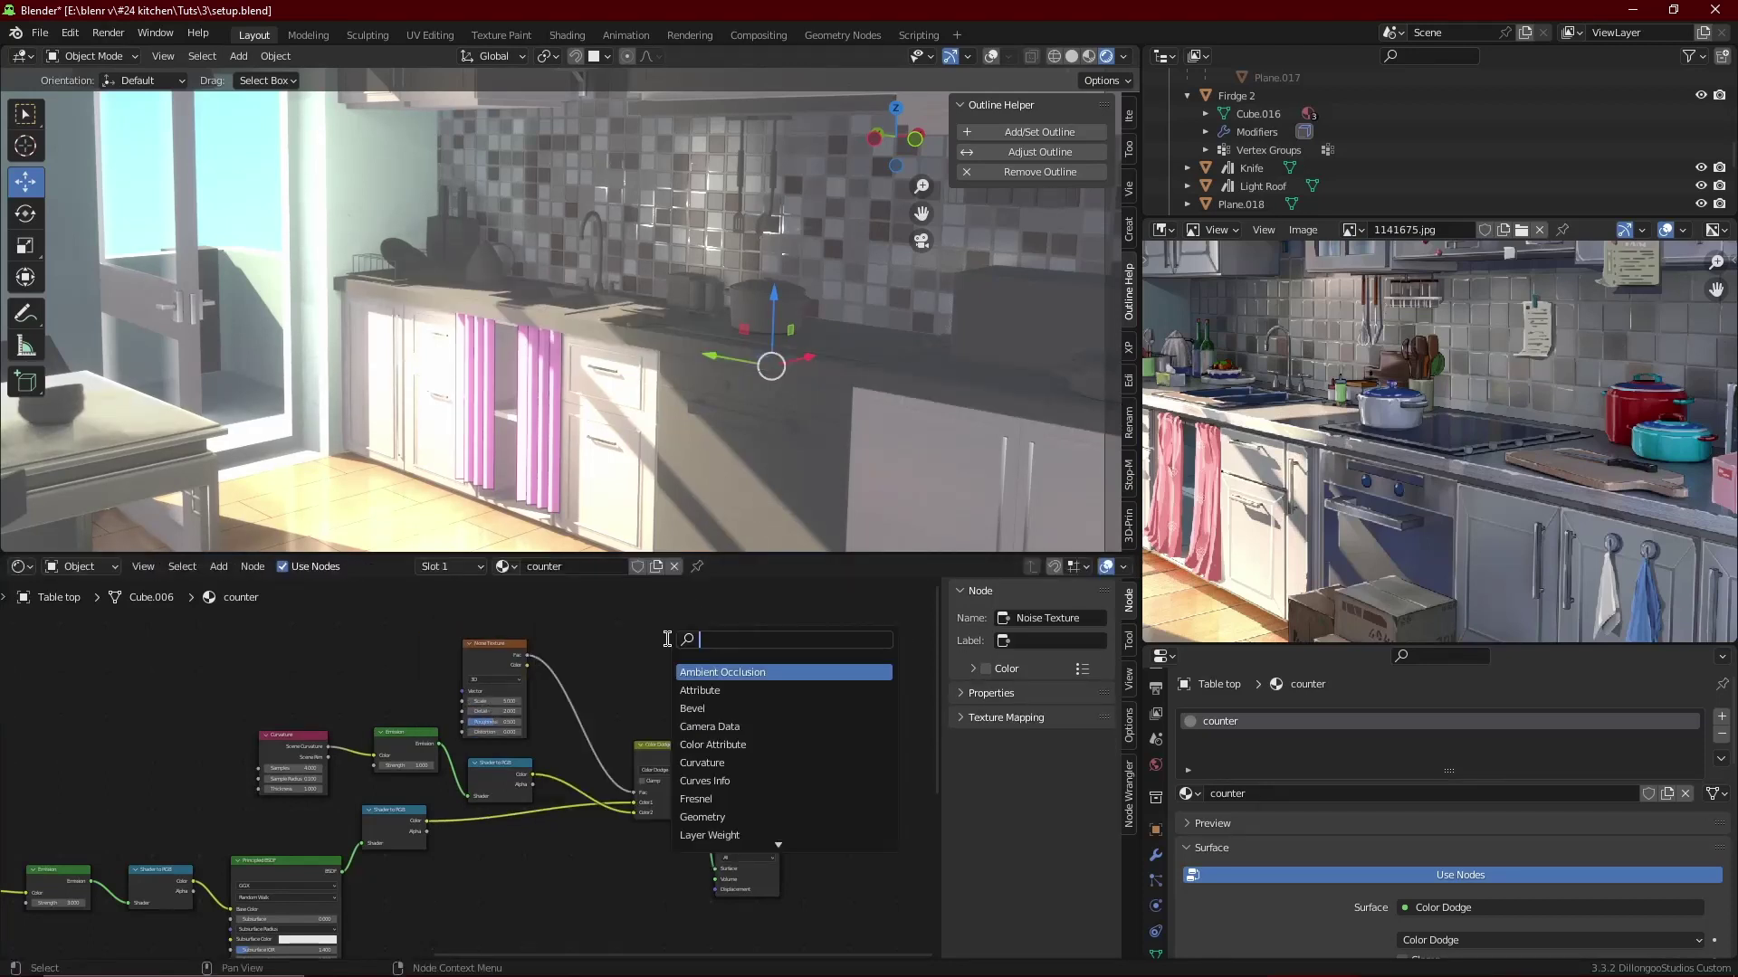
type("color")
key("Return")
left_click(552, 650)
scroll(601, 636, "up", 2)
scroll(601, 636, "up", 2)
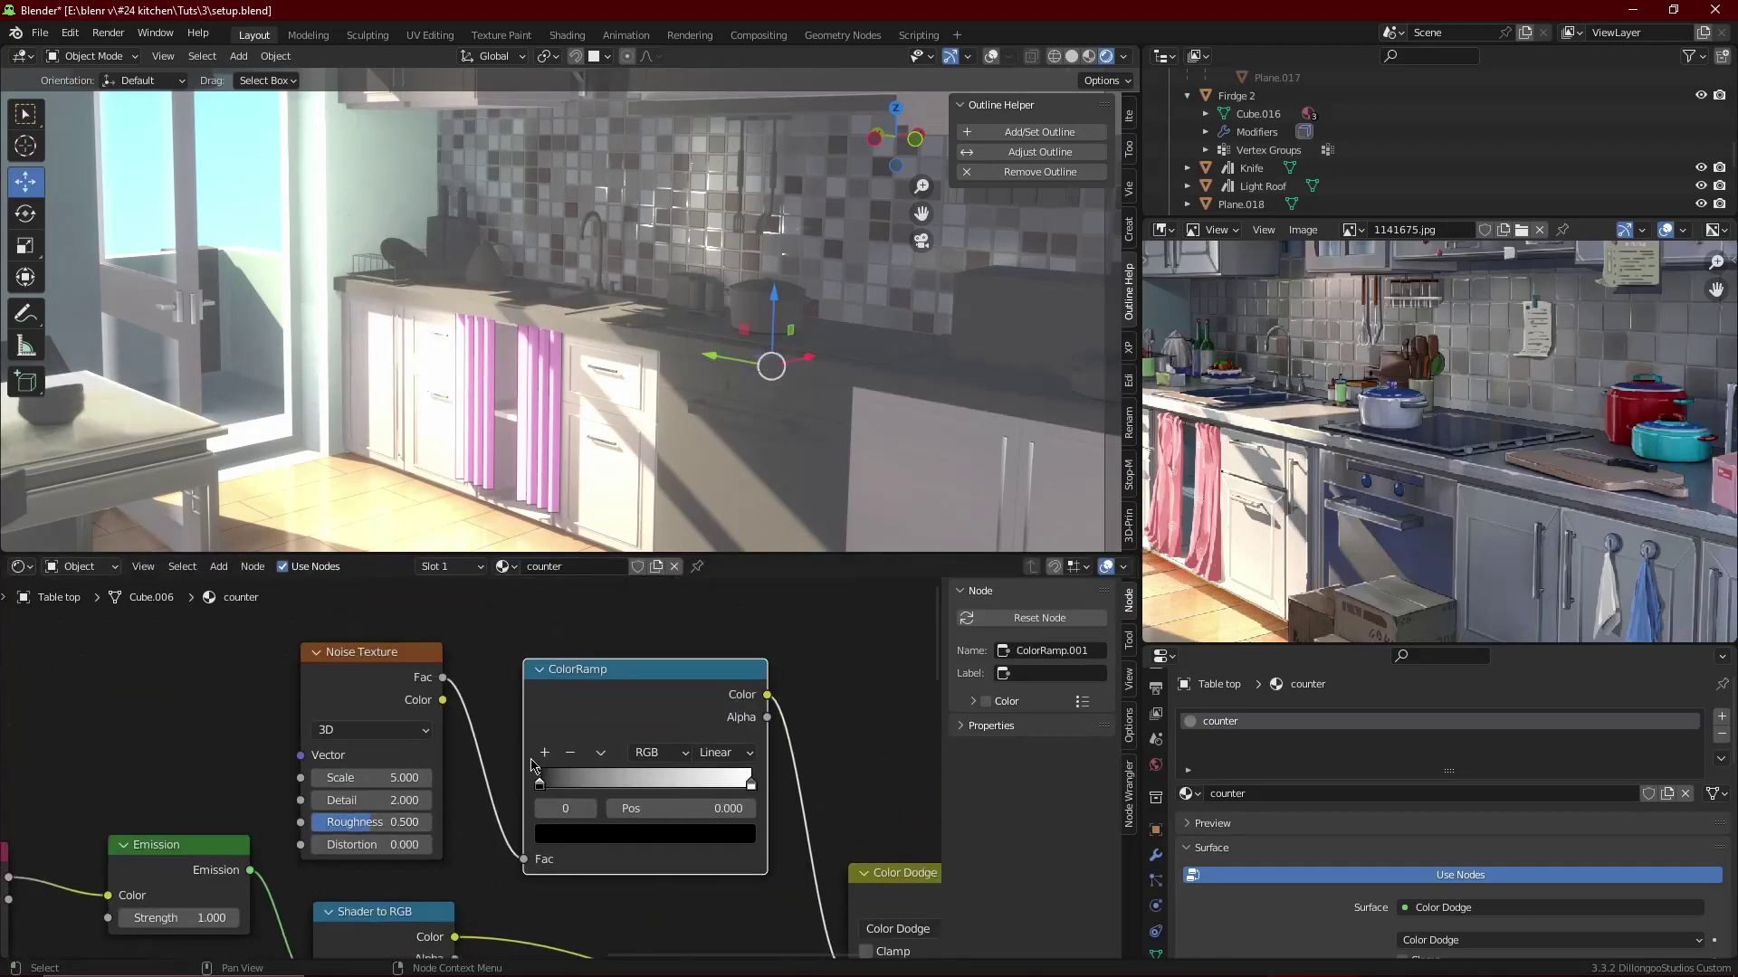
scroll(648, 431, "up", 2)
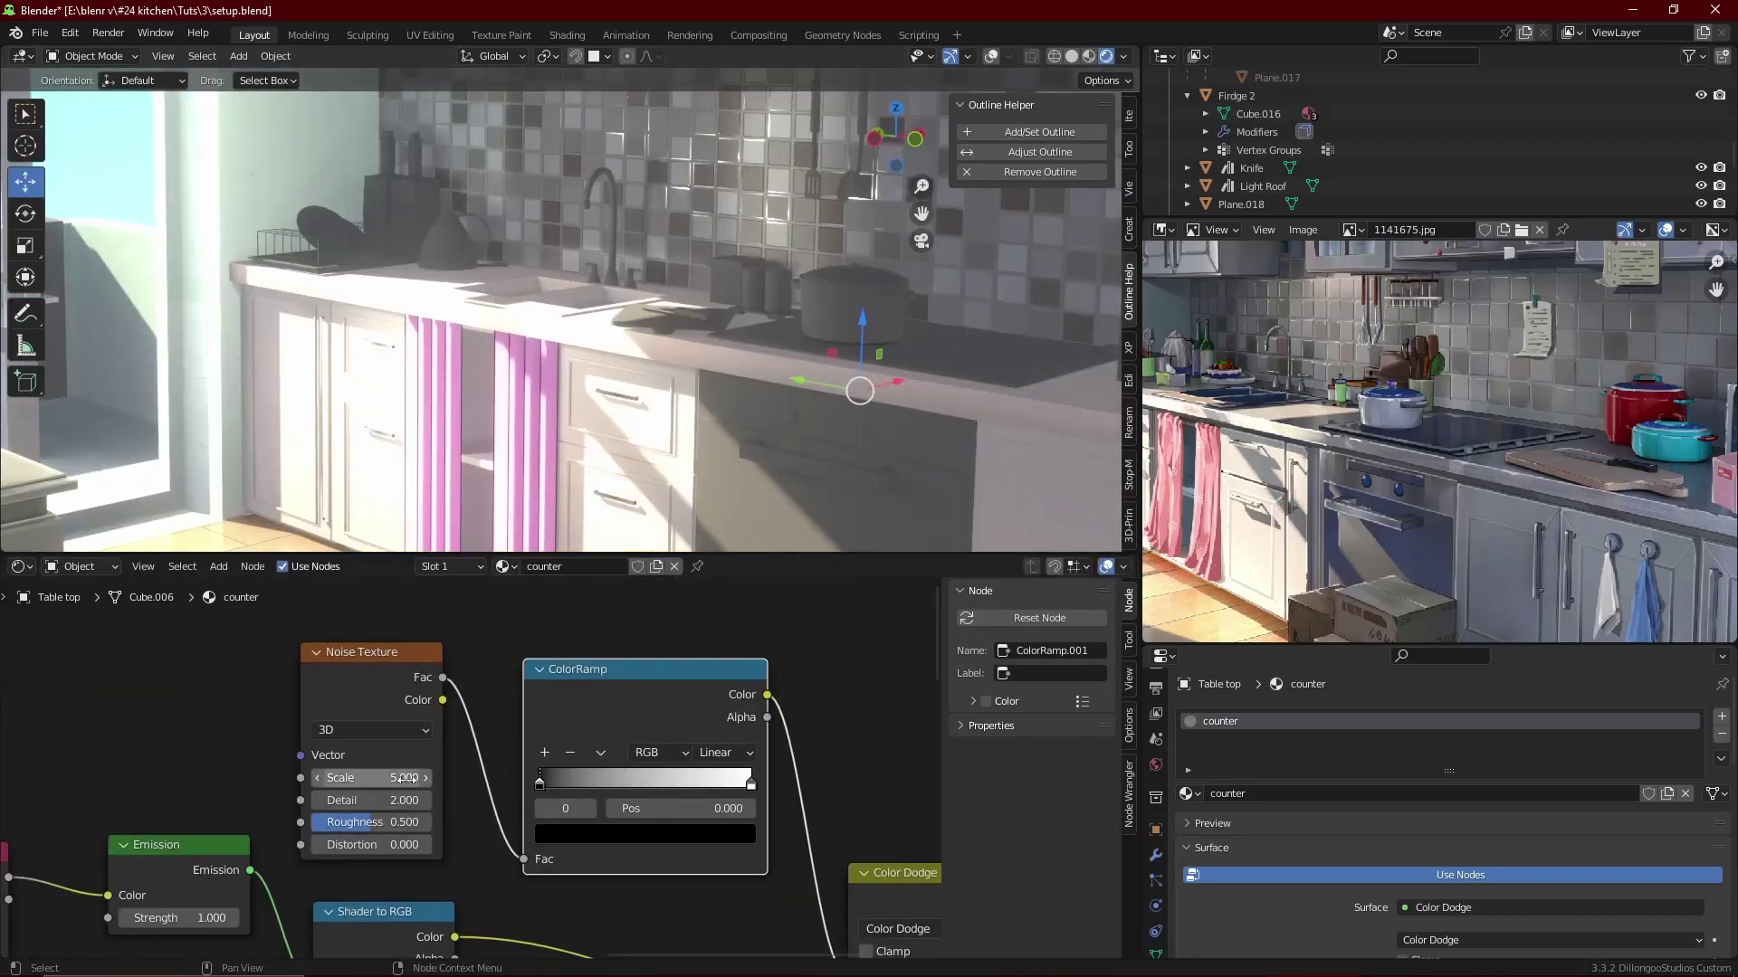
left_click(565, 778, "ctrl+shift")
left_click_drag(751, 784, 665, 784)
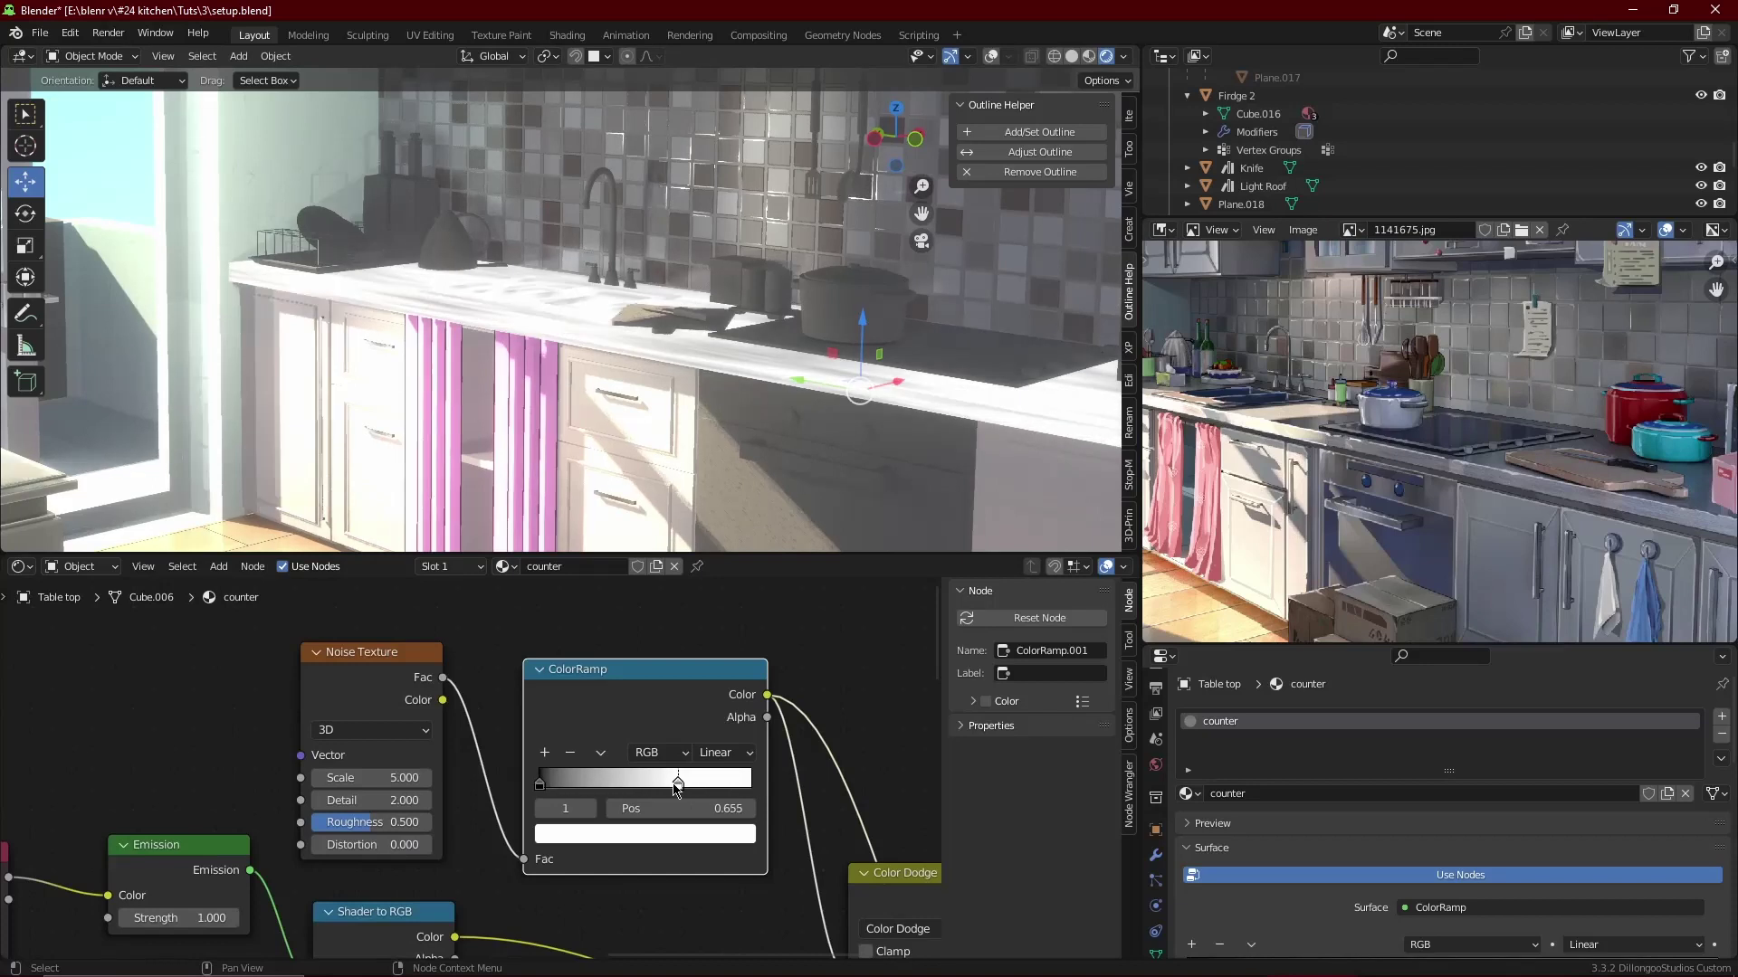
scroll(688, 796, "down", 3)
left_click_drag(457, 687, 454, 660)
- Add mapping to the noise driven by object coordinates and preview the Color Dodge result
key("ctrl+t")
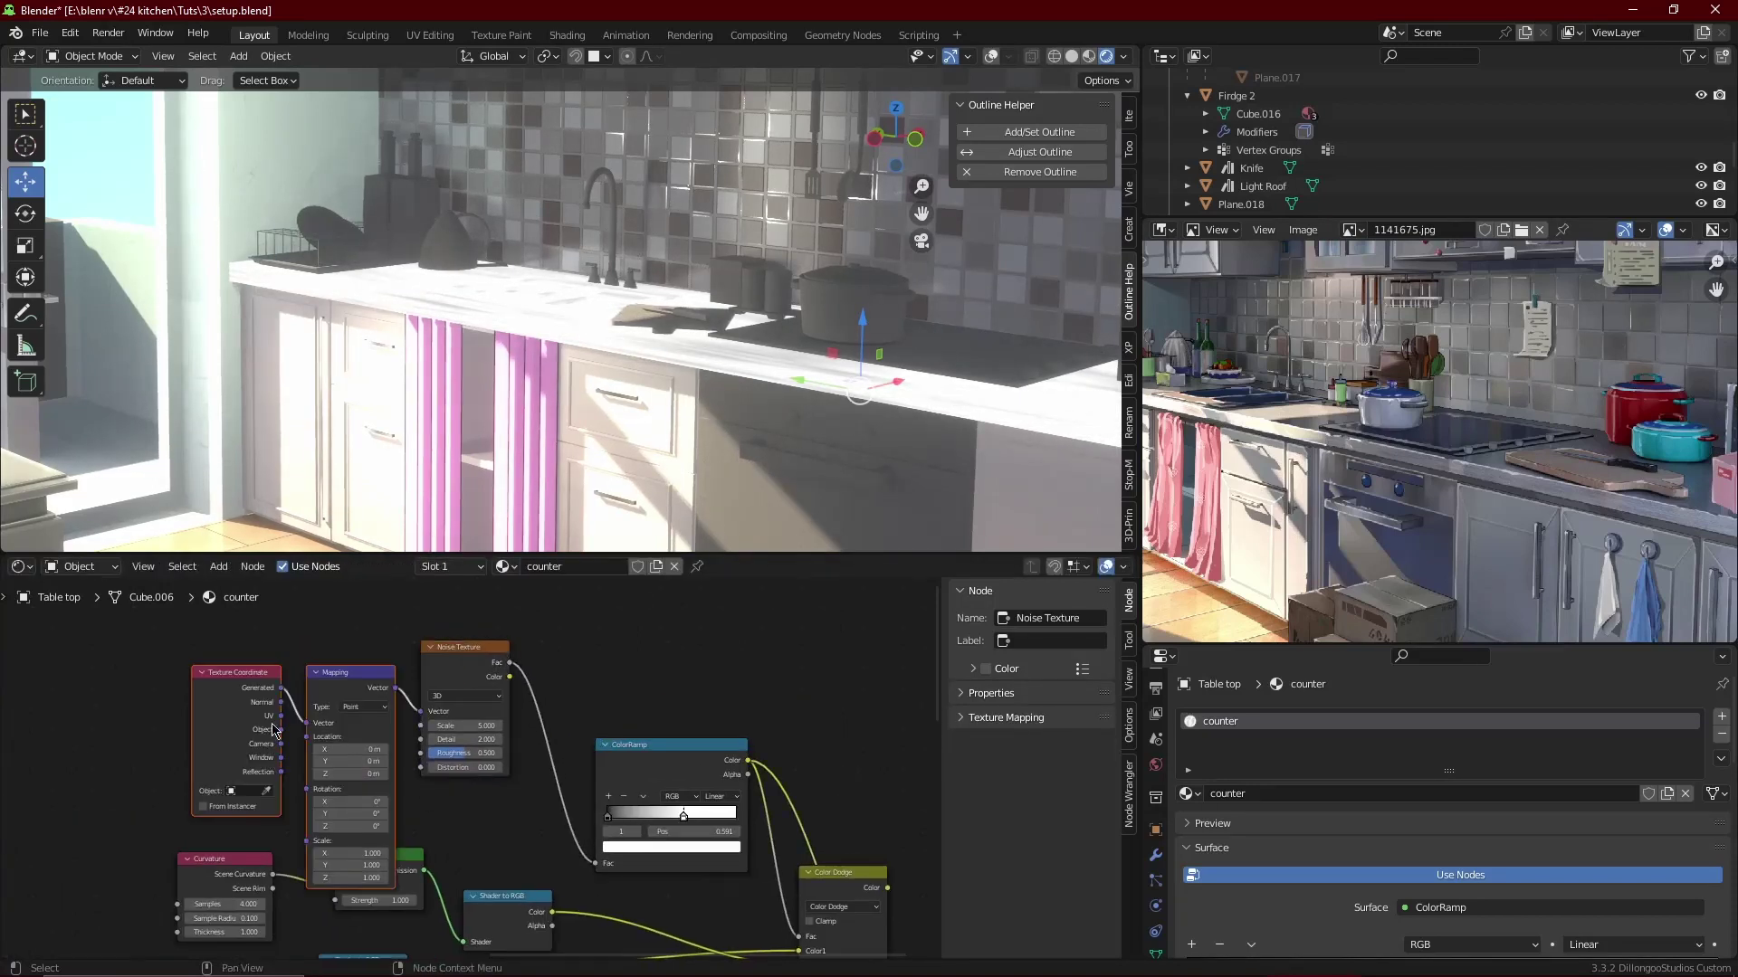
left_click_drag(304, 729, 303, 660)
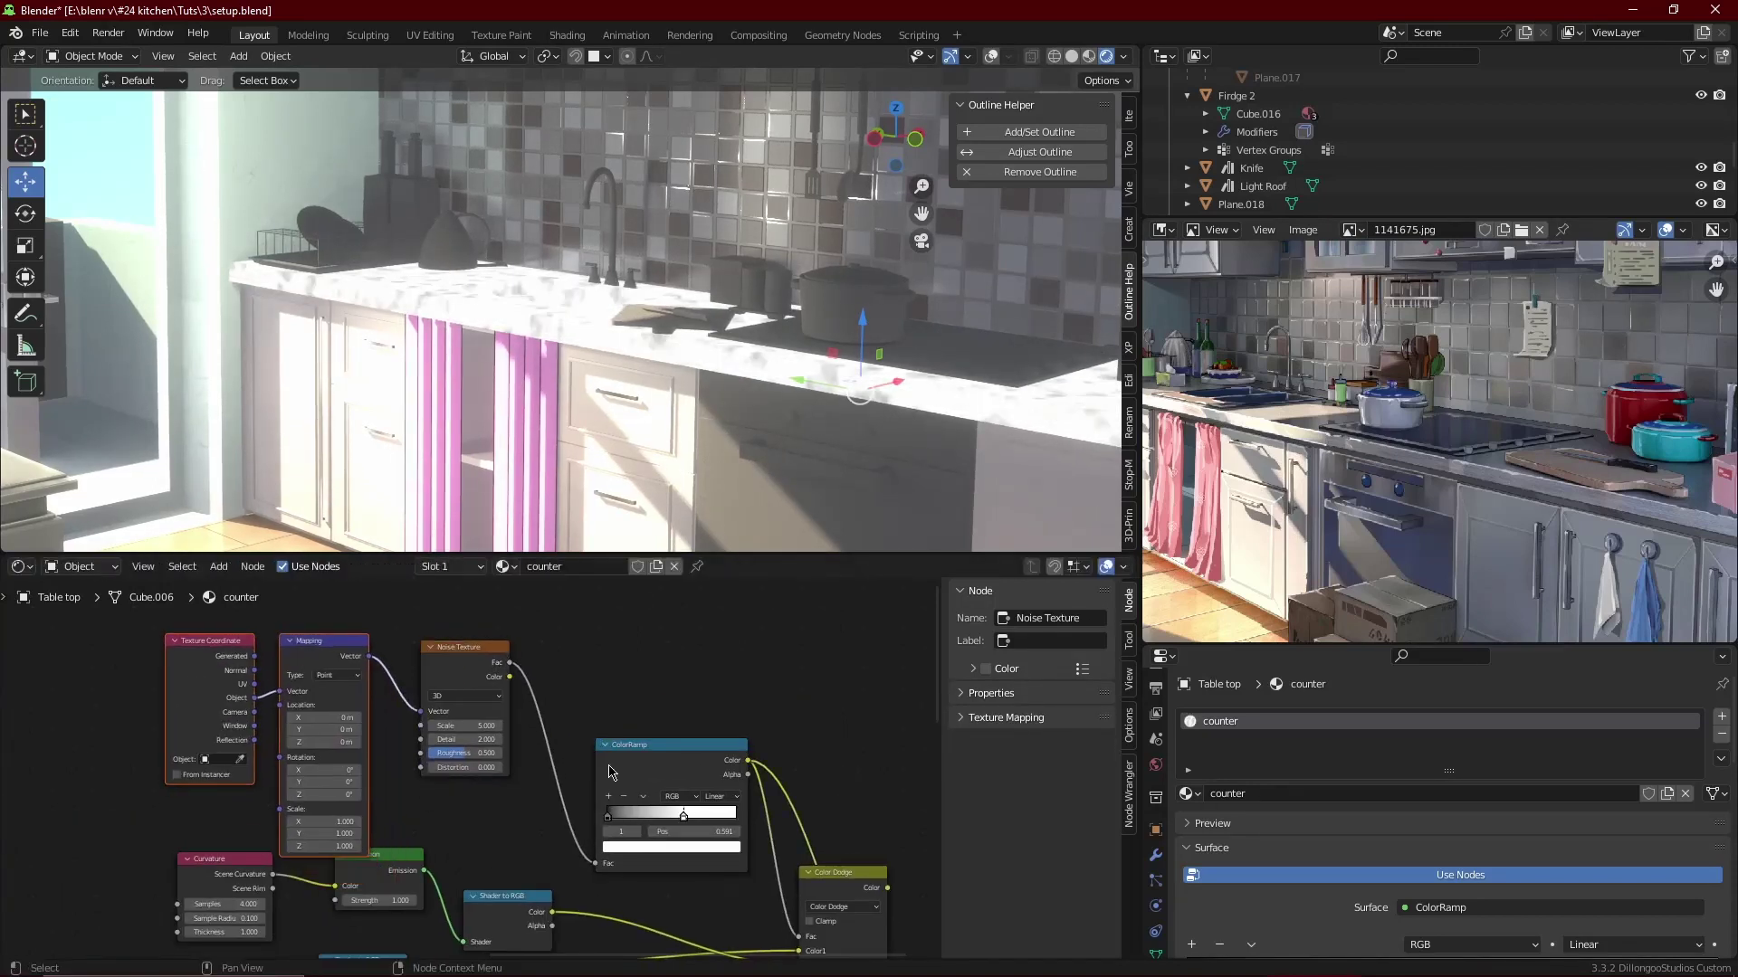
left_click_drag(685, 821, 695, 820)
scroll(475, 765, "down", 2)
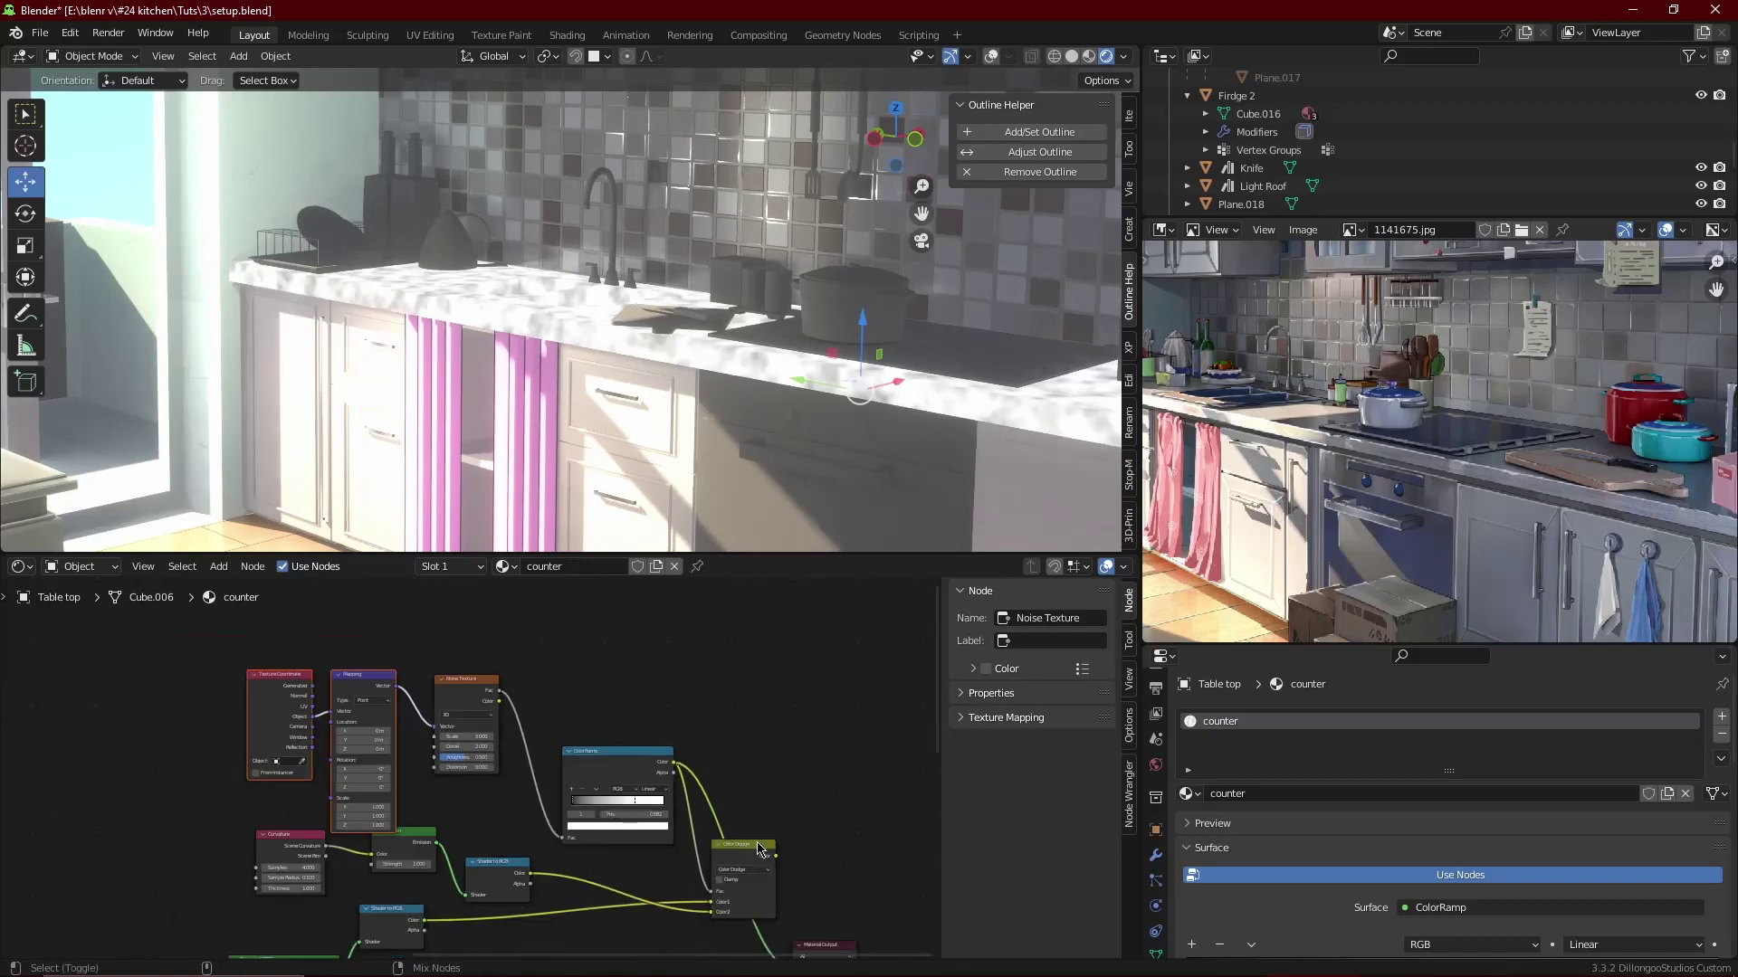
left_click(738, 869, "ctrl+shift")
scroll(663, 422, "up", 2)
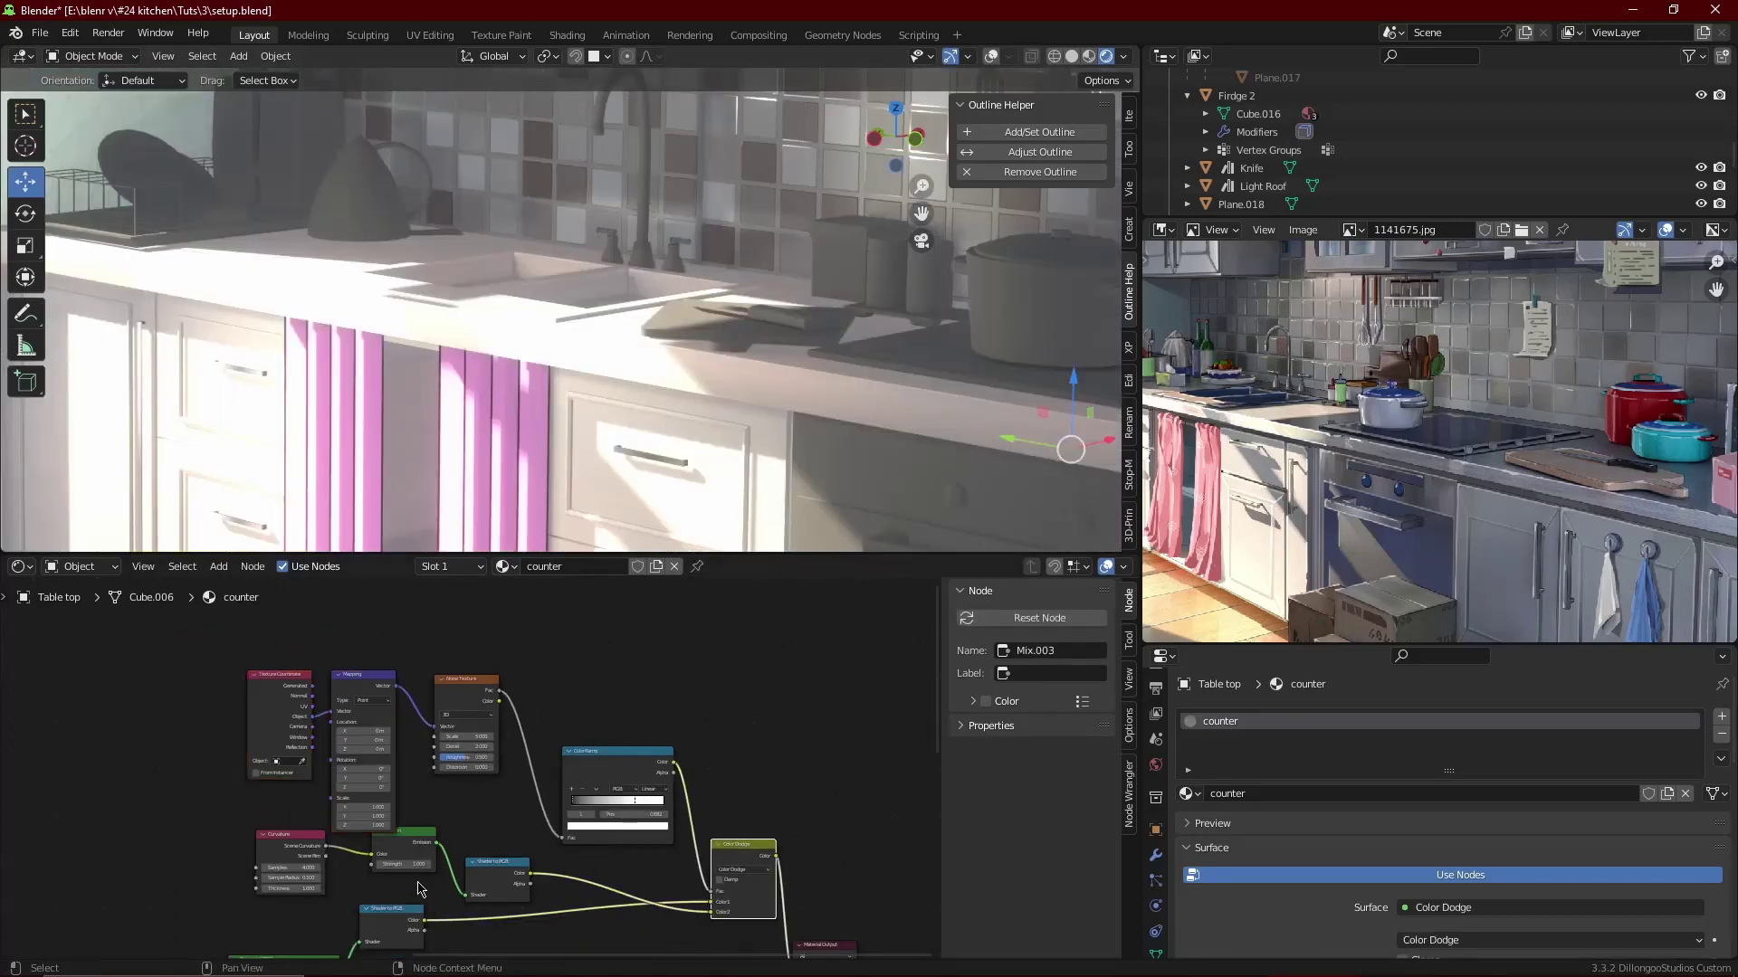
scroll(472, 761, "up", 2)
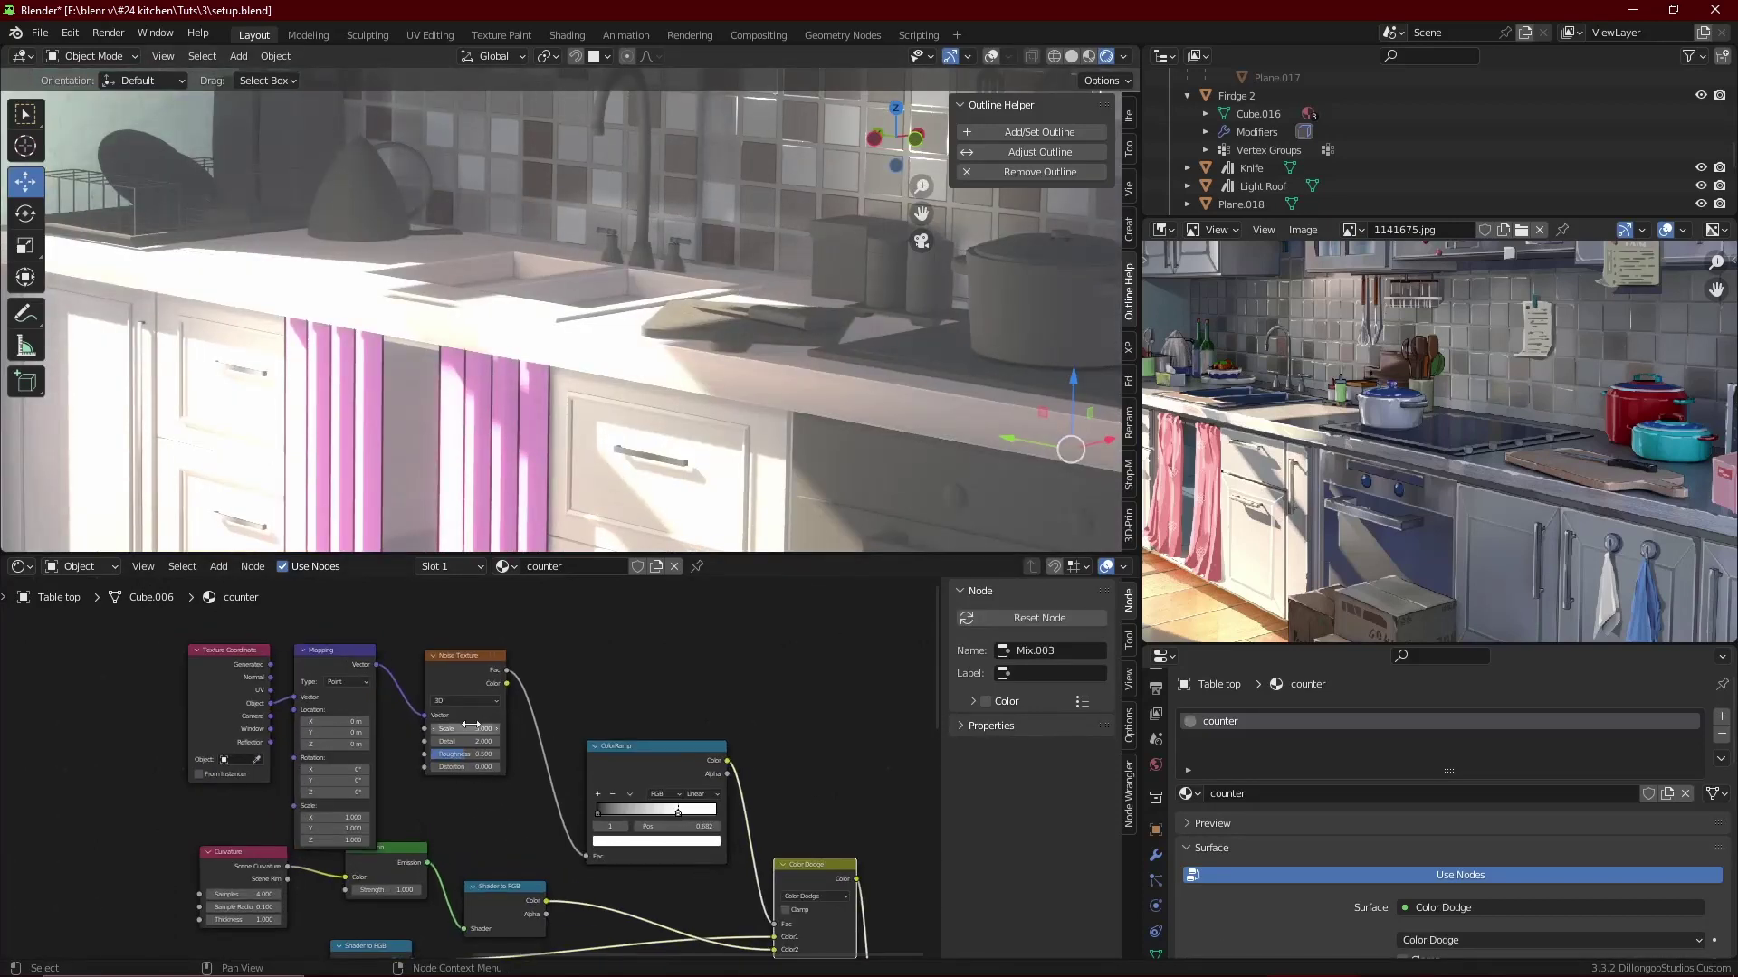
- Tune the ColorRamp stops and set noise Scale to 7.9, then close the test render
left_click_drag(471, 726, 525, 726)
left_click(598, 812)
mouse_move(675, 827)
left_mouse_down()
mouse_move(727, 829)
mouse_move(617, 812)
left_mouse_up()
scroll(541, 863, "down", 1)
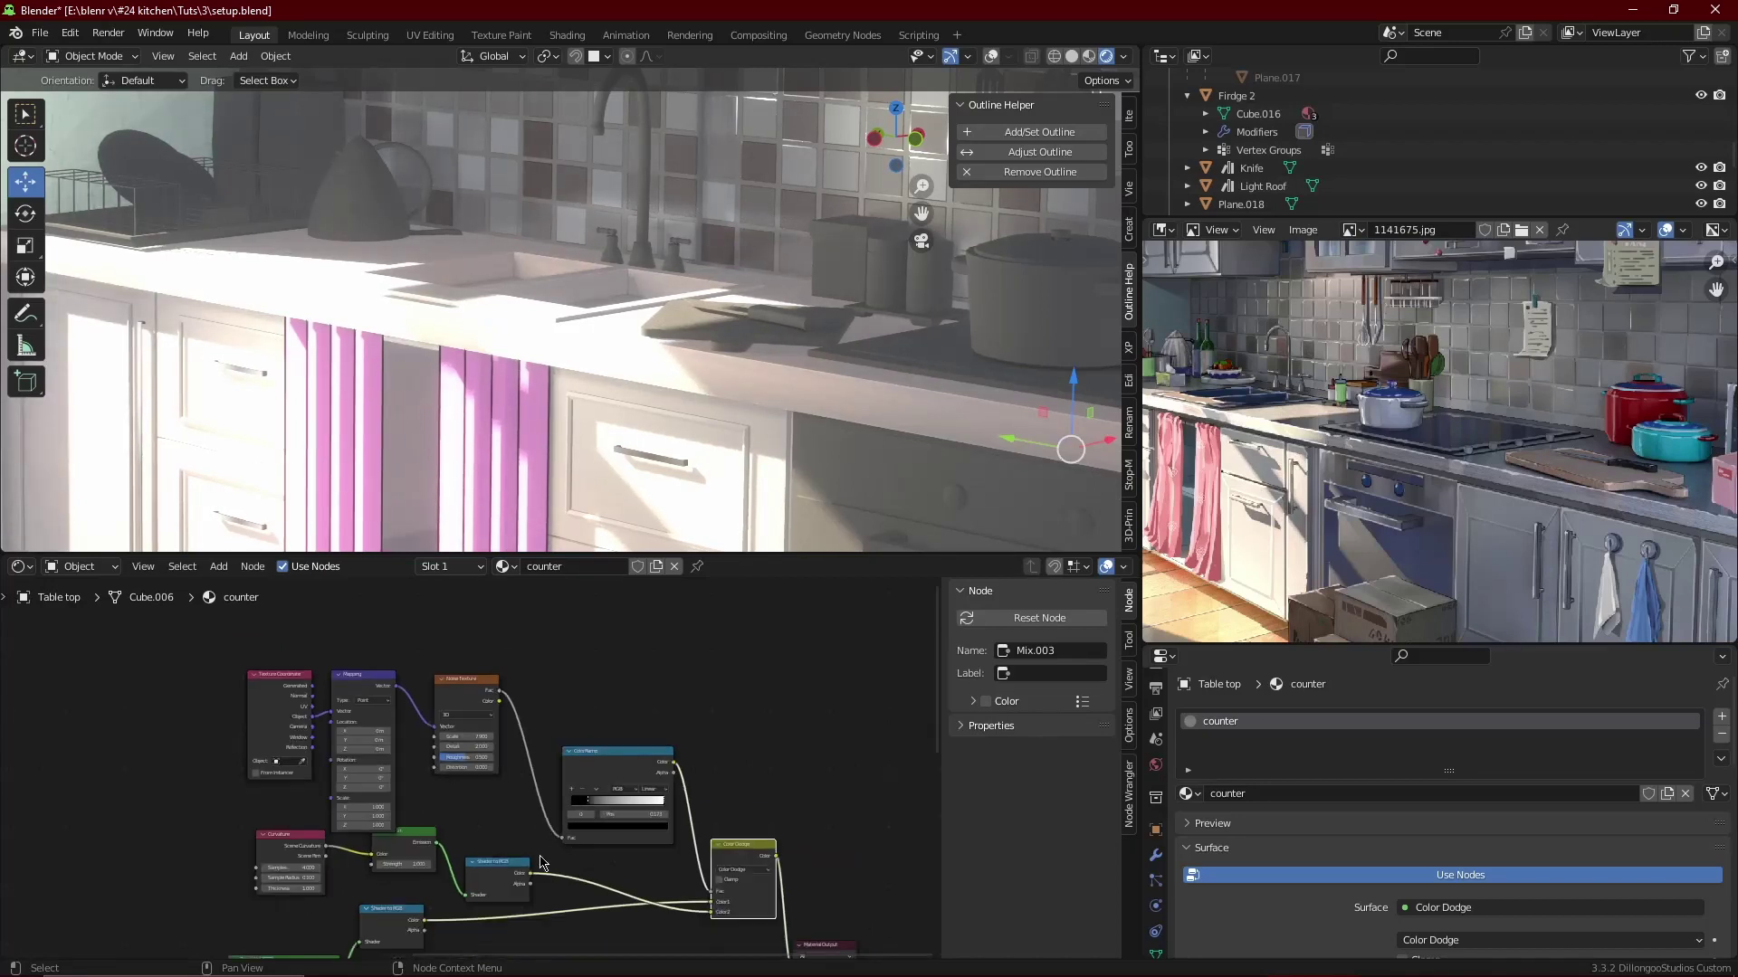
scroll(540, 863, "up", 1)
scroll(729, 372, "down", 4)
scroll(786, 742, "up", 1)
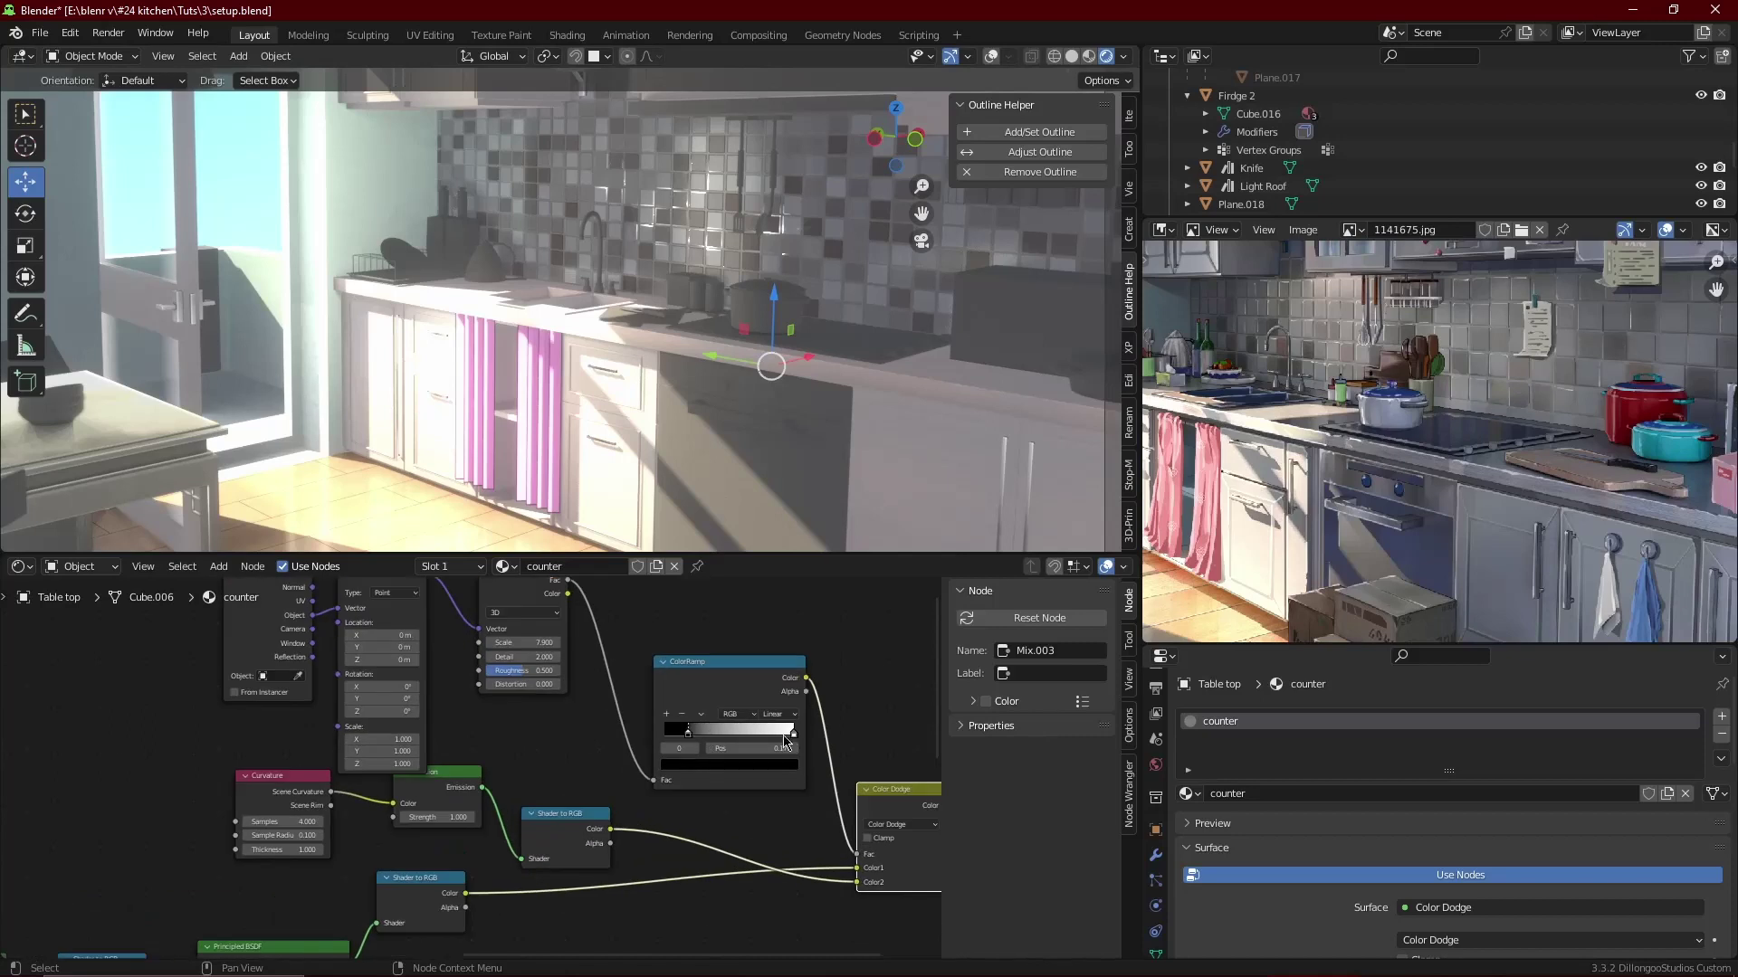
left_click_drag(794, 731, 661, 735)
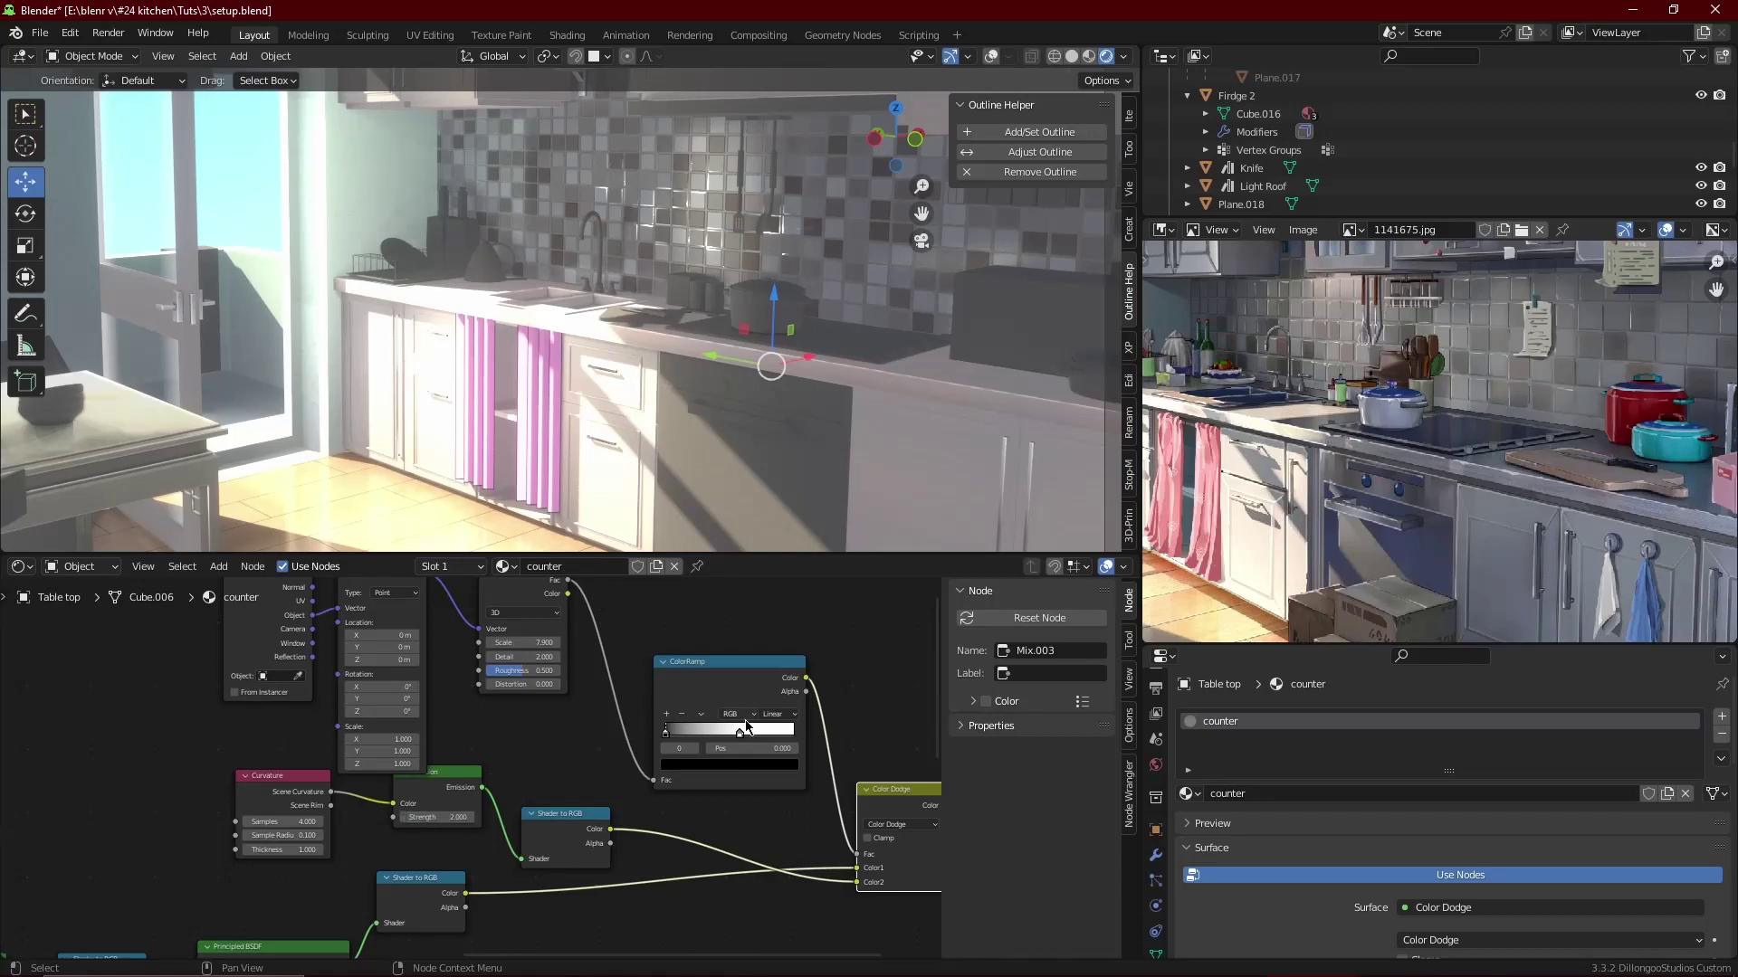
left_click_drag(748, 738, 743, 740)
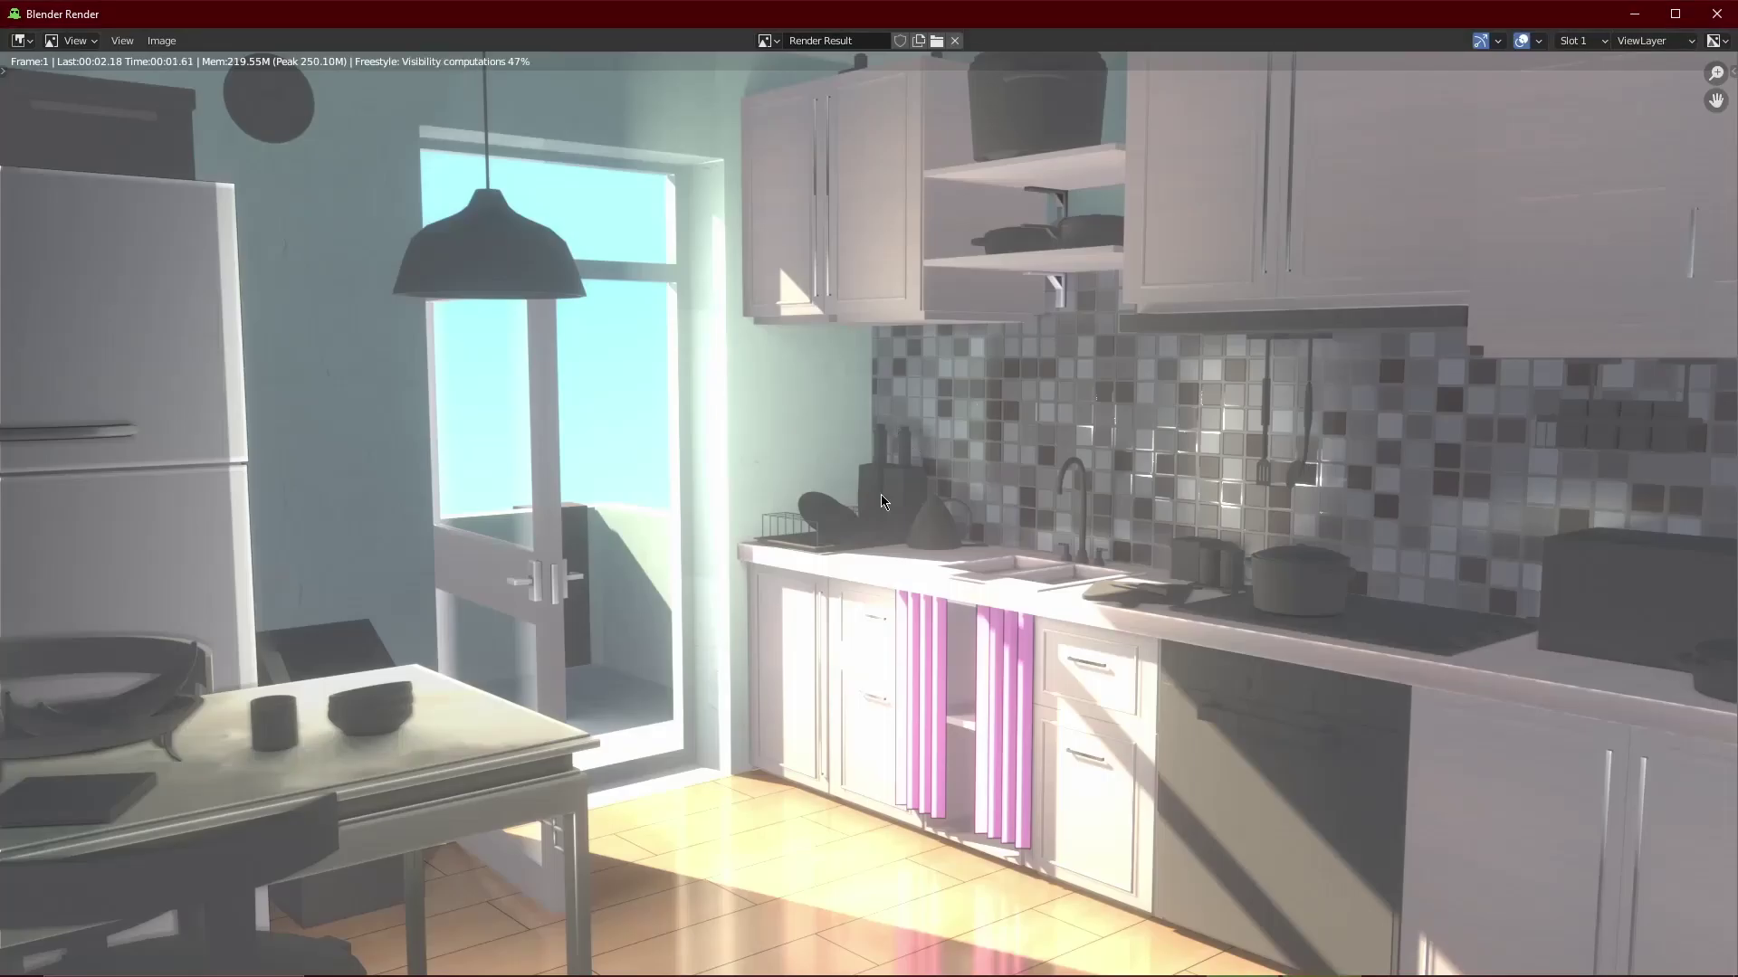
scroll(883, 507, "down", 1)
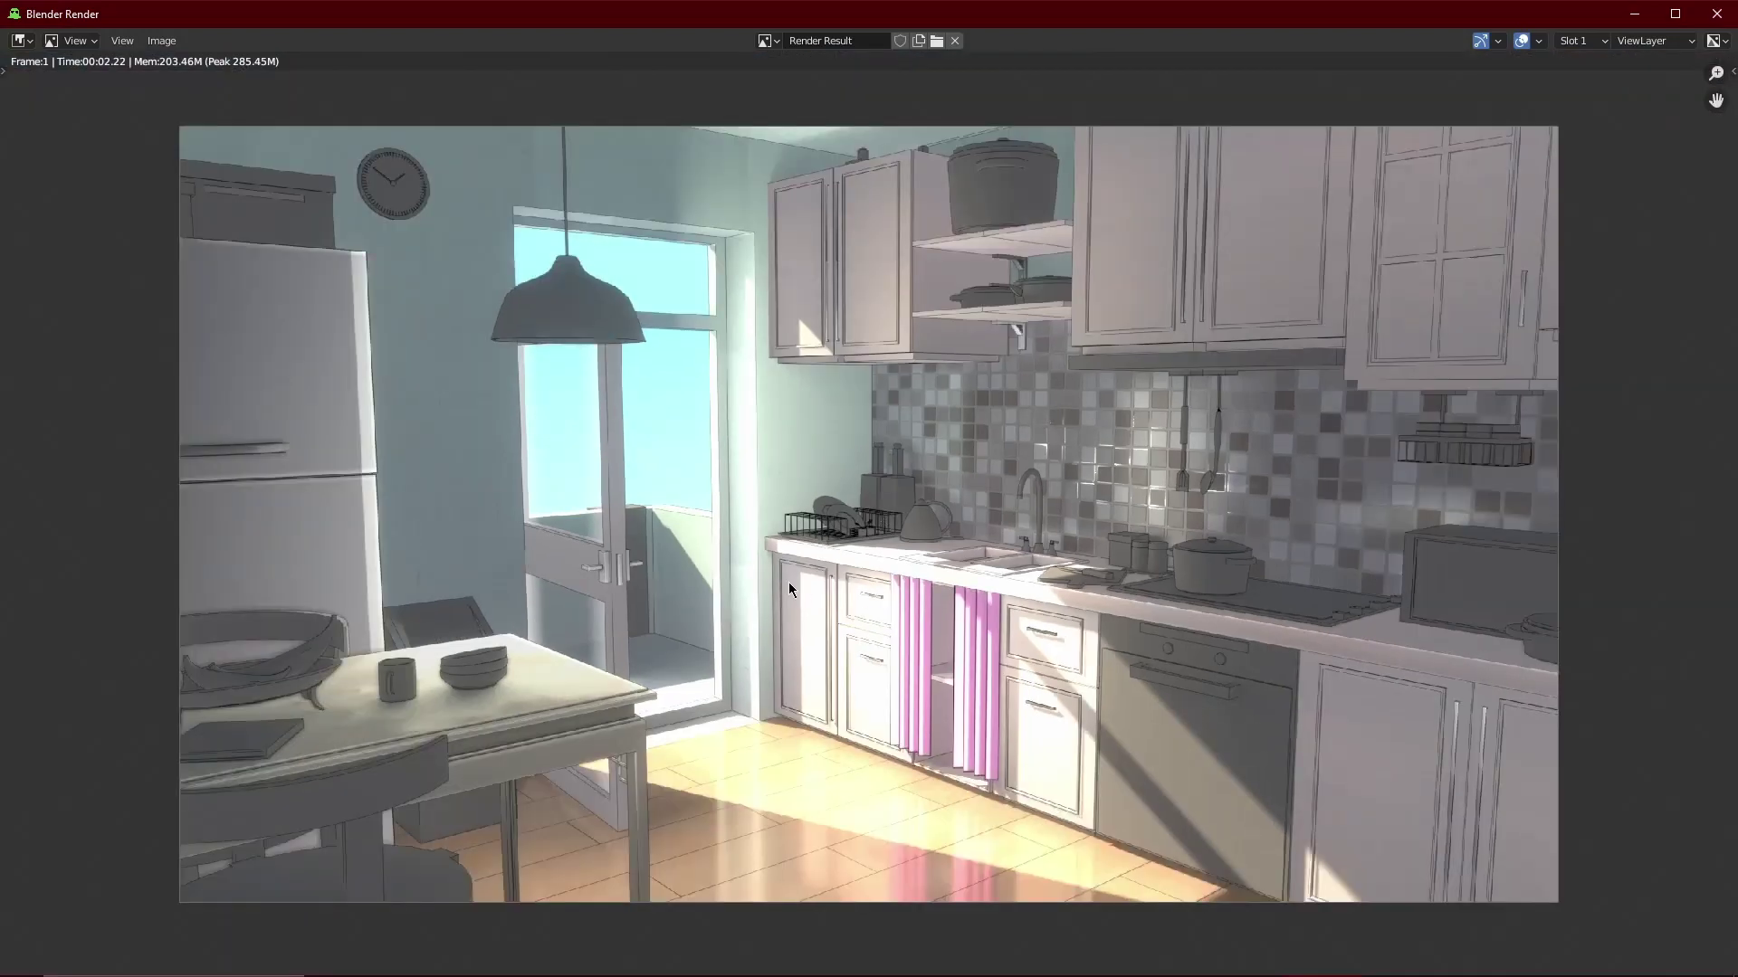
key("Escape")
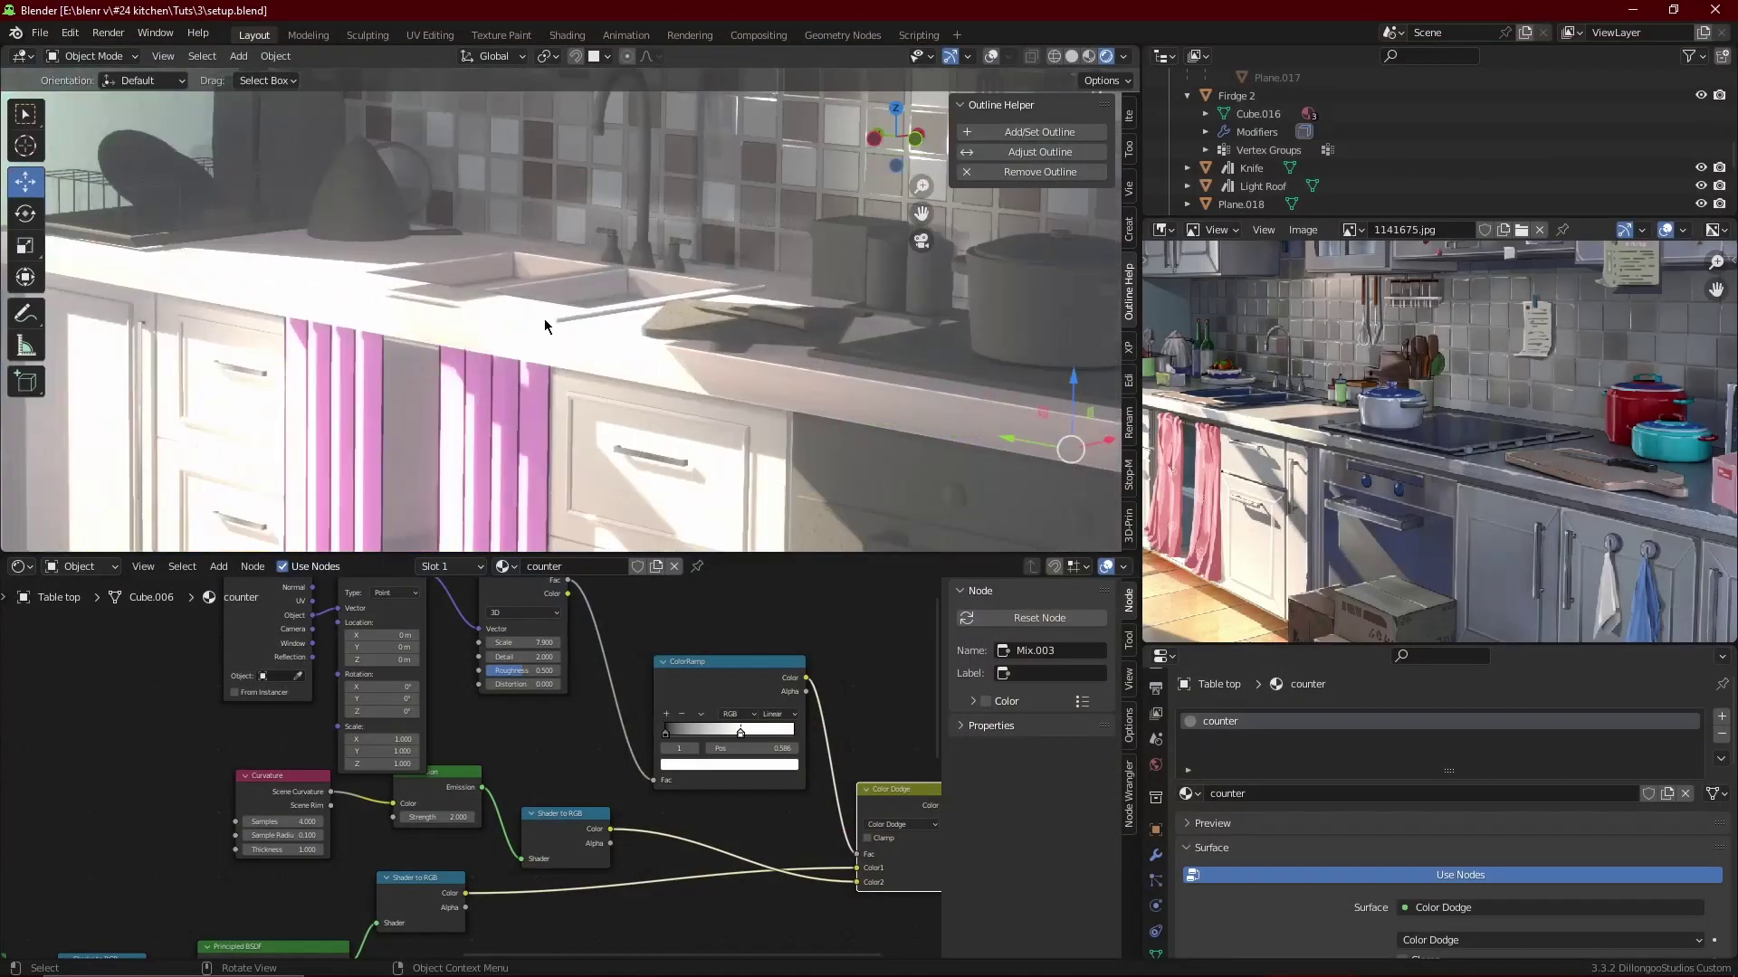
key("Tab")
- Assign the existing metal material to the table top's sink faces in a new slot
left_click(990, 56)
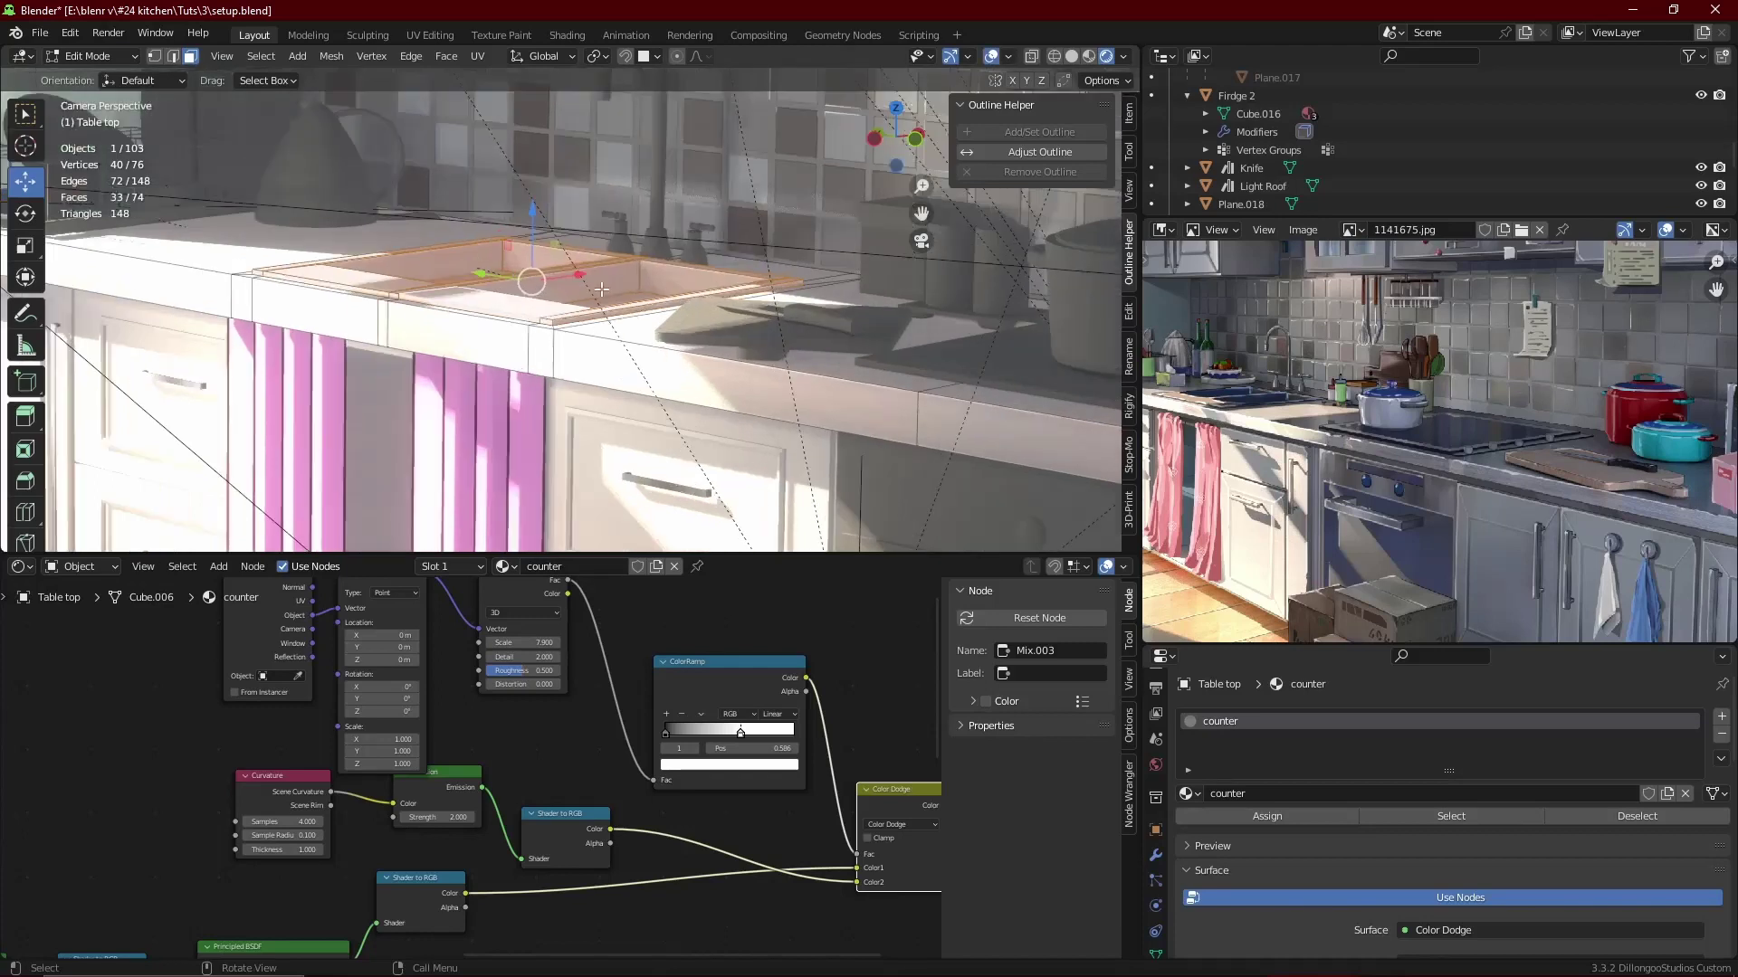
key("KP_Decimal")
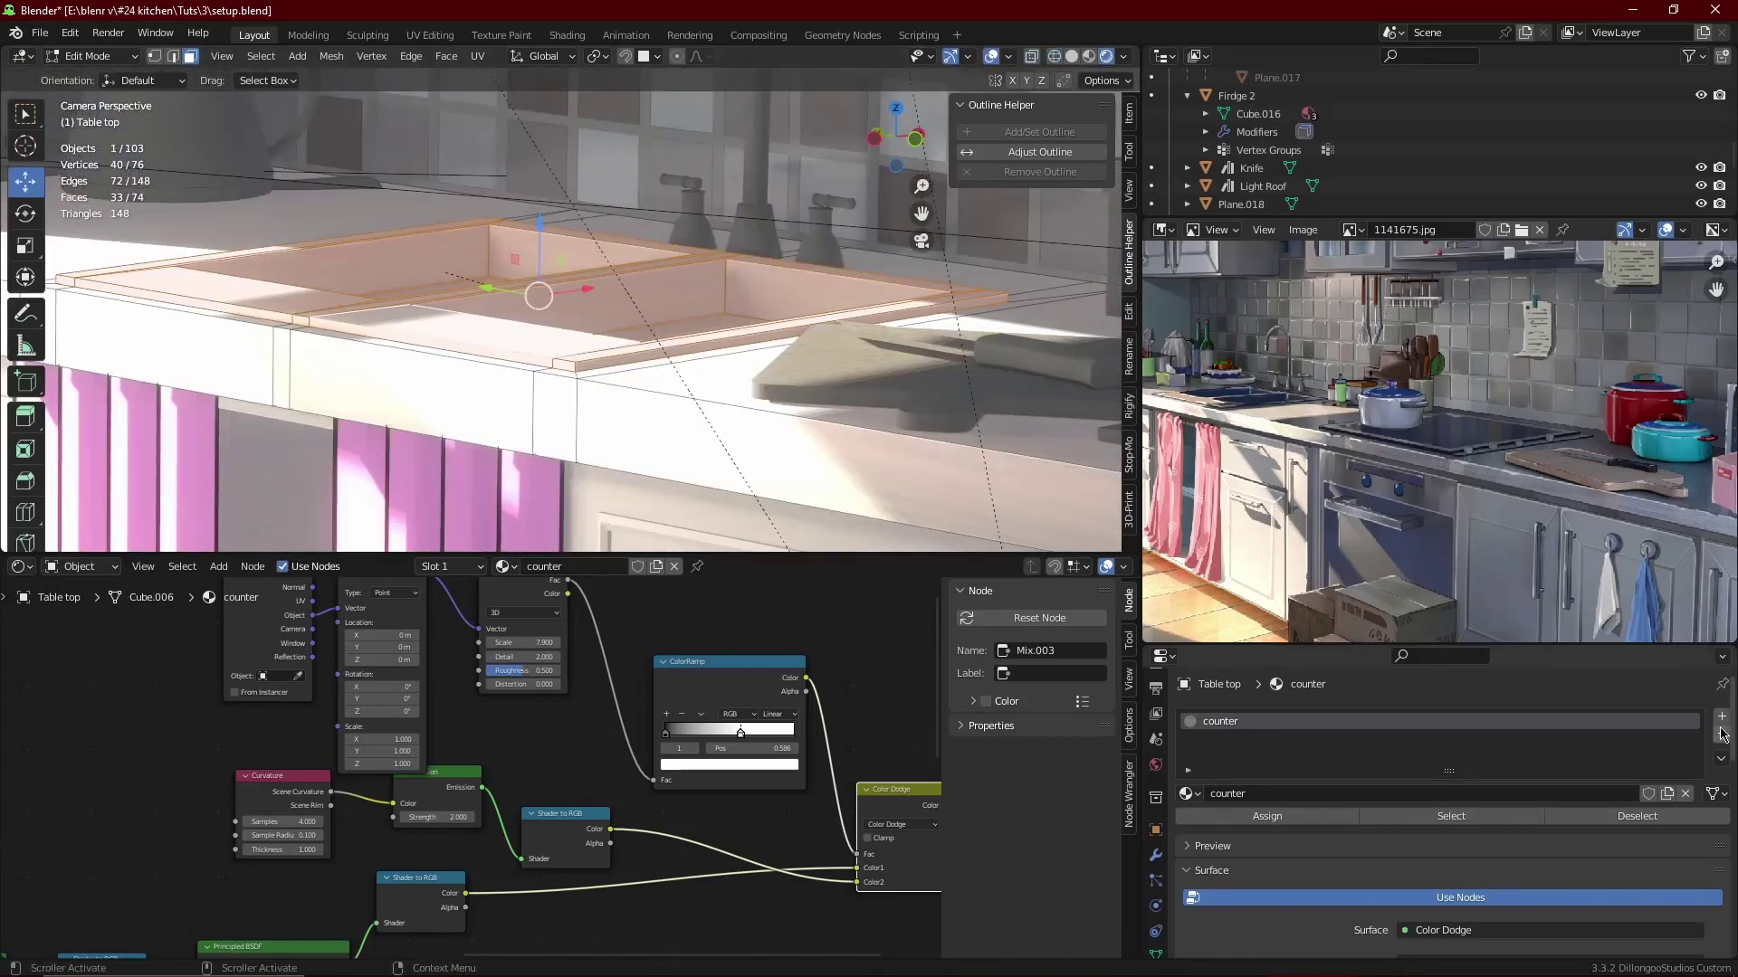
left_click(1721, 717)
left_click(1187, 829)
type("met")
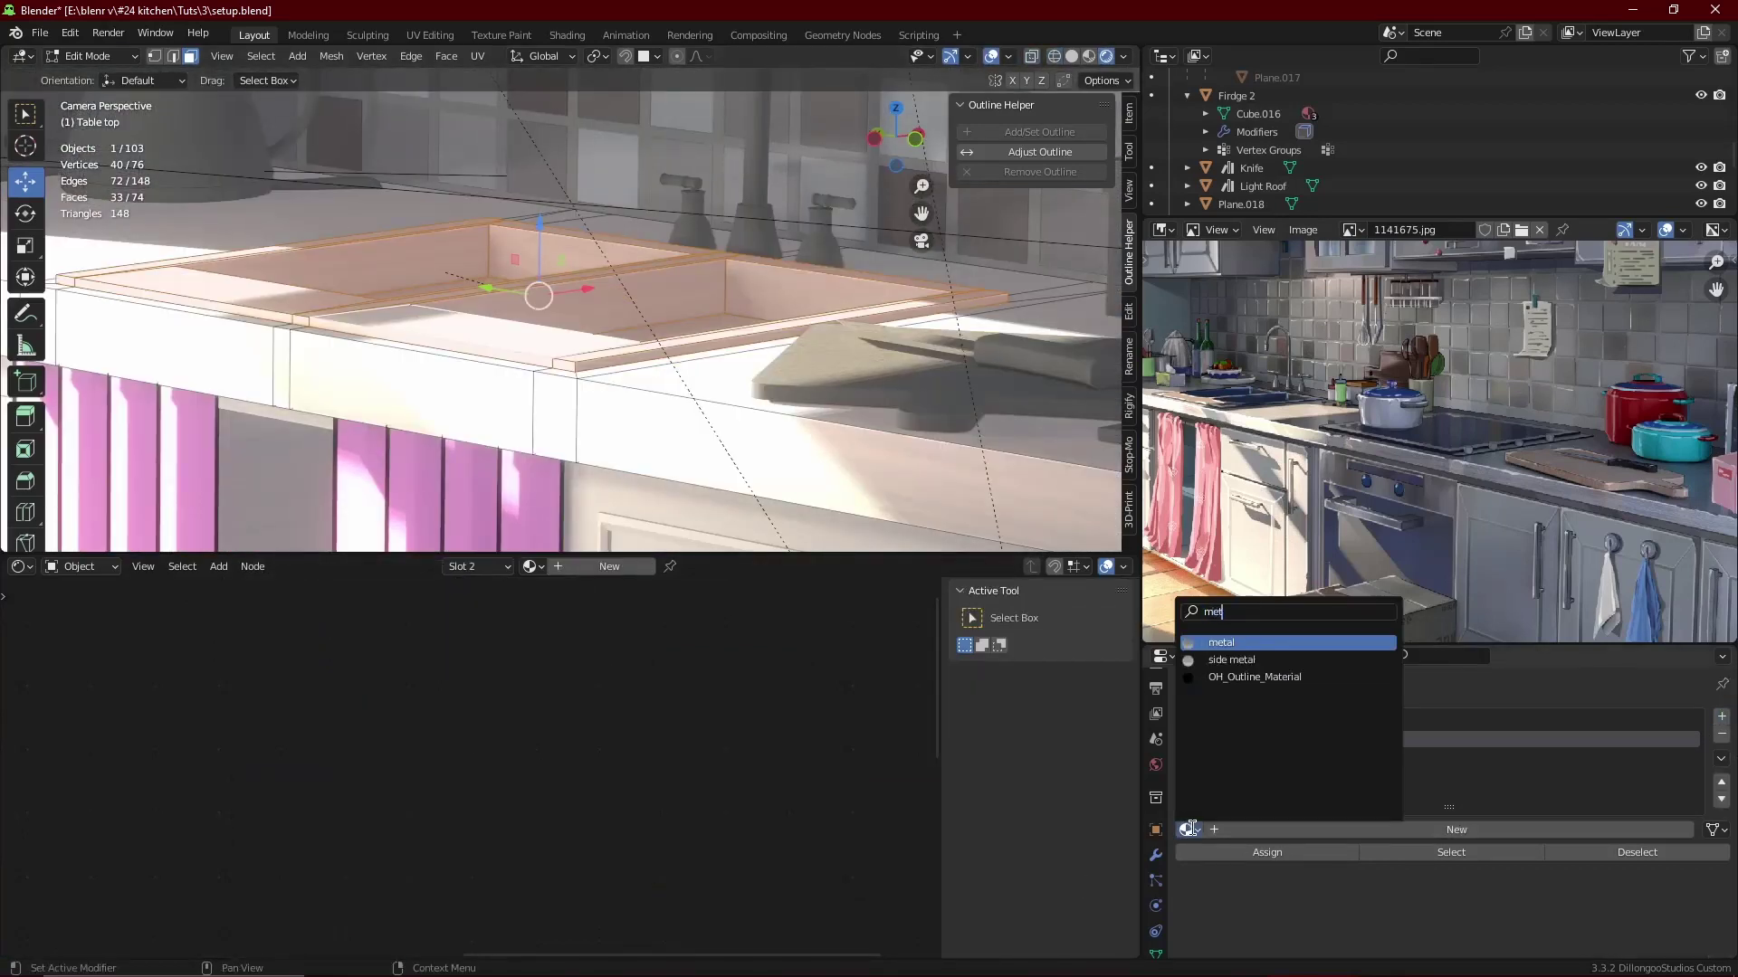
left_click(1223, 643)
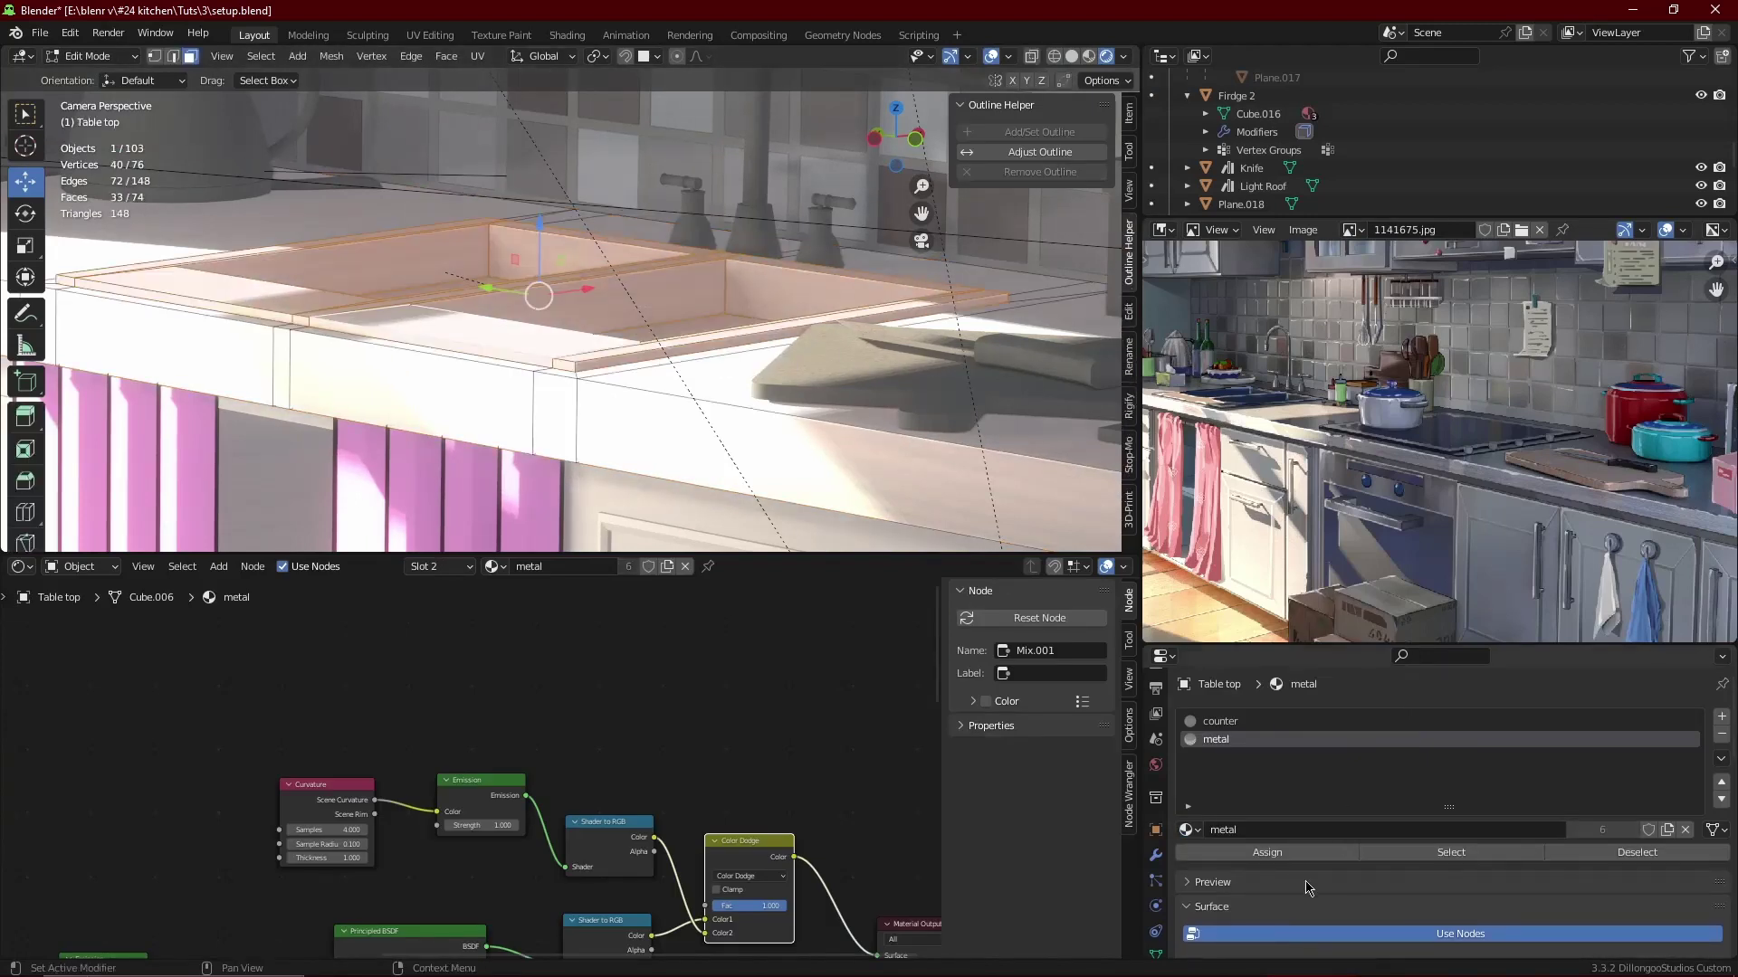
left_click(1267, 852)
key("Tab")
- Inspect the metal sink up close and save the file
middle_click_drag(480, 342, 496, 334)
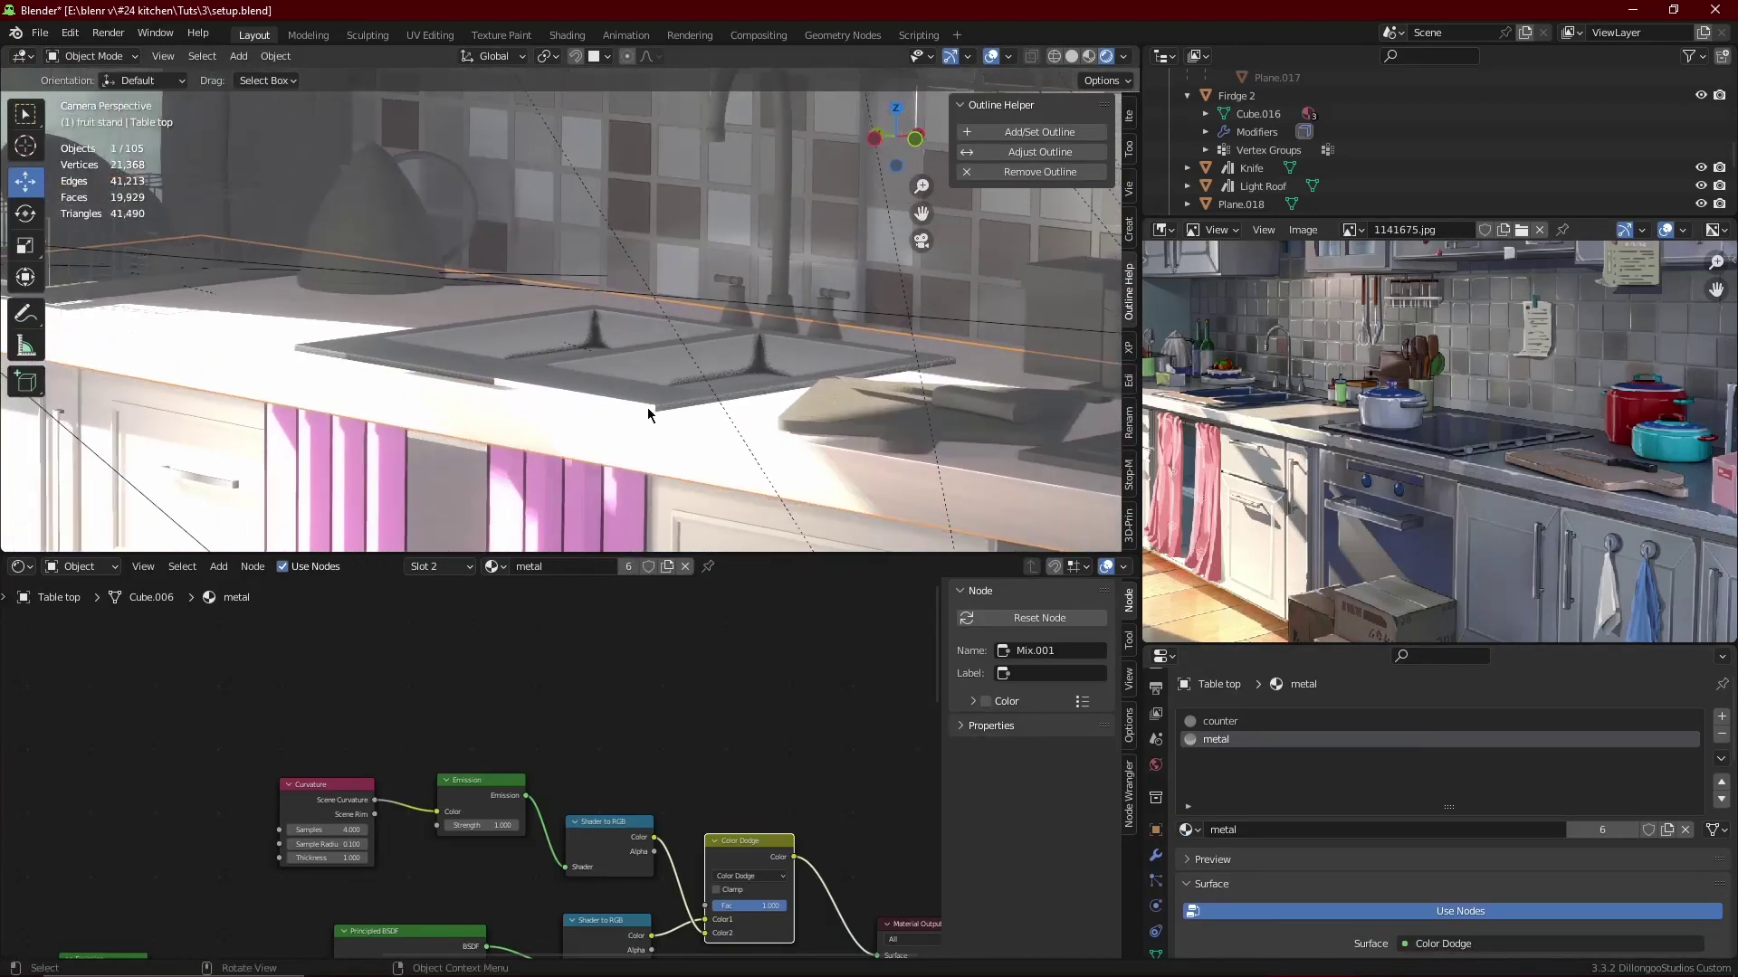
scroll(648, 407, "up", 3)
key("Tab")
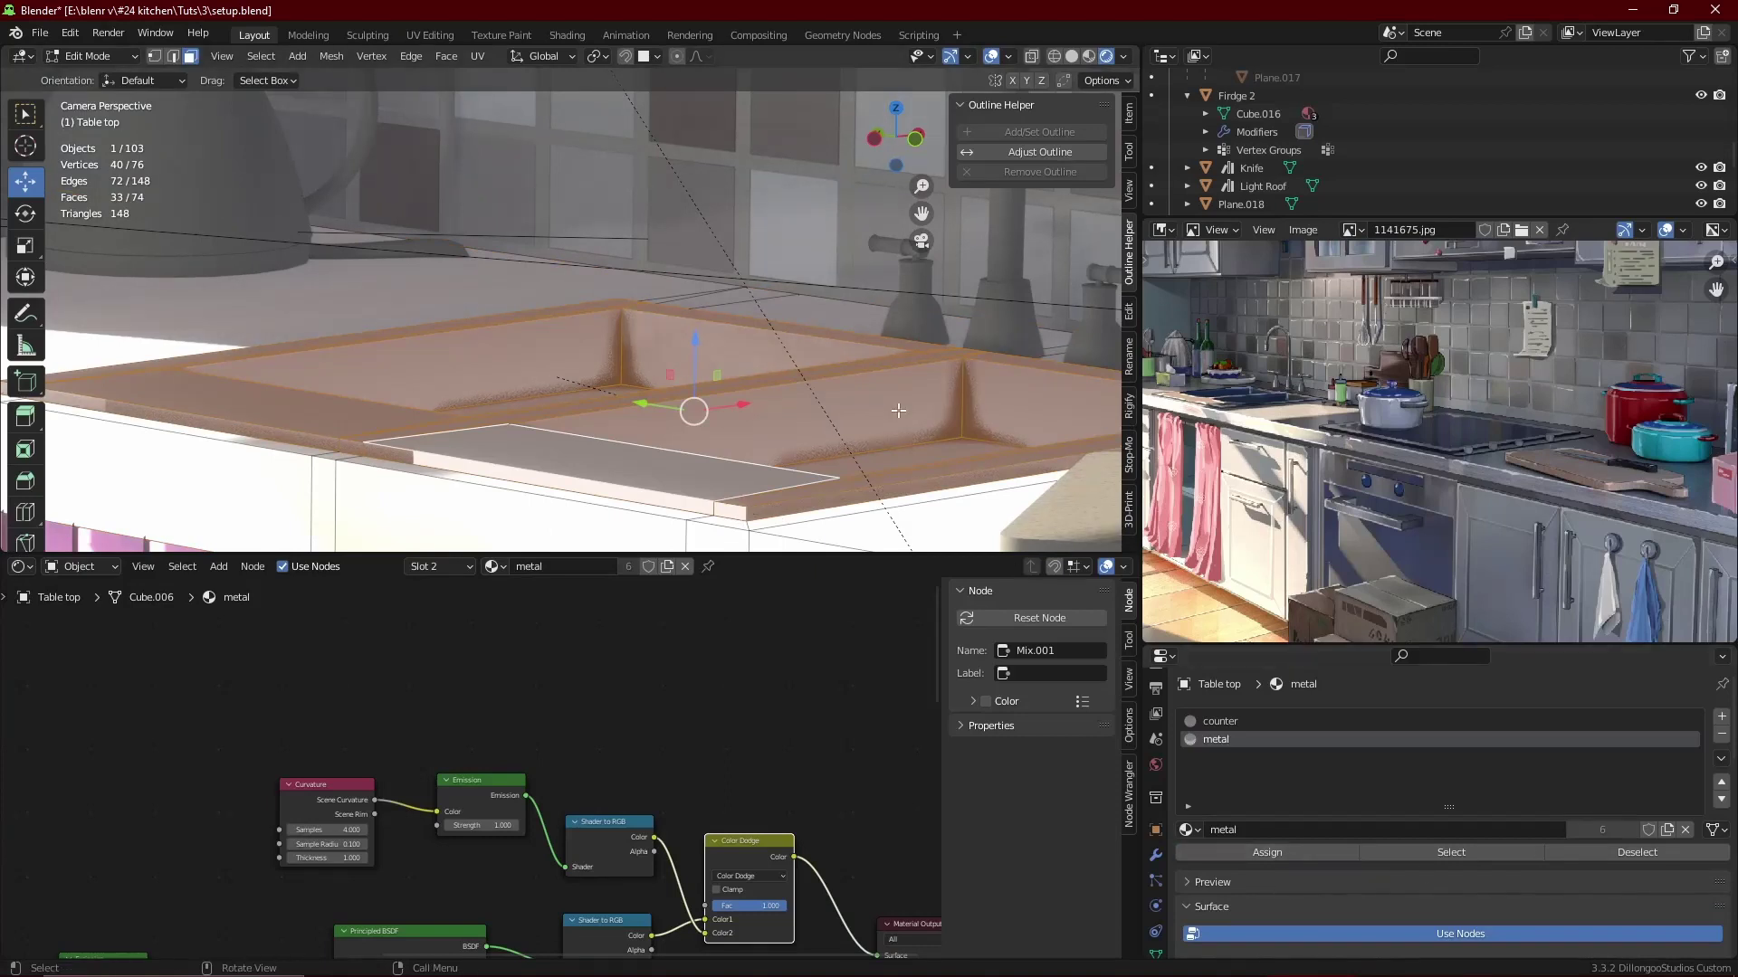
key("Tab")
key("ctrl+s")
- Make the sink's metal material a single-user copy named metal.001
scroll(464, 275, "down", 3)
scroll(457, 276, "down", 3)
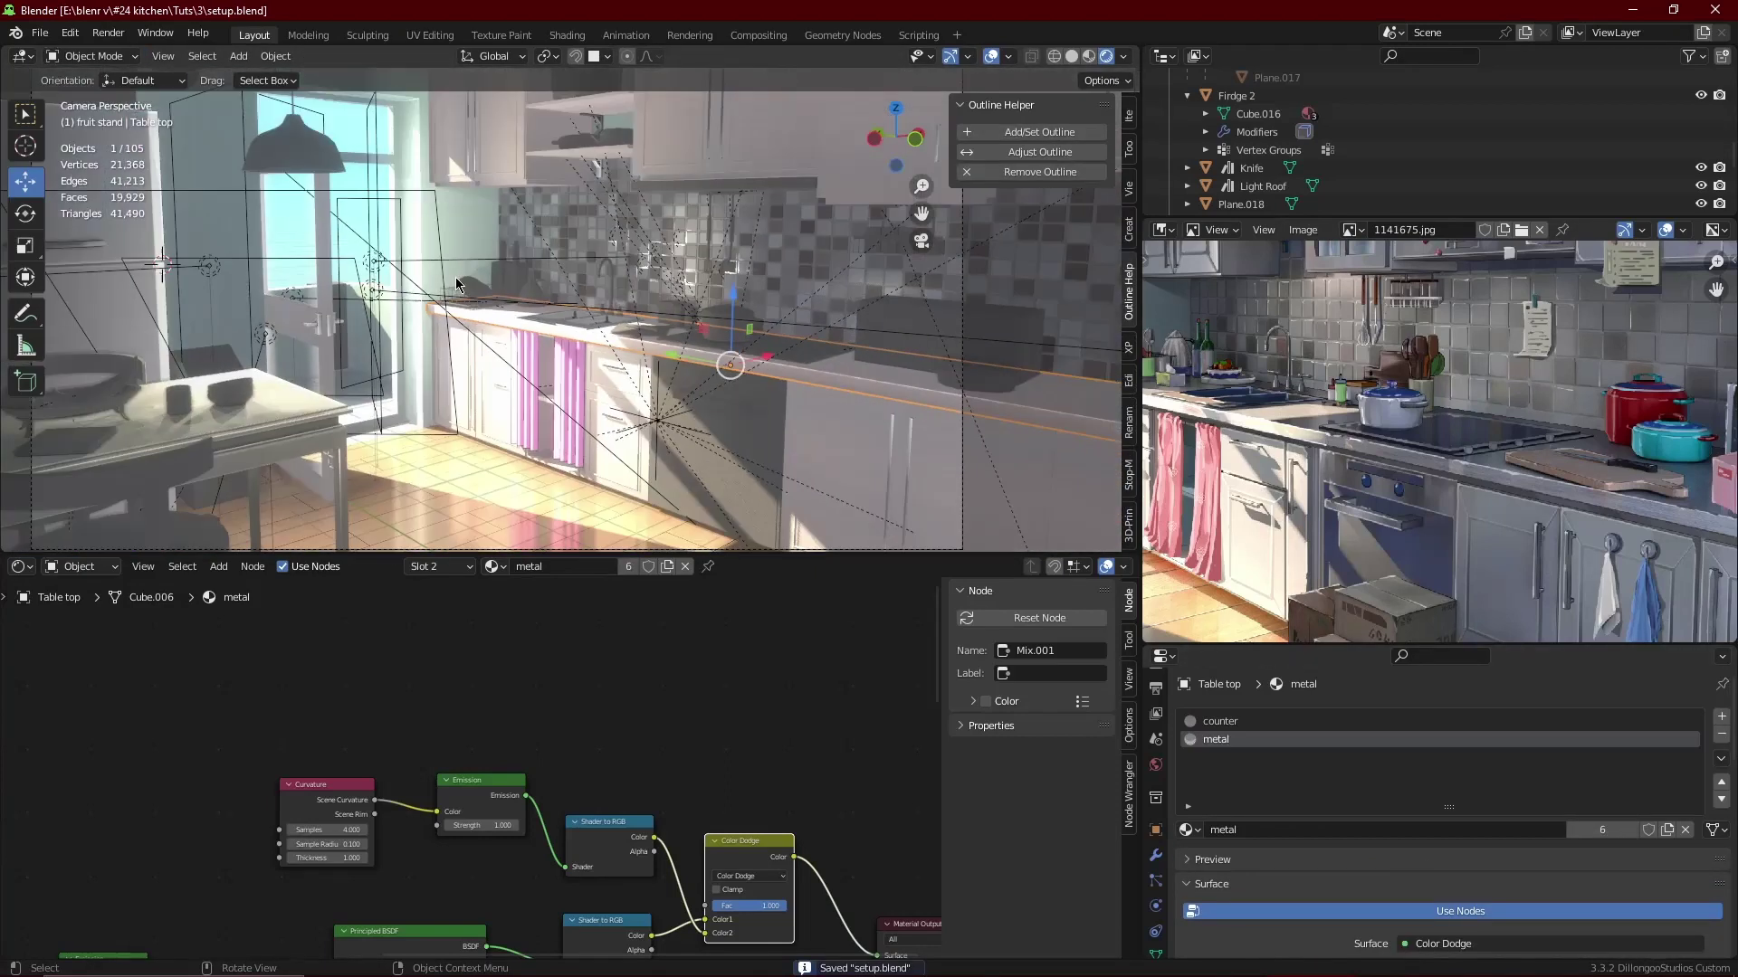
scroll(543, 253, "down", 3)
scroll(658, 233, "up", 2)
middle_click_drag(625, 209, 651, 346, "shift")
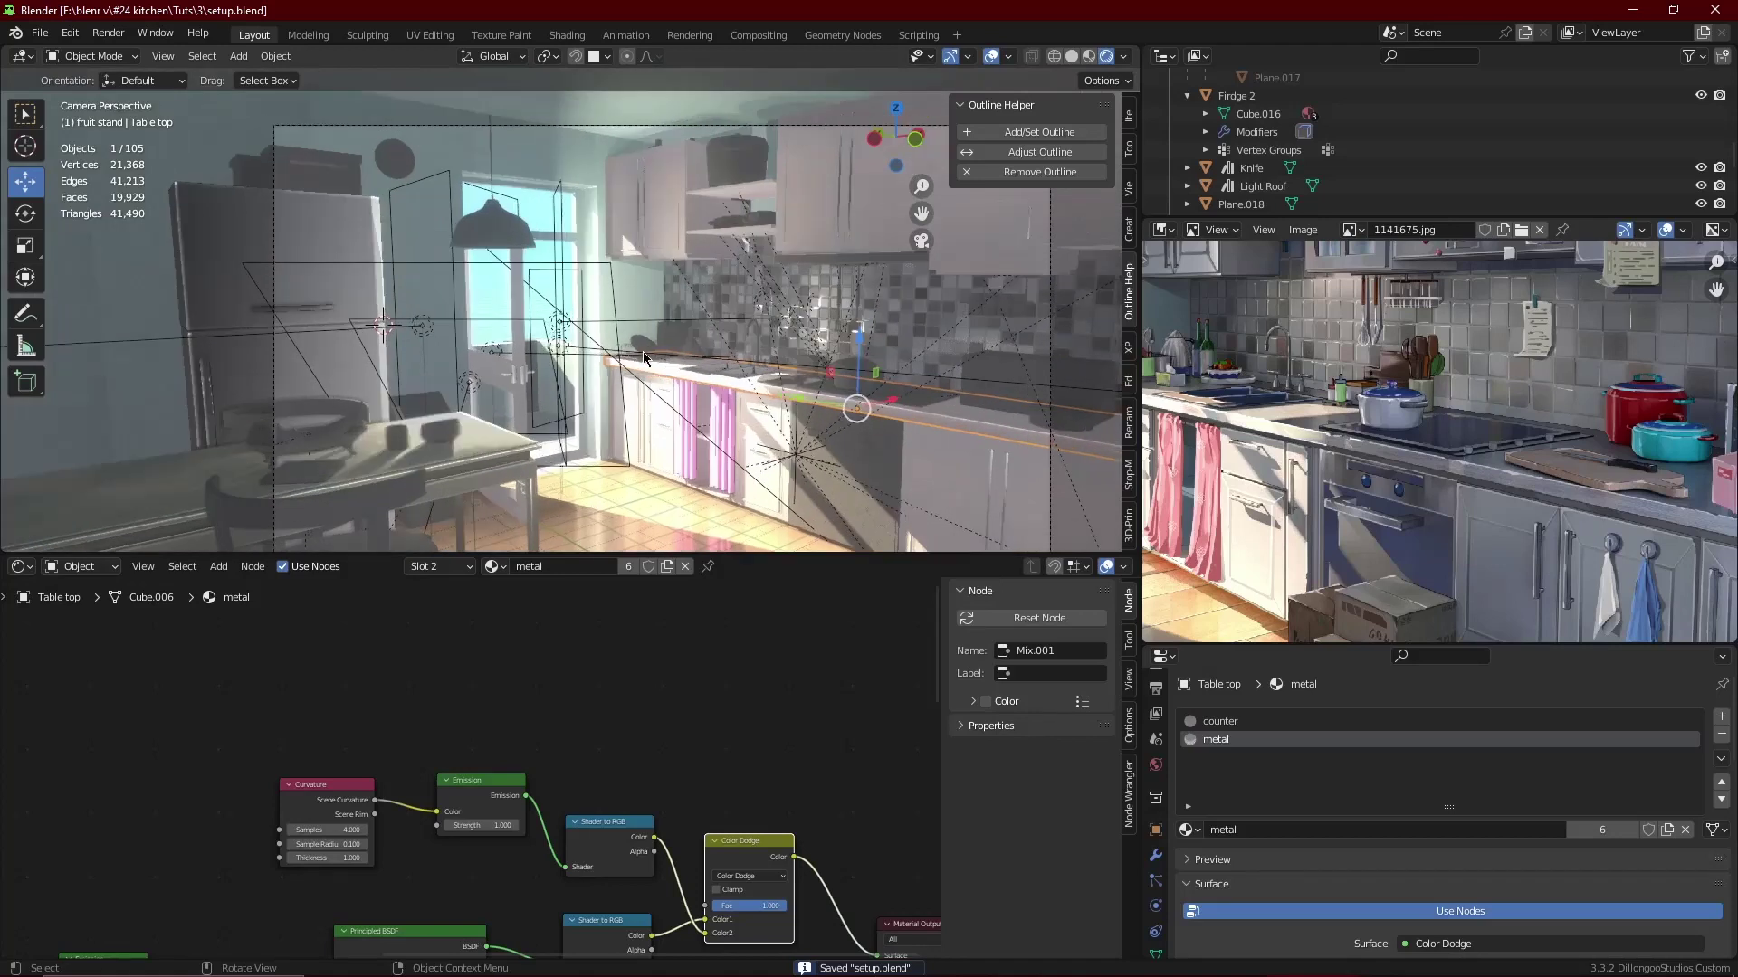
left_click(627, 566)
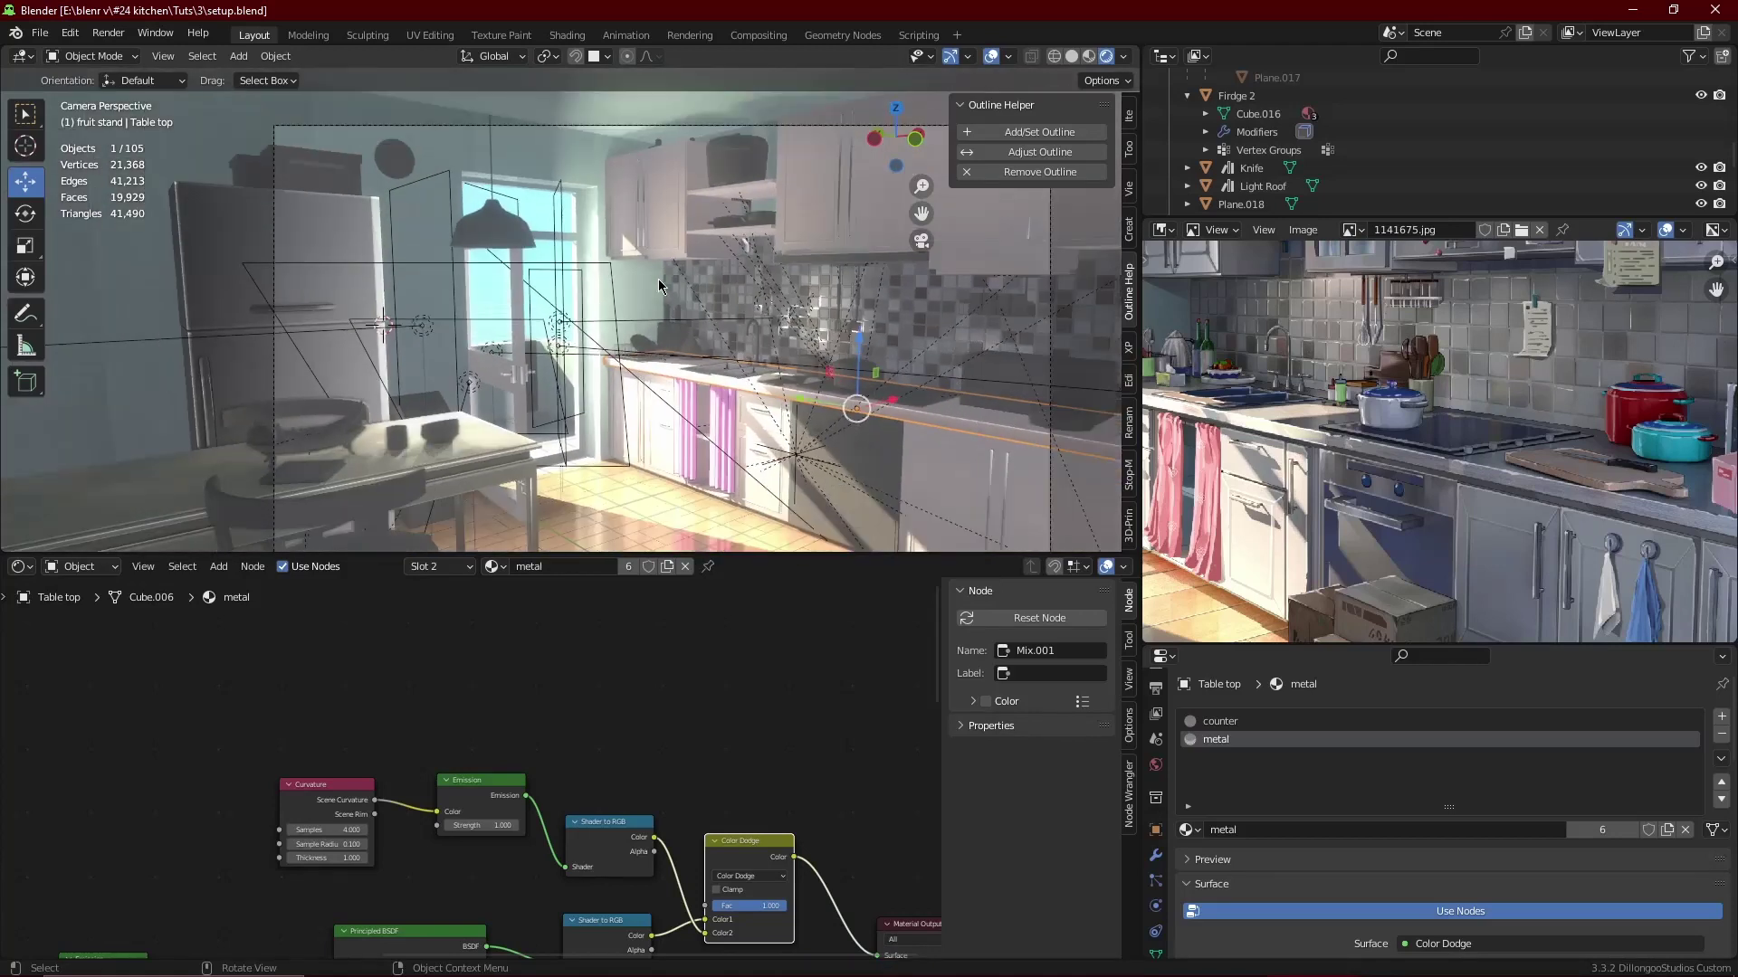
scroll(679, 698, "down", 5)
- Replace the old node chain with the pasted gradient node group feeding Base Color
left_click_drag(552, 765, 226, 914)
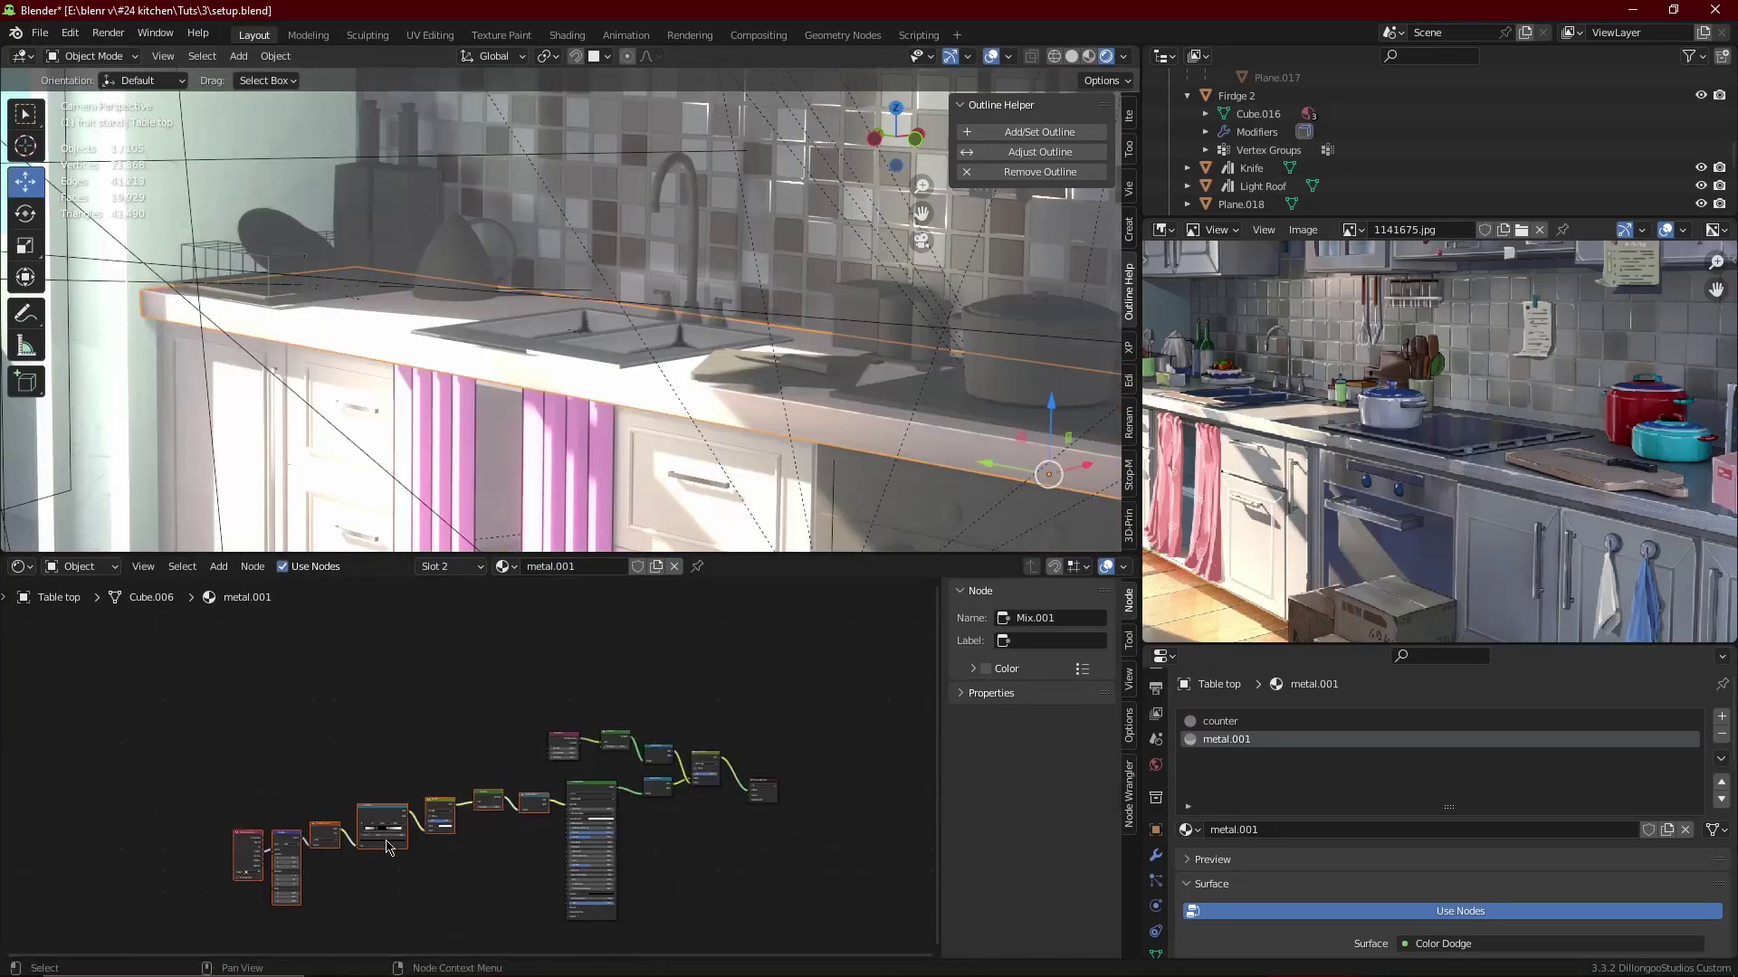
key("x")
key("ctrl+v")
scroll(419, 824, "up", 2)
scroll(434, 837, "up", 2)
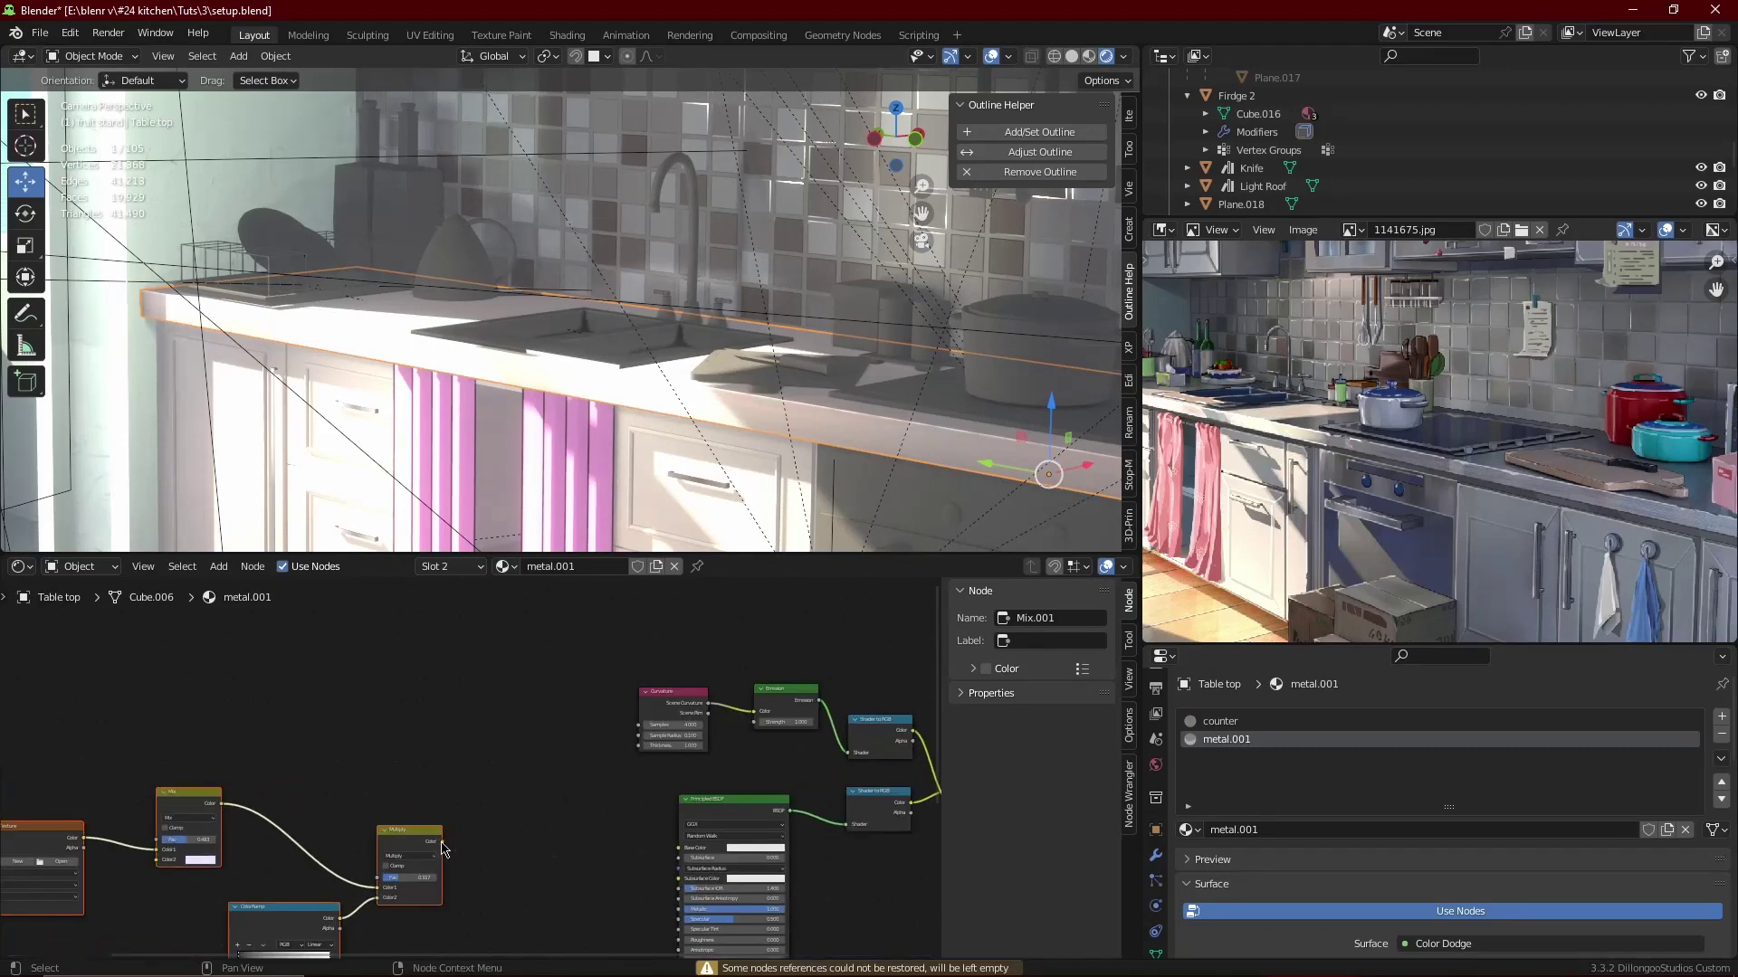
left_click_drag(681, 856, 681, 856)
scroll(632, 384, "up", 3)
scroll(504, 813, "up", 1)
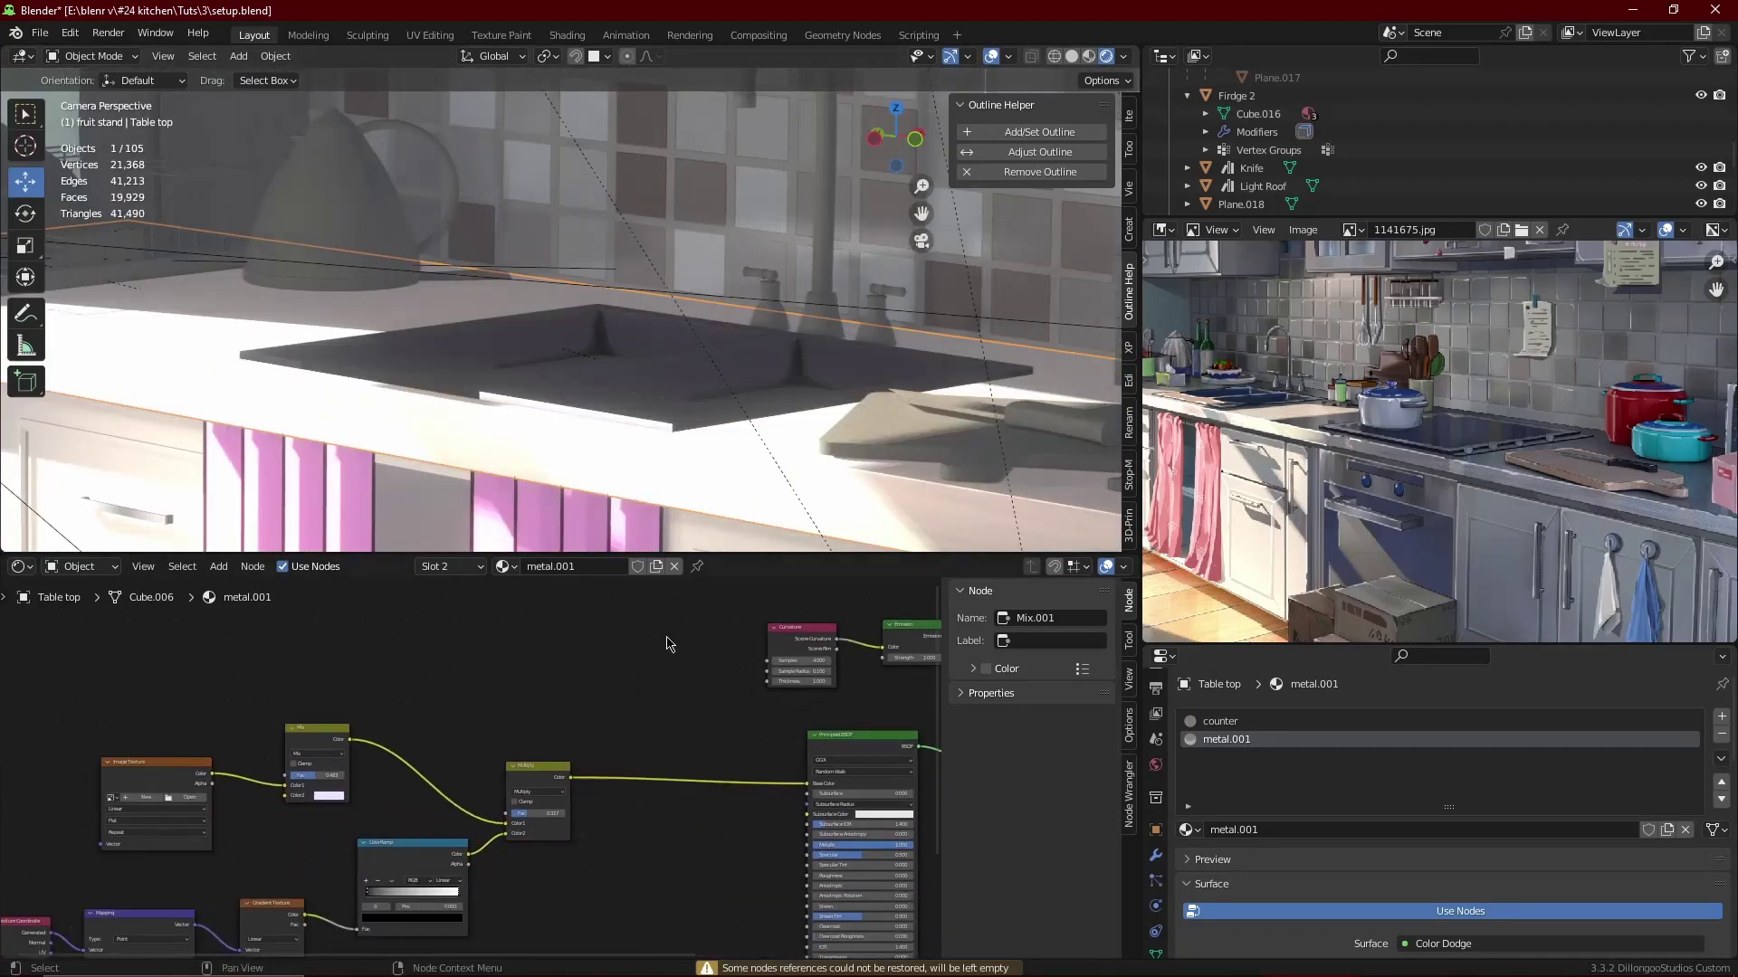
scroll(504, 813, "up", 1)
scroll(562, 843, "down", 3)
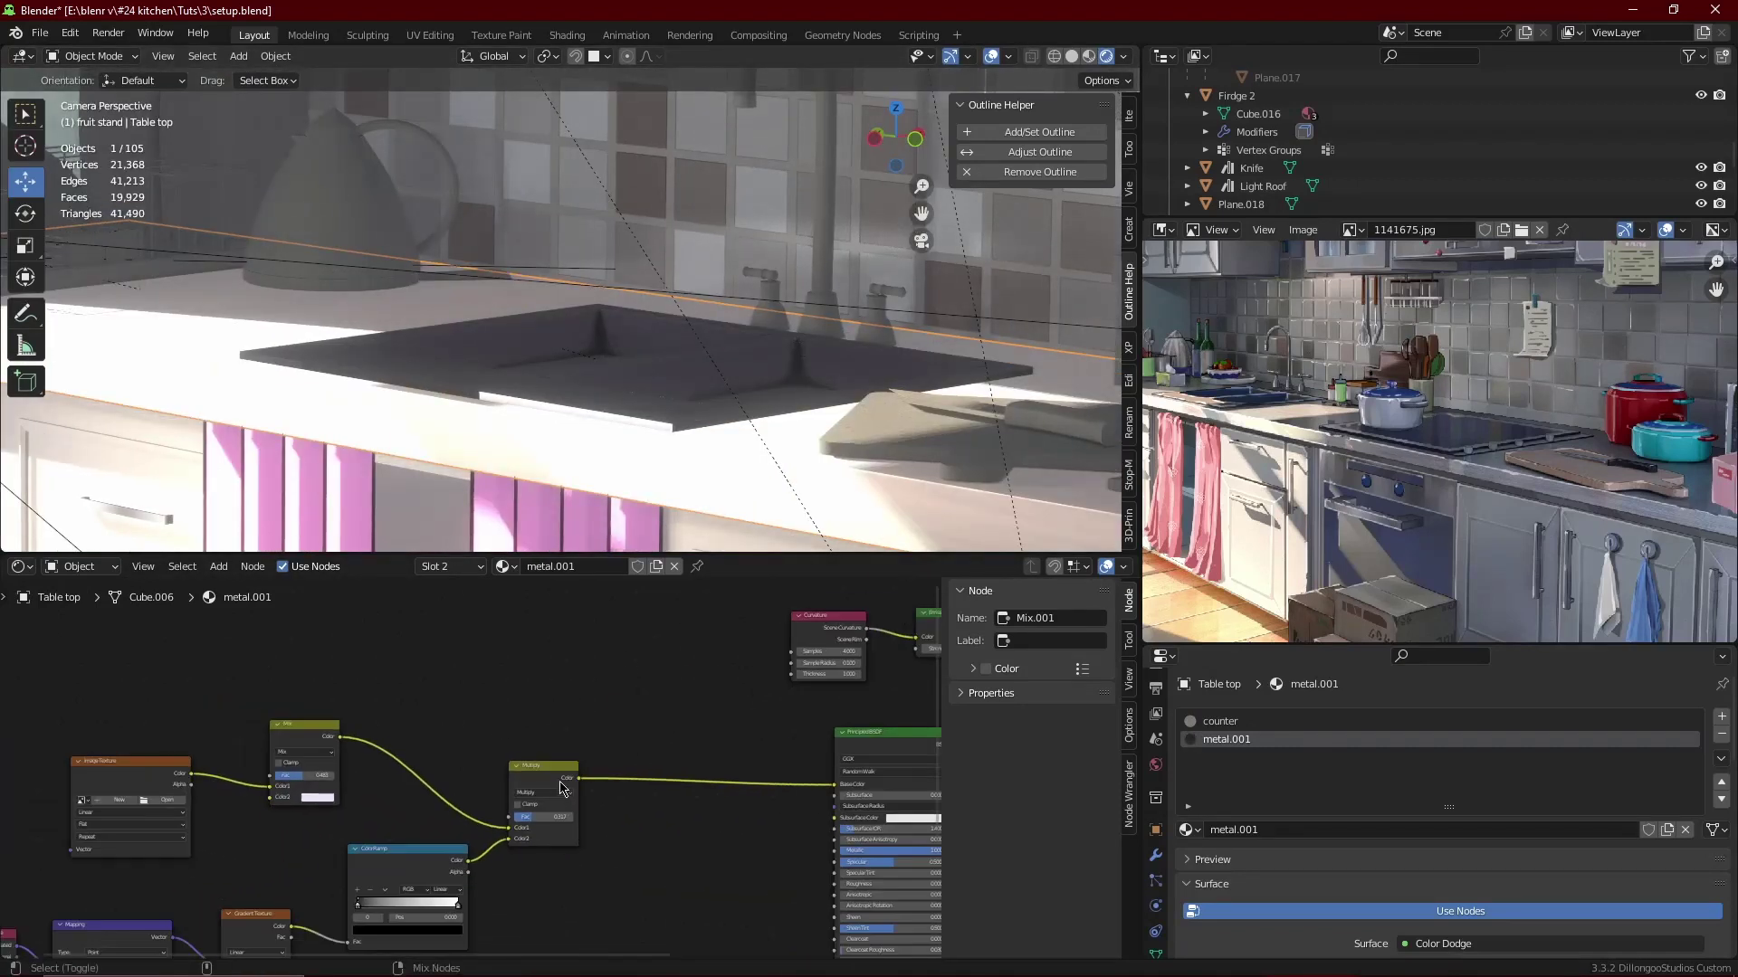
left_click(687, 715, "ctrl+shift")
- Delete the leftover Image Texture and Mix nodes from metal.001
scroll(531, 792, "up", 1)
left_click(325, 688)
key("x")
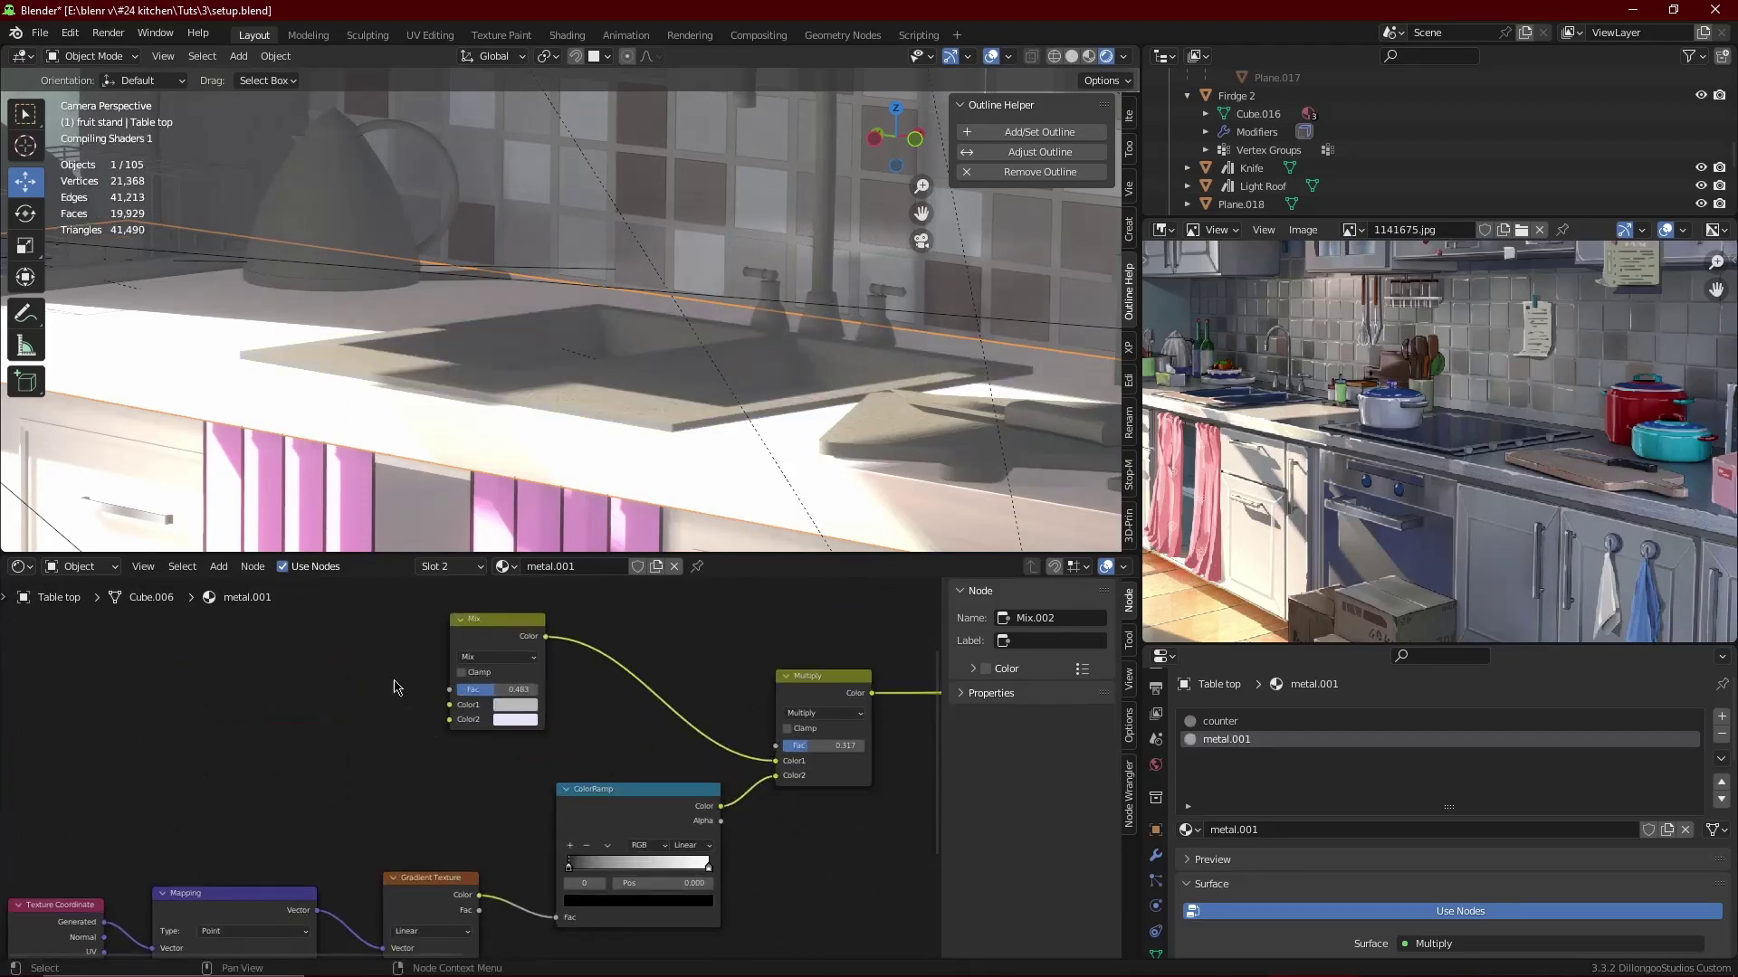
scroll(435, 724, "up", 1)
scroll(484, 753, "up", 1)
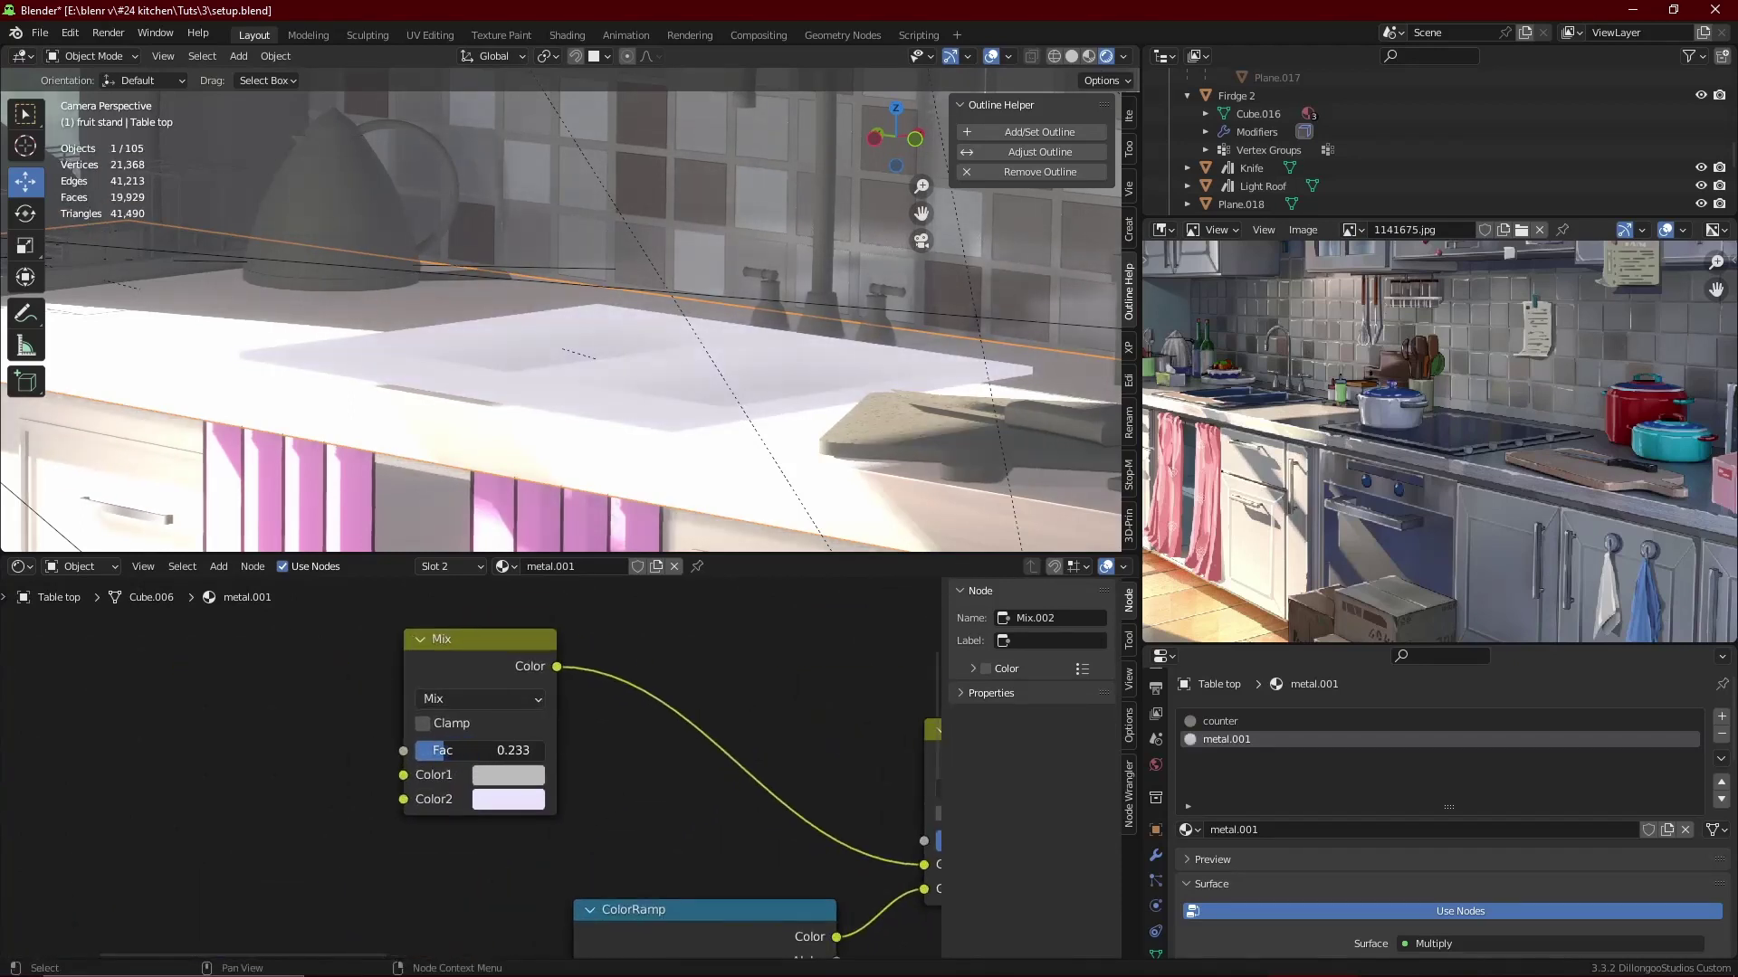
scroll(484, 753, "down", 1)
key("x")
middle_click_drag(548, 734, 264, 717)
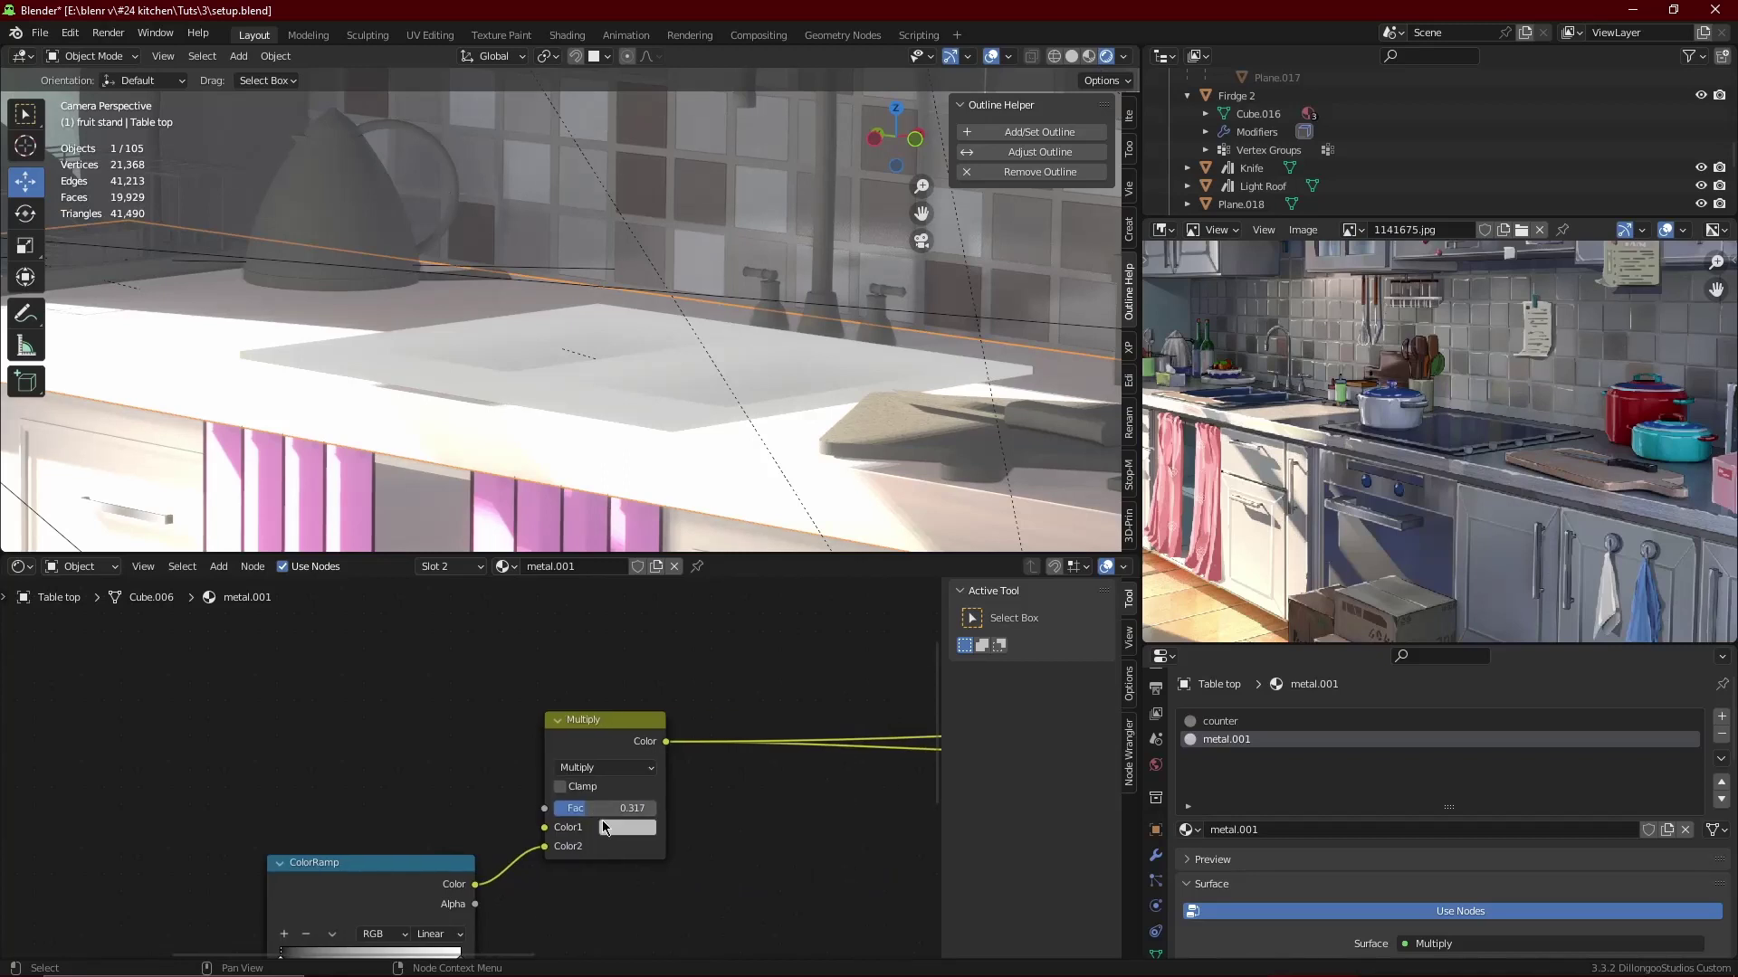
- Tint the Multiply node's Color1 and preview the Principled BSDF on the sink
left_click(627, 827)
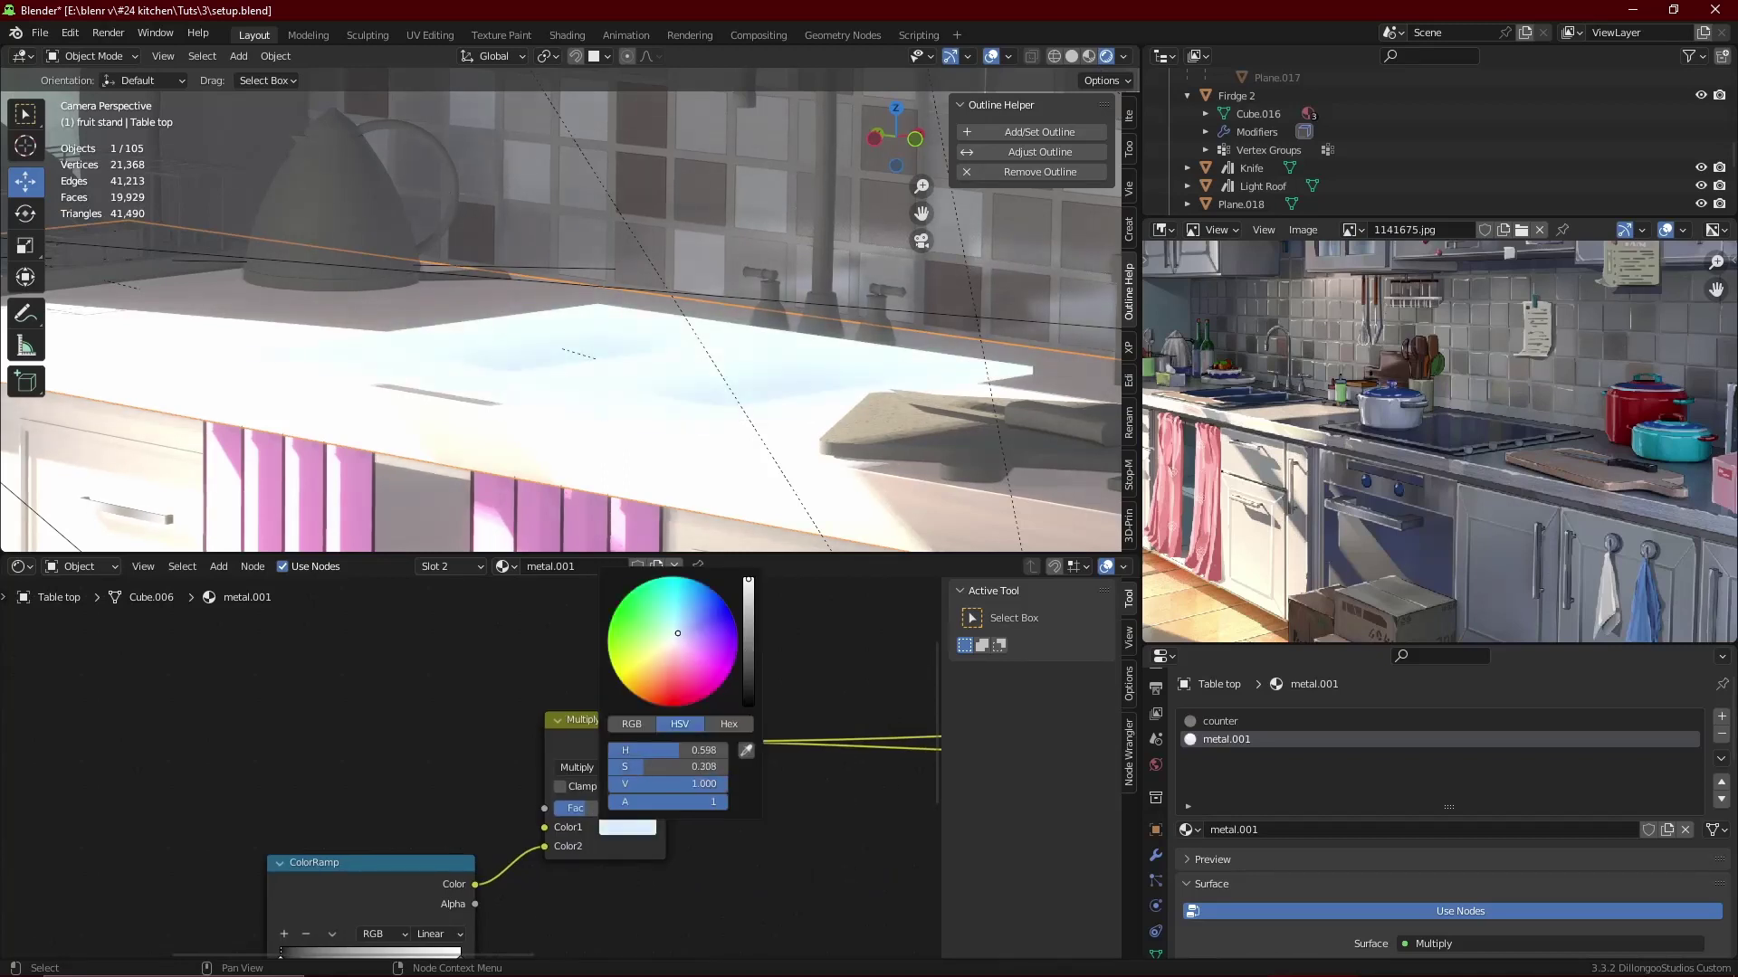
scroll(715, 717, "down", 4)
scroll(715, 717, "up", 4)
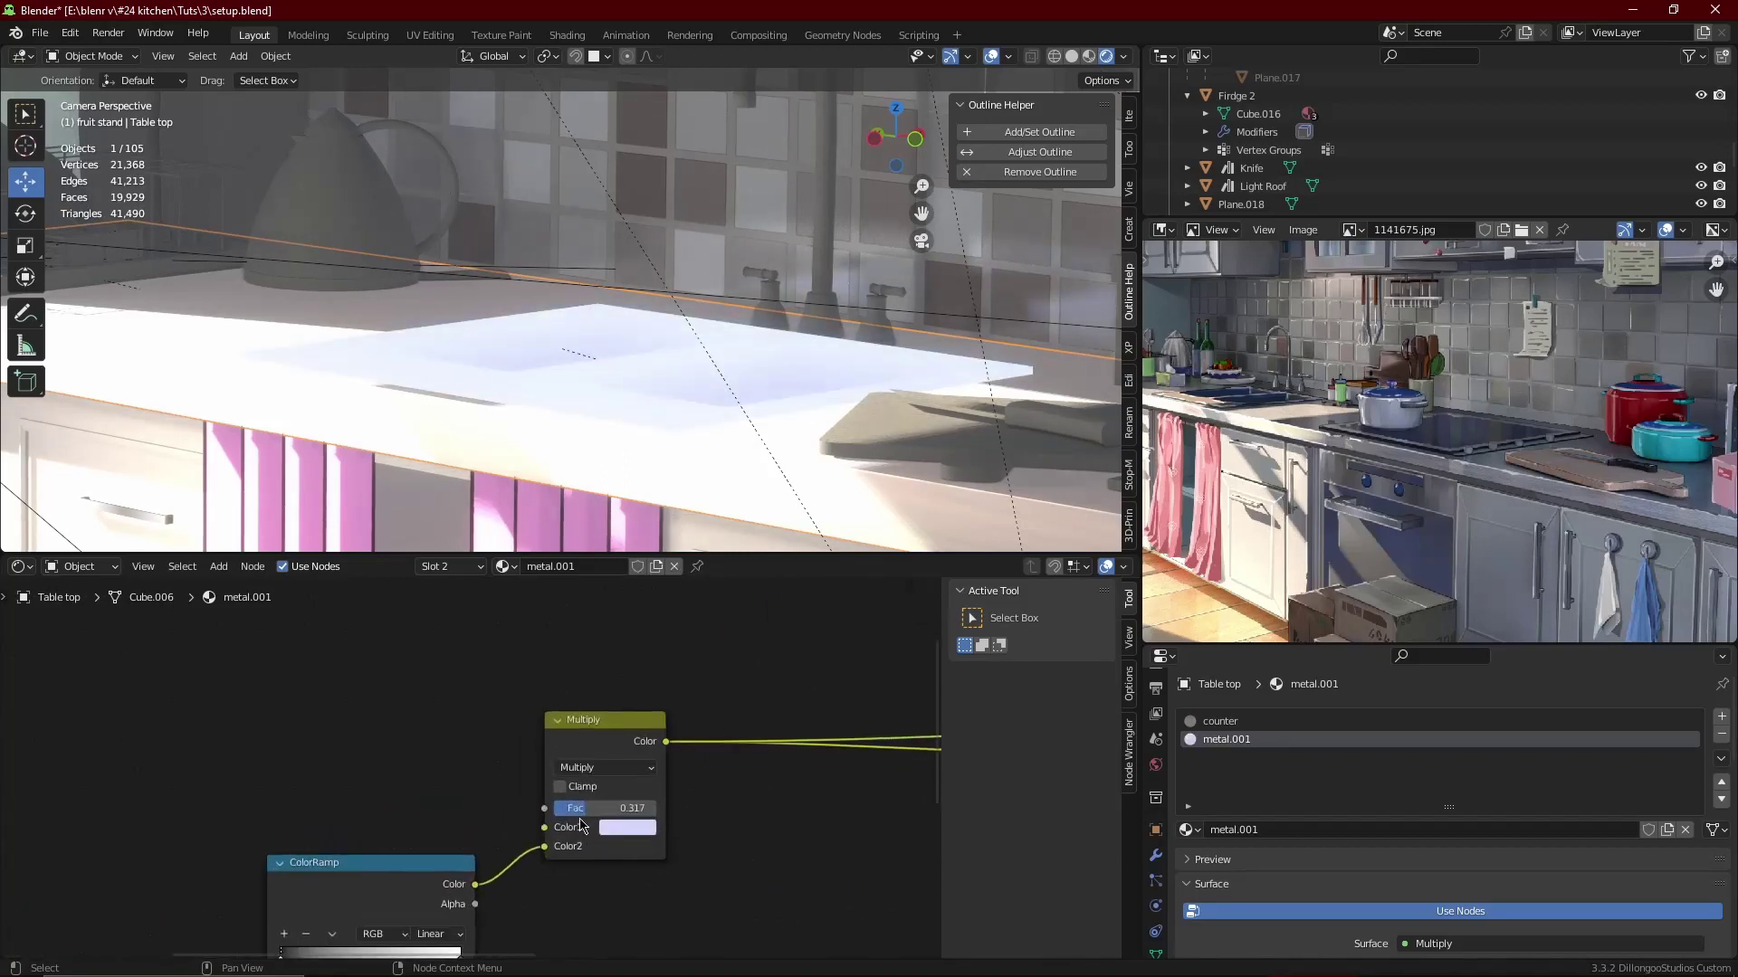
scroll(660, 756, "down", 4)
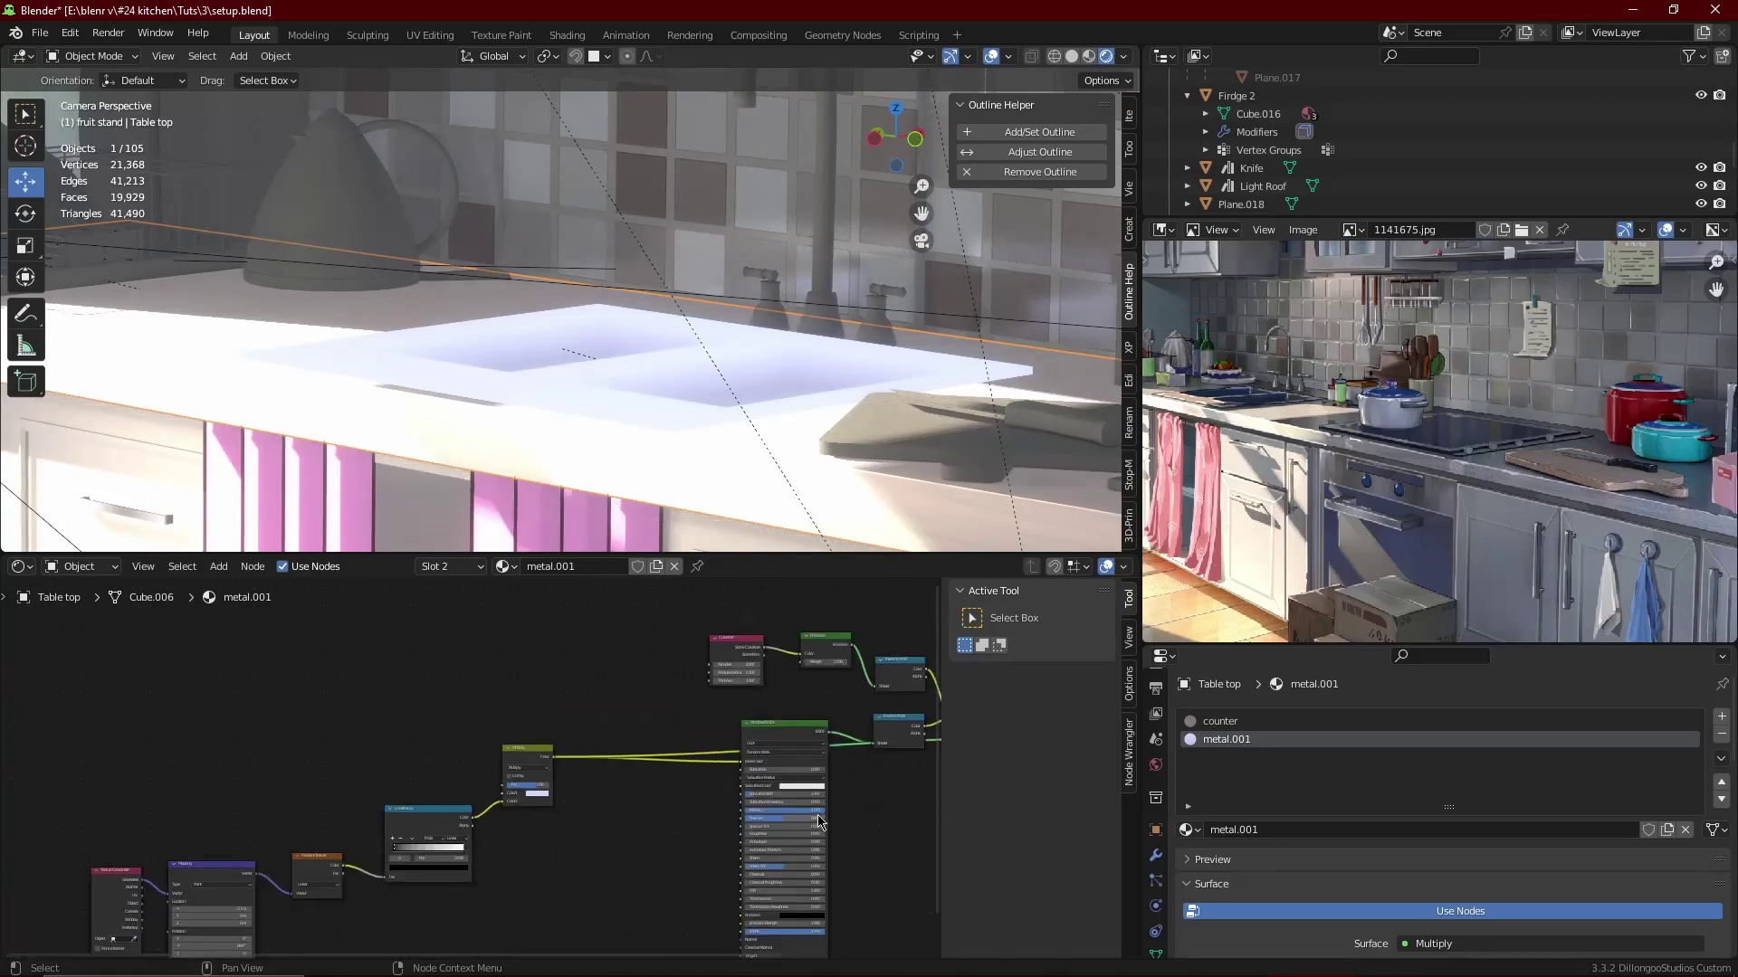
left_click(659, 757, "ctrl+shift")
scroll(660, 760, "up", 2)
scroll(661, 786, "up", 2)
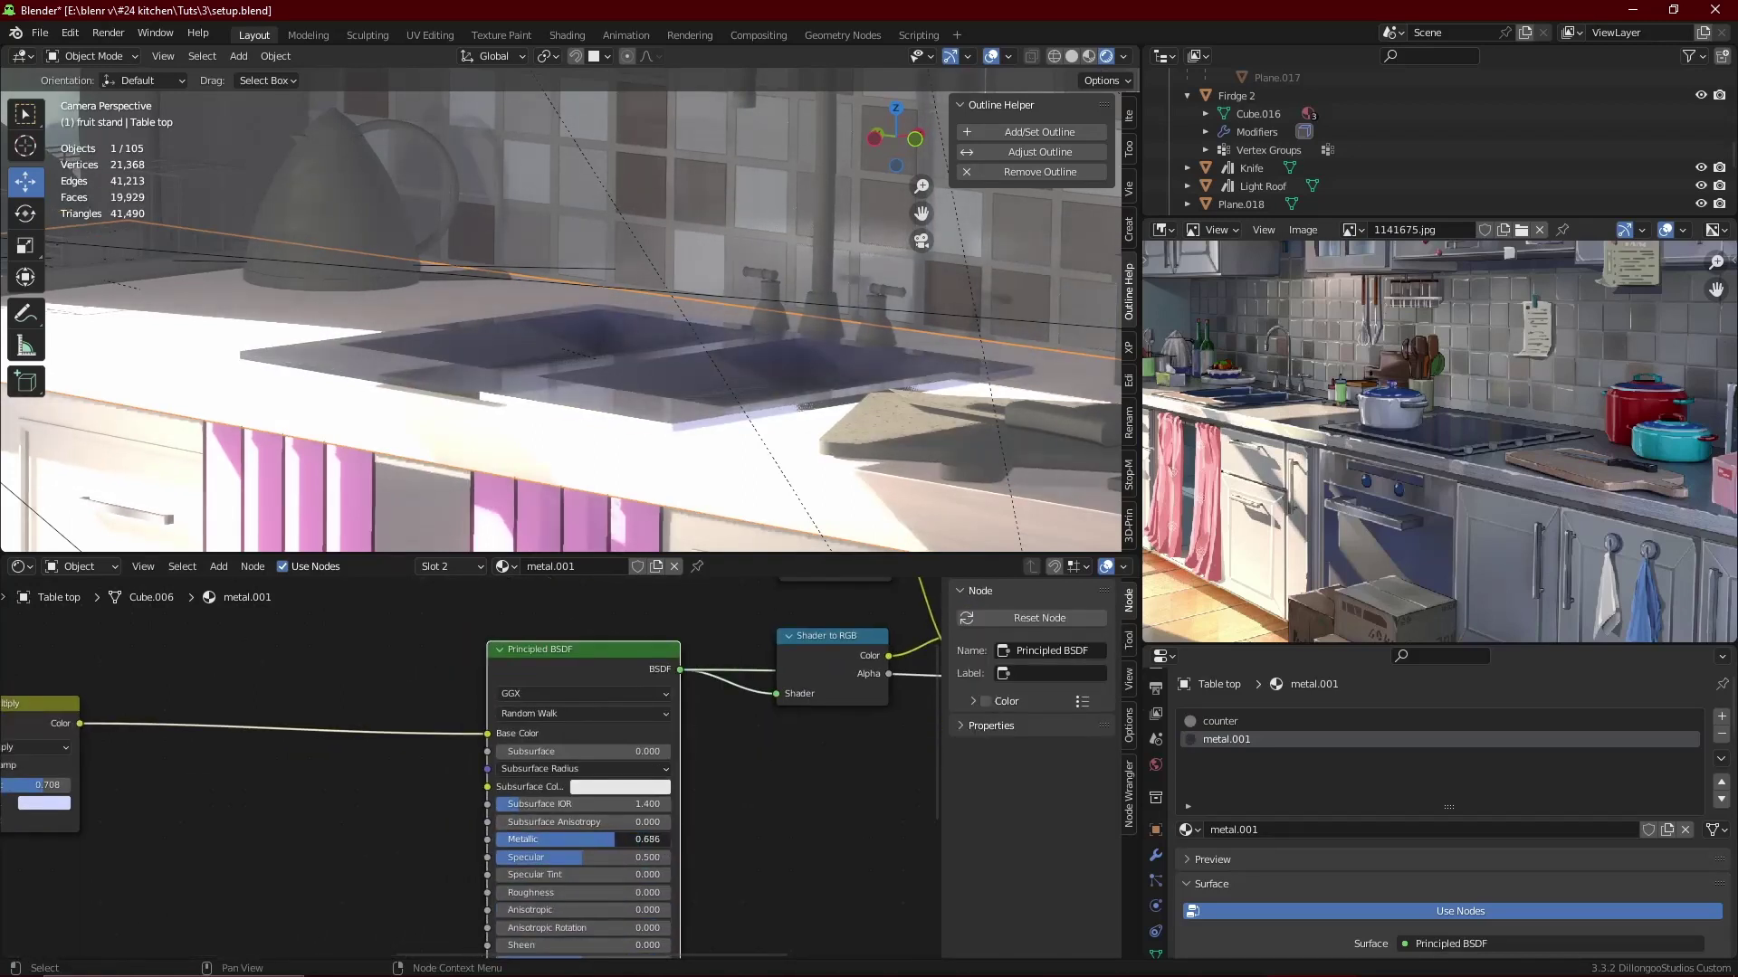
- Set the Principled BSDF Metallic to 0.700 with slight roughness
left_click_drag(661, 839, 616, 839)
scroll(671, 808, "down", 2)
scroll(566, 764, "up", 3)
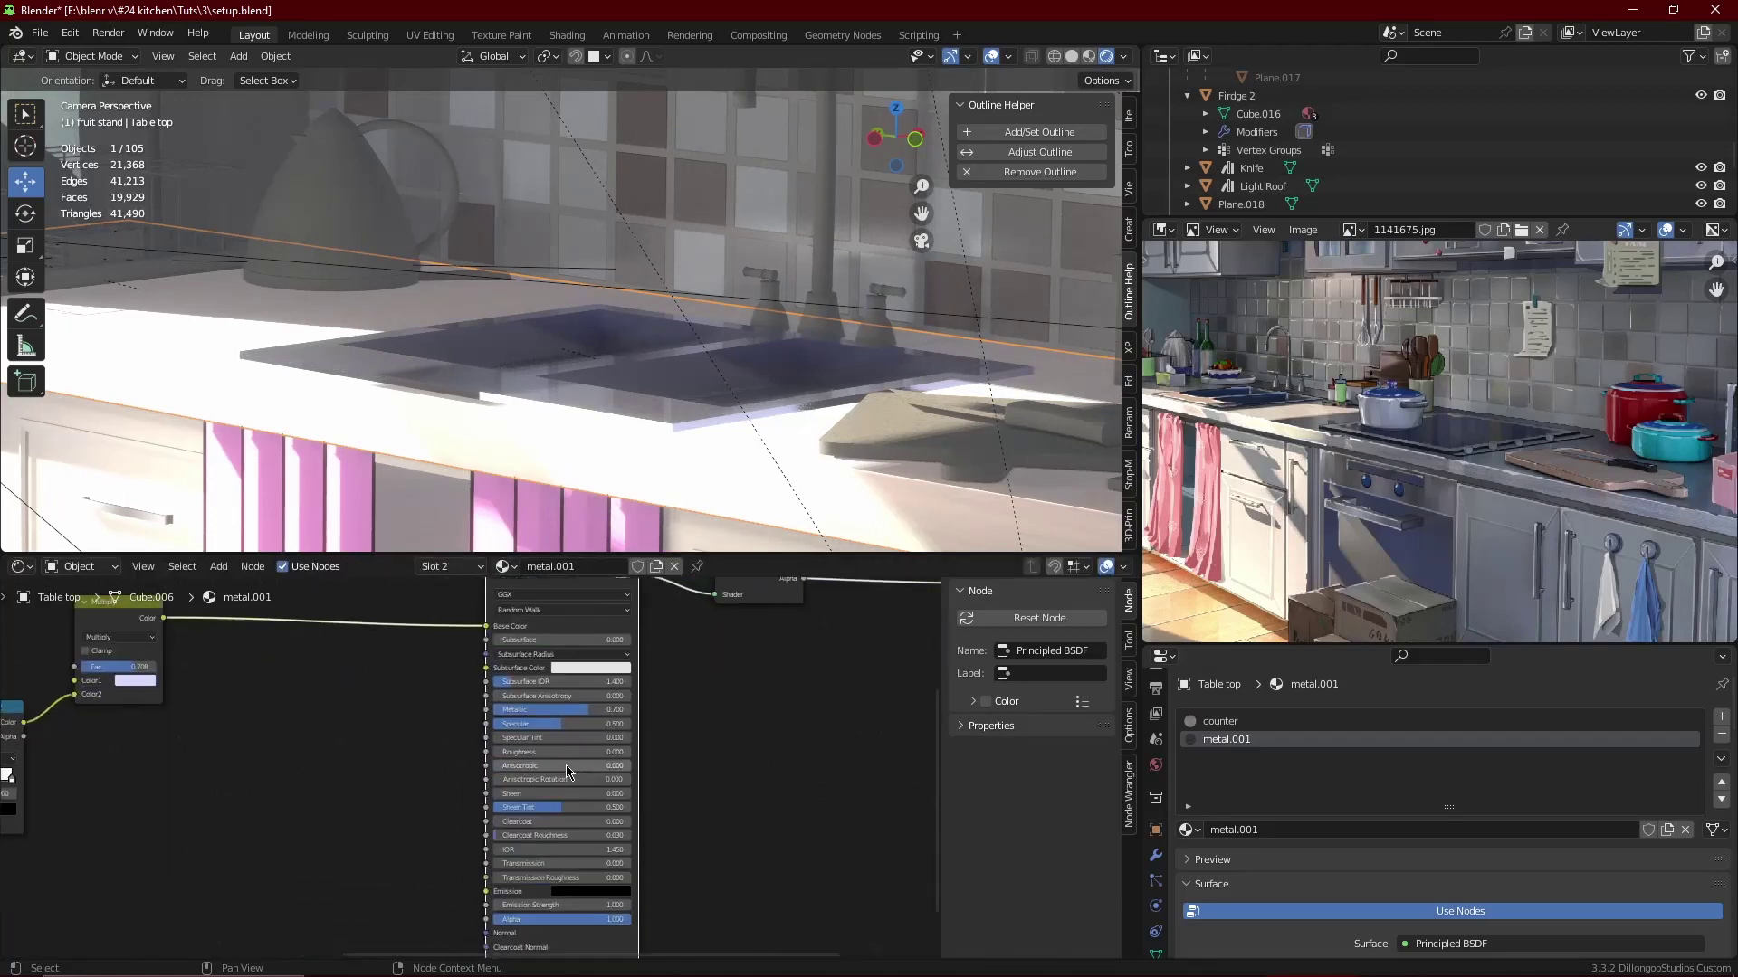
left_click_drag(507, 746, 566, 747)
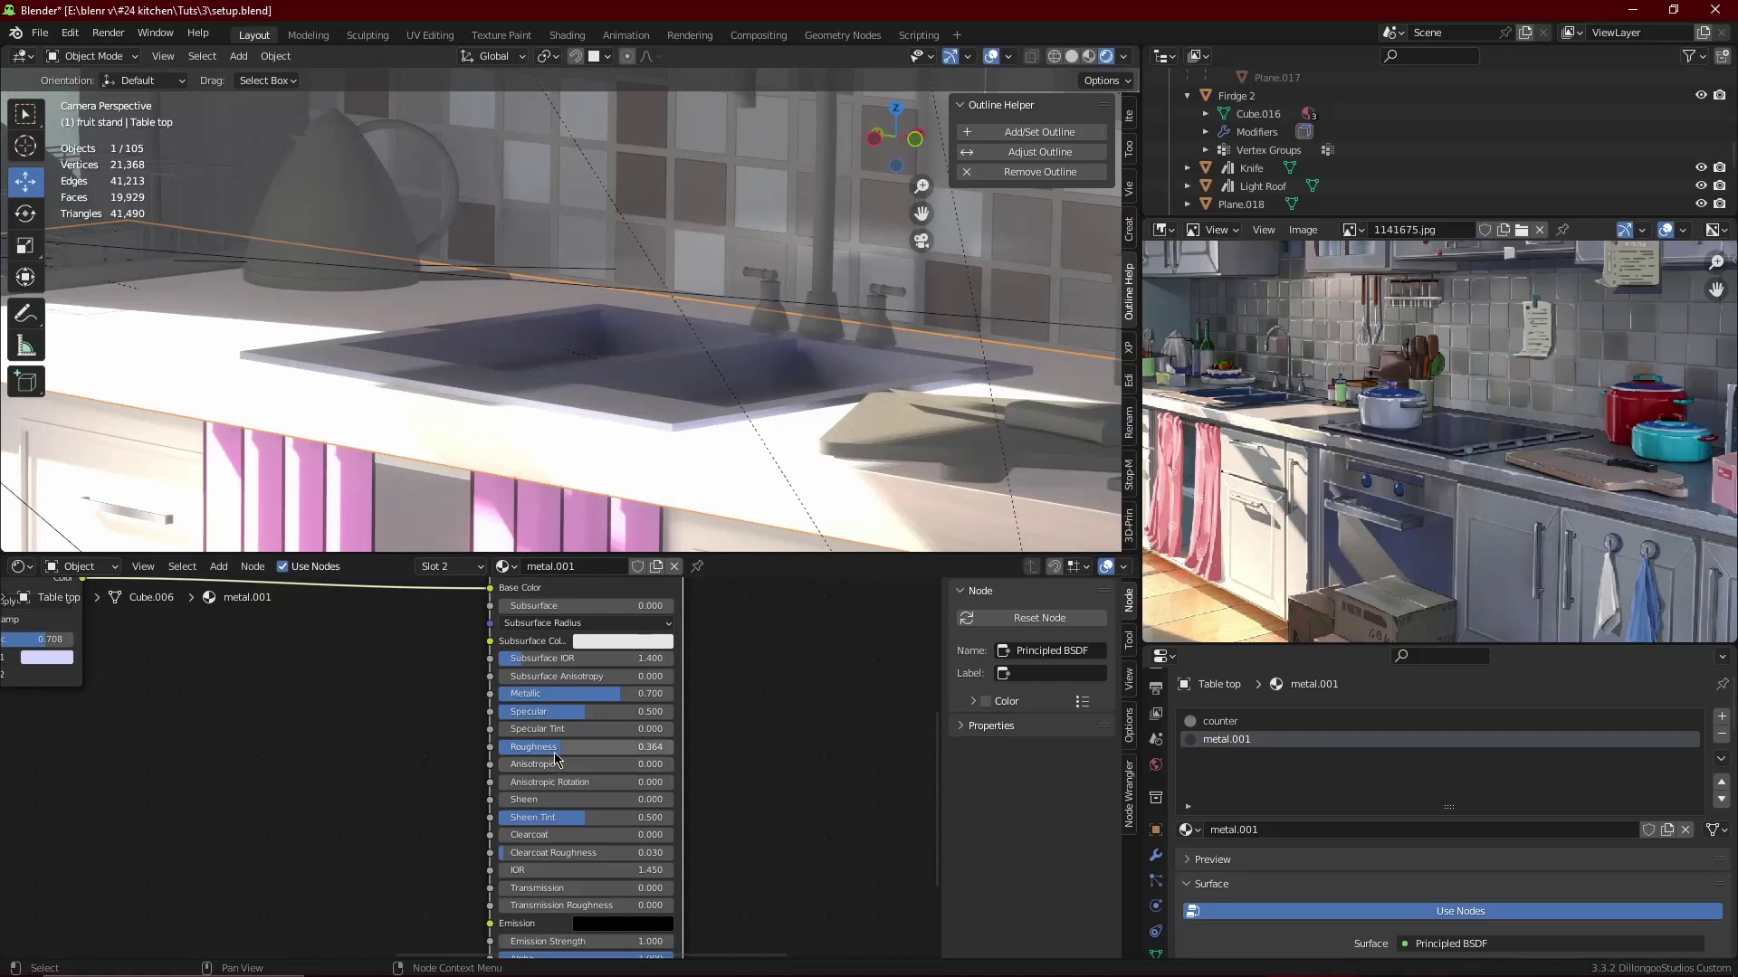
left_click_drag(556, 759, 530, 758)
- Restore the Color Dodge mix as the output, keeping curvature Samples at 1.000
scroll(717, 679, "down", 3)
left_click(701, 638)
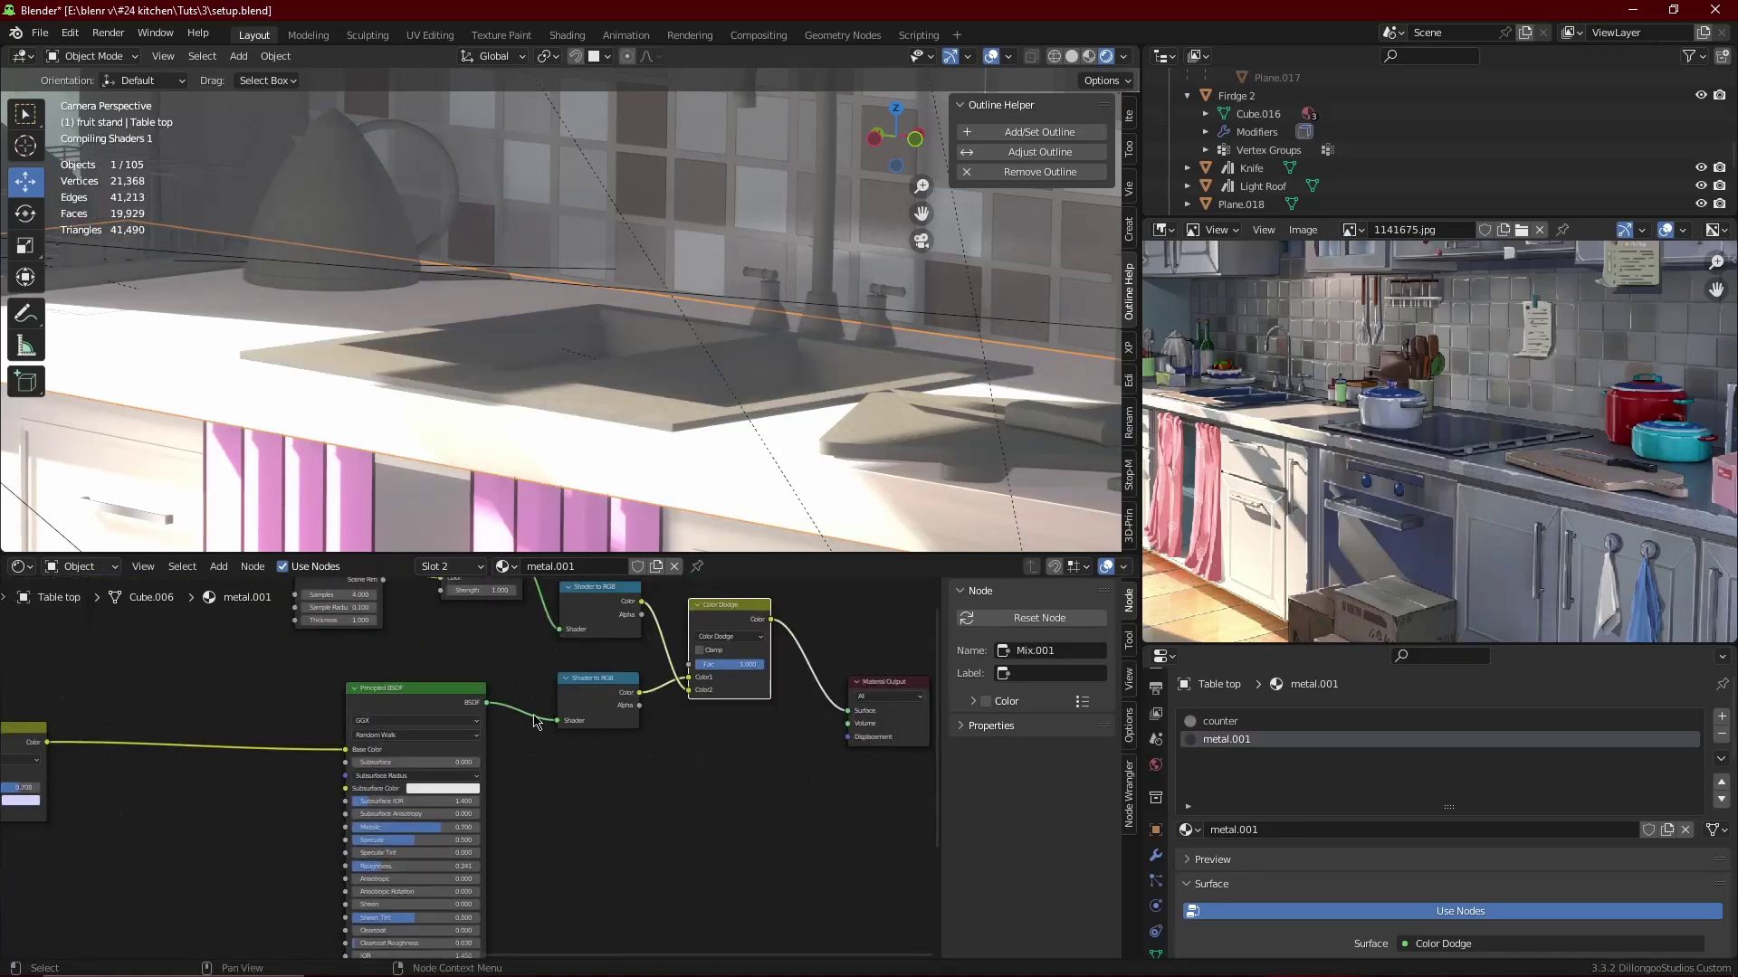
scroll(454, 769, "up", 2)
scroll(461, 728, "up", 1)
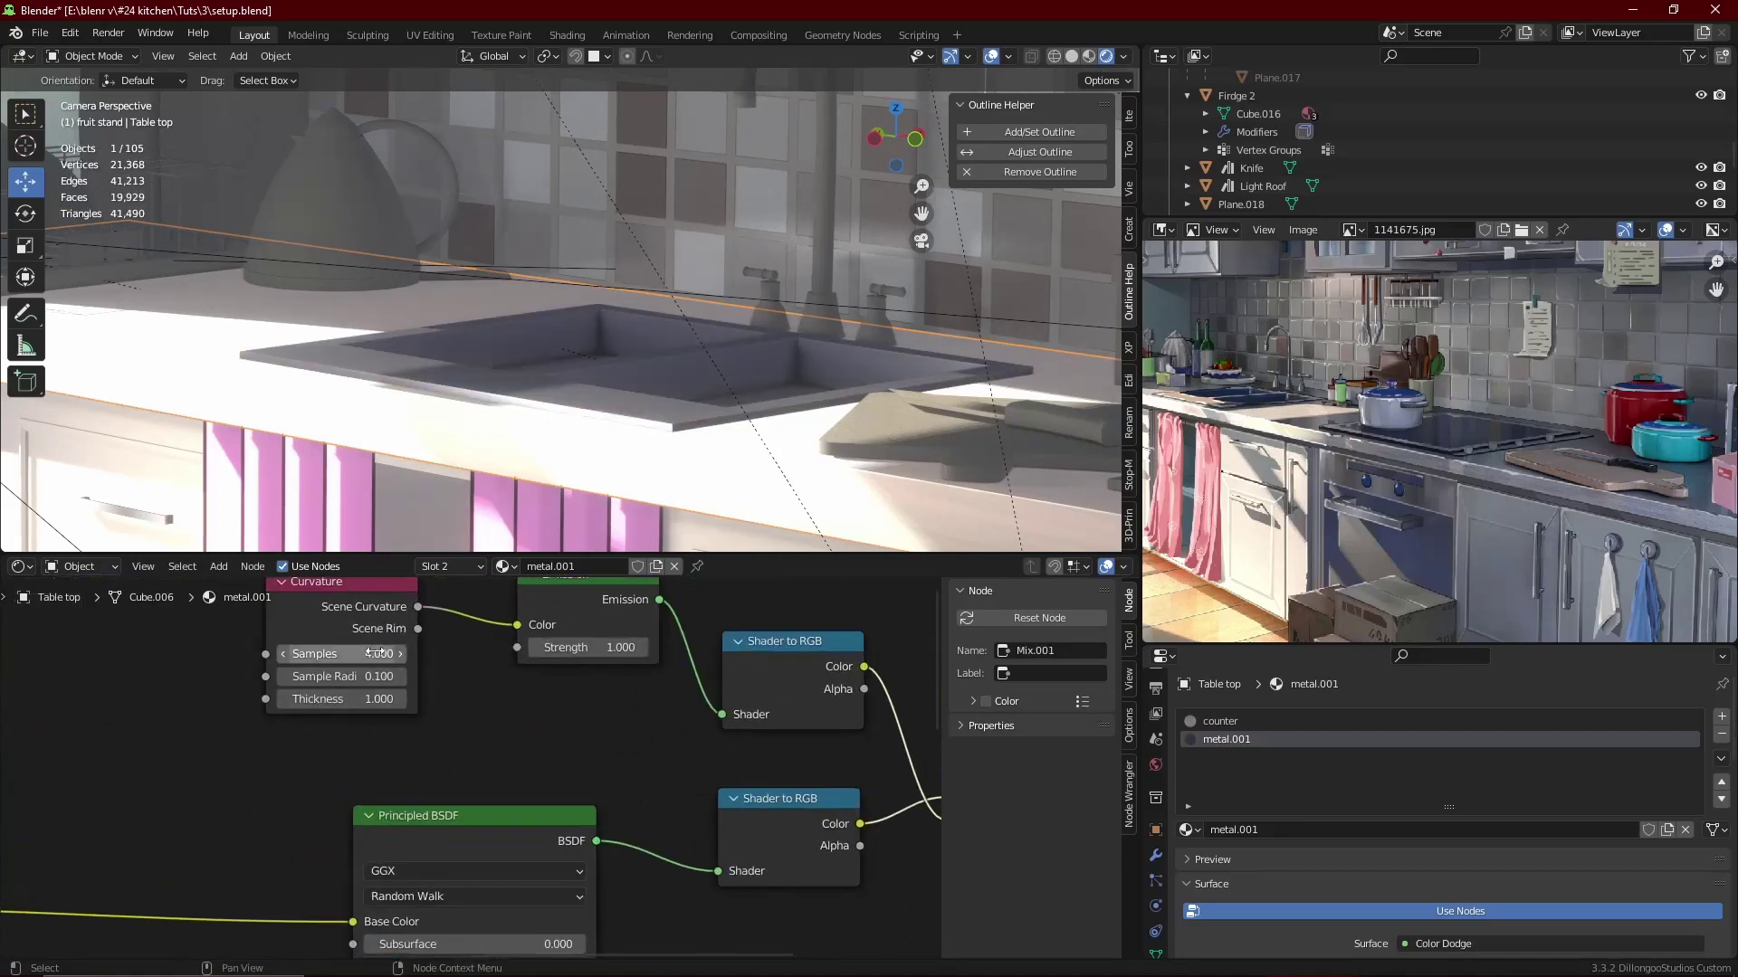
key("Escape")
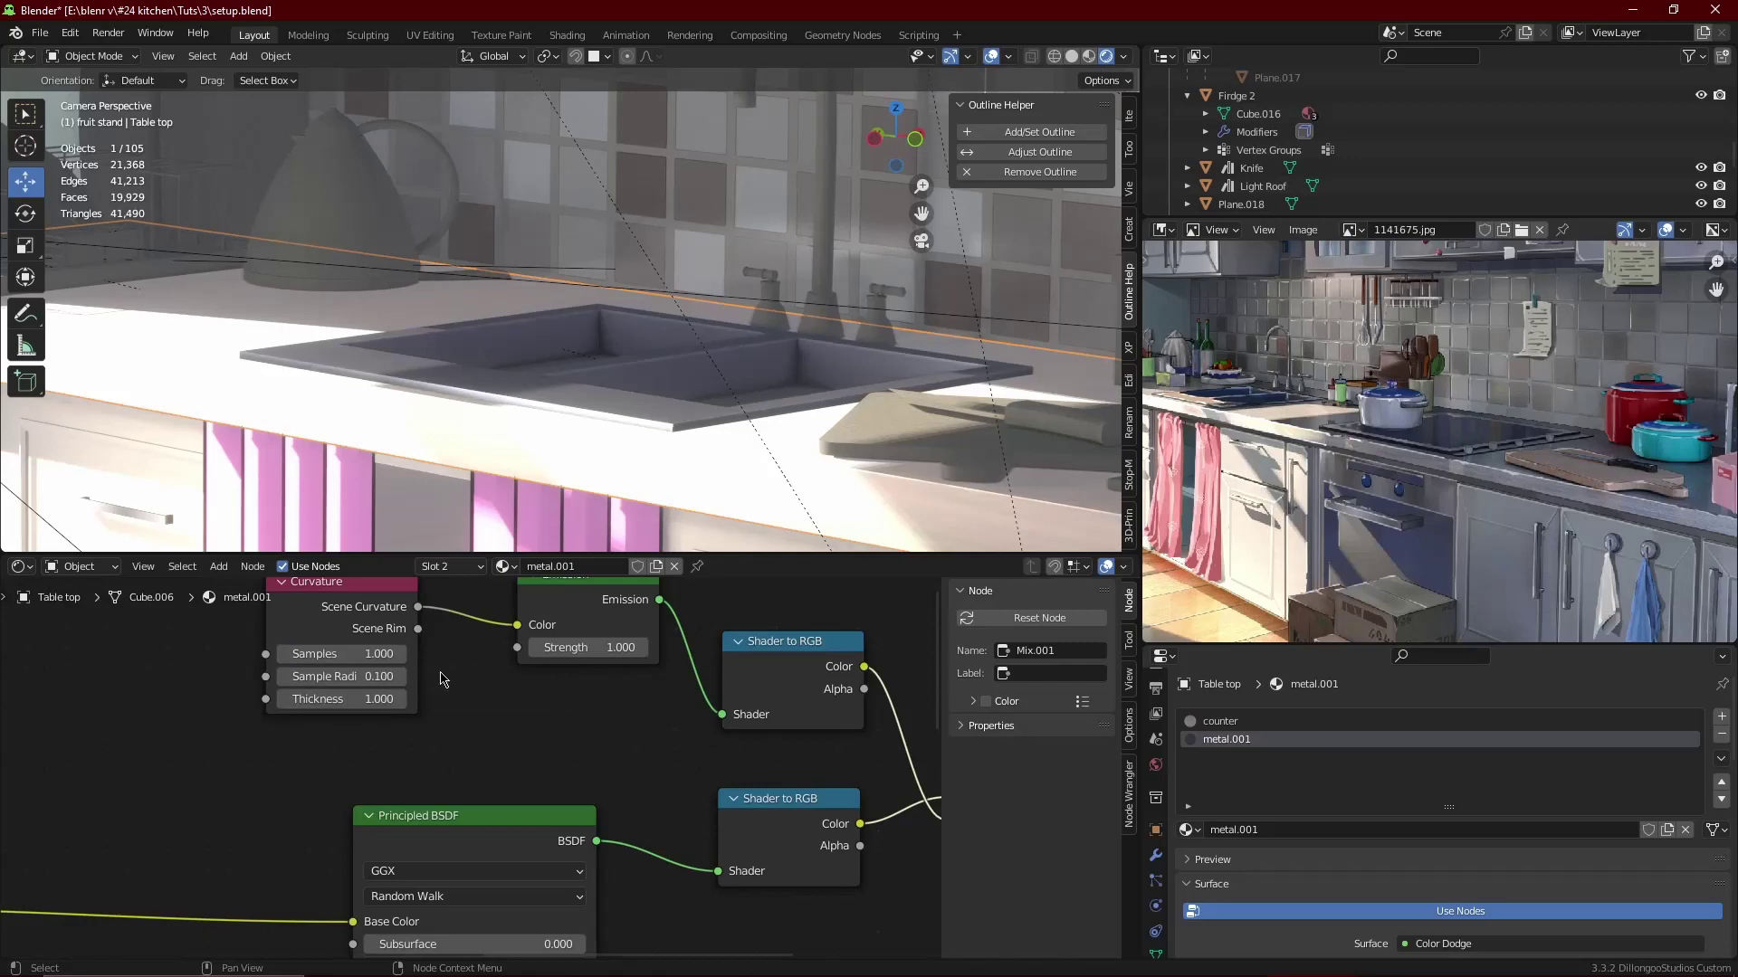
key("KP_0")
- Save, then give the fruit stand's Plane the metal.001 material
key("ctrl+s")
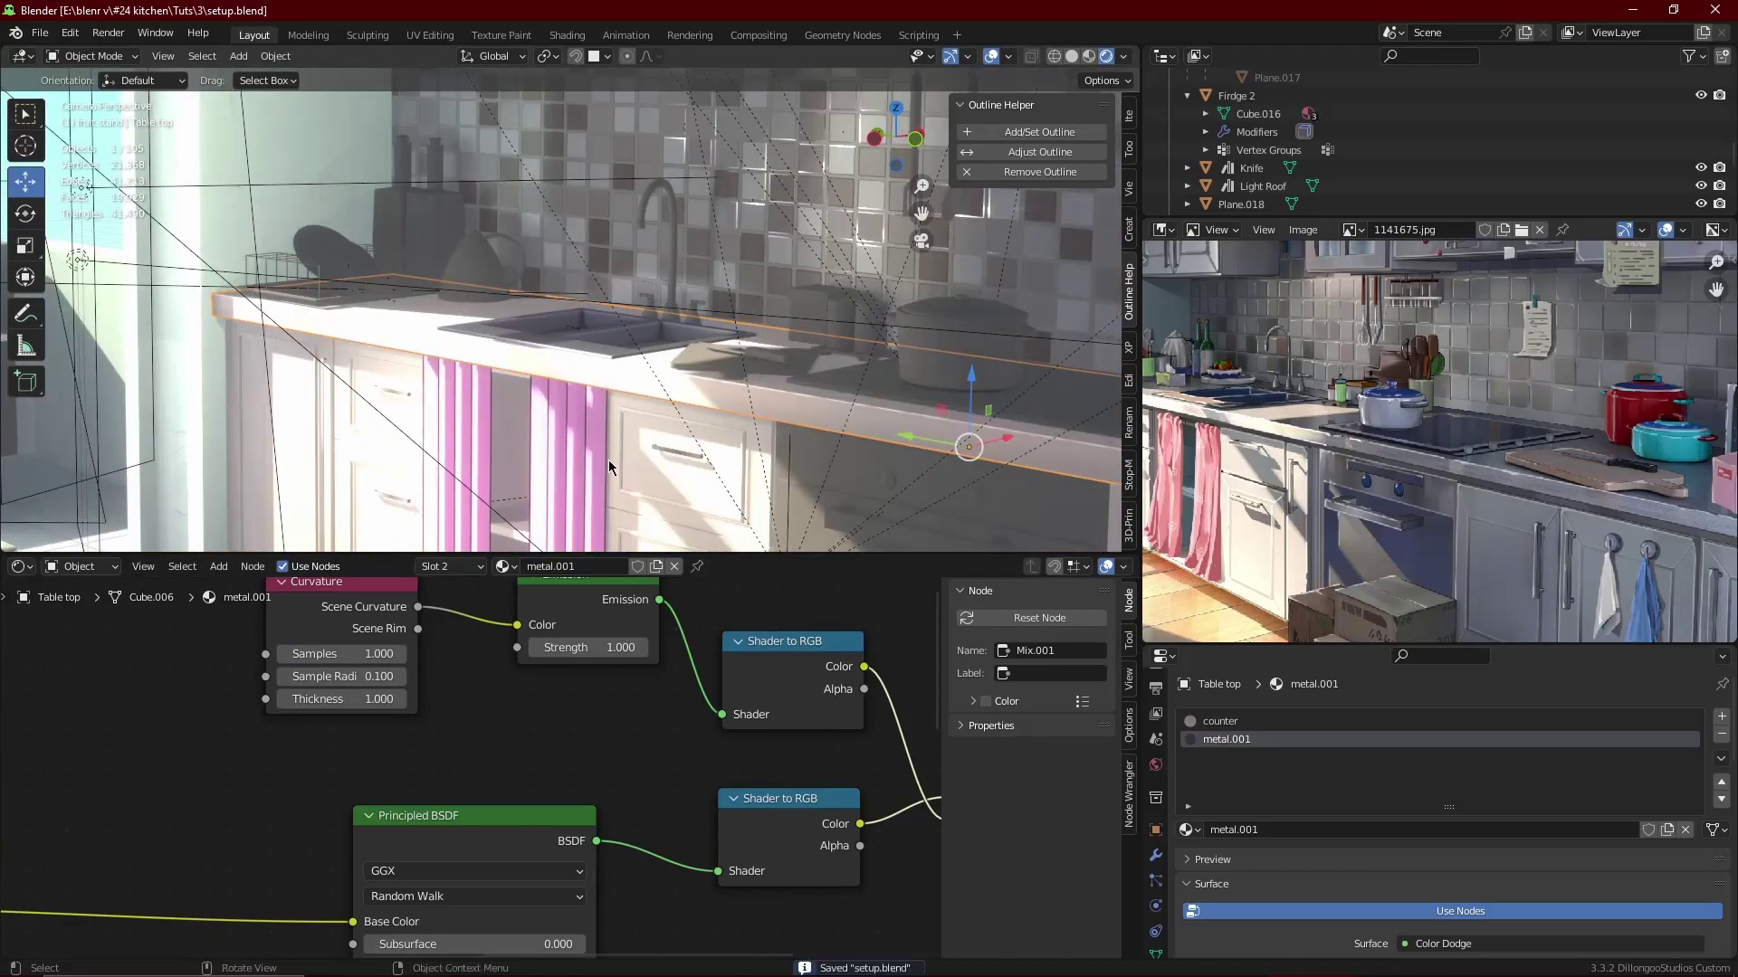
middle_click_drag(608, 460, 437, 441)
scroll(436, 441, "up", 2)
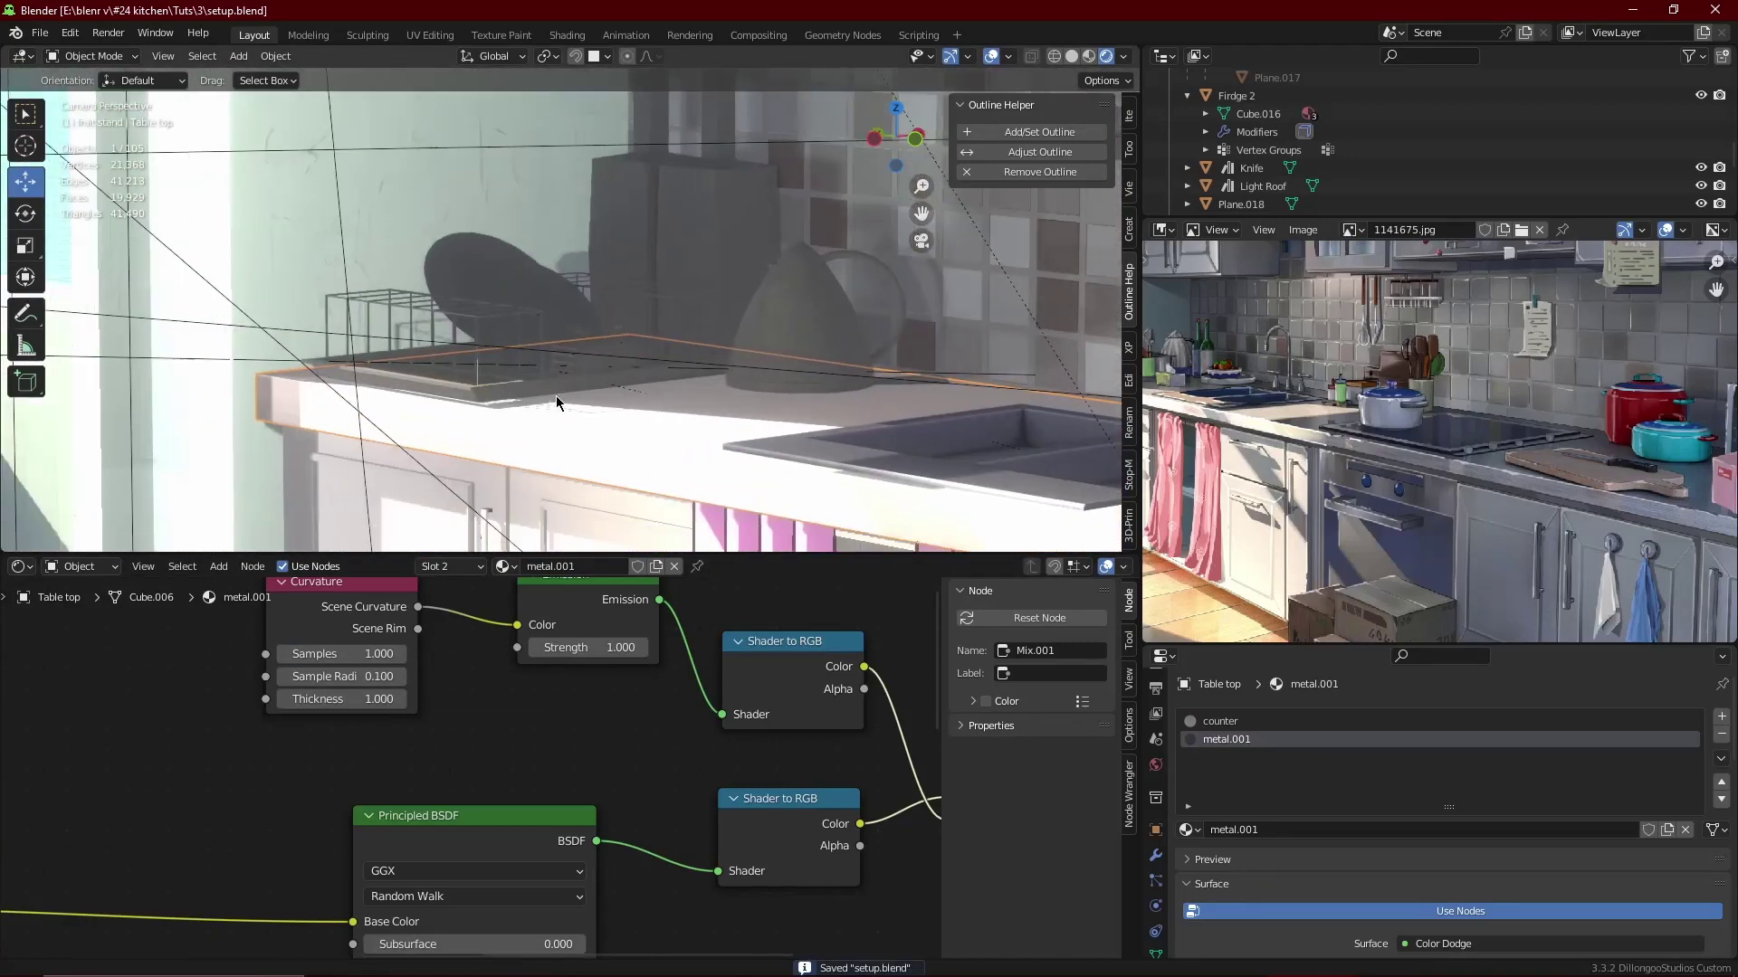
scroll(555, 395, "up", 3)
left_click(511, 425)
left_click(534, 566)
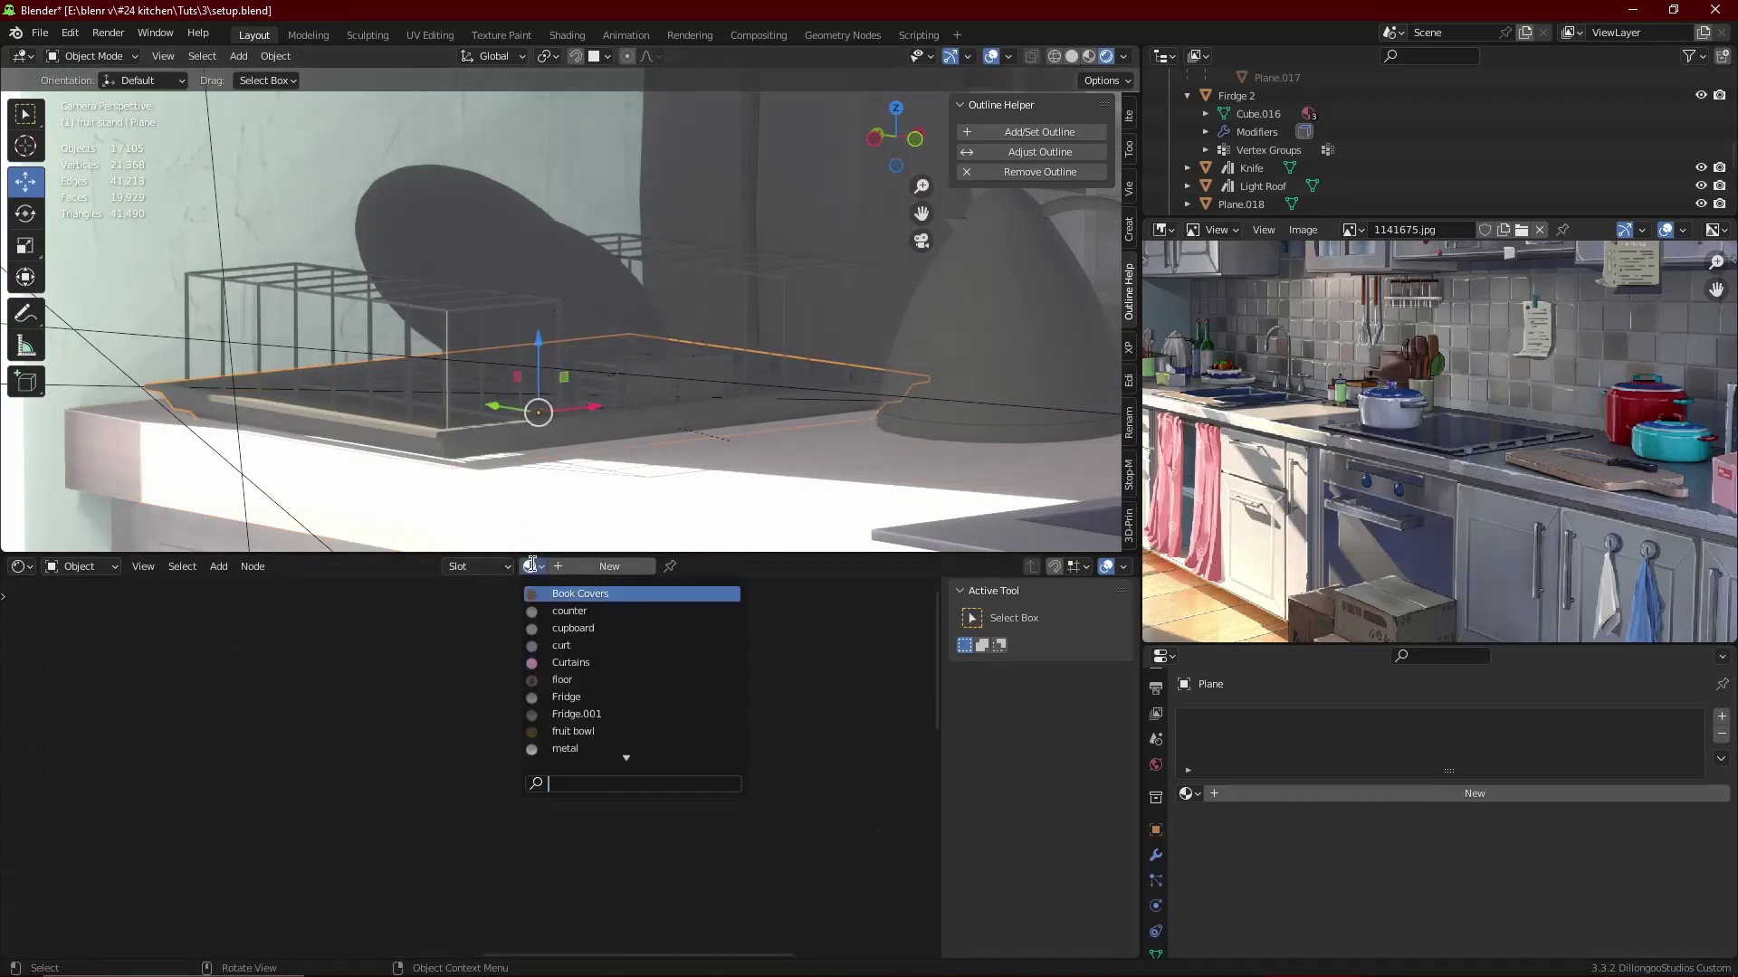
type("metal")
left_click(580, 612)
scroll(782, 259, "down", 5)
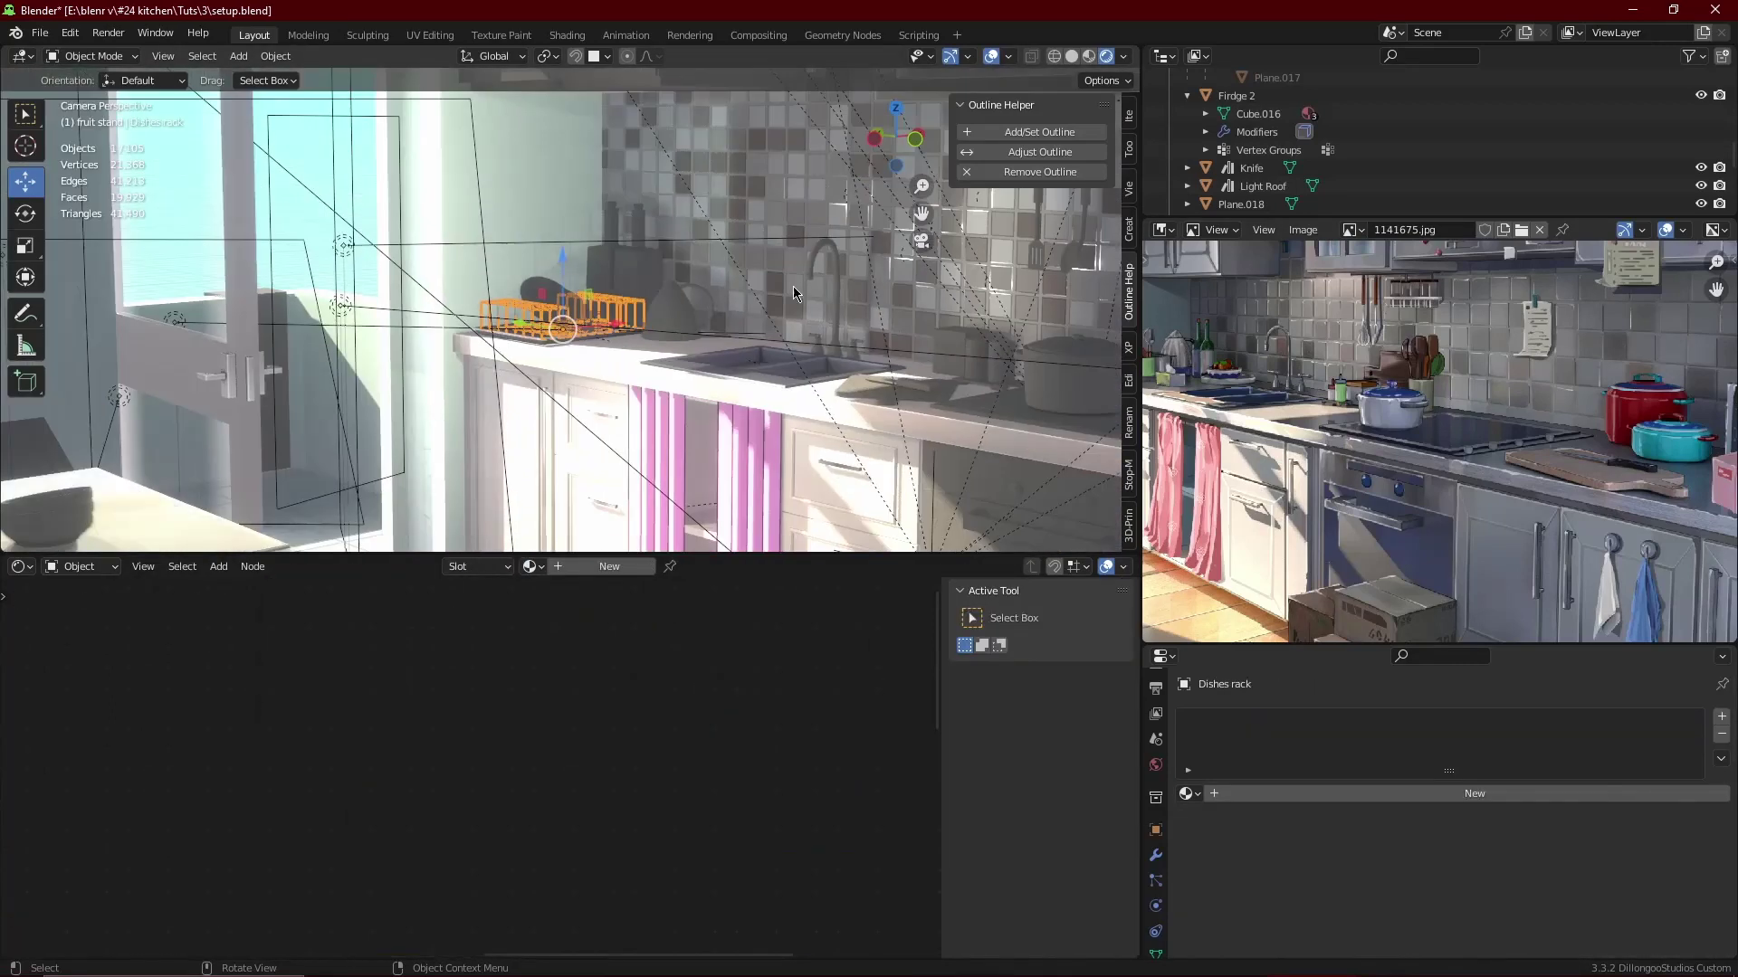
- Give the Microwave the metal.001 material and save the file
left_click(792, 286)
scroll(516, 340, "up", 3)
scroll(516, 340, "up", 3)
scroll(518, 342, "down", 1)
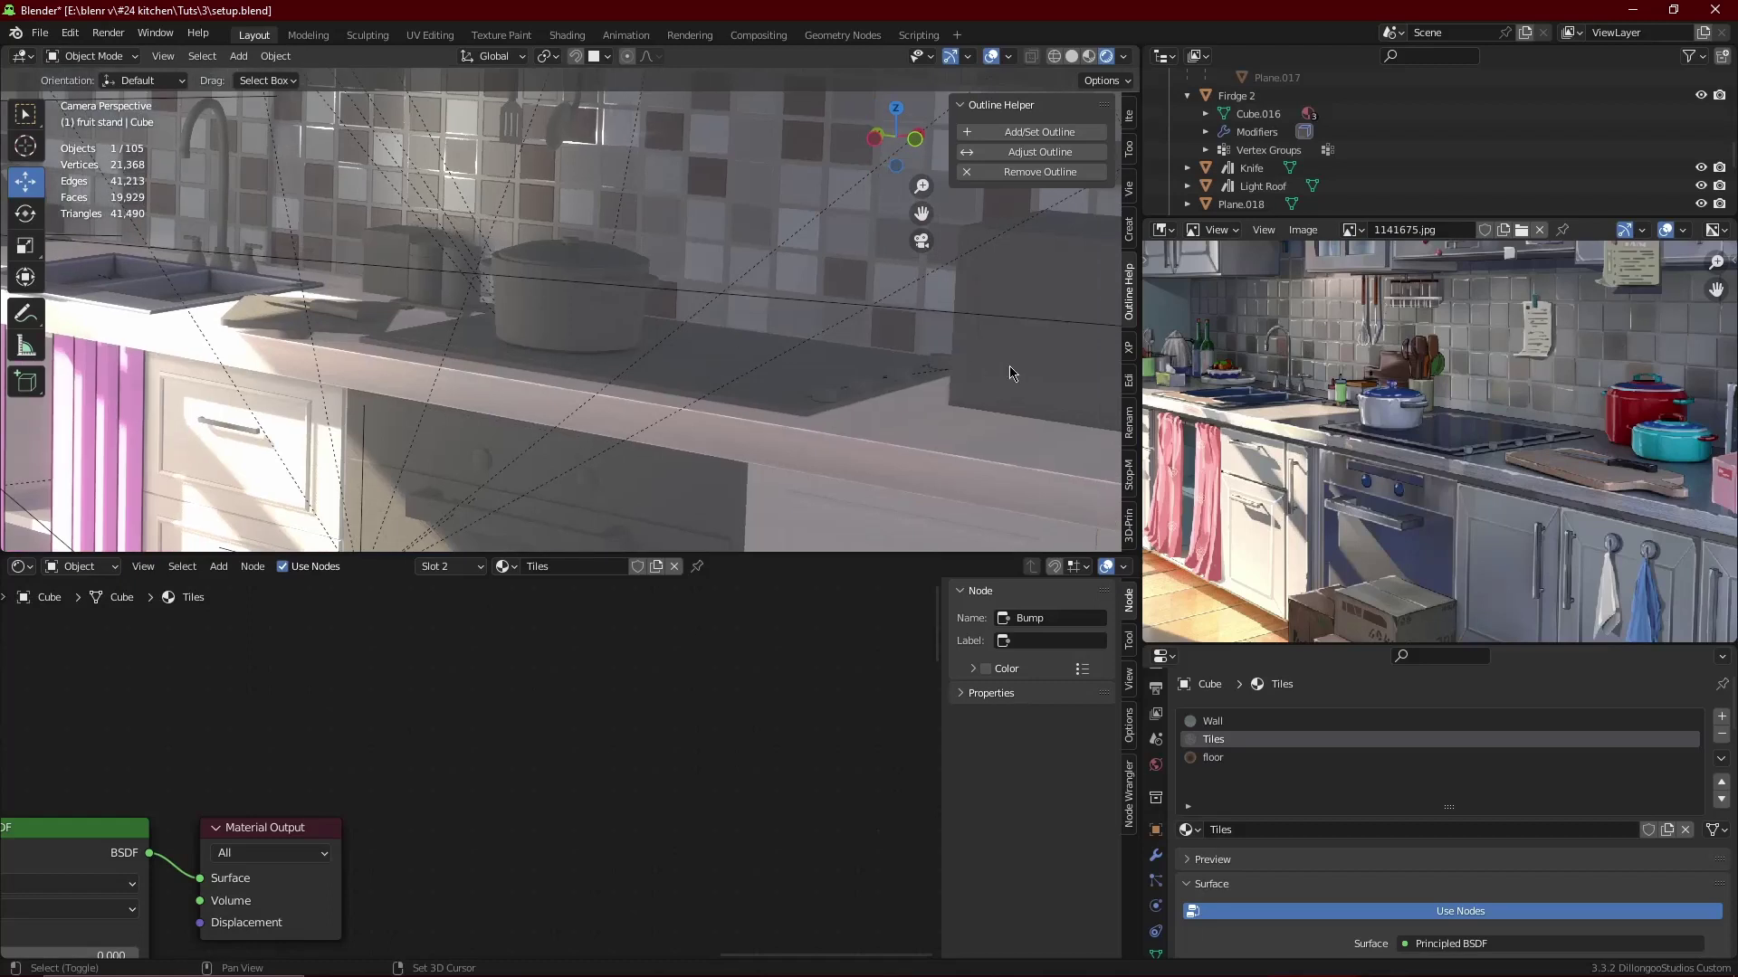
scroll(744, 404, "down", 2)
left_click(744, 404)
scroll(620, 414, "down", 1)
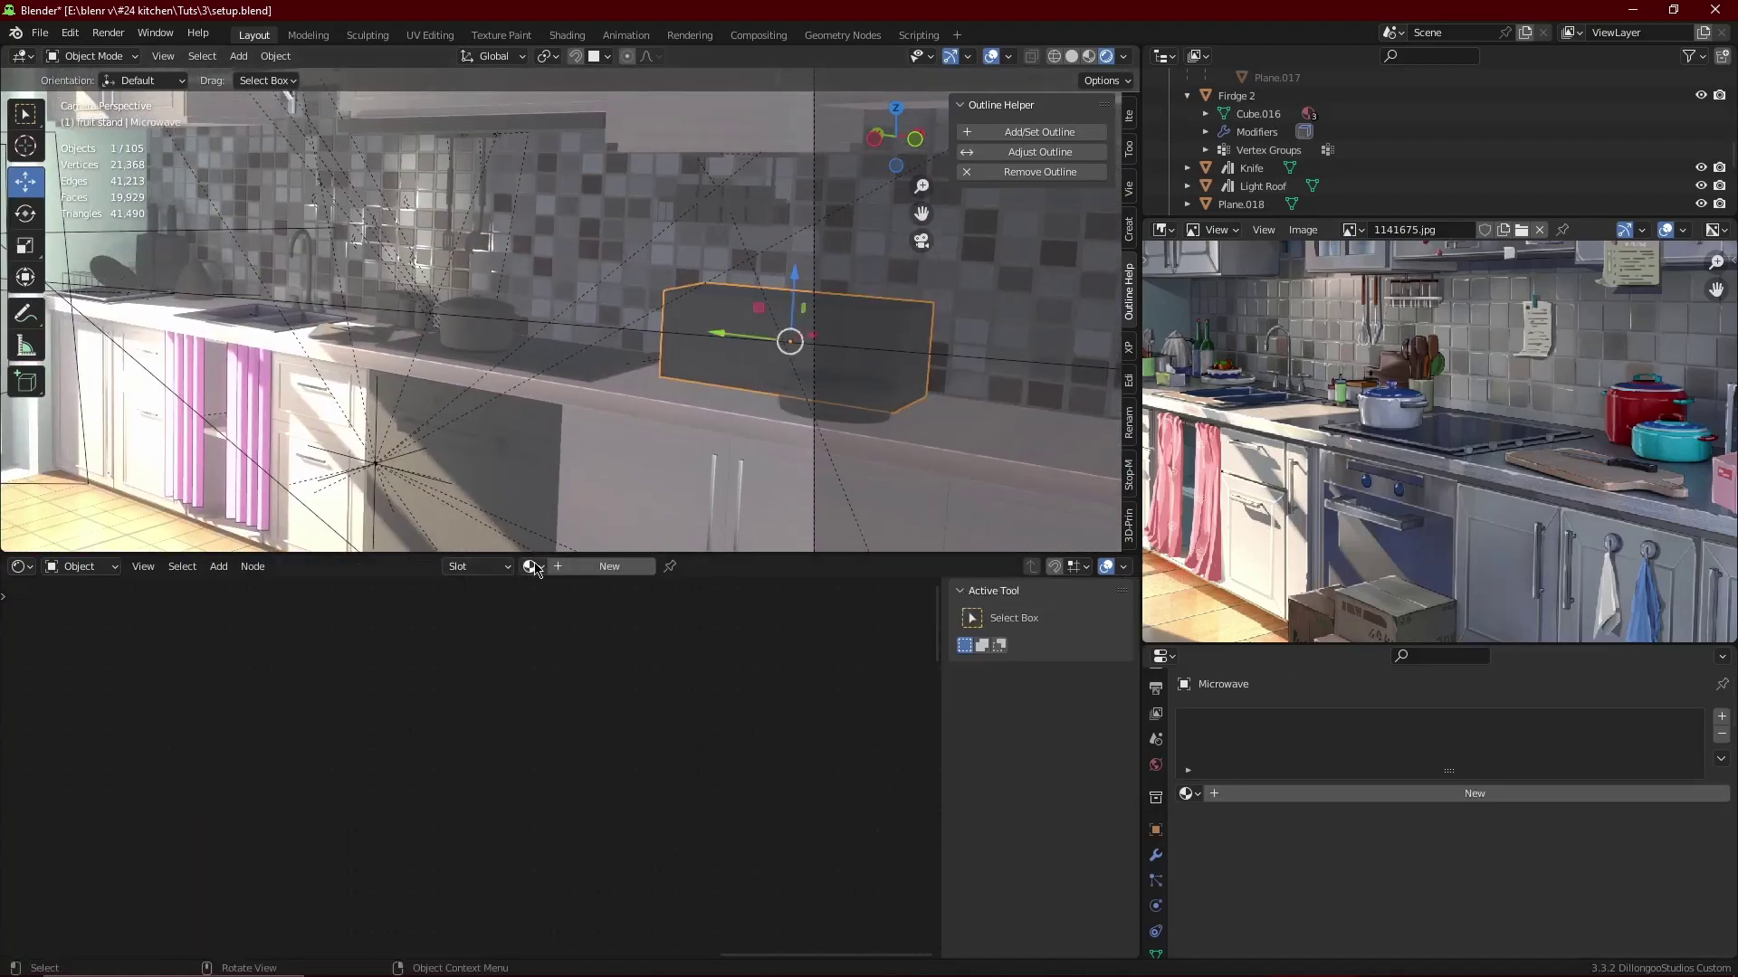
left_click(533, 566)
type("met")
left_click(576, 611)
scroll(628, 383, "up", 3)
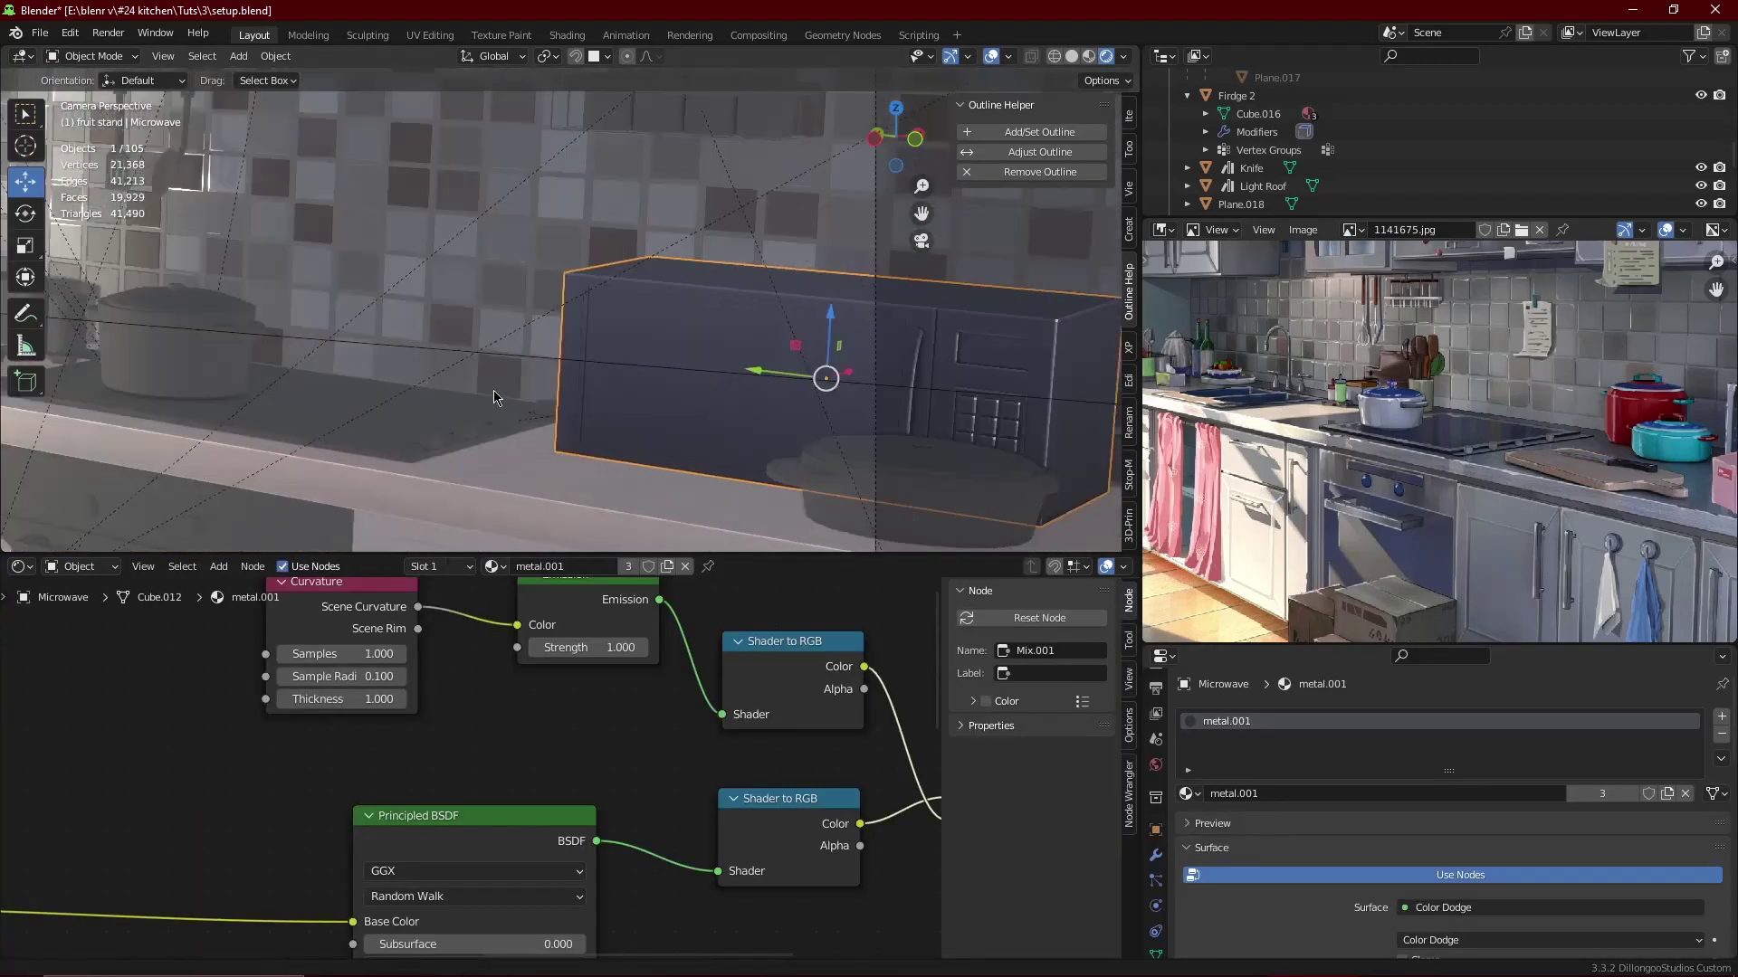
scroll(628, 384, "up", 2)
key("ctrl+s")
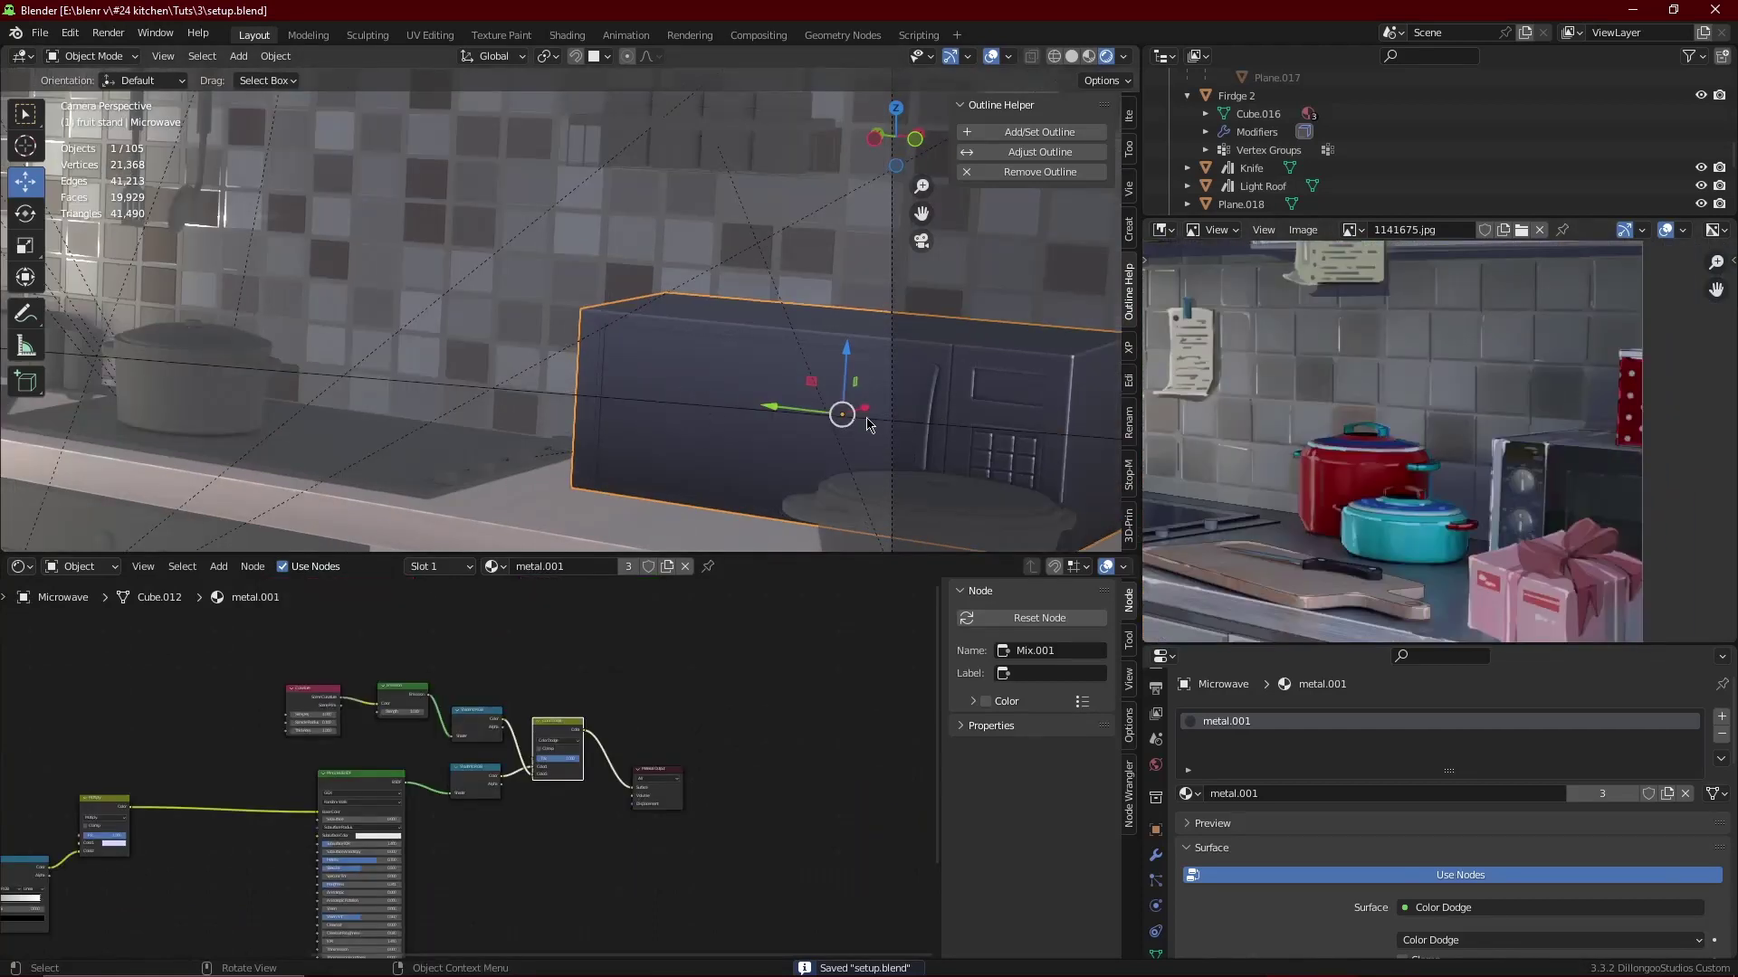
- Select the microwave door faces and create a new material named blk in a second slot
key("Tab")
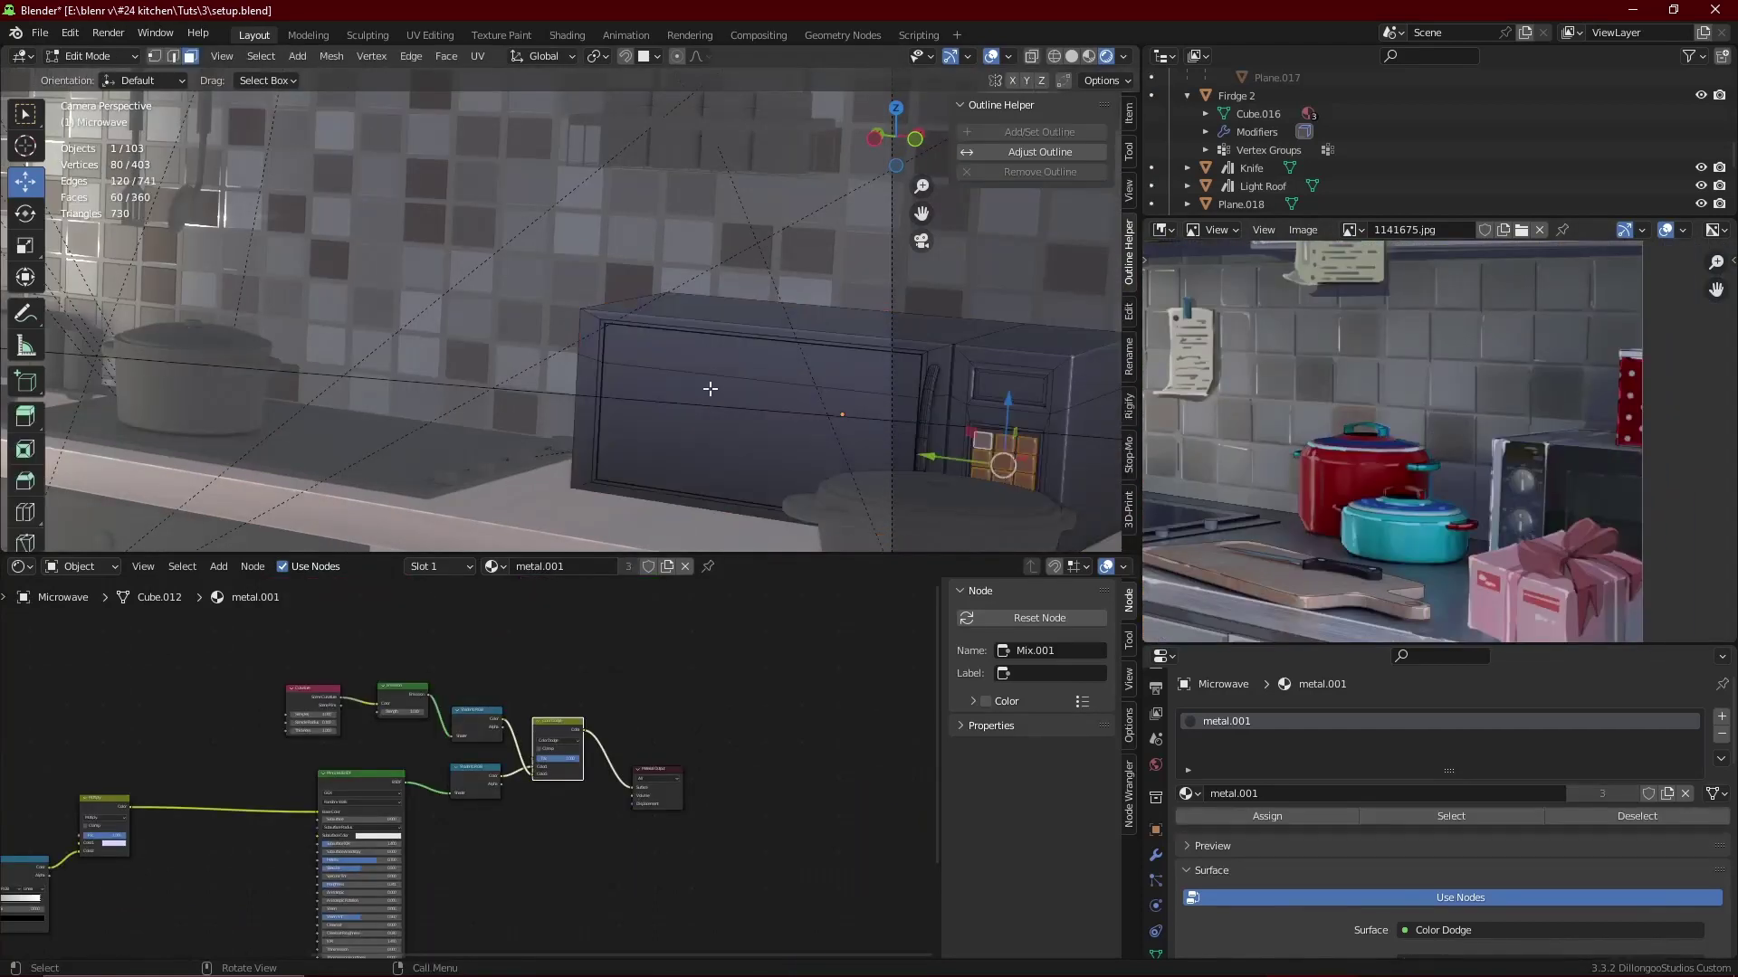
left_click(710, 389)
left_click(760, 358, "shift")
left_click(1721, 716)
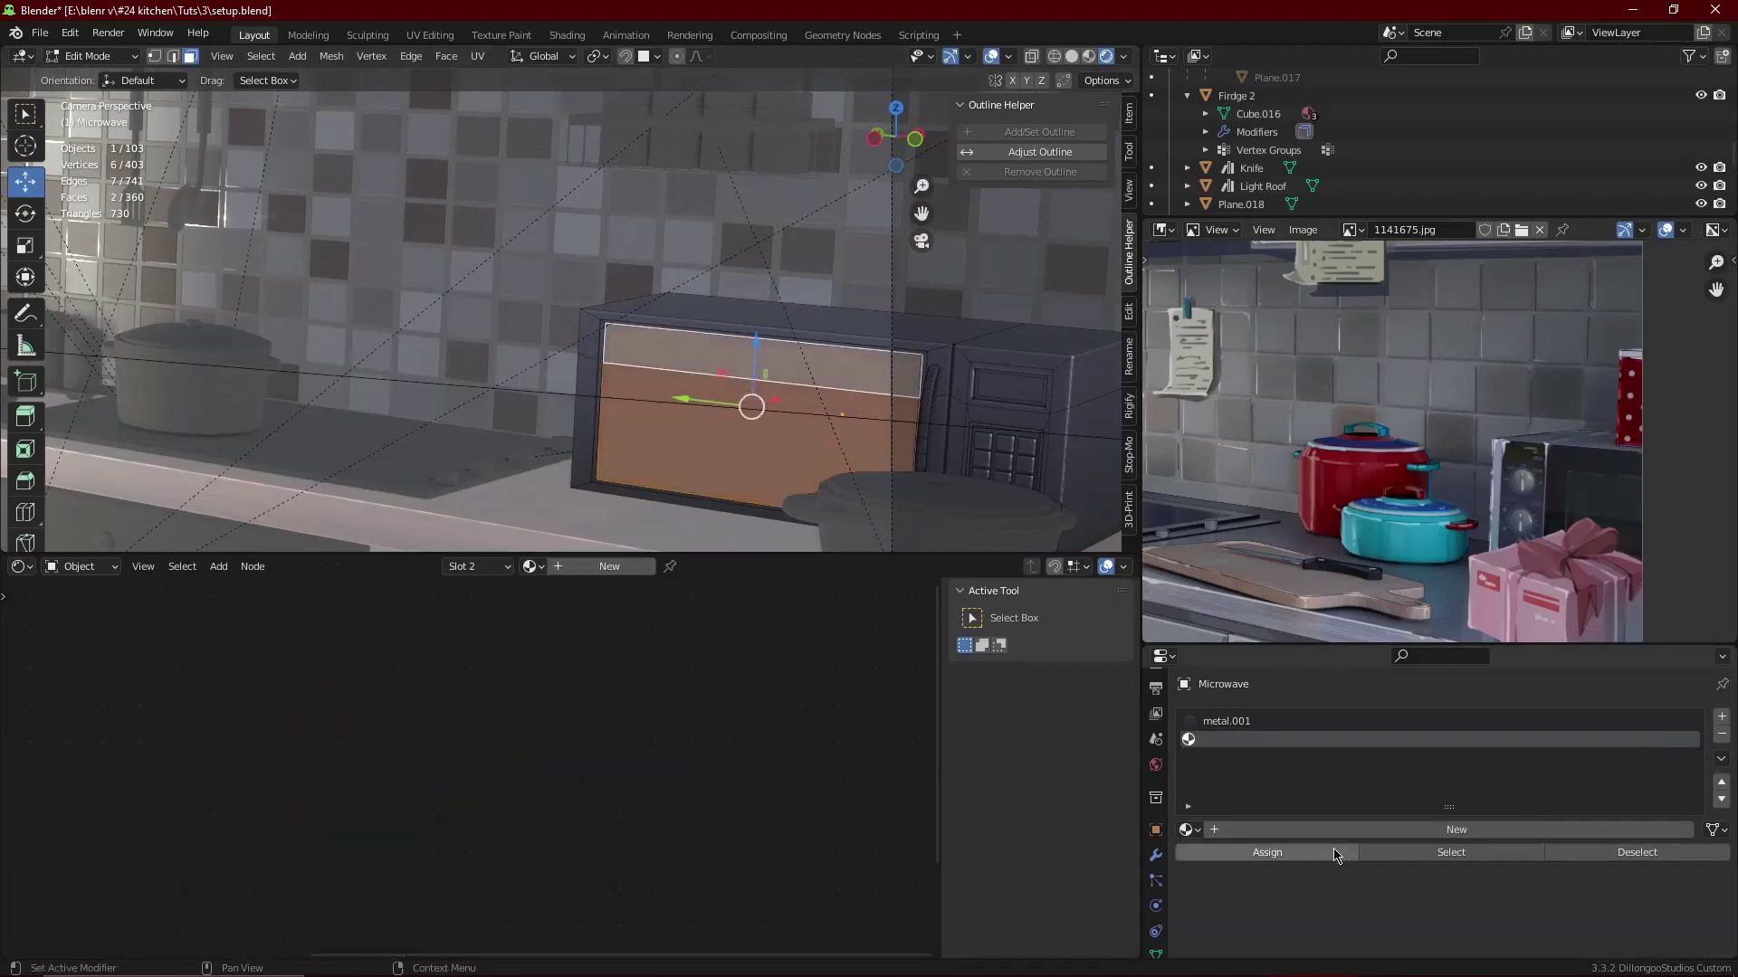
key("Tab")
left_click(587, 567)
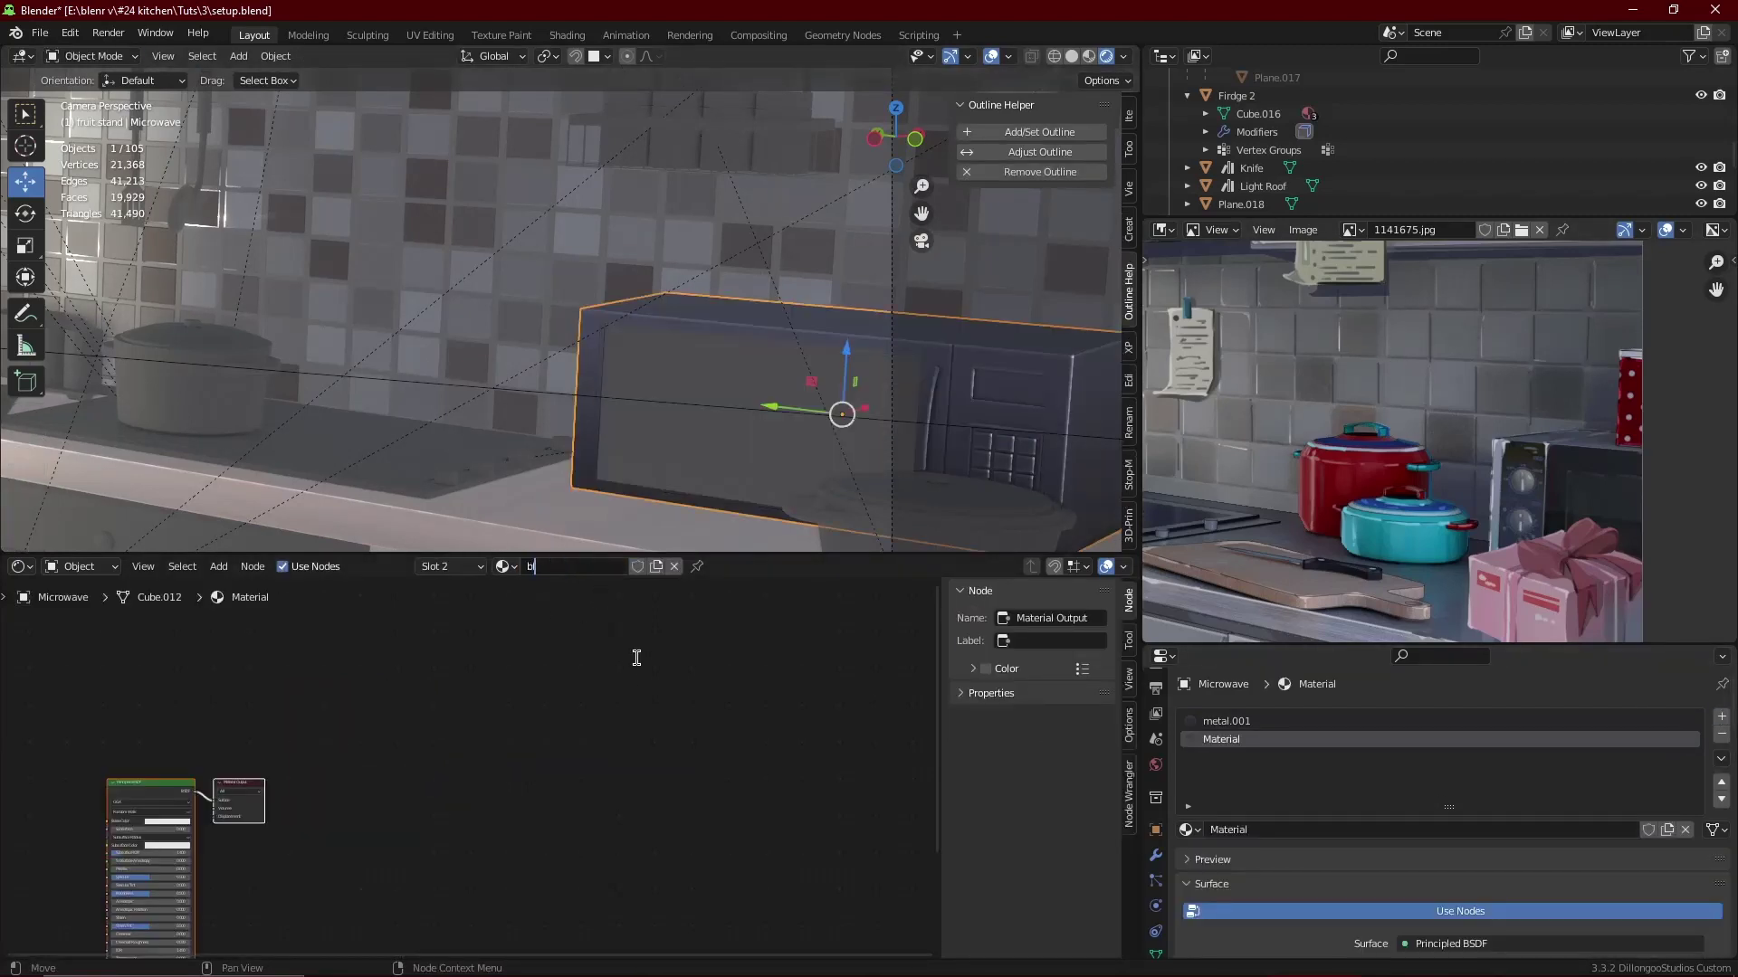
type("k")
key("Return")
- Make blk's base colour black, adjust its metallic, and save the file
scroll(573, 697, "up", 4)
left_click(558, 631)
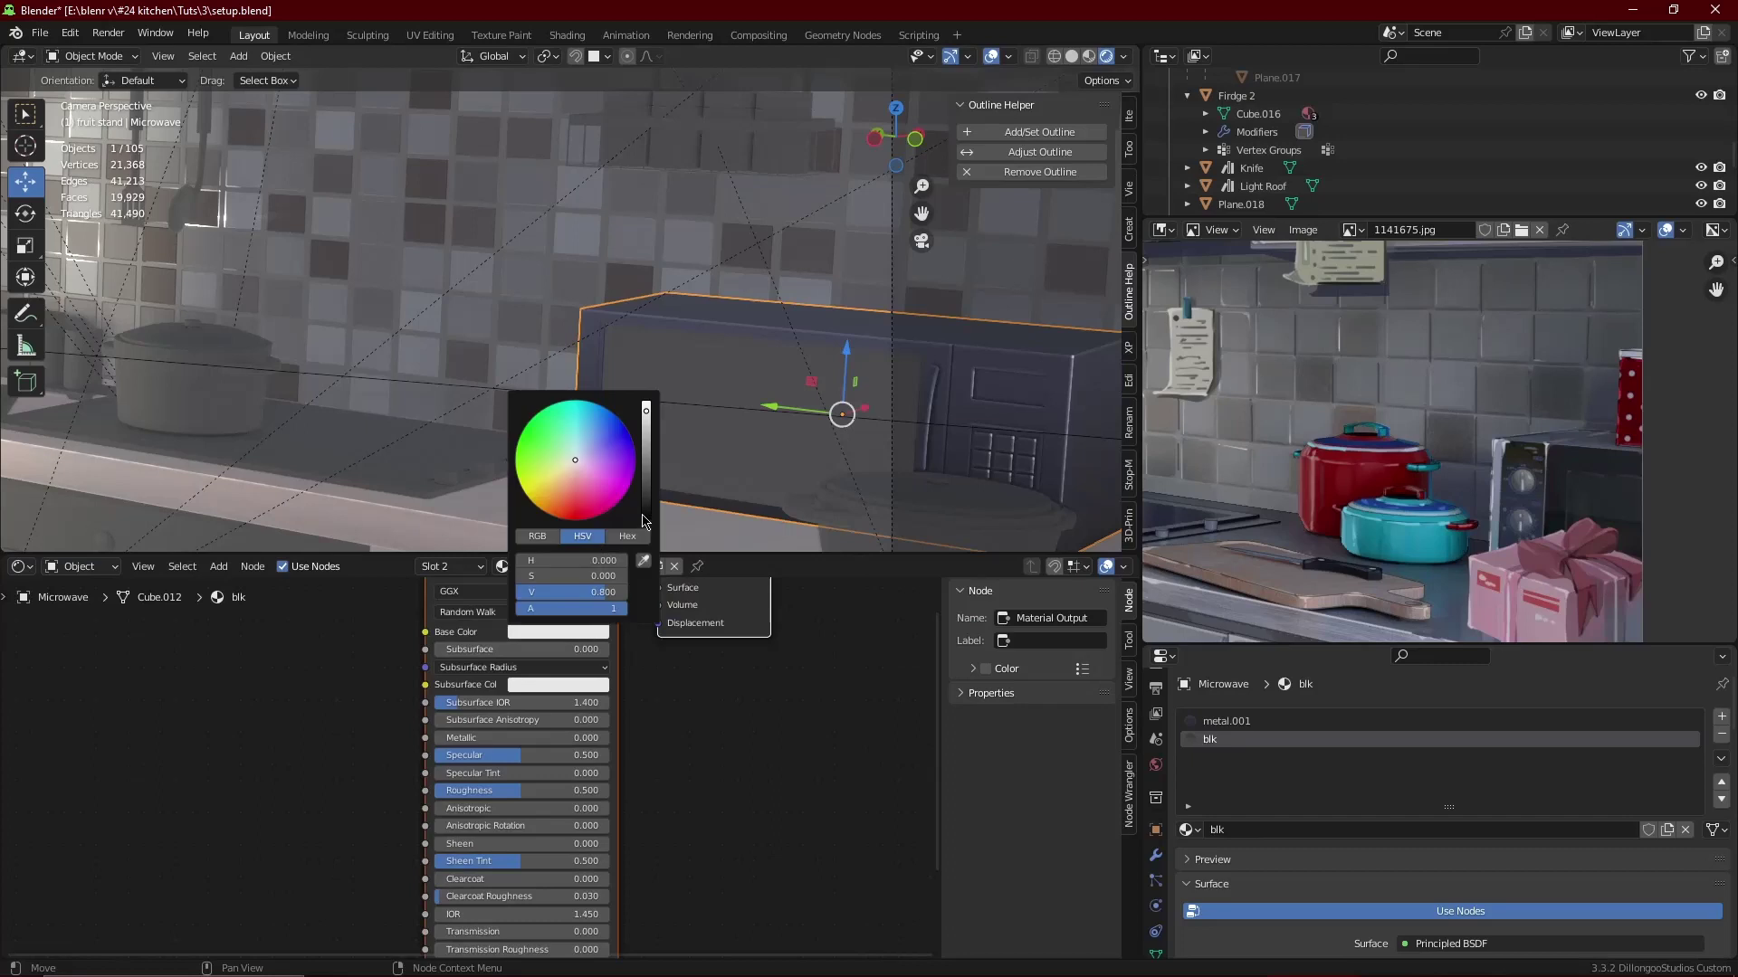
left_click(644, 517)
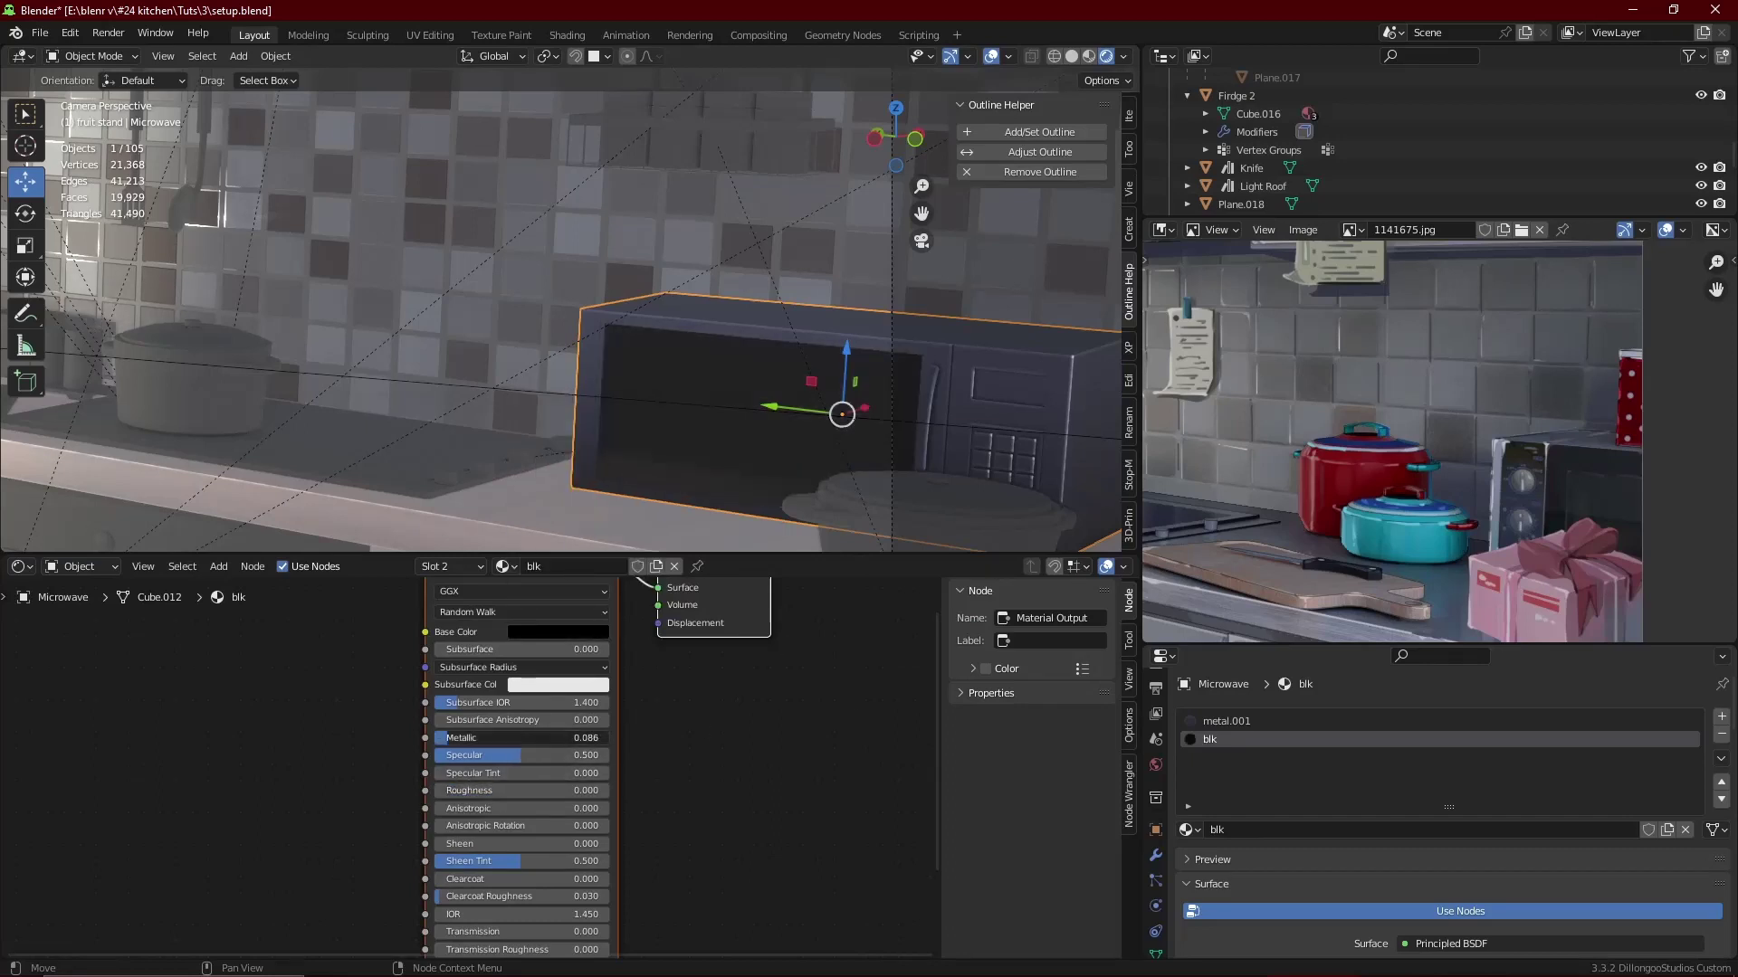
left_click_drag(480, 737, 607, 738)
scroll(722, 516, "down", 3)
left_click(722, 507)
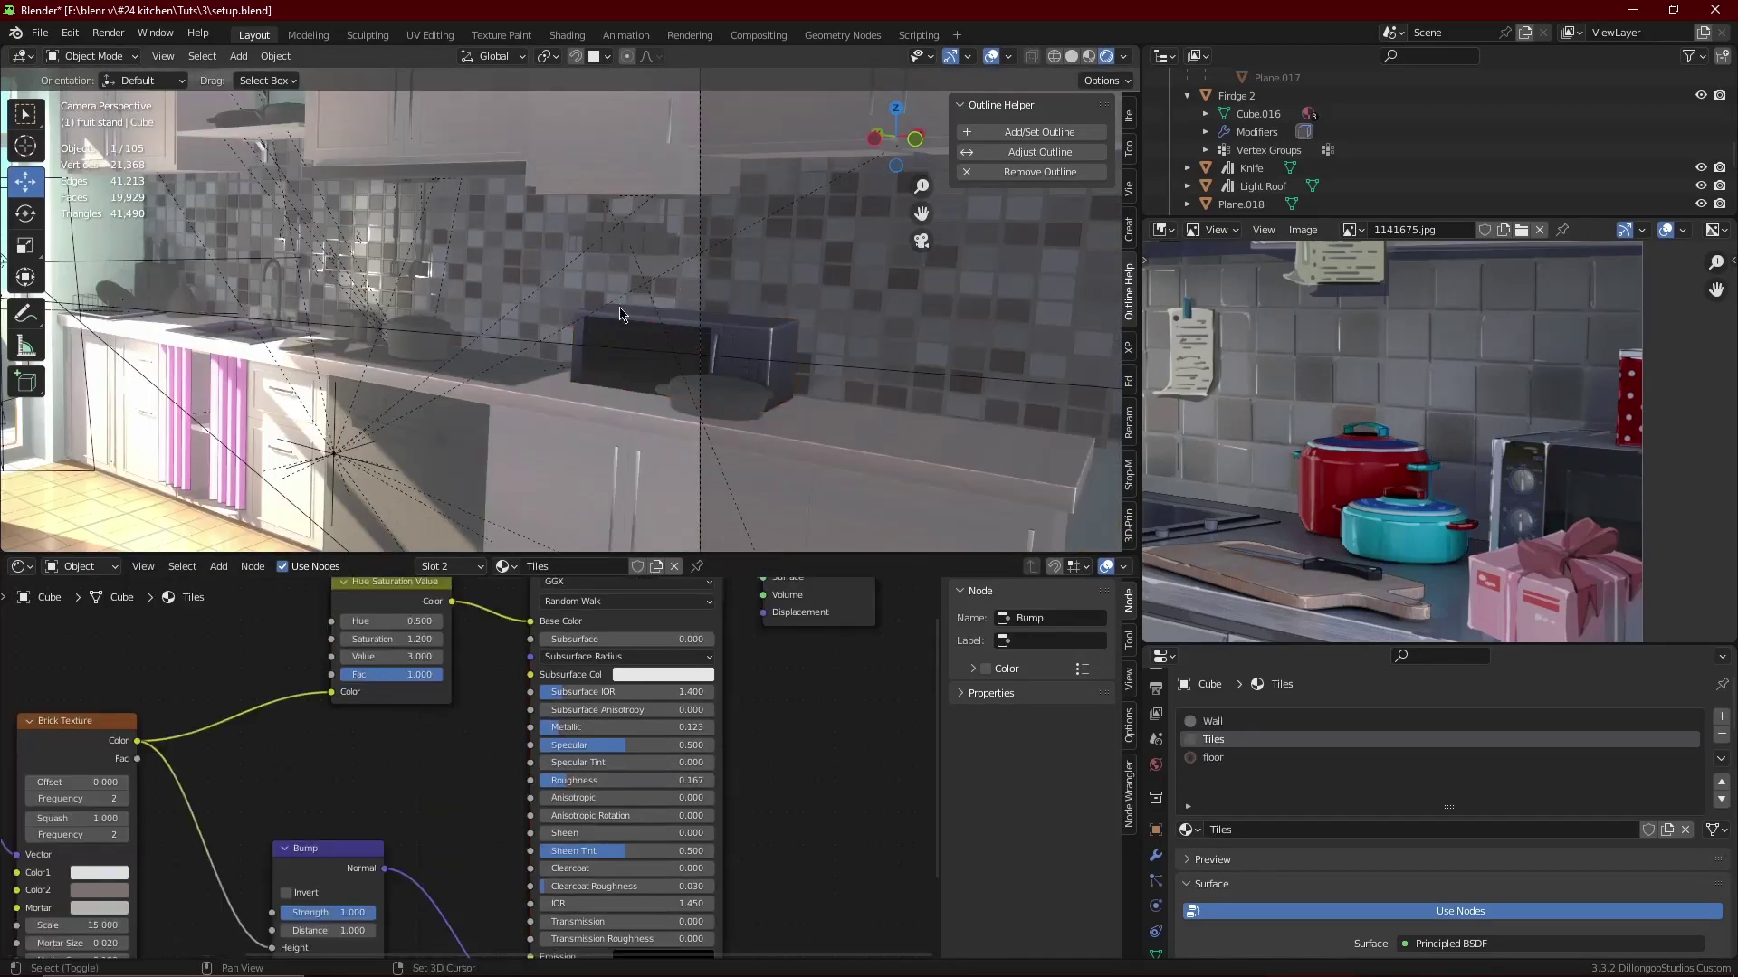
scroll(720, 433, "up", 3)
key("ctrl+s")
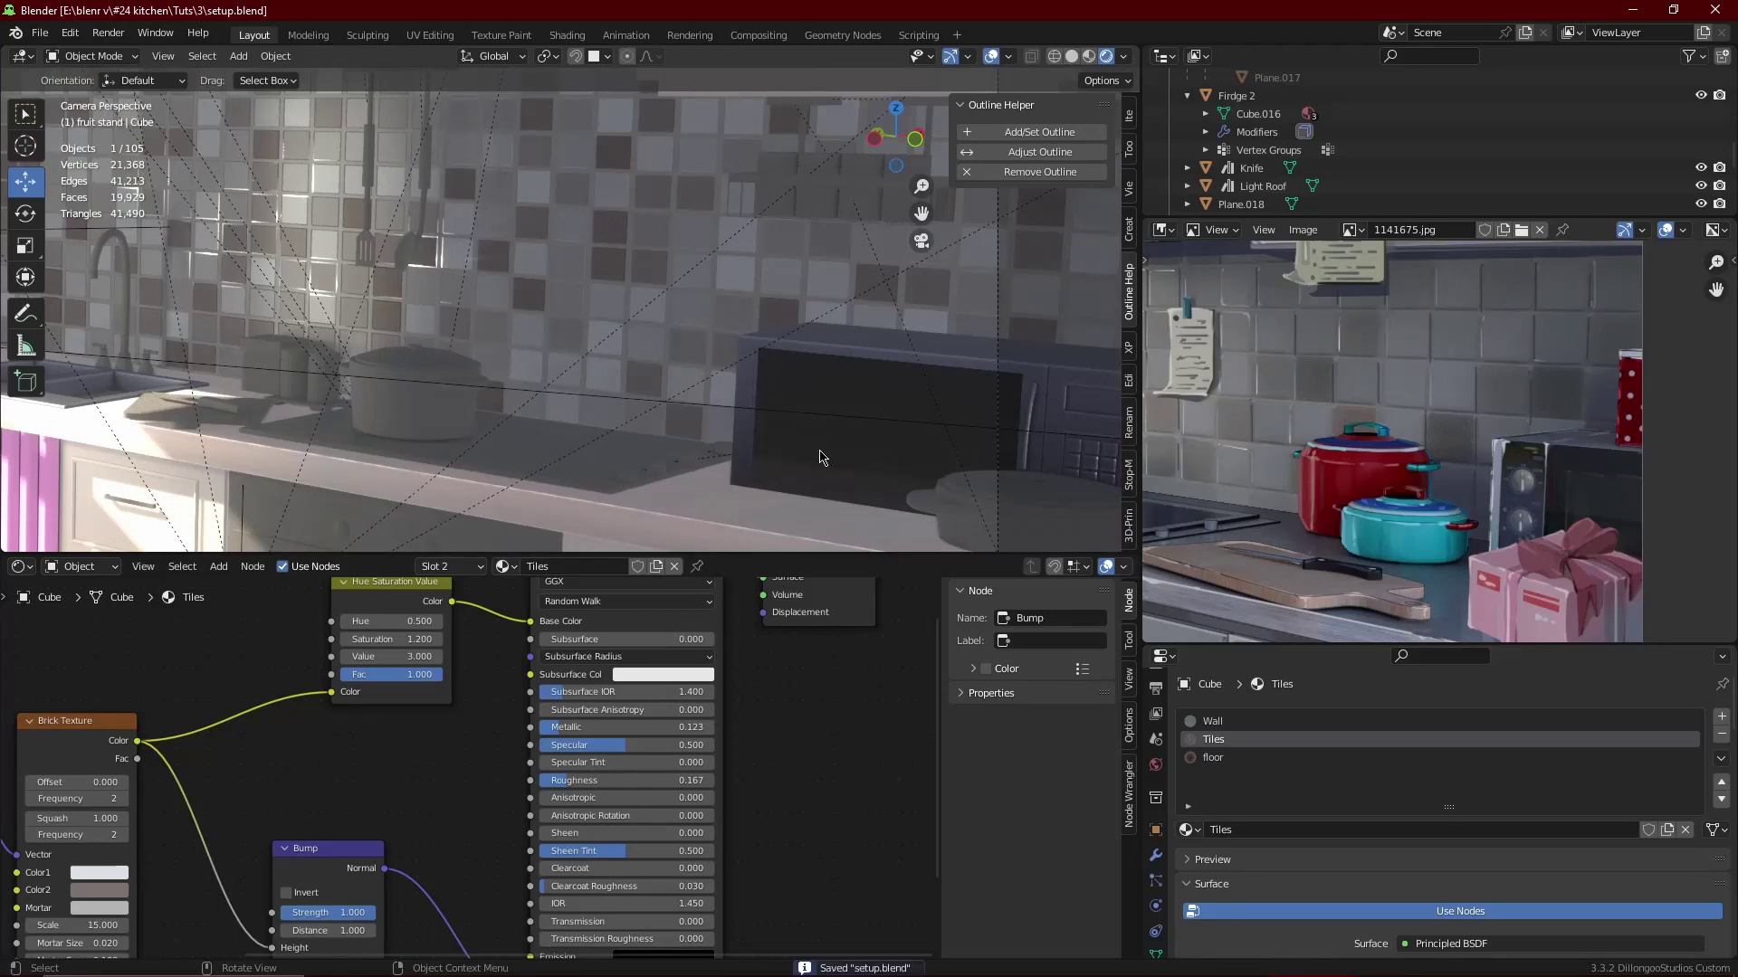
left_click(832, 454)
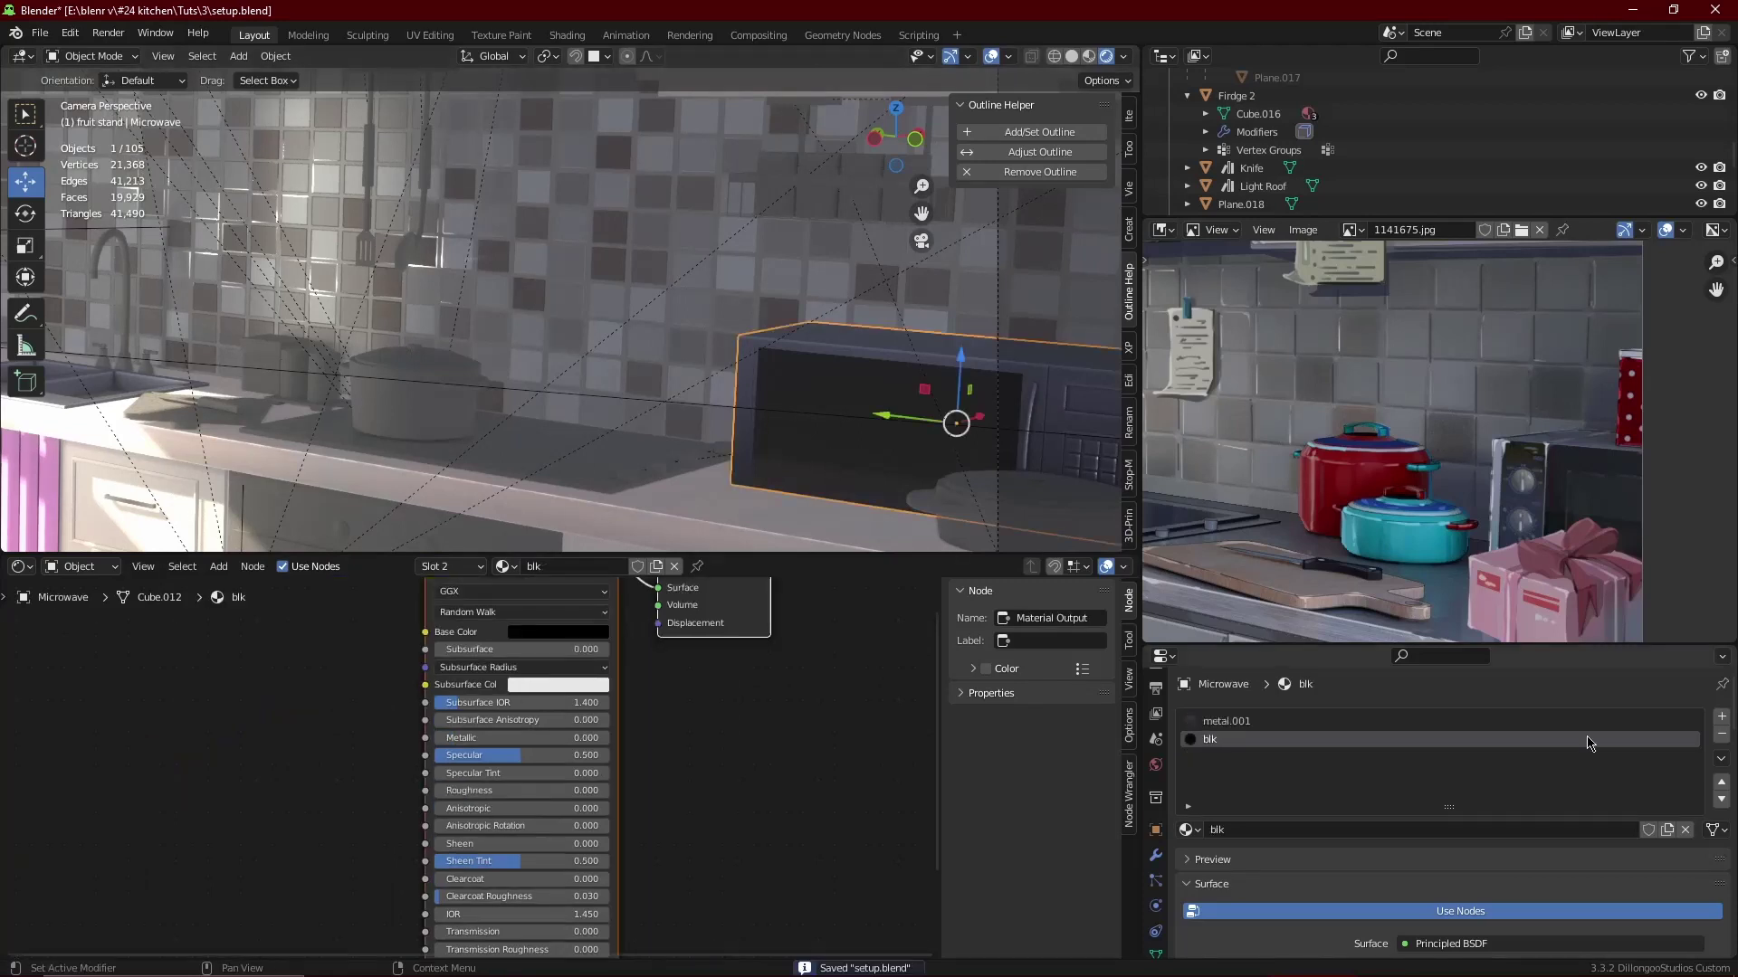
- Make the microwave's metal.001 slot a single-user copy, metal.002
left_click(1251, 723)
left_click(628, 565)
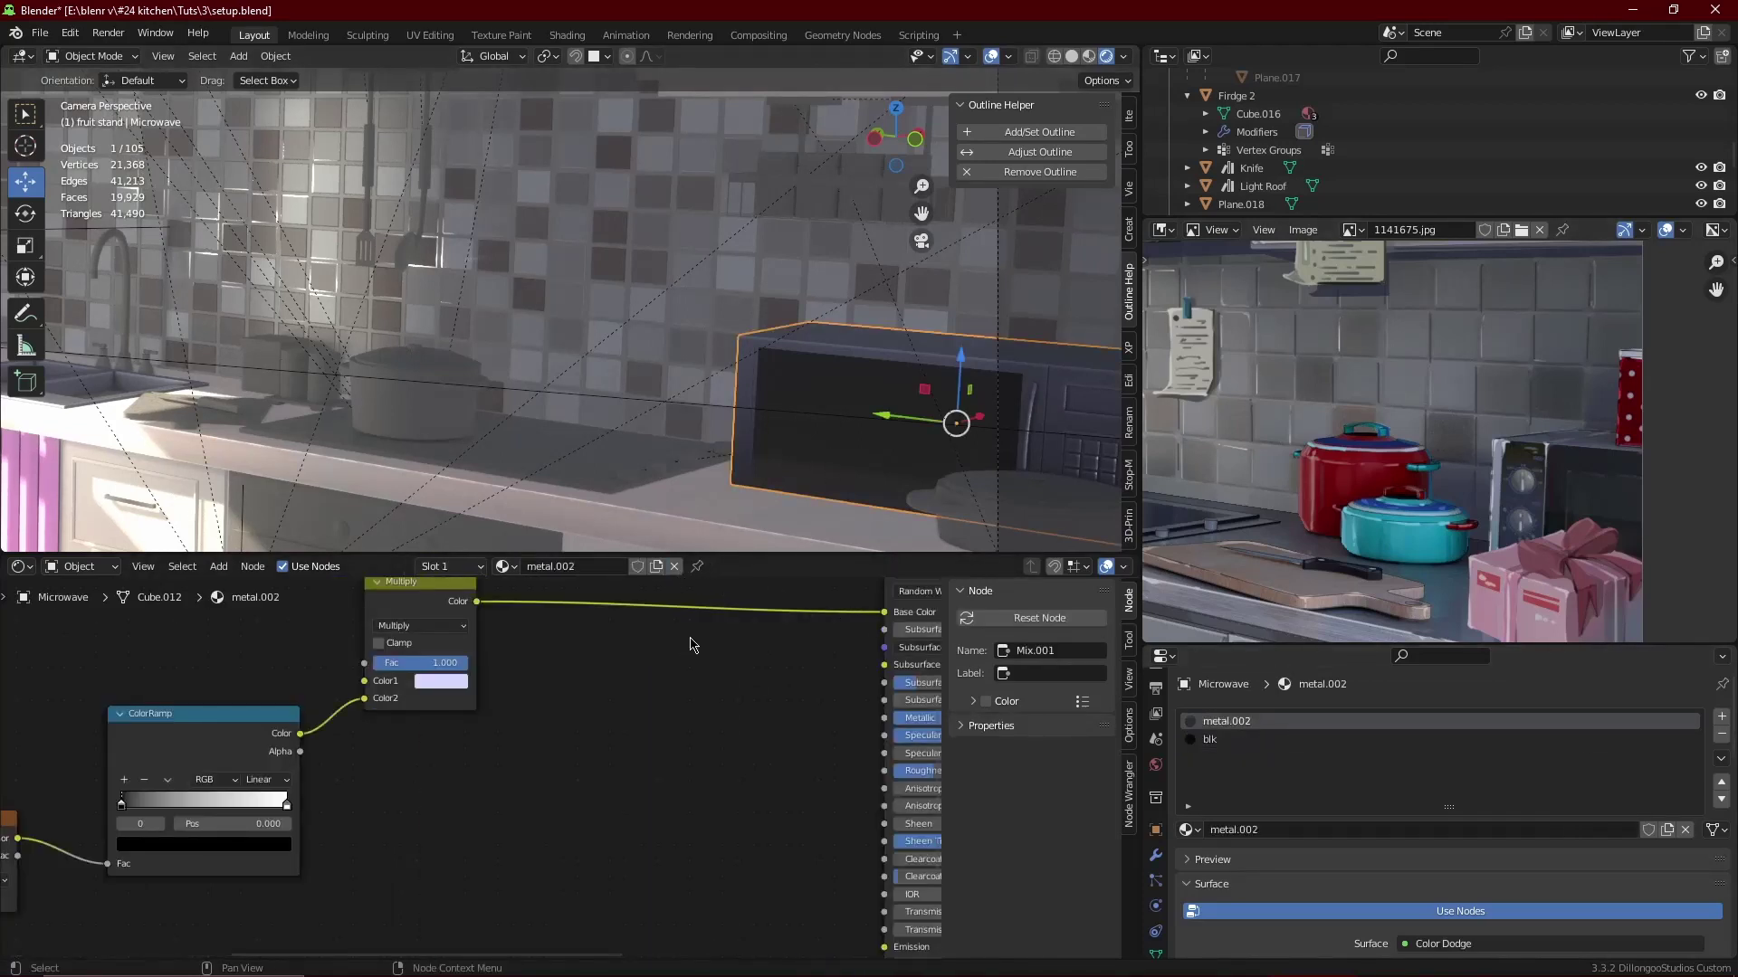
scroll(494, 714, "down", 2)
scroll(493, 714, "up", 1)
scroll(392, 659, "up", 1)
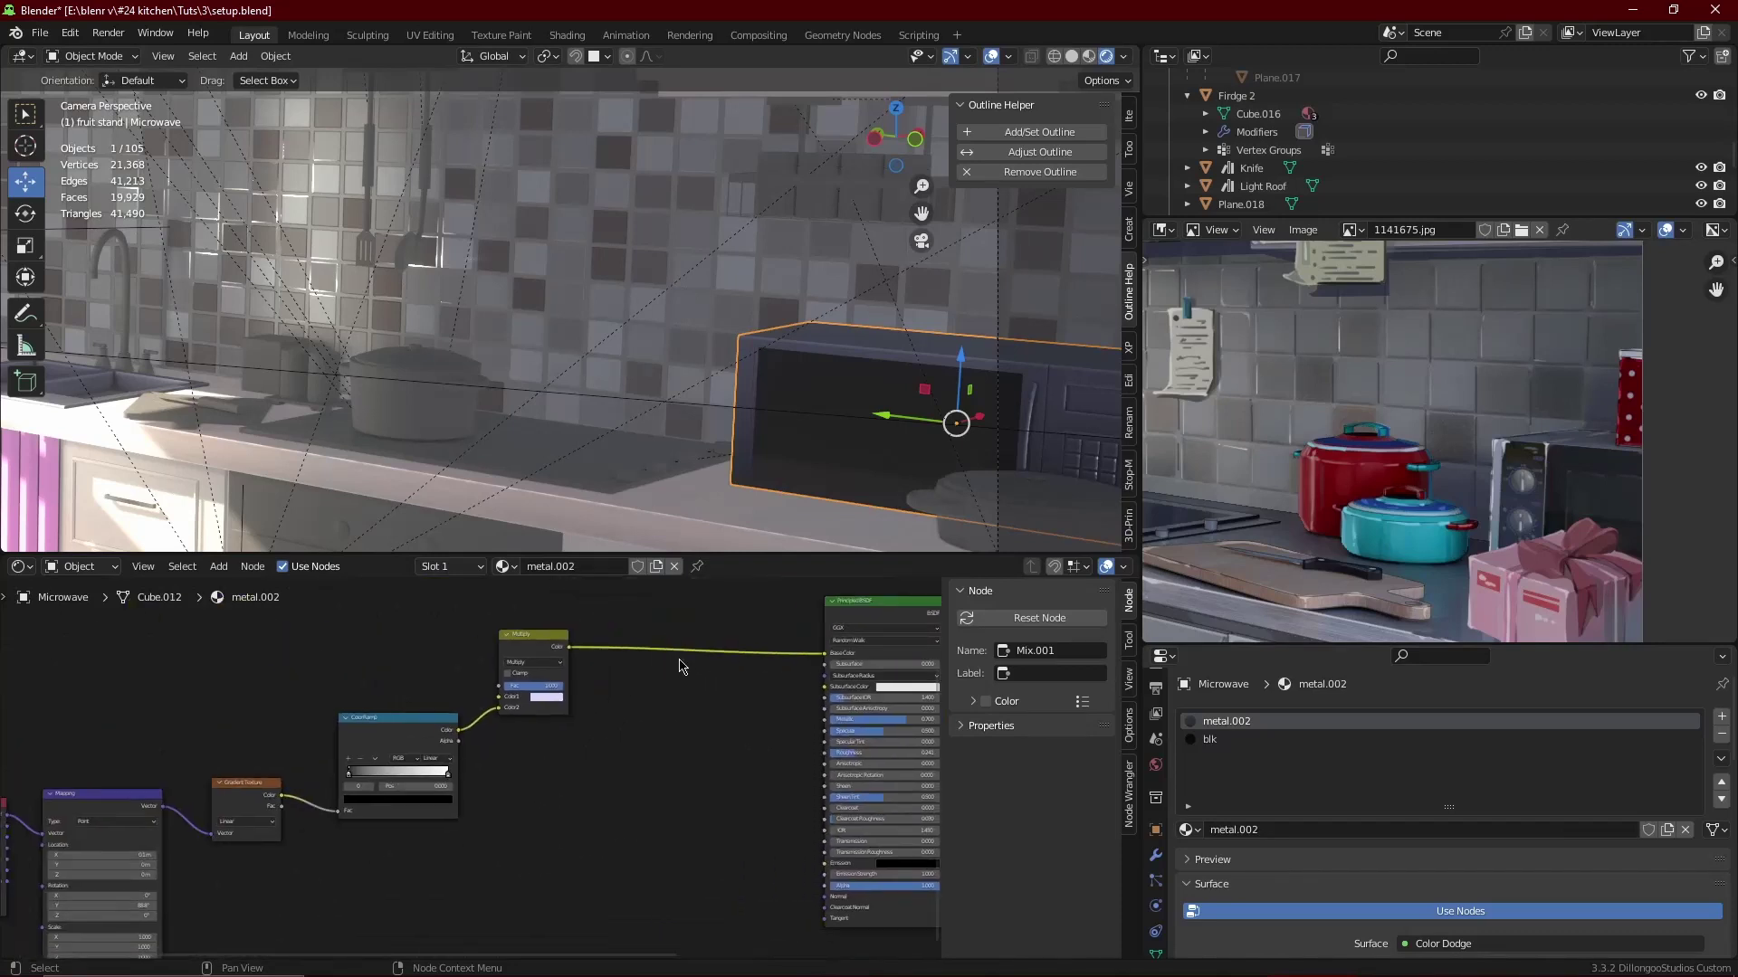
scroll(543, 651, "up", 1)
scroll(616, 642, "up", 1)
left_click(621, 637)
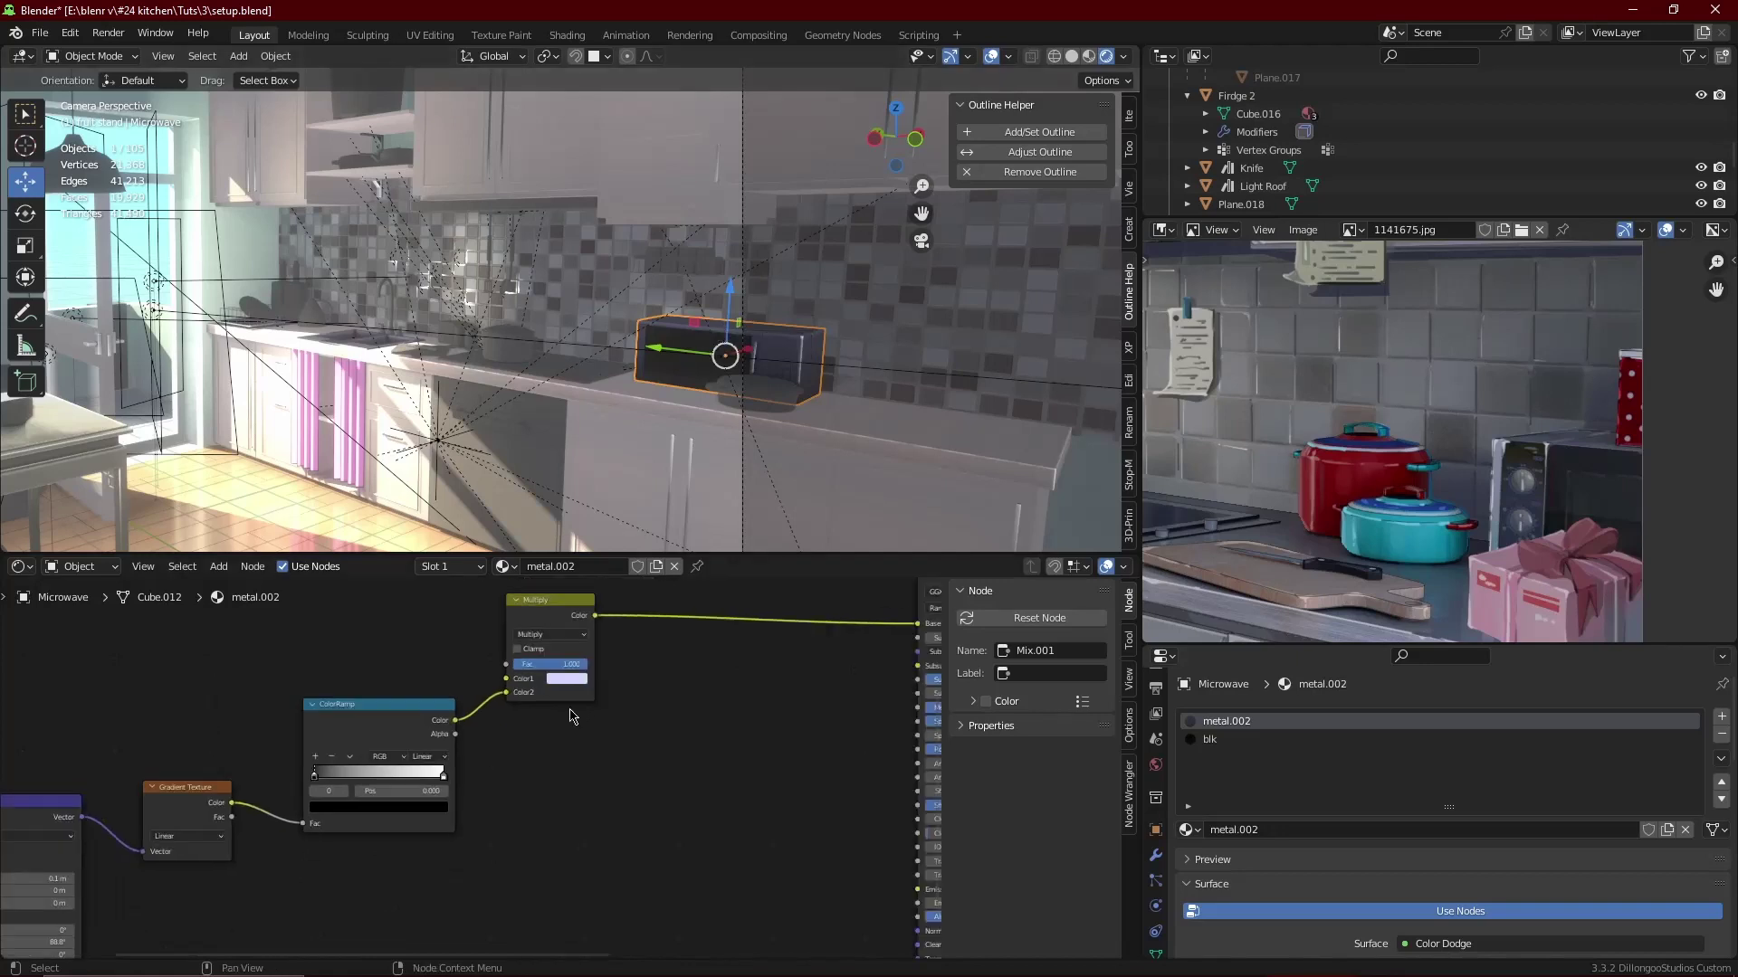
- Browse the metal.002 node tree and save the file
scroll(579, 407, "up", 2)
scroll(637, 393, "up", 2)
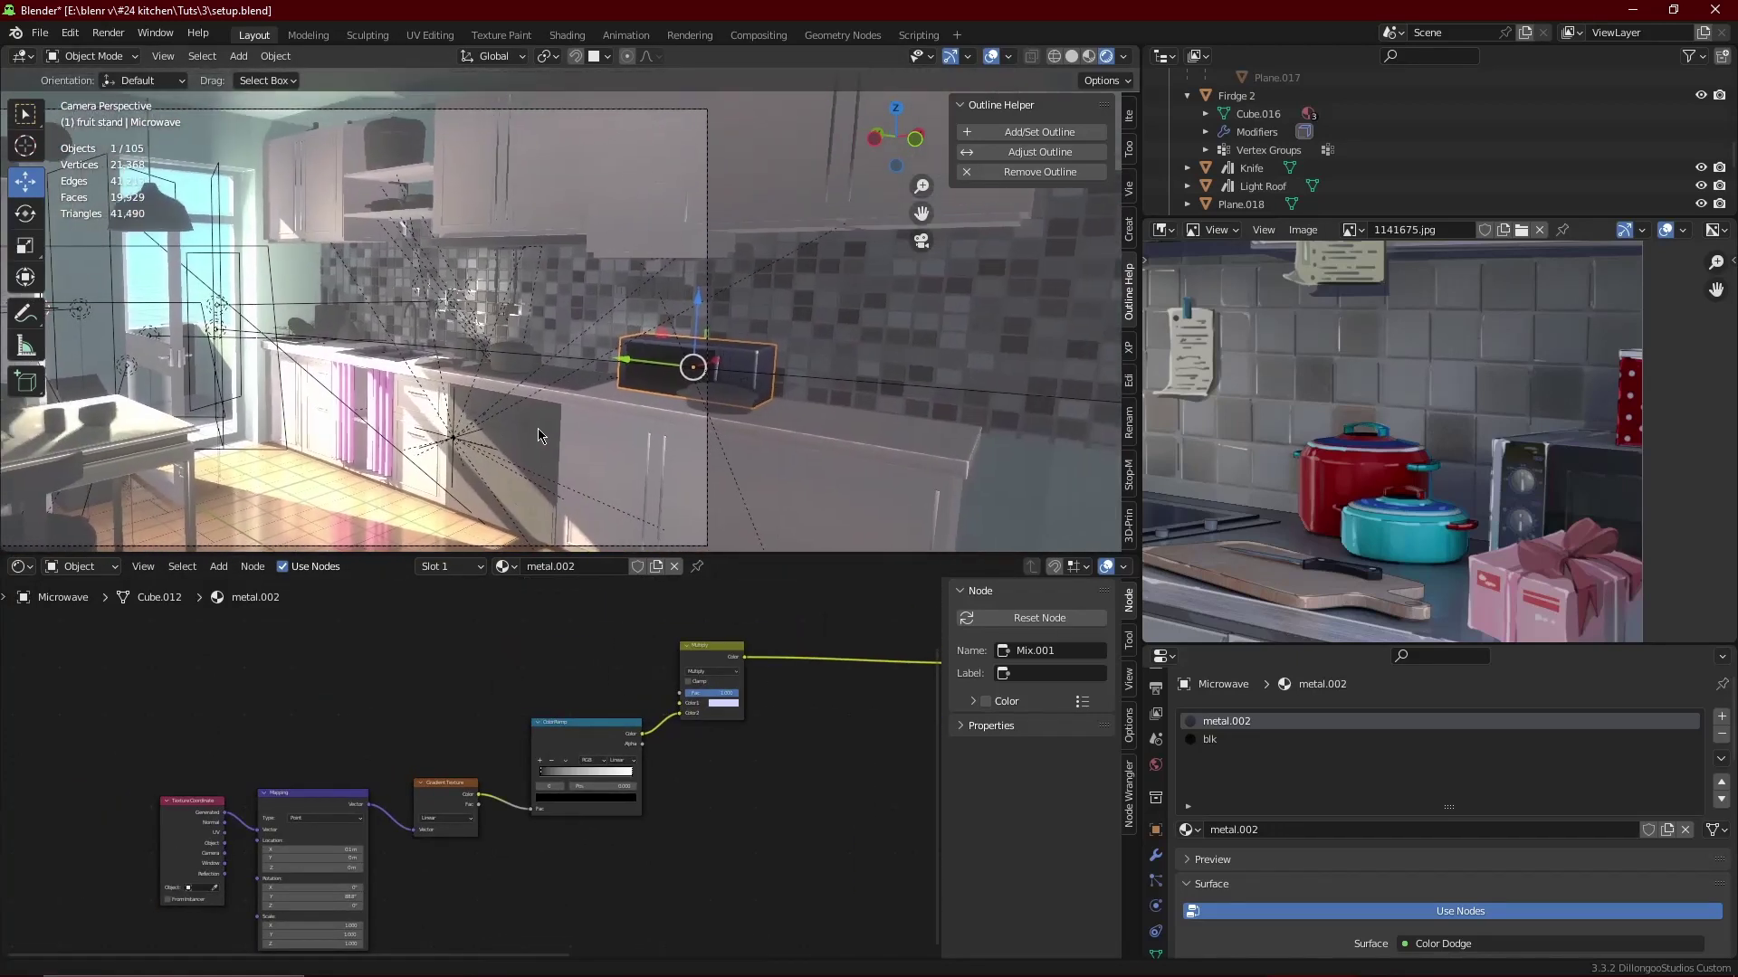
scroll(642, 407, "up", 3)
scroll(555, 335, "up", 3)
key("ctrl+s")
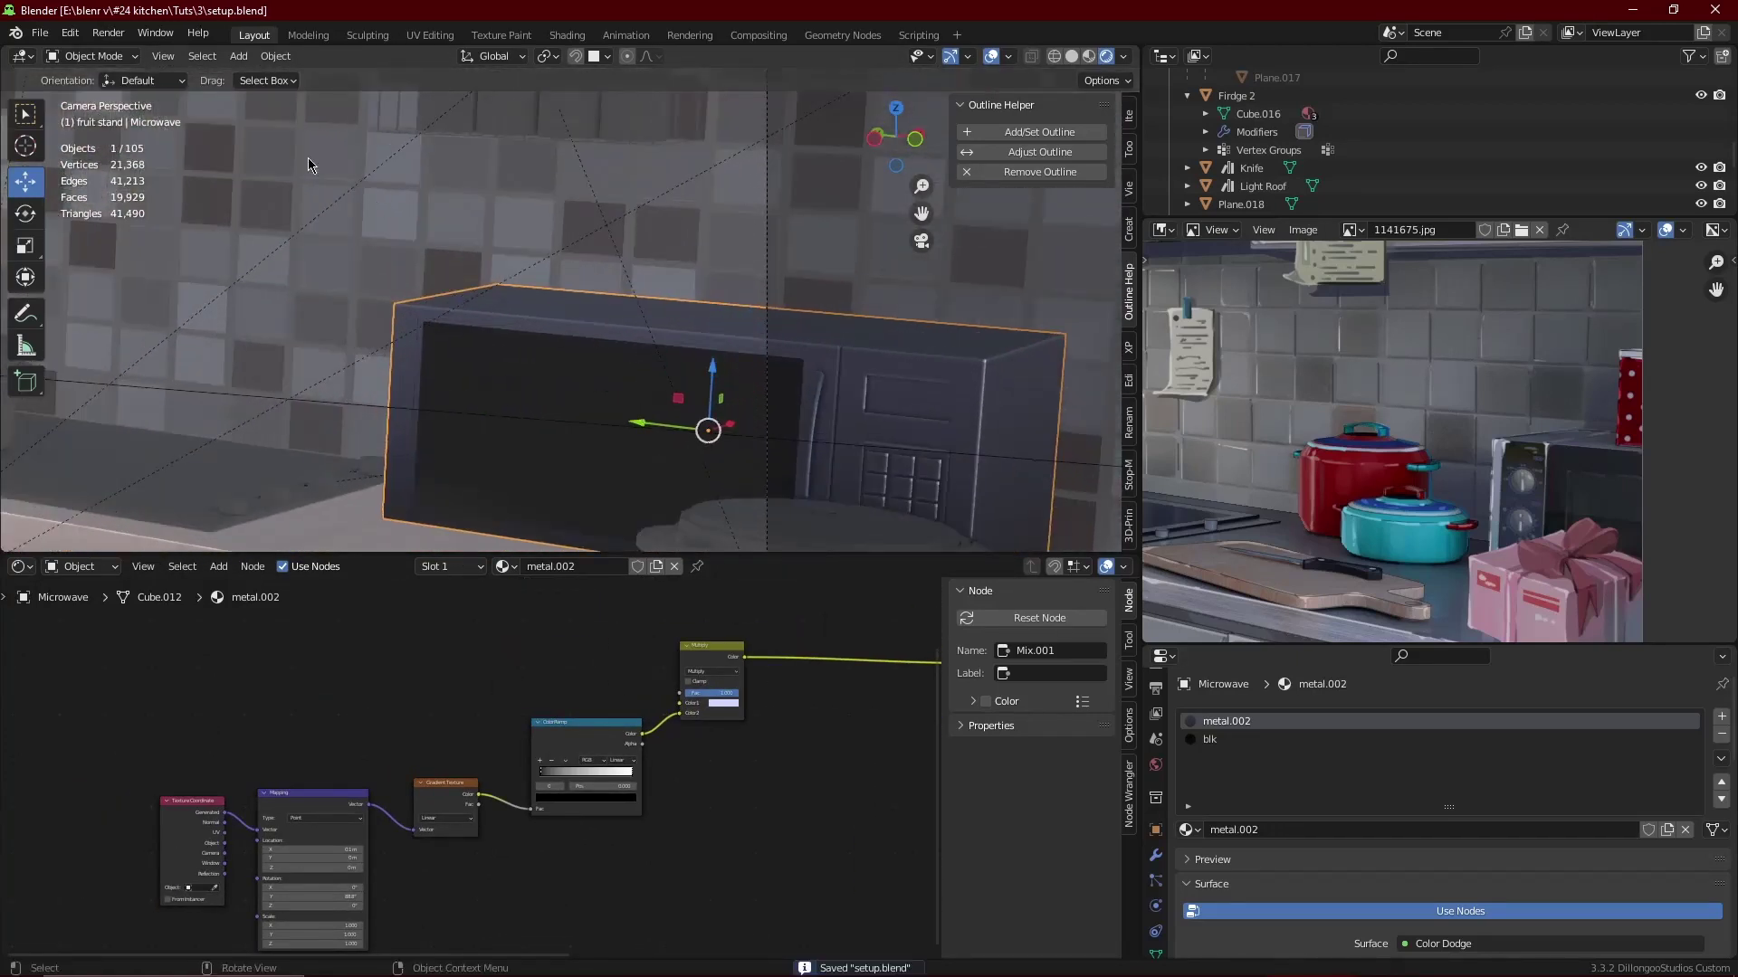
scroll(1376, 453, "up", 3)
scroll(1376, 452, "up", 3)
scroll(1376, 453, "down", 2)
scroll(634, 507, "up", 1)
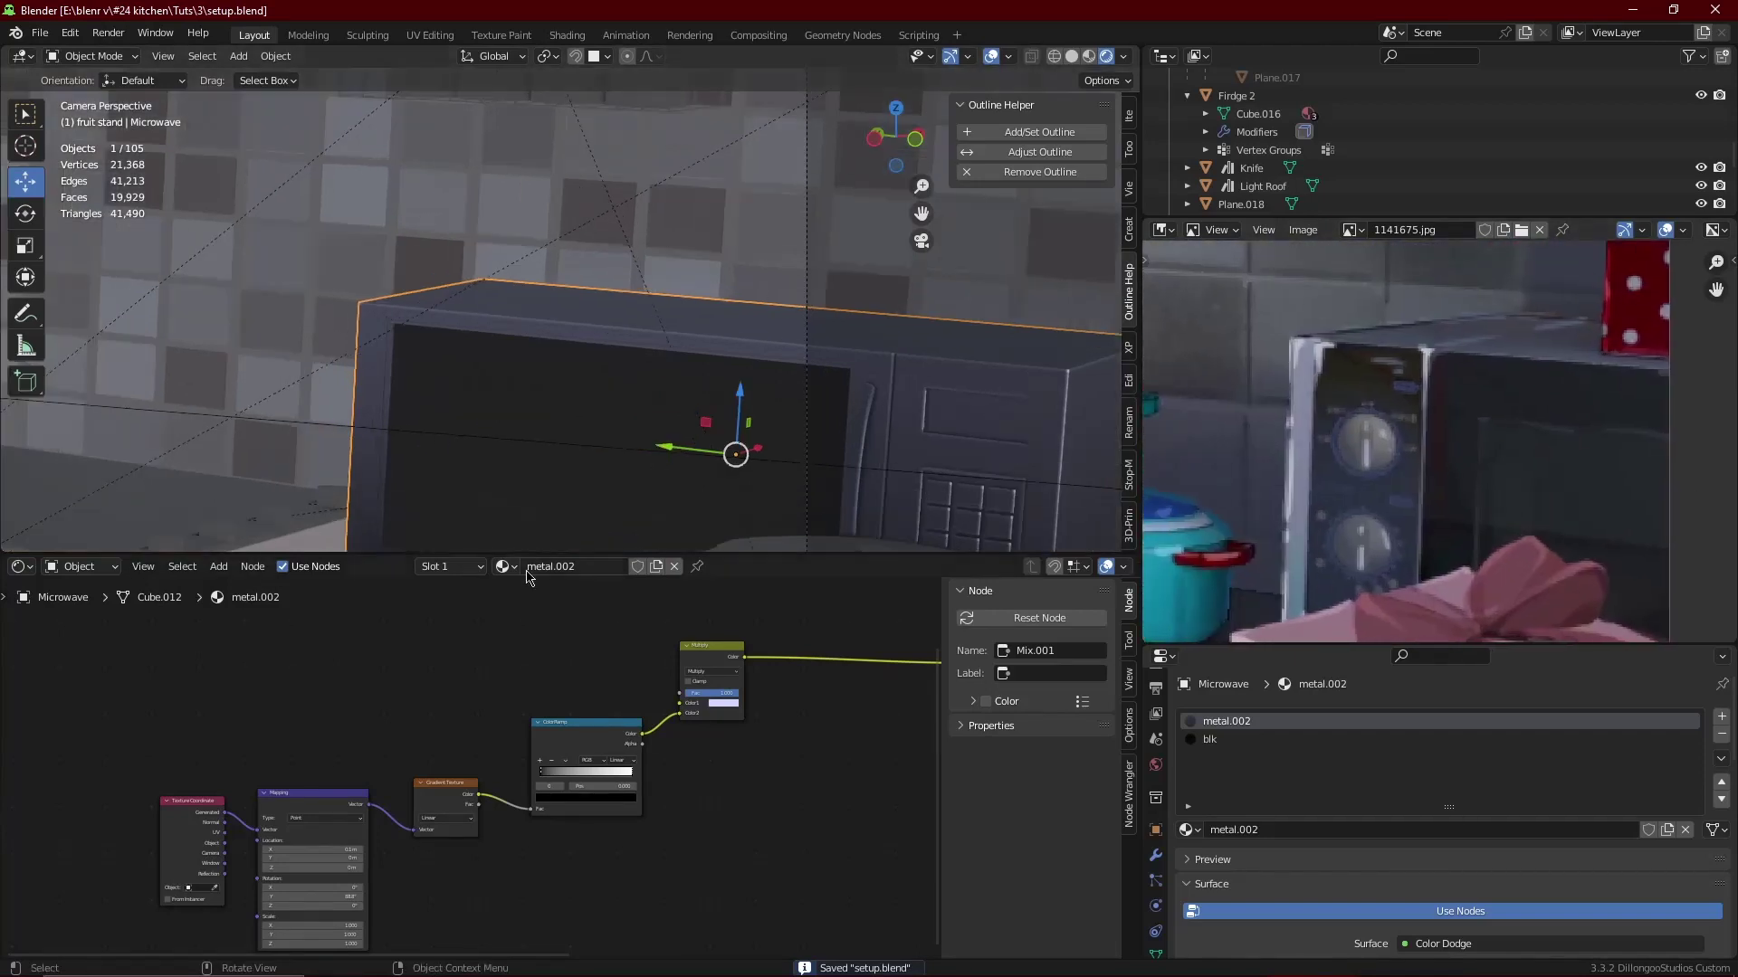
scroll(530, 711, "up", 1)
scroll(532, 670, "up", 1)
scroll(534, 625, "up", 2)
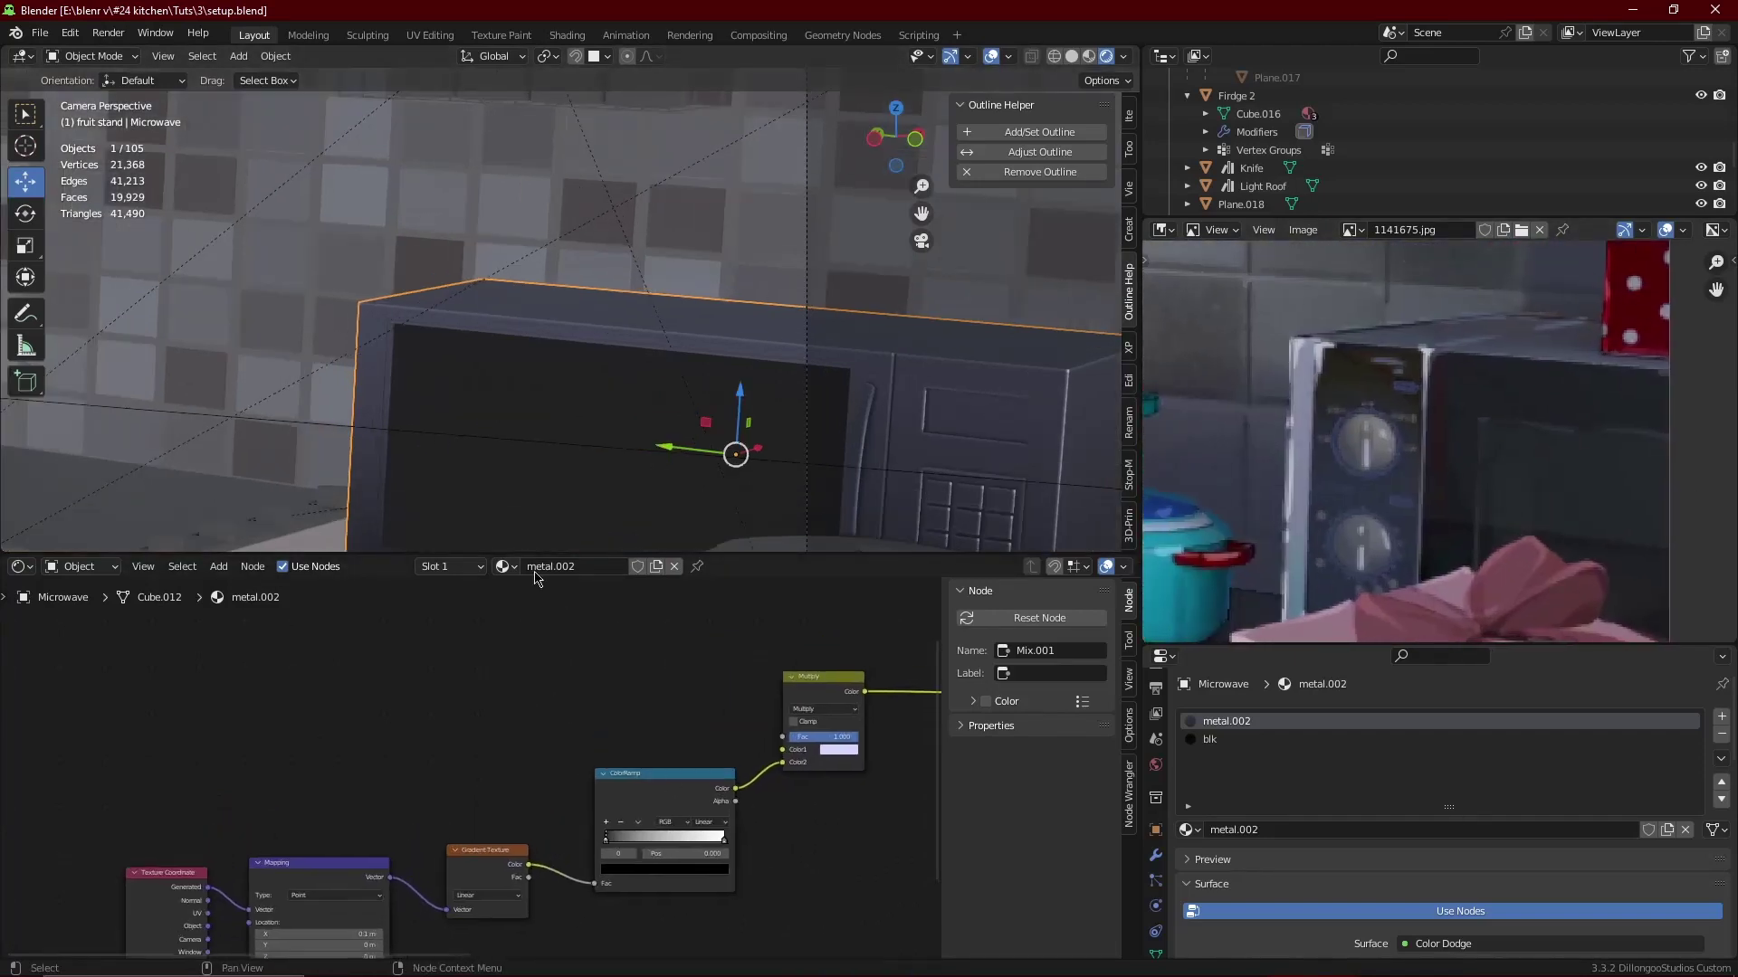
- Tweak the Principled BSDF roughness in metal.002 and save
middle_click_drag(876, 833, 679, 774)
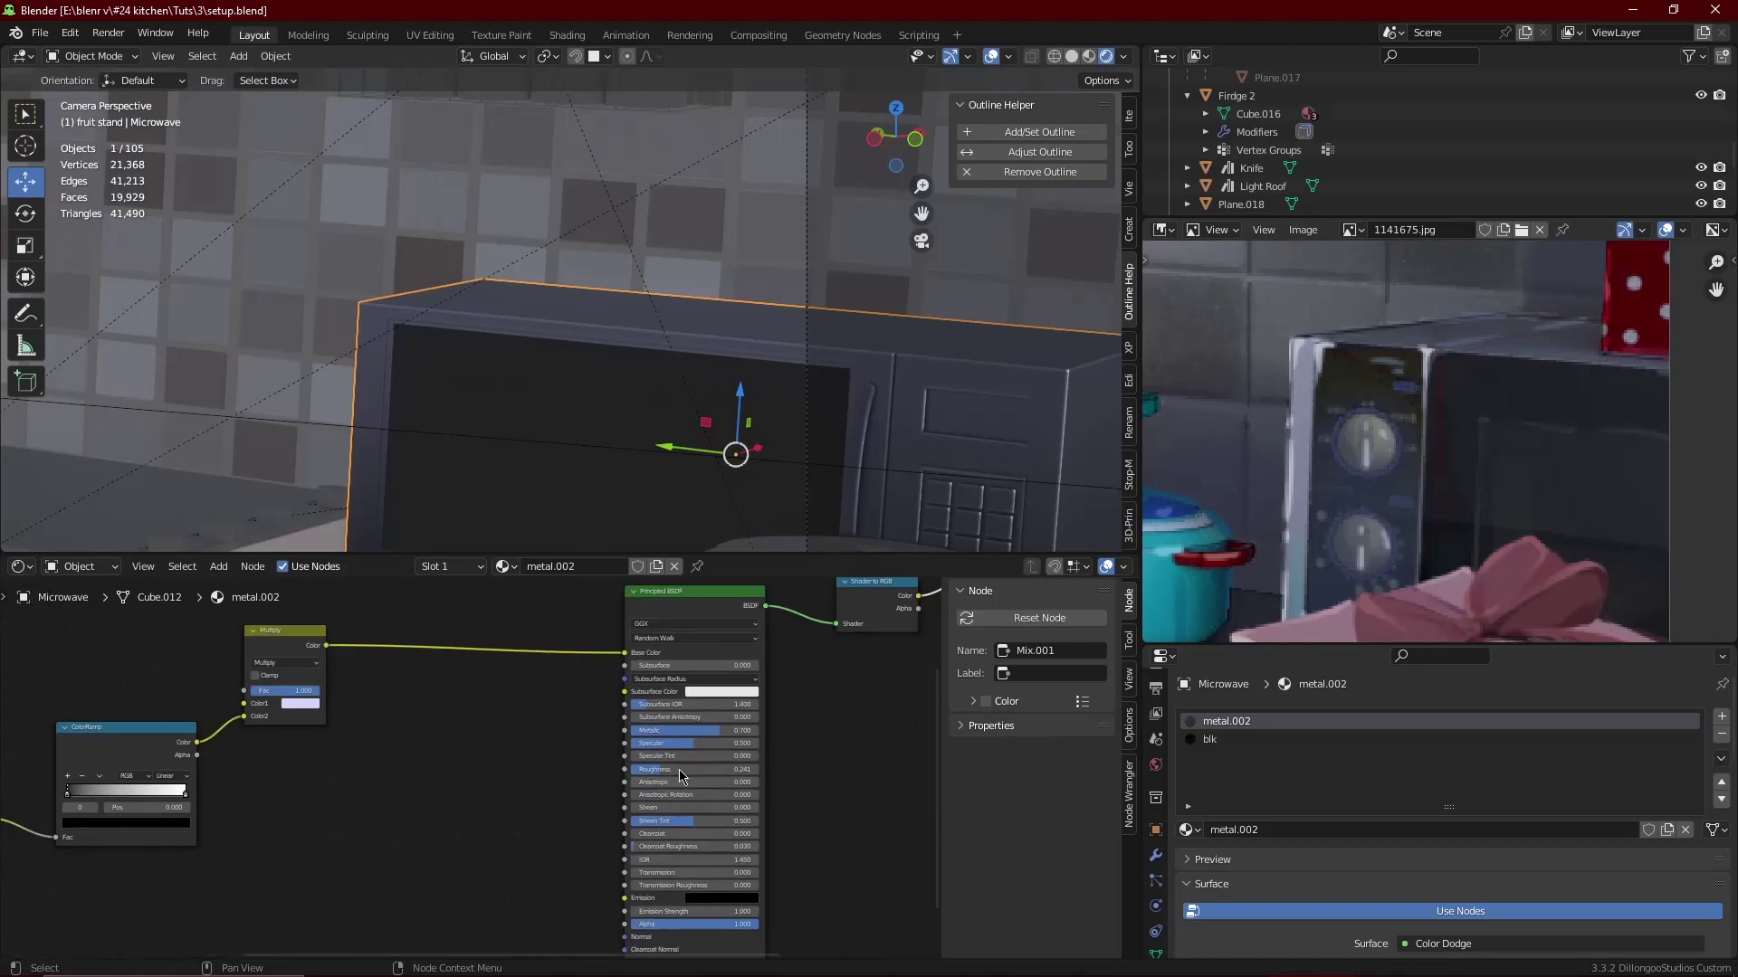
left_click_drag(705, 770, 770, 765)
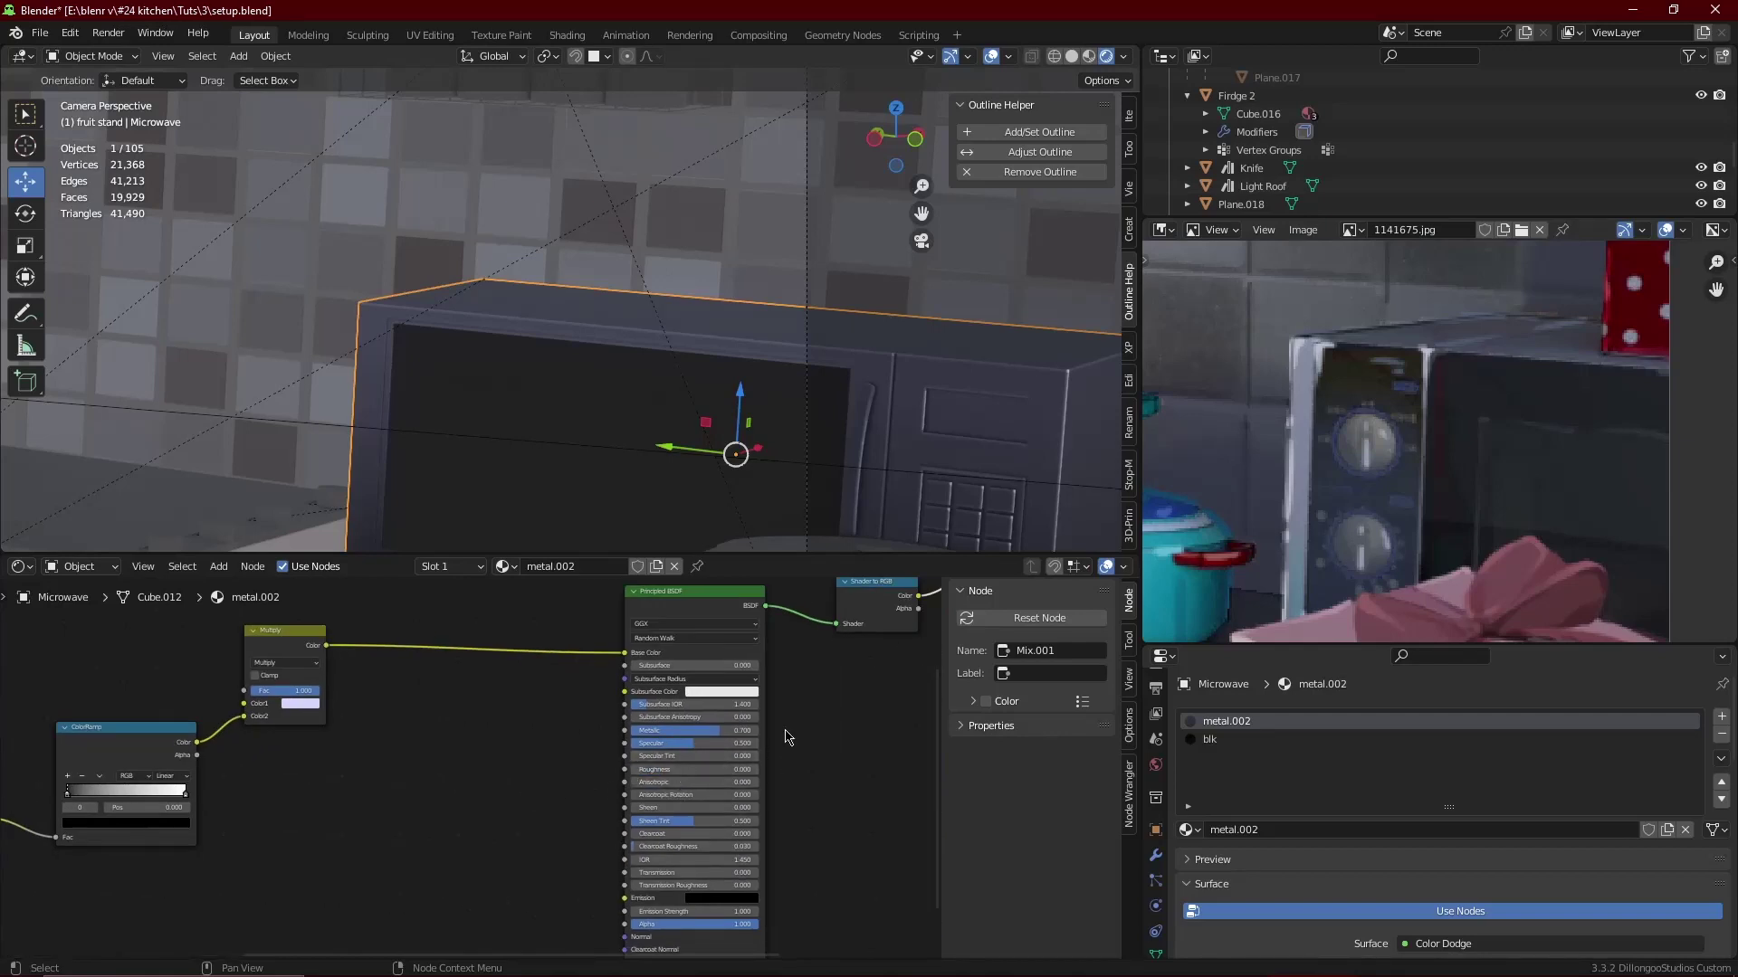
middle_click_drag(787, 735, 607, 735)
scroll(606, 735, "down", 2)
scroll(608, 541, "down", 1)
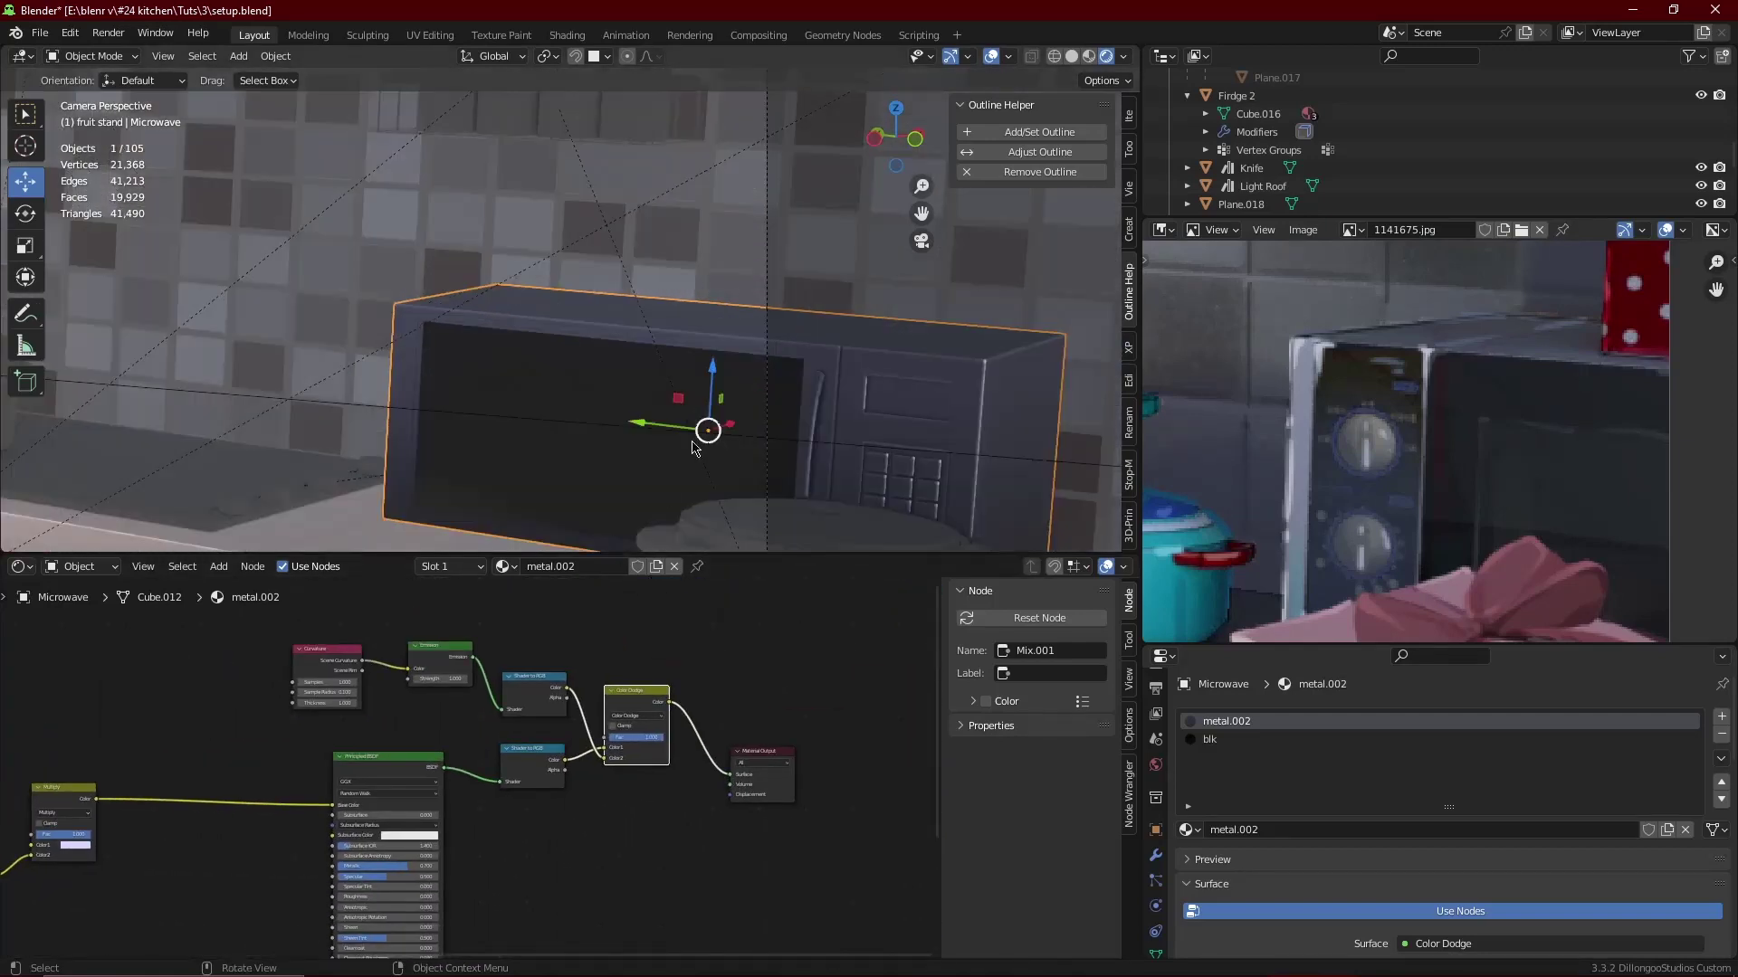
key("ctrl+s")
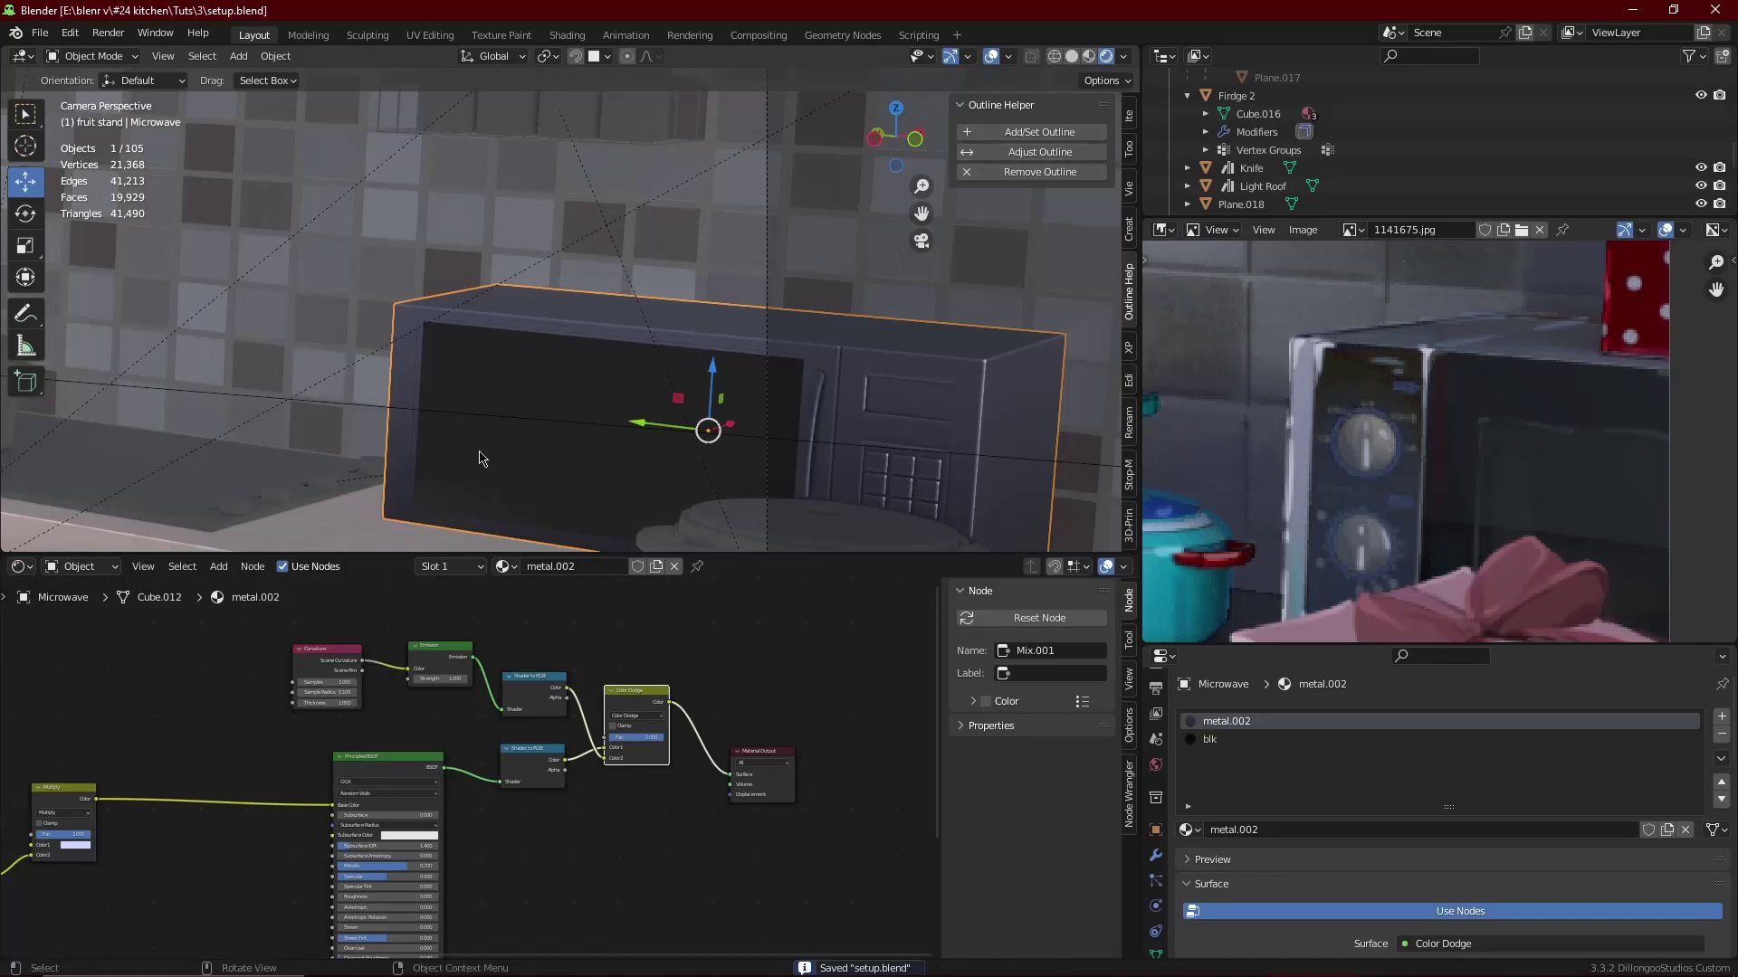
- Reverse the ColorRamp gradient in metal.002
scroll(582, 446, "up", 3)
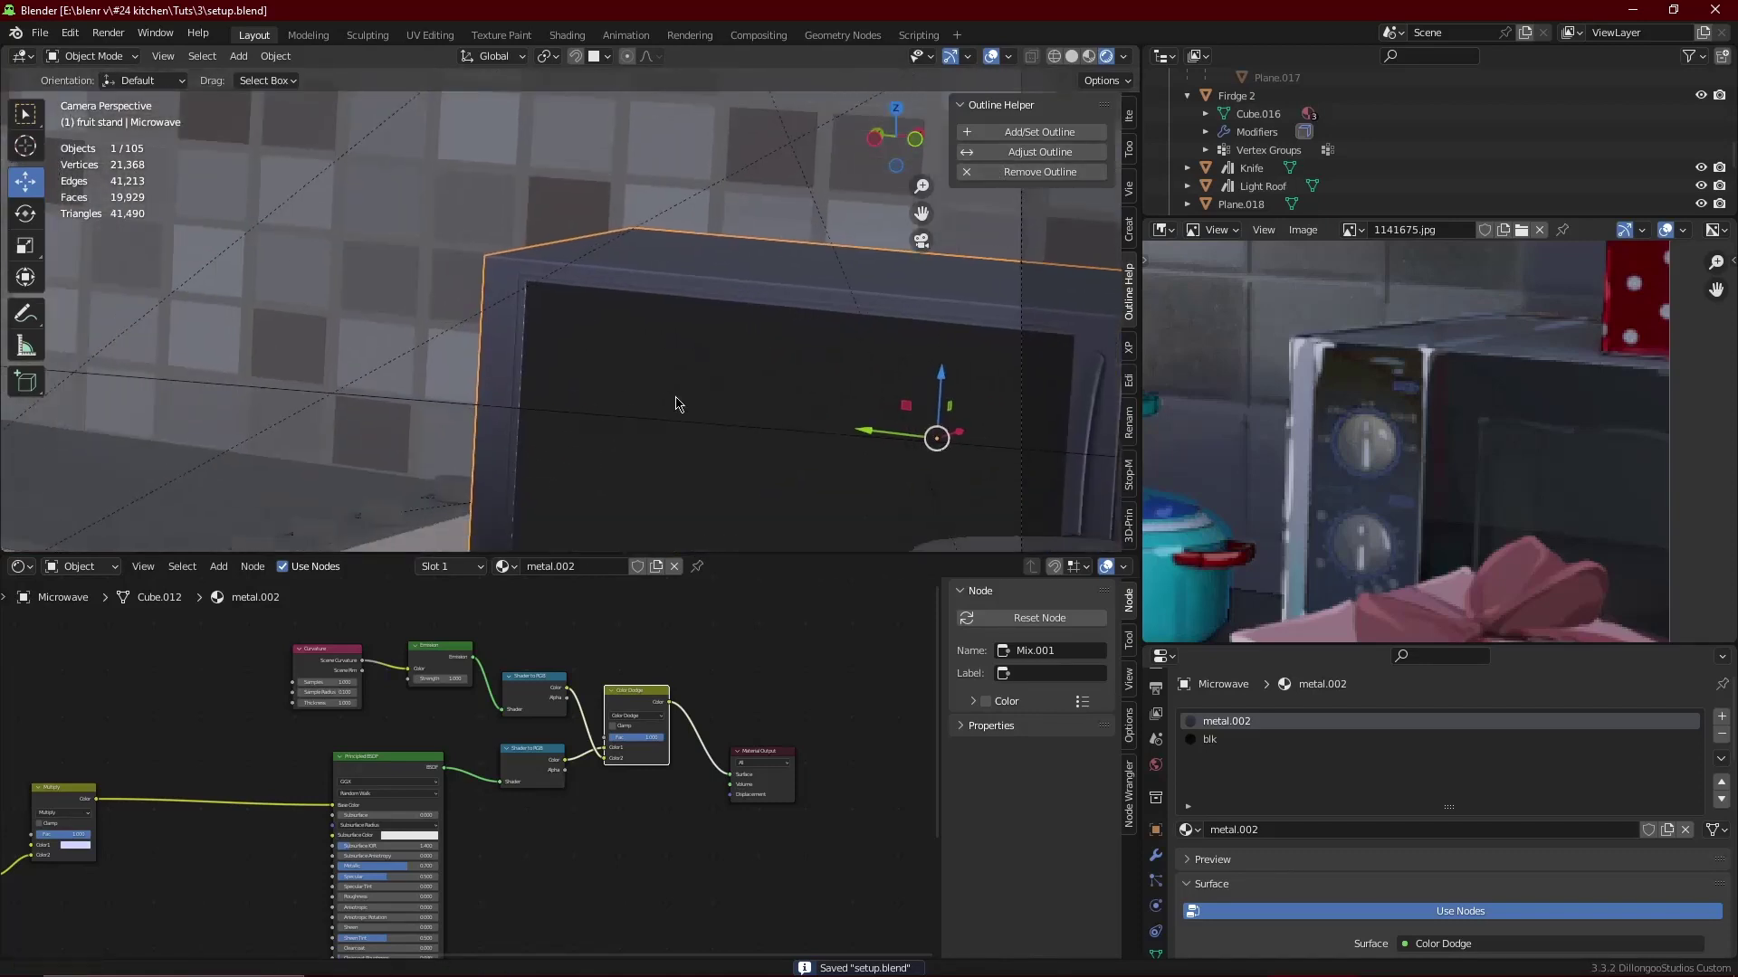
mouse_move(54, 814)
middle_mouse_down()
mouse_move(555, 813)
mouse_move(643, 745)
middle_mouse_up()
scroll(554, 814, "up", 2)
left_click(393, 833)
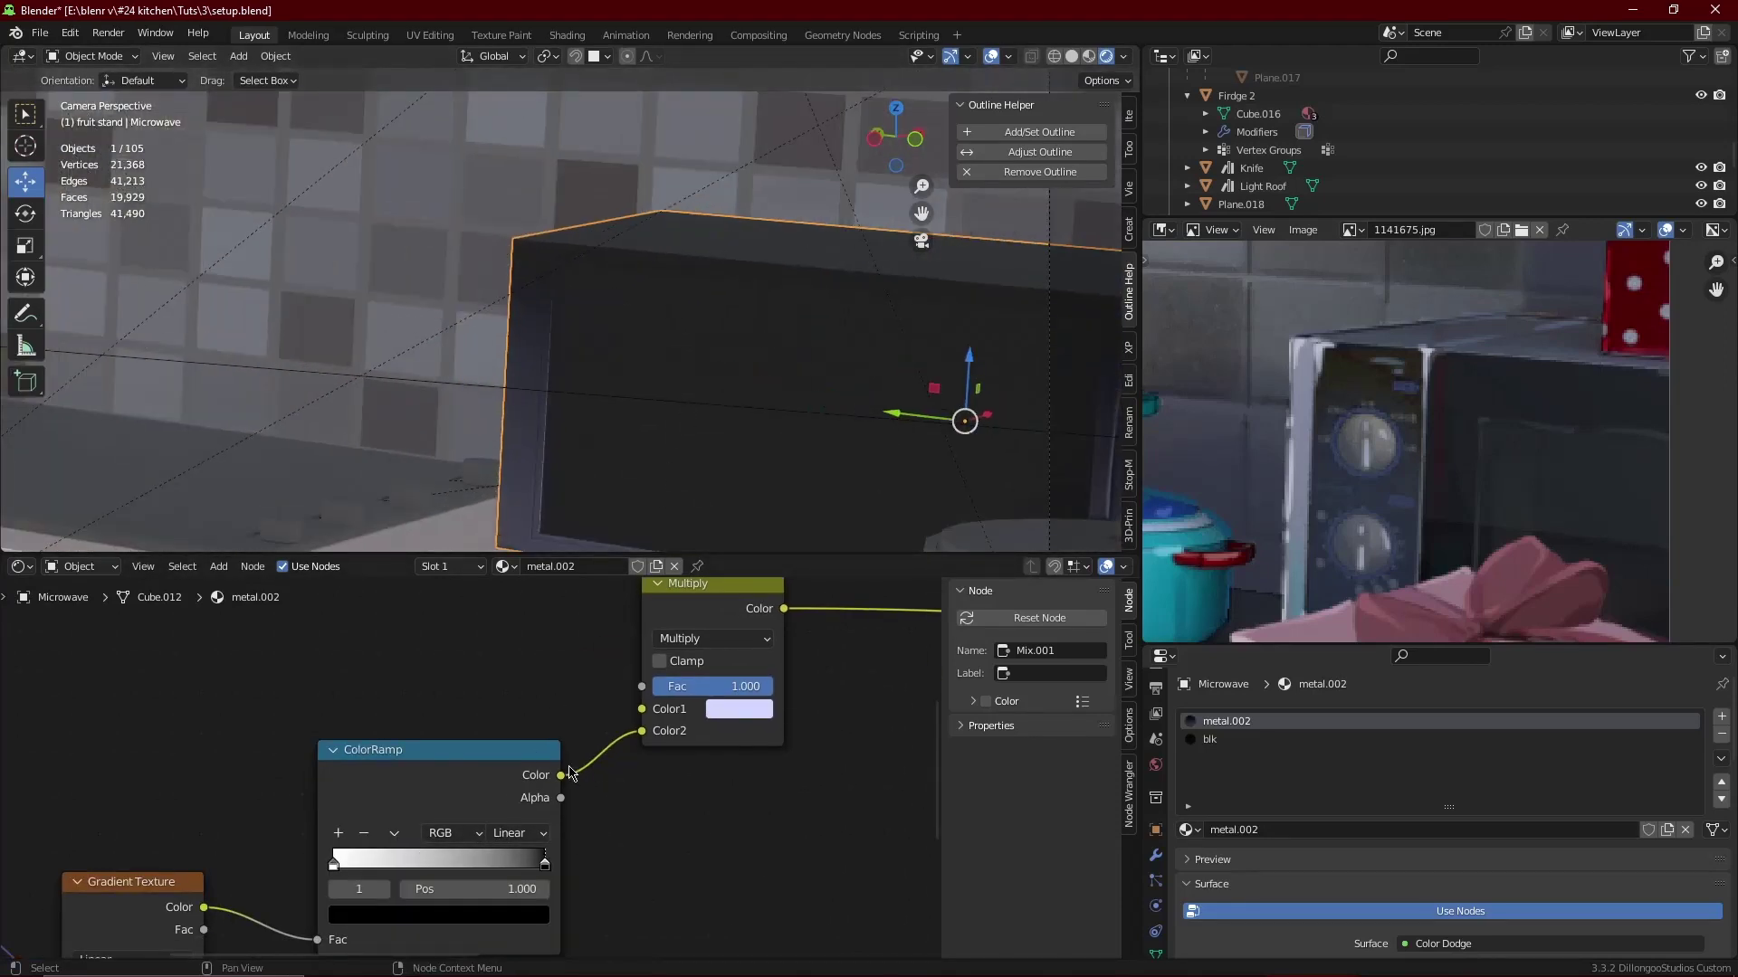
- Sample a dark tone from the reference photo for Multiply's Color1, then adjust it to muted blue
left_click(724, 717)
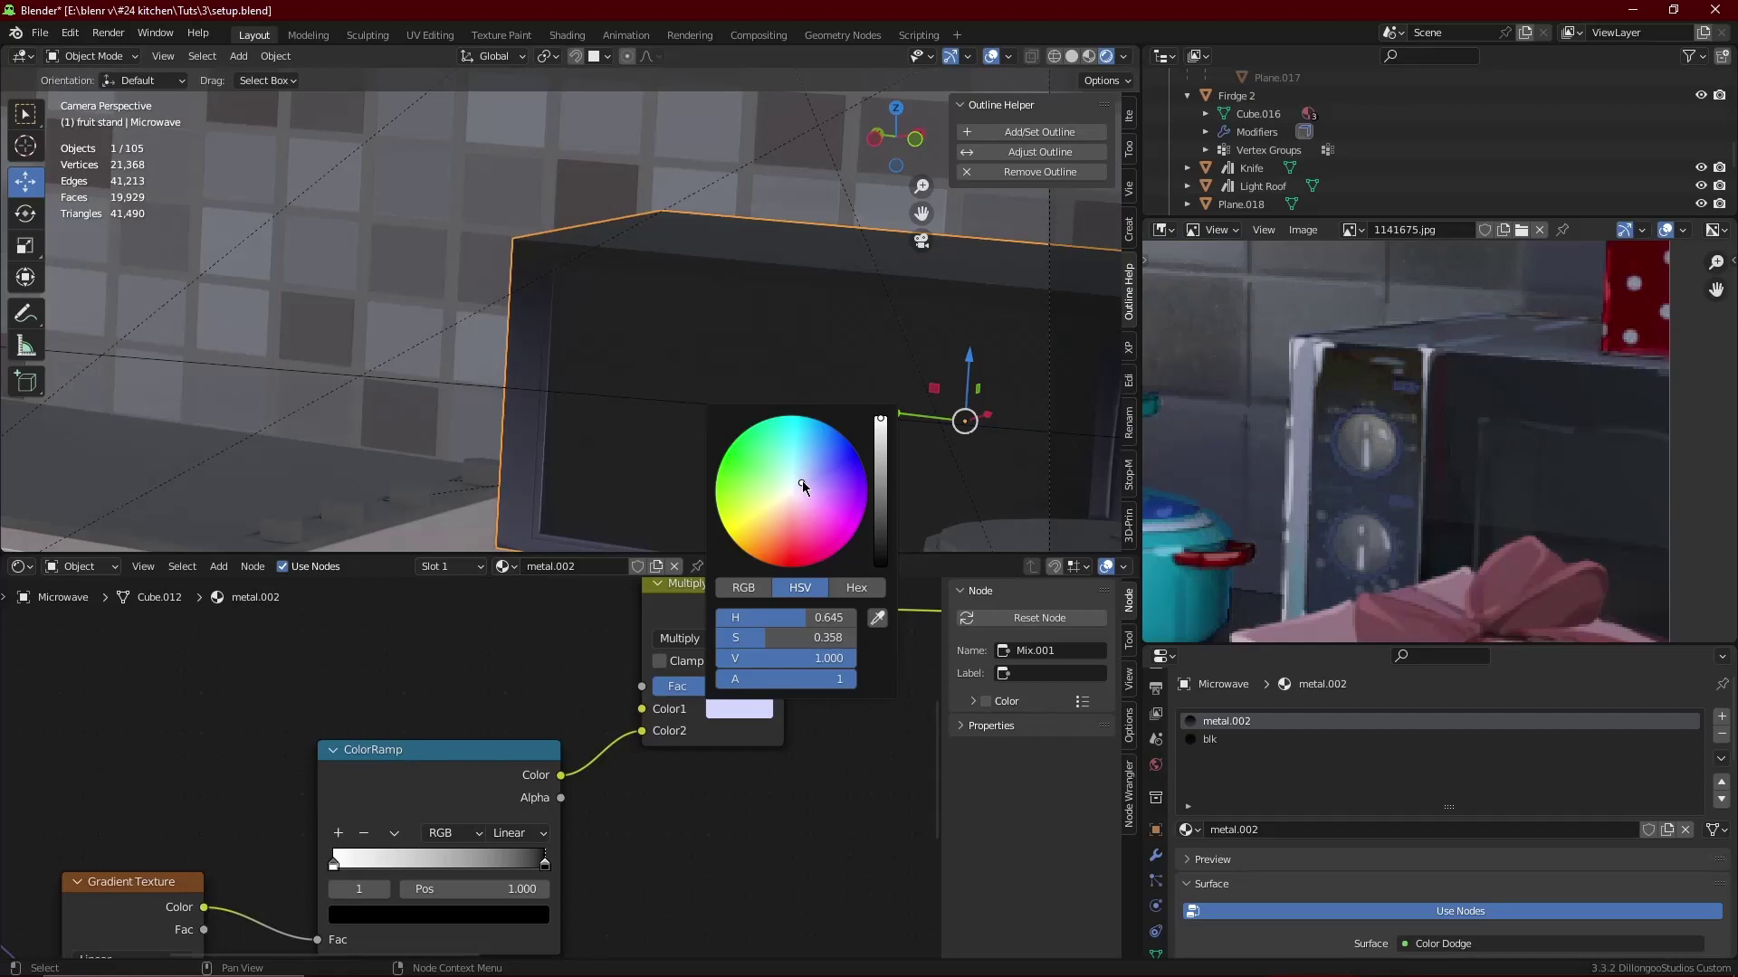
left_click(881, 624)
left_click(1377, 489)
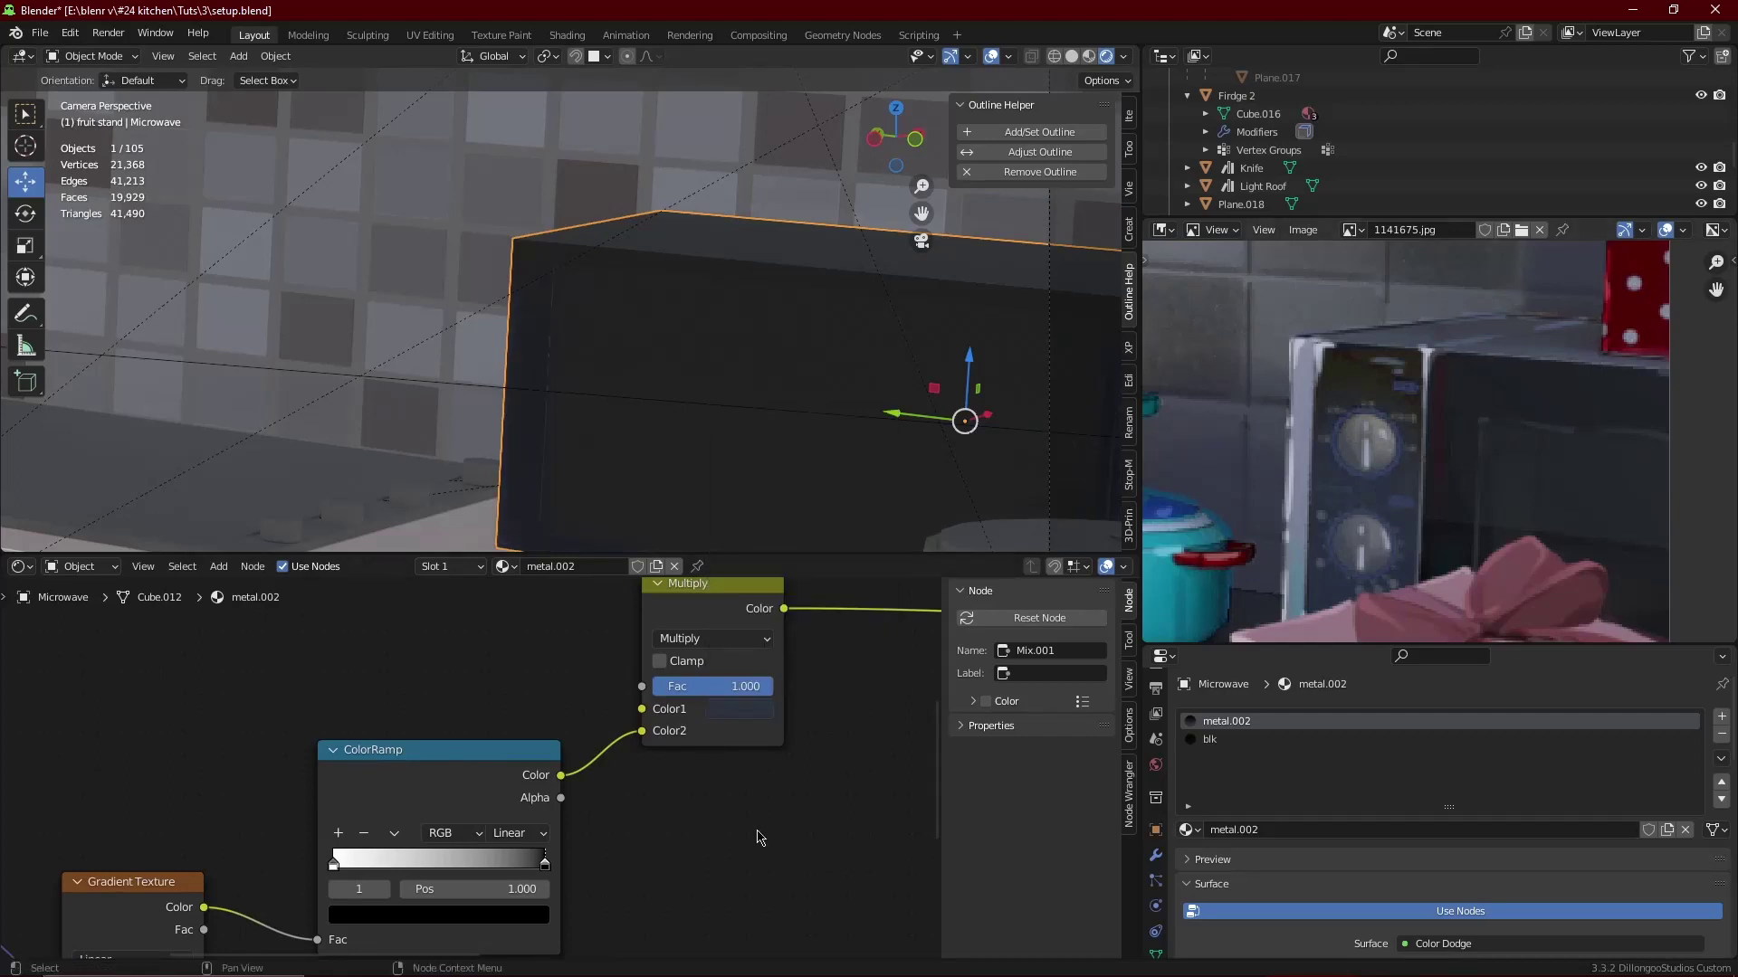
left_click(748, 711)
left_click(804, 475)
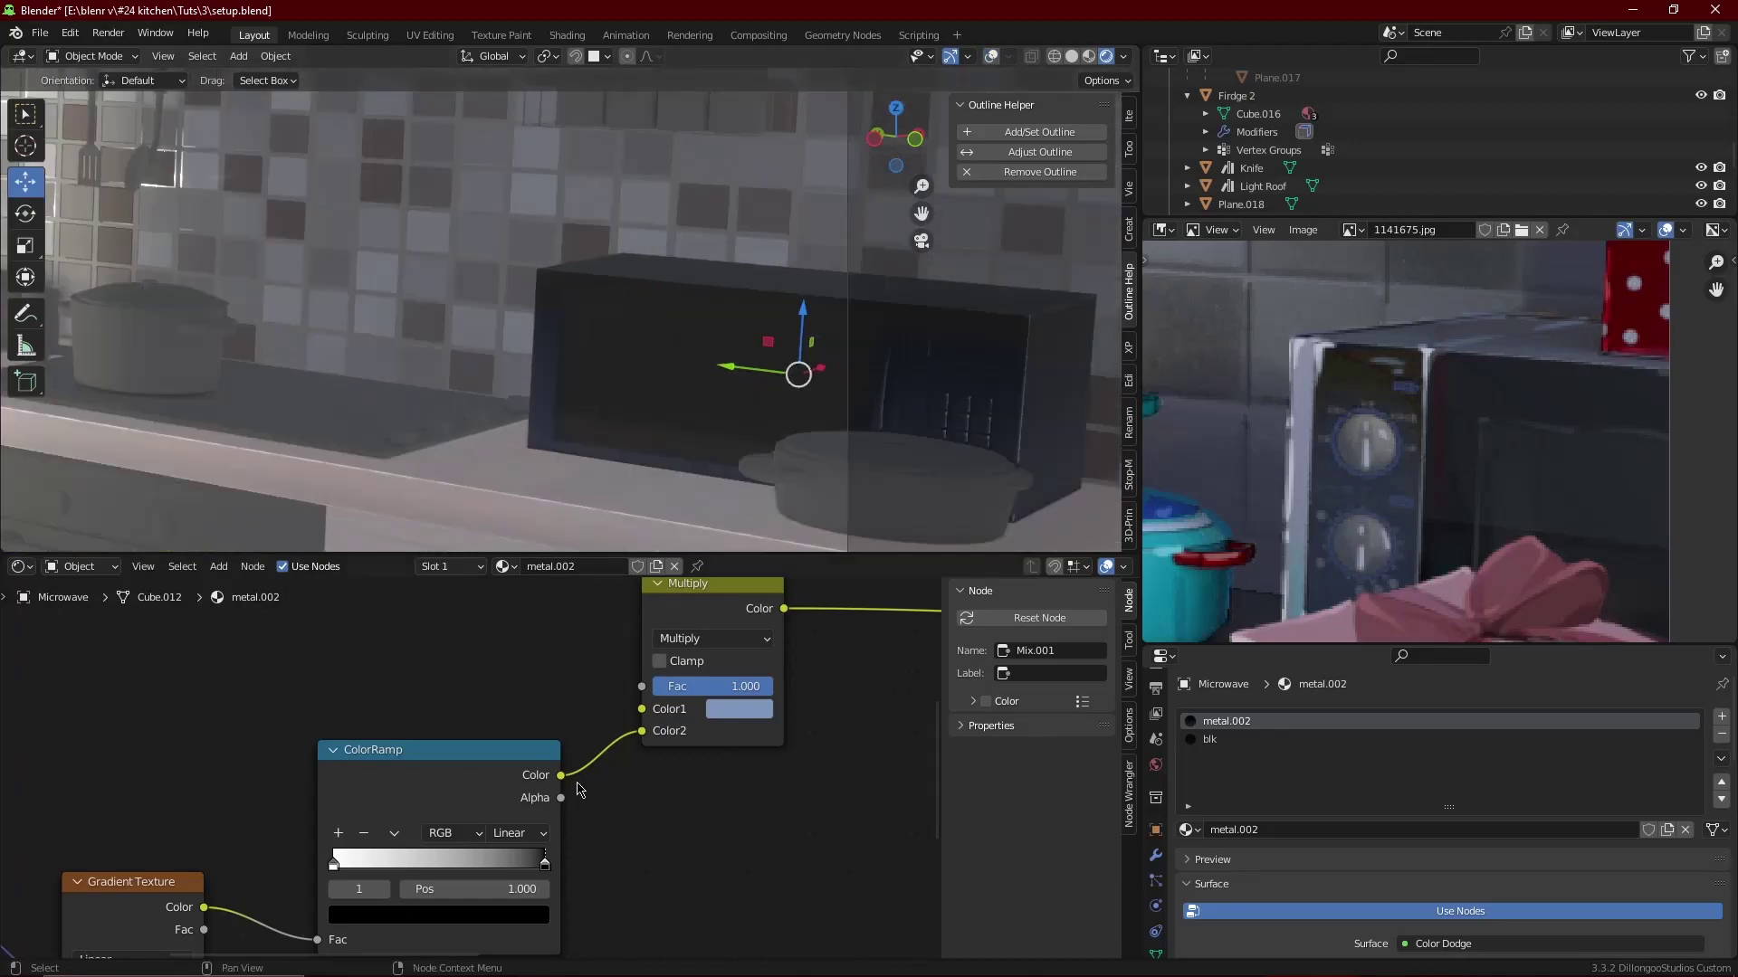
left_click(449, 833)
key("KP_Decimal")
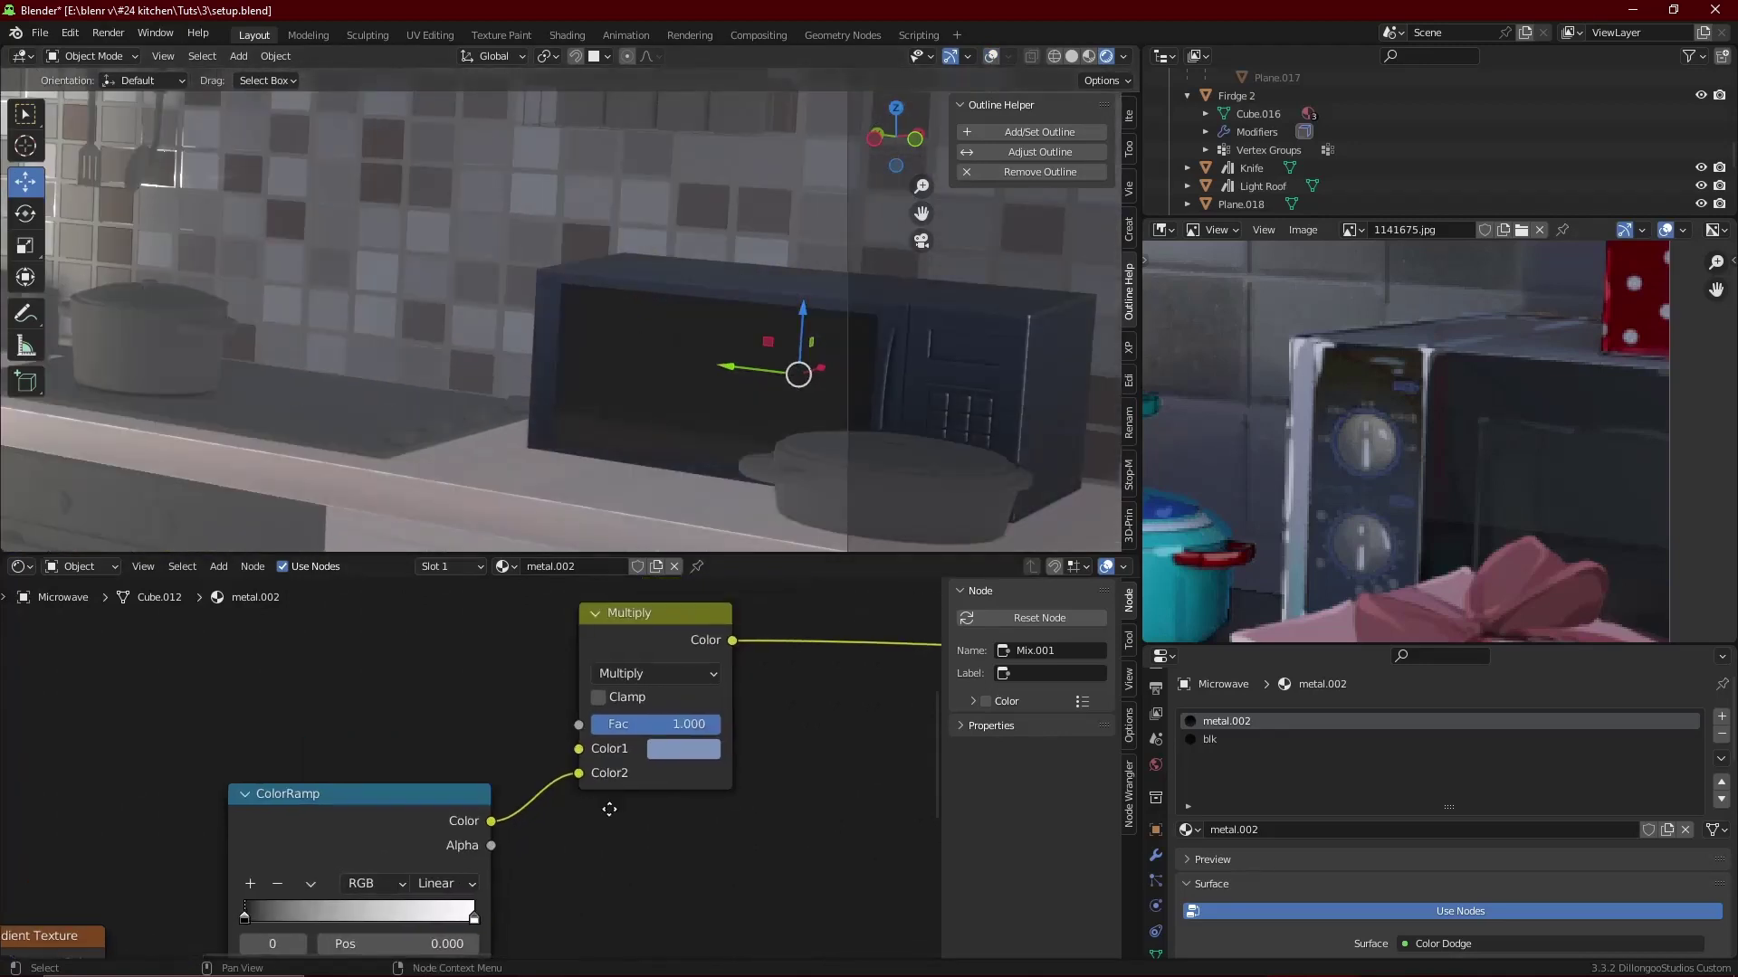
- Enter Edit Mode on the microwave and select its top and front edge faces
left_click(992, 59)
key("Tab")
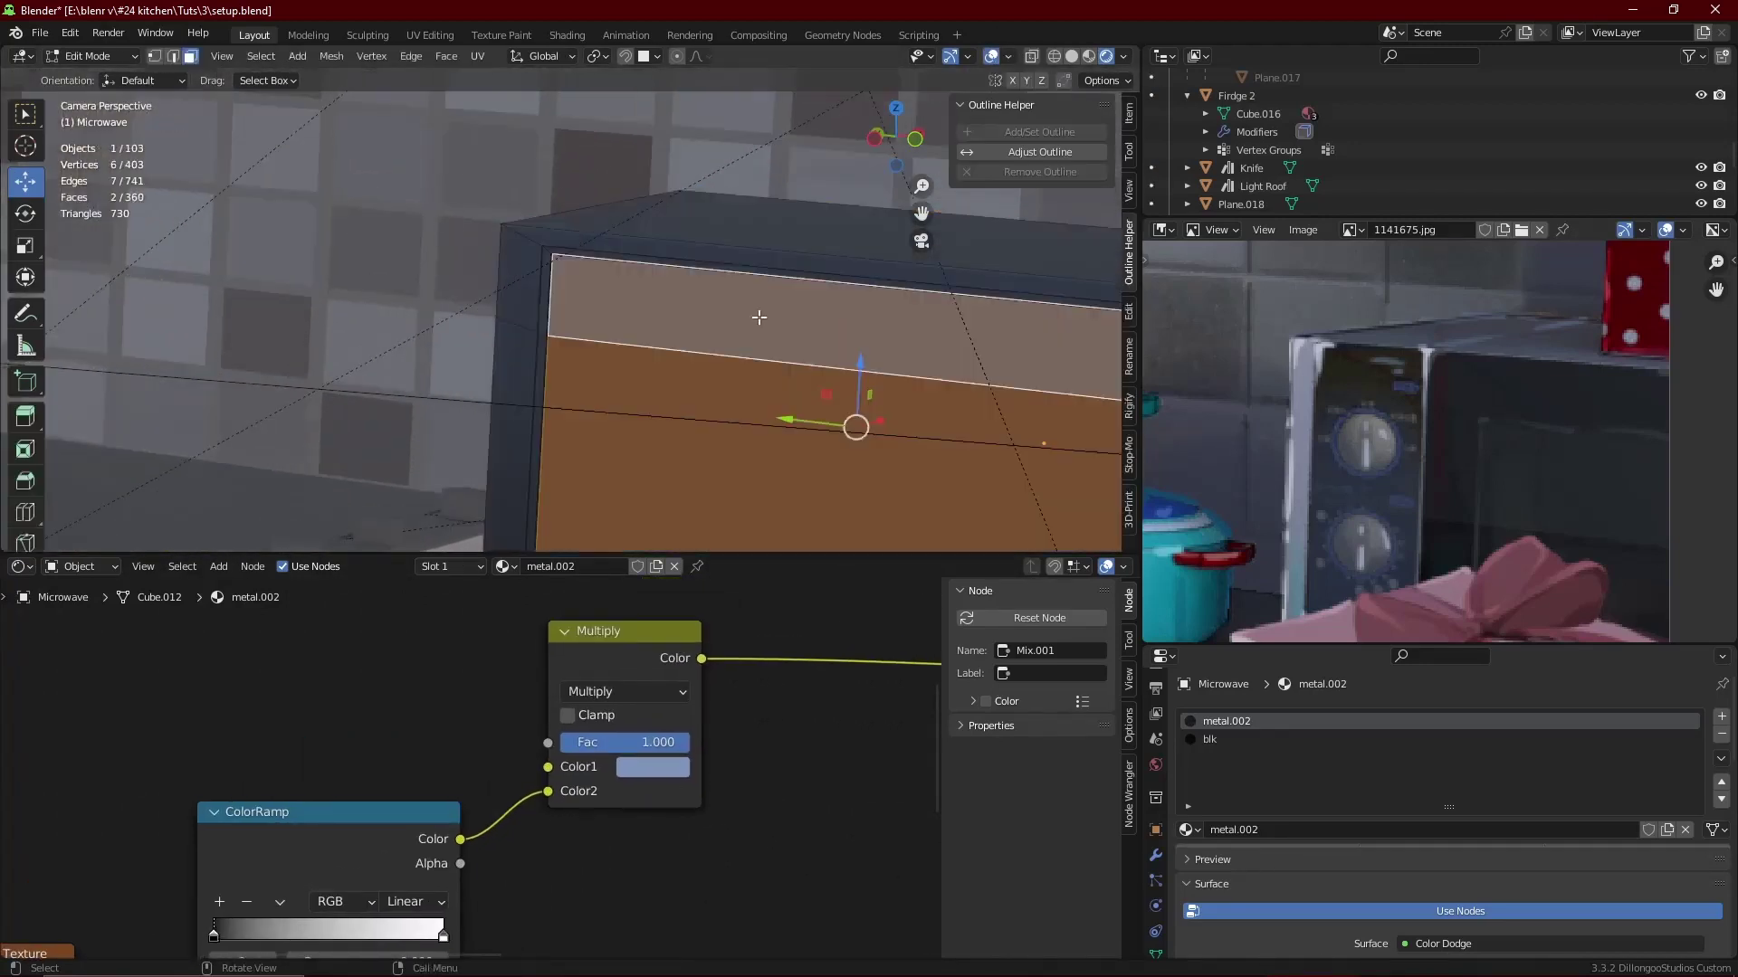
left_click(582, 396)
scroll(584, 389, "up", 2)
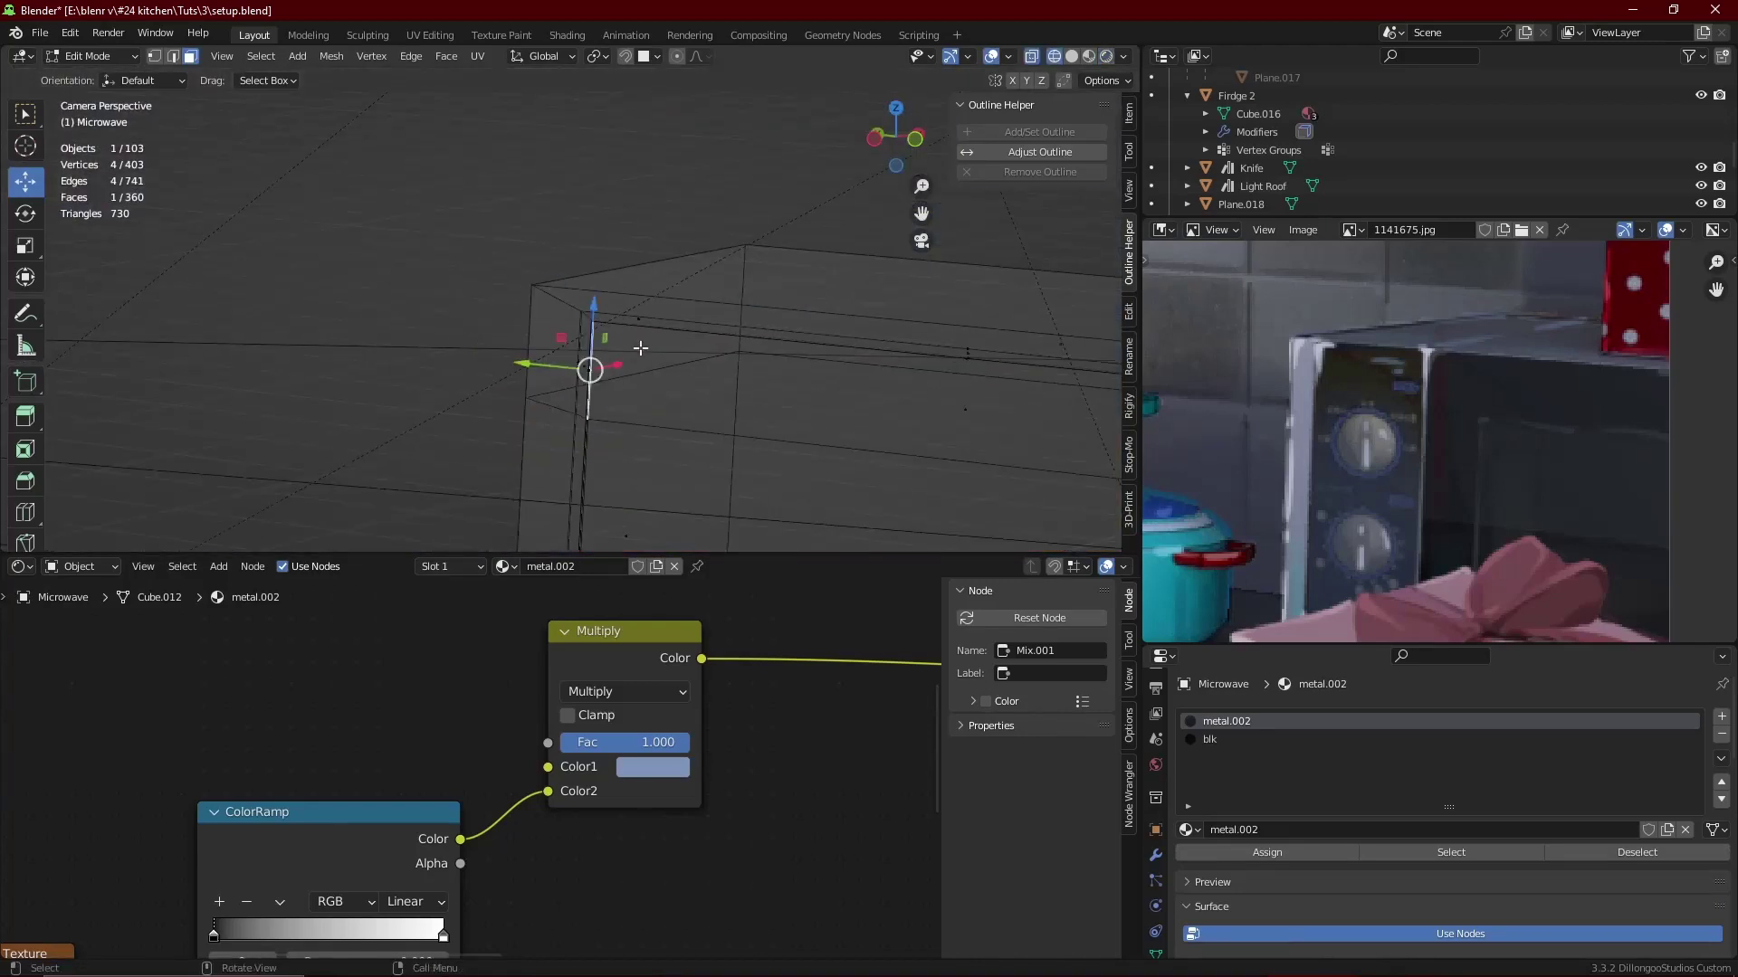
left_click(638, 312)
left_click(625, 407, "shift")
middle_click_drag(624, 407, 680, 396)
scroll(681, 395, "up", 3)
key("shift+z")
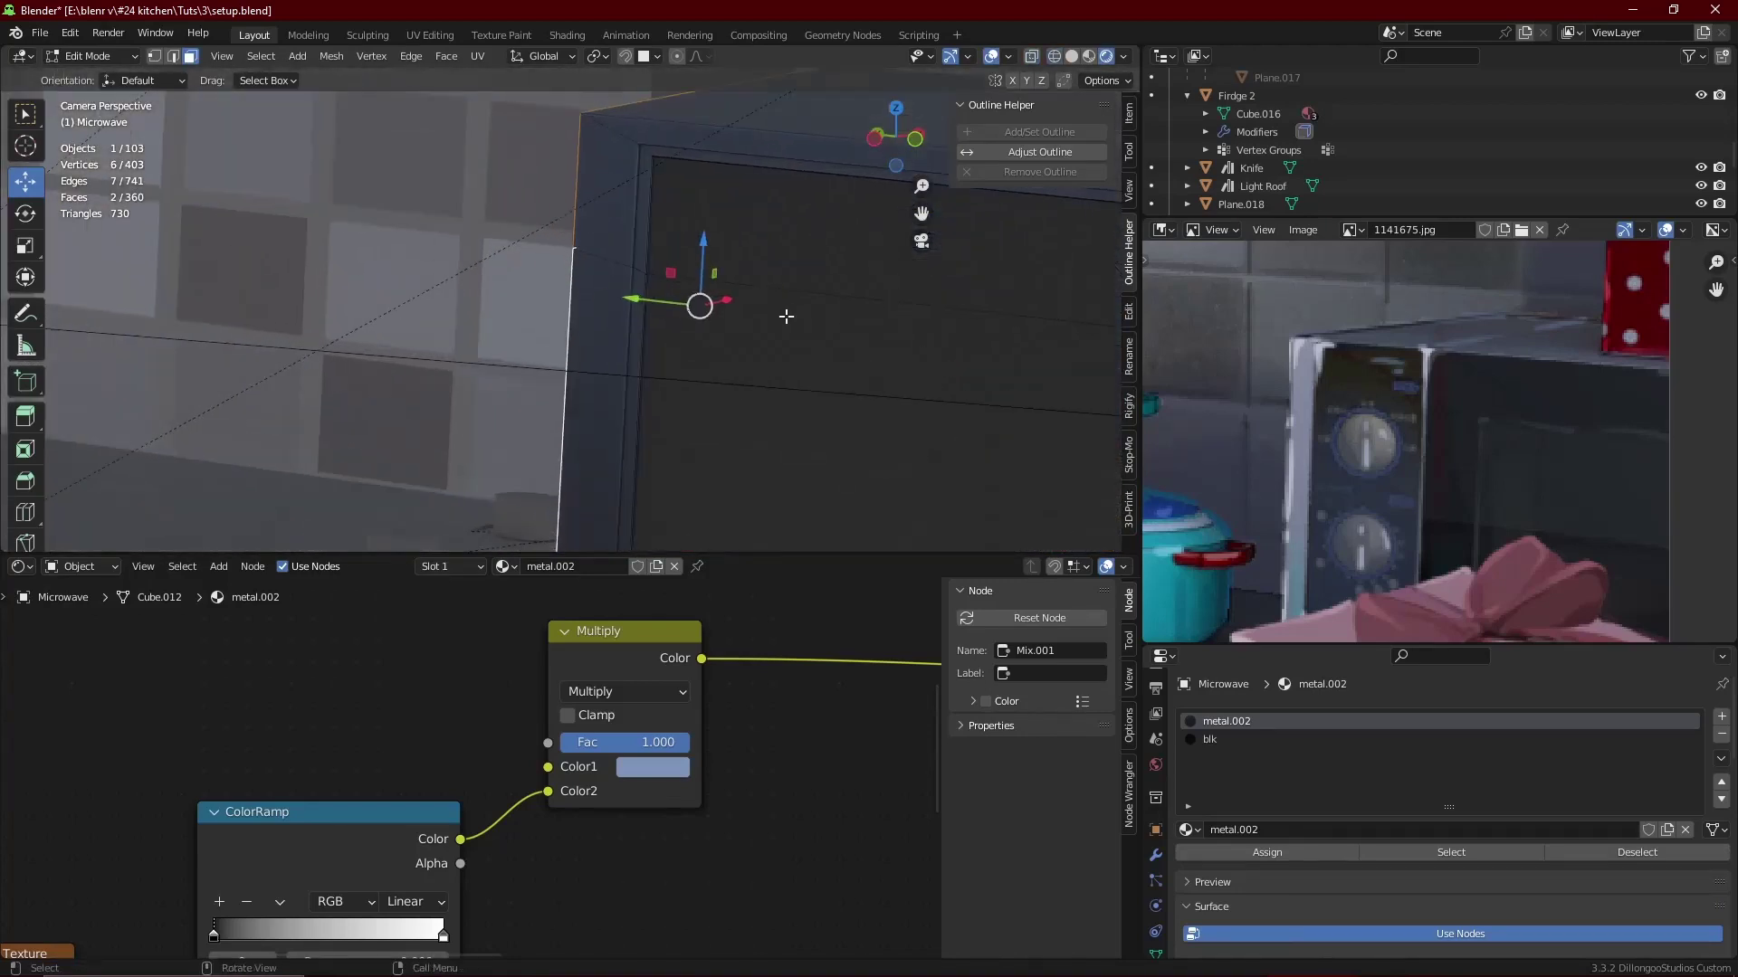
key("e")
left_click(775, 306)
left_click(577, 114, "alt+shift")
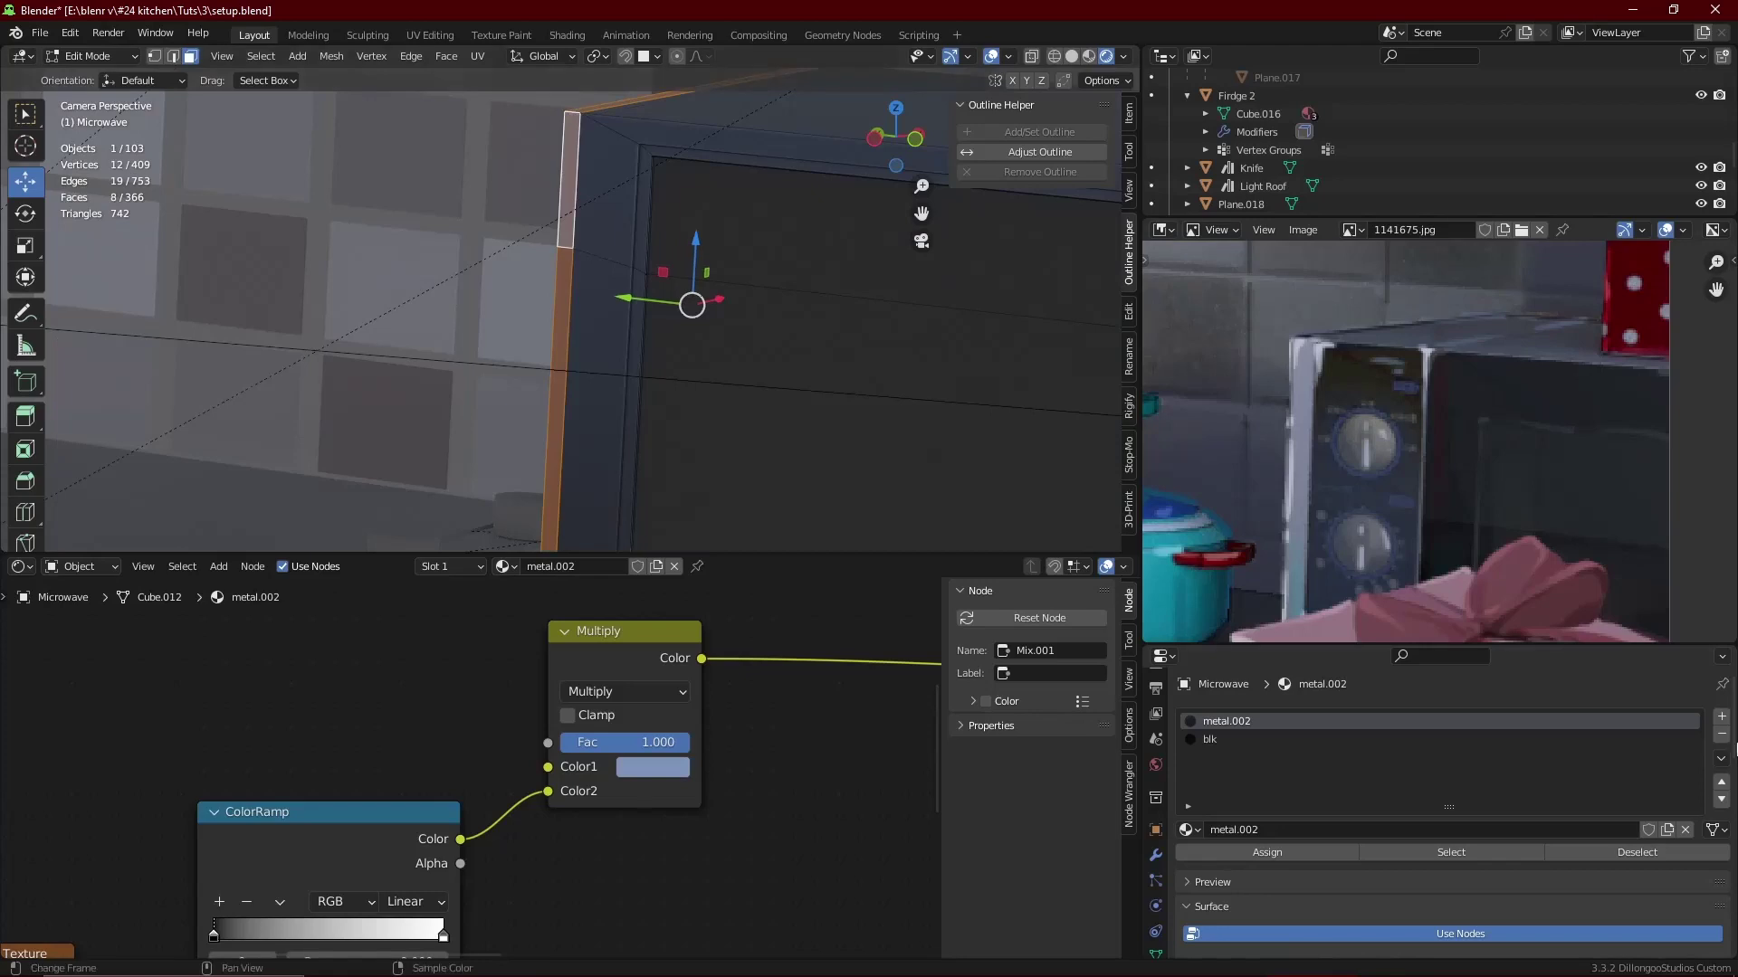
- Add a new material slot and assign the Fridge material to the selected edge faces
left_click(1721, 716)
left_click(1186, 830)
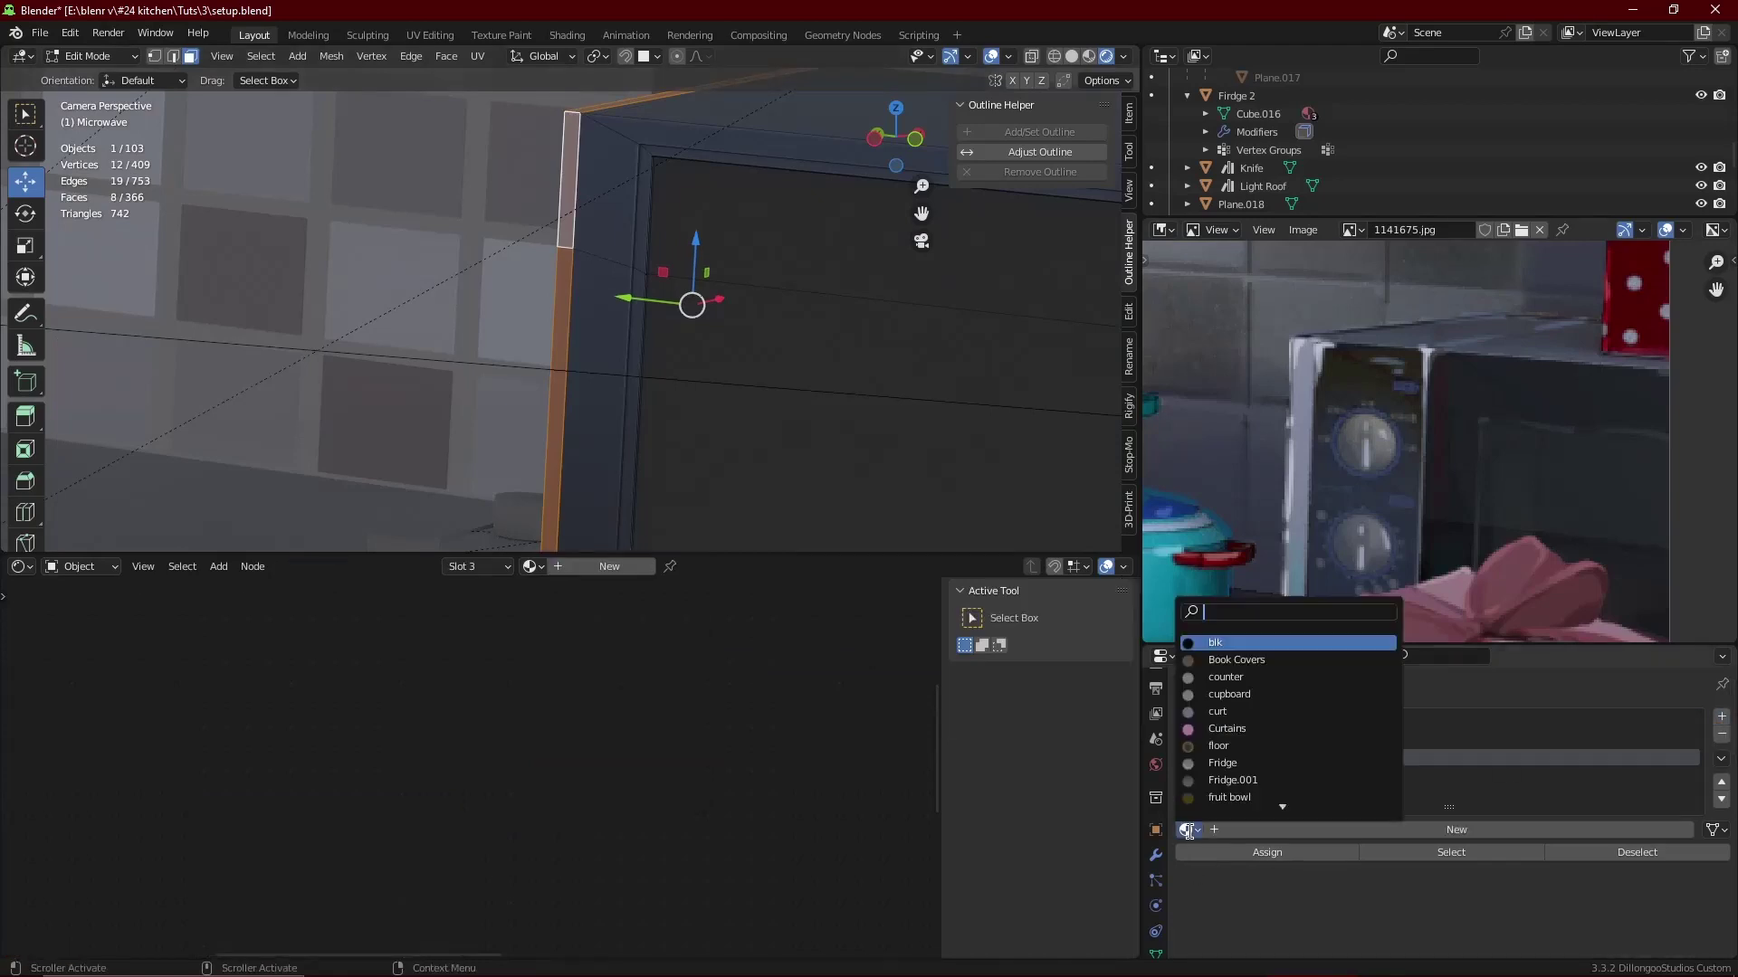
left_click(1222, 762)
left_click(1267, 852)
key("Tab")
scroll(634, 326, "down", 4)
- Reselect the microwave and pick the two edge loops along its left edge in X-ray
left_click(554, 314)
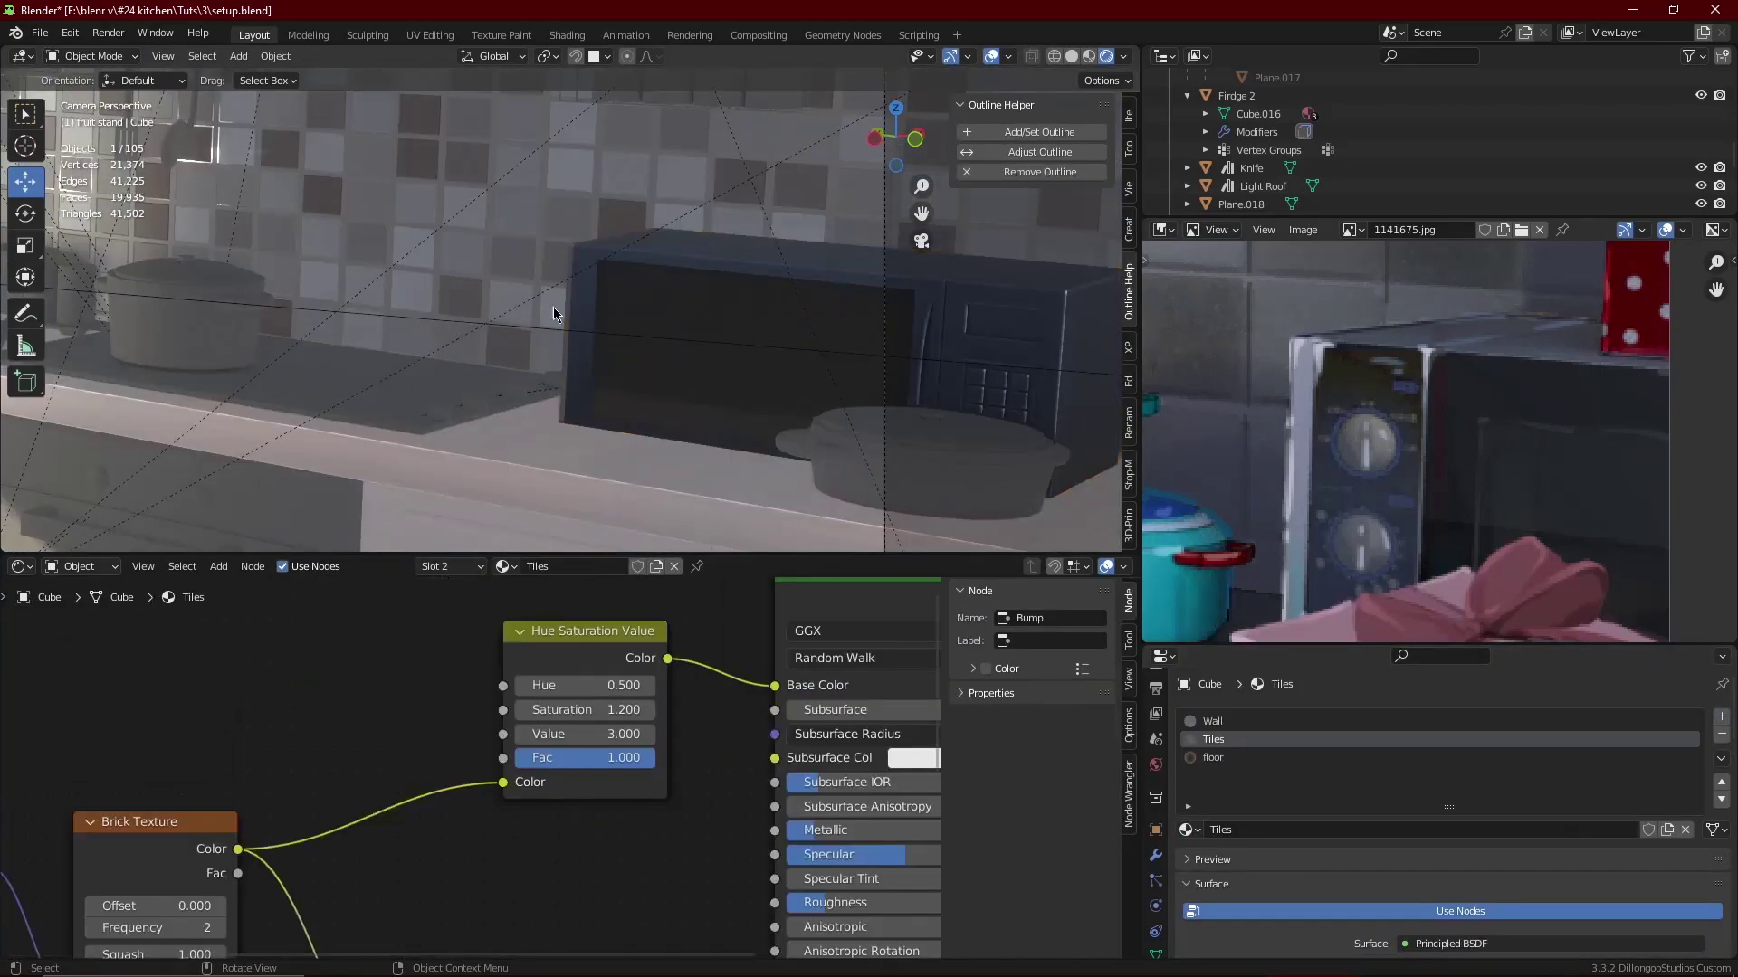
key("Tab")
scroll(553, 227, "up", 4)
scroll(553, 185, "up", 1)
scroll(554, 184, "down", 1)
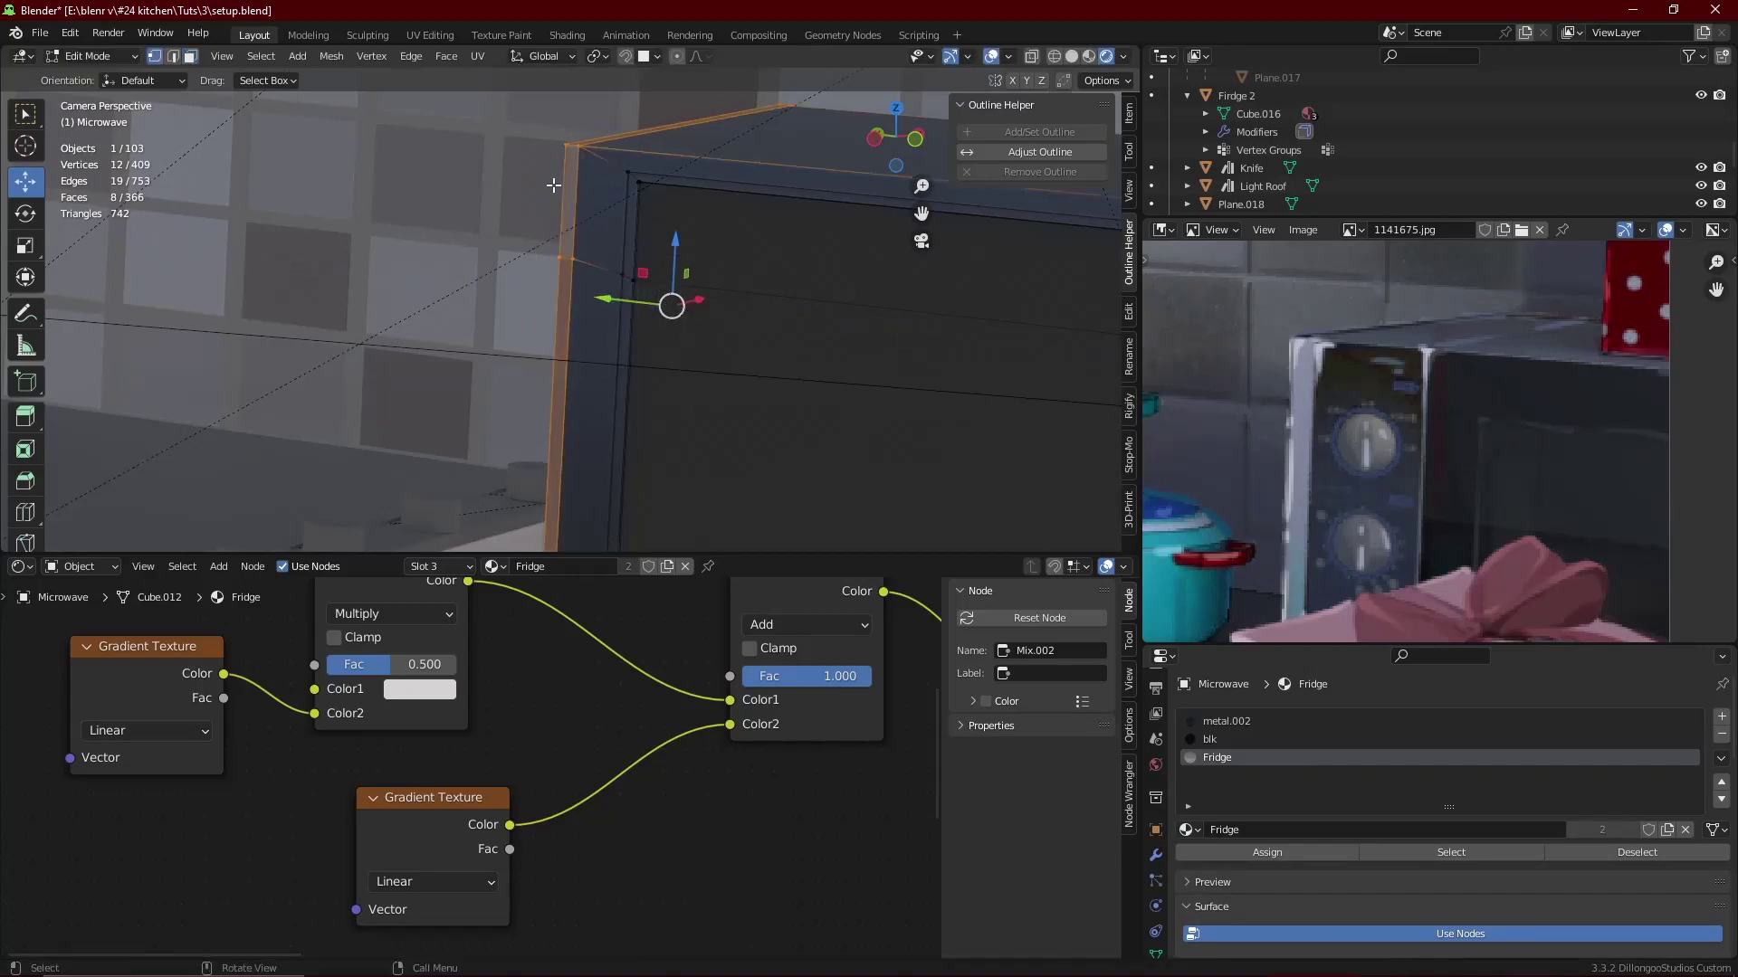
key("shift+z")
left_click(561, 152, "alt")
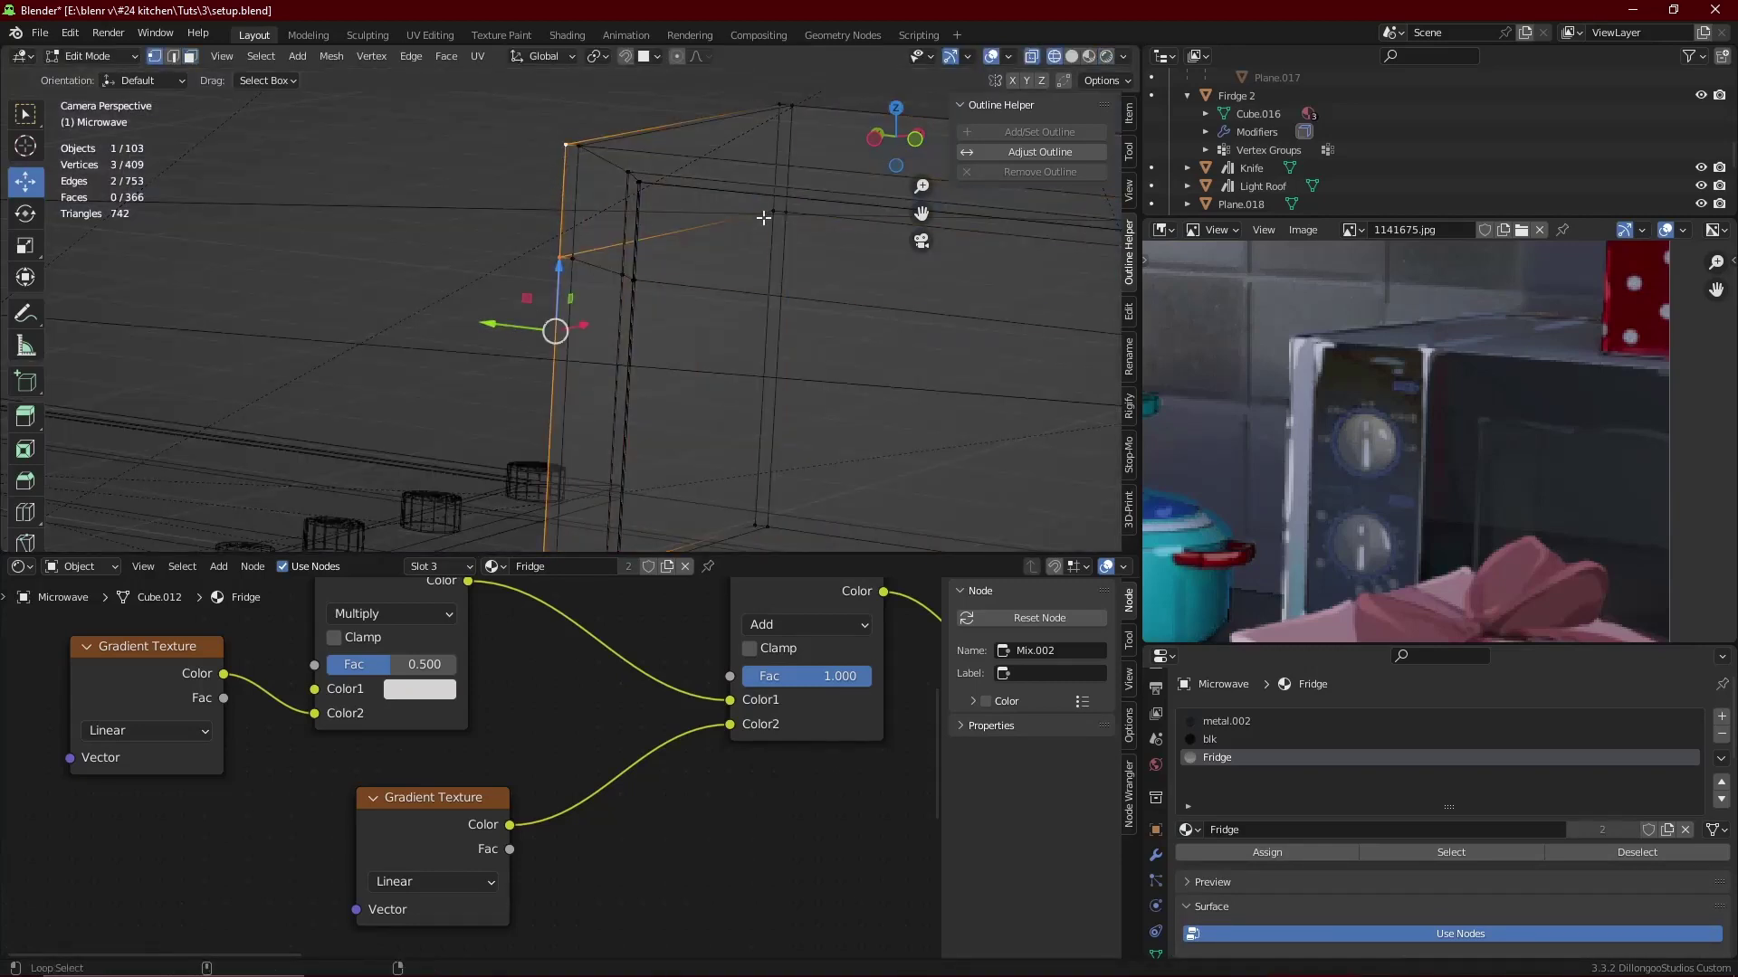
left_click(580, 308, "alt+shift")
key("shift+z")
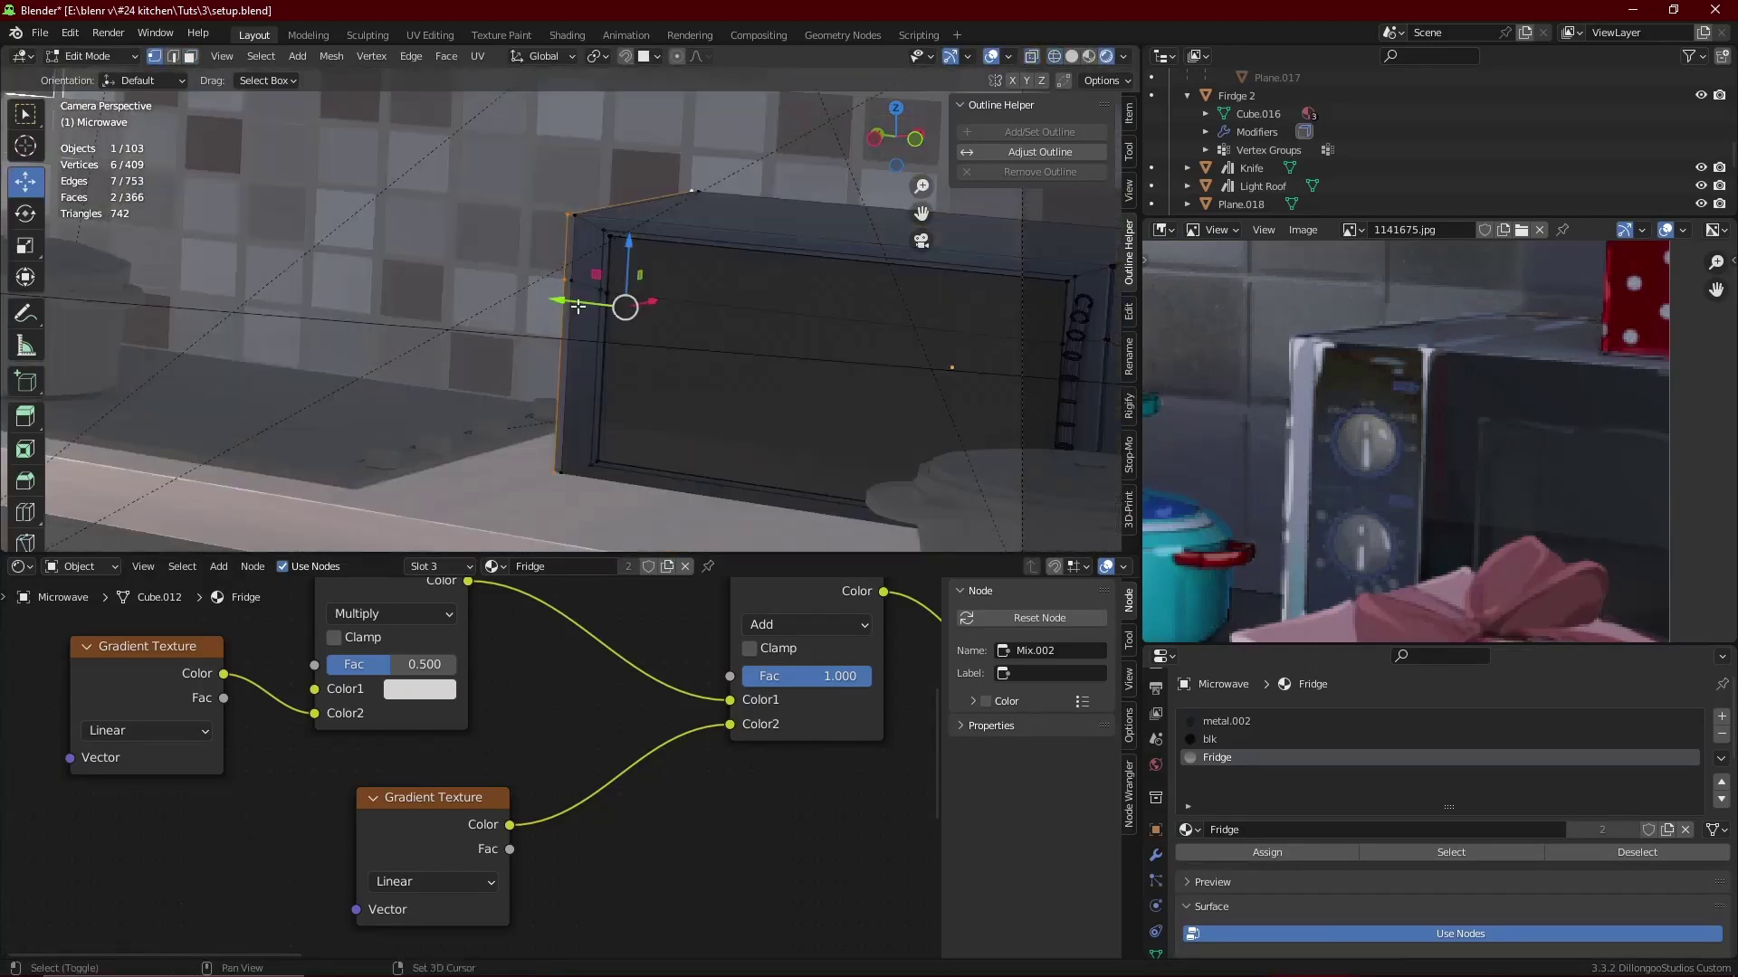
key("p")
left_click(572, 288)
key("Tab")
left_click(571, 279)
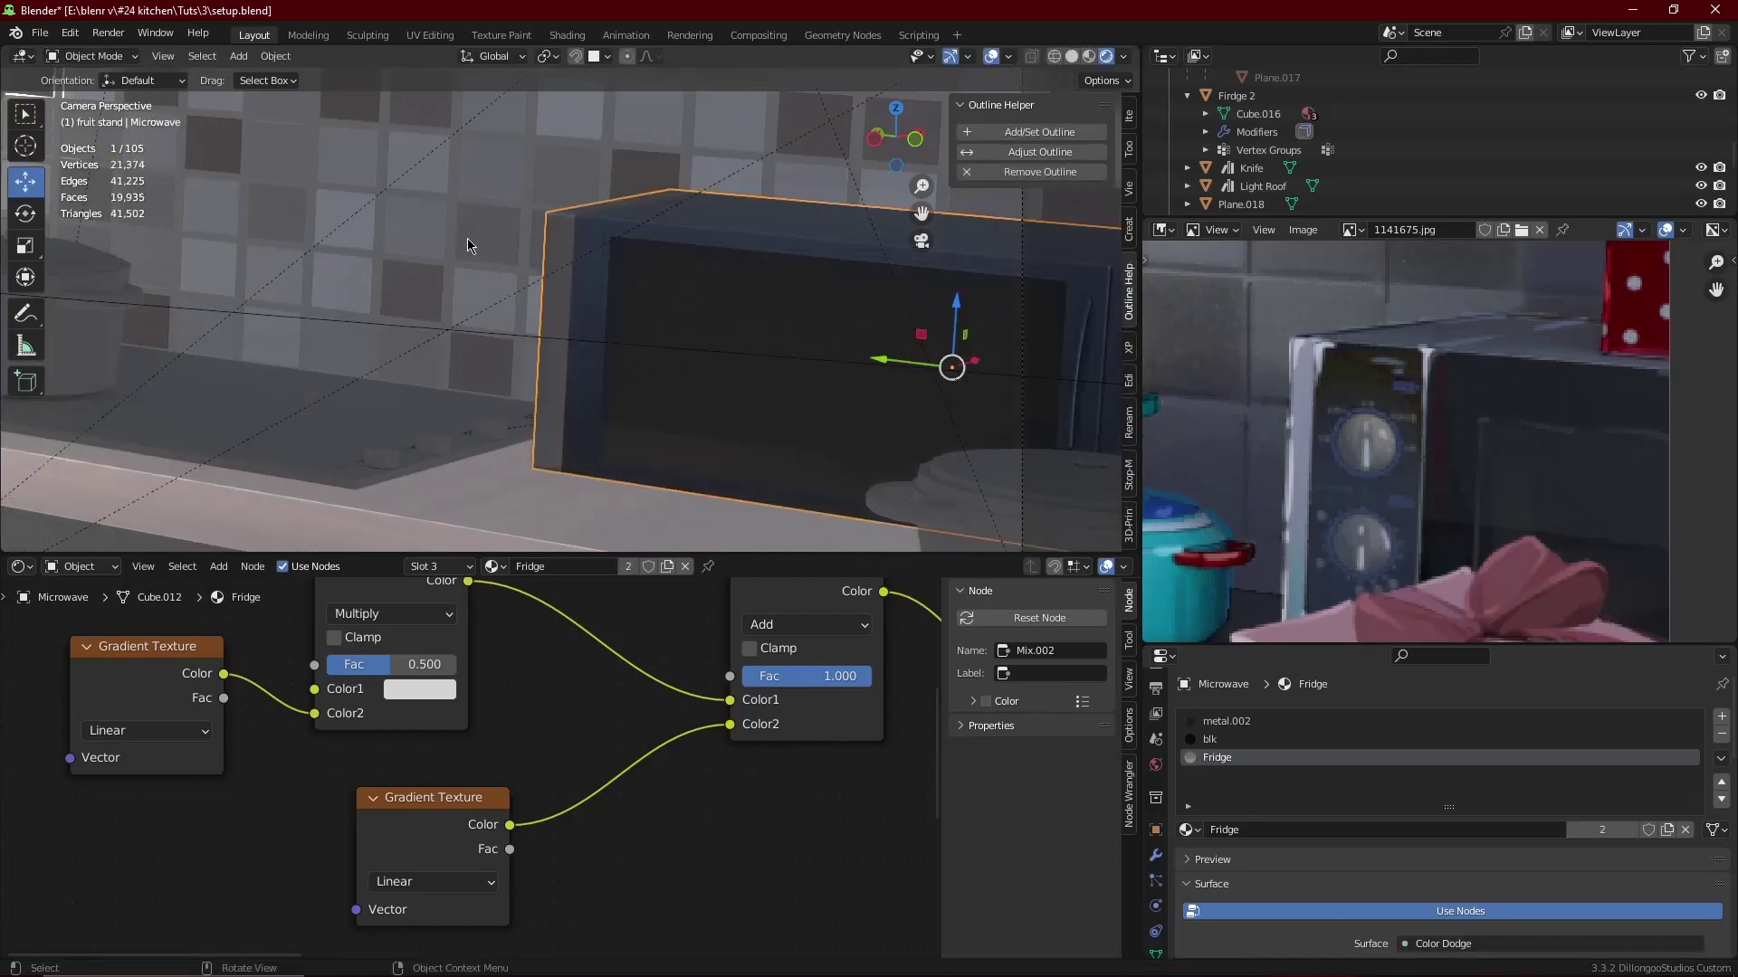
- Search the material browser for 'met' and put the metal material in the slot
left_click(1189, 830)
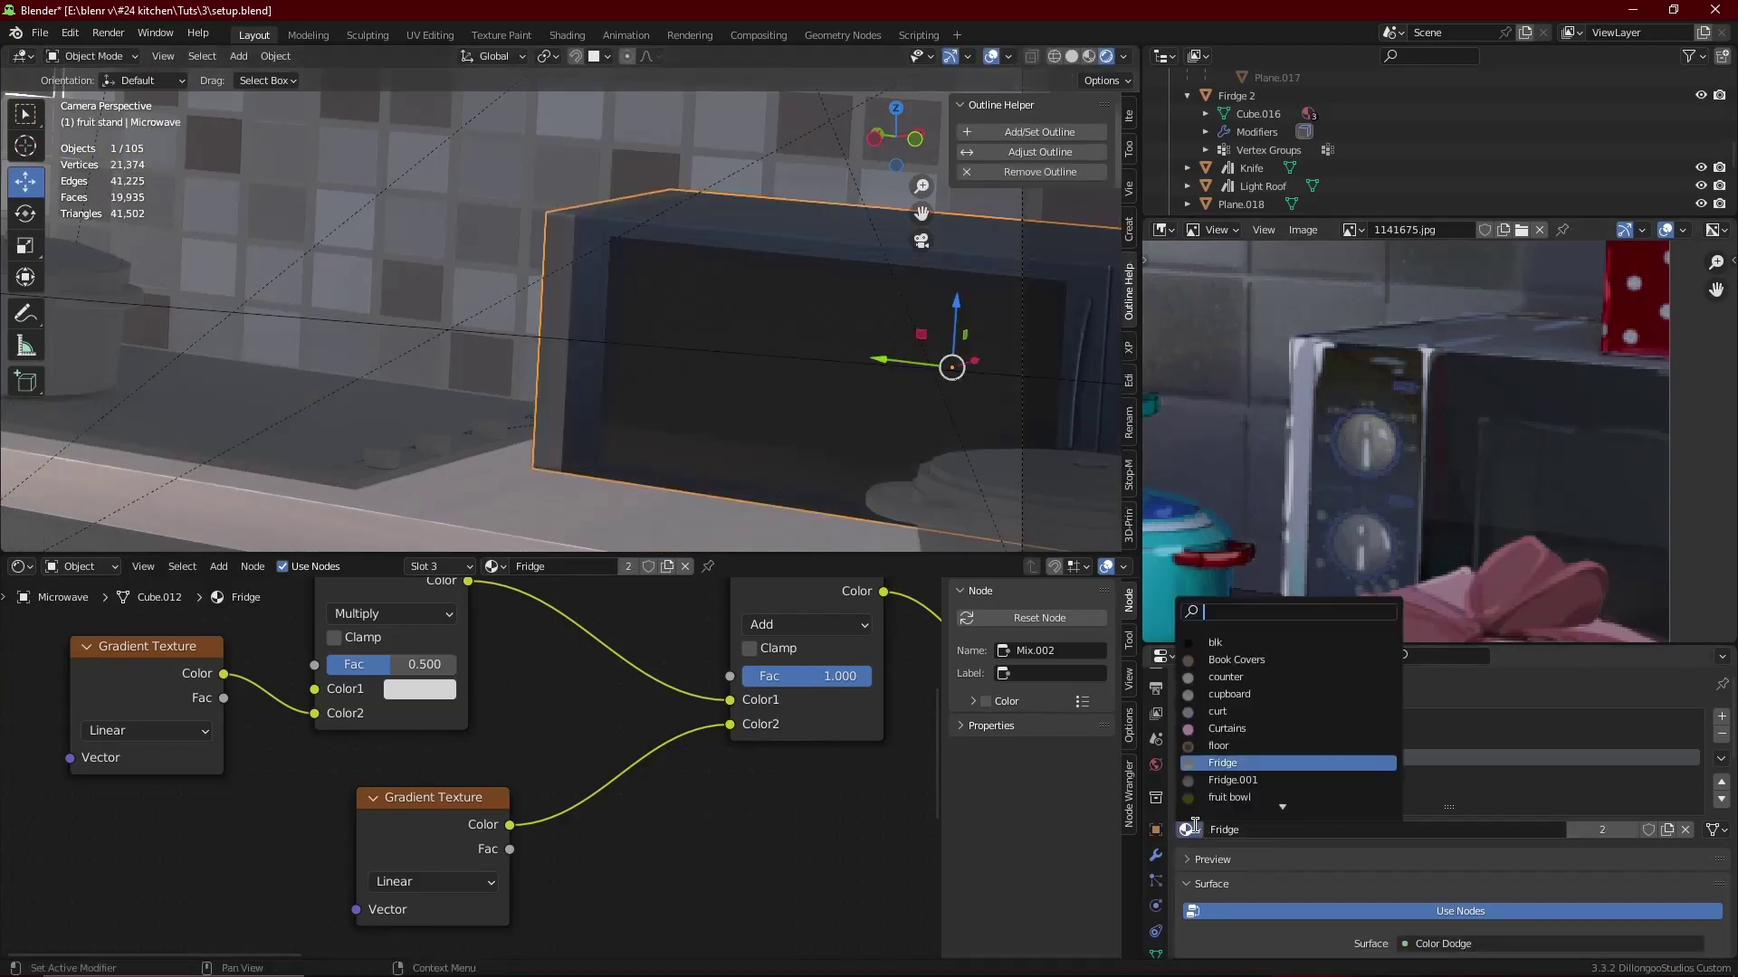
type("met")
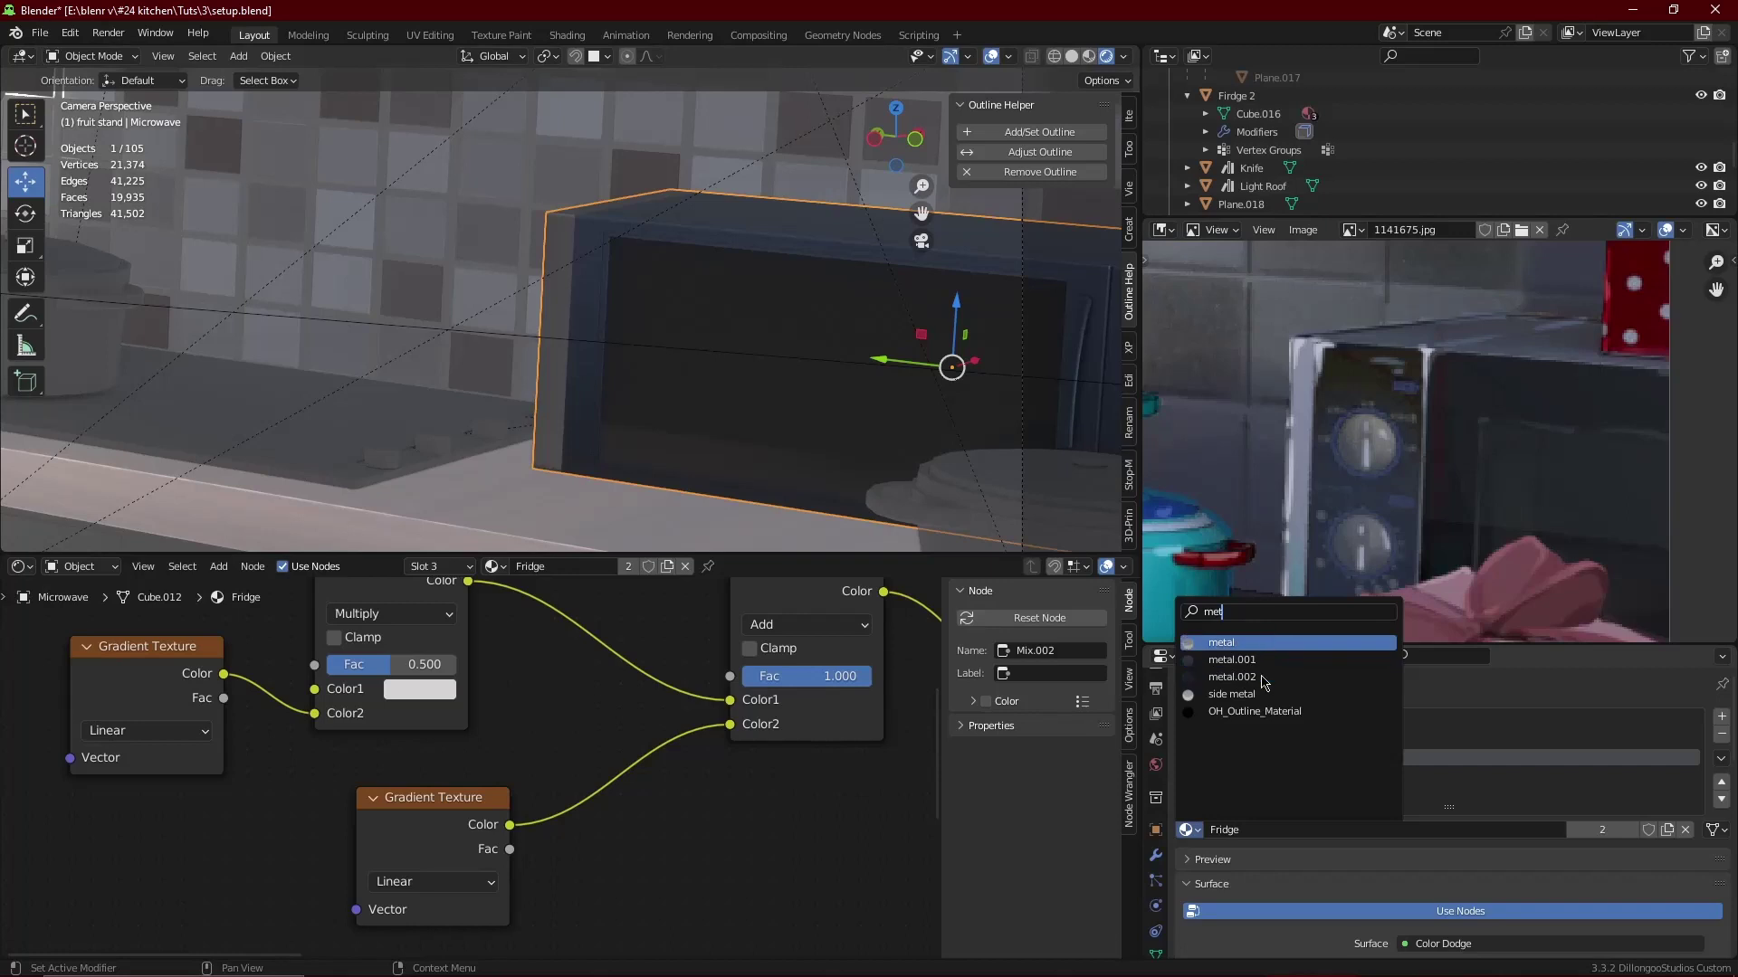
left_click(1267, 643)
key("Tab")
- Select the microwave's top face and assign it the slot's material
scroll(707, 341, "up", 3)
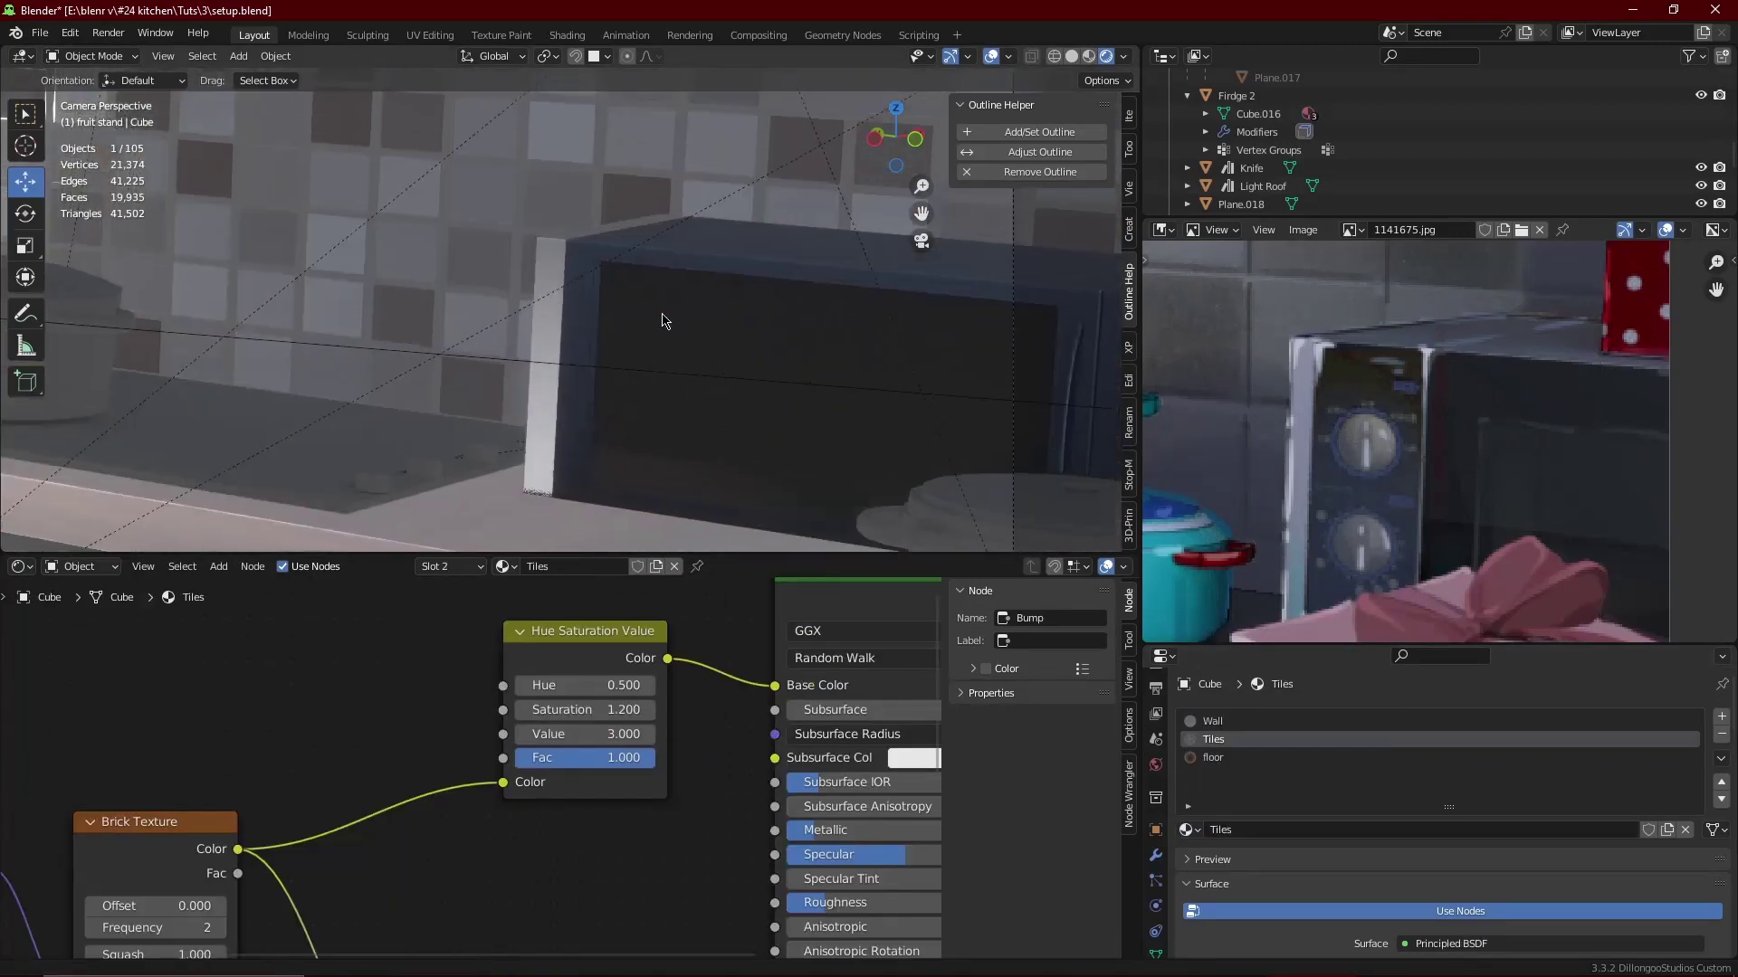
scroll(664, 315, "up", 3)
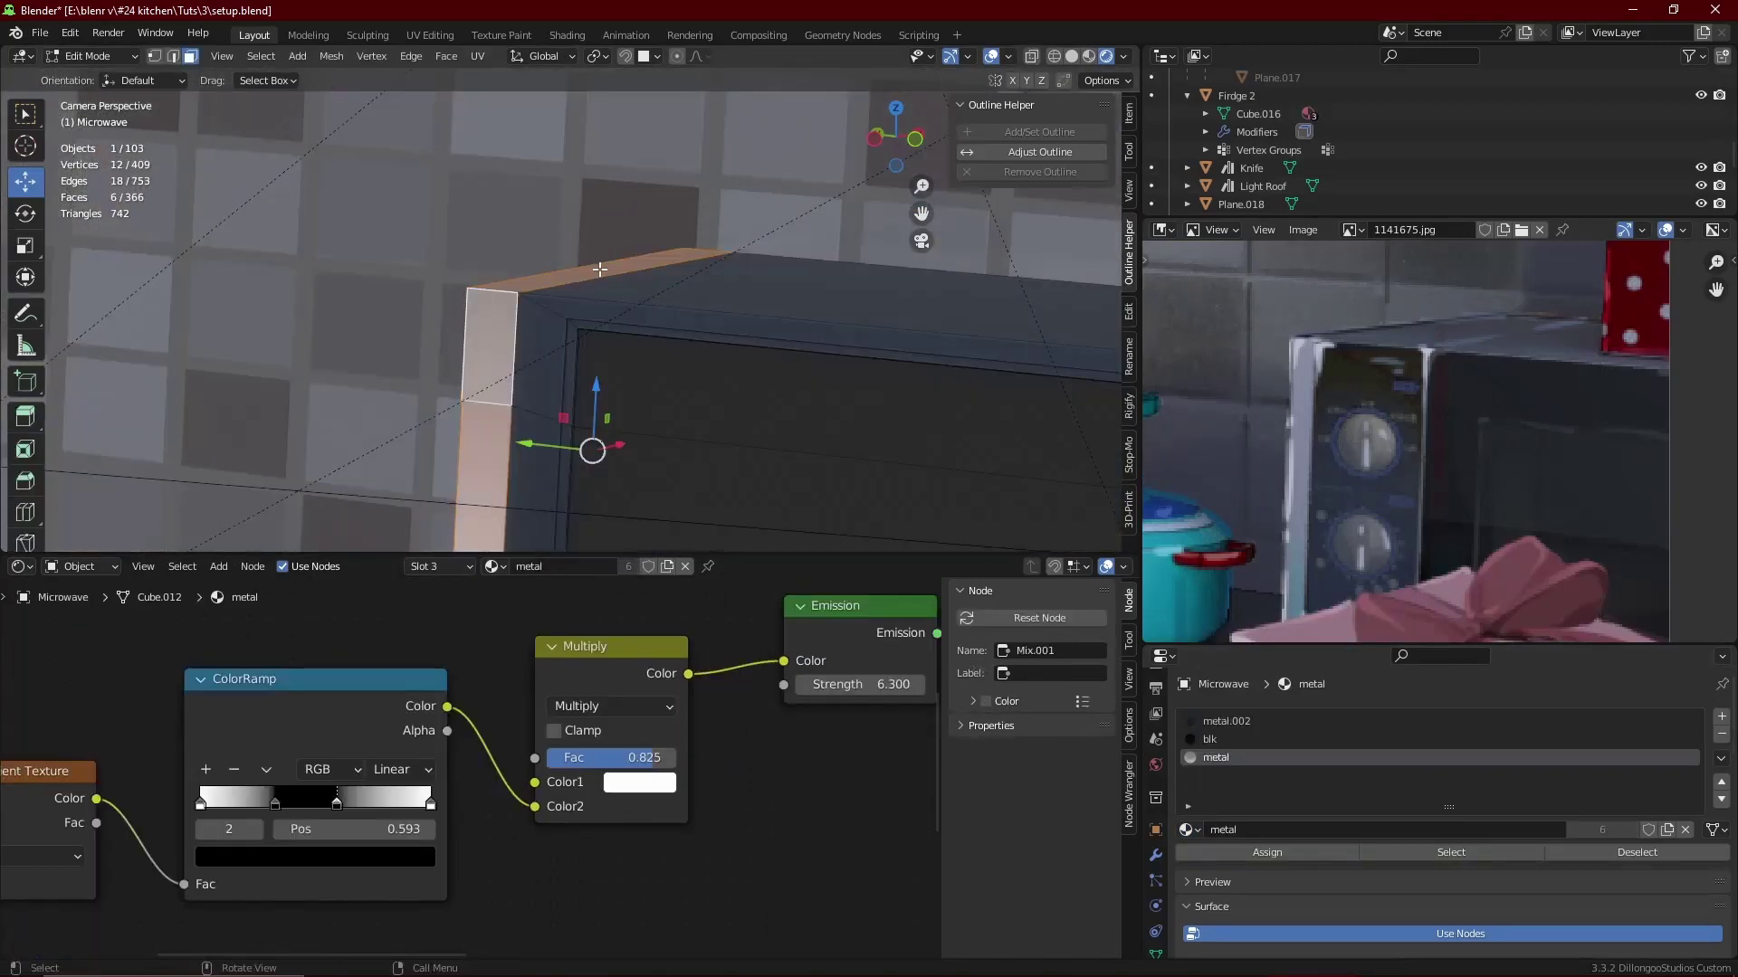
left_click(599, 269)
left_click(1267, 721)
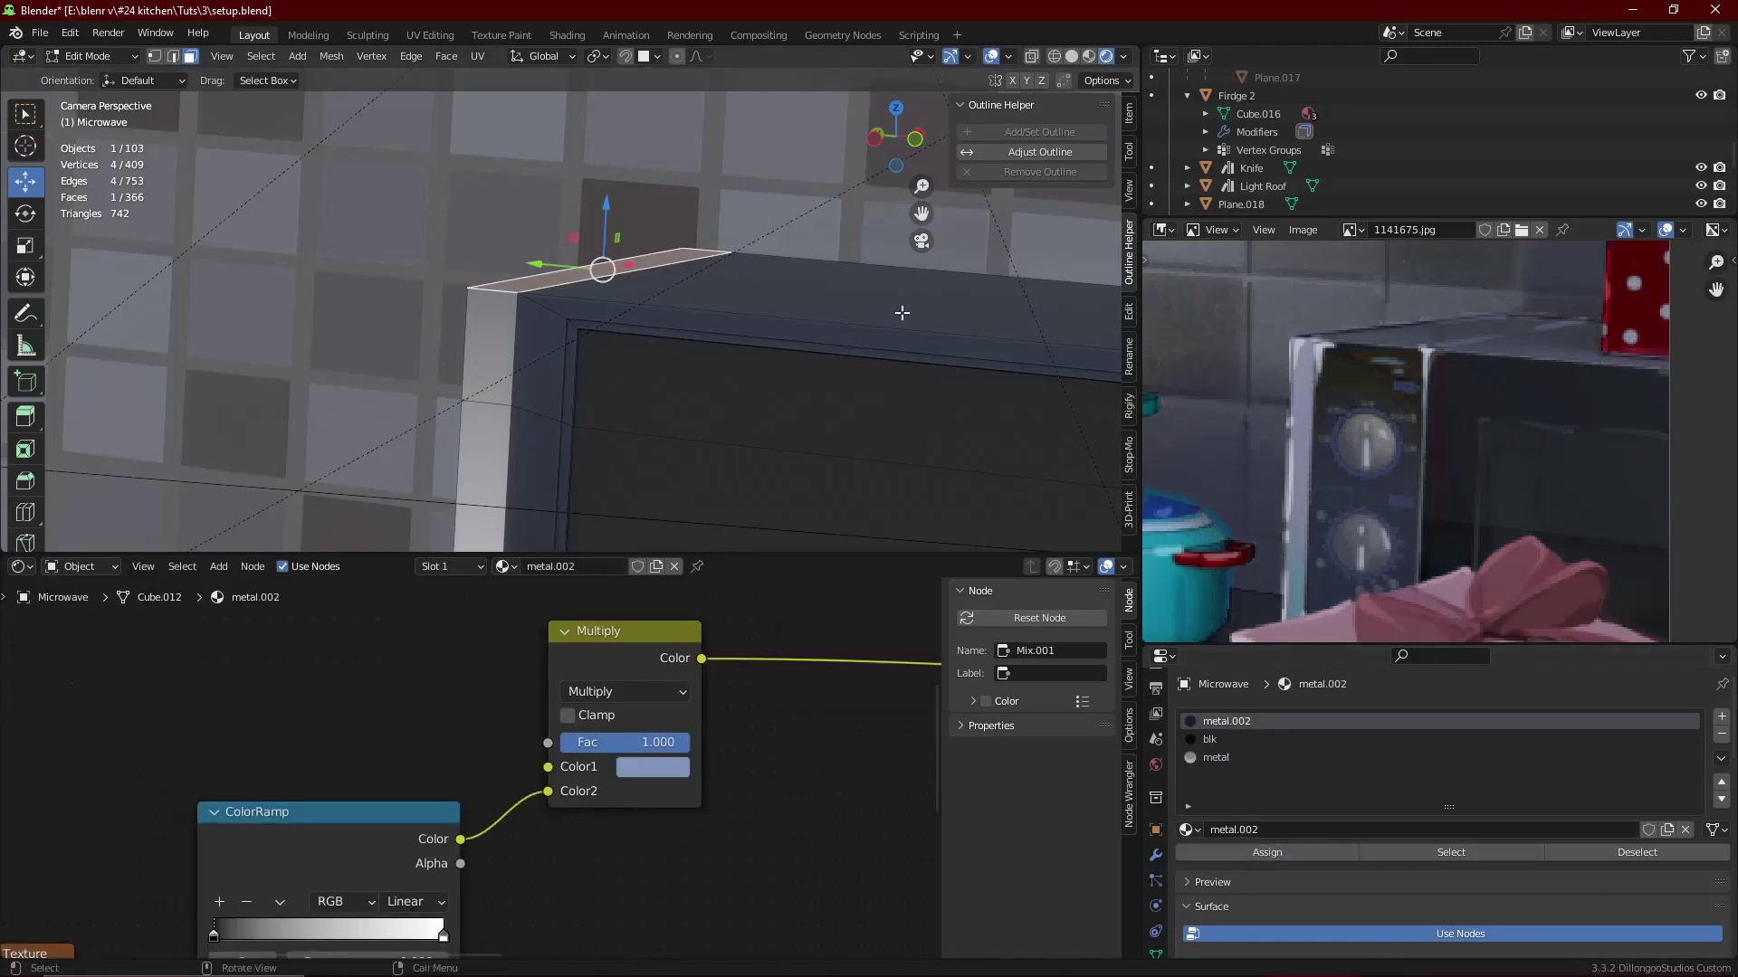
key("Tab")
left_click(504, 172)
- Save the blend file with Ctrl+S
scroll(606, 236, "down", 5)
scroll(621, 361, "down", 2)
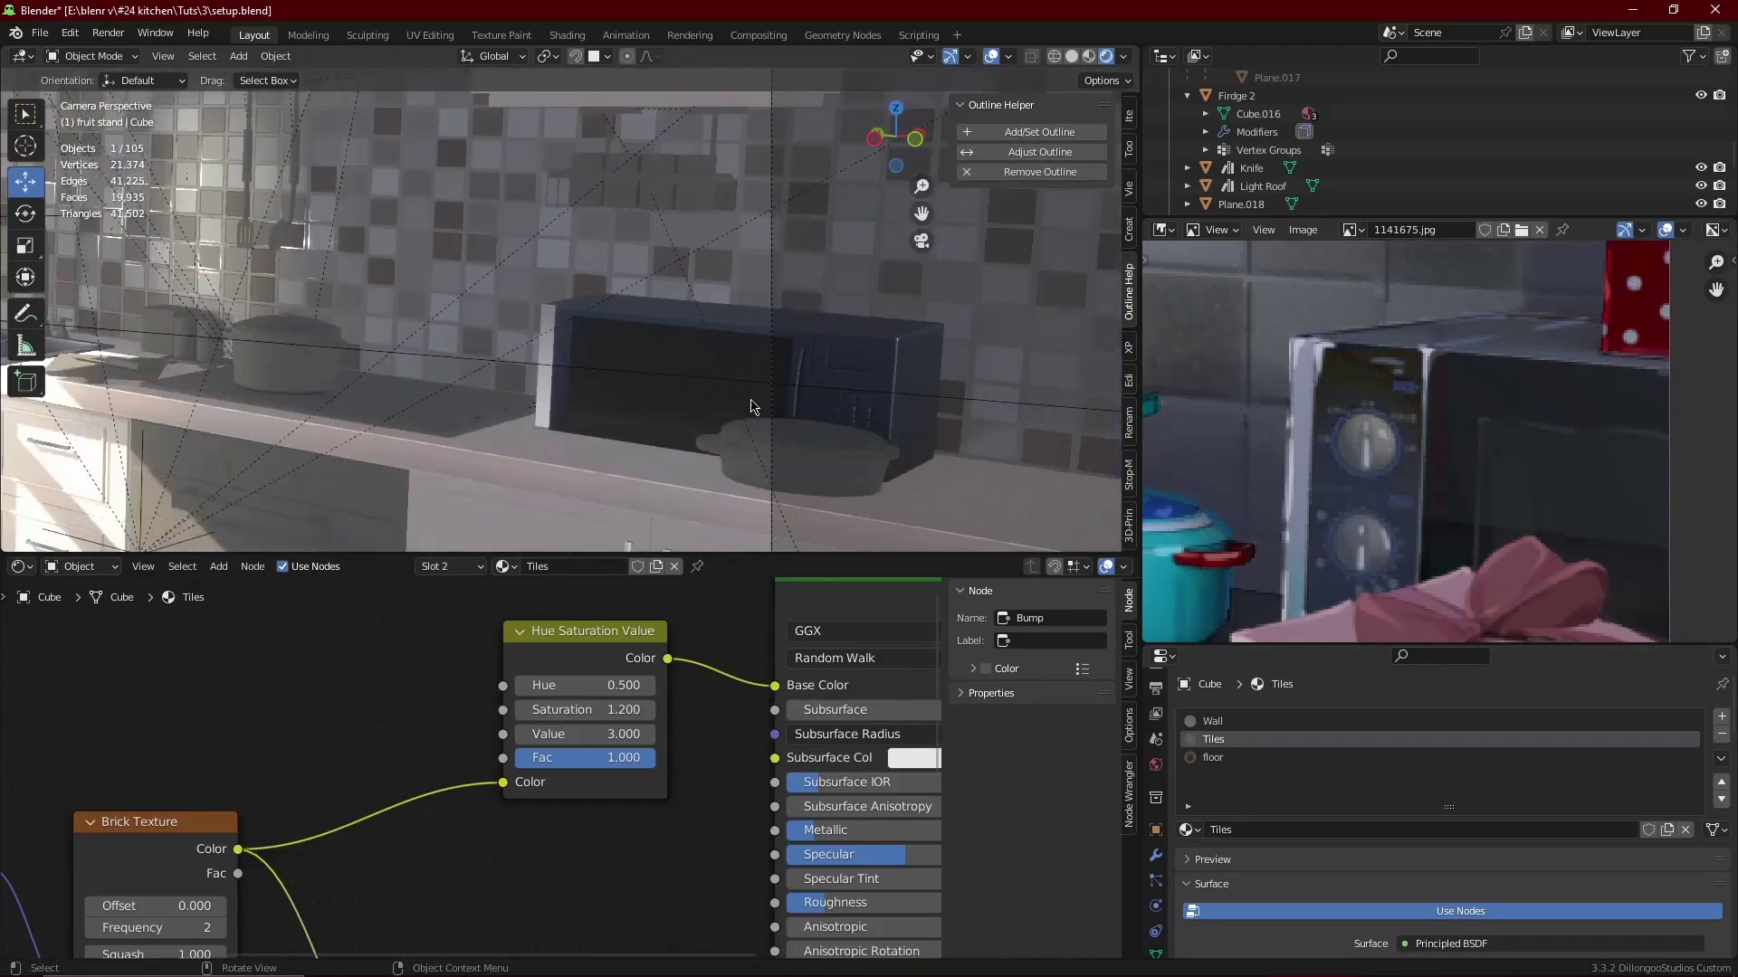
scroll(630, 399, "down", 2)
scroll(631, 377, "up", 3)
key("ctrl+s")
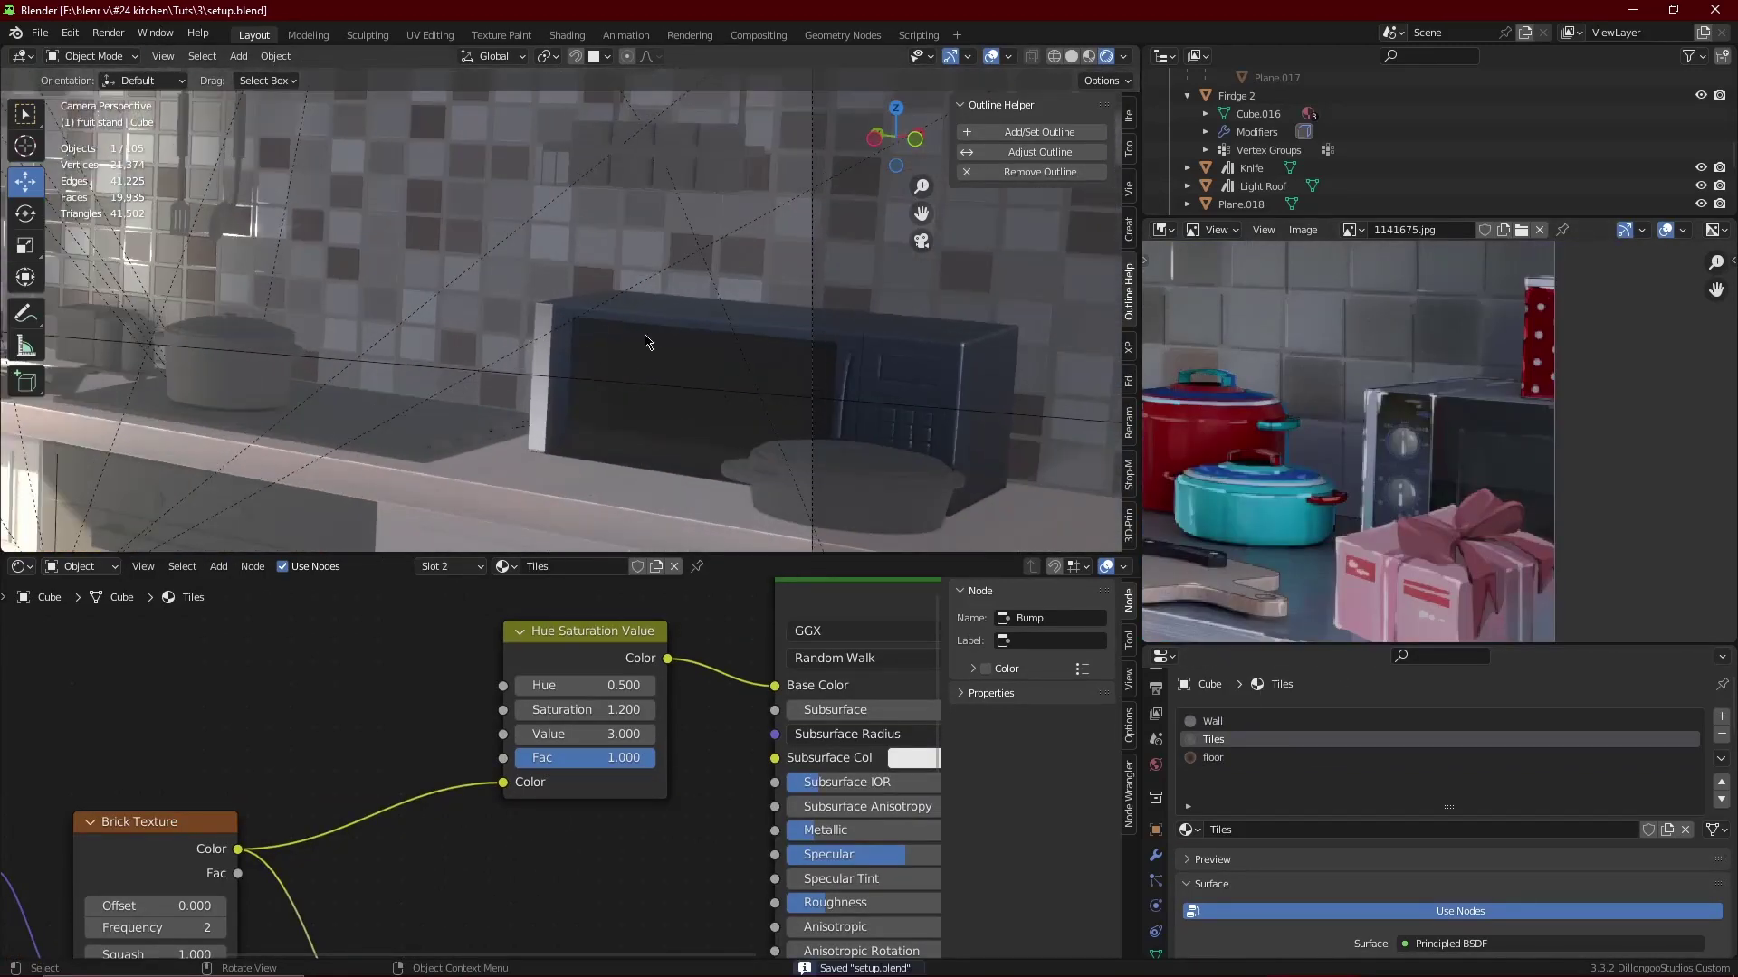
- In Edit Mode with X-ray, clear the selection and pick the top panel's edge loop
scroll(645, 342, "up", 3)
left_click(645, 341)
key("Tab")
left_click(615, 288)
key("shift+z")
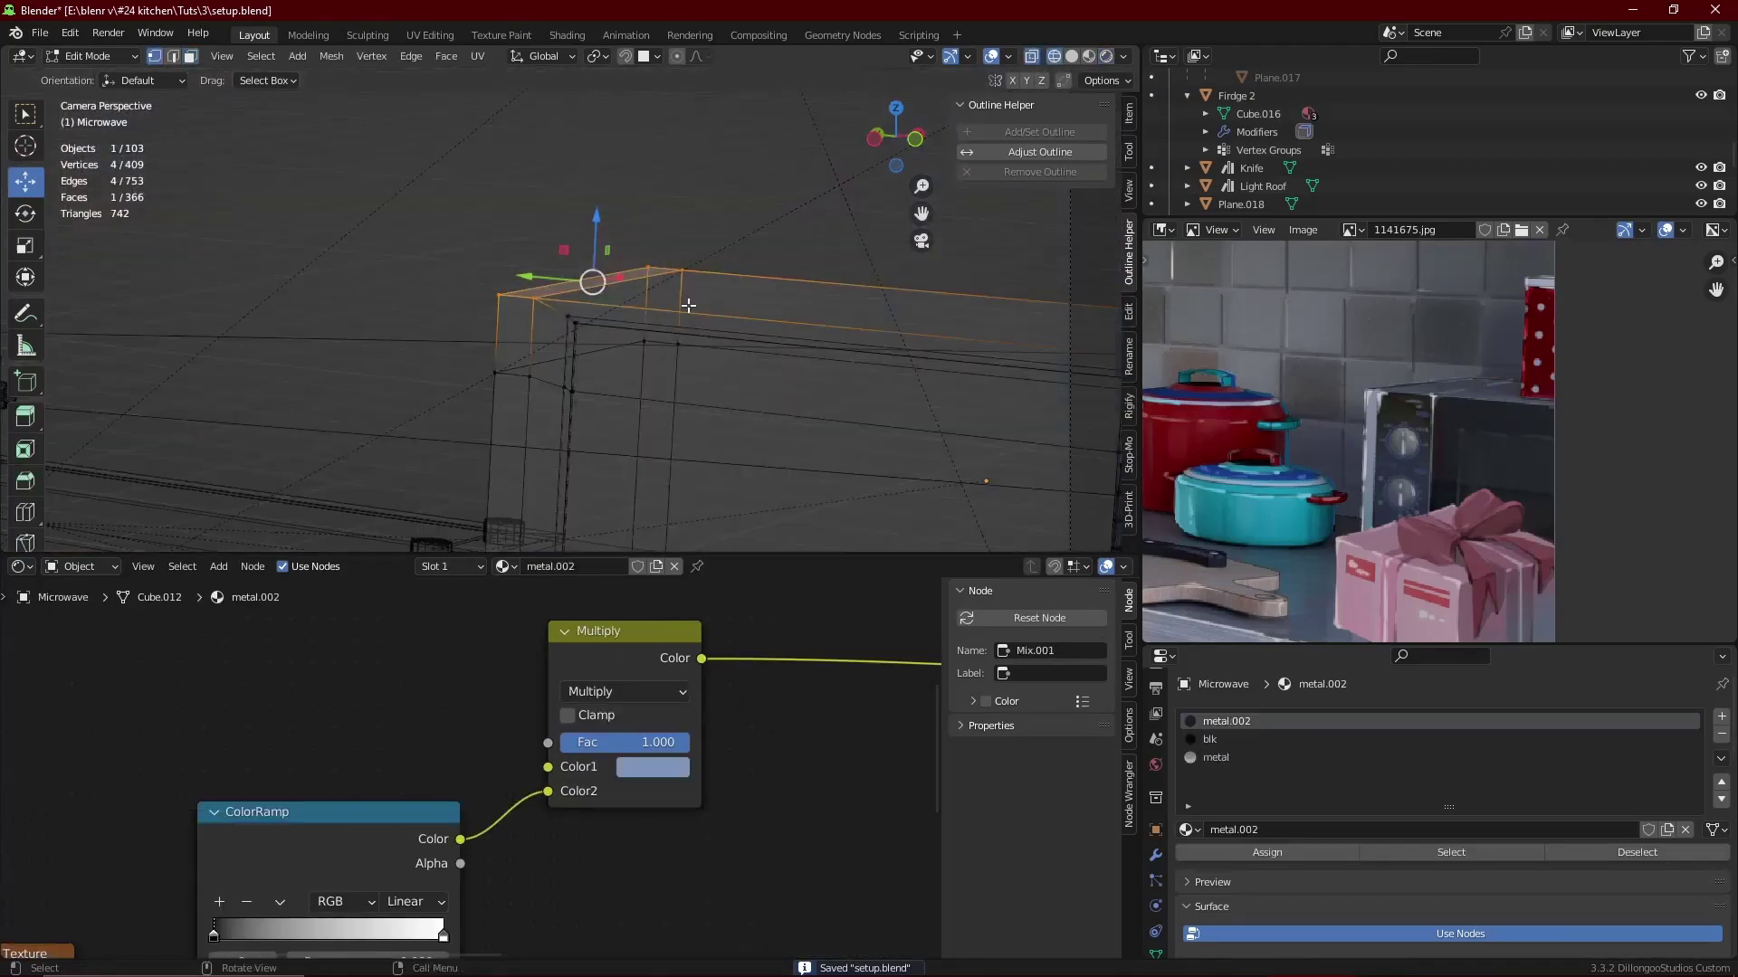
key("alt+a")
left_click(579, 327, "alt")
key("c")
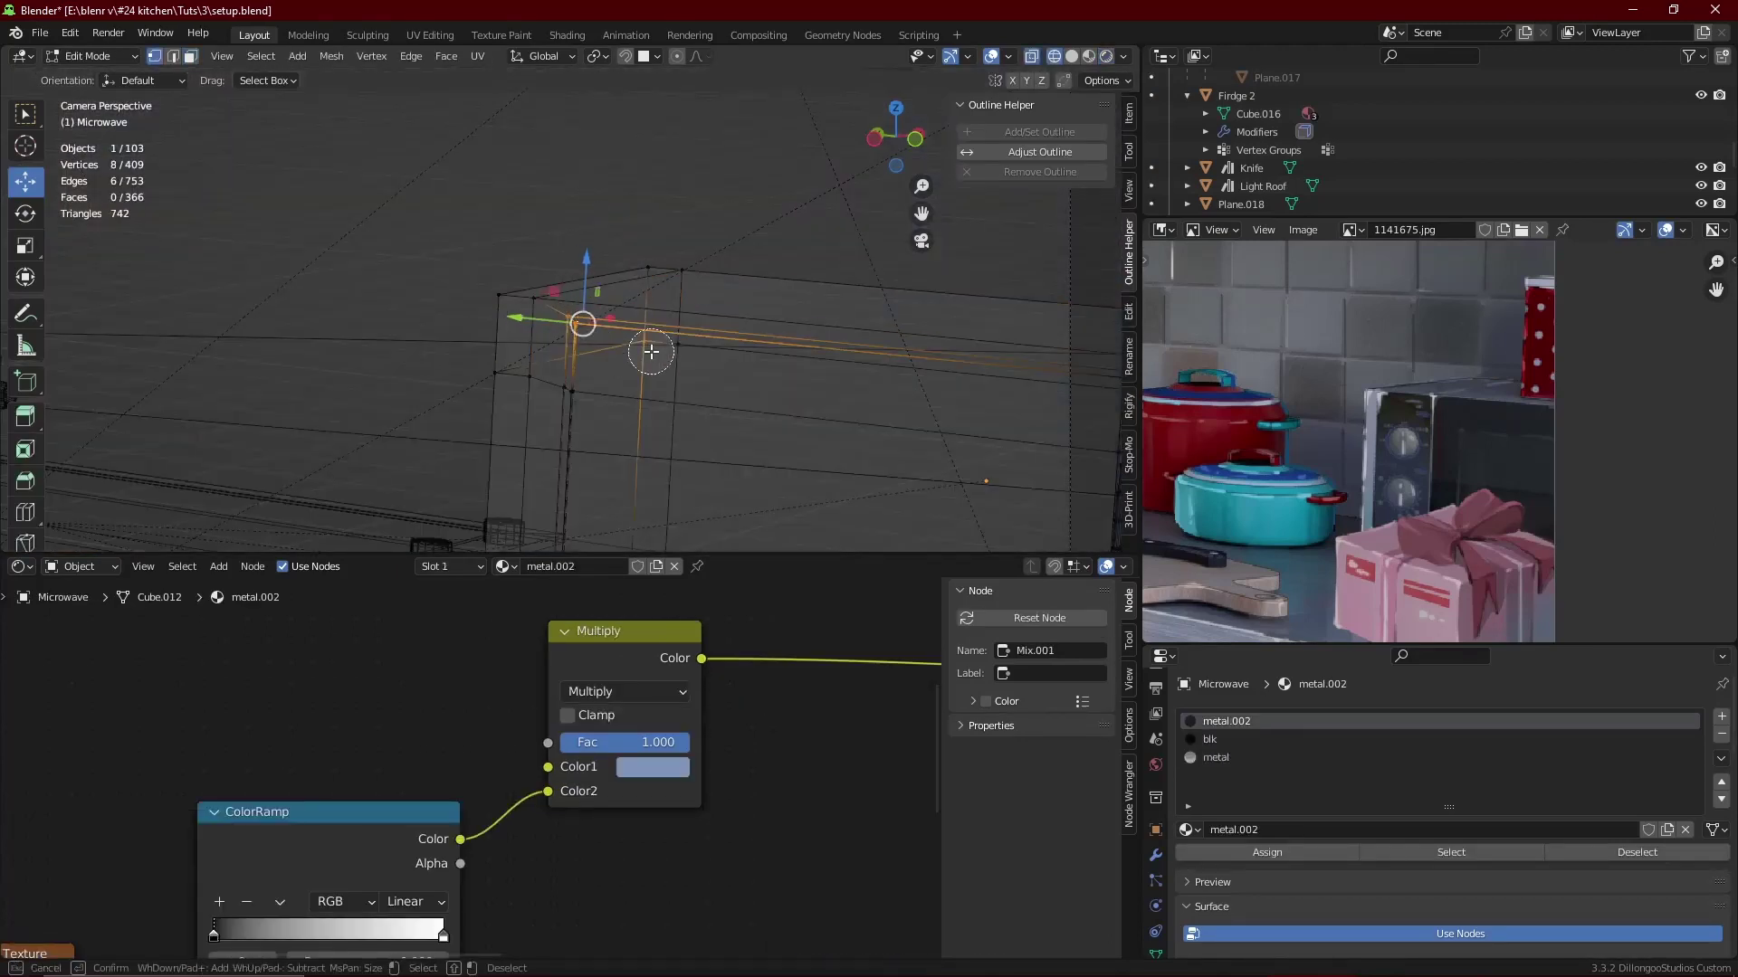
middle_click(625, 340)
key("Escape")
- Circle-select the face loop running up the microwave's front edge
scroll(670, 314, "down", 2)
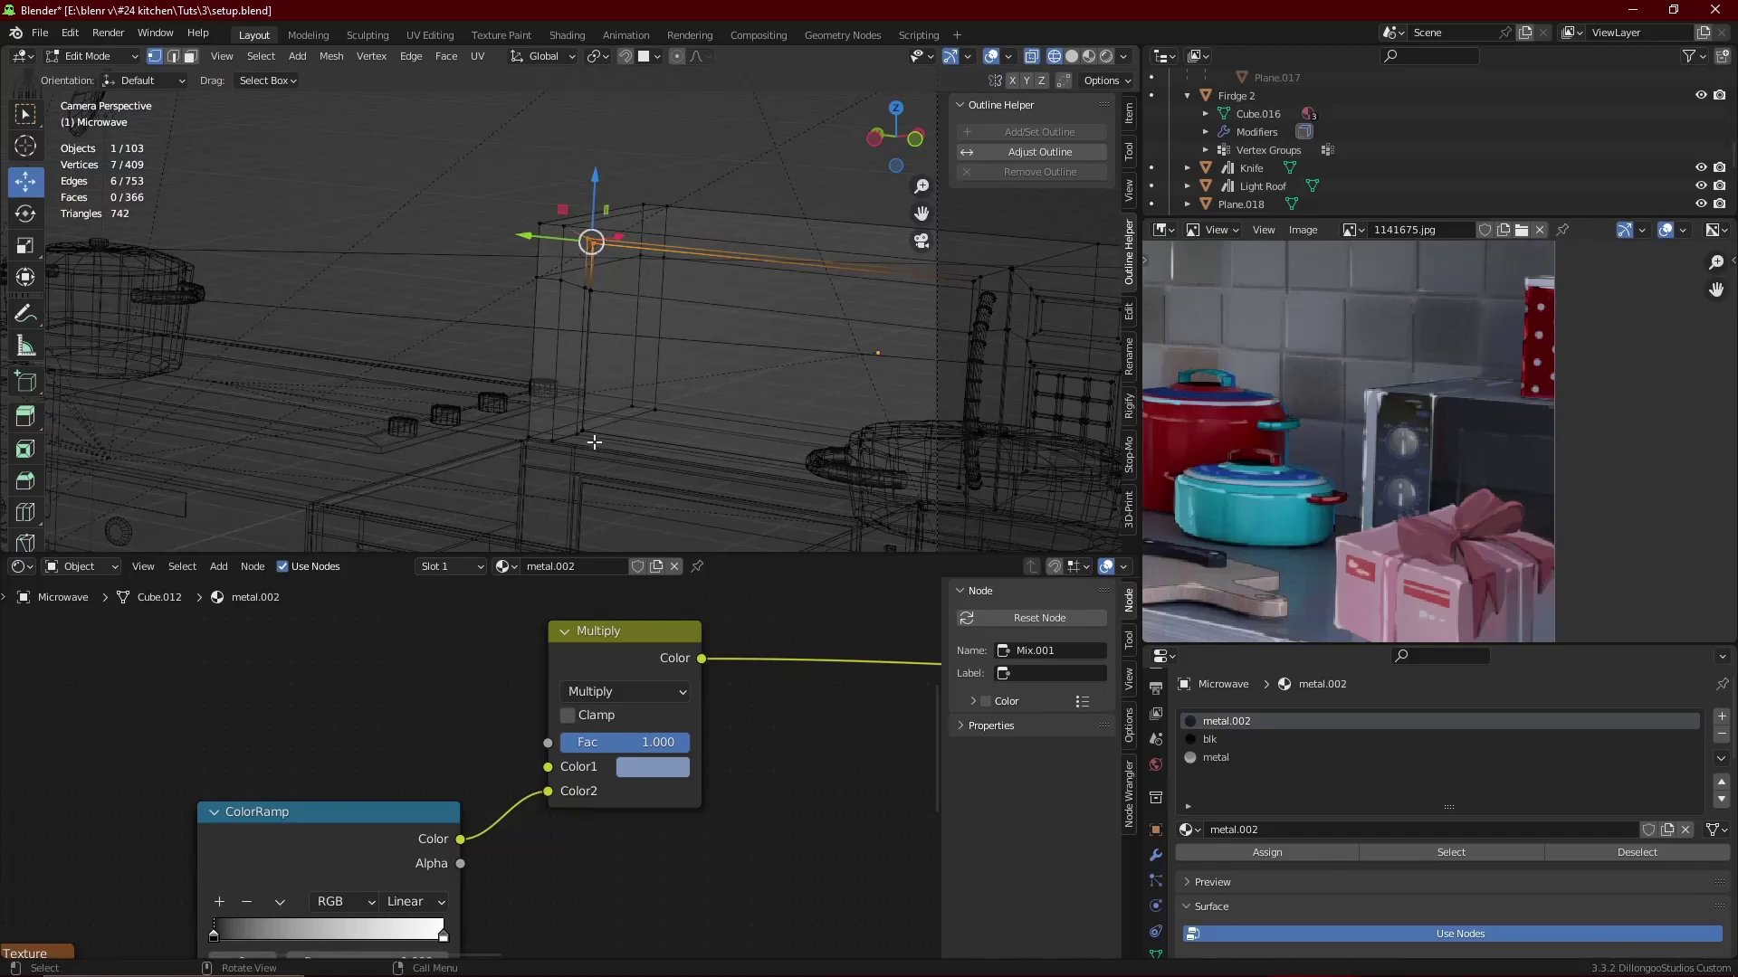
key("c")
left_click_drag(584, 414, 593, 291)
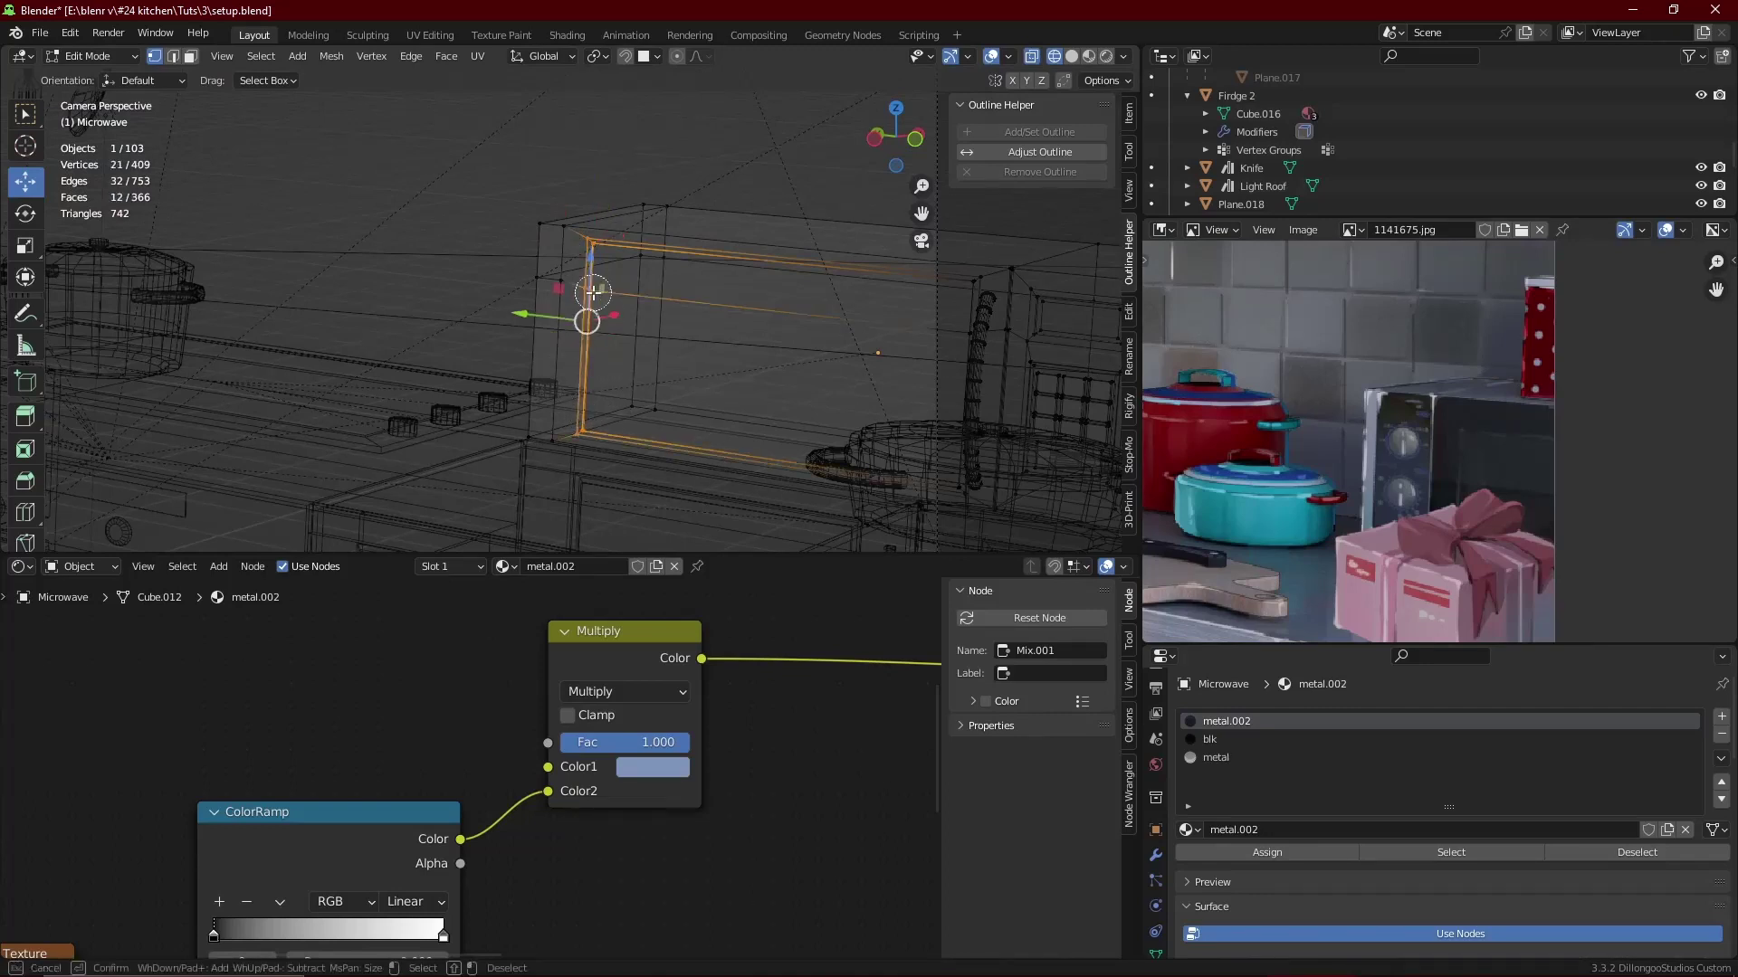
key("Escape")
key("shift+z")
key("Tab")
- Save, then flip metal.002's ColorRamp so it runs from white to black
scroll(524, 218, "up", 2)
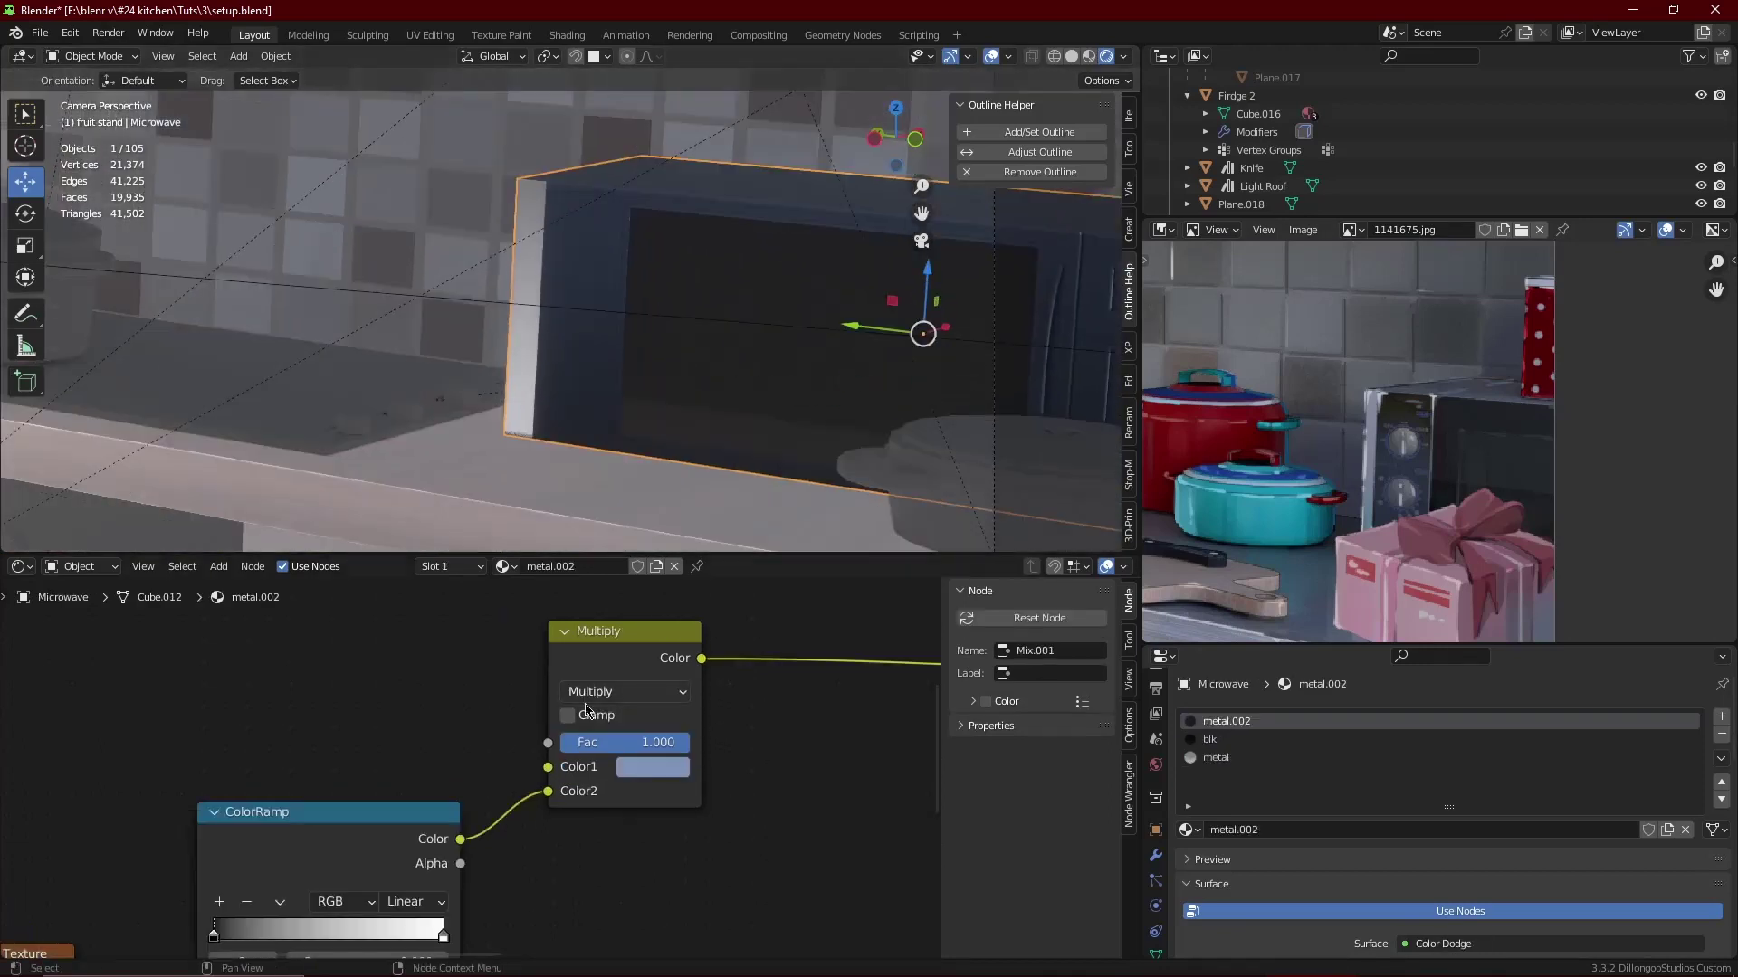
key("ctrl+s")
scroll(440, 852, "up", 1)
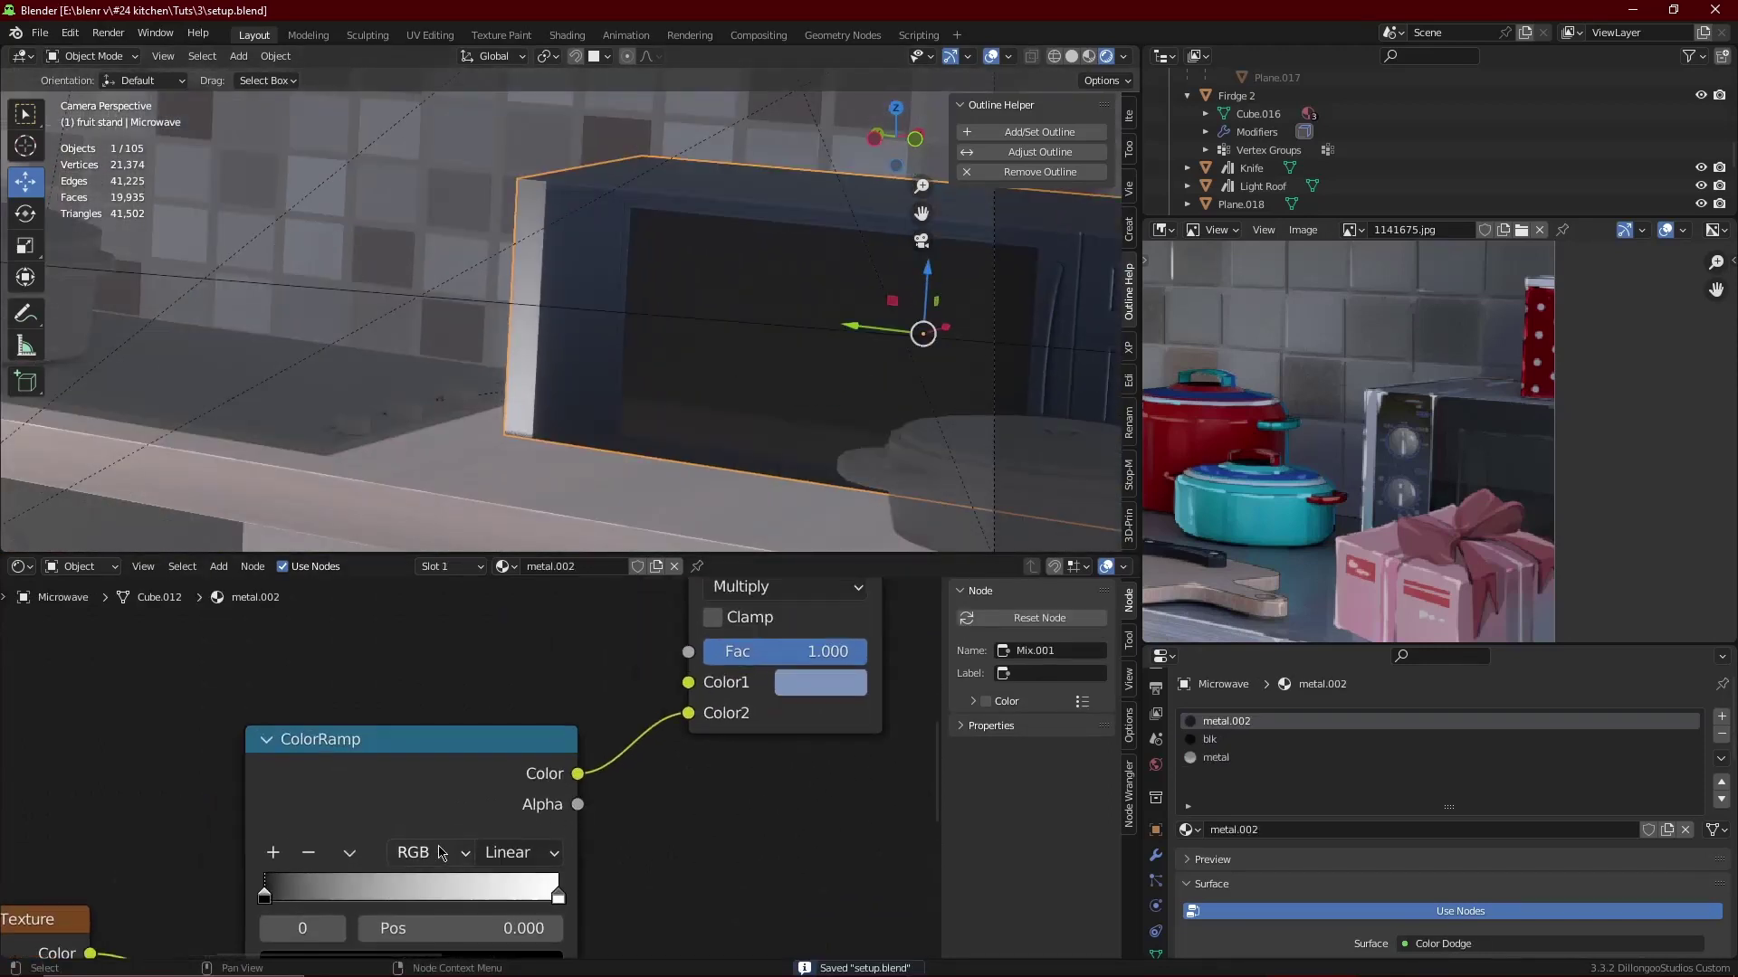
left_click(349, 853)
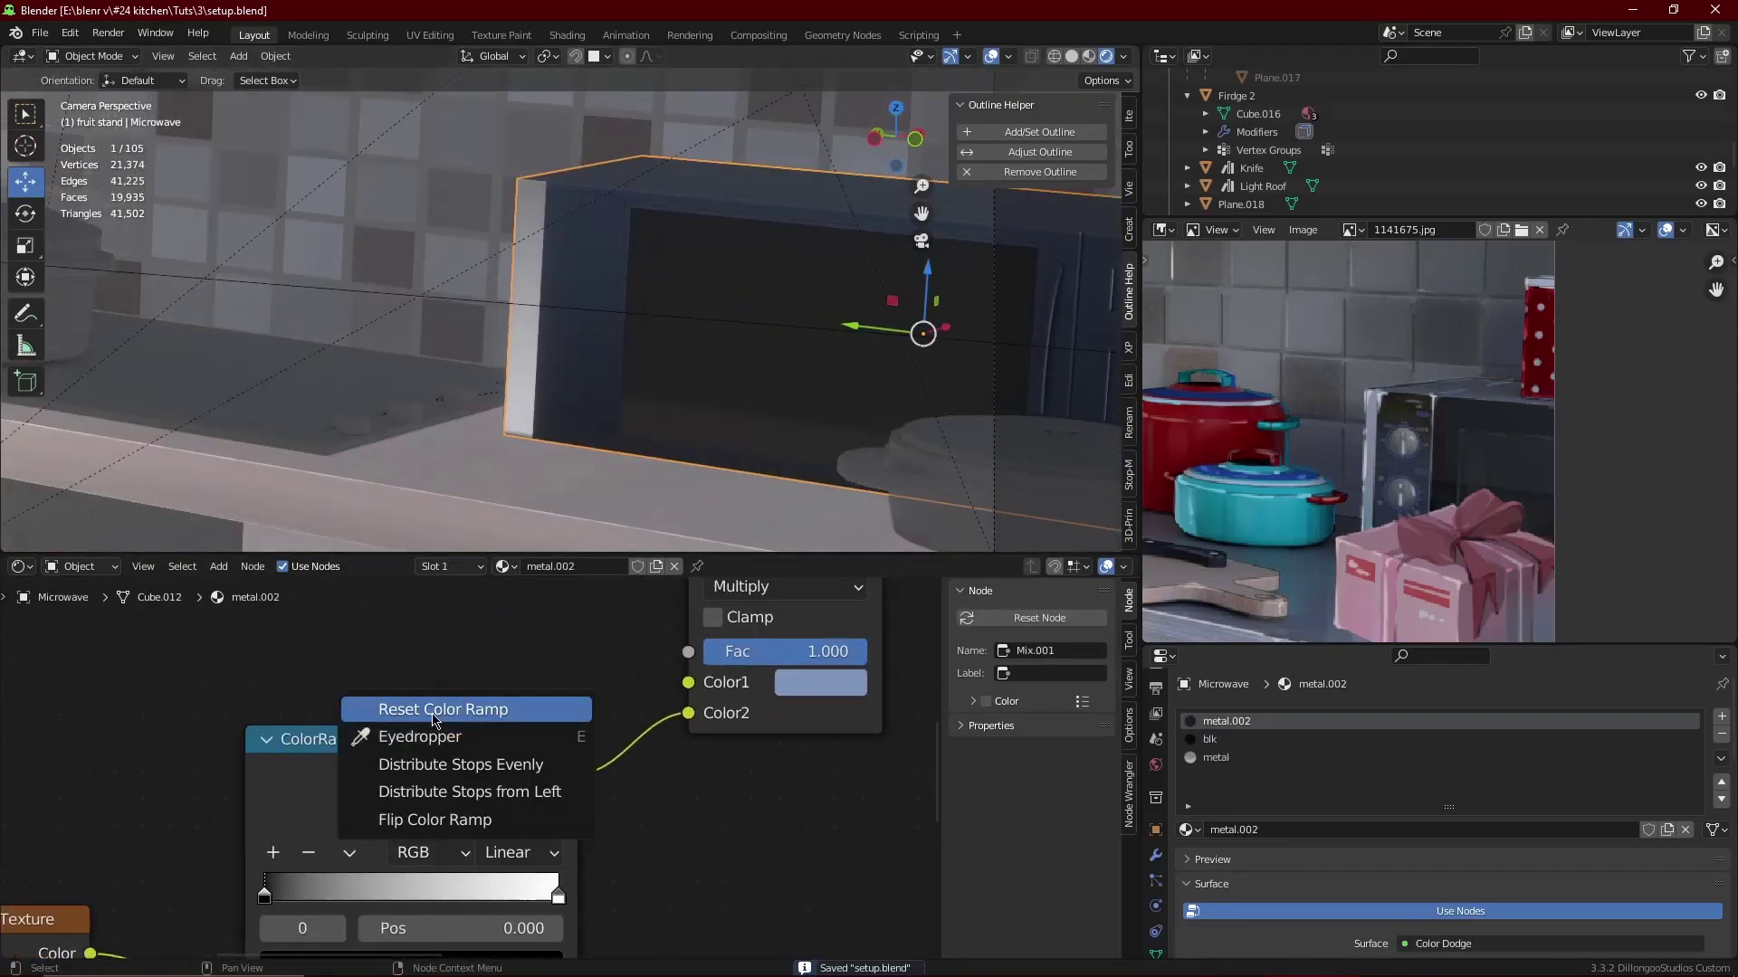
left_click(419, 820)
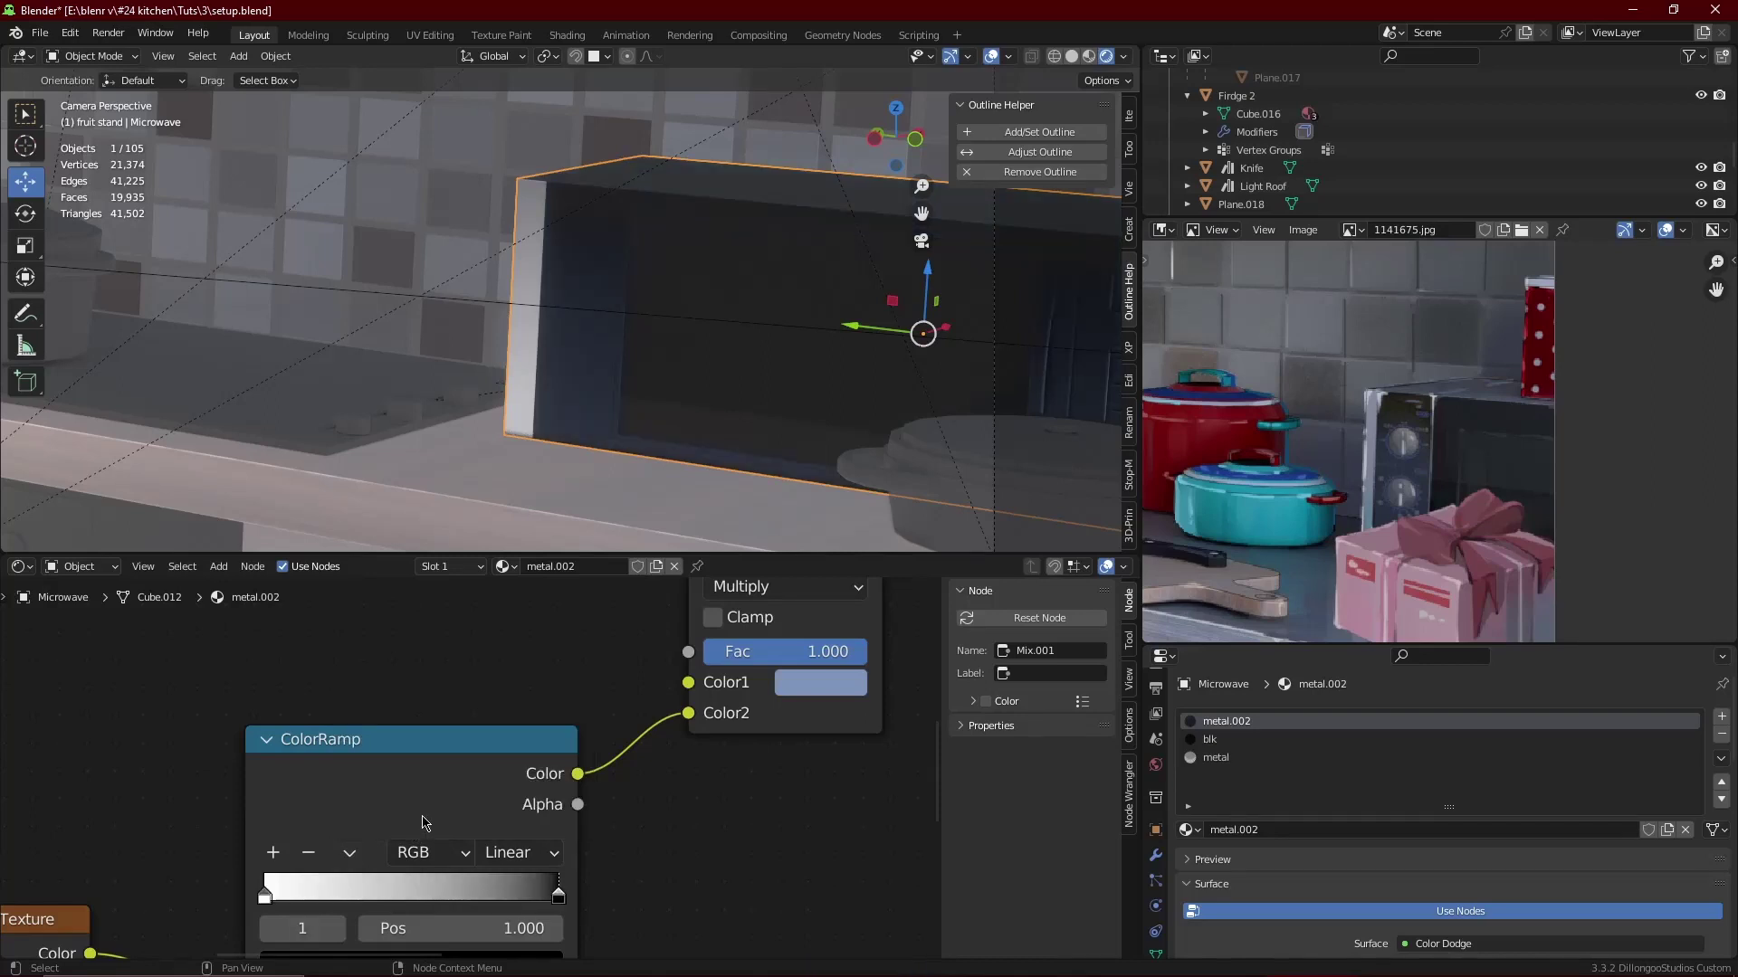
- Add a mesh circle rotated 90° on Y, shrink it and place it on the microwave front
key("shift+a")
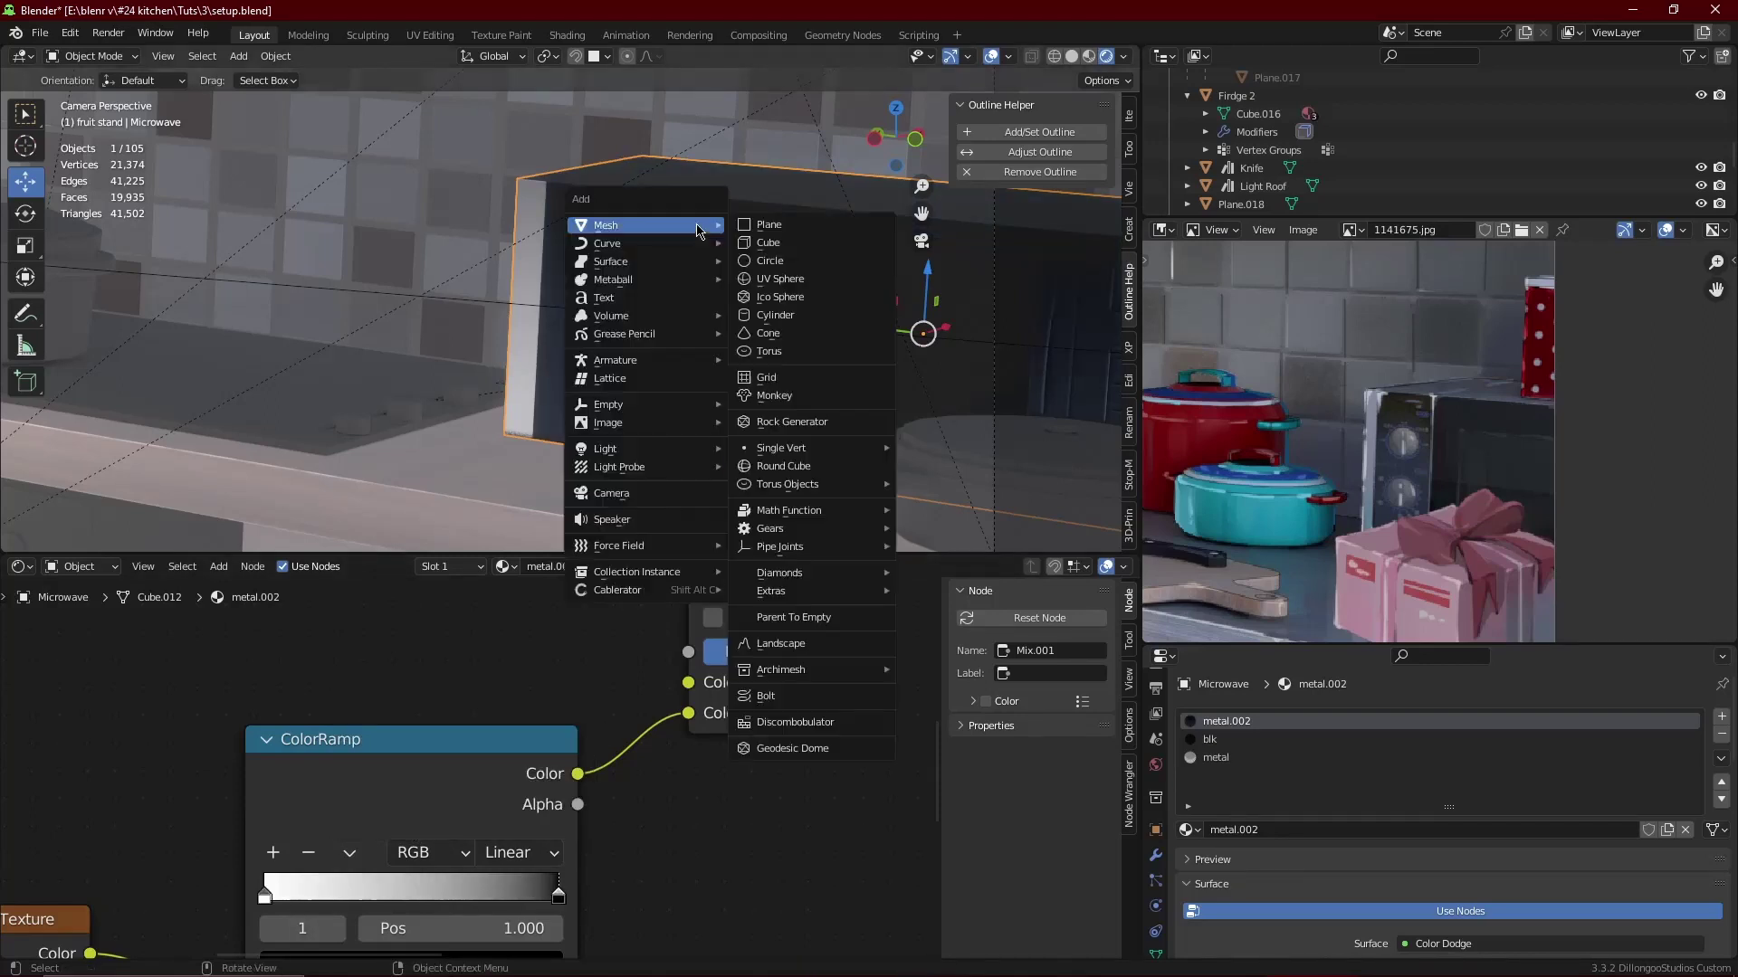
left_click(733, 262)
key("r")
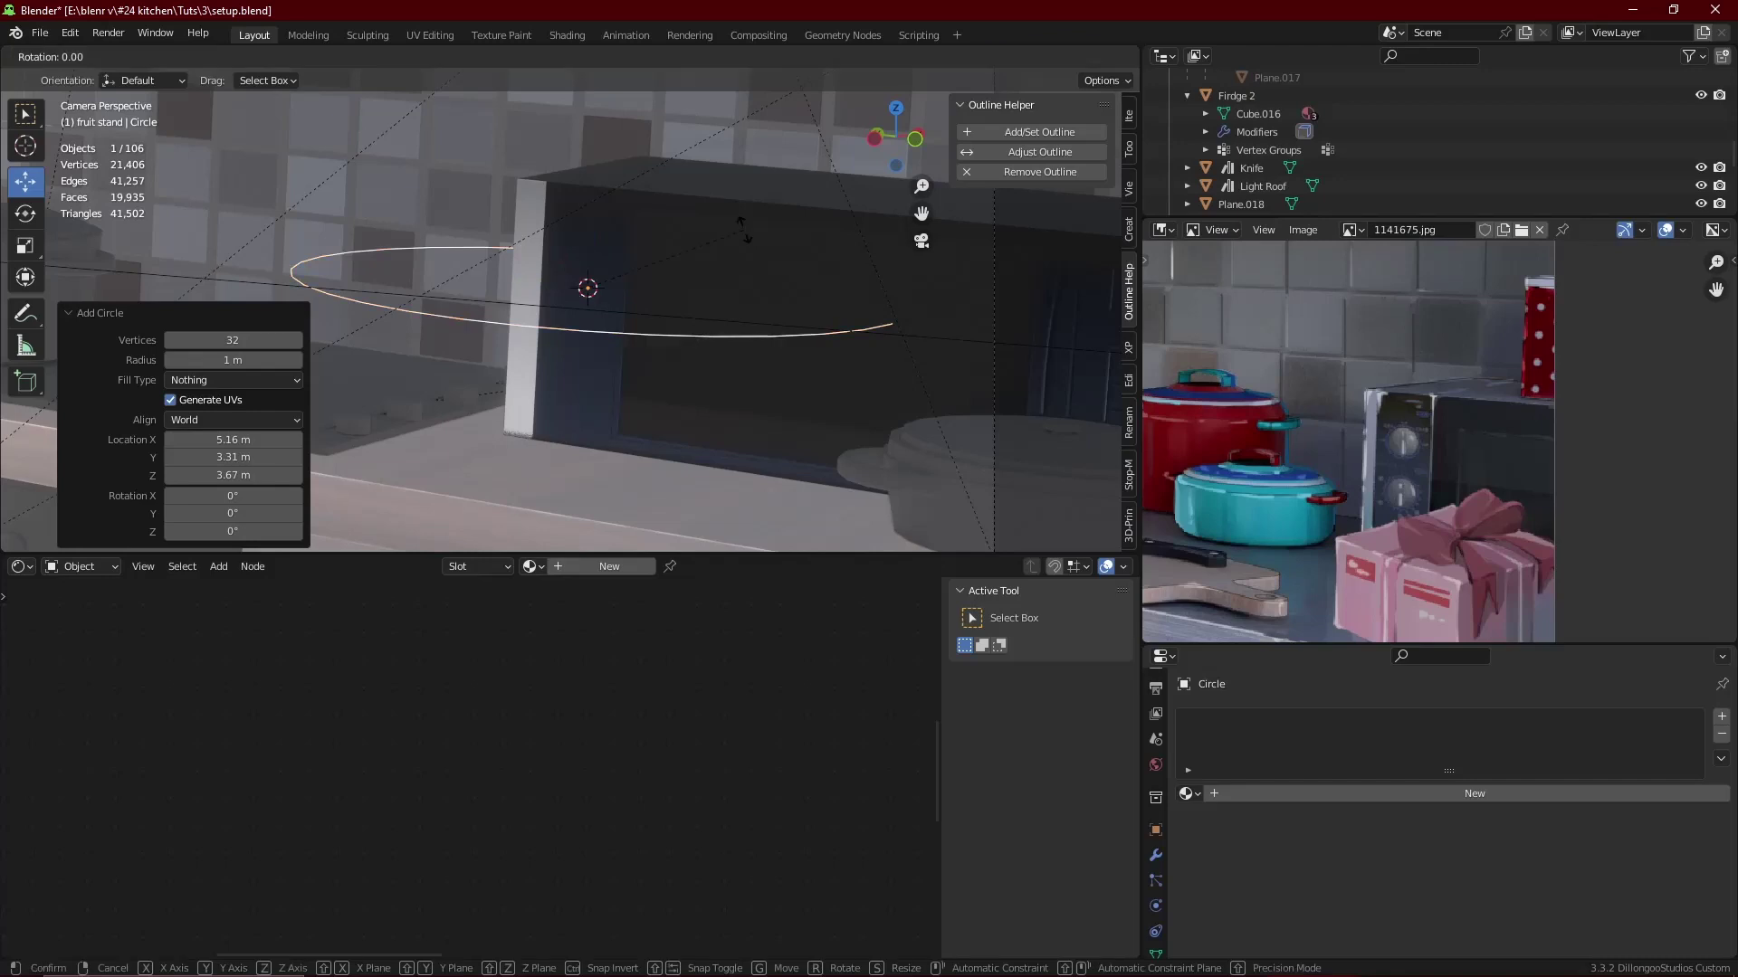
key("y")
key("9")
key("0")
key("Return")
key("s")
left_click(607, 304)
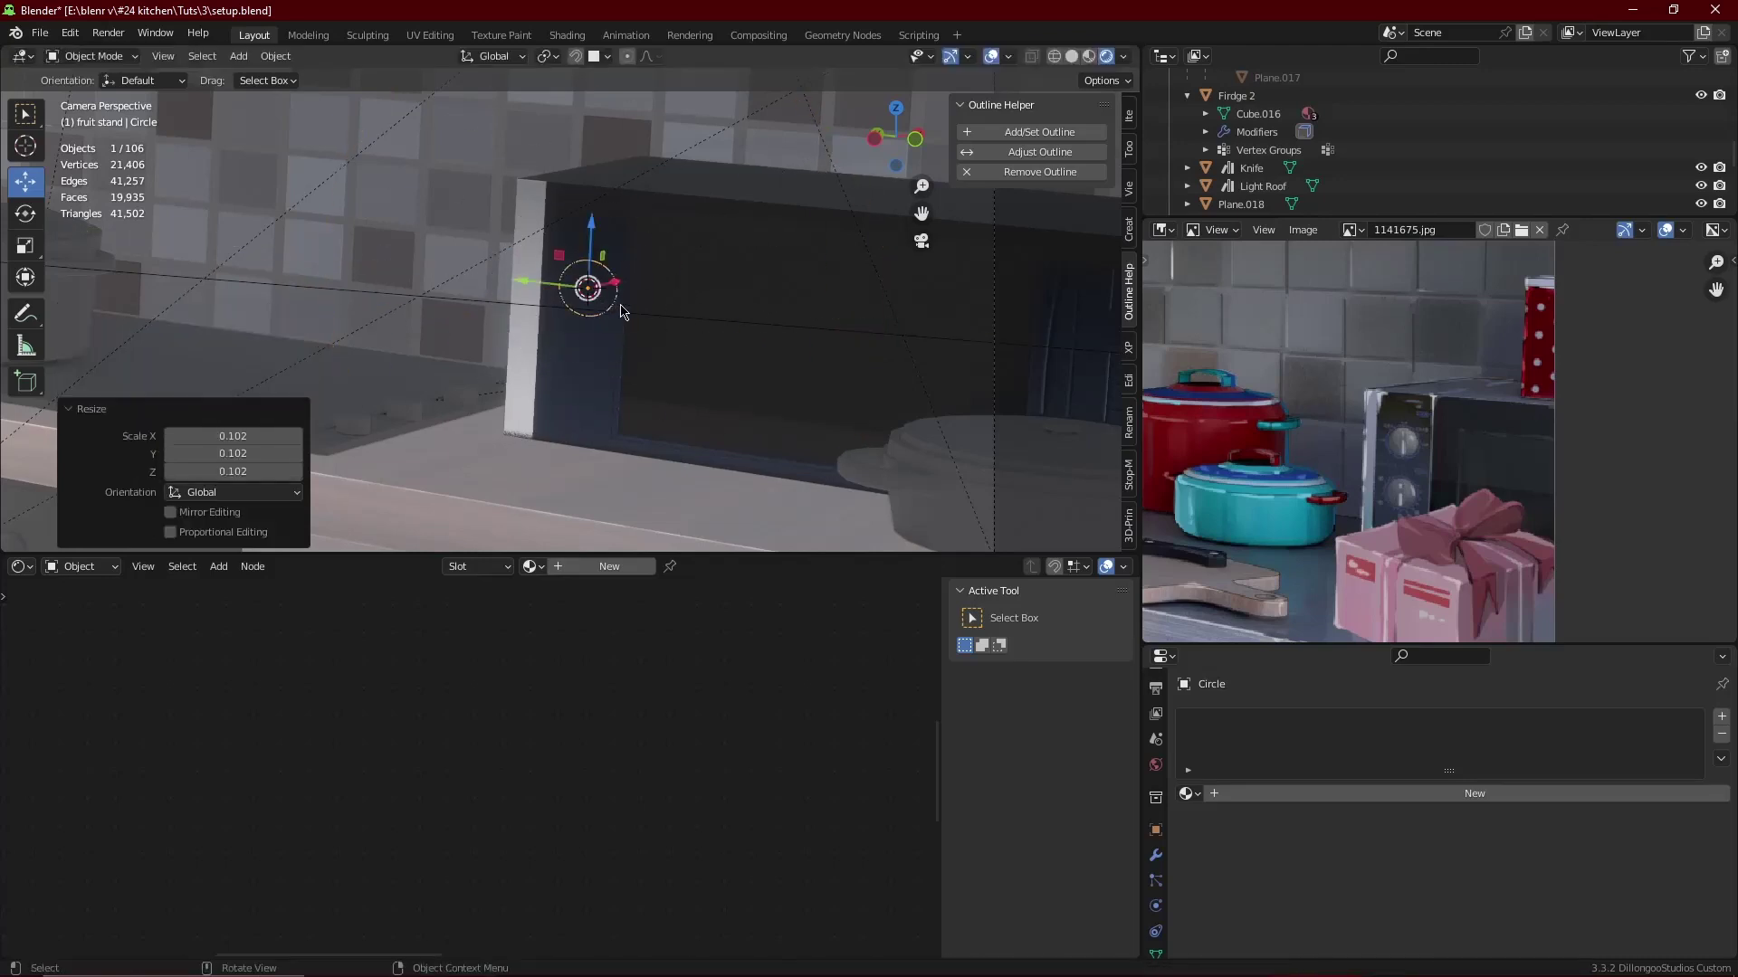
left_click_drag(597, 339, 605, 351)
key("ctrl+s")
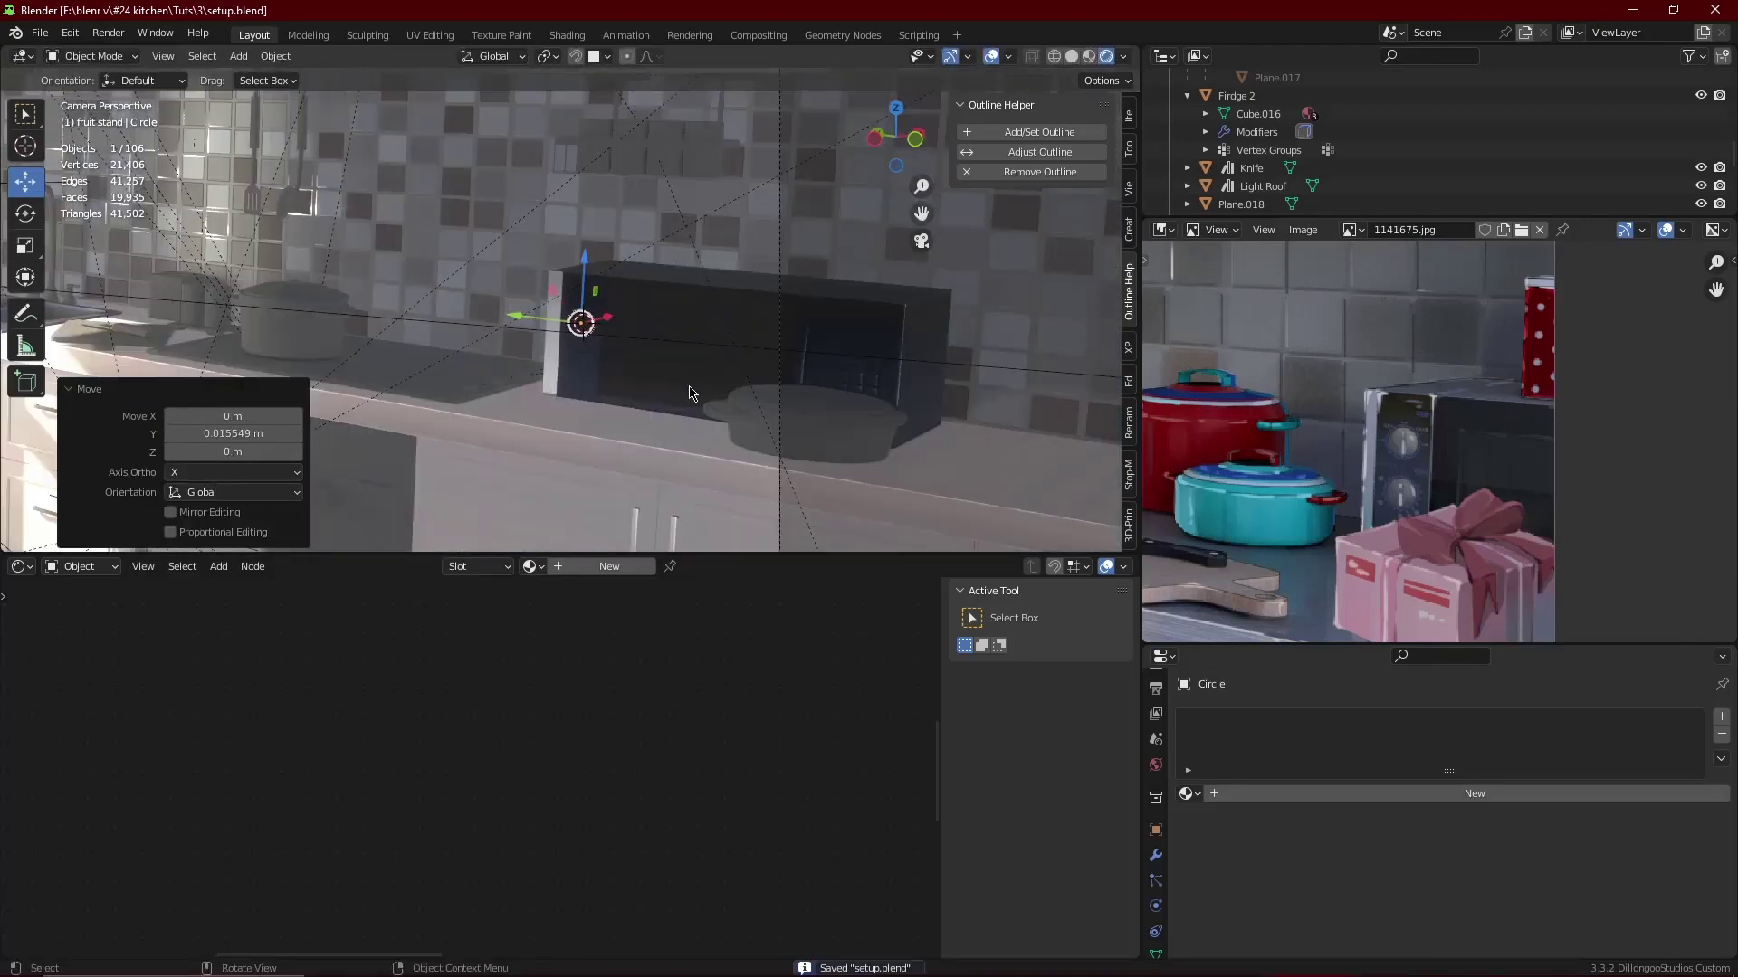
- Fill the circle, extrude it into a thin disc and inset its front face
middle_click_drag(1359, 509, 1440, 525)
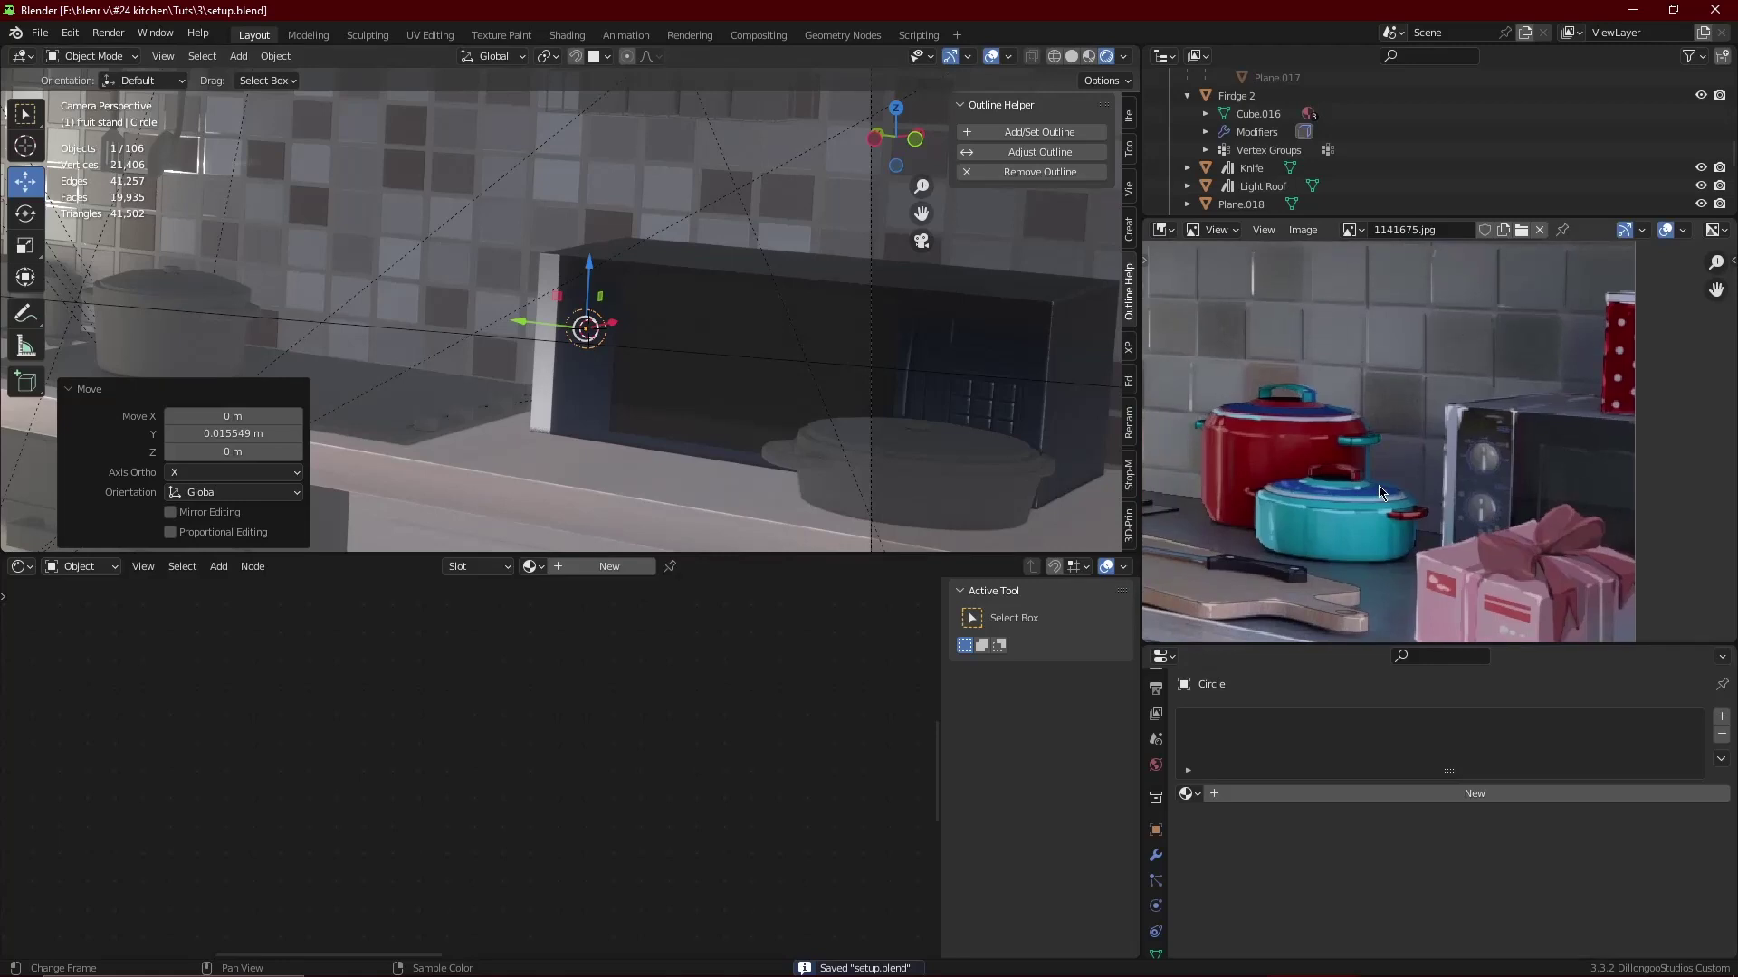
scroll(825, 446, "up", 3)
key("Tab")
key("a")
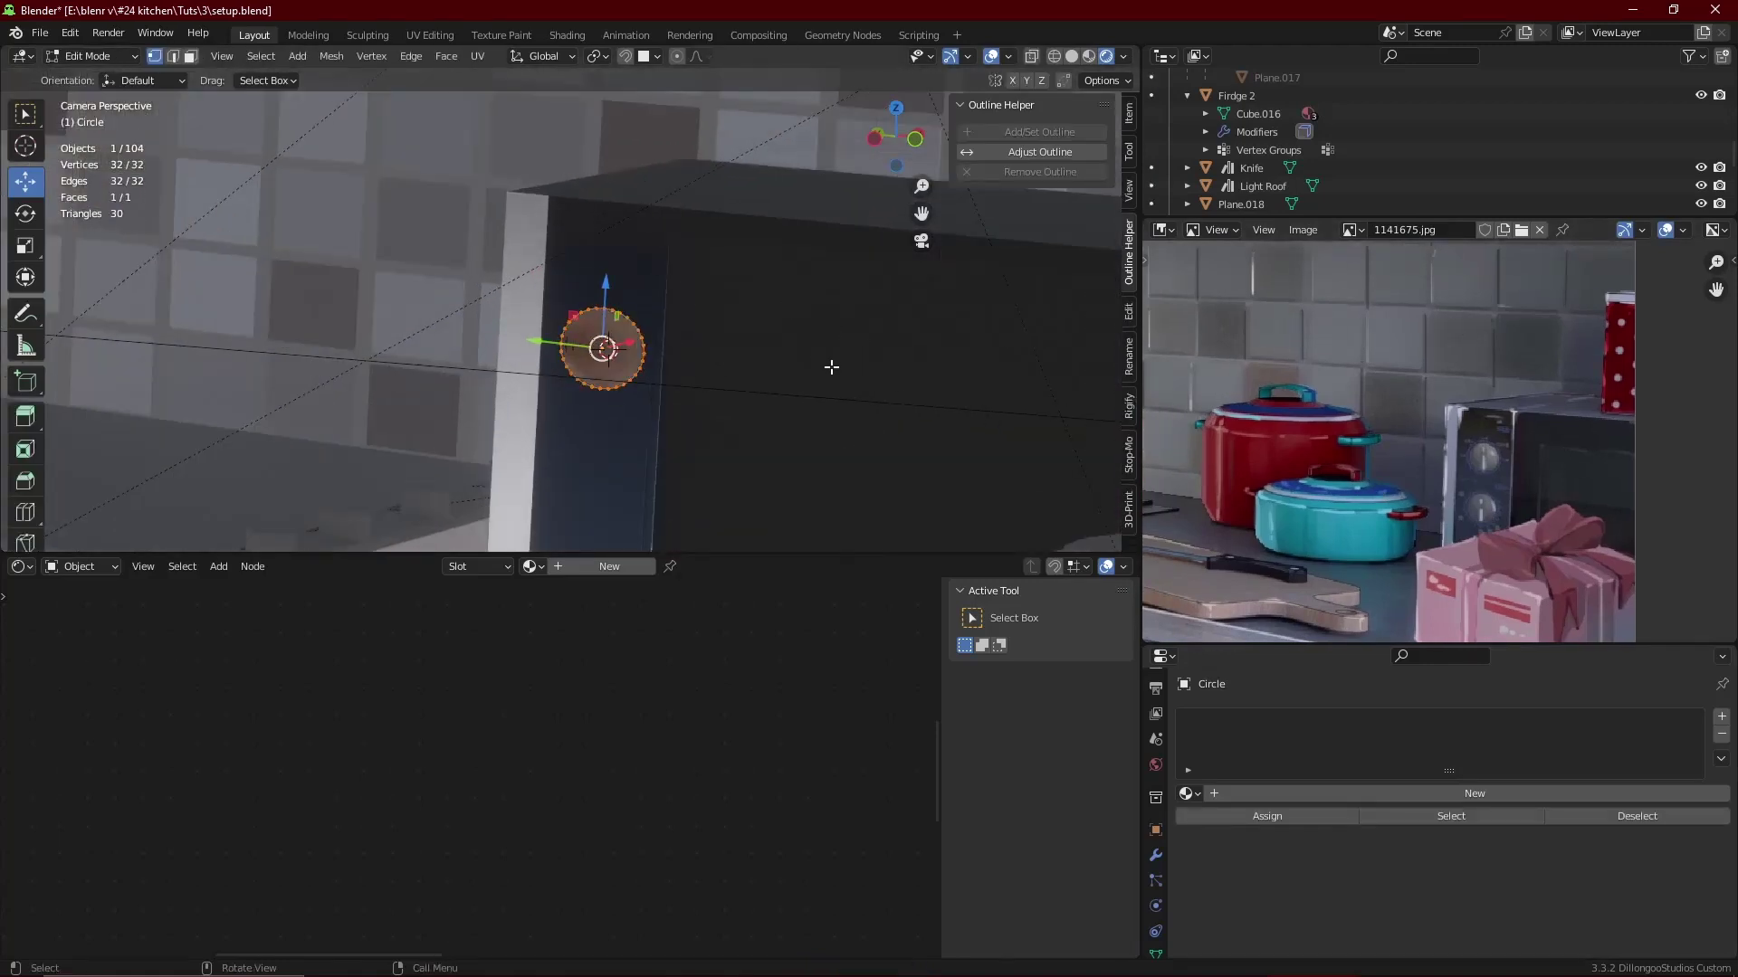
scroll(831, 376, "up", 3)
key("e")
left_click(883, 309)
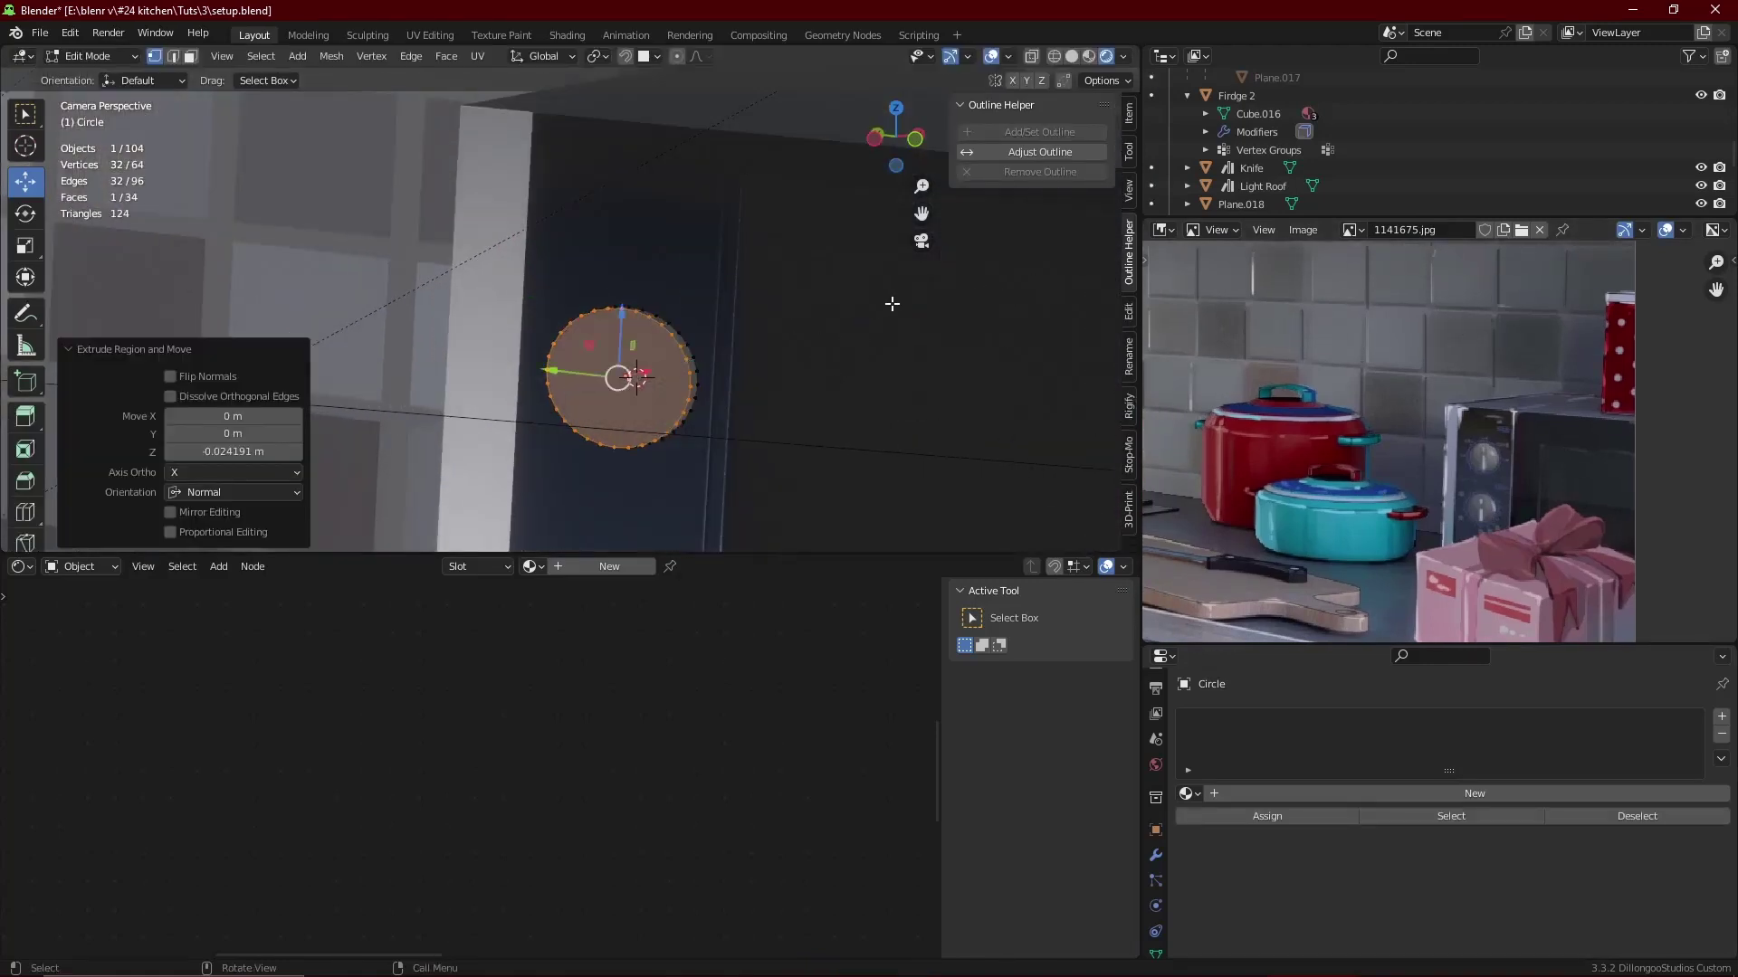
key("i")
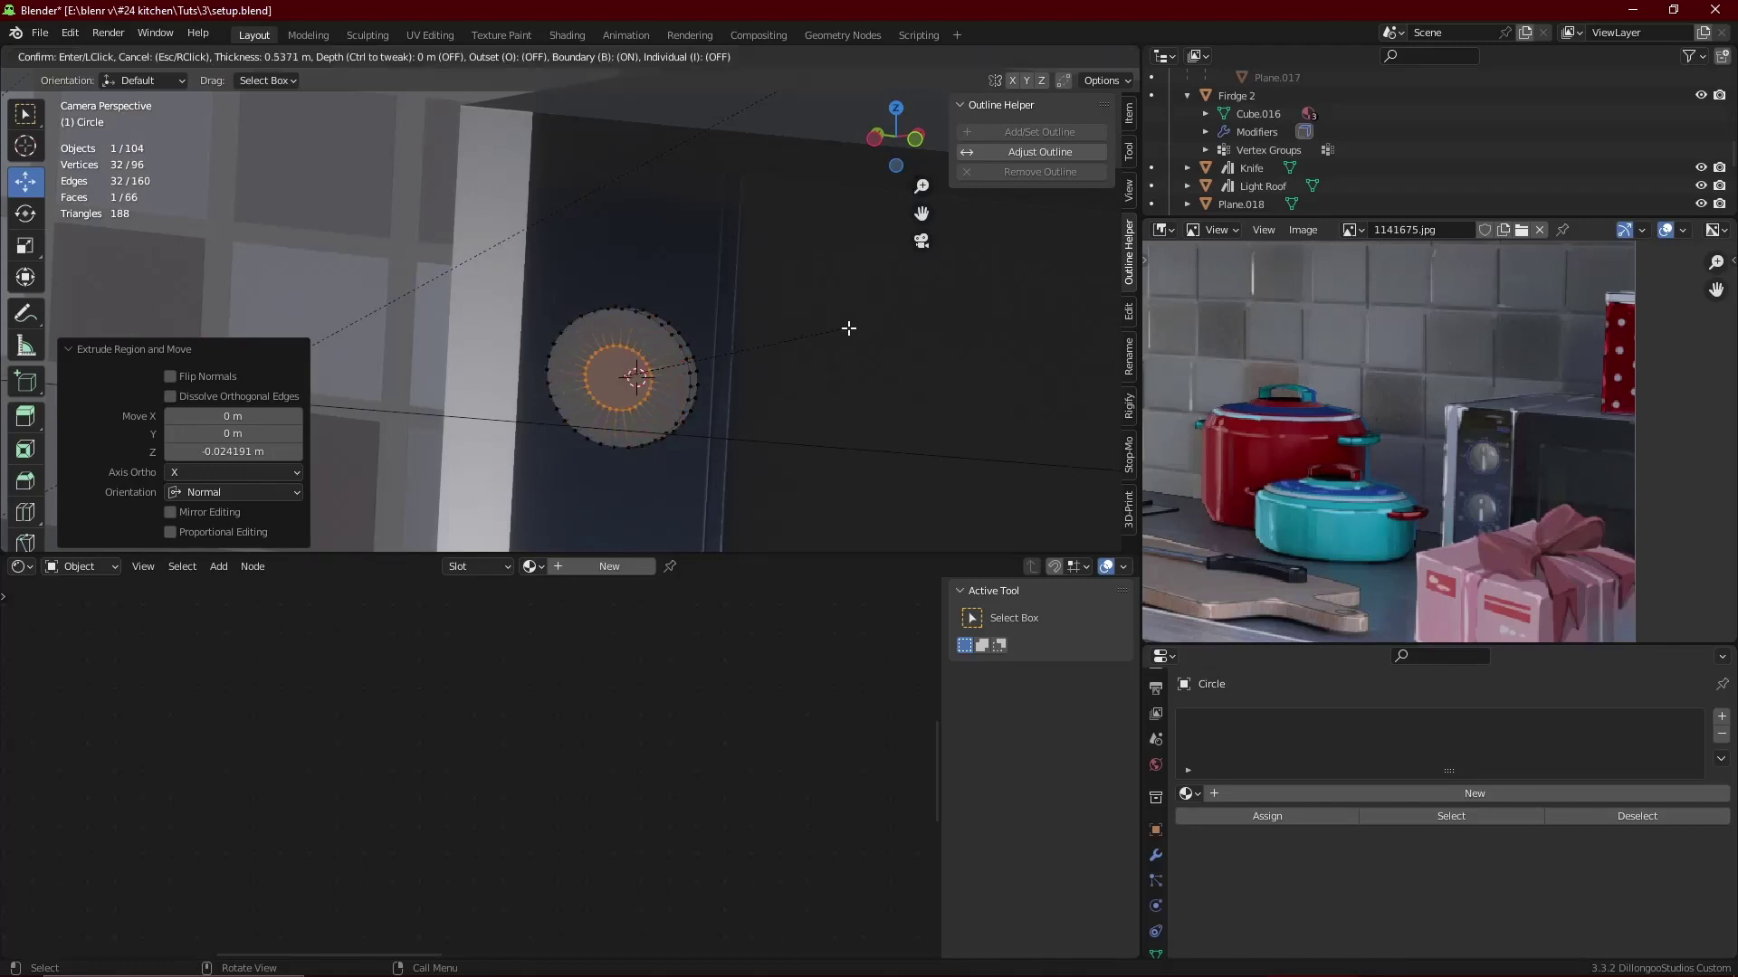
left_click(851, 326)
- Move the inner face along Z and slide the outer edge loop inward
scroll(688, 426, "up", 3)
key("g")
key("z")
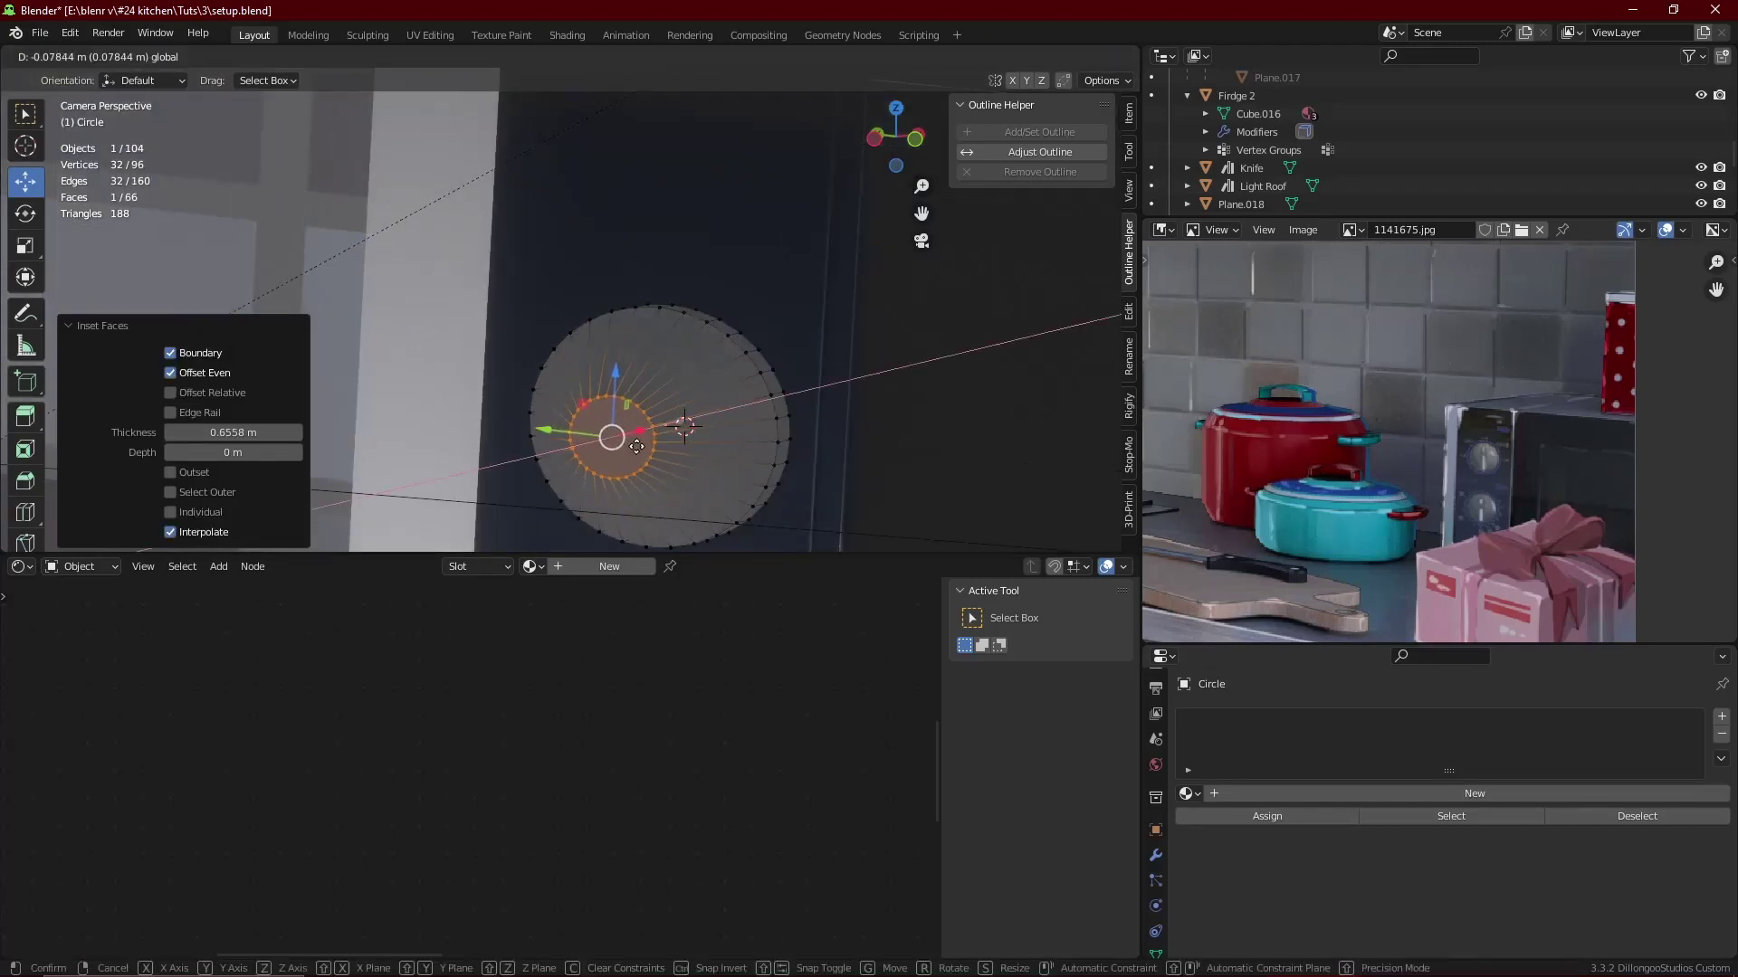
left_click(636, 446)
left_click(758, 373, "alt")
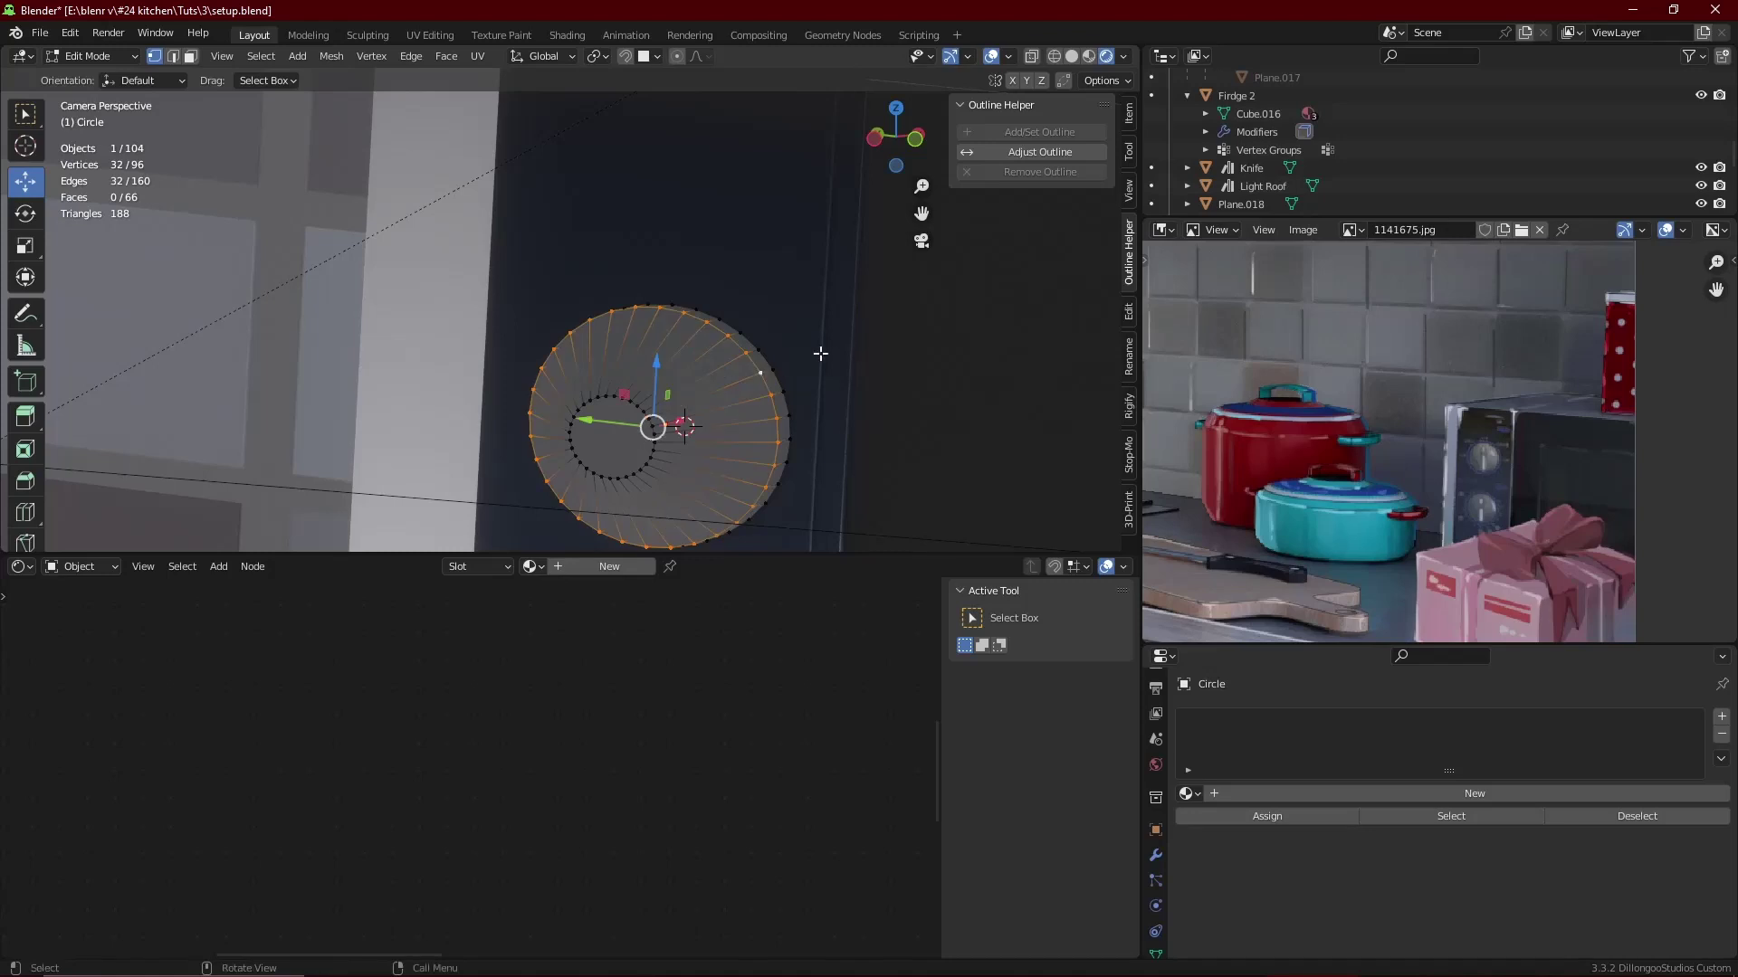
key("g")
key("g")
left_click(801, 371)
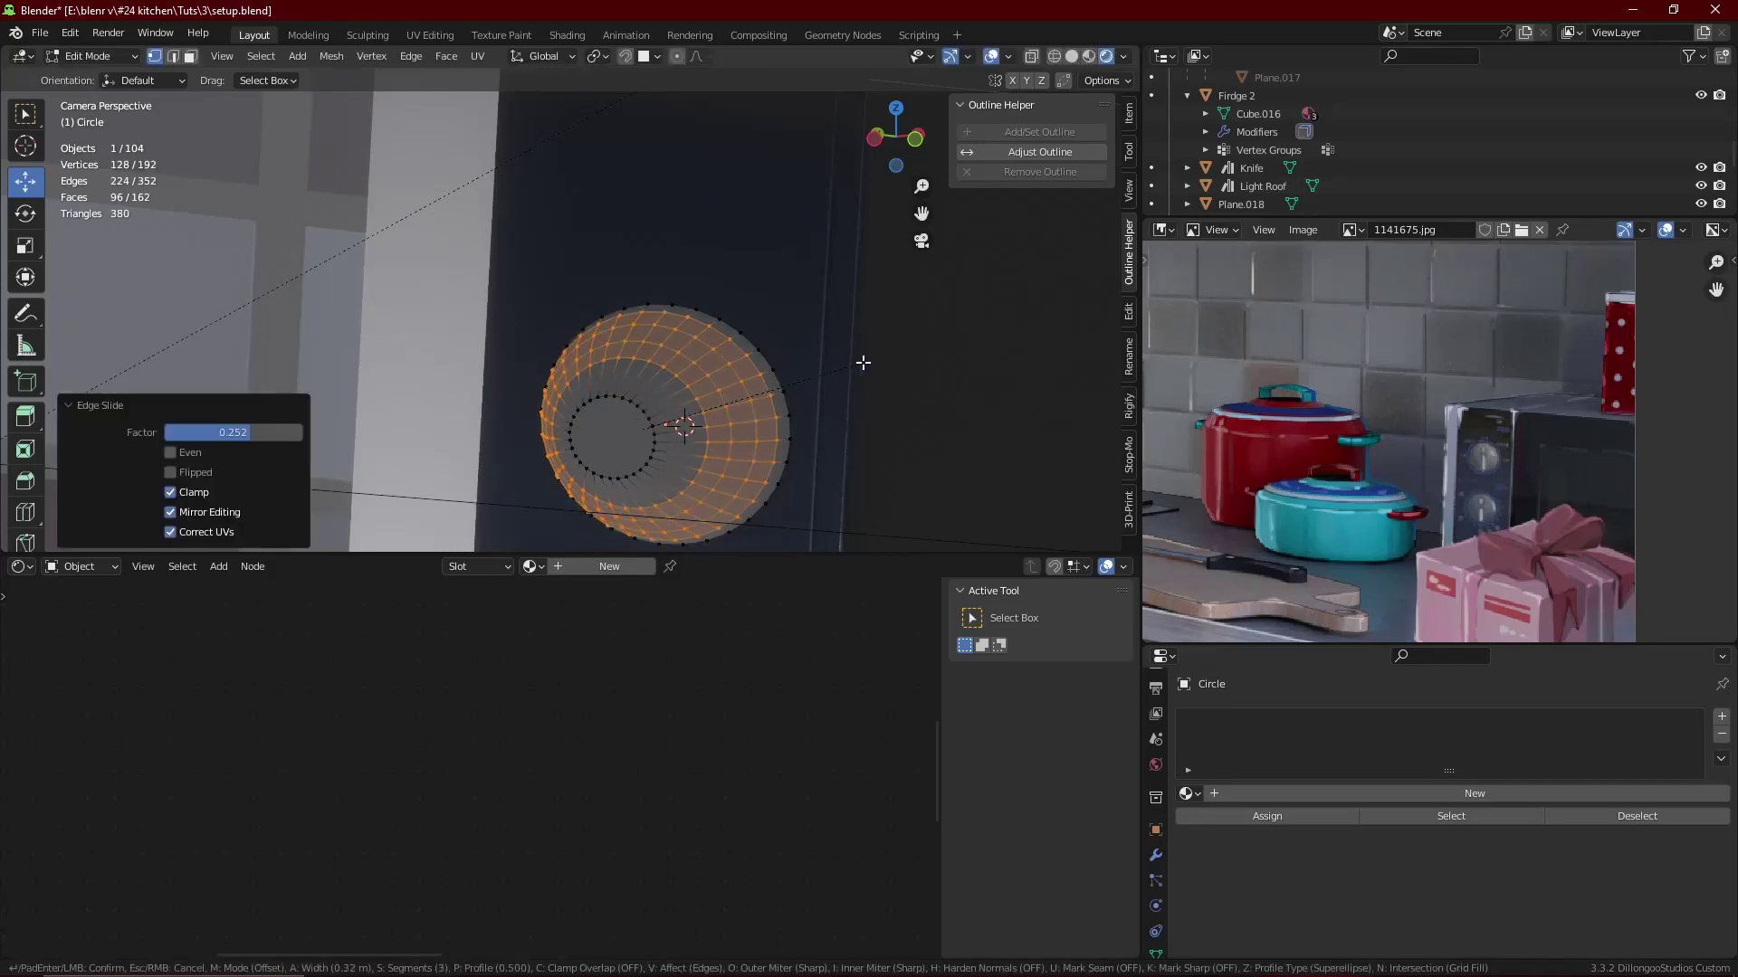
- Enlarge the circle's inner face and return to Object Mode
key("Tab")
right_click(633, 353)
key("Tab")
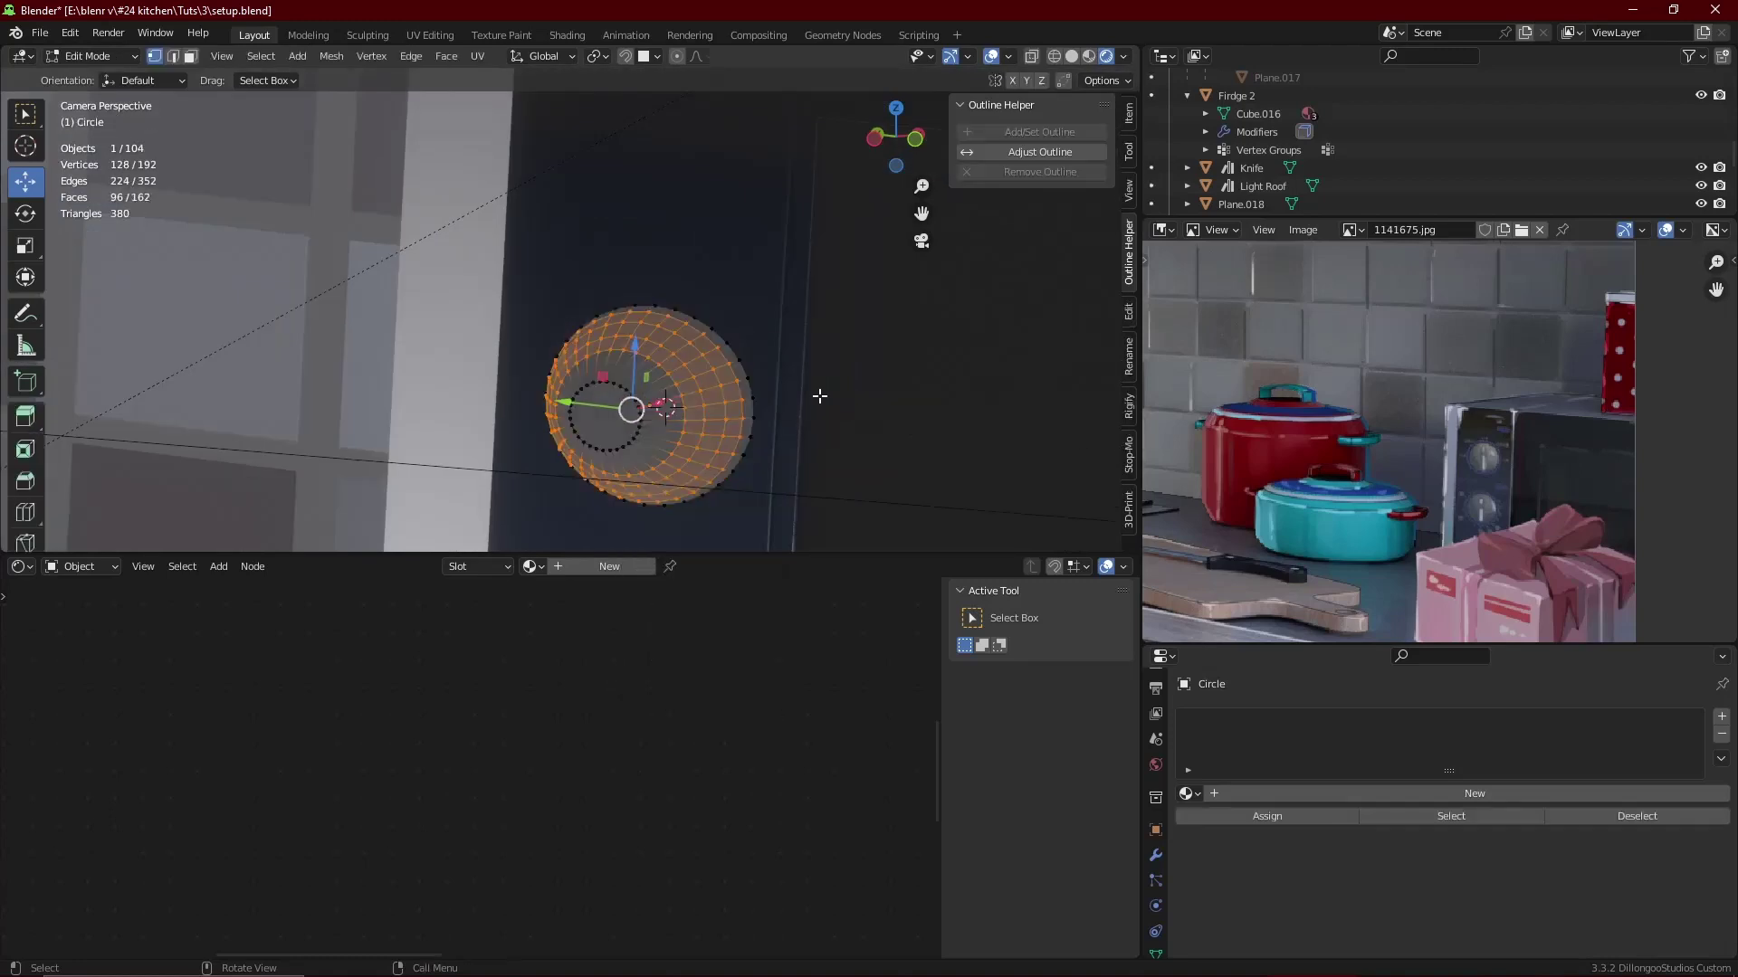
key("ctrl+z")
key("s")
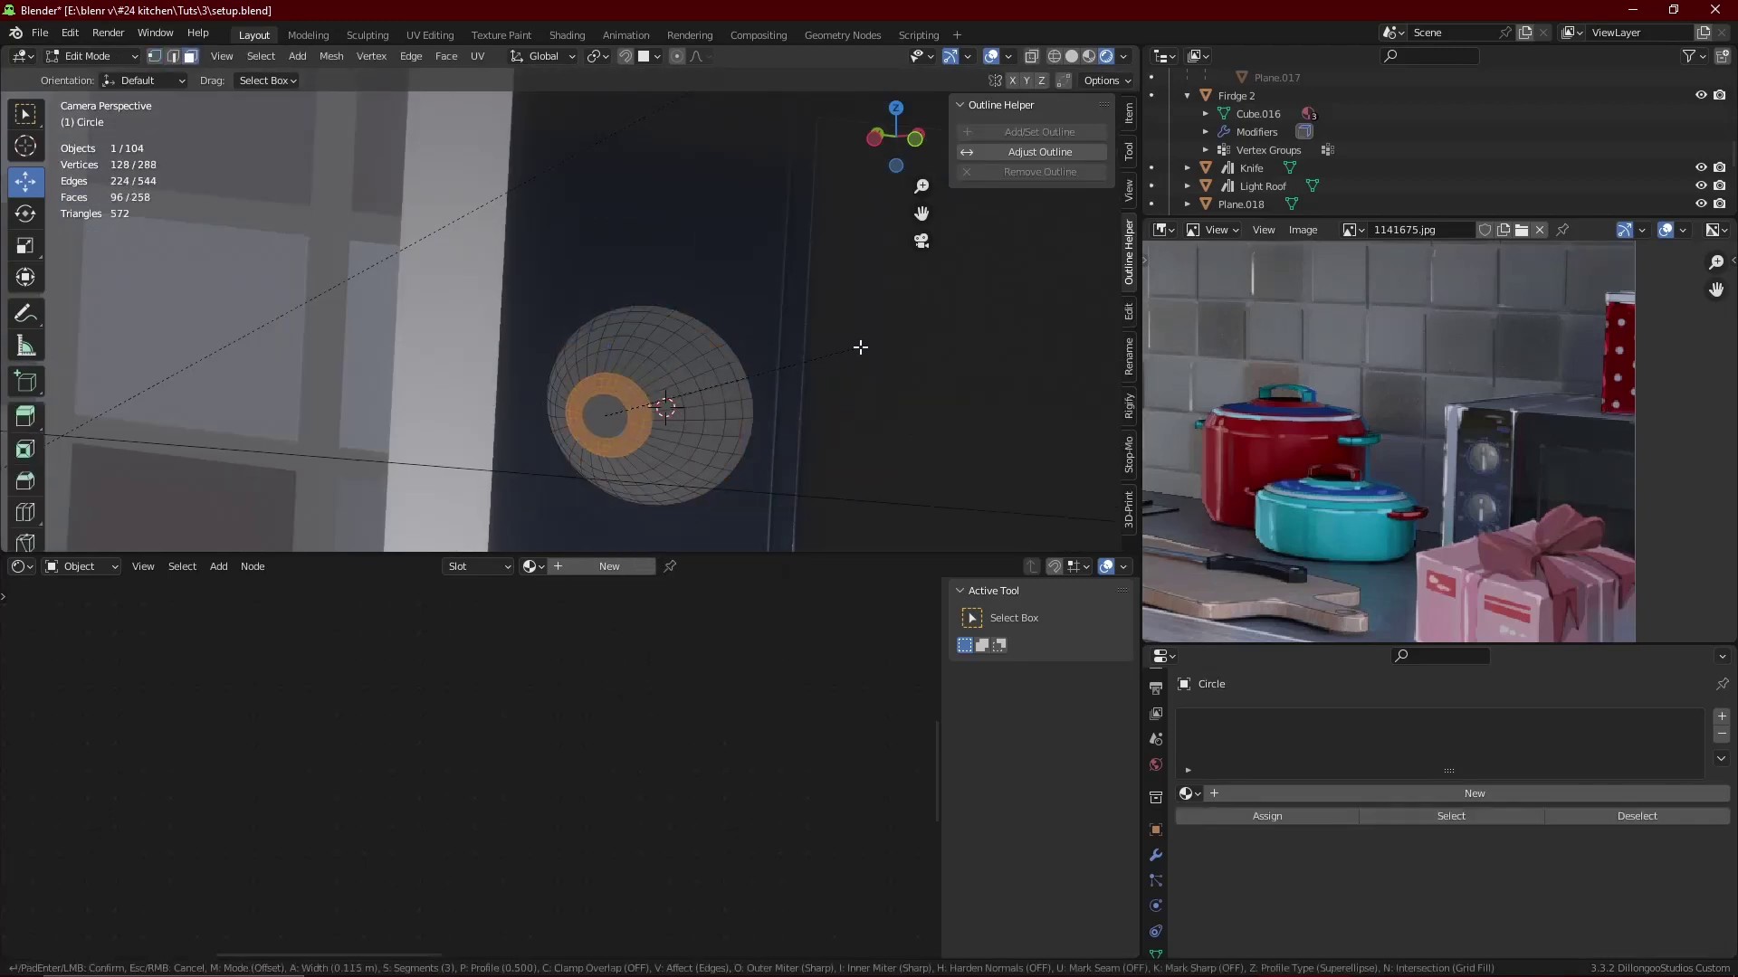
left_click(885, 350)
key("Tab")
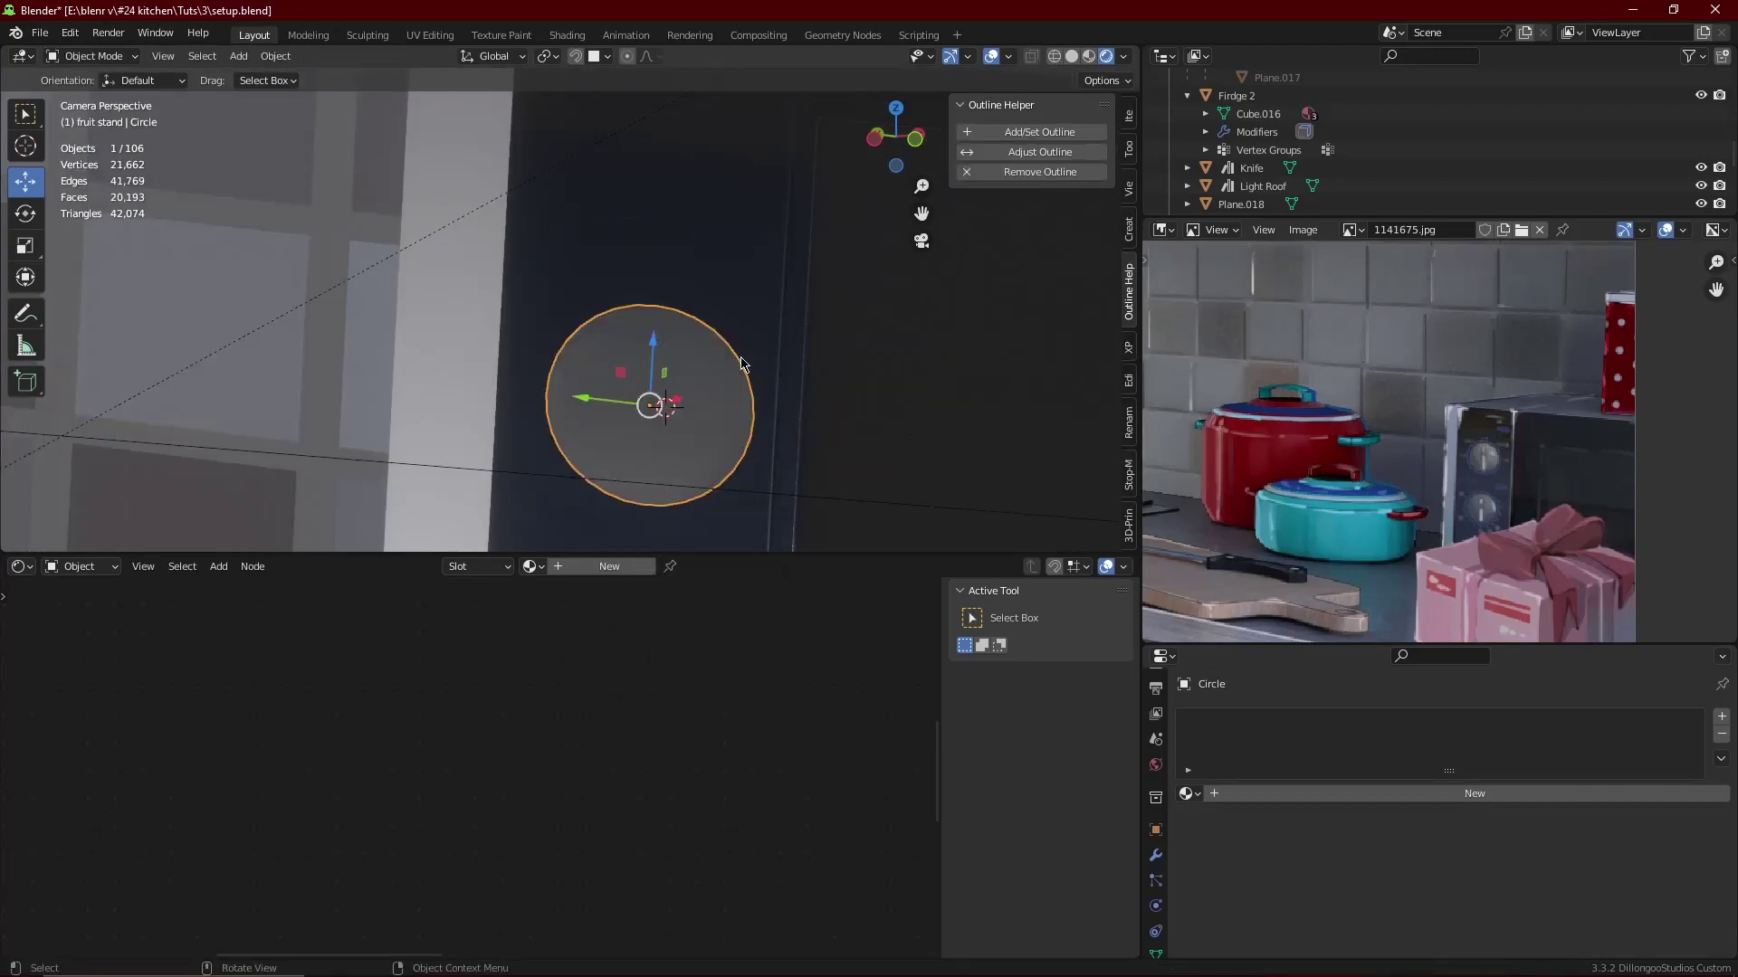
- Switch to Material Preview and select an edge loop on the knob dome
key("z")
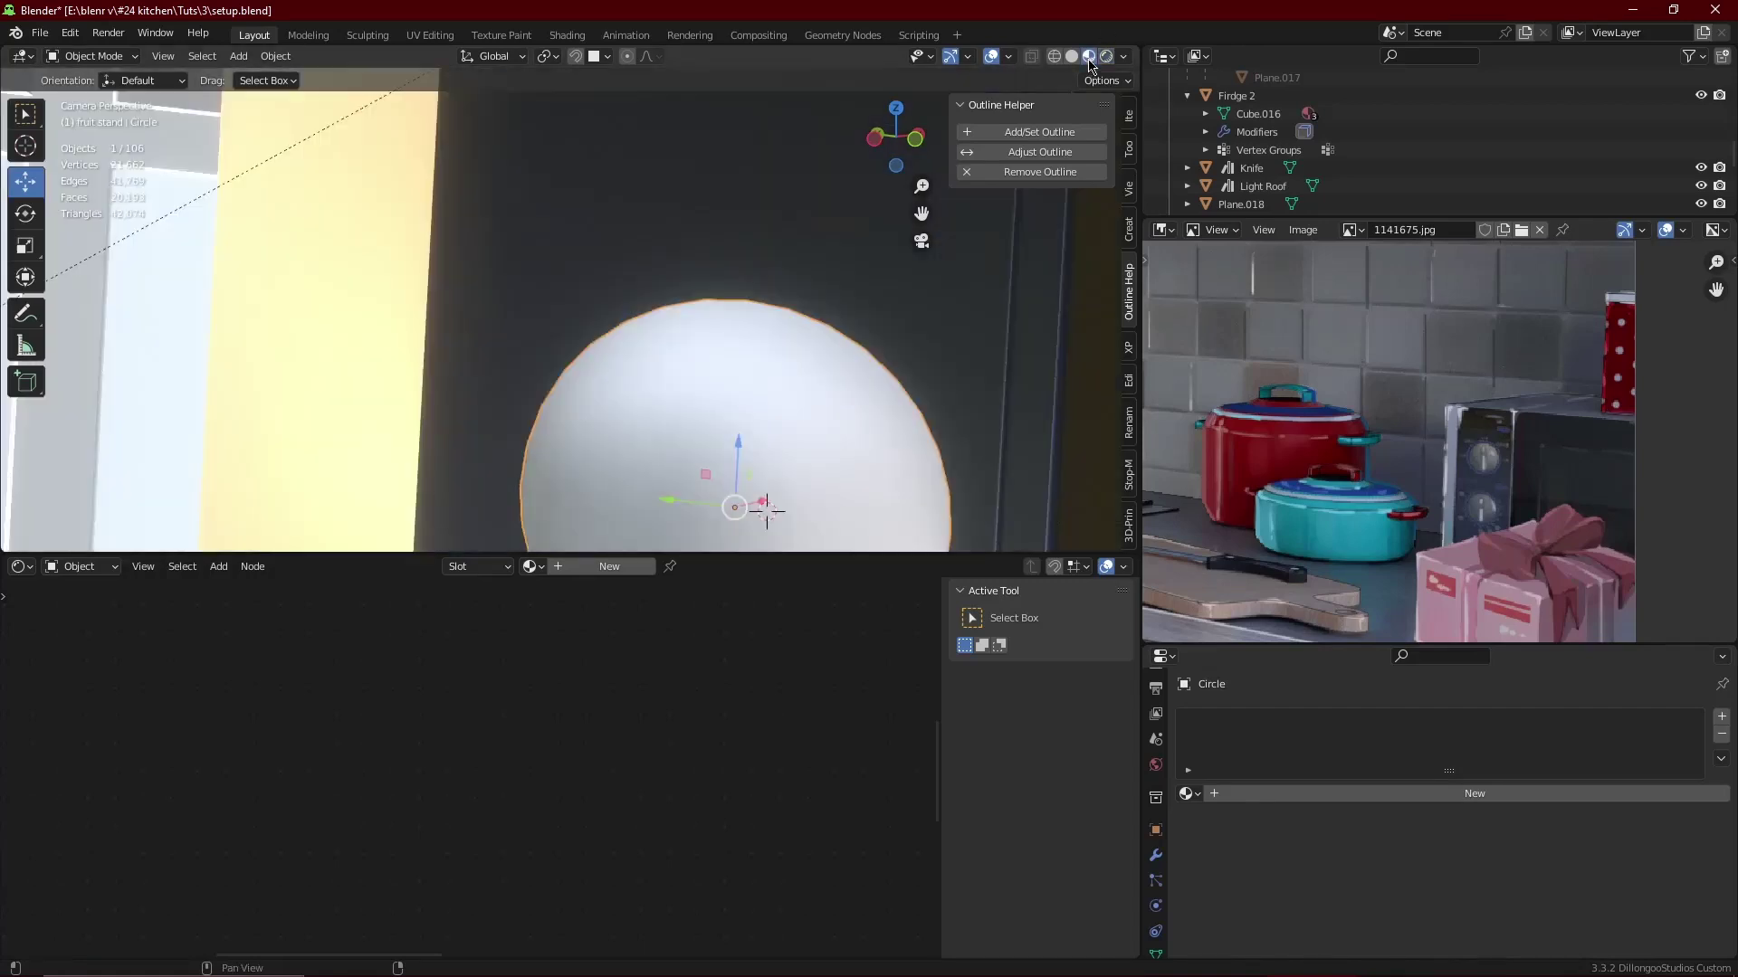
key("Tab")
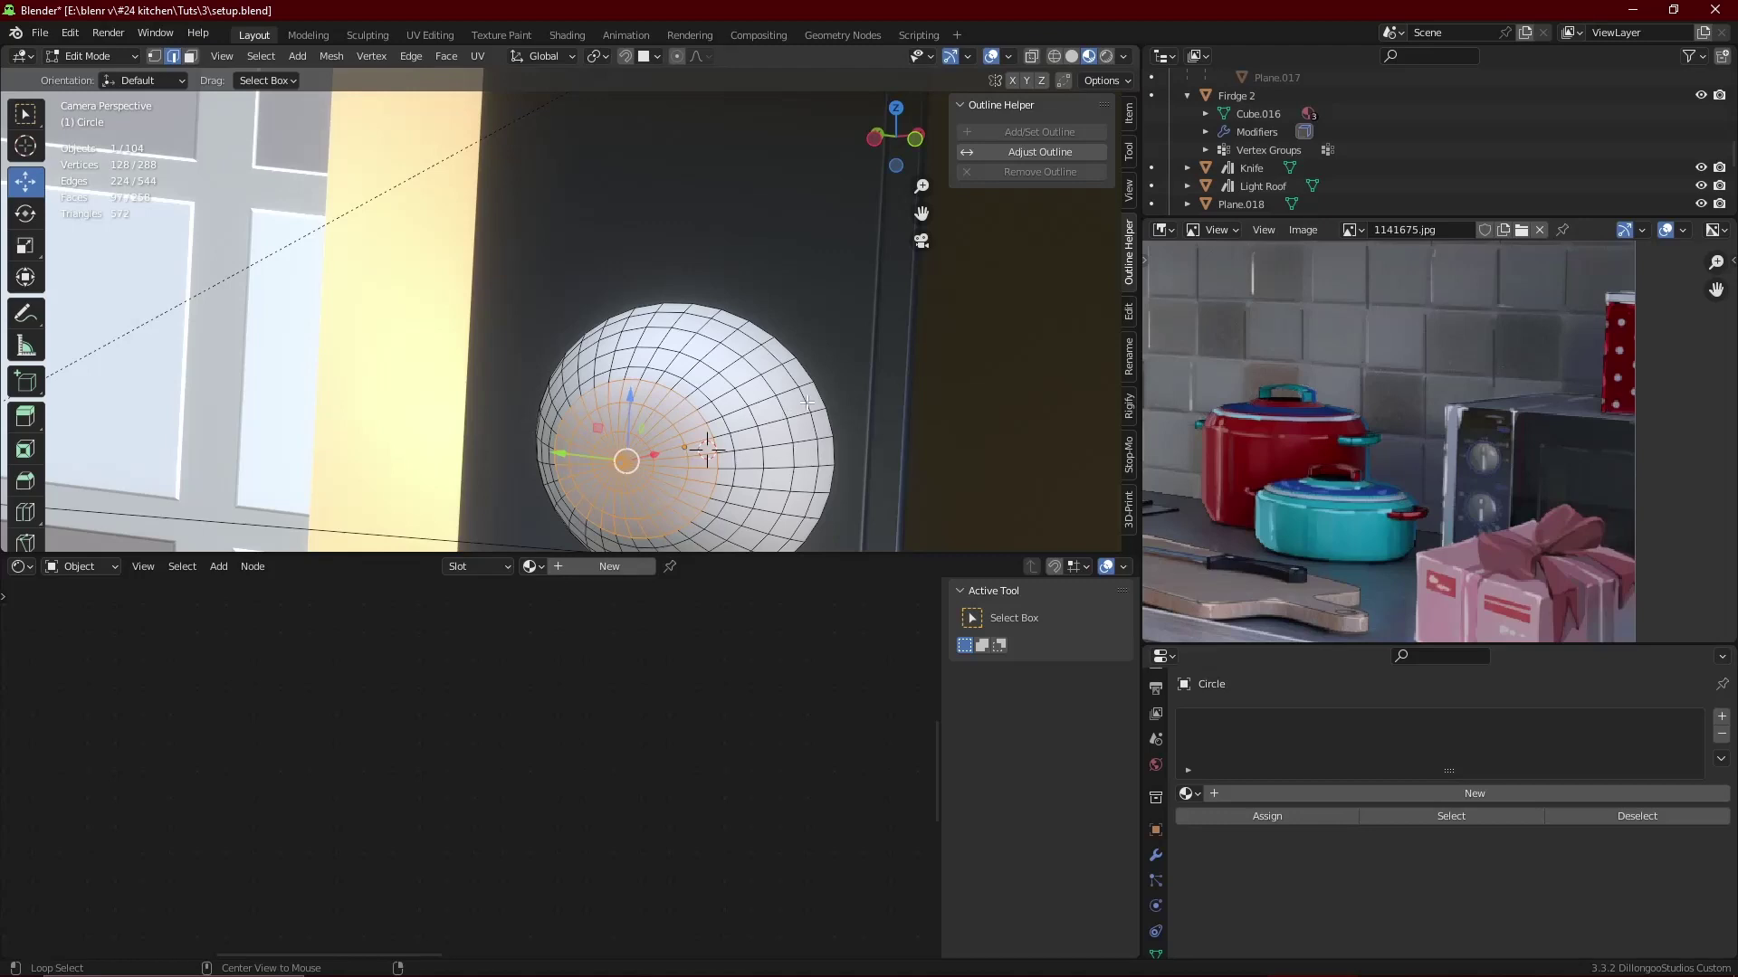
left_click(704, 450, "alt")
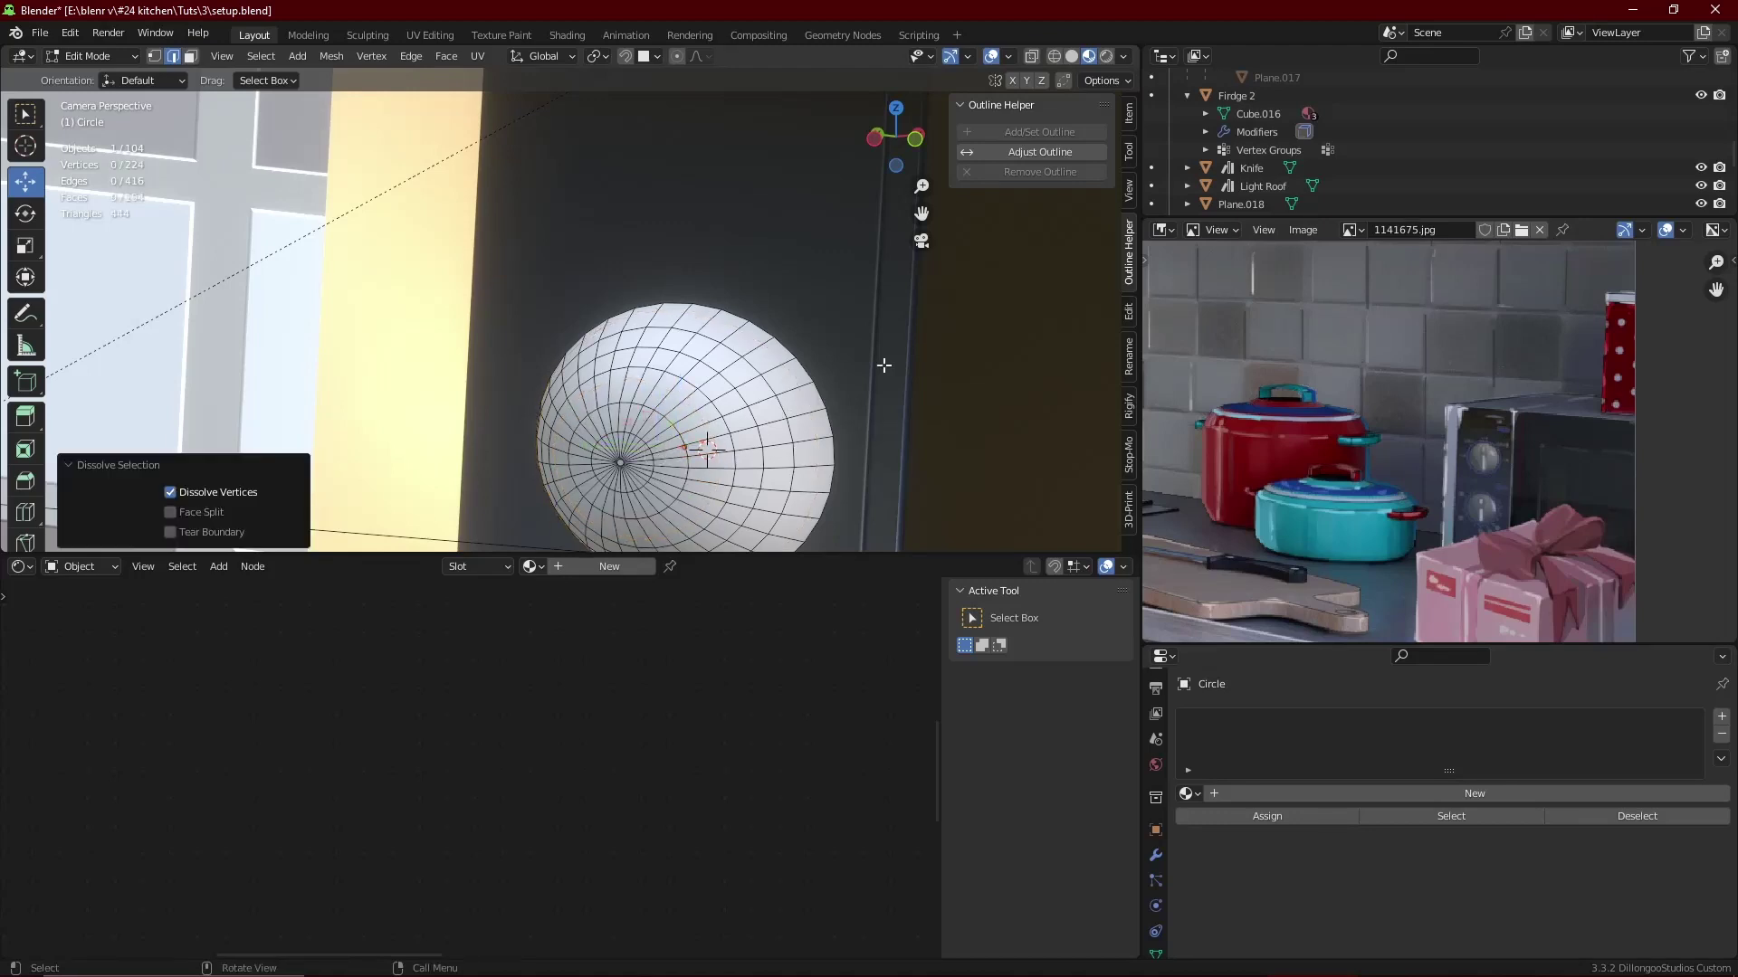
key("Tab")
scroll(784, 390, "down", 1)
scroll(1484, 470, "up", 2)
scroll(1484, 471, "up", 1)
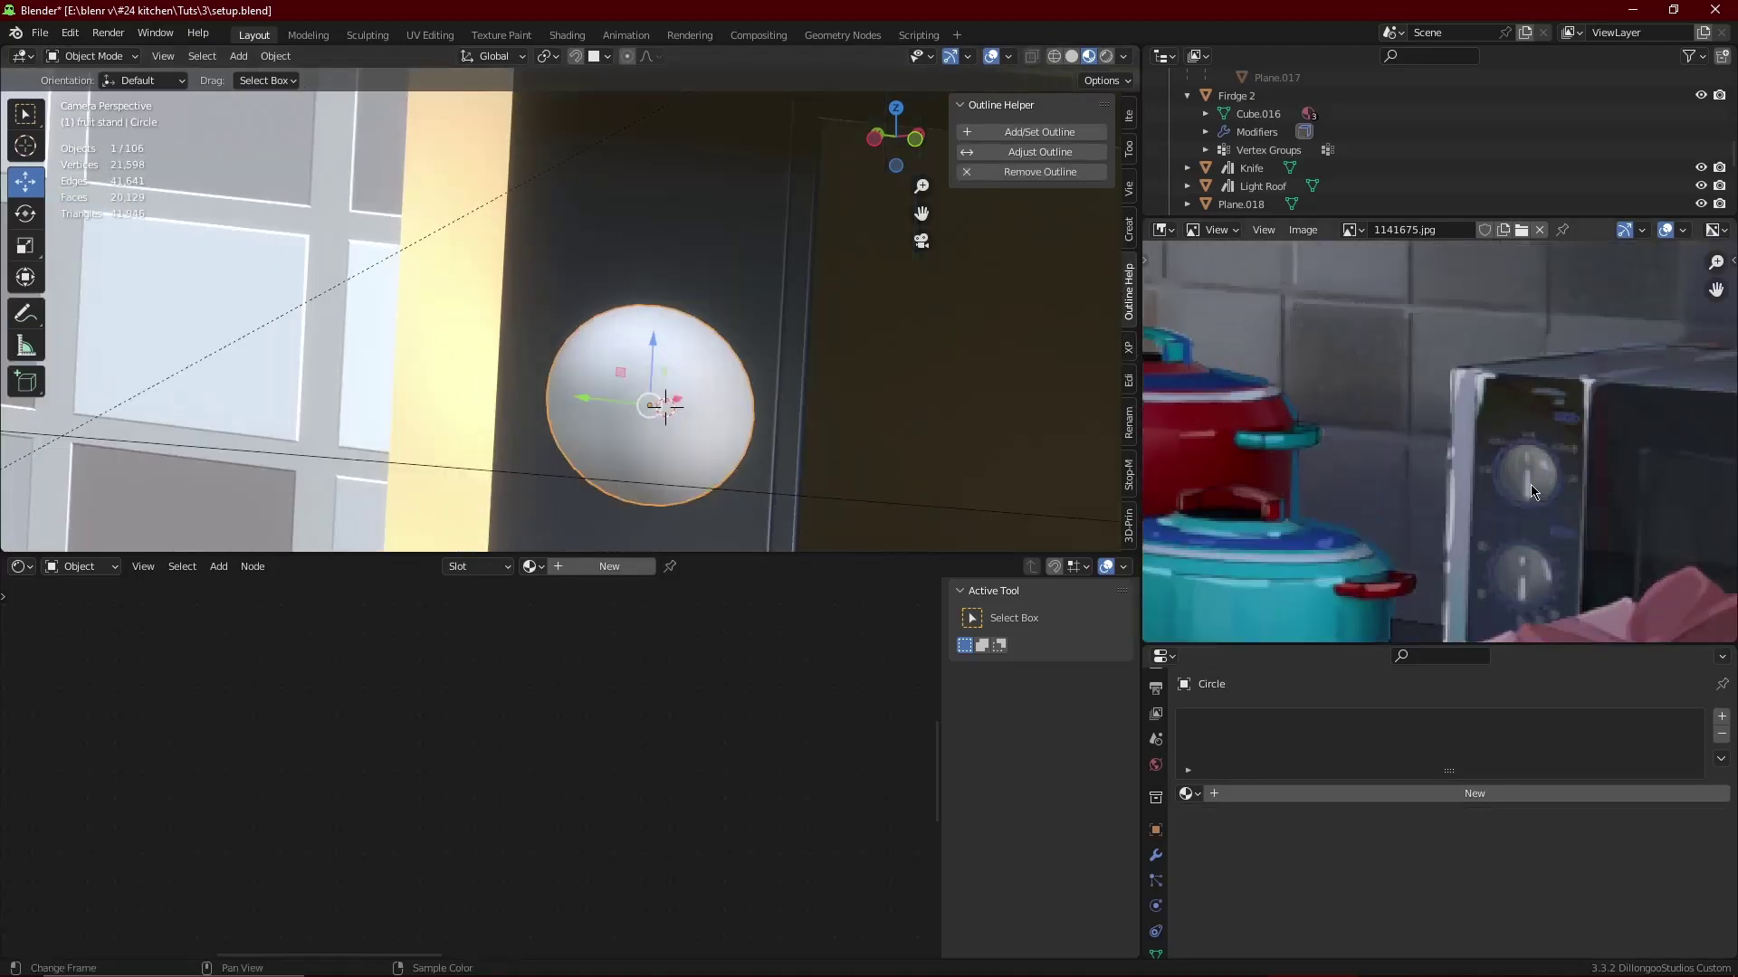
scroll(1485, 471, "up", 1)
- Dissolve the loop around the knob's pole, enlarge the centre face and save
key("Tab")
scroll(763, 441, "up", 2)
scroll(724, 434, "up", 2)
scroll(704, 431, "up", 2)
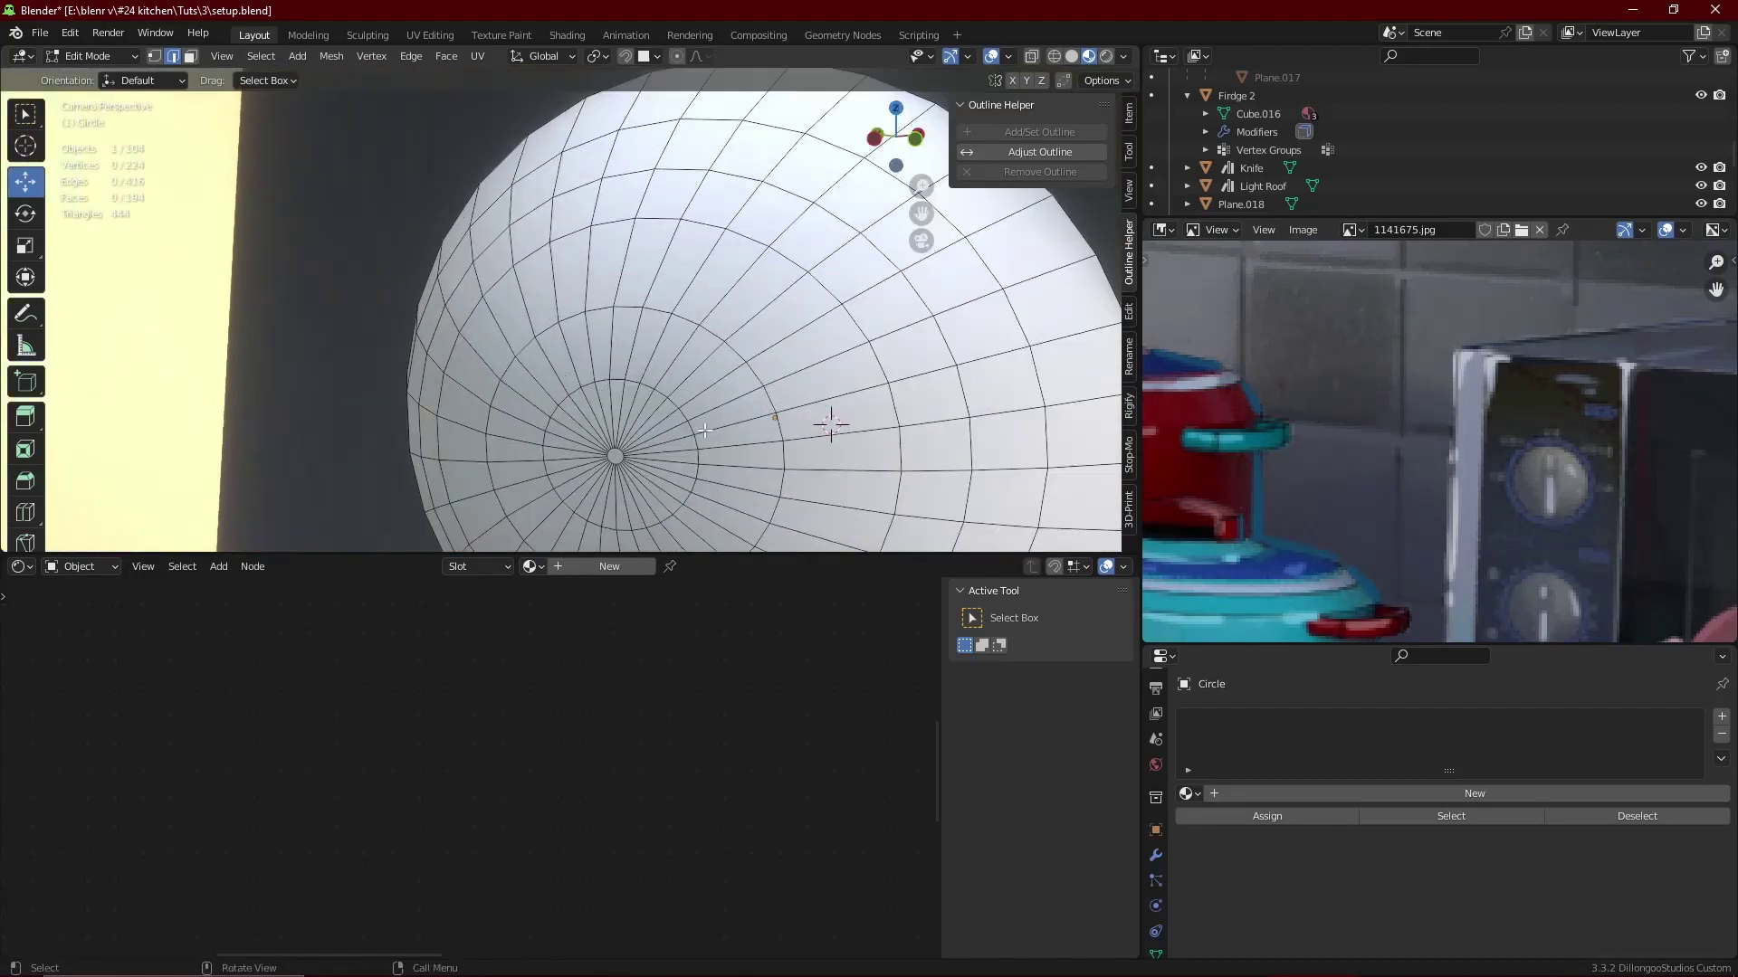
left_click(692, 431, "alt")
key("ctrl+x")
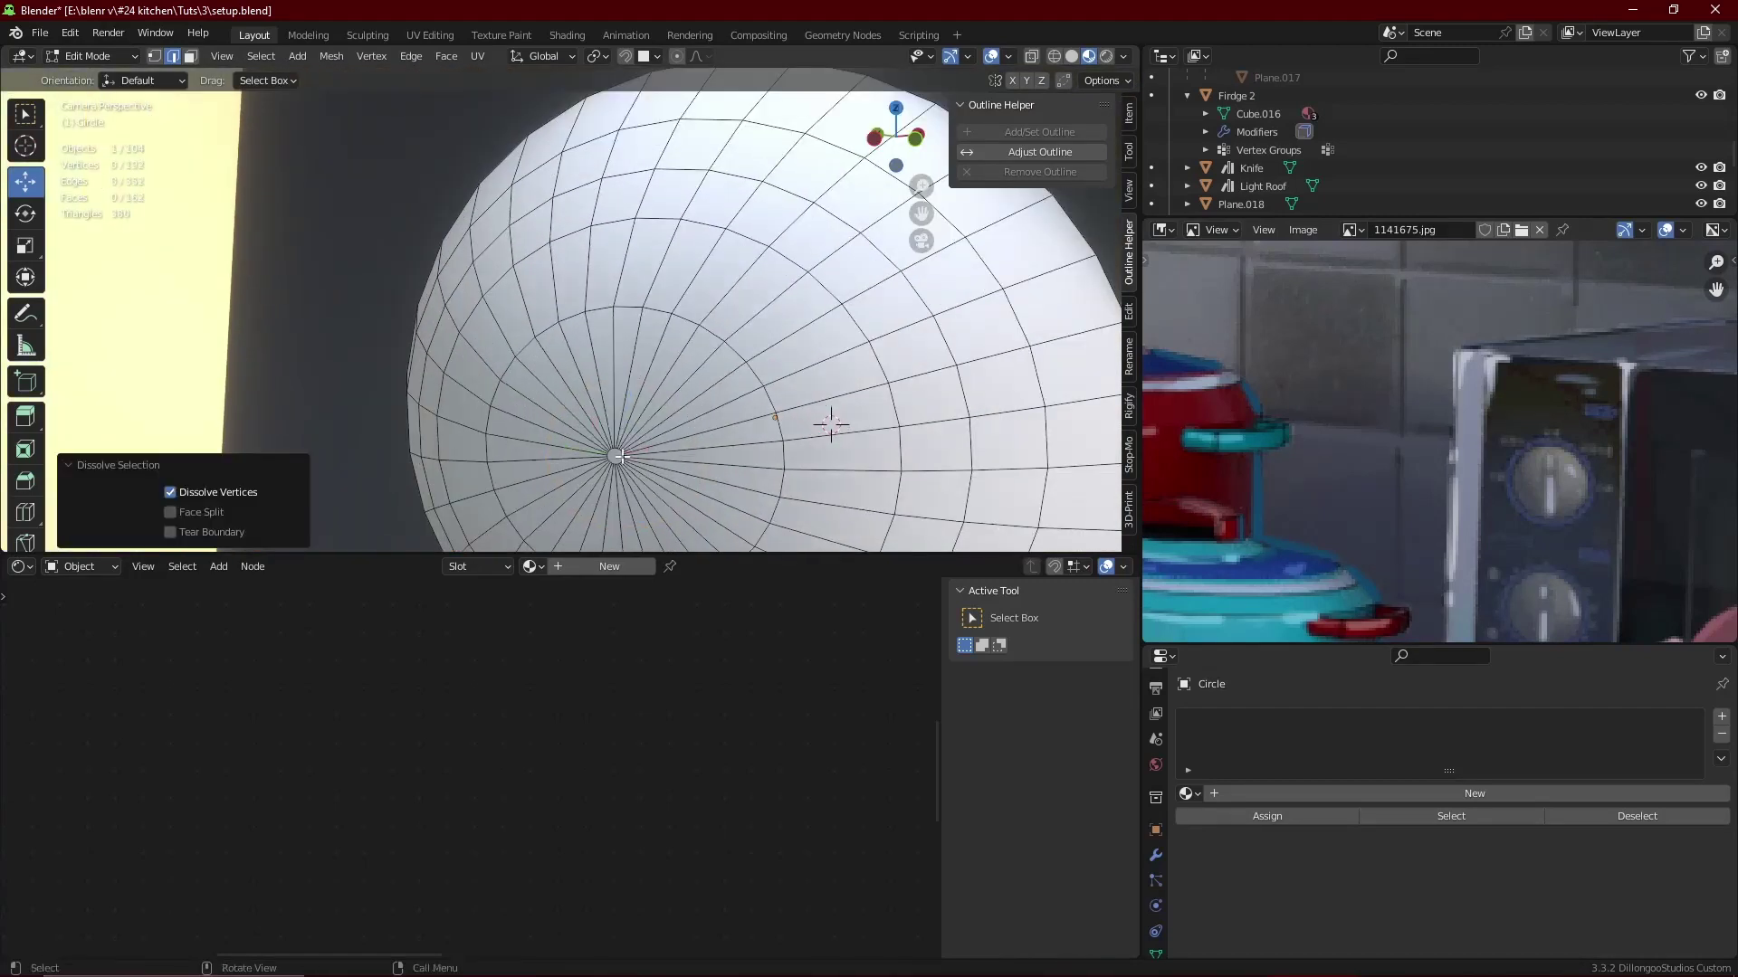
left_click(617, 455, "alt")
key("s")
left_click(756, 378)
key("ctrl+s")
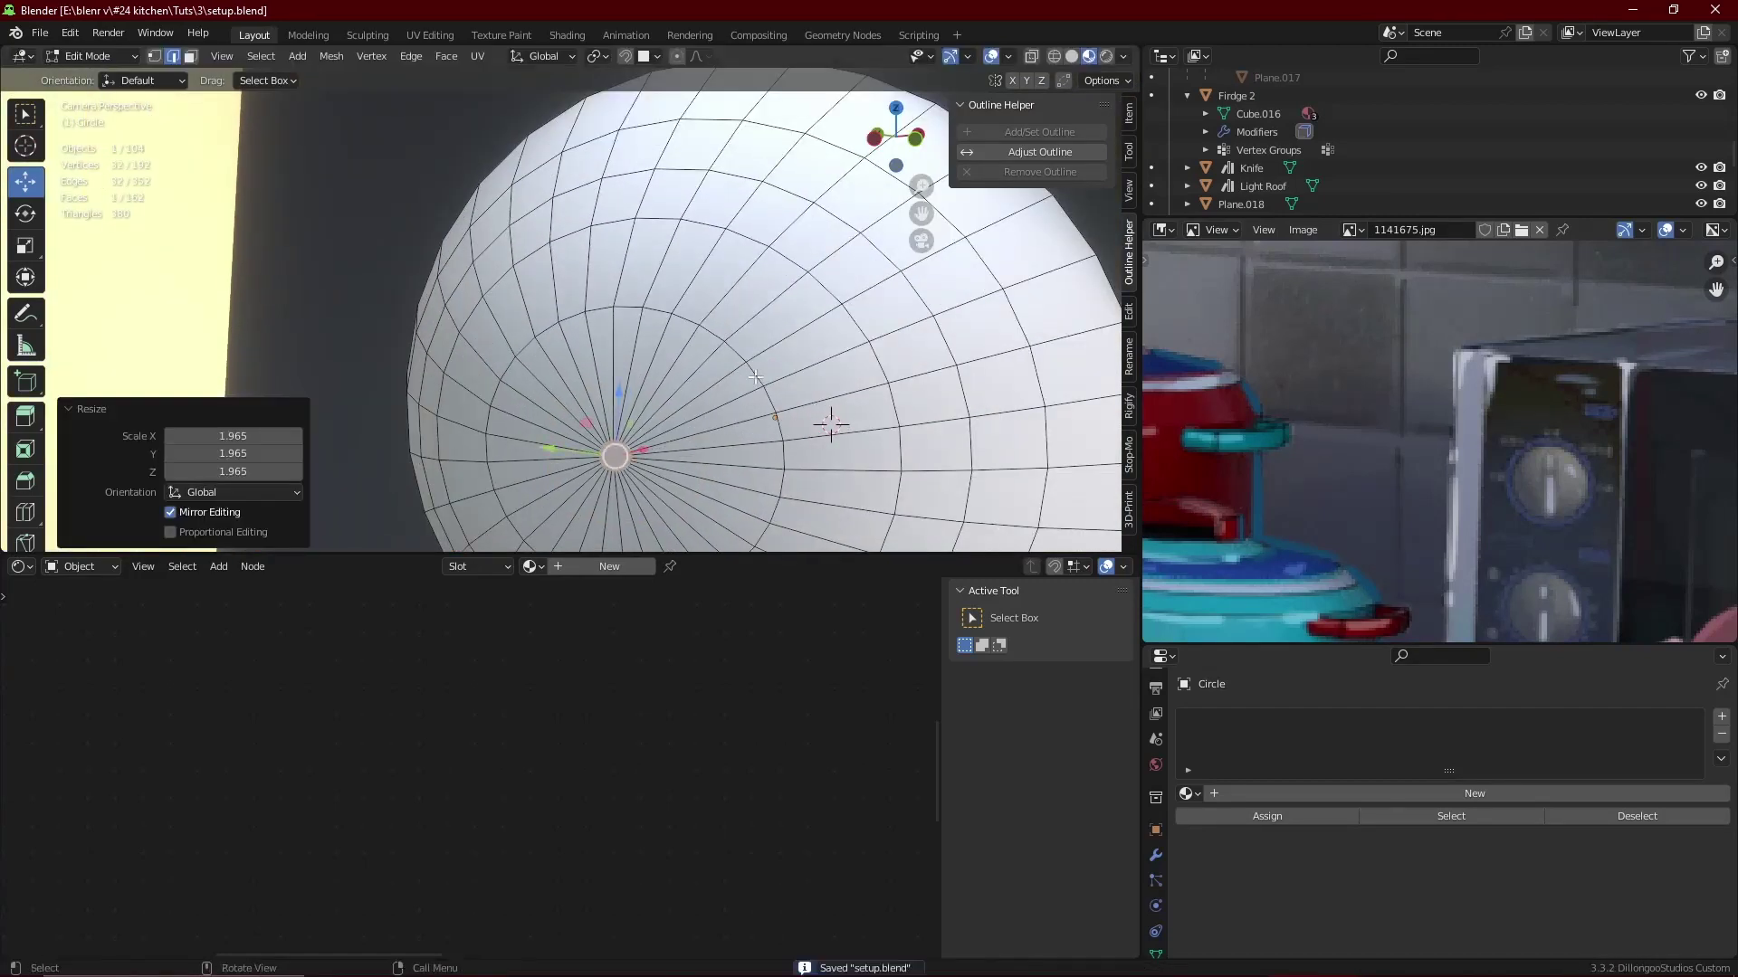
- Duplicate an edge on the knob face, leaving the copy in place
left_click(633, 308)
key("shift+d")
right_click(679, 303)
scroll(678, 303, "down", 3)
- Slide the duplicated edge along X and extrude it straight up along Z
scroll(634, 302, "up", 2)
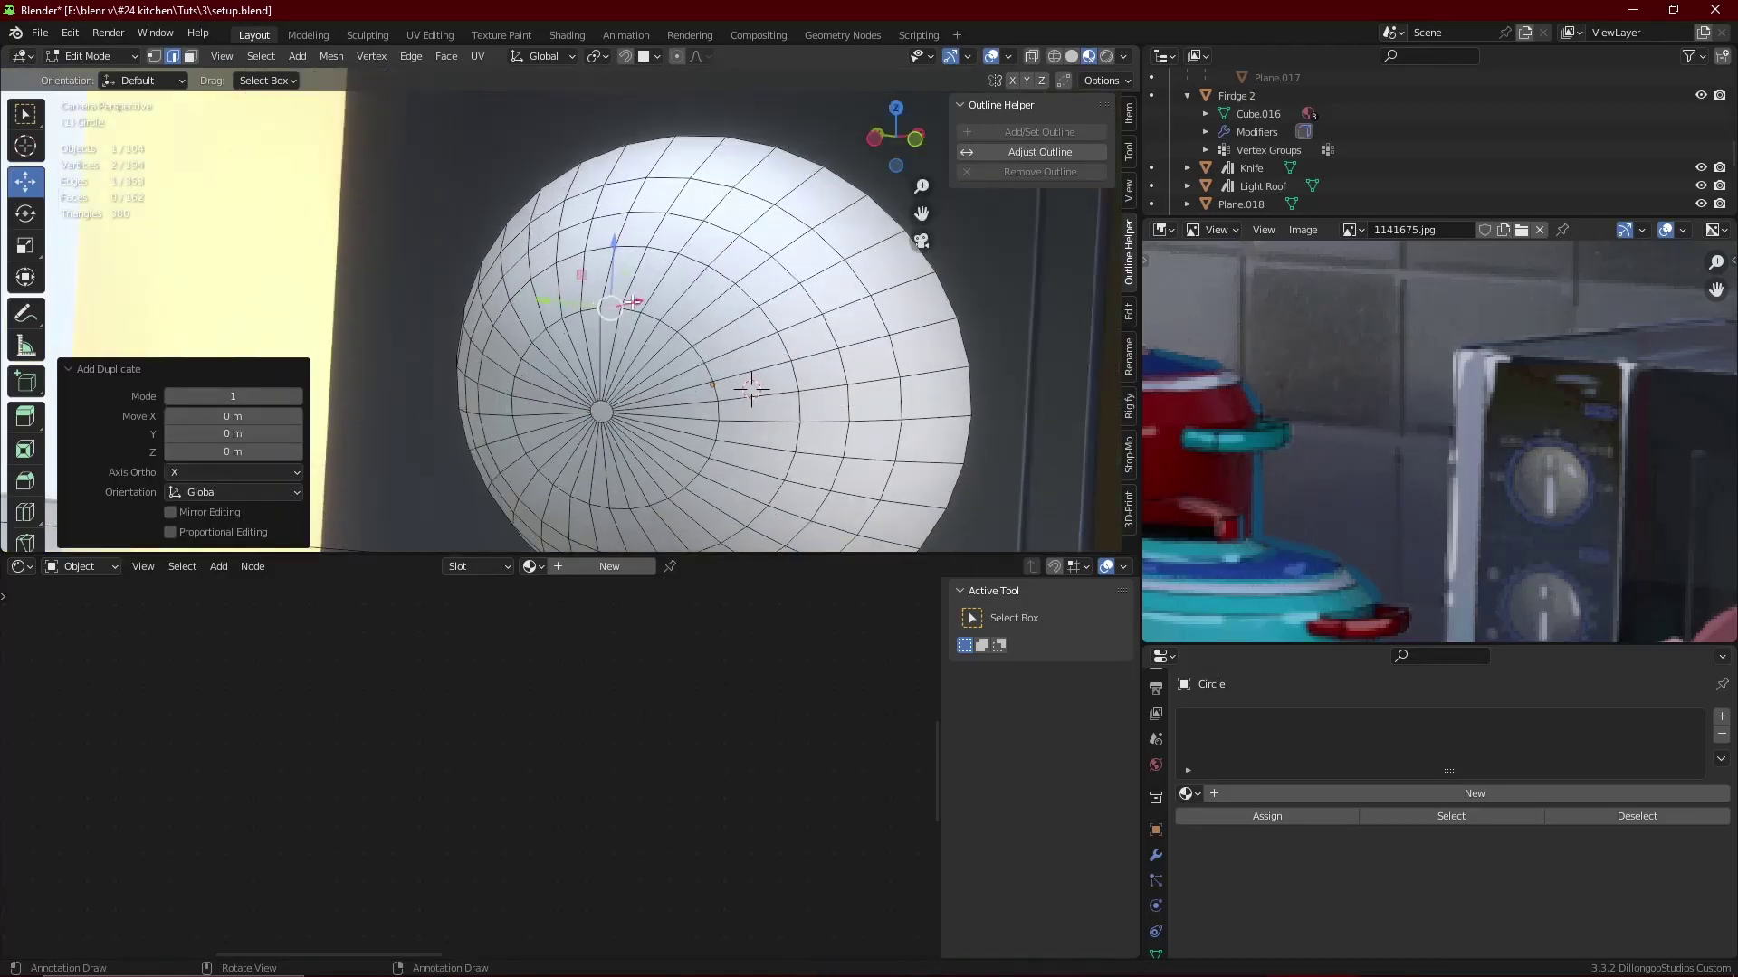
scroll(634, 301, "up", 2)
key("g")
key("x")
left_click(631, 309)
key("e")
key("z")
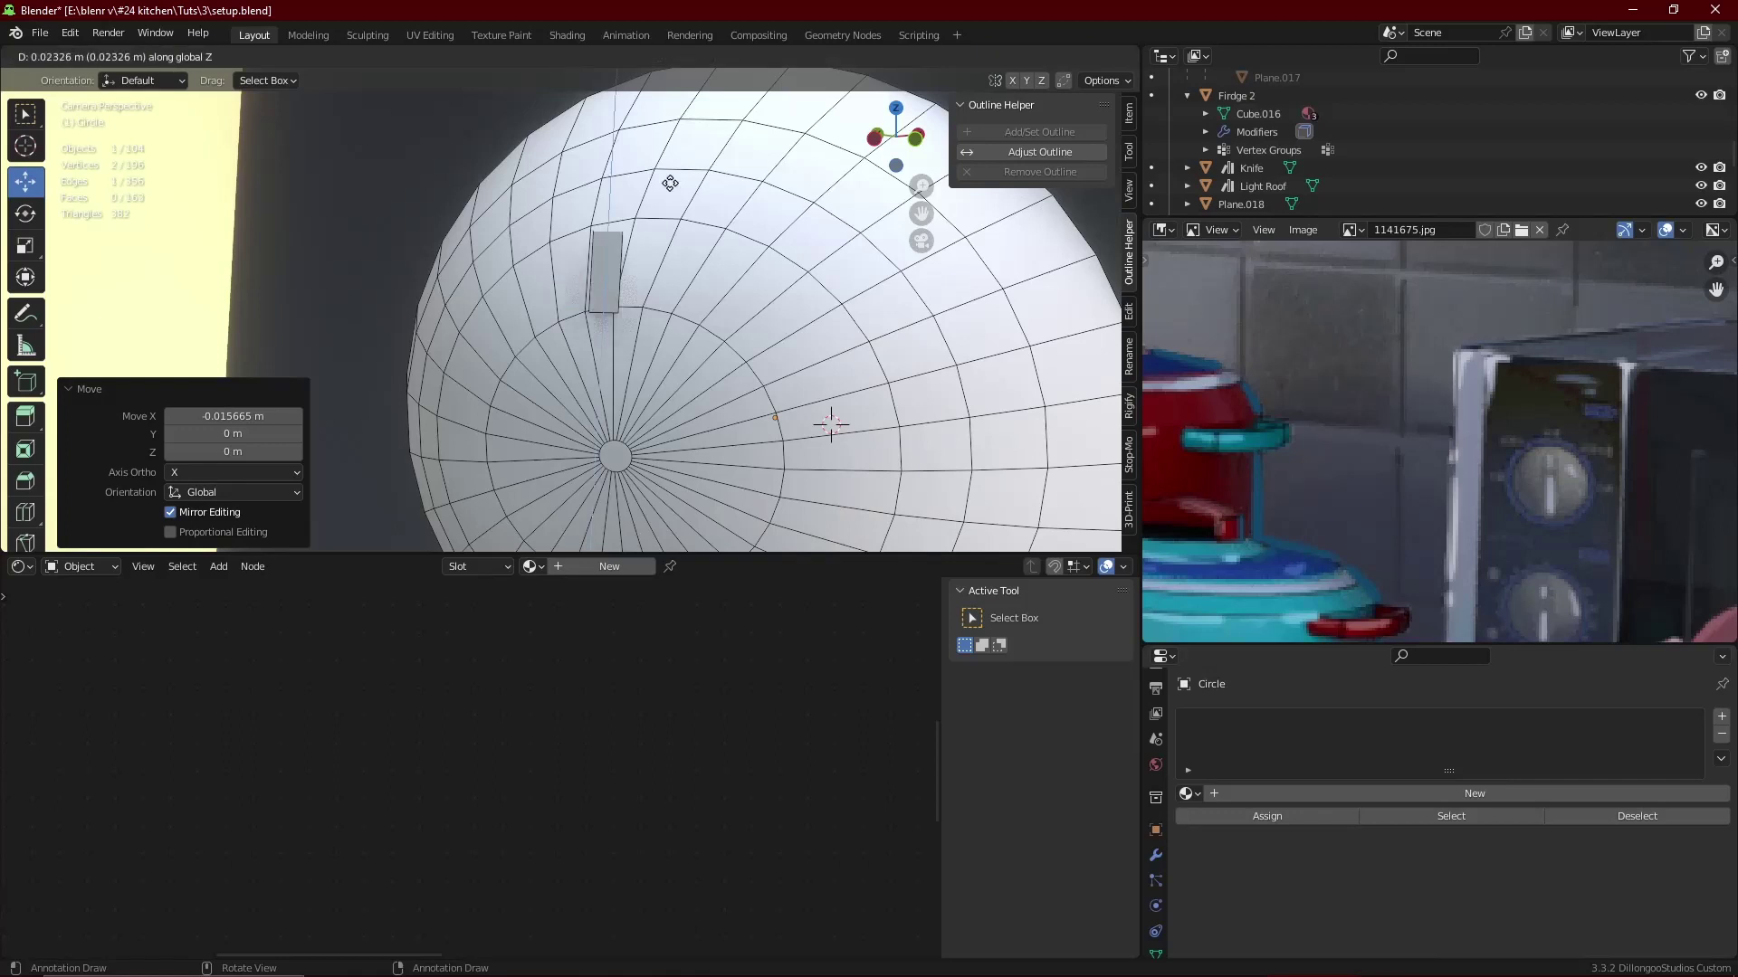
left_click(677, 85)
- Lower the extruded strip, narrow it along X, and nudge it into place on the knob
scroll(688, 335, "down", 2)
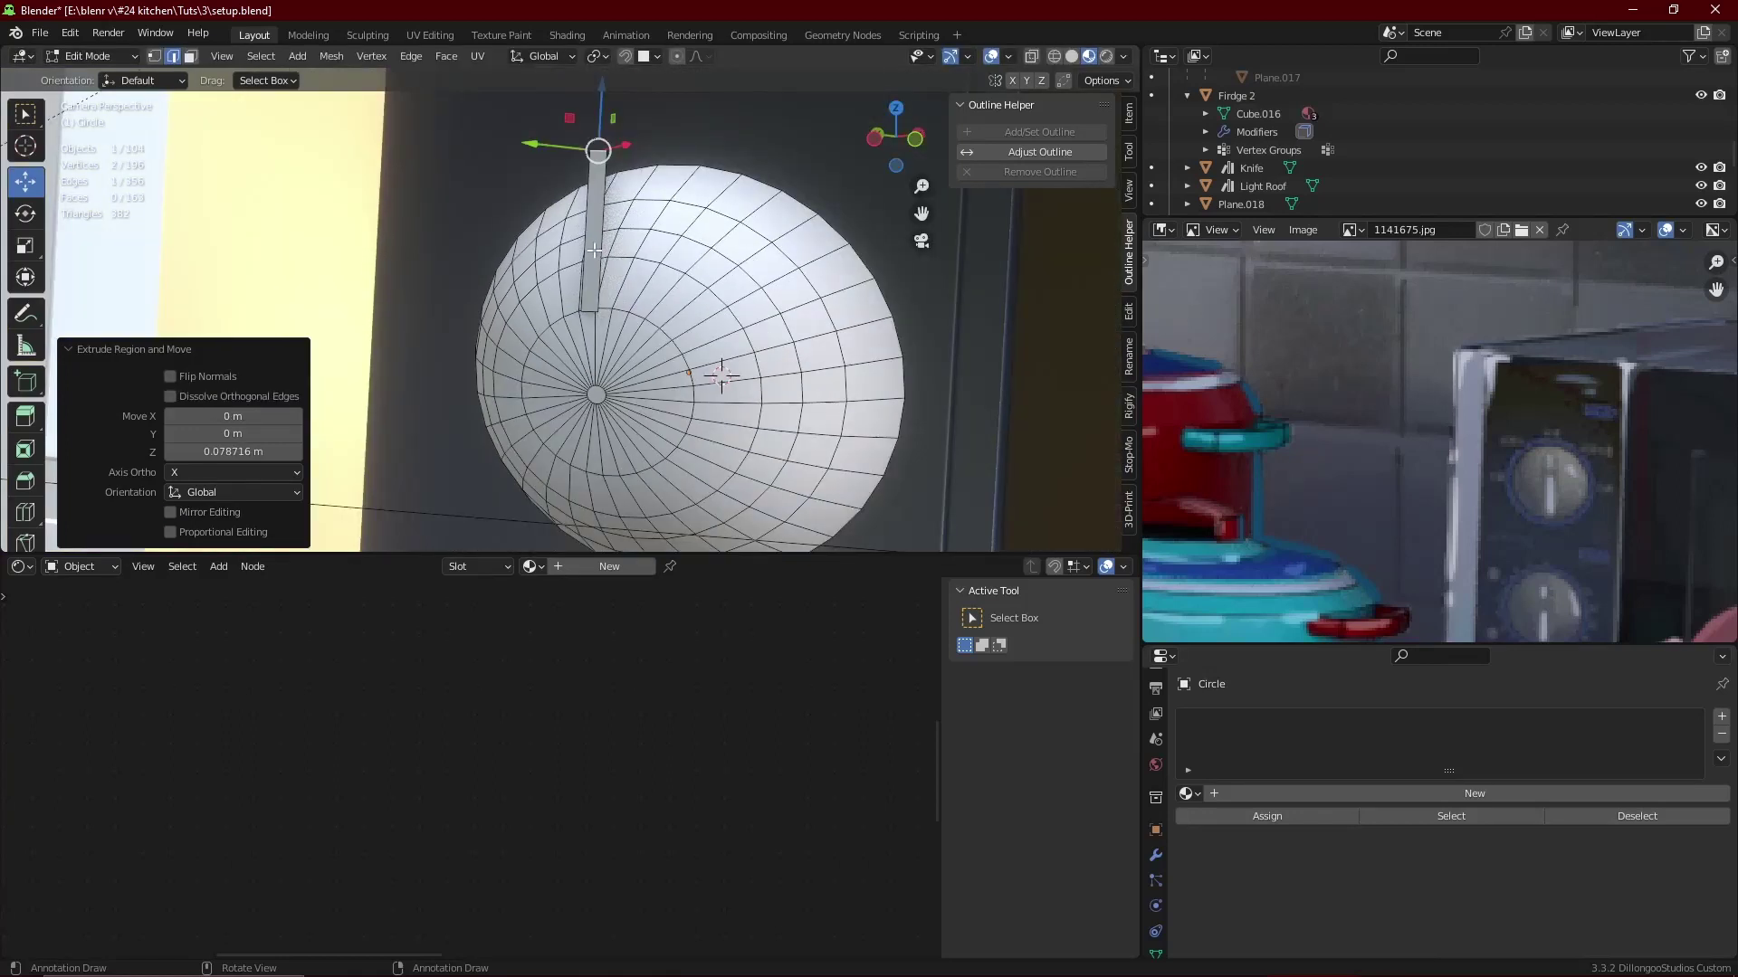
key("g")
key("z")
left_click(665, 269)
key("s")
key("x")
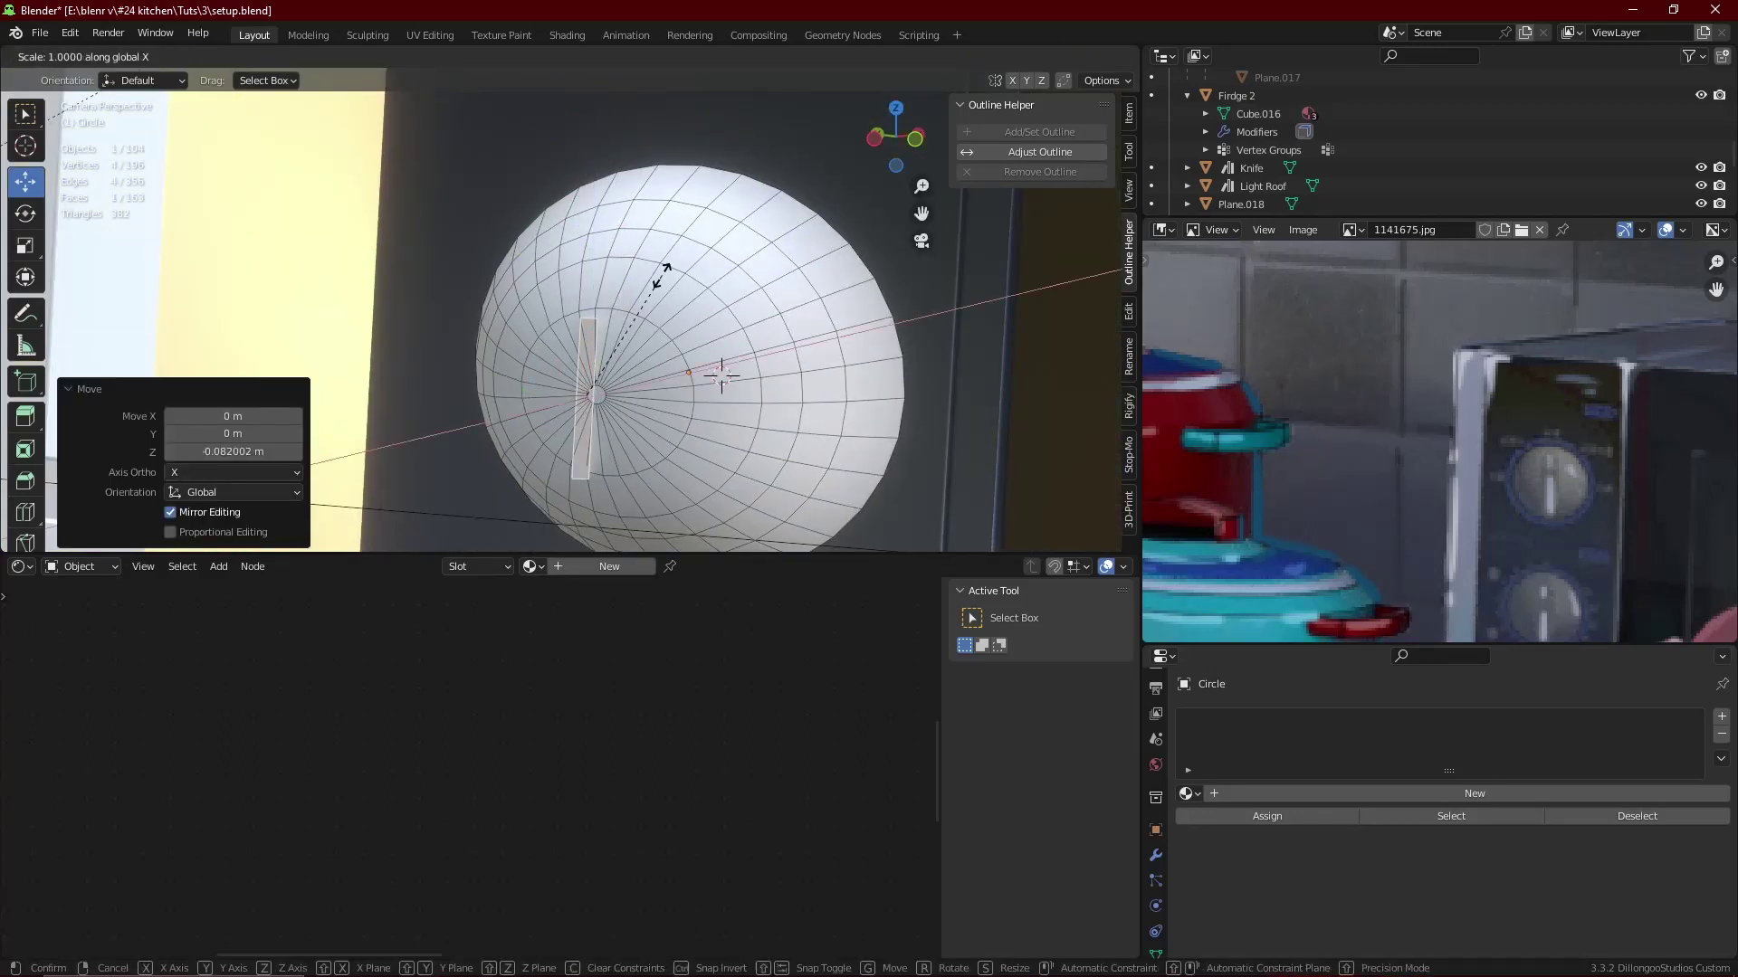
left_click(663, 269)
left_click_drag(594, 395, 598, 354)
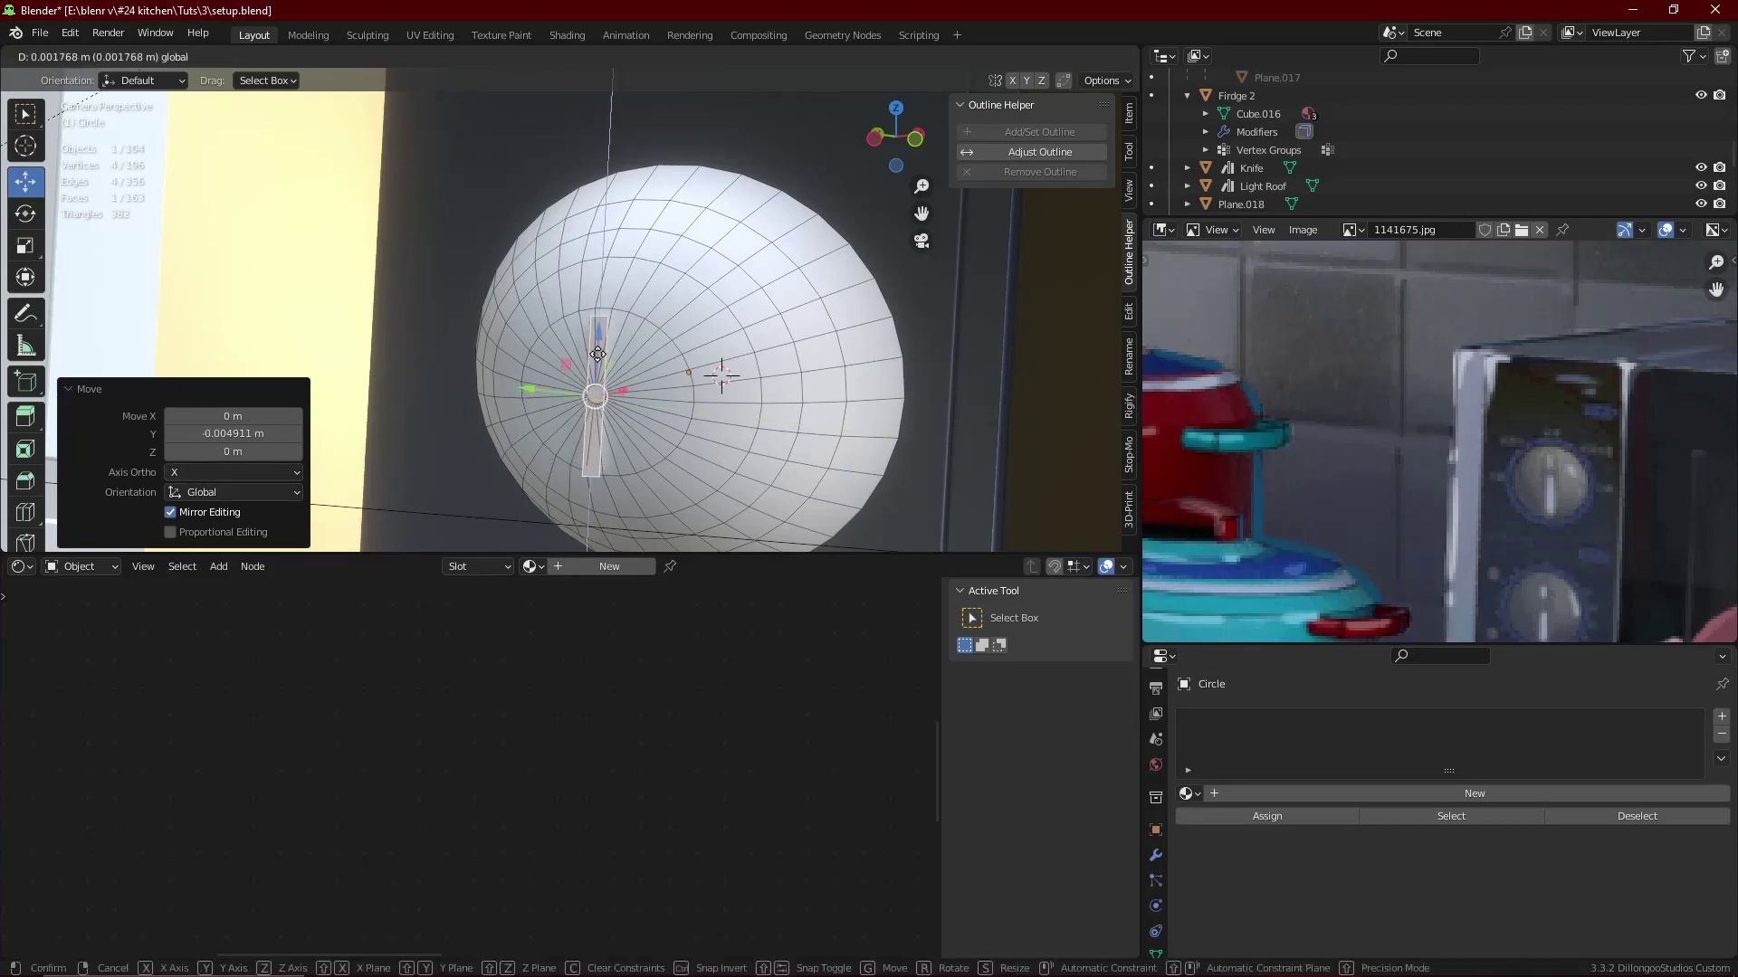
left_click(598, 347)
- Extrude the strip outward from the face and shift the whole indicator bar along Y
key("e")
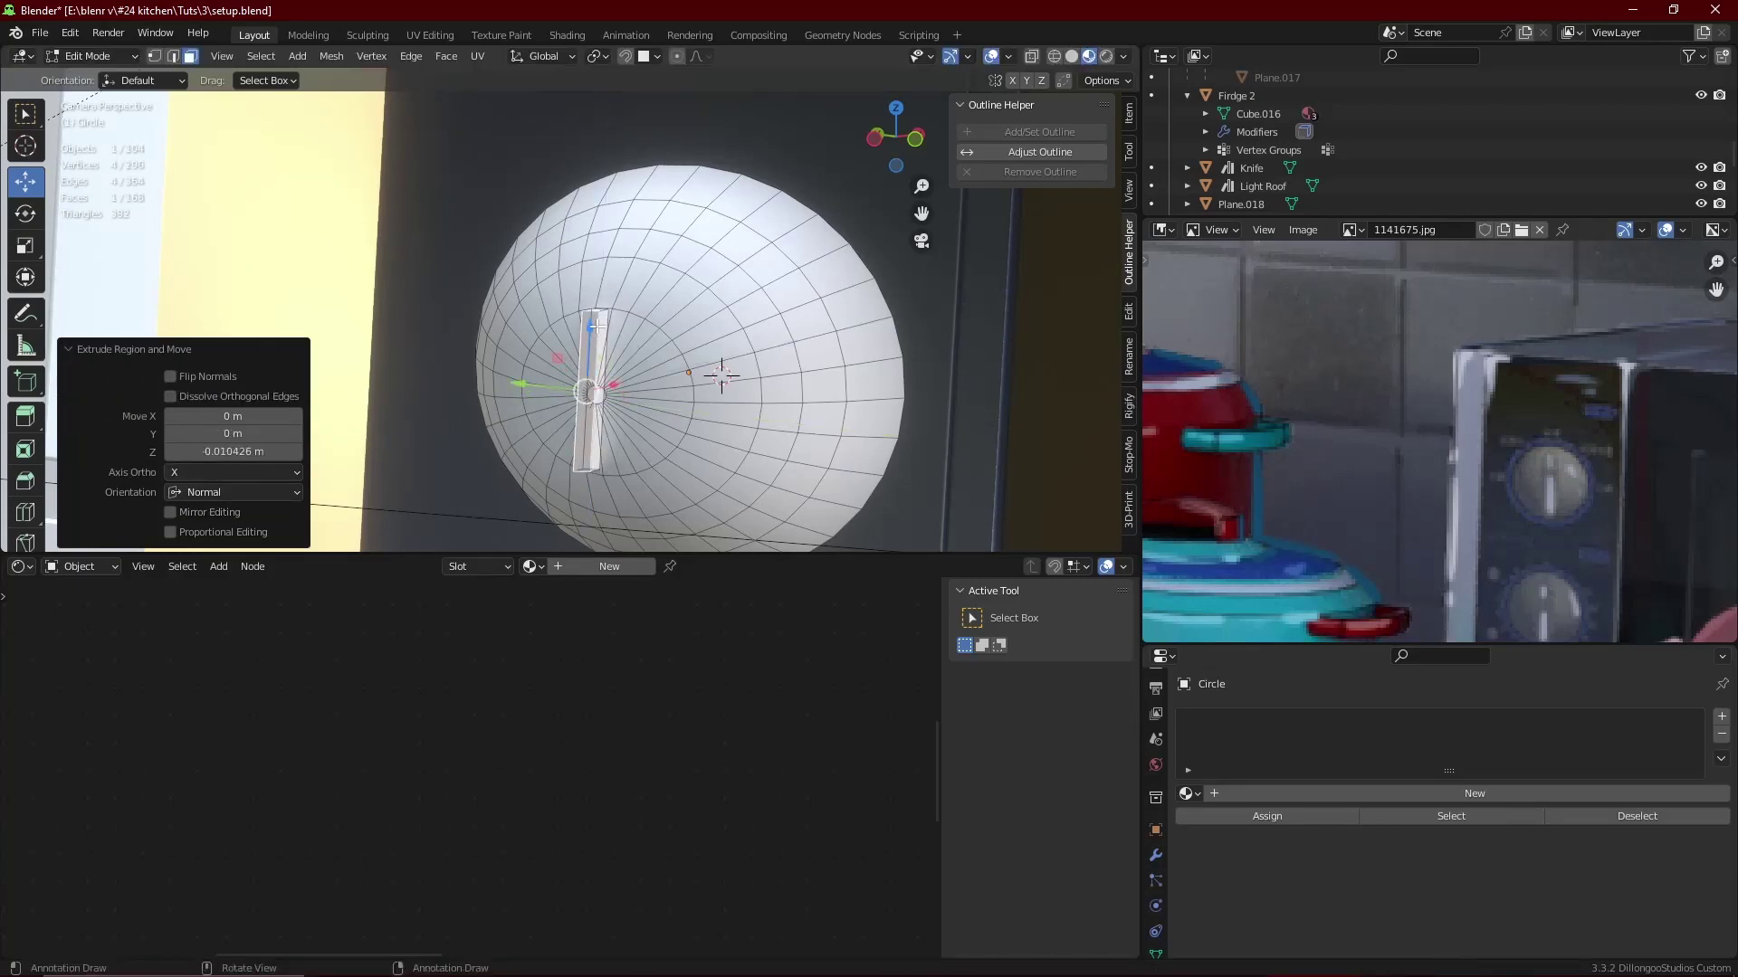
scroll(597, 326, "up", 3)
scroll(597, 362, "down", 5)
key("ctrl+l")
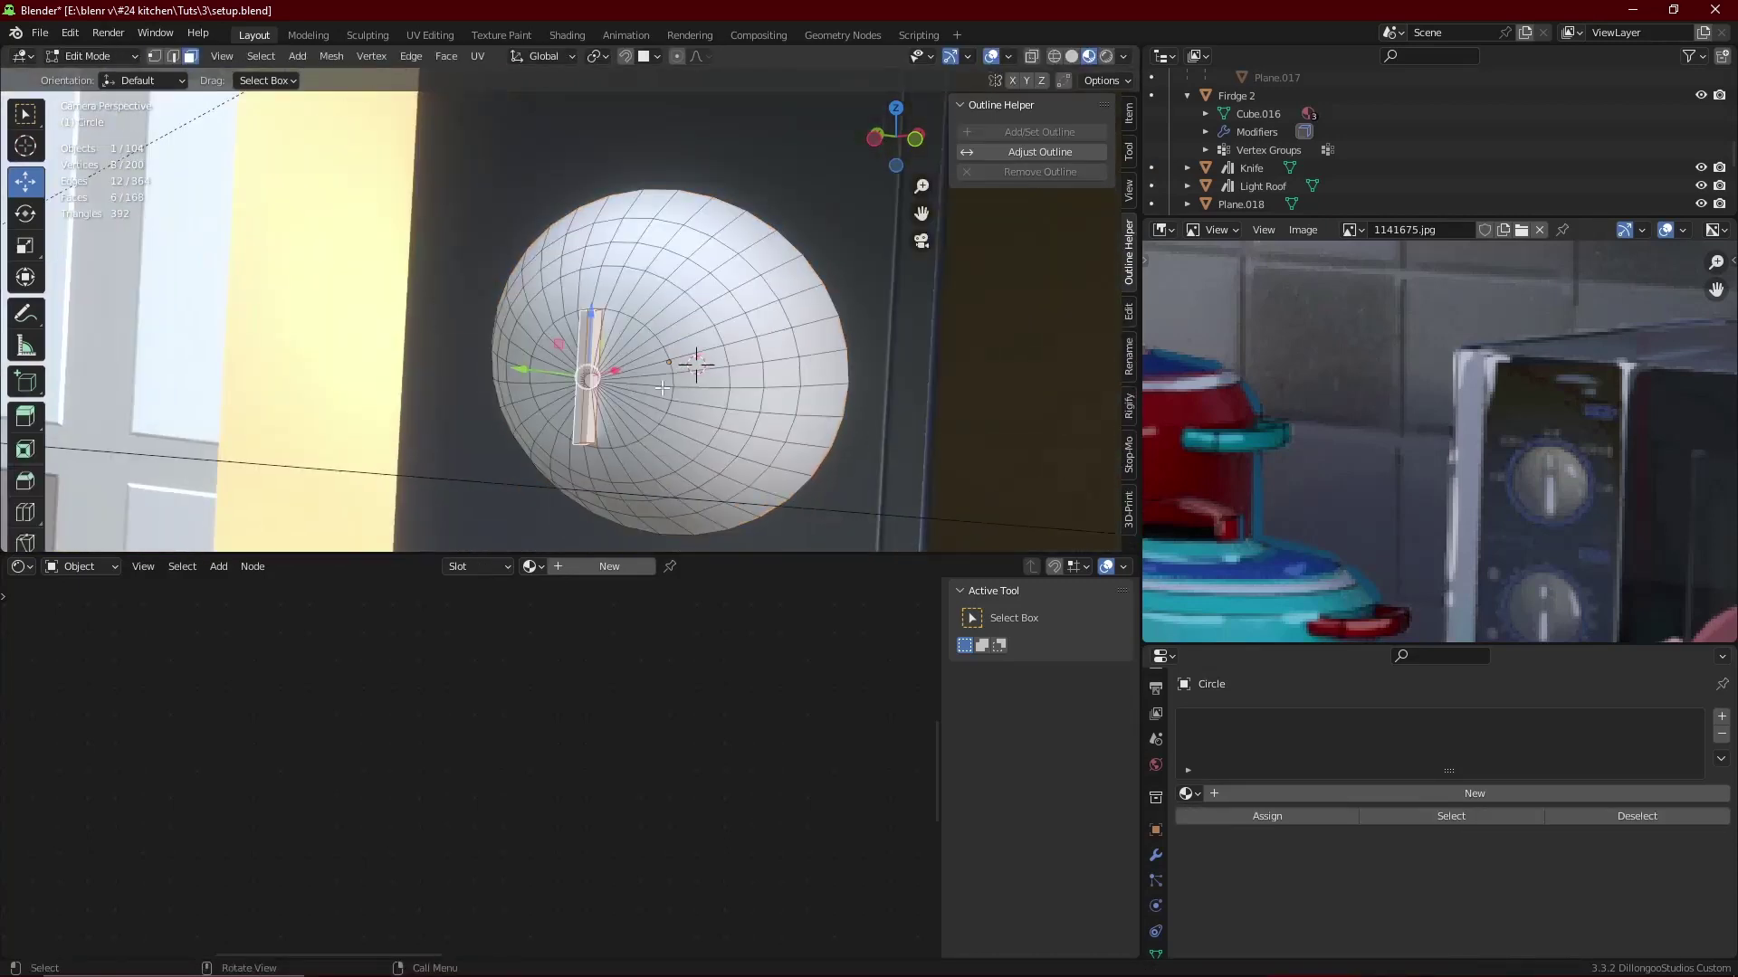
key("g")
key("y")
left_click(627, 387)
- Exit Edit Mode and orbit out to view the whole kitchen
key("Tab")
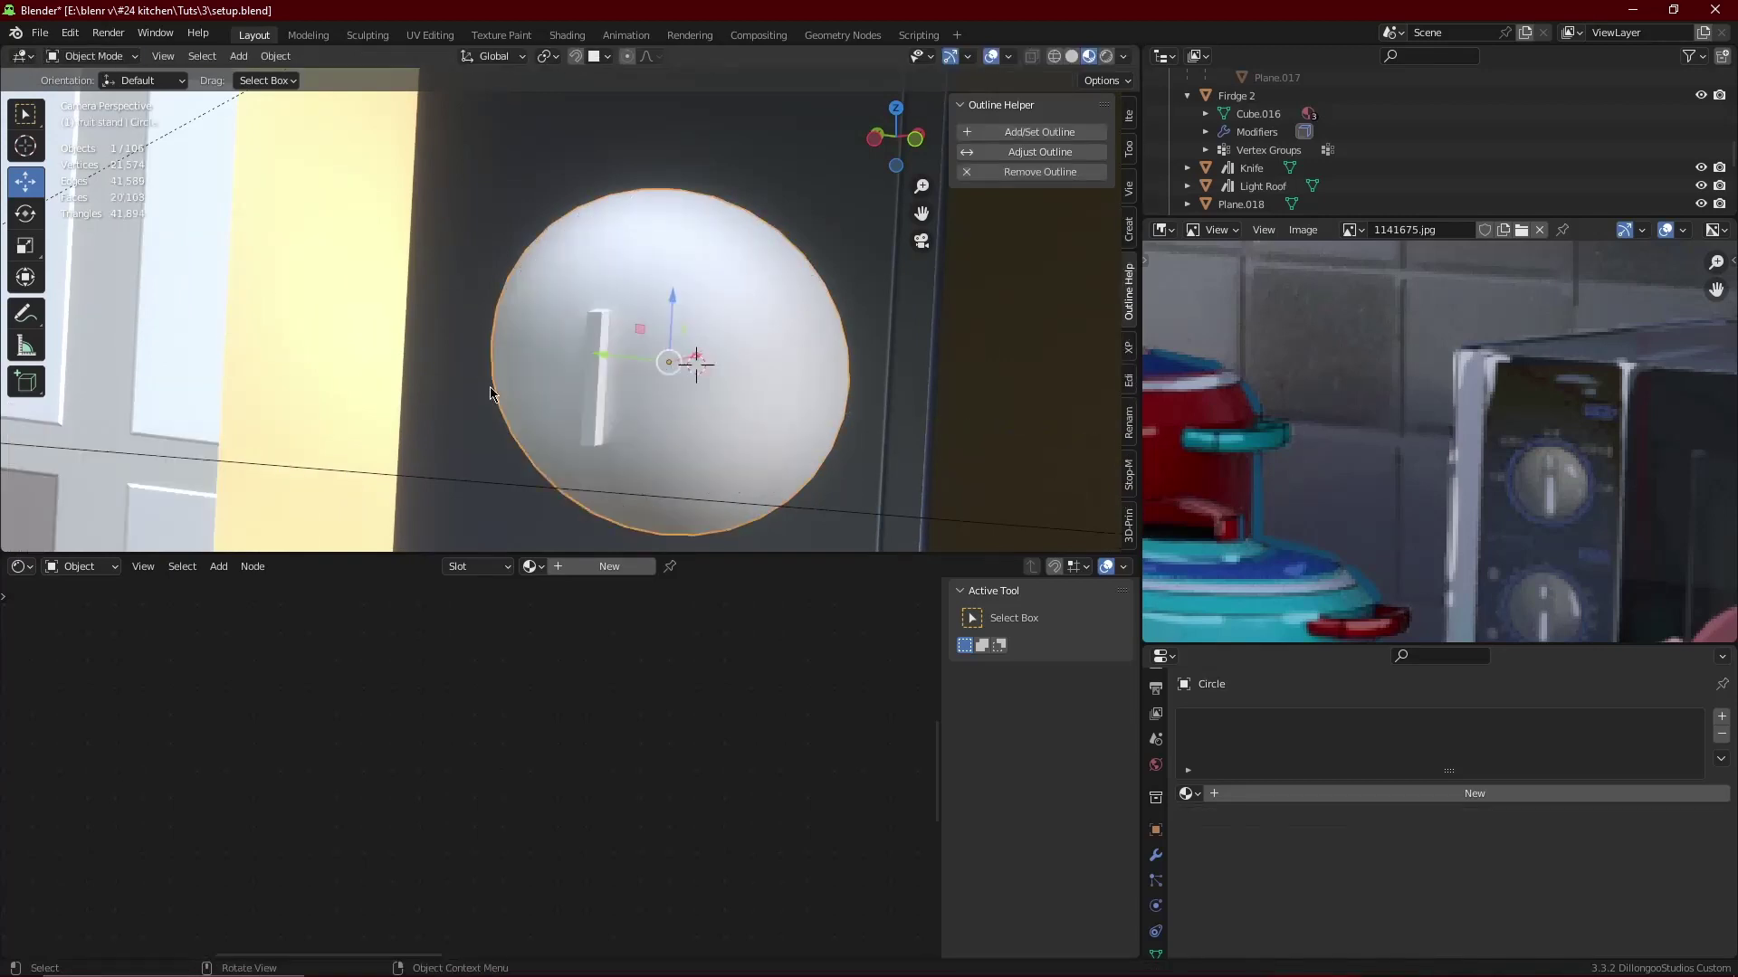
middle_click_drag(699, 387, 616, 376)
scroll(624, 384, "down", 3)
scroll(643, 394, "down", 3)
- Frame the knob disc, nudge its mesh along Y in Edit Mode, and return to Object Mode
scroll(643, 395, "up", 5)
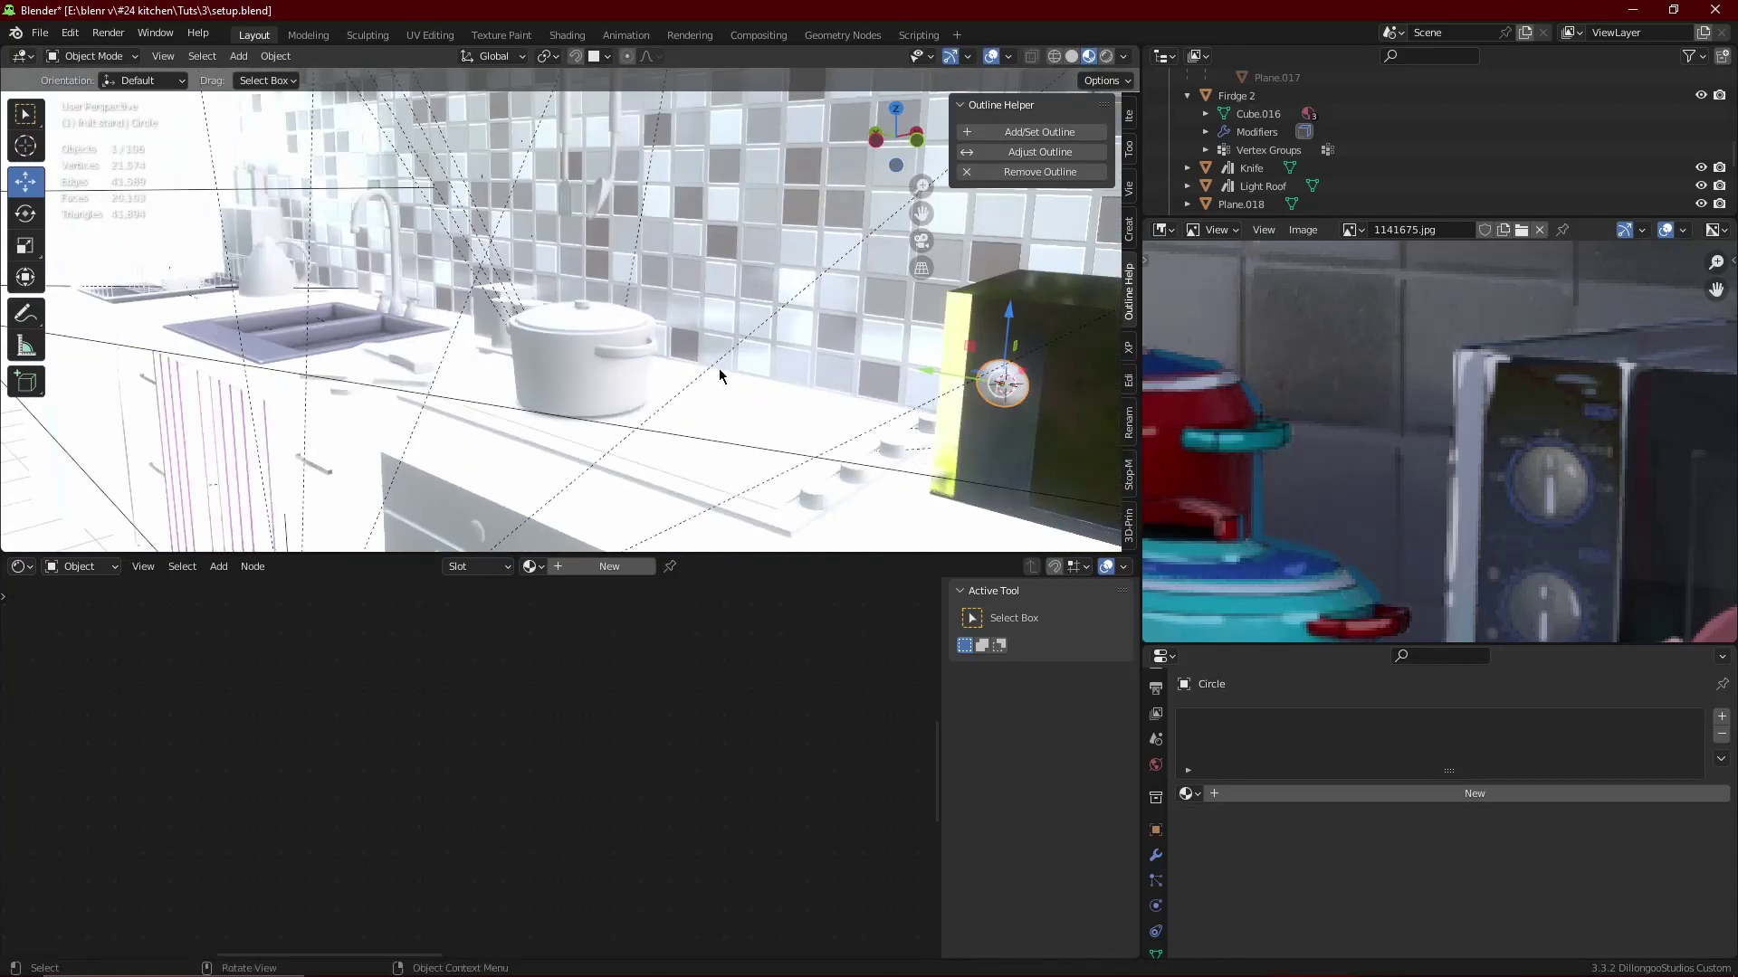
scroll(718, 367, "up", 4)
middle_click_drag(567, 450, 705, 462, "shift")
mouse_move(670, 385)
middle_mouse_down()
mouse_move(665, 405)
mouse_move(752, 411)
middle_mouse_up()
key("Tab")
key("s")
key("g")
key("y")
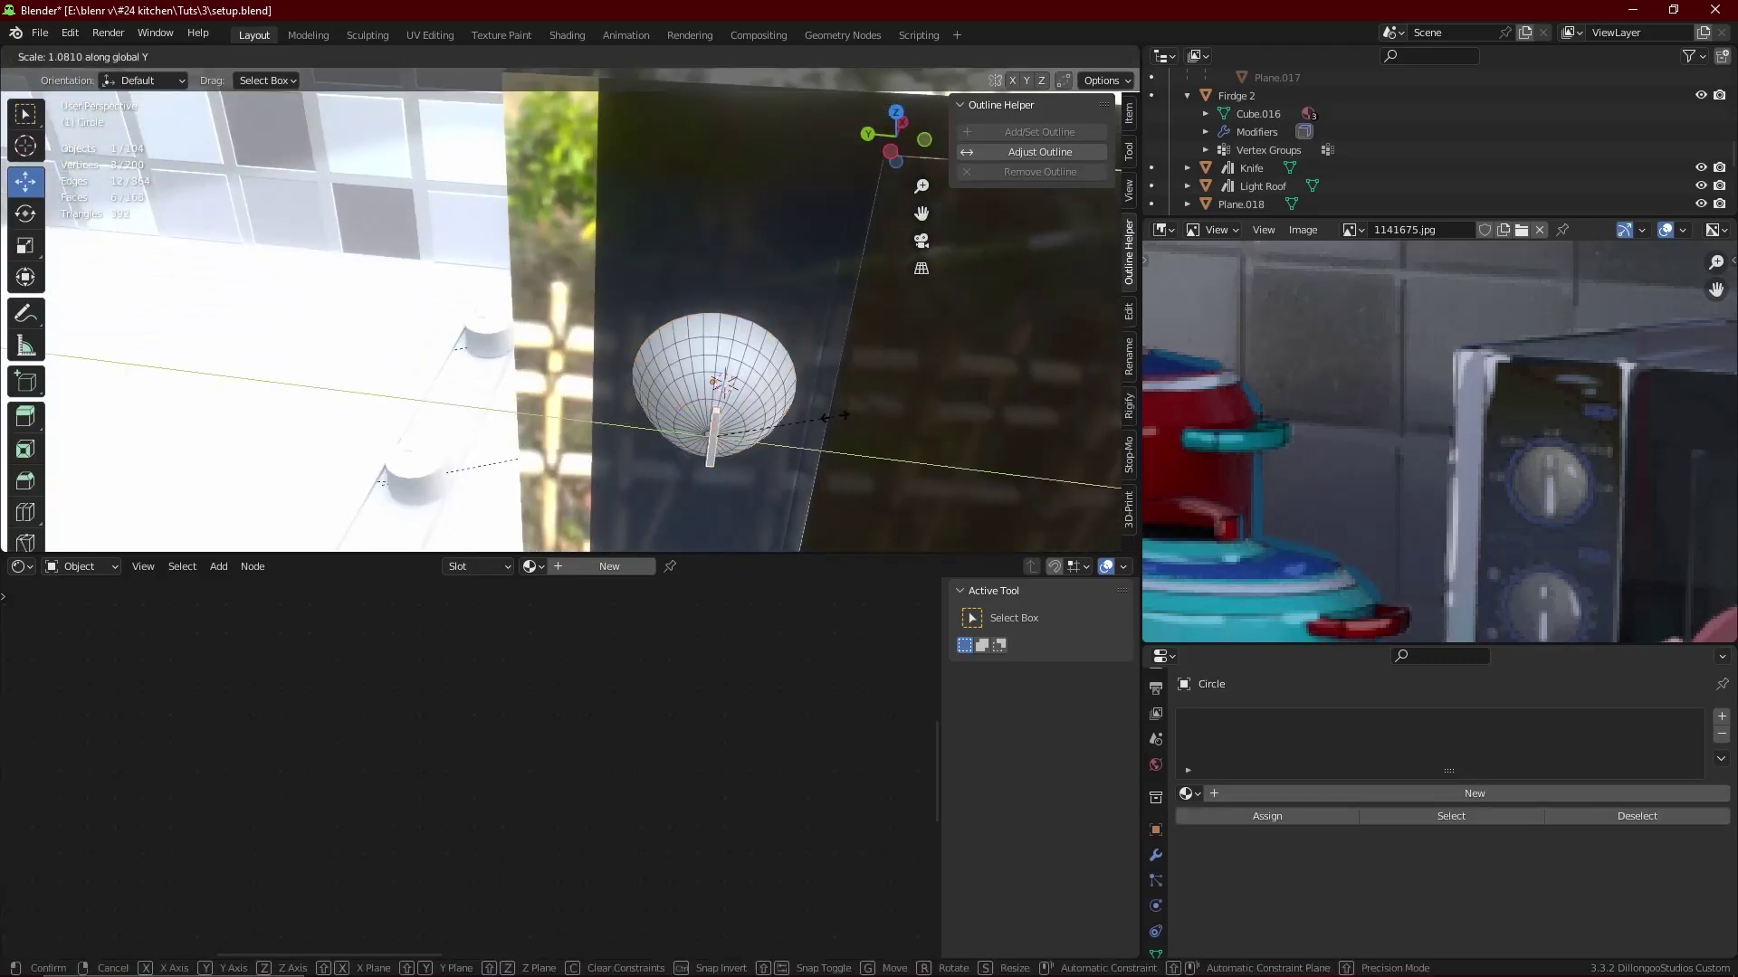
left_click(829, 415)
key("g")
key("Escape")
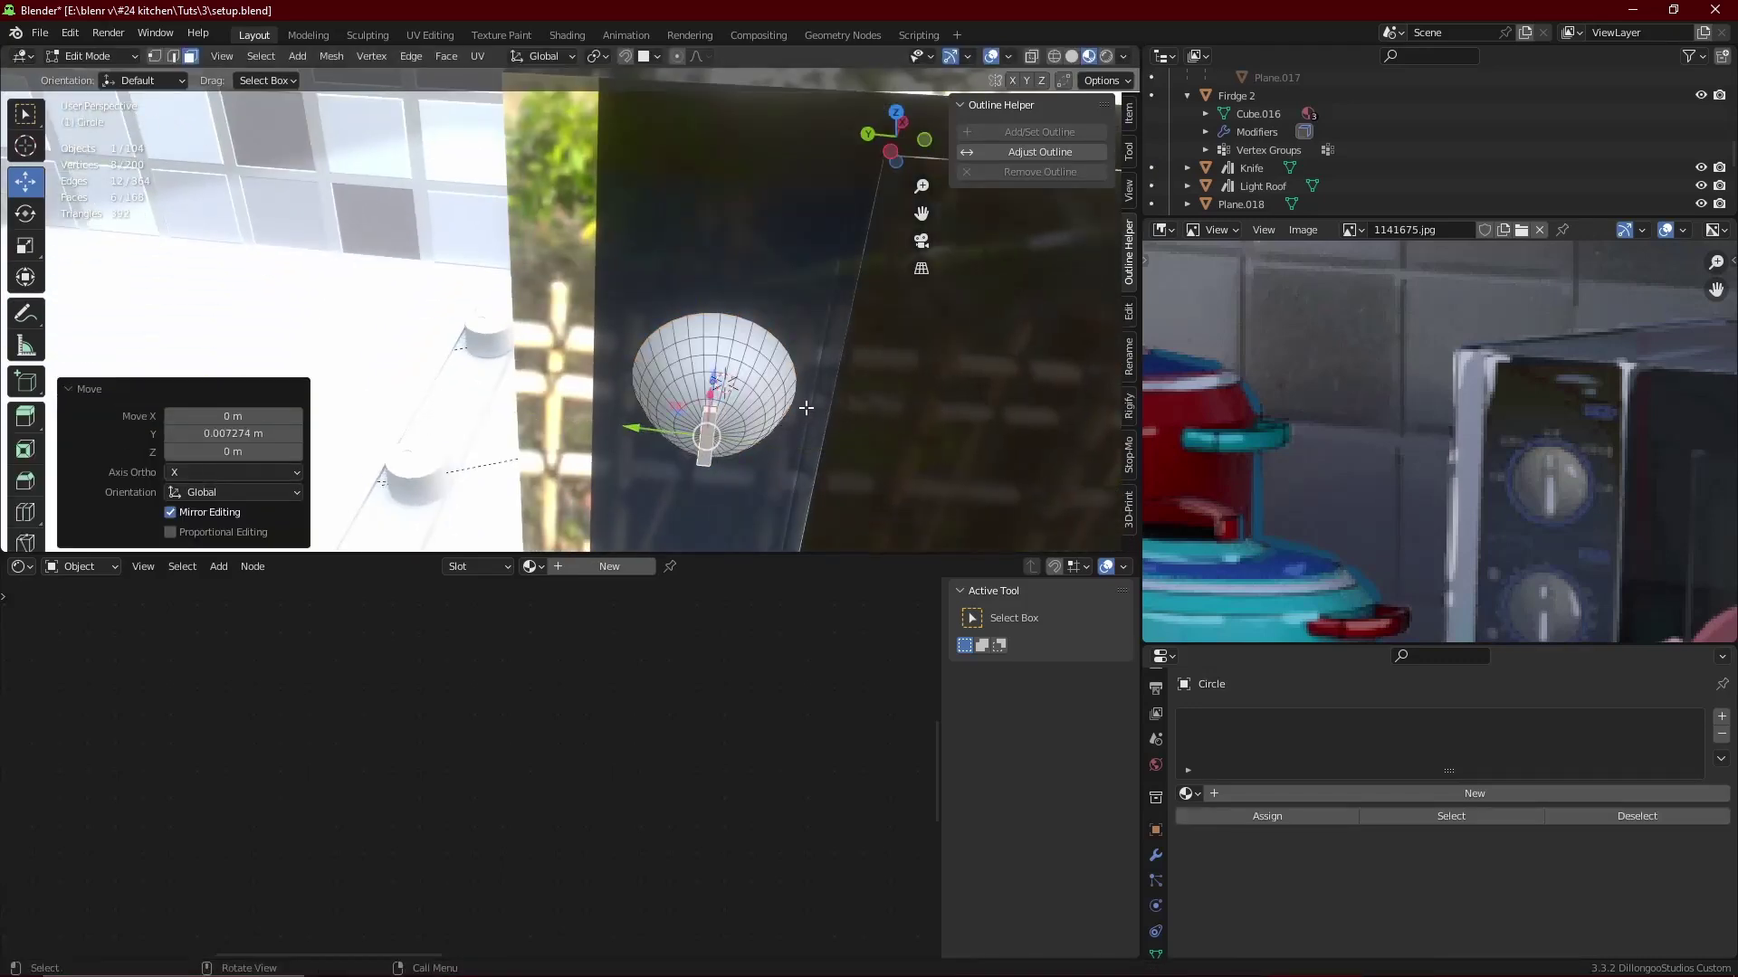
key("Tab")
- Flatten the knob disc by scaling it along X in Object Mode
middle_click_drag(805, 408, 760, 389)
key("s")
key("x")
left_click(721, 376)
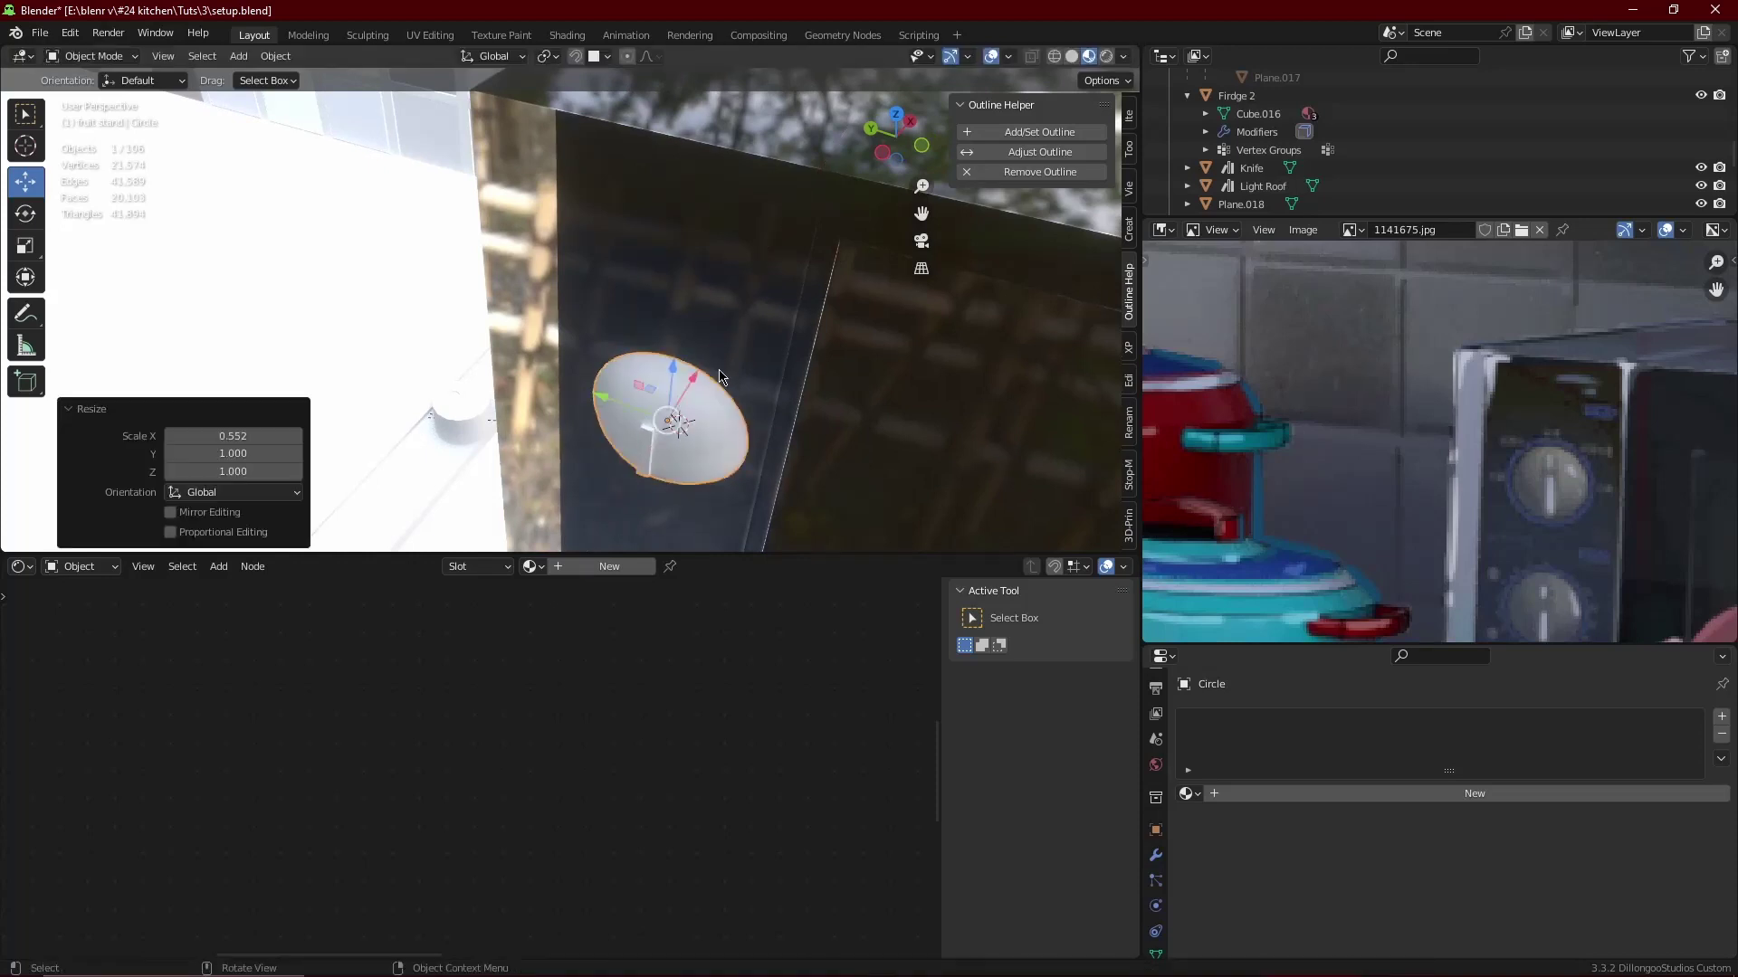
- Widen the disc geometry along X in Edit Mode and save the file
key("Tab")
middle_click_drag(665, 454, 591, 468)
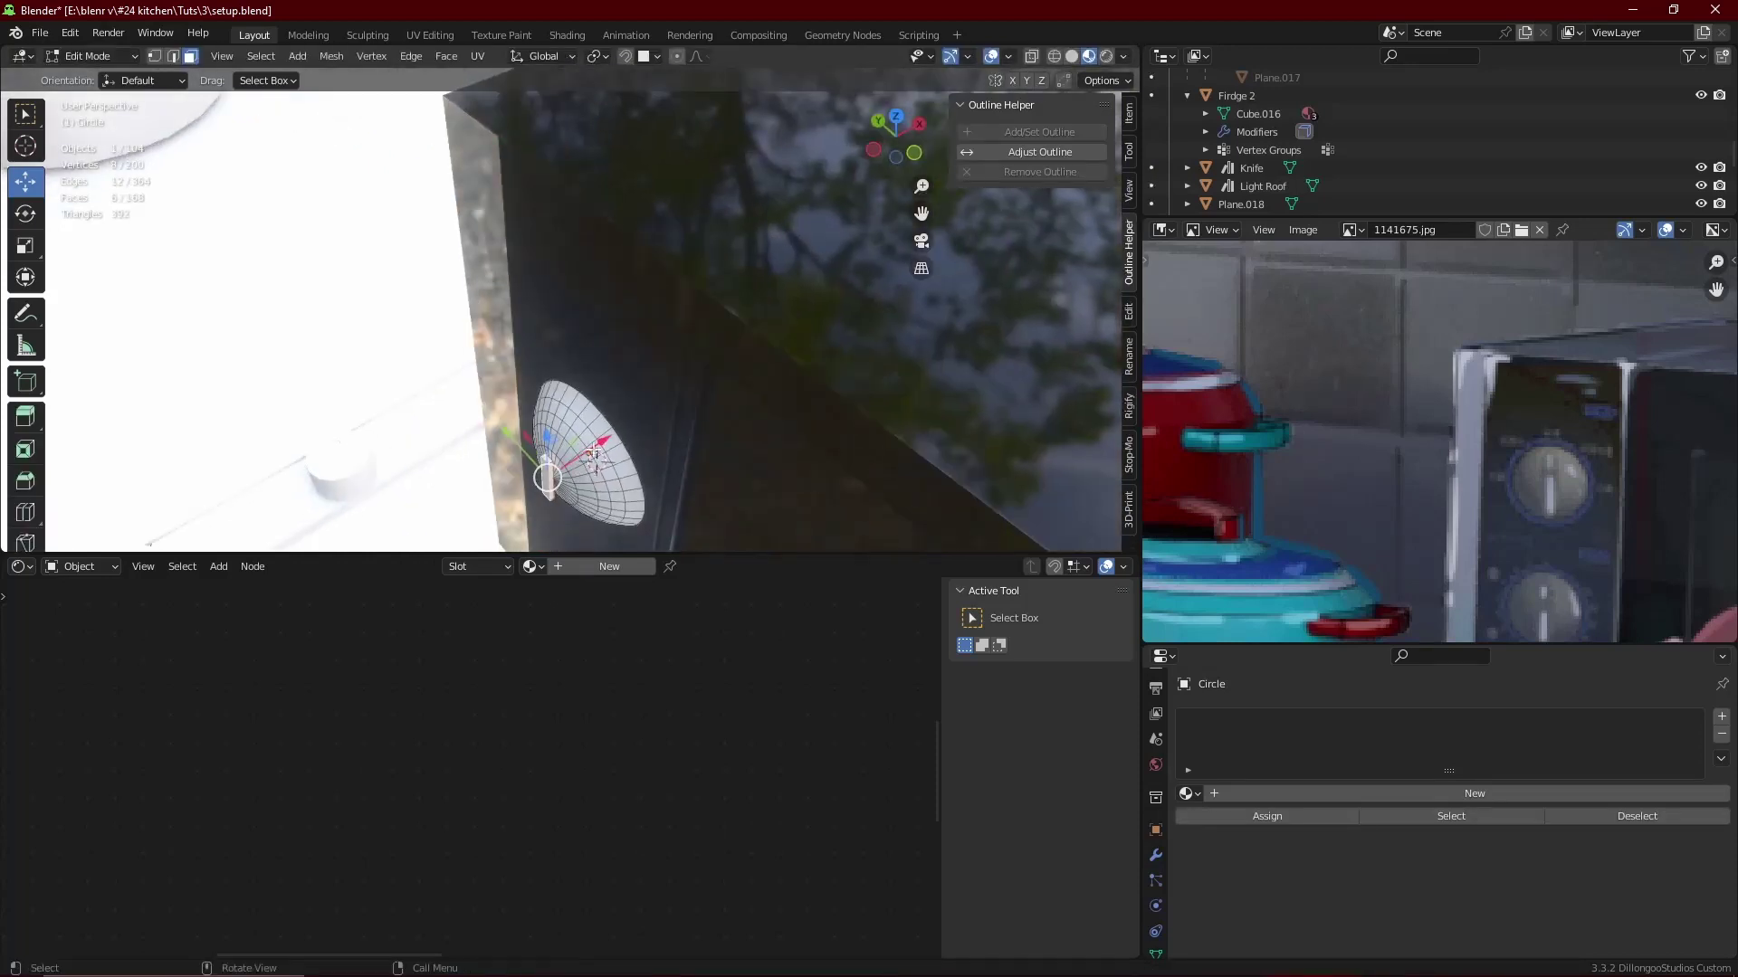
key("s")
key("x")
left_click(780, 365)
key("Tab")
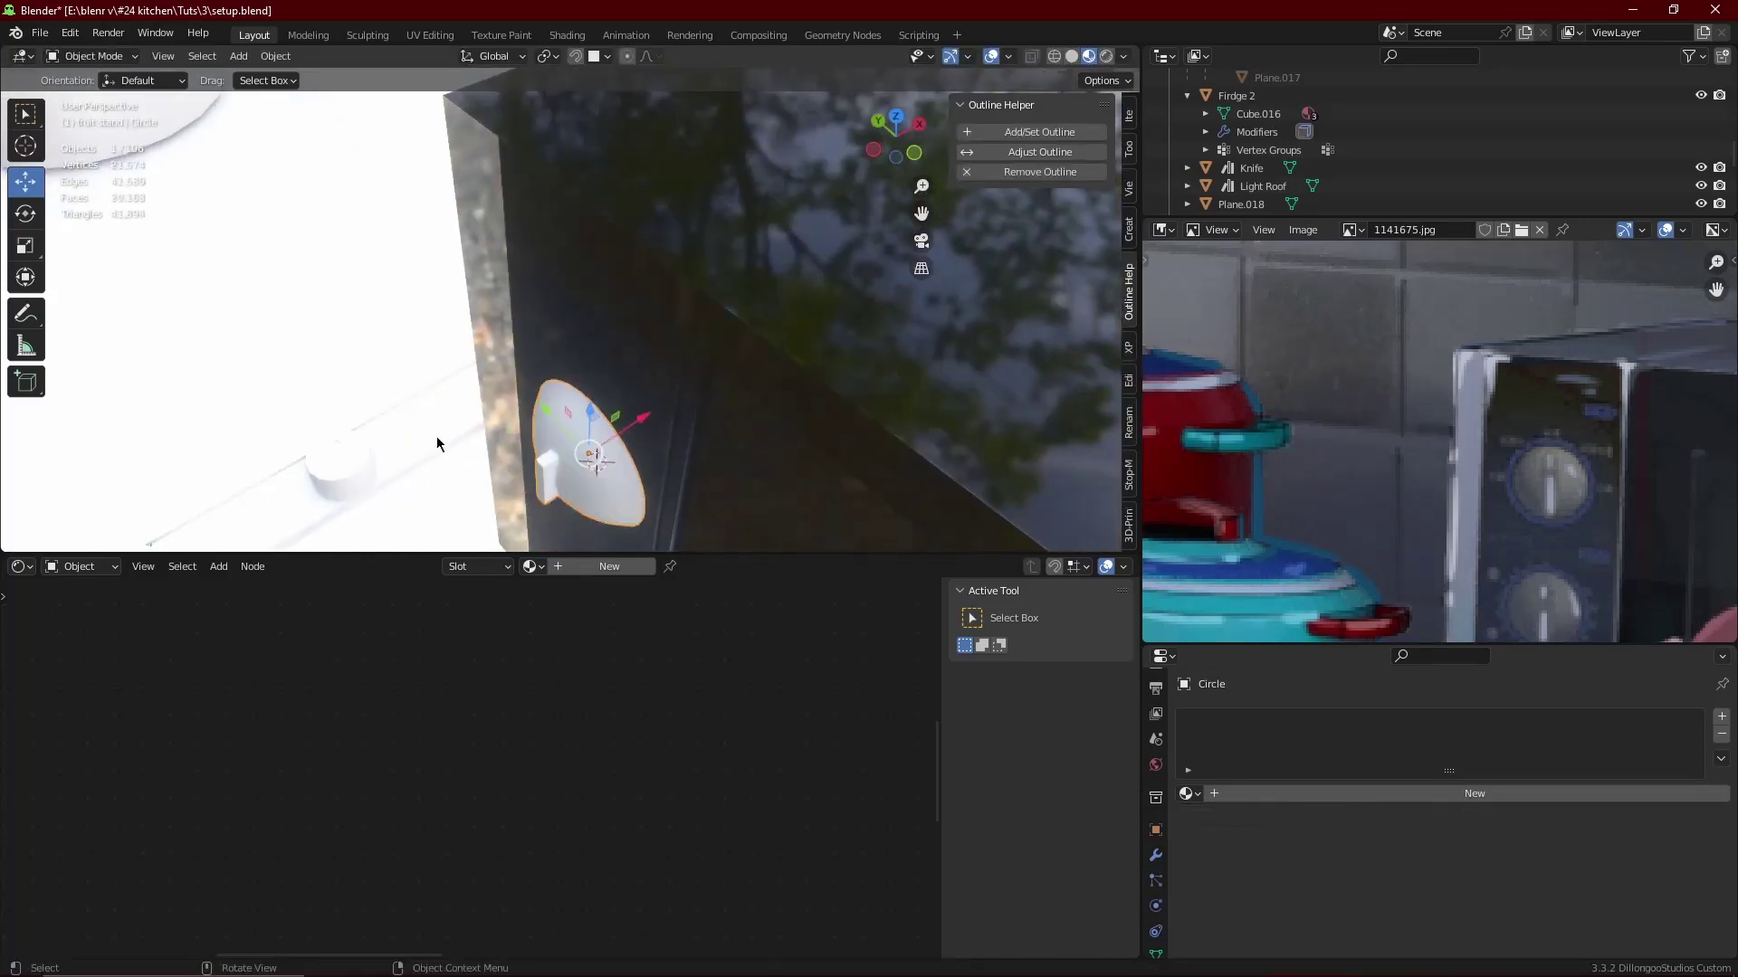
middle_click_drag(434, 456, 760, 341)
scroll(655, 399, "up", 2)
middle_click_drag(654, 404, 579, 425)
key("ctrl+s")
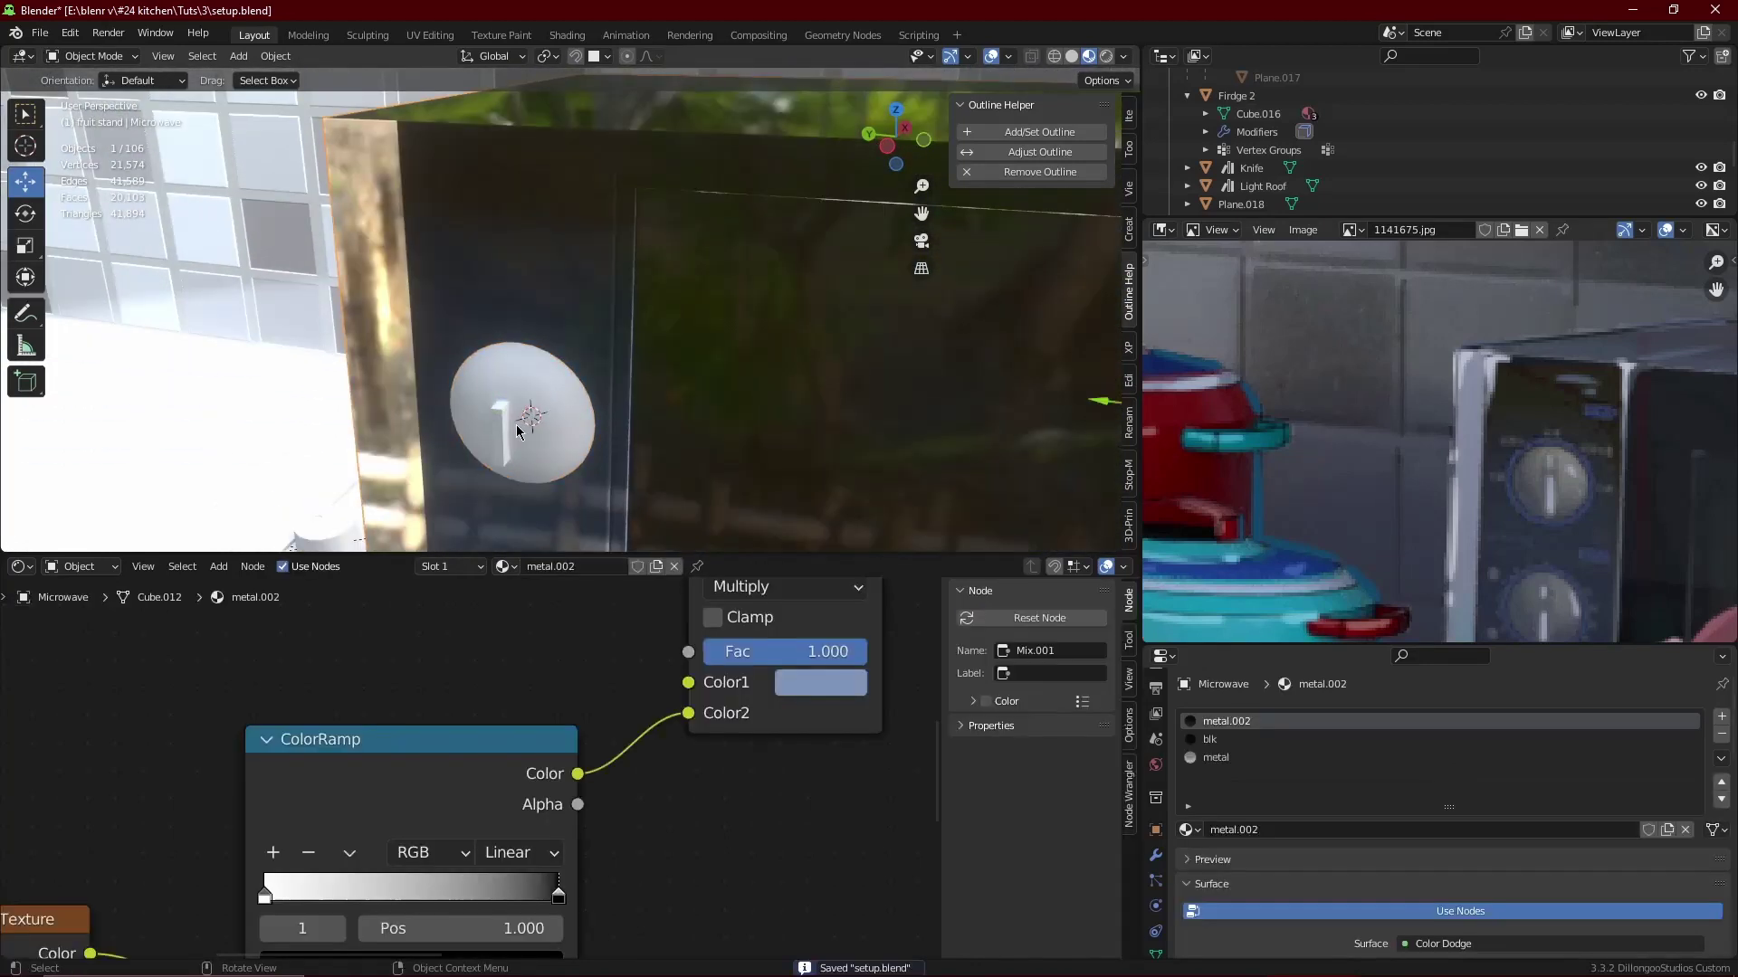
- Assign the existing 'metal' material to the disc and switch the viewport to Rendered shading
left_click(1189, 795)
type("met")
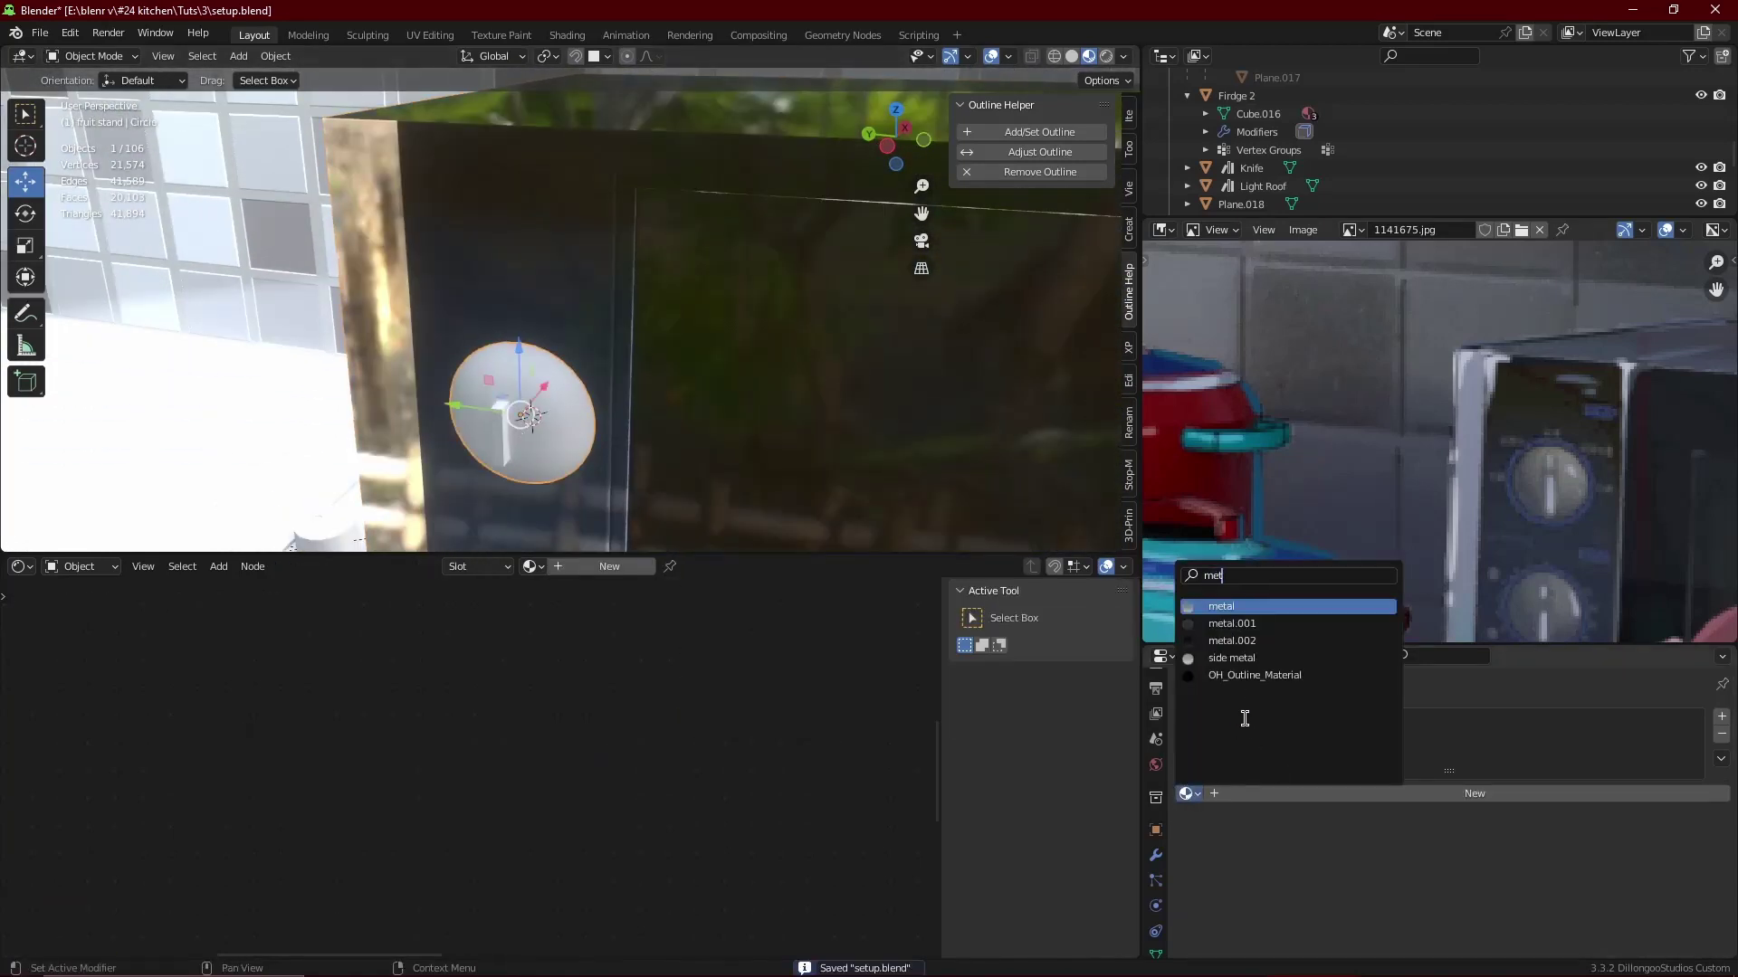
key("Return")
left_click(344, 344)
middle_click_drag(344, 344, 1119, 71)
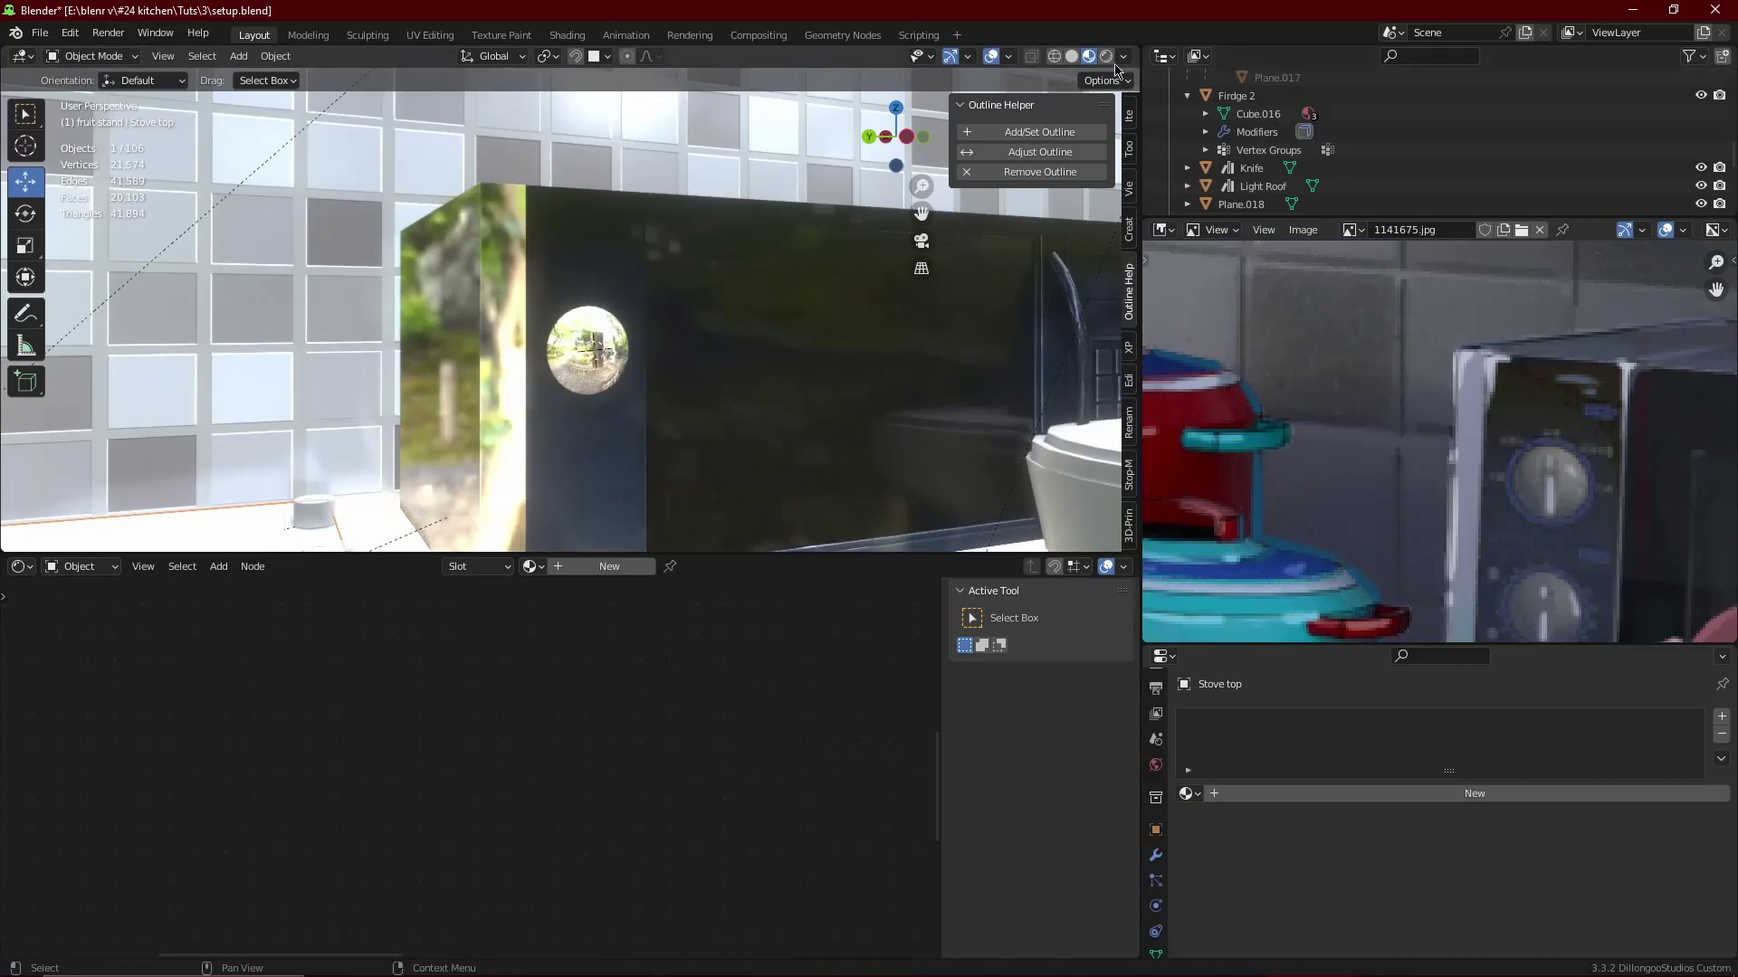
left_click(1106, 57)
left_click(588, 349)
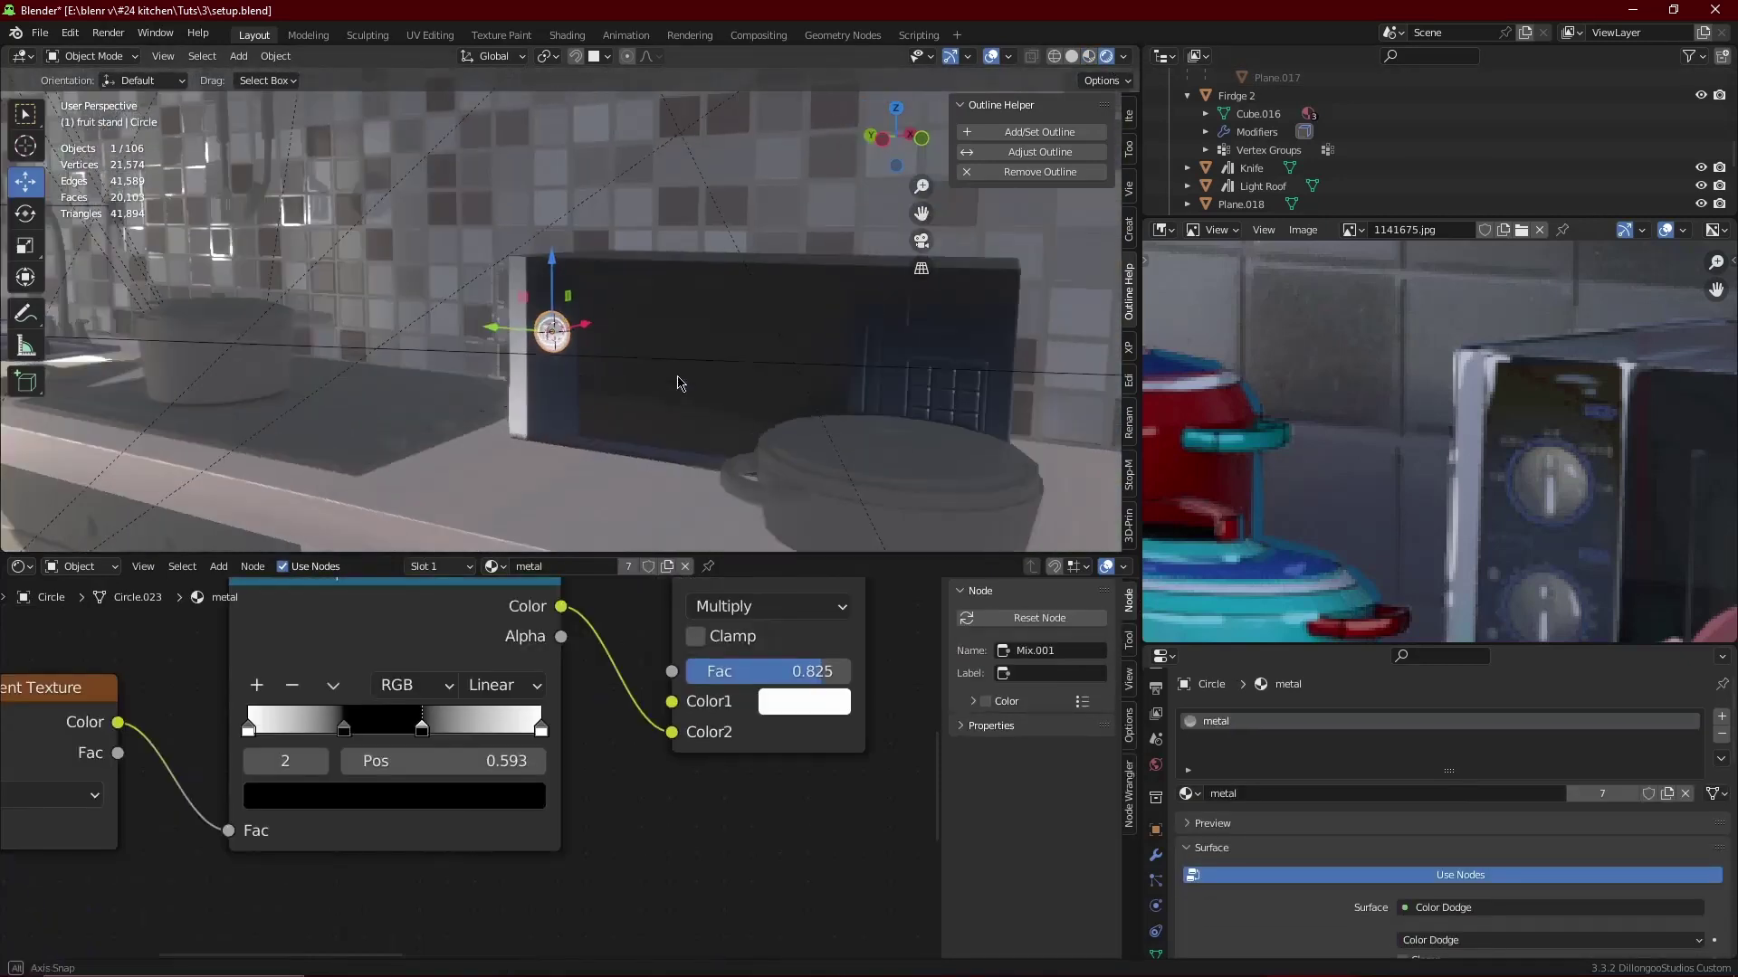
scroll(681, 384, "up", 5)
- Shrink the knob disc to 0.803 and place a duplicate directly below it along Z
key("s")
left_click(738, 242)
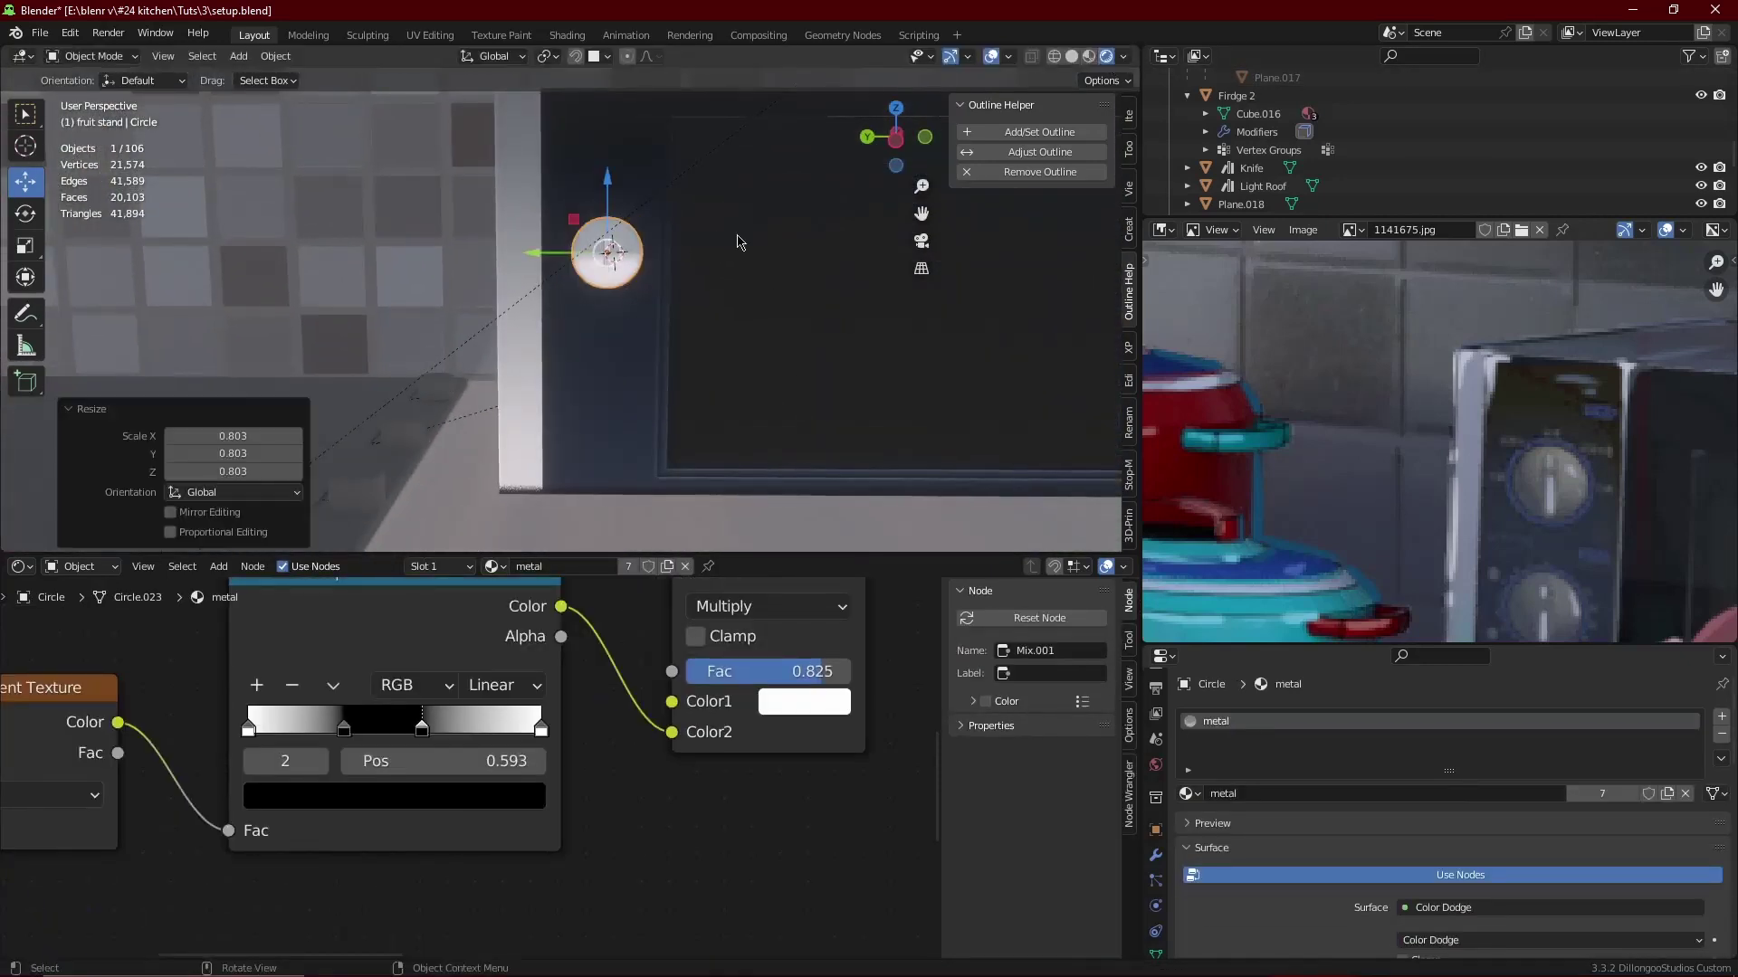
key("shift+d")
key("z")
left_click(633, 227)
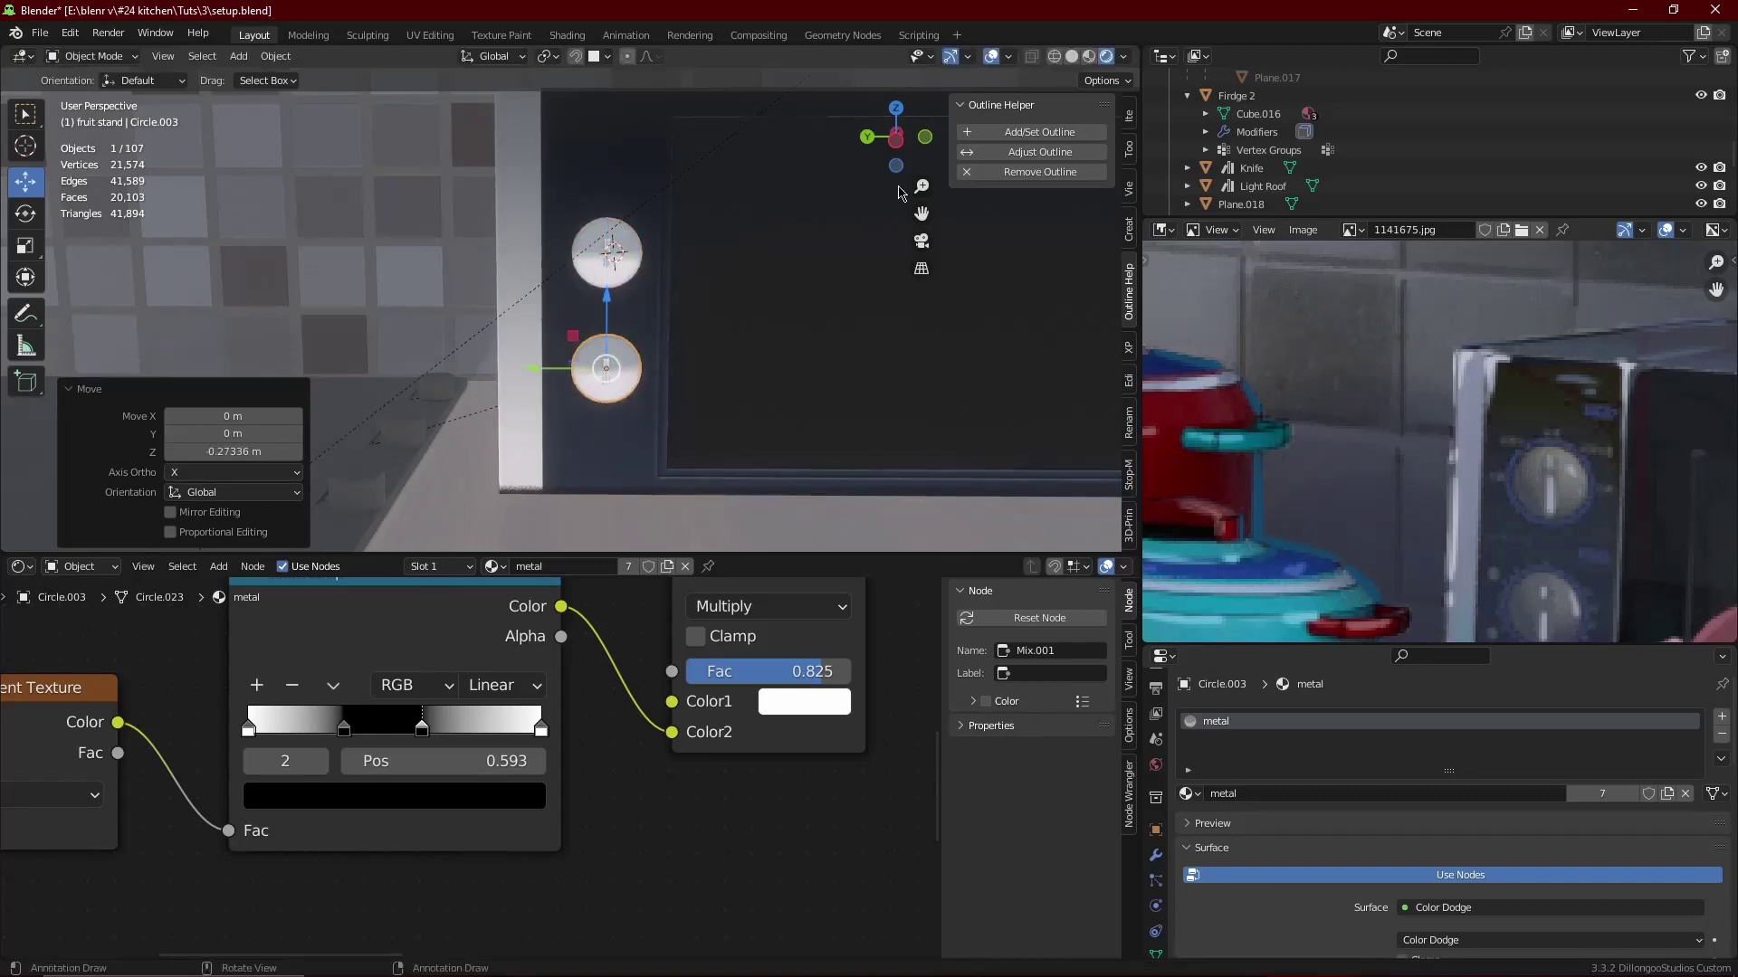
- Look through the scene camera, select the upper knob, and scale its handle up to 1.694
scroll(917, 245, "down", 4)
left_click(917, 244)
left_click(490, 254)
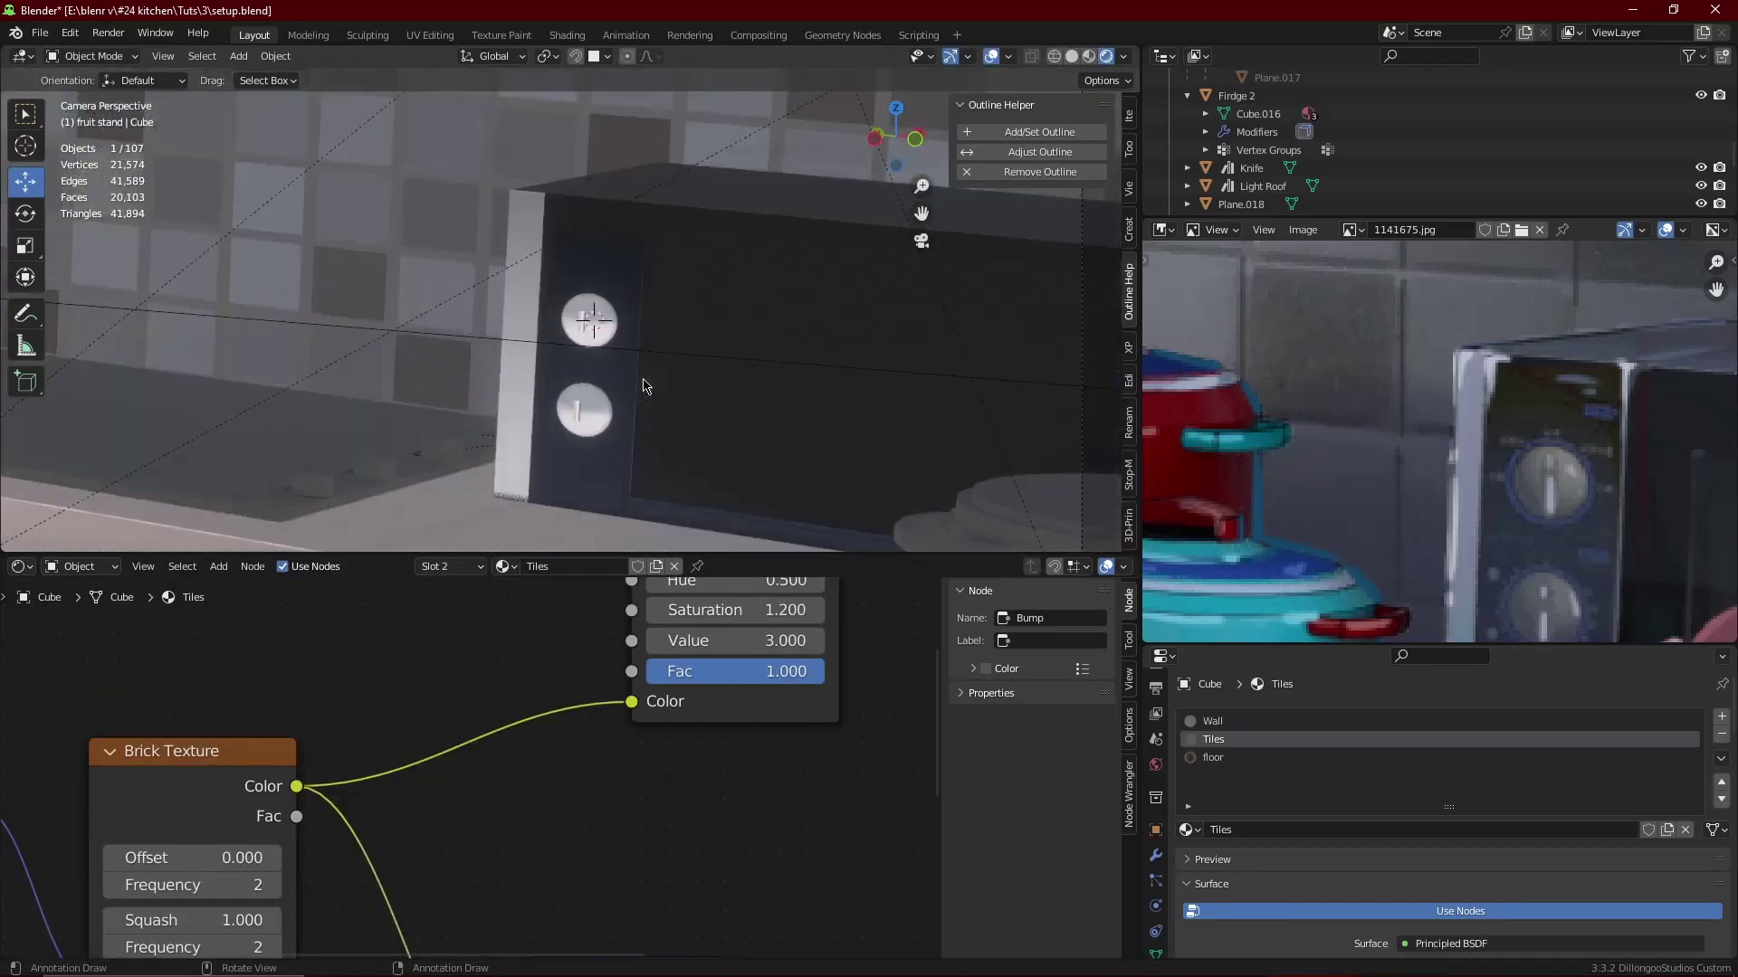
scroll(614, 333, "up", 2)
left_click(614, 333)
scroll(613, 333, "up", 2)
key("Tab")
key("s")
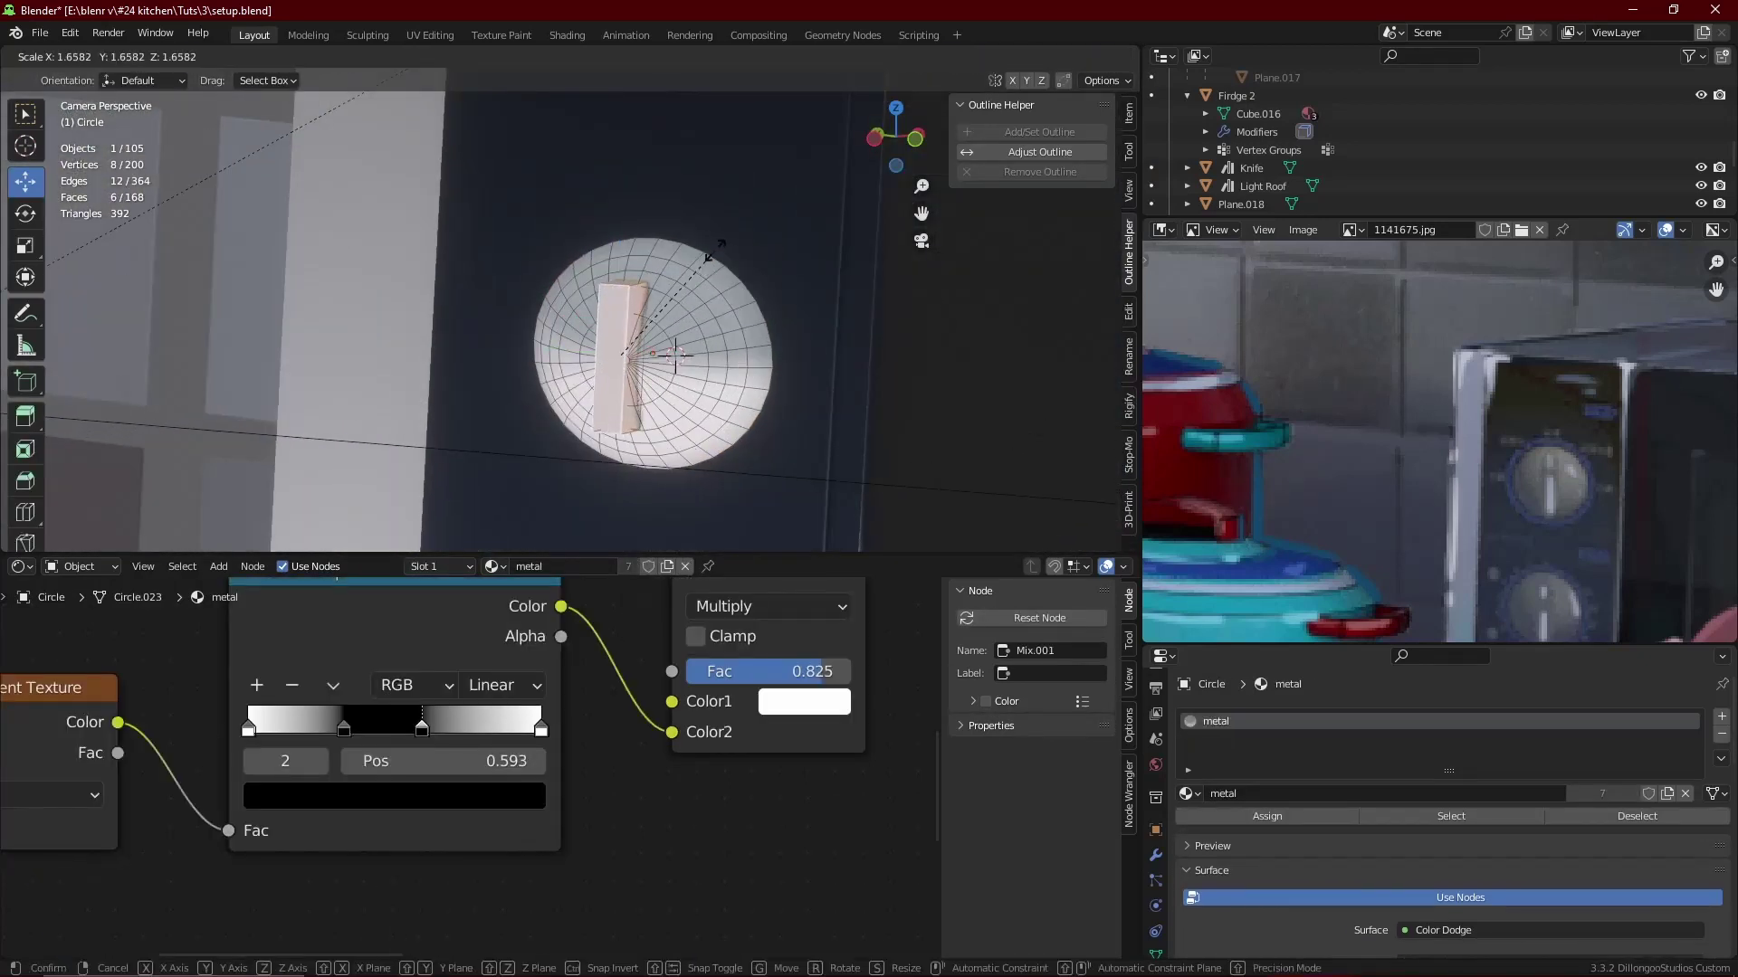
left_click(641, 295)
- Try moving the handle along X, cancel the move, and leave Edit Mode
key("g")
key("x")
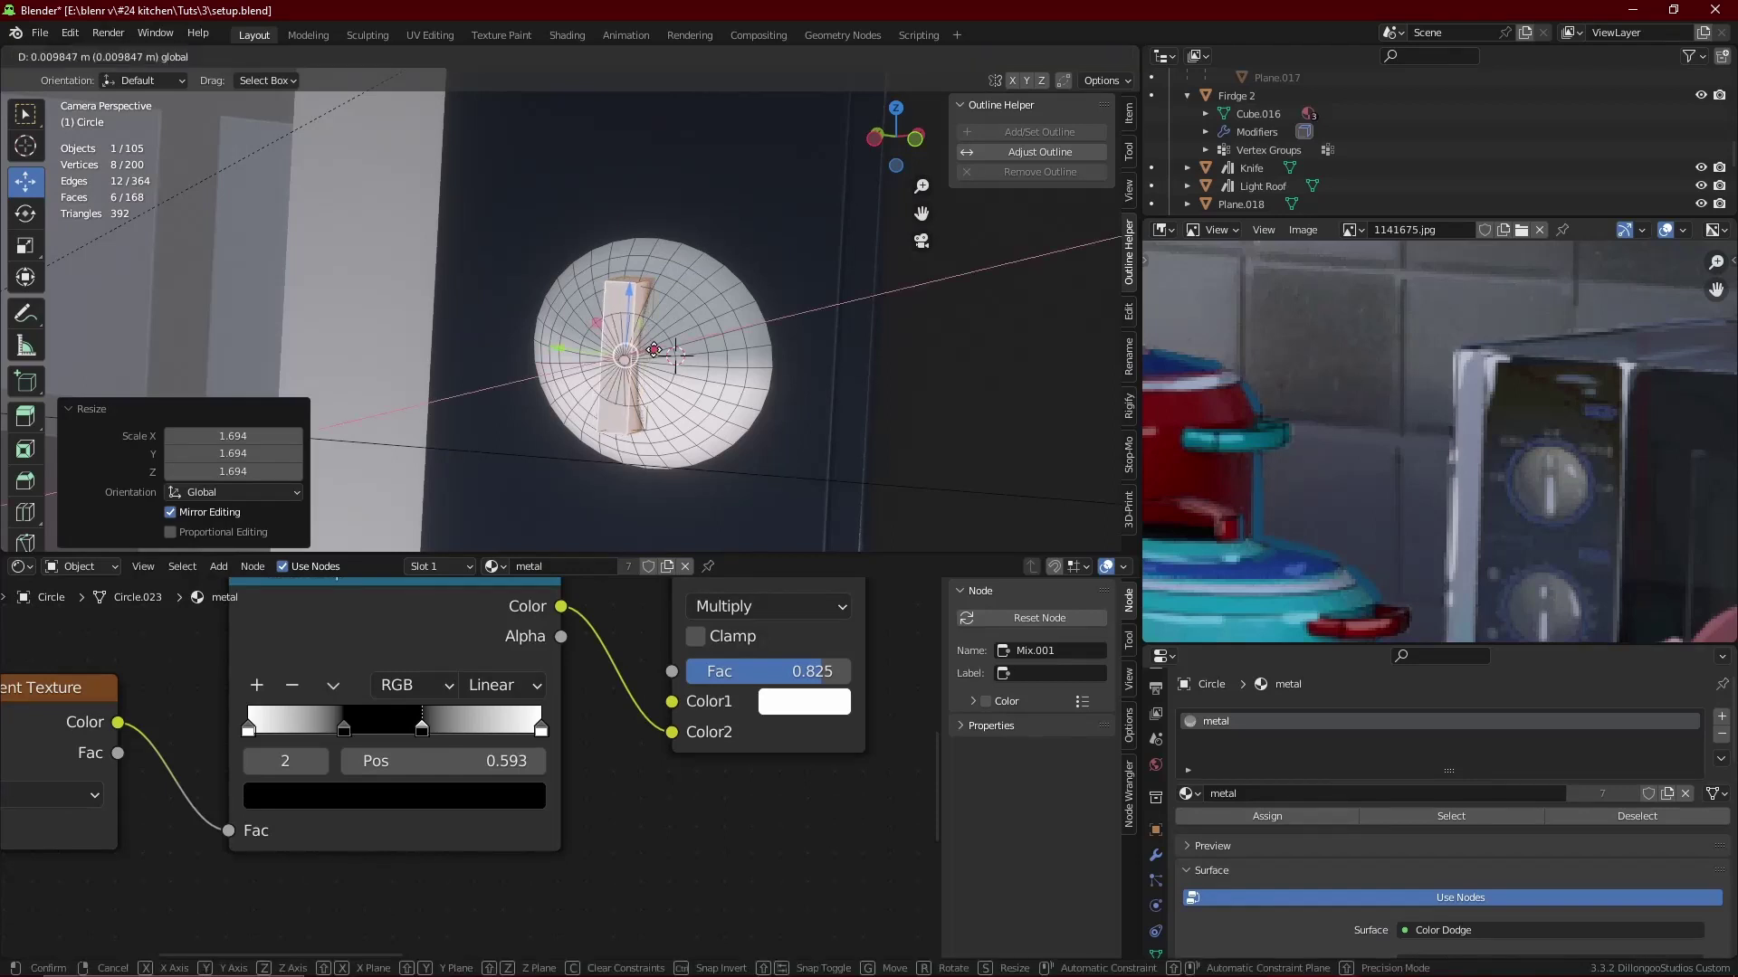
key("Escape")
key("Tab")
scroll(409, 334, "down", 1)
scroll(384, 326, "down", 2)
left_click(395, 306)
scroll(606, 361, "up", 3)
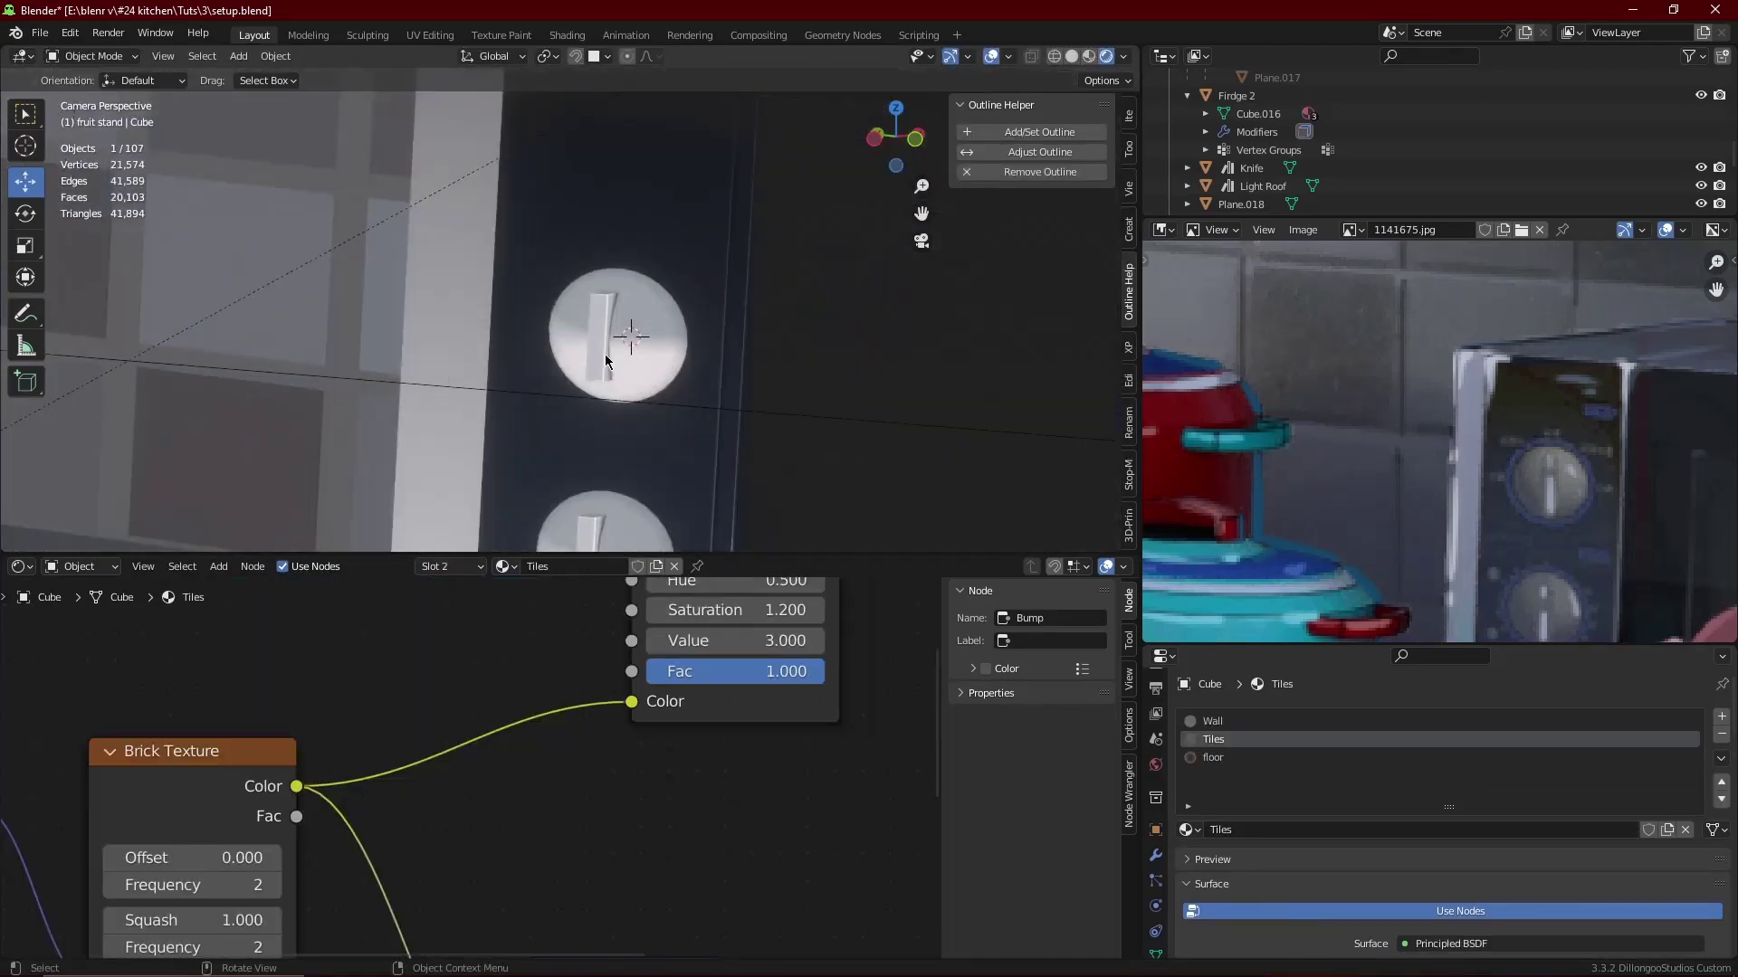
- Recheck the knob disc in Edit Mode, then select the lower knob copy
left_click(605, 360)
key("Tab")
scroll(608, 362, "up", 2)
key("Tab")
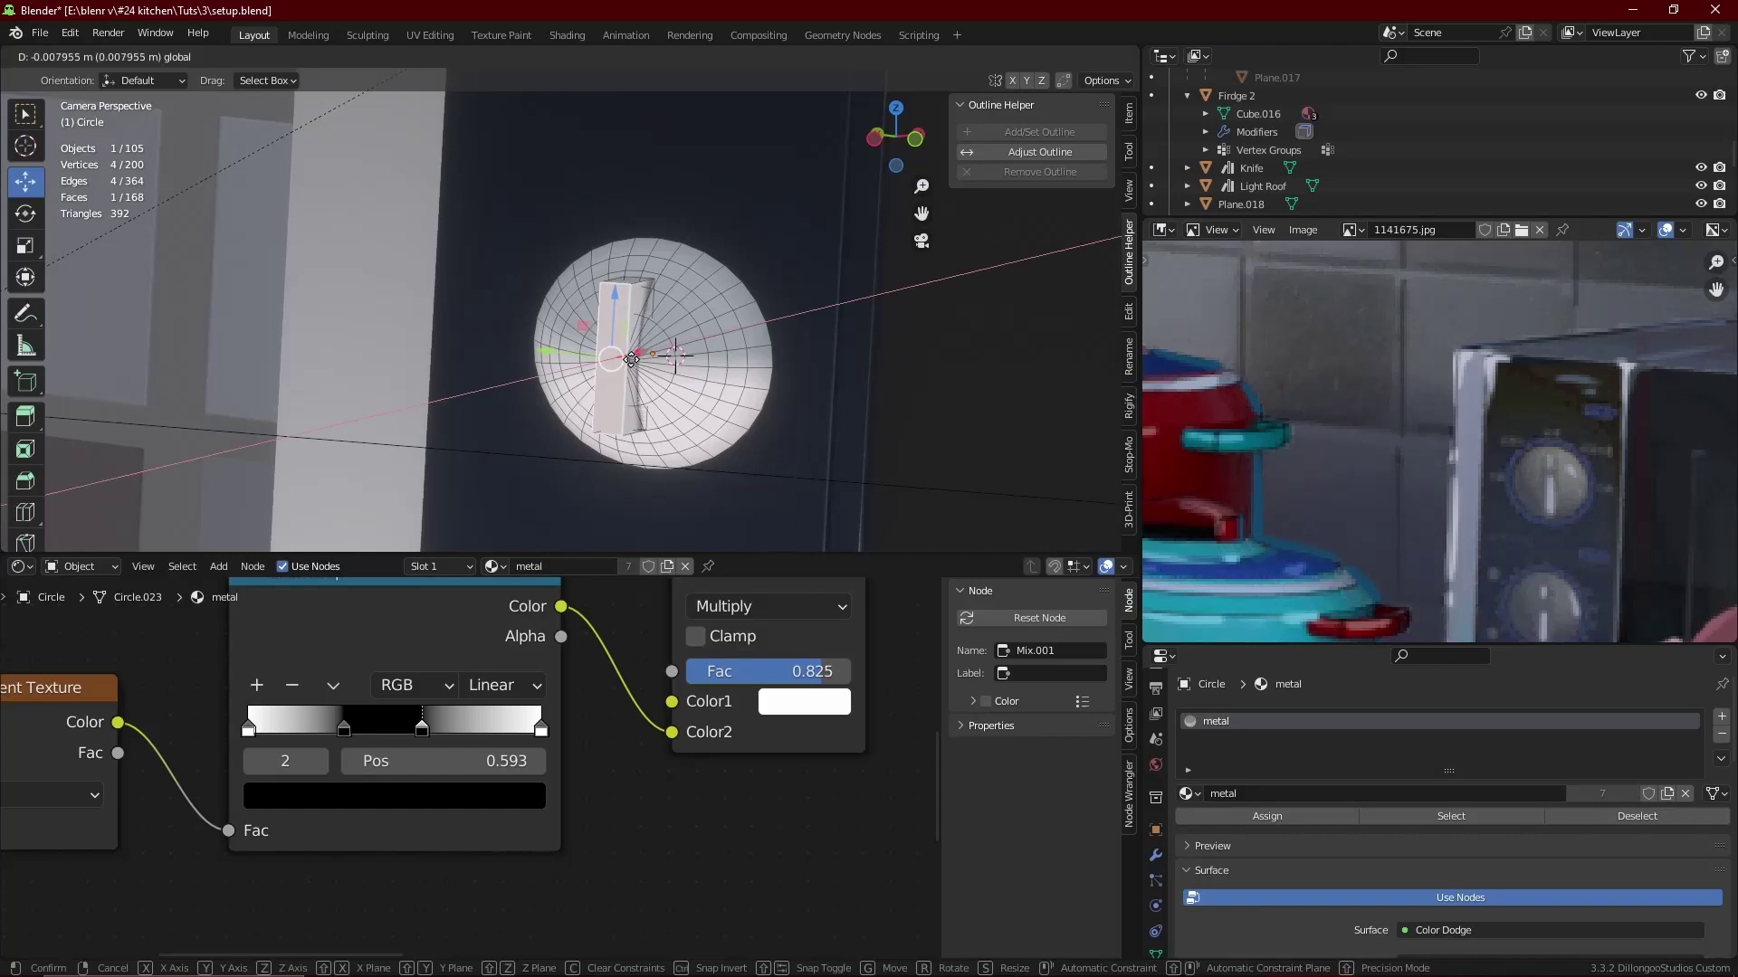
scroll(260, 291, "down", 2)
left_click(259, 290)
scroll(485, 330, "down", 3)
scroll(607, 413, "down", 3)
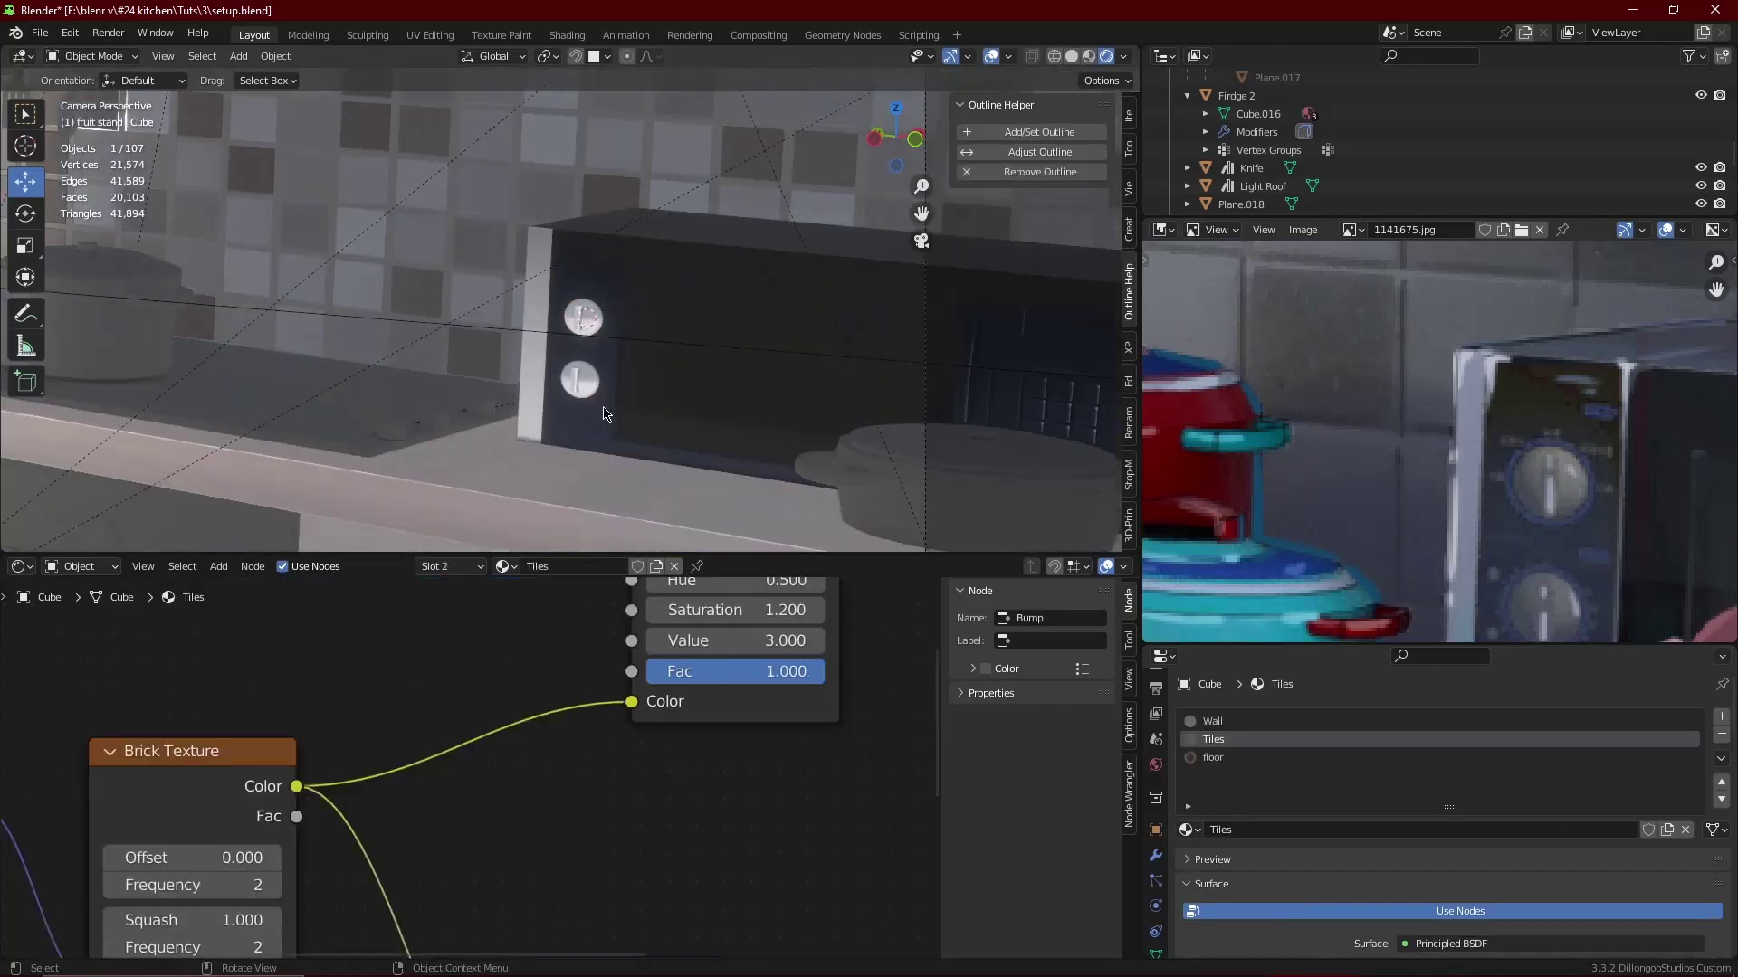
left_click(609, 391)
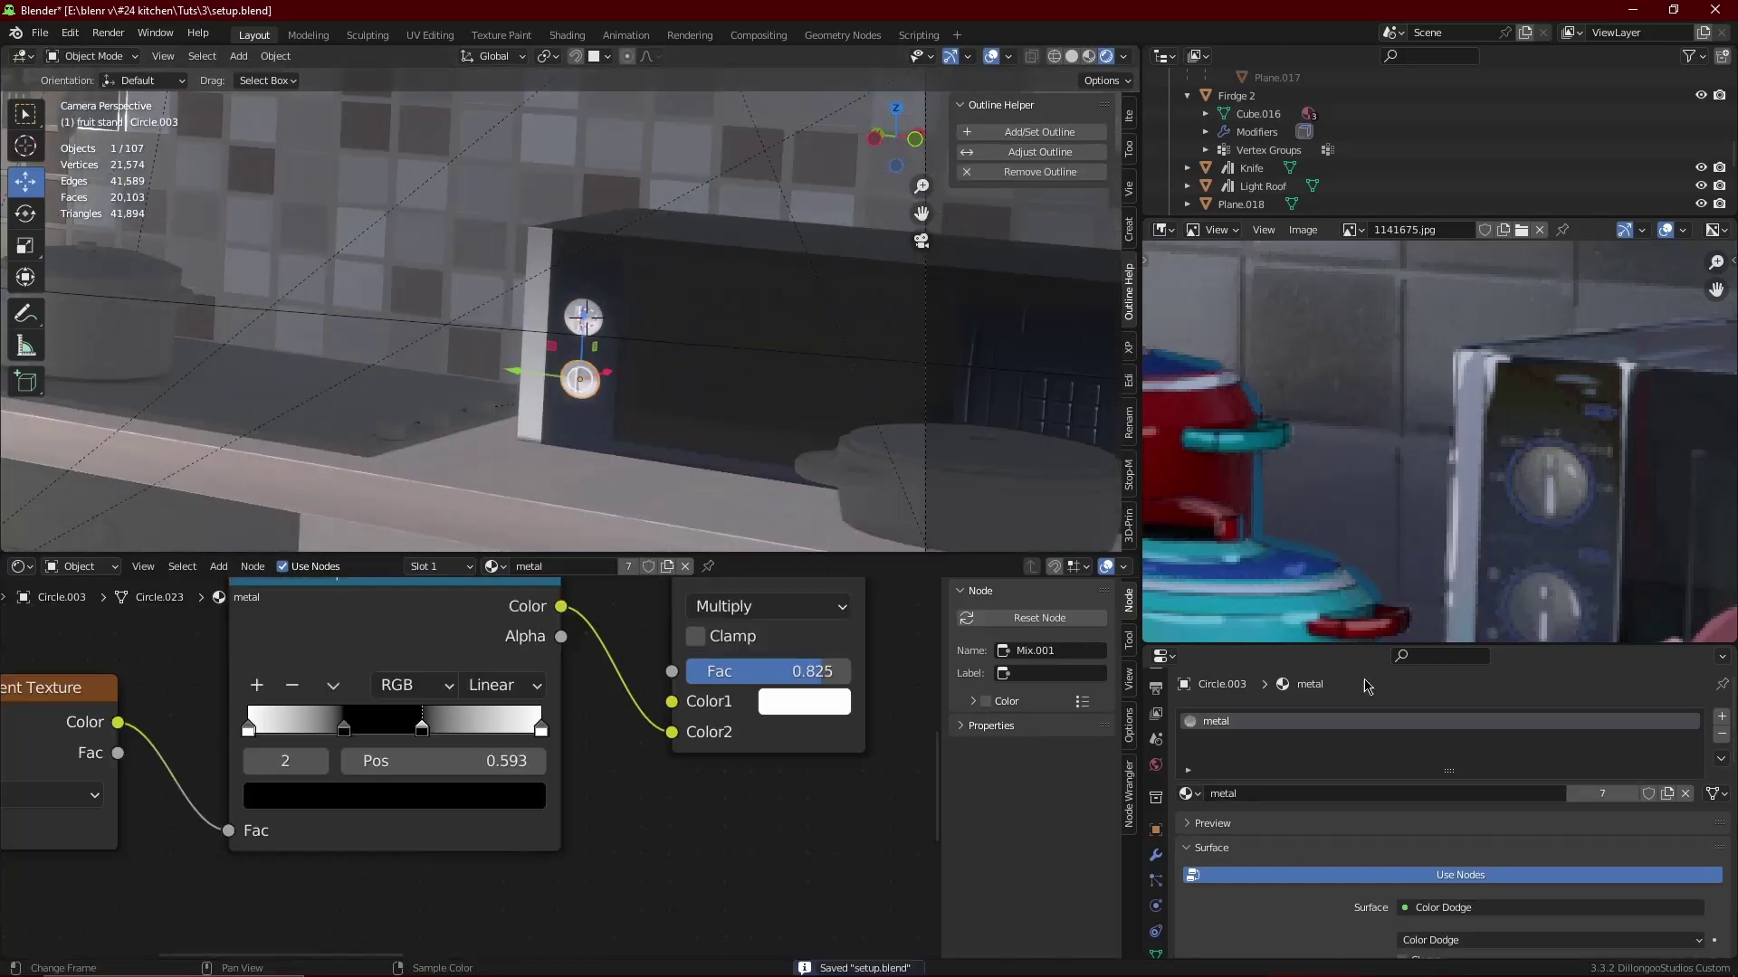
- Give the lower knob its own copy of the metal material, named 'switch'
left_click(1668, 794)
left_click(1340, 794)
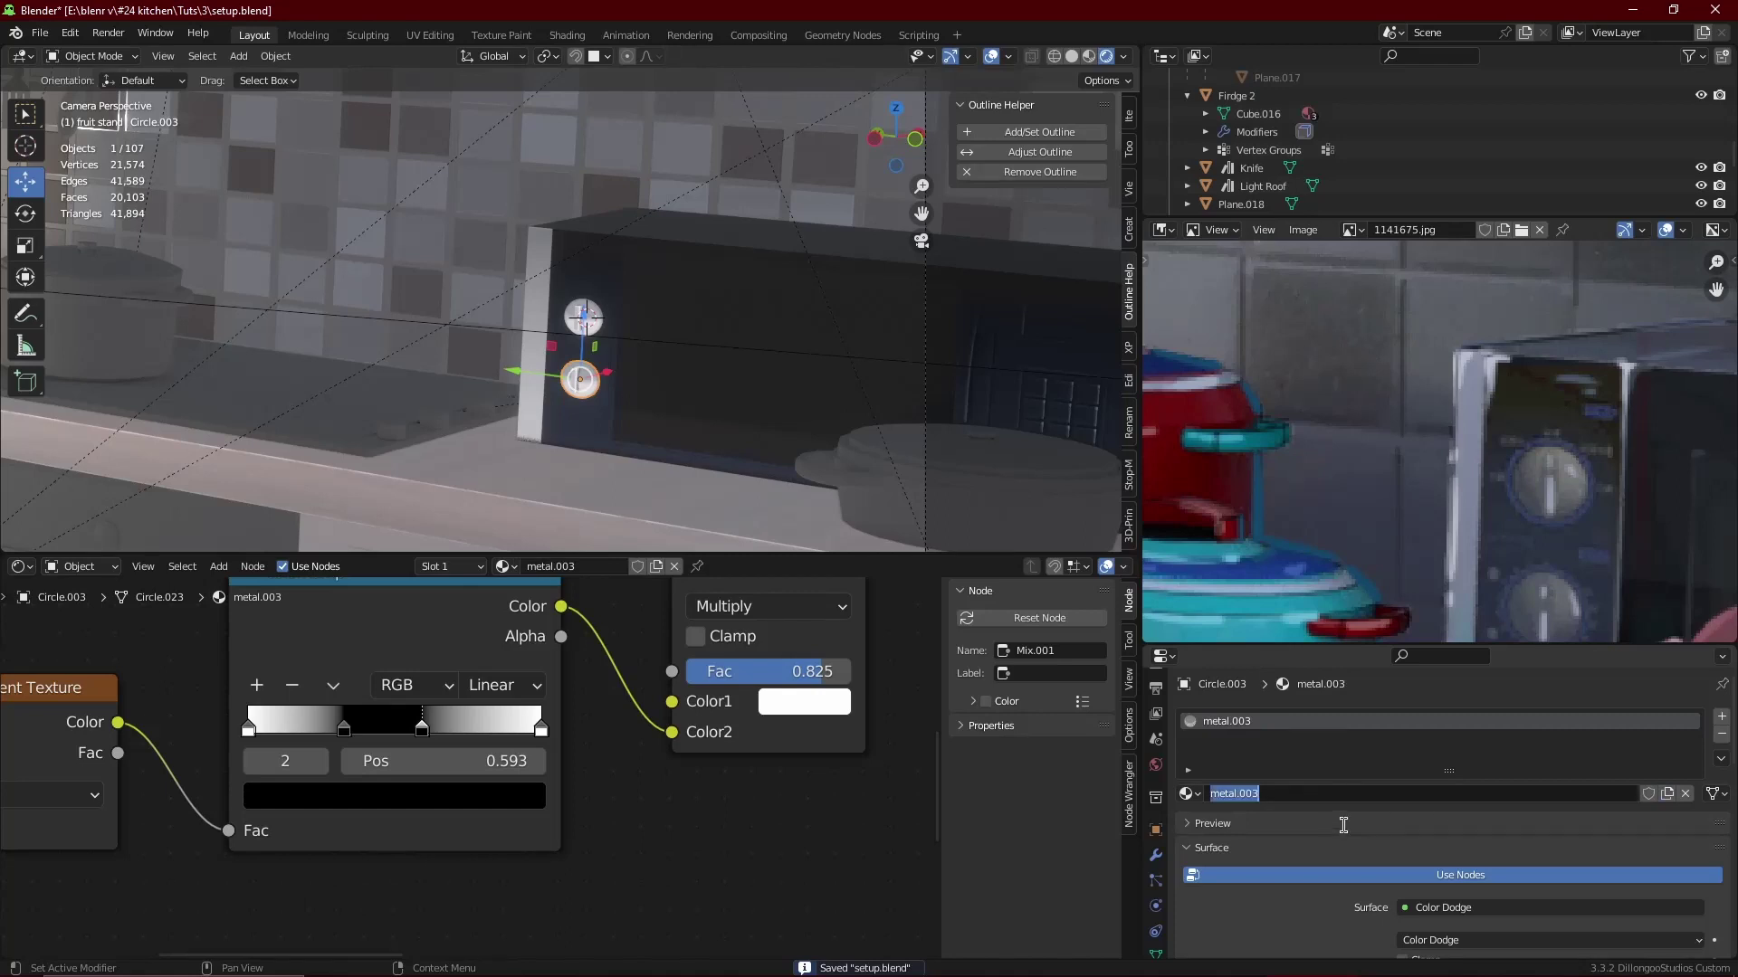
type("switch")
key("Return")
- Preview the ColorRamp, hide overlays, and delete the Gradient, ColorRamp and Multiply nodes
scroll(470, 769, "down", 2)
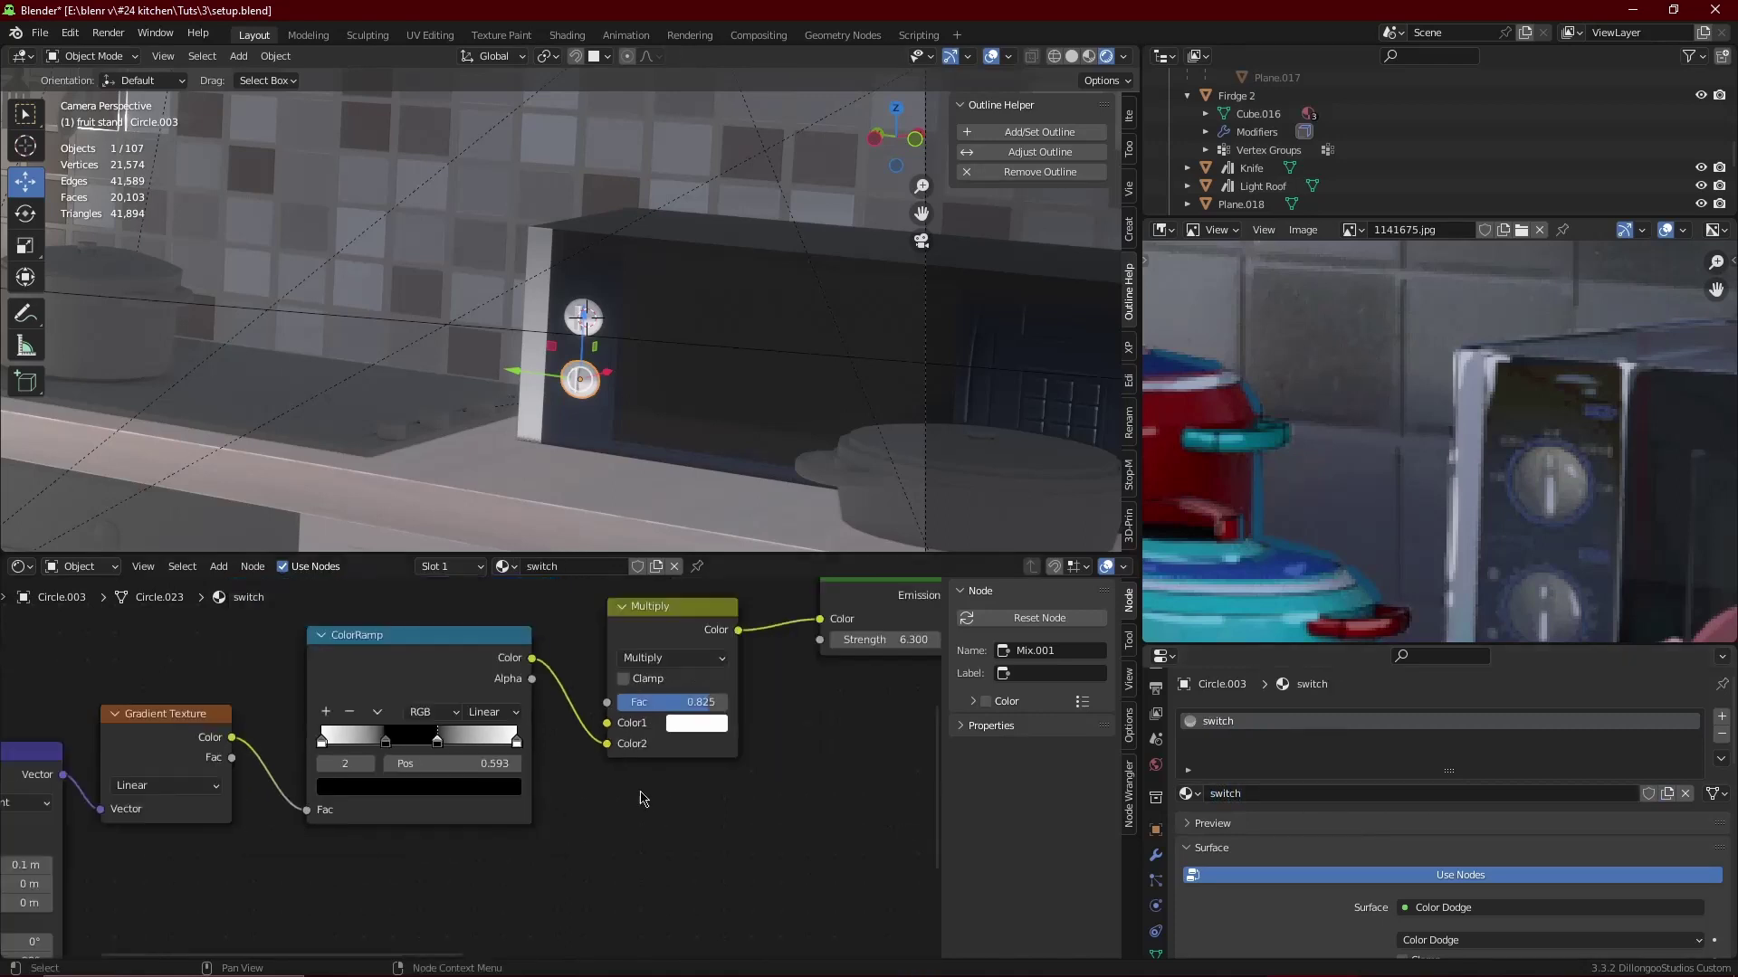
scroll(470, 769, "down", 2)
left_click(435, 687, "ctrl+shift")
scroll(698, 419, "up", 3)
left_click(993, 57)
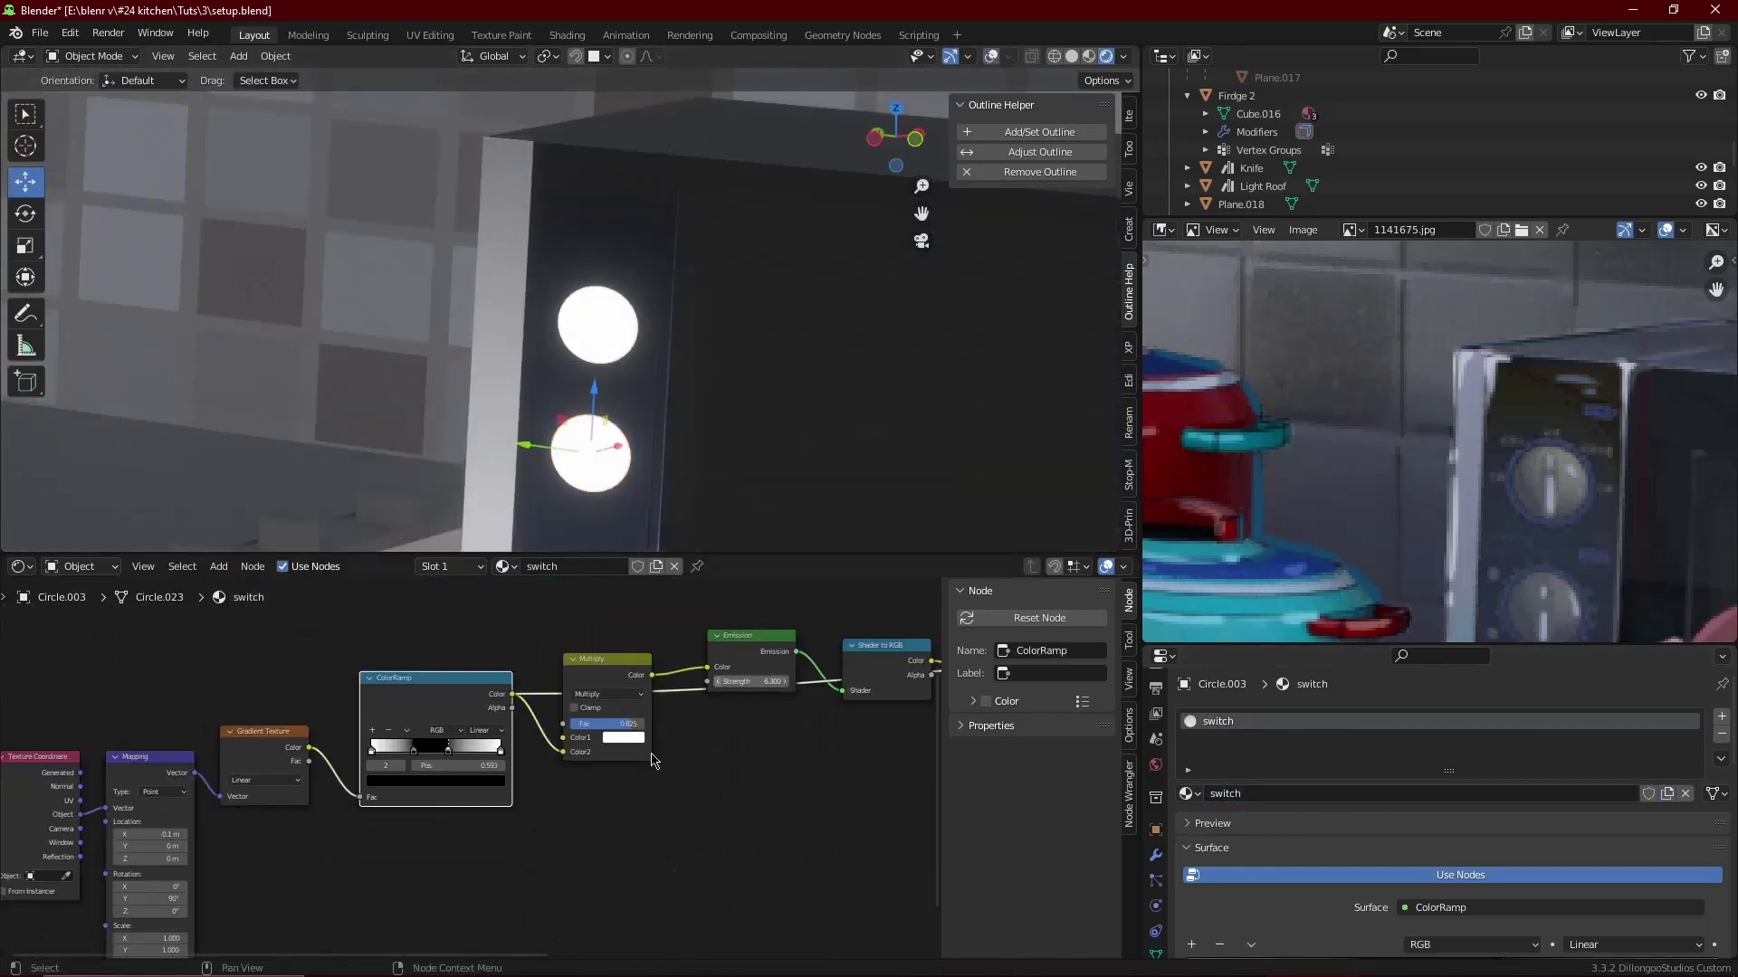
scroll(561, 770, "down", 3)
scroll(561, 769, "up", 2)
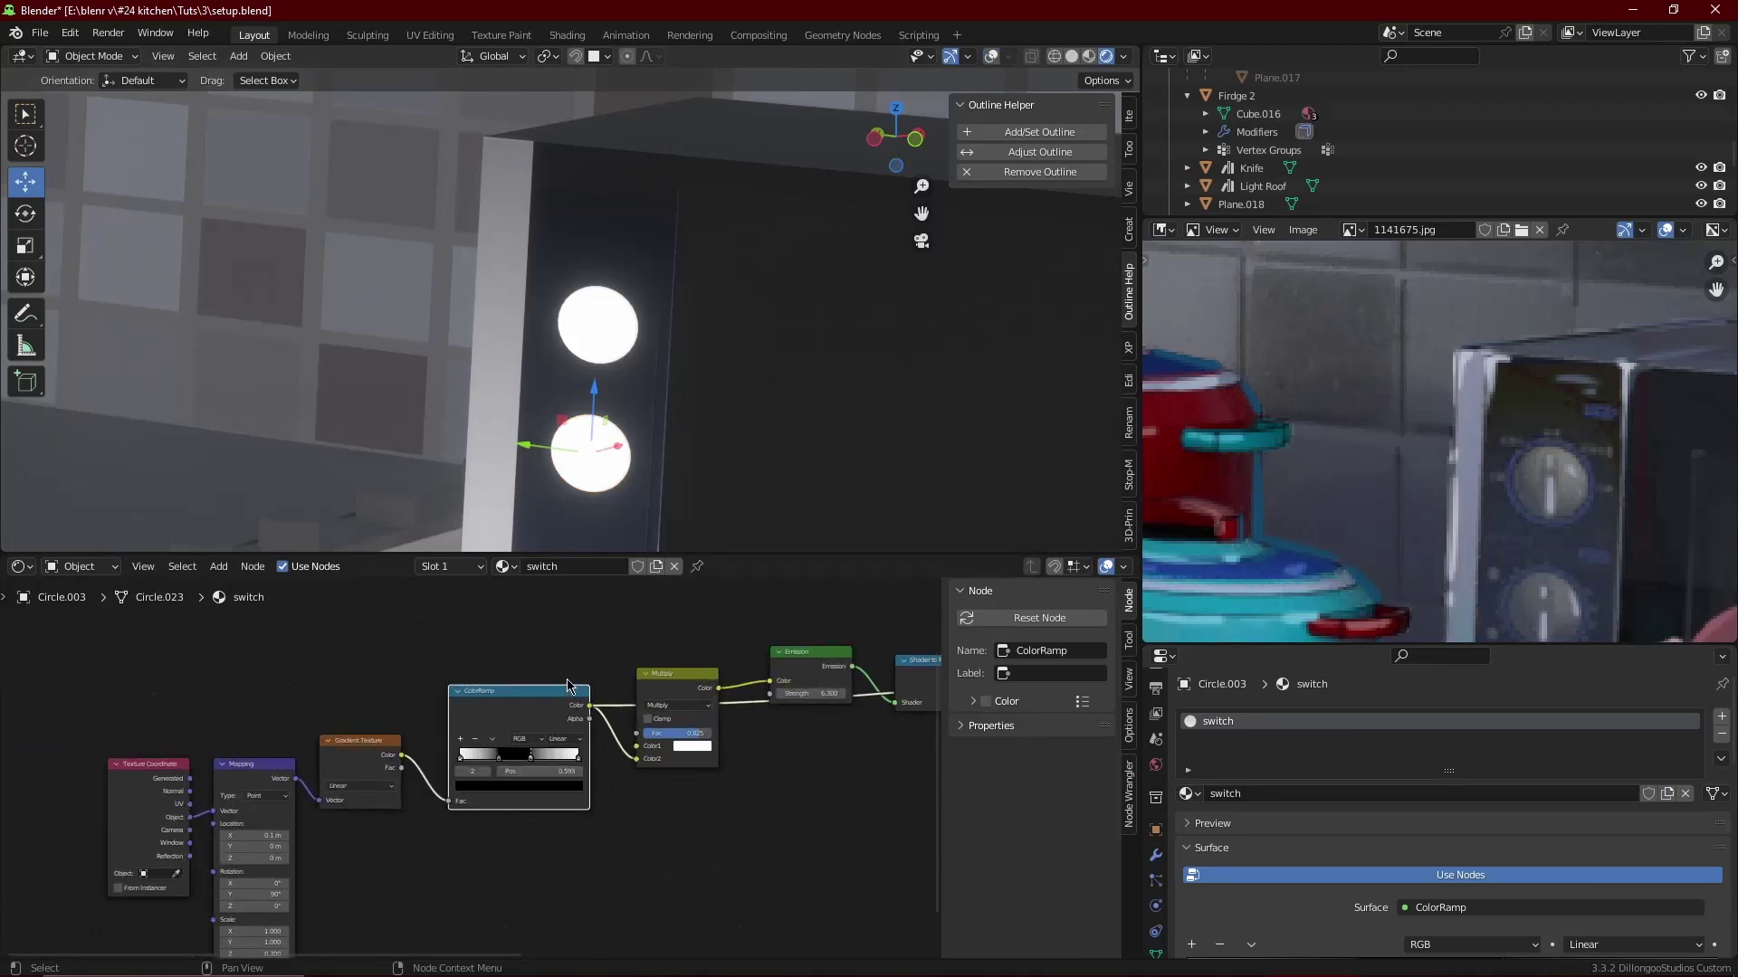
left_click_drag(546, 648, 104, 856)
key("x")
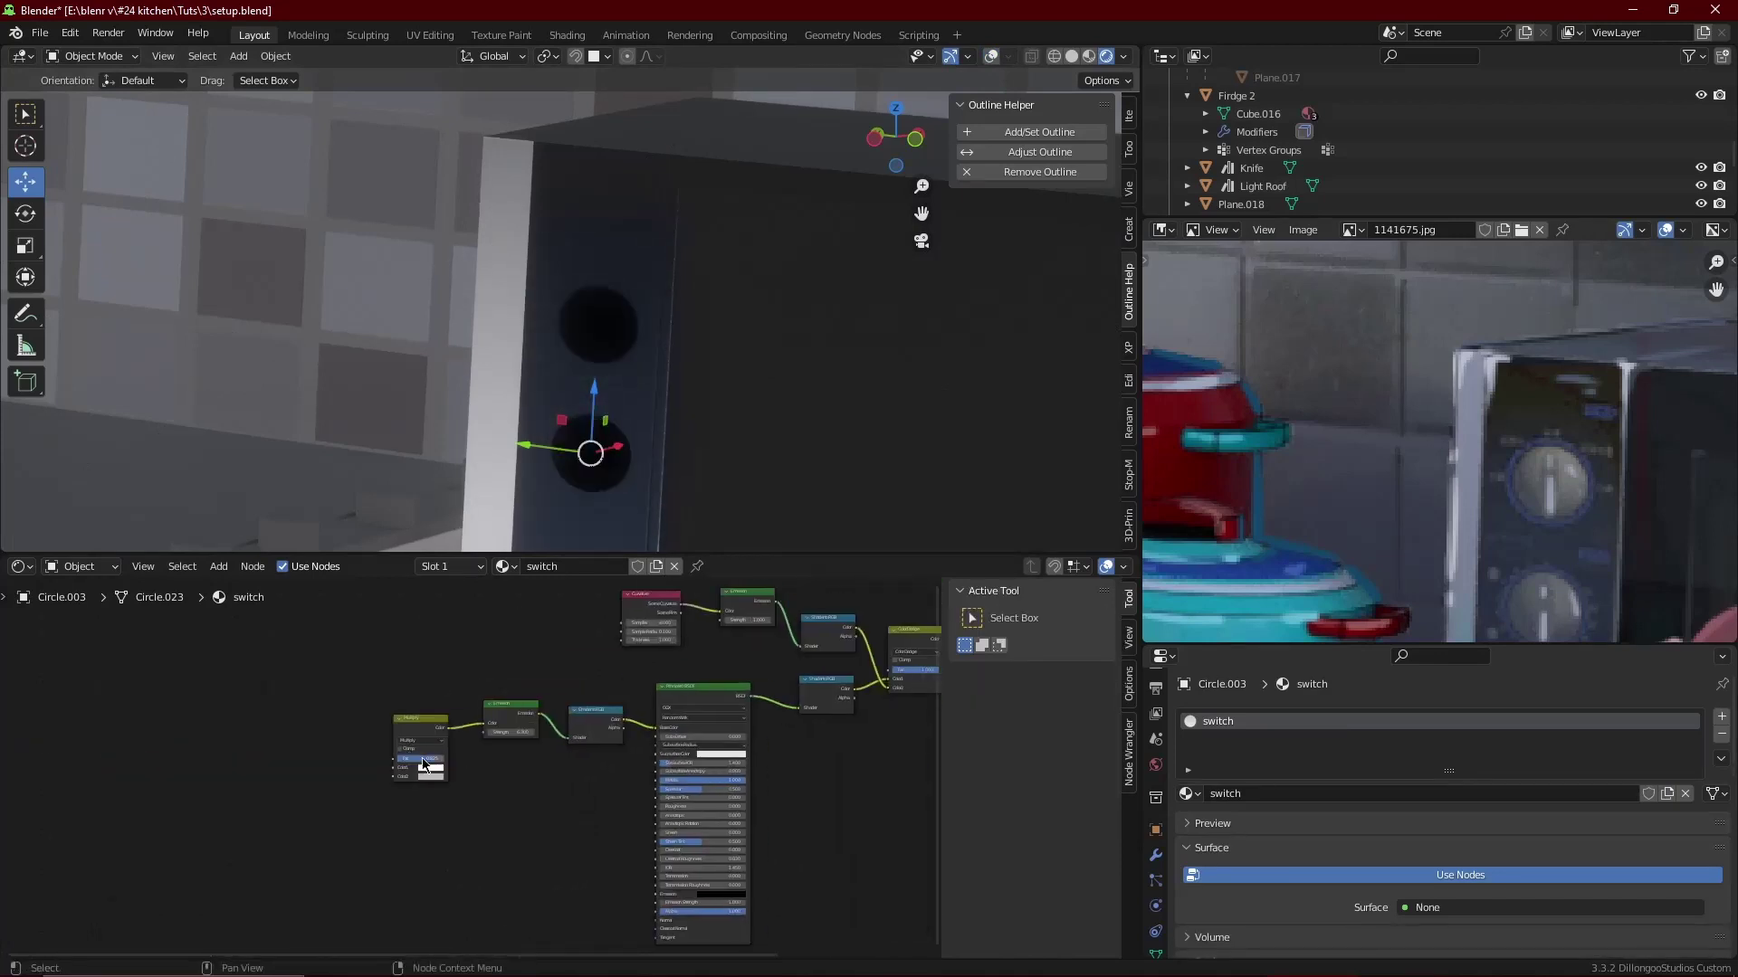
middle_click_drag(642, 681, 362, 702)
key("x")
- Preview the Color Dodge output, then reselect the lower knob
scroll(407, 715, "down", 2)
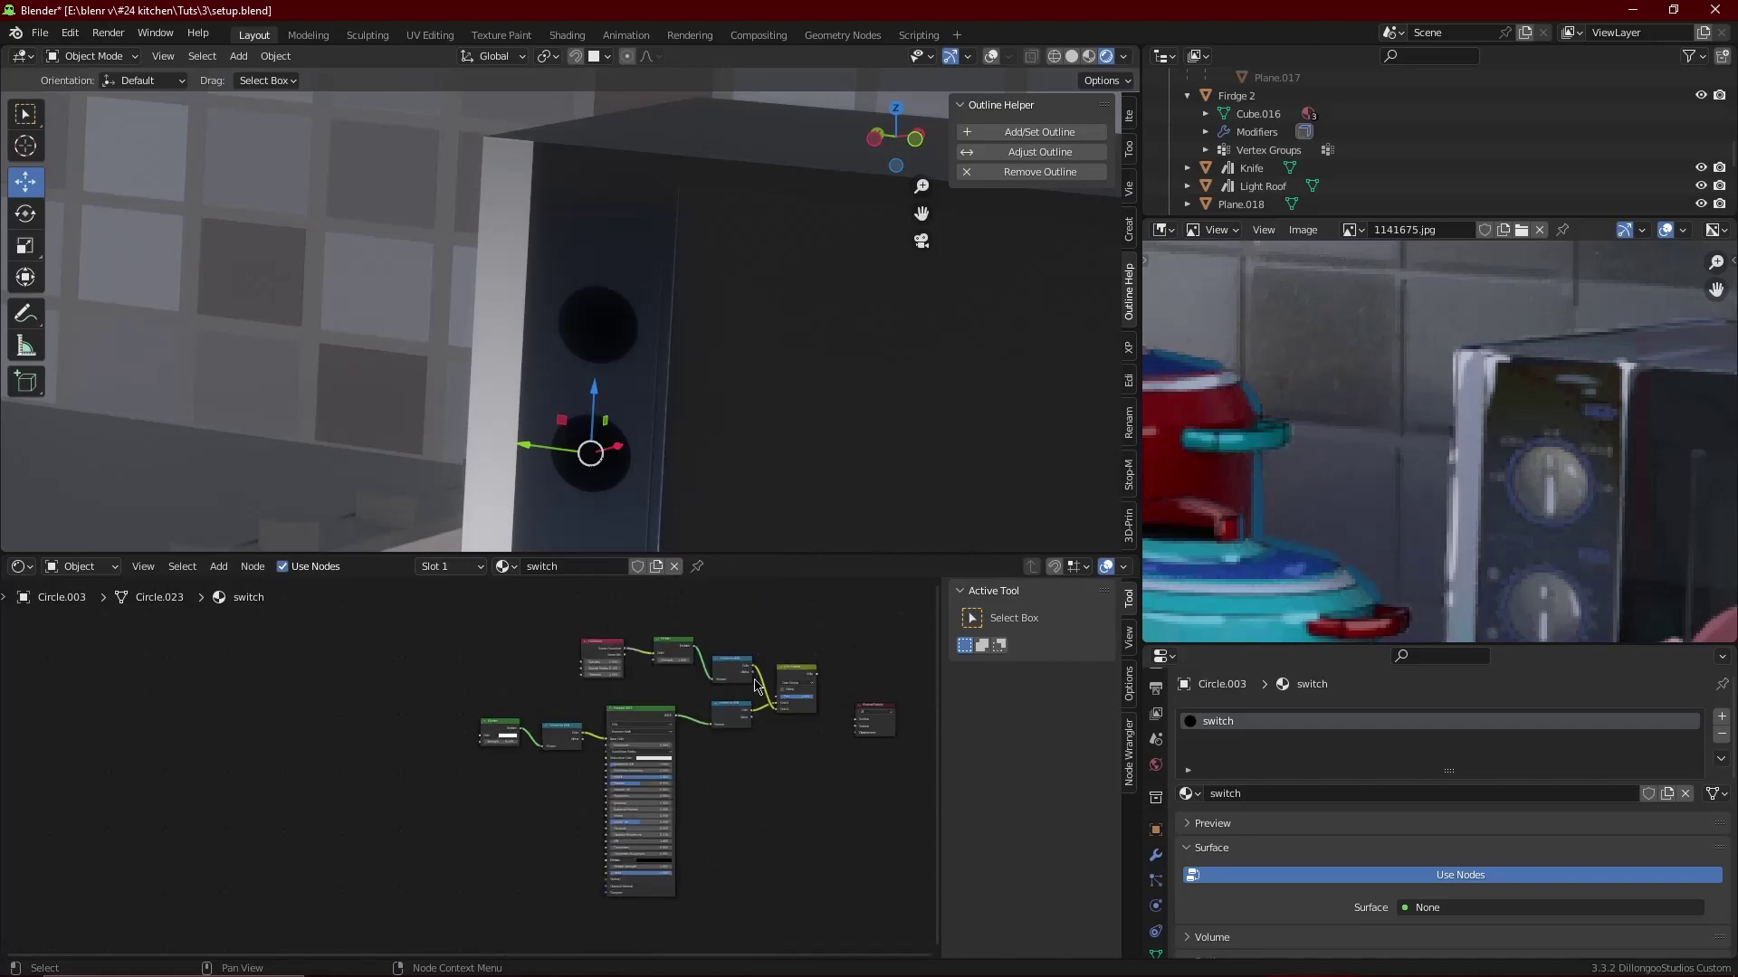
left_click(788, 688, "ctrl+shift")
middle_click_drag(579, 770, 517, 786)
scroll(497, 756, "up", 2)
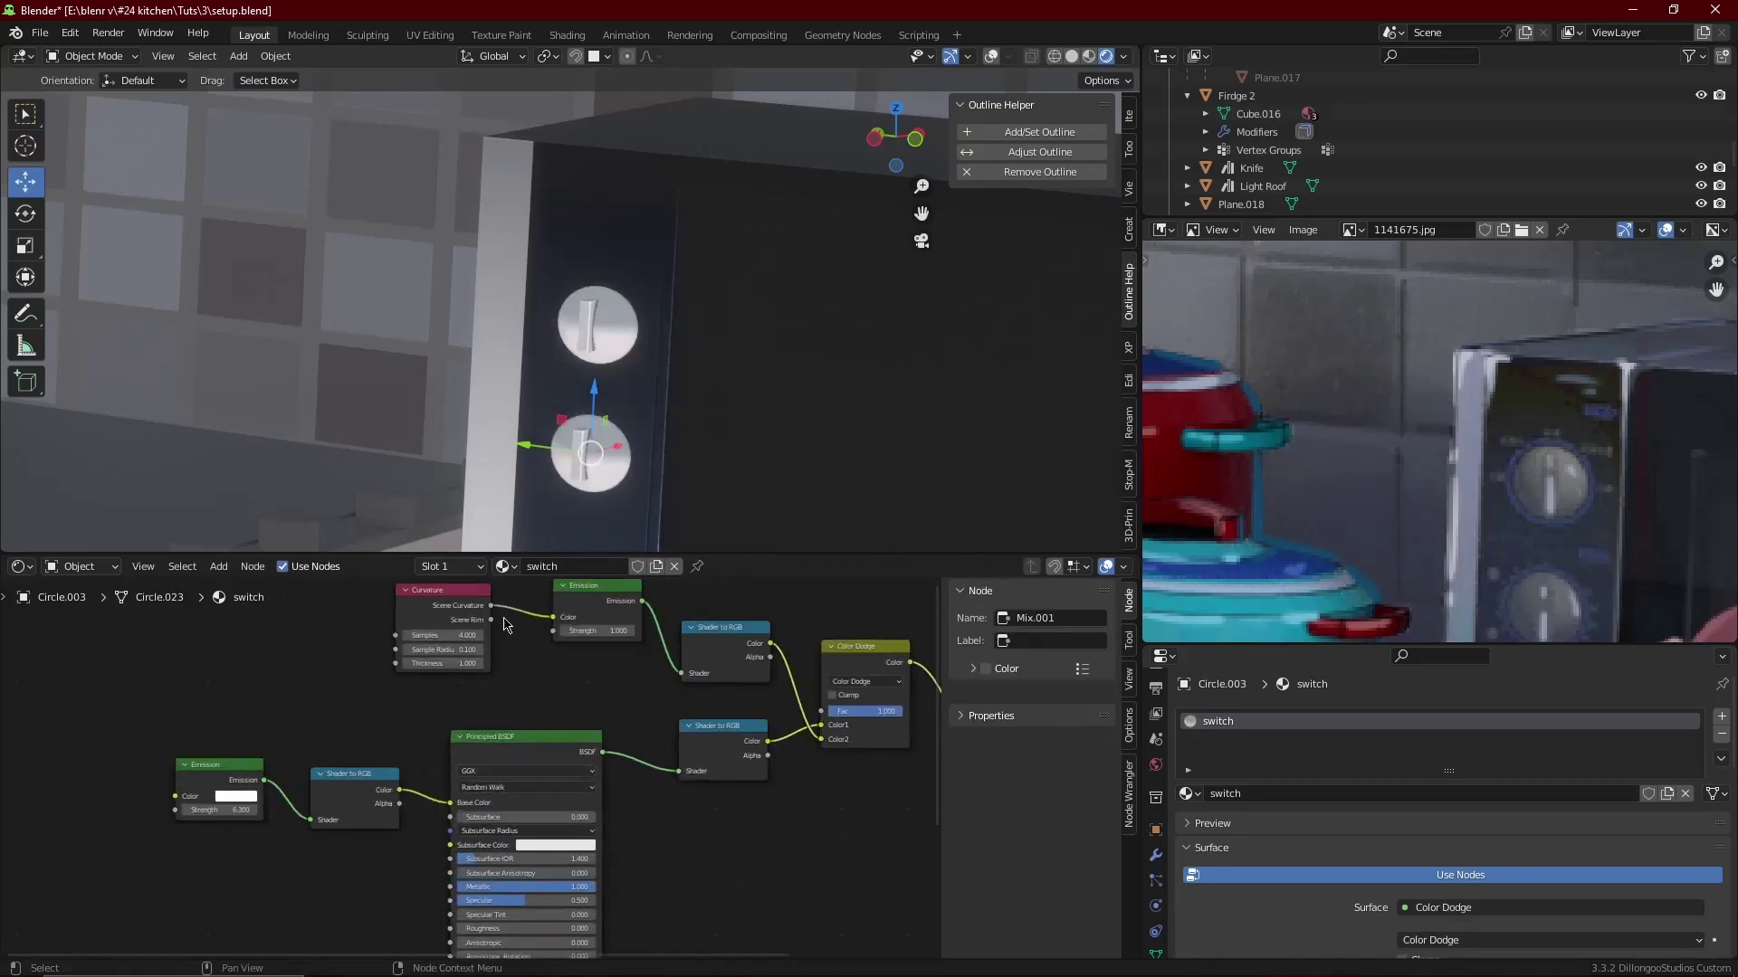
type("15")
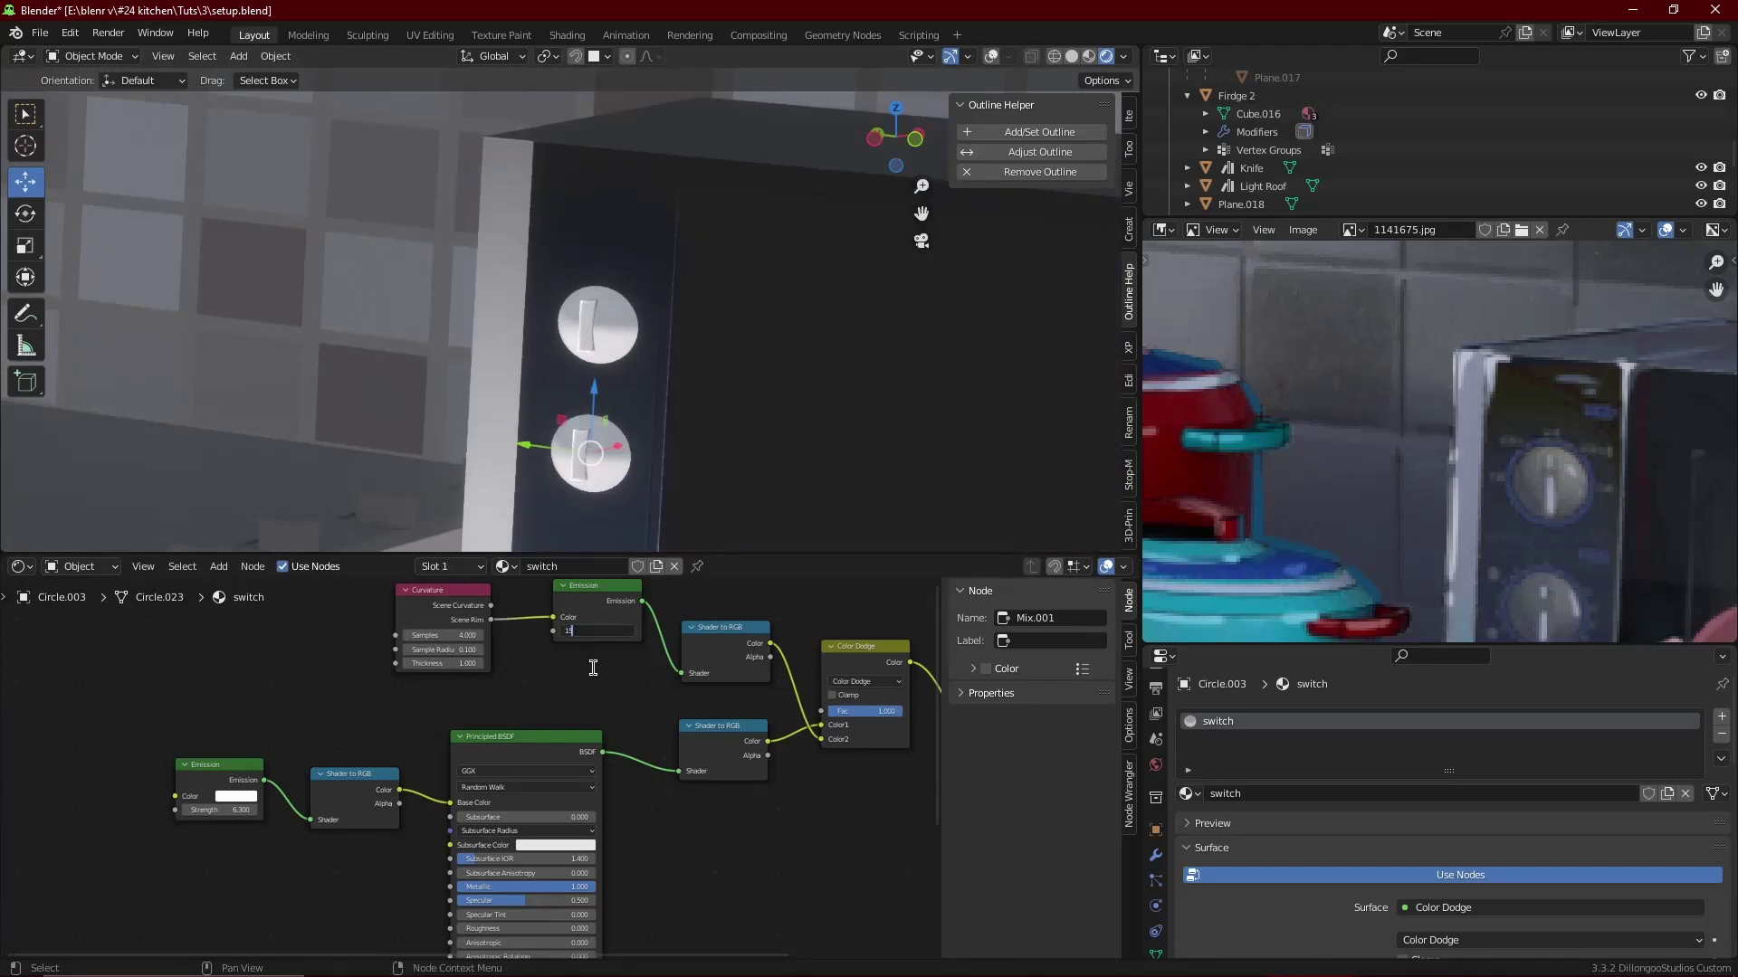
left_click(650, 422)
scroll(650, 421, "down", 5)
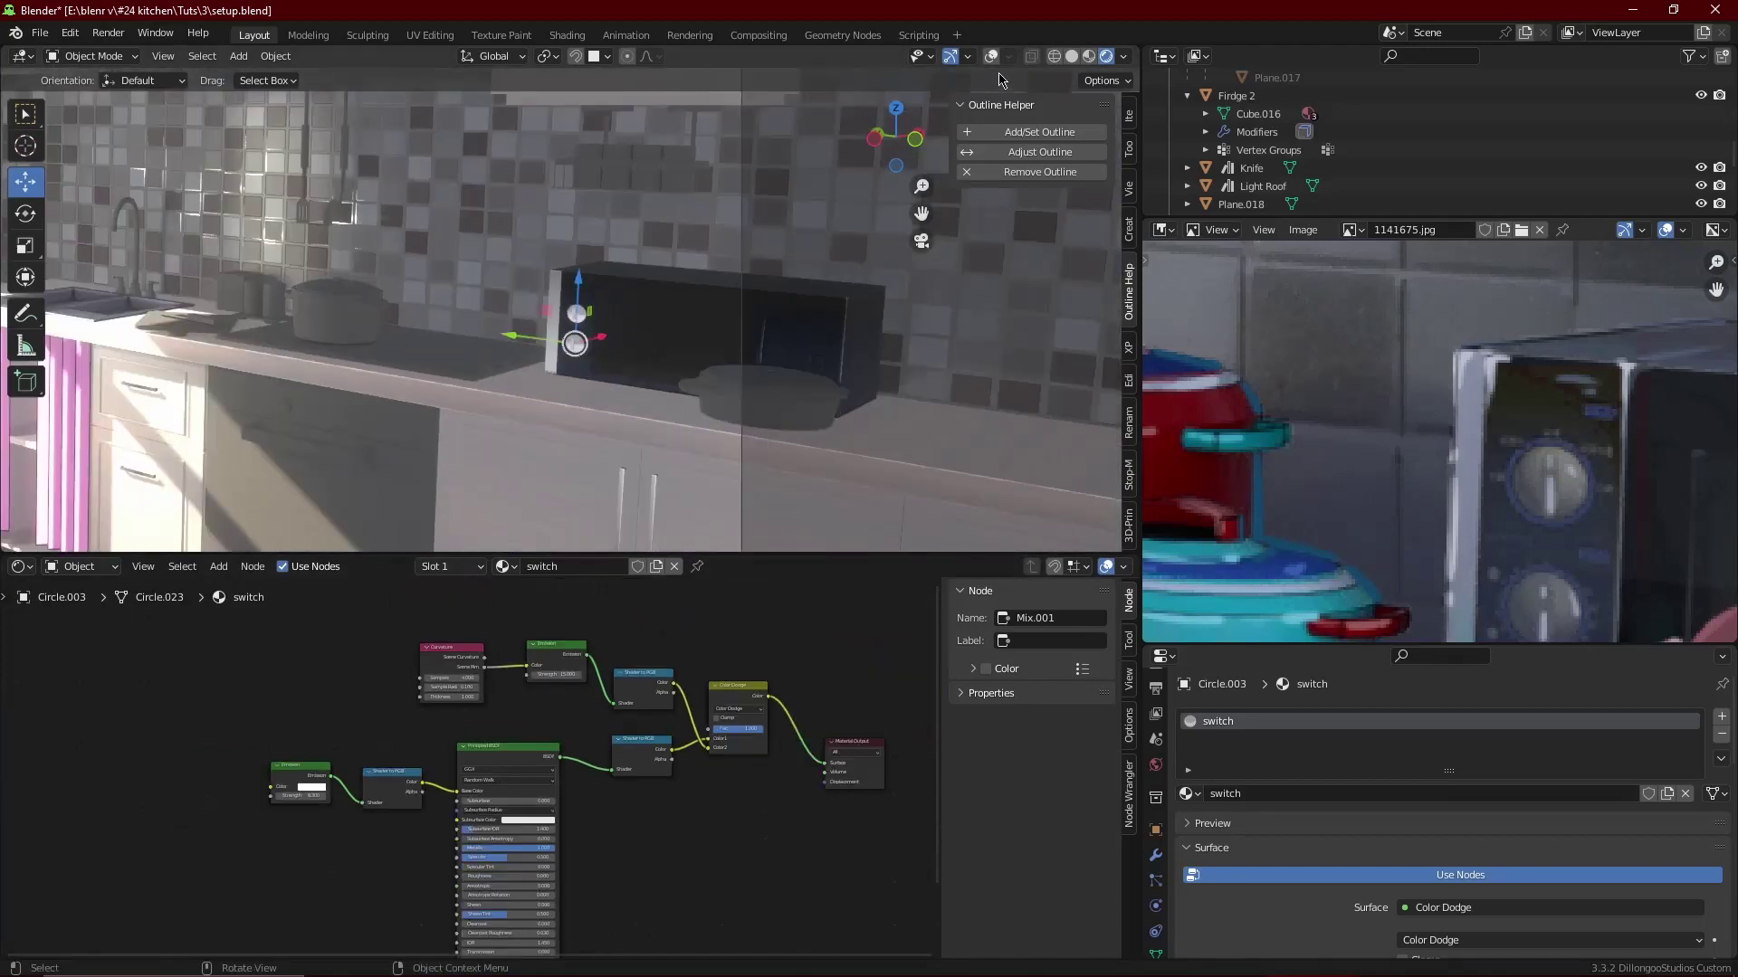
left_click(580, 348)
- Delete the Curvature and Color Dodge outline nodes and wire Principled BSDF into Material Output
left_click_drag(726, 633, 416, 724)
key("x")
key("x")
mouse_move(720, 679)
left_mouse_down()
mouse_move(633, 778)
mouse_move(826, 763)
left_mouse_up()
scroll(472, 766, "up", 2)
middle_click_drag(327, 824, 426, 805)
scroll(615, 492, "up", 3)
scroll(616, 491, "up", 3)
- Restore the Emission and Shader to RGB nodes and set Emission Strength to 4
scroll(615, 492, "up", 3)
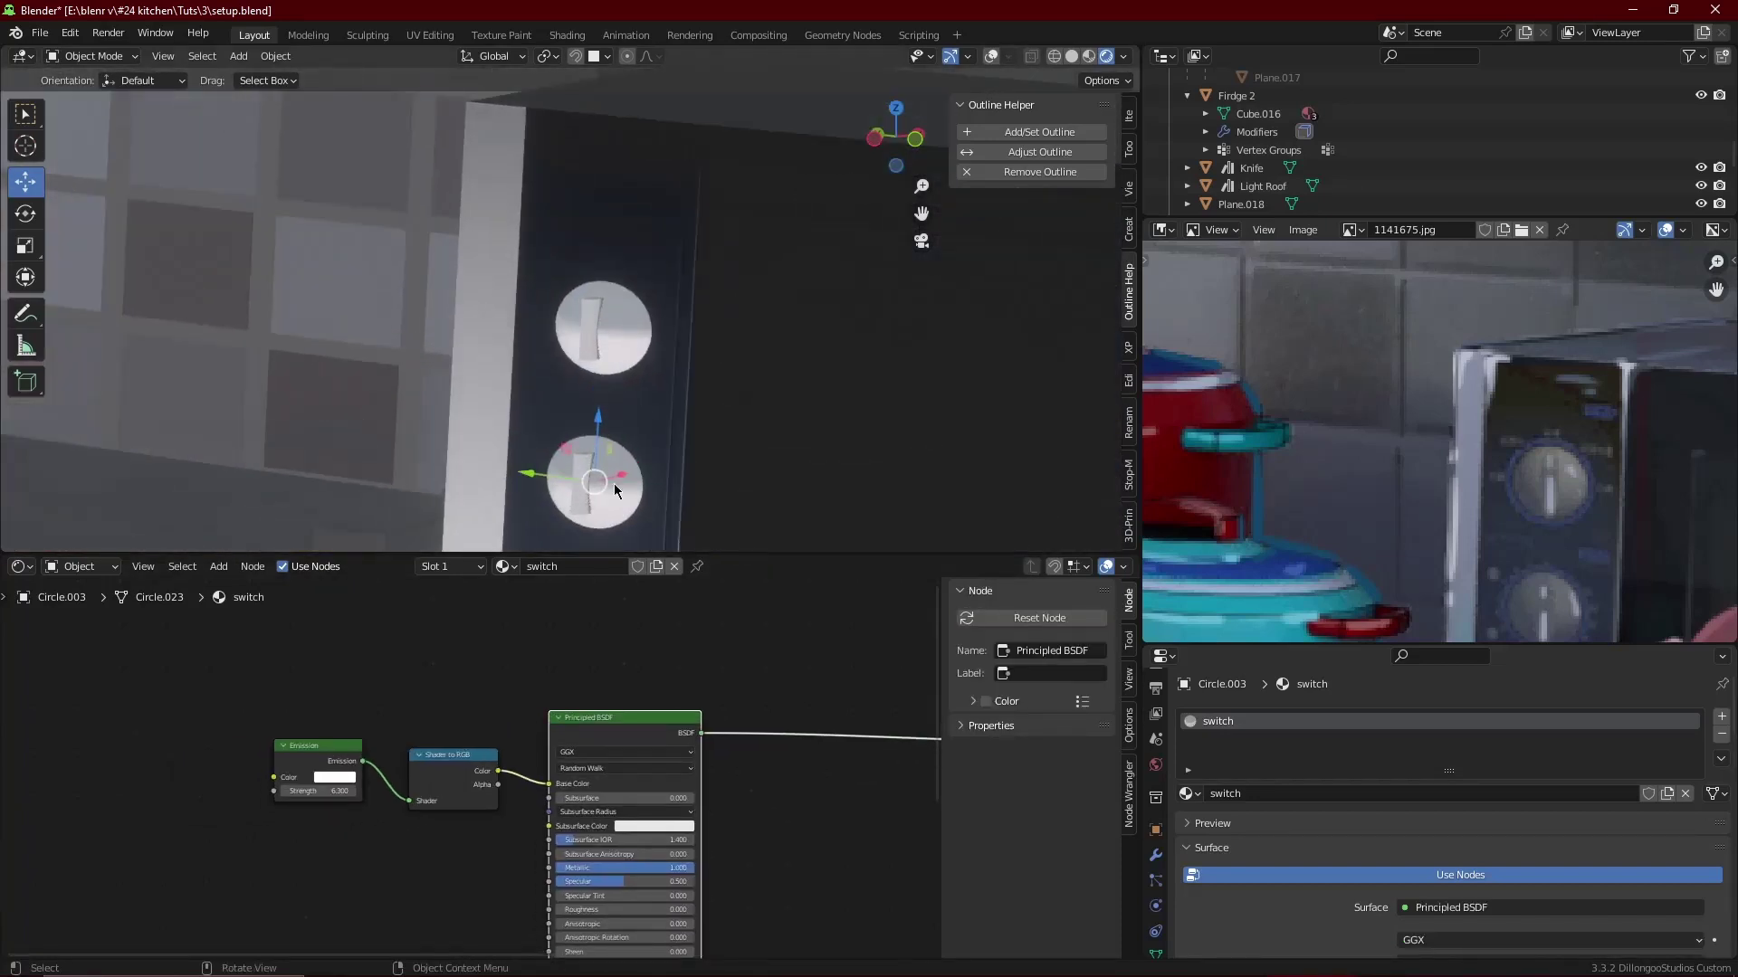
key("ctrl+z")
scroll(699, 440, "down", 3)
scroll(698, 439, "up", 2)
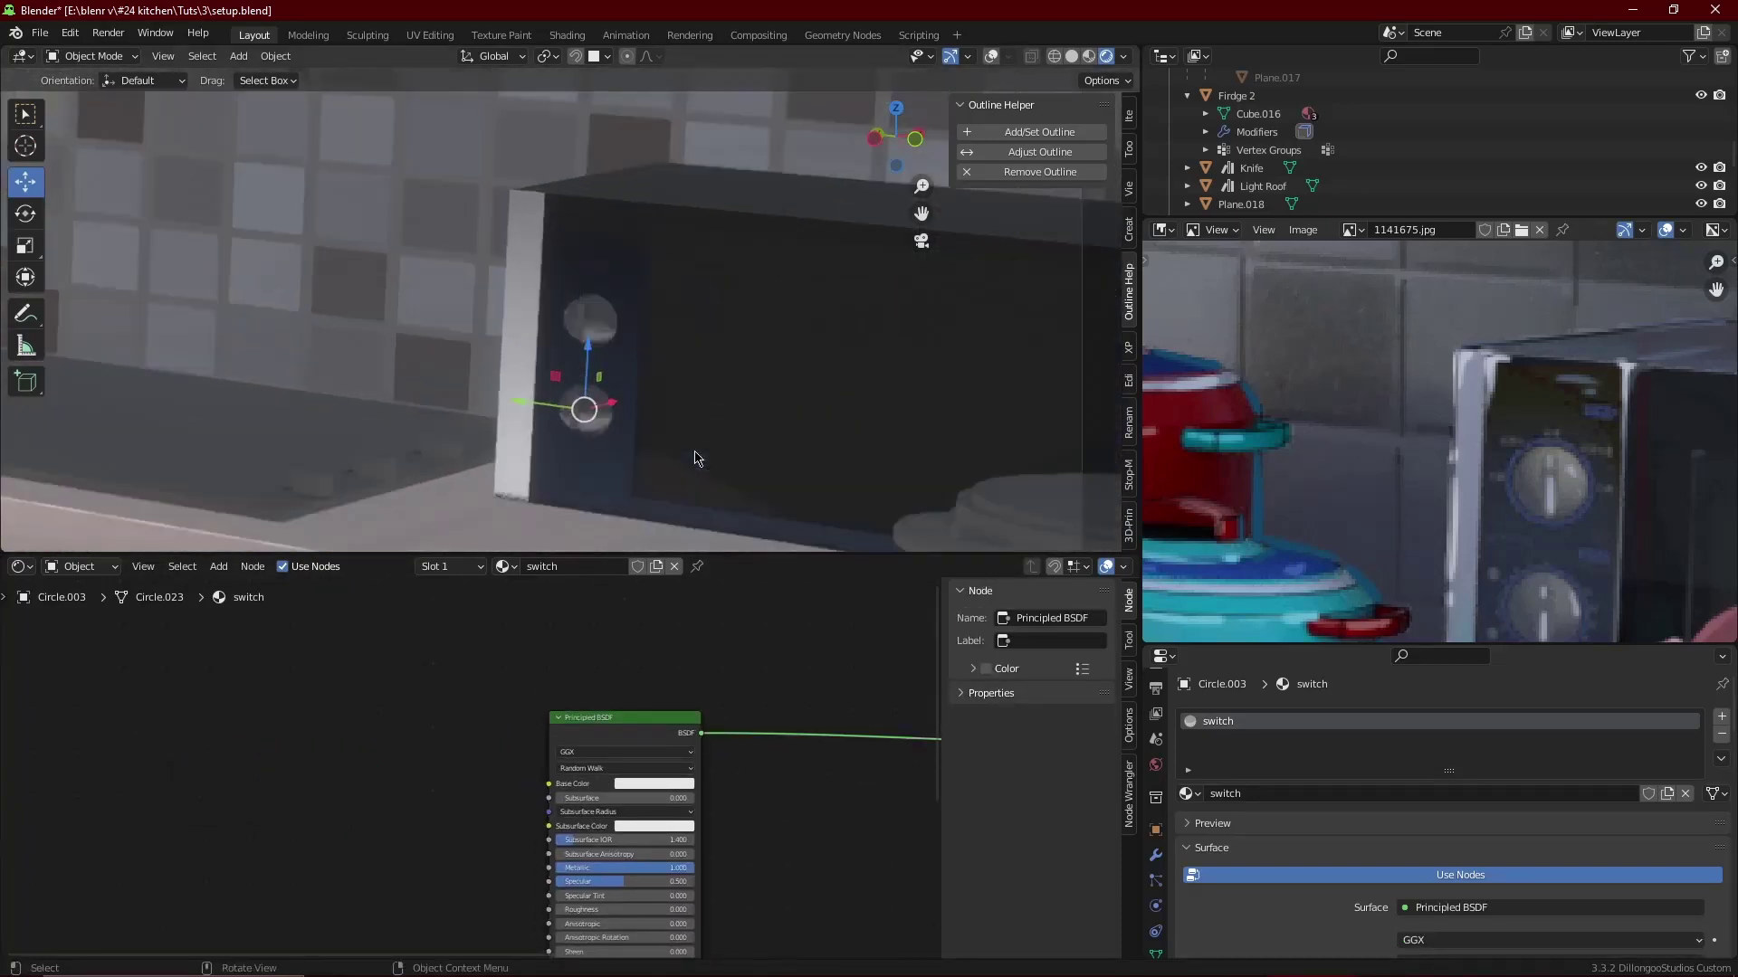
key("ctrl+shift+z")
scroll(479, 751, "up", 2)
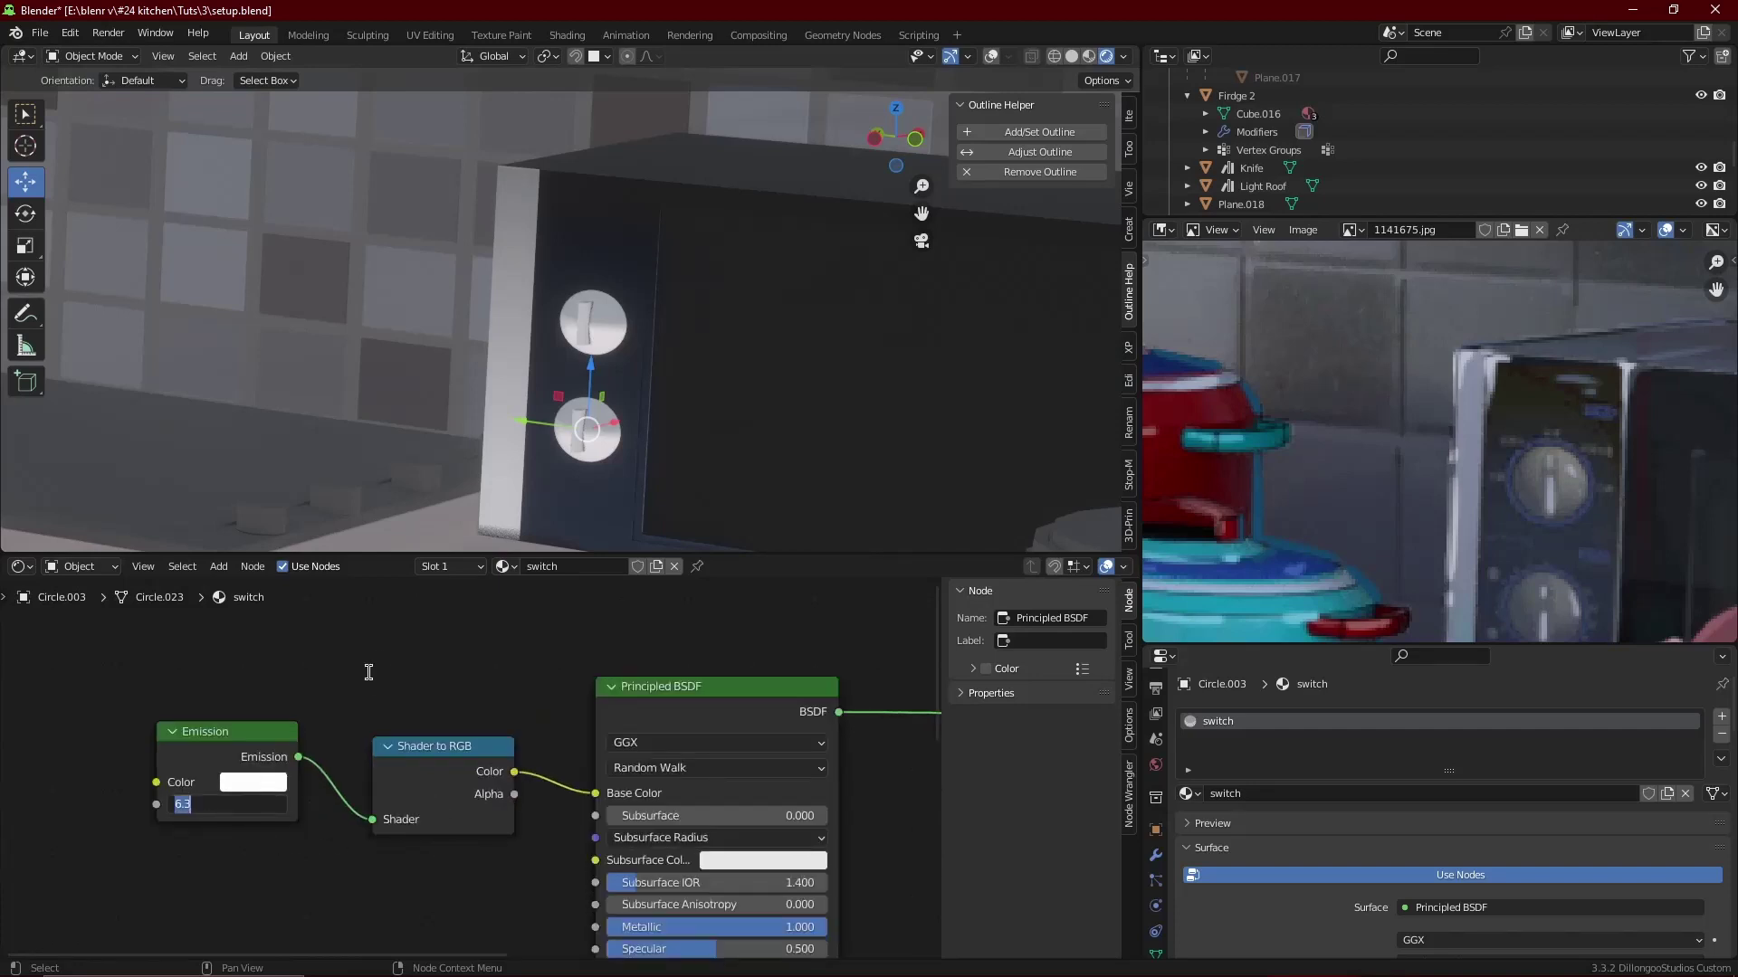
type("4")
key("Return")
- Set Metallic to 0.818 and Roughness to 0.491, then save the file
scroll(474, 766, "down", 1)
mouse_move(688, 904)
left_mouse_down()
mouse_move(669, 904)
mouse_move(762, 905)
left_mouse_up()
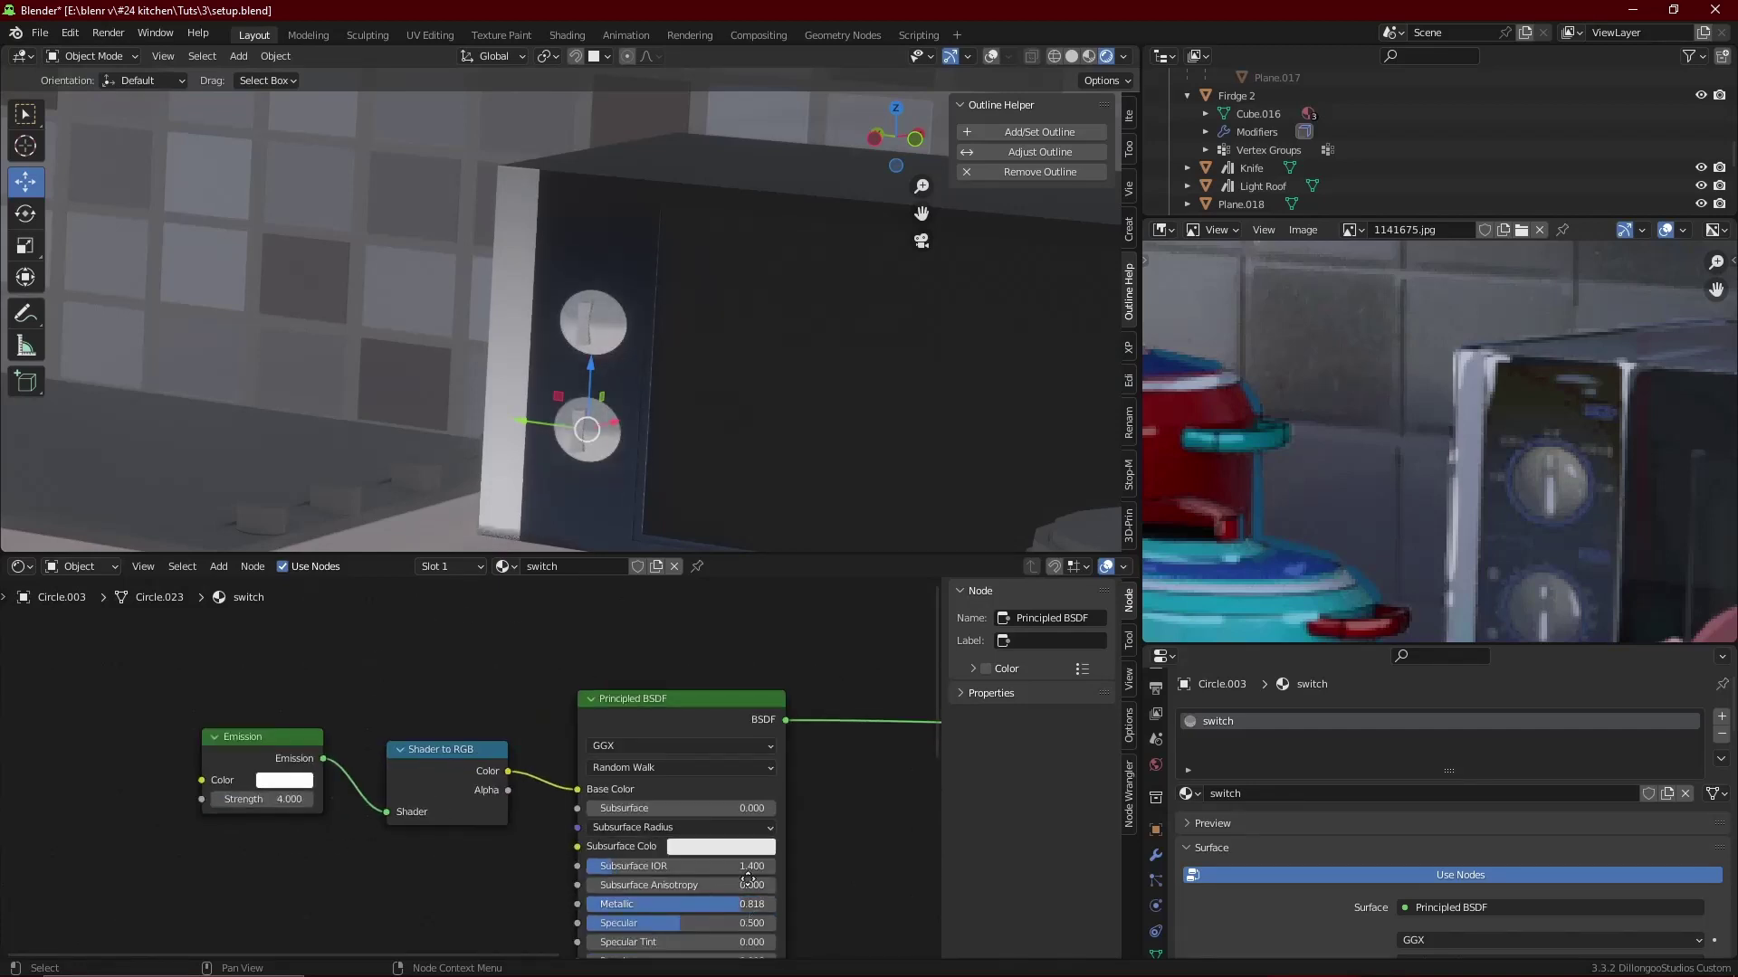
middle_click_drag(747, 879, 747, 777)
mouse_move(706, 858)
left_mouse_down()
mouse_move(733, 858)
mouse_move(675, 858)
left_mouse_up()
key("ctrl+s")
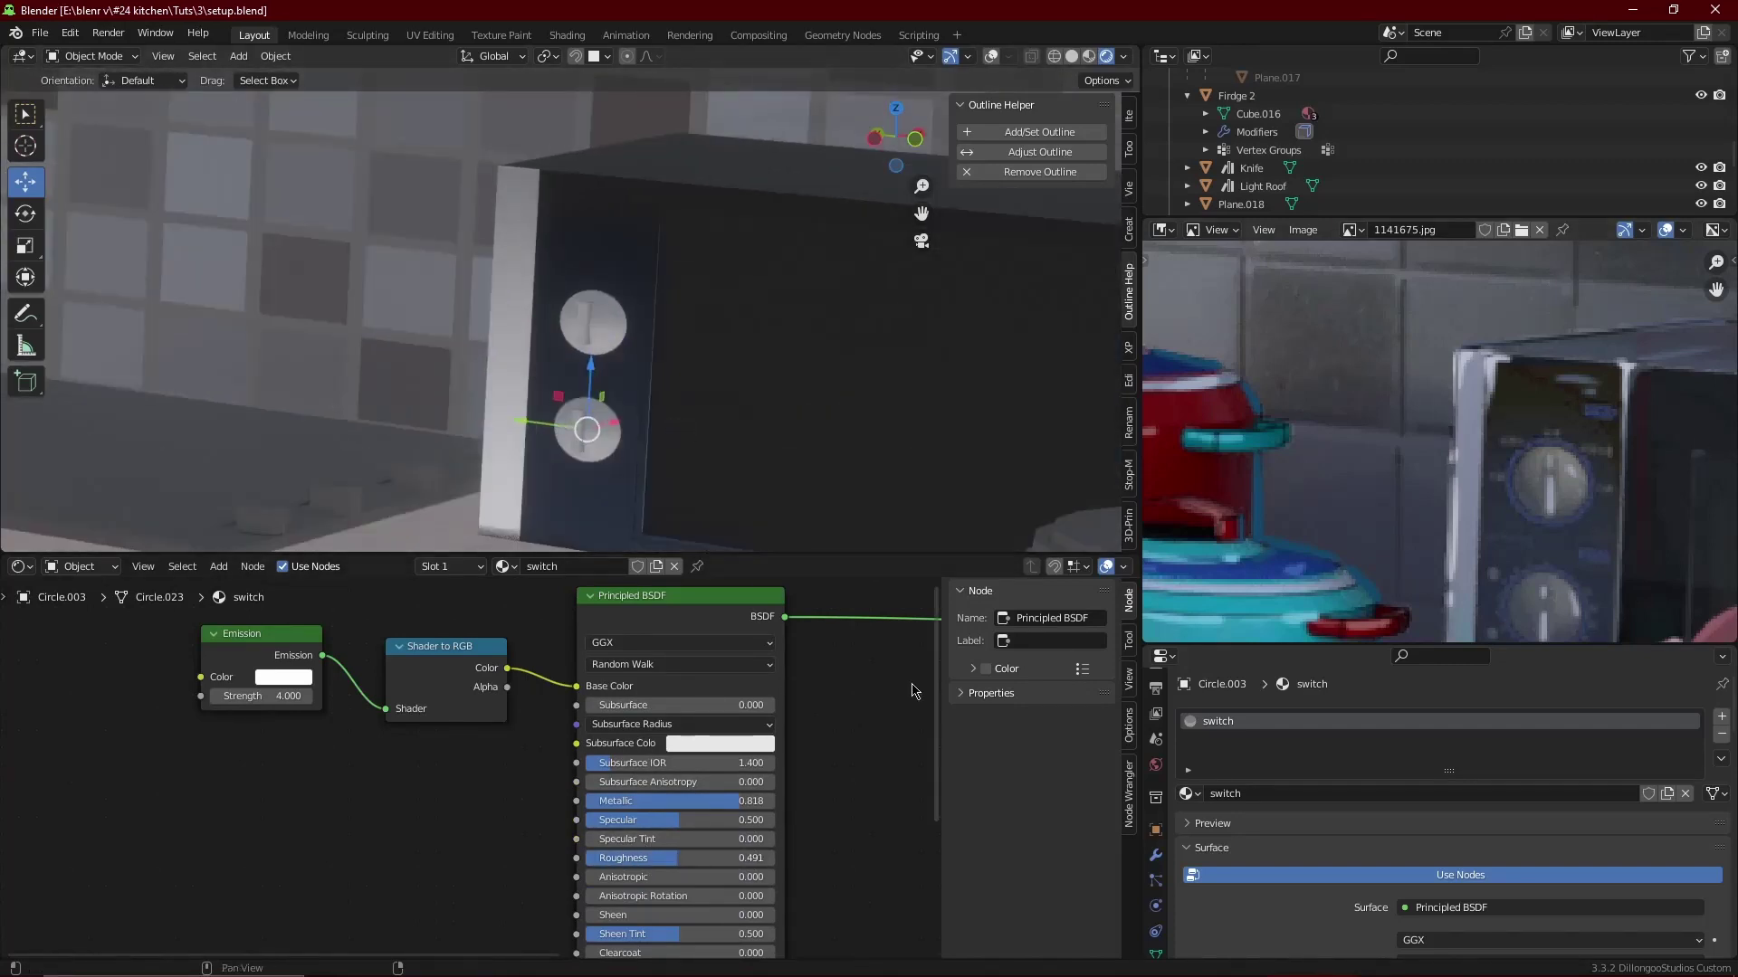
- Open the Emission colour picker, then add a point light near the knobs
left_click(272, 677)
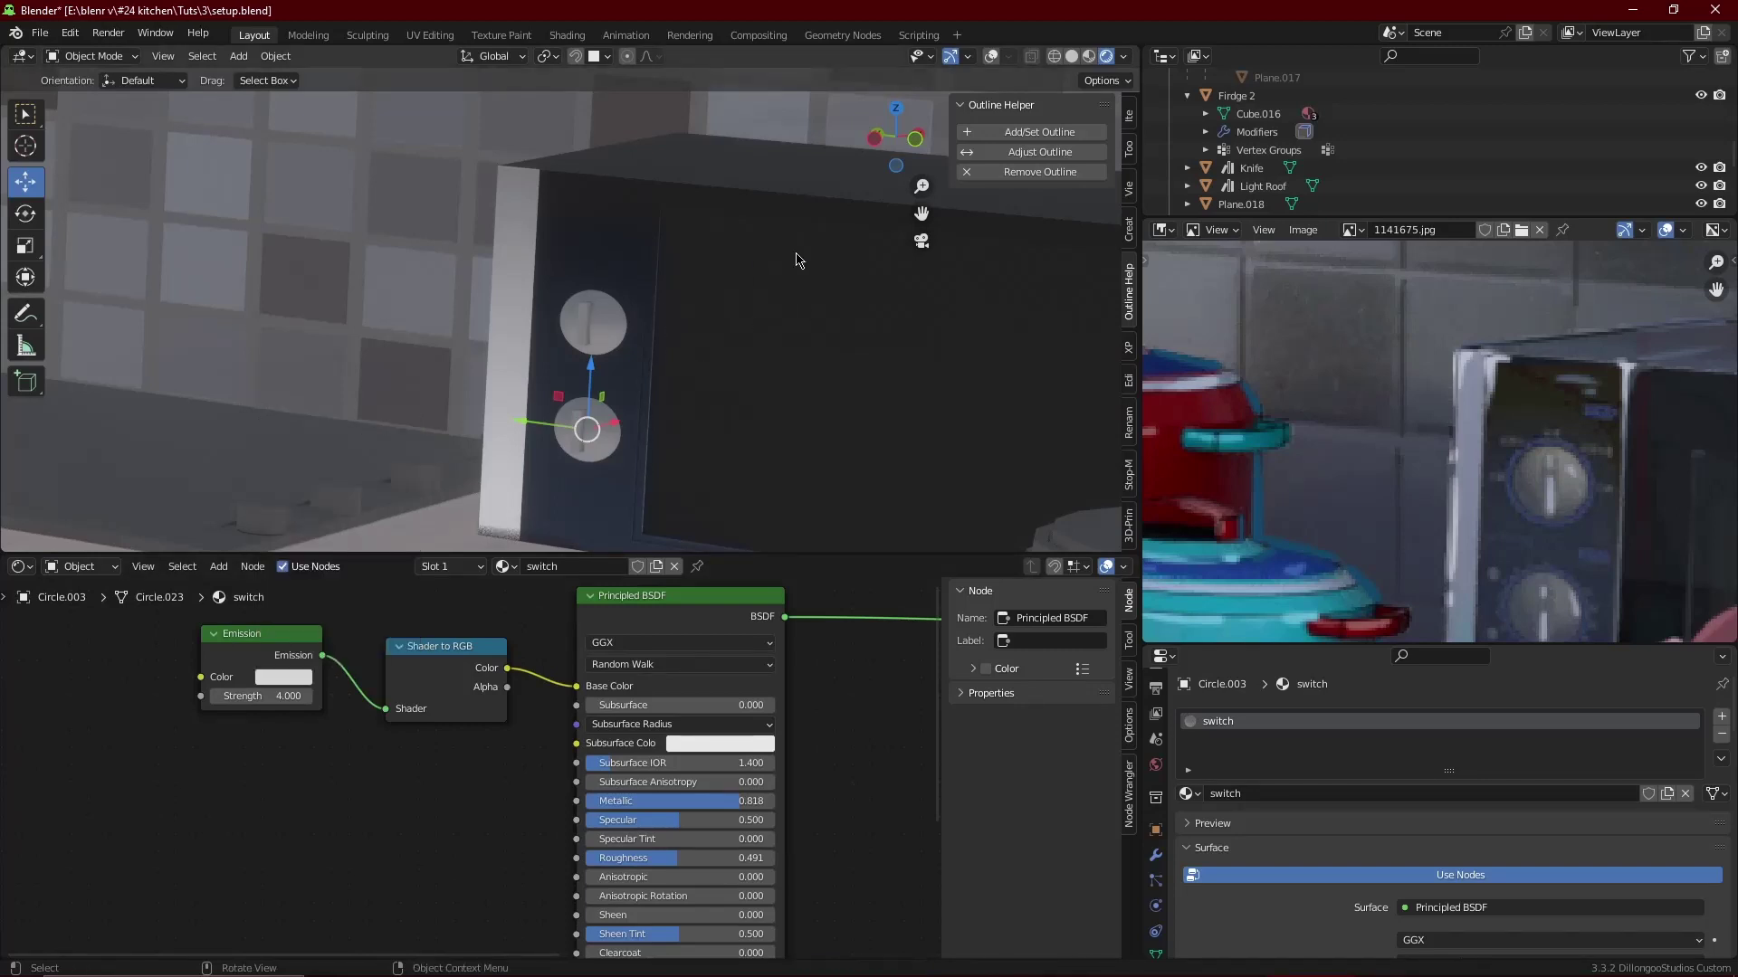
key("shift+a")
left_click(859, 477)
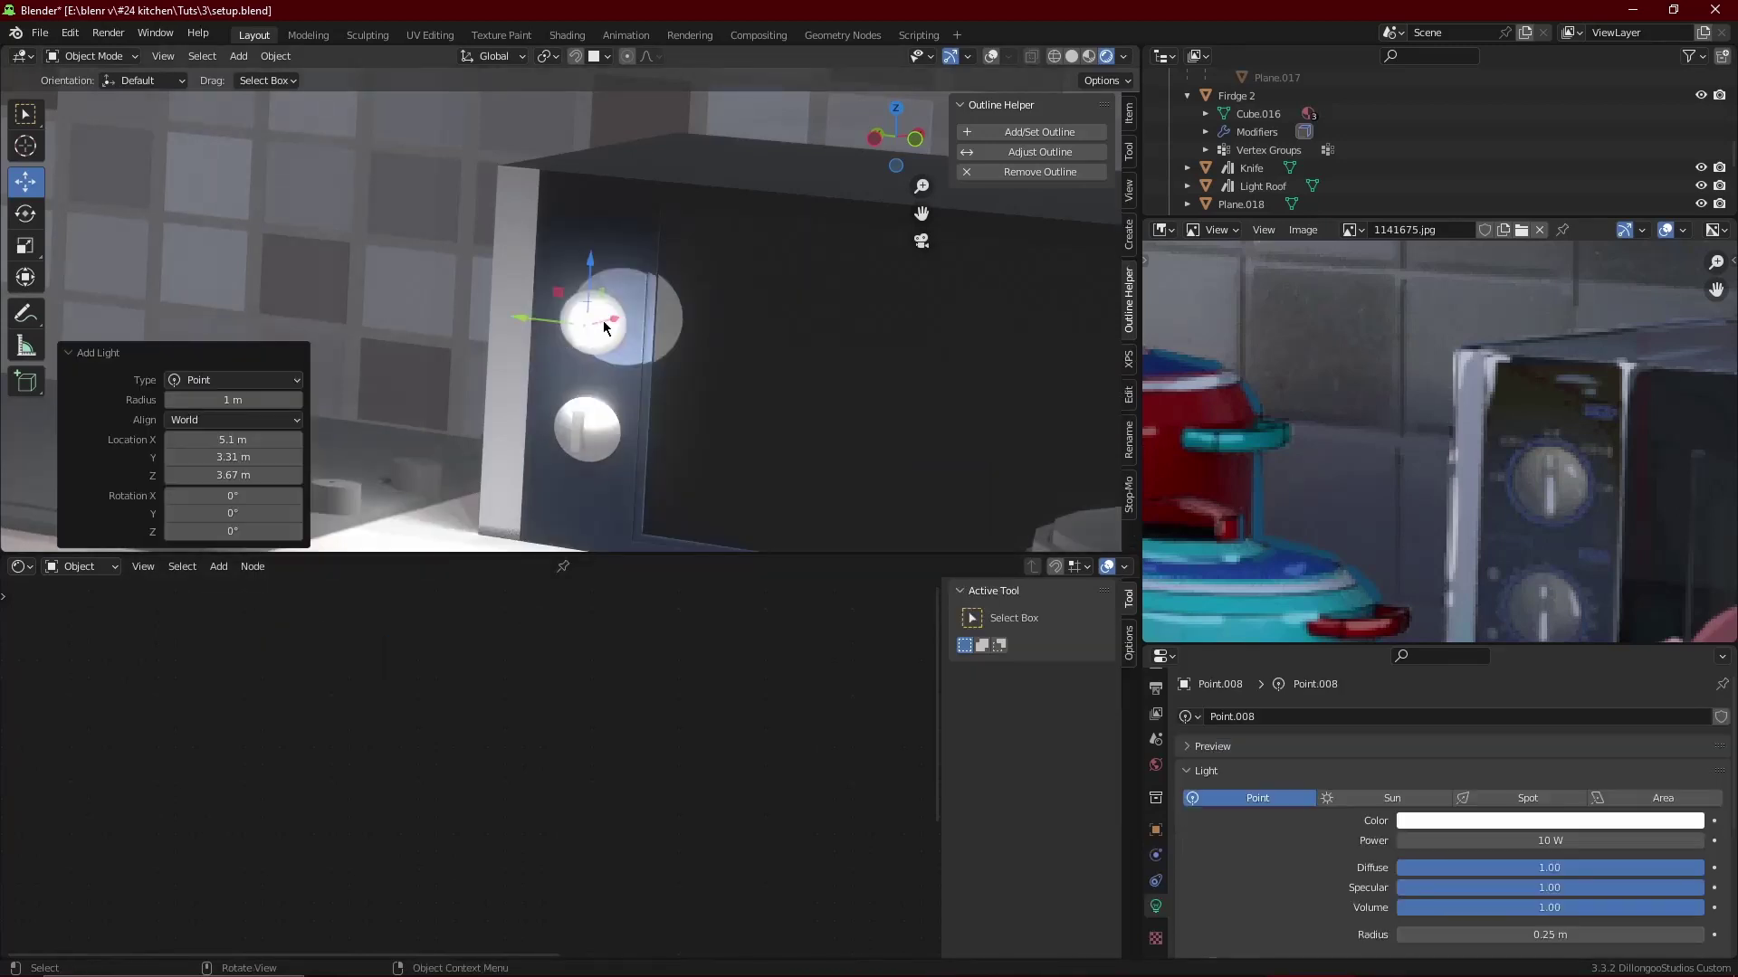
- Try moving the new point light along X and Y, then undo it
key("g")
key("x")
left_click(399, 344)
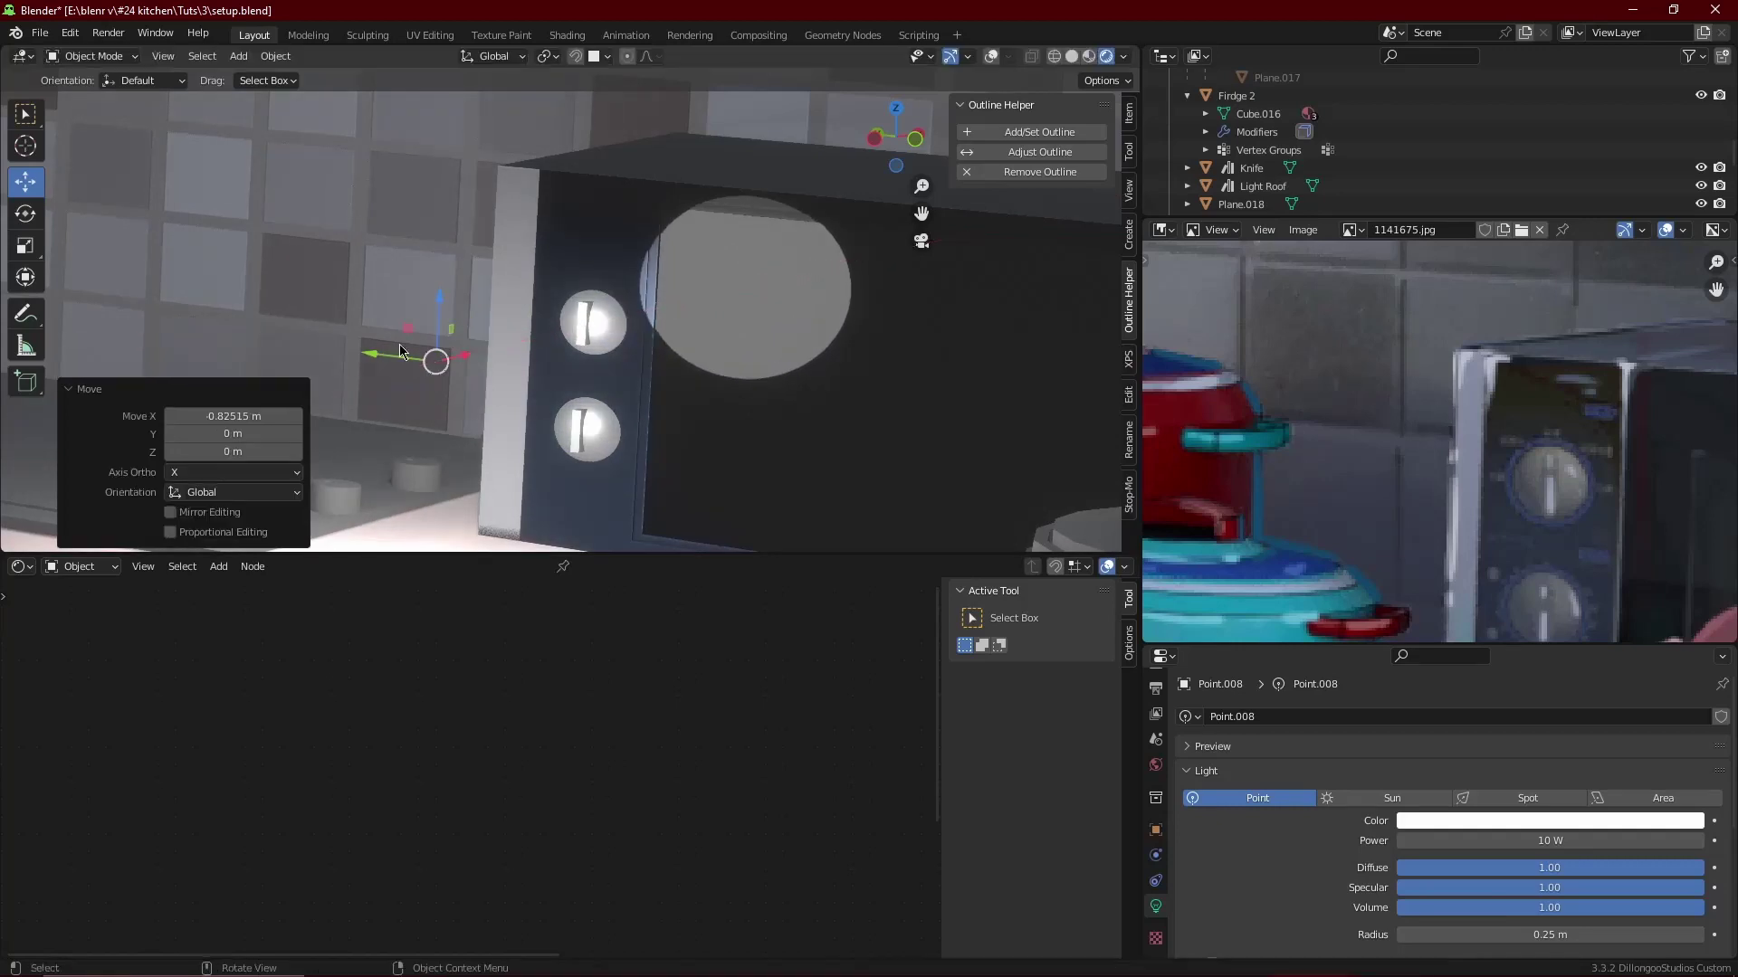
key("g")
key("y")
key("Escape")
key("ctrl+z")
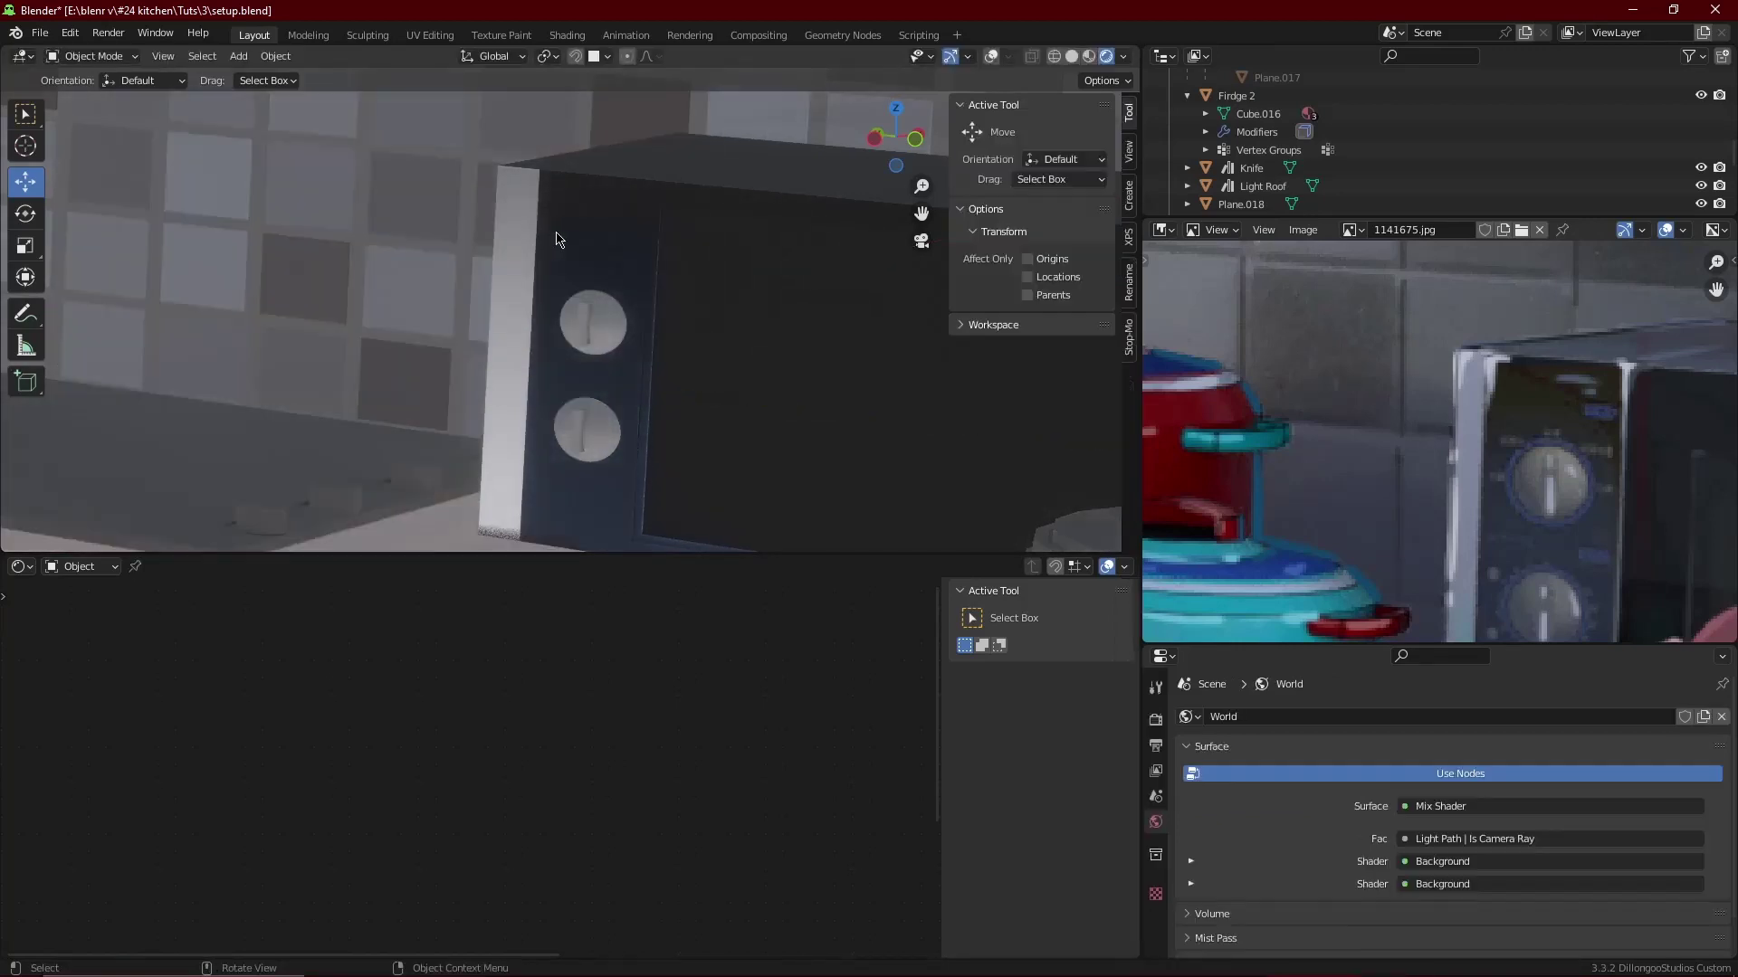
- Assign the switch material, found by searching 'sw', to the microwave's third material slot
left_click(608, 348)
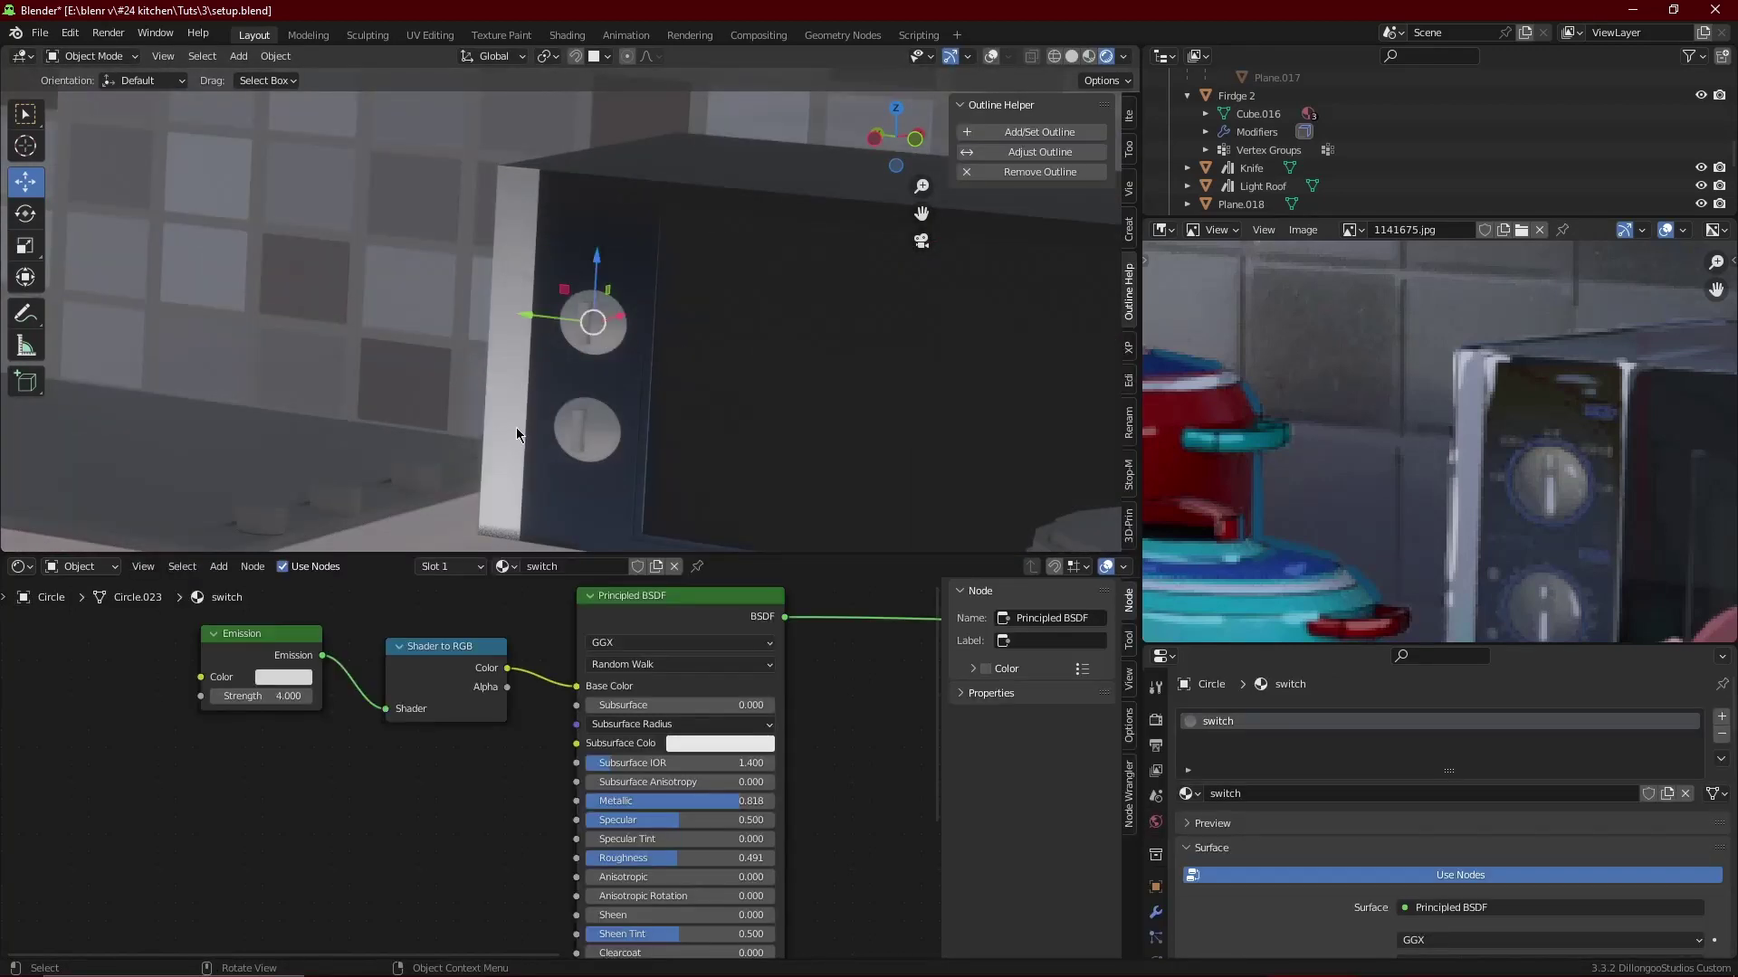
scroll(523, 428, "up", 1)
left_click(1187, 793)
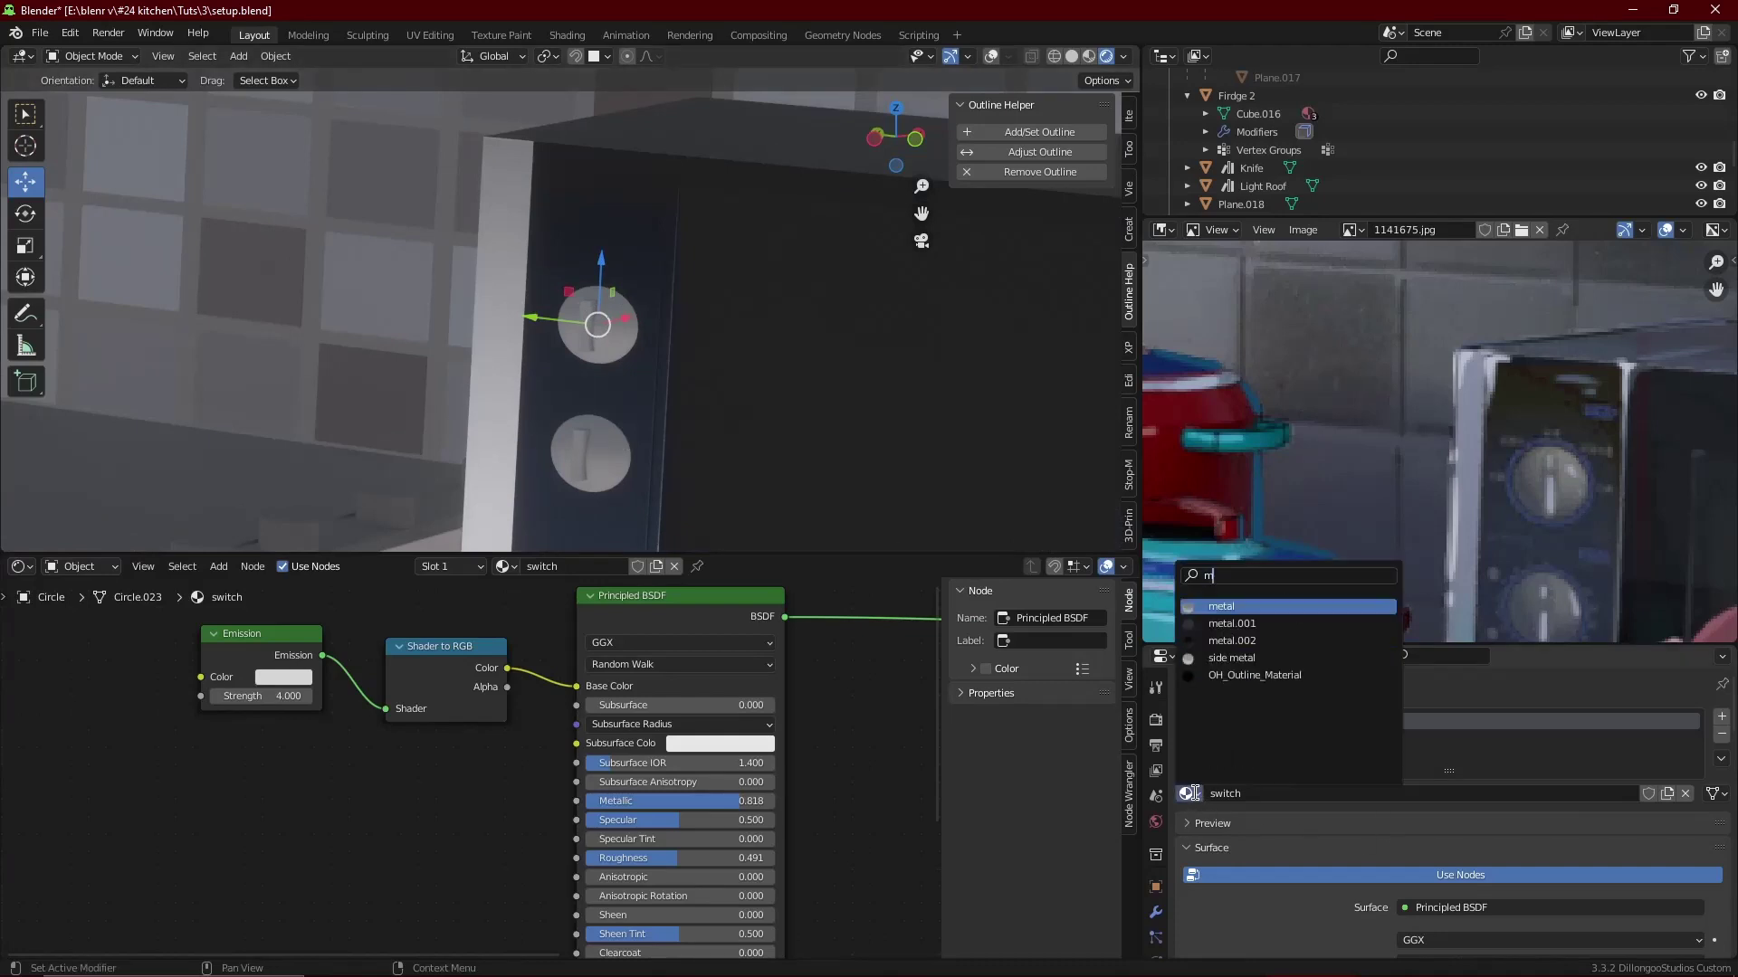
left_click(709, 350)
left_click(1215, 758)
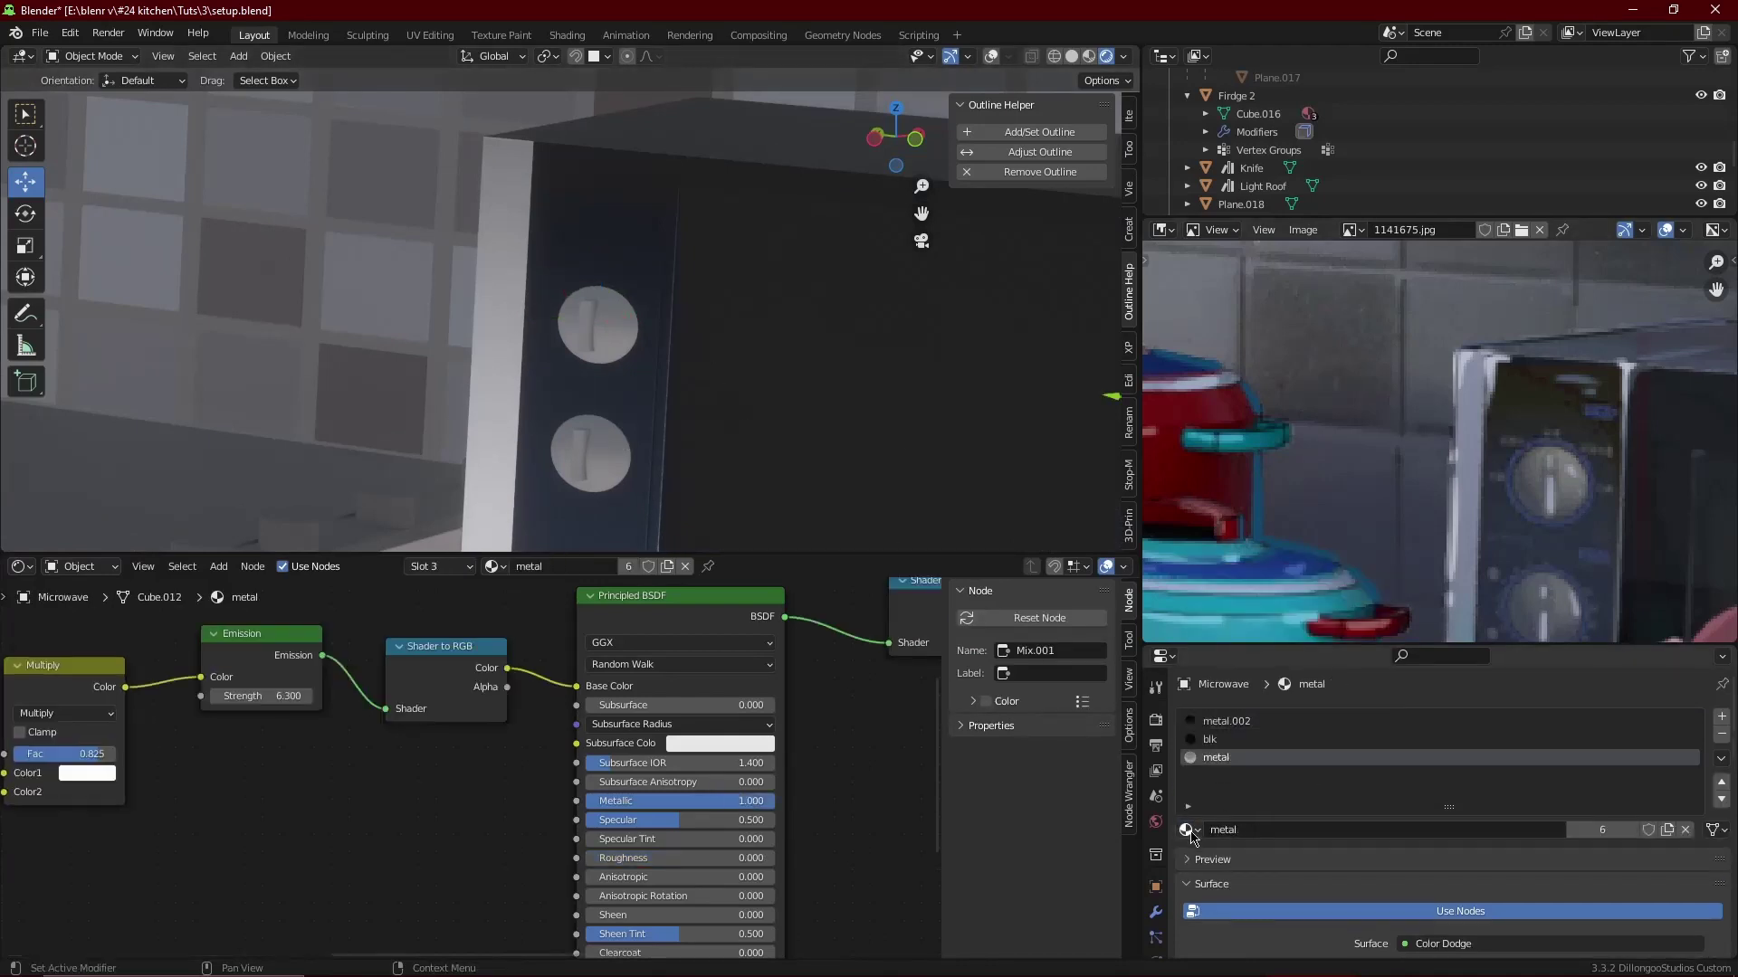
left_click(1187, 830)
type("sw")
left_click(1239, 652)
scroll(677, 371, "down", 5)
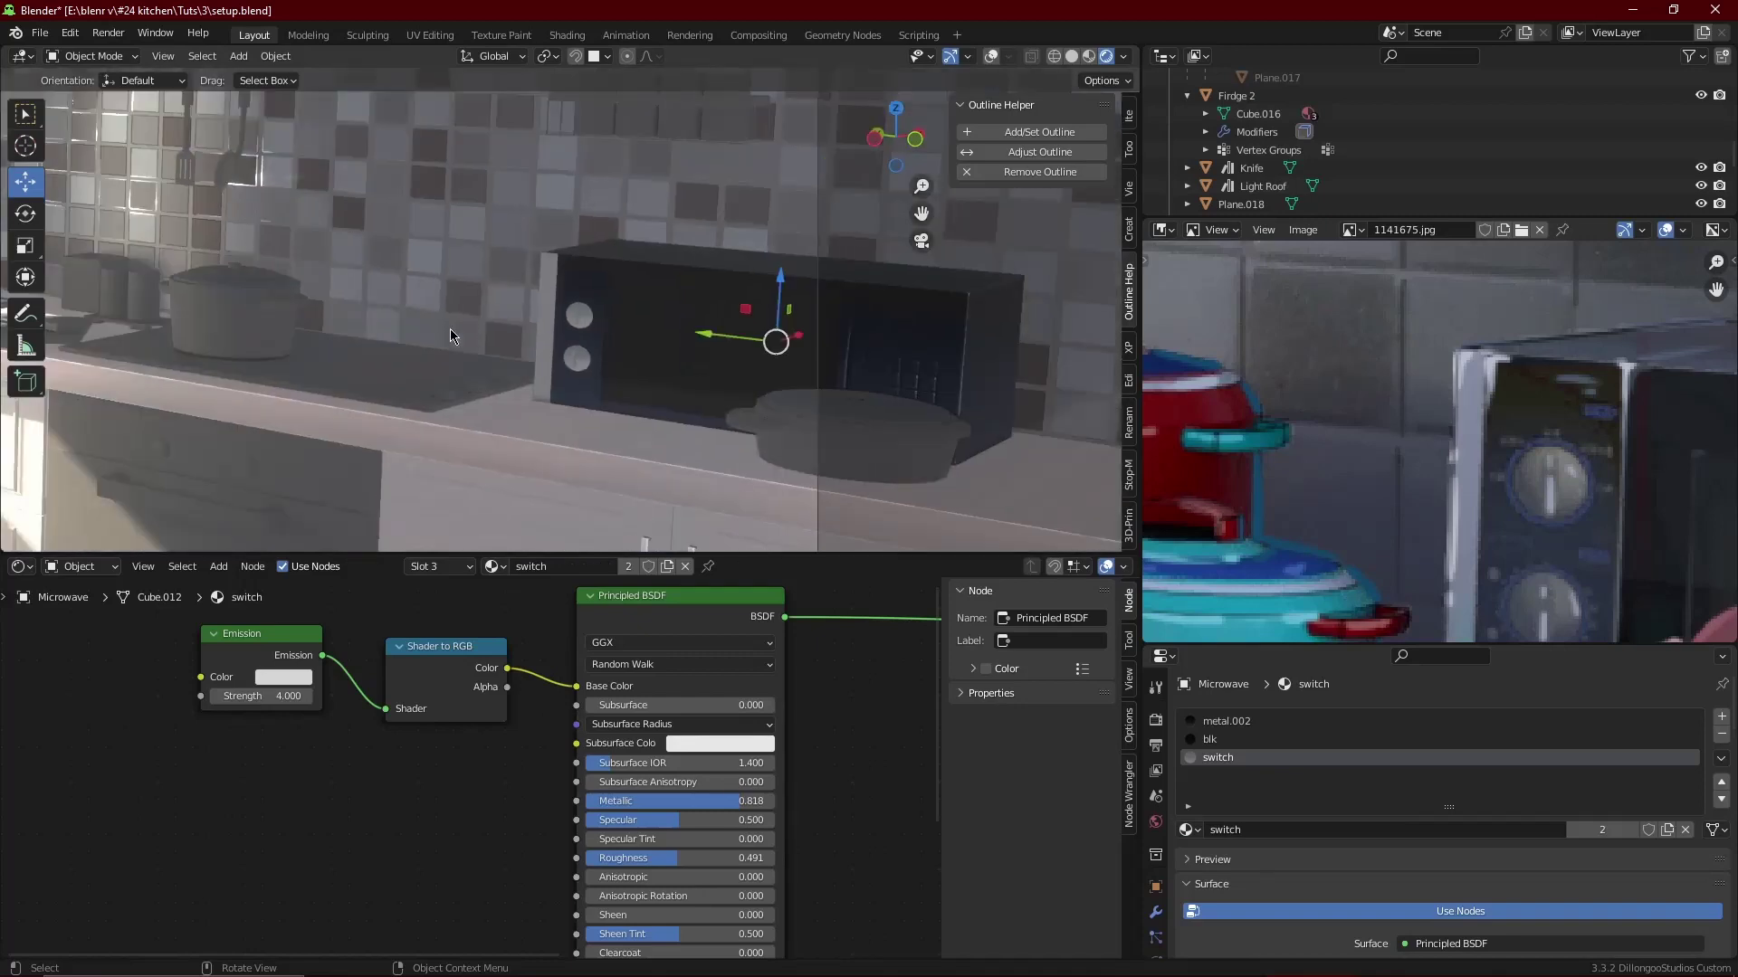
scroll(677, 371, "up", 3)
scroll(1621, 486, "down", 3)
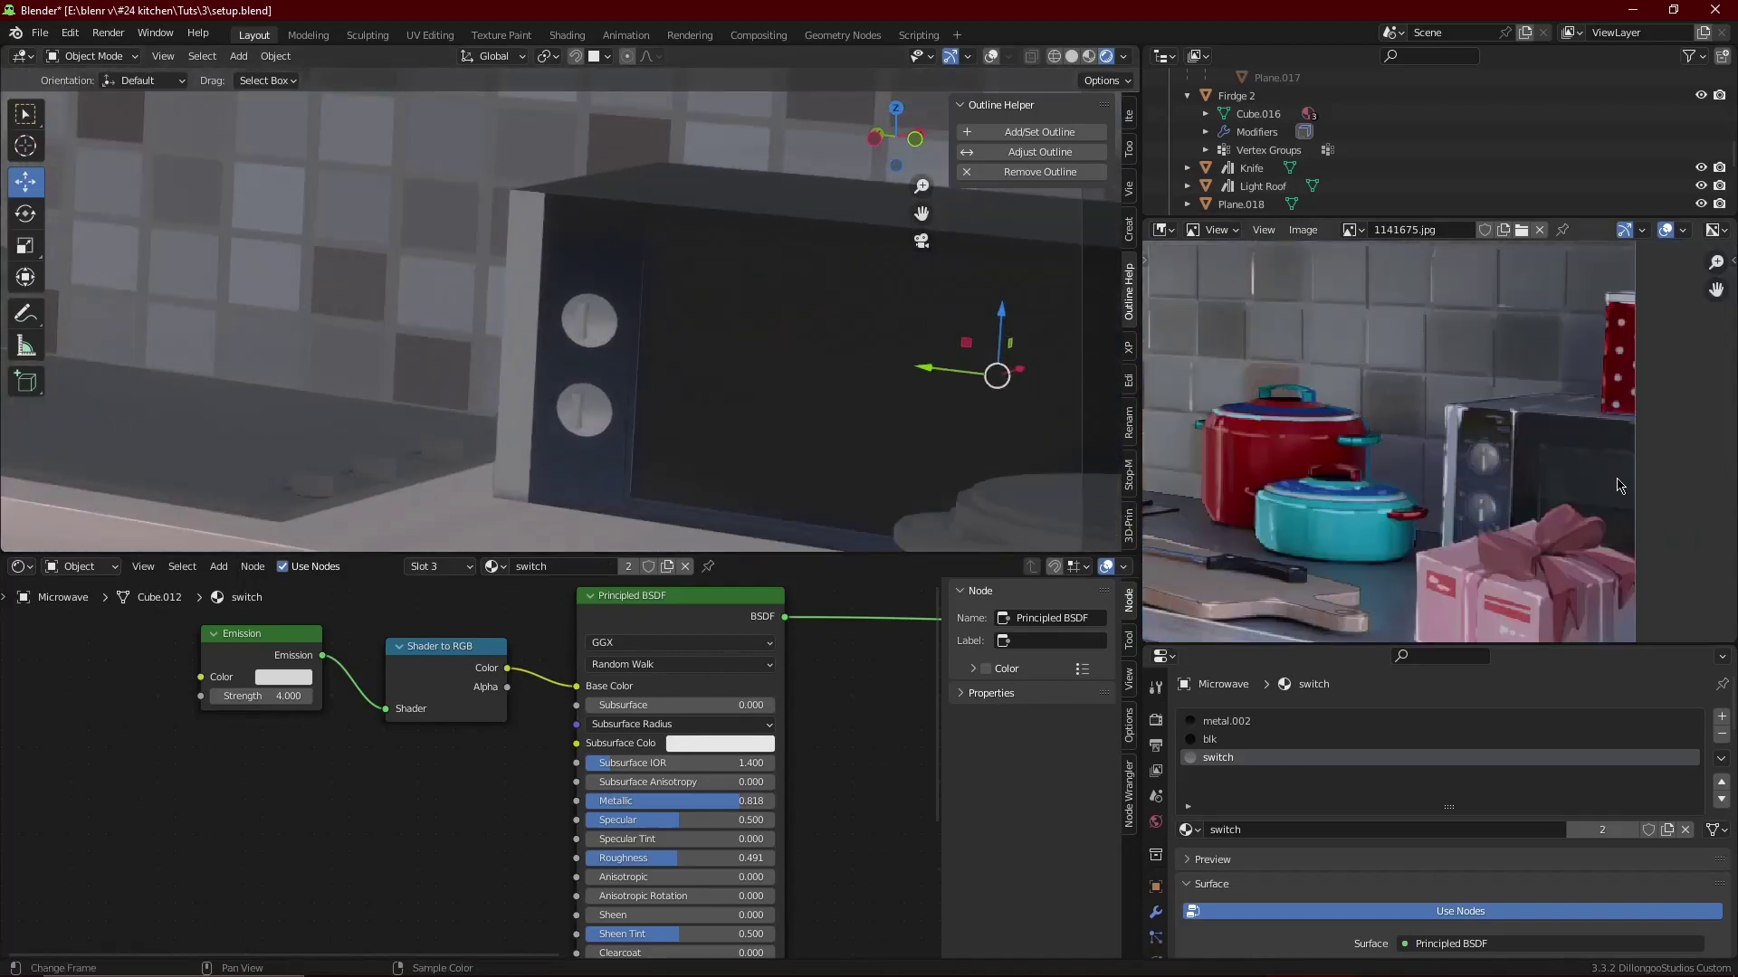
- Add a Mix node feeding the Emission Color input
scroll(452, 770, "down", 3)
middle_click_drag(407, 769, 620, 778)
key("shift+a")
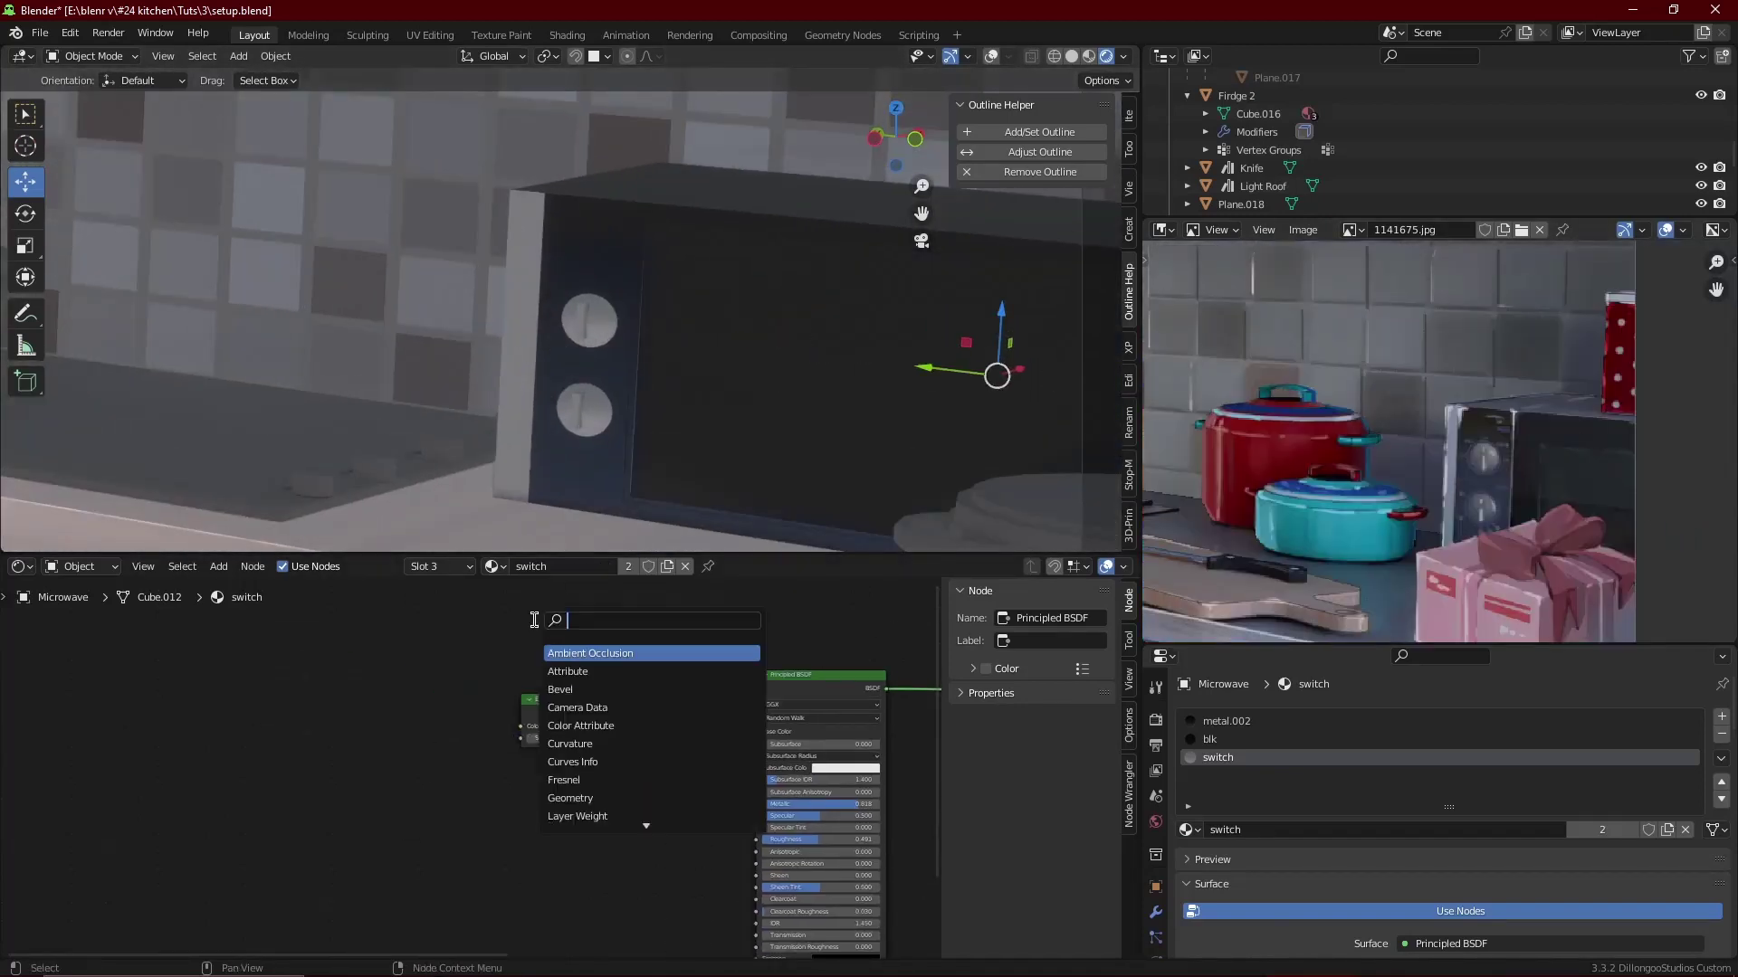
left_click(588, 742)
left_click(321, 723)
left_click_drag(529, 733, 522, 727)
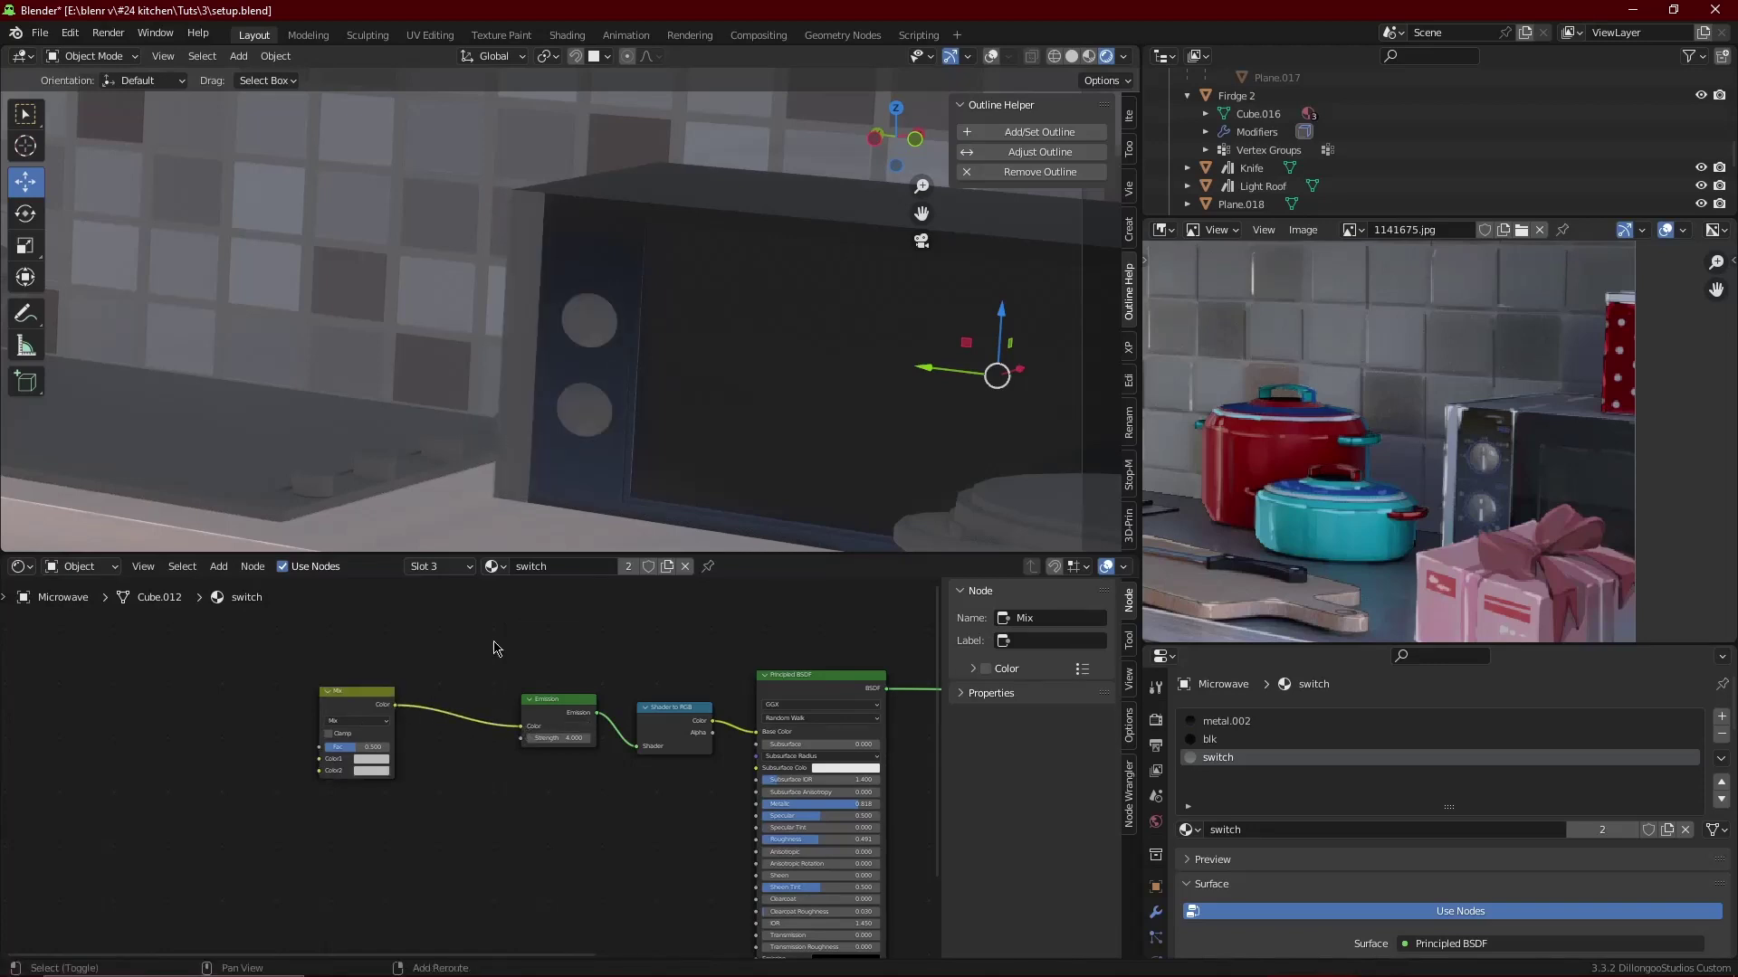
- Add a Gradient Texture node connected to the Mix node's Color2
key("shift+a")
type("grad")
key("Return")
left_click(175, 795)
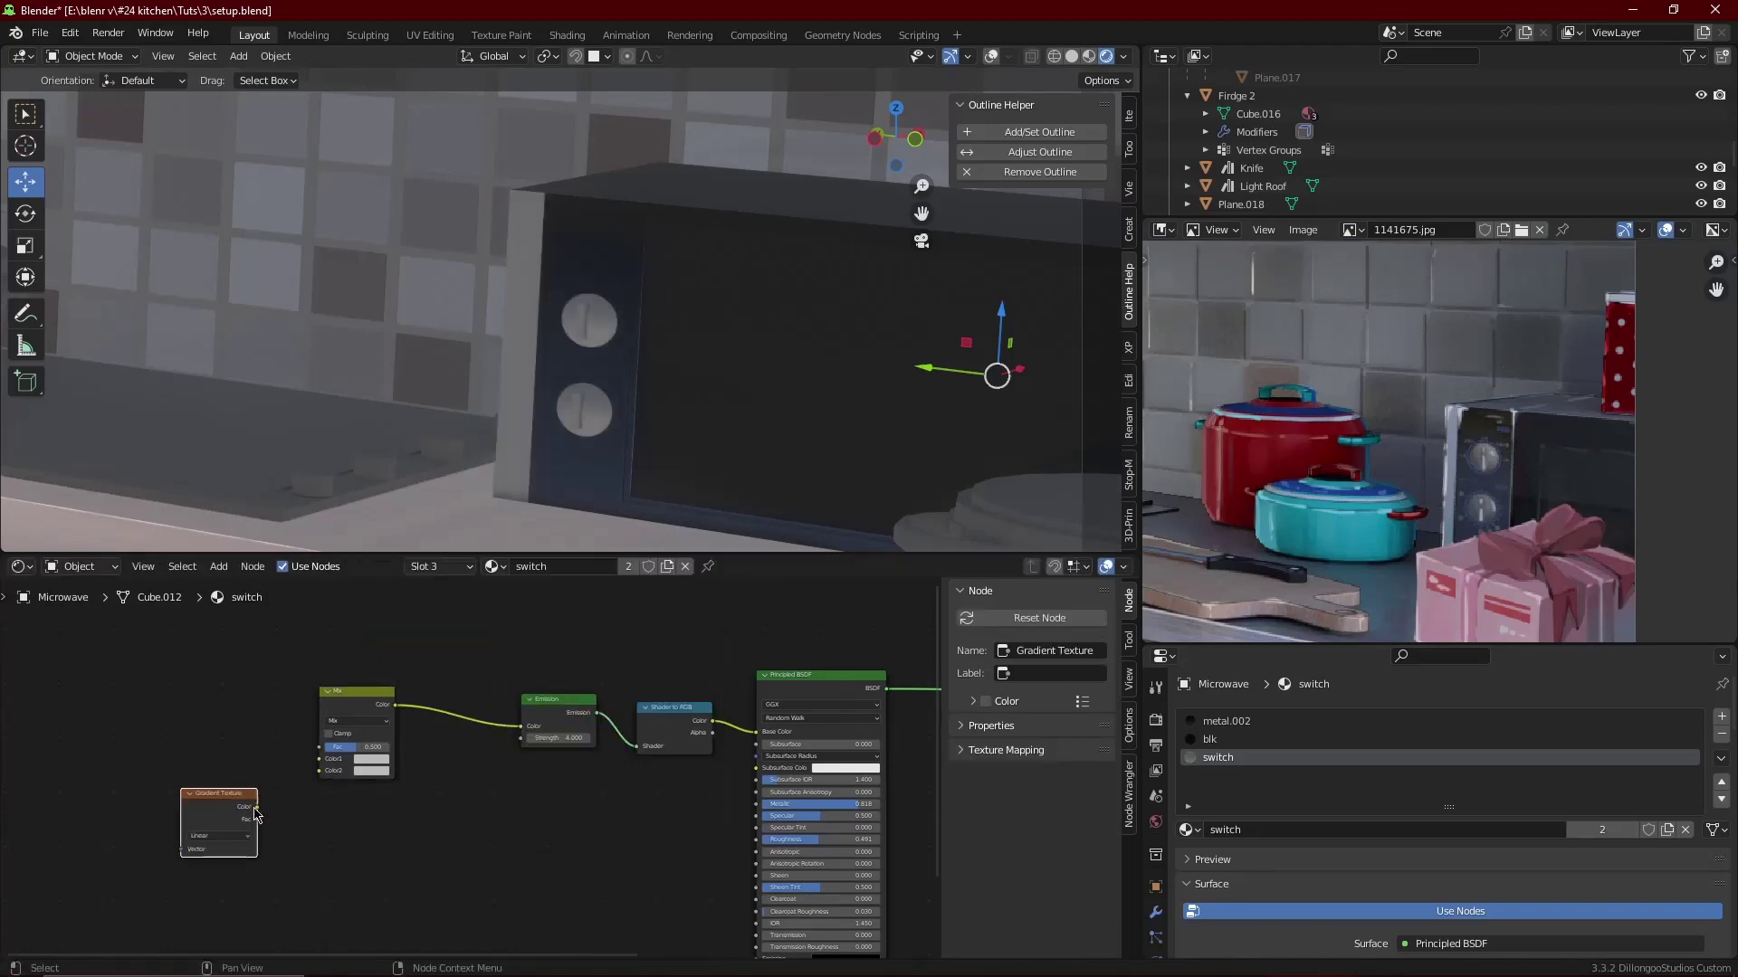
left_click_drag(320, 776, 318, 770)
left_click_drag(219, 797, 108, 796)
middle_click_drag(156, 801, 317, 767)
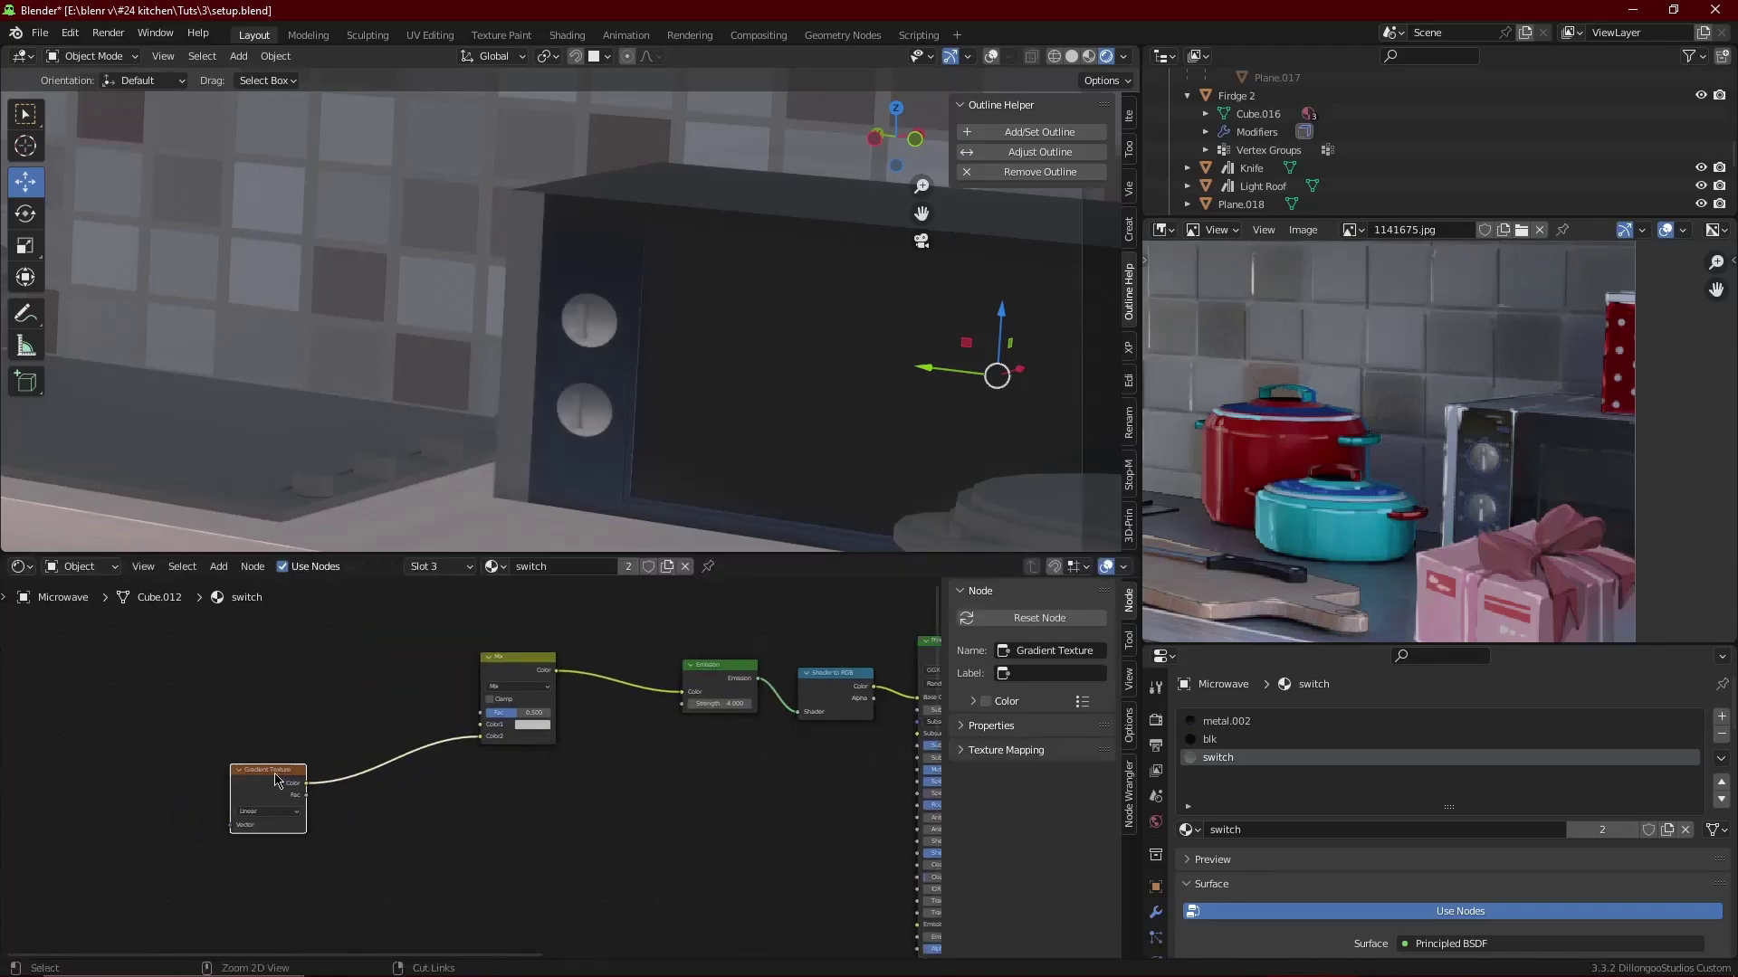
- Give the gradient Texture Coordinate and Mapping nodes with Ctrl+T, and insert a ColorRamp after it
key("ctrl+t")
key("shift+a")
type("col")
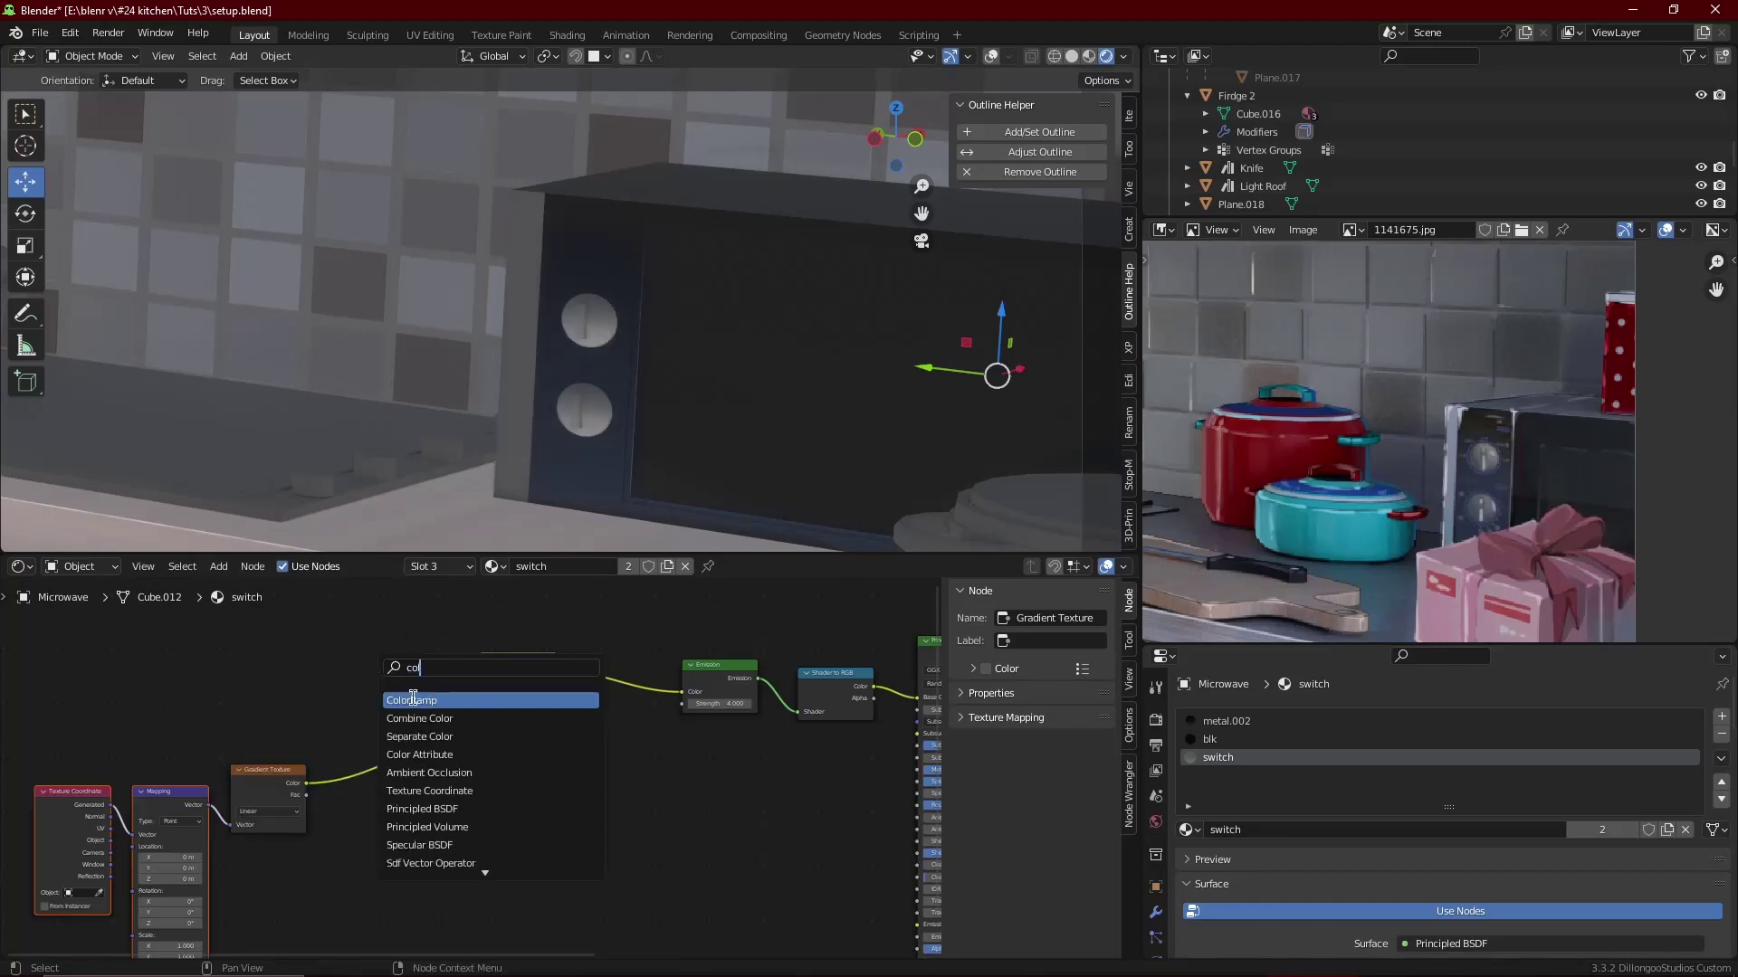
left_click(412, 698)
left_click(371, 719)
scroll(362, 724, "up", 3)
middle_click_drag(154, 815, 316, 718)
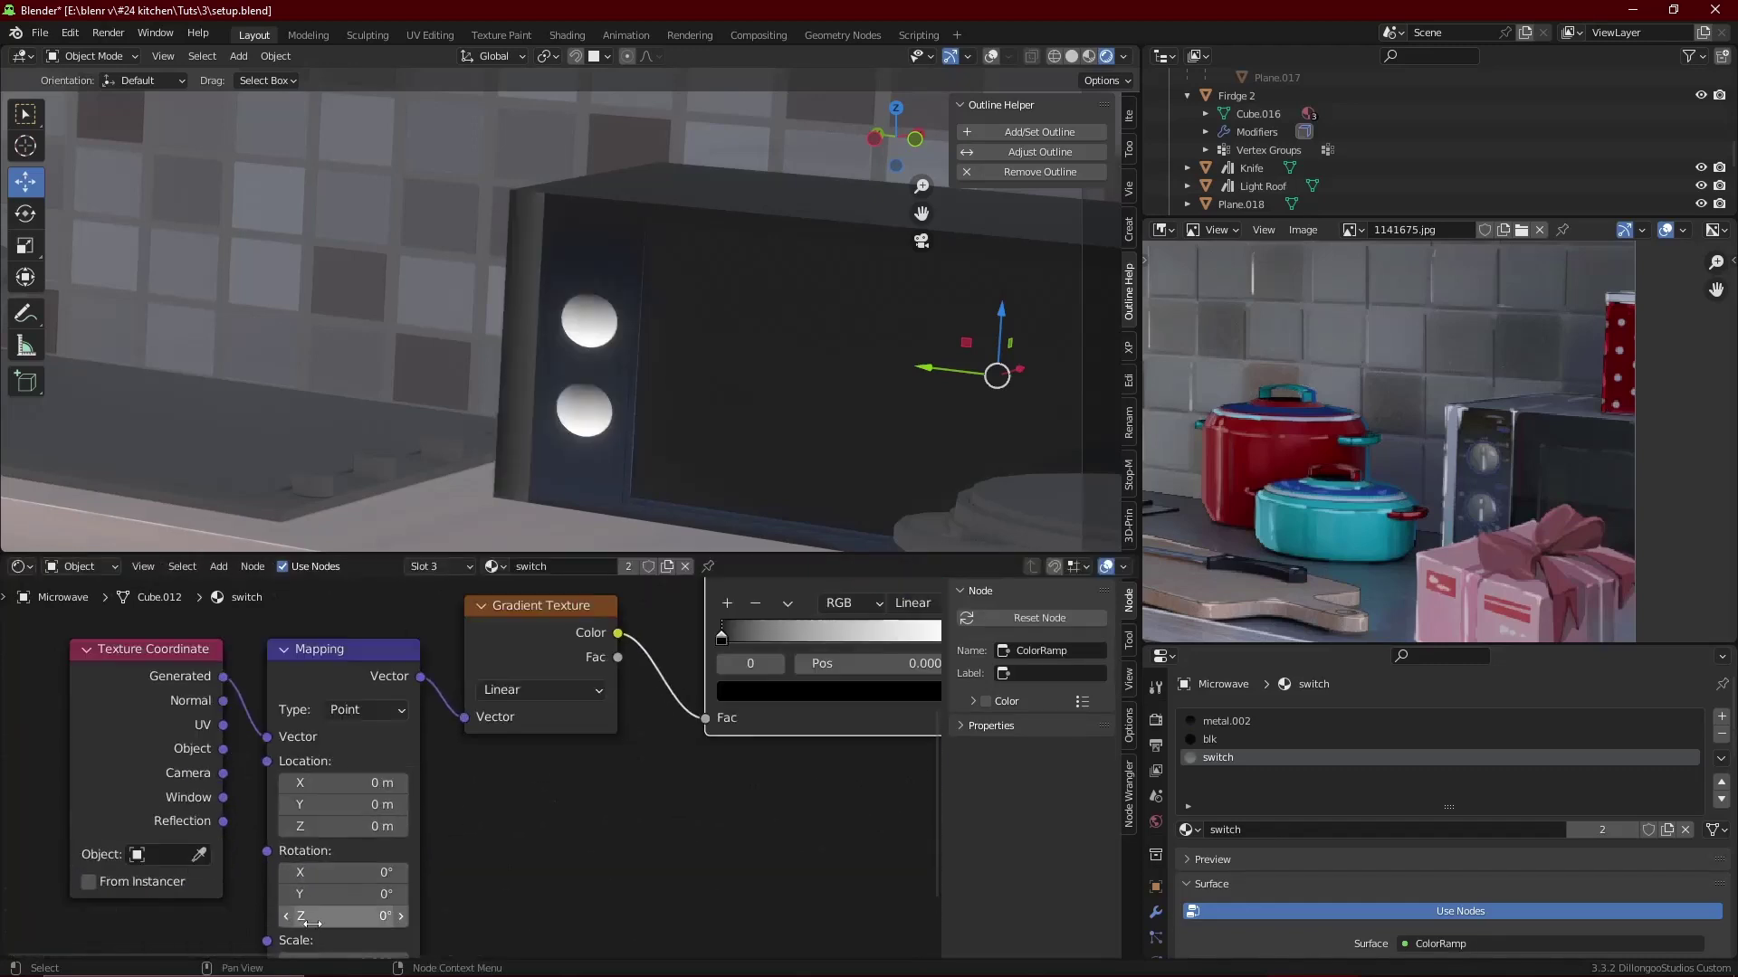
- Set Mapping Y rotation 180° and X location 0.2 m, and move the ColorRamp stops inward (white at 0.268)
left_click_drag(312, 894, 380, 894)
left_click(343, 894)
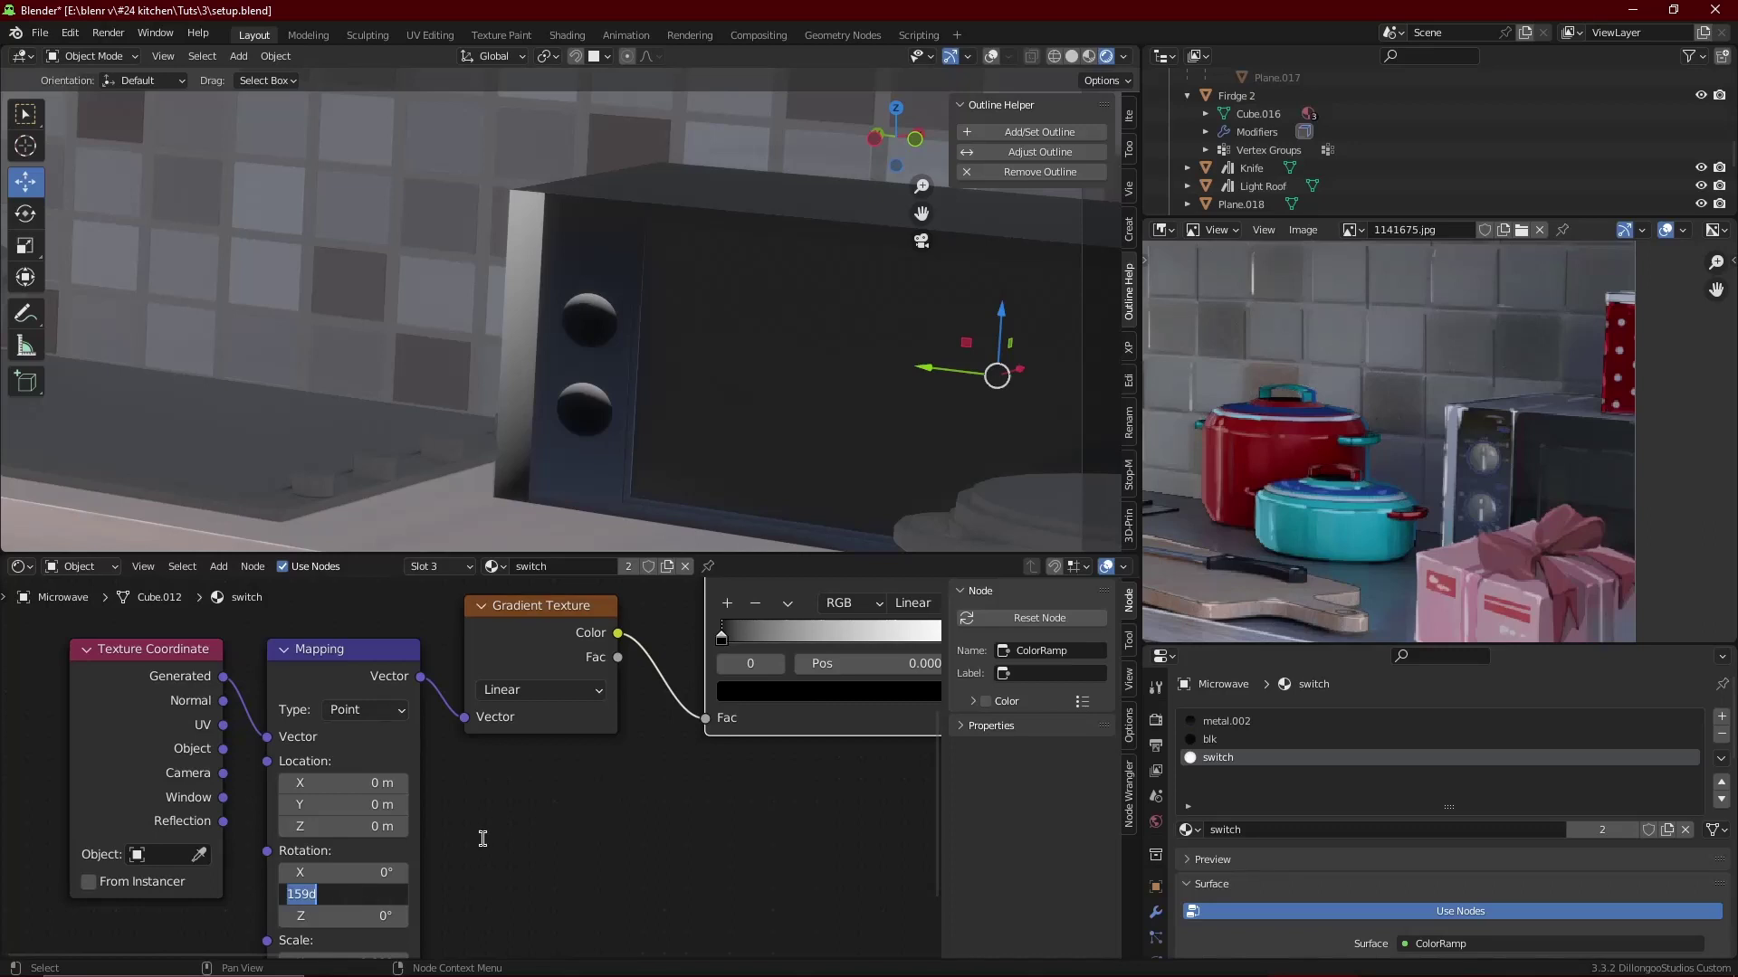
key("Return")
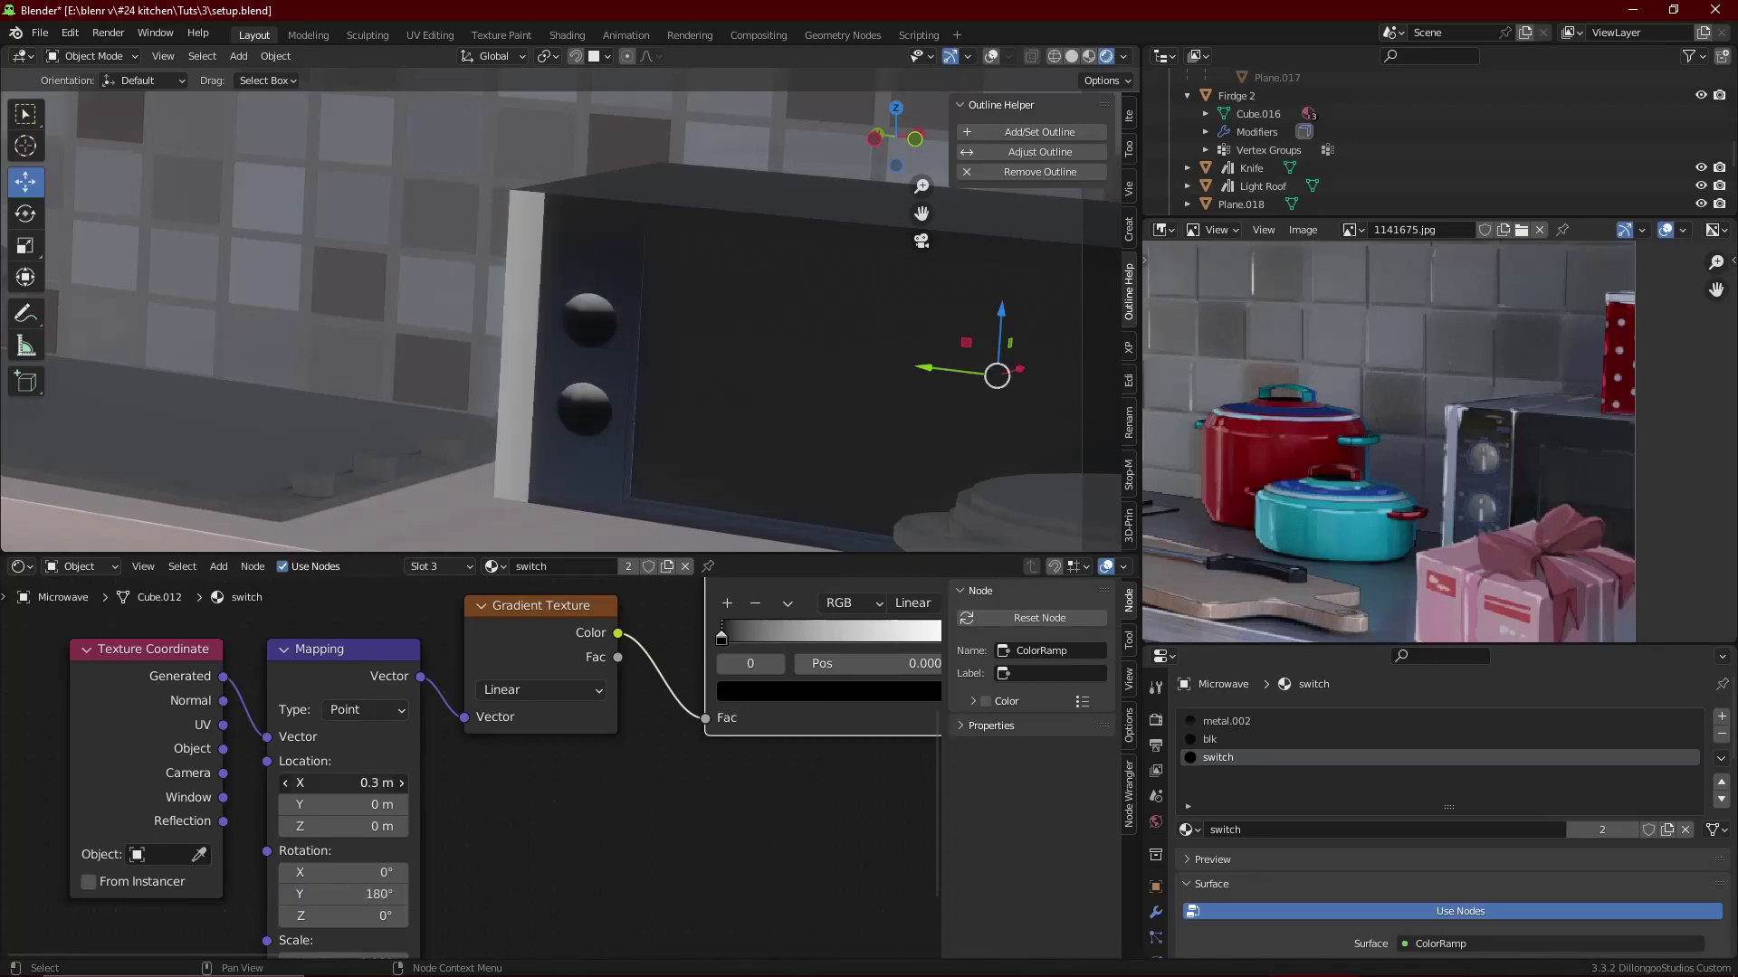
middle_click_drag(732, 738, 612, 821)
left_click_drag(808, 730, 695, 724)
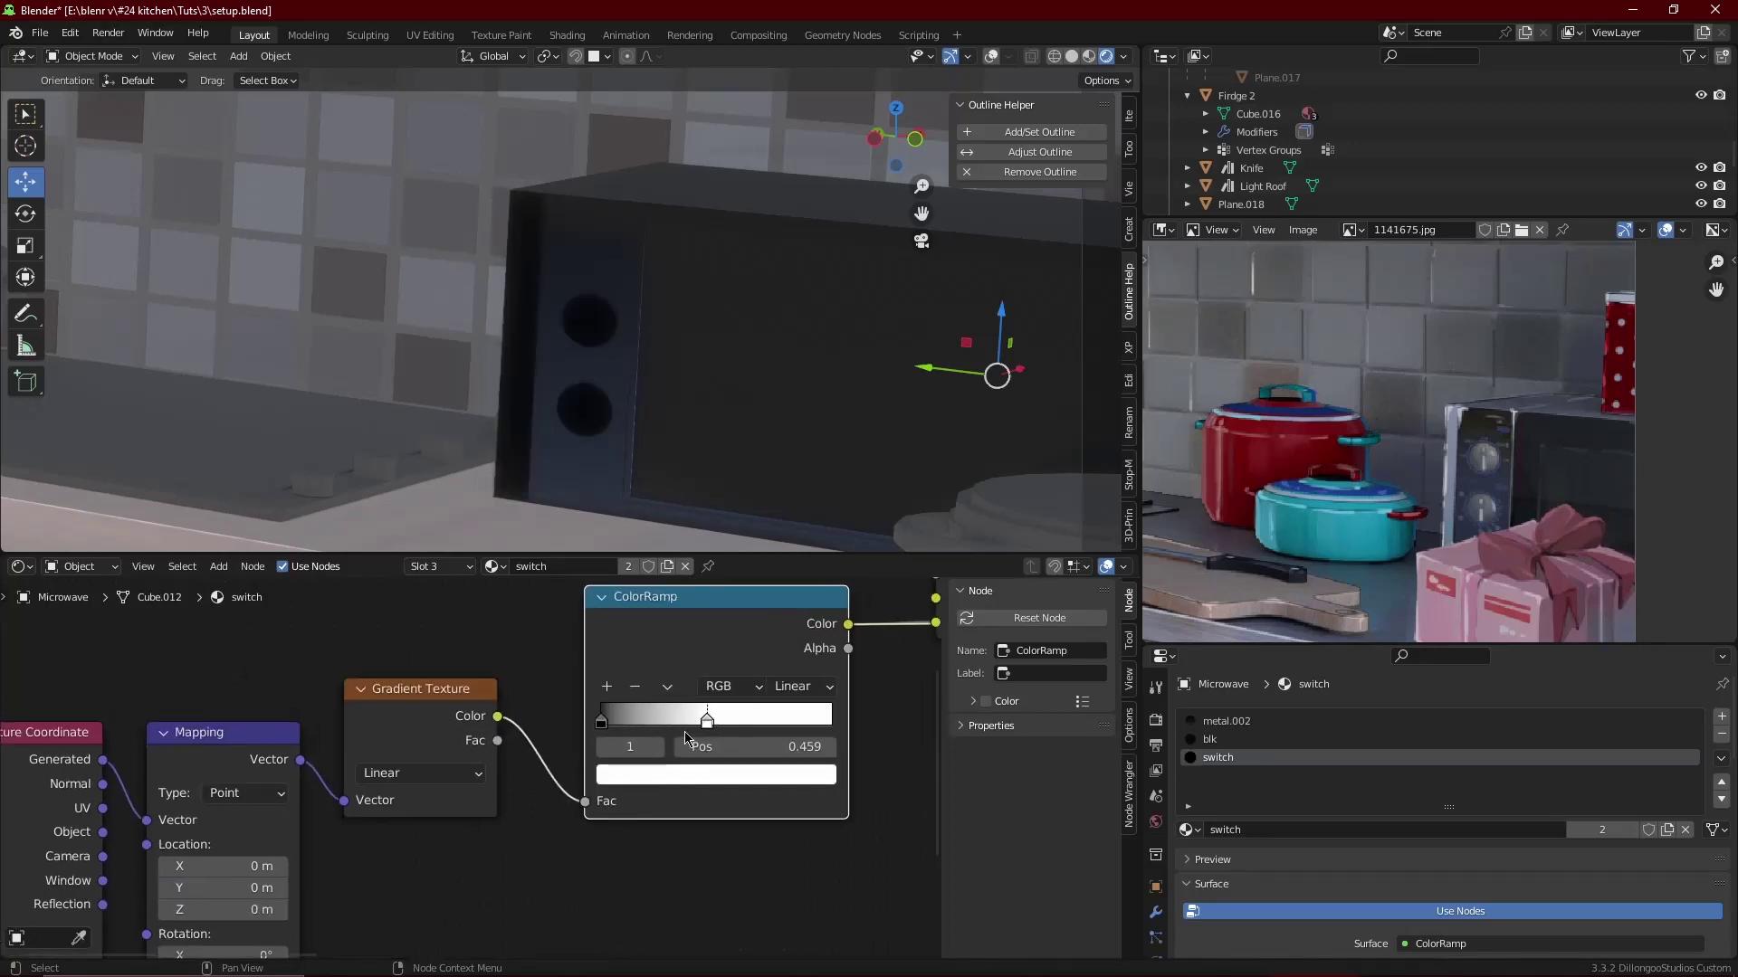
left_click_drag(222, 866, 235, 864)
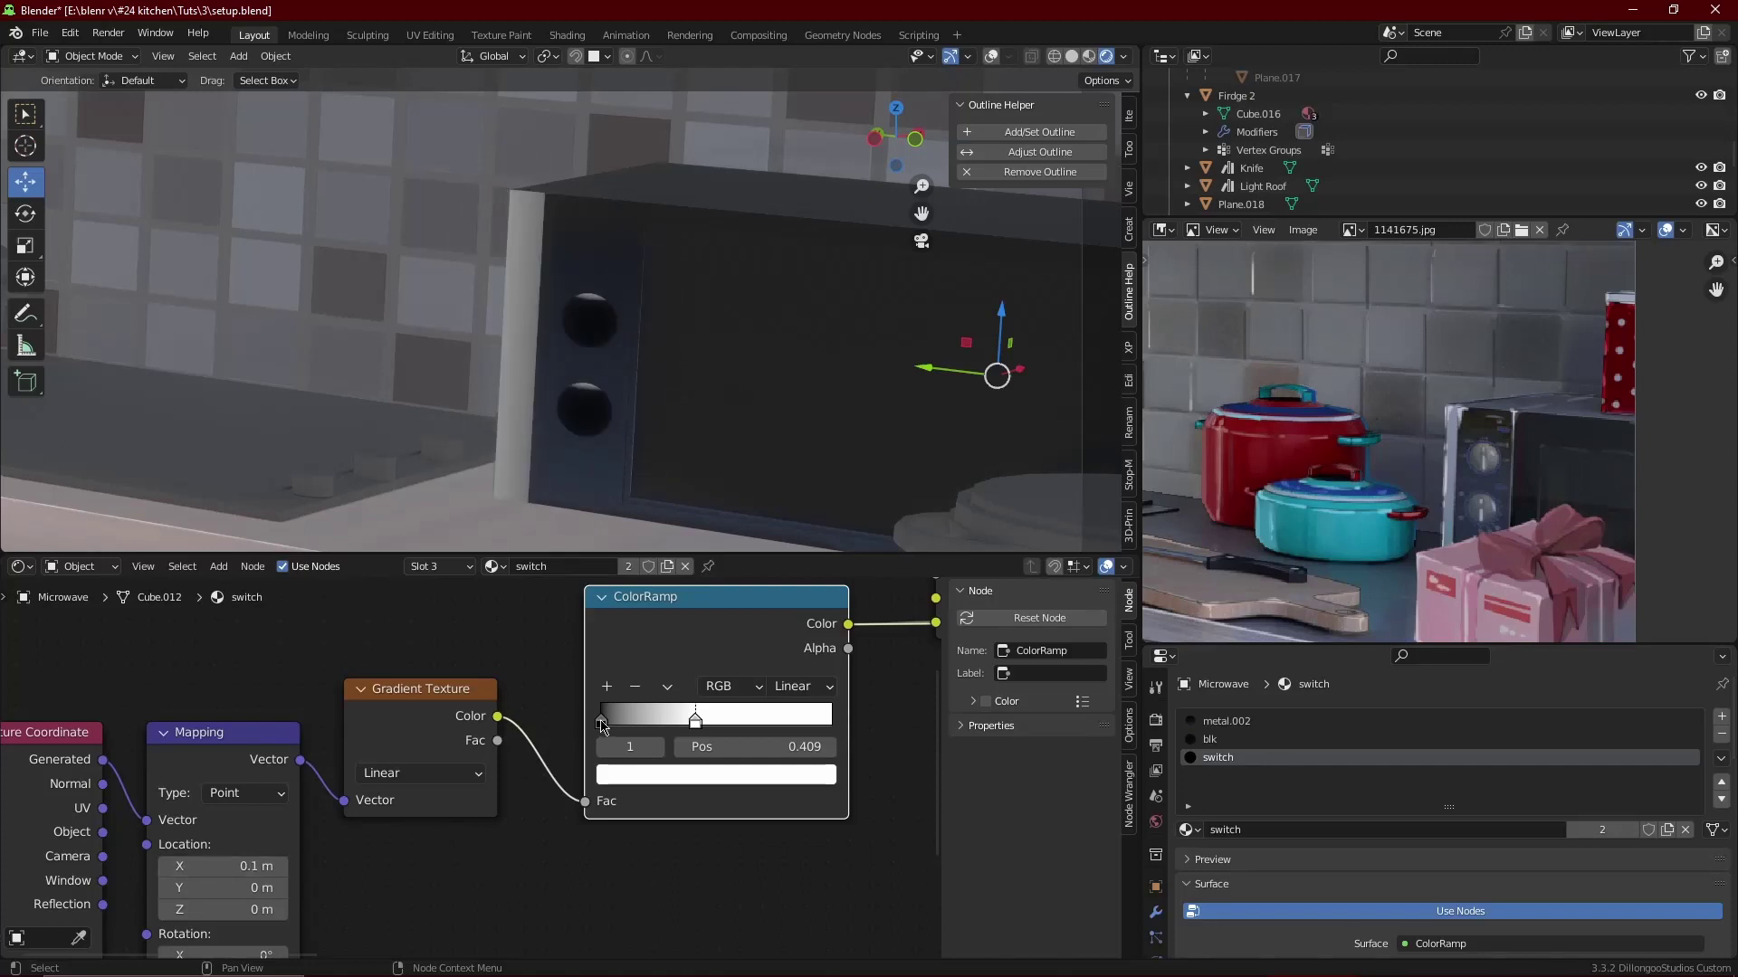
left_click_drag(601, 721, 632, 722)
left_click_drag(234, 866, 286, 860)
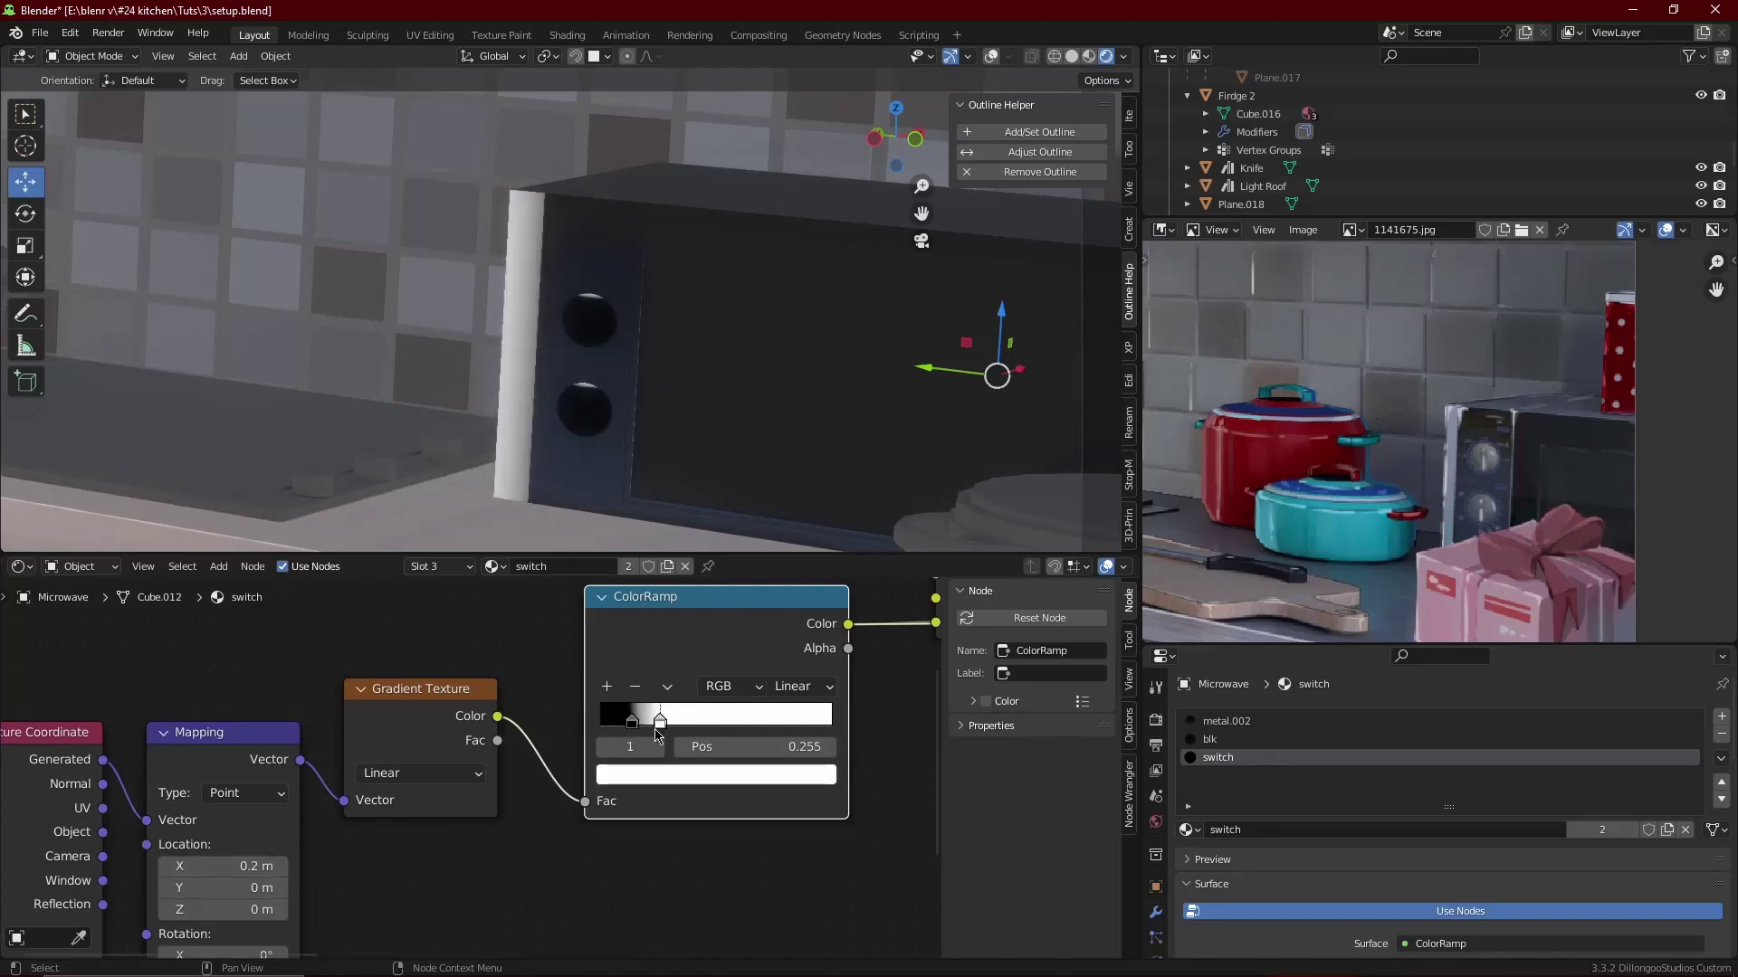
left_click_drag(695, 721, 662, 721)
- Set the Mix node's Color1 to white and its blending mode to Add
scroll(885, 693, "down", 3)
middle_click_drag(828, 649, 682, 751)
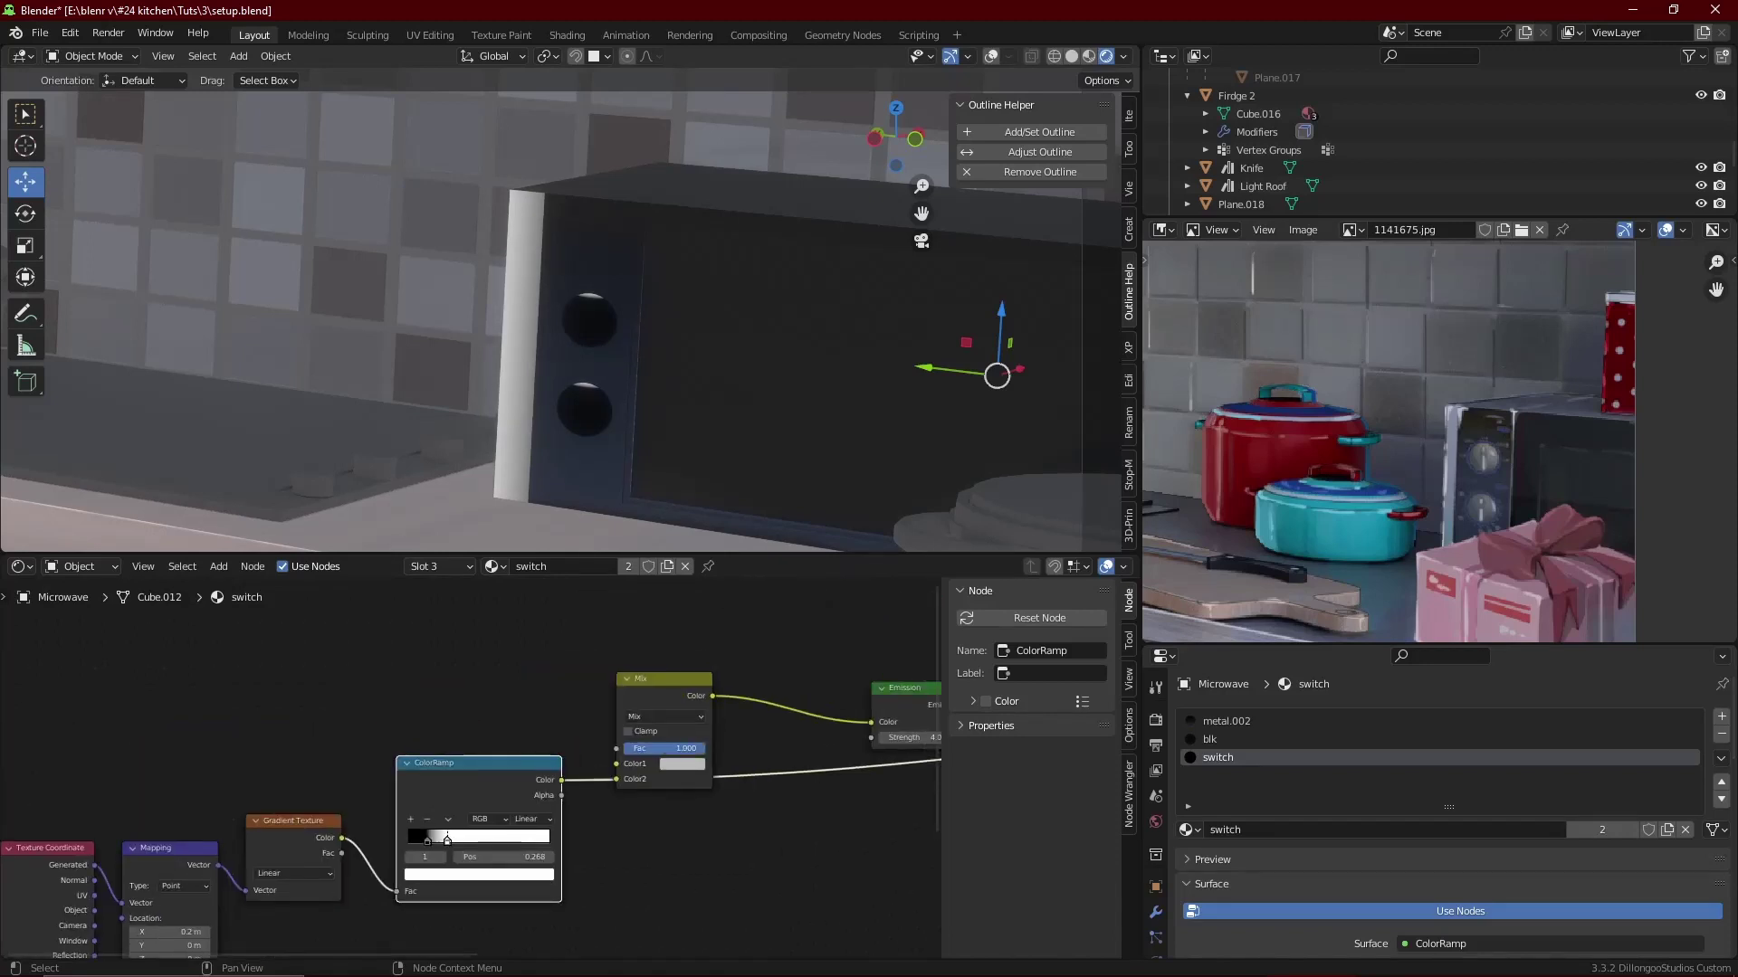
left_click(681, 765)
left_click(770, 589)
left_click(656, 716)
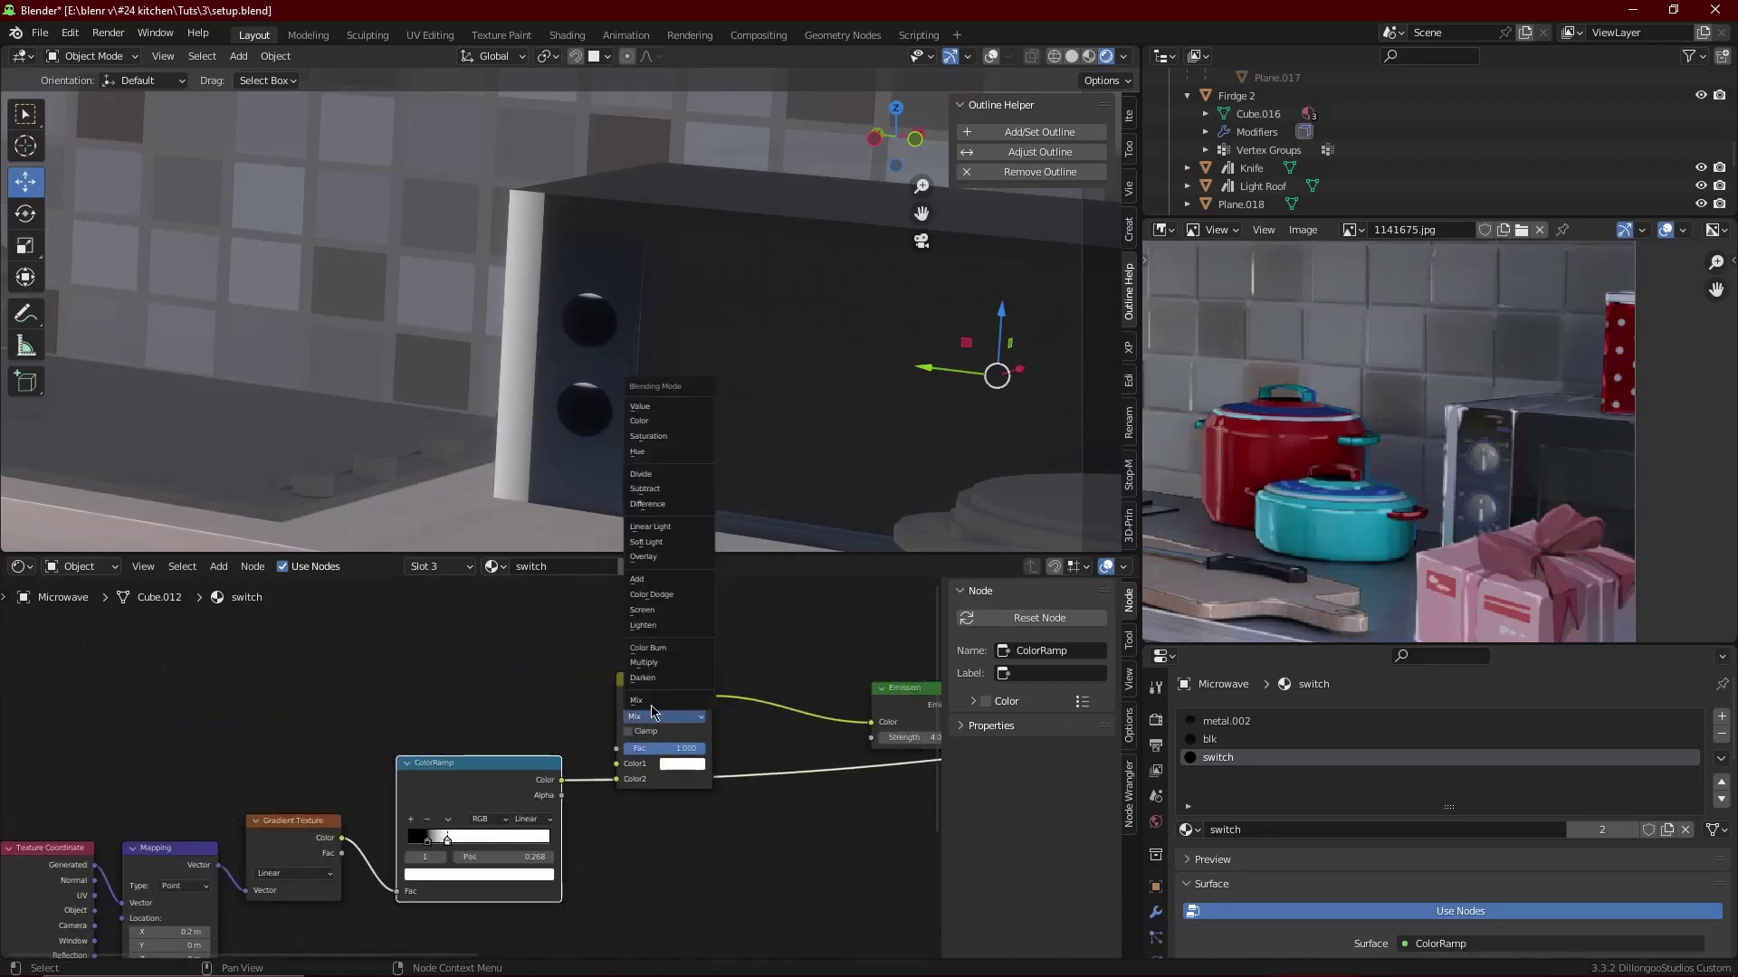
left_click(686, 586)
- Darken the Add node's Color1 to grey
scroll(842, 704, "down", 2)
scroll(633, 715, "up", 3)
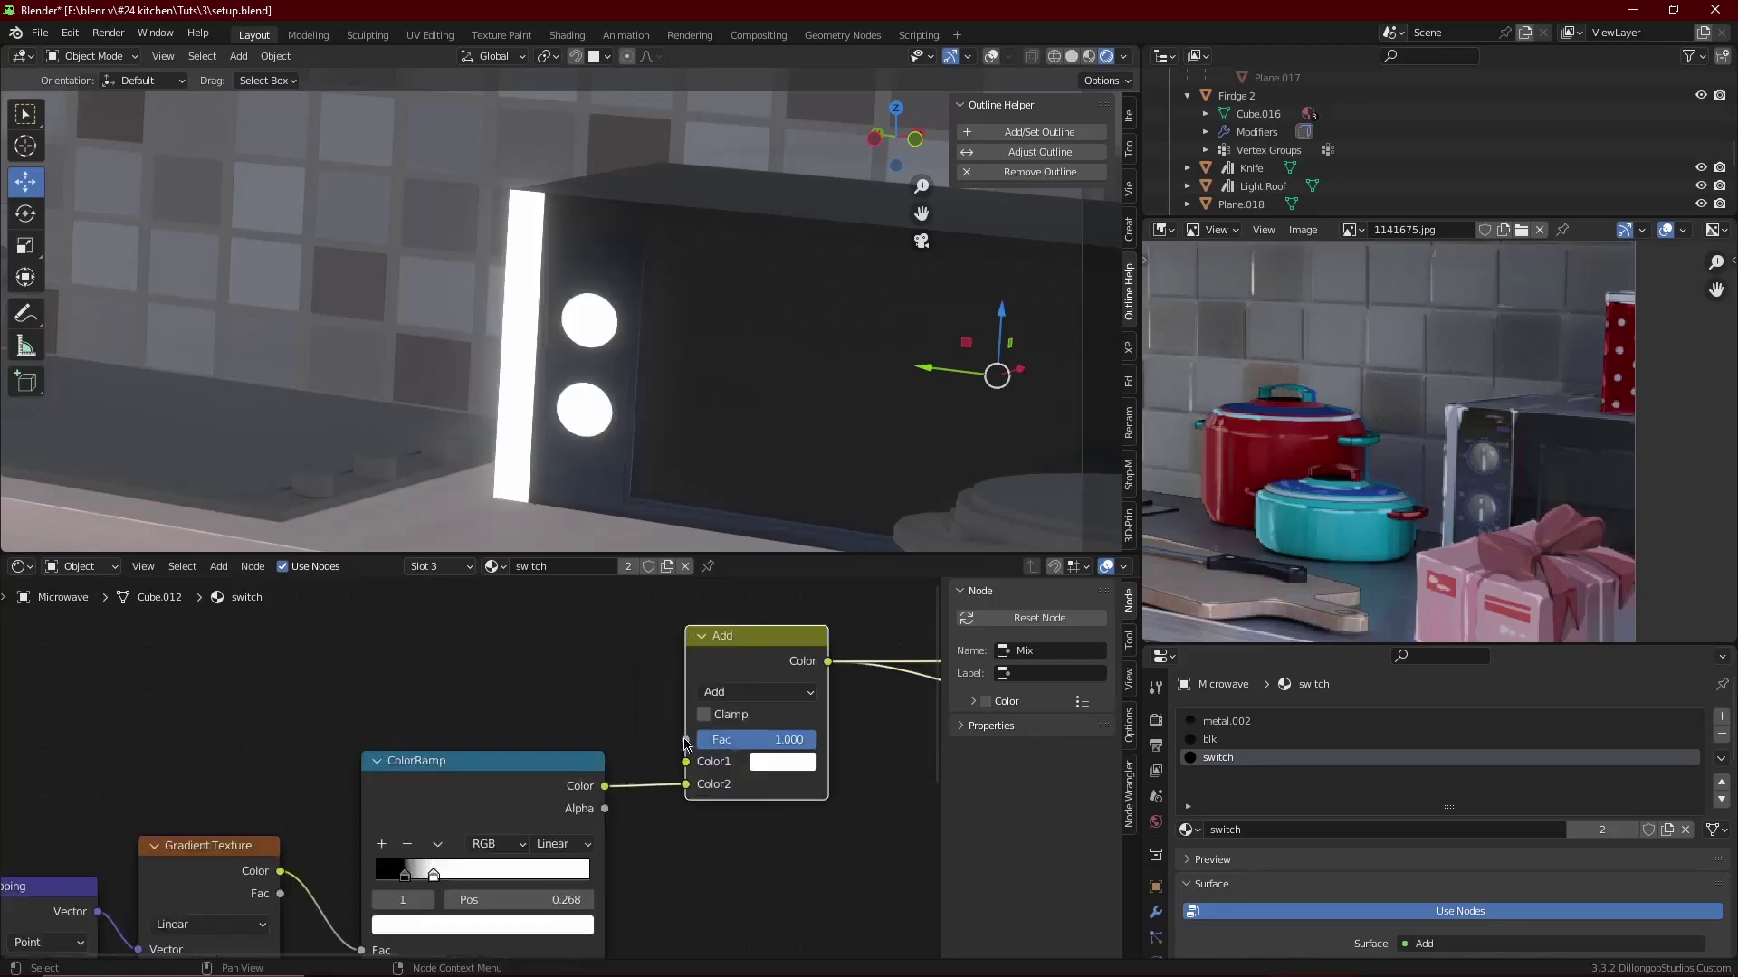
middle_click_drag(784, 759, 671, 796)
left_click(671, 797)
left_click_drag(813, 507, 813, 563)
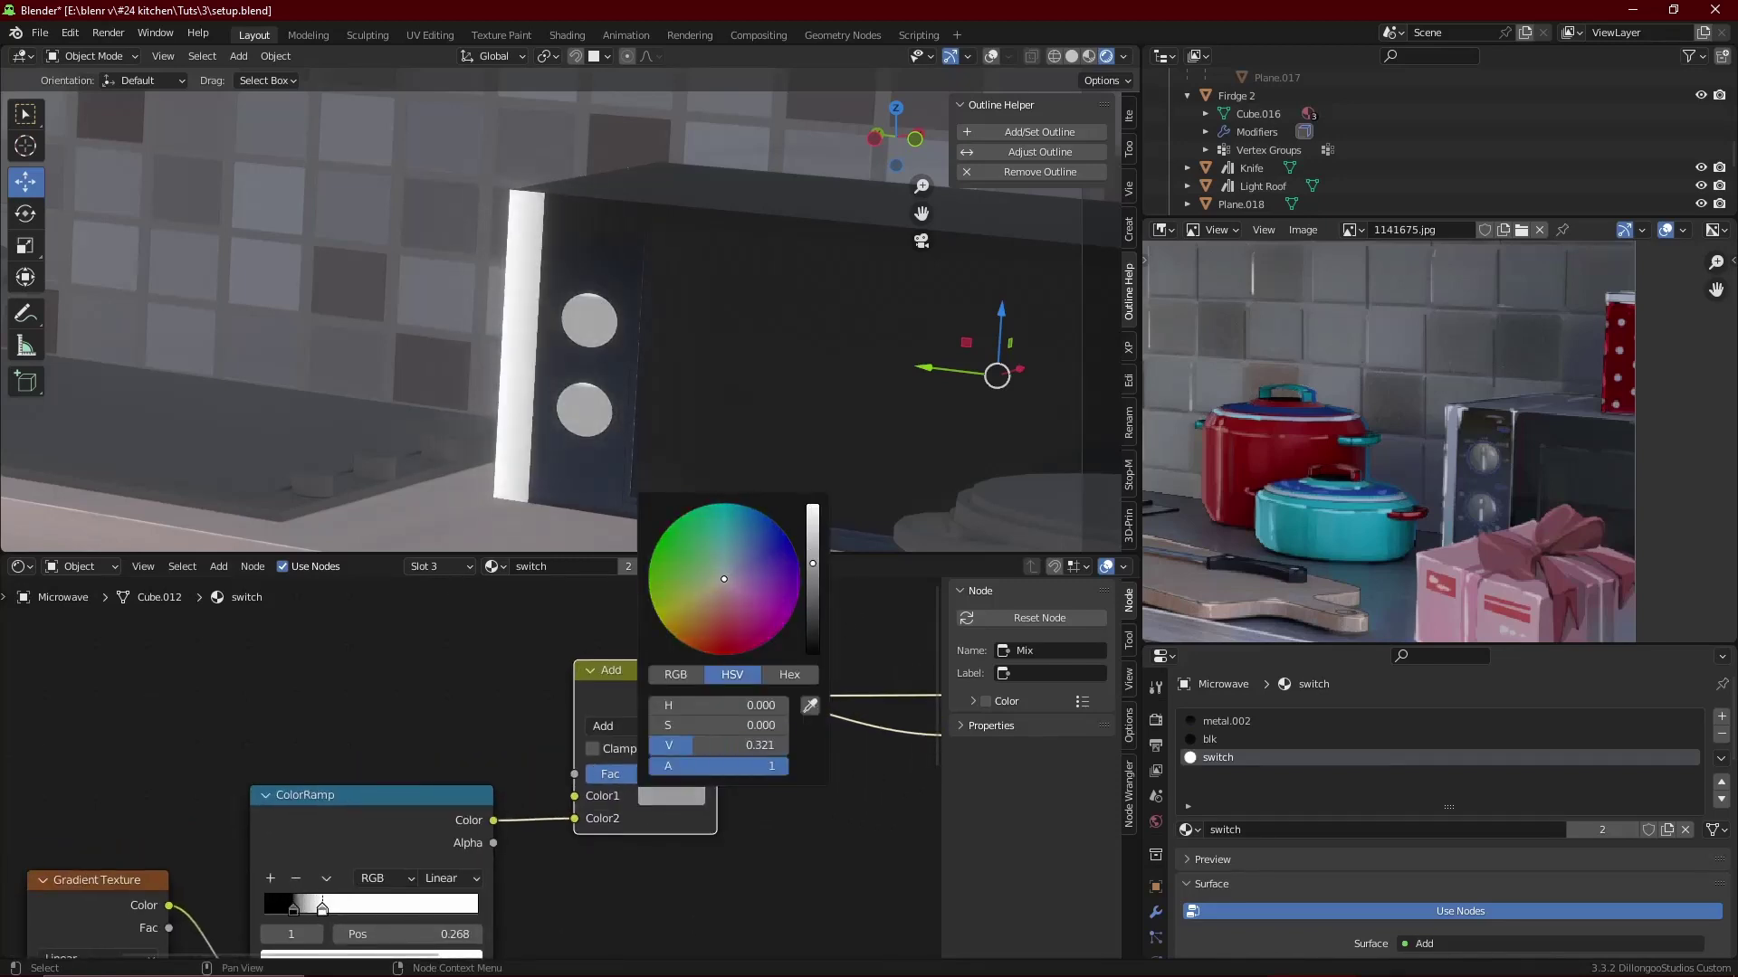
scroll(461, 778, "down", 2)
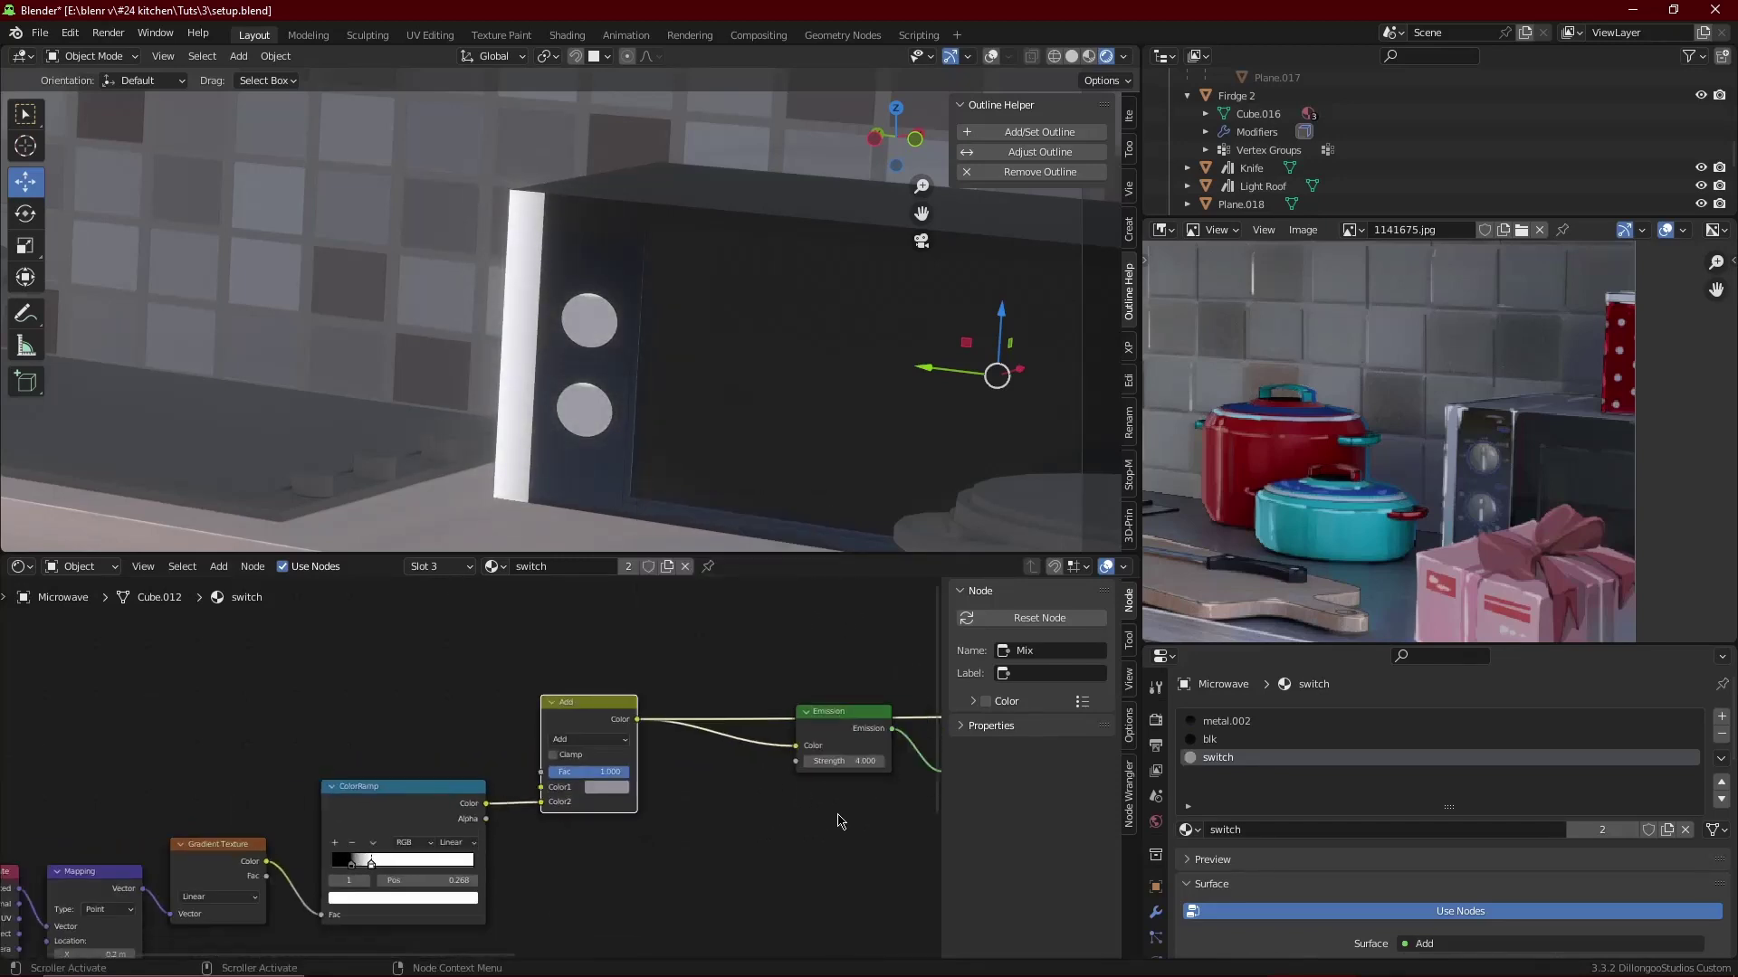
middle_click_drag(842, 728, 675, 759)
scroll(675, 759, "down", 3)
left_click(737, 796, "ctrl+shift")
- Move the white ramp stop to 0.205 and raise the emission strength to 8.2
scroll(516, 819, "up", 2)
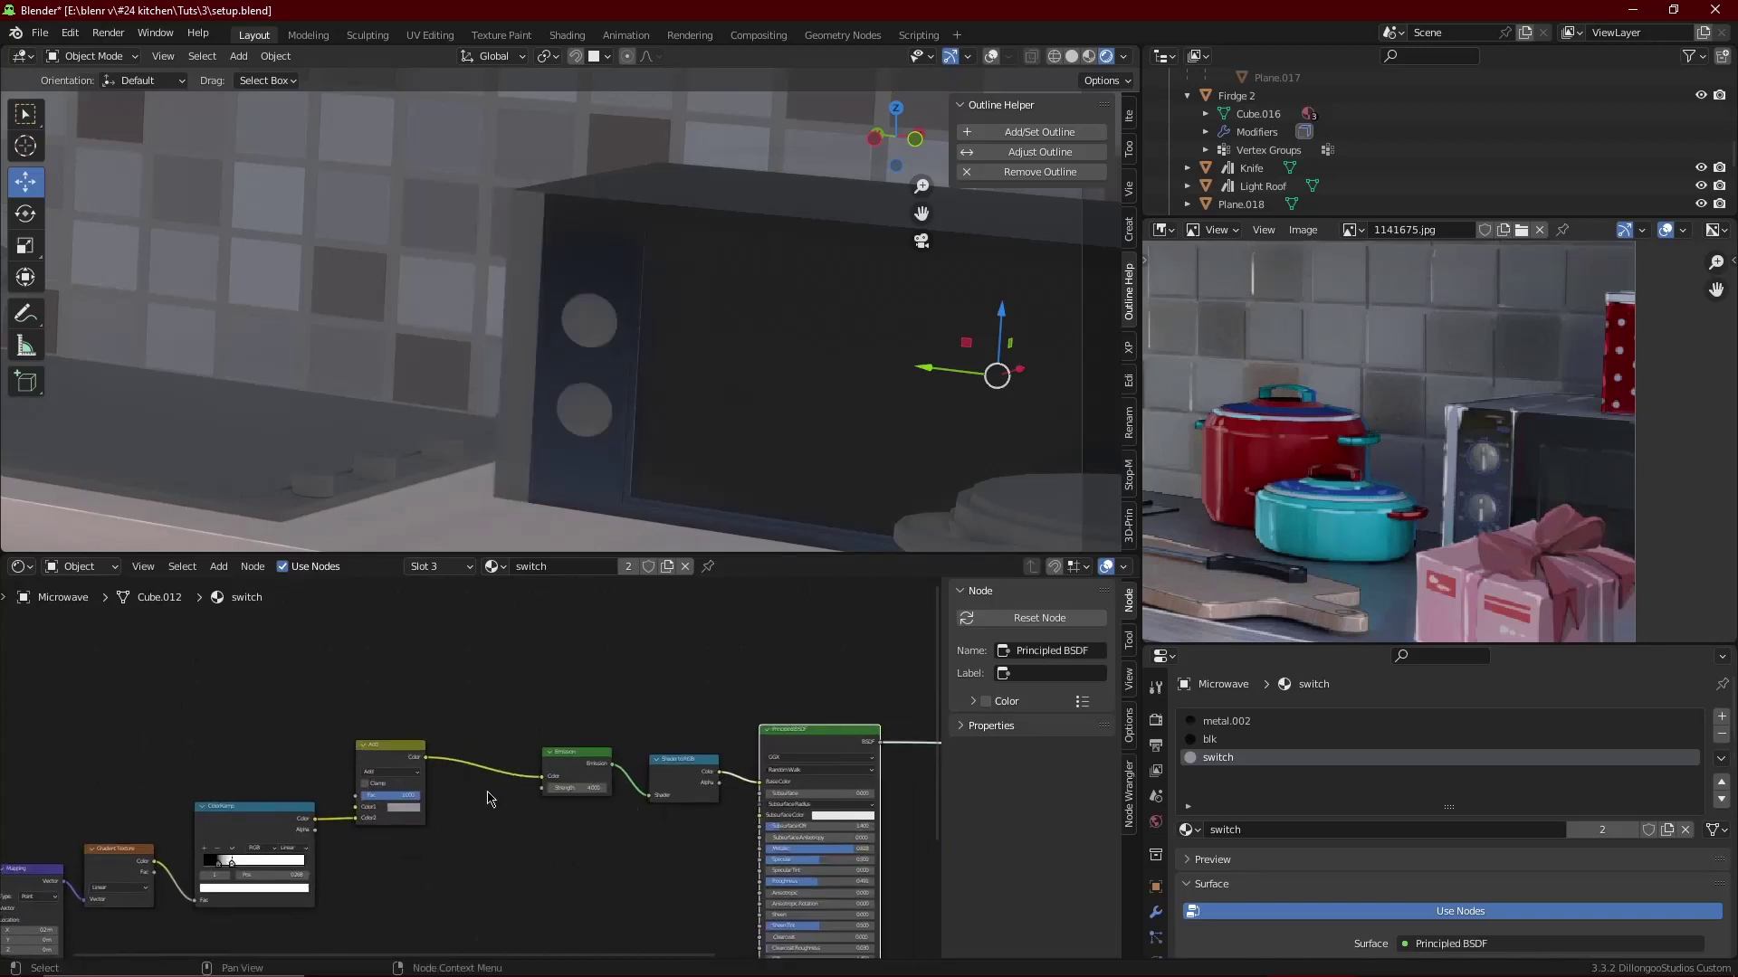
scroll(516, 820, "up", 2)
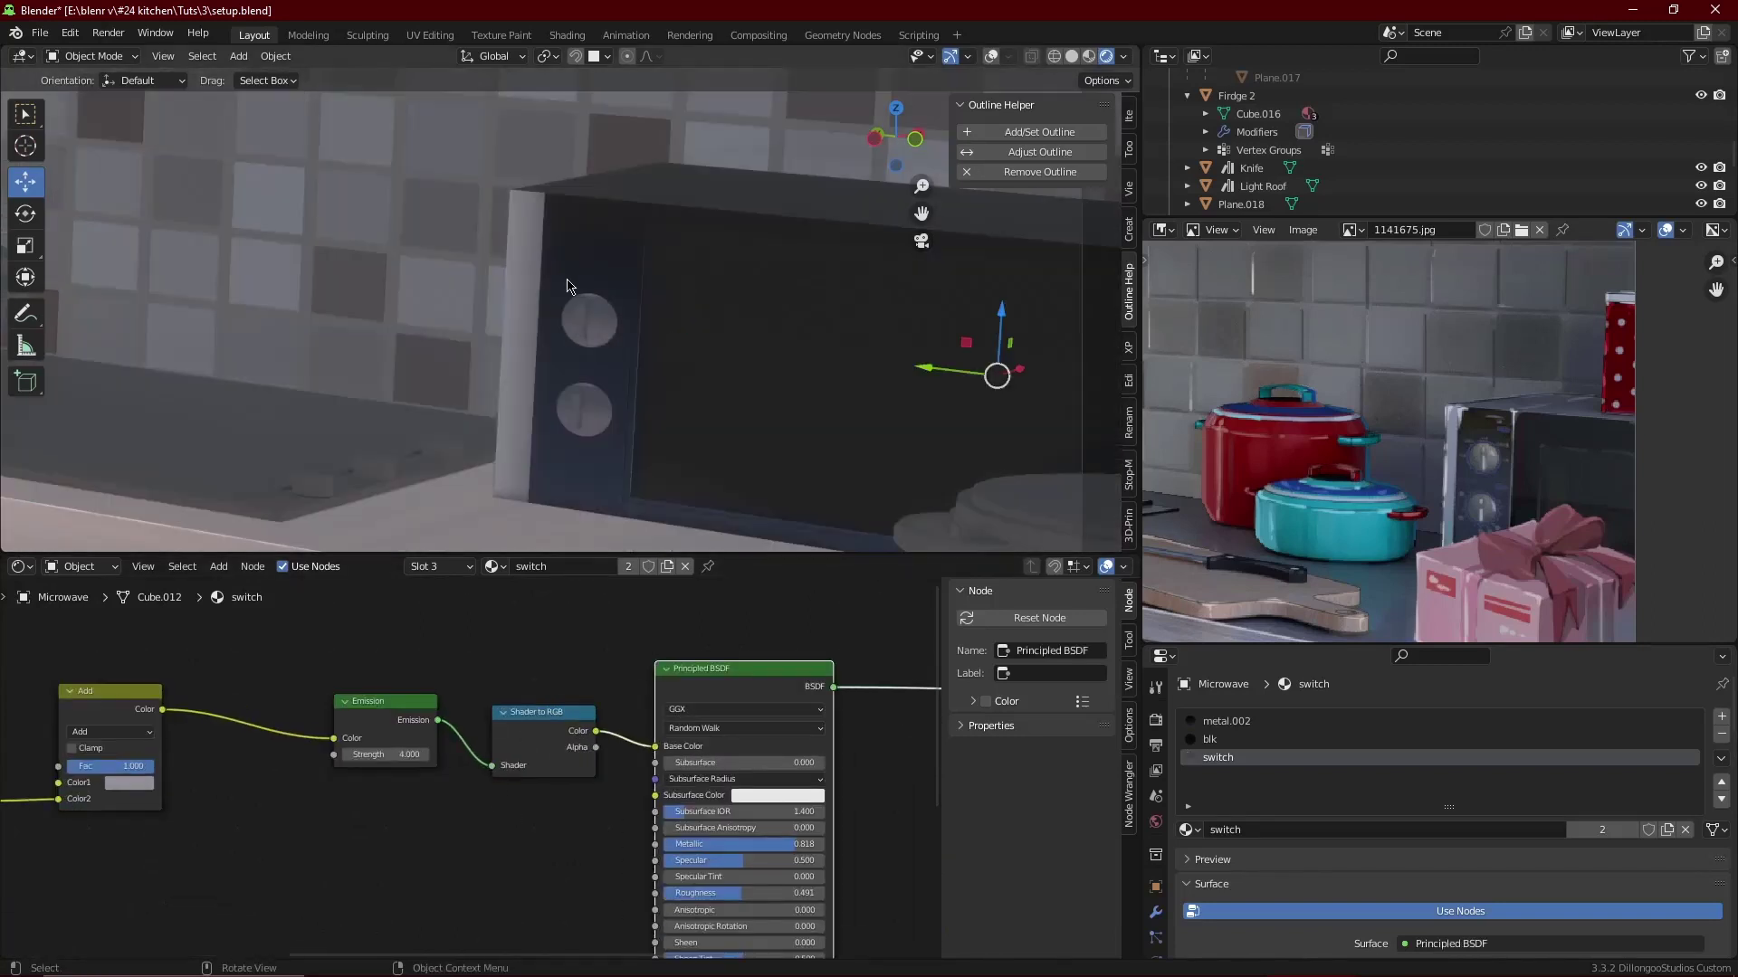
scroll(568, 286, "up", 2)
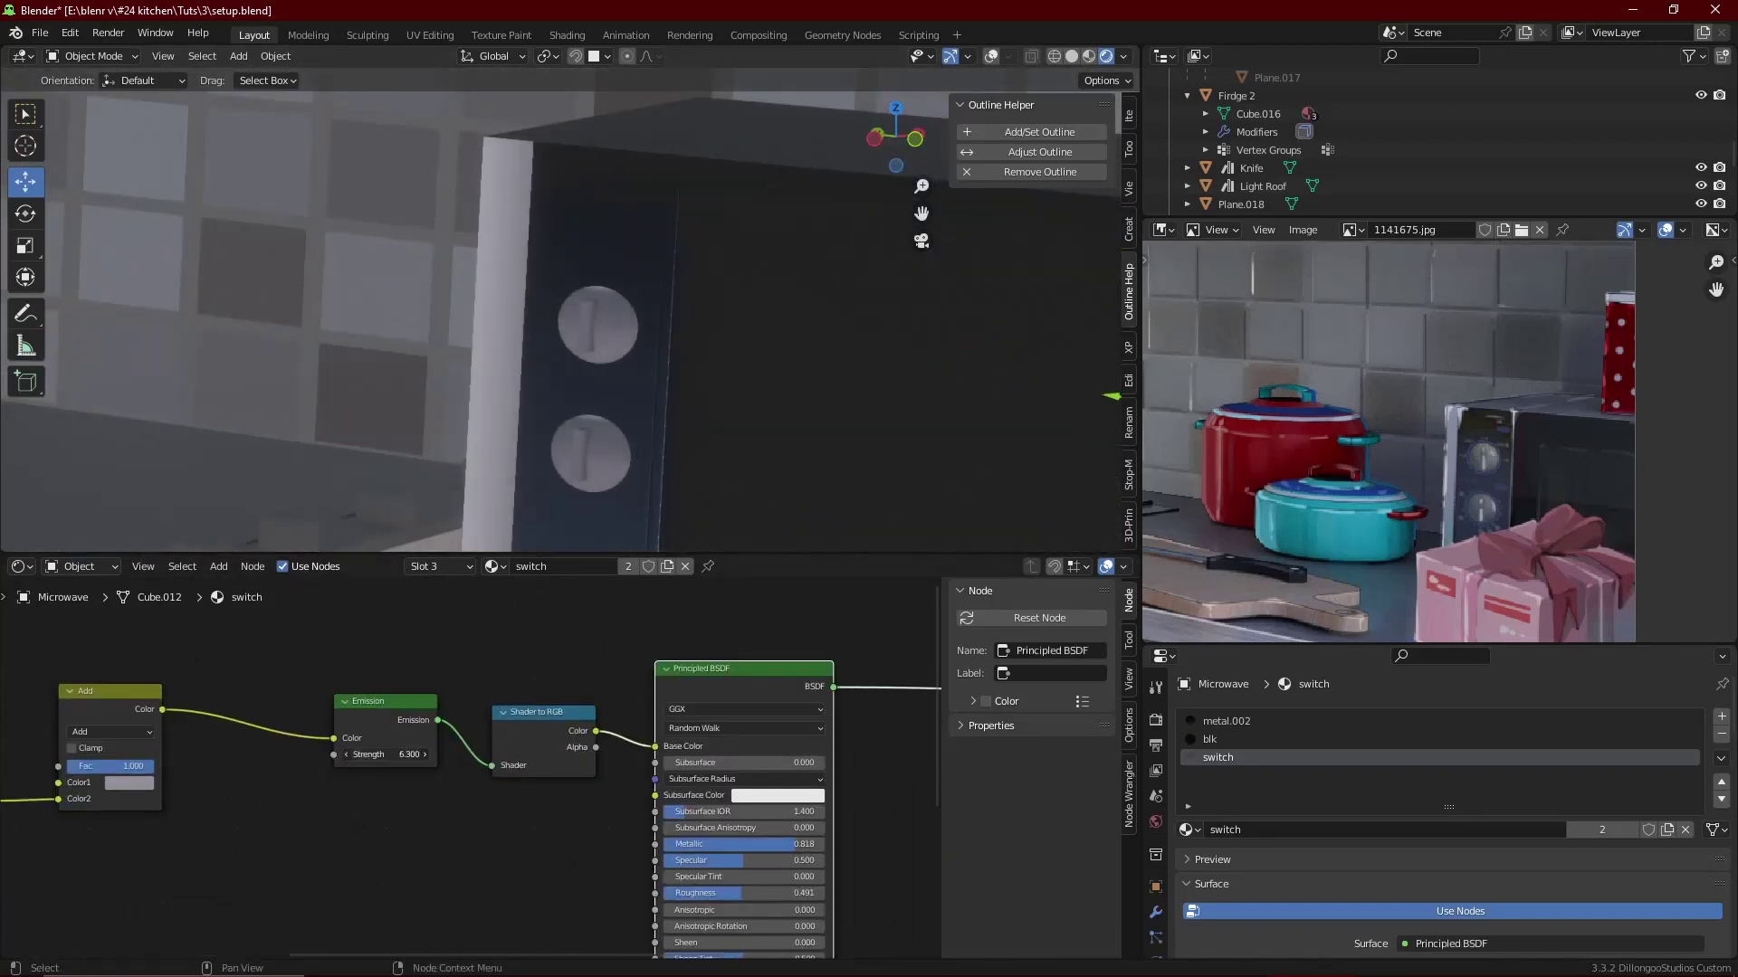
middle_click_drag(233, 806, 367, 834)
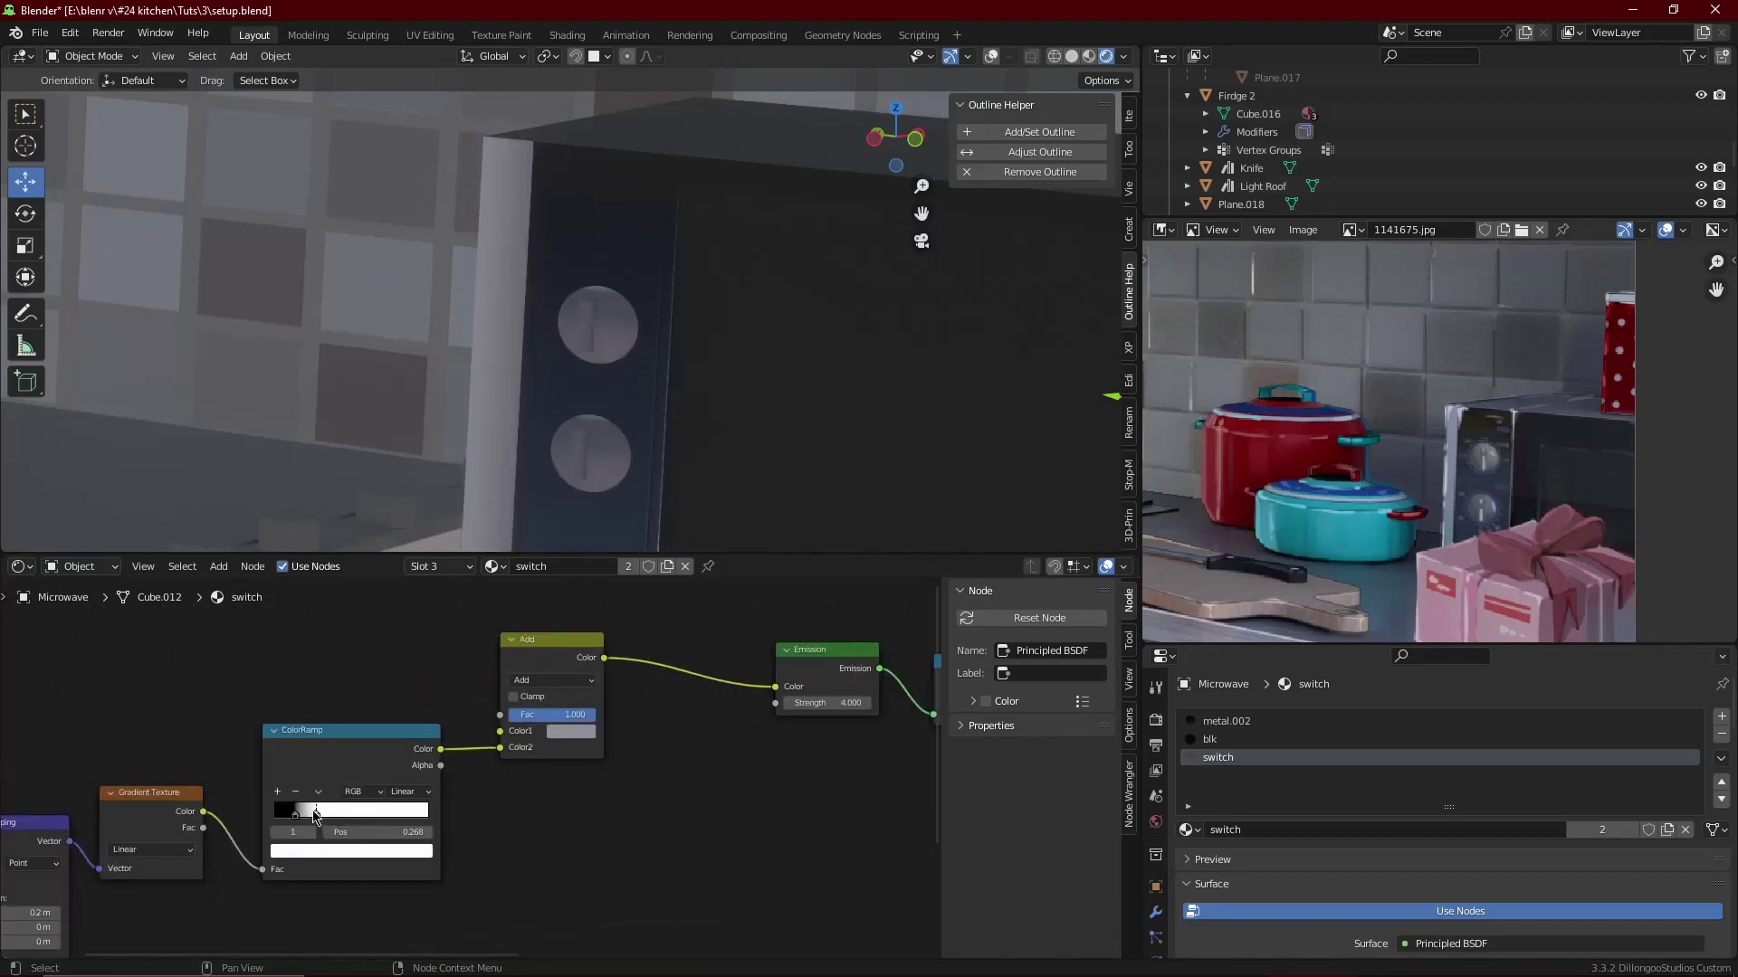
left_click_drag(314, 817, 305, 820)
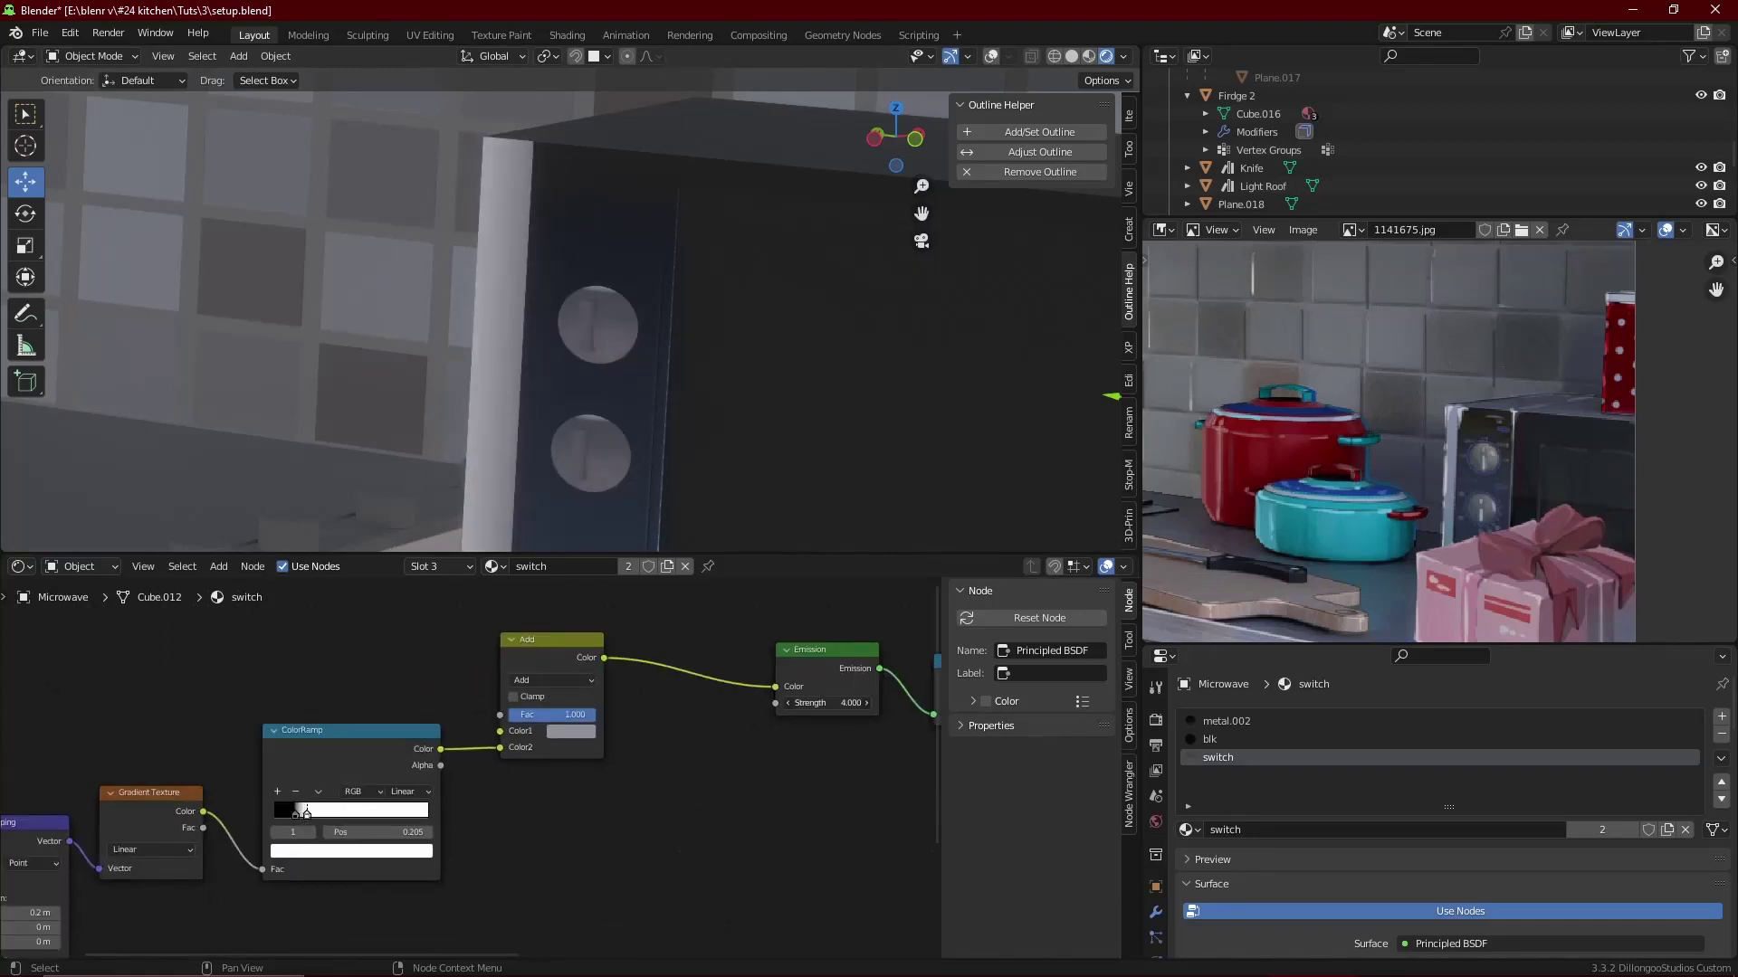
left_click_drag(819, 703, 822, 702)
- Save setup.blend
scroll(665, 443, "down", 5)
scroll(666, 443, "up", 4)
key("ctrl+s")
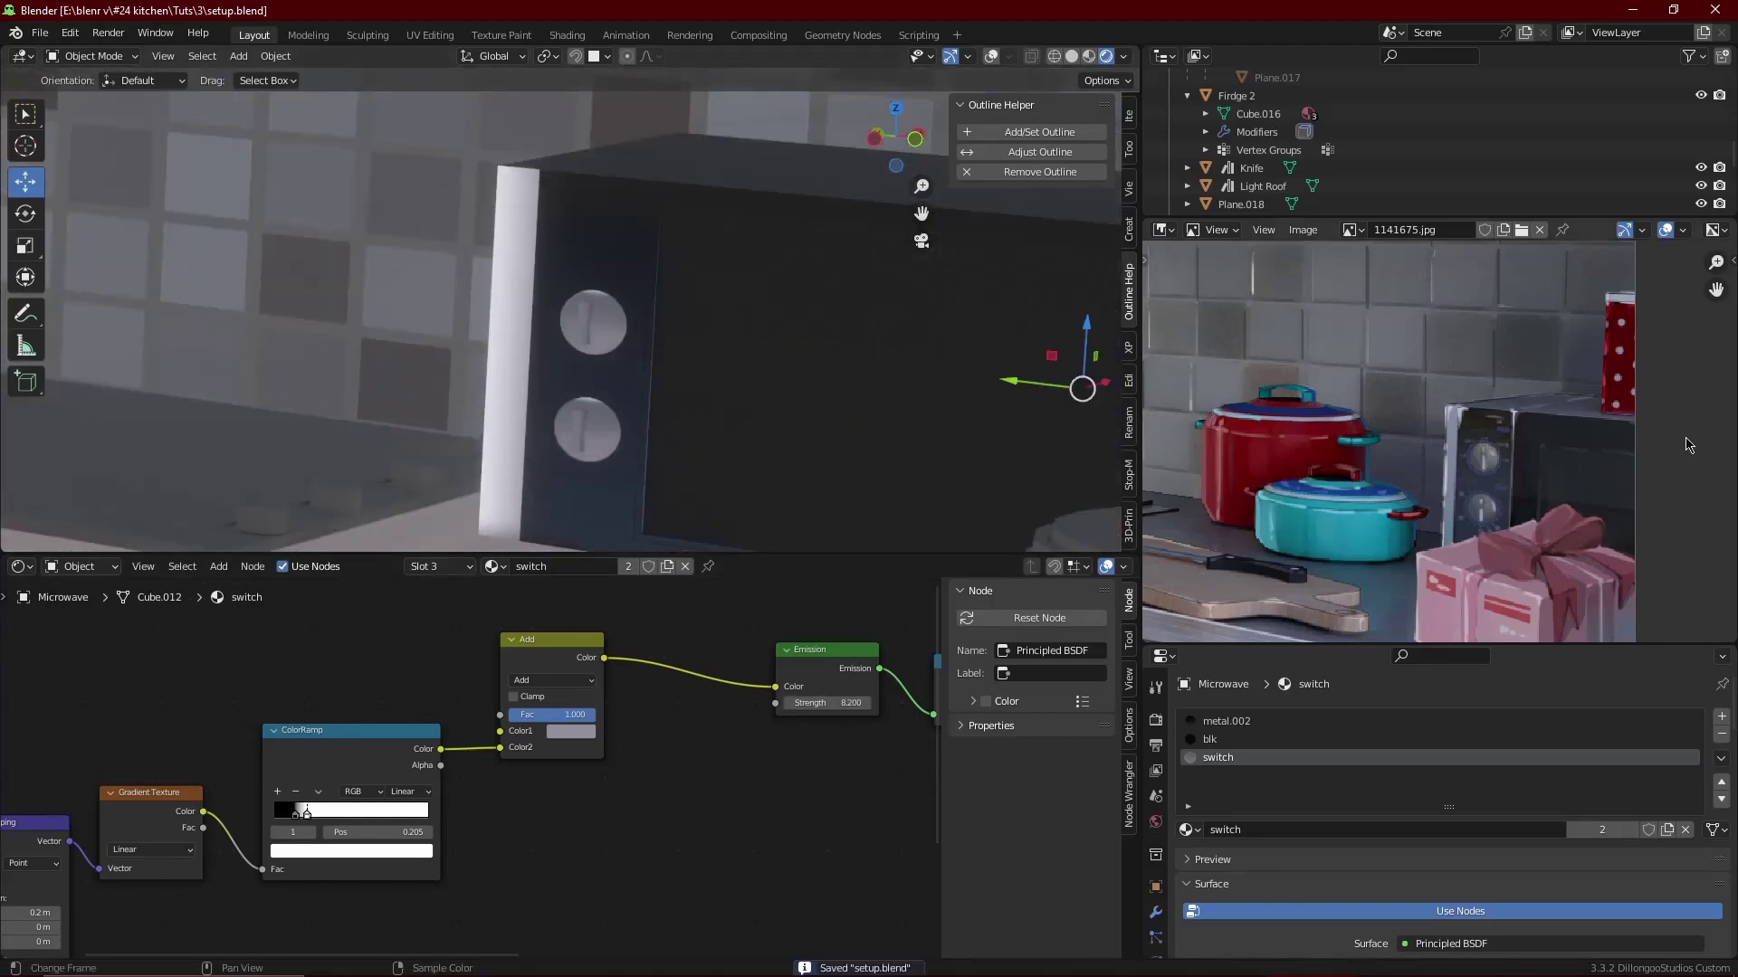
scroll(1687, 445, "up", 3)
scroll(640, 310, "down", 5)
scroll(575, 335, "up", 5)
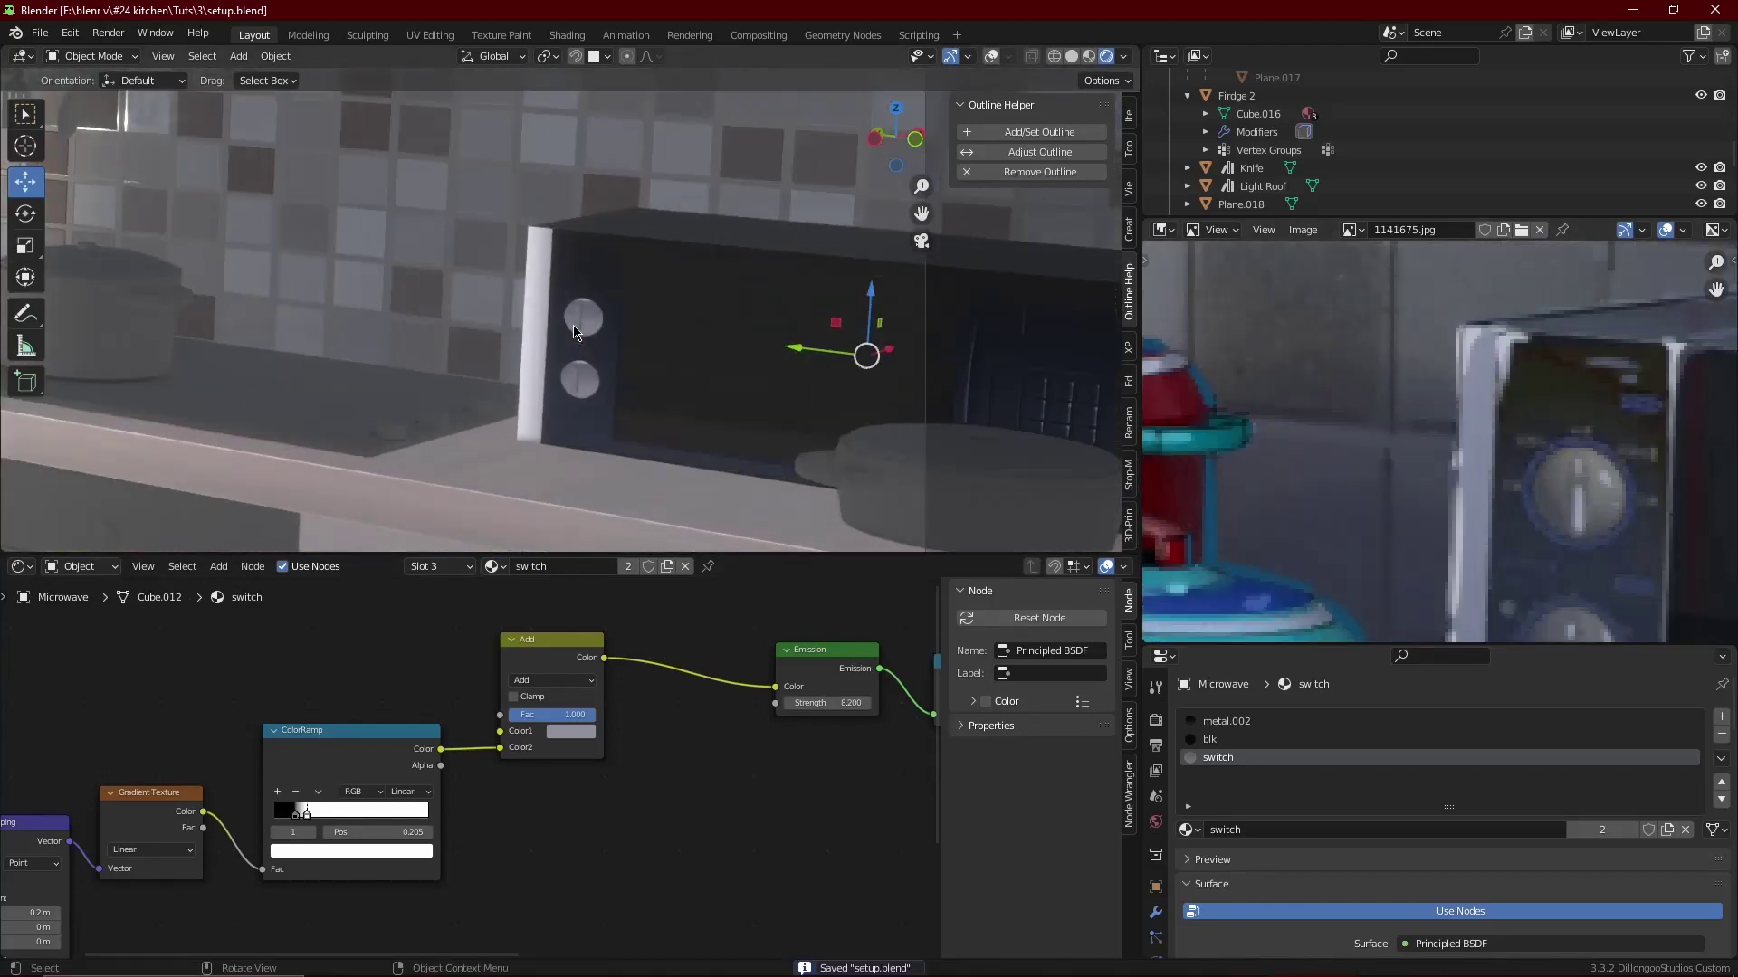
key("shift+a")
mouse_move(686, 453)
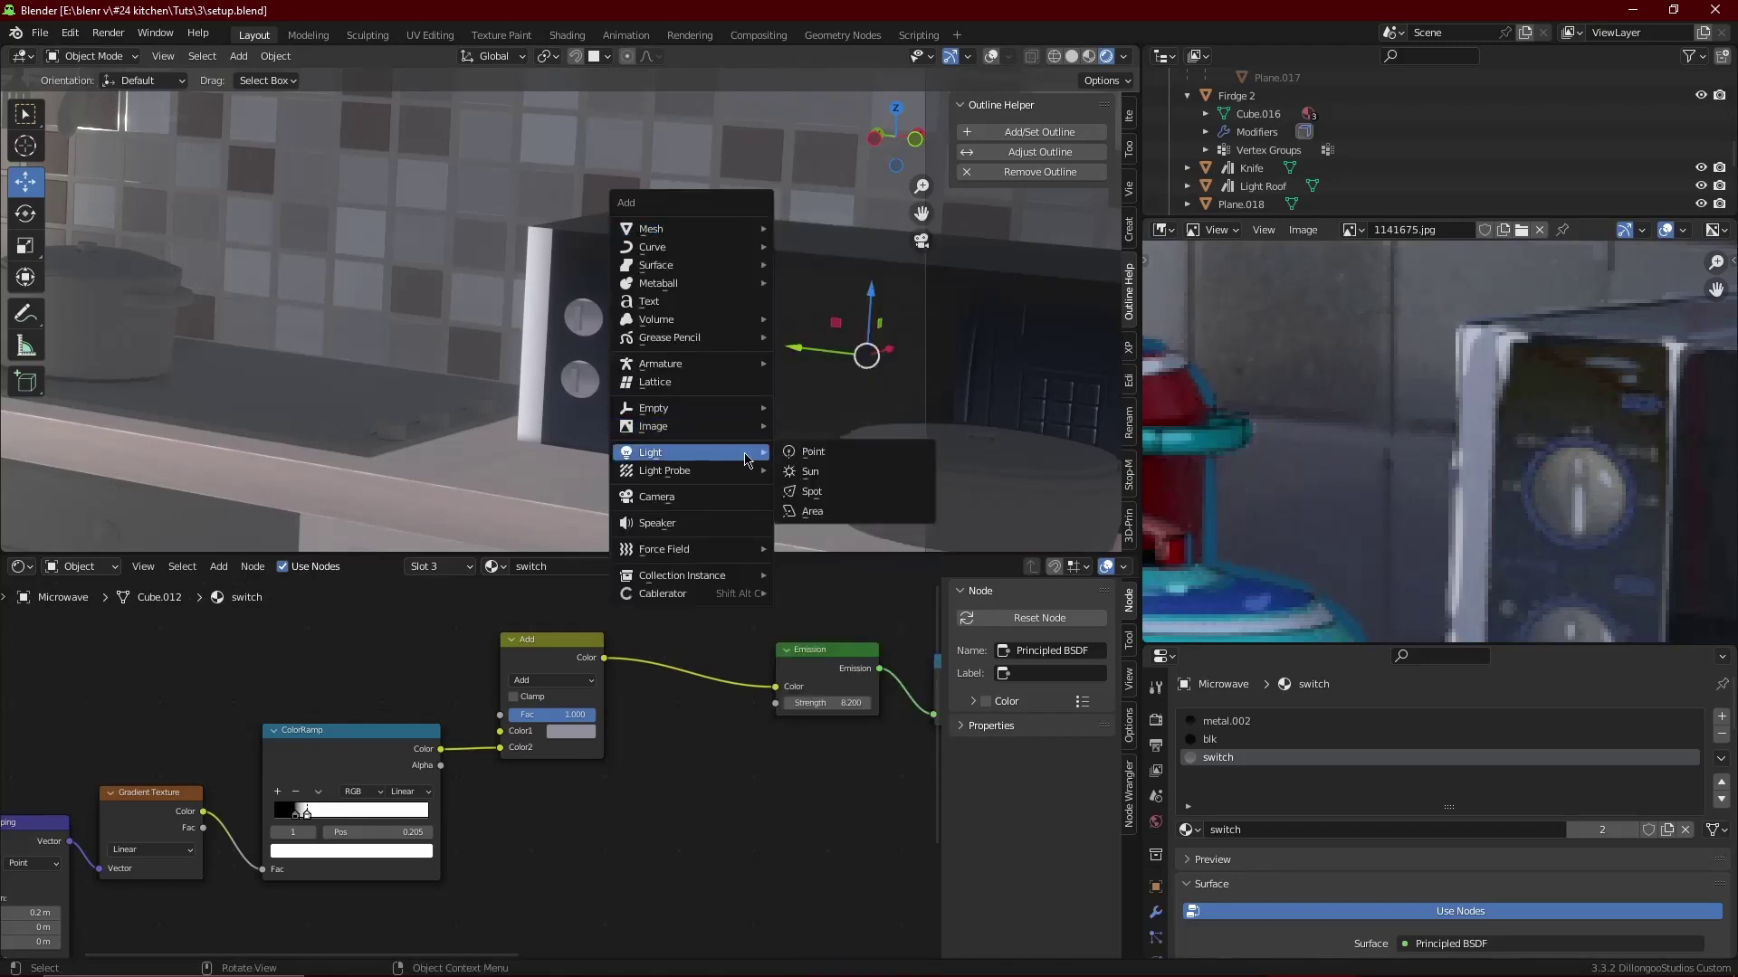
- Add a point light with 2 W power and try an orange tint on its colour
left_click(797, 453)
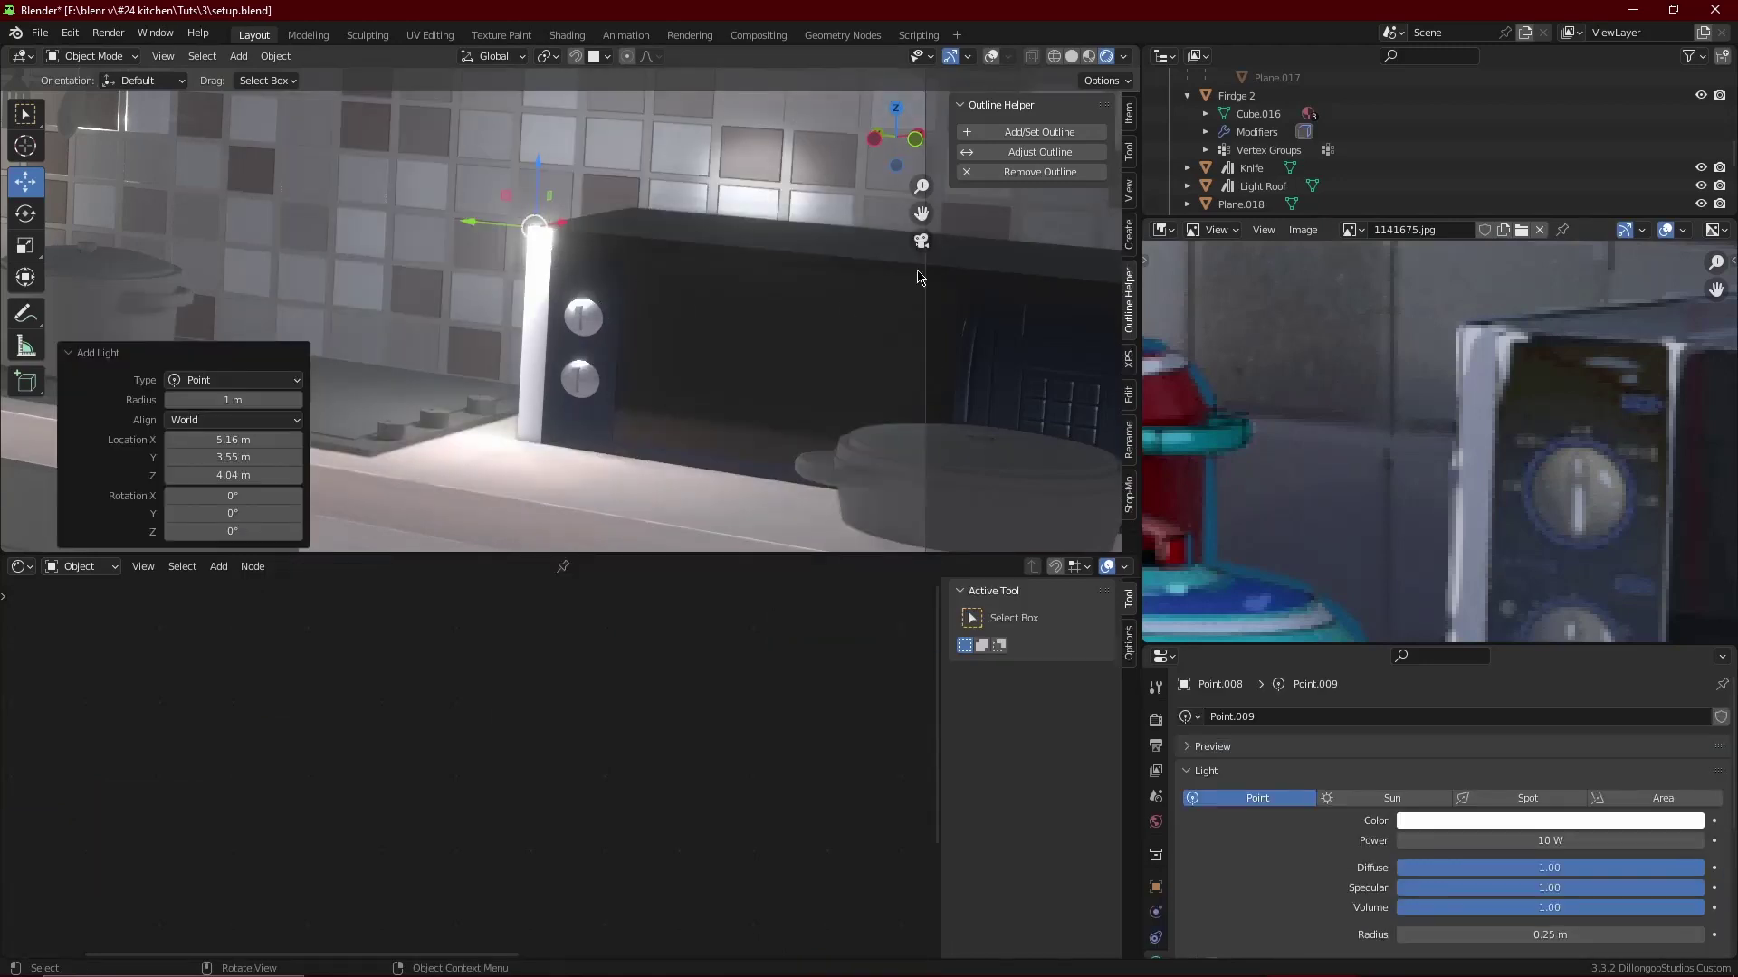
double_click(1597, 840)
type("2")
key("Return")
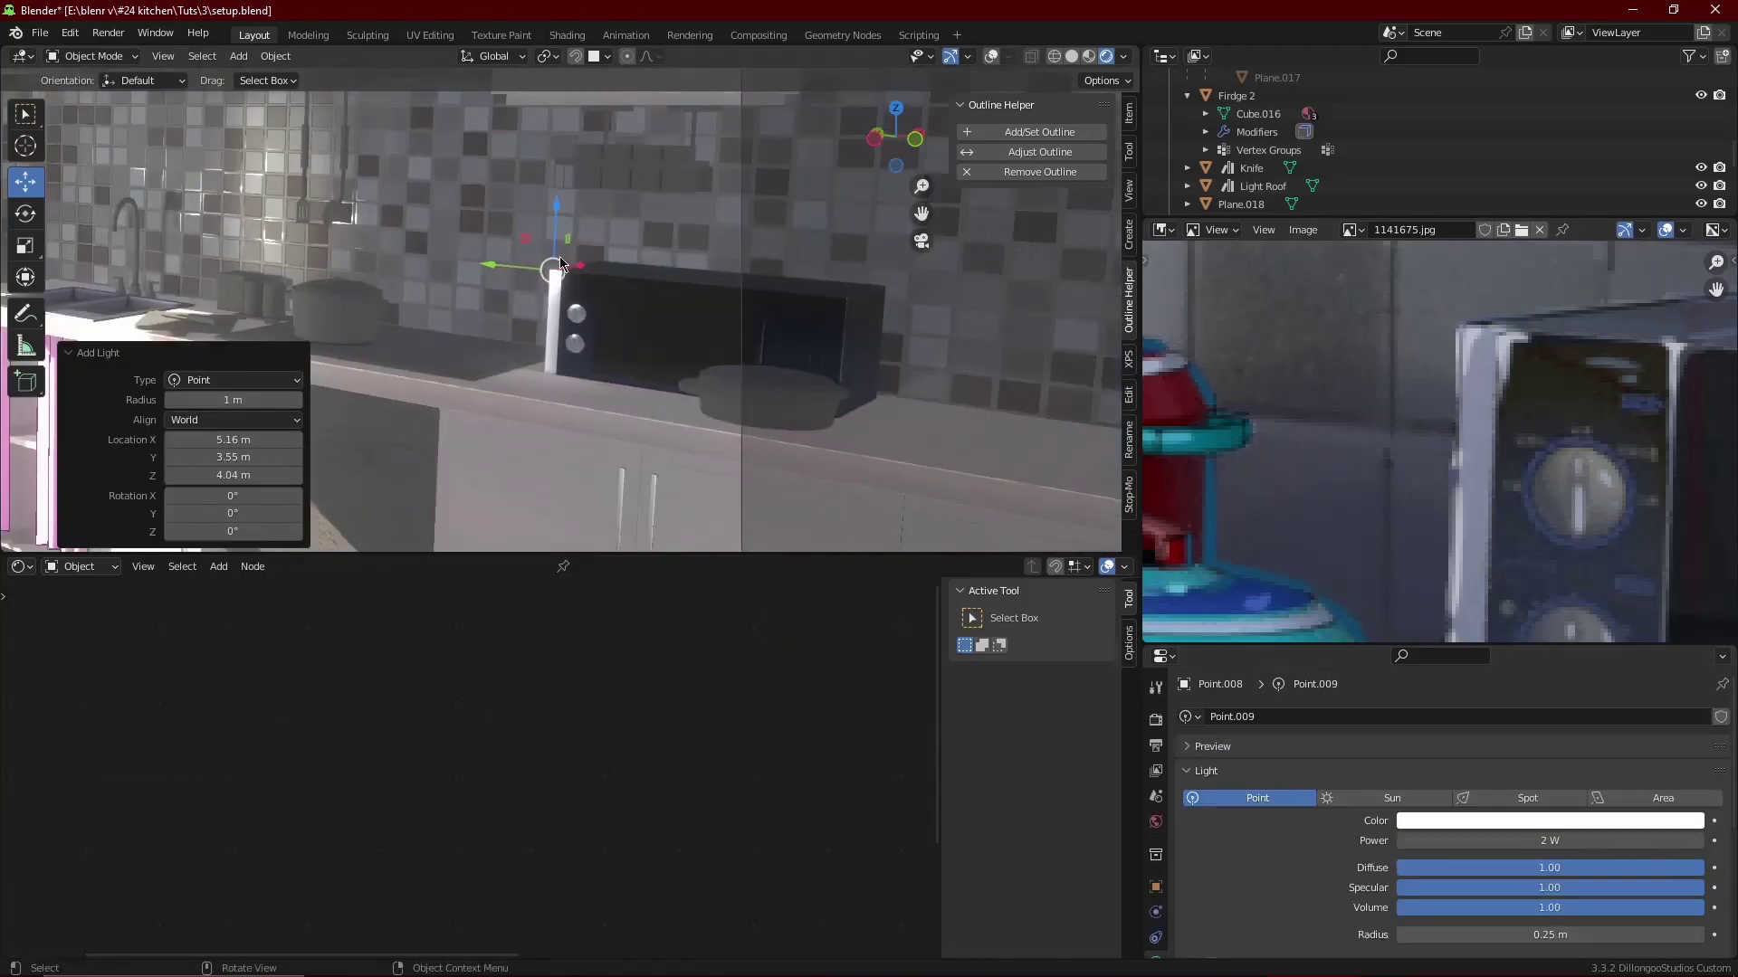
scroll(620, 296, "up", 1)
left_click(1518, 824)
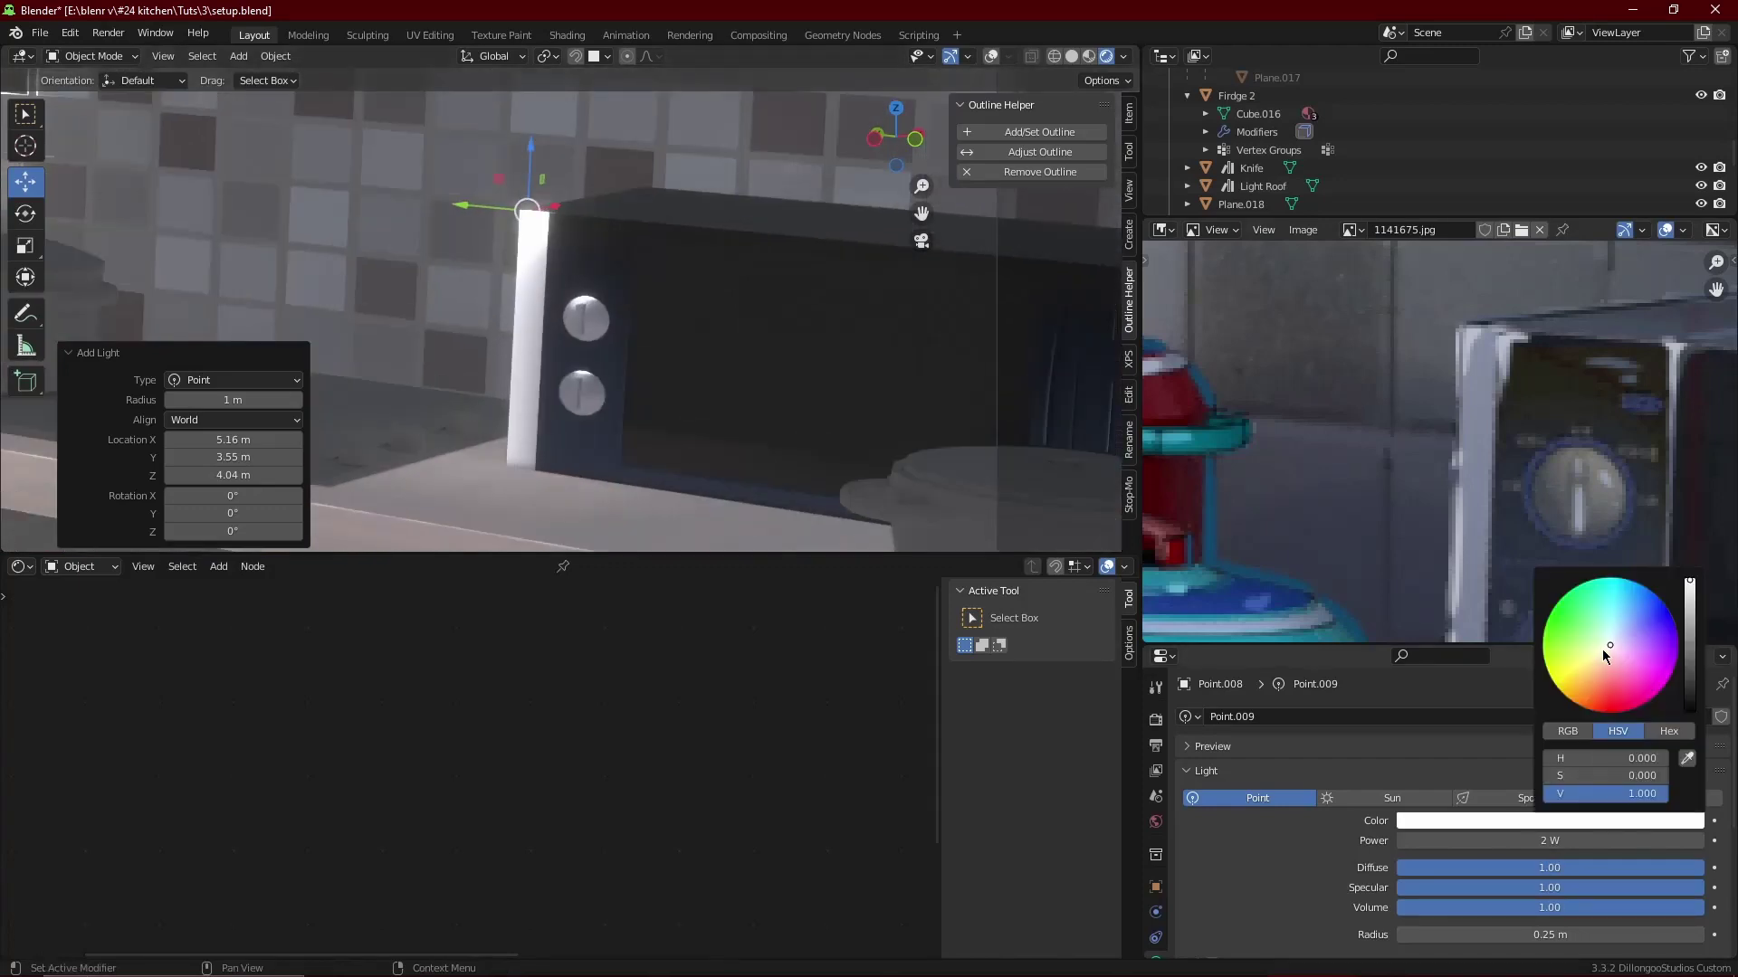
mouse_move(1602, 649)
left_mouse_down()
mouse_move(1593, 682)
mouse_move(1610, 645)
left_mouse_up()
scroll(577, 319, "up", 3)
- Add a Normal node to the knob's switch material and link it to the shader's normal
left_click(583, 326)
scroll(616, 365, "up", 3)
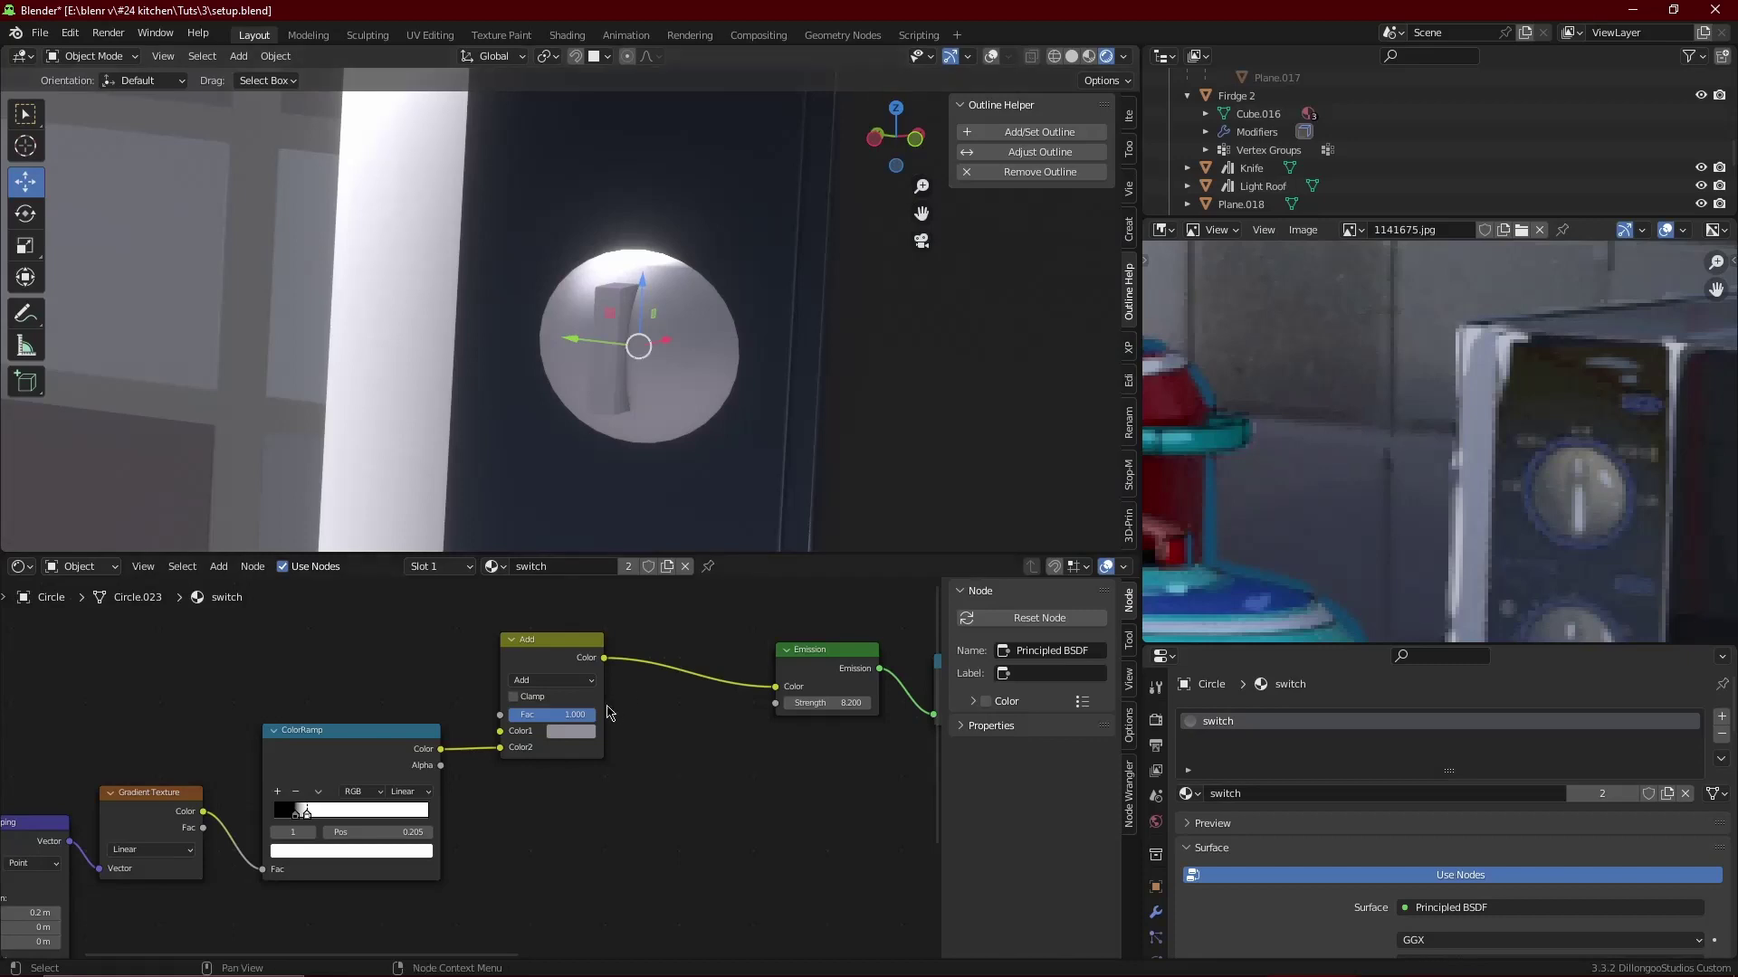
scroll(608, 714, "down", 4)
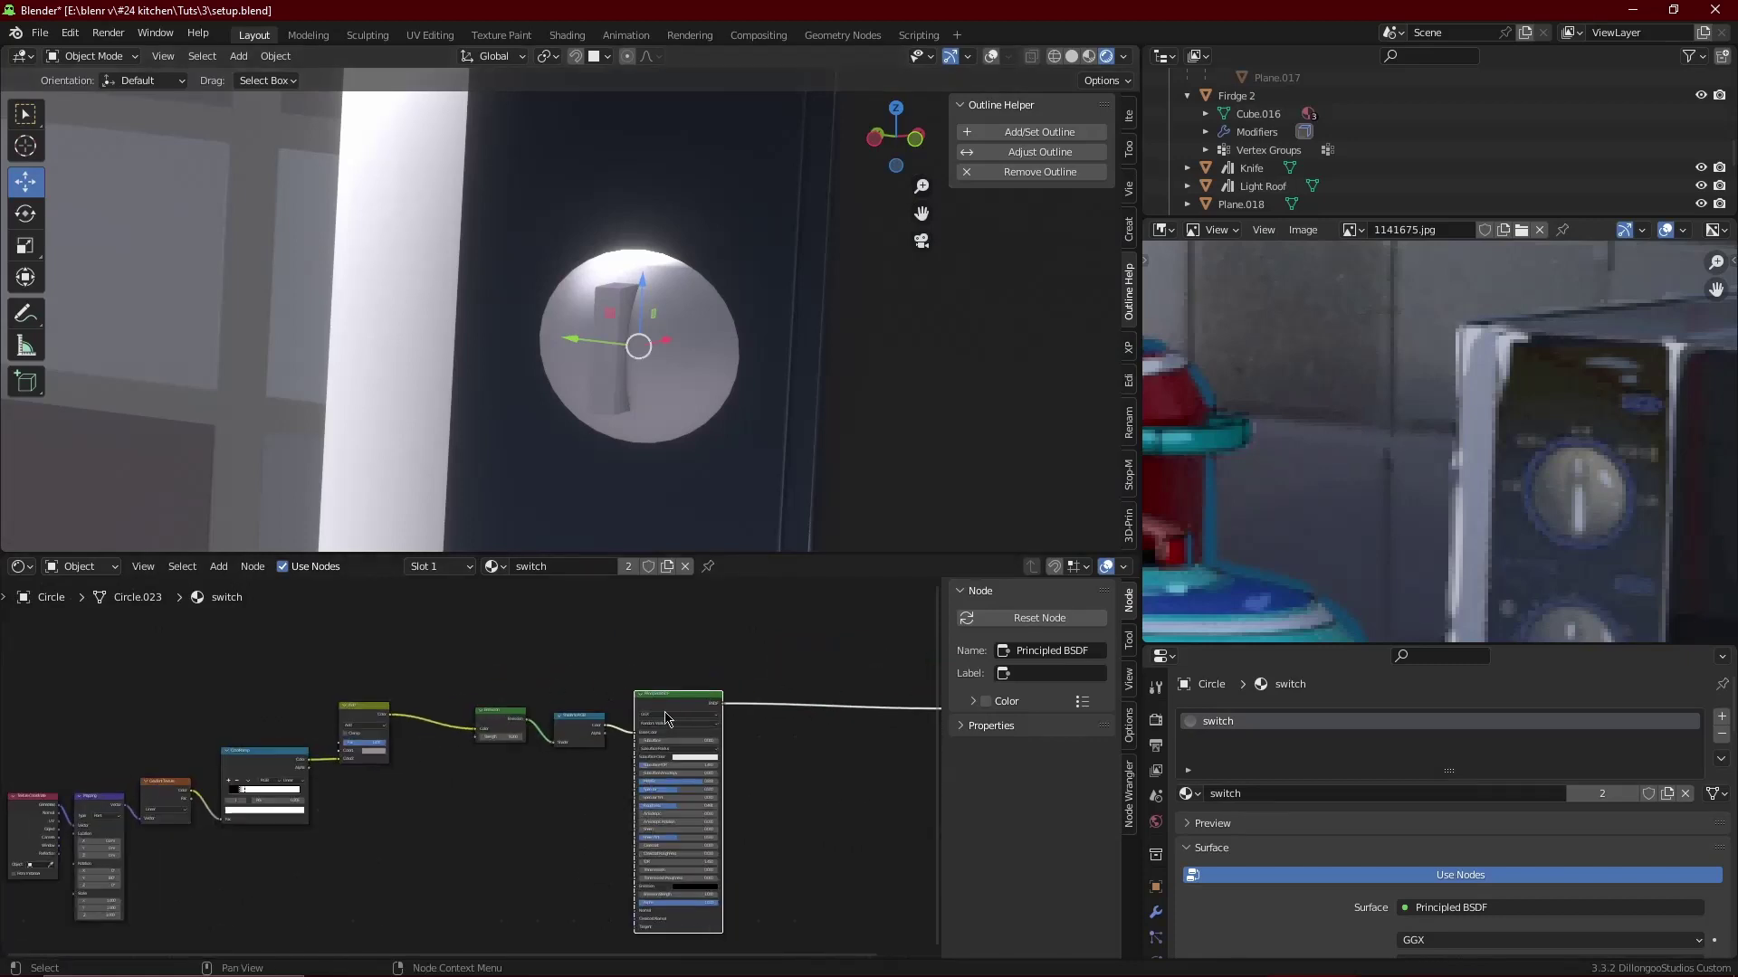
key("shift+a")
left_click(540, 739)
type("no")
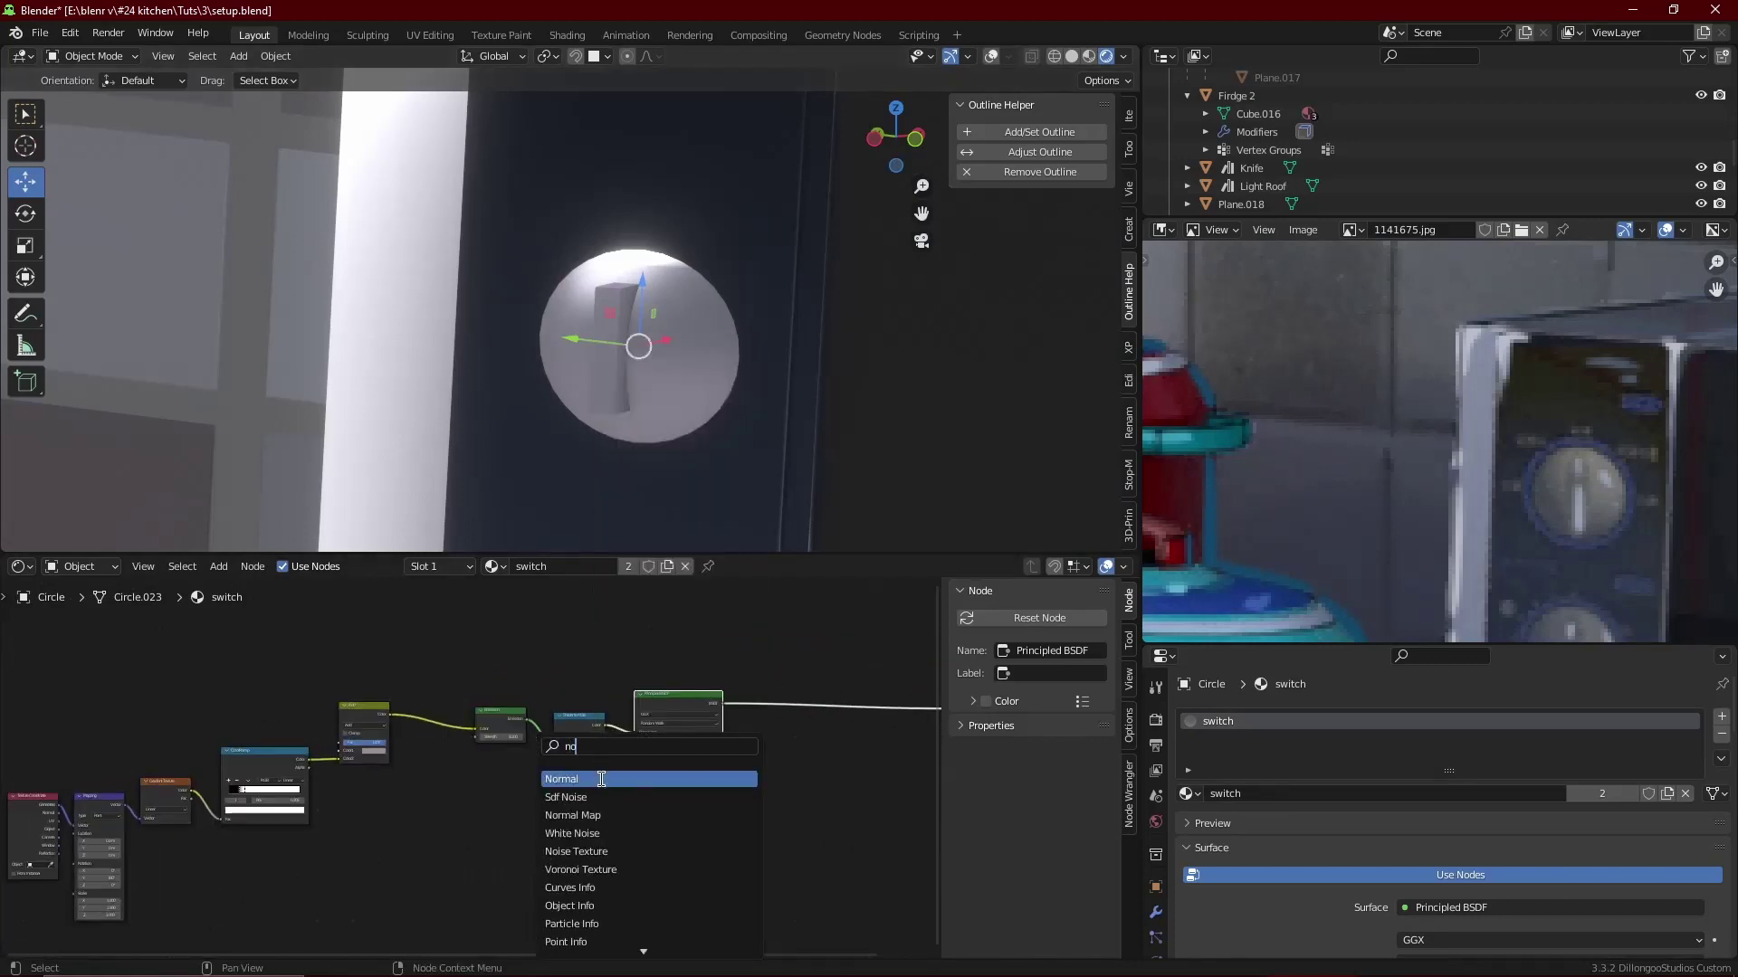
left_click(601, 780)
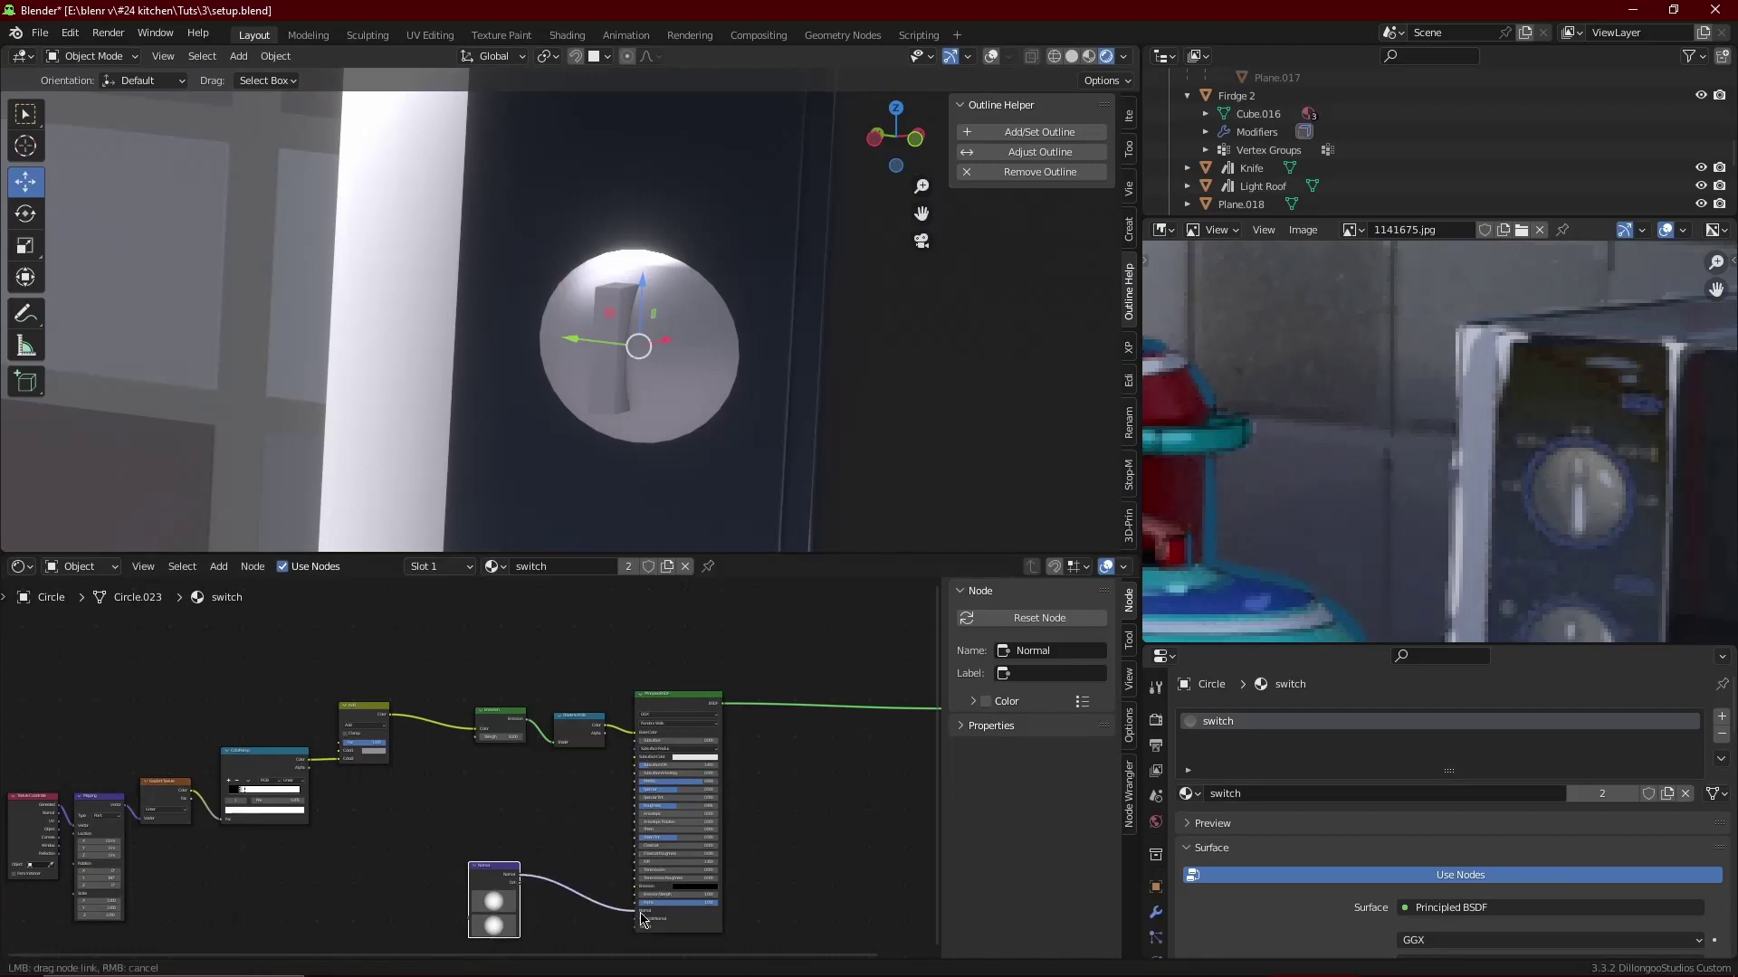
left_click_drag(642, 918, 637, 911)
scroll(670, 343, "down", 4)
middle_click_drag(669, 344, 685, 328)
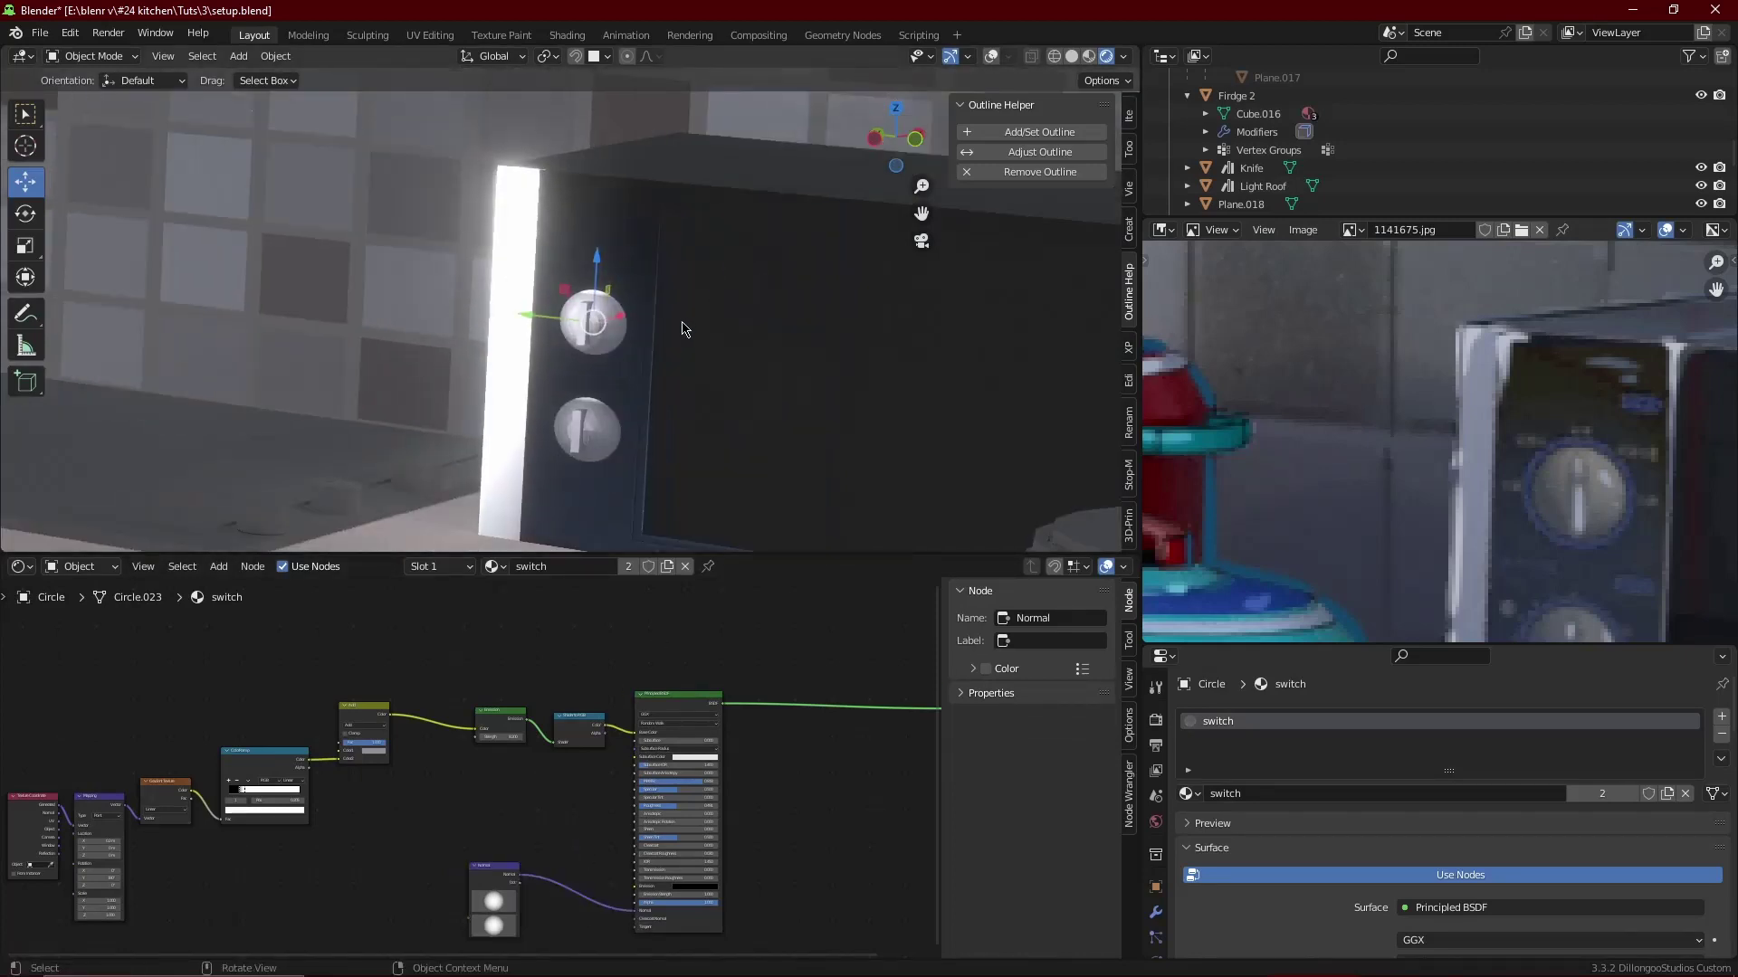
- Replace the Principled BSDF with a Diffuse BSDF, linking the Normal node into its Normal input
key("x")
key("shift+a")
left_click(689, 691)
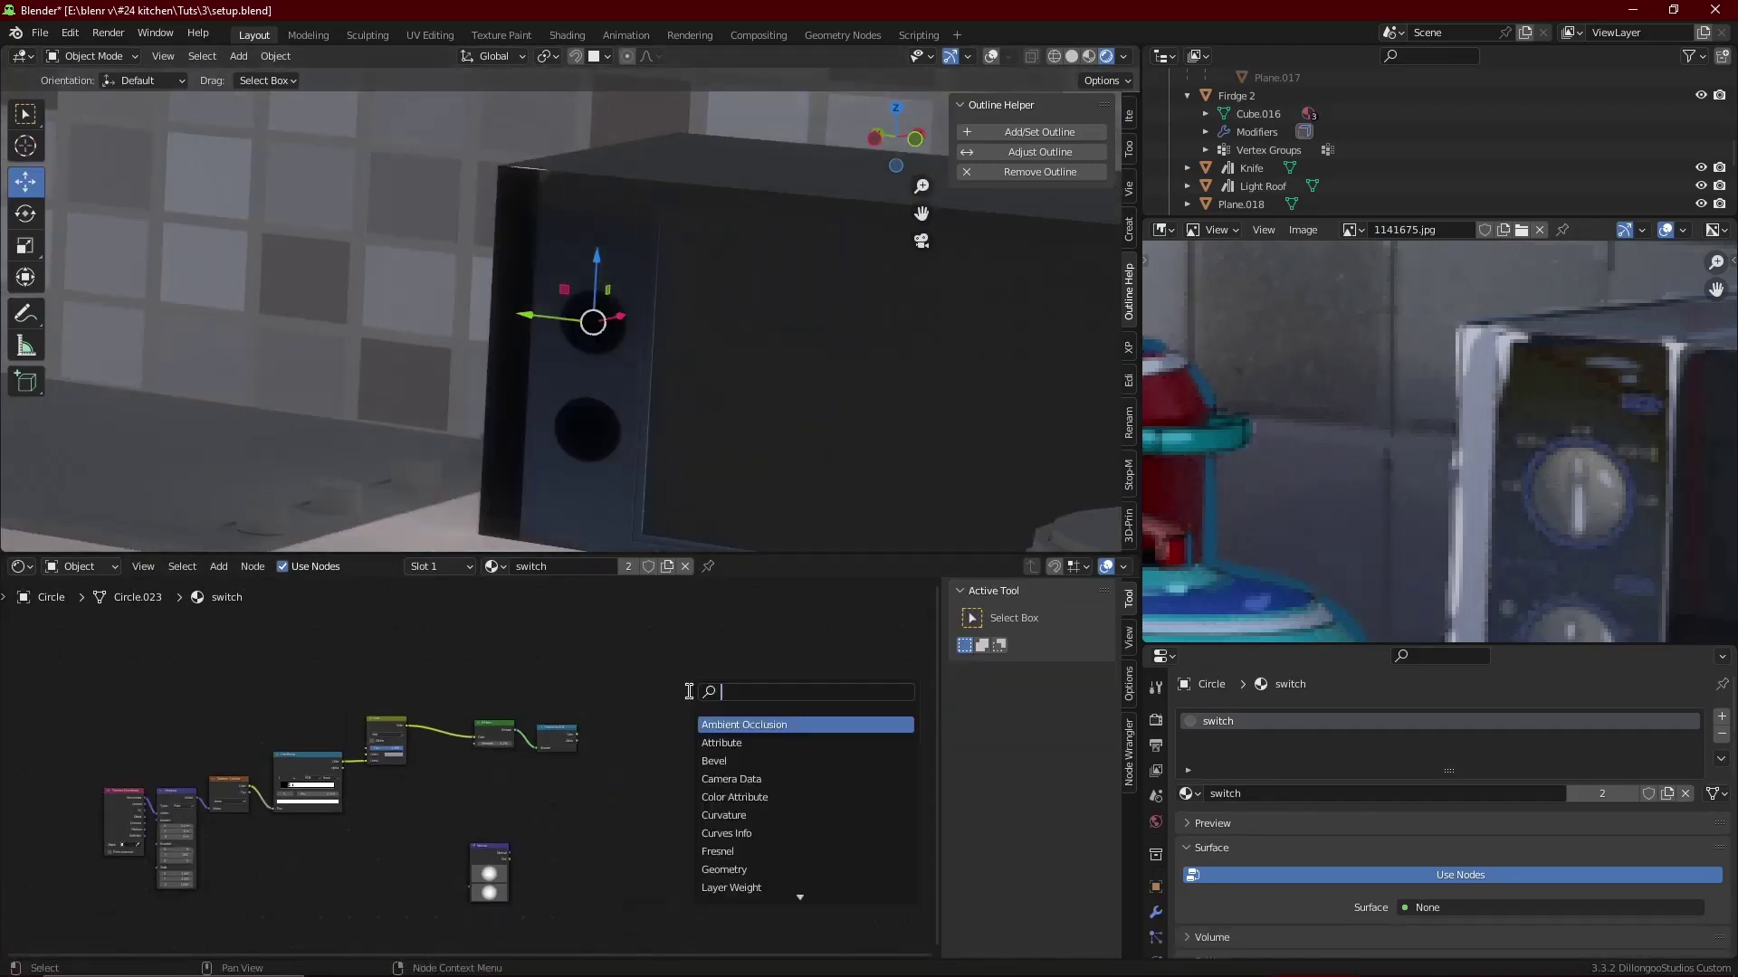
type("dif")
left_click(749, 724)
left_click(710, 751)
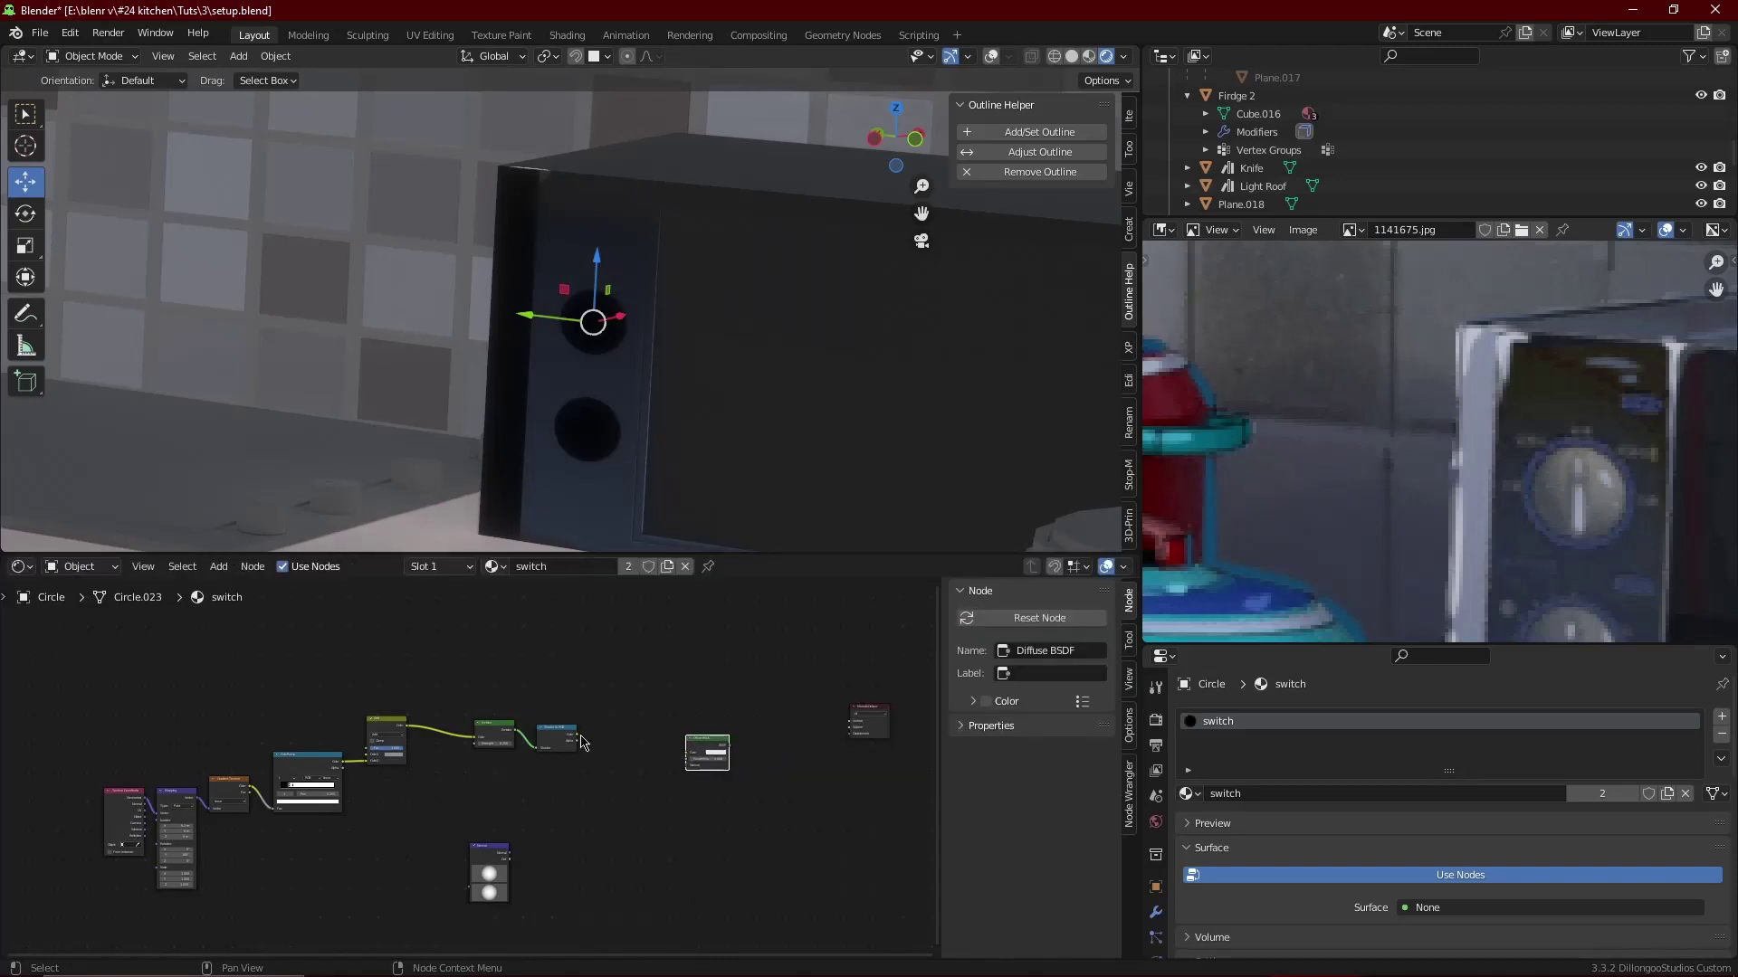
left_click(711, 751, "ctrl+shift")
scroll(469, 768, "up", 2)
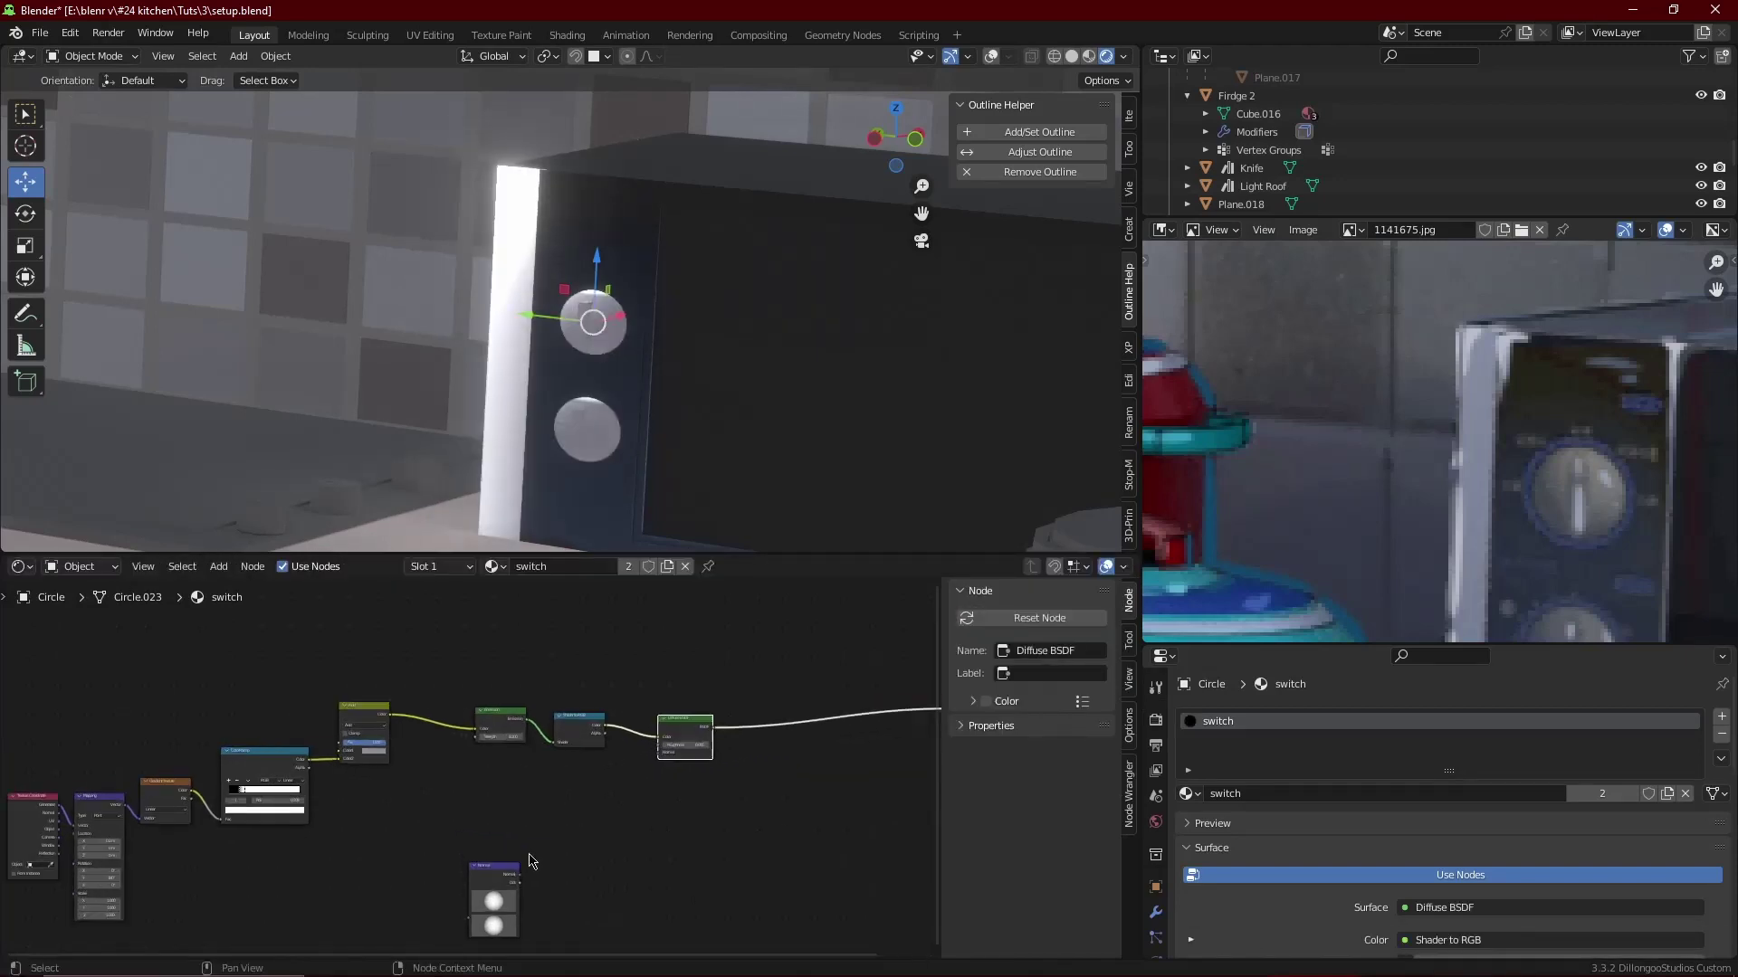
mouse_move(523, 874)
left_mouse_down()
mouse_move(660, 753)
mouse_move(561, 831)
left_mouse_up()
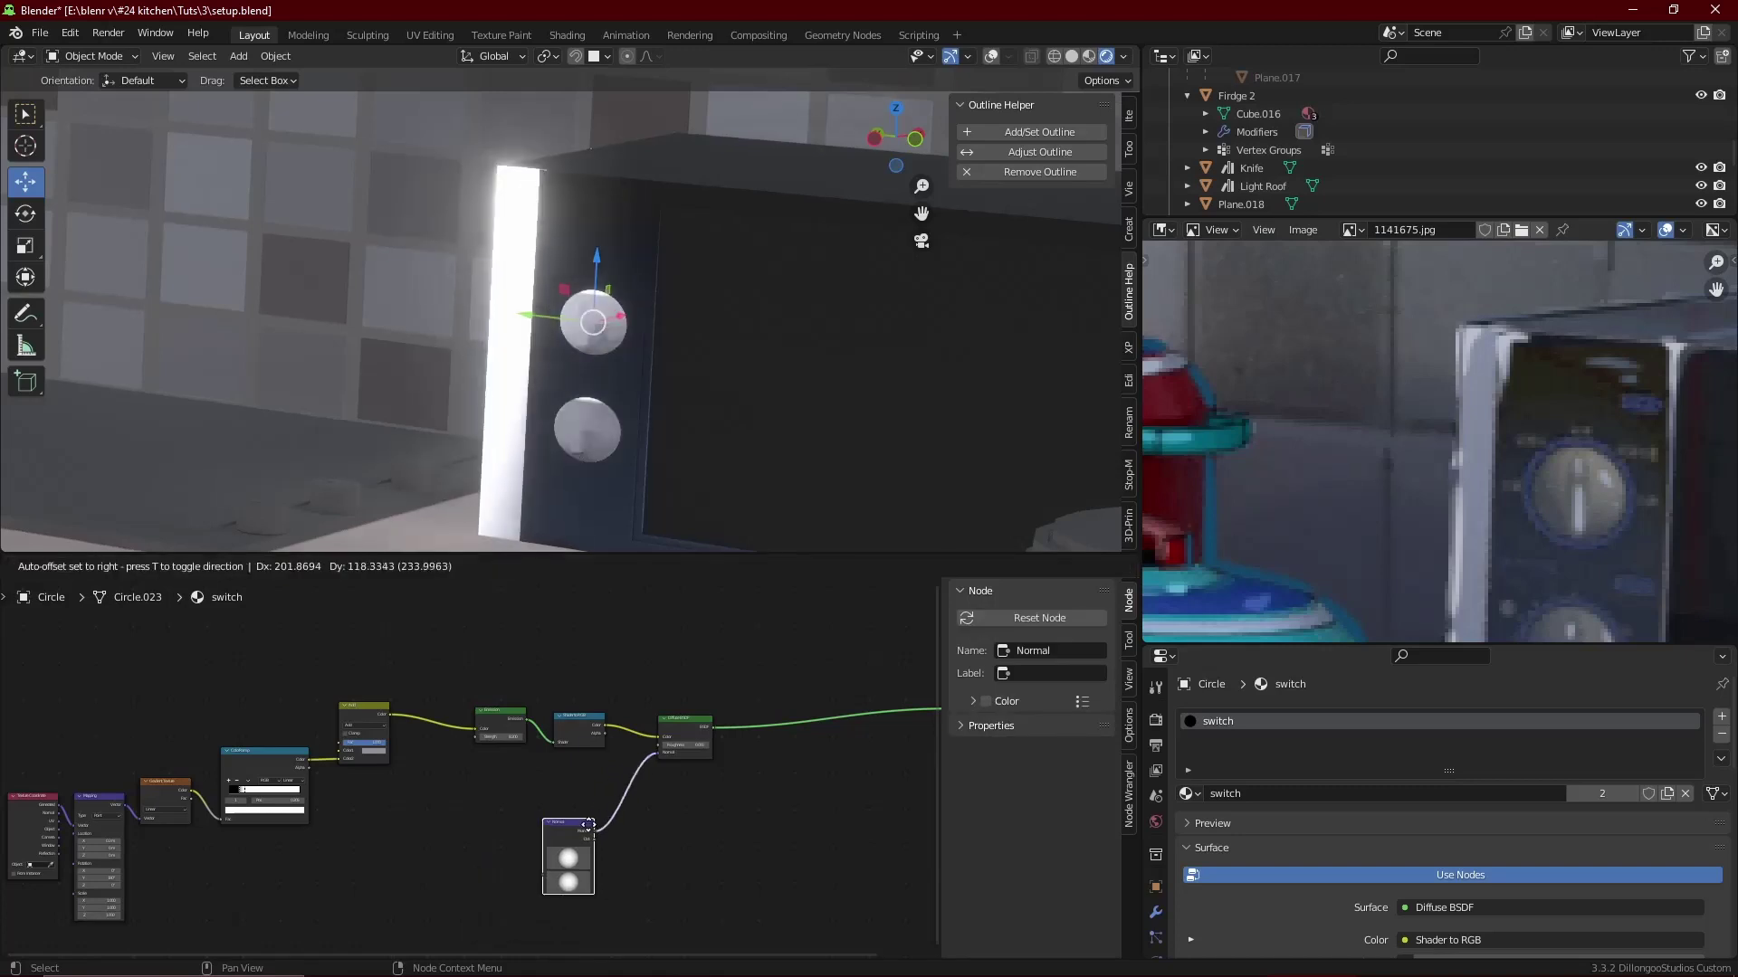
scroll(466, 775, "up", 1)
scroll(742, 367, "up", 5)
- Select the microwave body and turn on viewport overlays and statistics
left_click(819, 292)
scroll(793, 303, "down", 5)
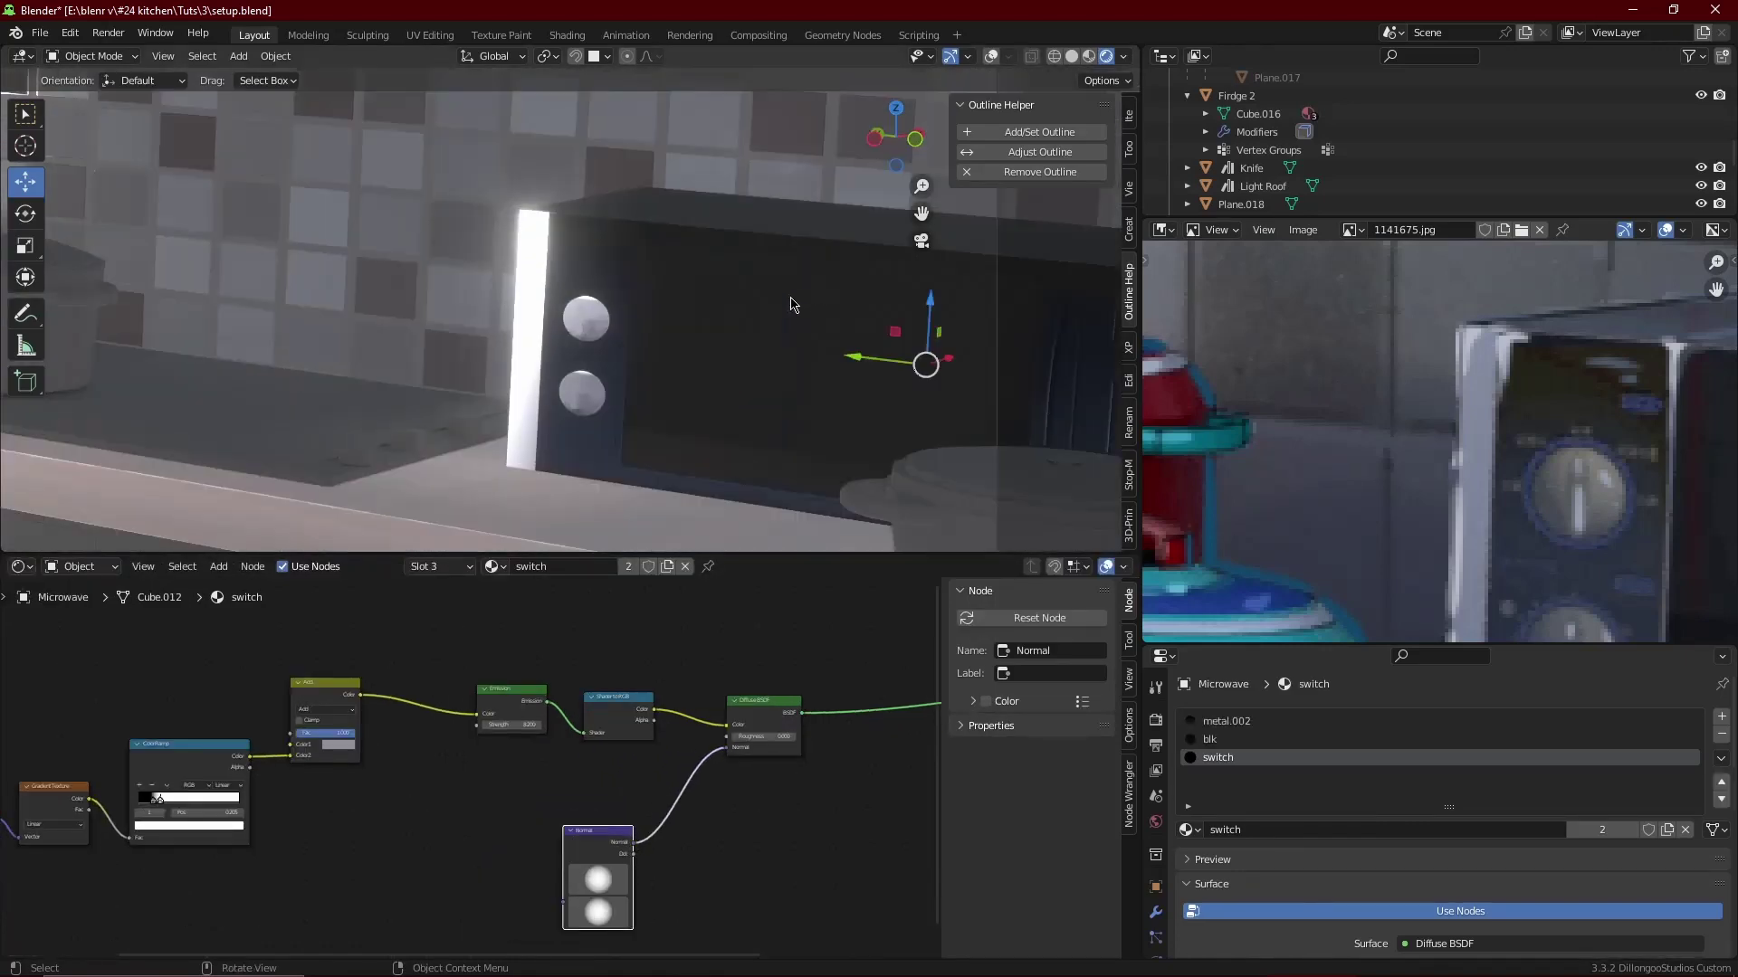
scroll(740, 327, "down", 3)
scroll(615, 367, "up", 3)
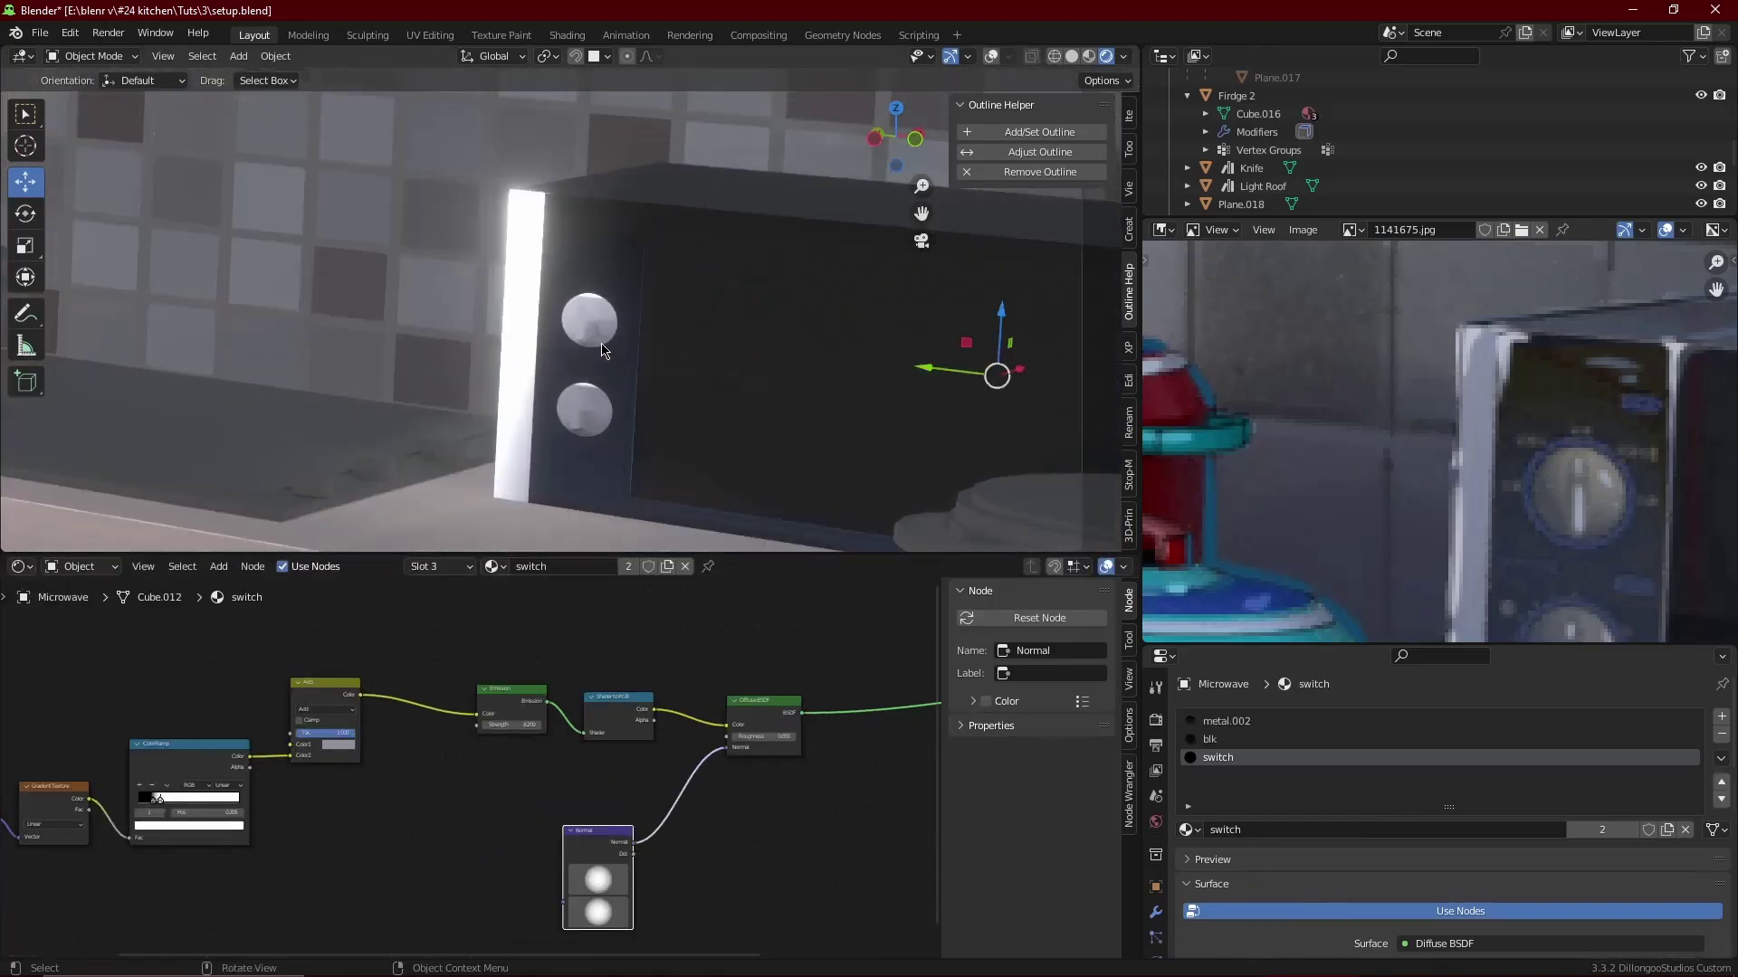
scroll(763, 280, "up", 2)
left_click(993, 62)
- Select the upper knob's outer edge ring in Edit Mode with see-through wireframe
left_click(598, 326)
key("Tab")
scroll(616, 344, "up", 2)
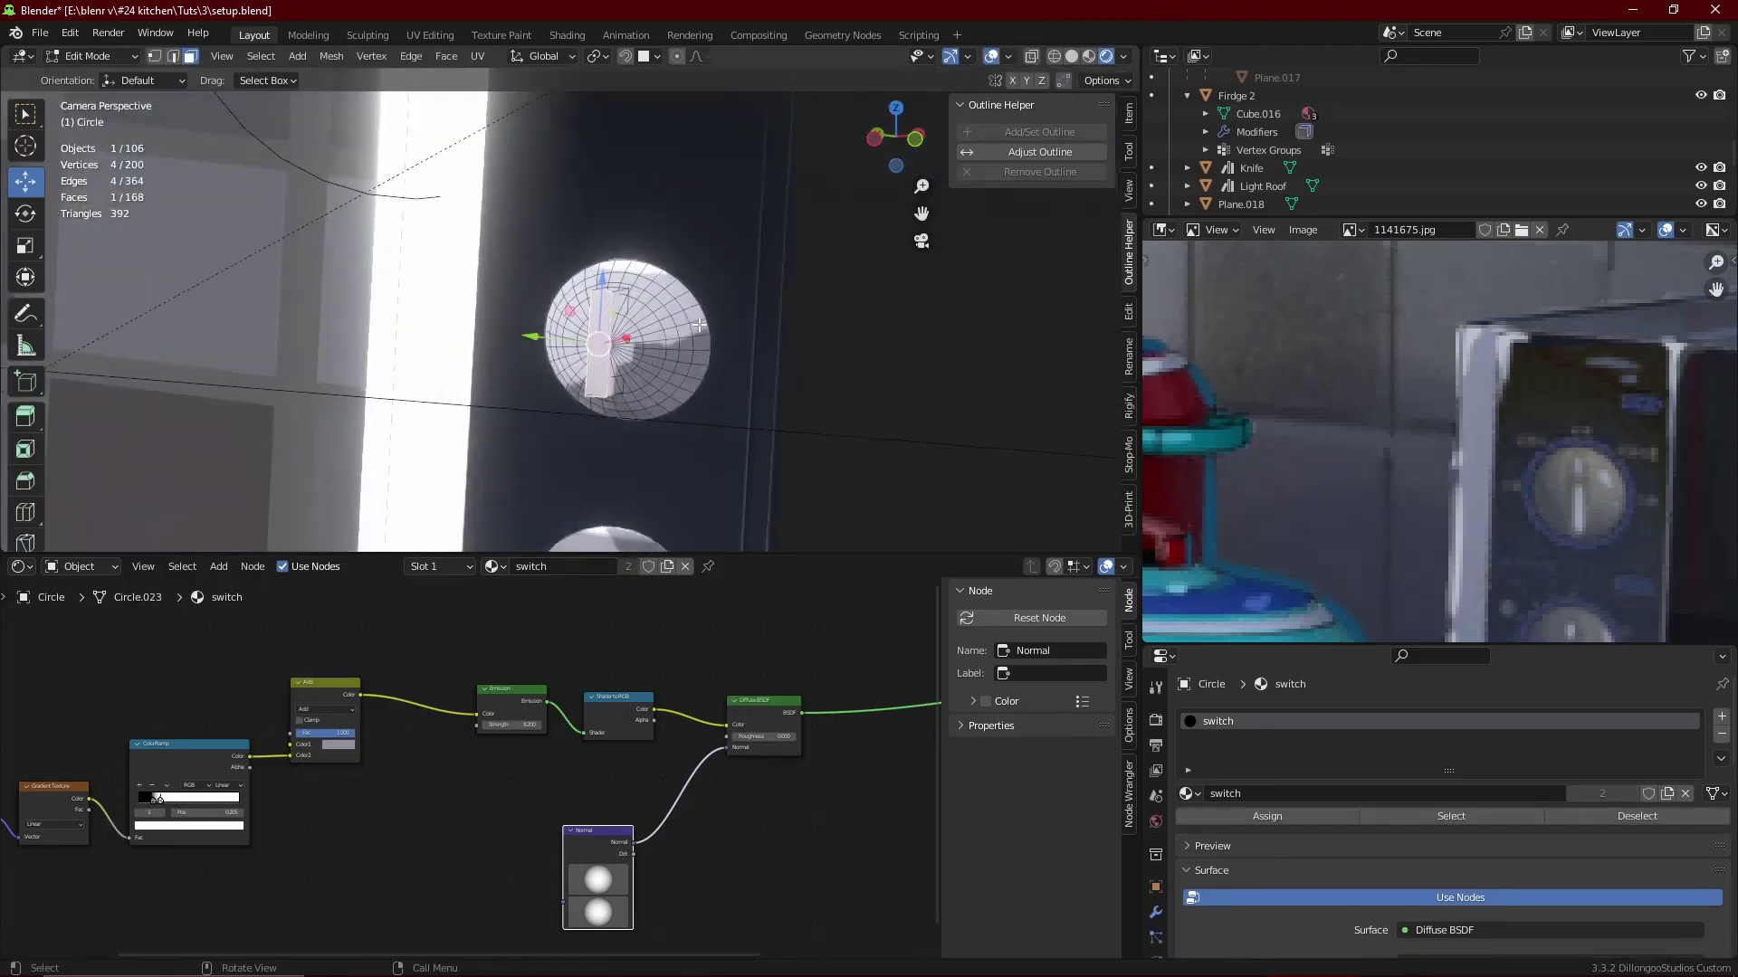
scroll(766, 286, "up", 2)
key("2")
key("shift+z")
key("a")
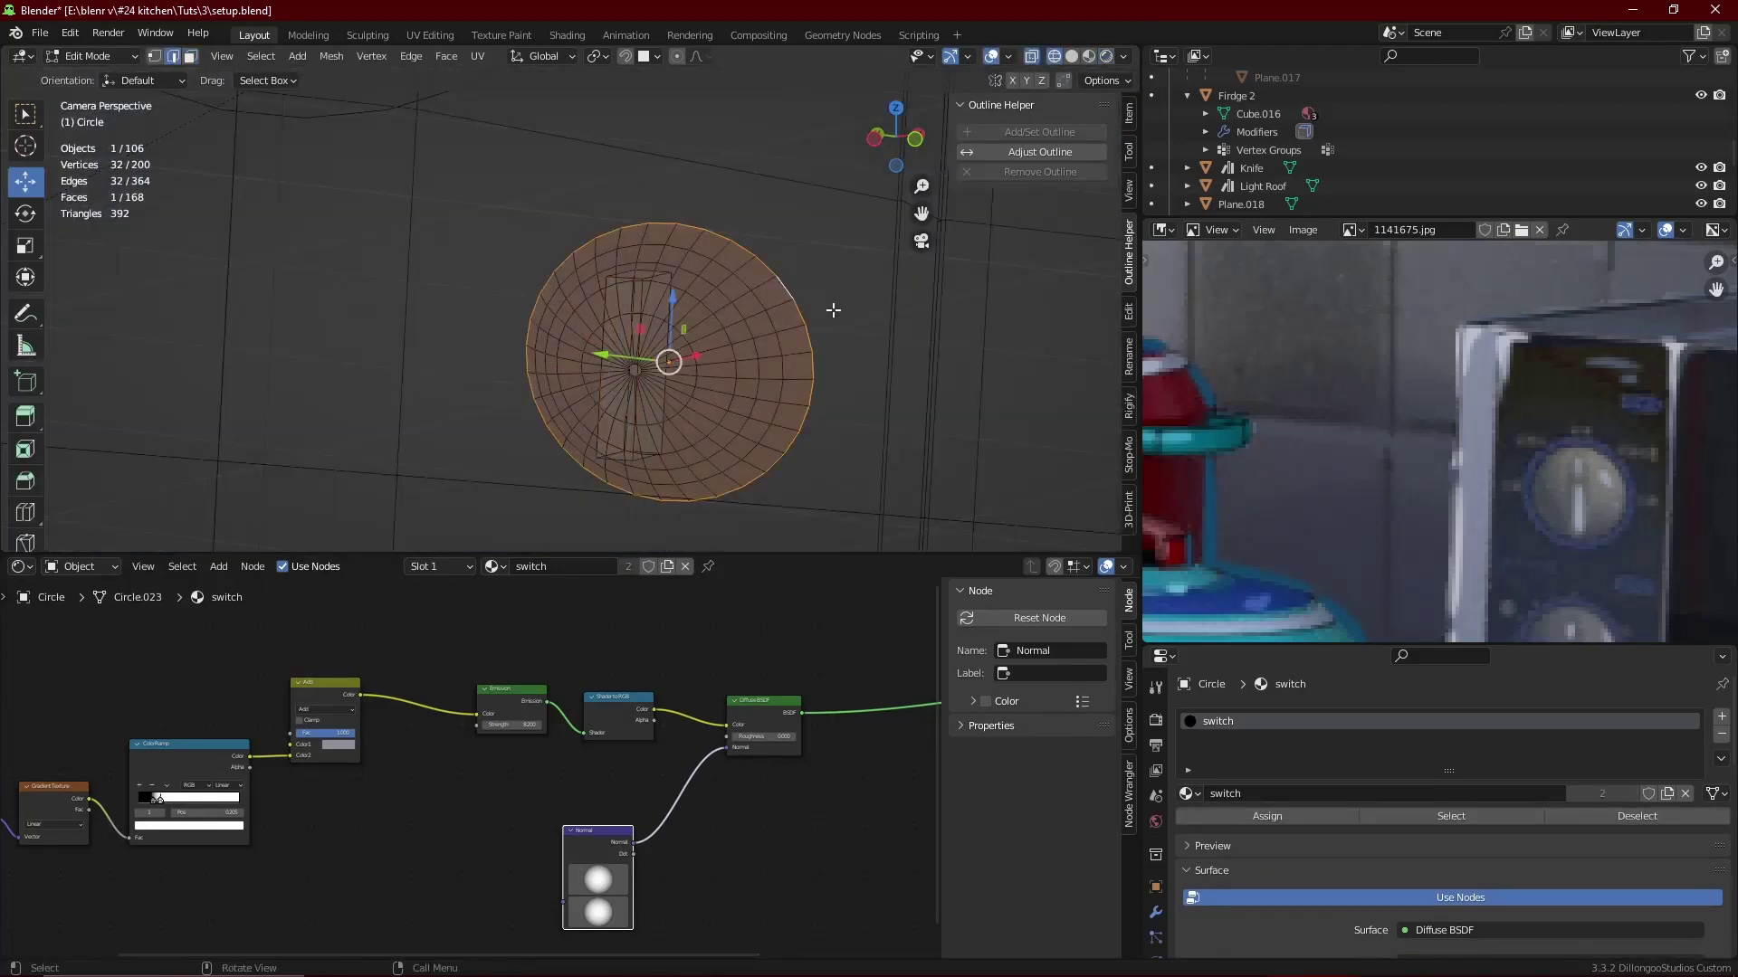
- Duplicate the outer ring, scale it slightly larger, and nudge it along X
key("shift+d")
key("s")
left_click(846, 283)
key("shift+z")
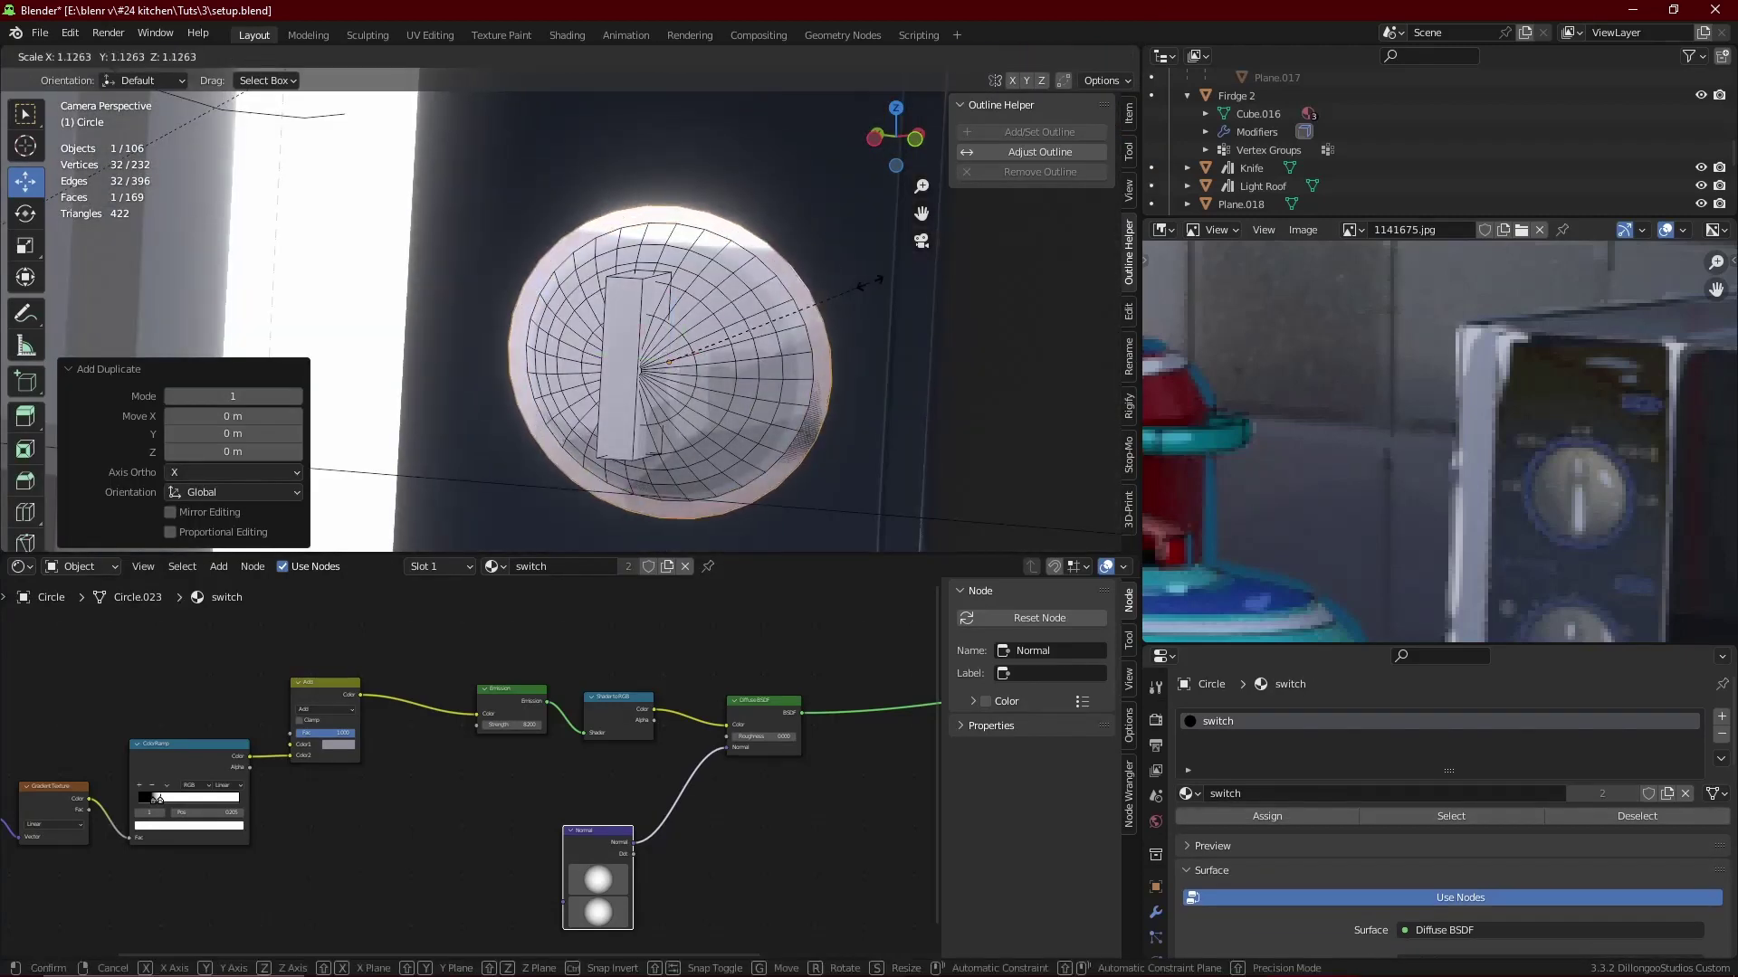
key("ctrl+Tab")
left_click(785, 310)
key("Tab")
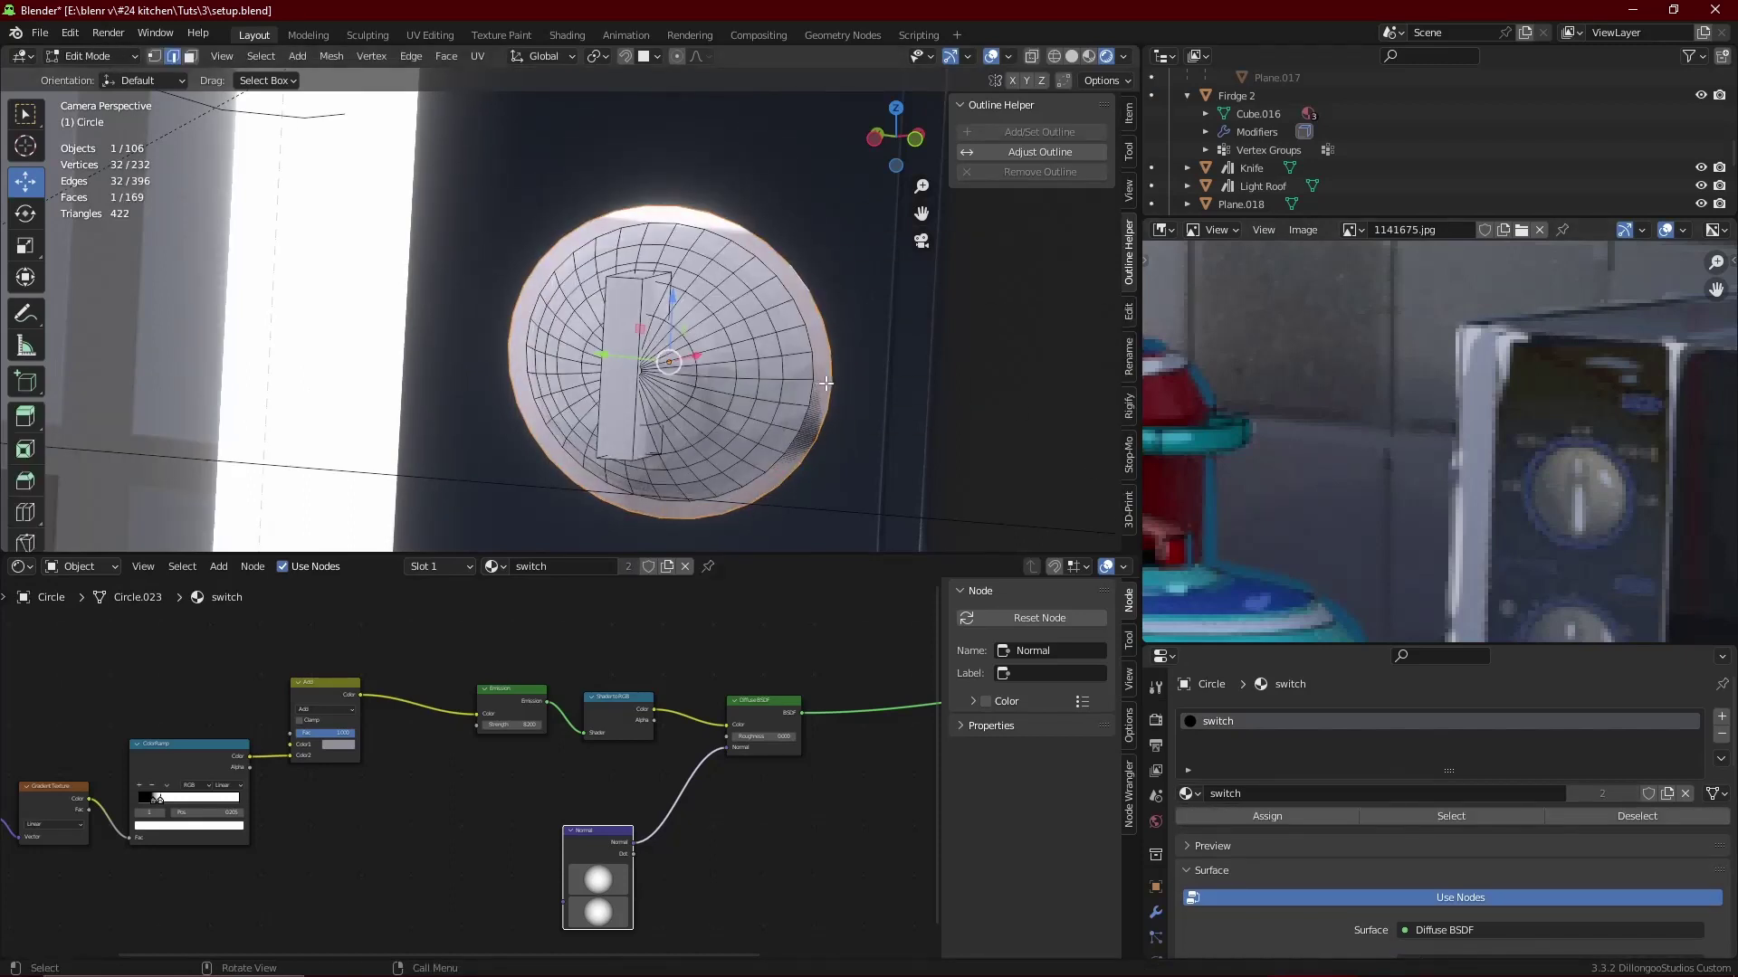
left_click_drag(696, 356, 689, 357)
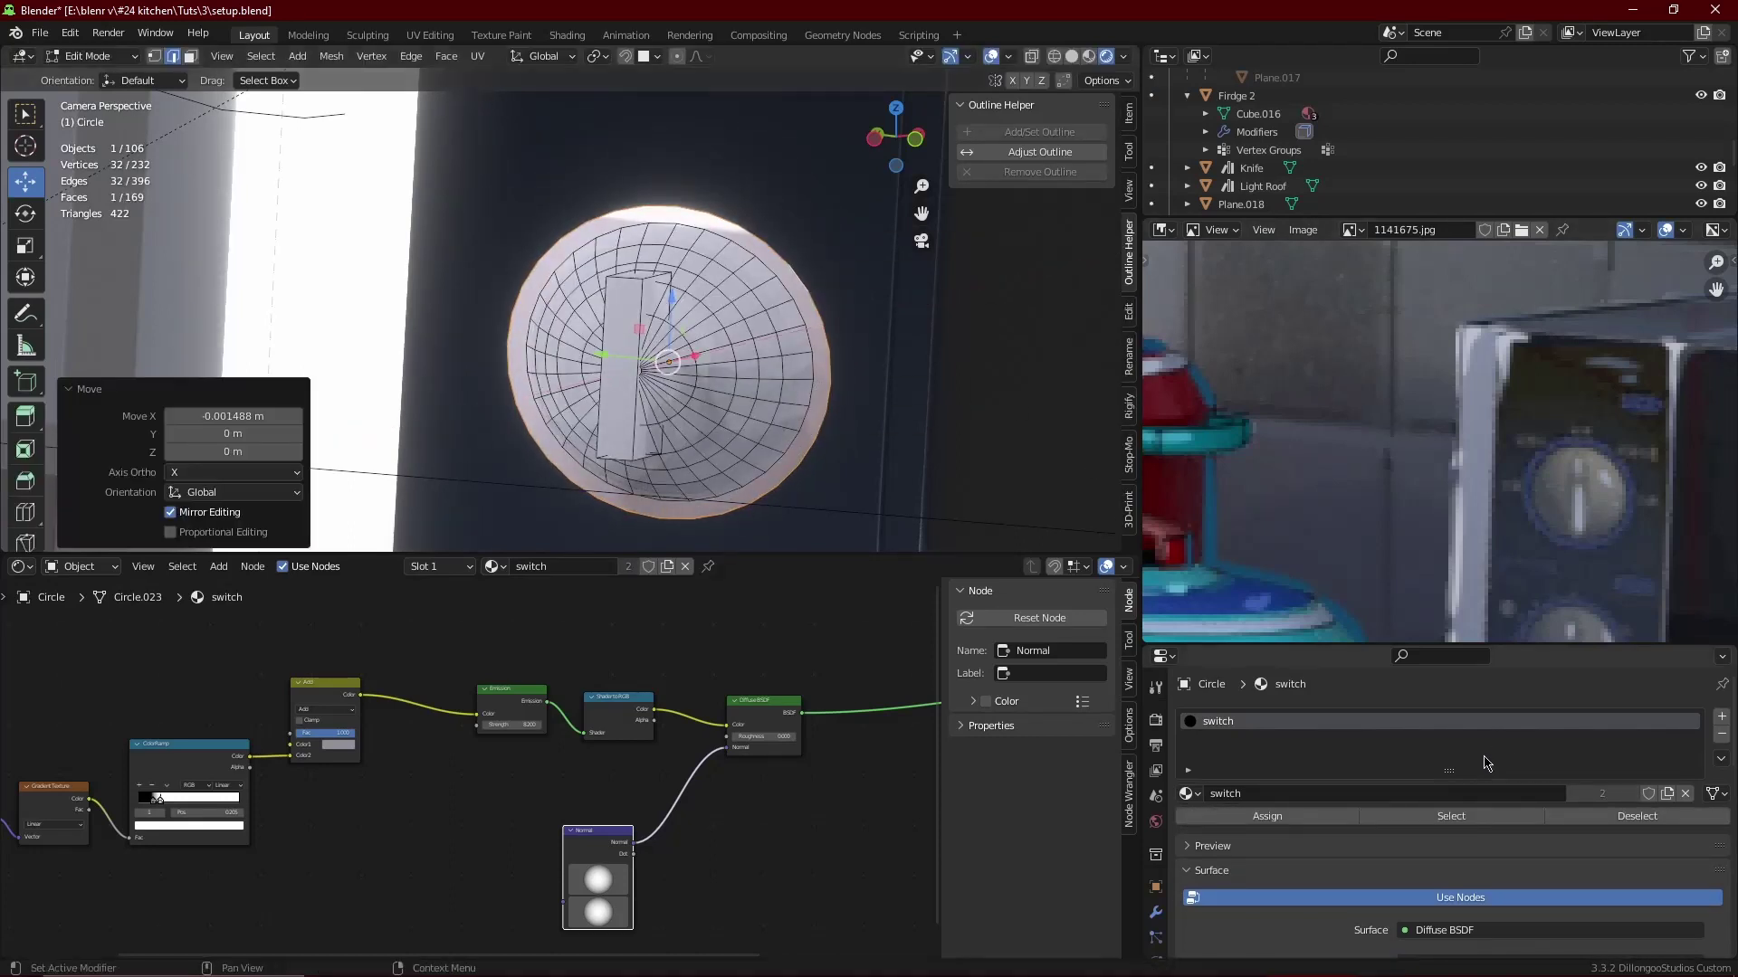
- Try the metal.002 material on the rim, then revert the knob to the switch material
left_click(1193, 797)
type("m")
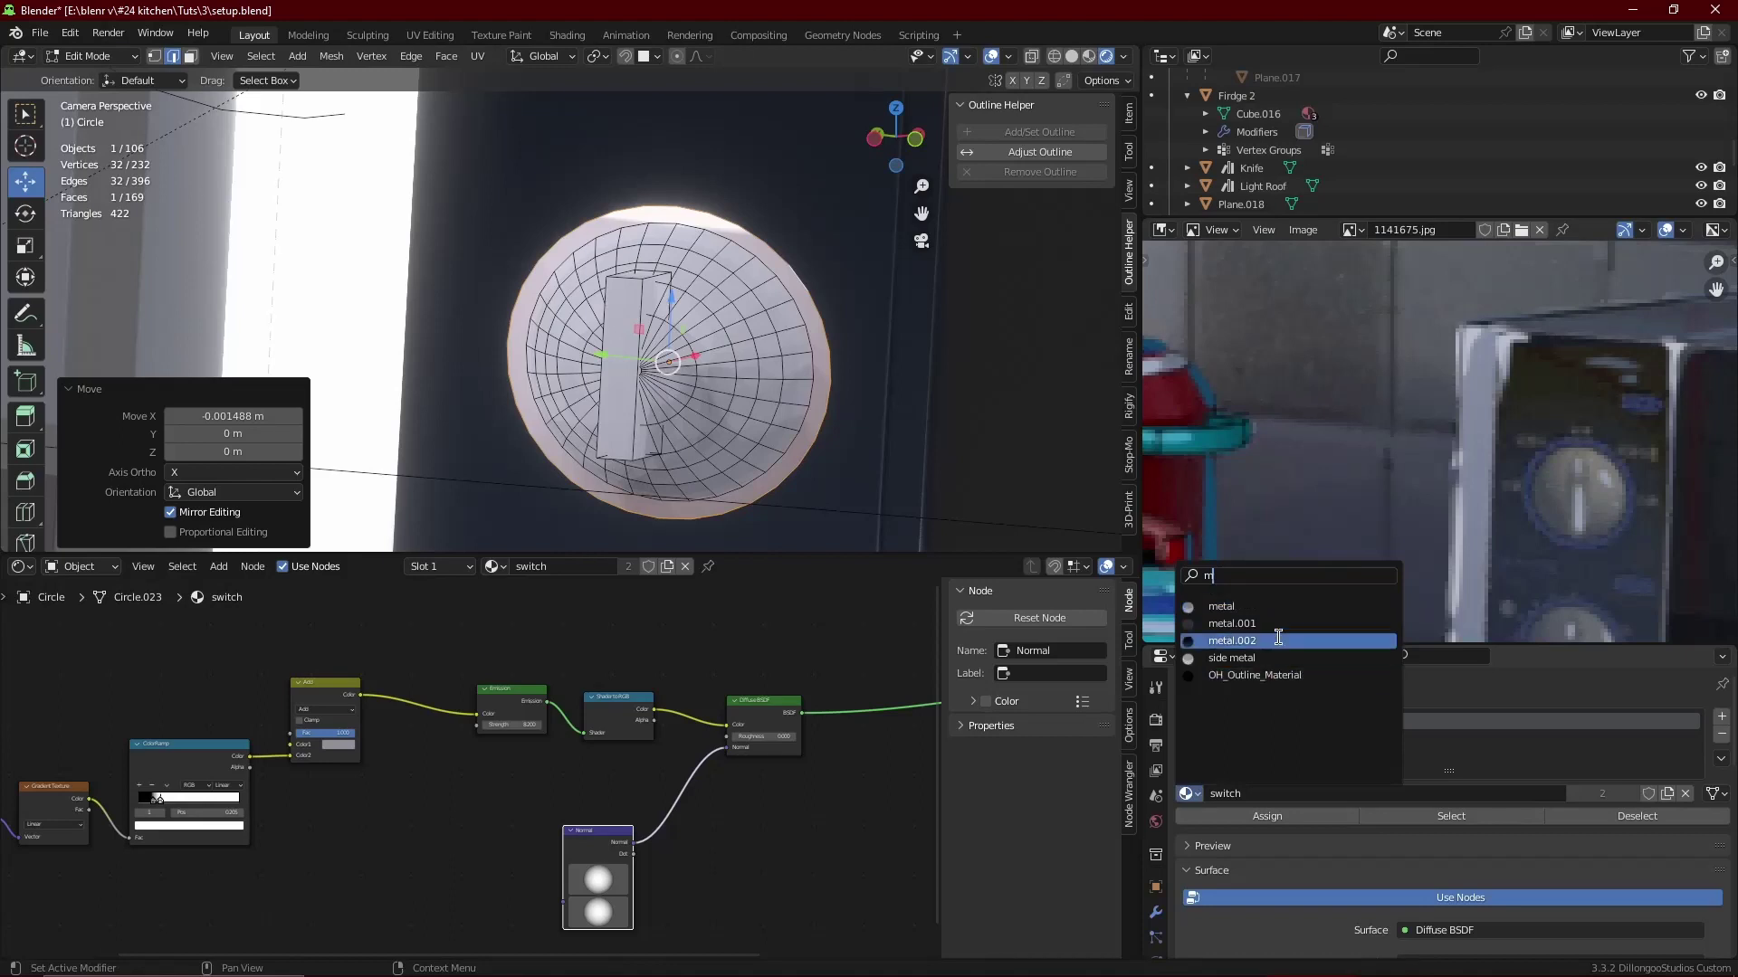
left_click(1277, 638)
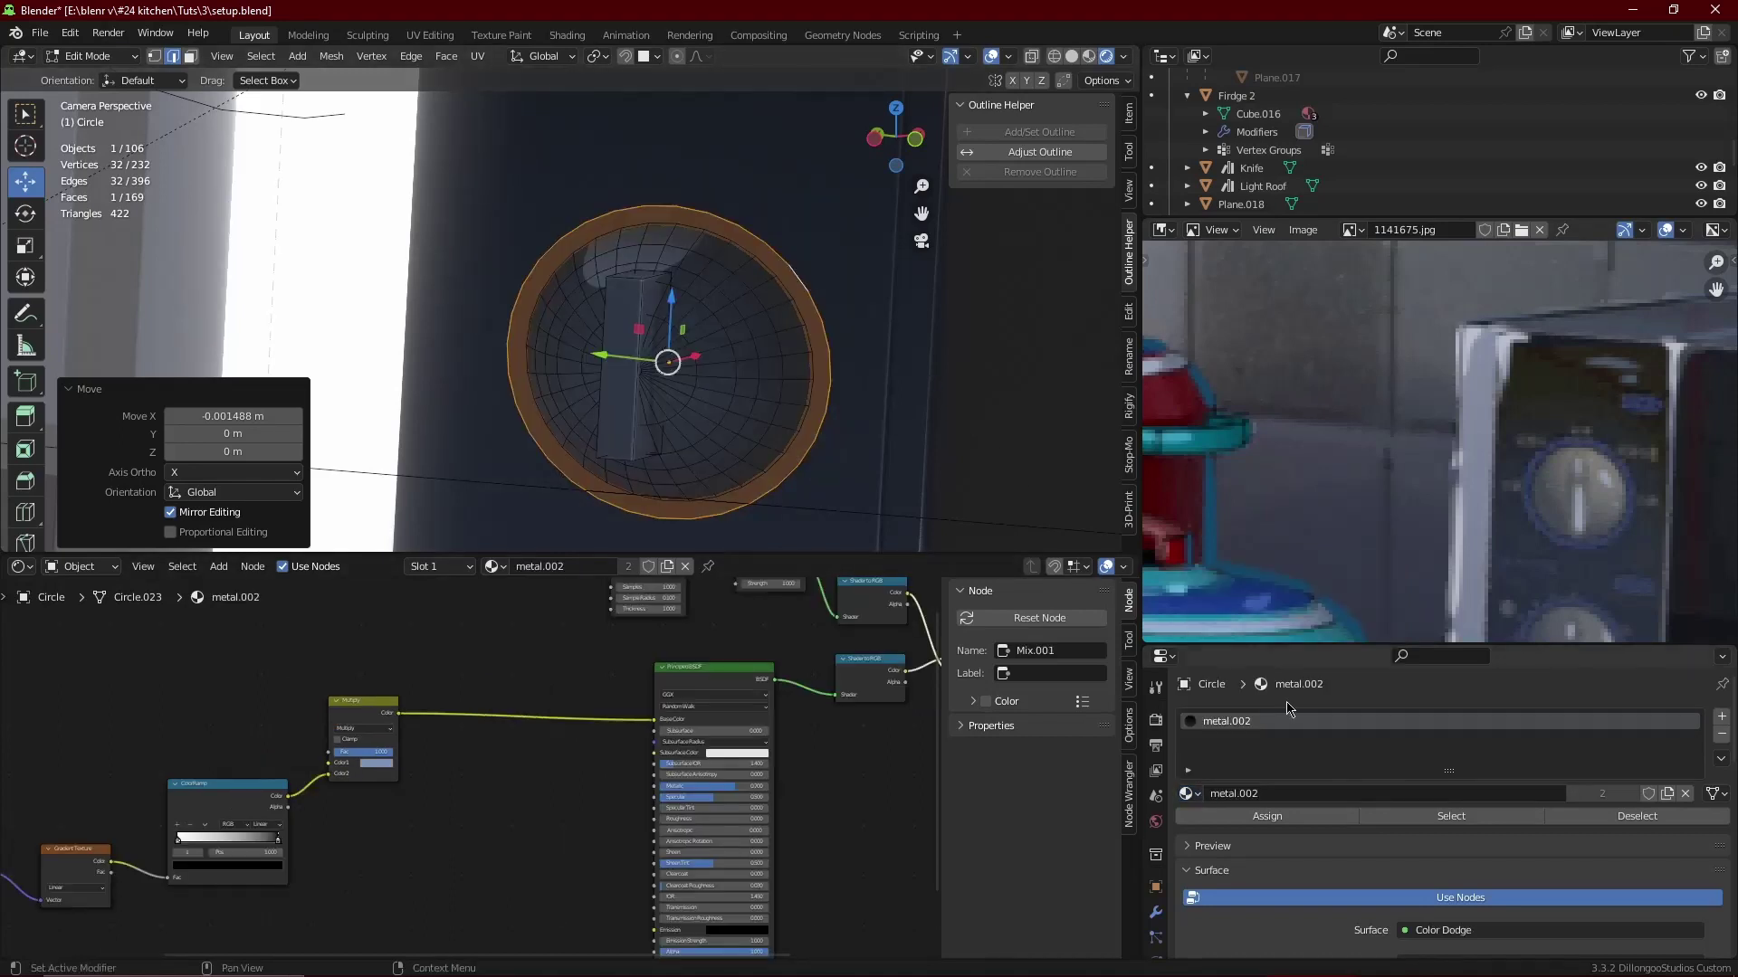
left_click(1186, 794)
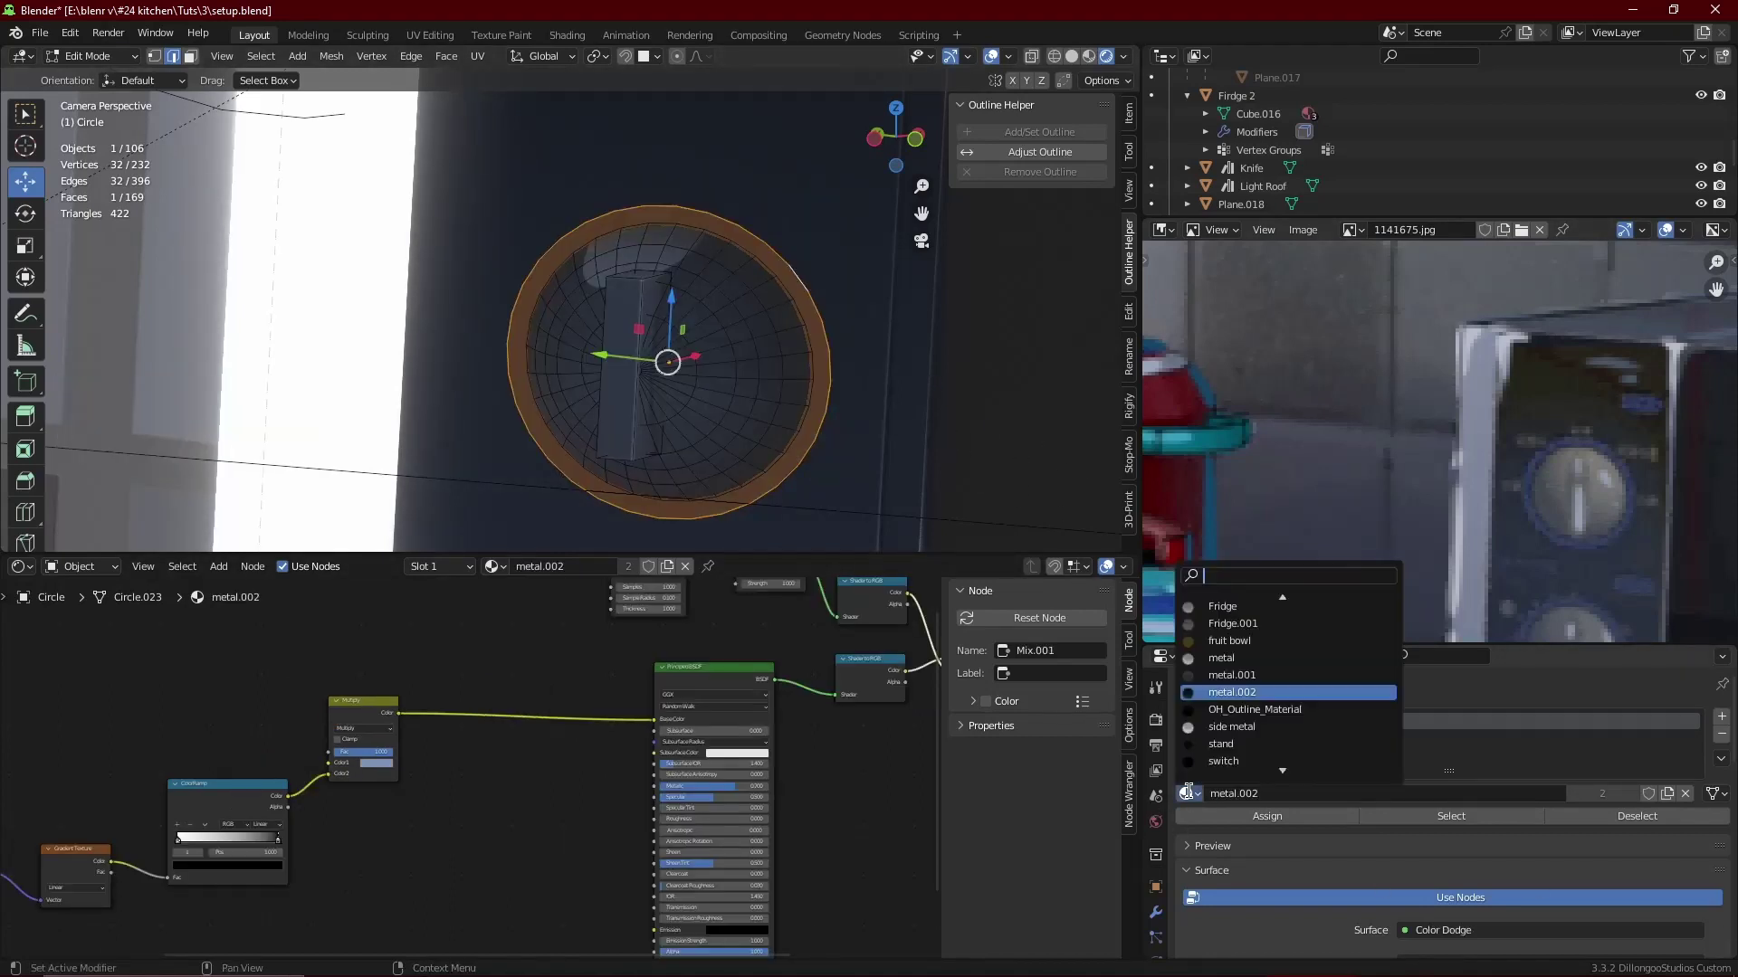
type("sw")
left_click(1212, 609)
- Add a new material slot to the upper knob and look for the metal material
left_click(1722, 717)
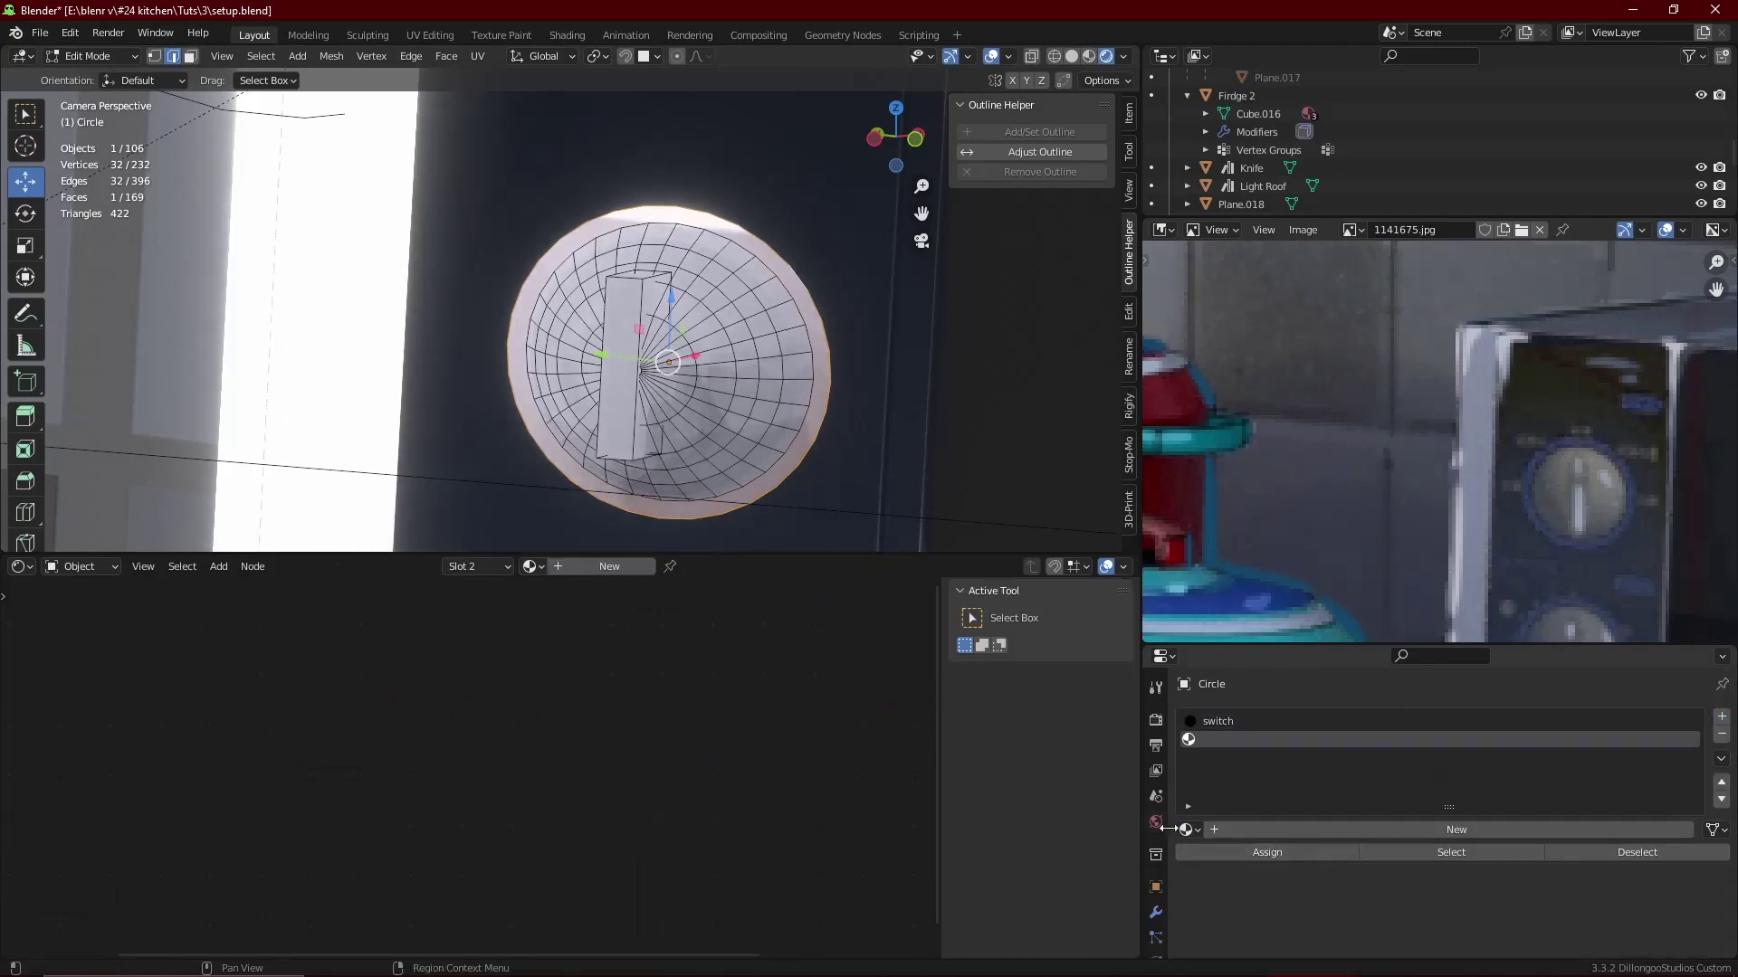
left_click(1186, 830)
type("met")
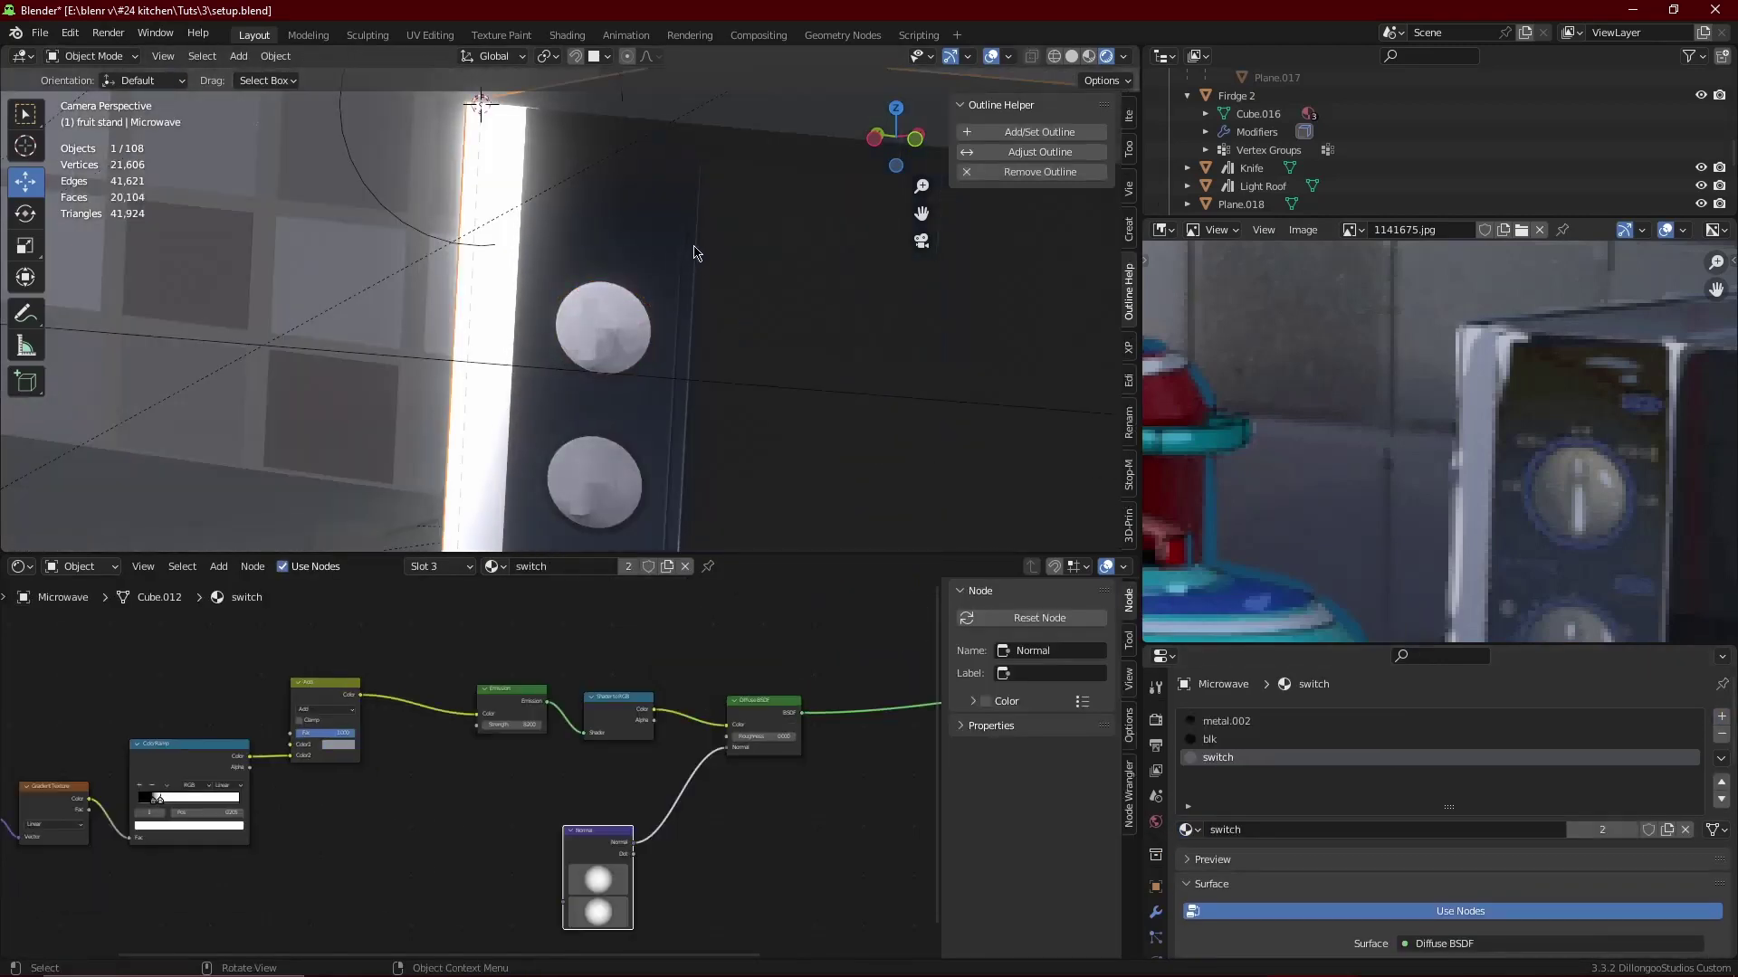
left_click(622, 348)
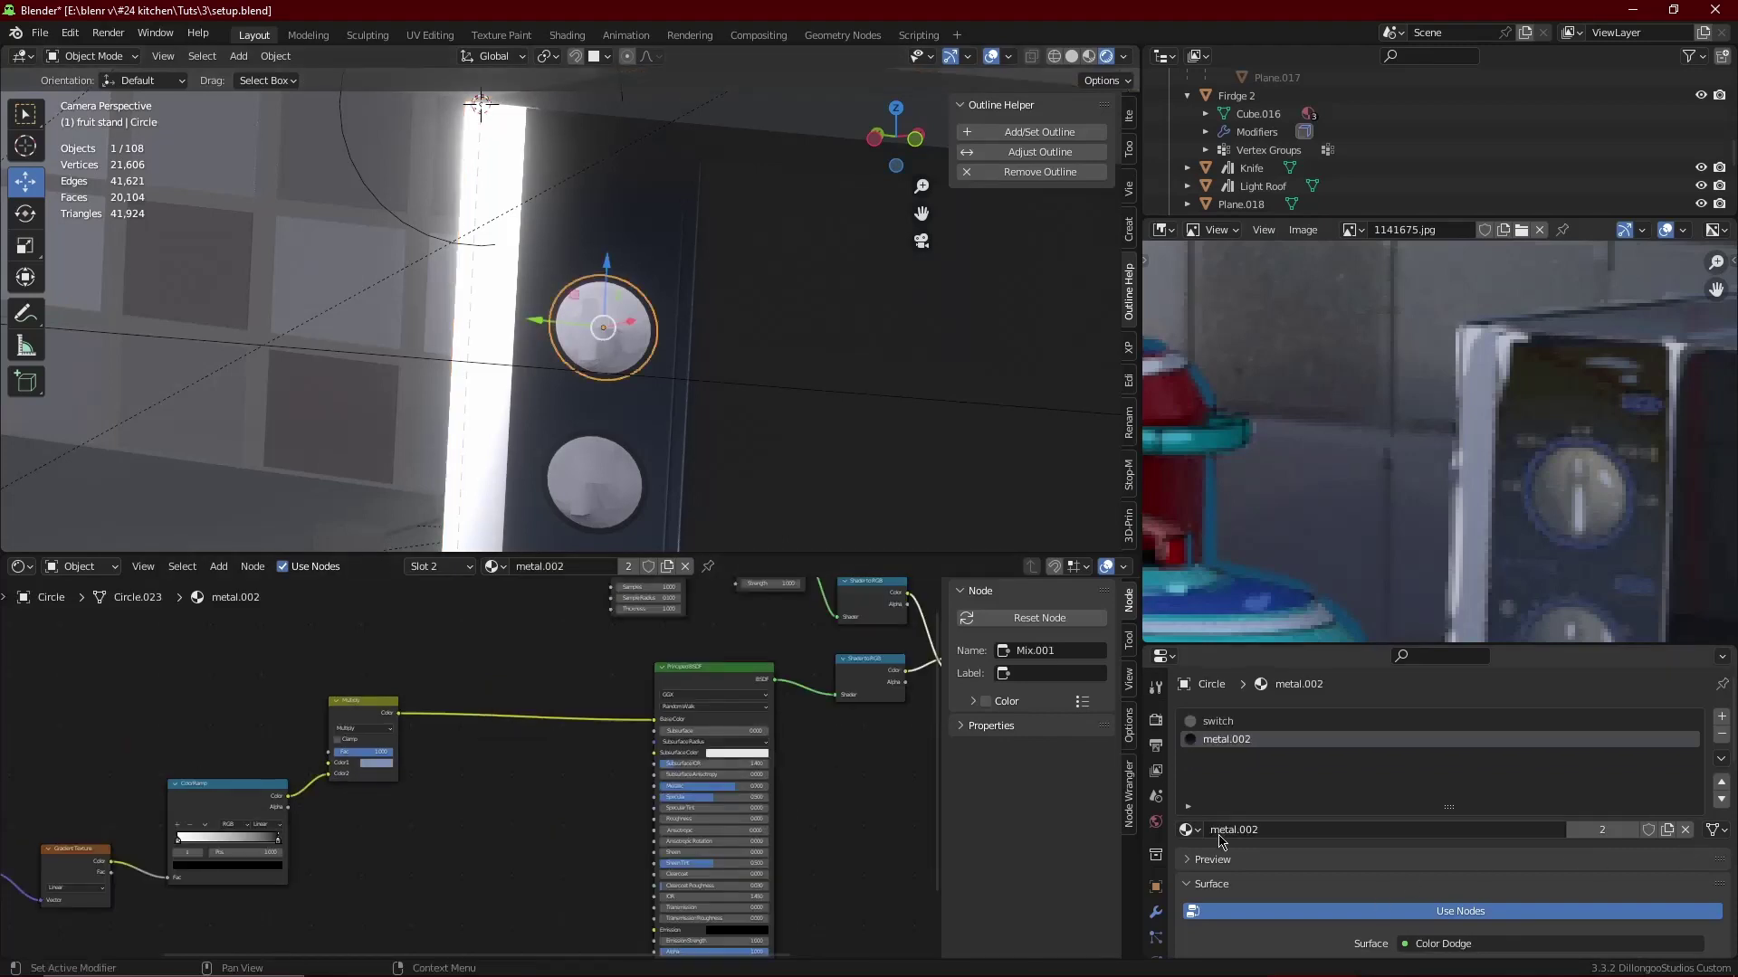
left_click(1190, 830)
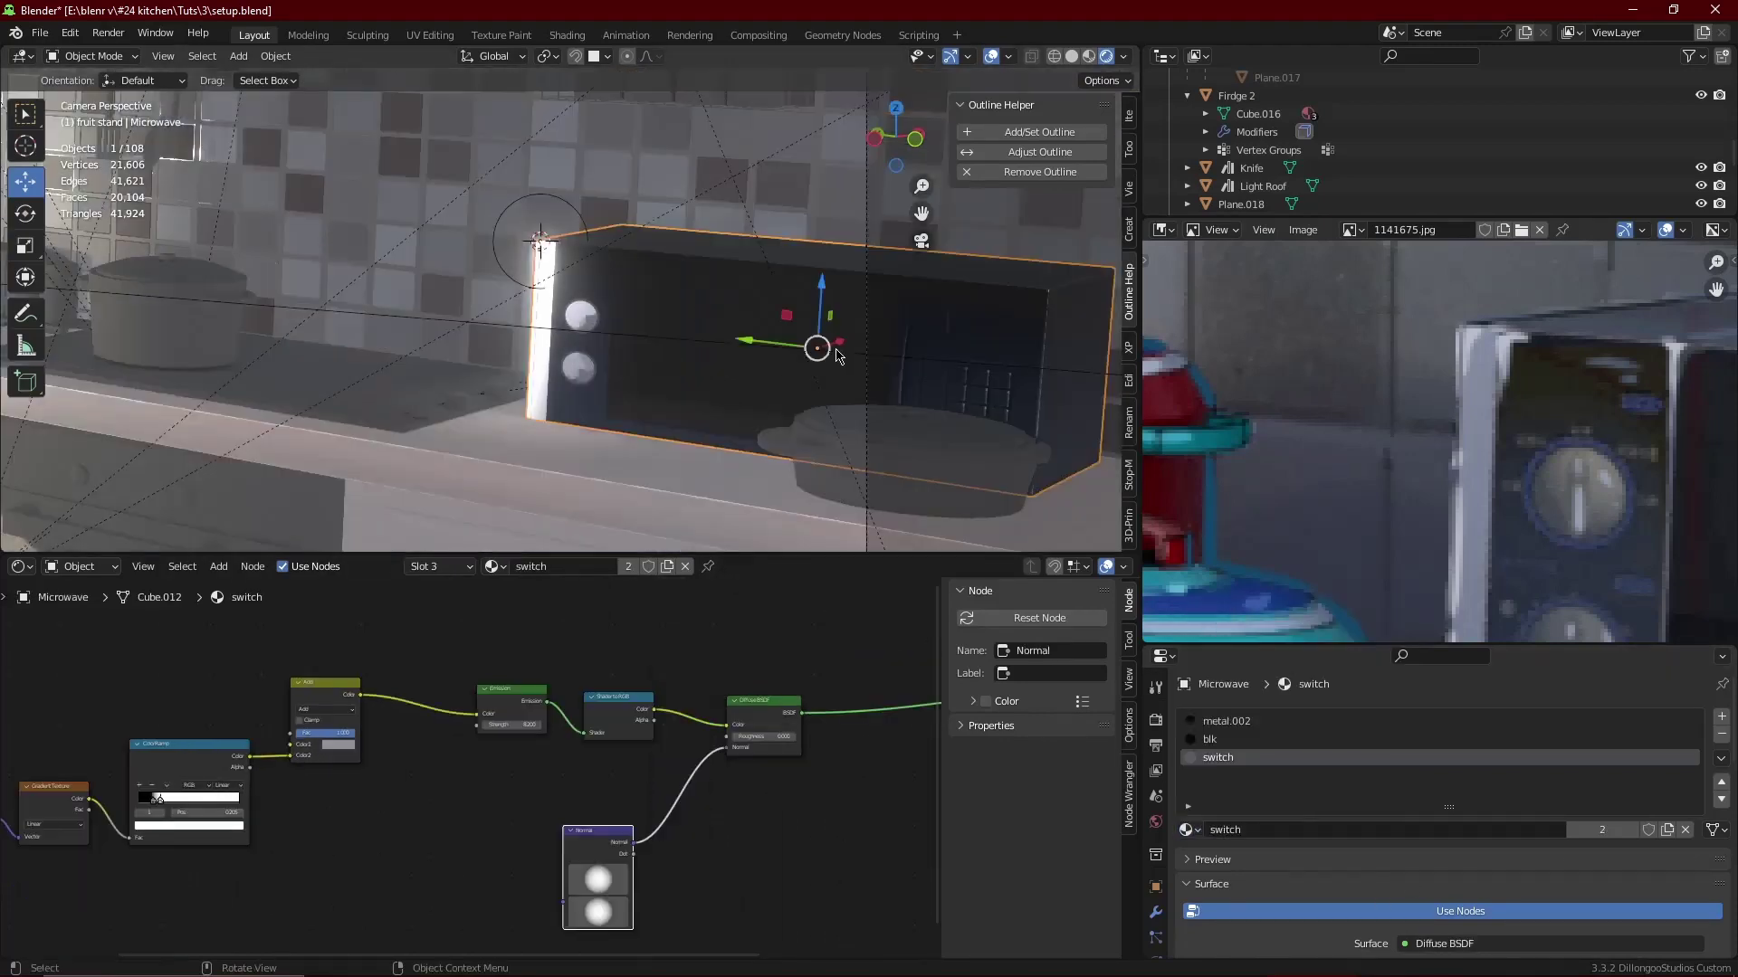
left_click(594, 334)
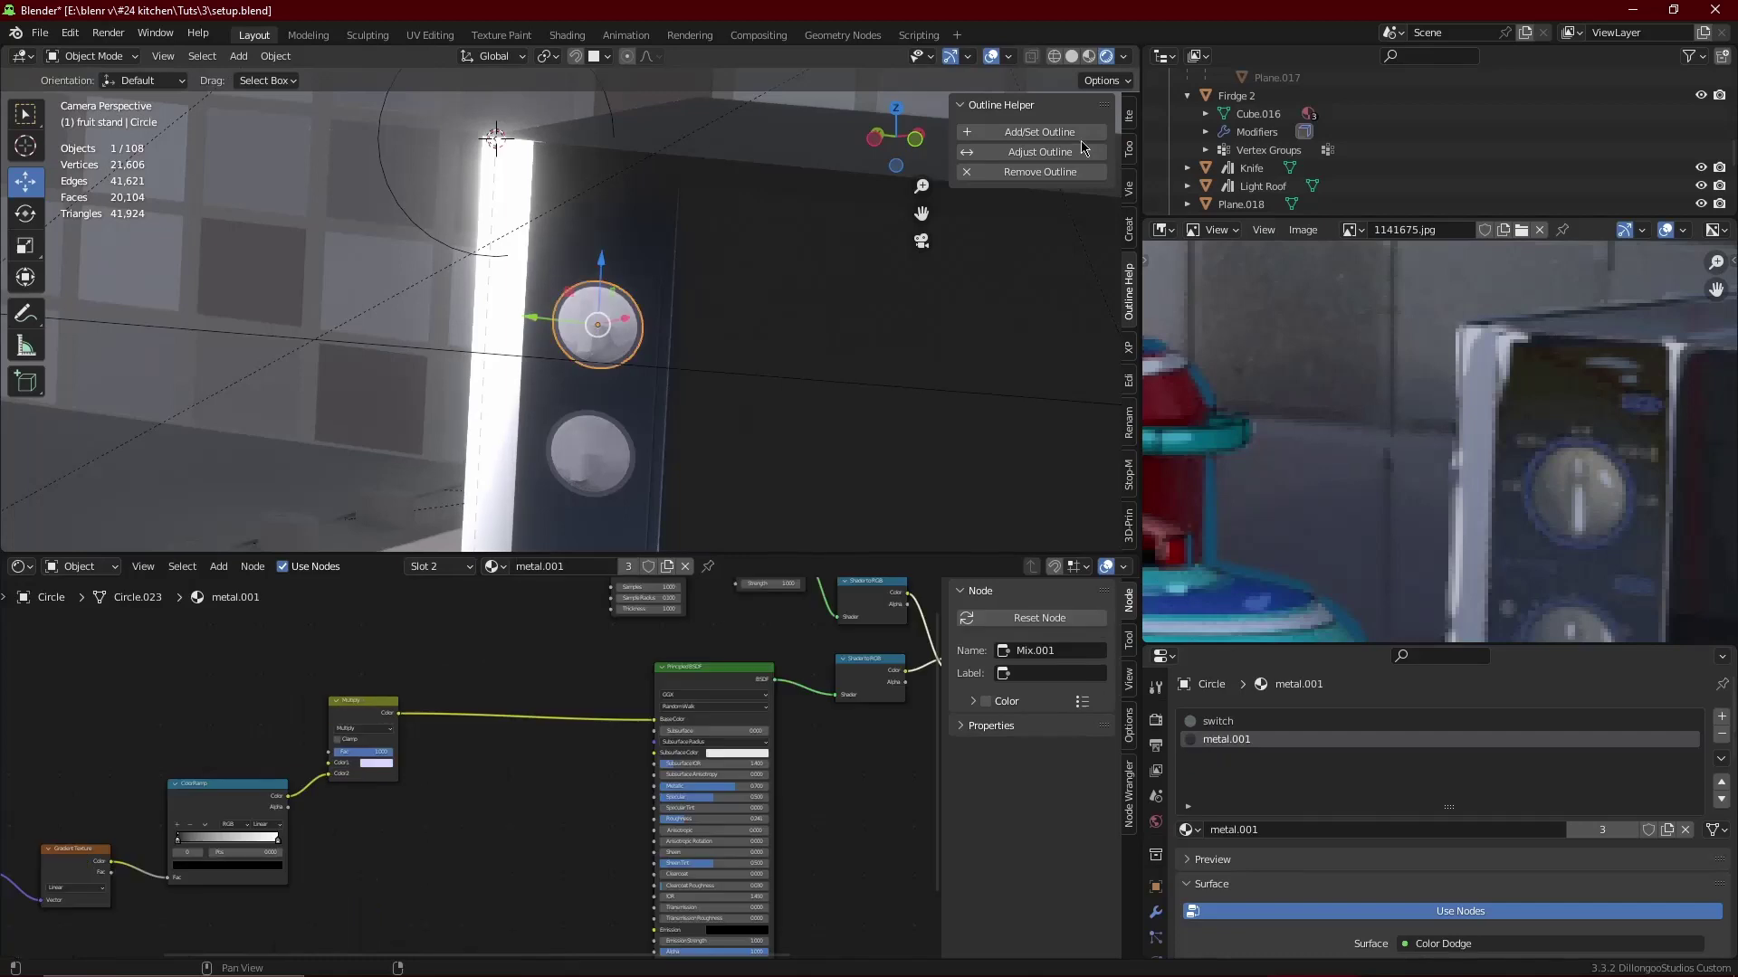
- Give the upper knob an Outline Helper outline after recalculating its normals
left_click(1039, 132)
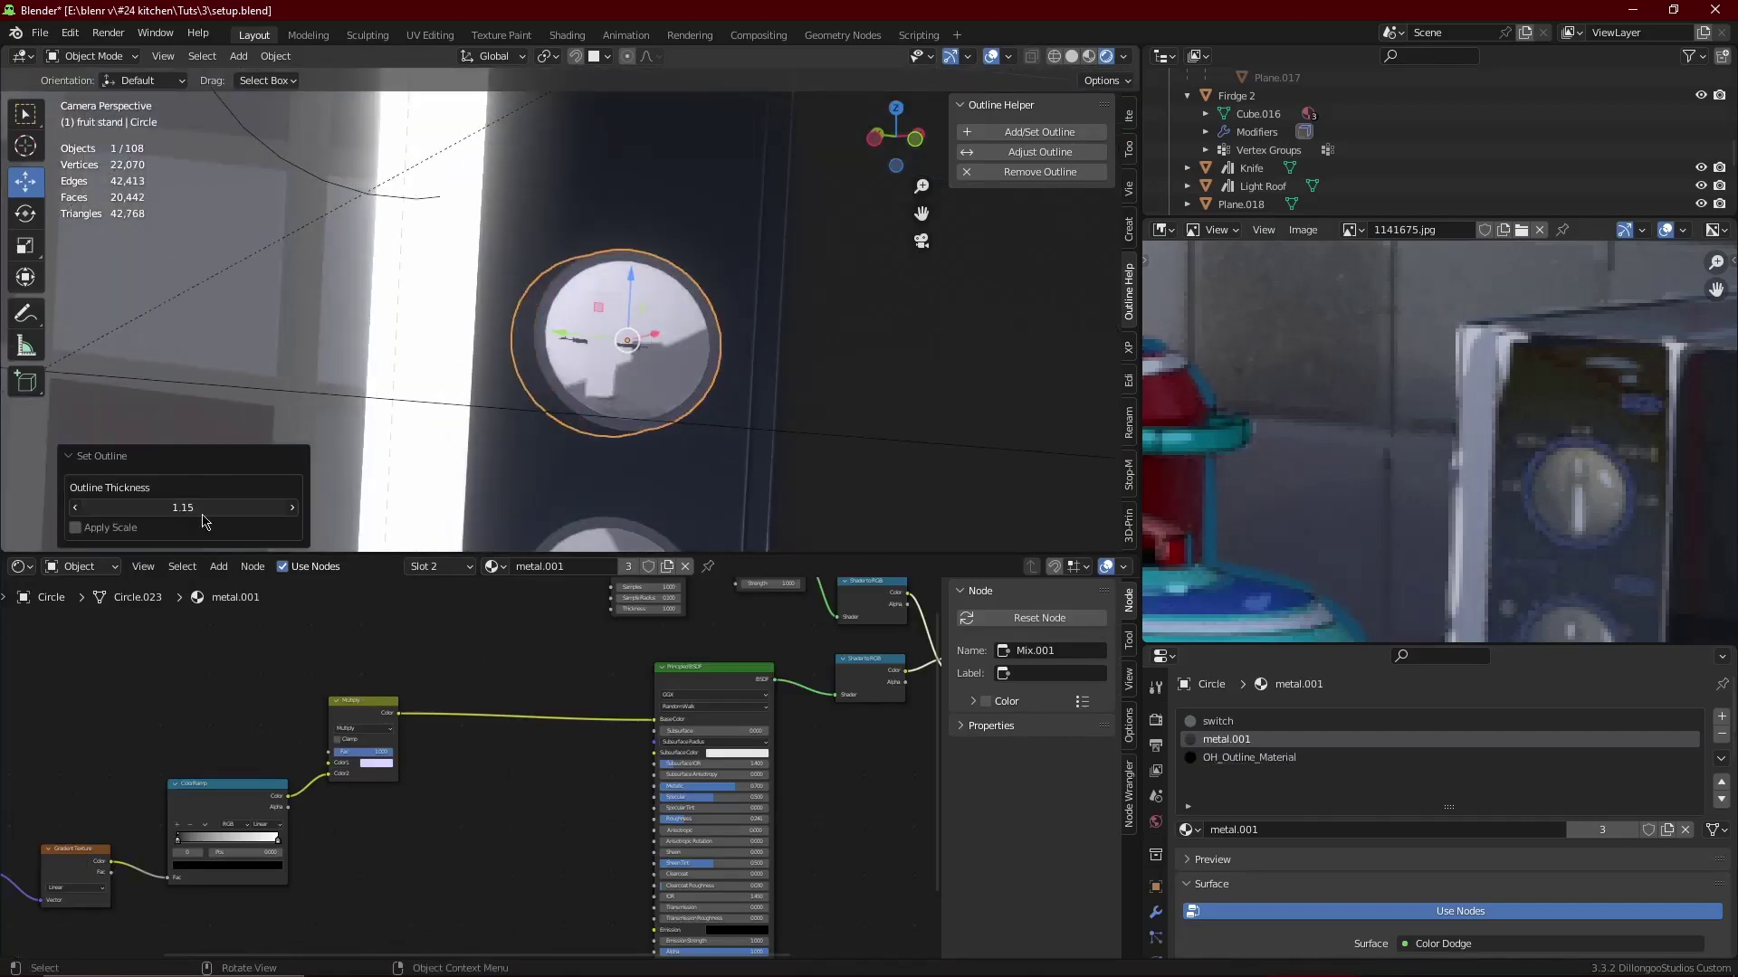
key("Tab")
key("shift+n")
key("Tab")
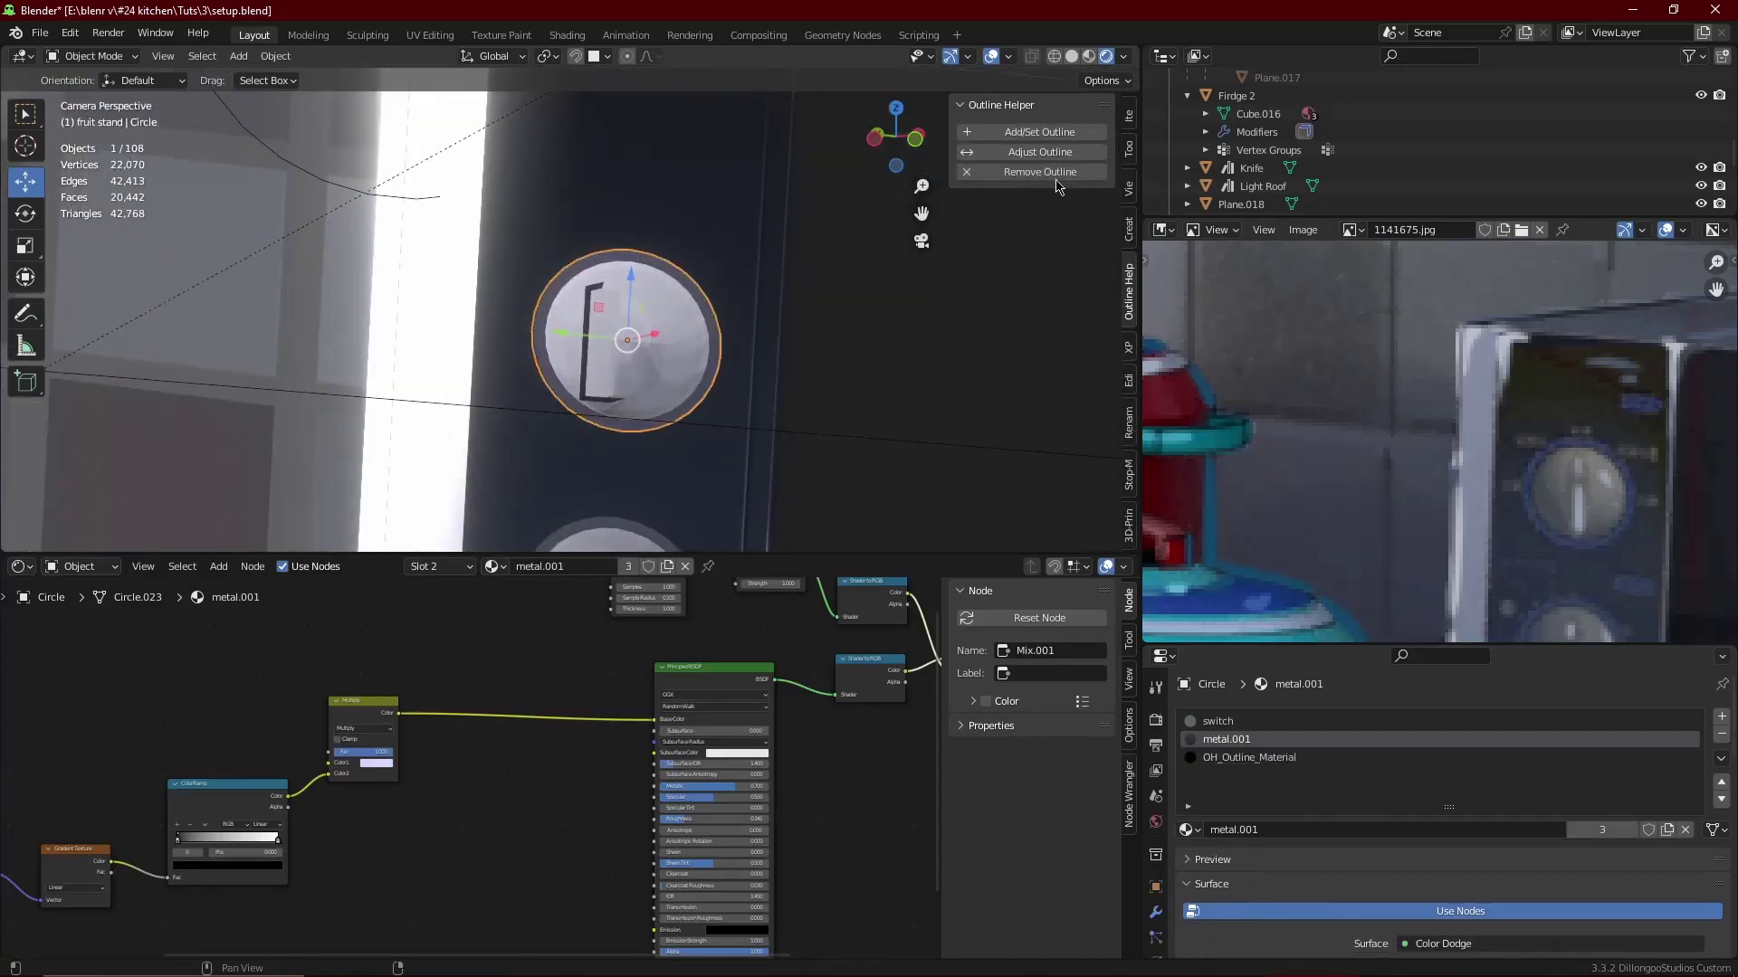
left_click(1039, 171)
left_click(1052, 135)
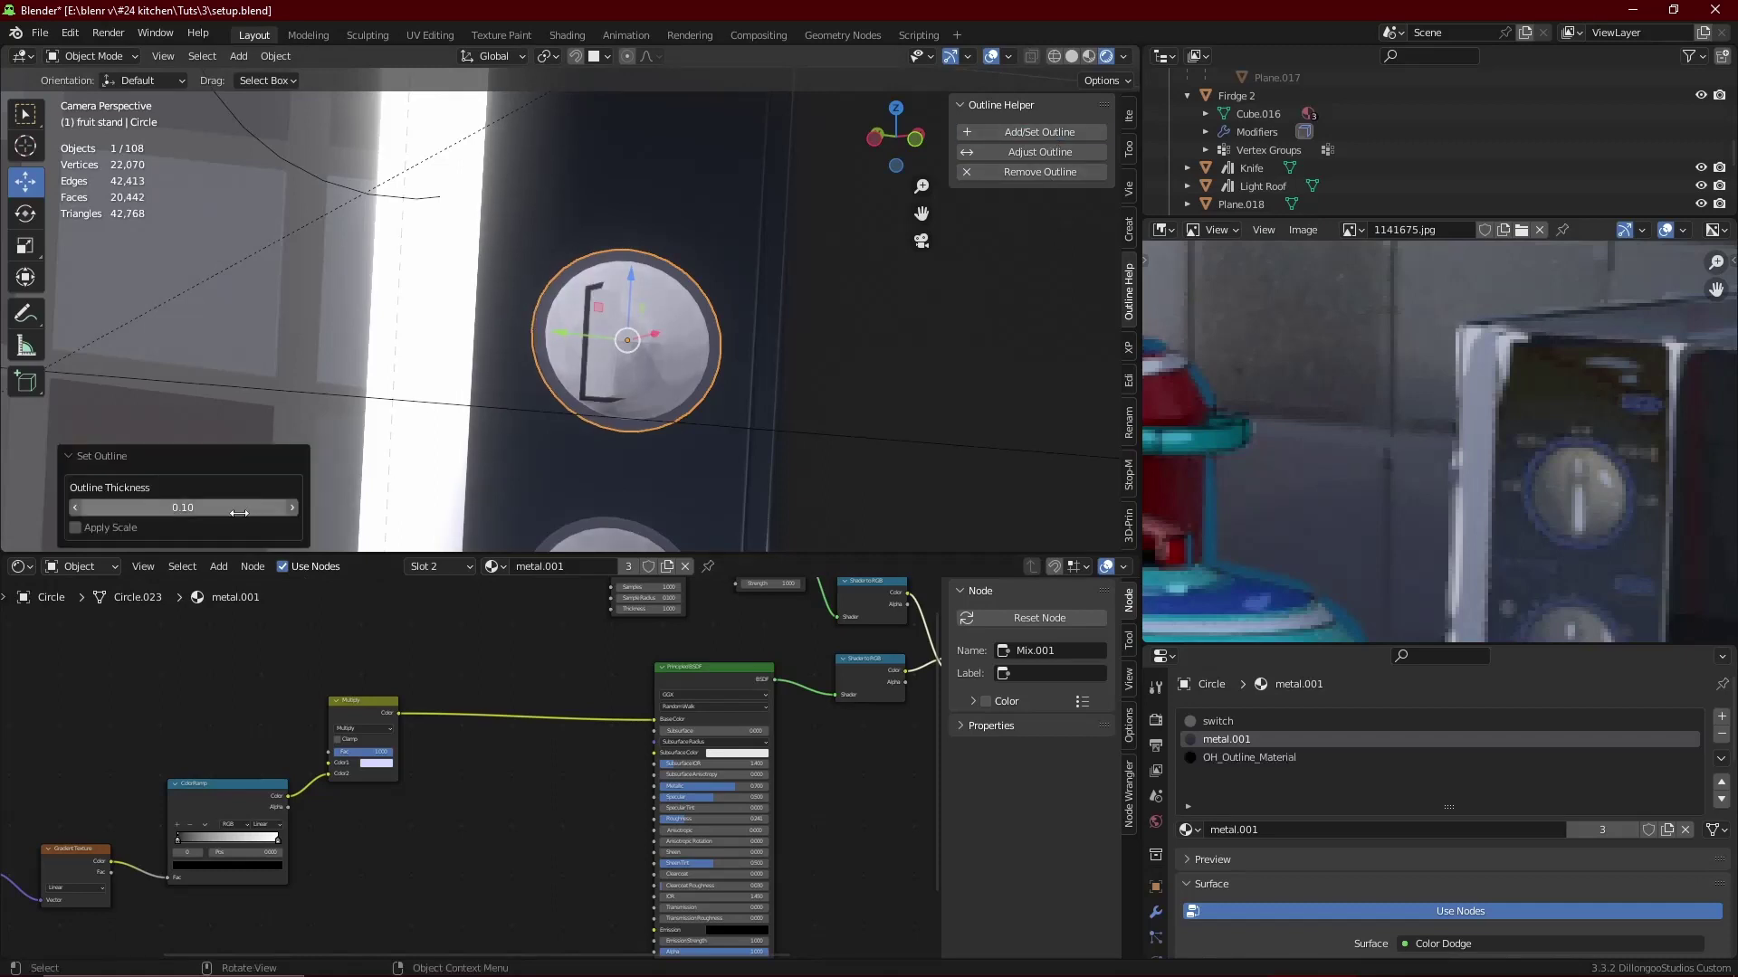
- Deselect the knob and render the kitchen scene with F12
scroll(351, 313, "down", 3)
left_click(350, 314)
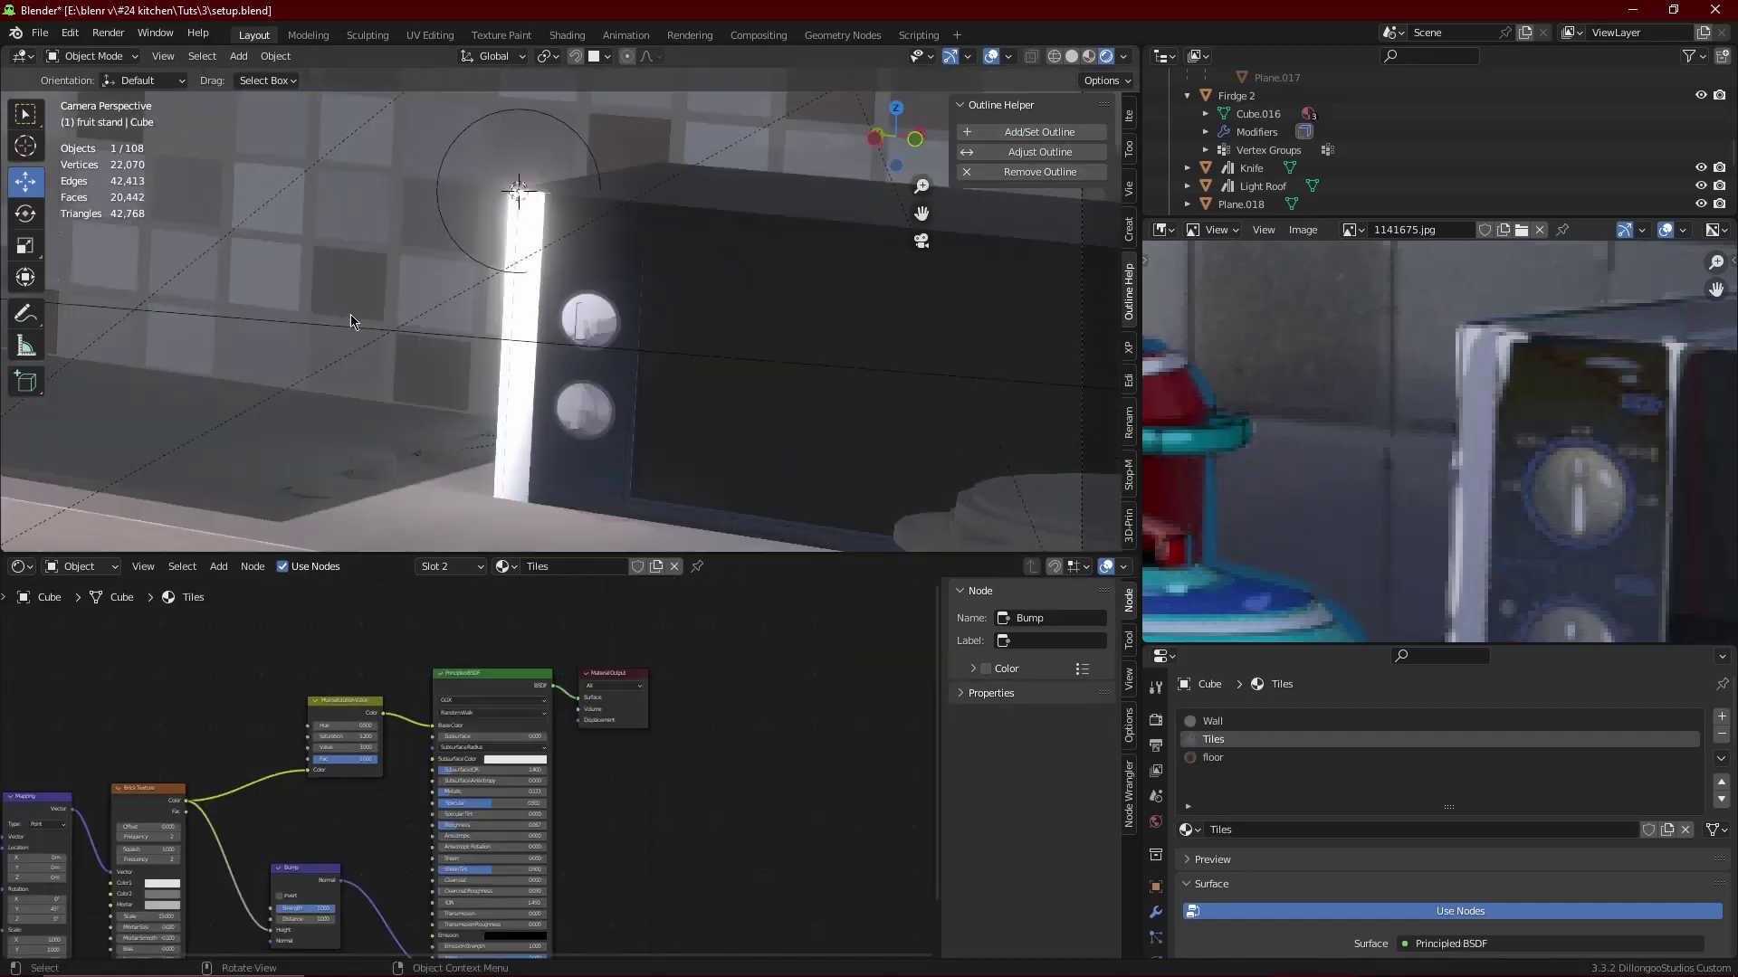
key("F12")
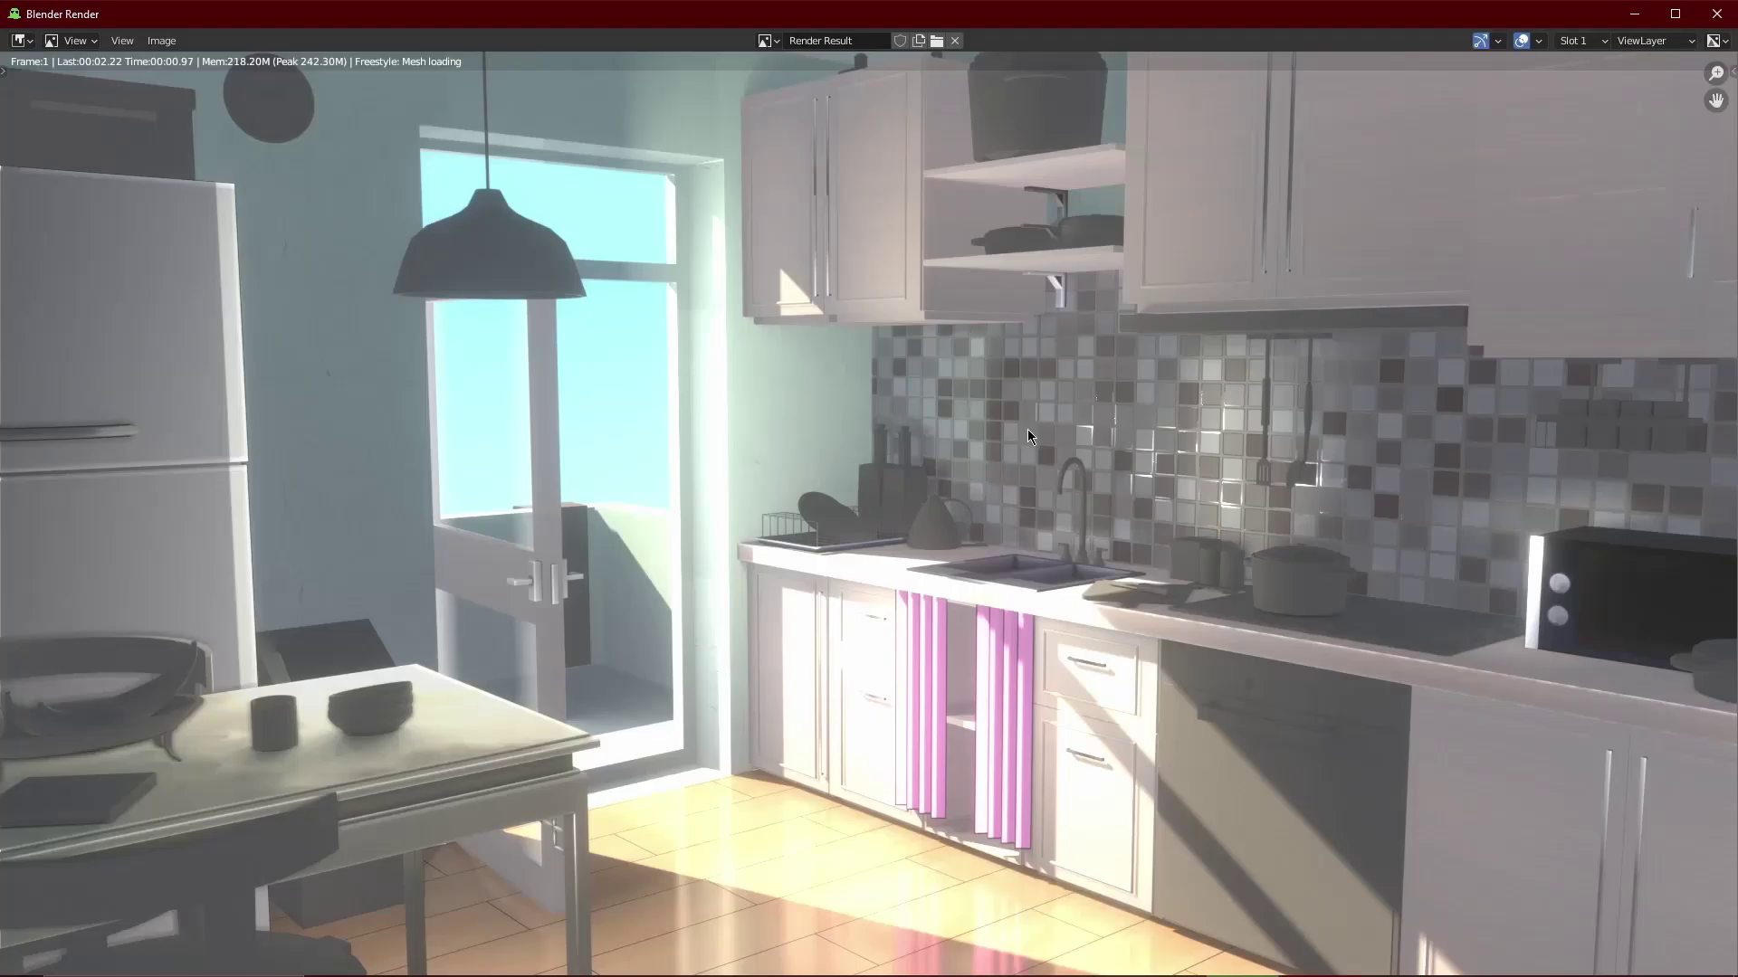
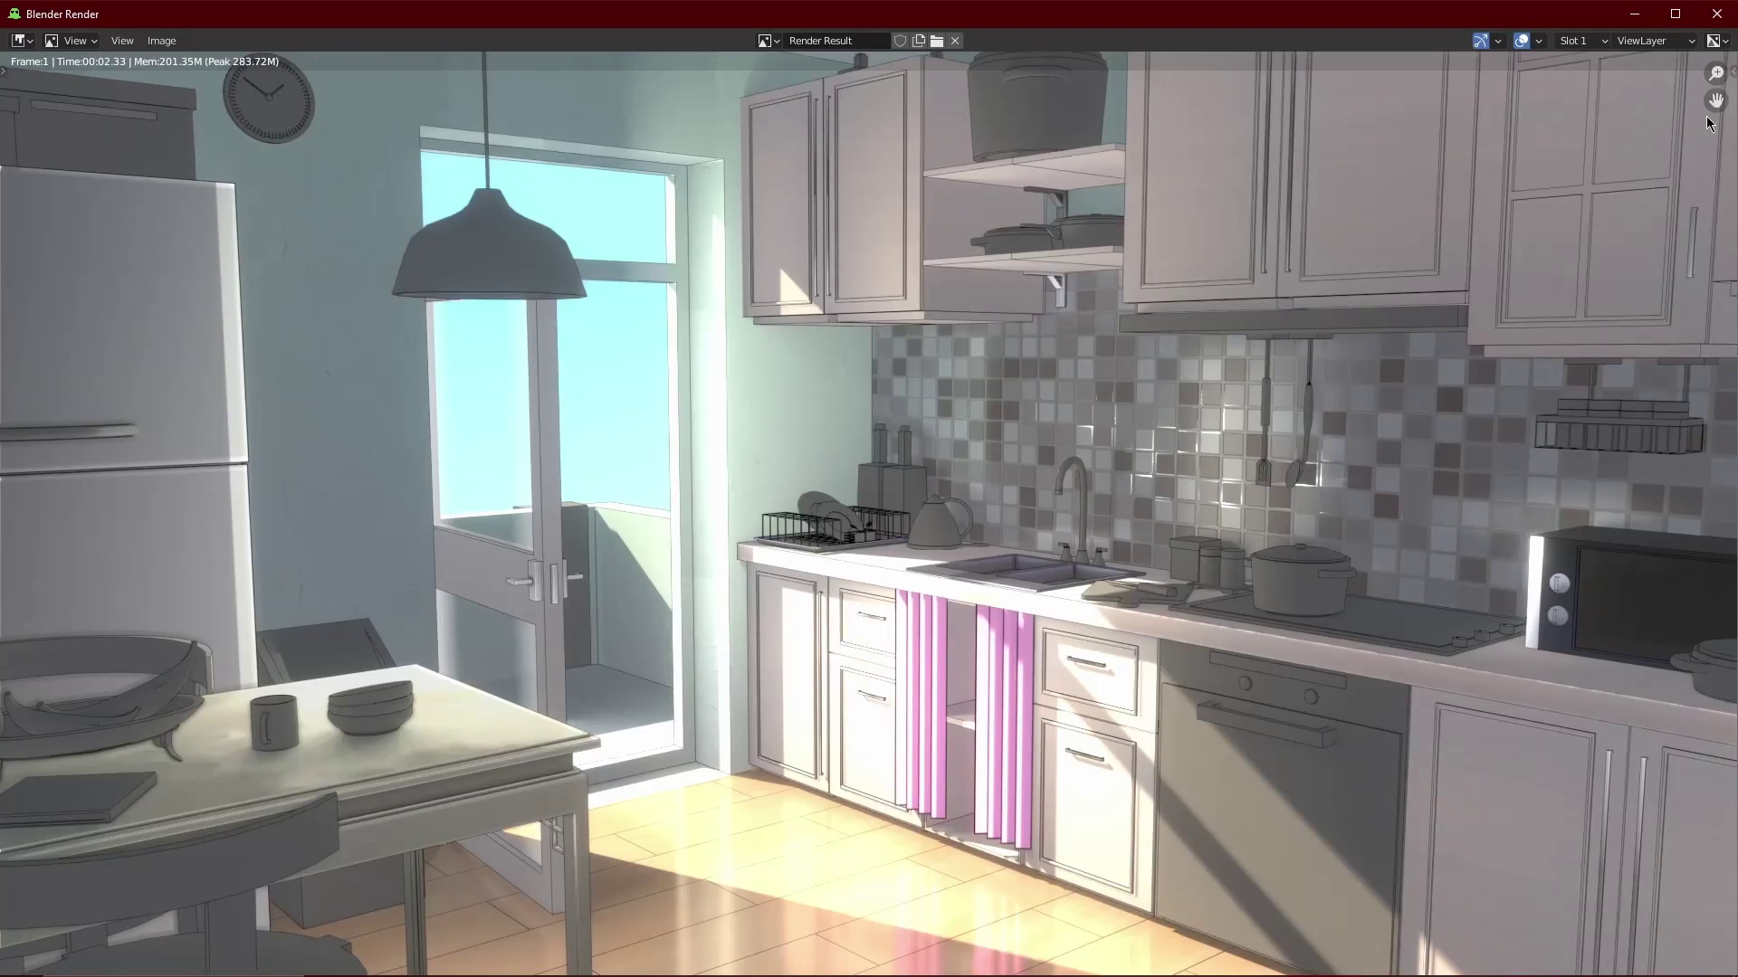
- Close the render and narrow one microwave knob by scaling it along X in Edit Mode
left_click(1716, 14)
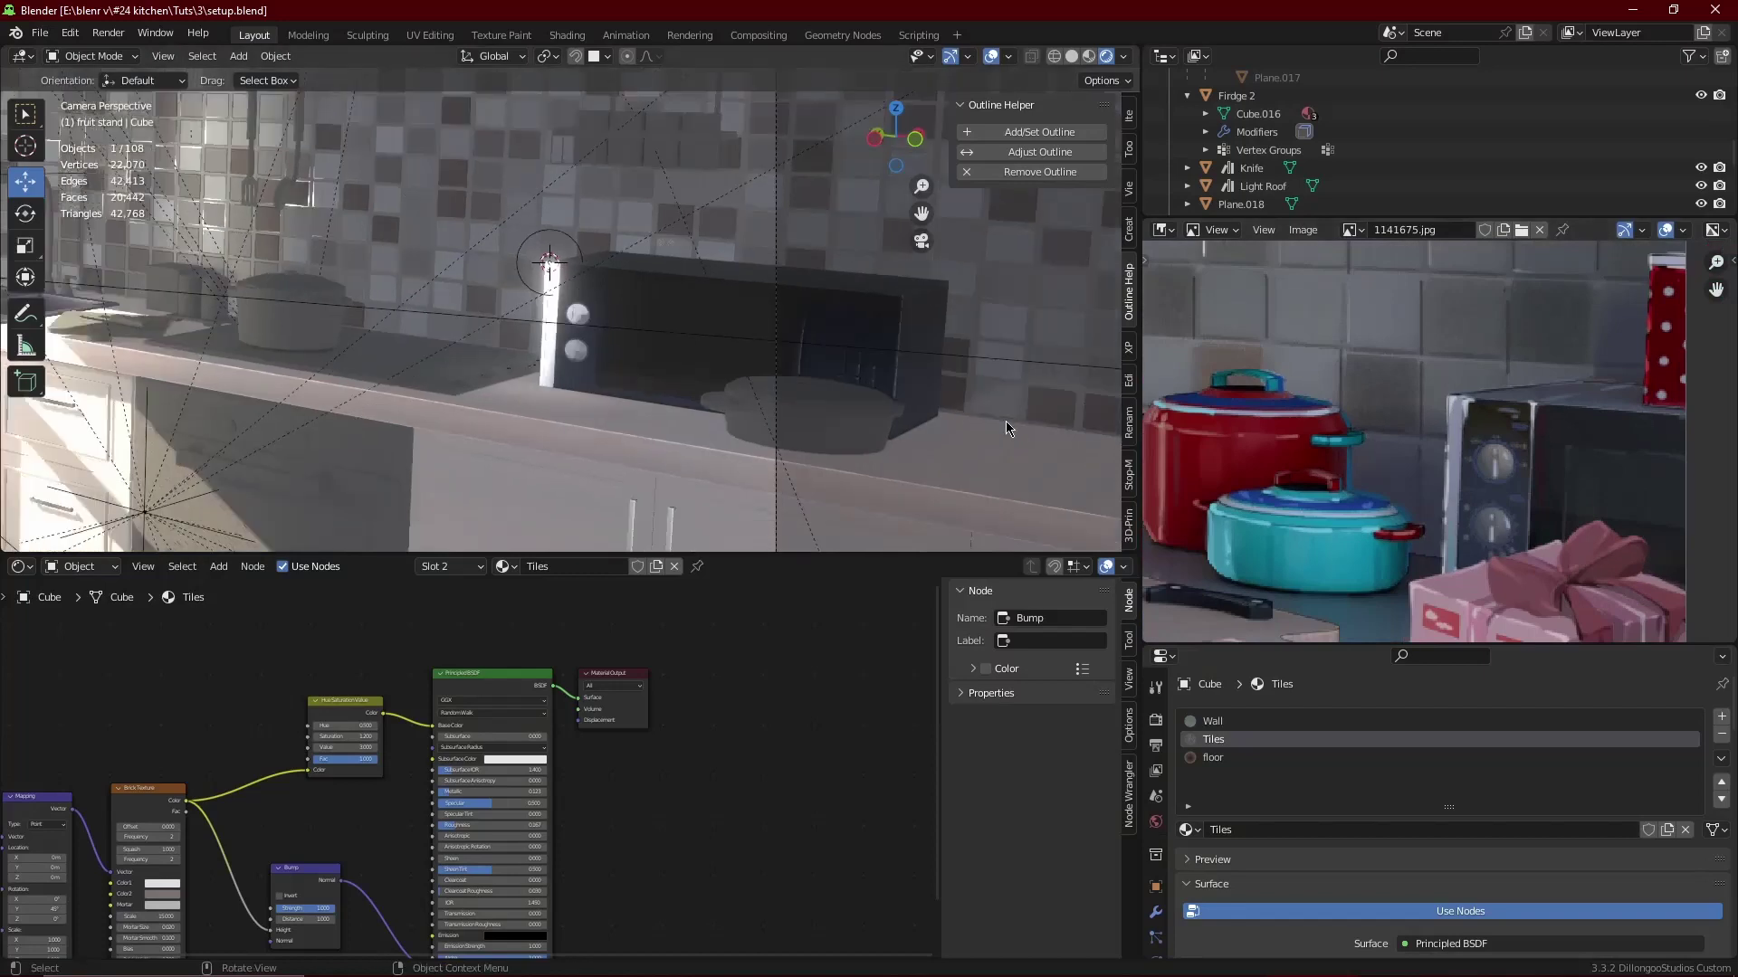
scroll(598, 434, "up", 3)
left_click(632, 371)
scroll(633, 371, "up", 2)
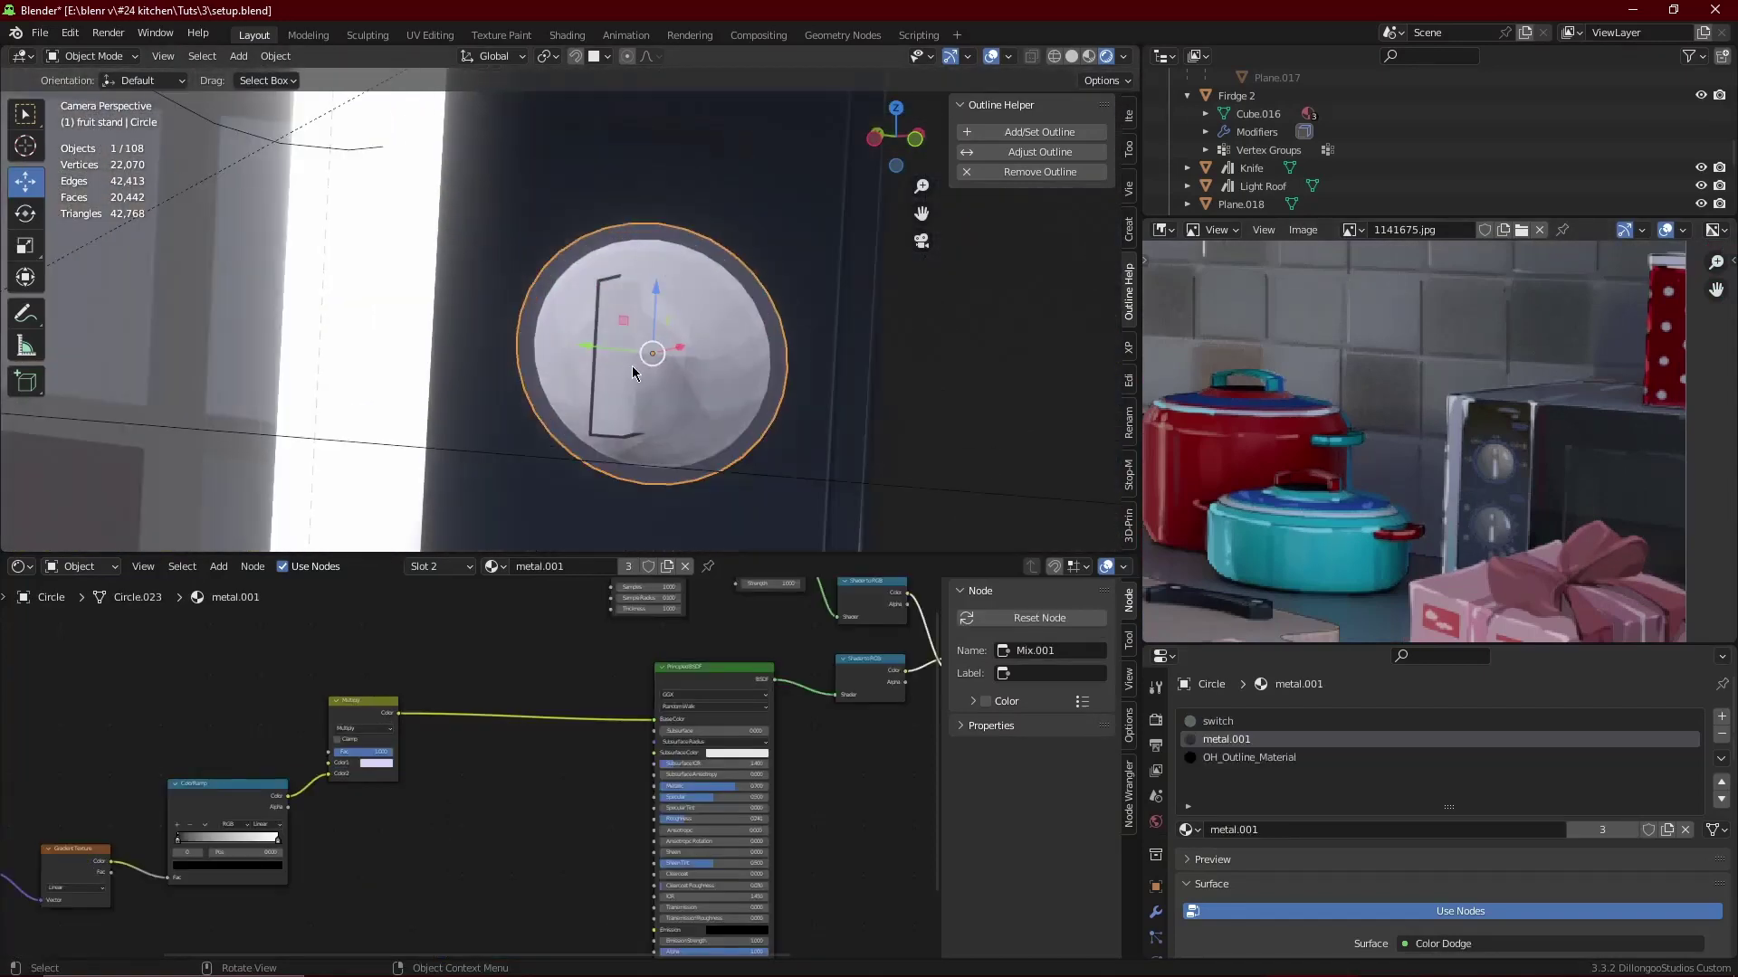
key("Tab")
key("Tab")
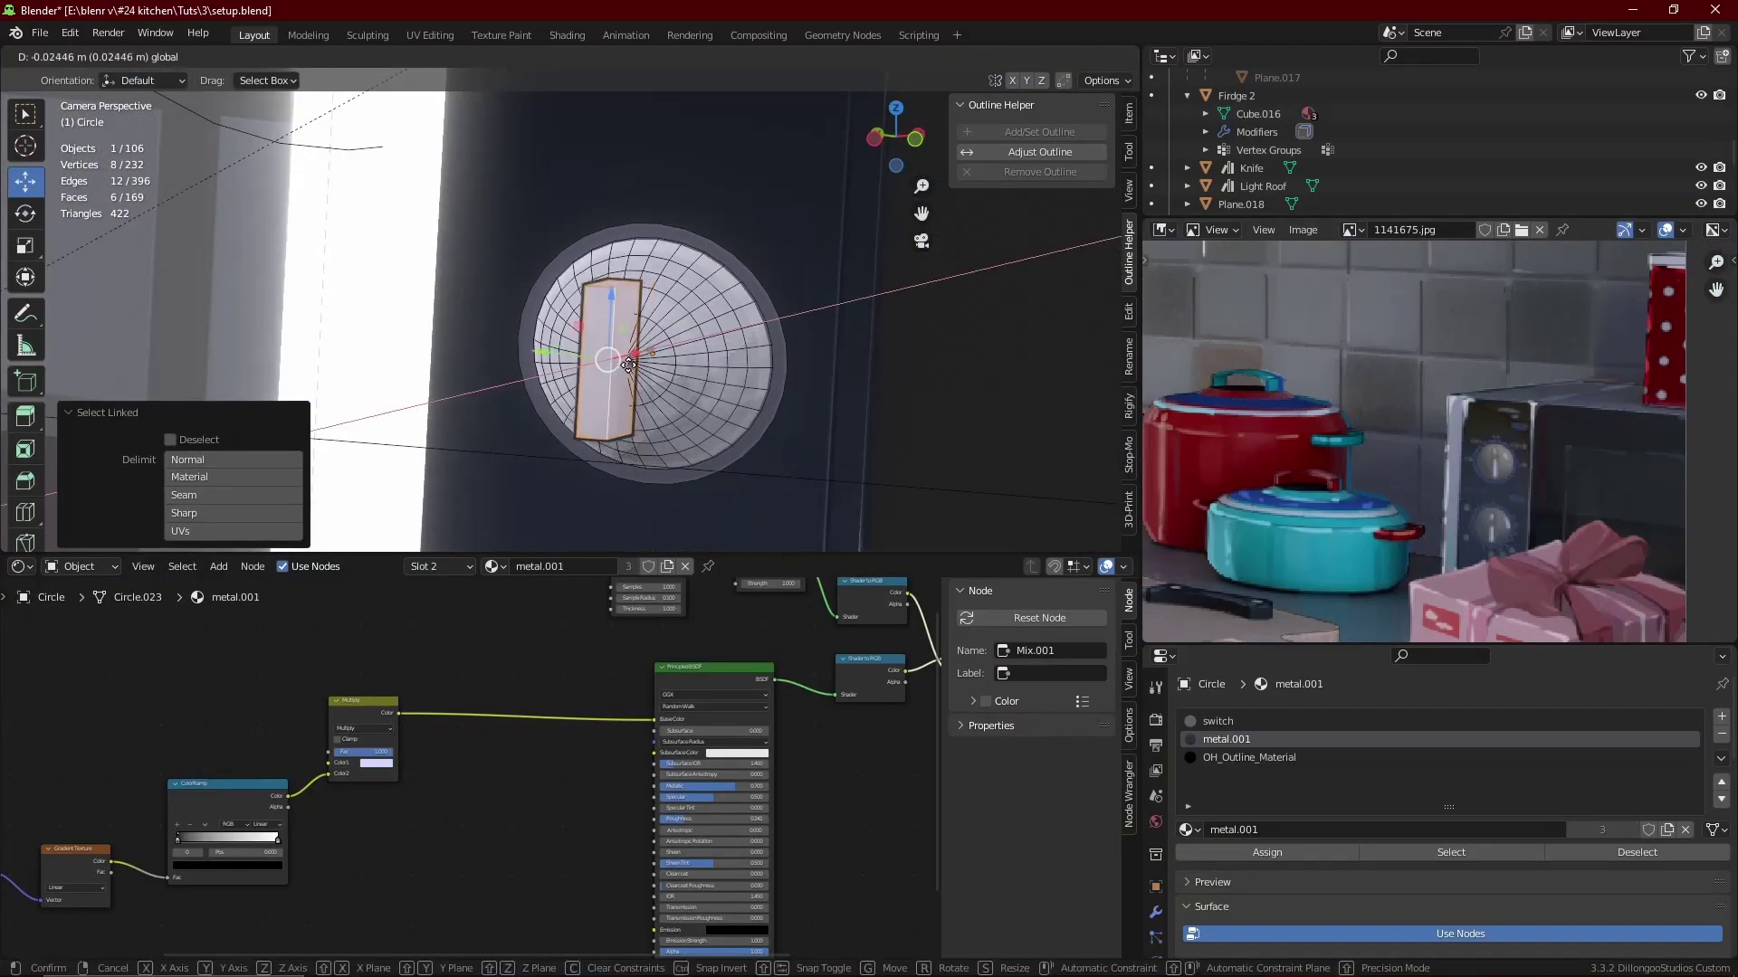
middle_click_drag(486, 350, 773, 407)
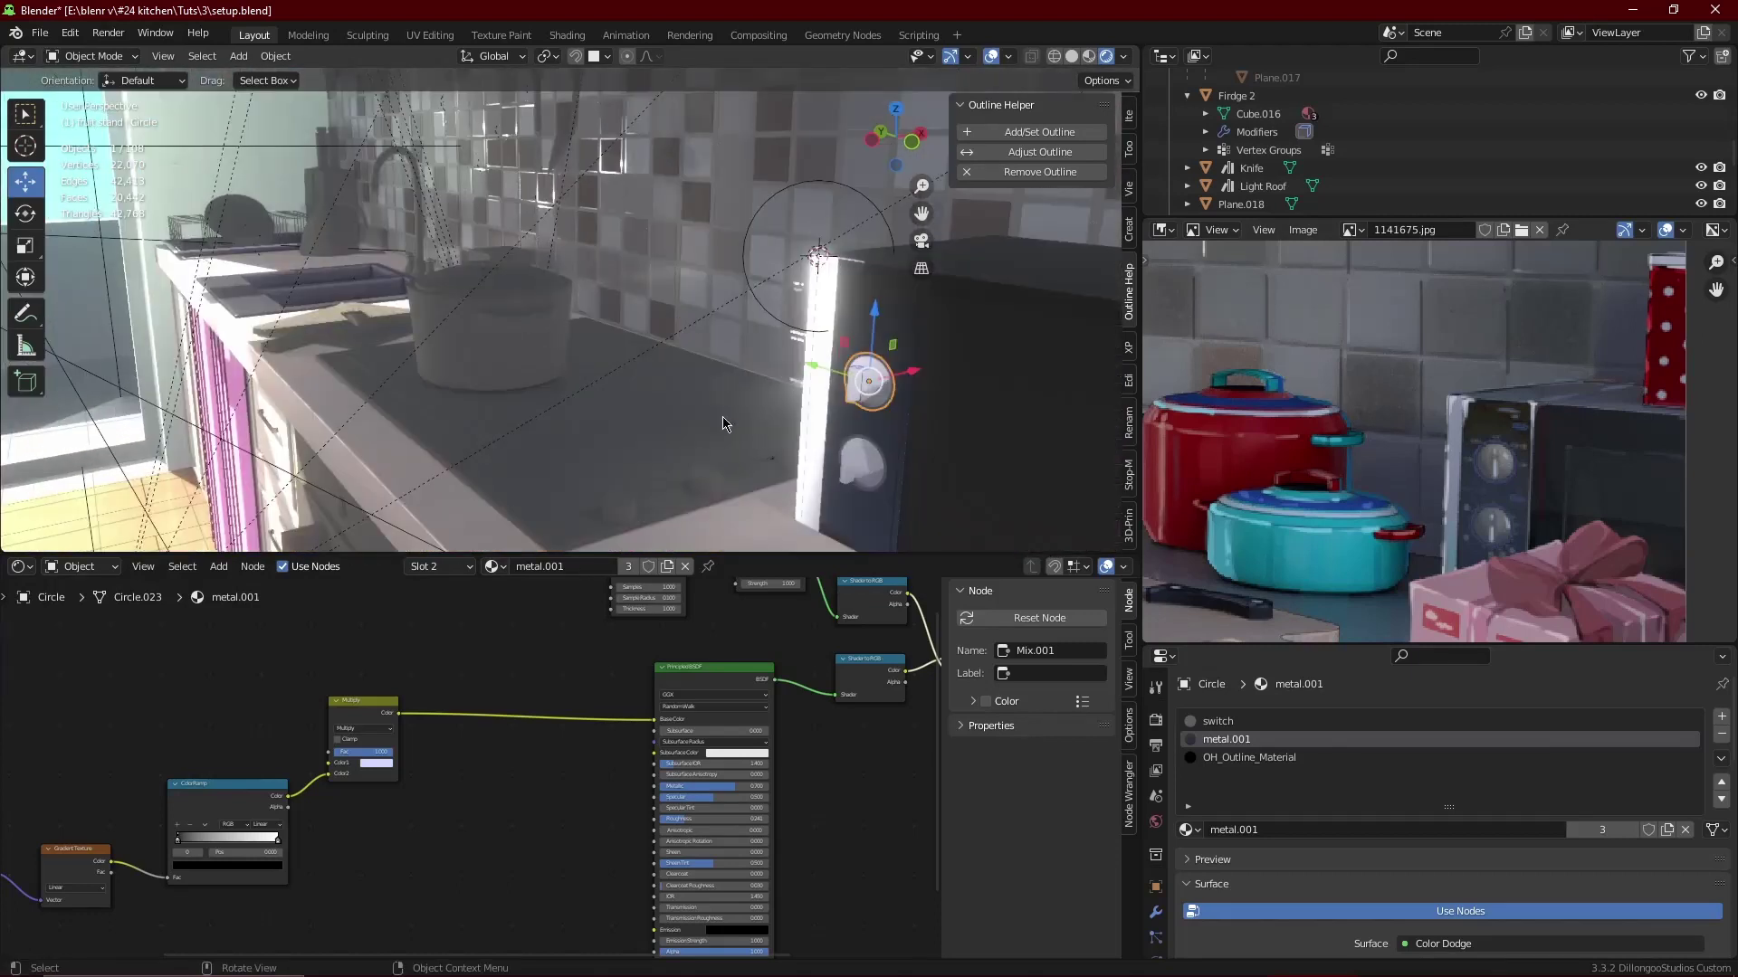
scroll(774, 408, "up", 4)
scroll(858, 413, "up", 2)
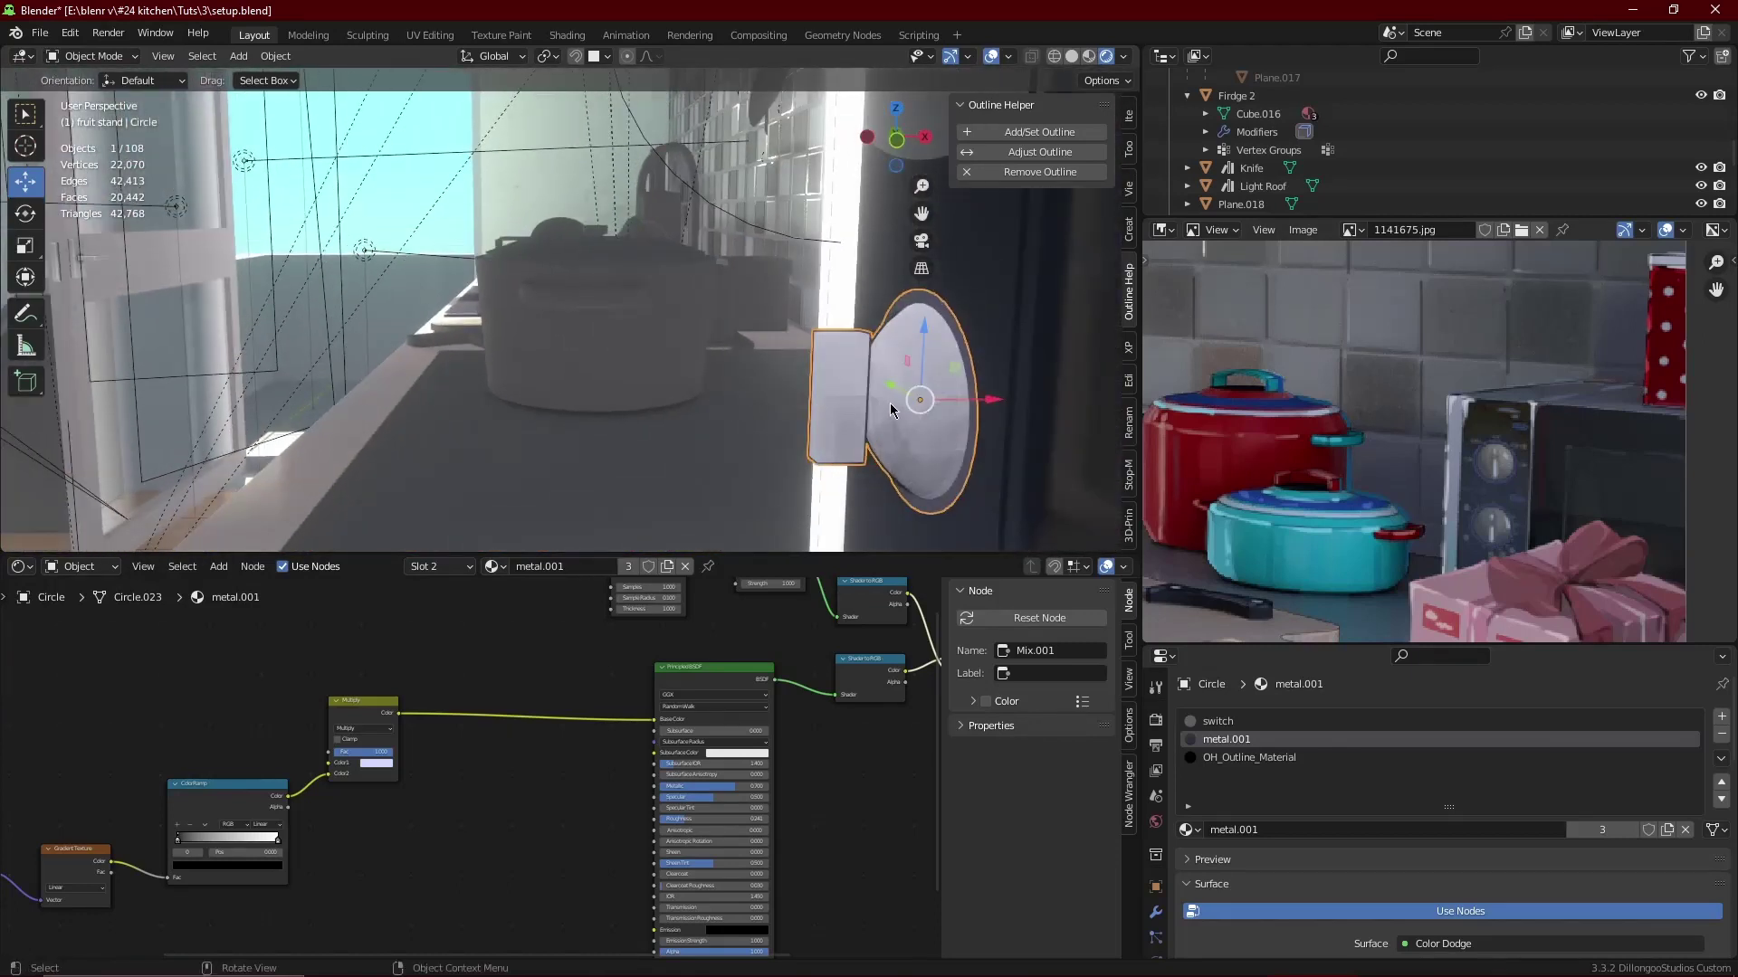
middle_click_drag(890, 409, 896, 435)
key("s")
key("x")
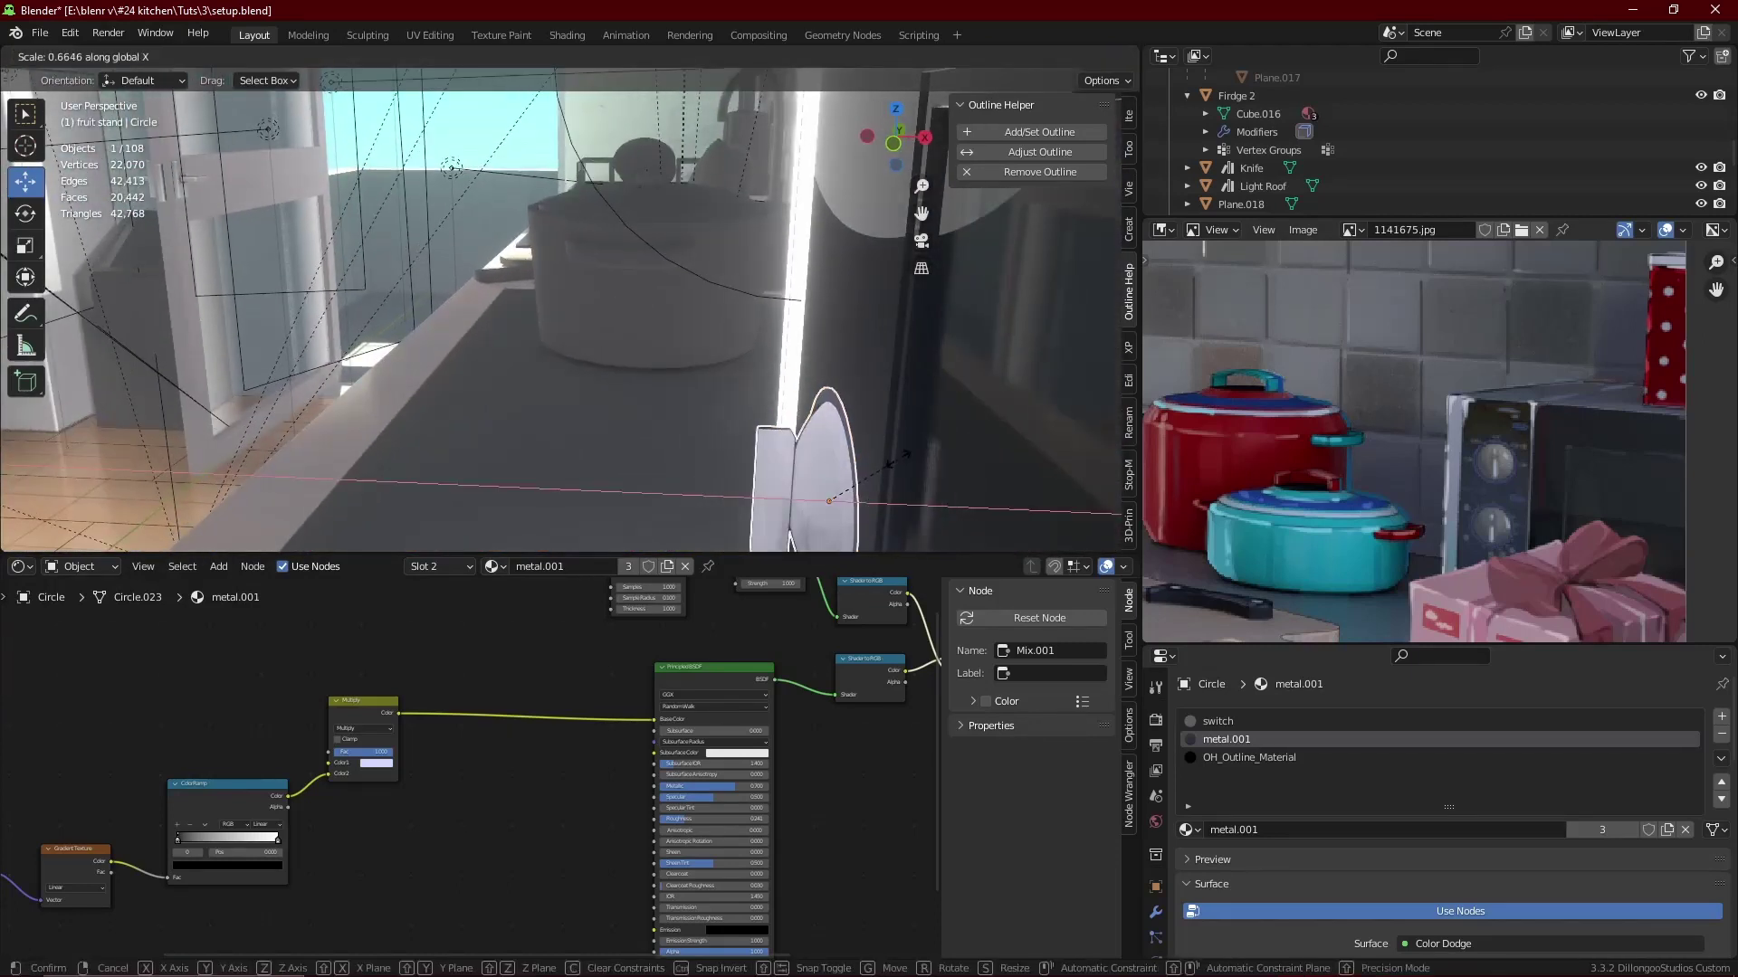
left_click(899, 459)
- Back in camera view, give the other microwave knob a toon outline
left_click(814, 434)
mouse_move(814, 435)
middle_mouse_down()
mouse_move(816, 385)
mouse_move(961, 252)
middle_mouse_up()
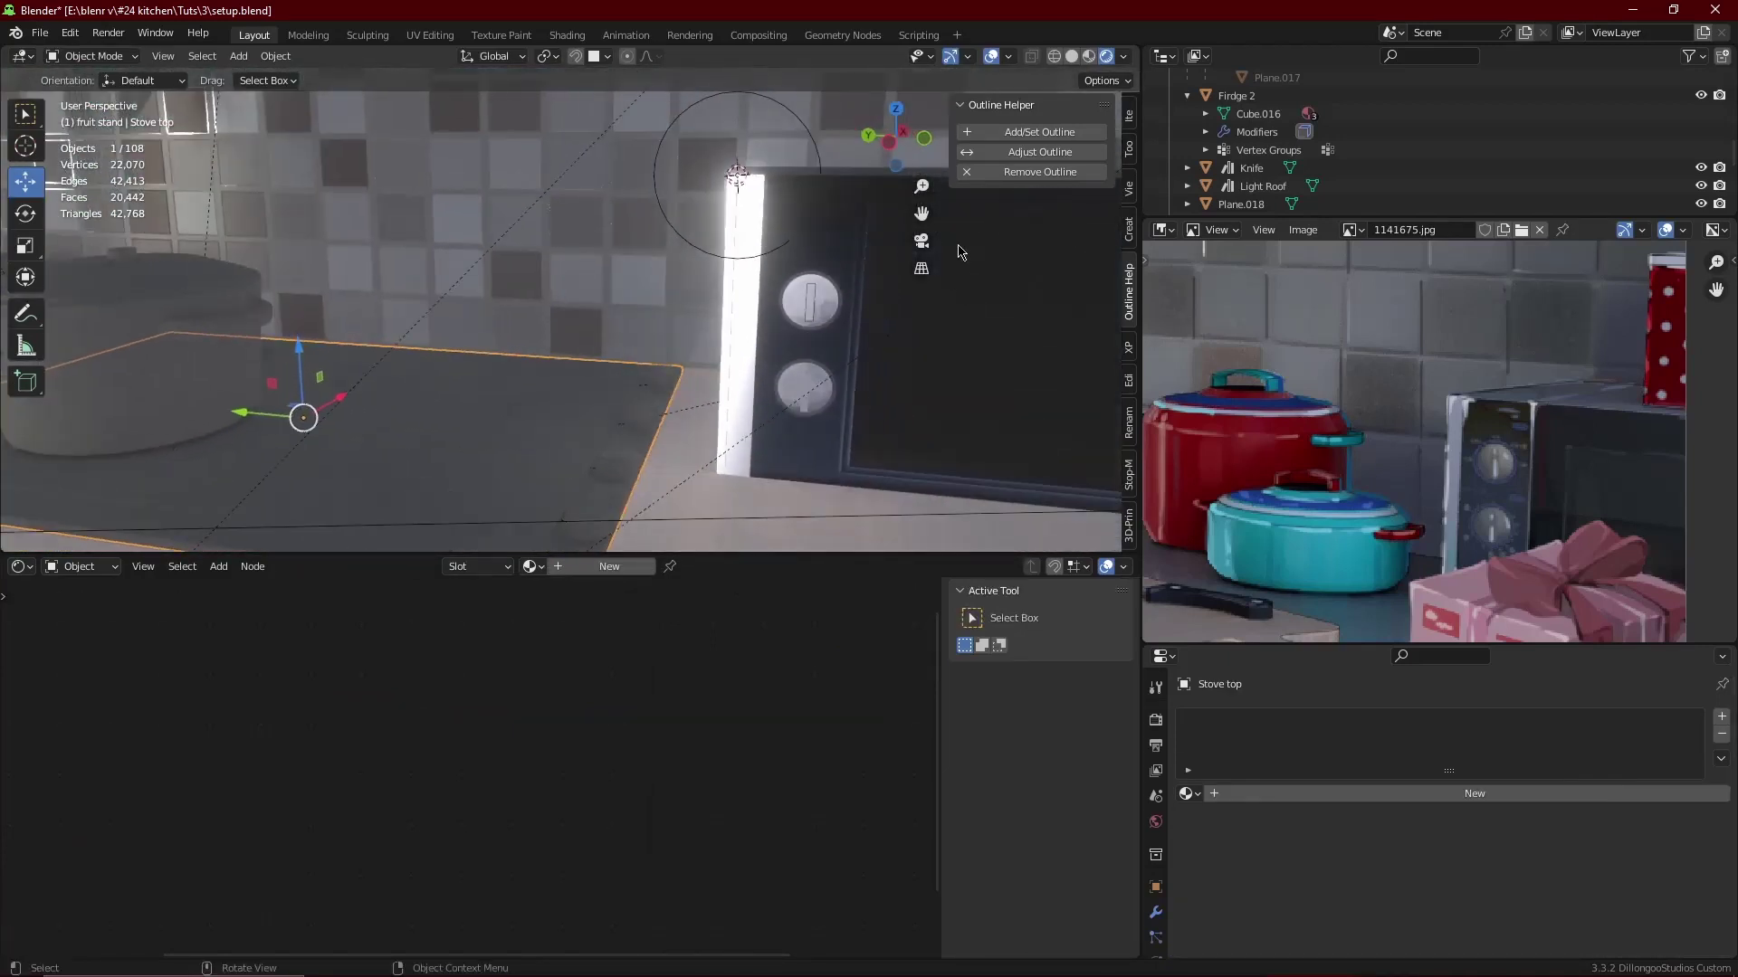
key("KP_0")
key("KP_0")
key("KP_0")
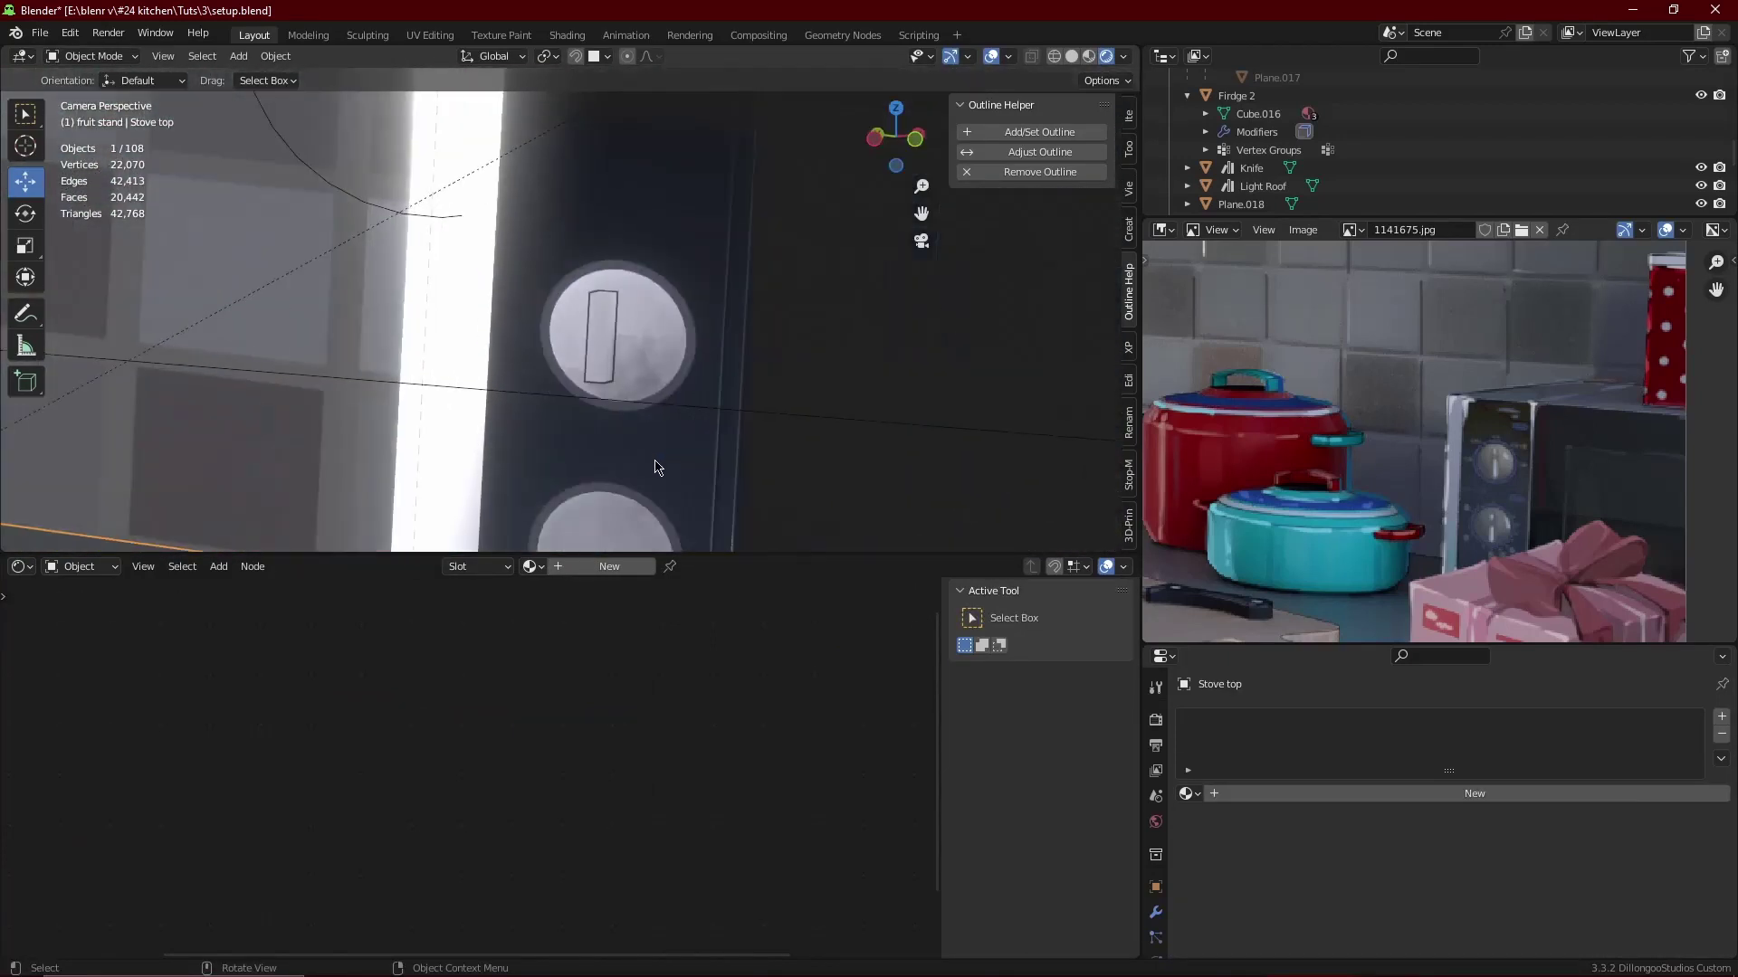
scroll(658, 467, "up", 3)
scroll(693, 353, "up", 2)
left_click(706, 372)
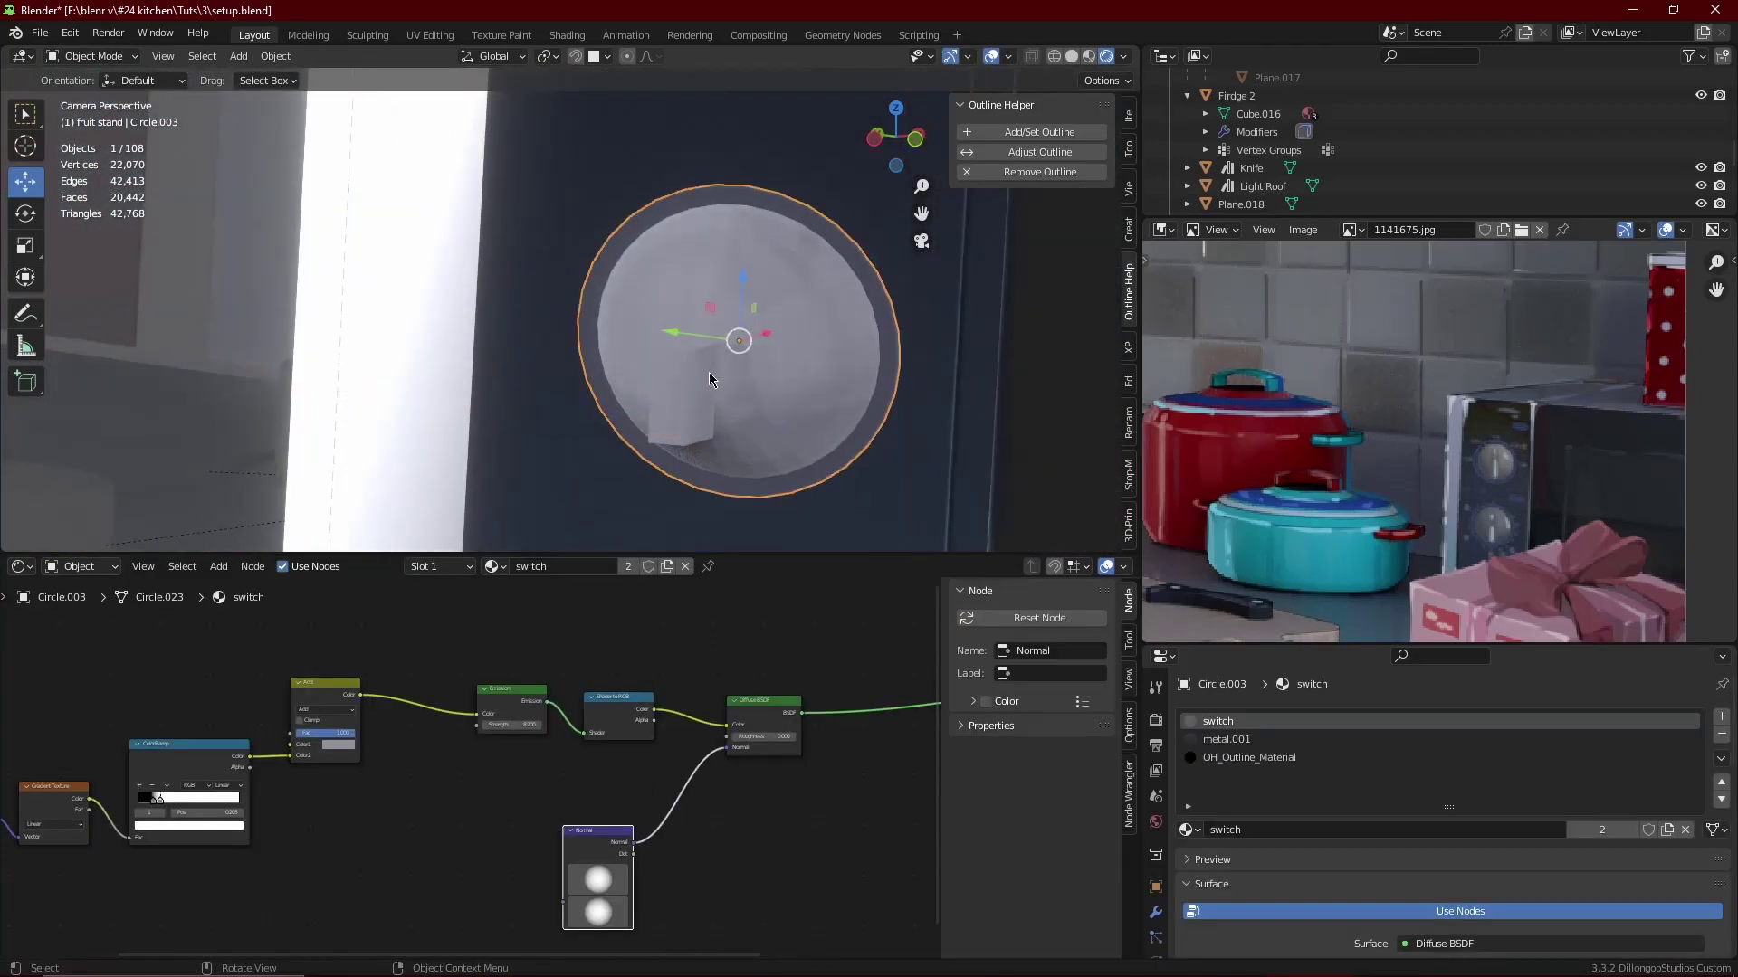
left_click(1028, 159)
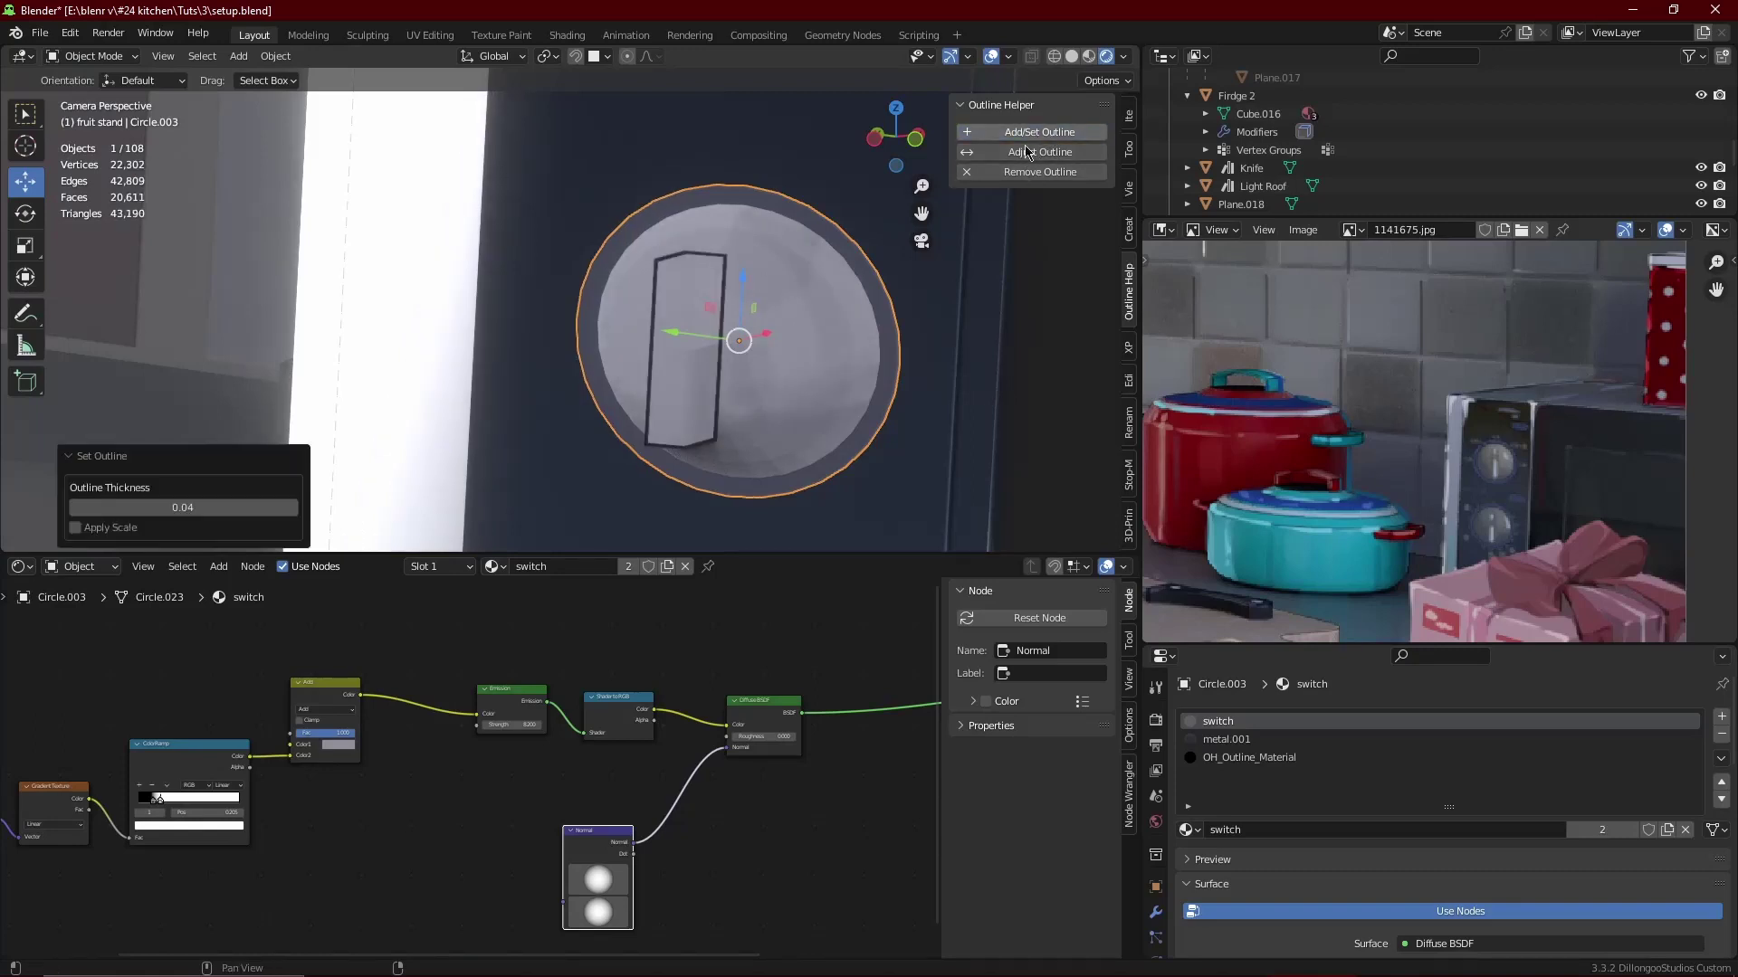
scroll(622, 381, "down", 4)
- Add a toon outline to the microwave body with thickness 0.01
left_click(622, 381)
scroll(622, 381, "up", 3)
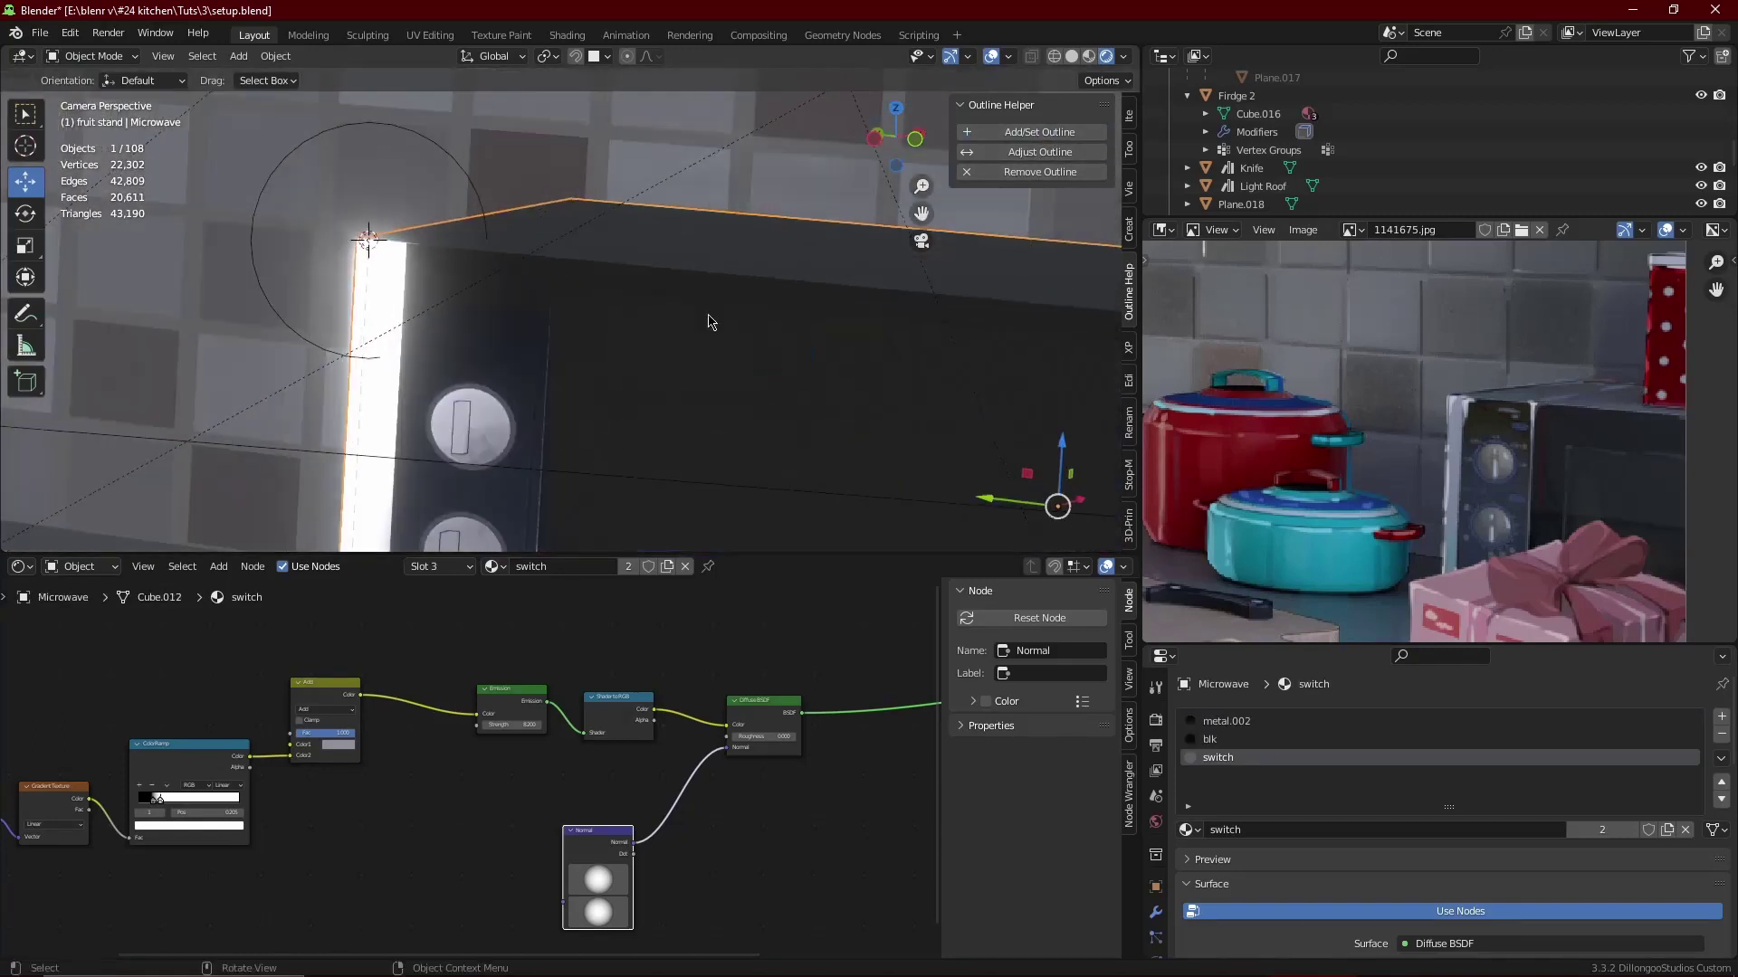
left_click(1039, 131)
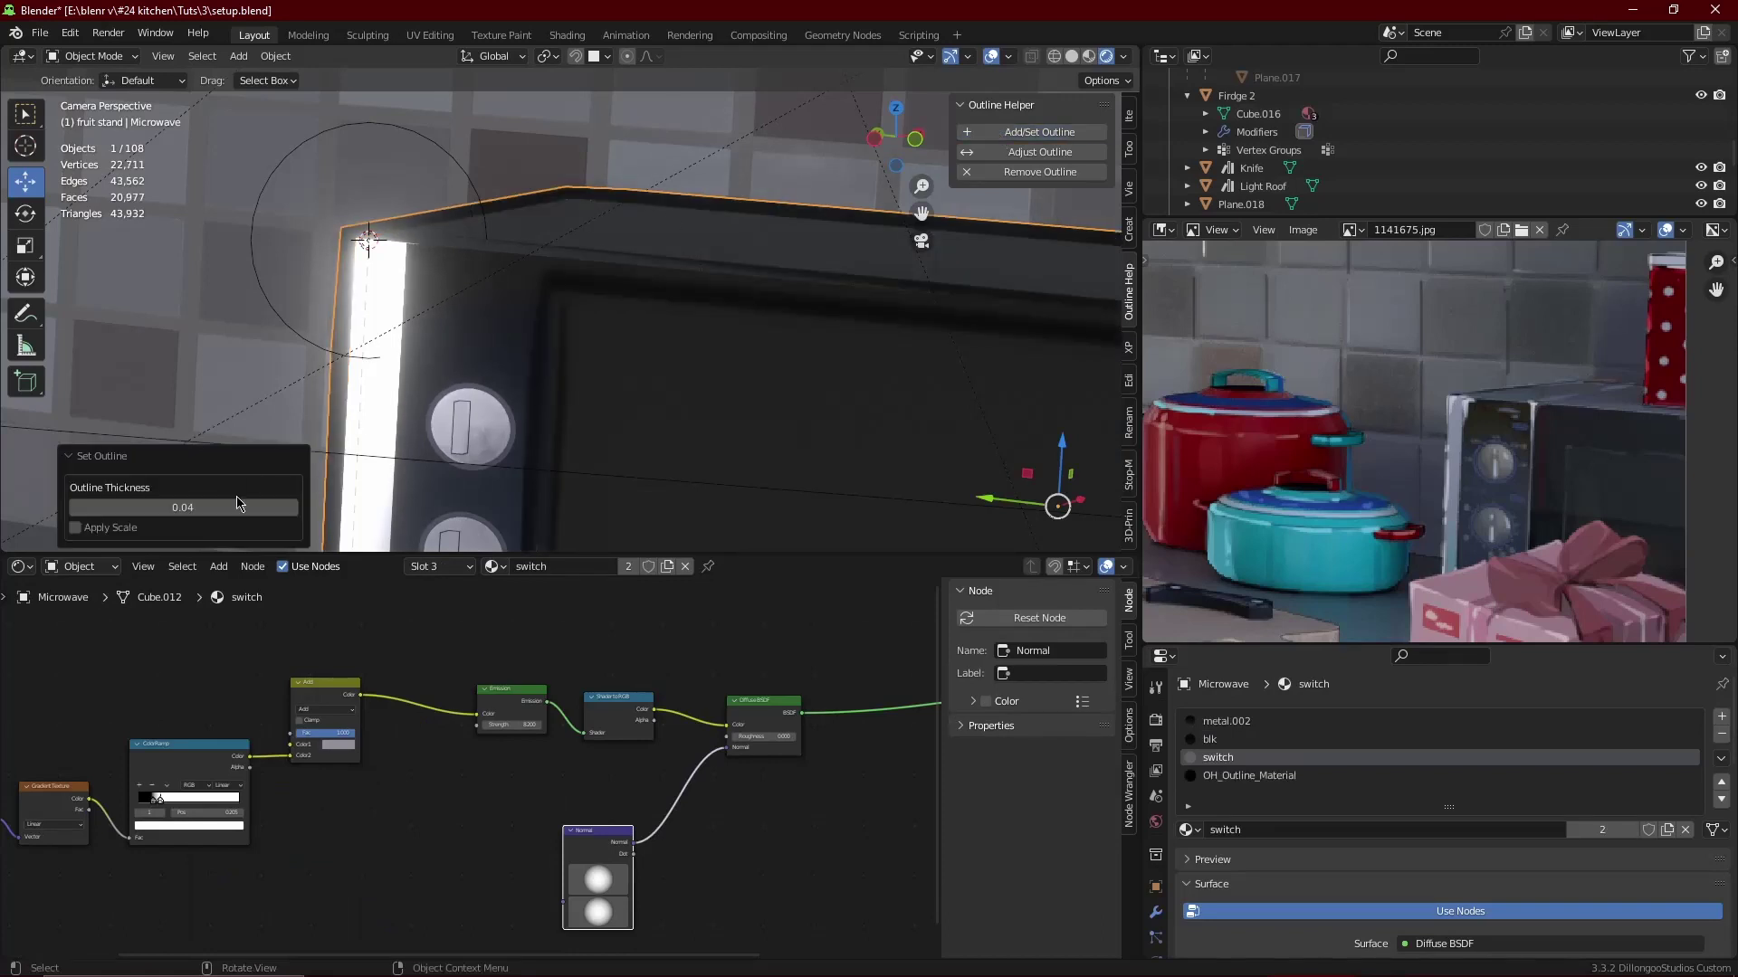
type("1")
key("Return")
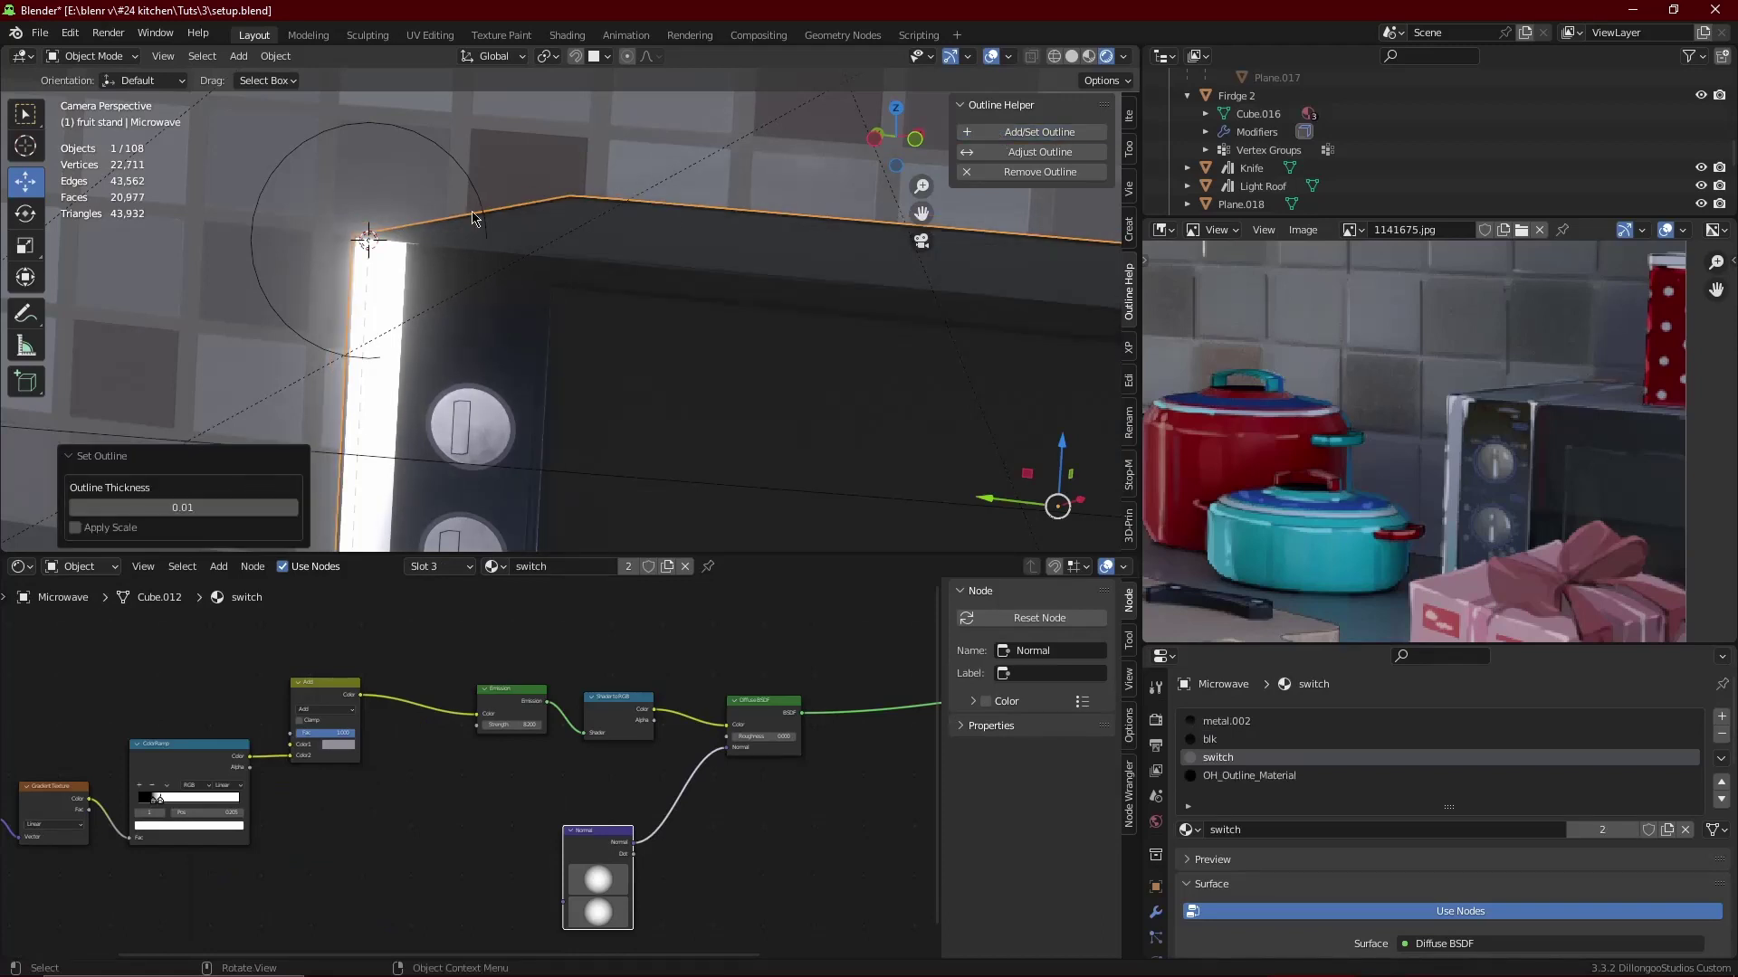
scroll(559, 146, "down", 4)
left_click(570, 227)
- Save the file, select the countertop and sample a colour into its Multiply Color1
scroll(589, 310, "up", 2)
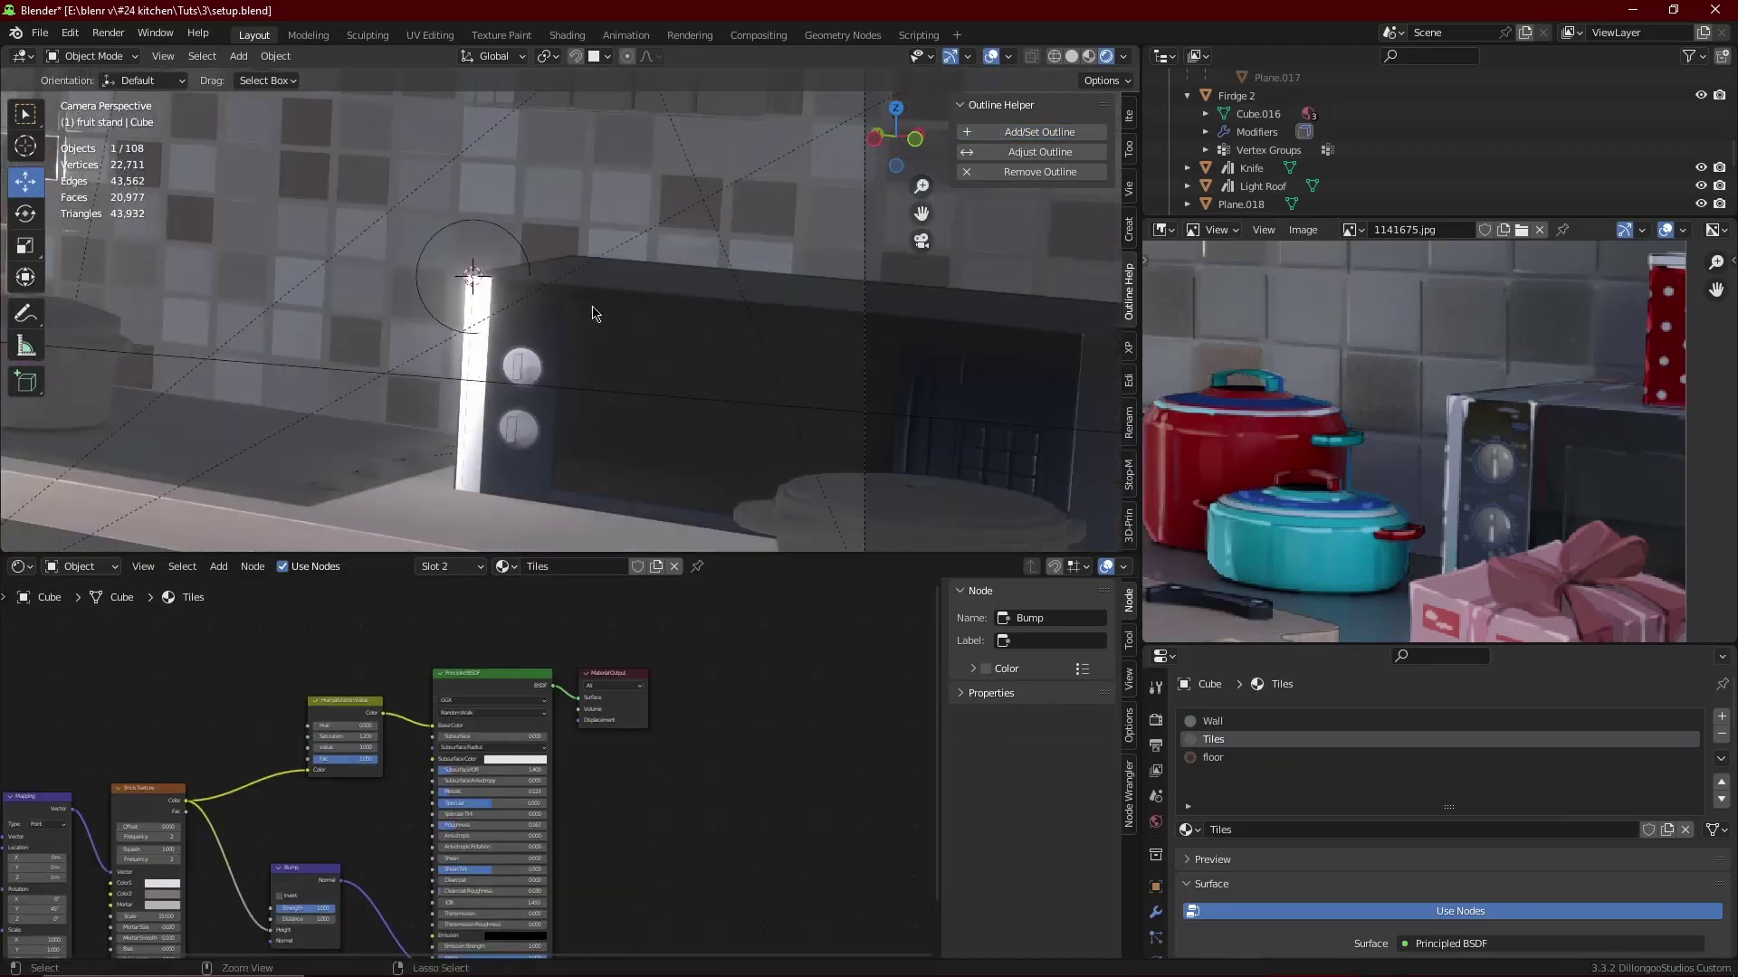
key("ctrl+s")
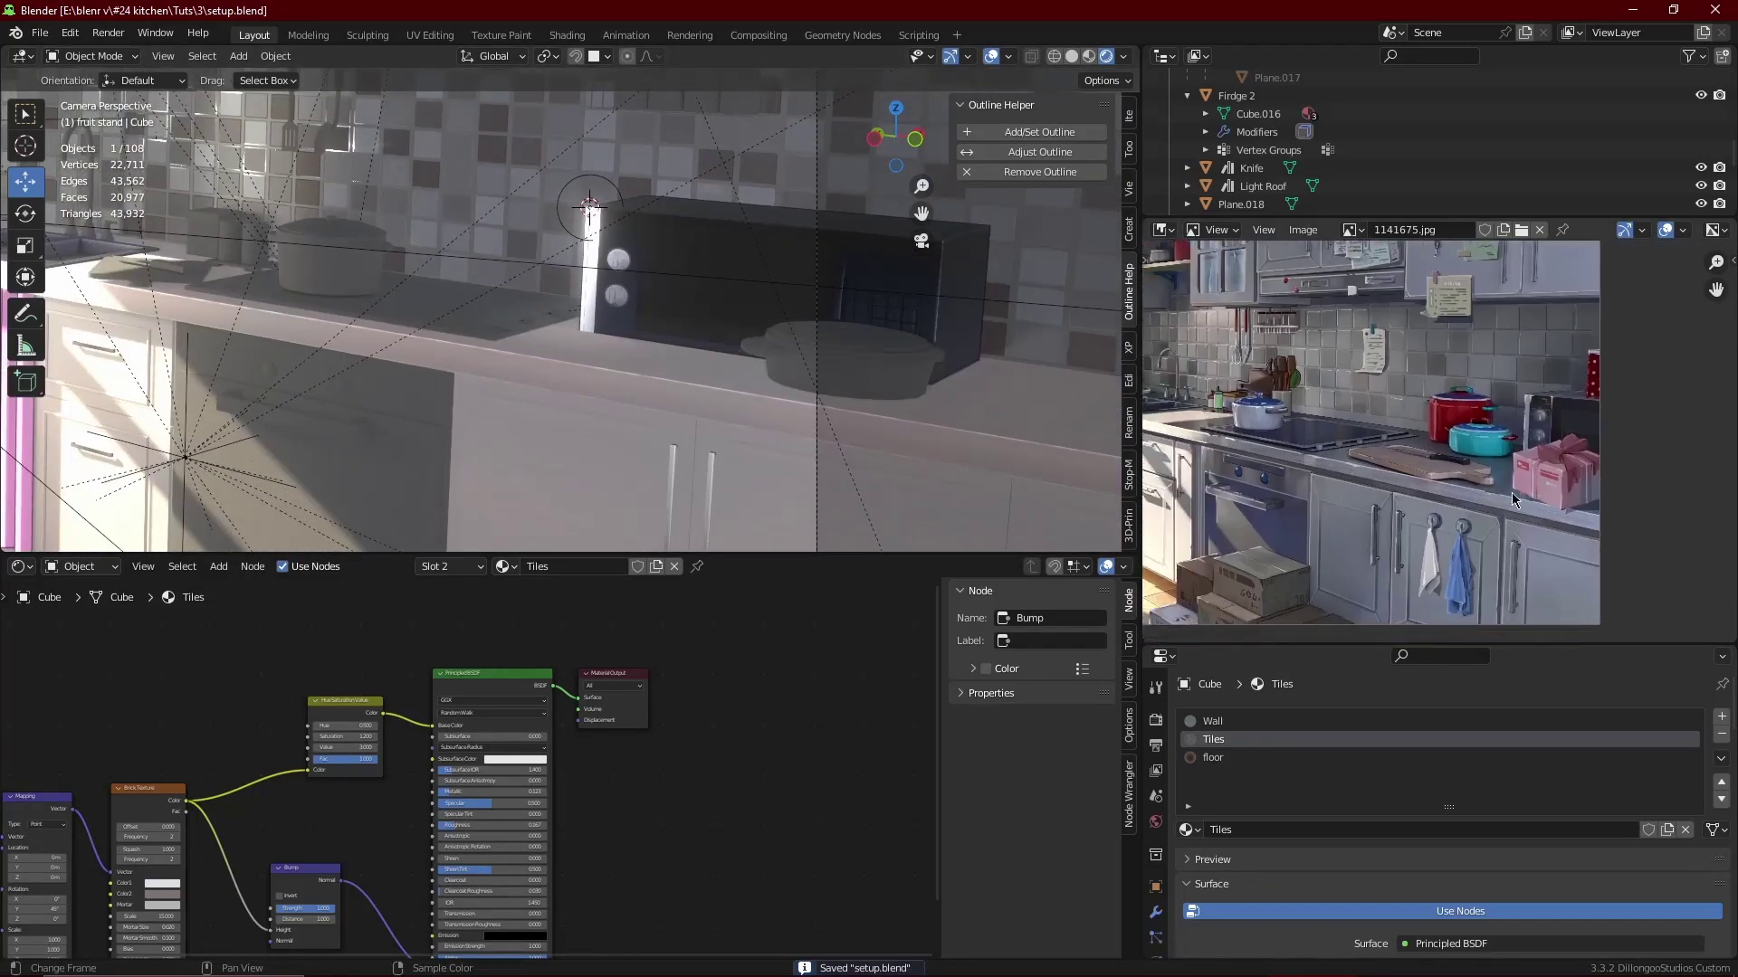
left_click(619, 389)
scroll(618, 735, "up", 3)
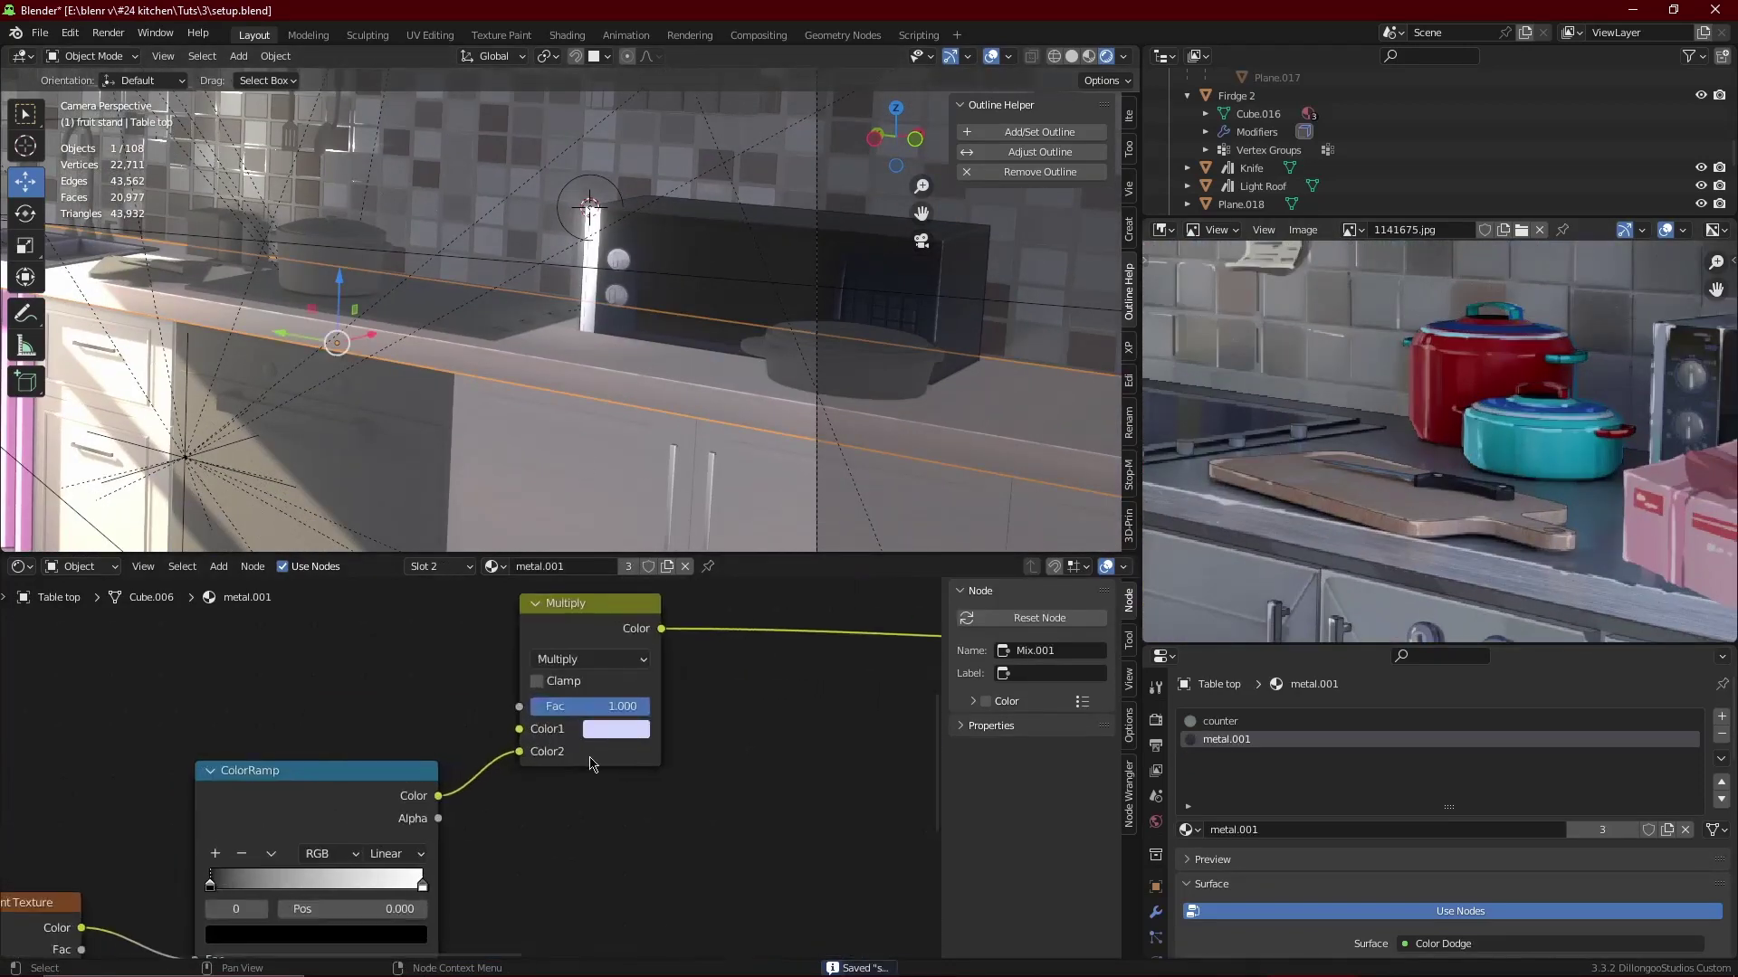
left_click(615, 730)
left_click(754, 638)
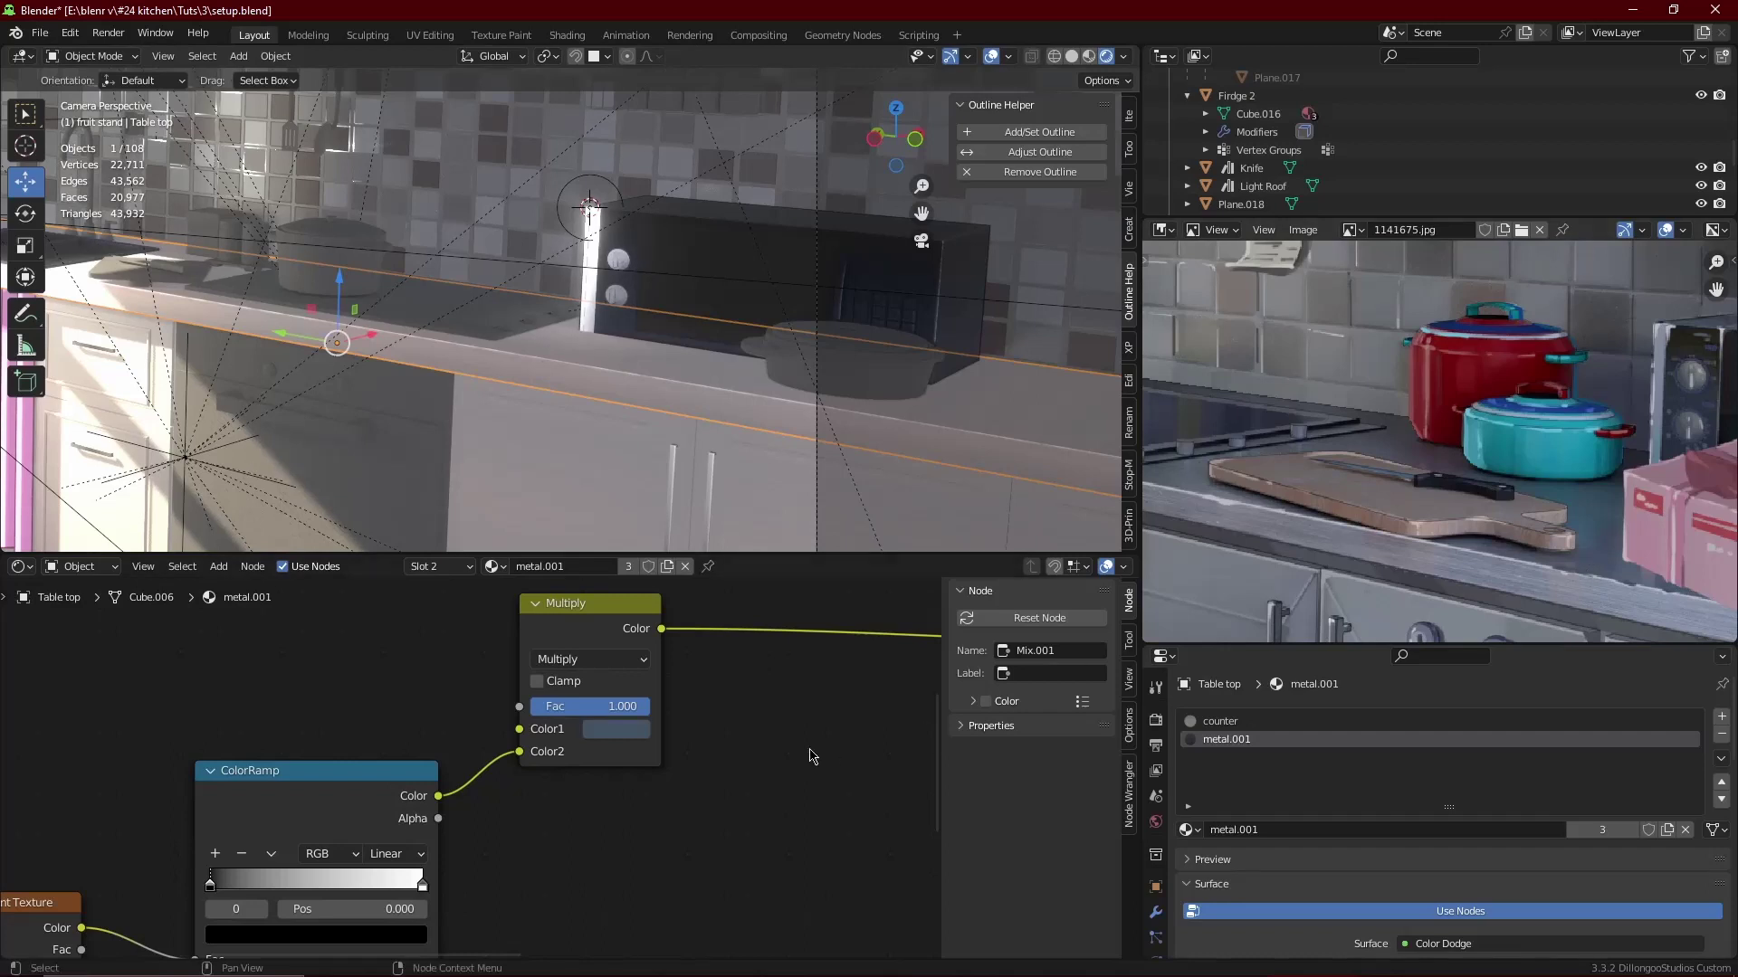
key("Home")
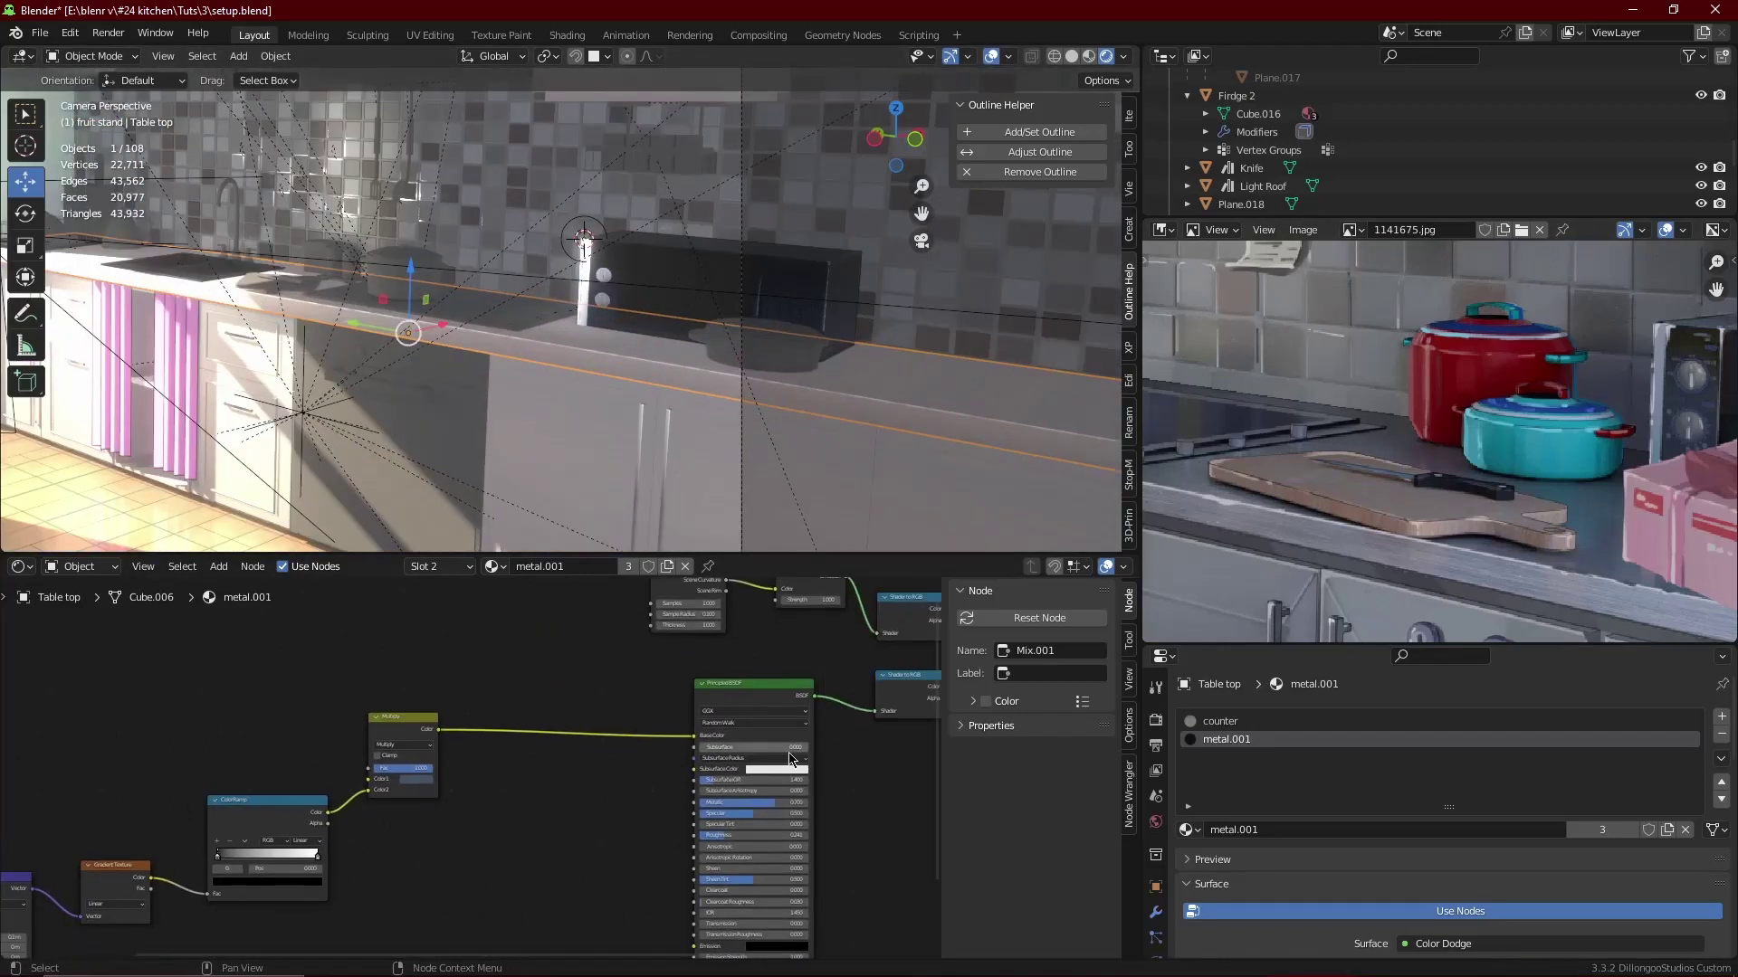
- In the counter material, sample the grey into the Add node's Color2 and lighten it to lavender
left_click(1217, 721)
scroll(272, 706, "up", 4)
left_click(226, 706)
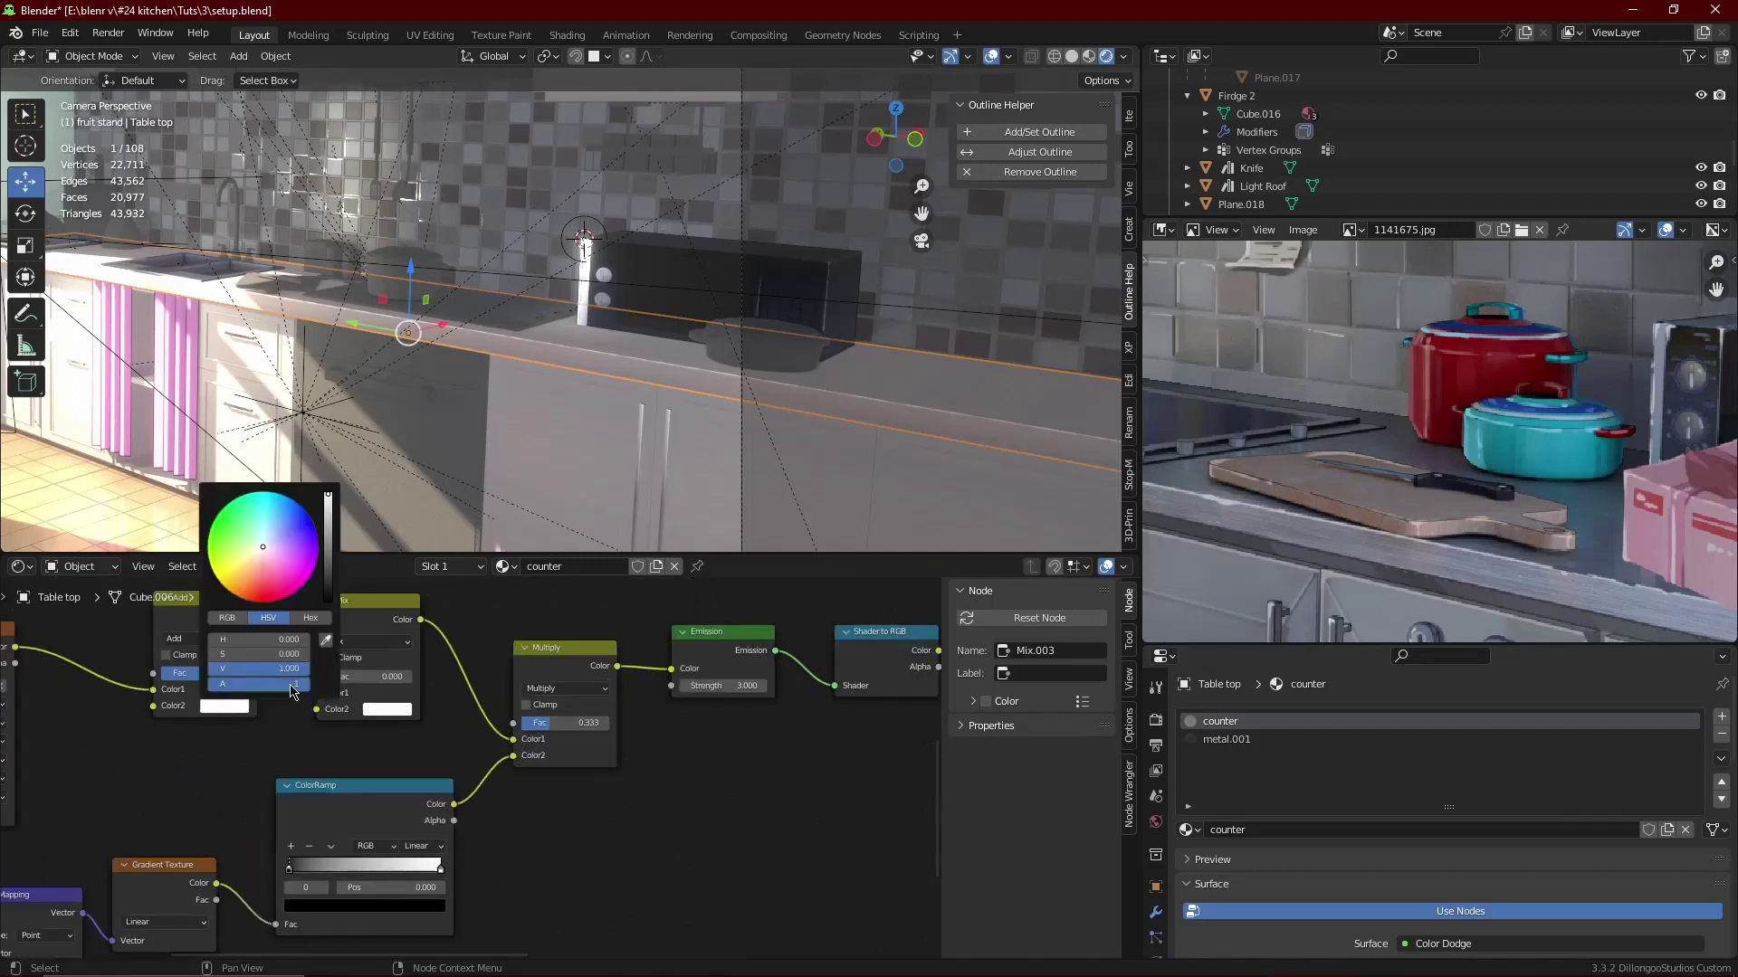
left_click(326, 640)
left_click(1252, 515)
scroll(522, 742, "up", 1)
scroll(522, 742, "up", 2)
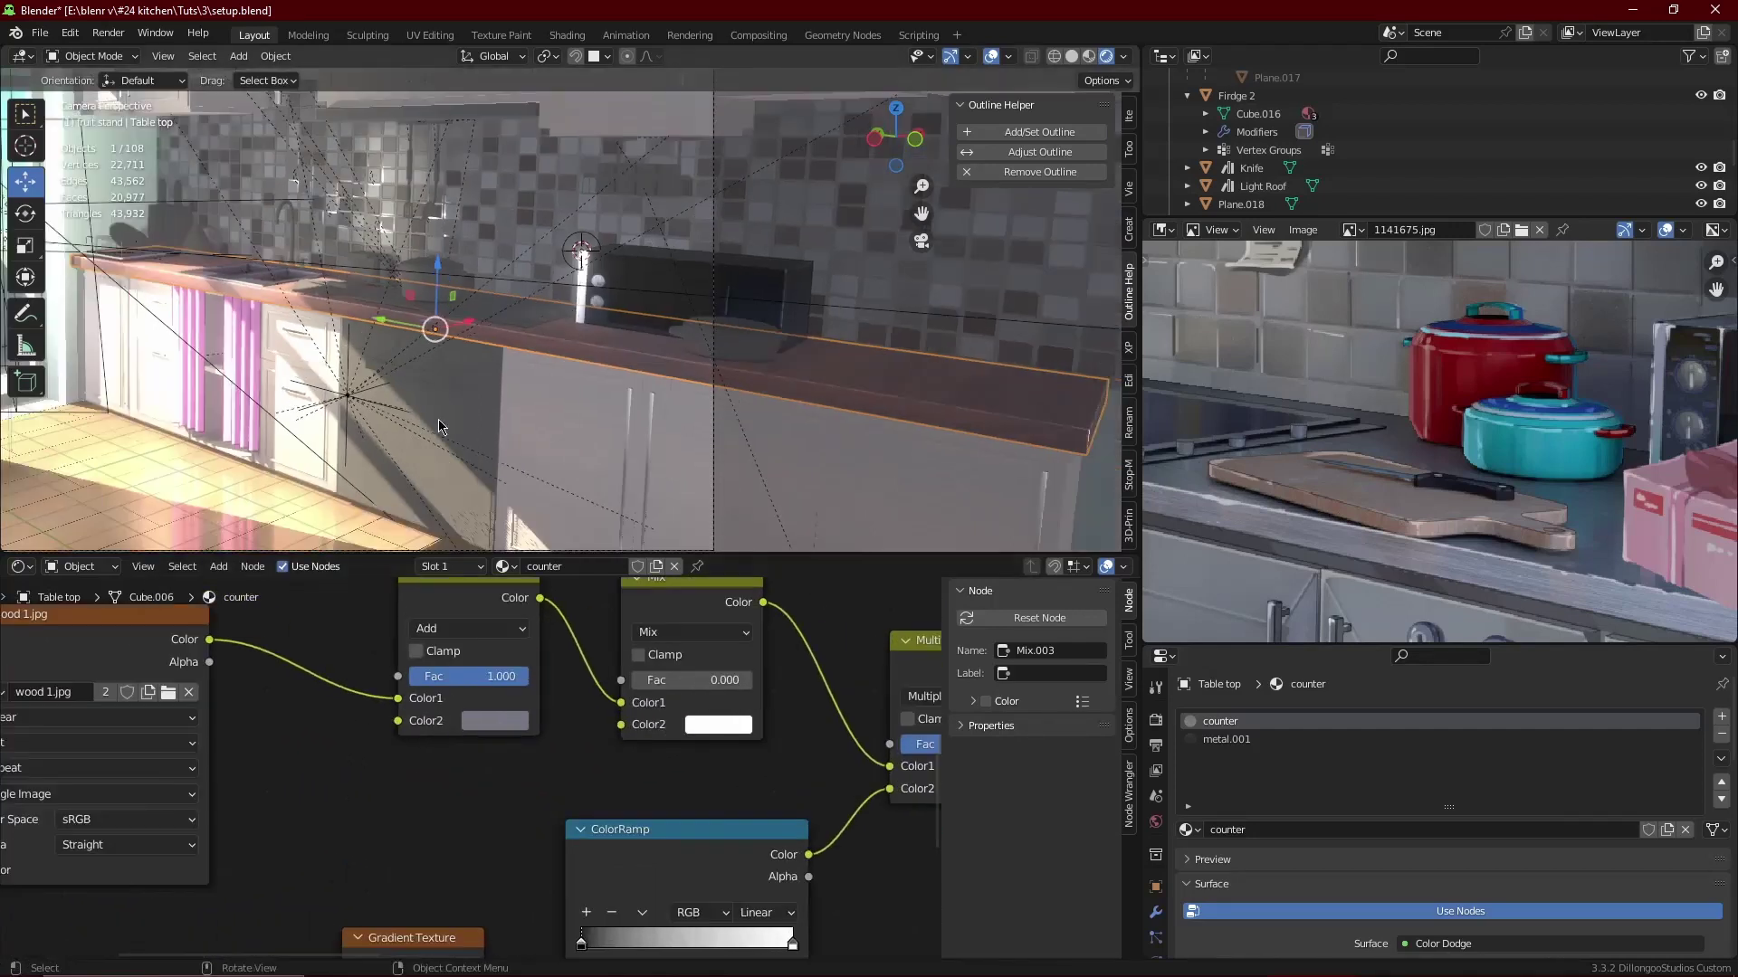
left_click(522, 722)
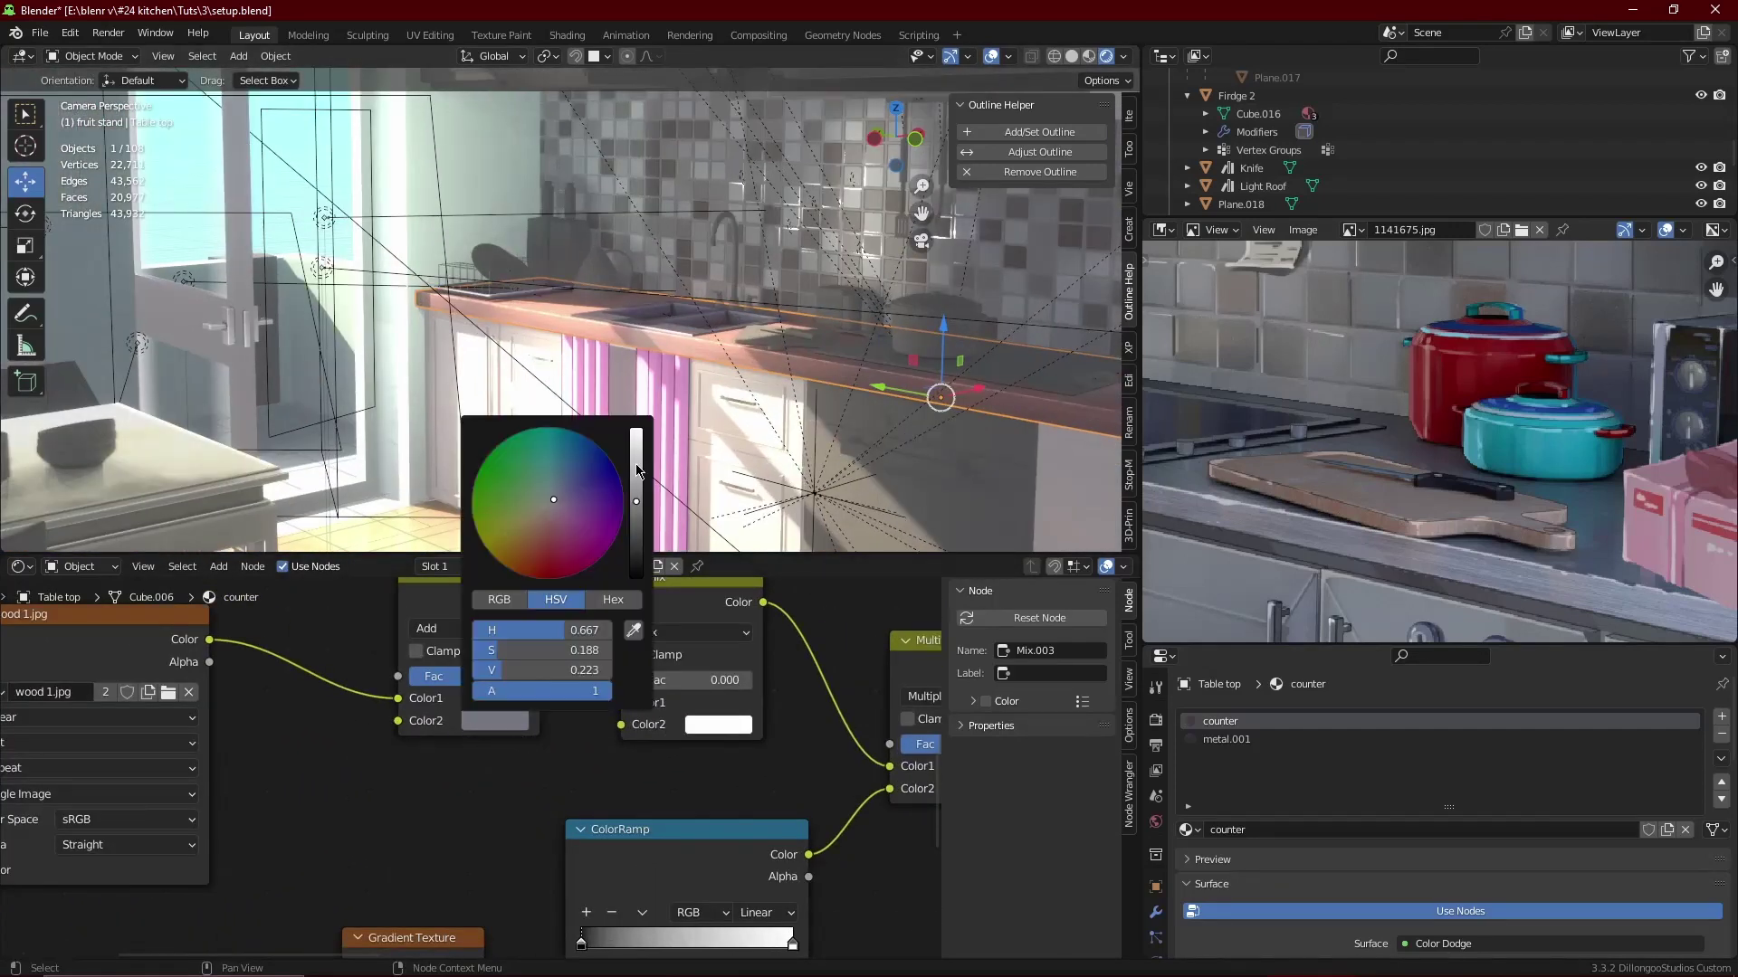
left_click_drag(637, 471, 638, 435)
- Experiment with the counter's Metallic and Roughness, leaving Metallic at 0
middle_click_drag(1104, 380, 551, 383, "shift")
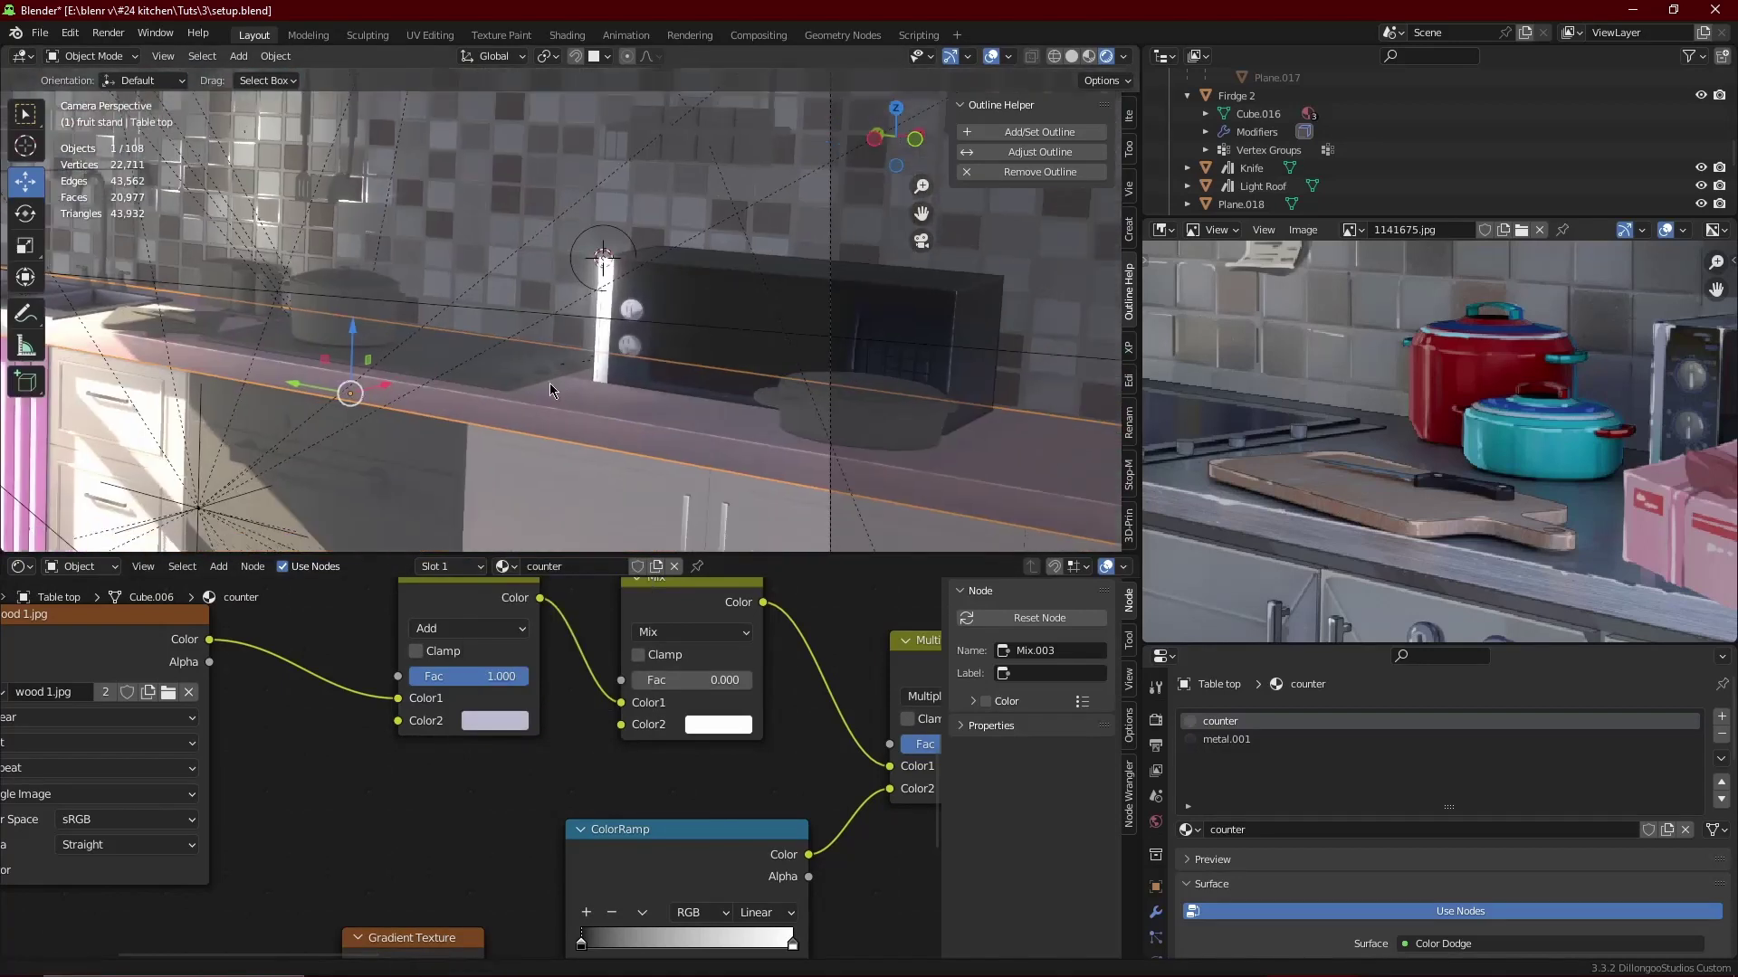
scroll(588, 398, "up", 2)
scroll(724, 724, "down", 2)
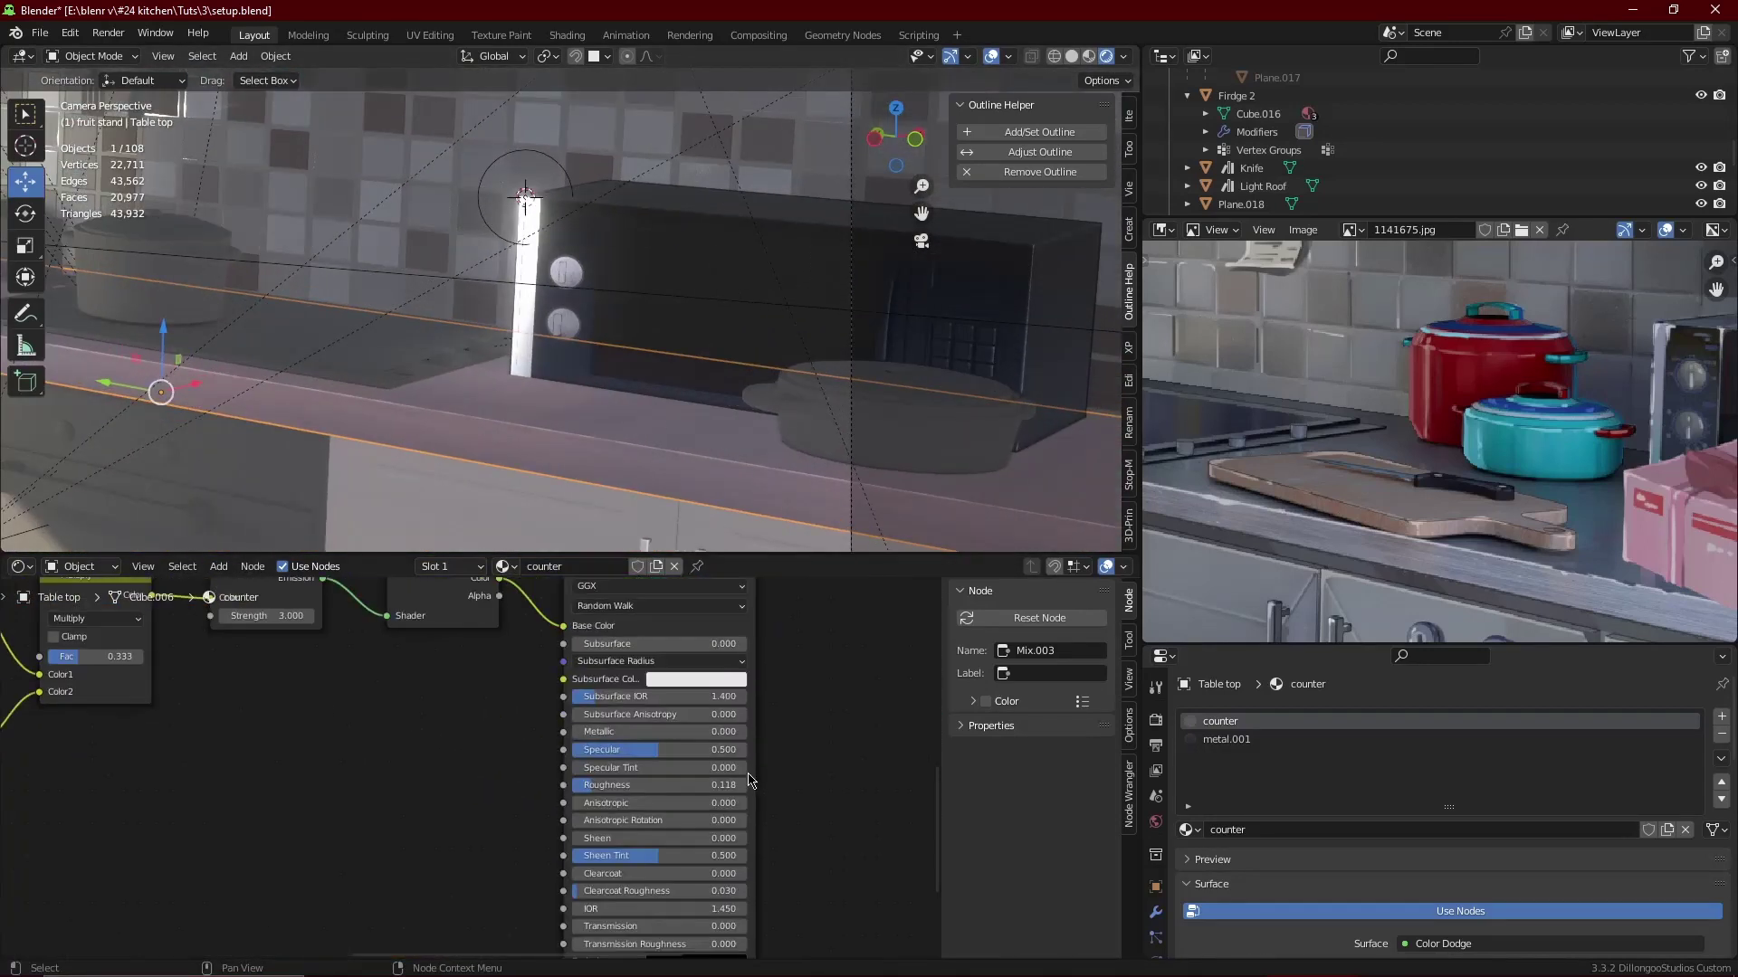
scroll(749, 780, "up", 2)
mouse_move(670, 725)
left_mouse_down()
mouse_move(808, 724)
mouse_move(615, 722)
left_mouse_up()
left_click_drag(633, 789, 602, 789)
mouse_move(638, 722)
left_mouse_down()
mouse_move(695, 722)
mouse_move(600, 722)
left_mouse_up()
middle_click_drag(452, 724, 587, 923)
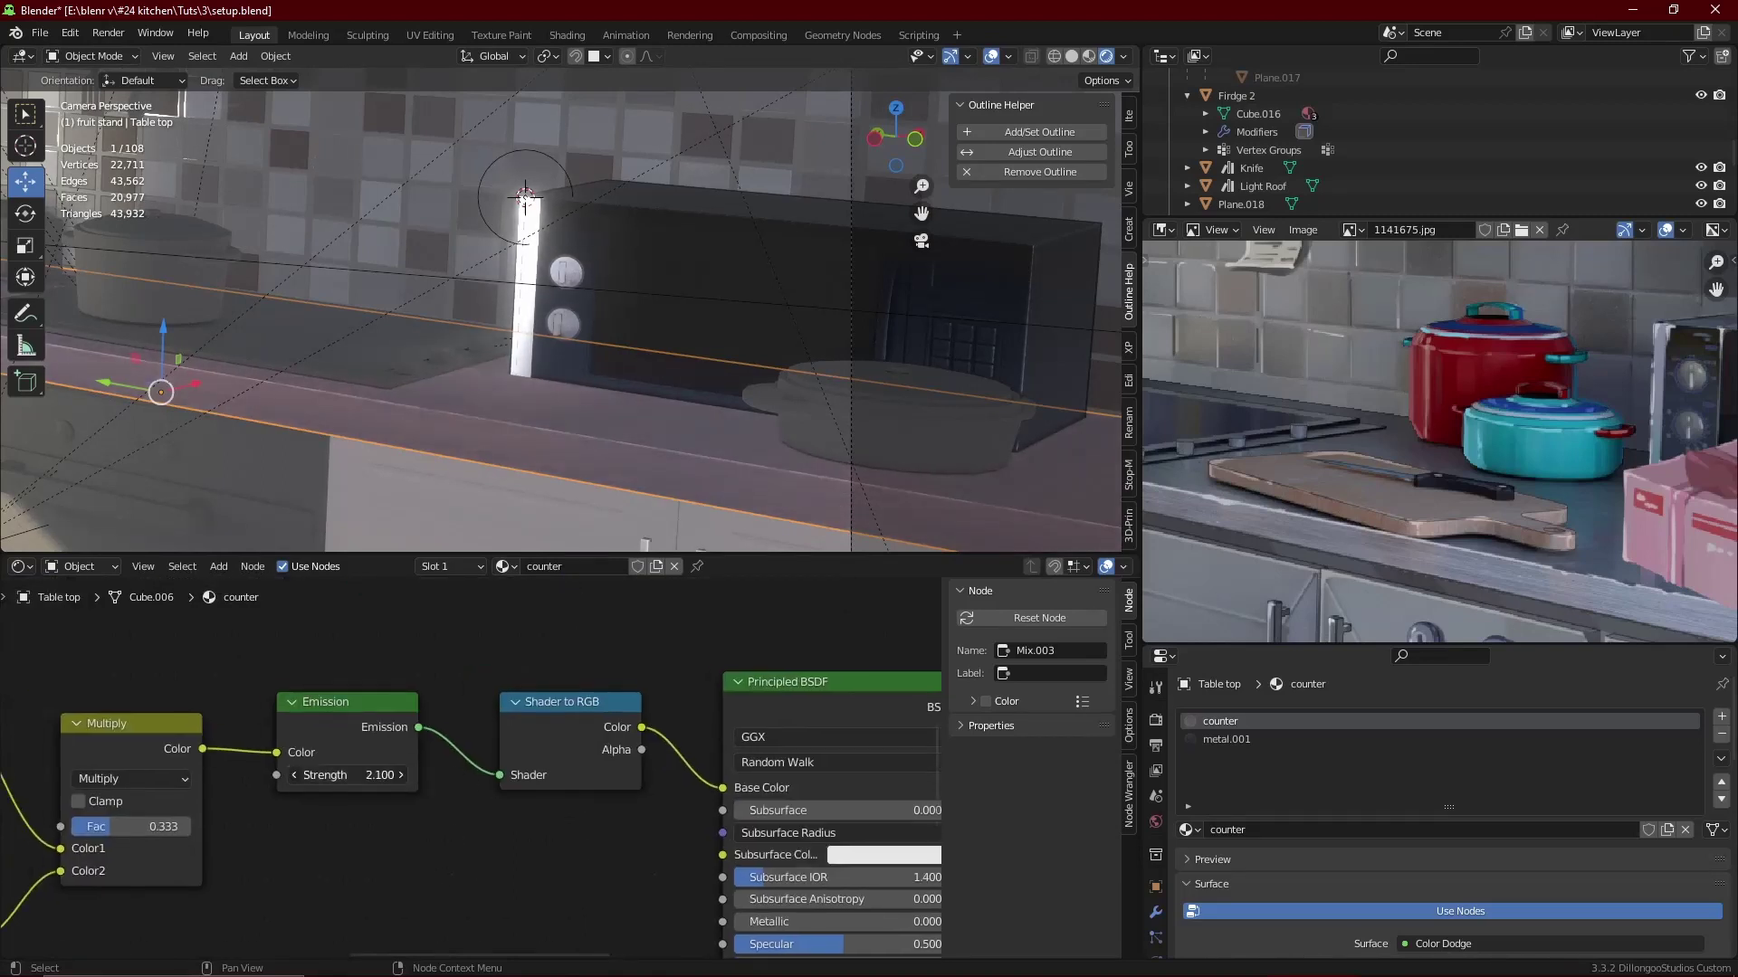
- Give the lower cupboard a toon outline
left_click(887, 416)
scroll(525, 402, "down", 3)
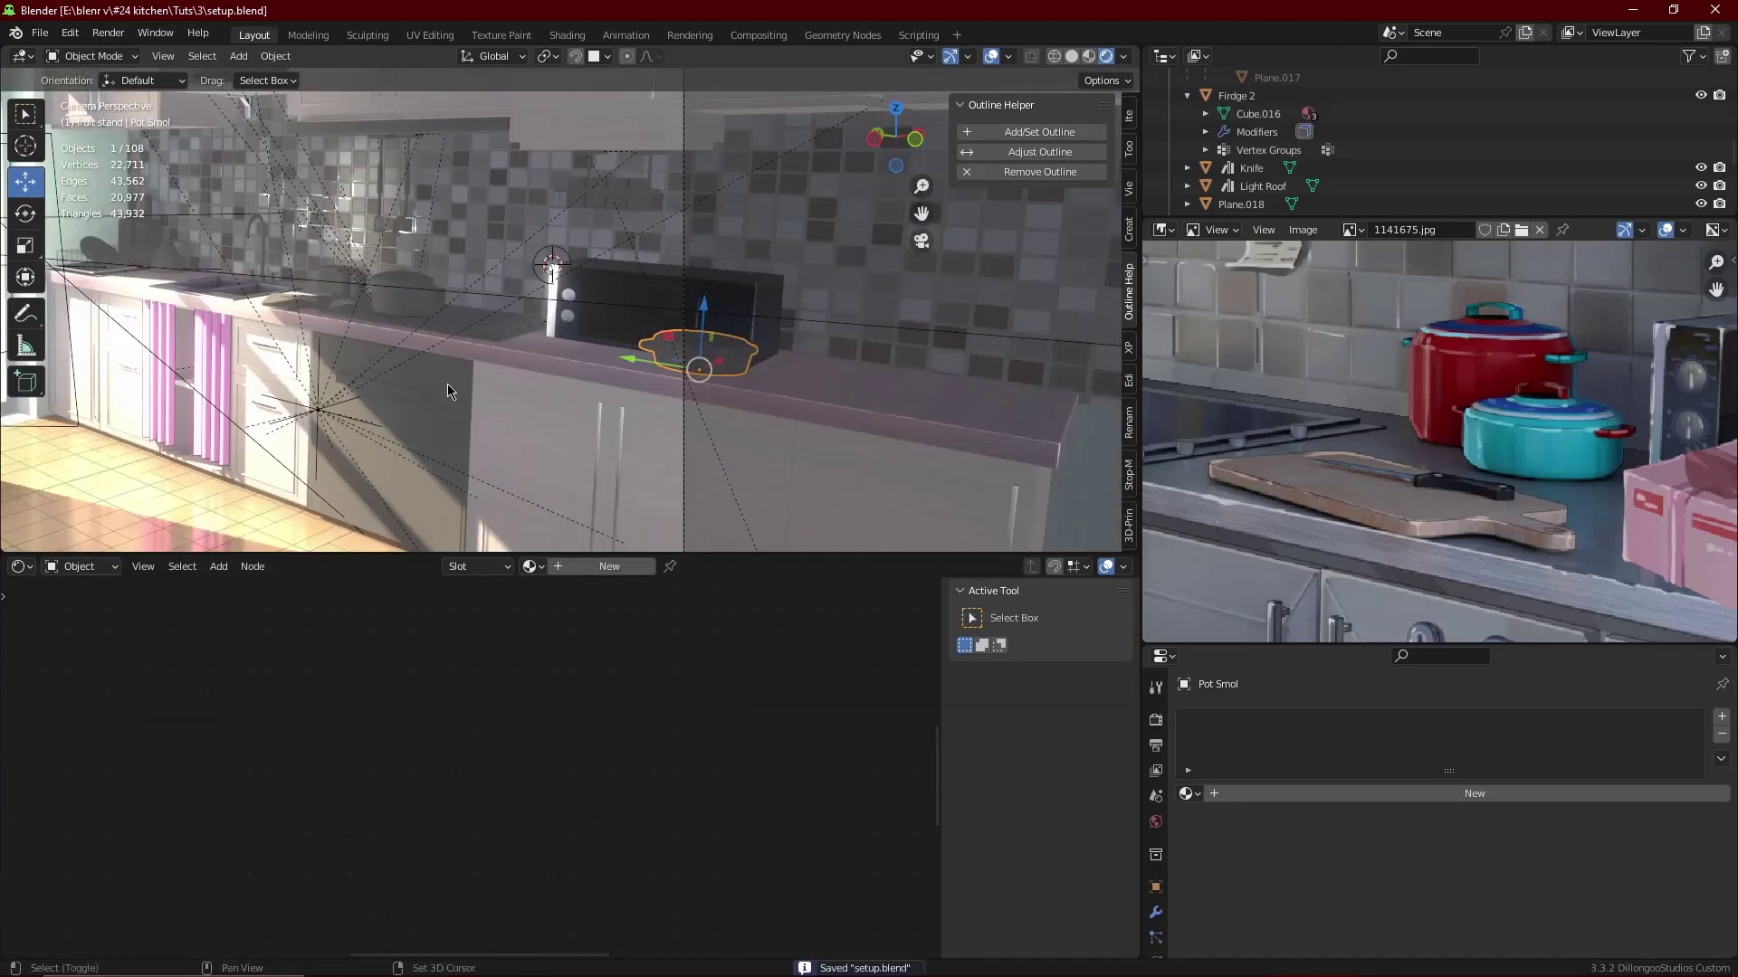
scroll(763, 435, "up", 3)
scroll(1602, 529, "down", 2)
scroll(1602, 530, "down", 2)
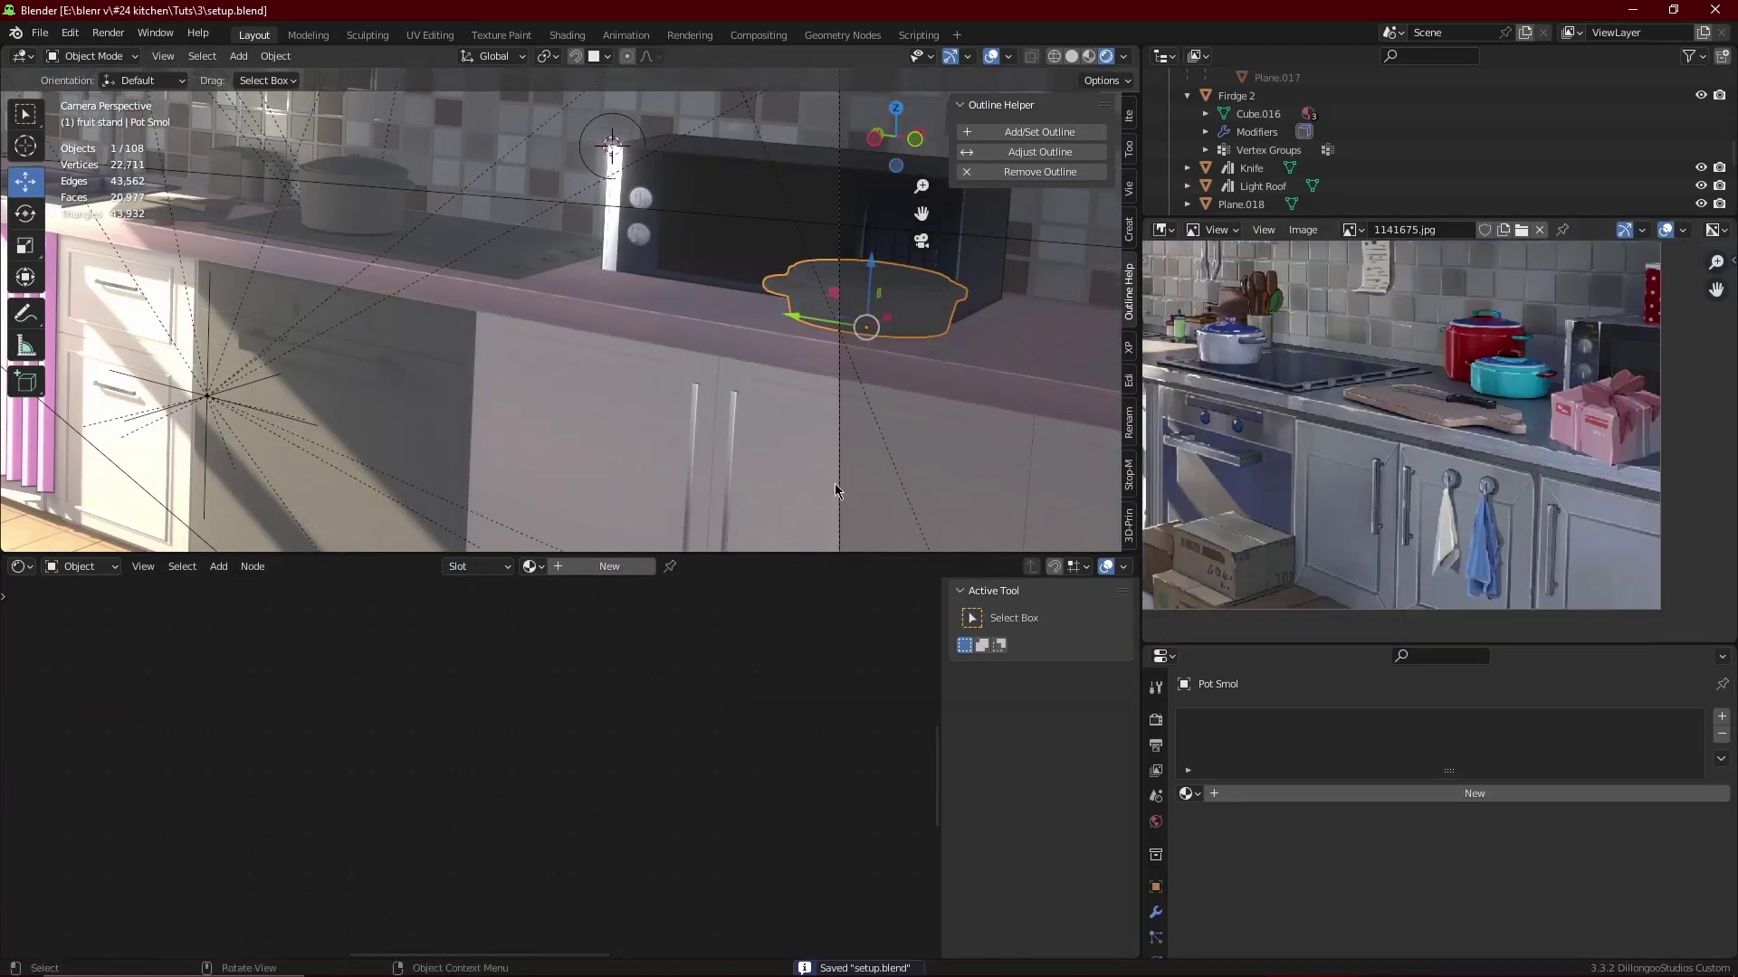
scroll(834, 490, "down", 3)
scroll(681, 380, "up", 5)
left_click(548, 365)
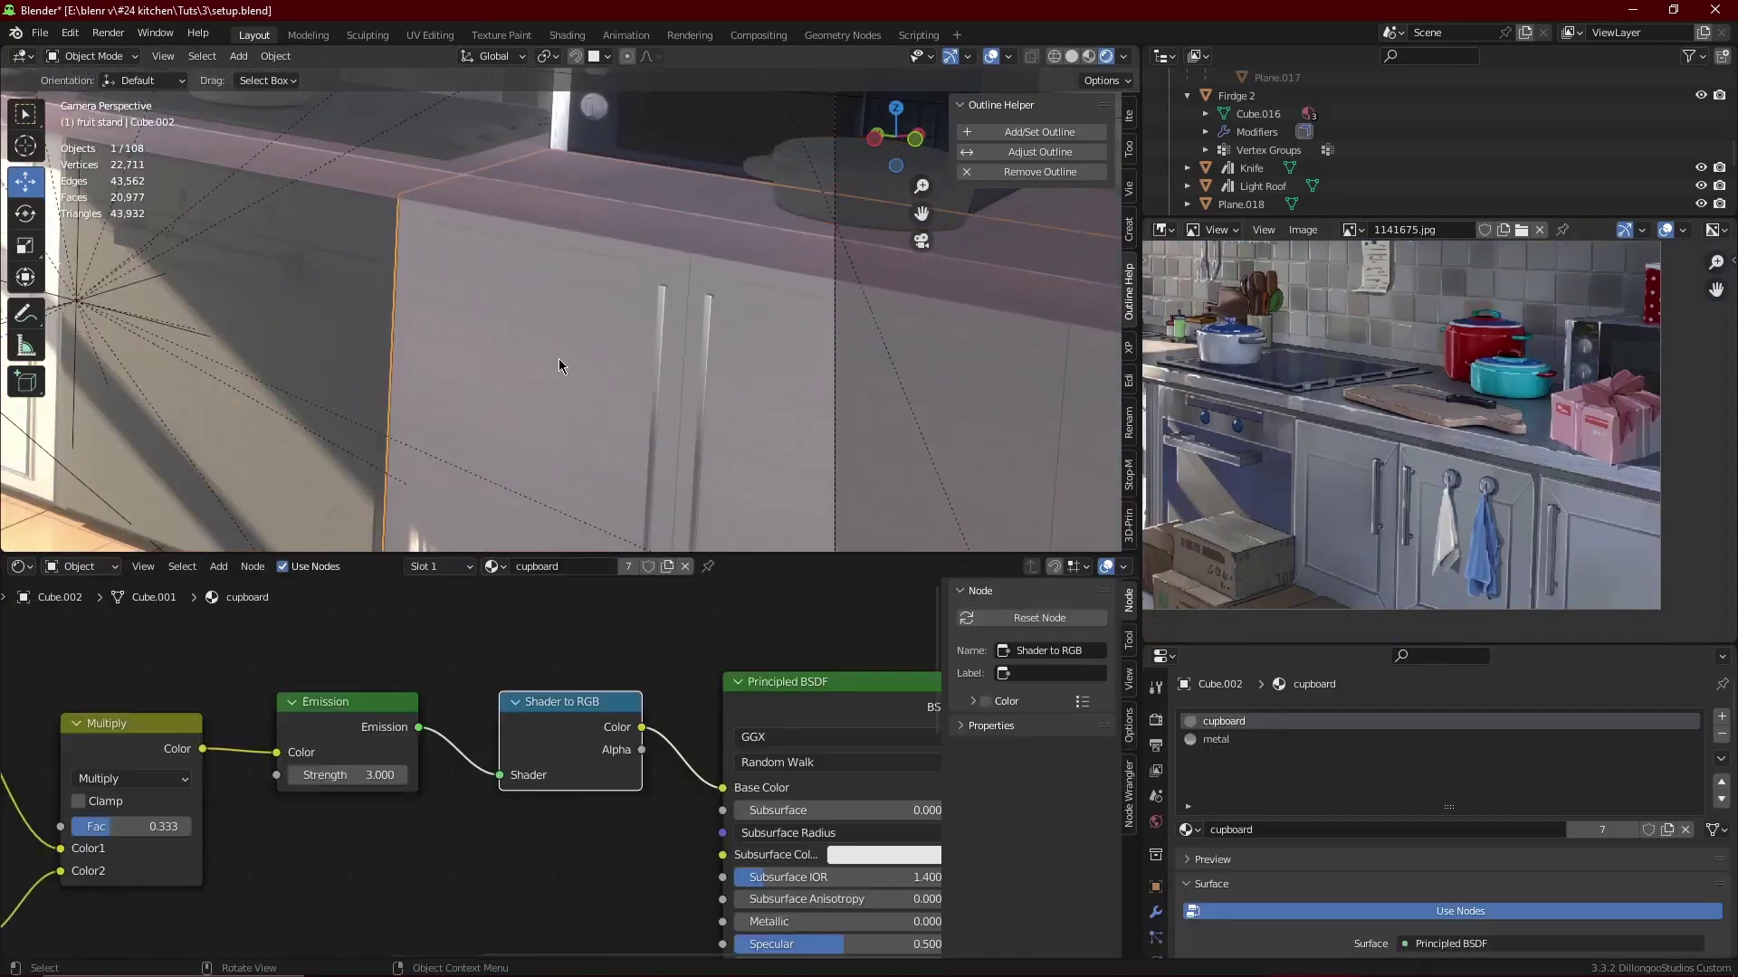
left_click(1001, 135)
- Outline the microwave and reposition the small pot on the counter
scroll(607, 120, "down", 3)
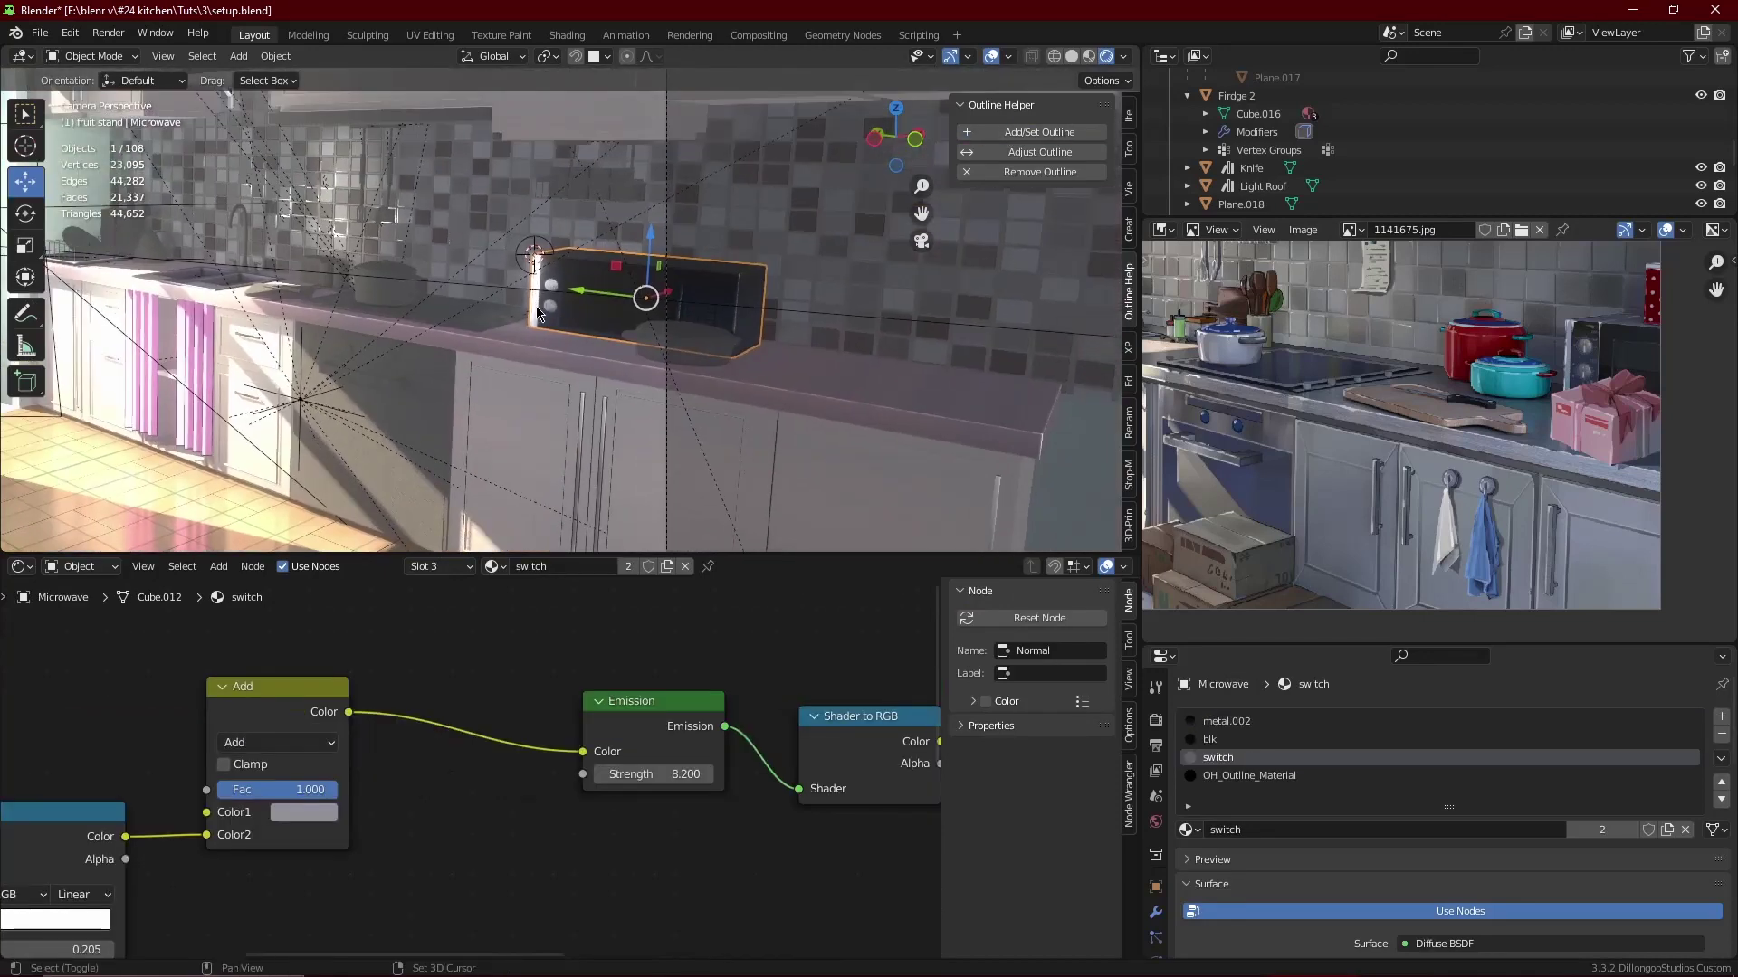
left_click(634, 290)
left_click(1039, 131)
left_click(687, 393)
scroll(687, 393, "up", 5)
left_click(814, 389)
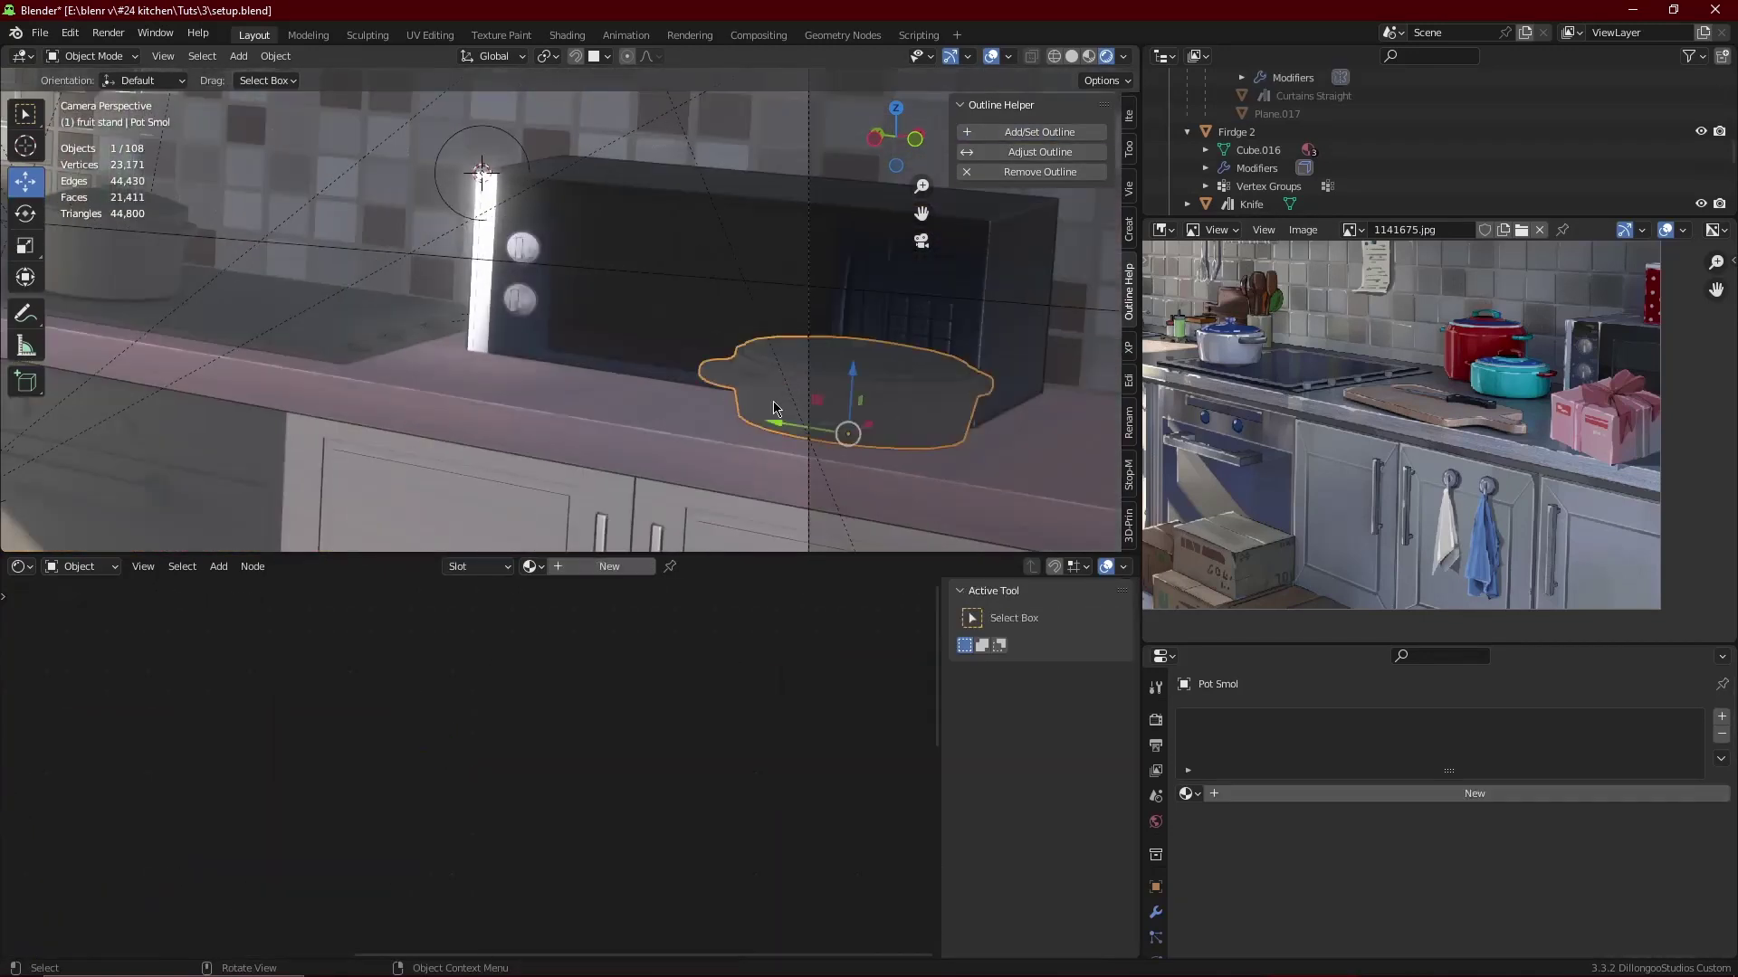
key("g")
left_click(612, 437)
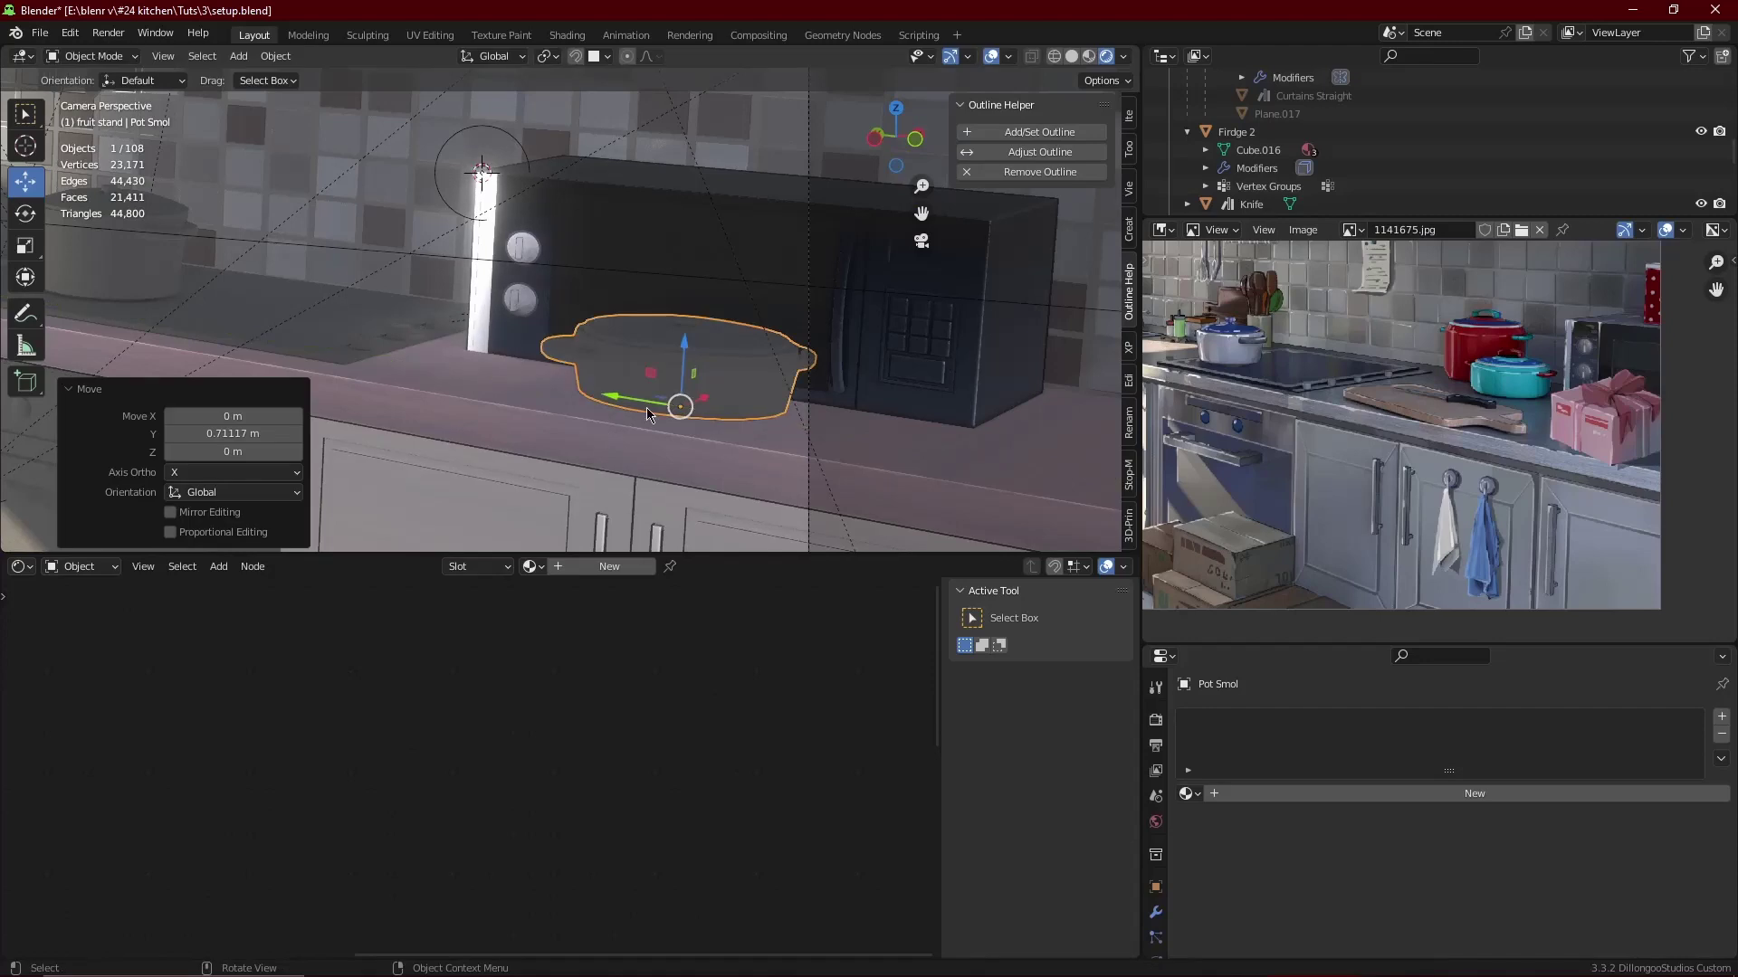
- Duplicate the small pot, move it left, scale it to about 0.64 and rotate it -85.5° on Z
key("shift+d")
left_click(710, 416)
key("g")
left_click(639, 409)
key("ctrl+z")
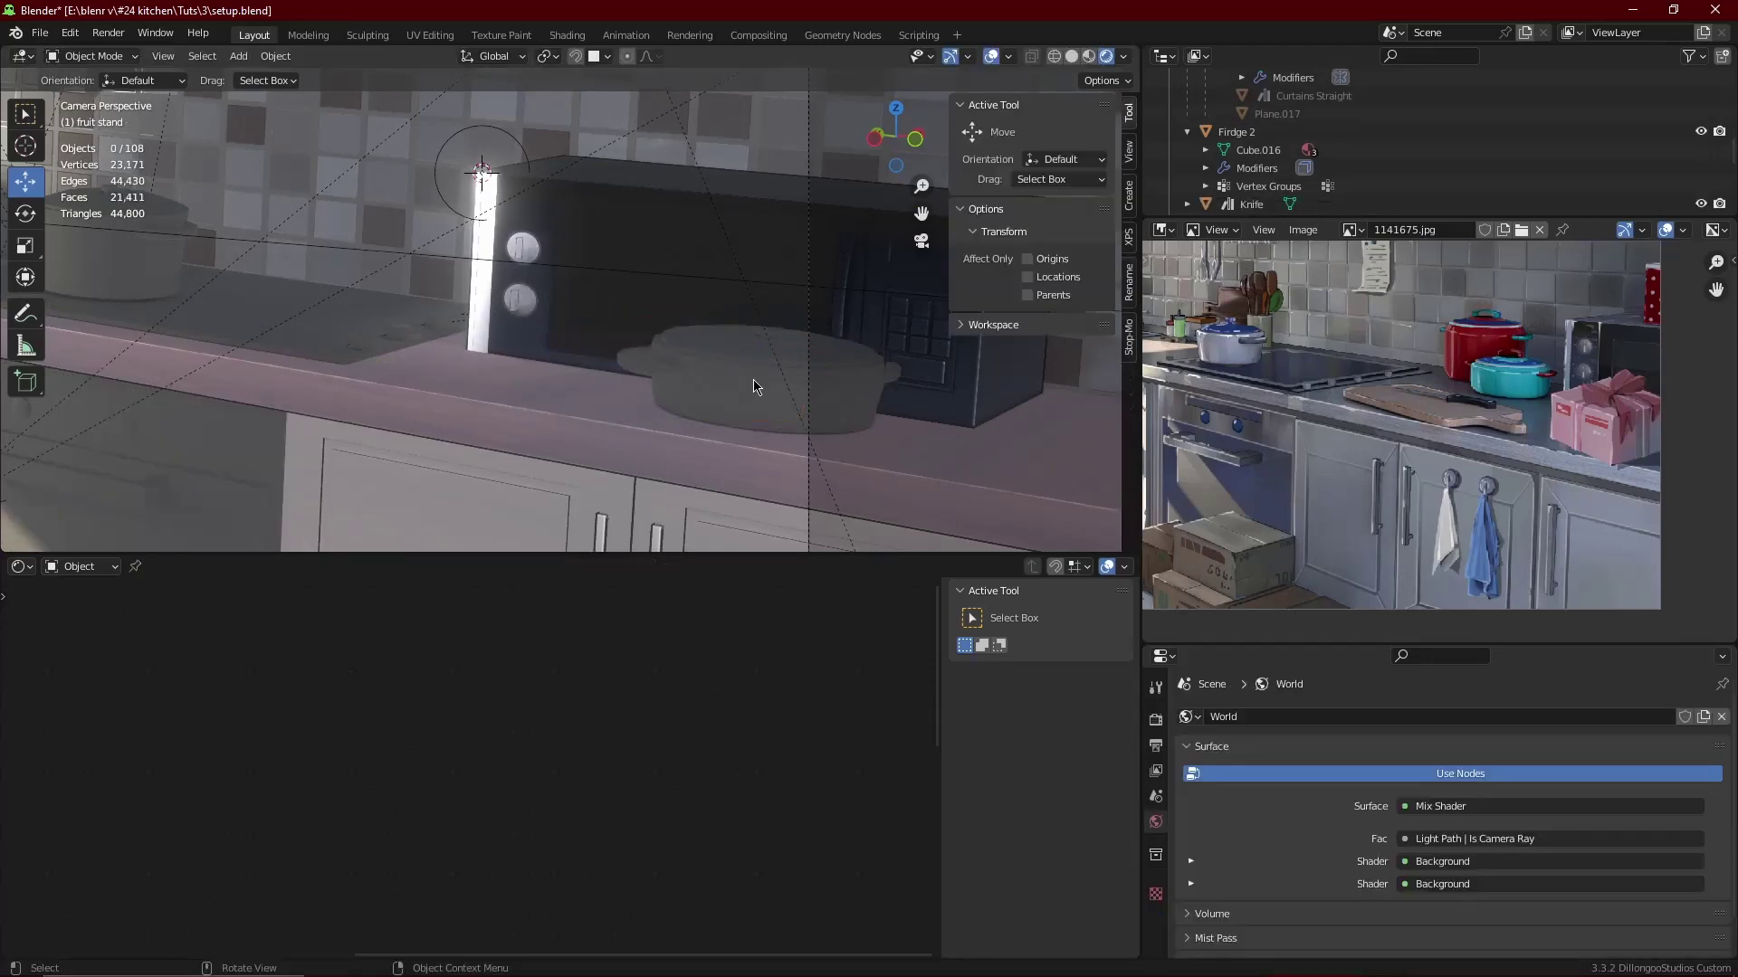
key("g")
left_click(622, 308)
key("r")
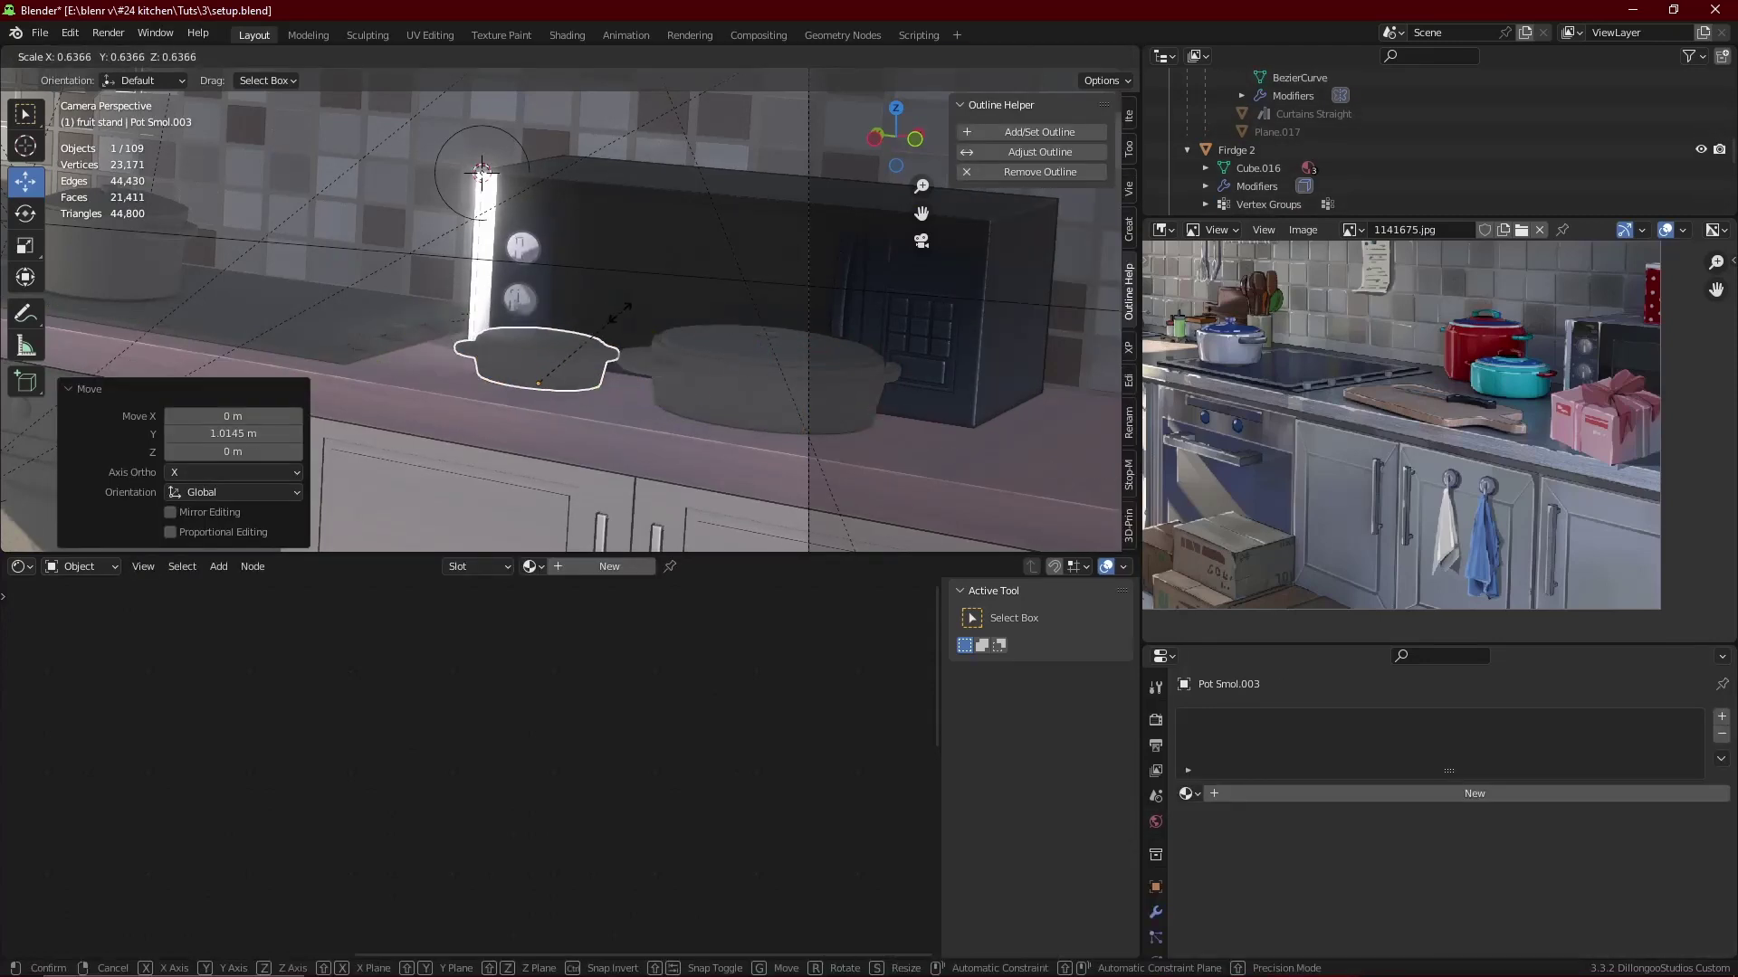
left_click(568, 450)
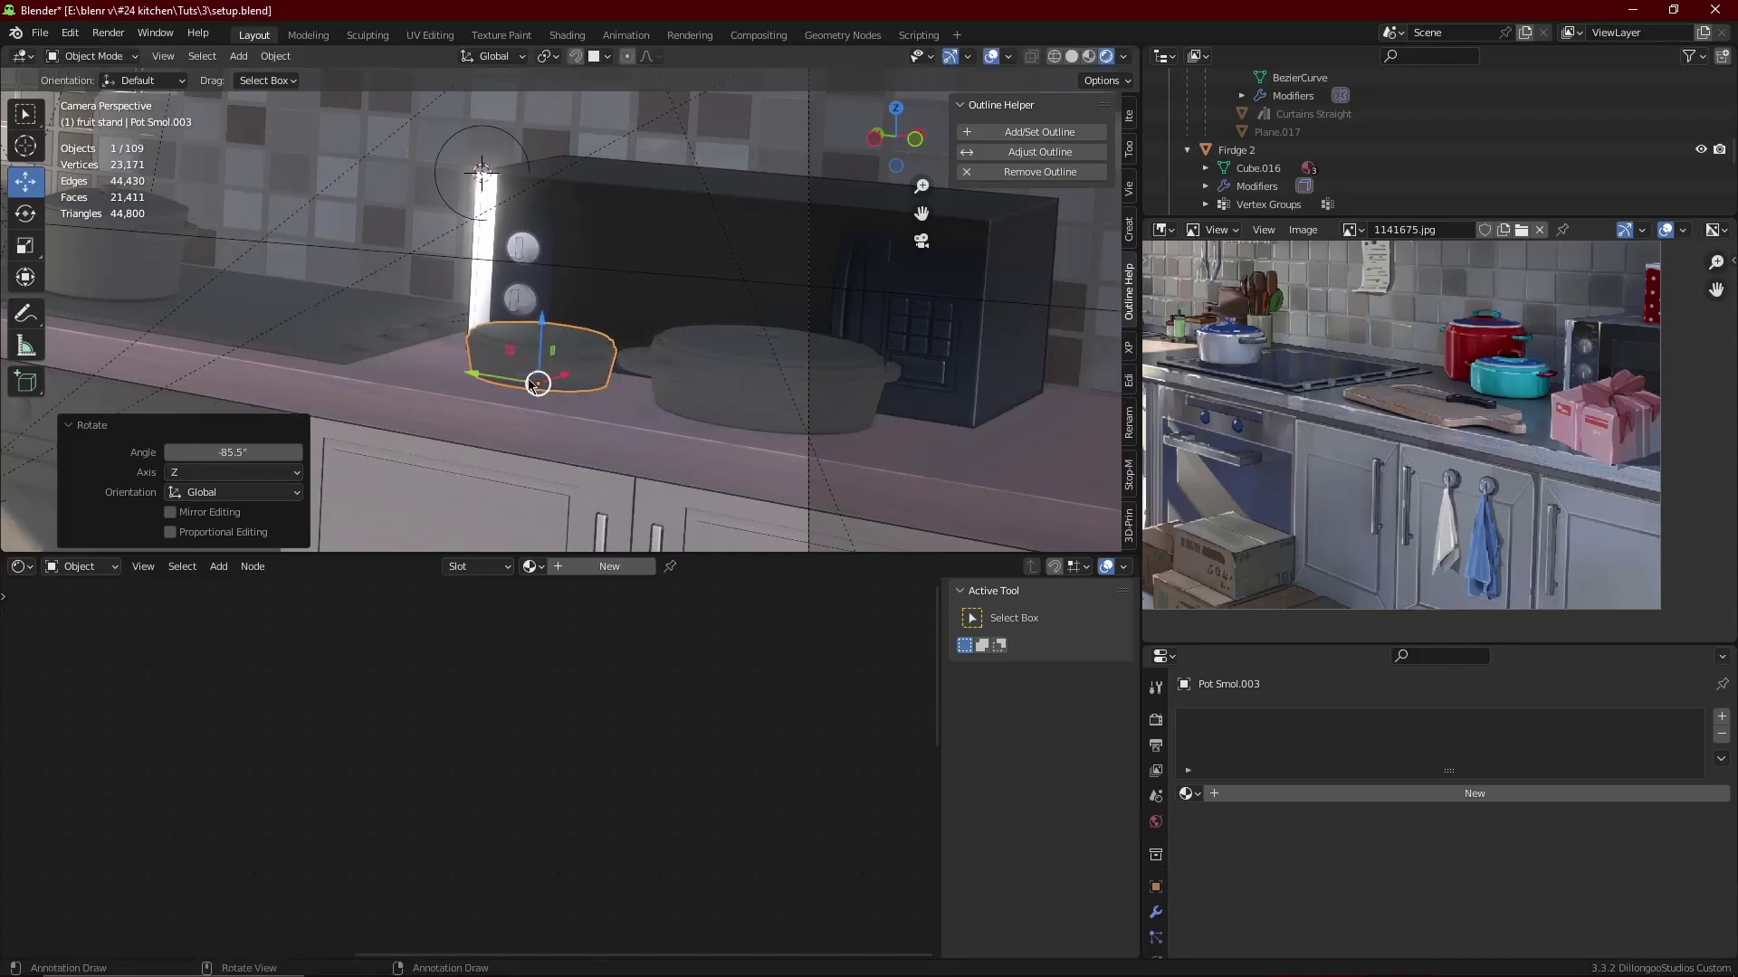
left_click(398, 243)
scroll(398, 242, "down", 3)
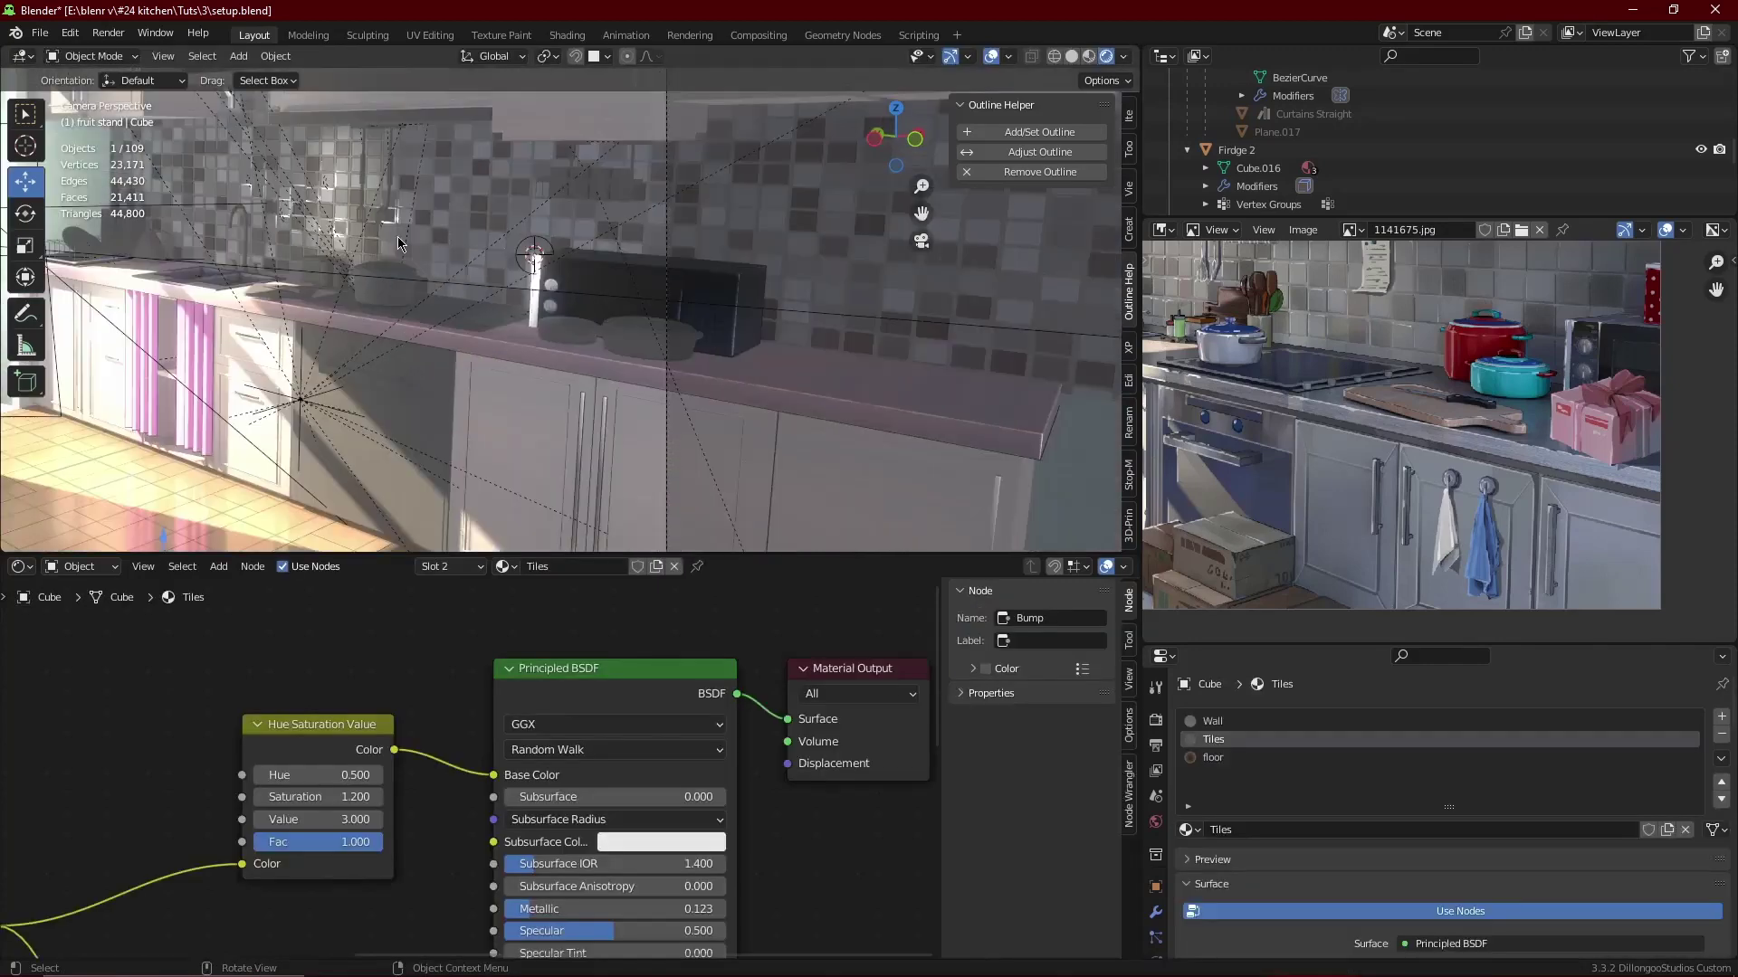
scroll(507, 389, "up", 5)
scroll(599, 387, "up", 3)
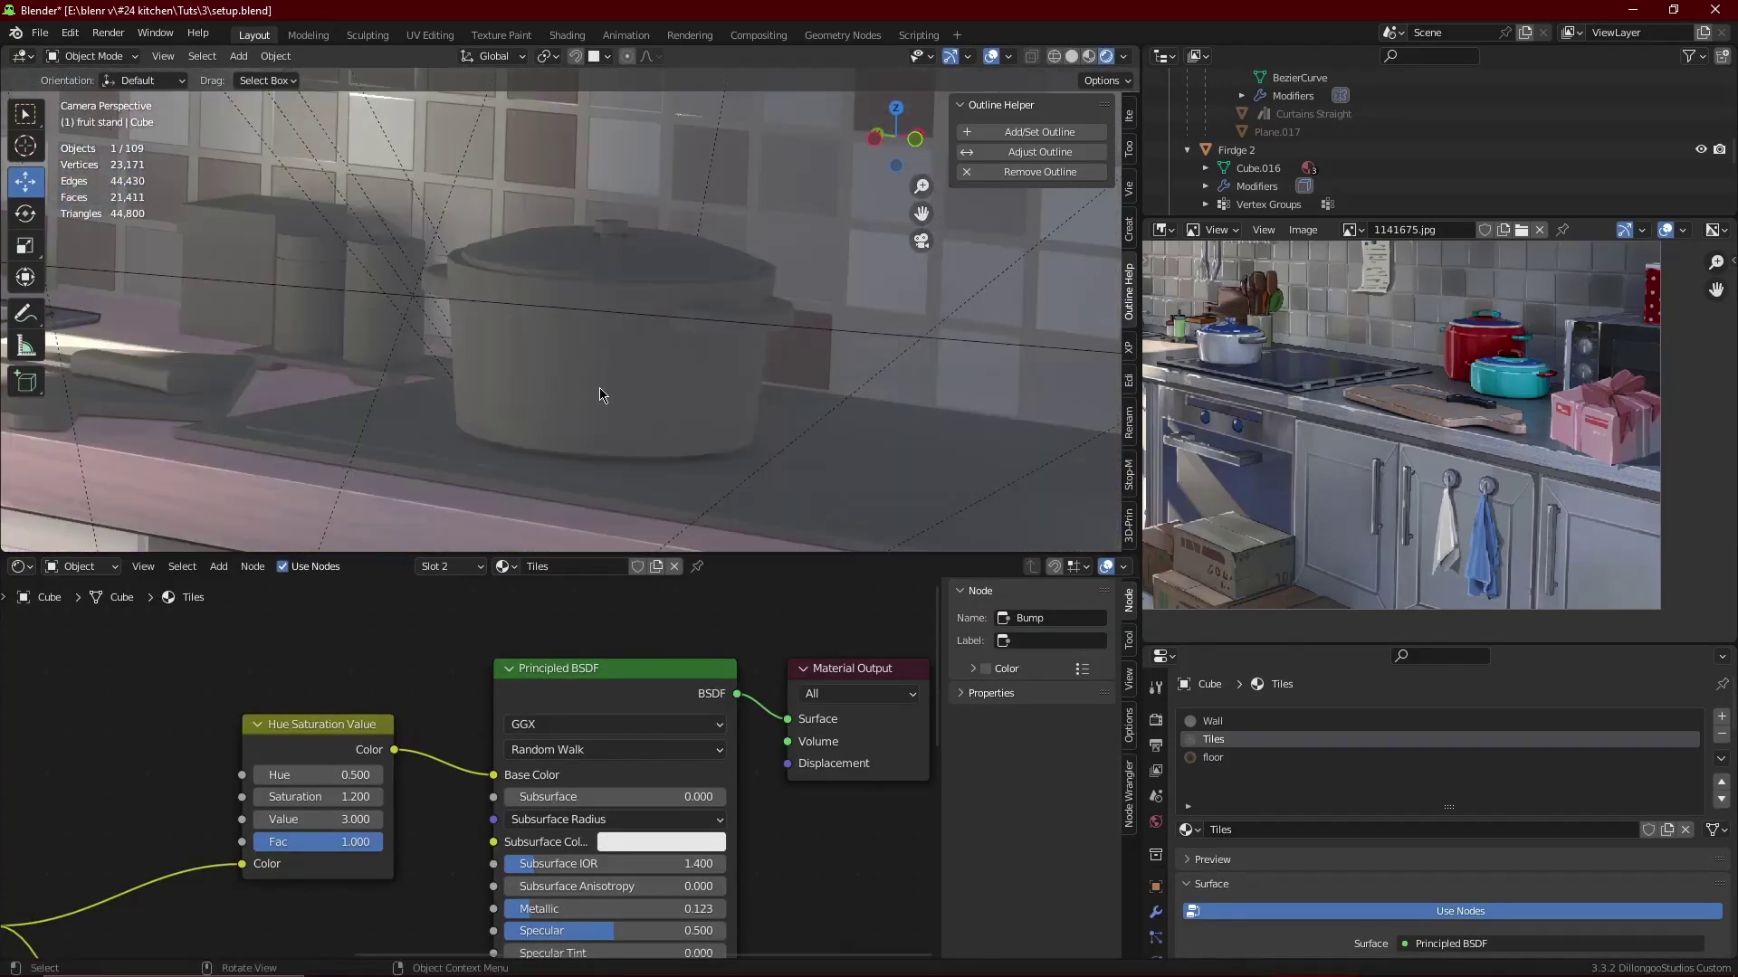
- Give the stove top the metal.001 material and select its top face in Edit Mode
left_click(670, 472)
left_click(530, 567)
type("met")
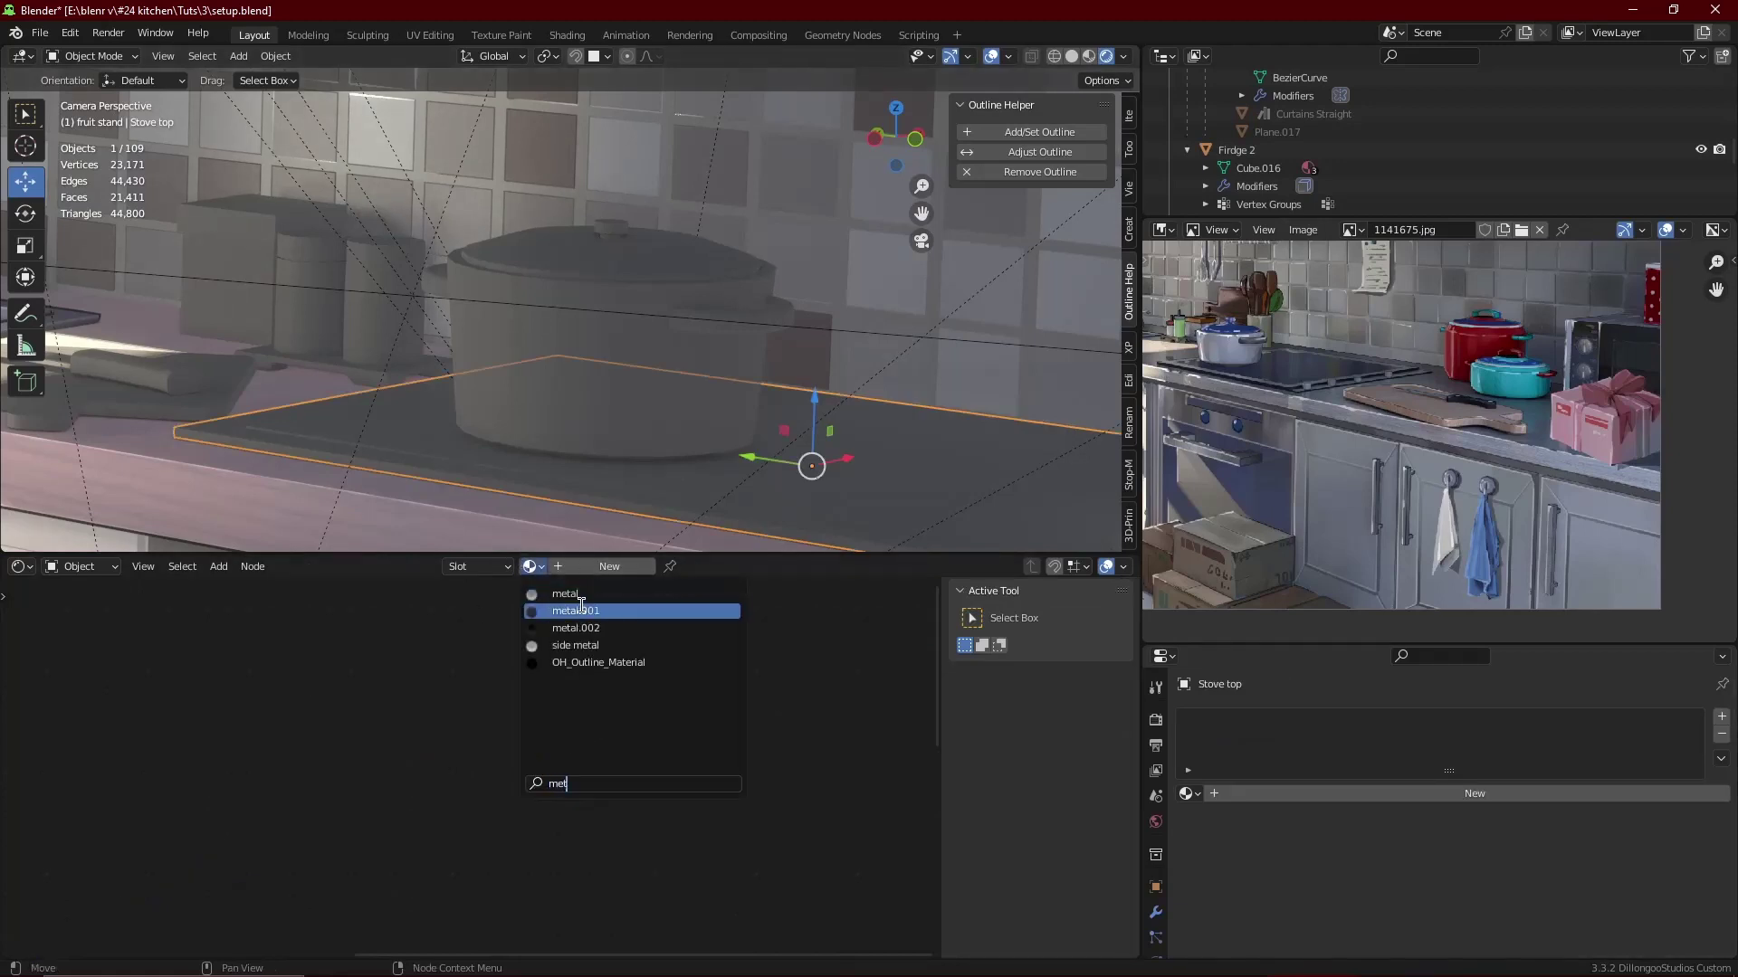
left_click(576, 610)
left_click(790, 426)
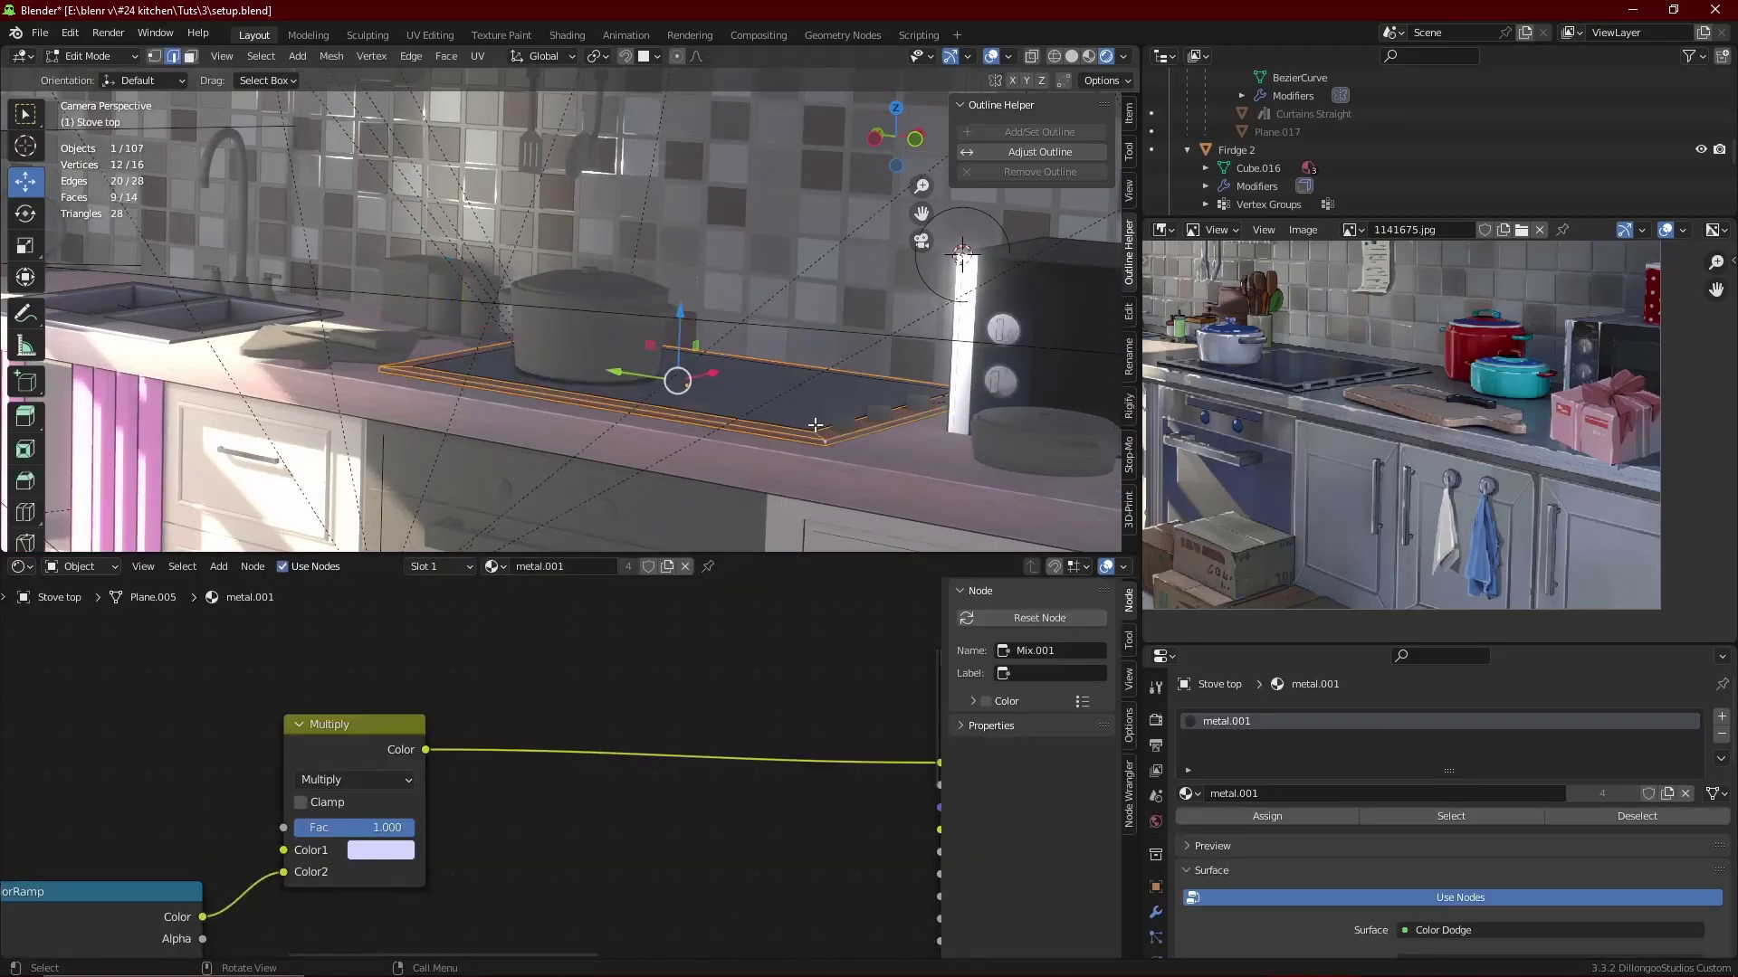
key("Tab")
scroll(778, 426, "up", 2)
scroll(741, 423, "up", 2)
scroll(741, 423, "up", 2)
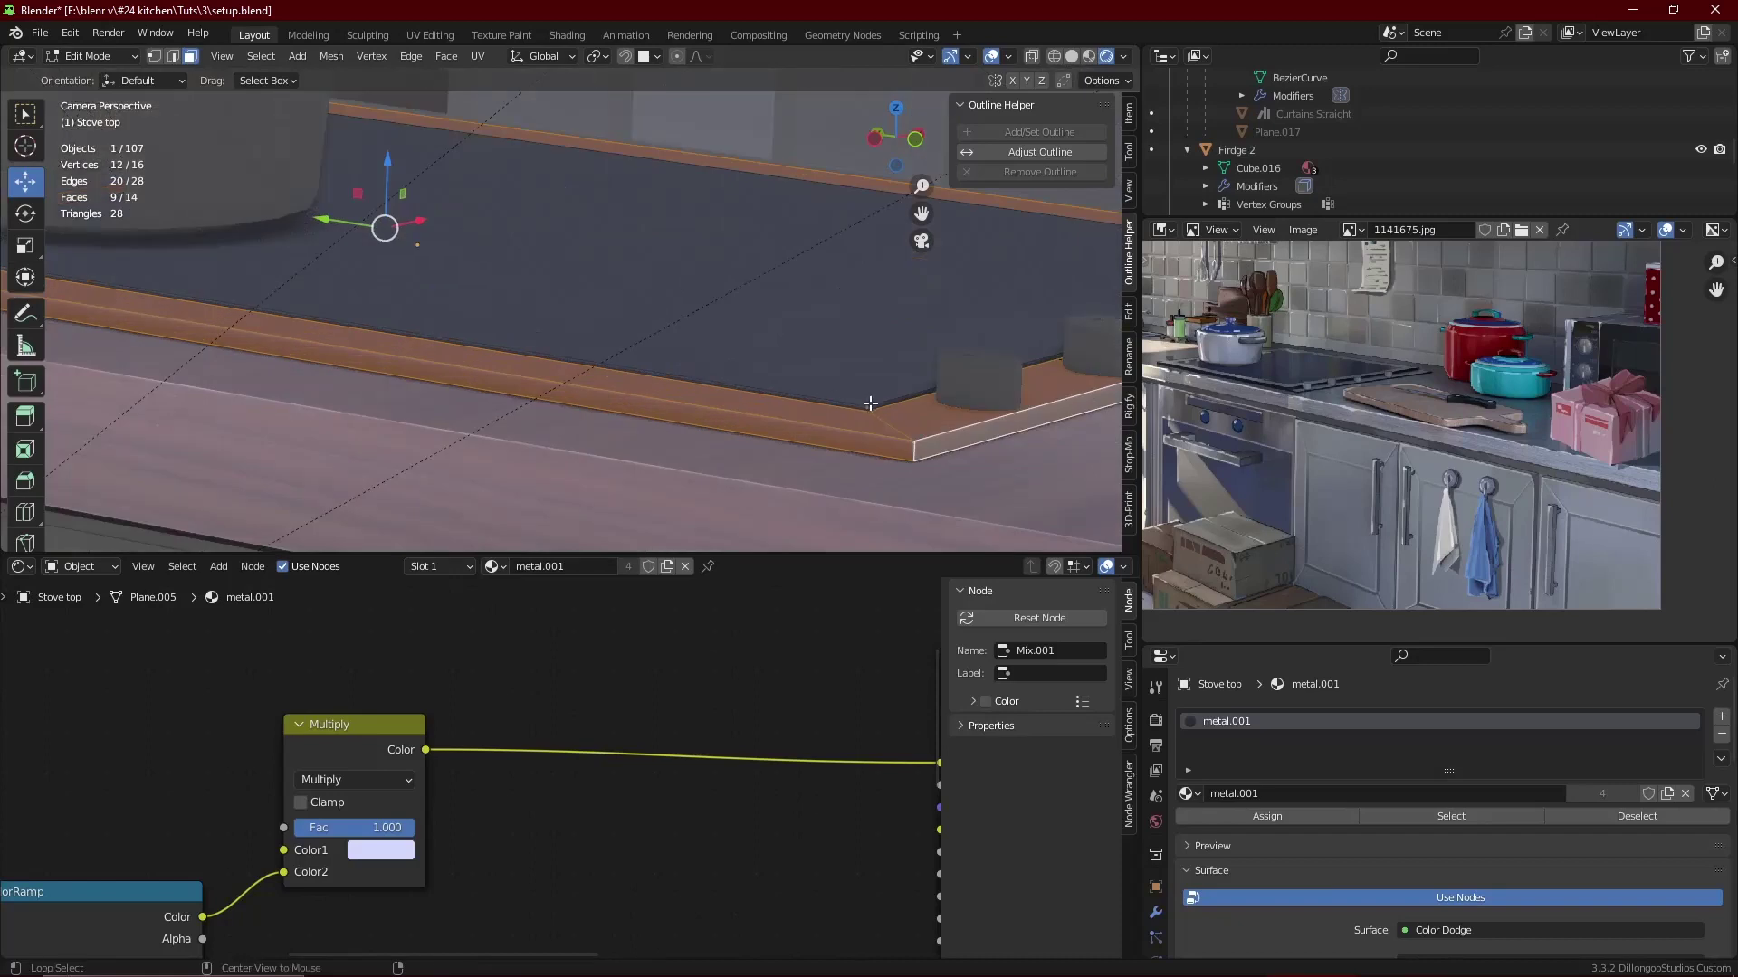
key("ctrl+i")
- Add a second material slot with blk and assign it to the stove top's top face
left_click(1722, 719)
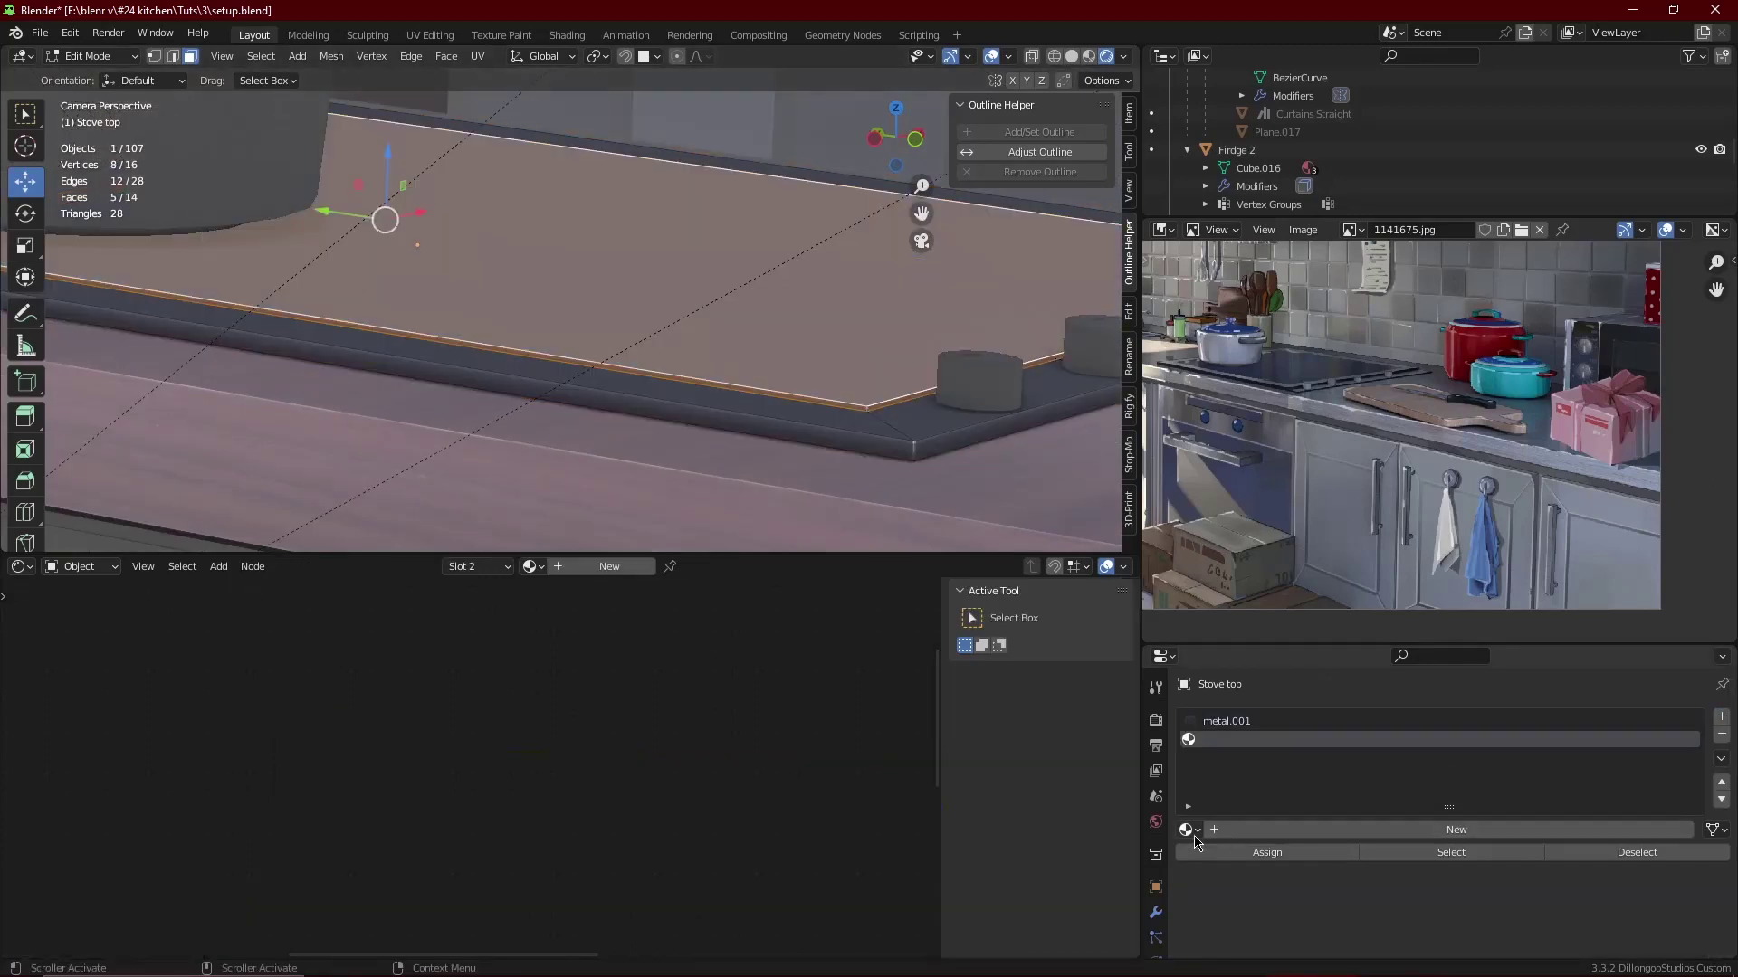
left_click(1187, 830)
left_click(1267, 663)
left_click(1188, 833)
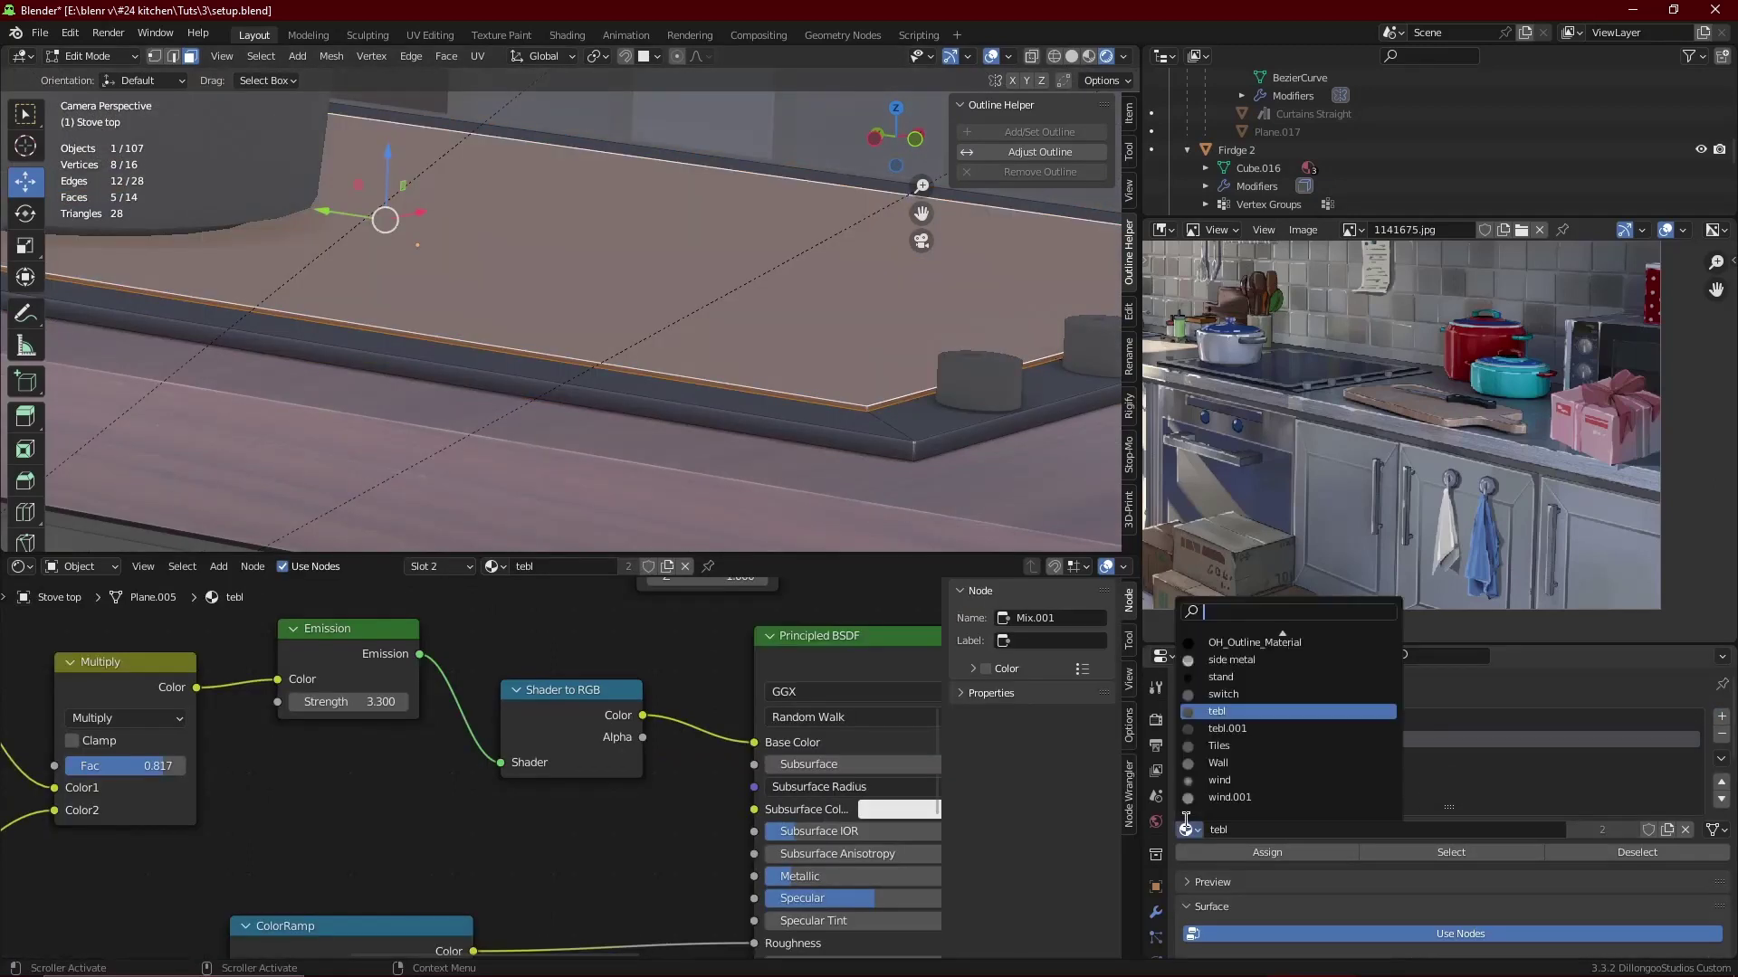
type("blk")
left_click(1279, 642)
left_click(1267, 852)
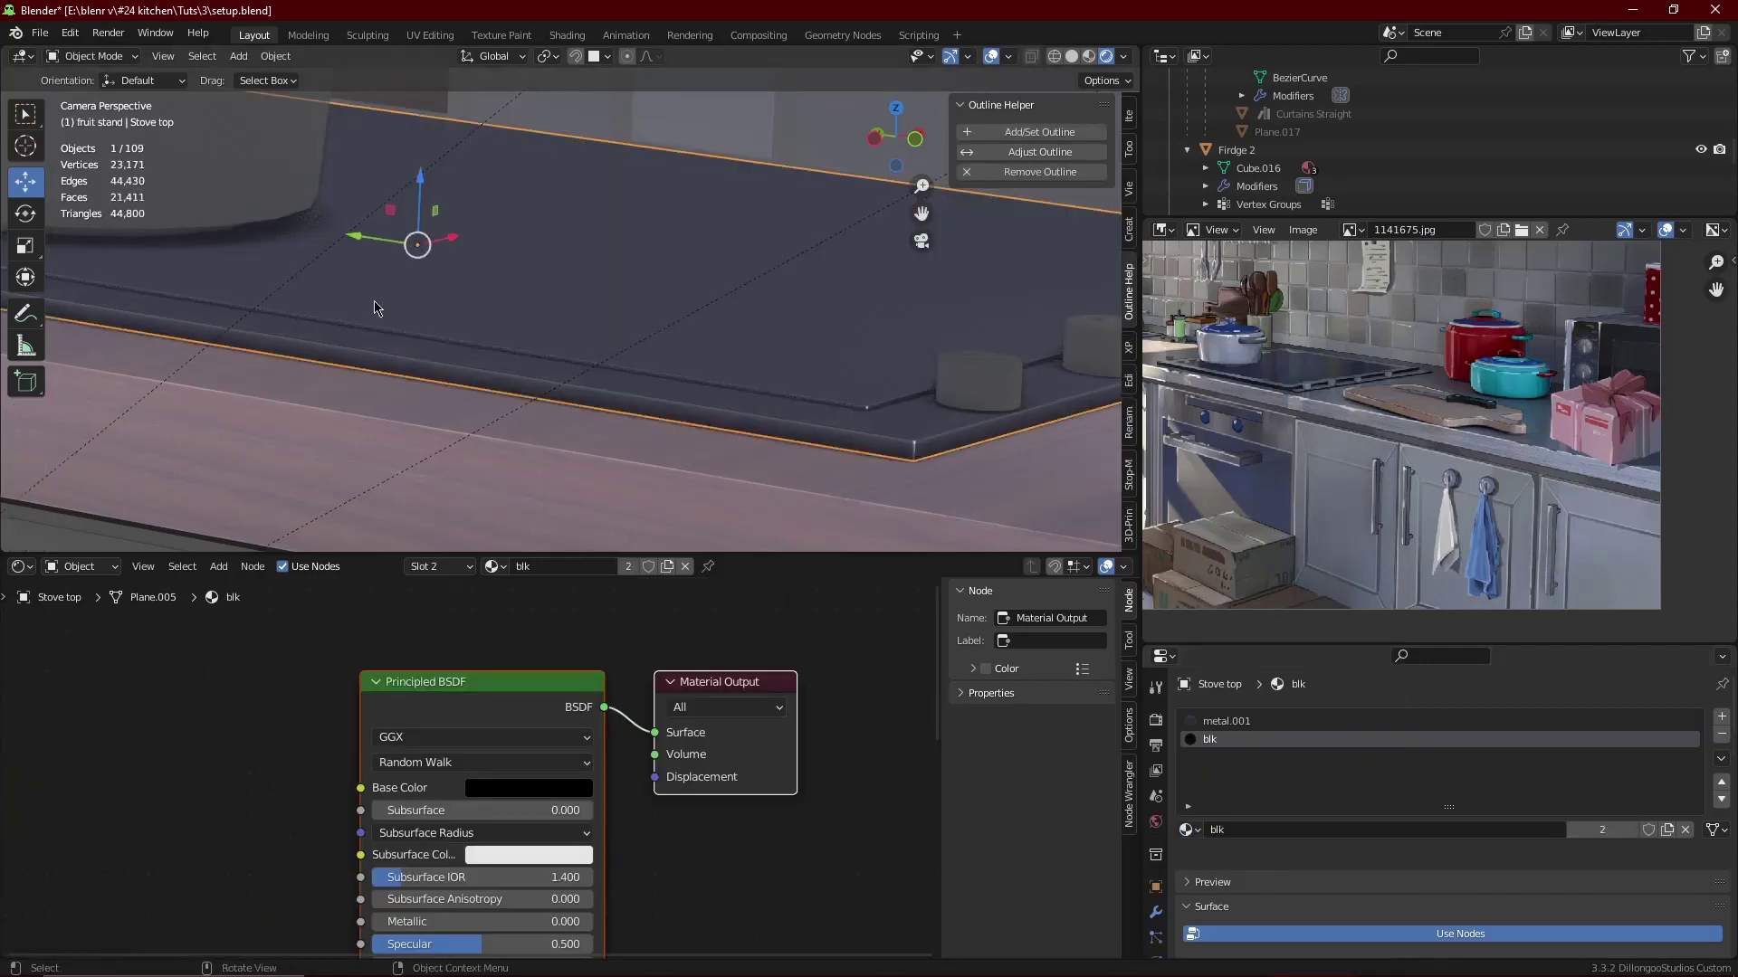
key("Tab")
scroll(486, 322, "down", 2)
key("Tab")
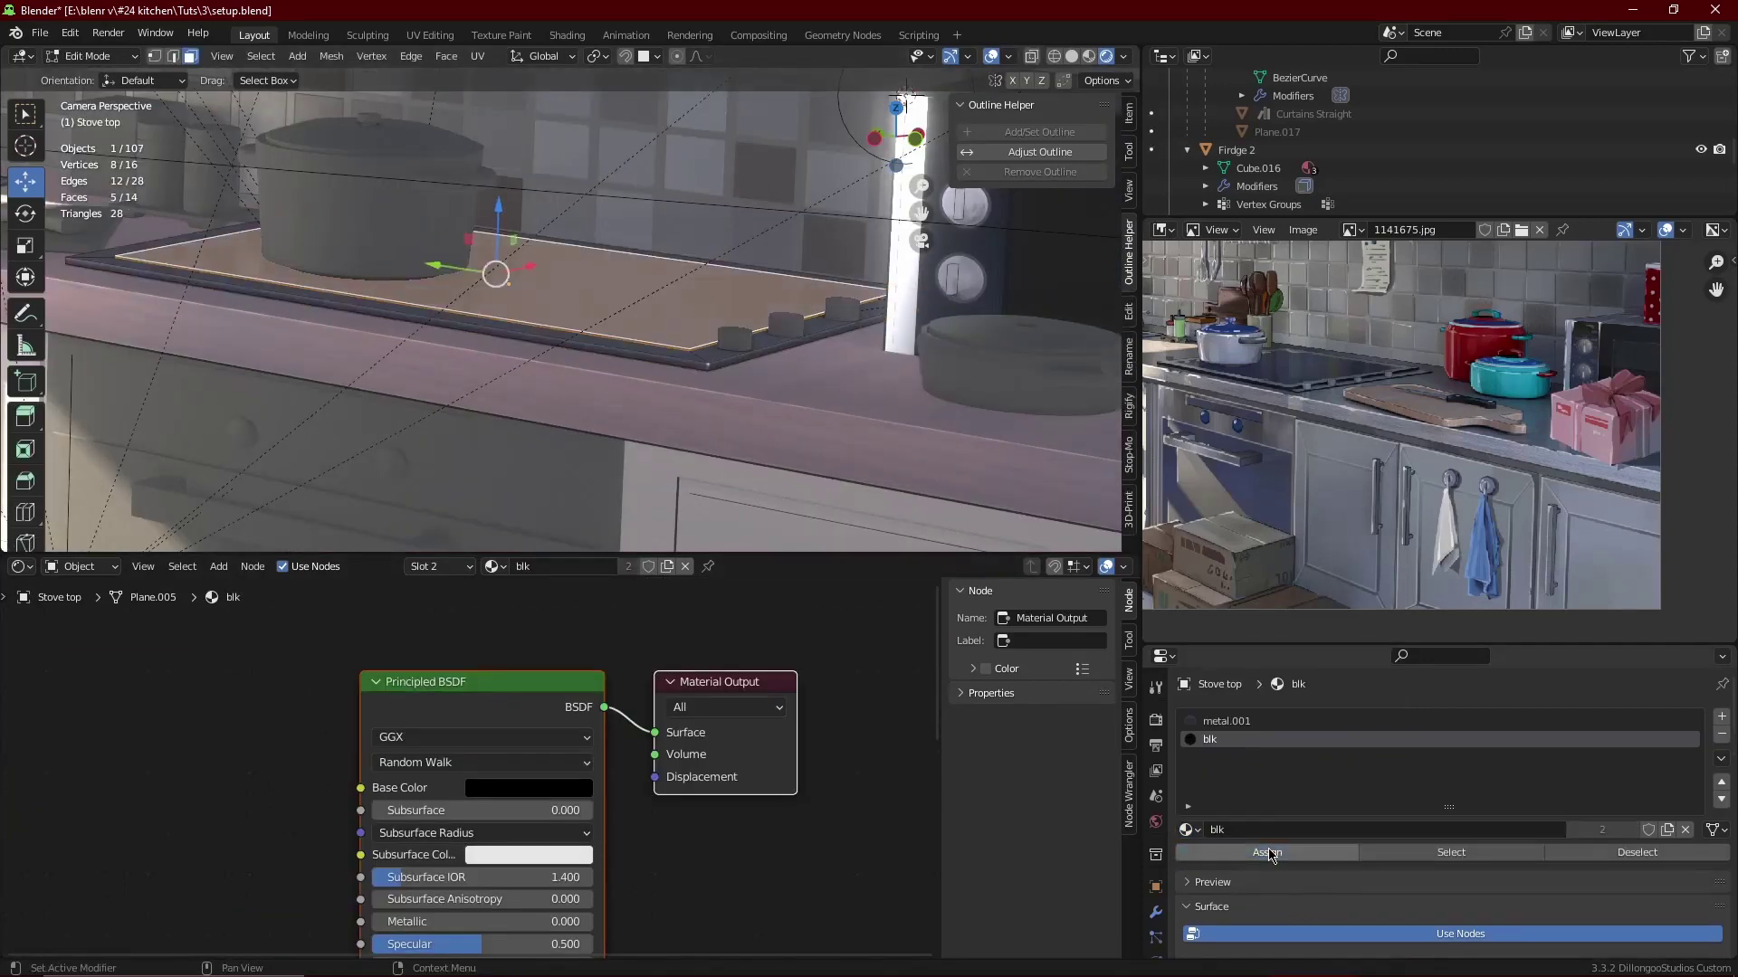
left_click(1267, 852)
key("Tab")
scroll(763, 393, "down", 3)
left_click(693, 438)
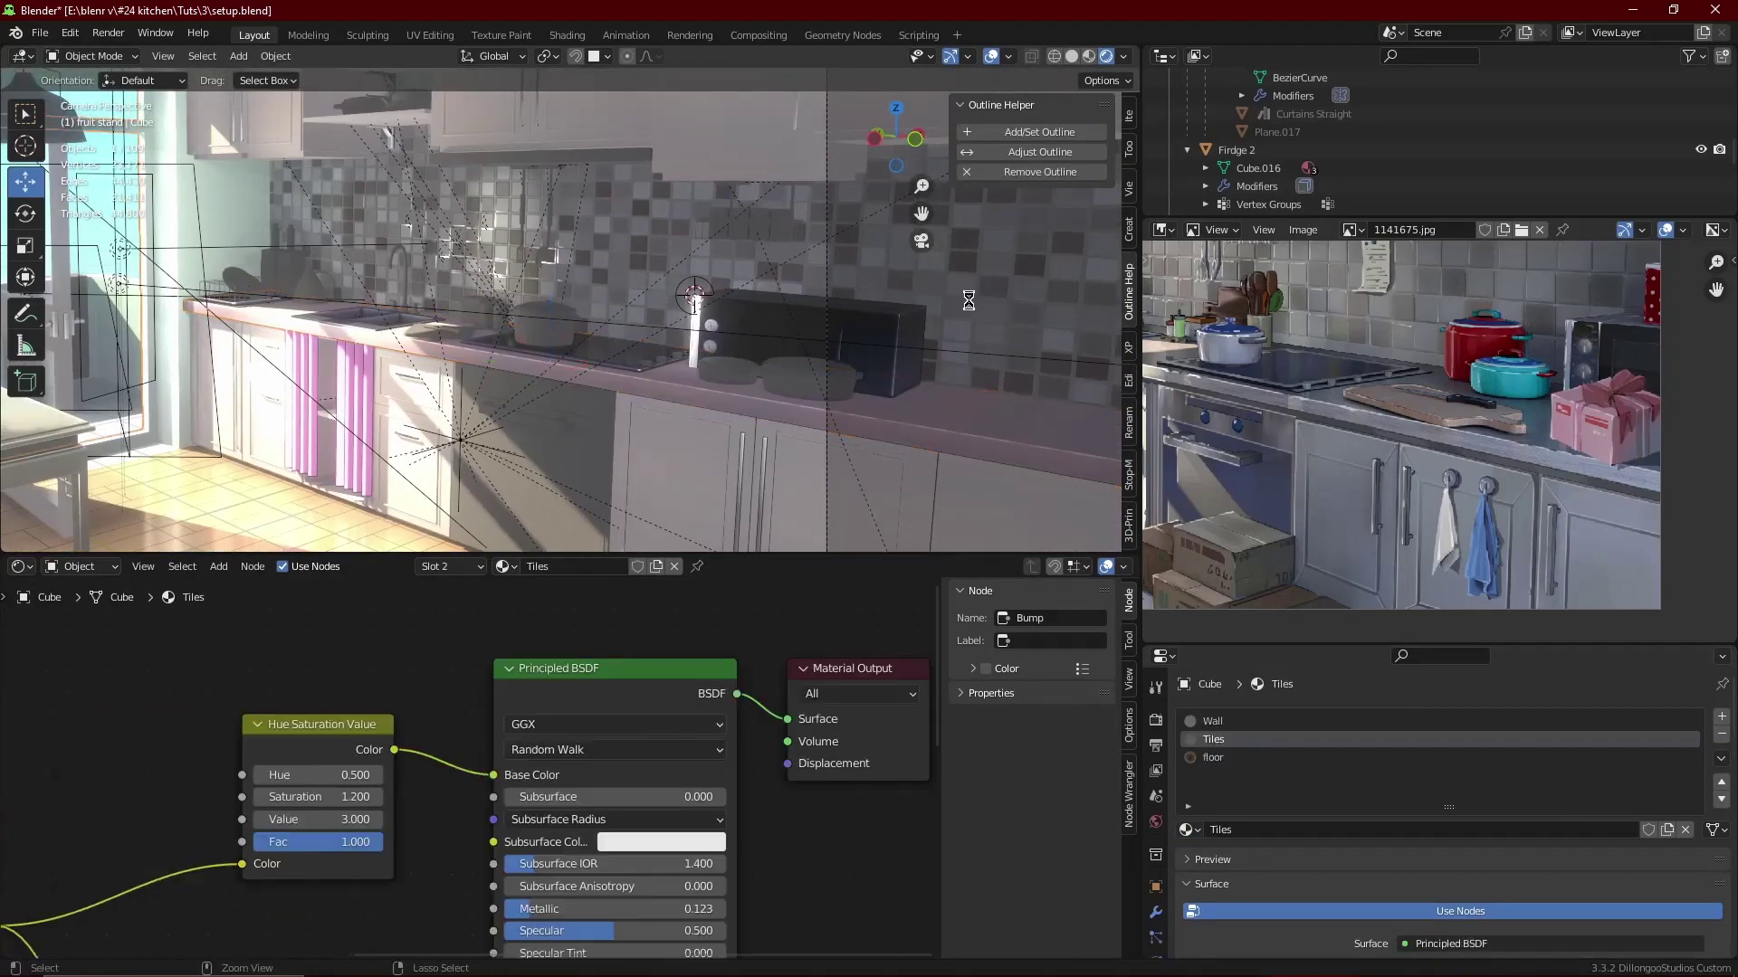
- Test-render the kitchen with F12, then close the render window
key("F12")
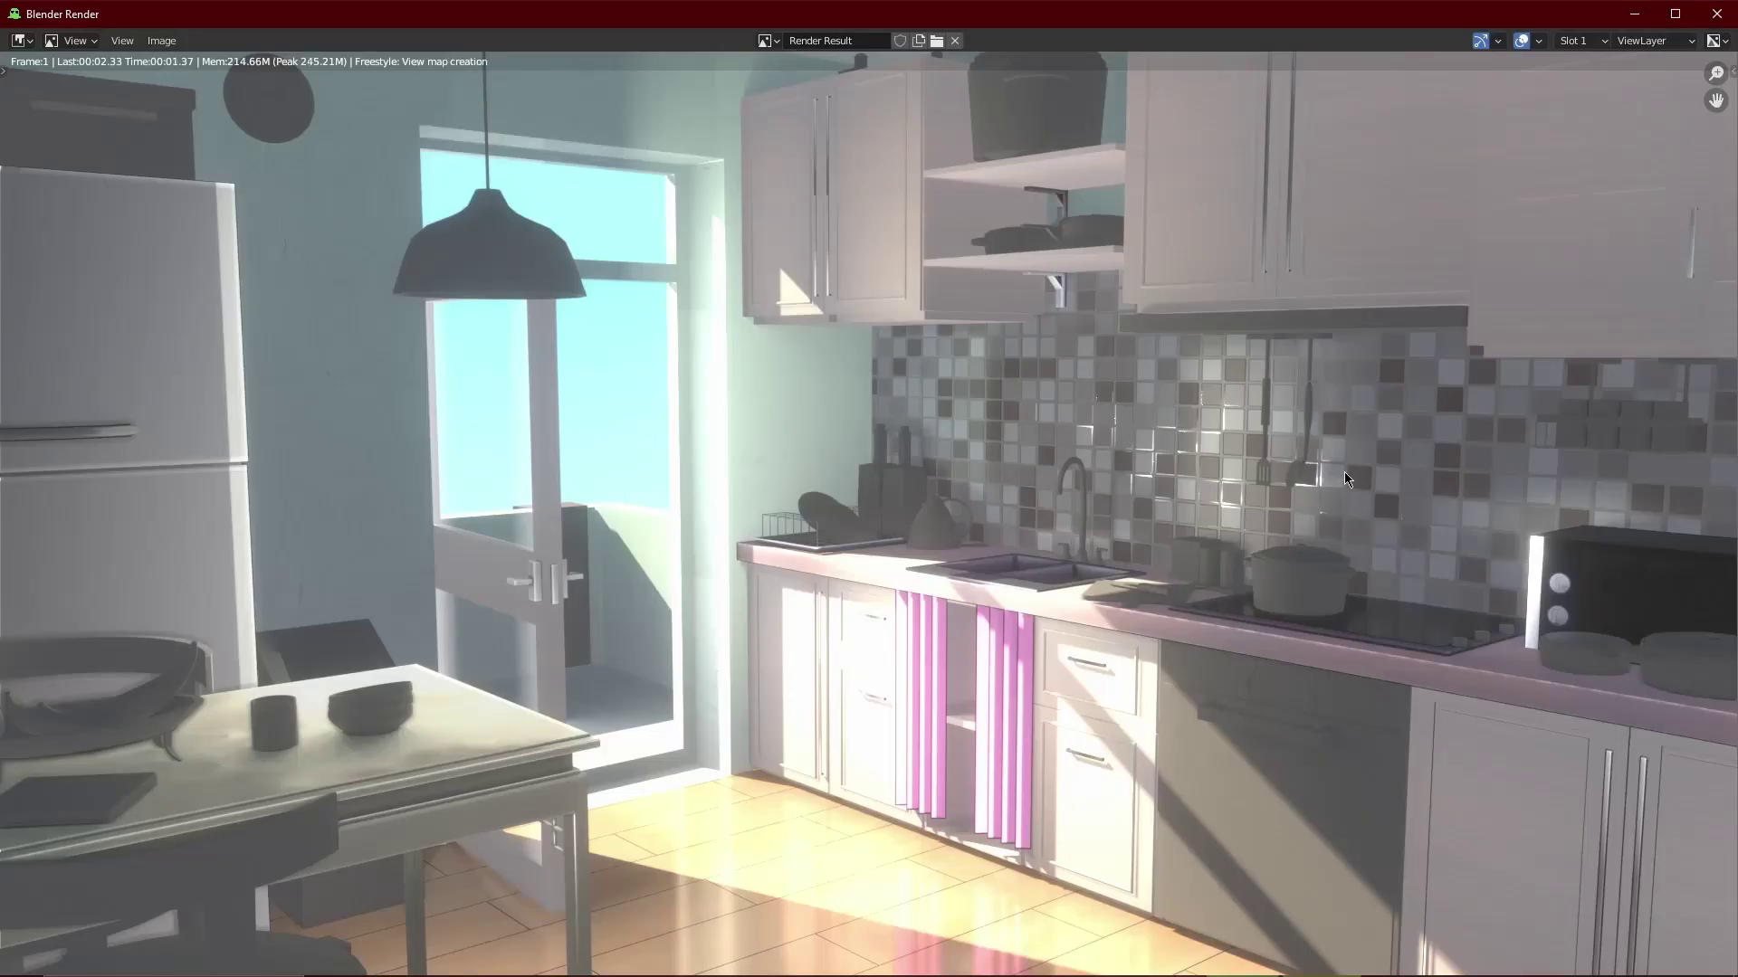
key("Home")
left_click(1716, 14)
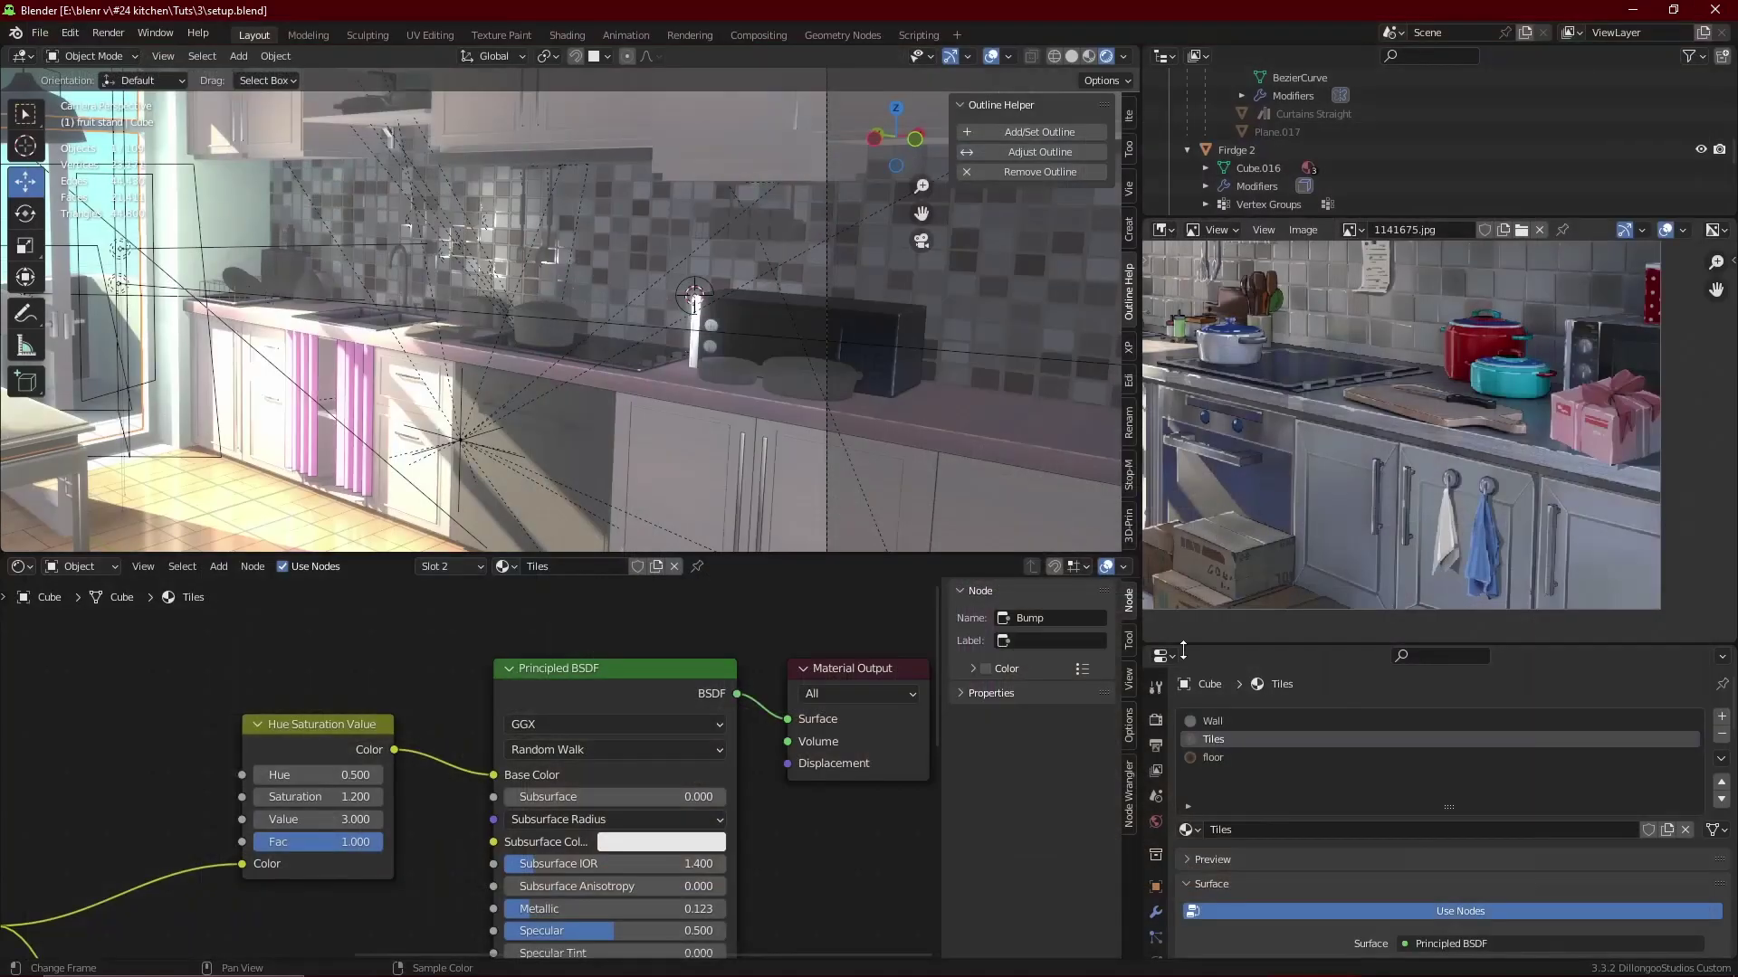
left_click(754, 322)
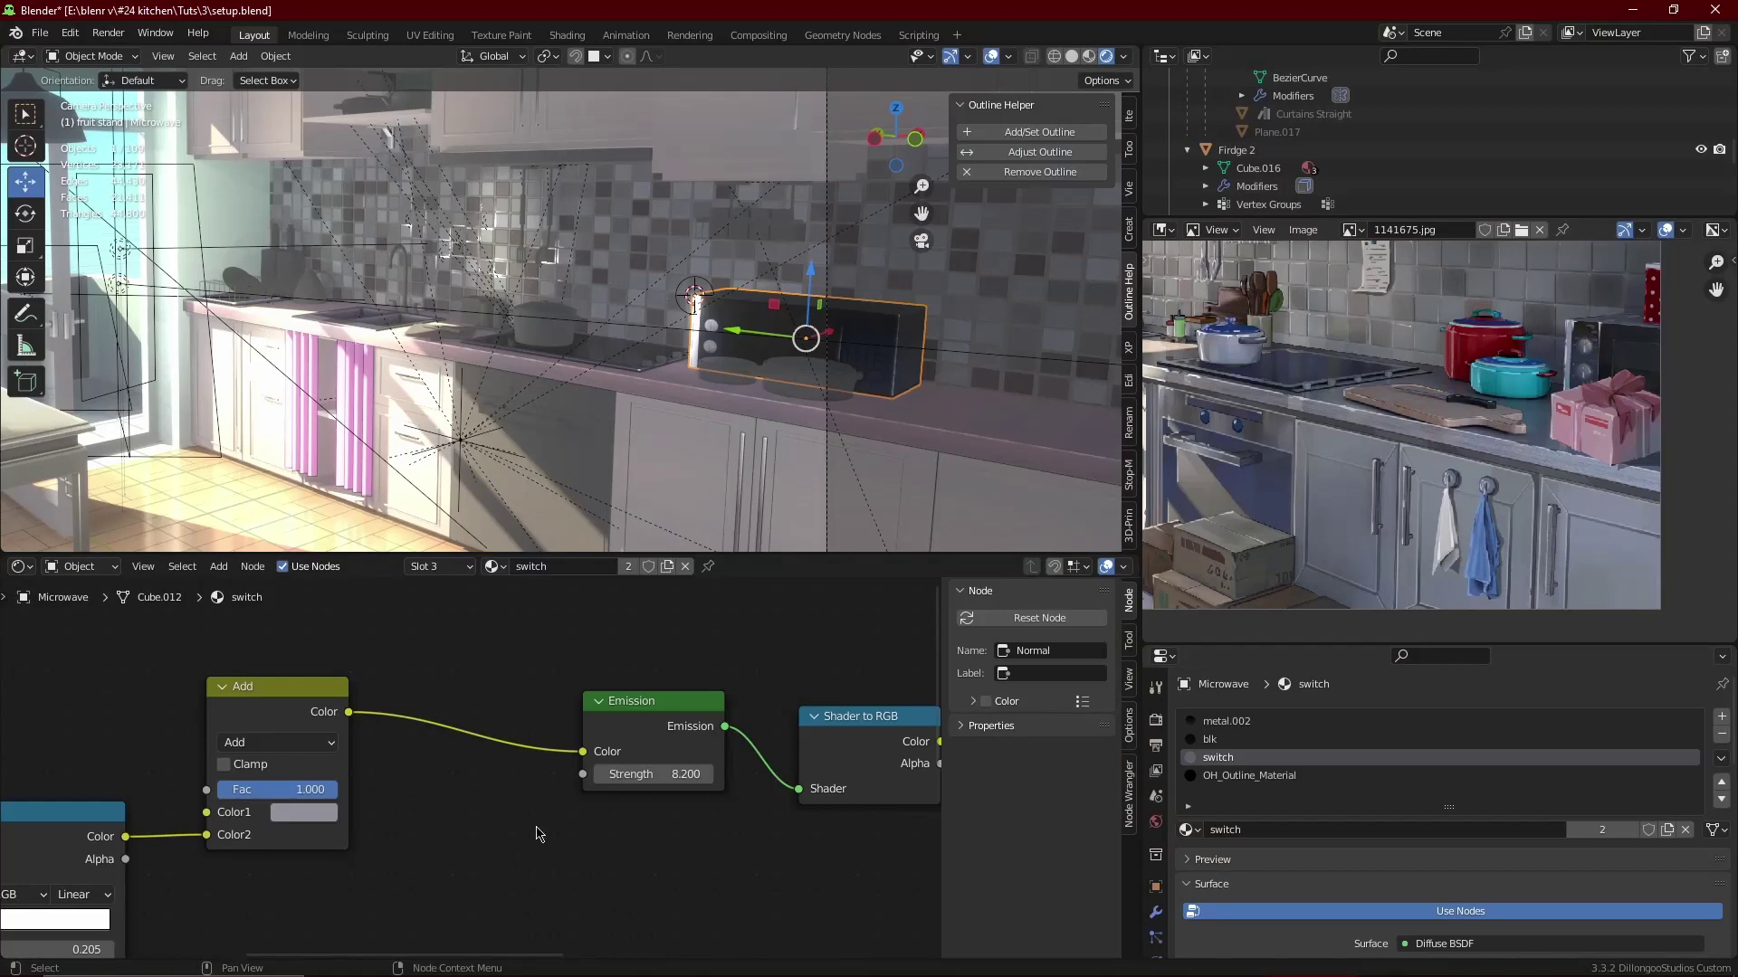
- Try lowering the switch emission strength, then revert it to 8.2
left_click_drag(652, 774, 598, 774)
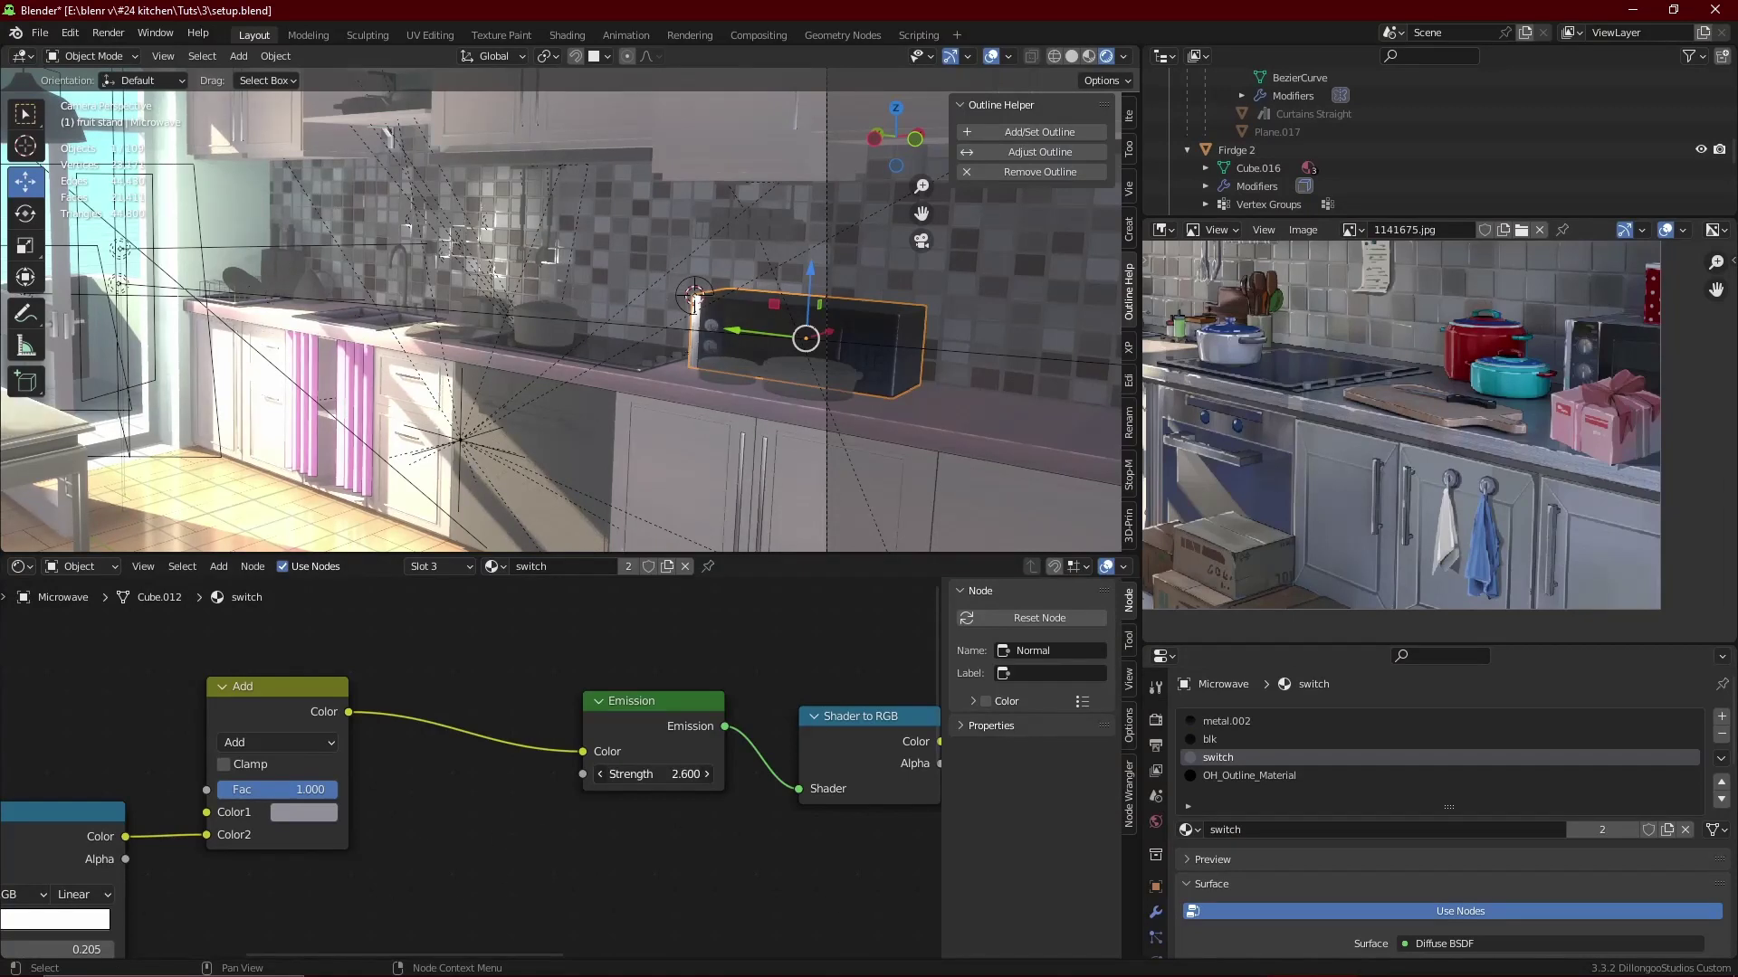
key("Escape")
scroll(769, 438, "up", 2)
scroll(768, 438, "up", 2)
scroll(769, 438, "up", 3)
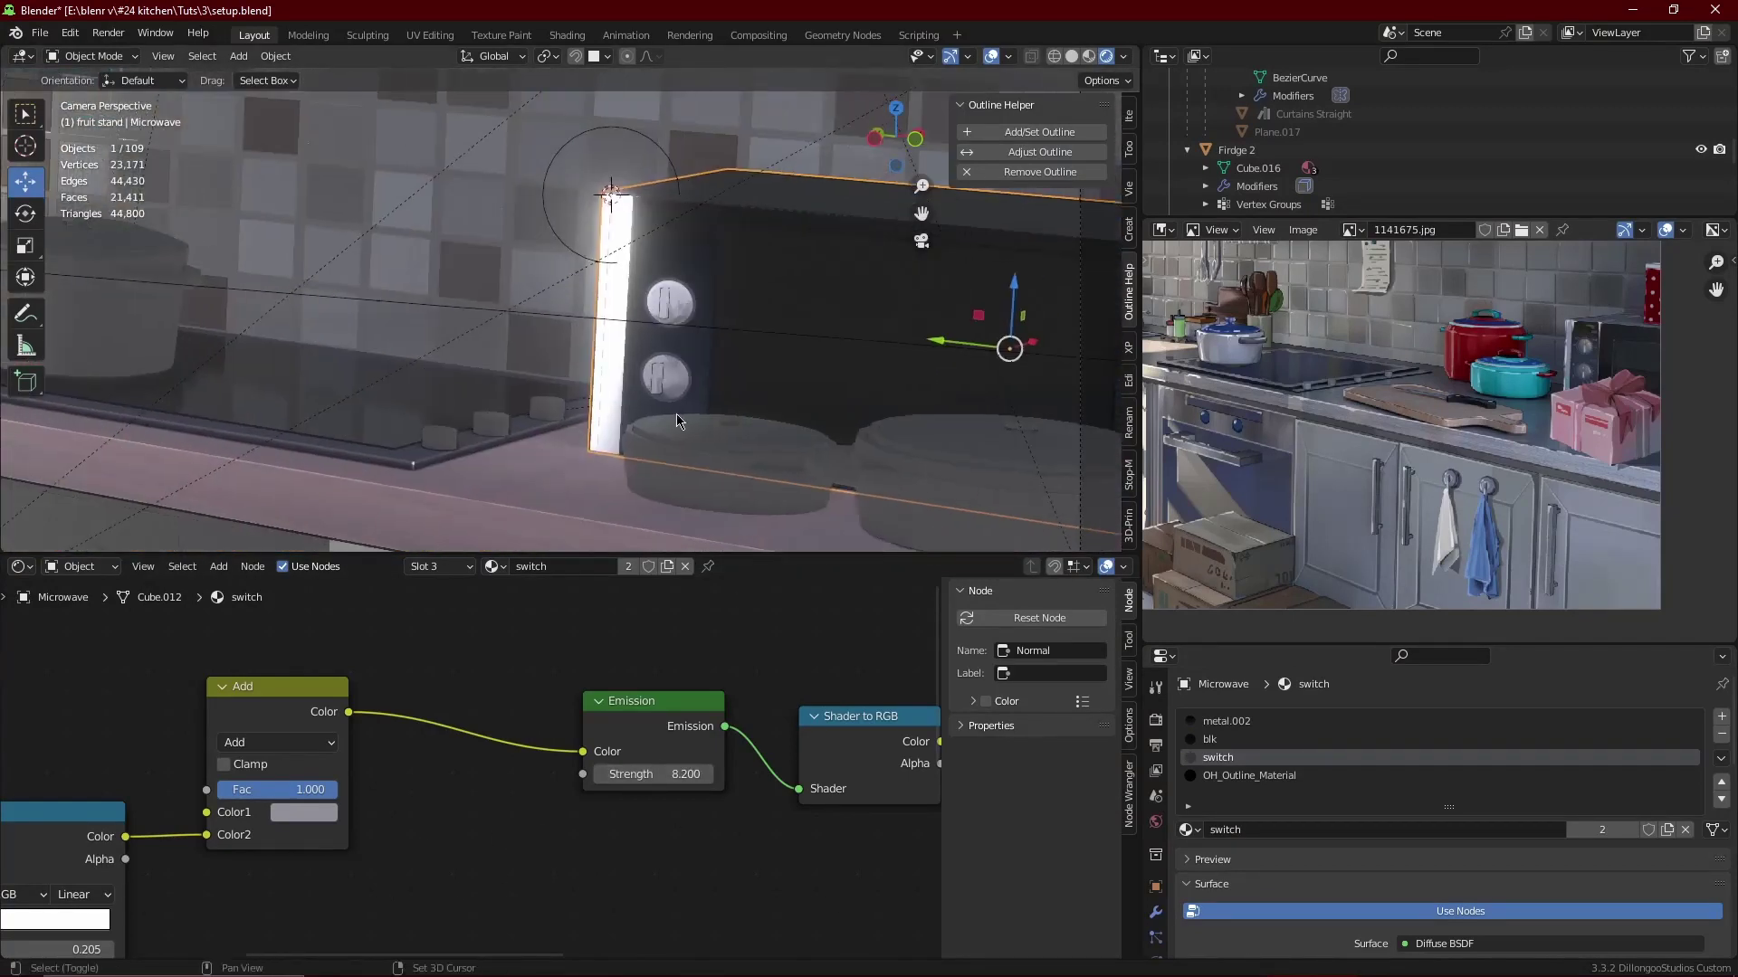
scroll(768, 438, "up", 2)
middle_click_drag(1062, 437, 905, 453, "shift")
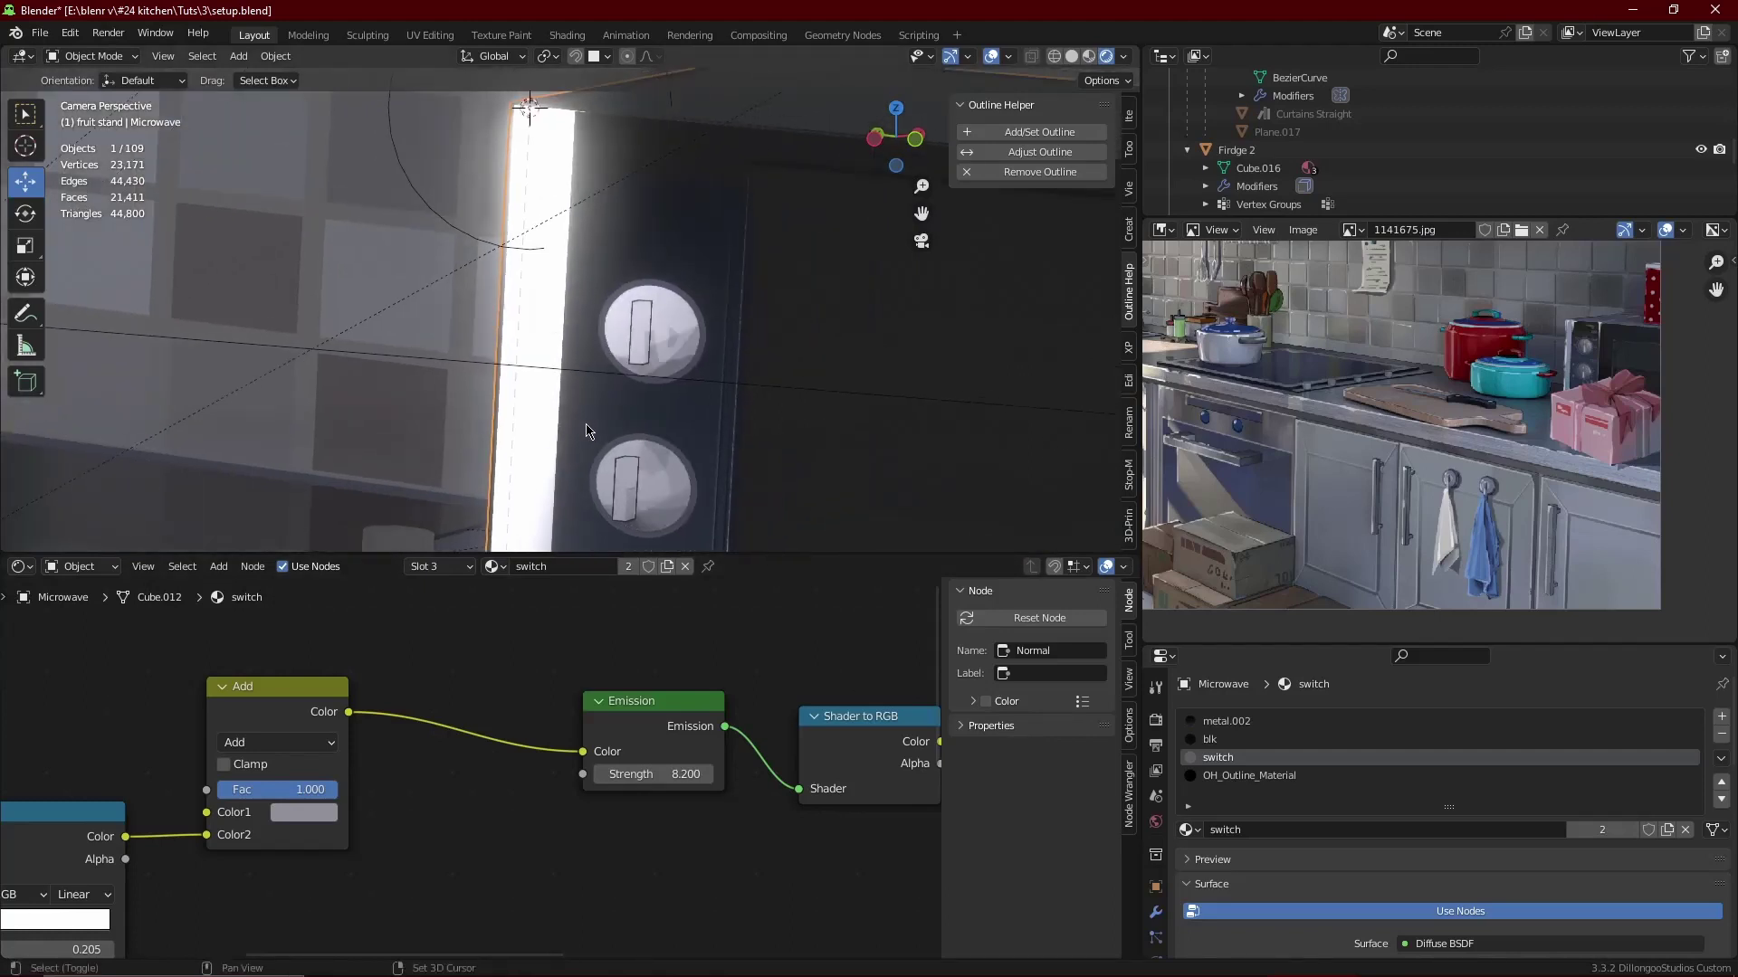
scroll(688, 396, "up", 2)
- Cut the link between the Normal node and the Diffuse BSDF in the switch material
middle_click_drag(735, 733, 389, 704)
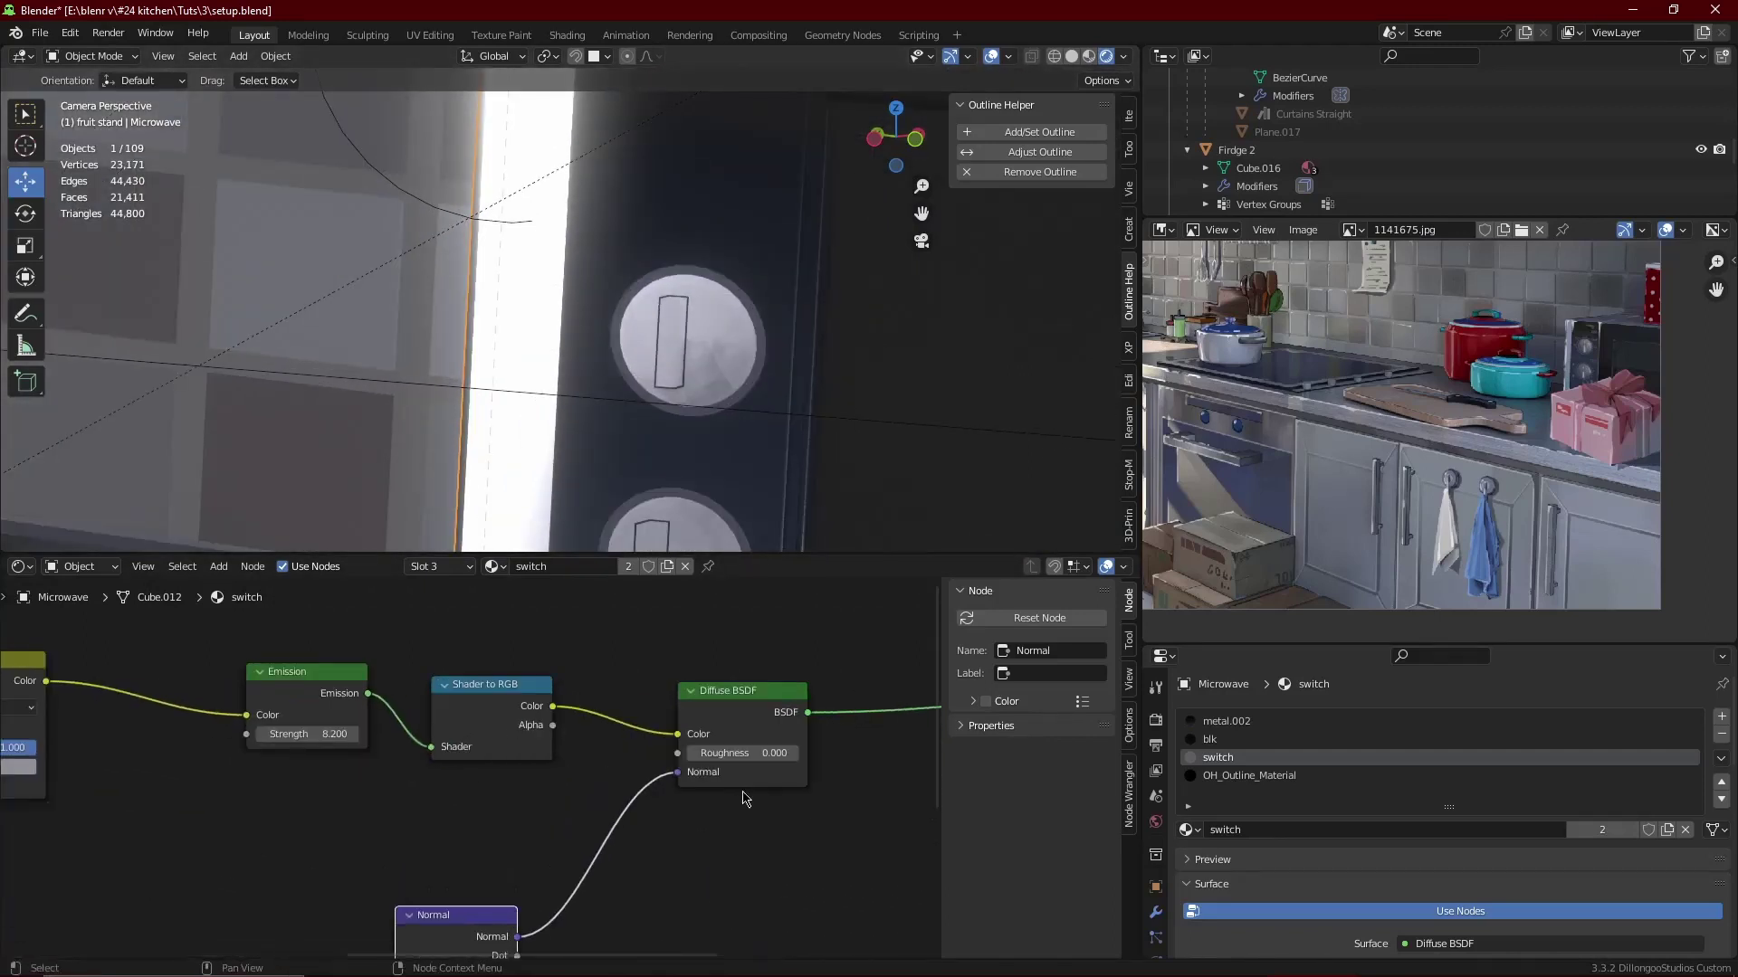
middle_click_drag(799, 760, 868, 698)
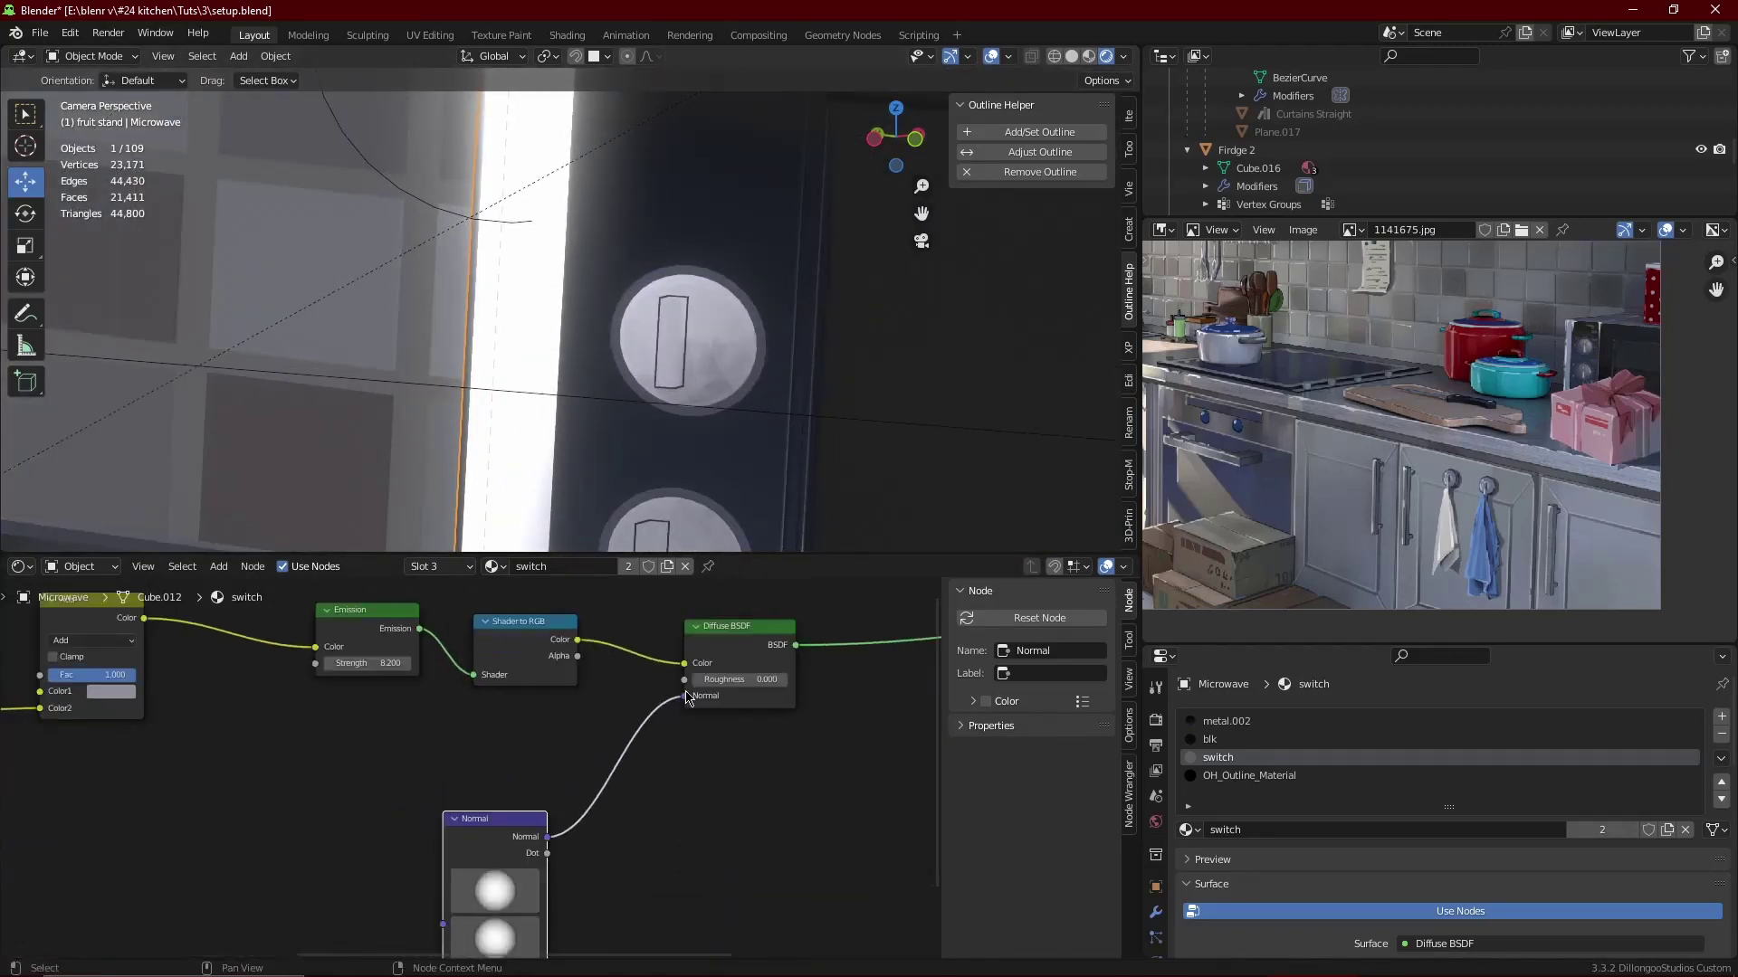
left_click_drag(684, 696, 629, 741)
left_click_drag(547, 837, 683, 696)
left_click_drag(683, 697, 639, 724)
middle_click_drag(661, 398, 685, 355)
scroll(756, 683, "down", 2)
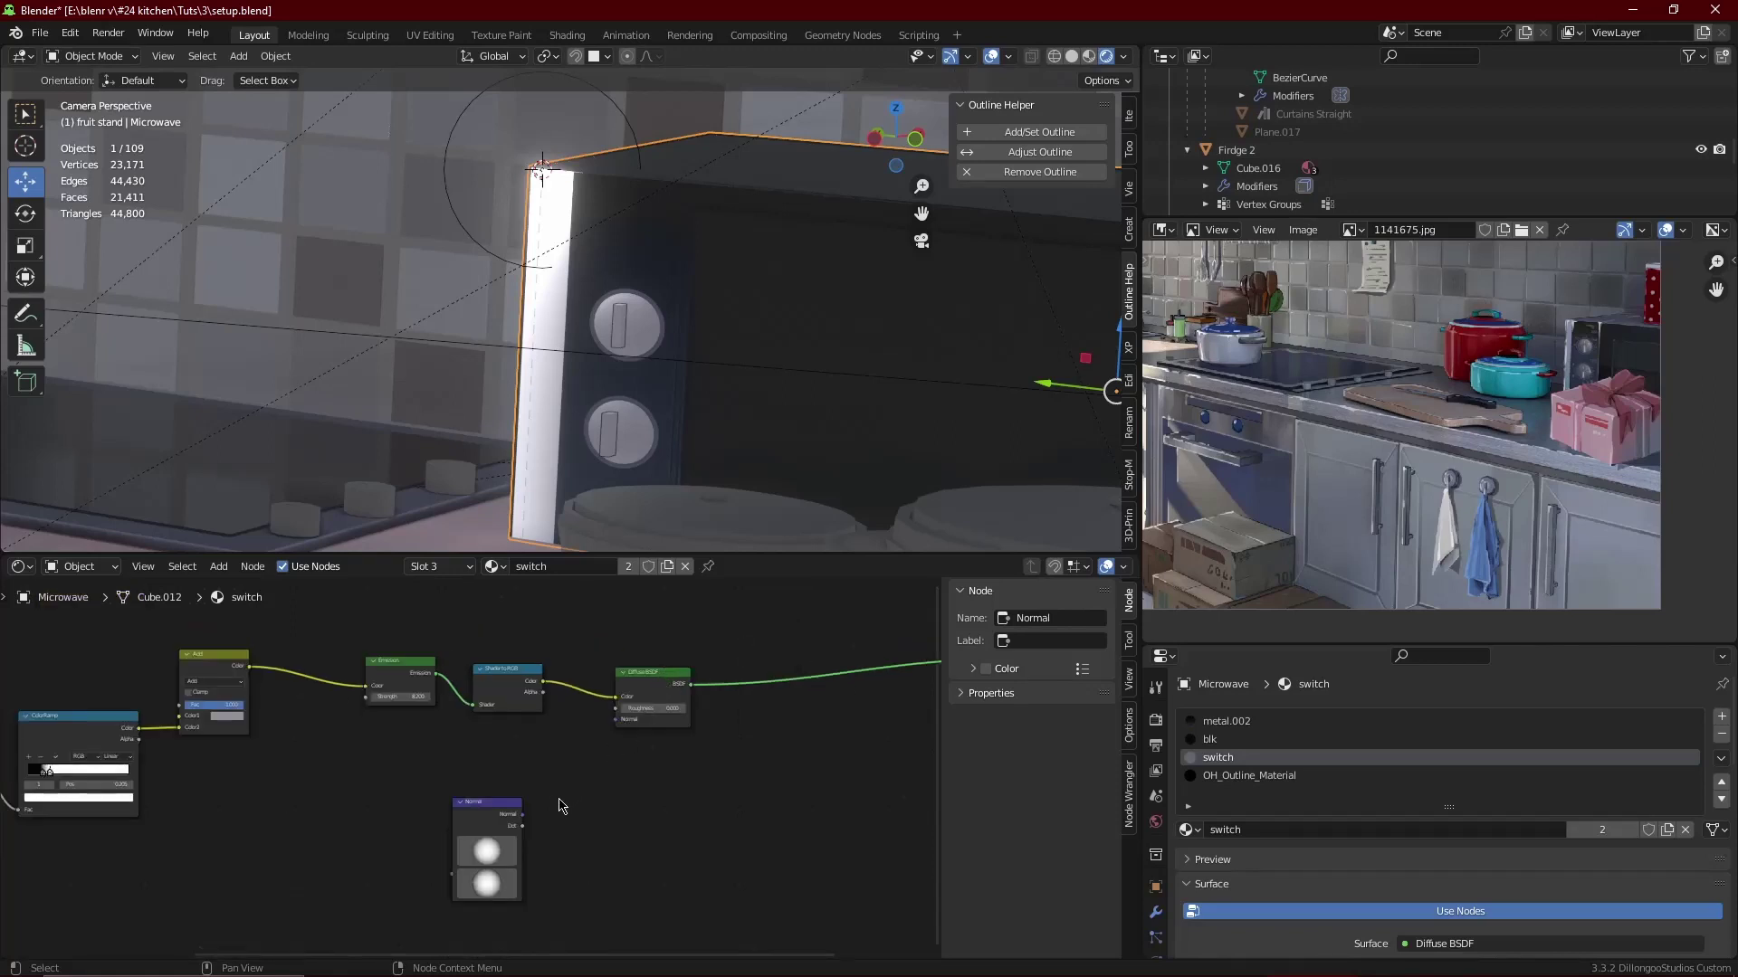
middle_click_drag(582, 769, 512, 827)
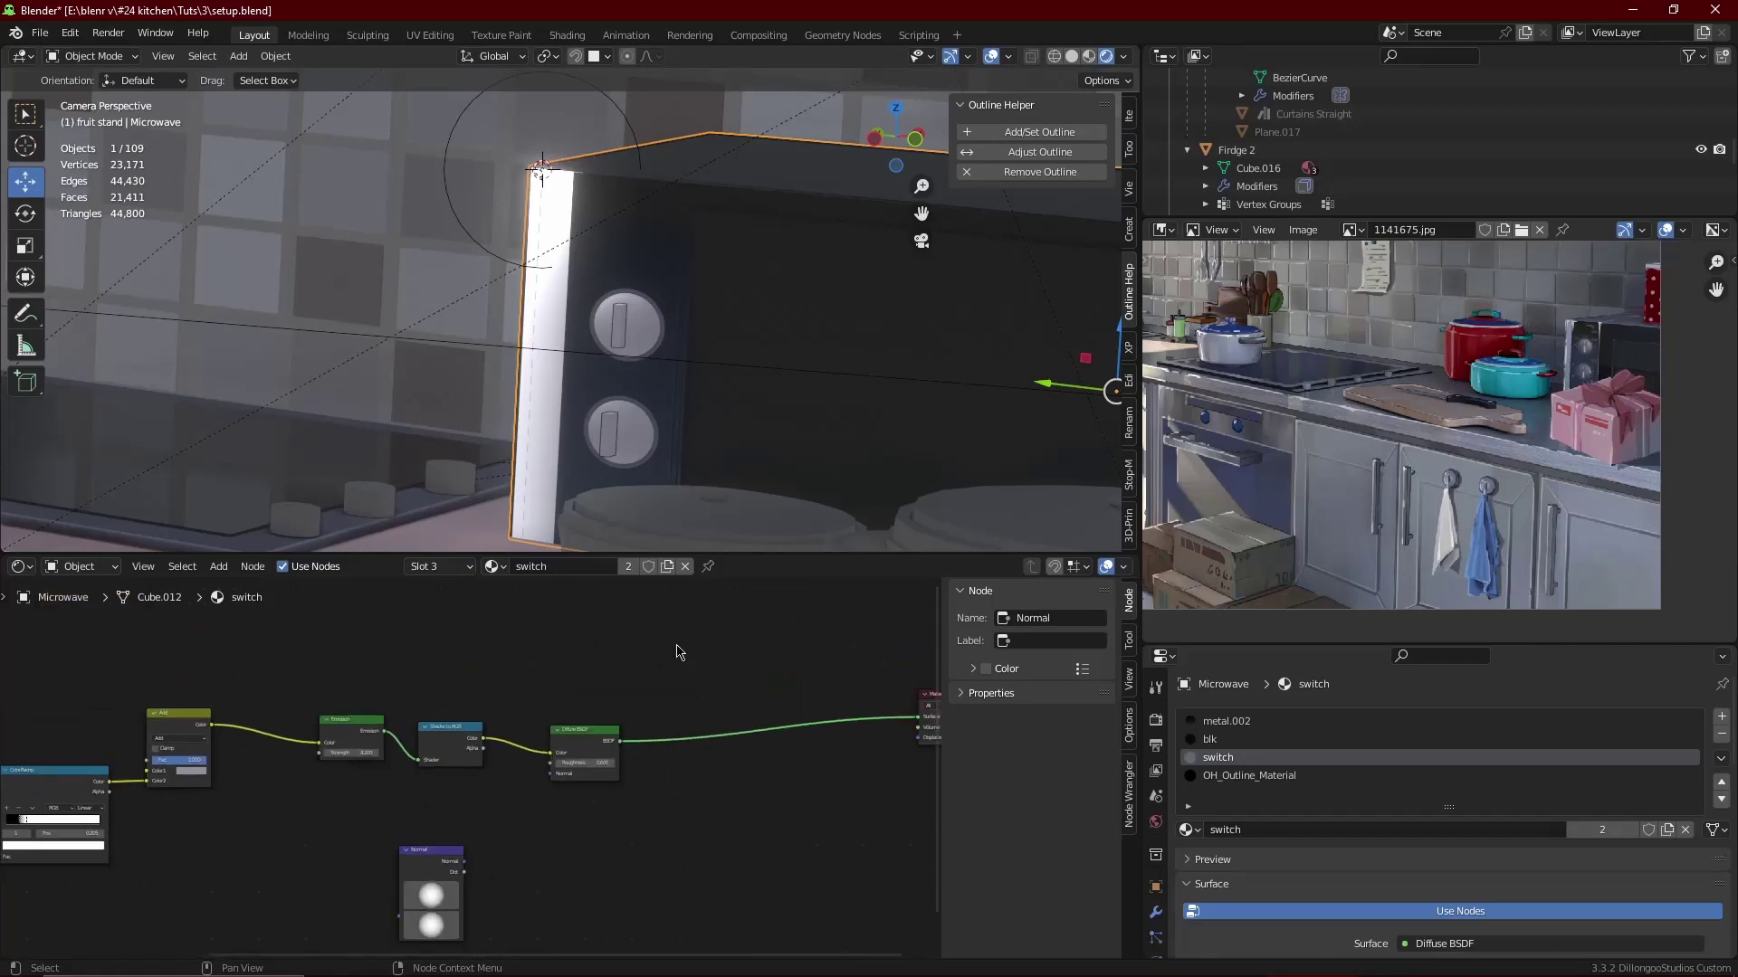
left_click_drag(551, 774, 676, 643)
type("mi")
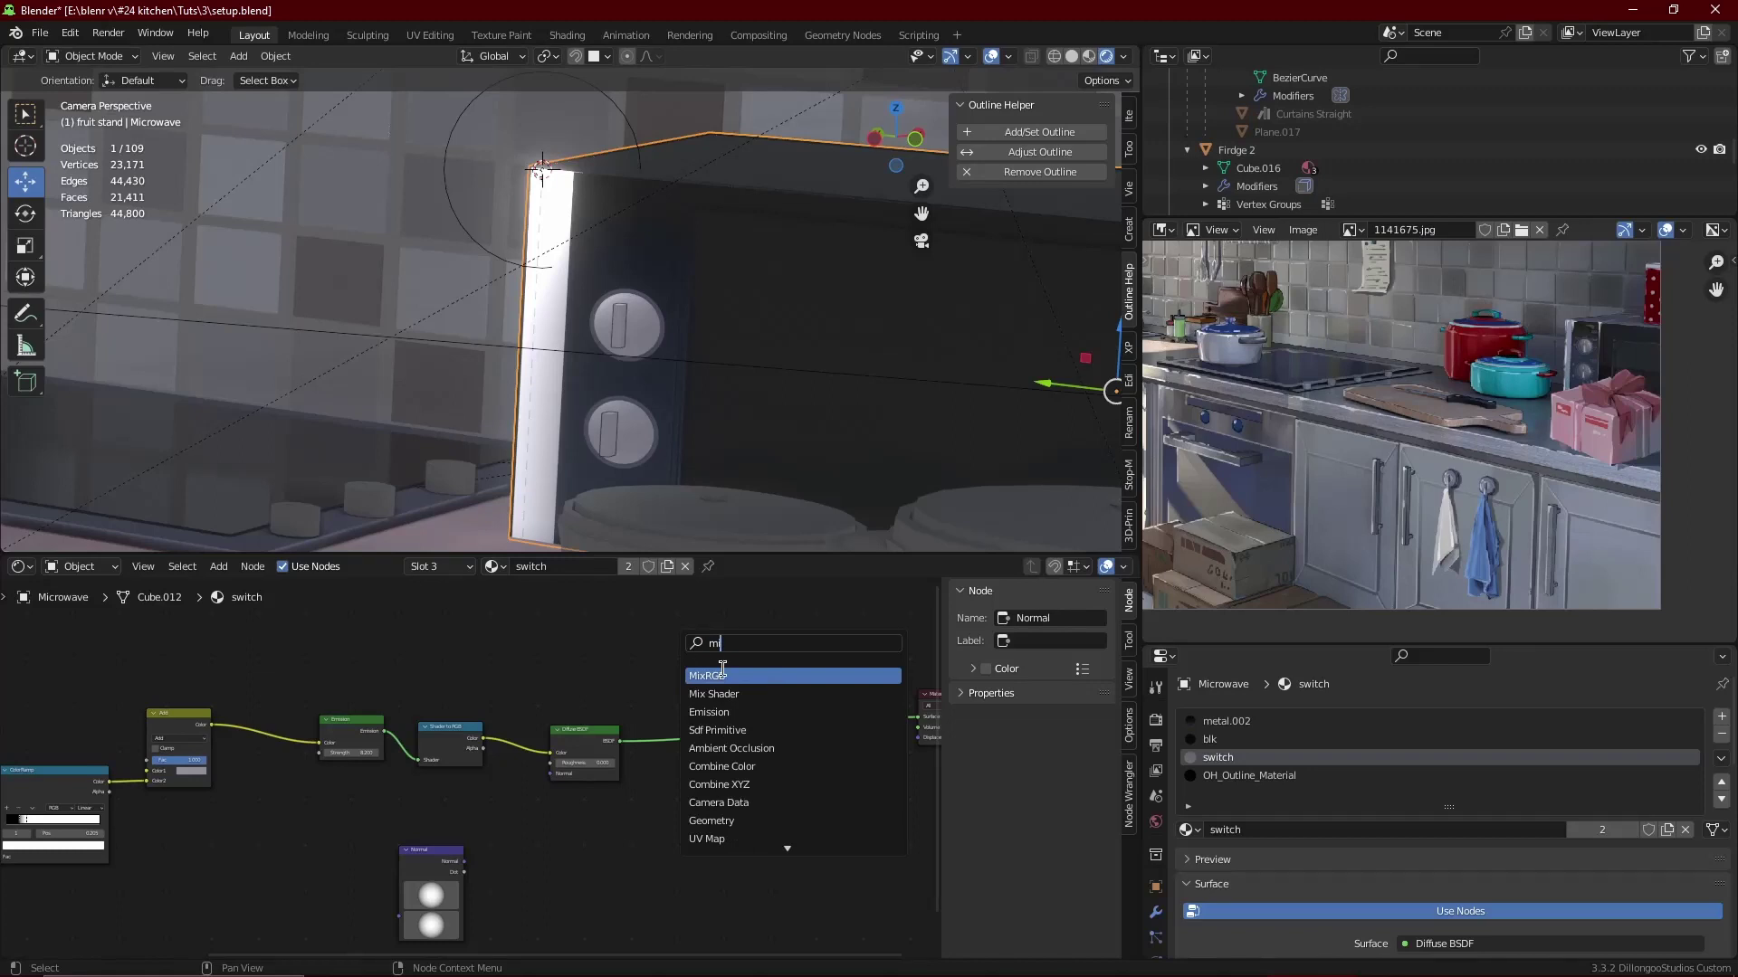
- Add a Mix node fed by Shader to RGB into the output, plus a second Shader to RGB
key("Return")
left_click_drag(480, 742, 650, 697)
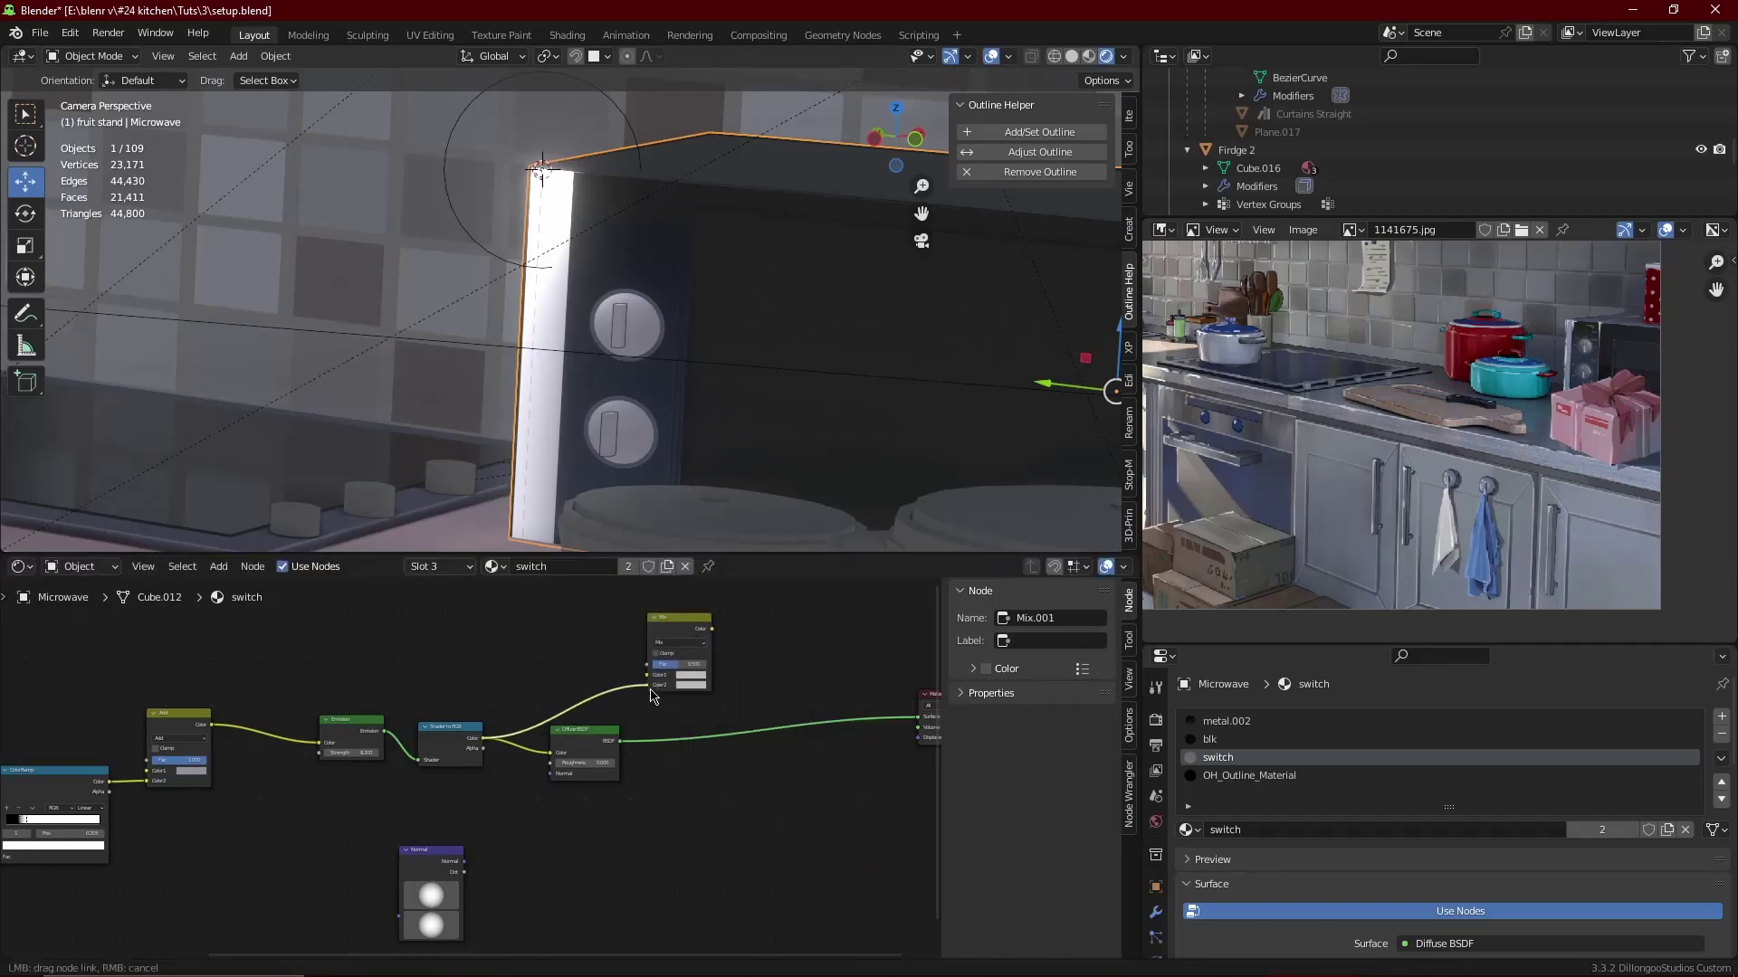
left_click_drag(712, 628, 917, 718)
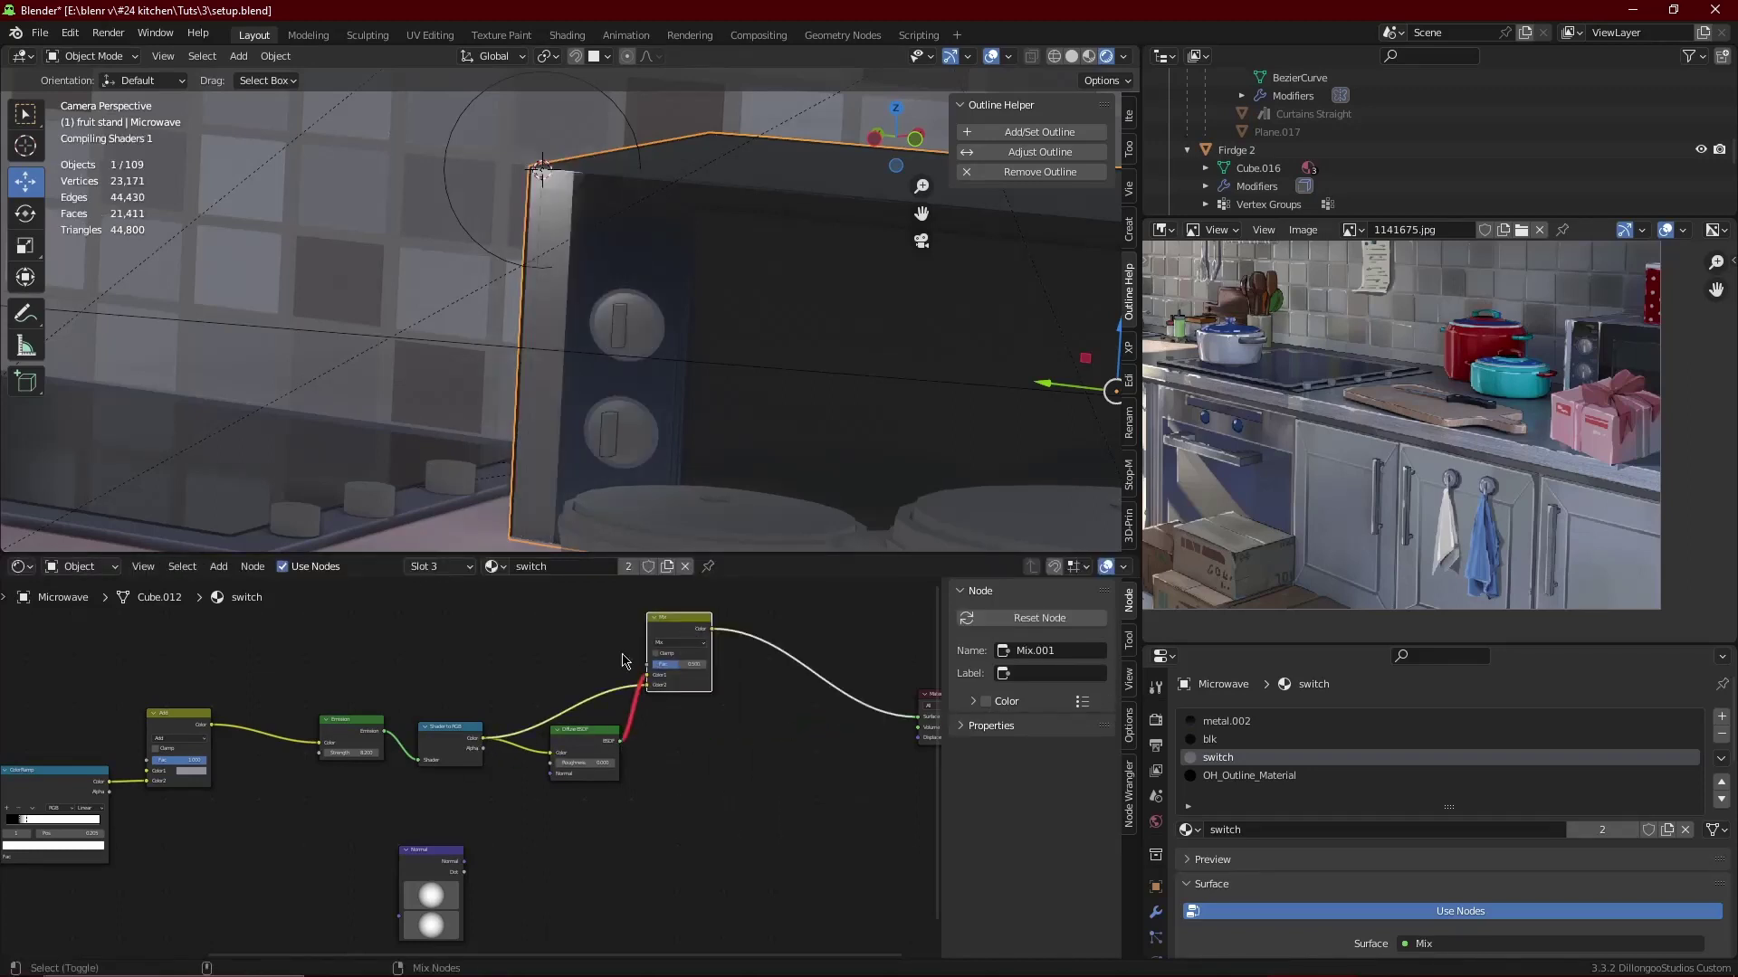
left_click_drag(562, 748, 522, 793)
key("shift+d")
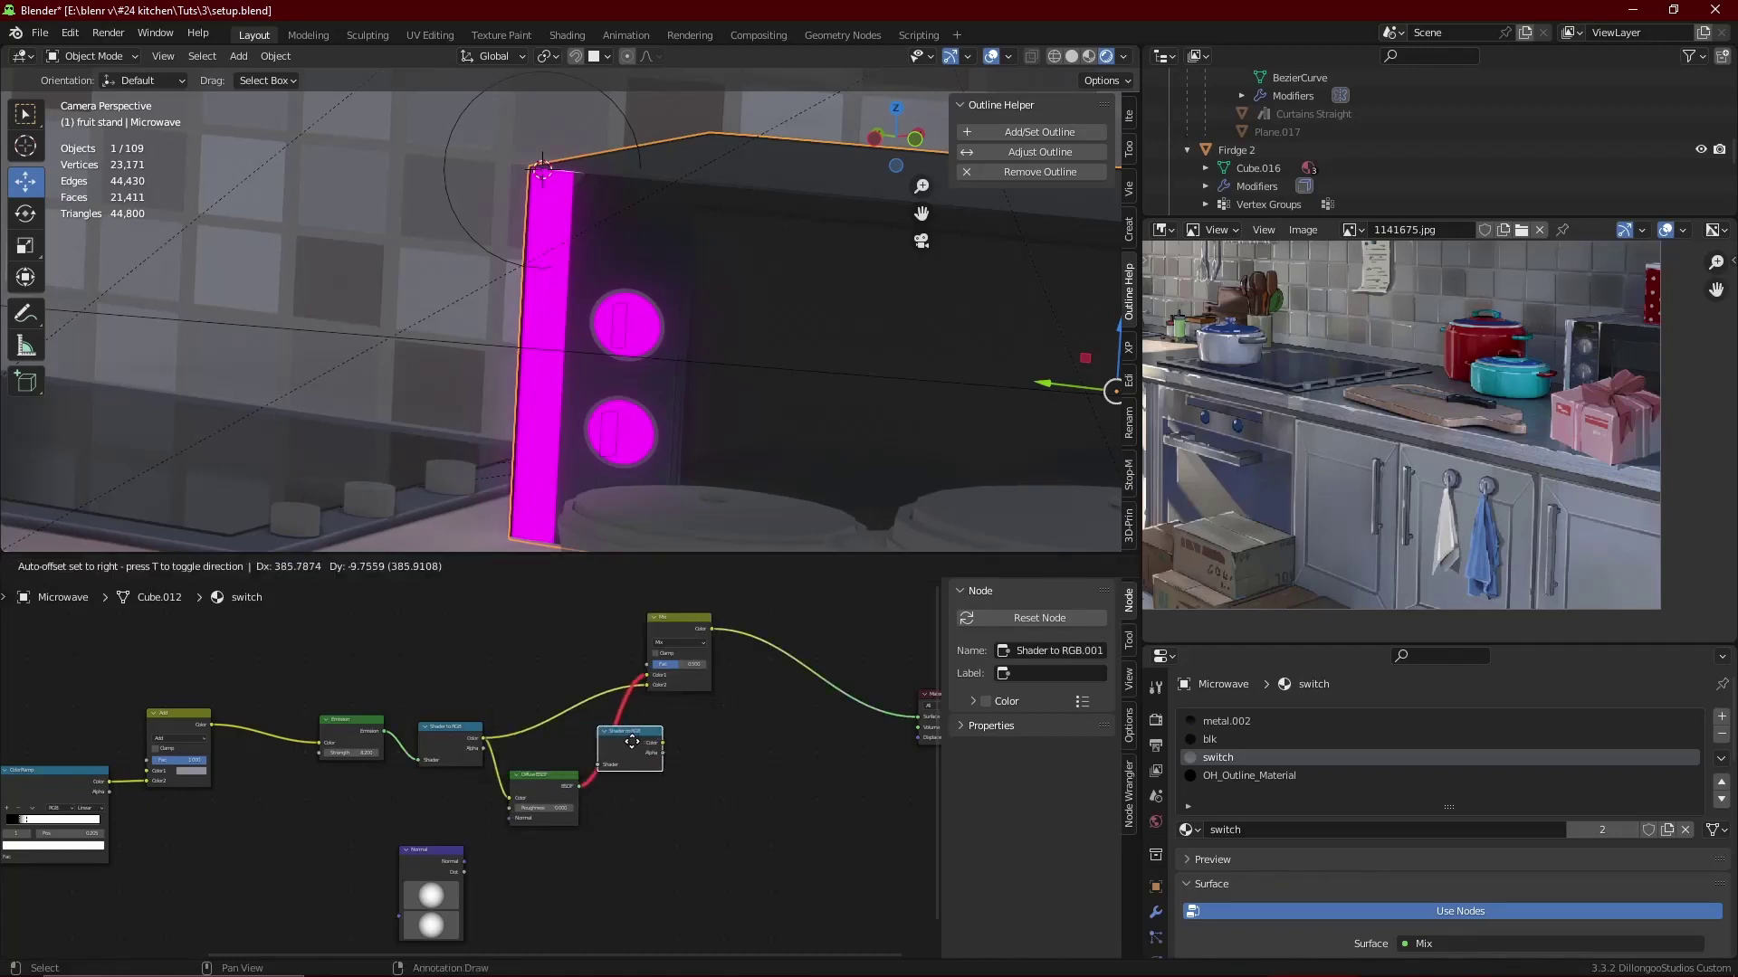
left_click(650, 749)
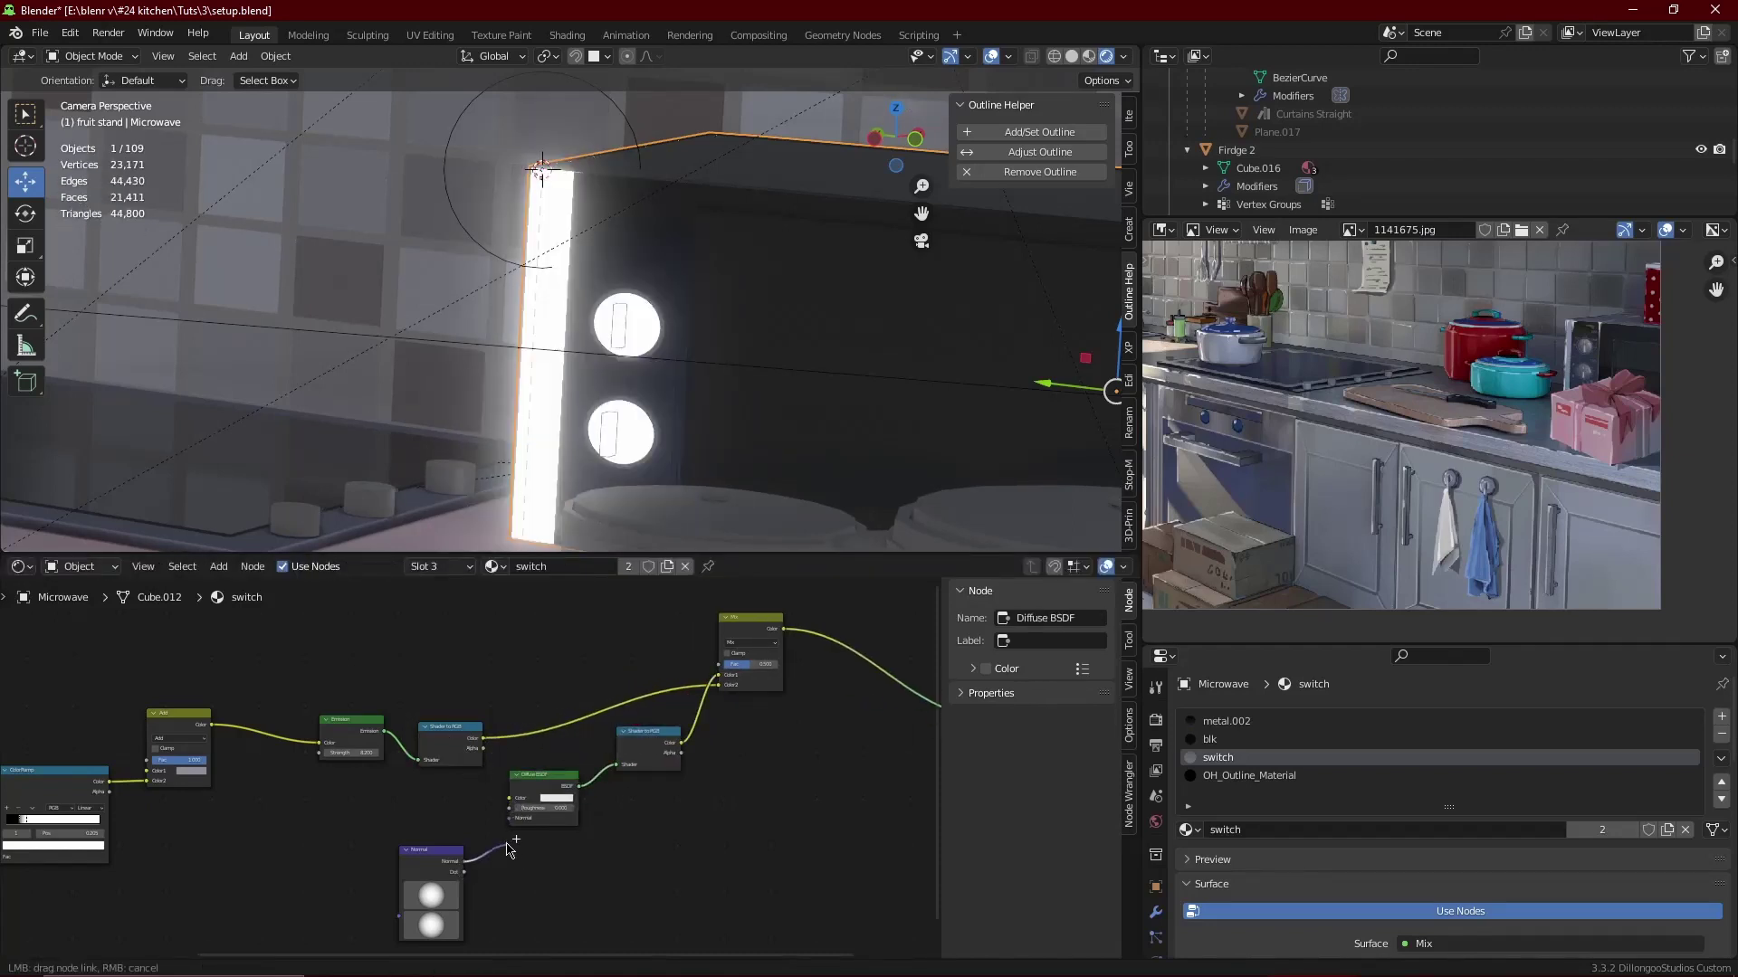
- Relink Normal to the Diffuse BSDF and set the Mix to Multiply with factor 1.000
left_click_drag(464, 863, 510, 818)
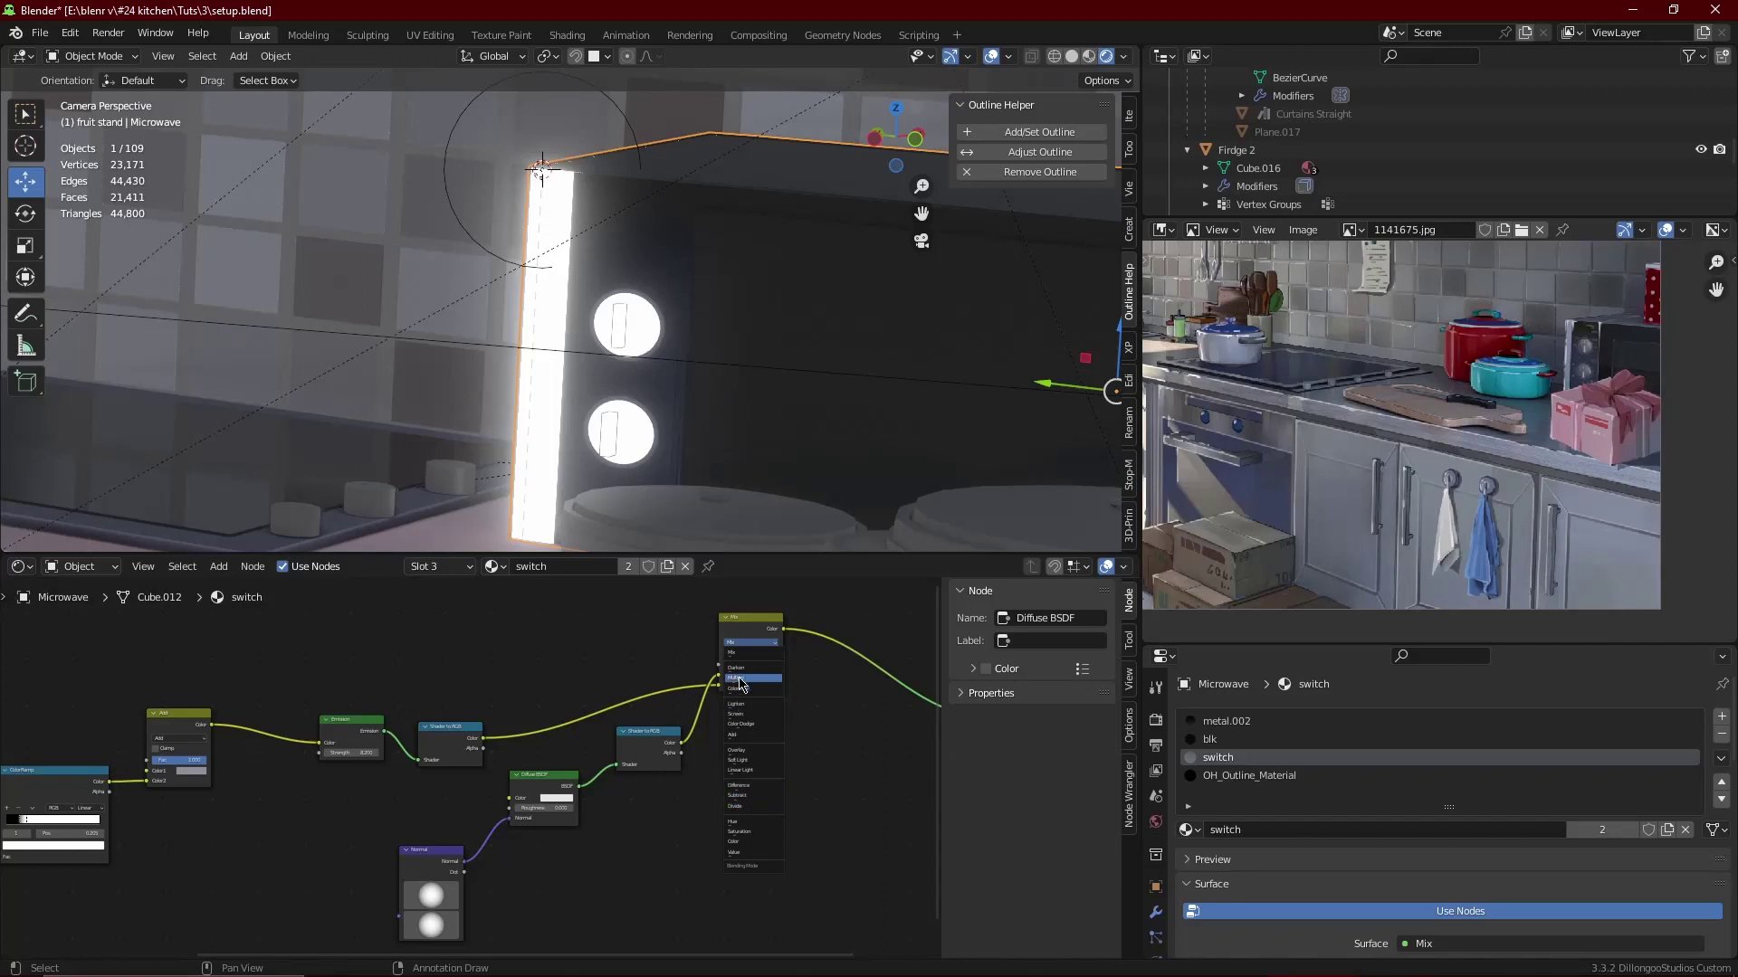
left_click(740, 681)
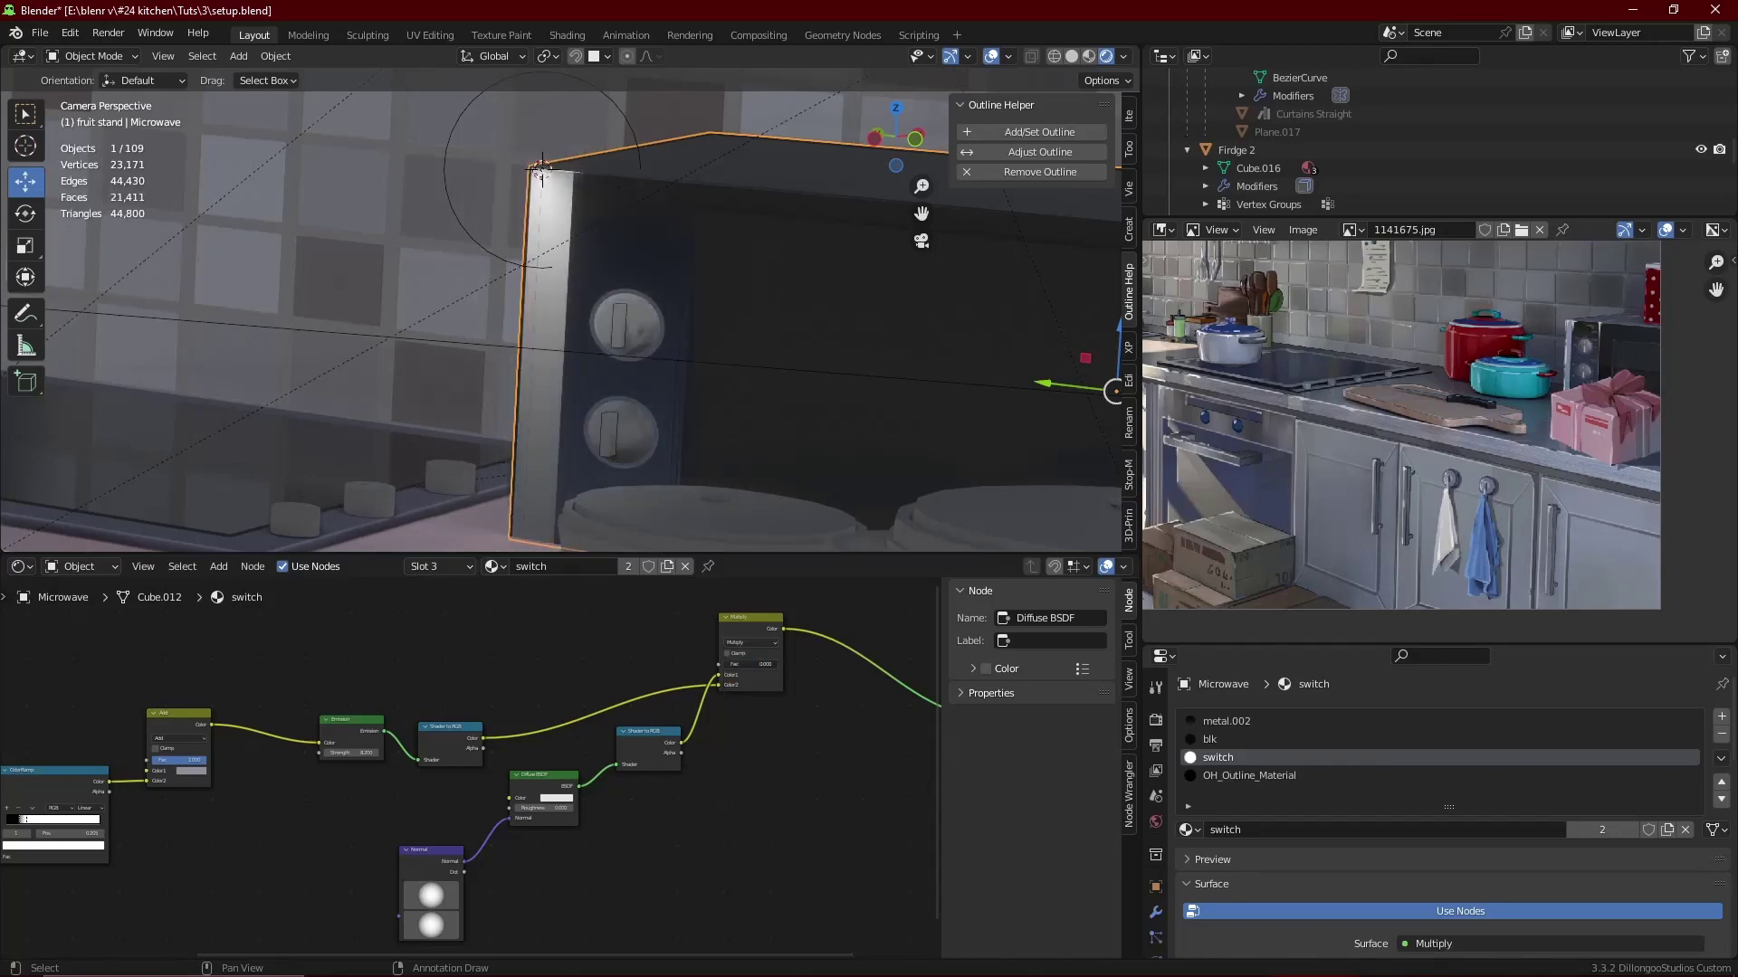
left_click_drag(747, 664, 778, 664)
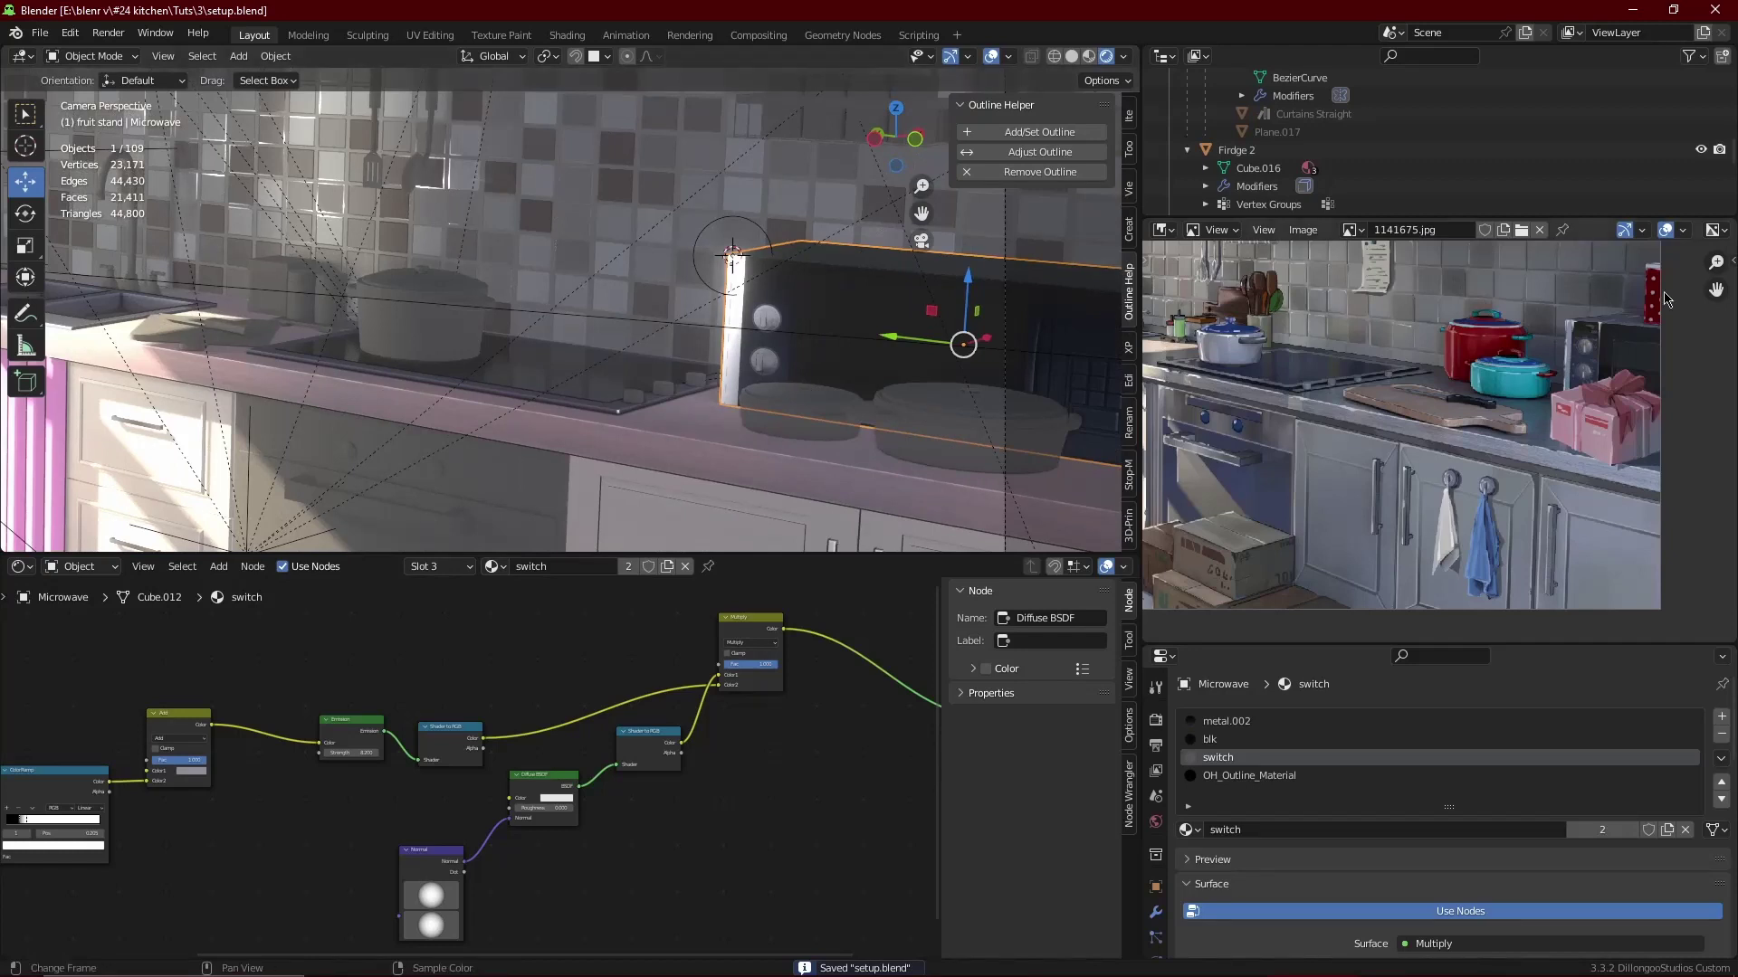
scroll(494, 197, "down", 3)
- Render the camera view with F12, check the Freestyle outlines, then close the render
key("F12")
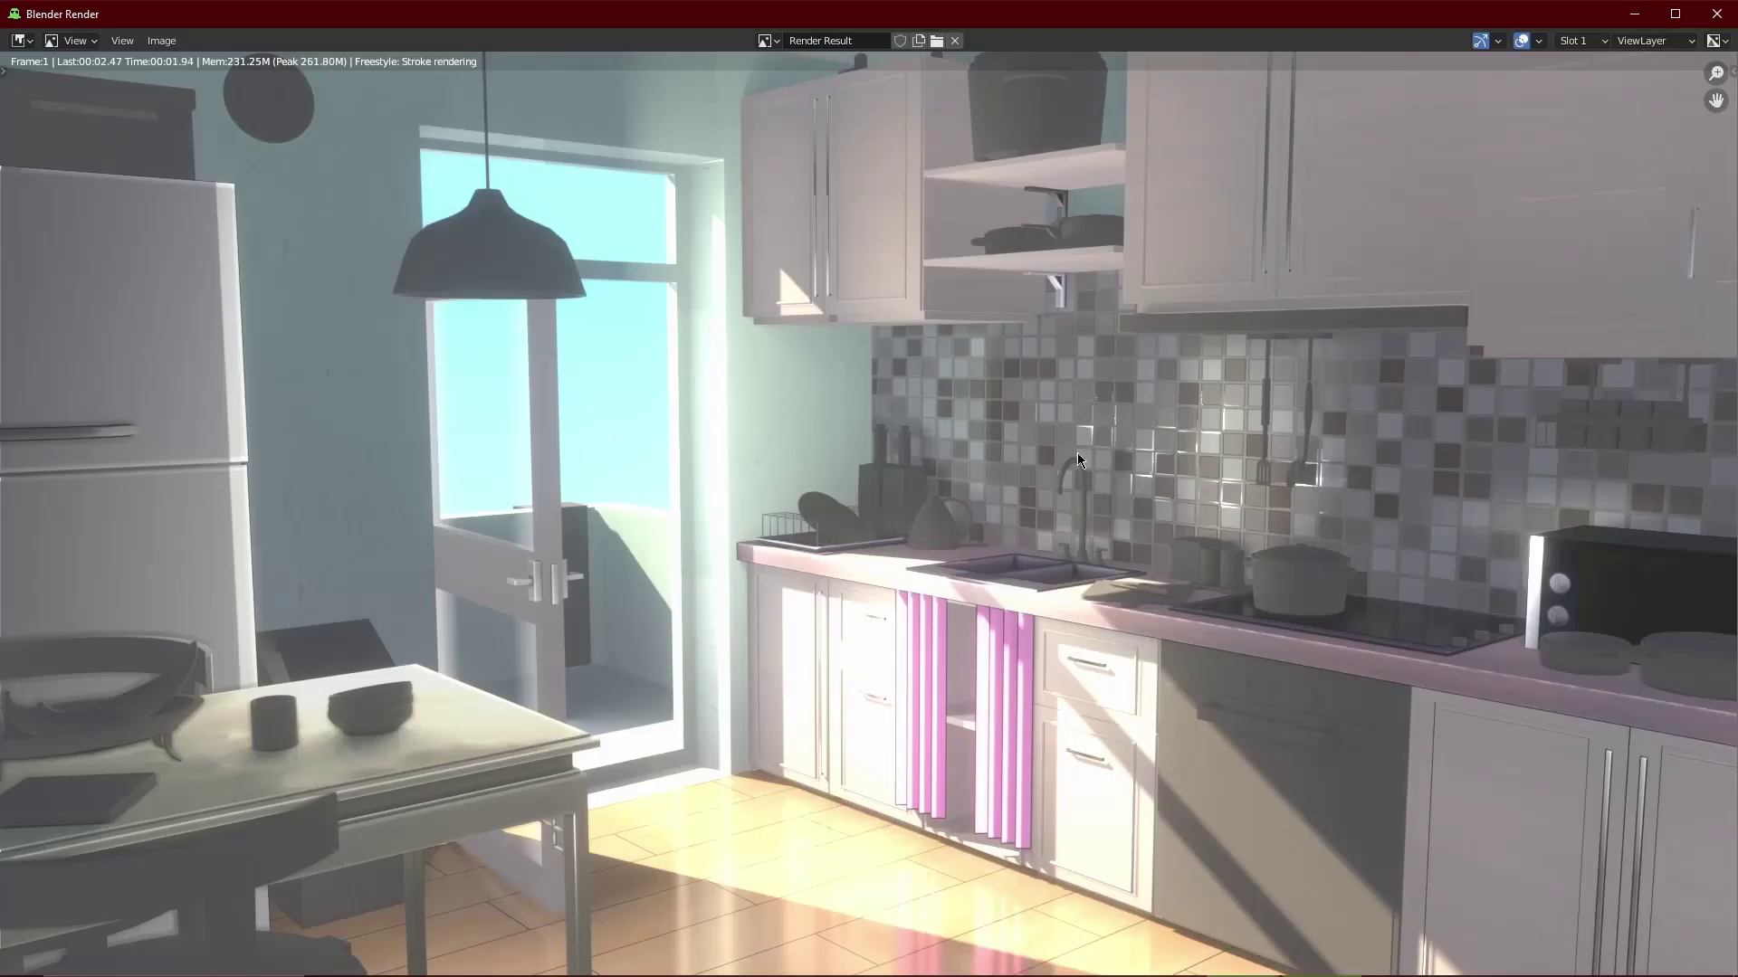
scroll(1082, 452, "down", 1)
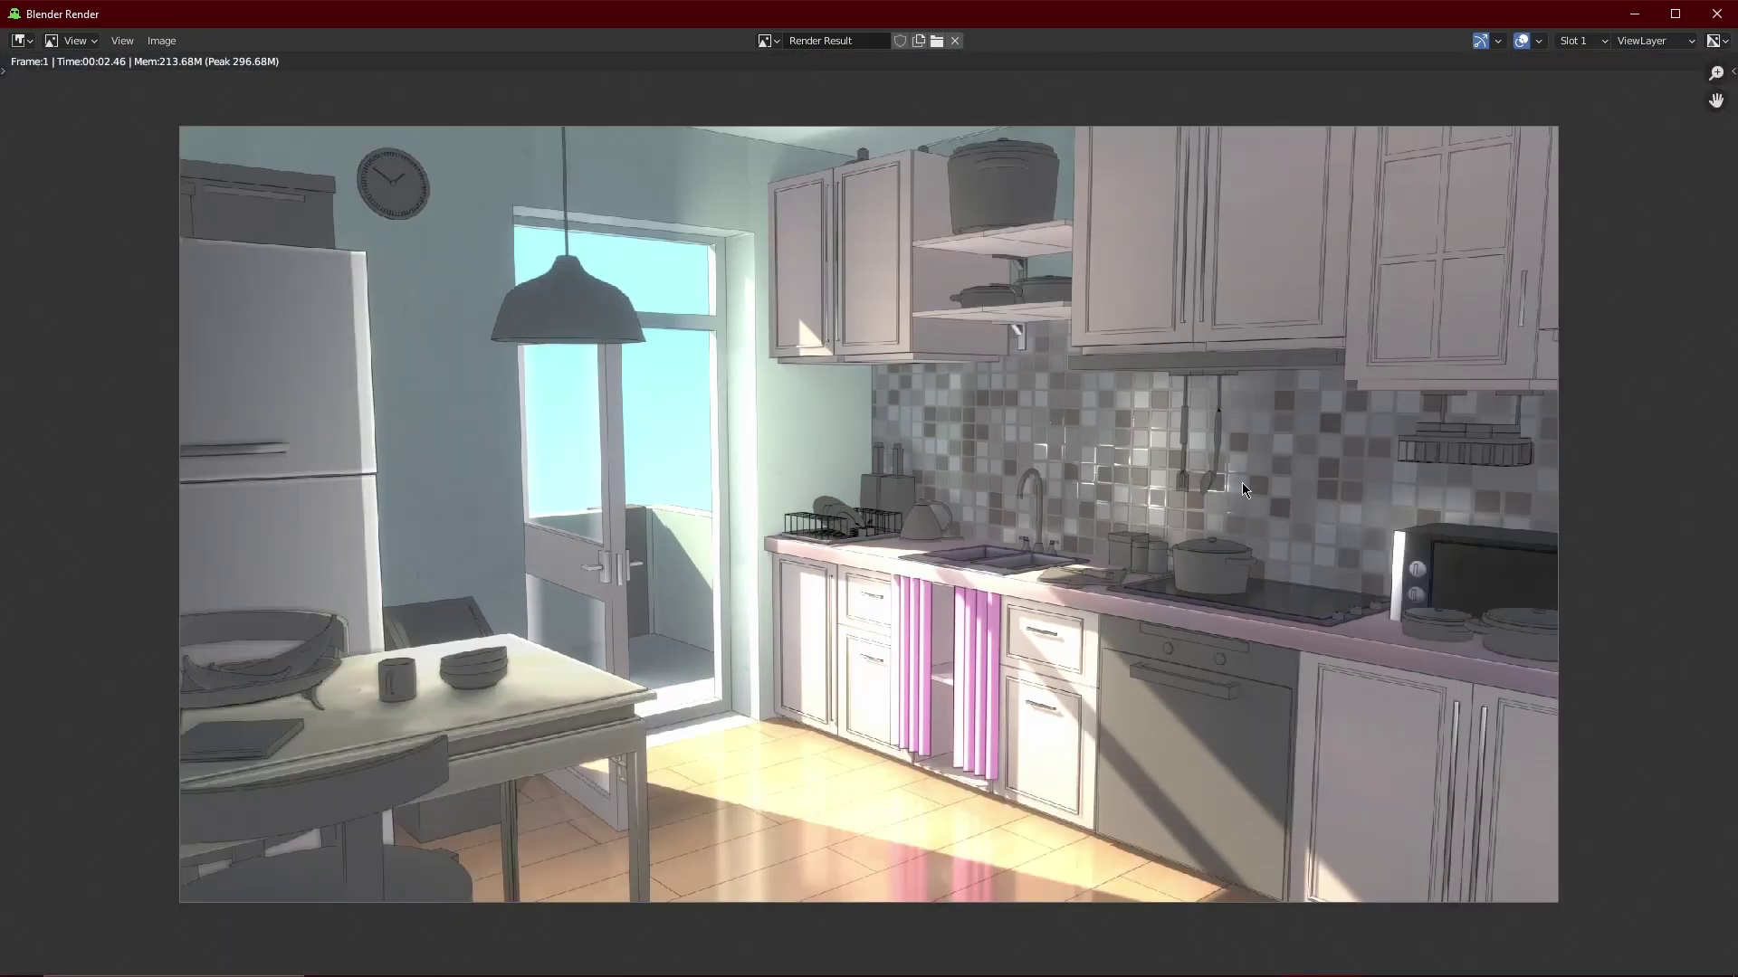
left_click(1717, 13)
scroll(331, 384, "up", 4)
scroll(543, 383, "up", 3)
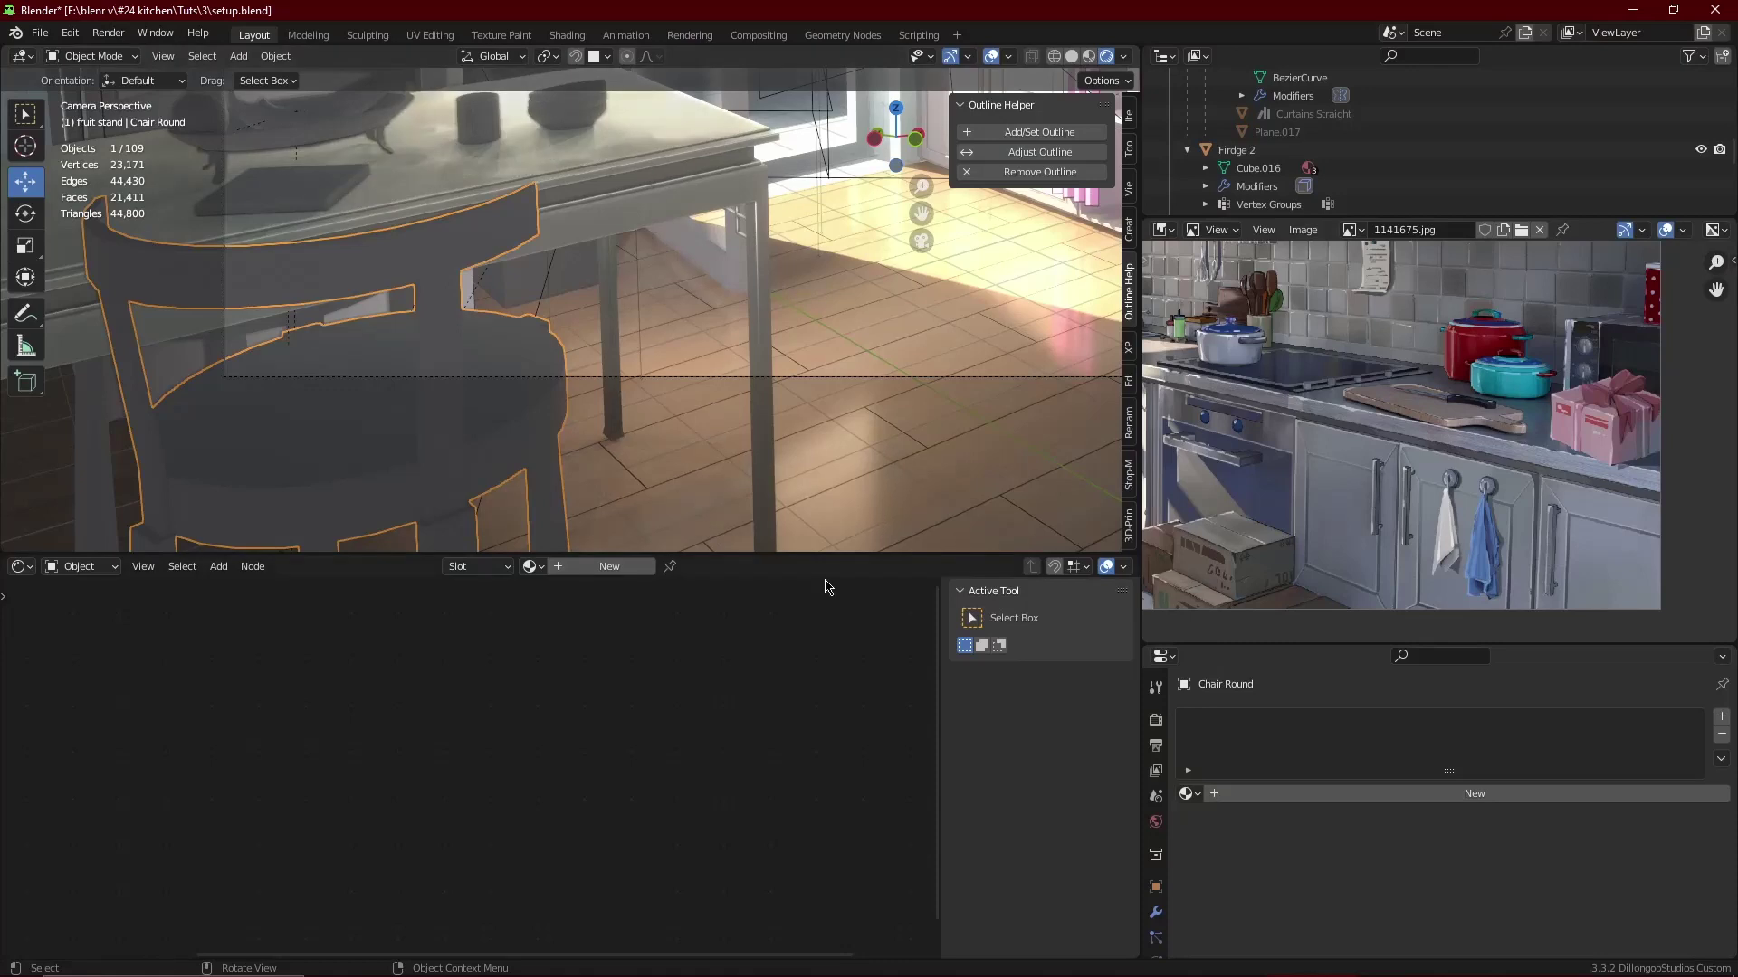
- Turn the bottom area into an Asset Browser showing the Textures library
left_click(26, 575)
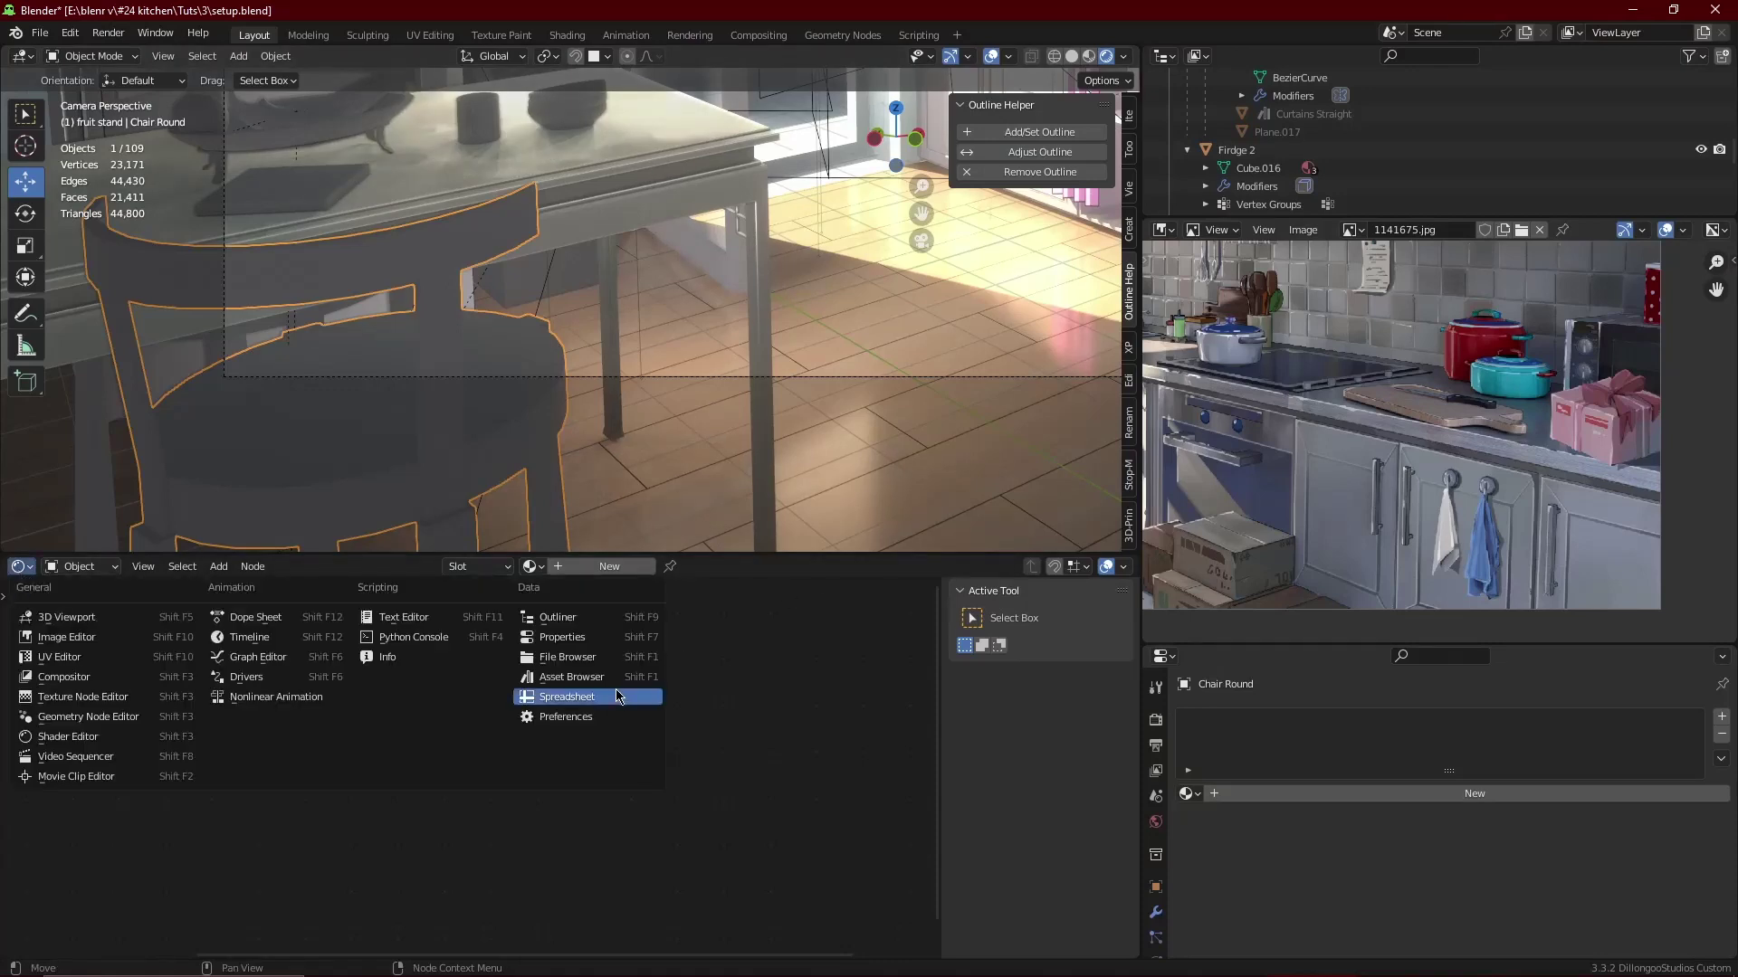
left_click(588, 696)
left_click(134, 594)
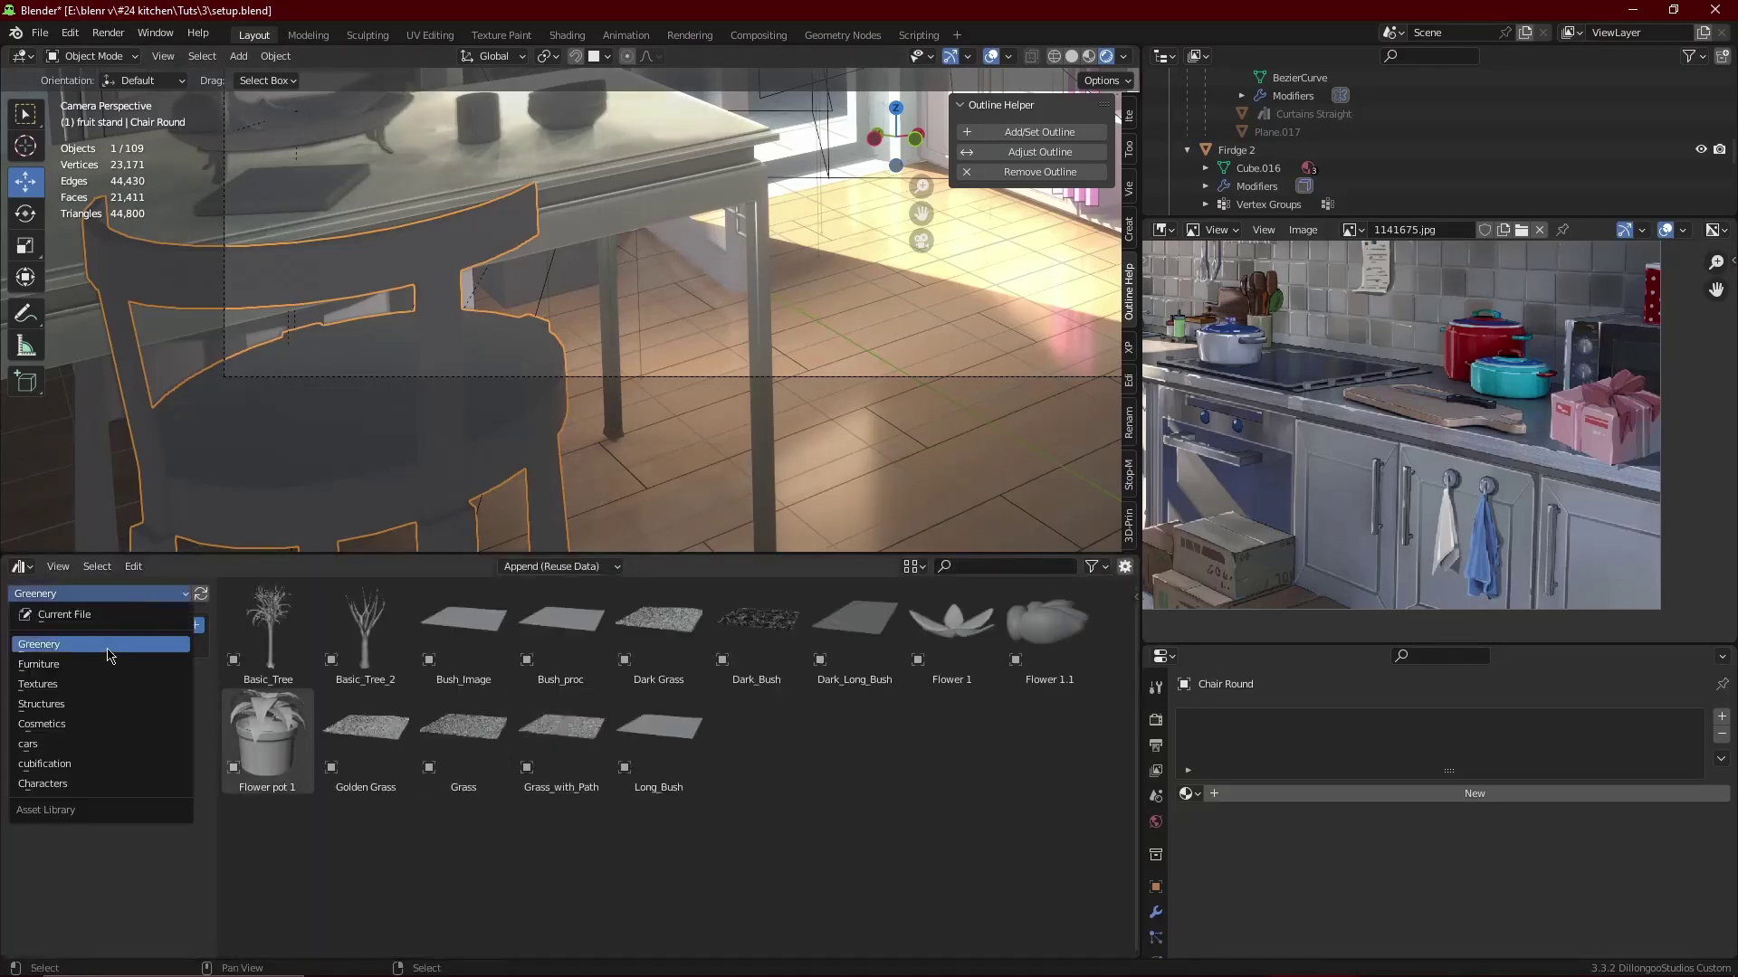
left_click(109, 687)
scroll(808, 765, "down", 5)
scroll(808, 765, "down", 1)
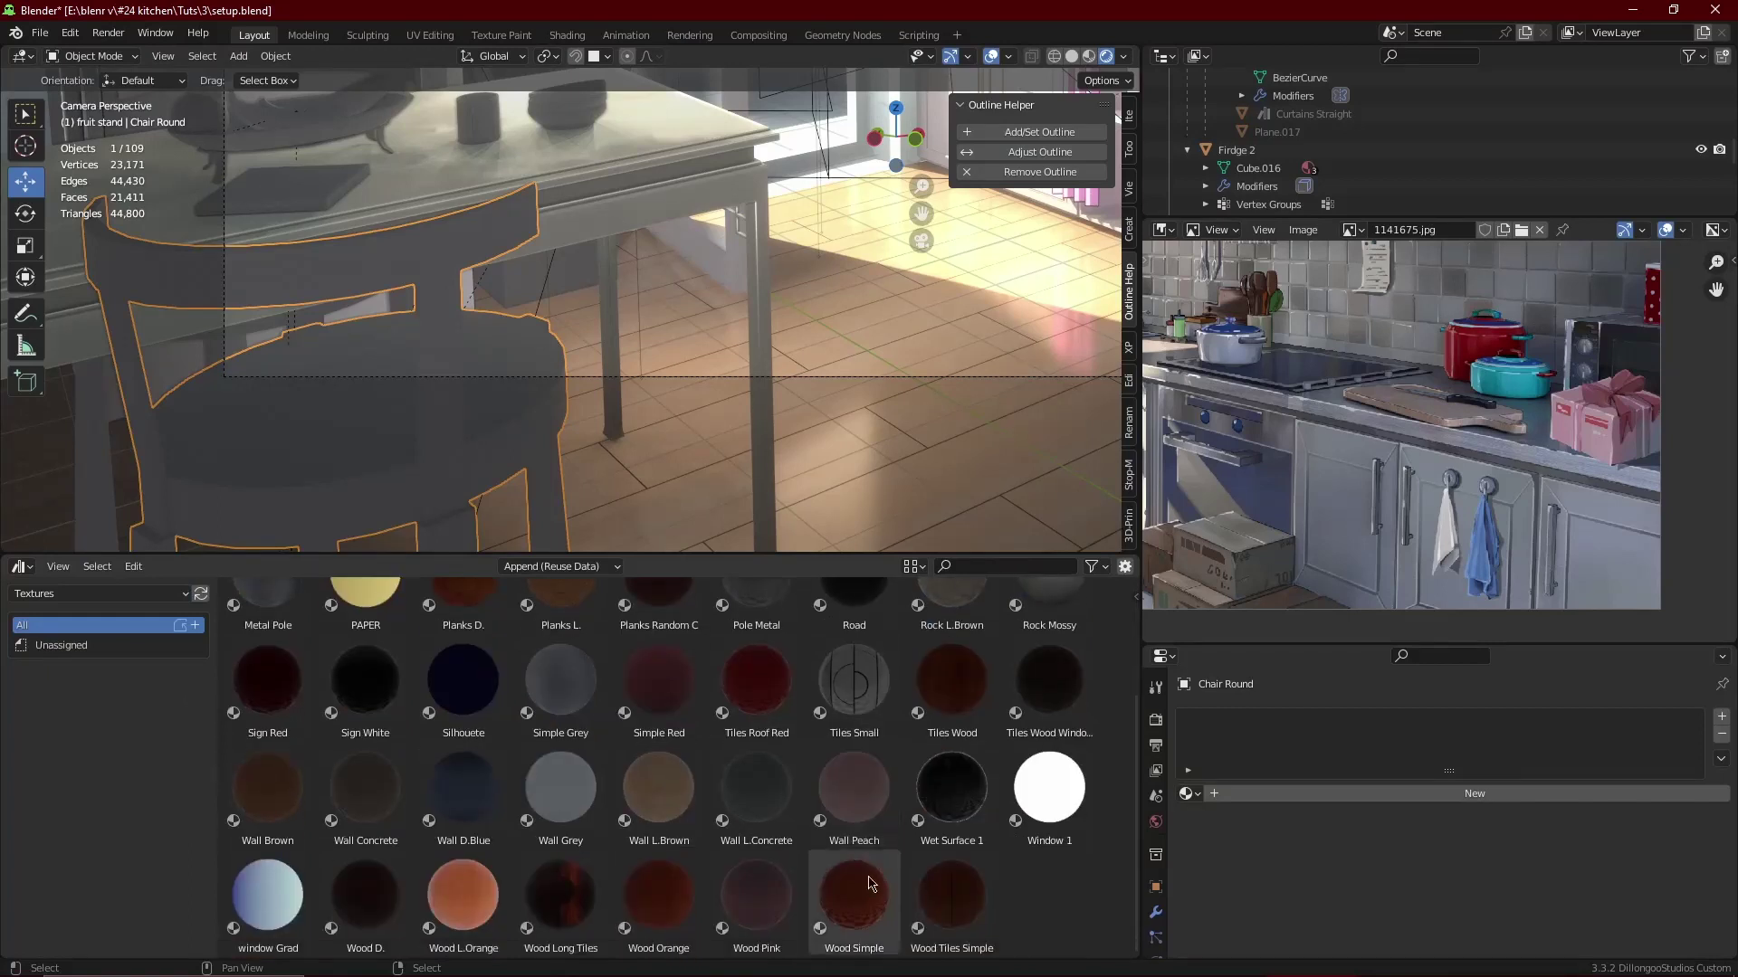
- Drop the Wood L.Orange material onto the round chair and reselect the chair
left_click_drag(462, 896, 459, 453)
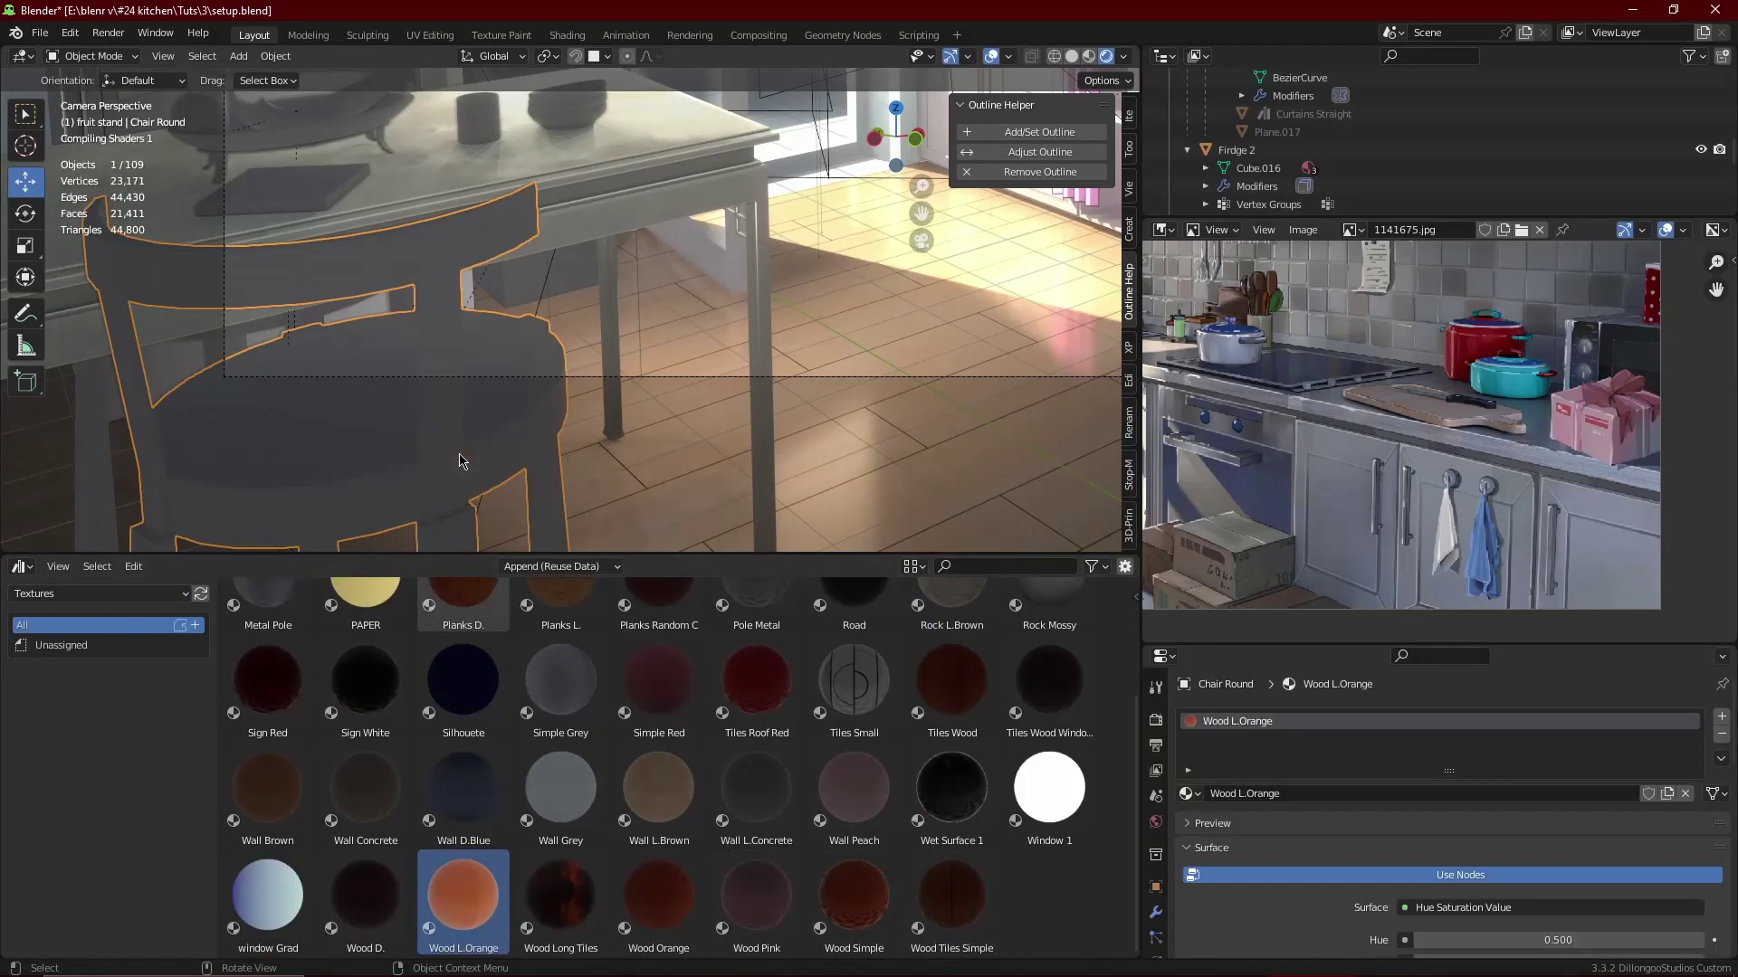
left_click(593, 352)
scroll(593, 352, "down", 3)
scroll(543, 355, "up", 2)
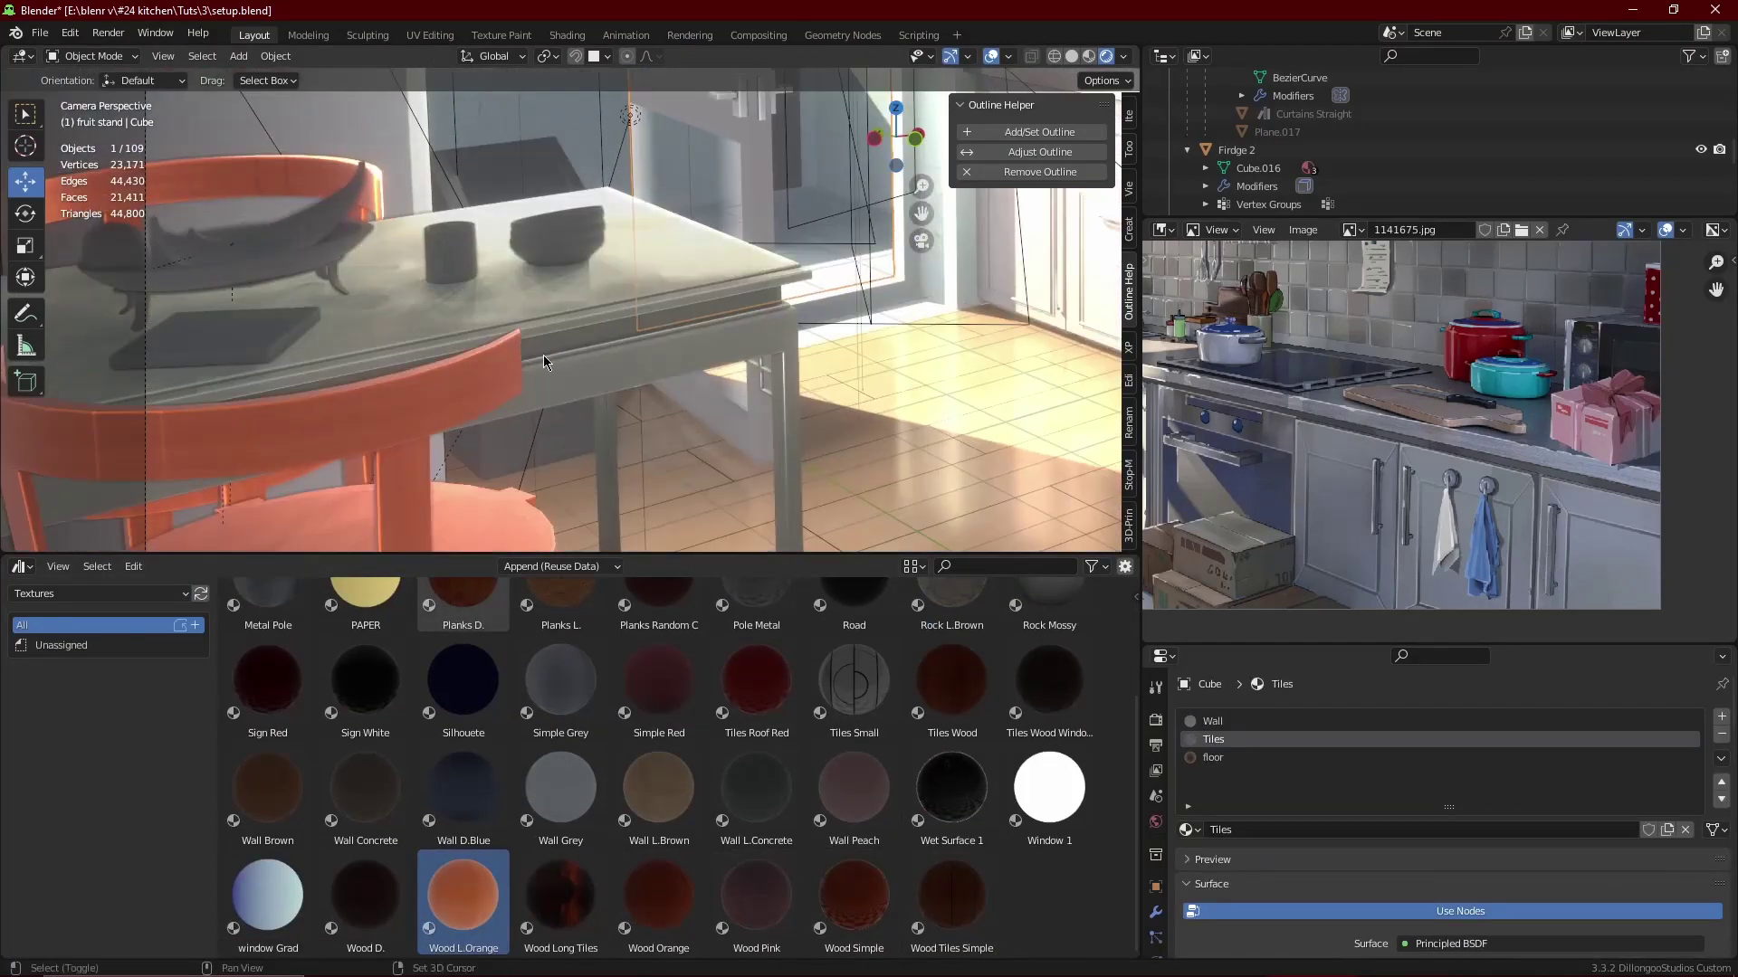
left_click(534, 391)
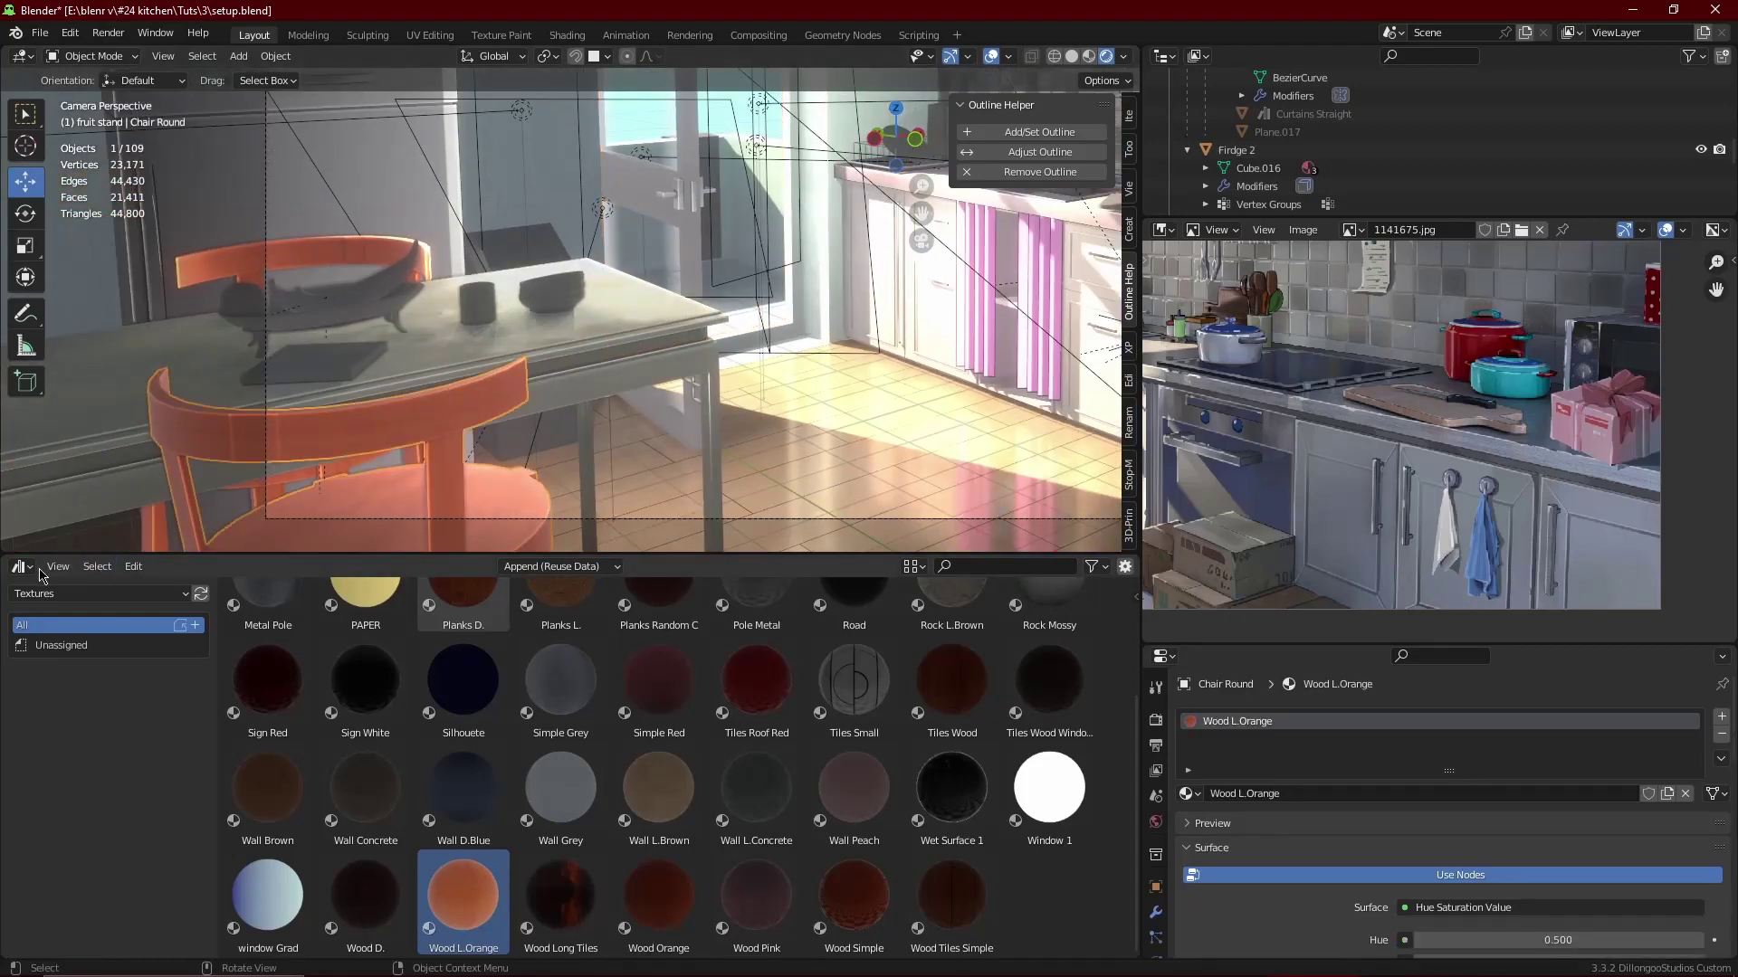
left_click(34, 572)
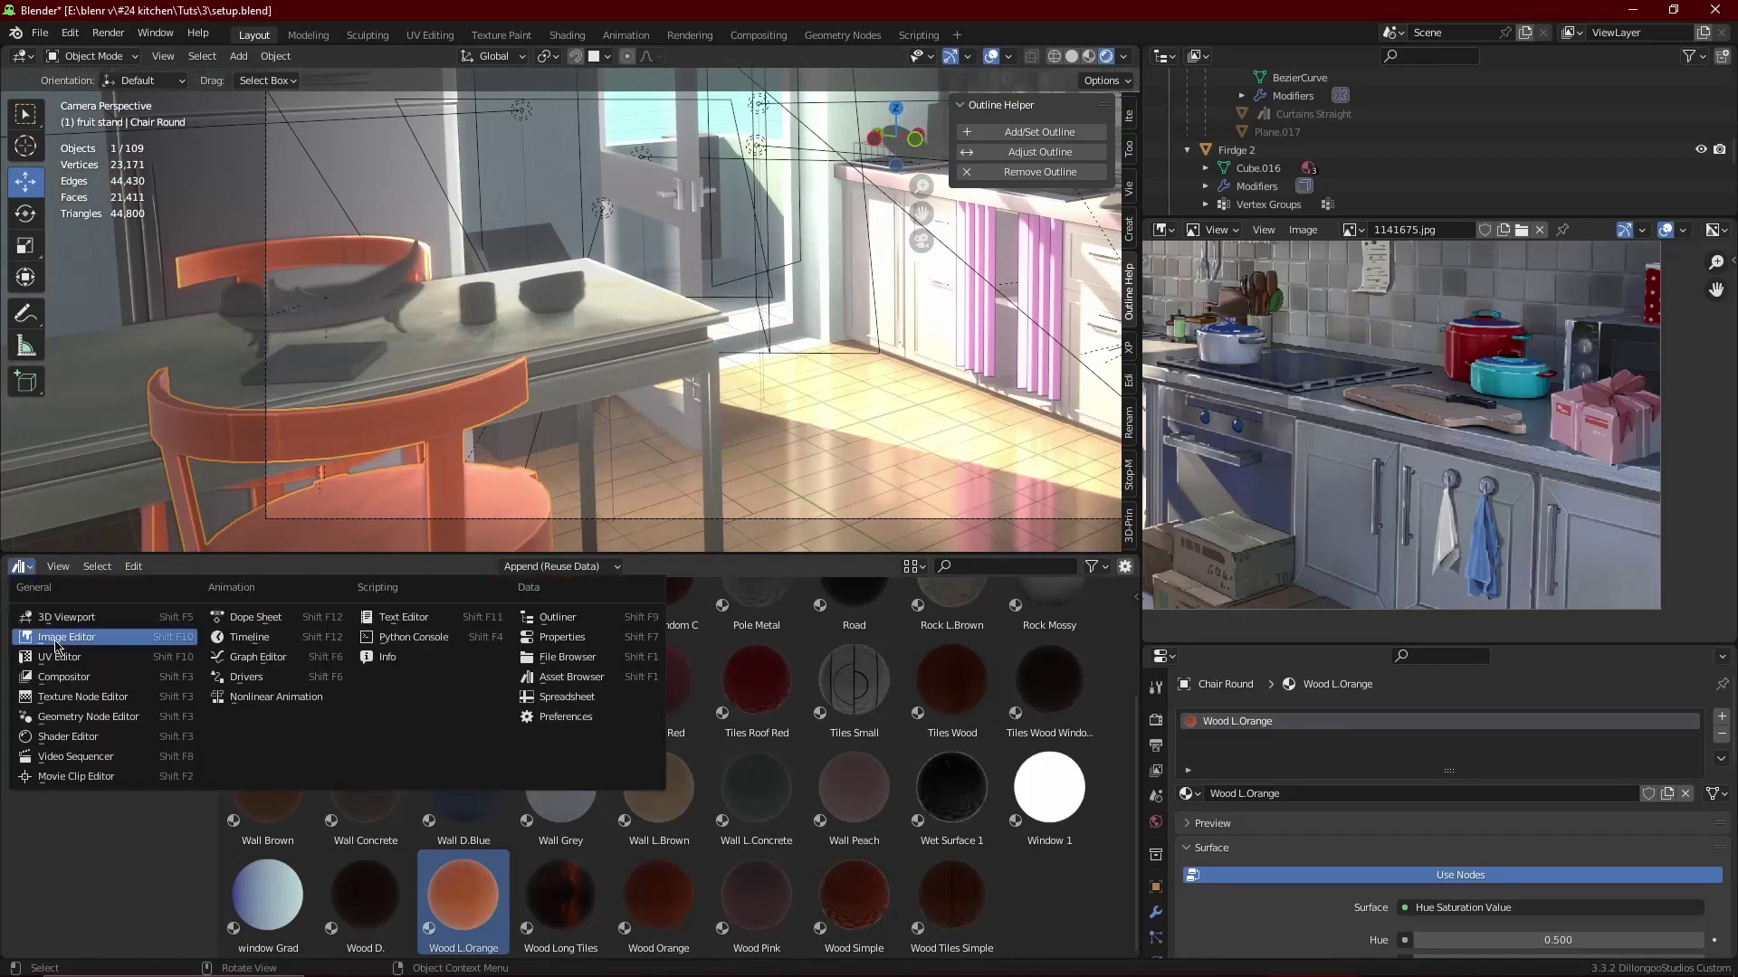
- Show the chair's shader nodes and feed the Scene Rim output into the Emission colour
left_click(87, 751)
scroll(415, 768, "up", 2)
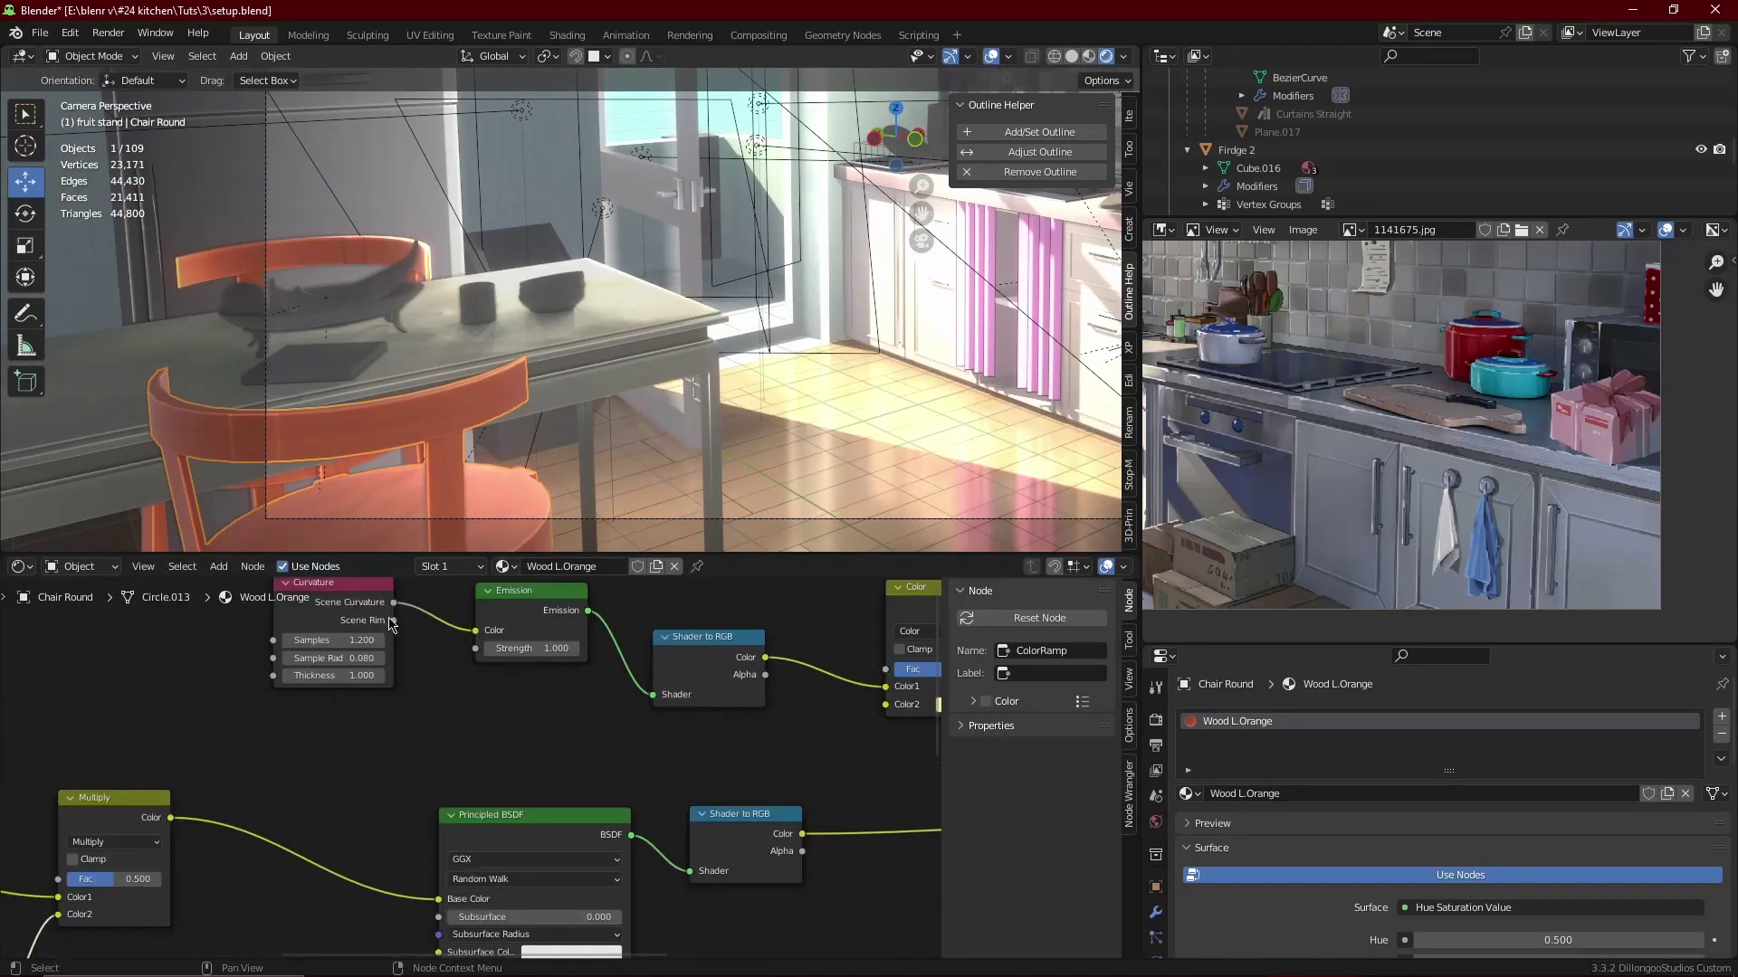
left_click_drag(472, 638, 475, 632)
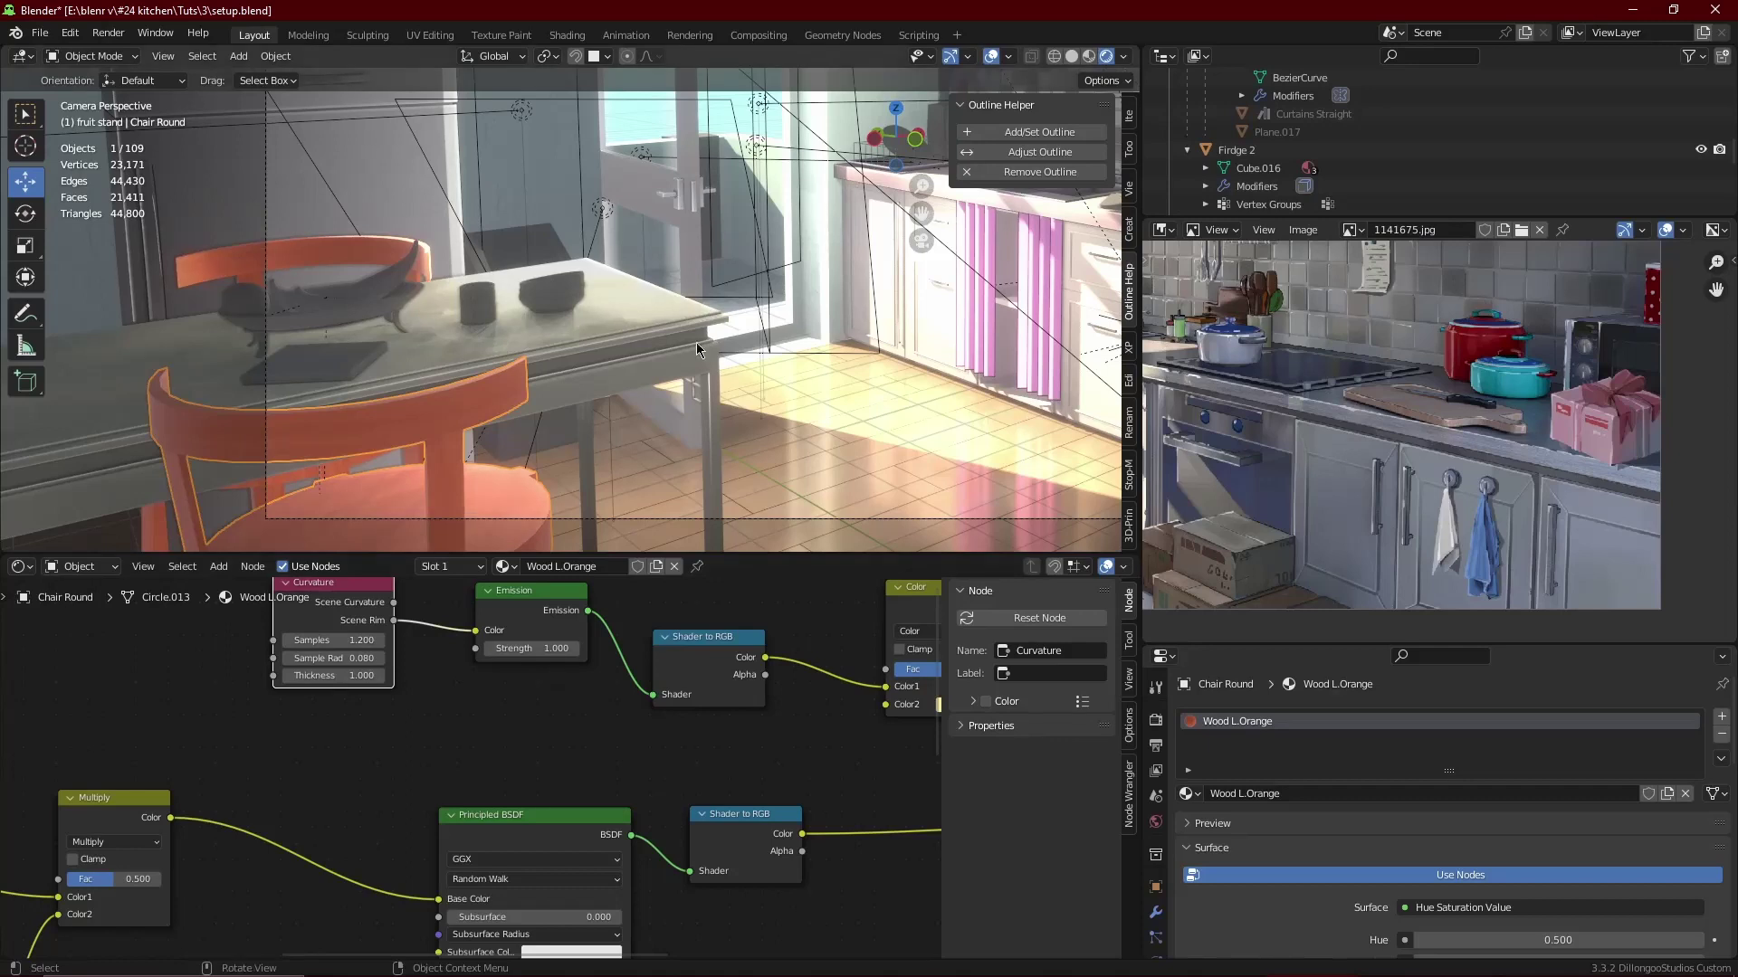
scroll(800, 351, "down", 2)
scroll(1448, 407, "down", 3)
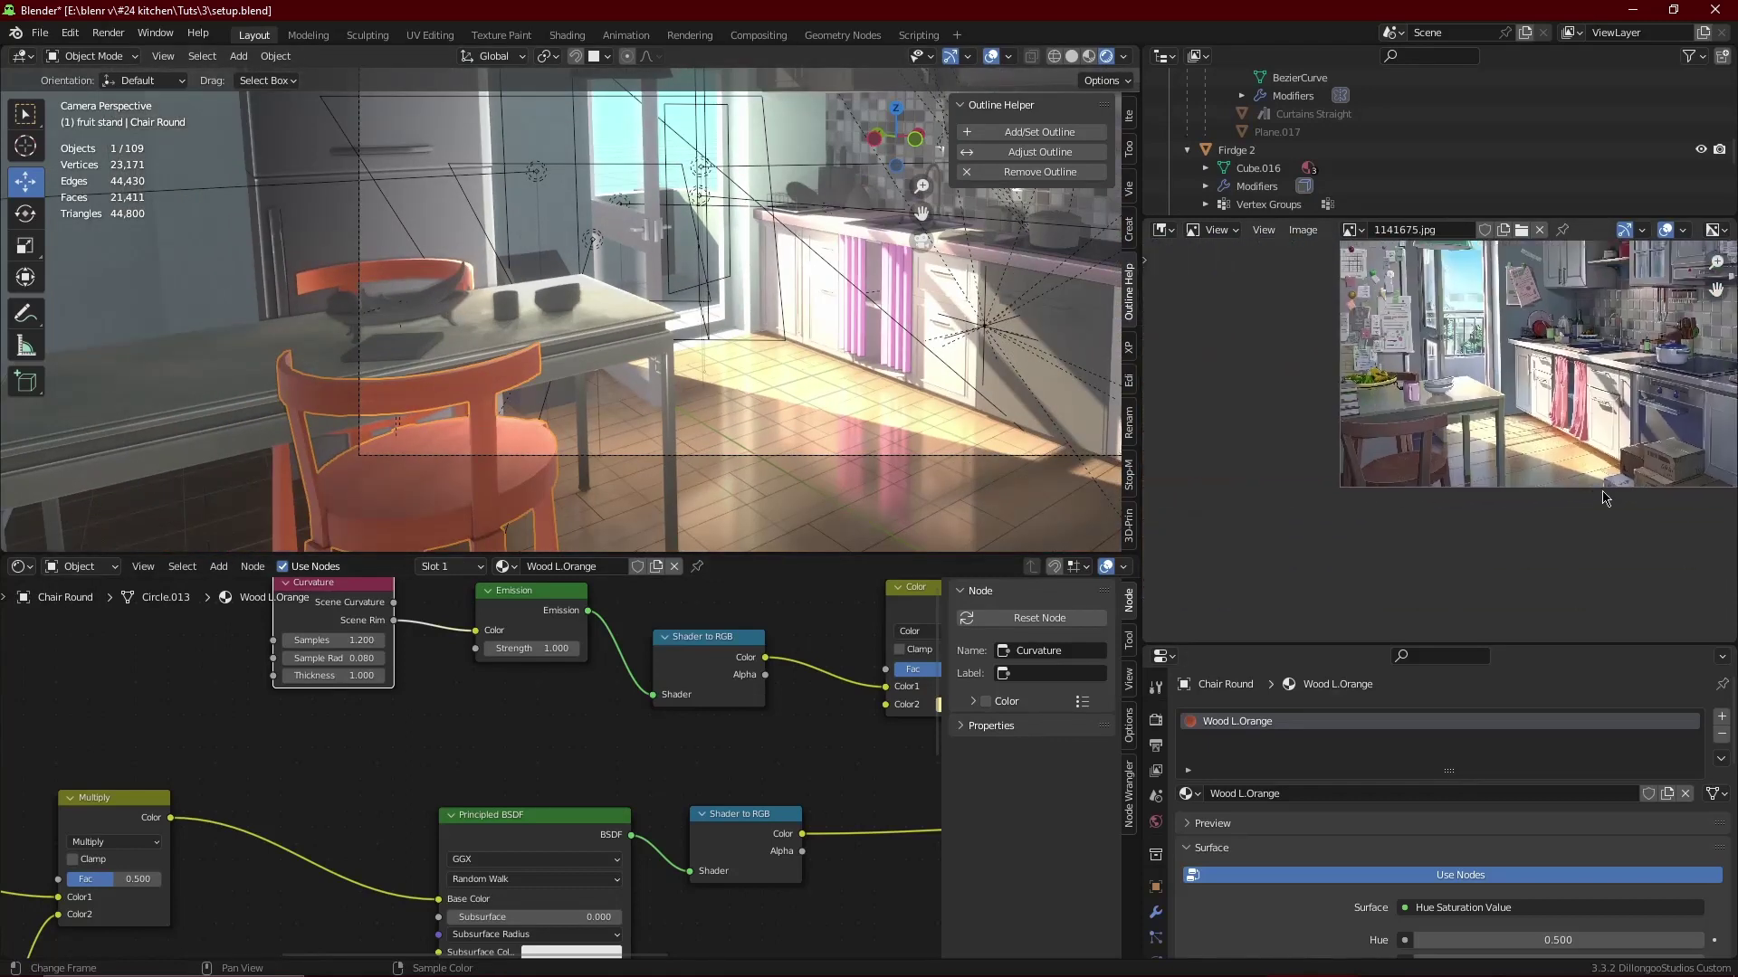
scroll(1453, 525, "up", 4)
scroll(543, 769, "down", 3)
scroll(634, 724, "up", 3)
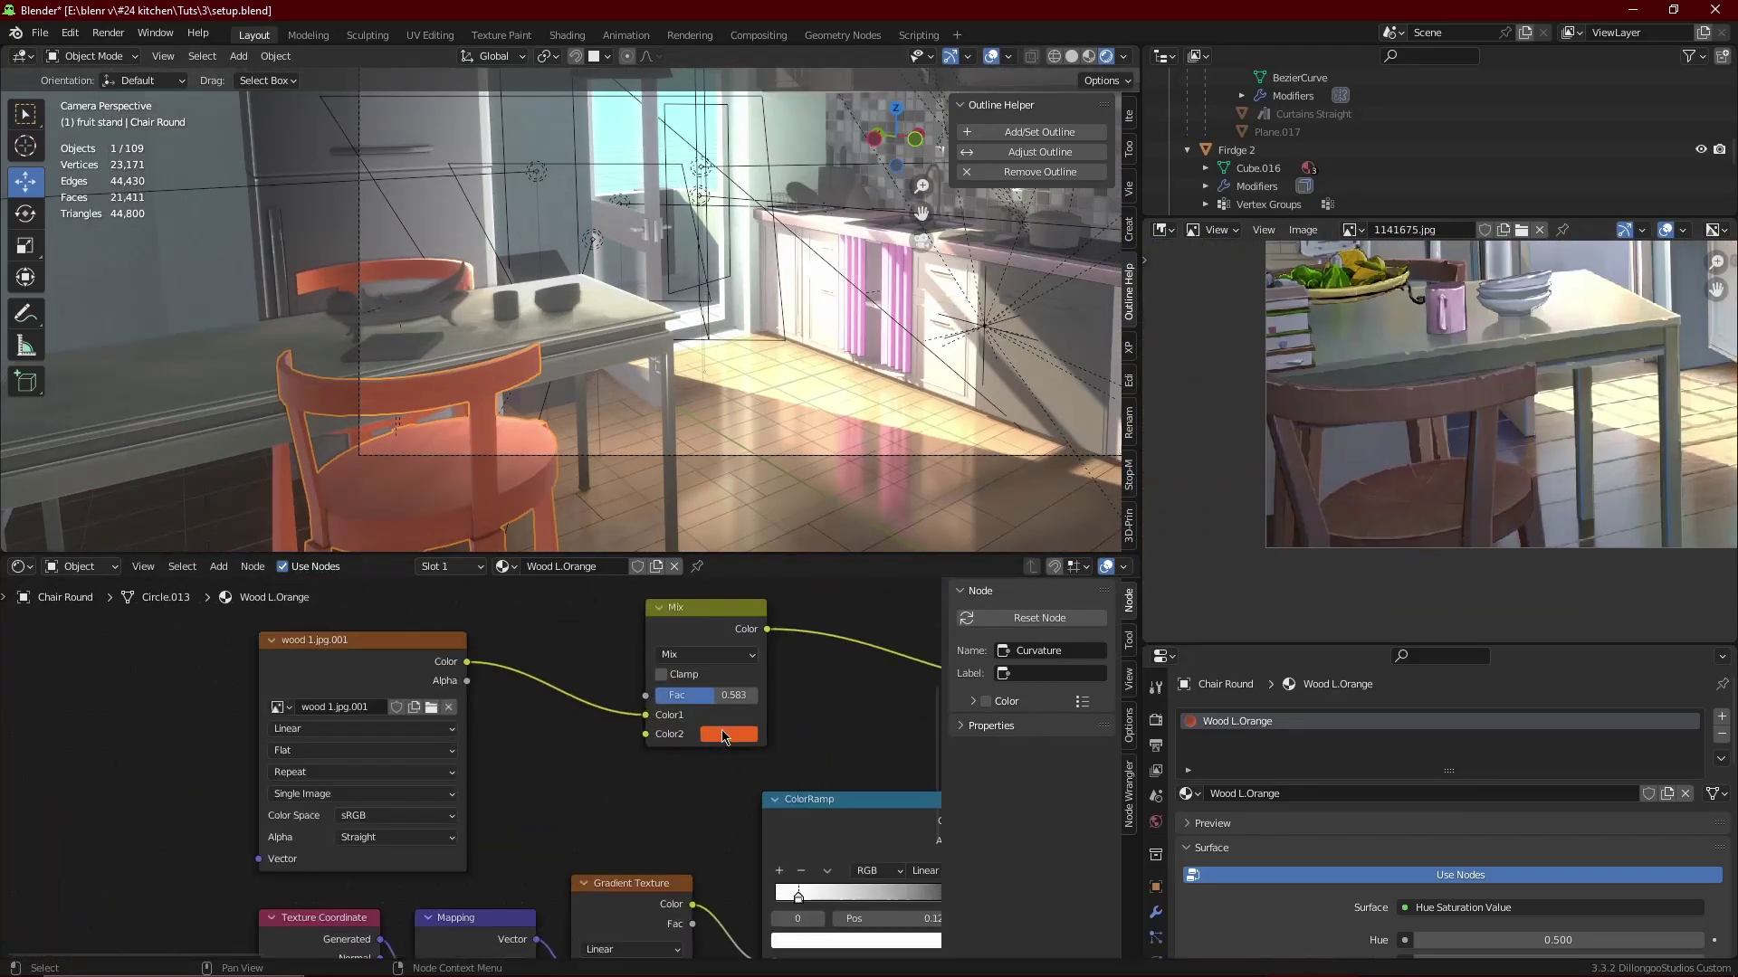
- Lighten the wood's orange tint and set that node to Color blend at full factor
left_click(728, 734)
left_click_drag(765, 588, 849, 516)
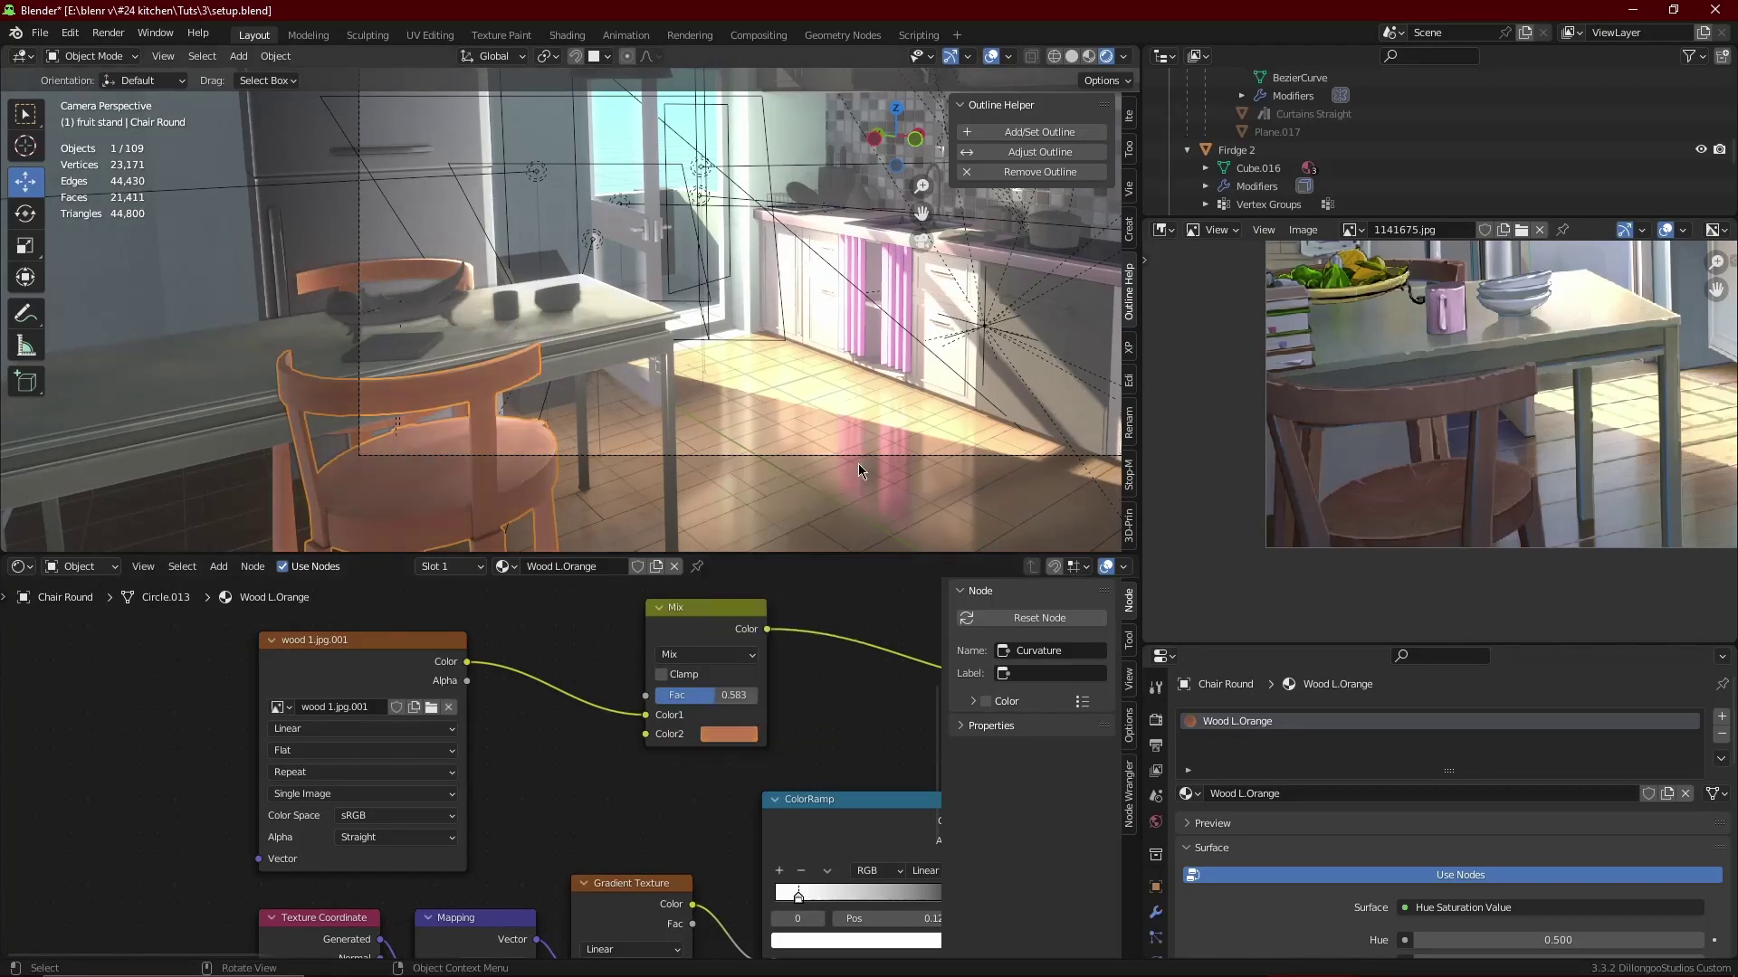
scroll(858, 463, "up", 3)
scroll(858, 463, "up", 3)
left_click(719, 654)
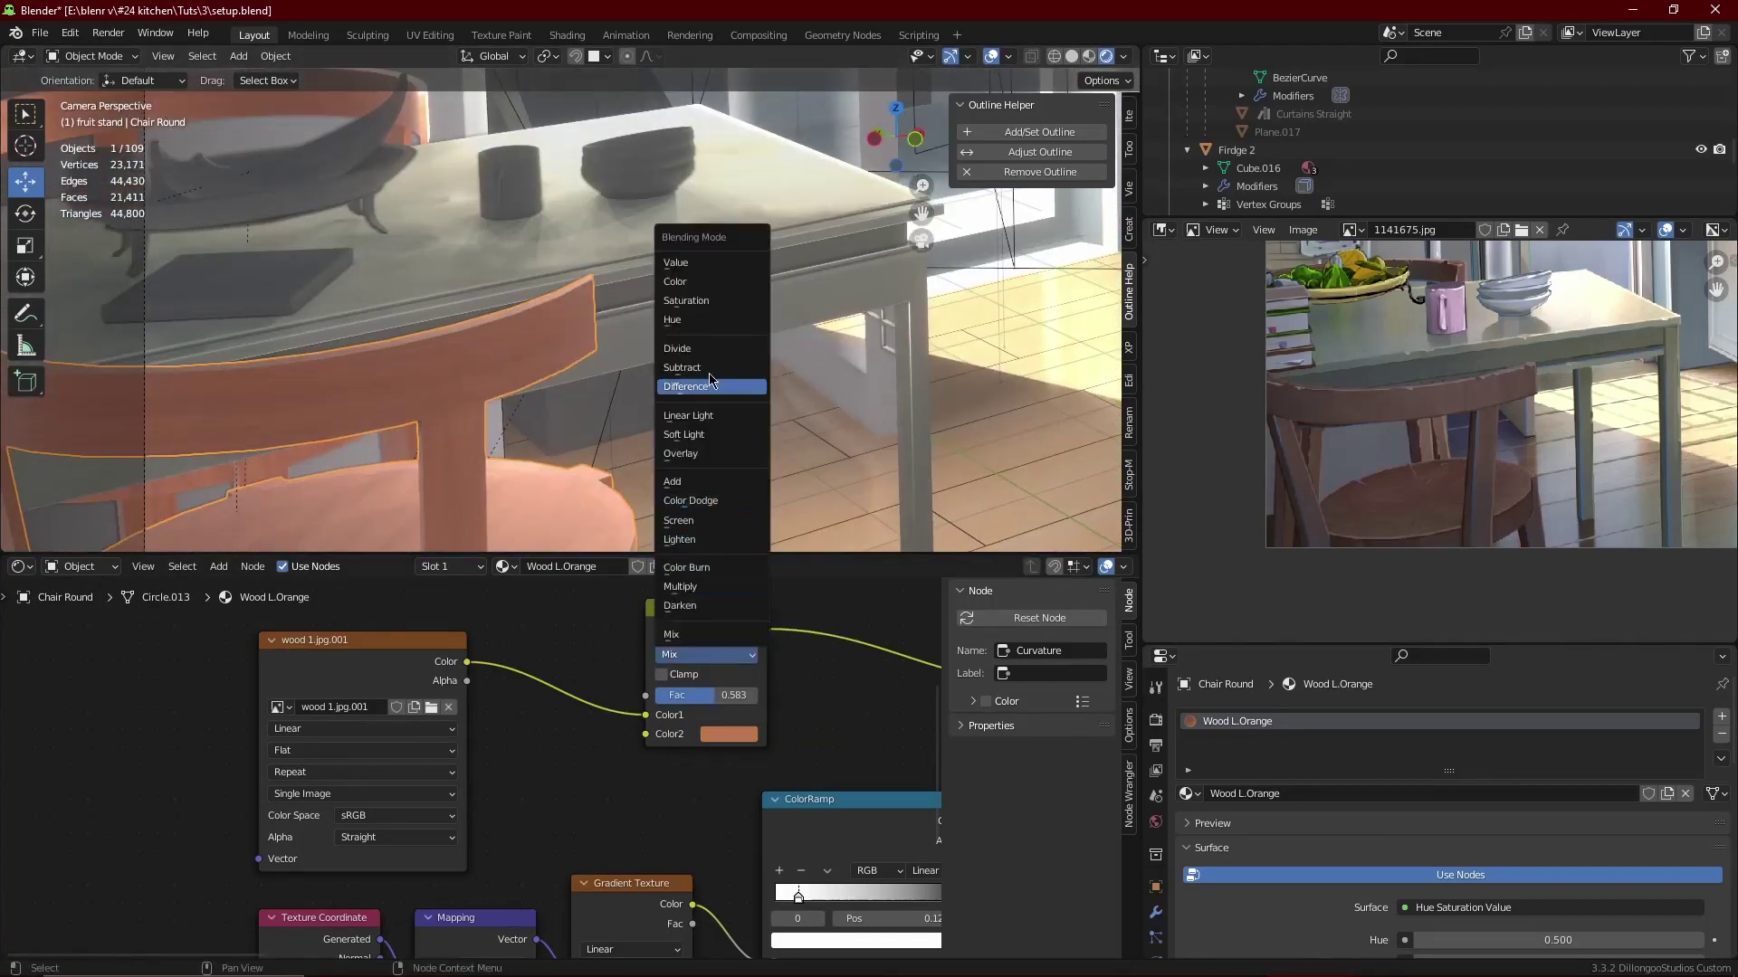
left_click(676, 282)
middle_click_drag(700, 763, 545, 744)
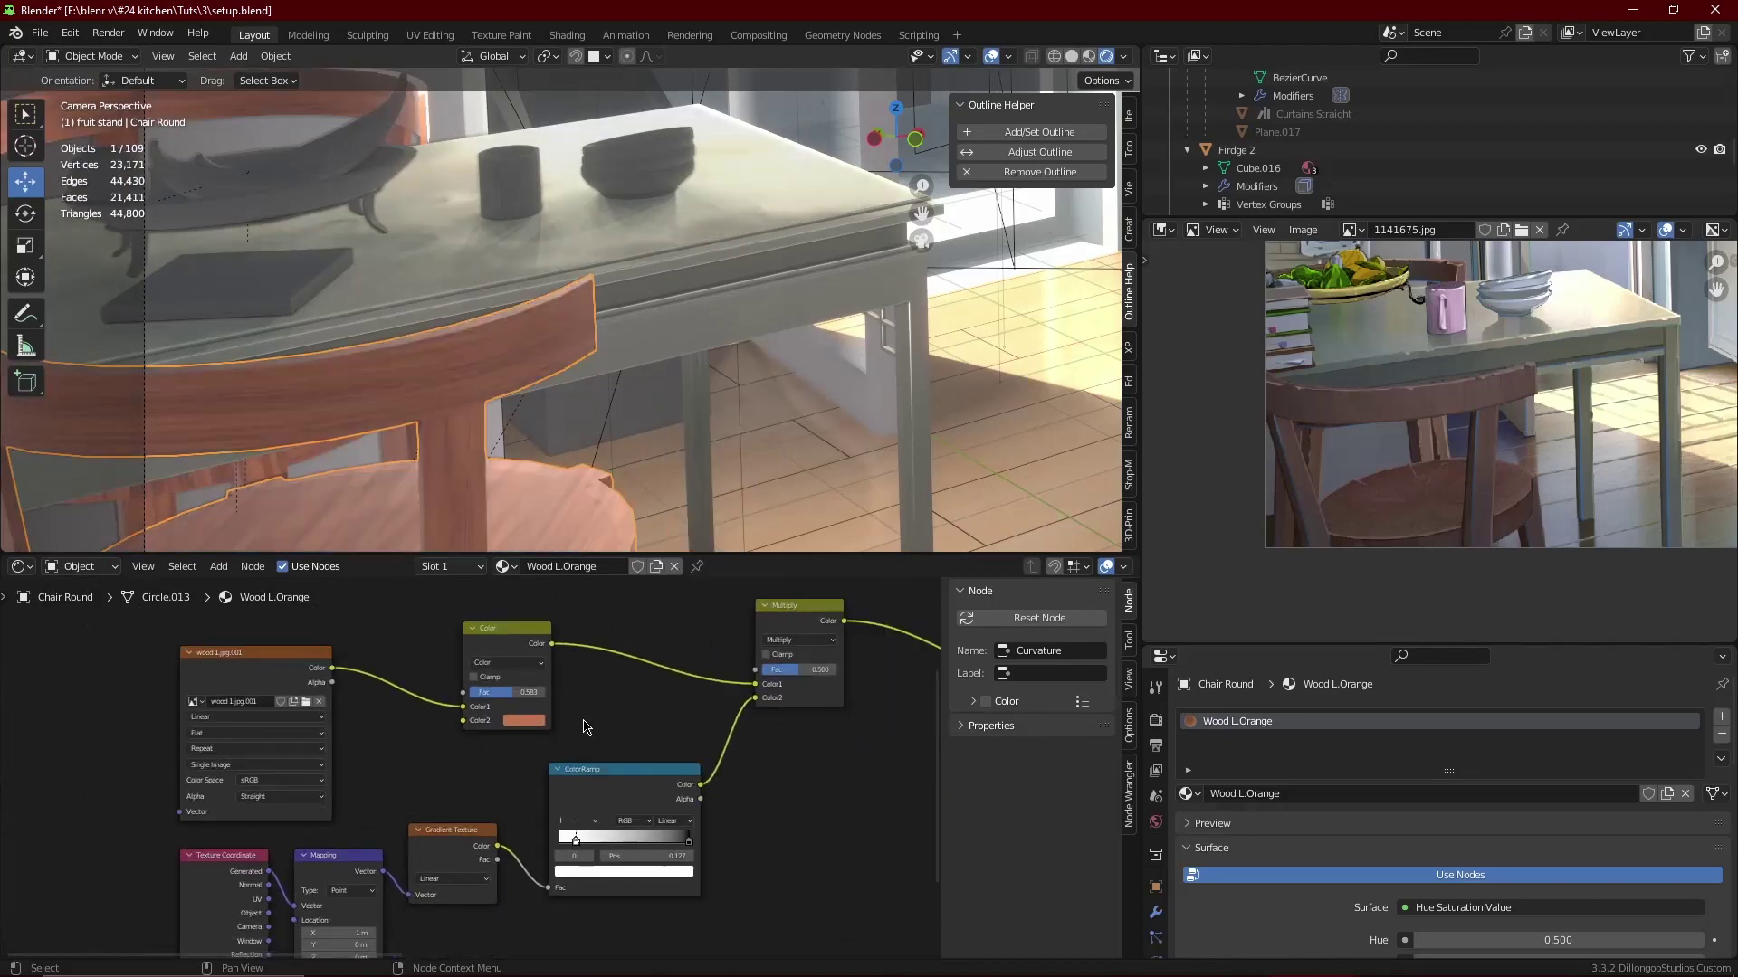
left_click_drag(534, 673, 579, 672)
- Duplicate the Color node onto the Multiply link as a Mix node at about half factor
scroll(660, 469, "down", 5)
middle_click_drag(774, 673, 593, 759)
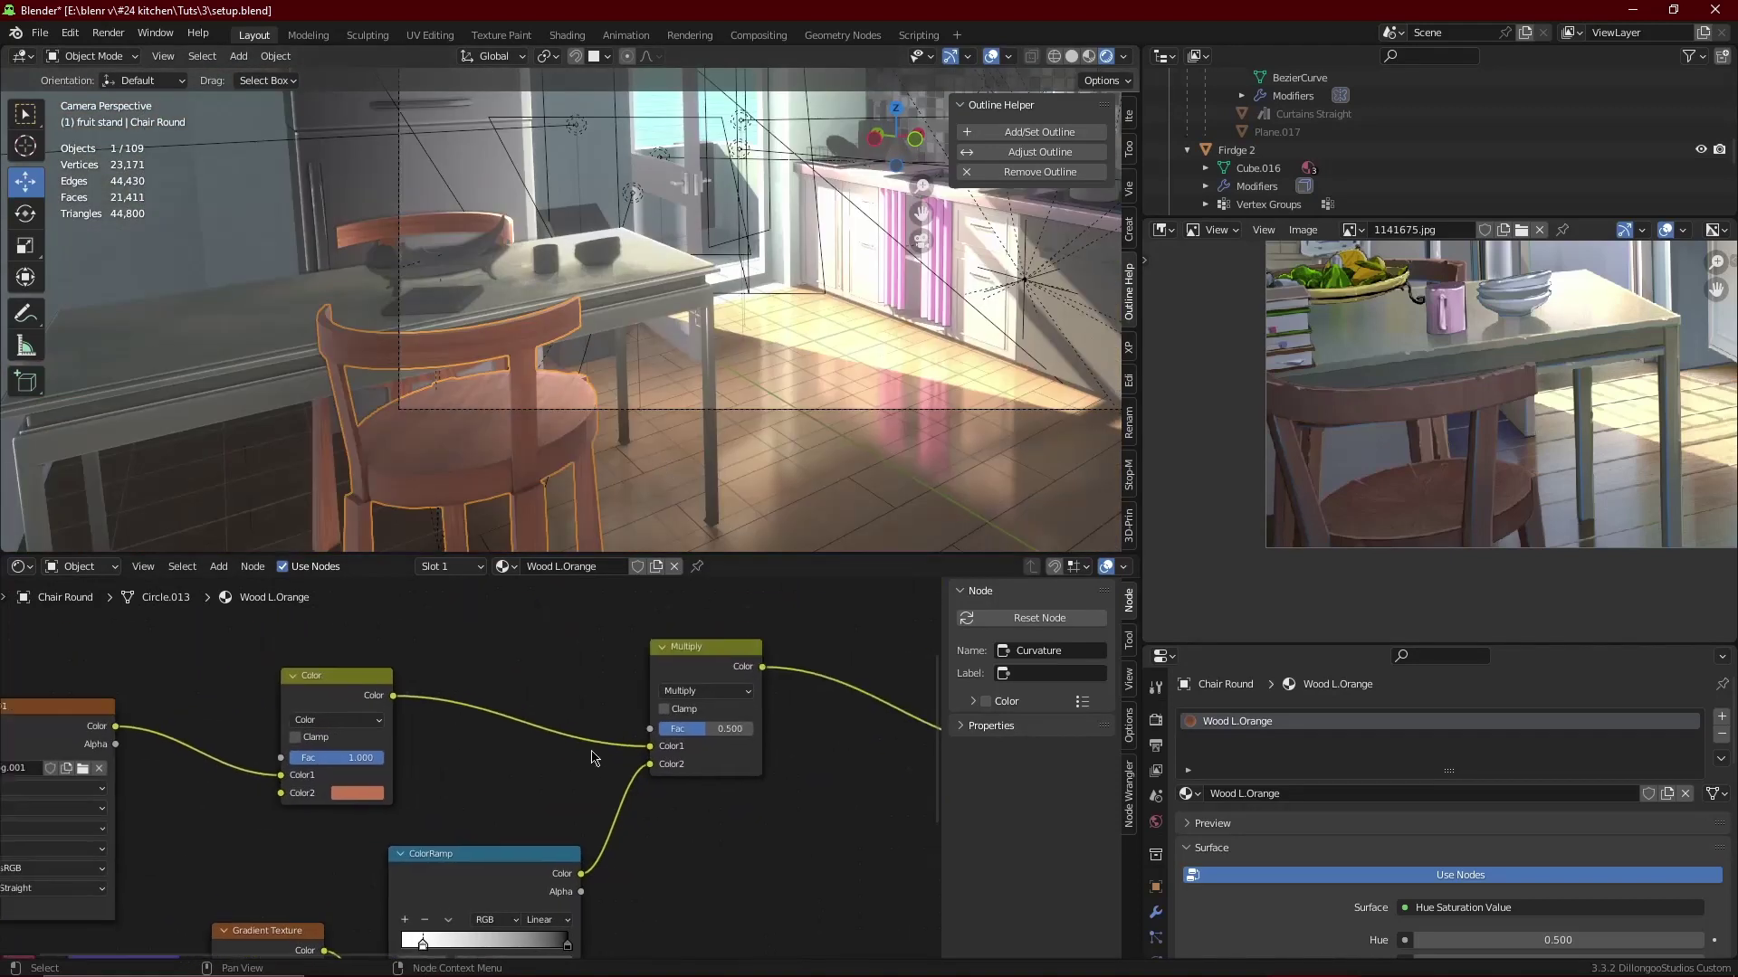
key("shift+d")
left_click(518, 659)
left_click(550, 646)
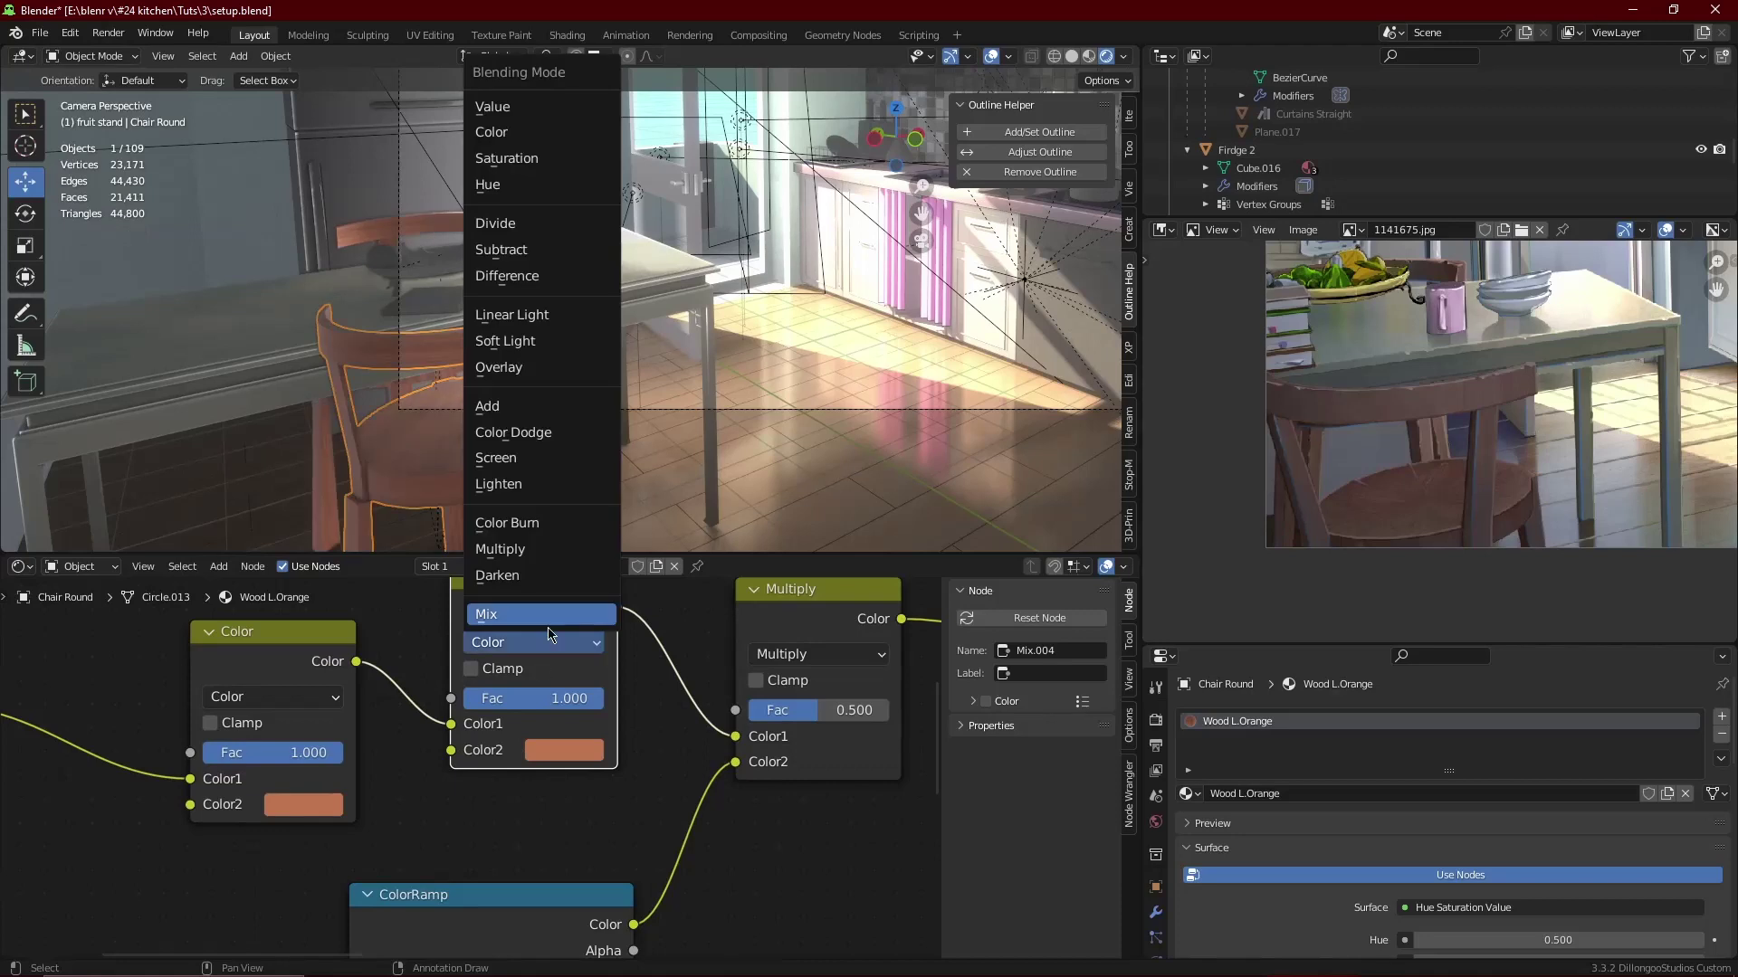
left_click(502, 576)
left_click_drag(519, 695, 451, 697)
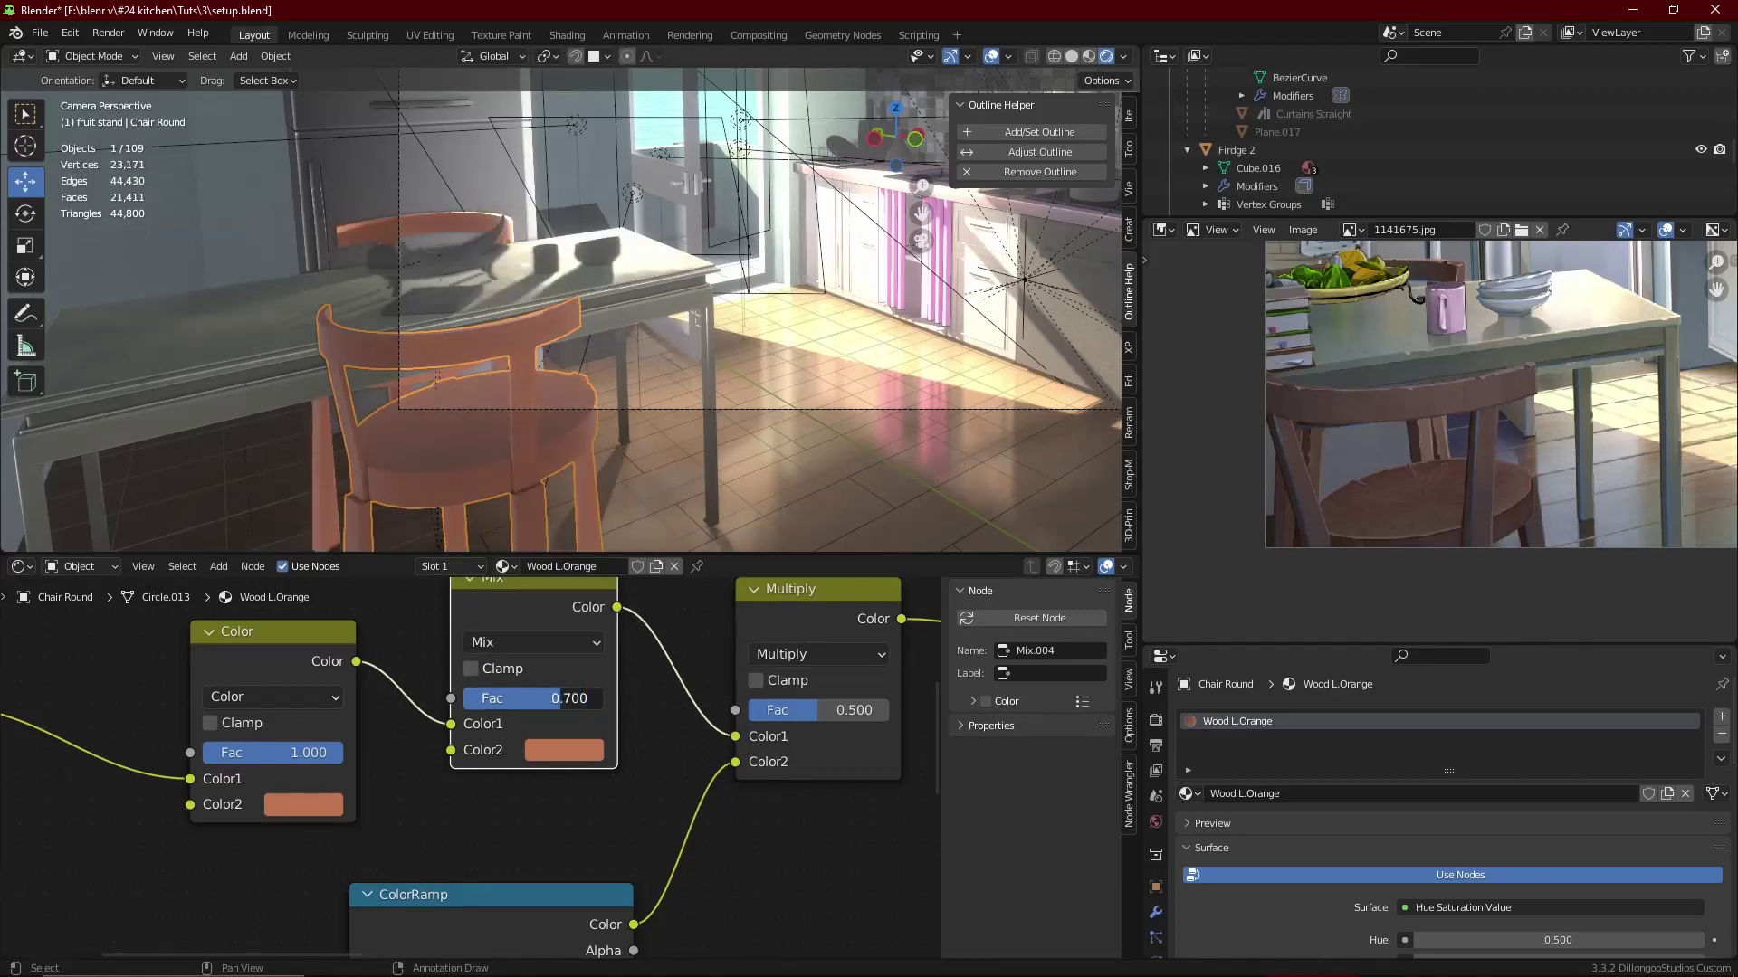
middle_click_drag(800, 311, 691, 408)
- Inspect the metal-material object, then reselect the round chair
left_click(757, 372)
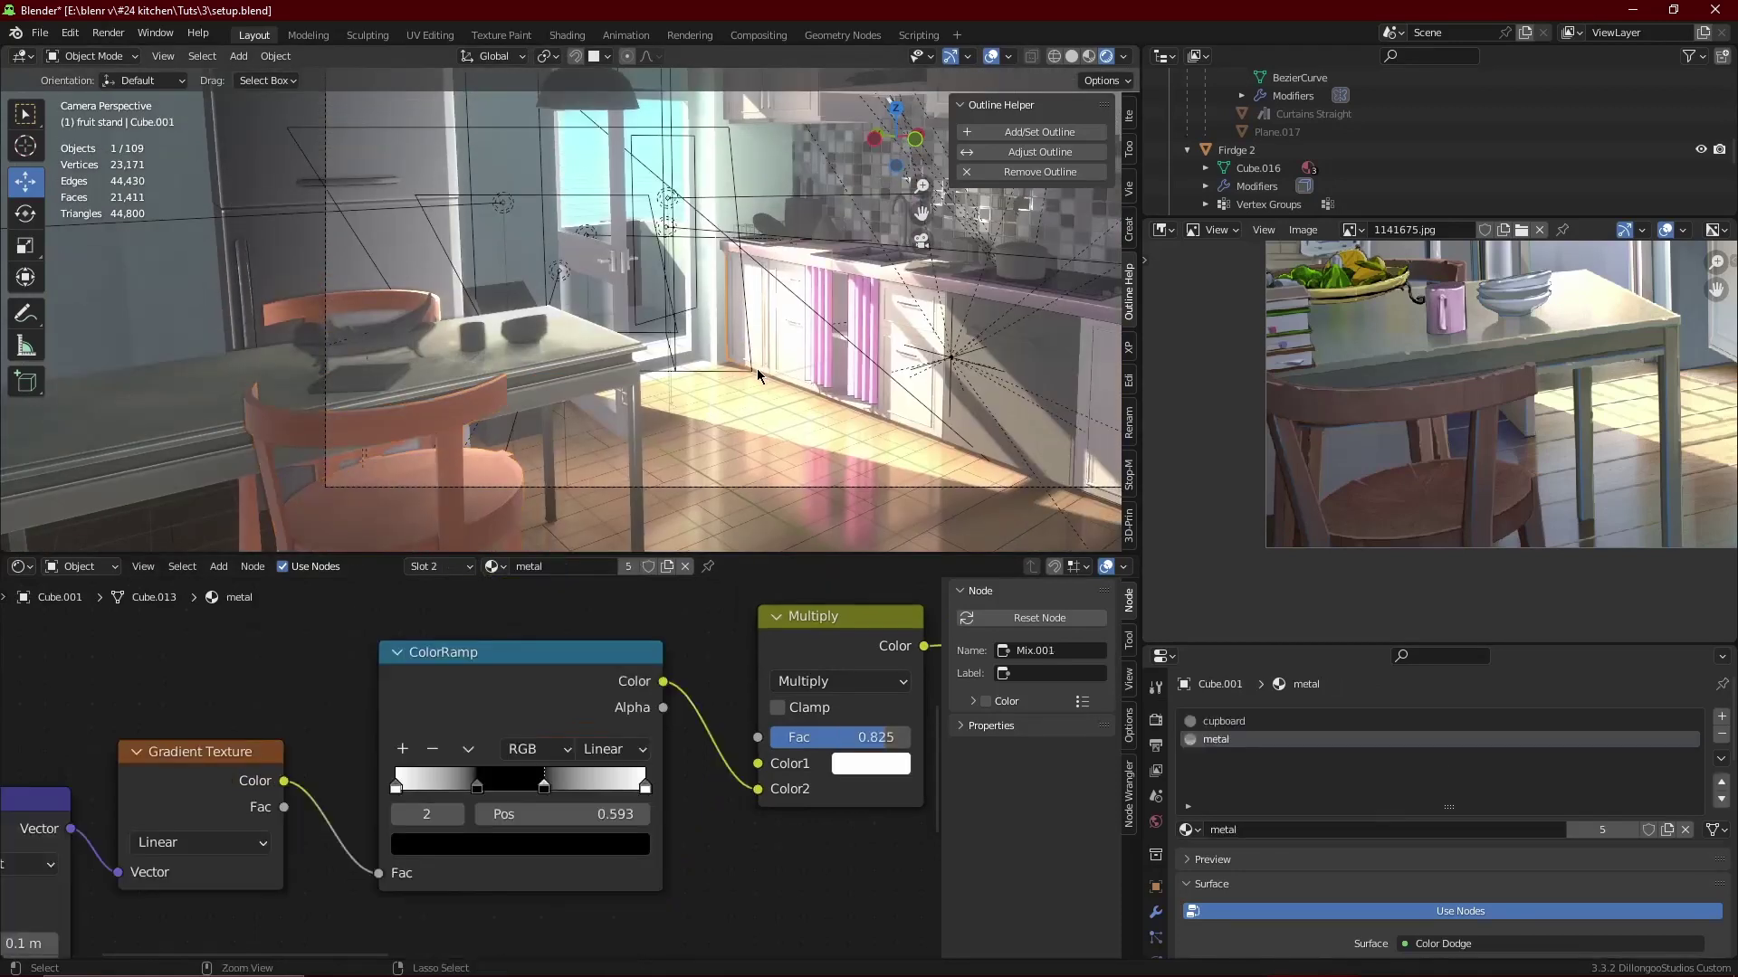
left_click(574, 475)
scroll(574, 470, "up", 4)
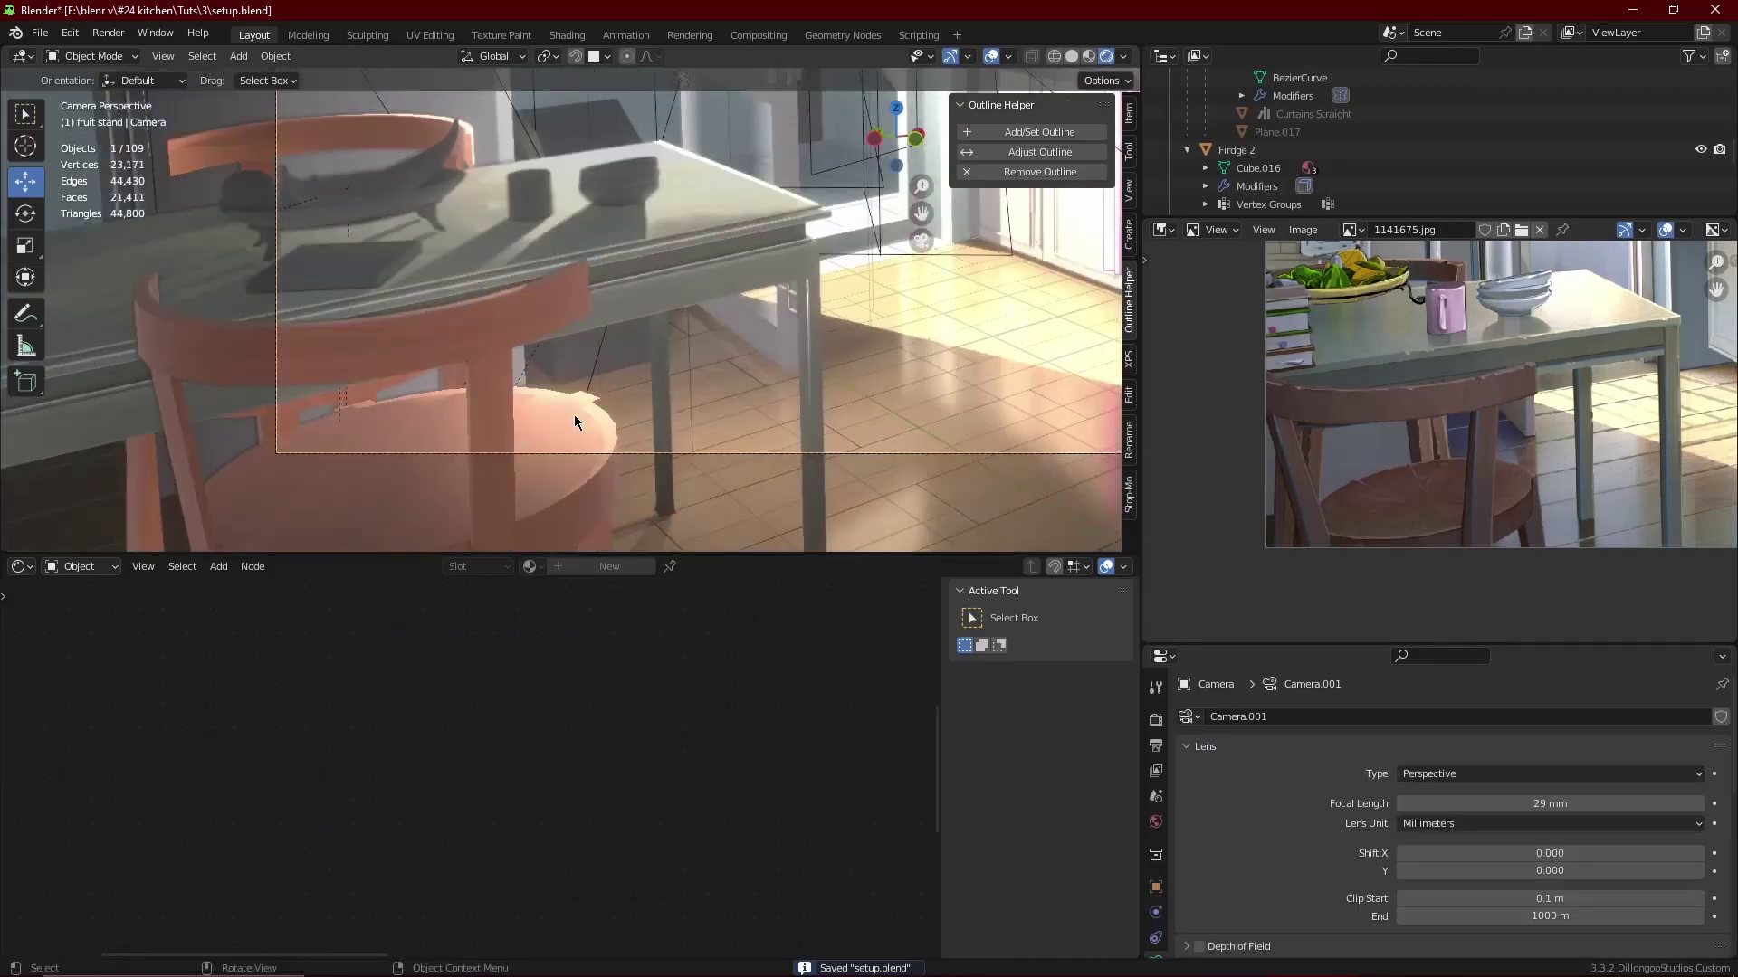
left_click(555, 539)
scroll(545, 799, "down", 3)
scroll(546, 799, "up", 2)
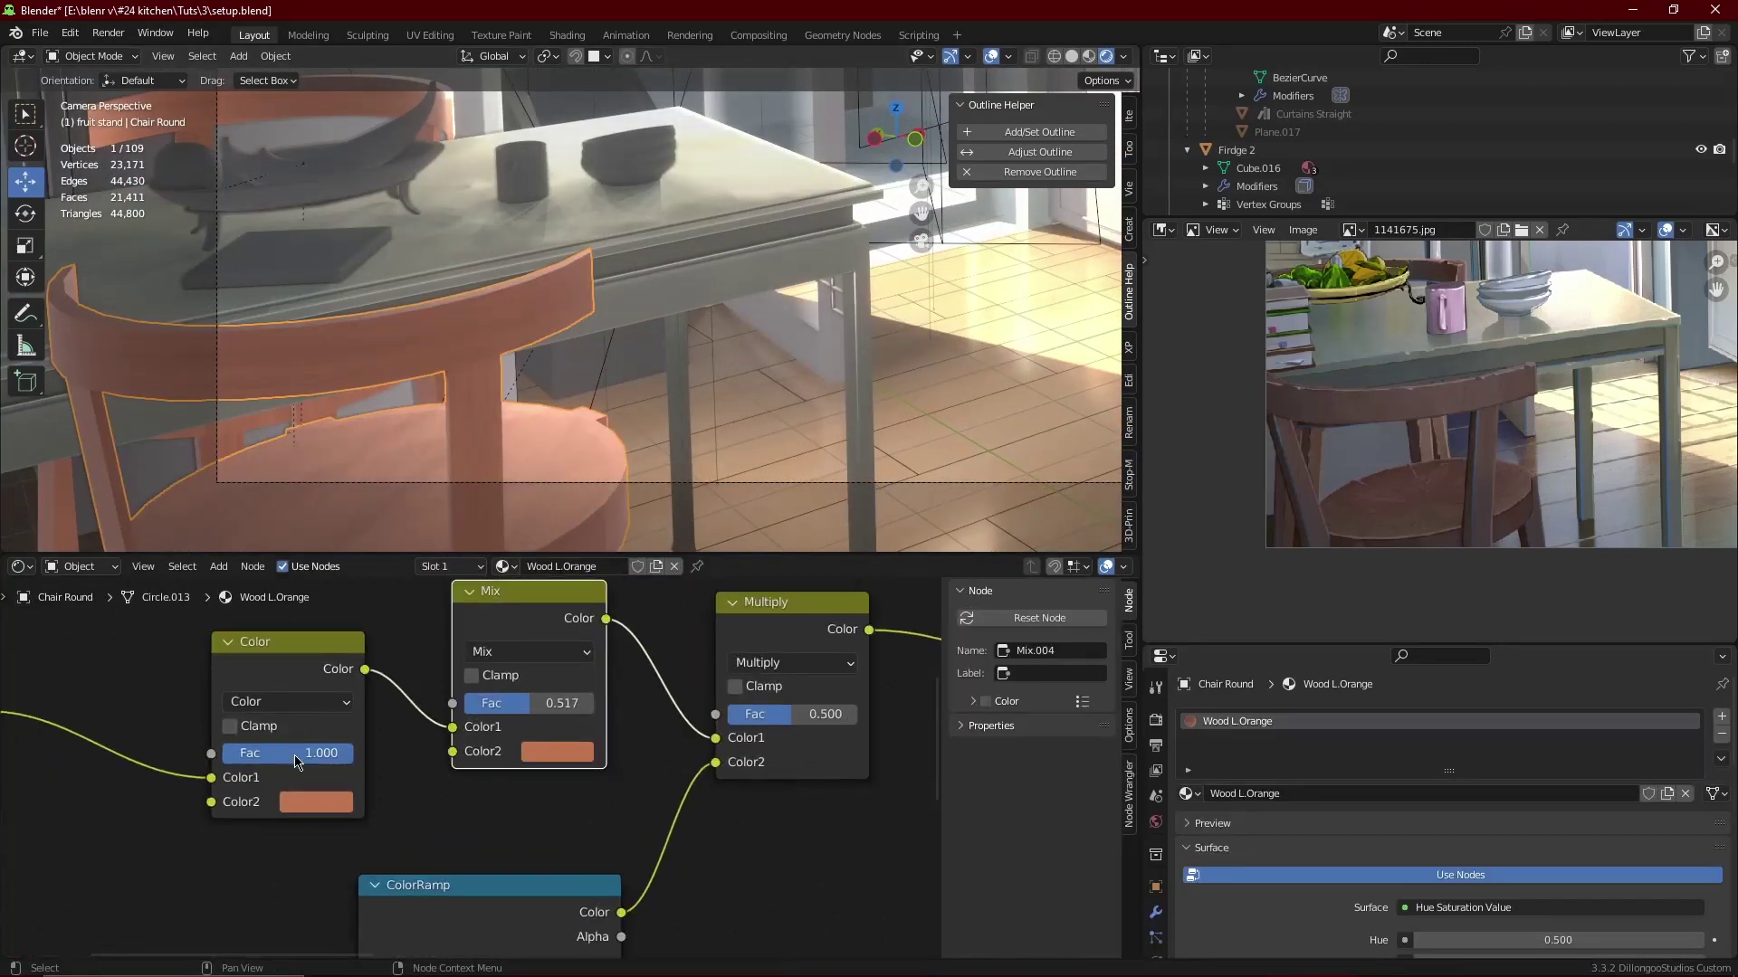
- Darken the Color and Mix node tints toward a deep reddish brown
left_click(310, 805)
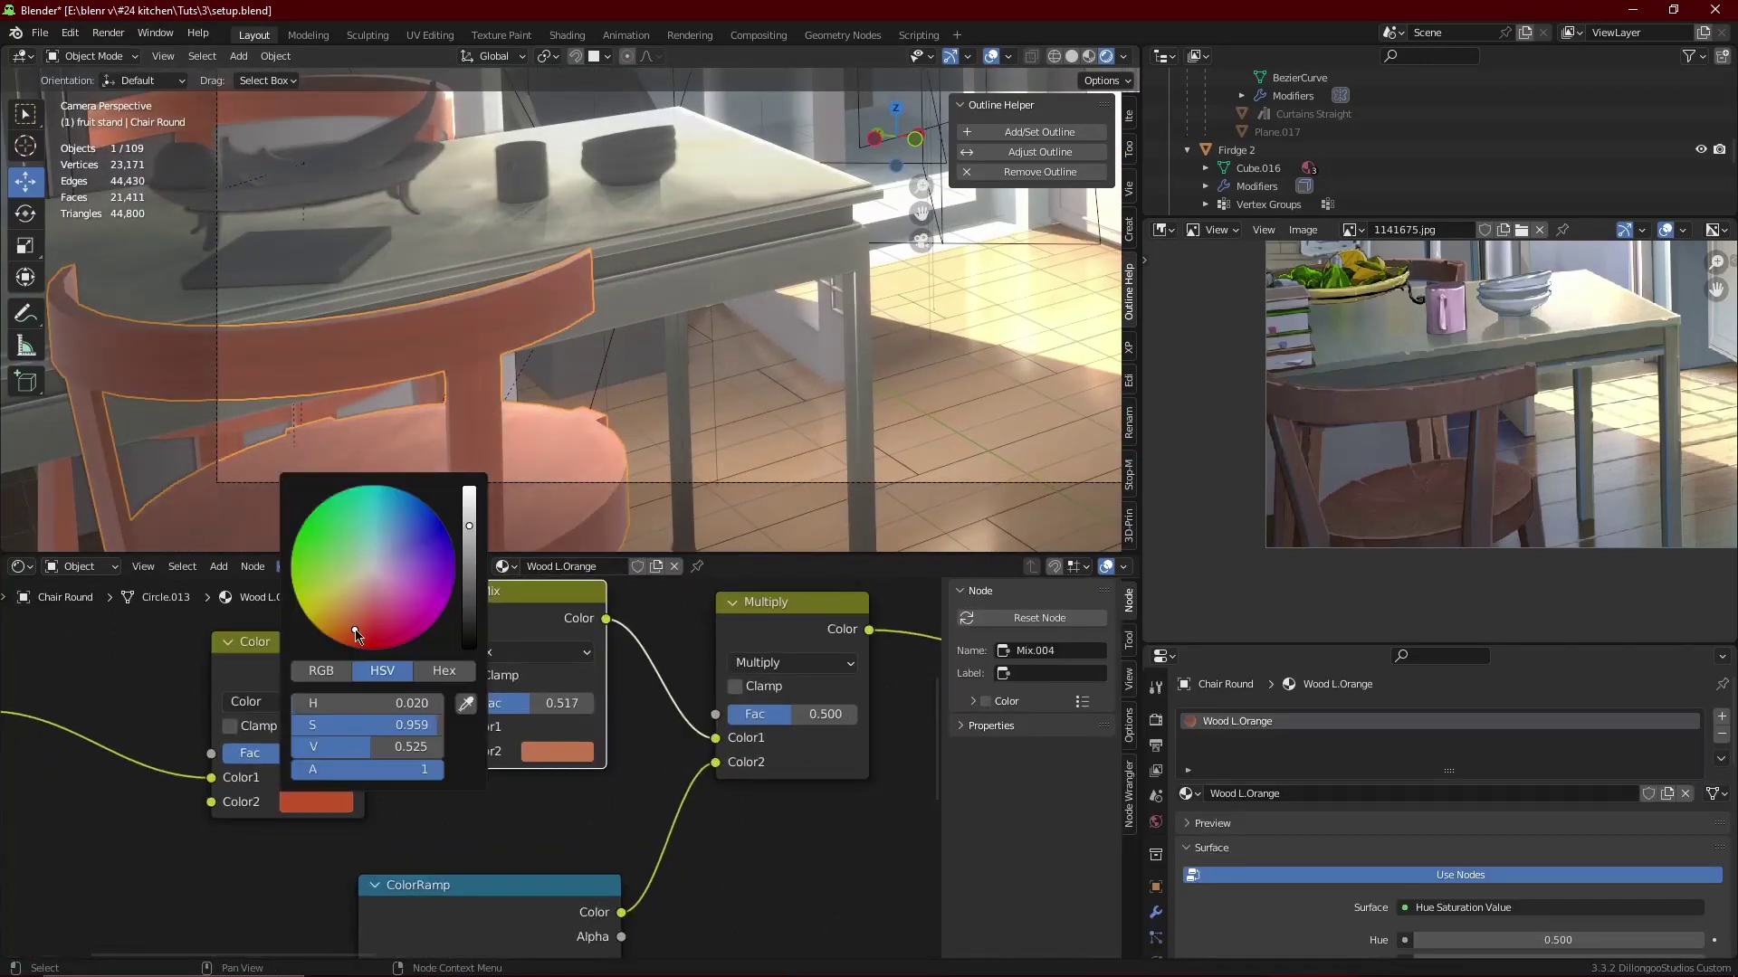
left_click_drag(469, 556, 469, 573)
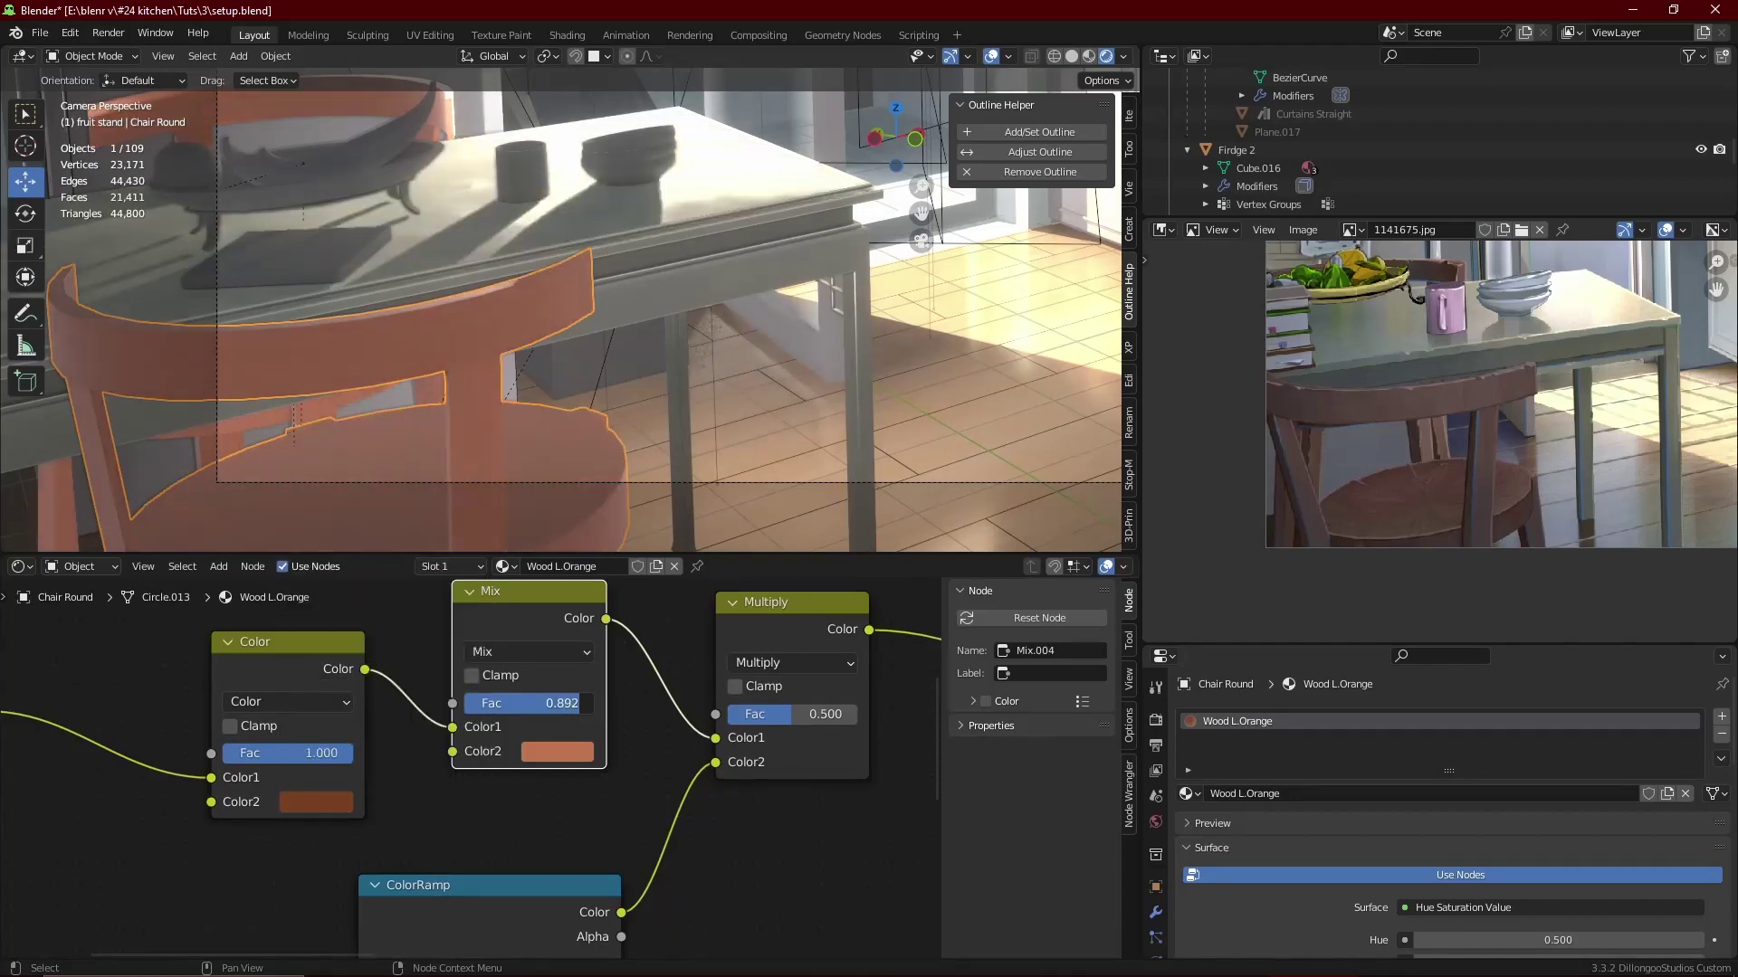
left_click(556, 751)
left_click_drag(711, 504, 711, 543)
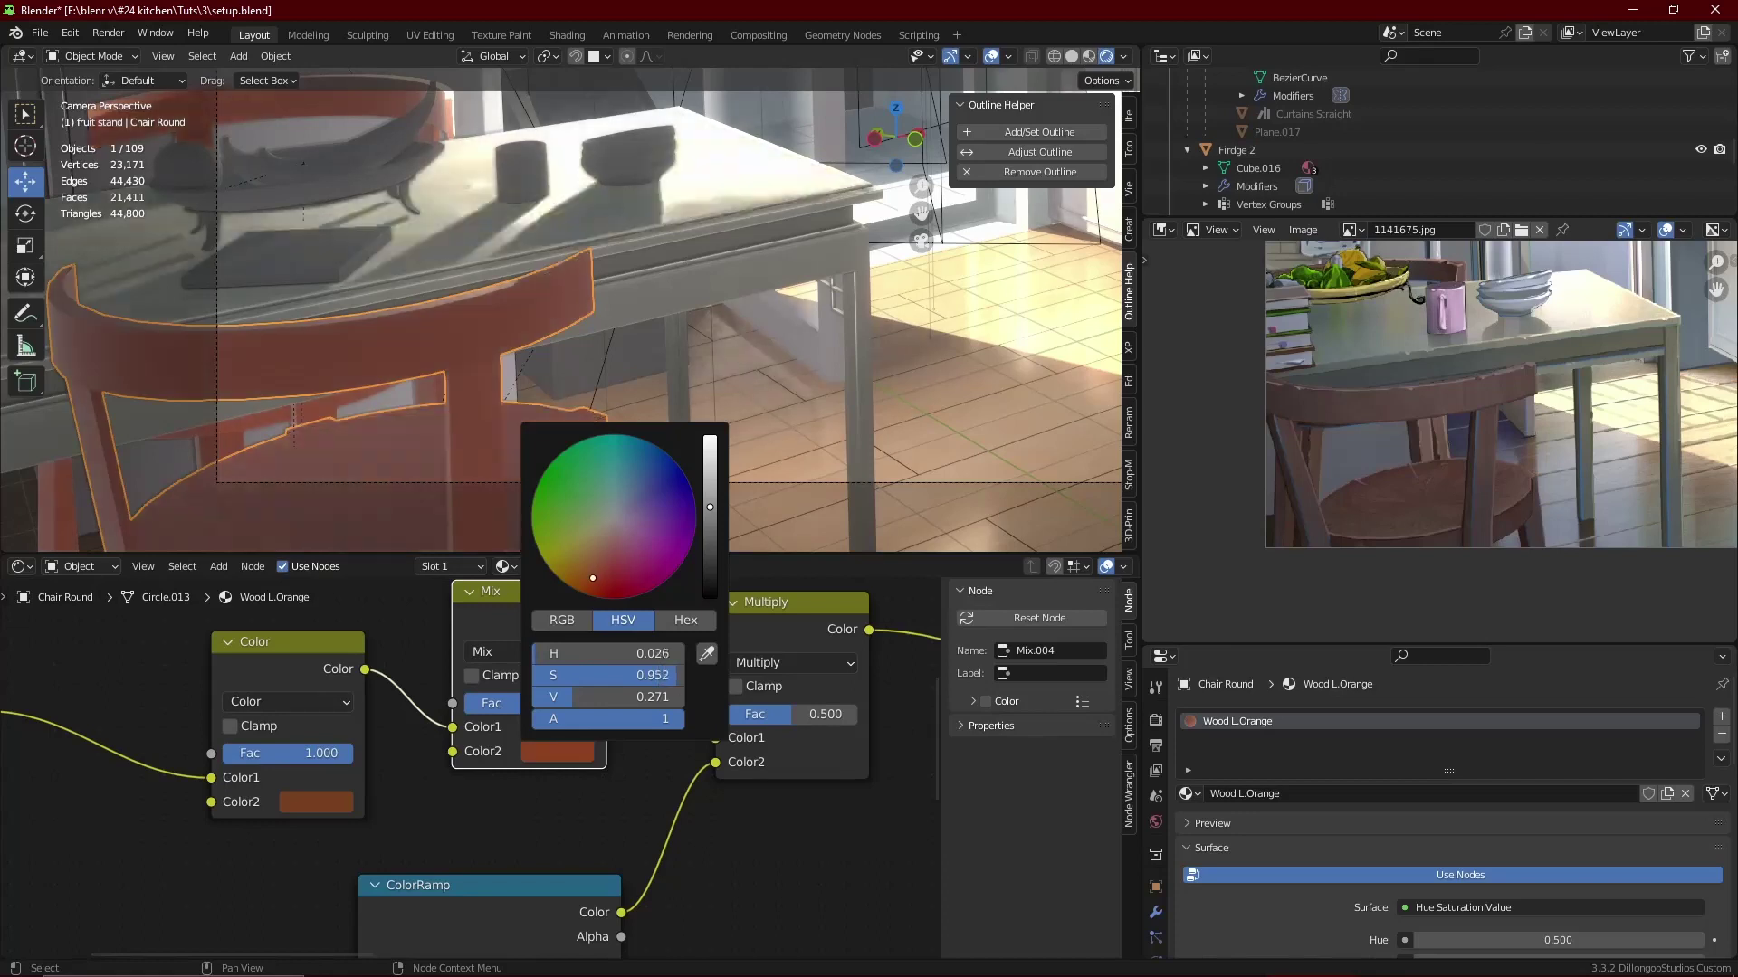
scroll(471, 765, "down", 4)
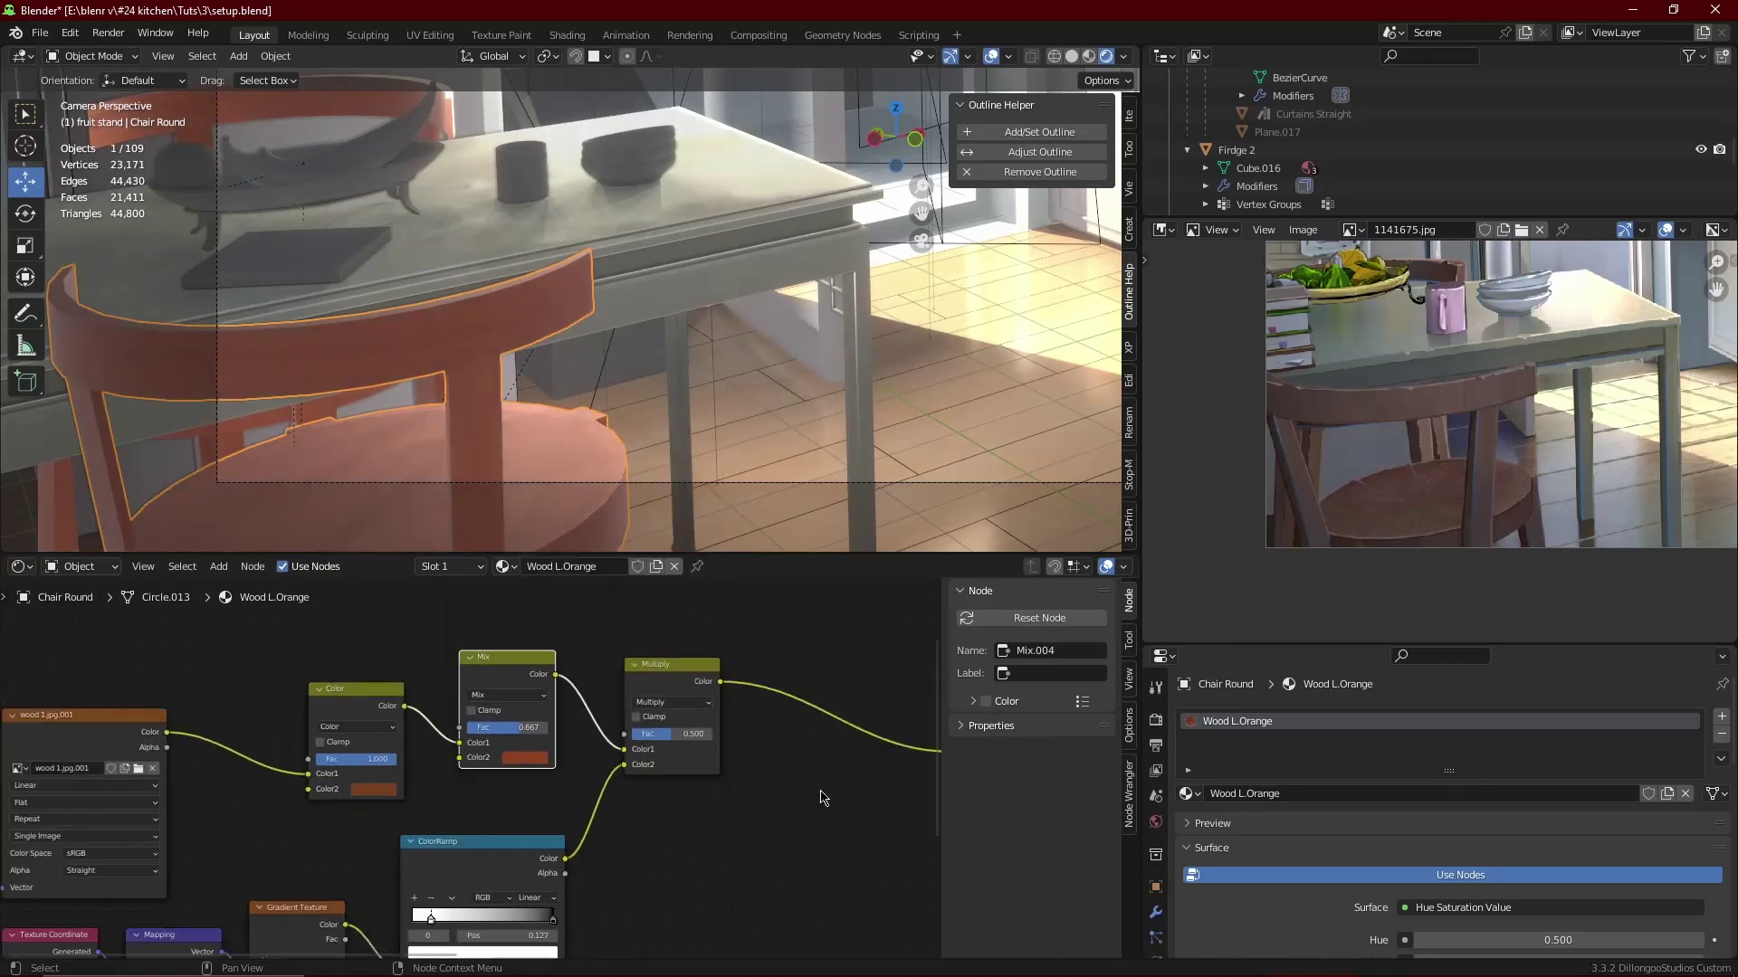
- Preview the ColorRamp mask on the chair, then restore the Principled BSDF output
left_click(505, 848, "ctrl+shift")
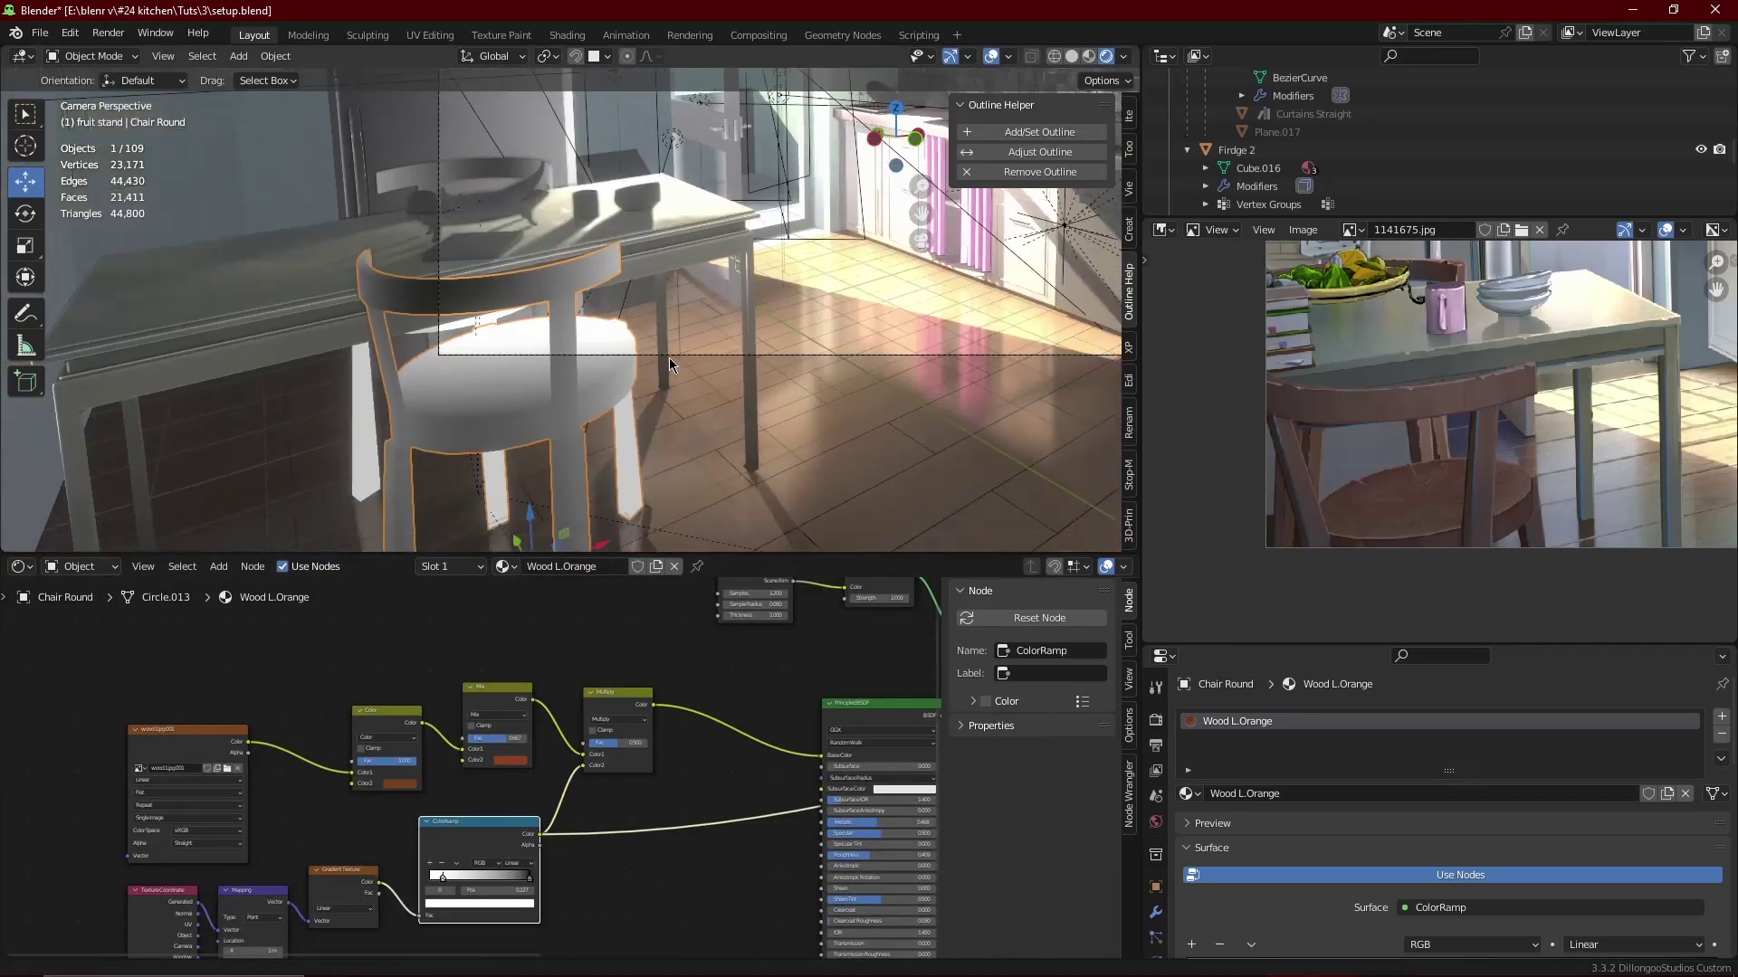
scroll(540, 759, "down", 1)
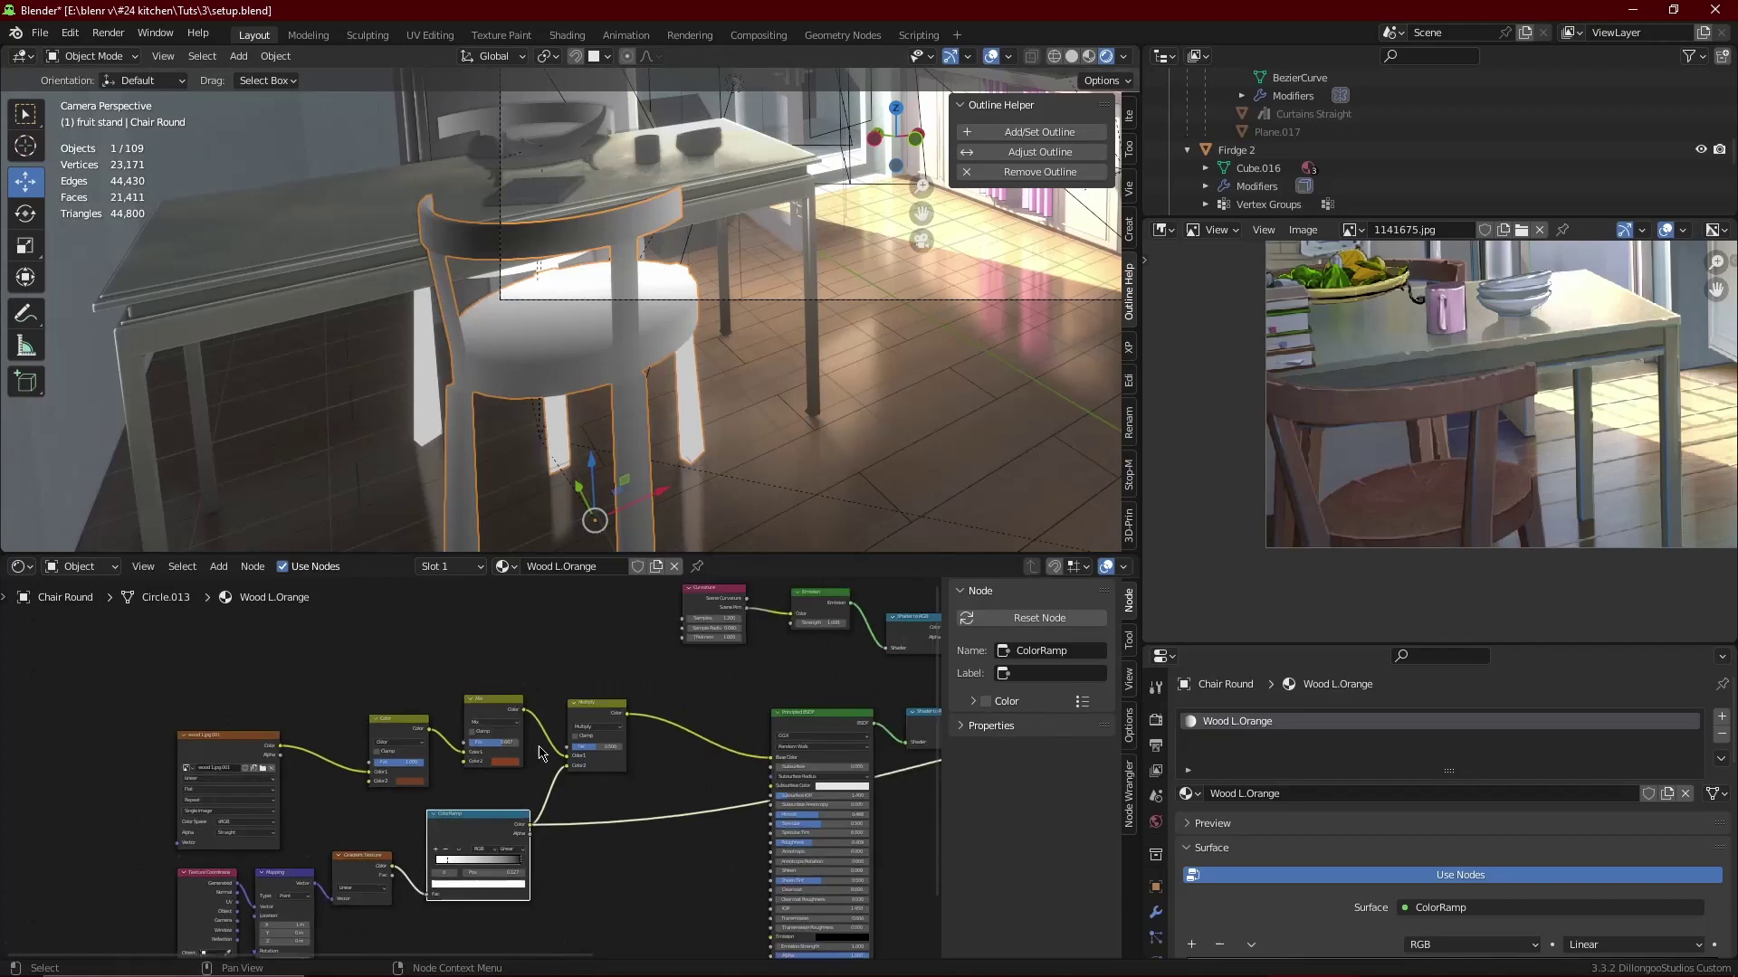
left_click(775, 750, "ctrl+shift")
scroll(776, 750, "up", 2)
scroll(652, 797, "up", 2)
scroll(601, 816, "up", 2)
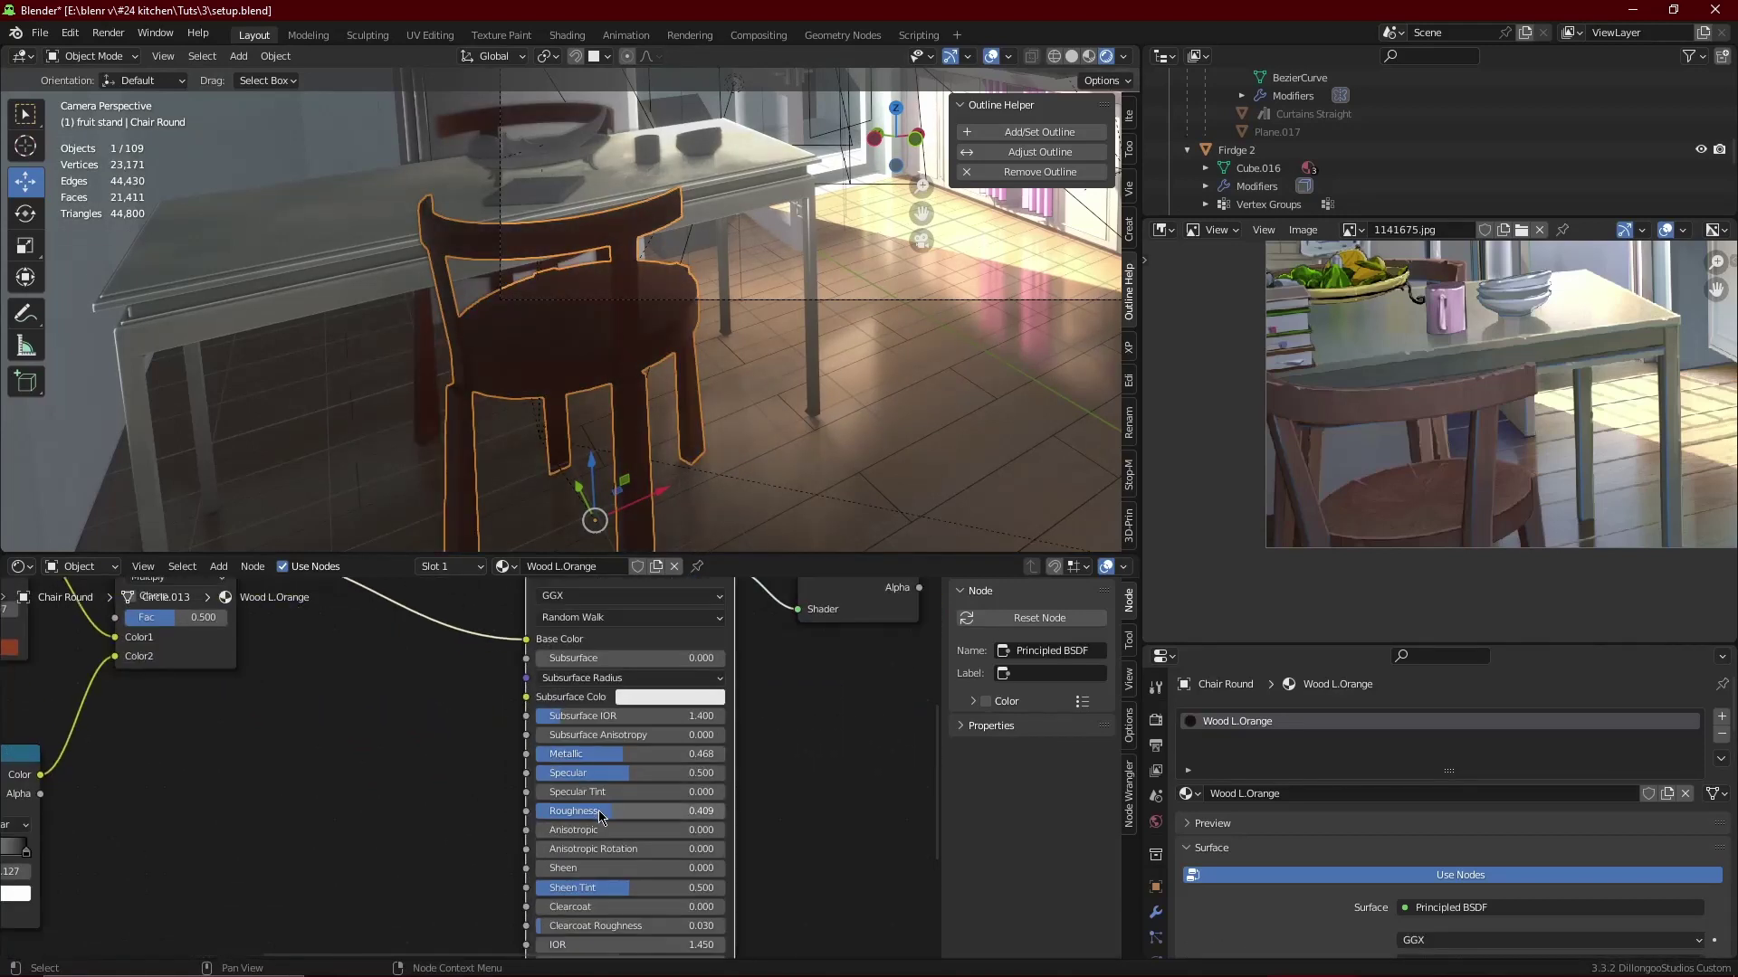
- Set Principled BSDF Roughness to 0.700 and preview the Hue Saturation Value node
left_click_drag(601, 816, 656, 817)
scroll(815, 702, "down", 3)
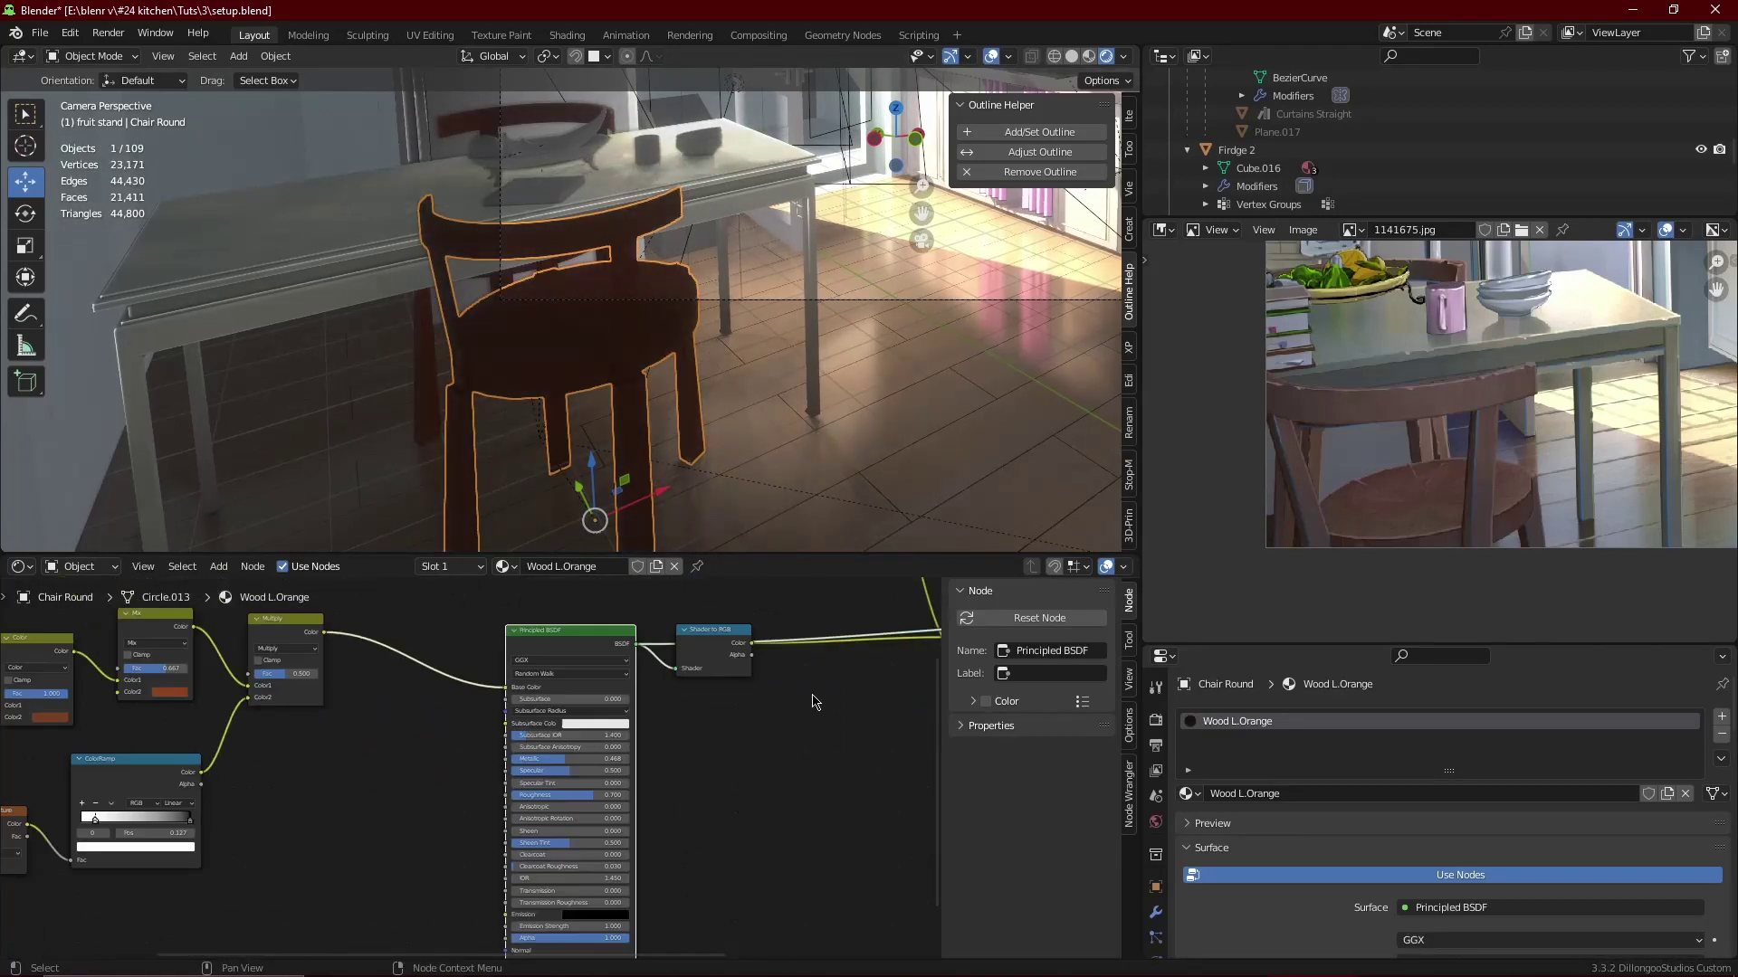
mouse_move(814, 701)
middle_mouse_down()
mouse_move(766, 729)
mouse_move(603, 751)
middle_mouse_up()
left_click(729, 740, "ctrl+shift")
scroll(921, 295, "down", 3)
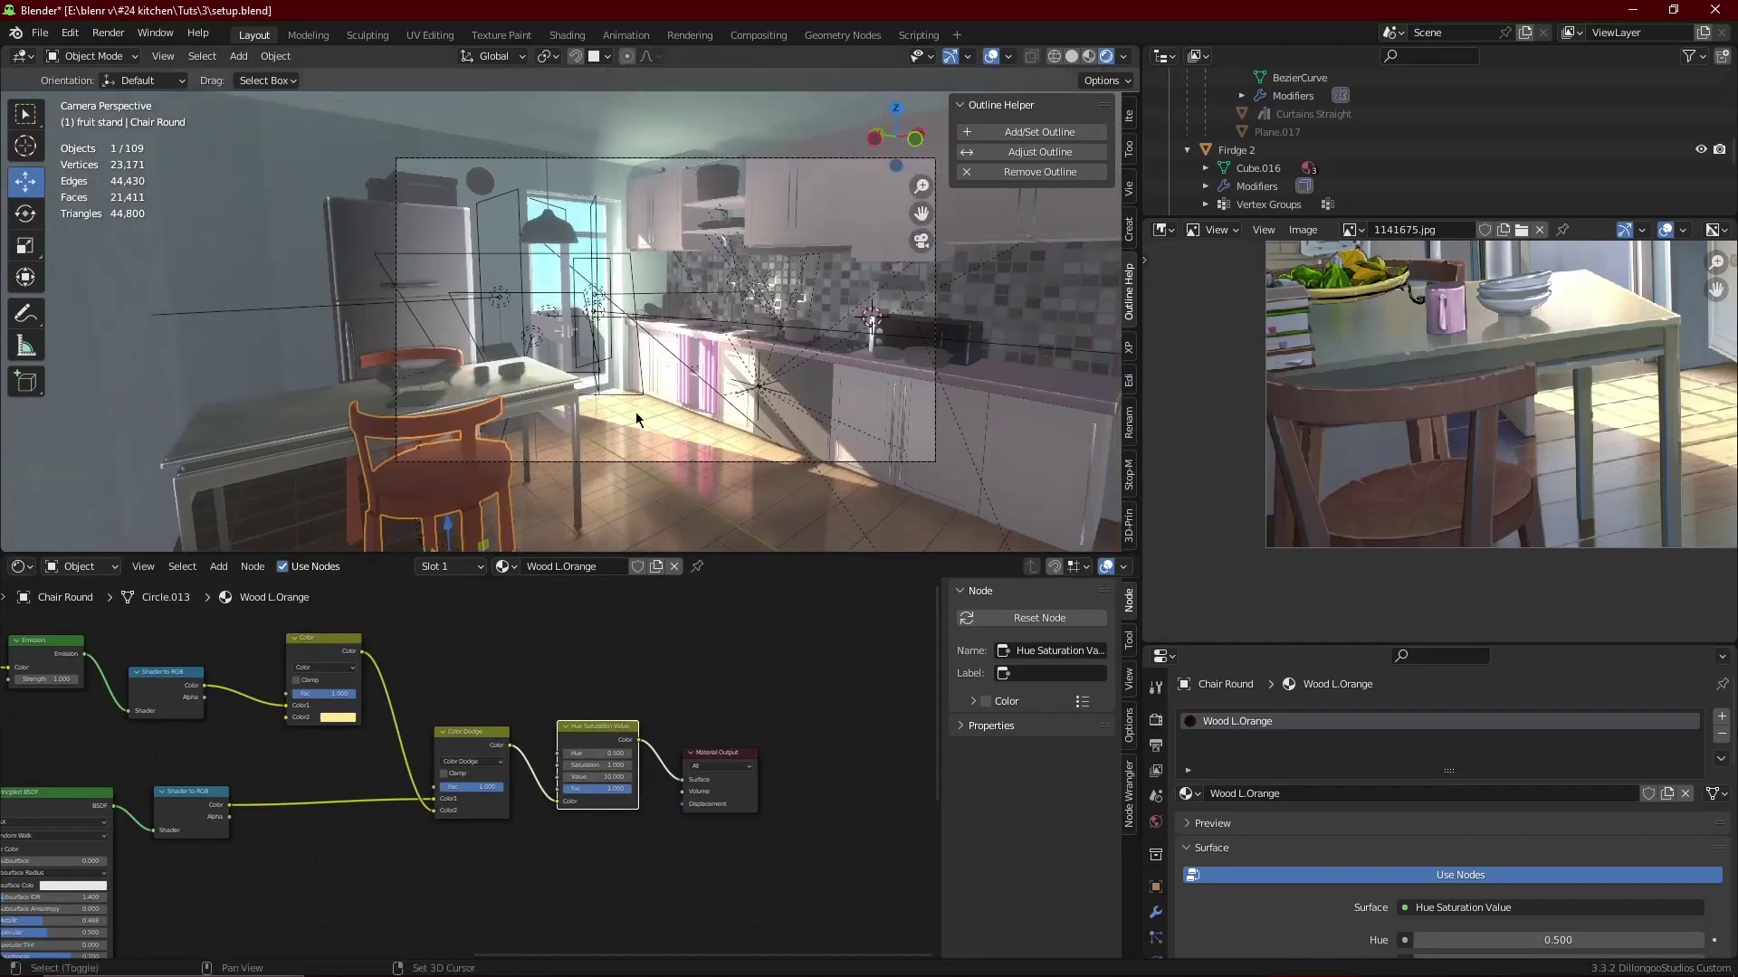
- Render a test image, close it, and shade the chair with Auto Smooth
key("F12")
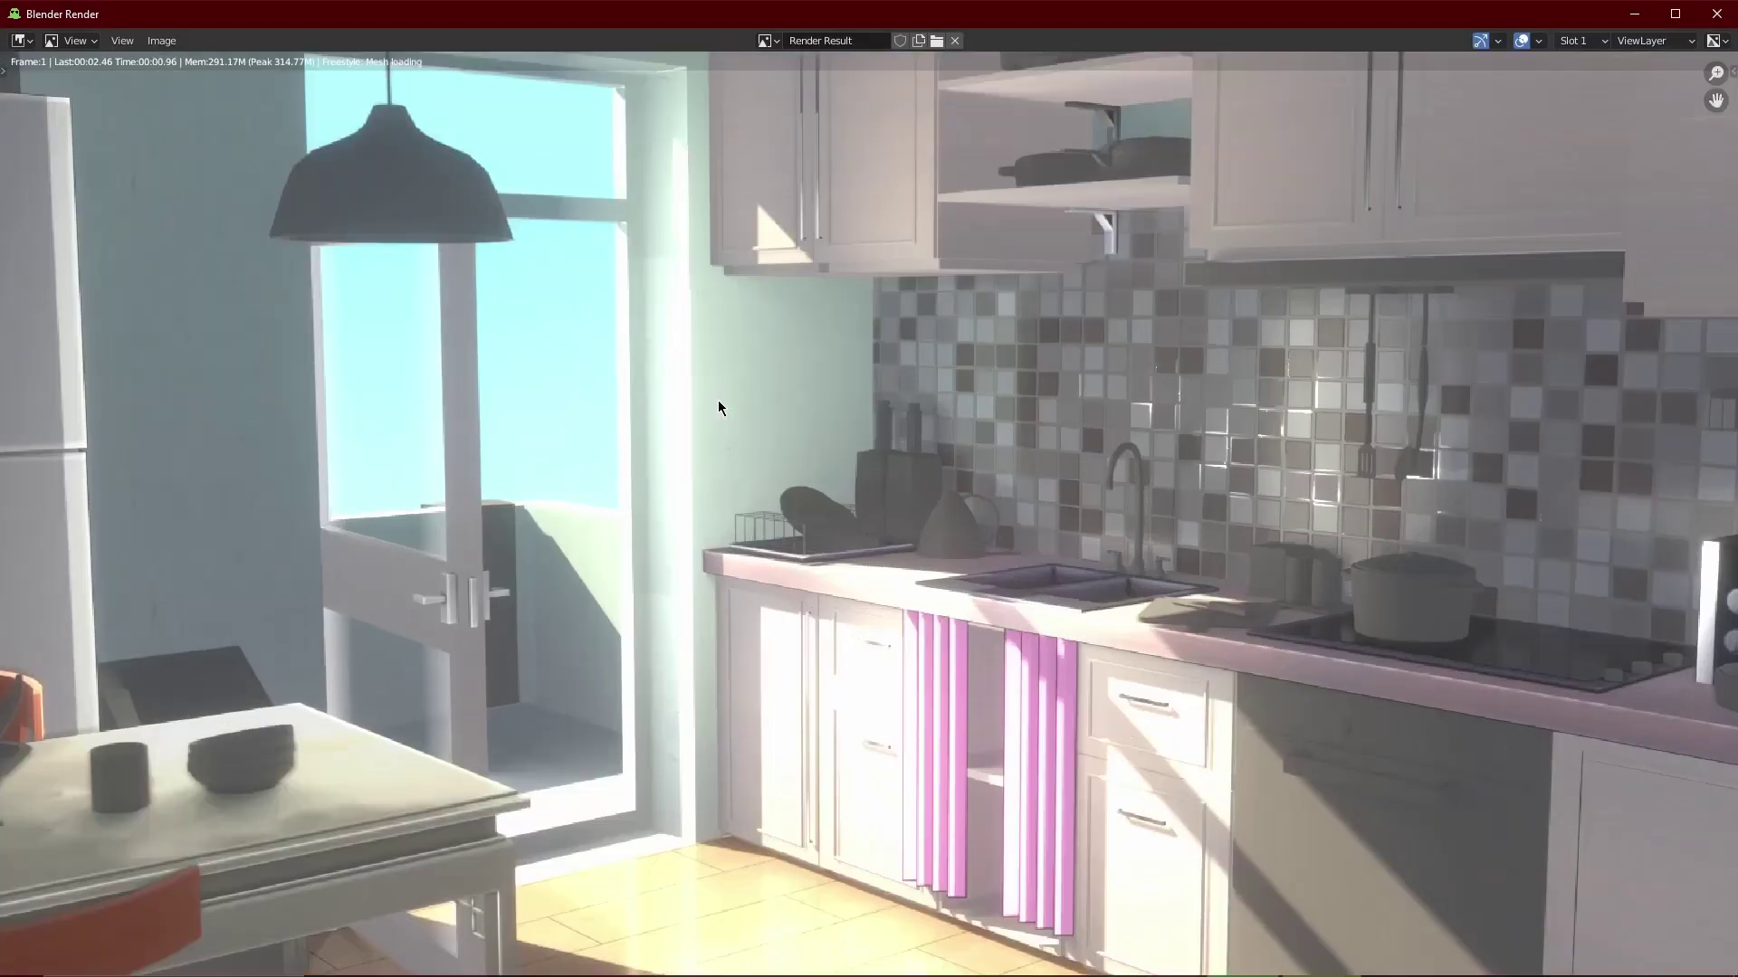
key("Home")
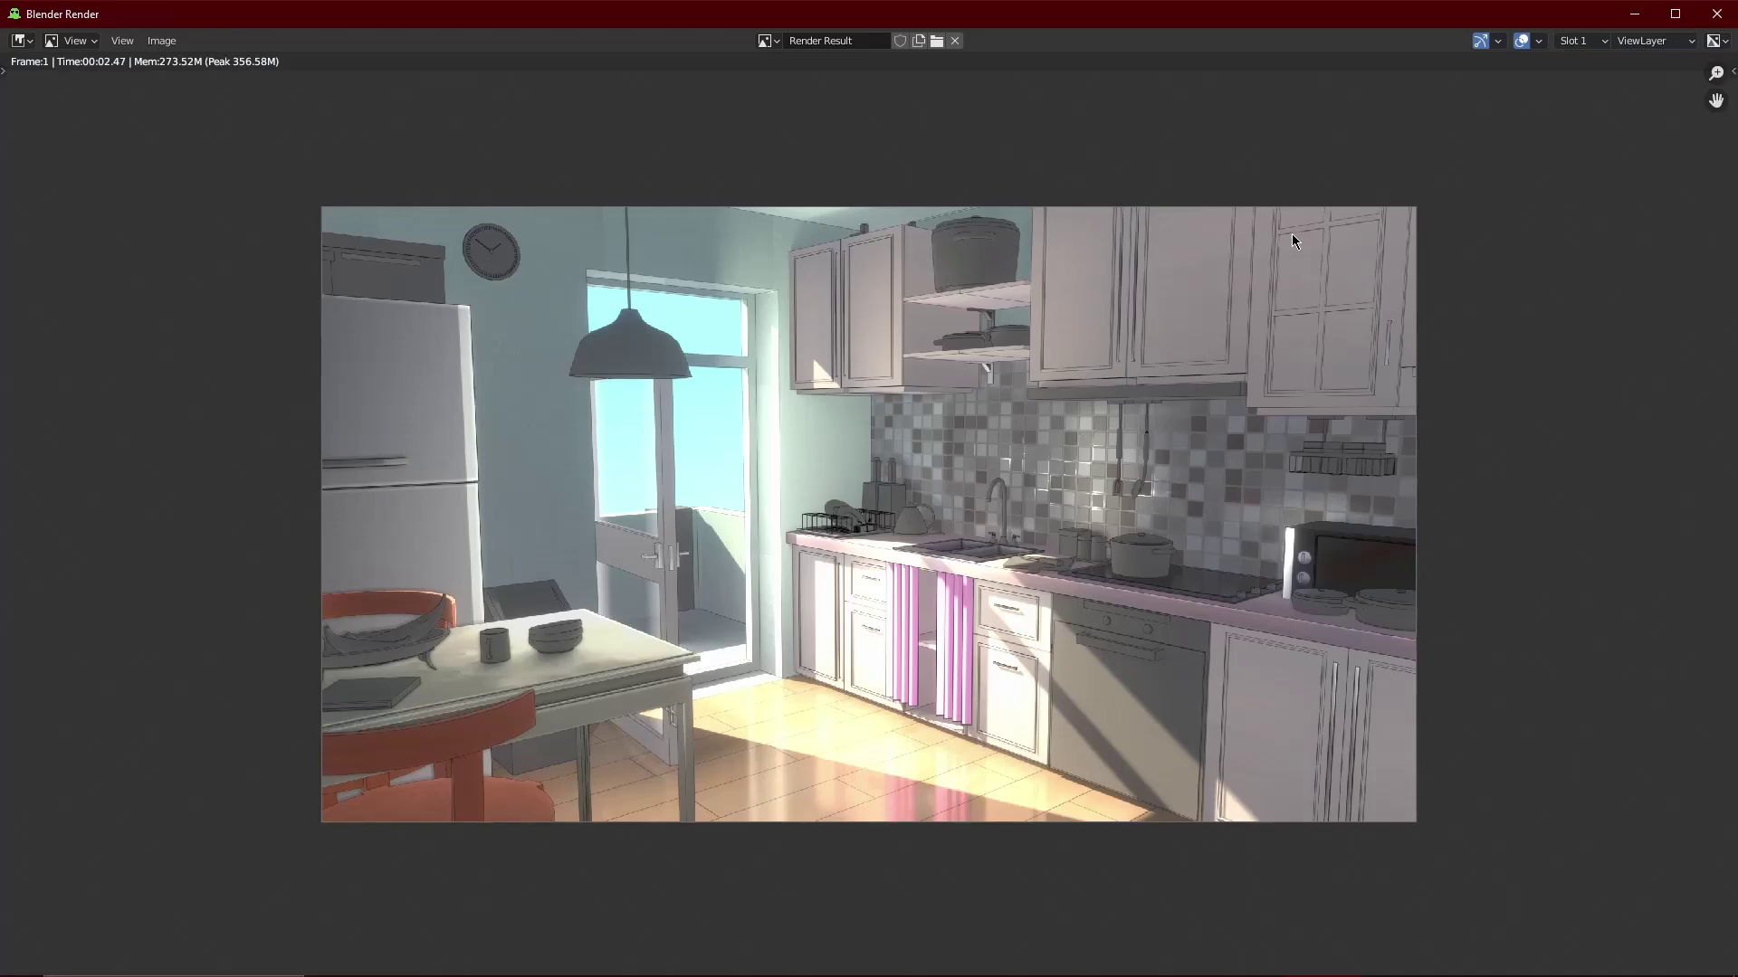
left_click(1716, 14)
right_click(579, 407)
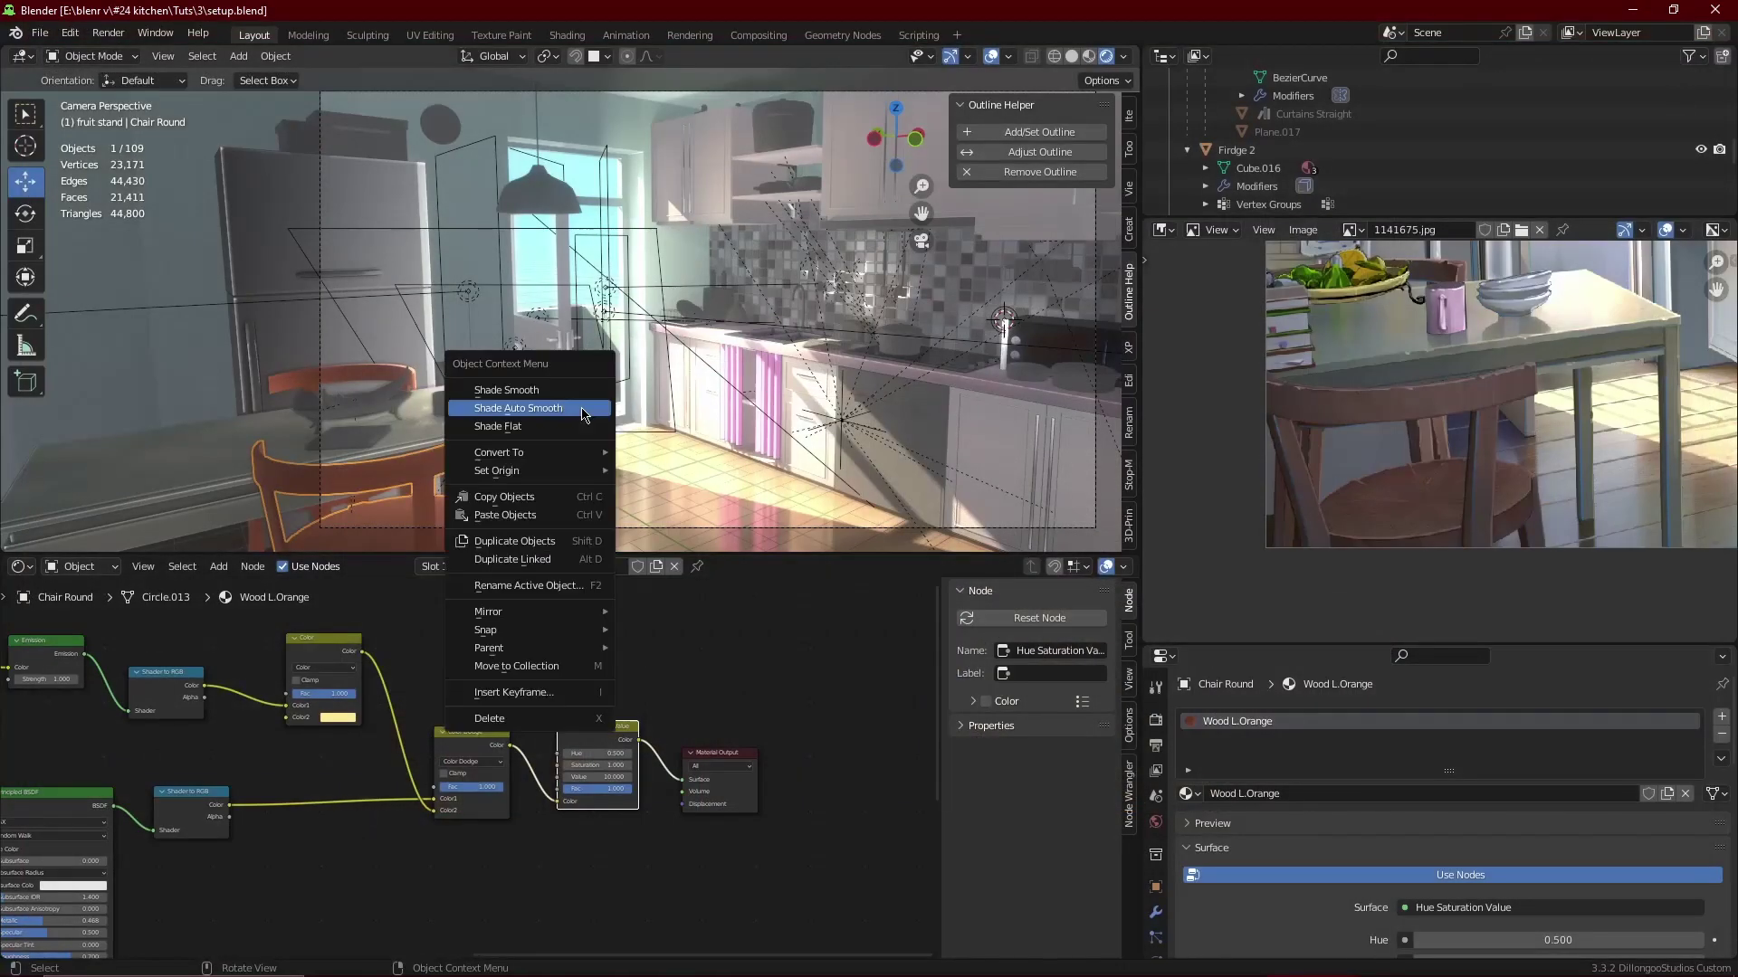
left_click(561, 403)
- Set the outline emission strength to 10, then lower it to 7
scroll(538, 776, "up", 3)
scroll(523, 697, "up", 3)
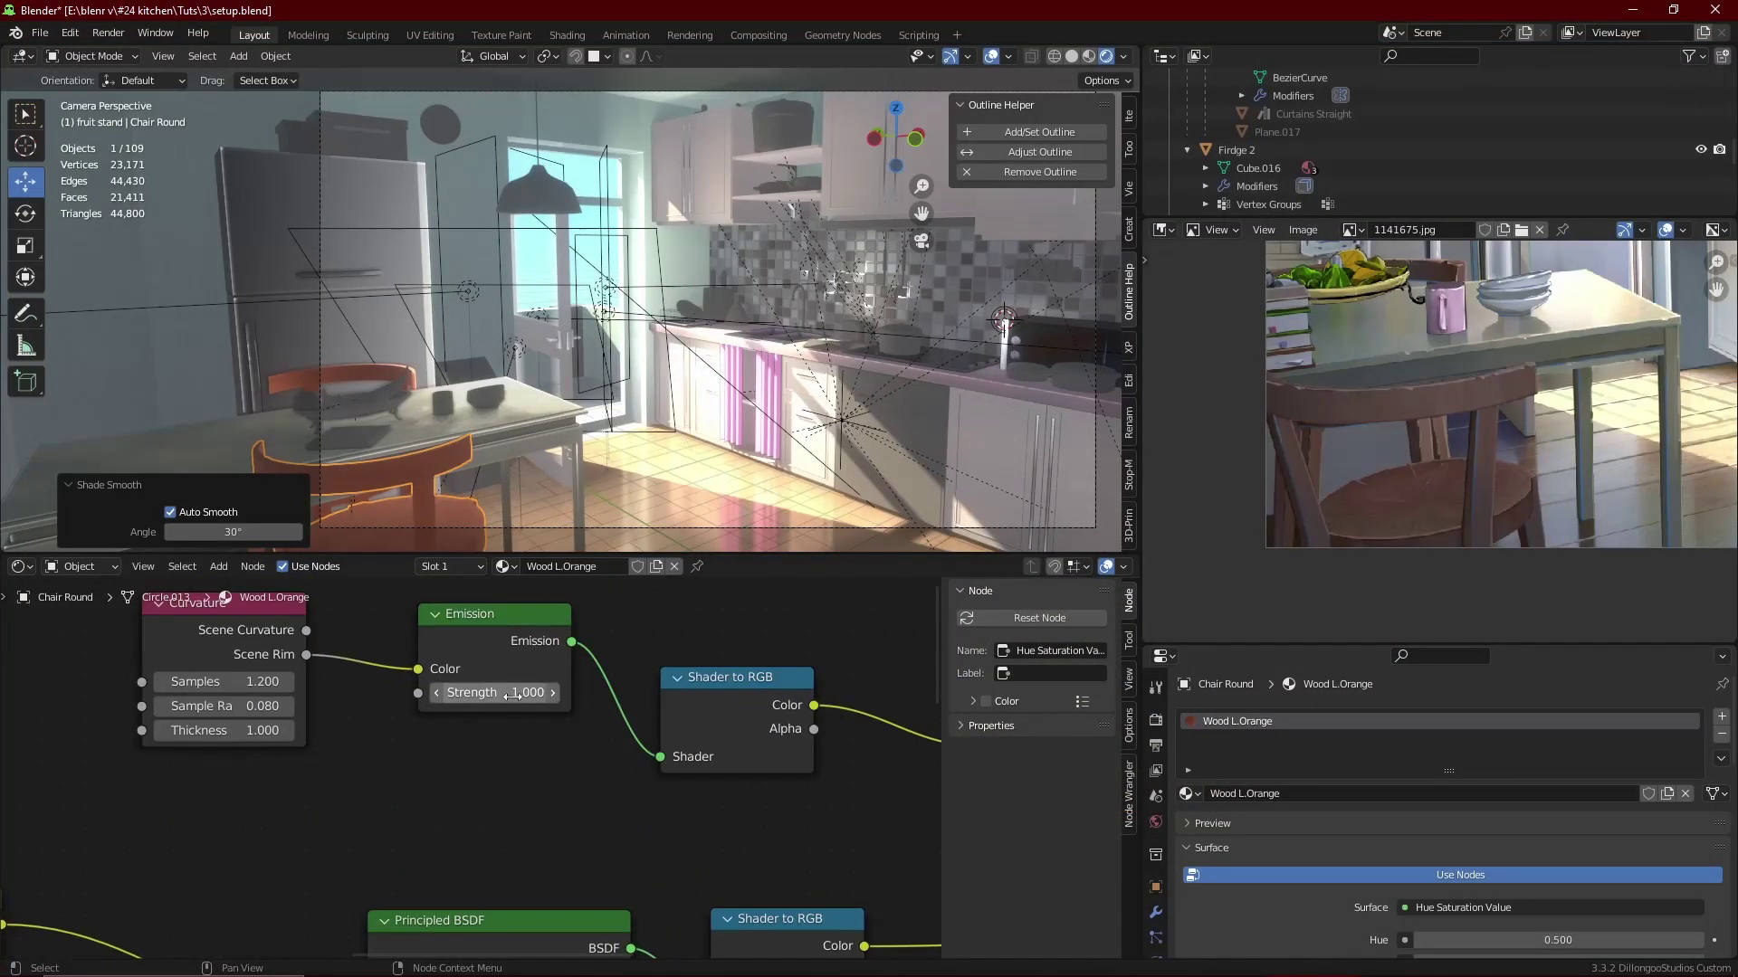
type("10")
key("Return")
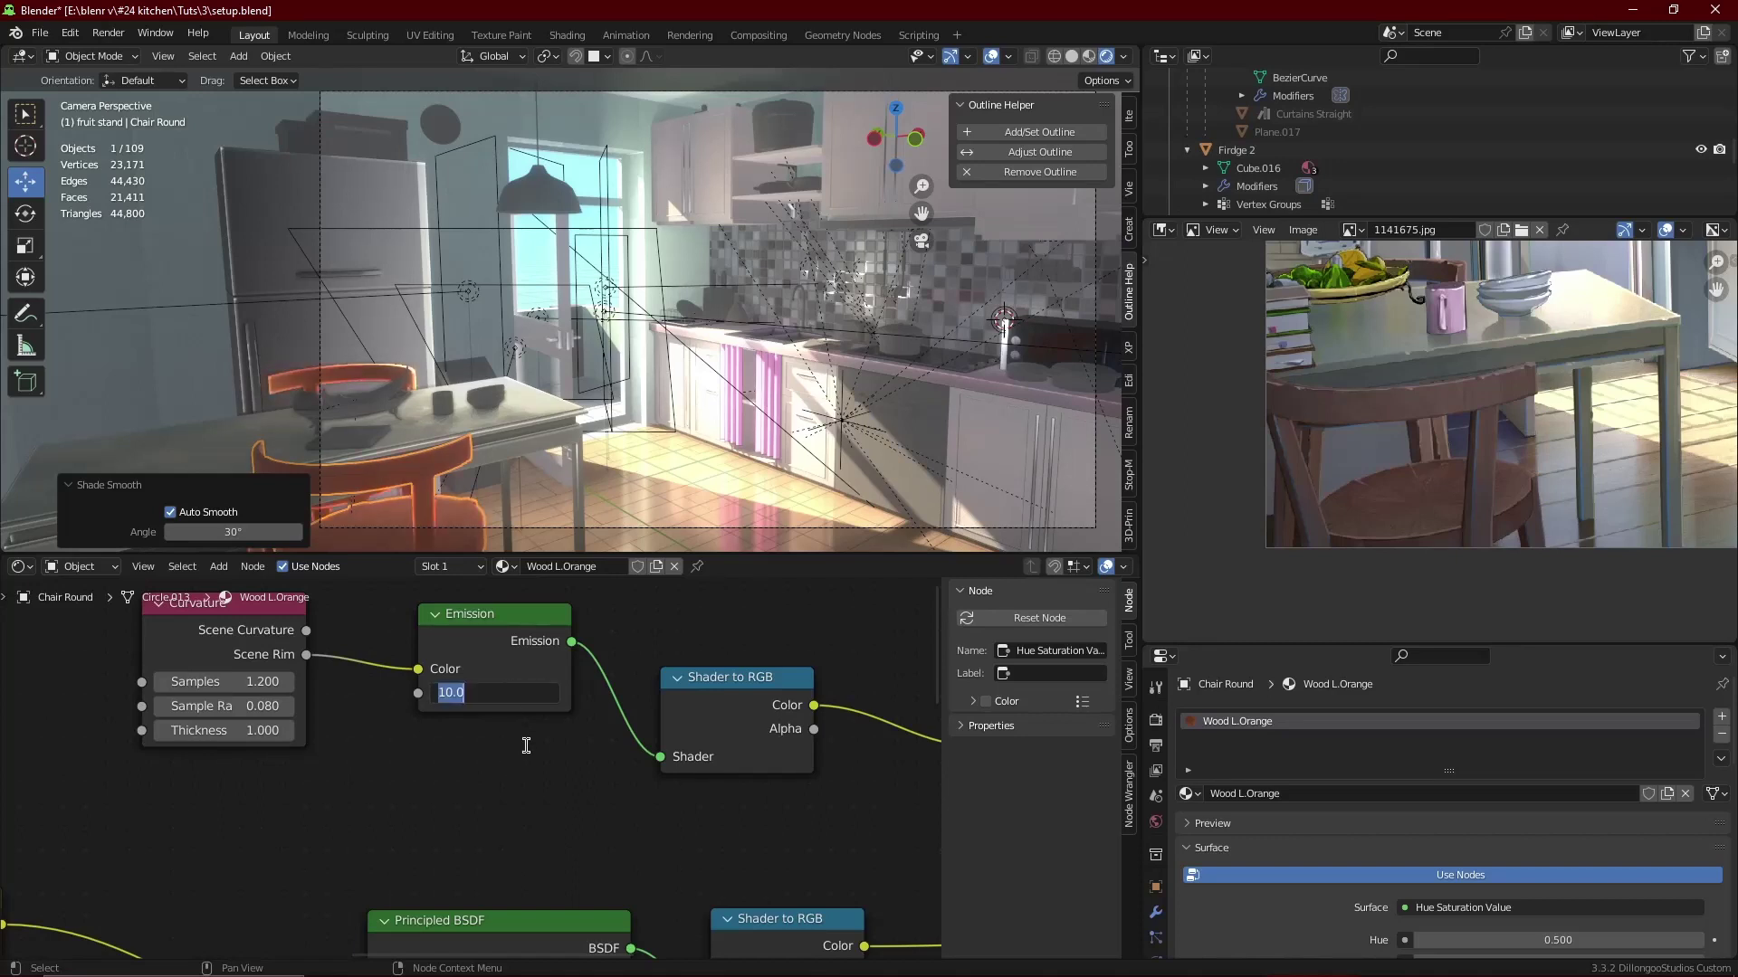
type("7")
key("Return")
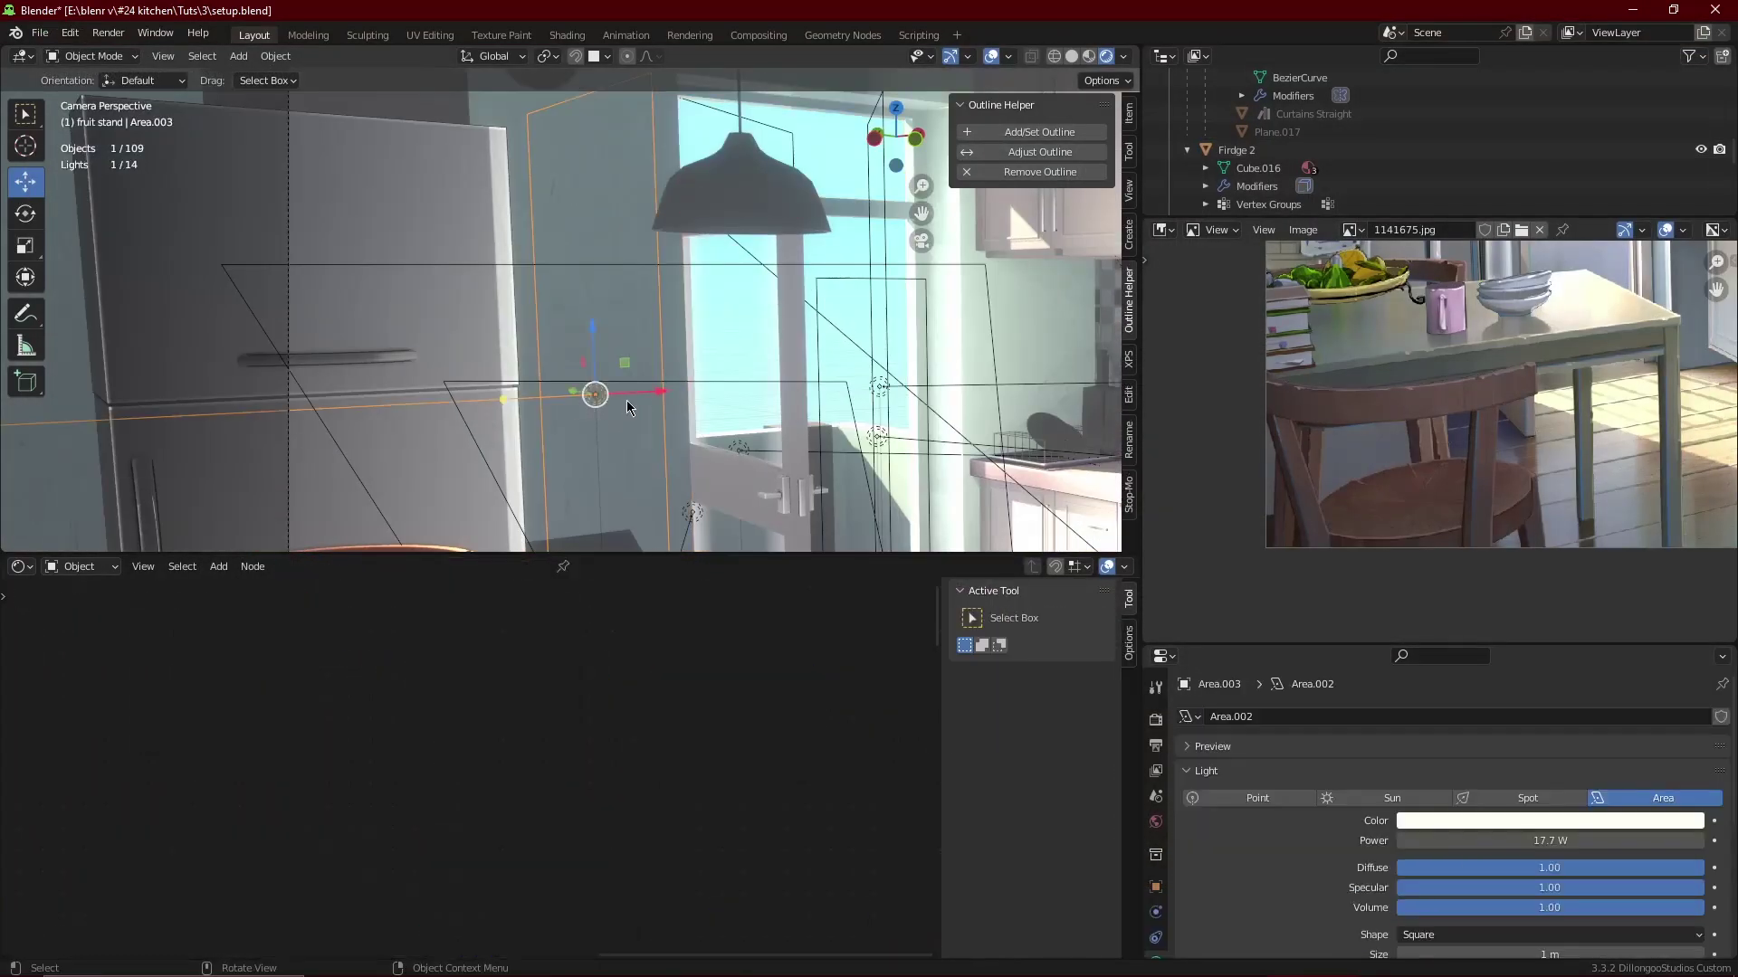
- Slide the area light about 0.45 m along Y, save, and render a test image
left_click_drag(573, 391, 606, 363)
key("ctrl+s")
key("F12")
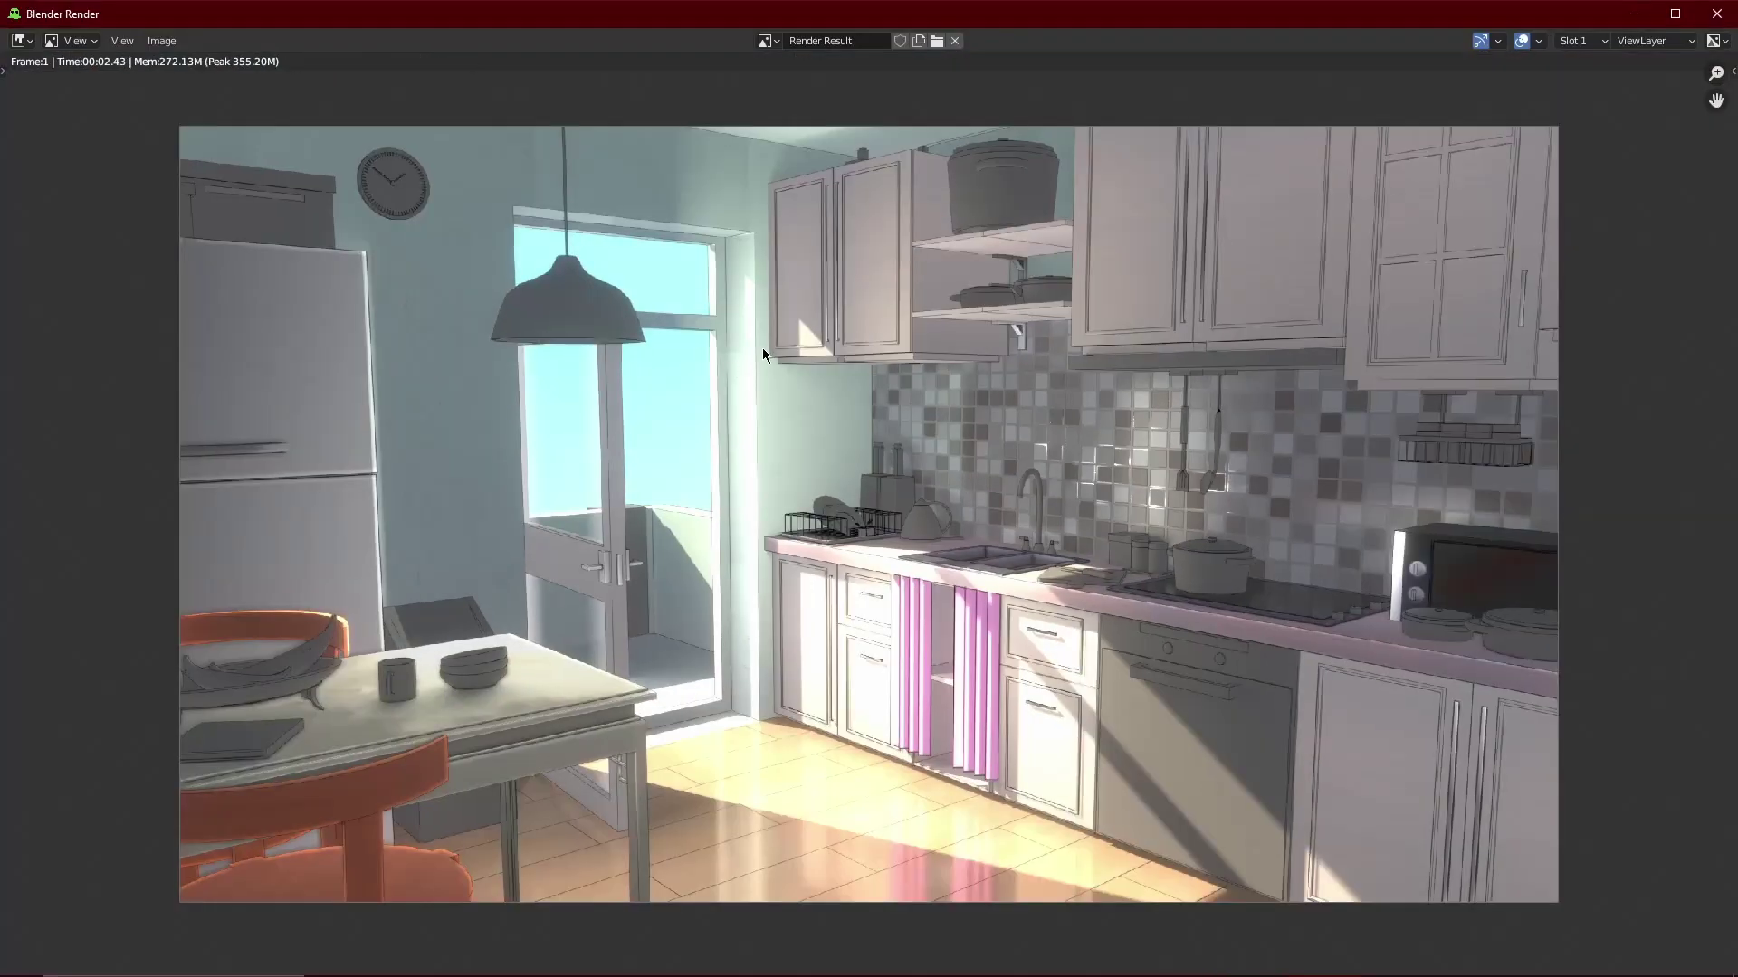
left_click(1716, 14)
scroll(721, 378, "up", 3)
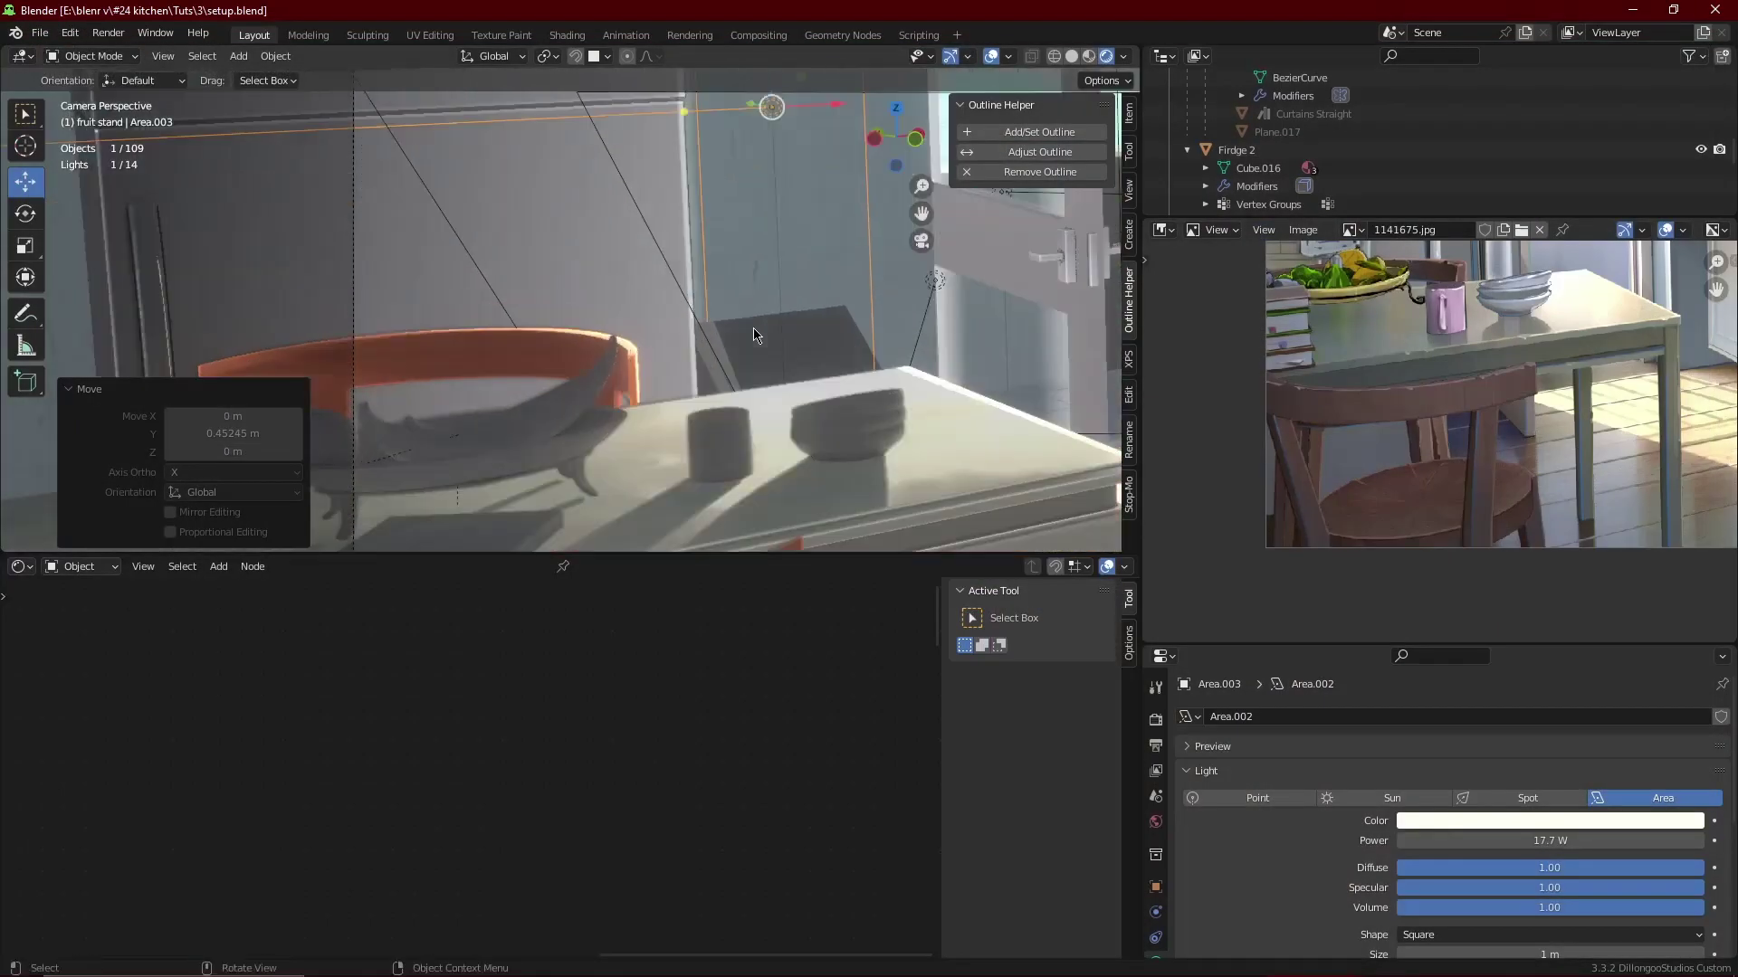
scroll(738, 374, "up", 2)
scroll(756, 371, "up", 2)
- Move the Bin about 0.32 m along the X axis
scroll(756, 371, "down", 3)
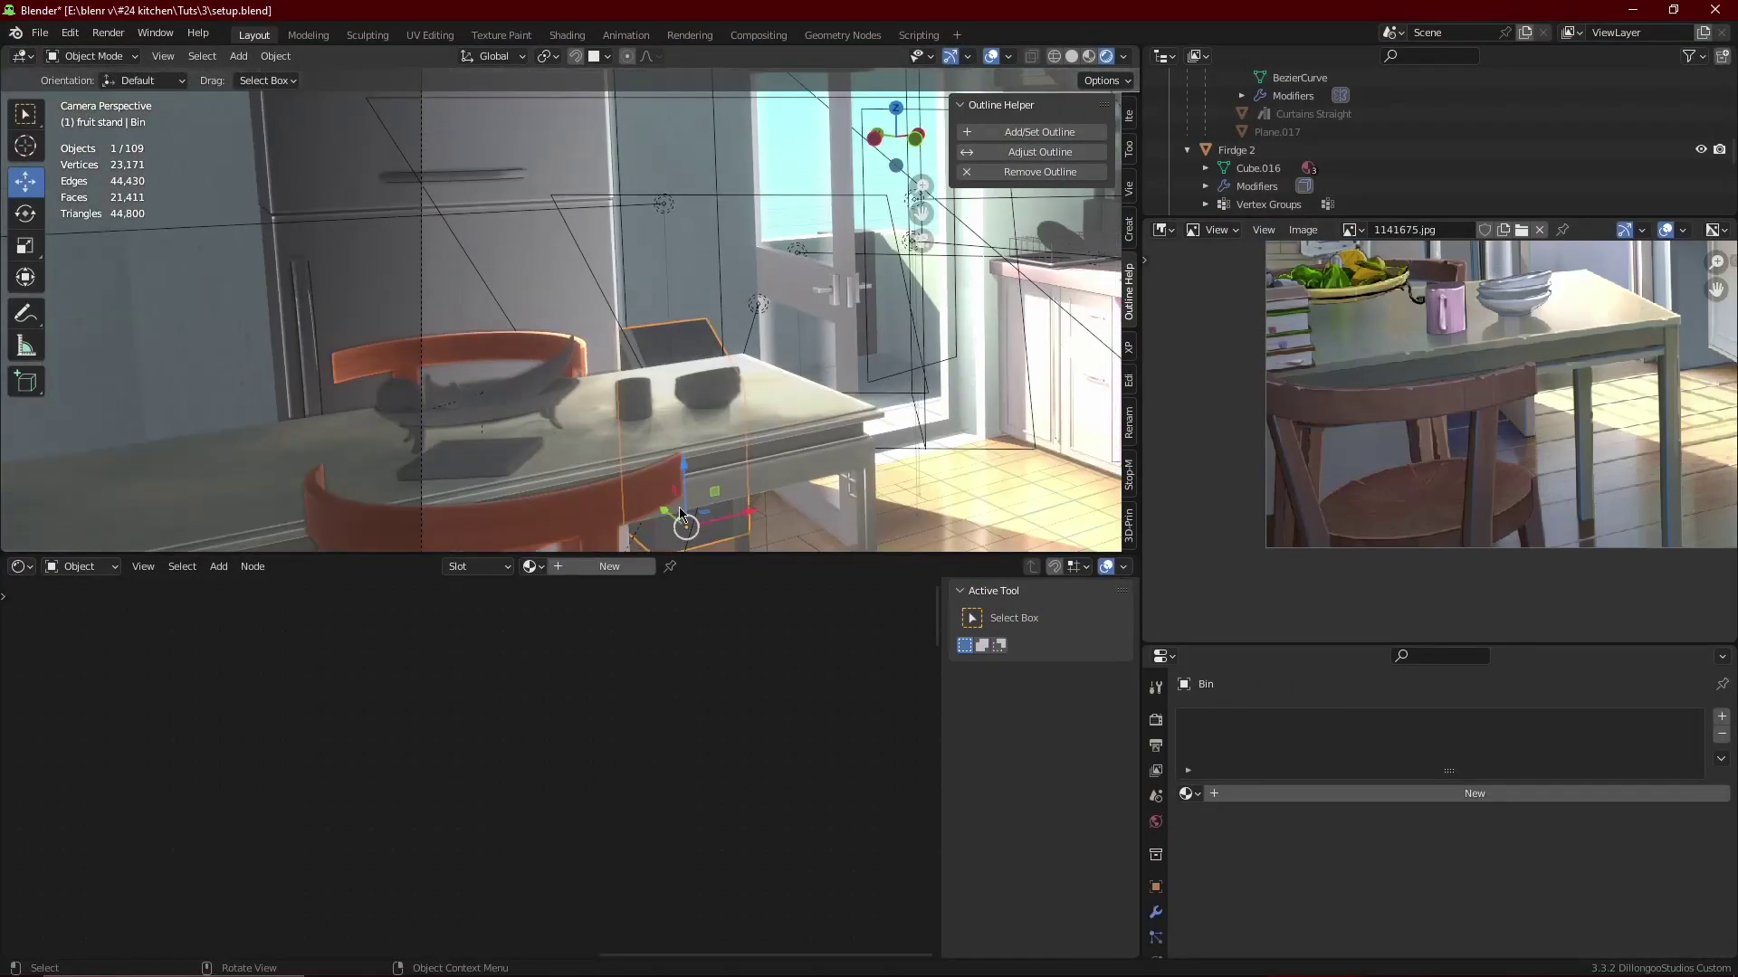
key("g")
key("x")
left_click(730, 409)
scroll(730, 409, "up", 3)
scroll(730, 409, "up", 3)
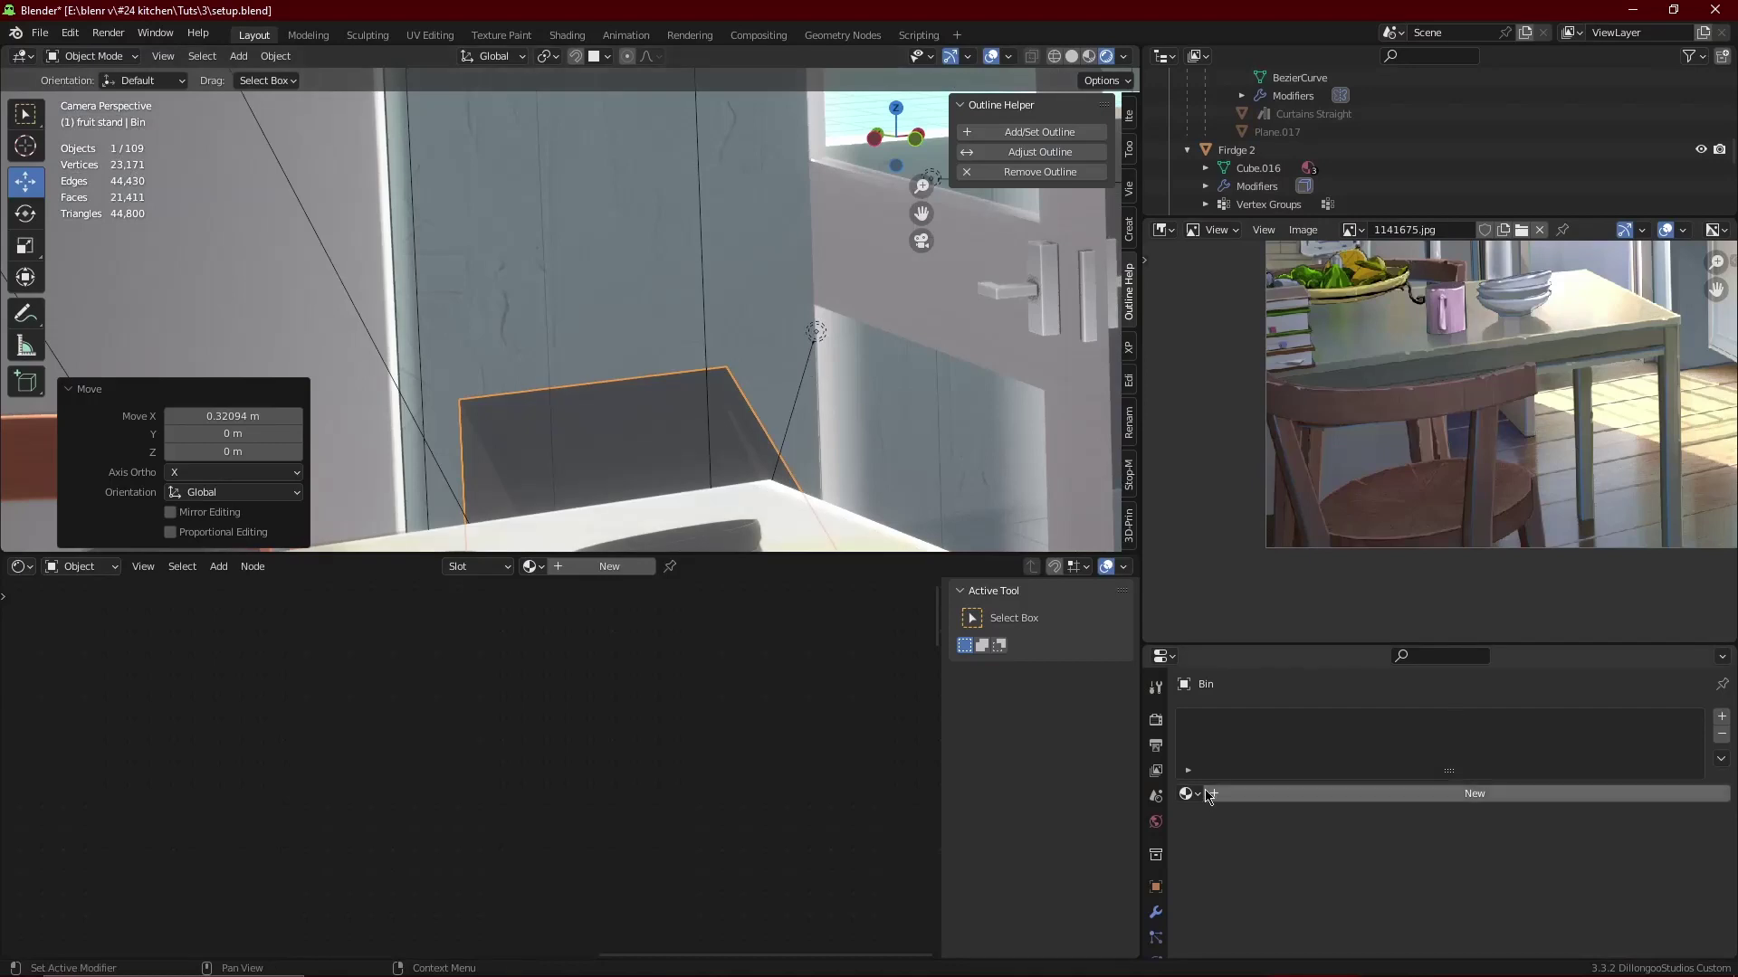
- Browse the material asset library, then return the bottom area to the Shader Editor
left_click(19, 566)
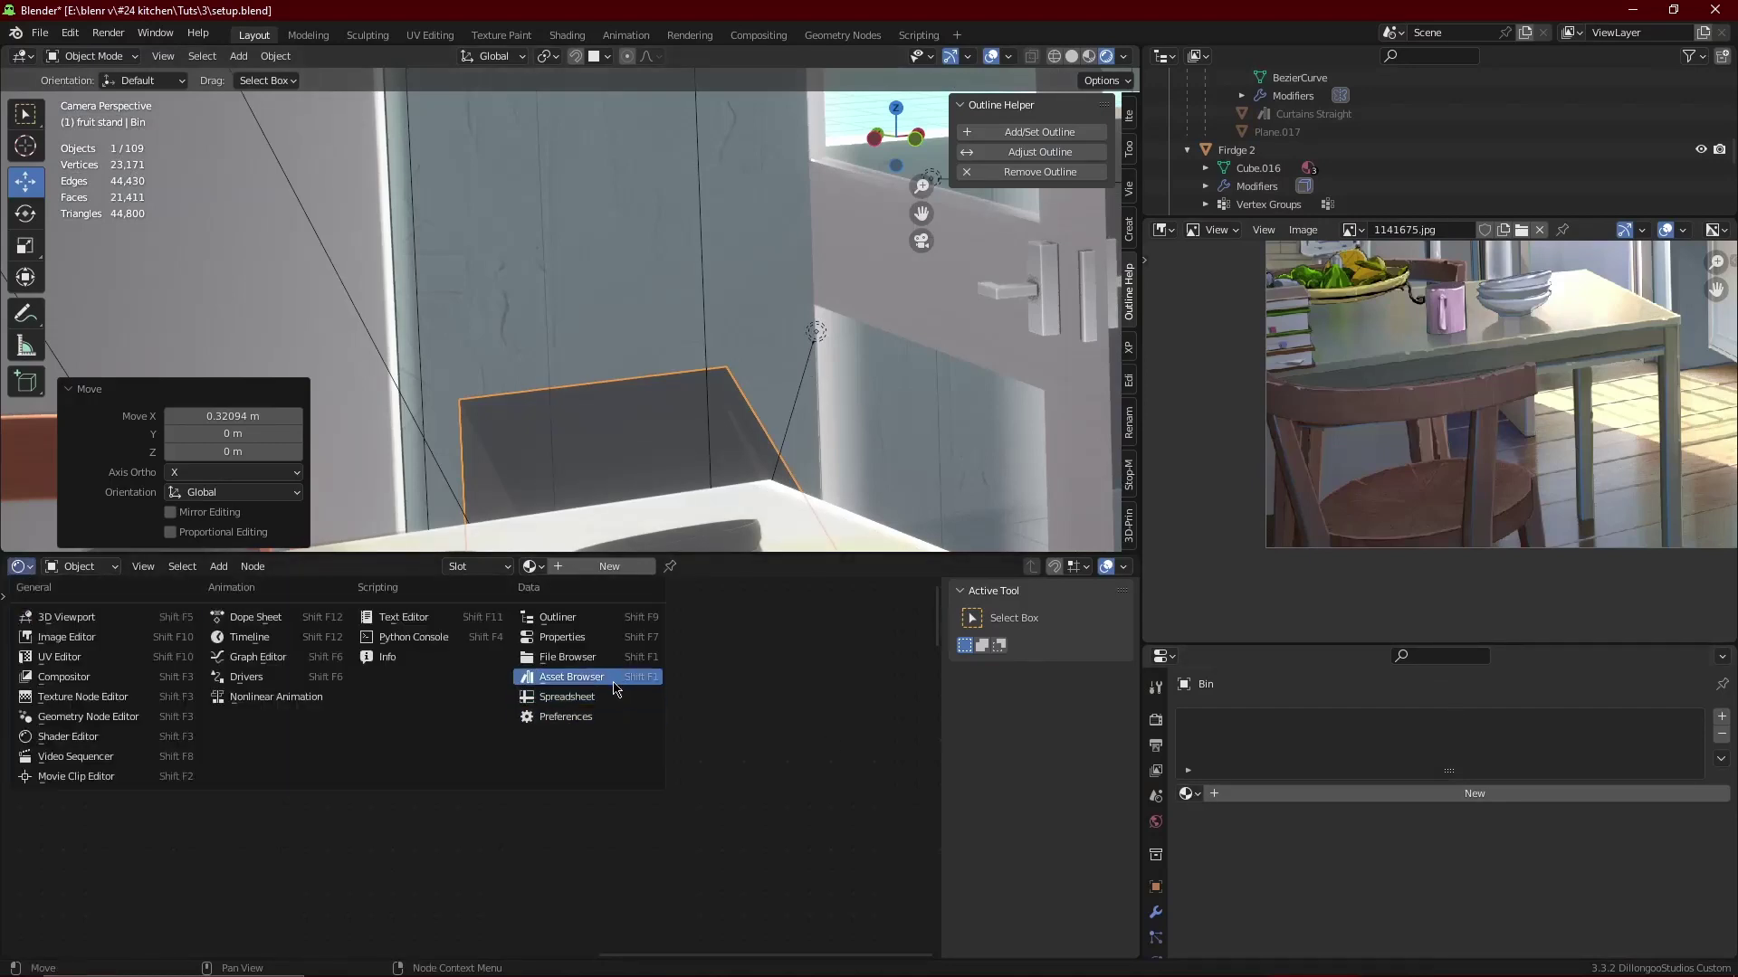
left_click(561, 679)
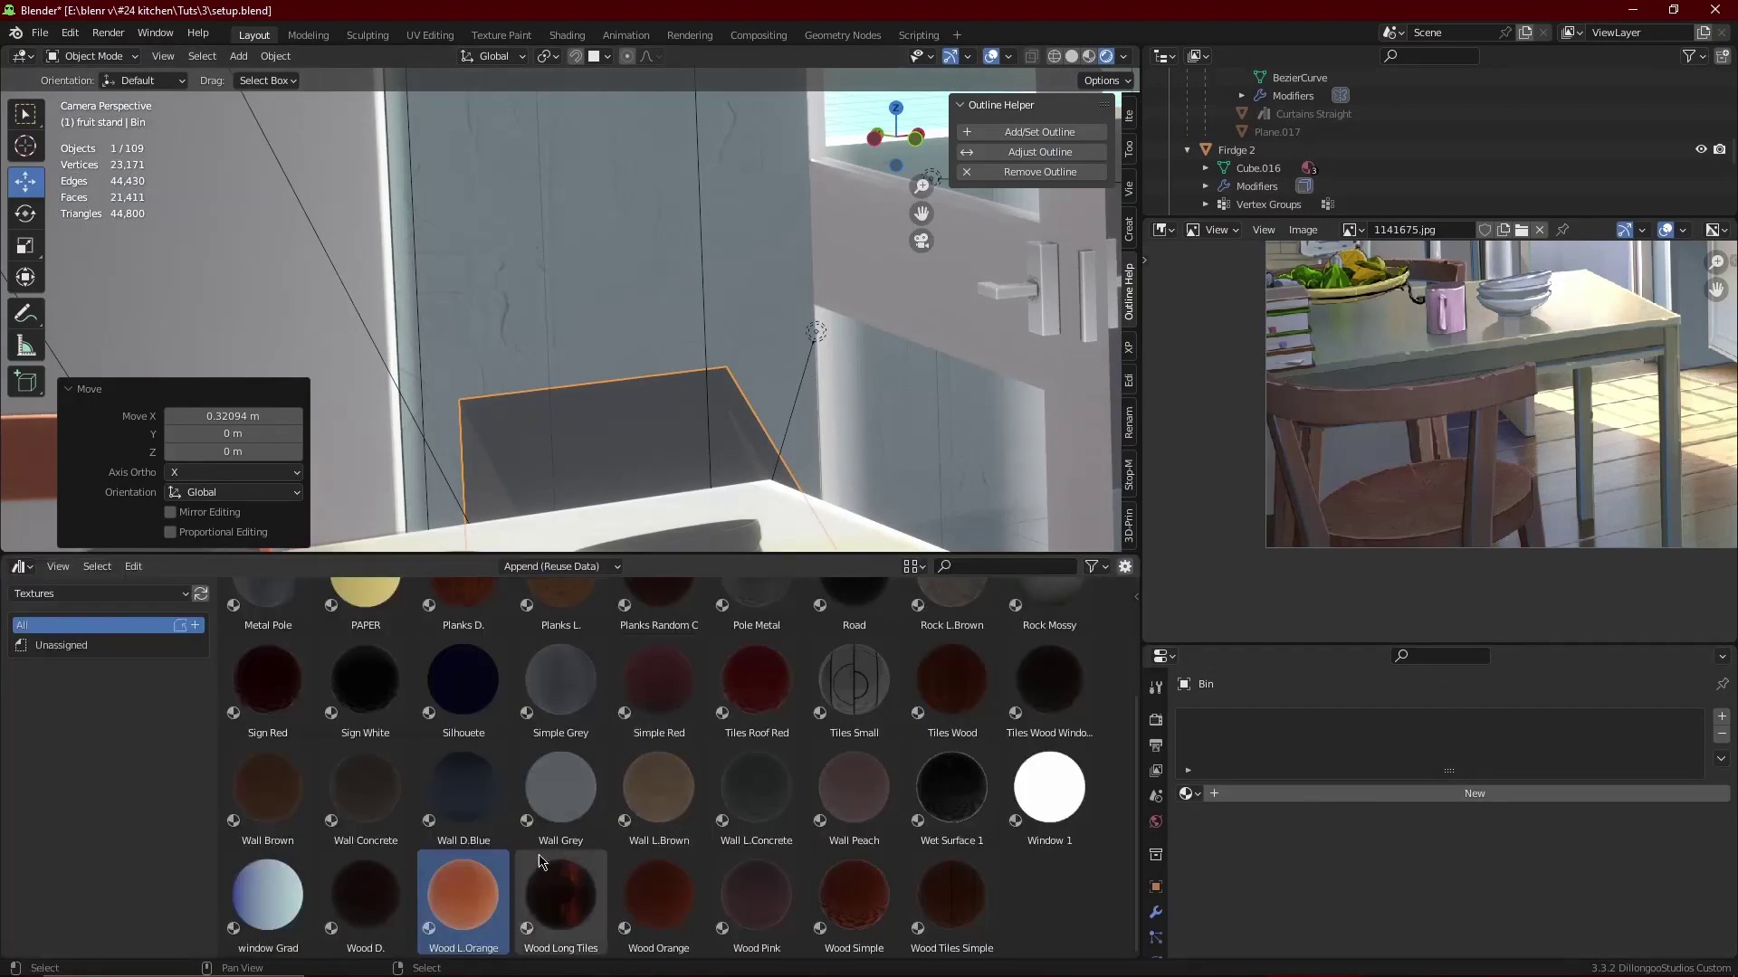
scroll(649, 792, "up", 3)
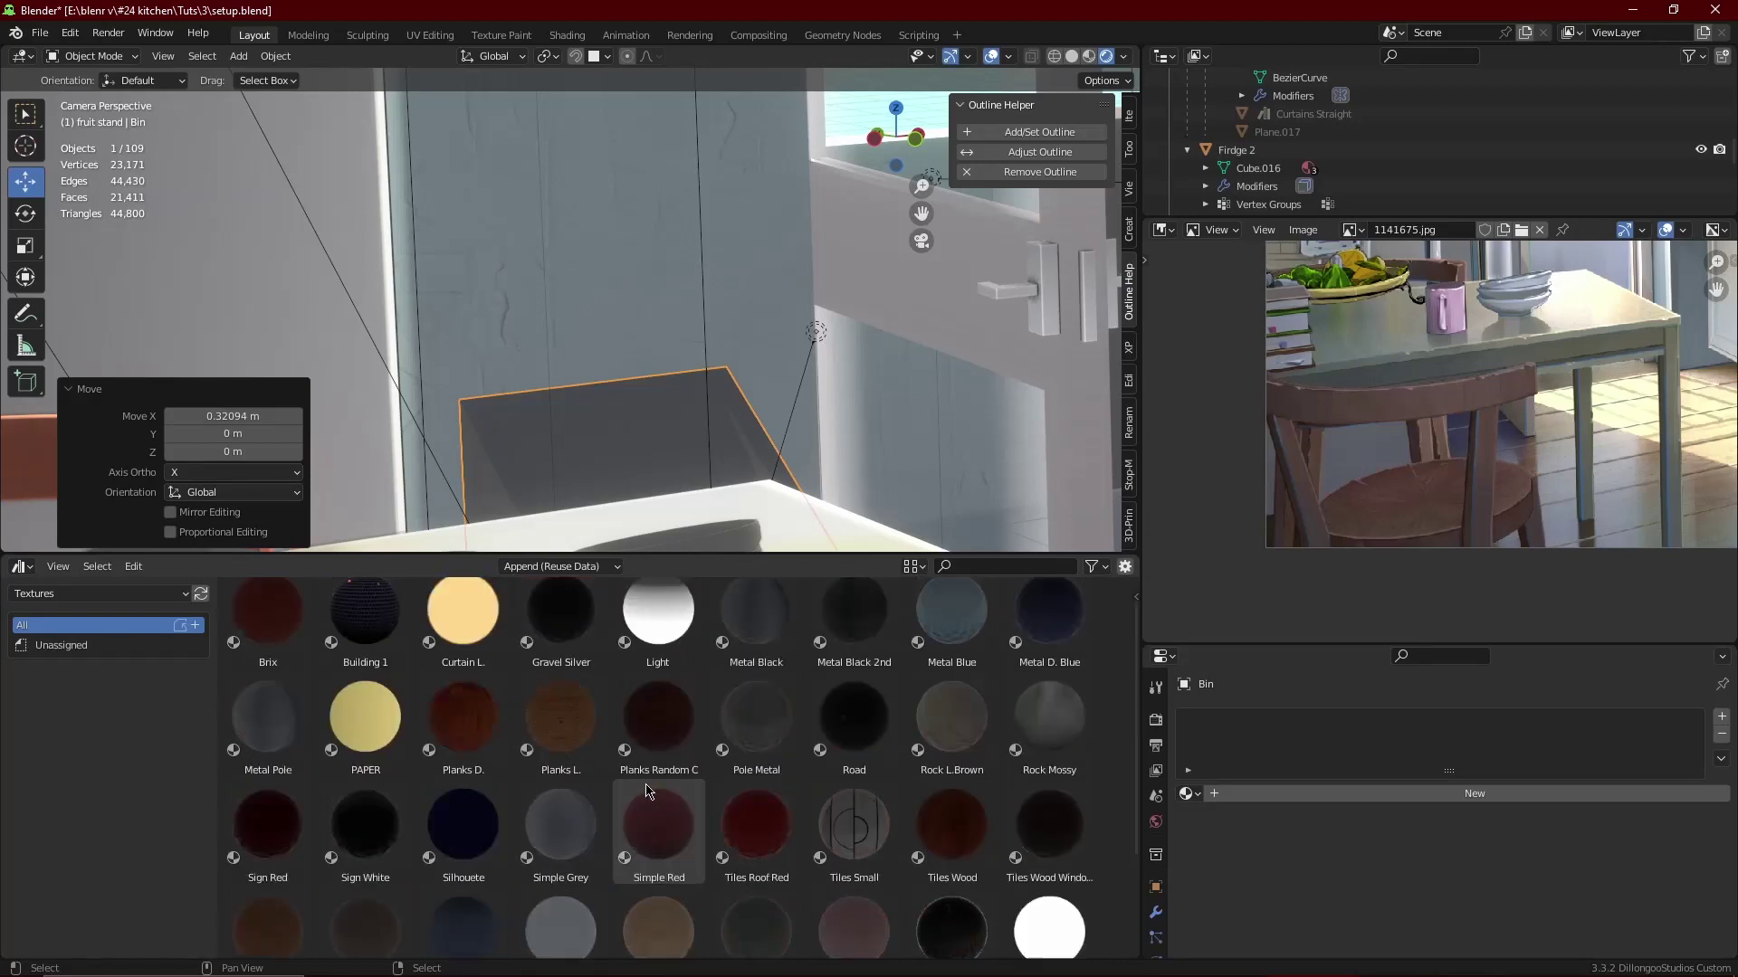
scroll(649, 794, "down", 3)
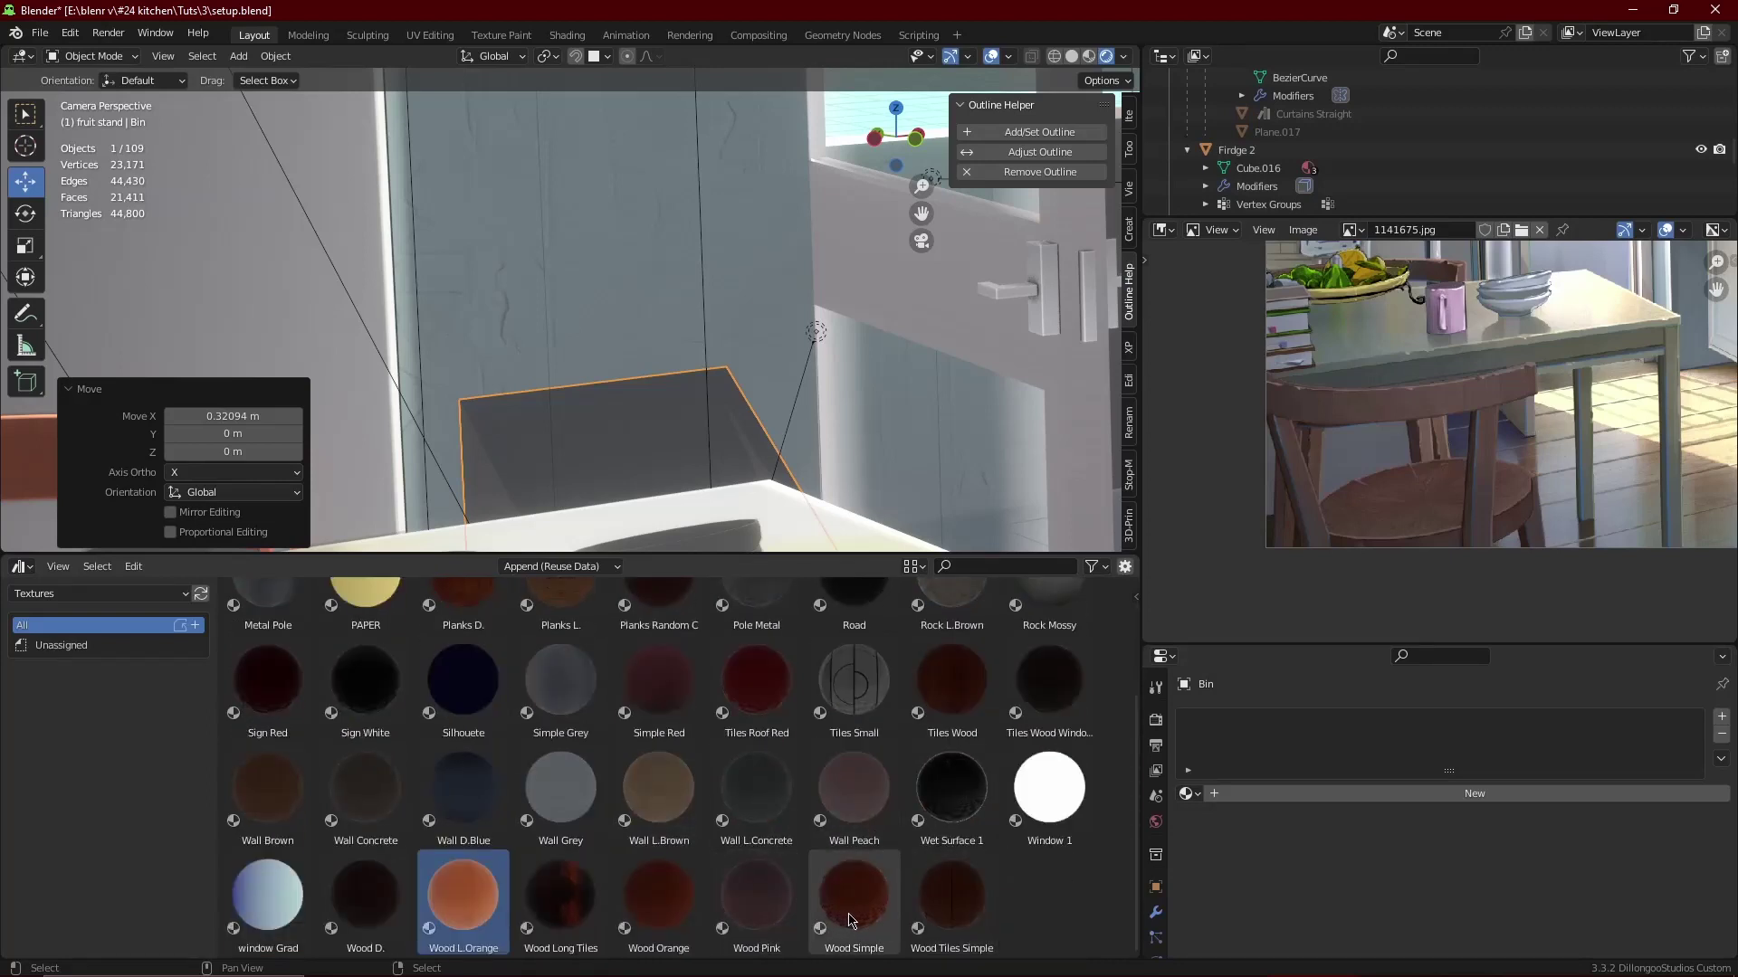
left_click(19, 566)
left_click(81, 736)
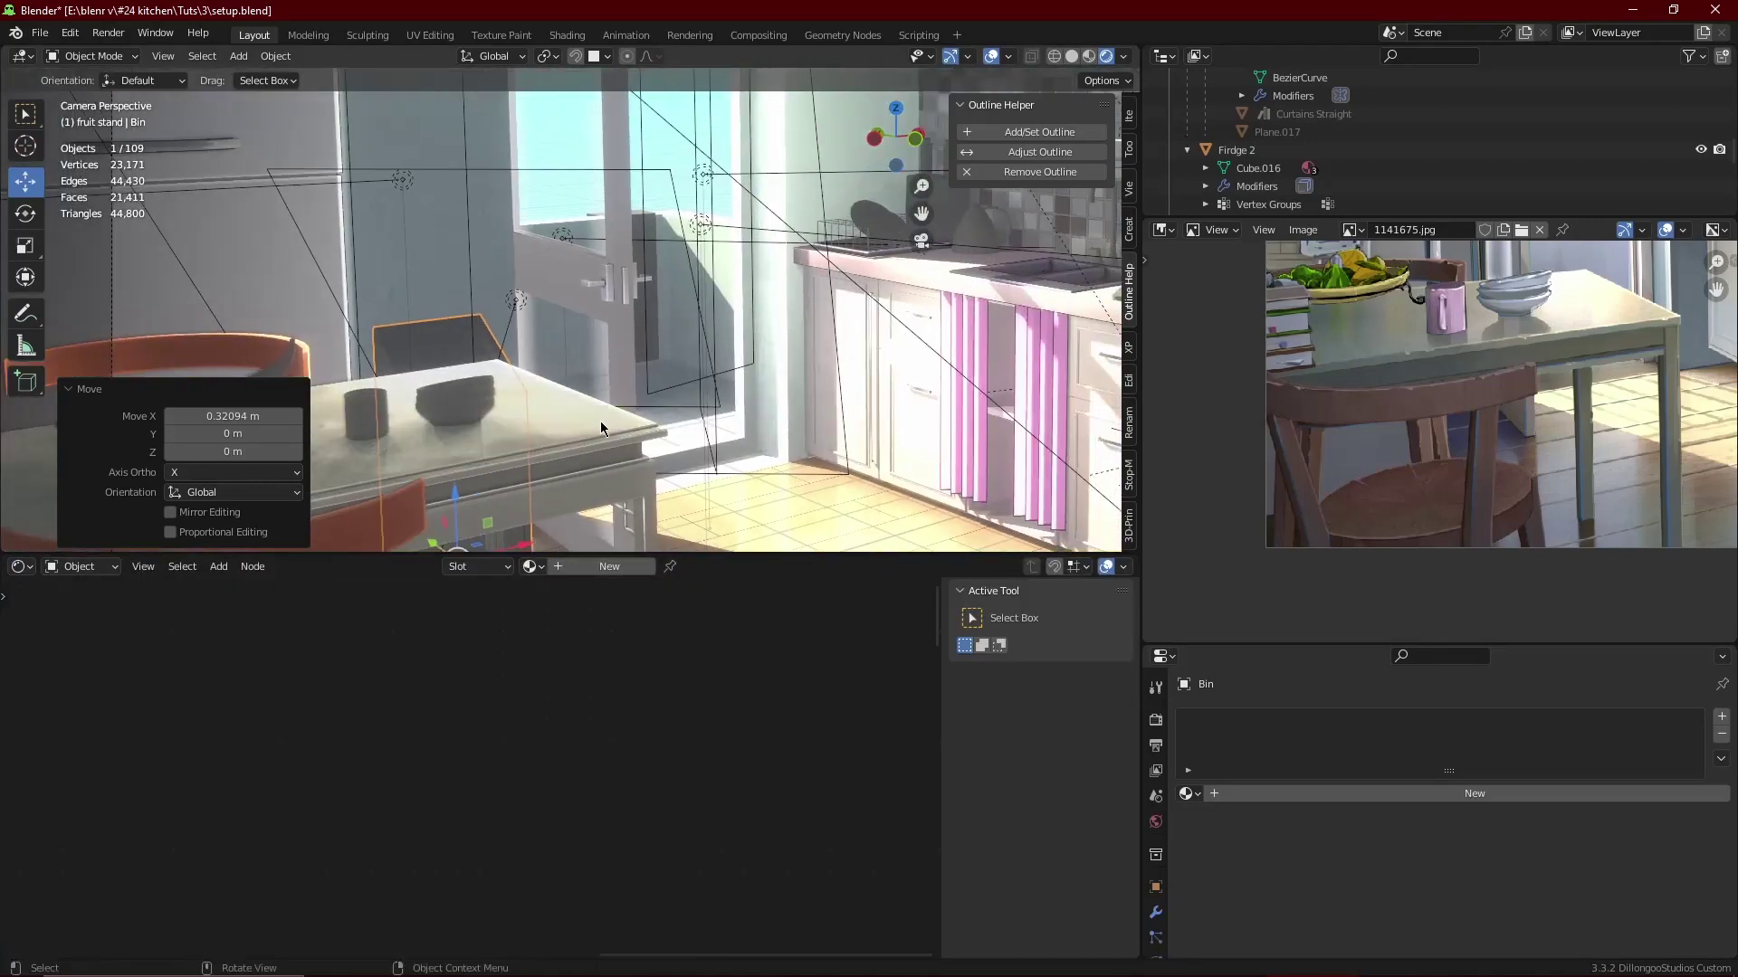
- Save the blend file
key("ctrl+s")
scroll(1358, 145, "down", 2)
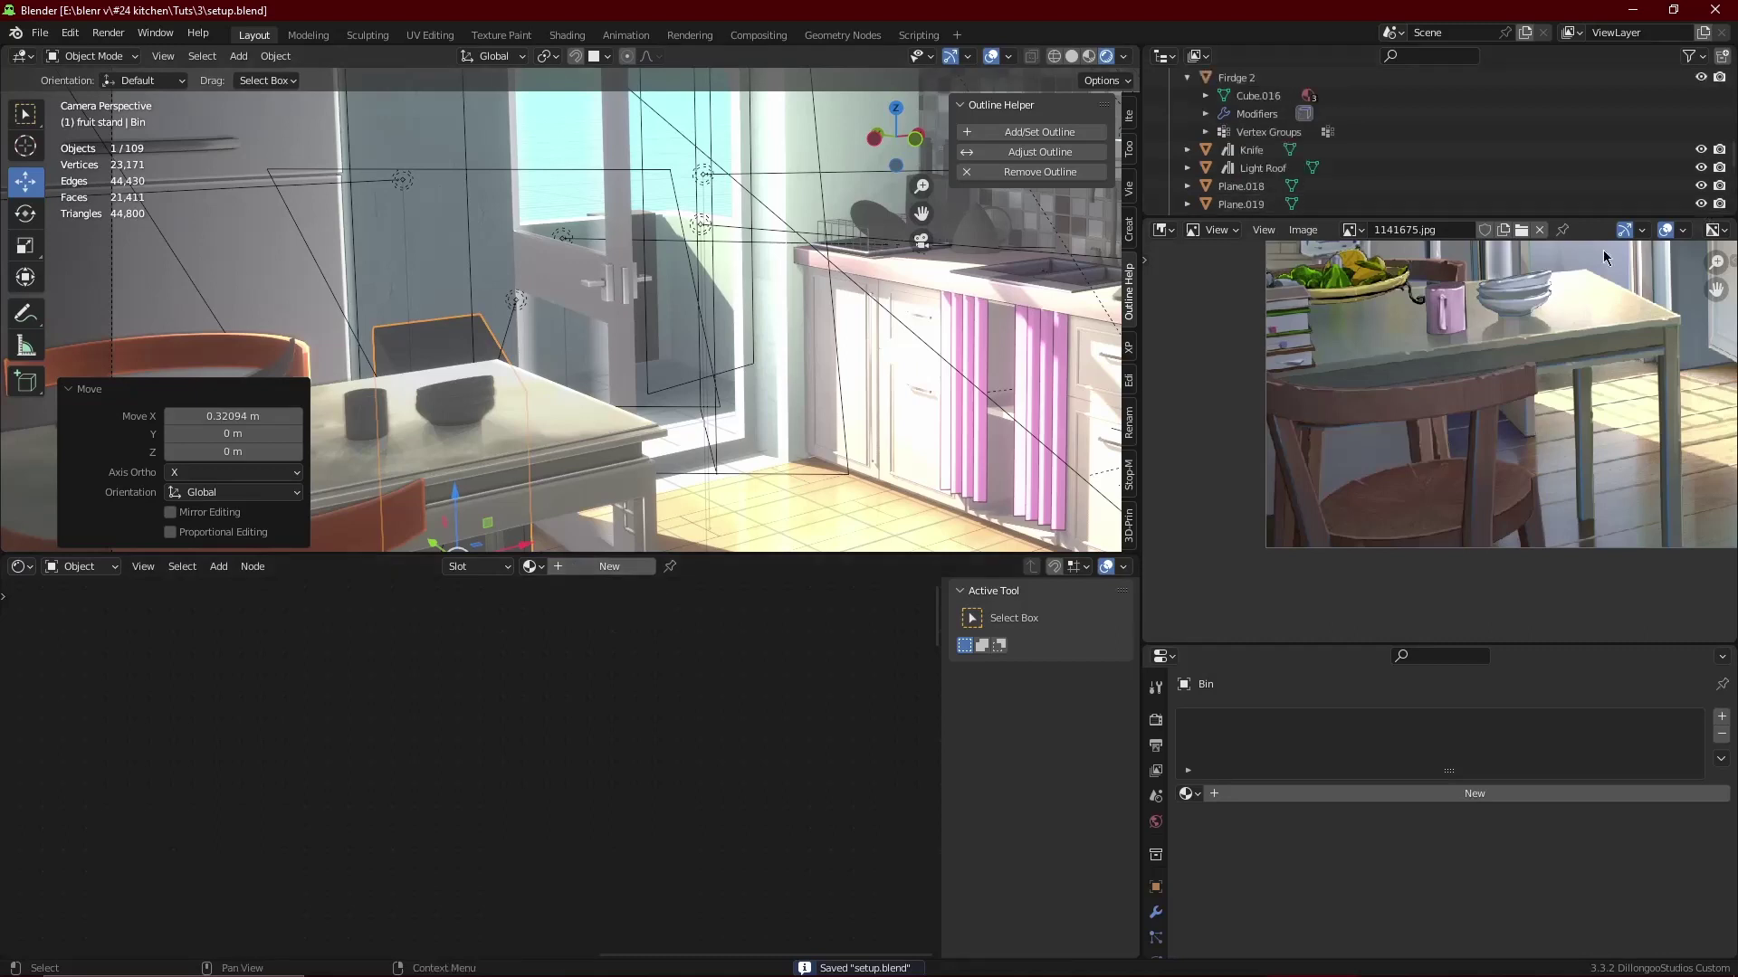
scroll(1603, 250, "down", 2)
scroll(1604, 249, "down", 1)
scroll(606, 394, "down", 2)
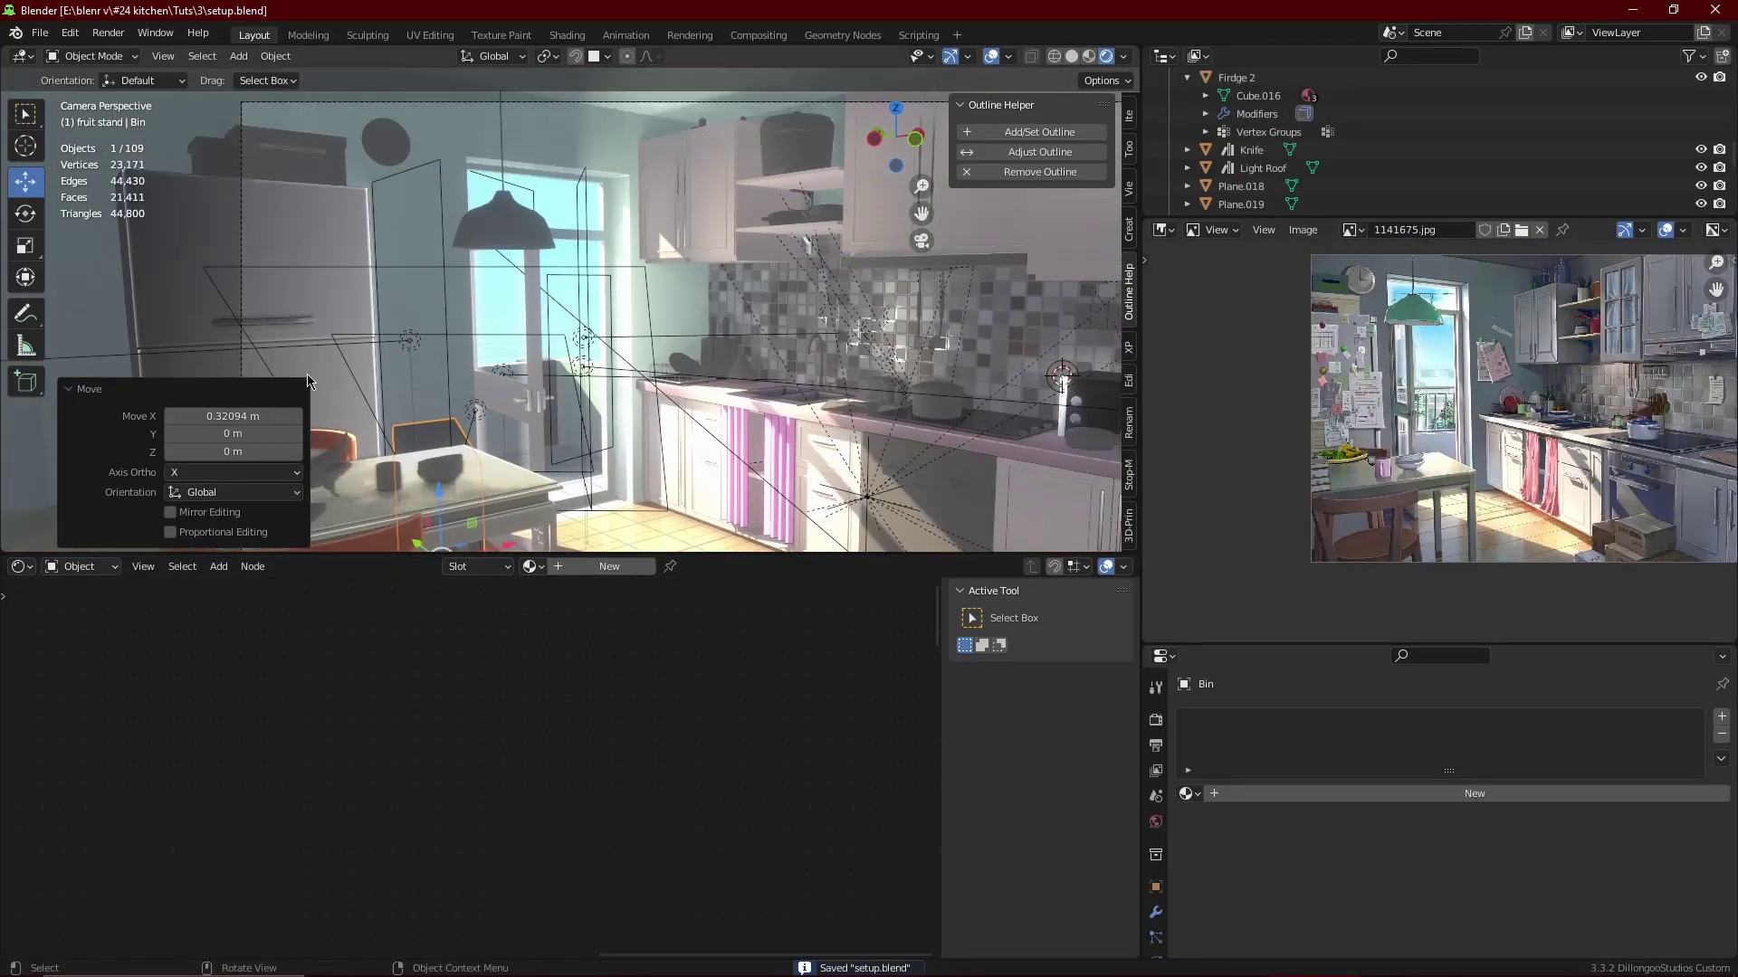
scroll(605, 394, "up", 2)
- Try sliding the fridge, fridge-top object and area light, then undo the move
left_click(434, 344)
key("g")
key("Escape")
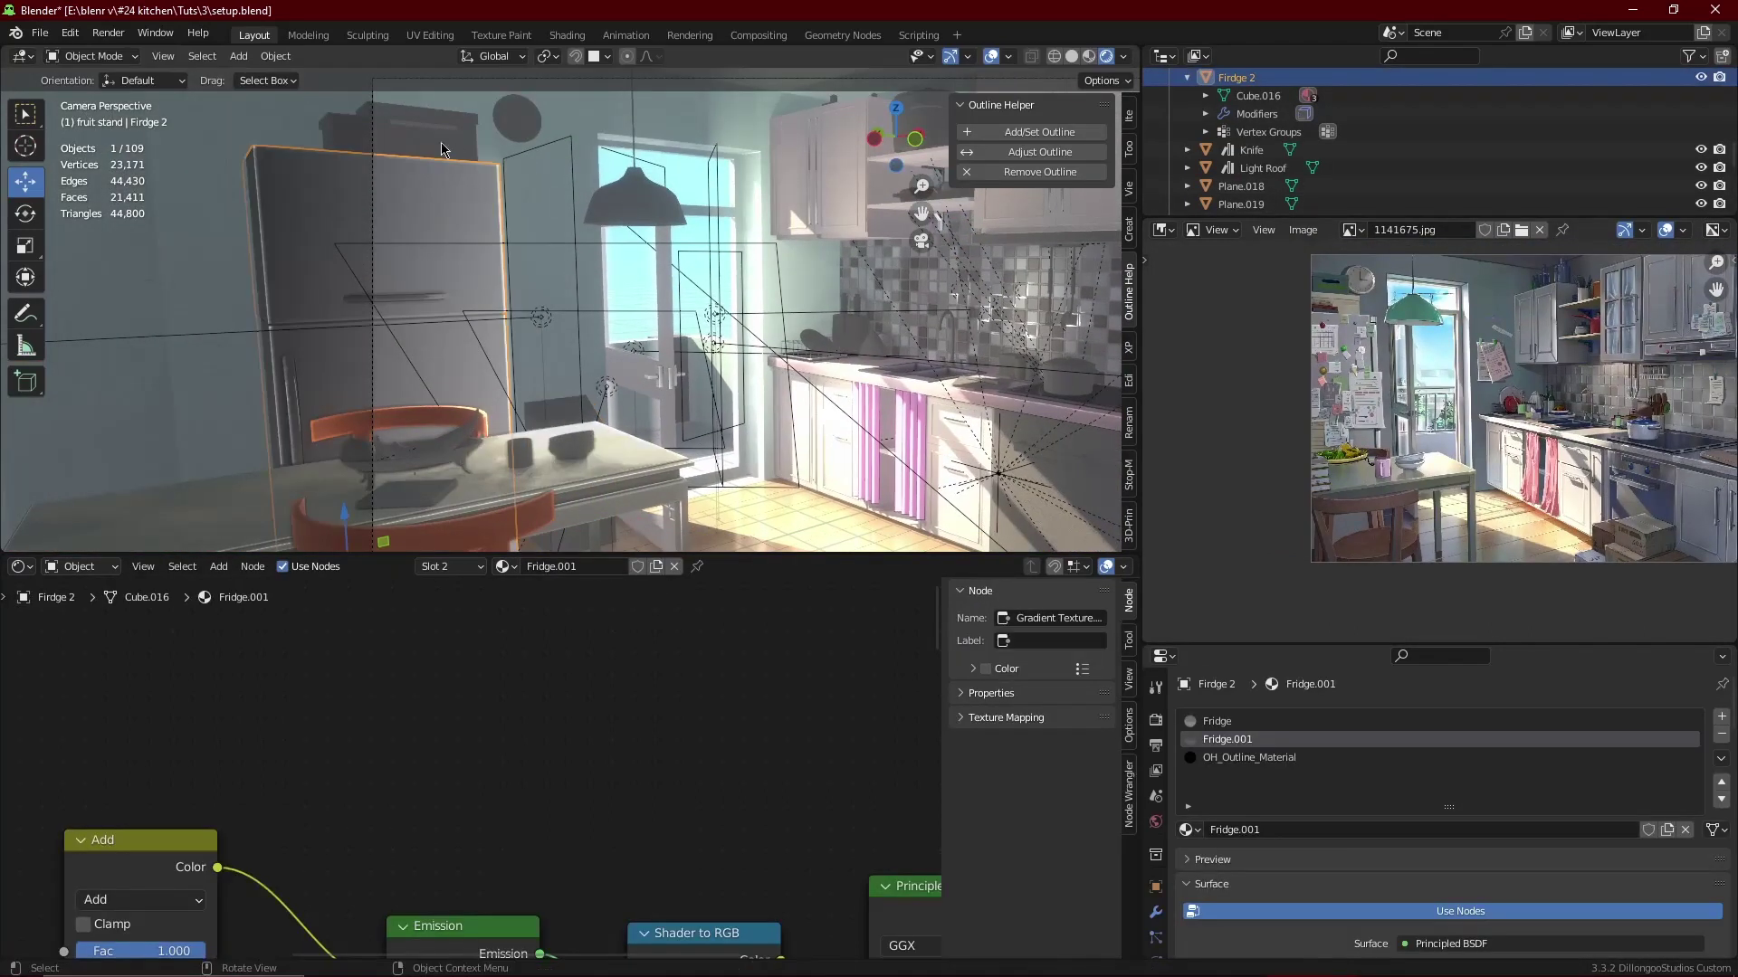
left_click(420, 292)
left_click(546, 319, "shift")
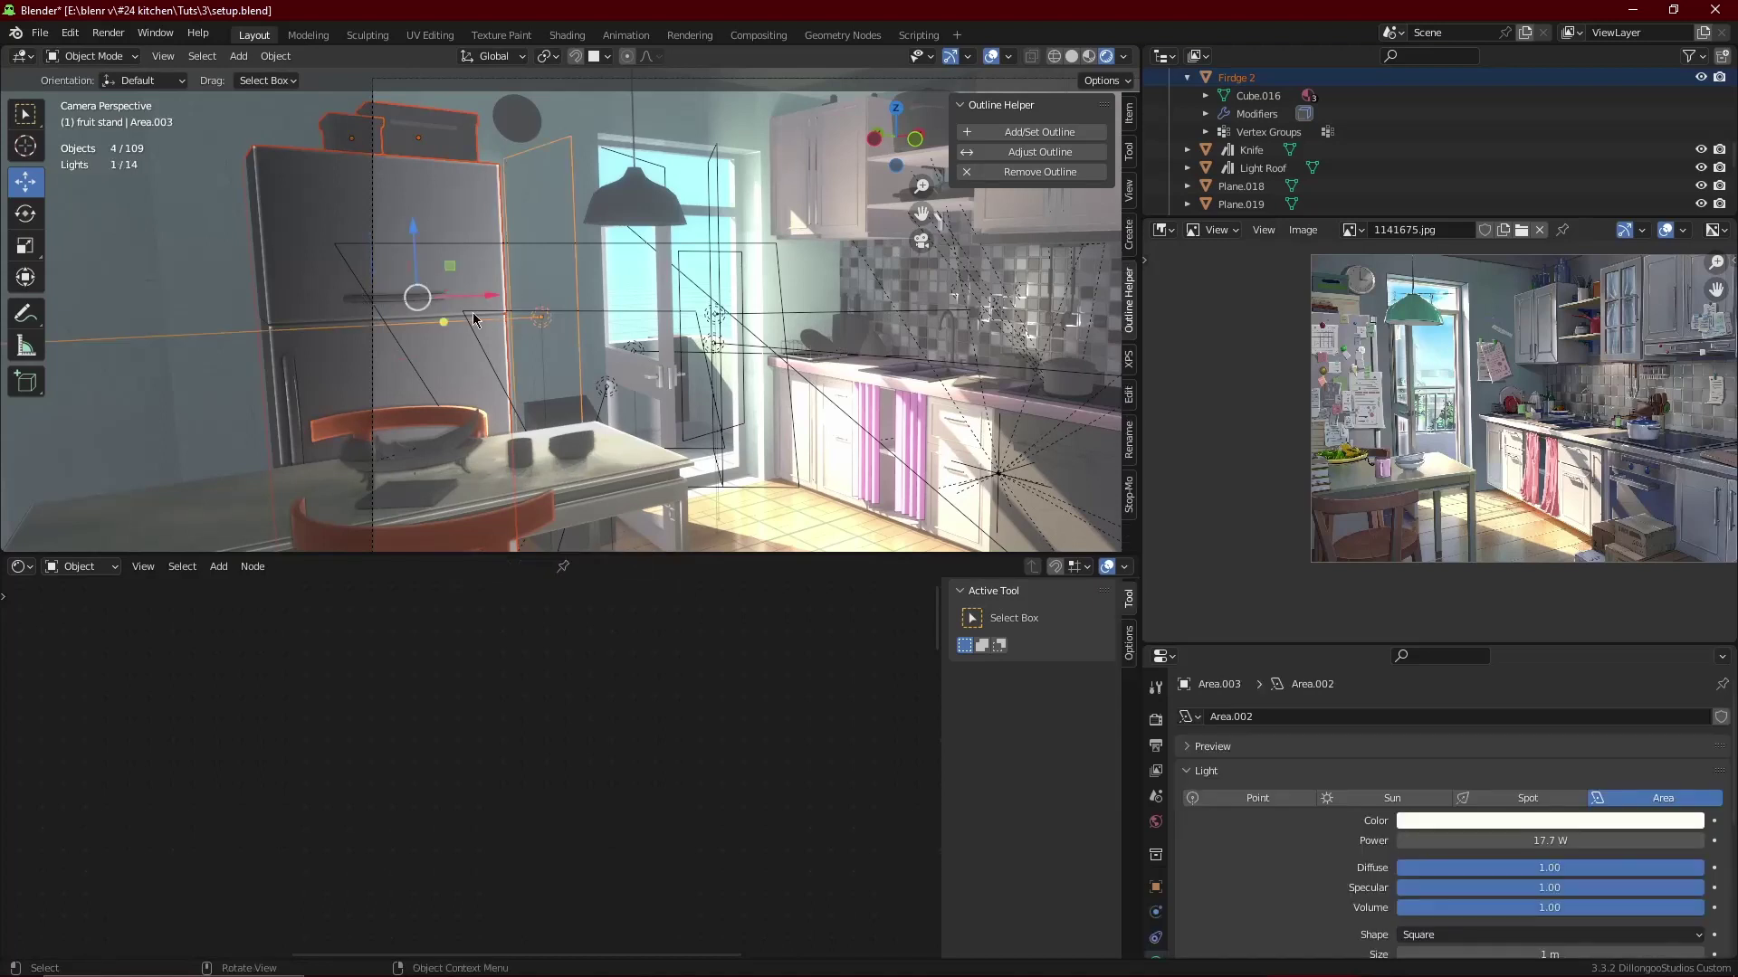
left_click_drag(473, 312, 557, 381)
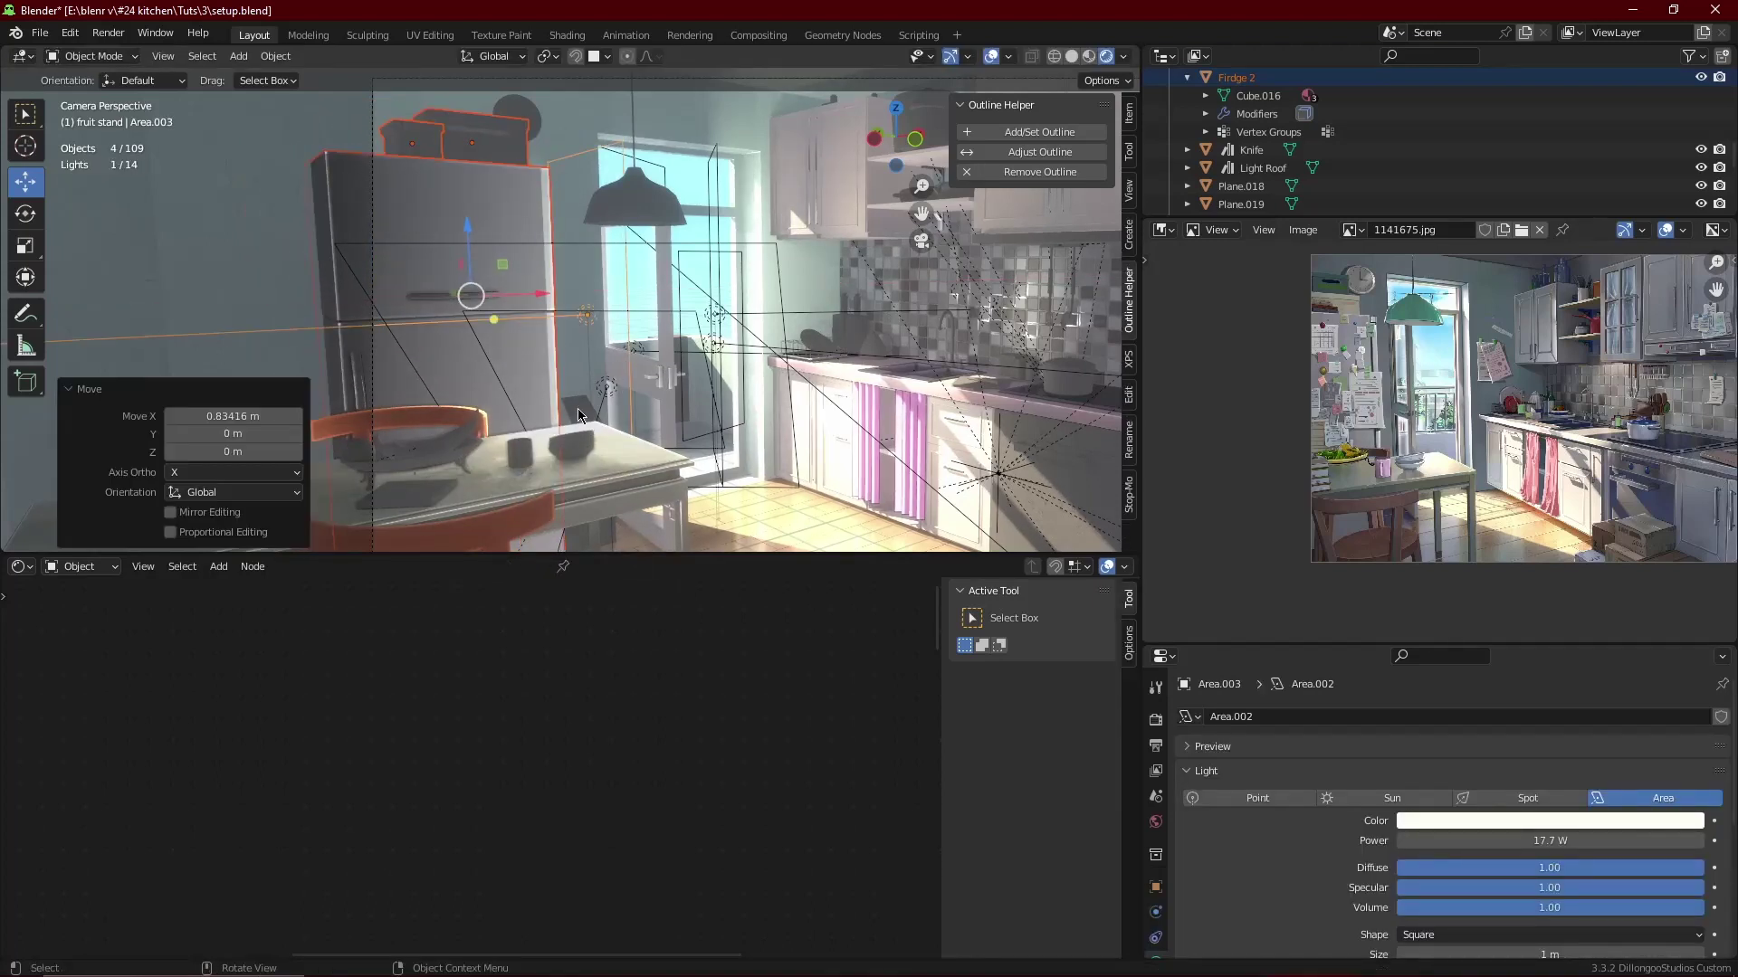
key("ctrl+z")
key("ctrl+z")
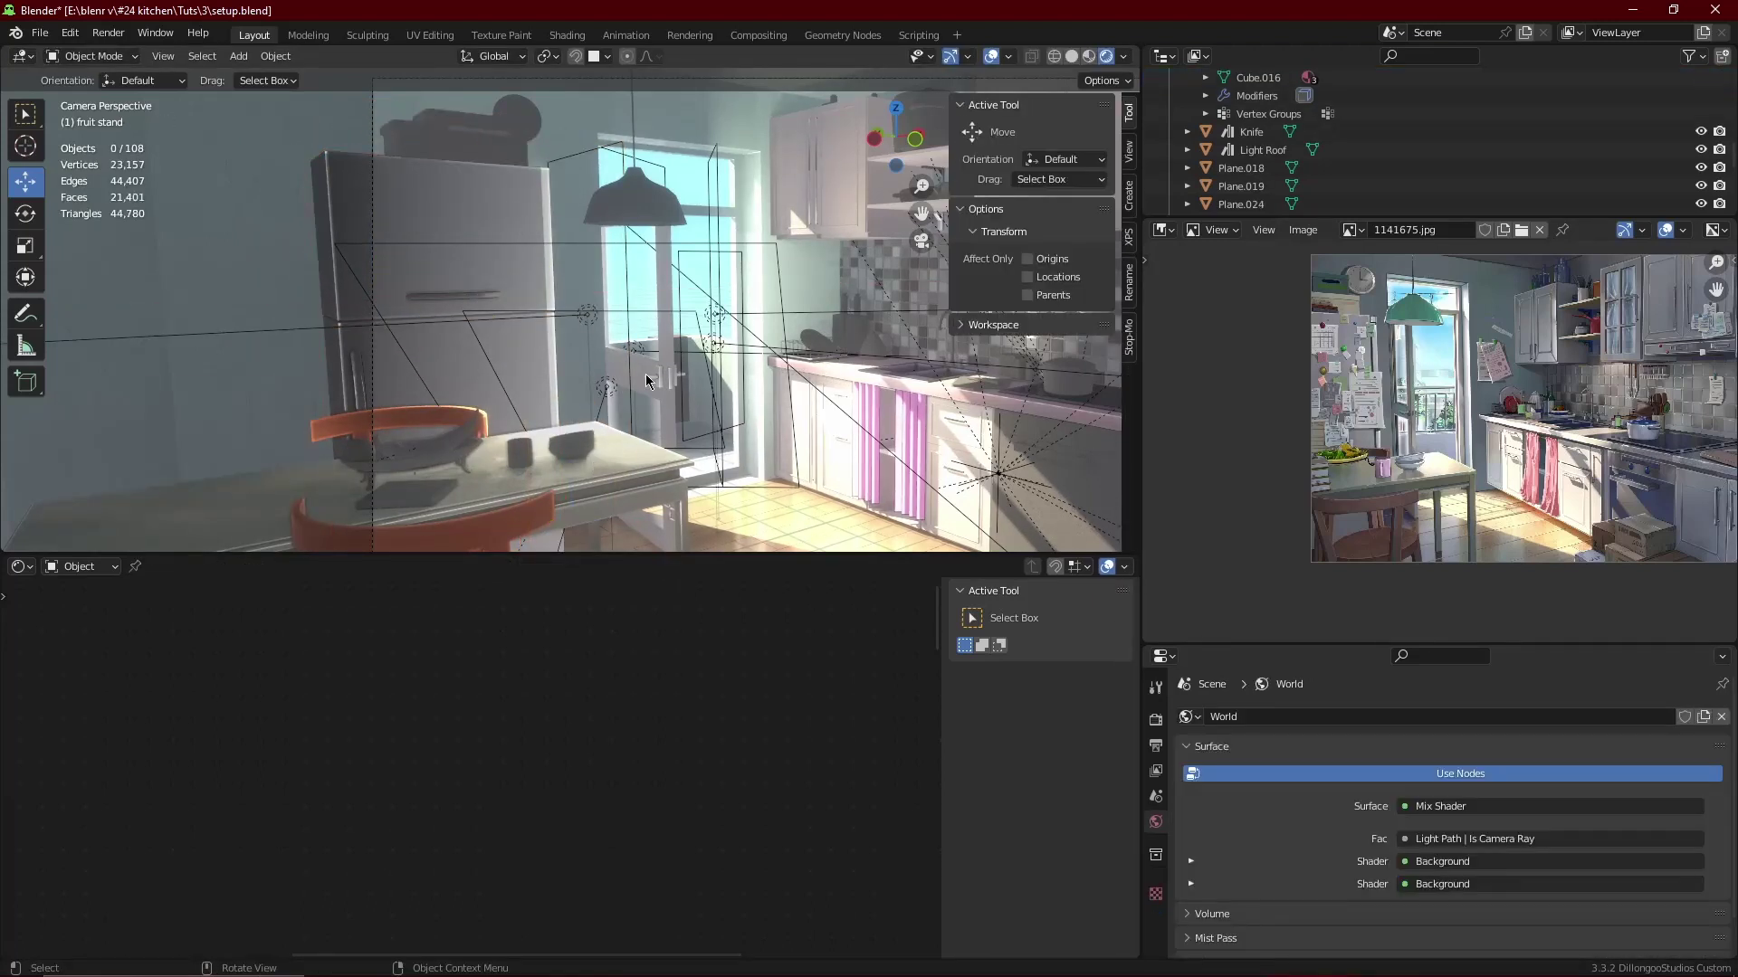
- Move the fridge, Box 2, wall clock, Cube.018 and area light together along X
left_click(501, 290)
left_click(434, 147, "shift")
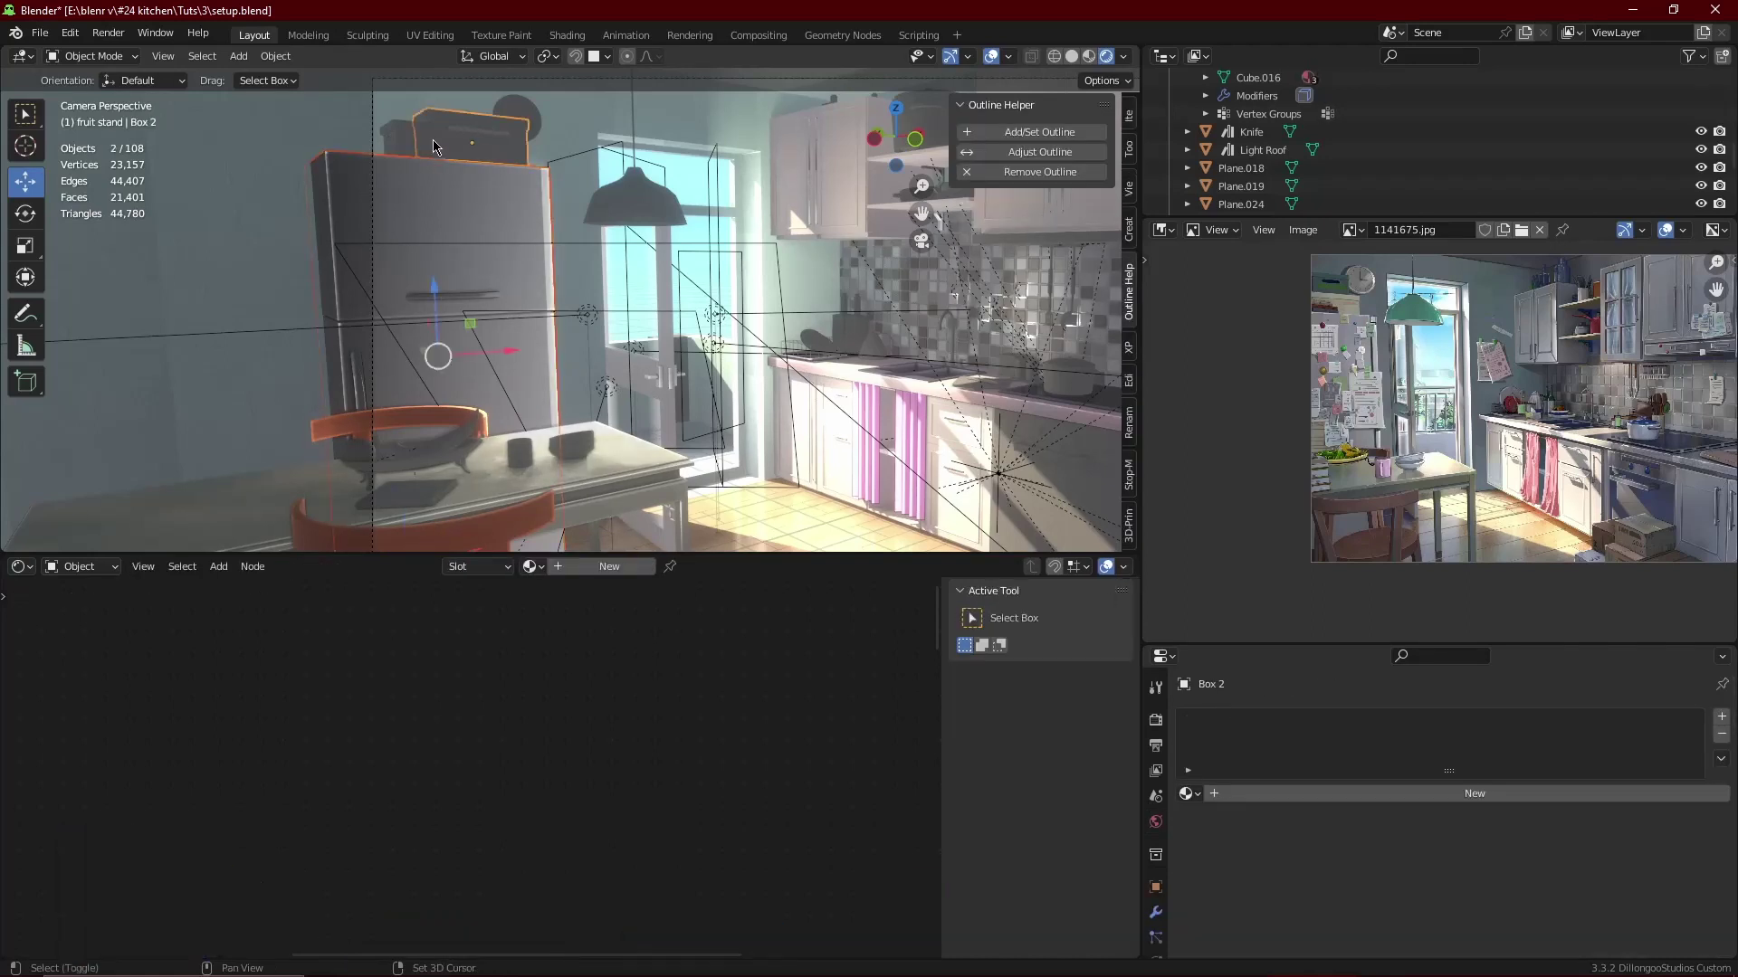
left_click(529, 122, "shift")
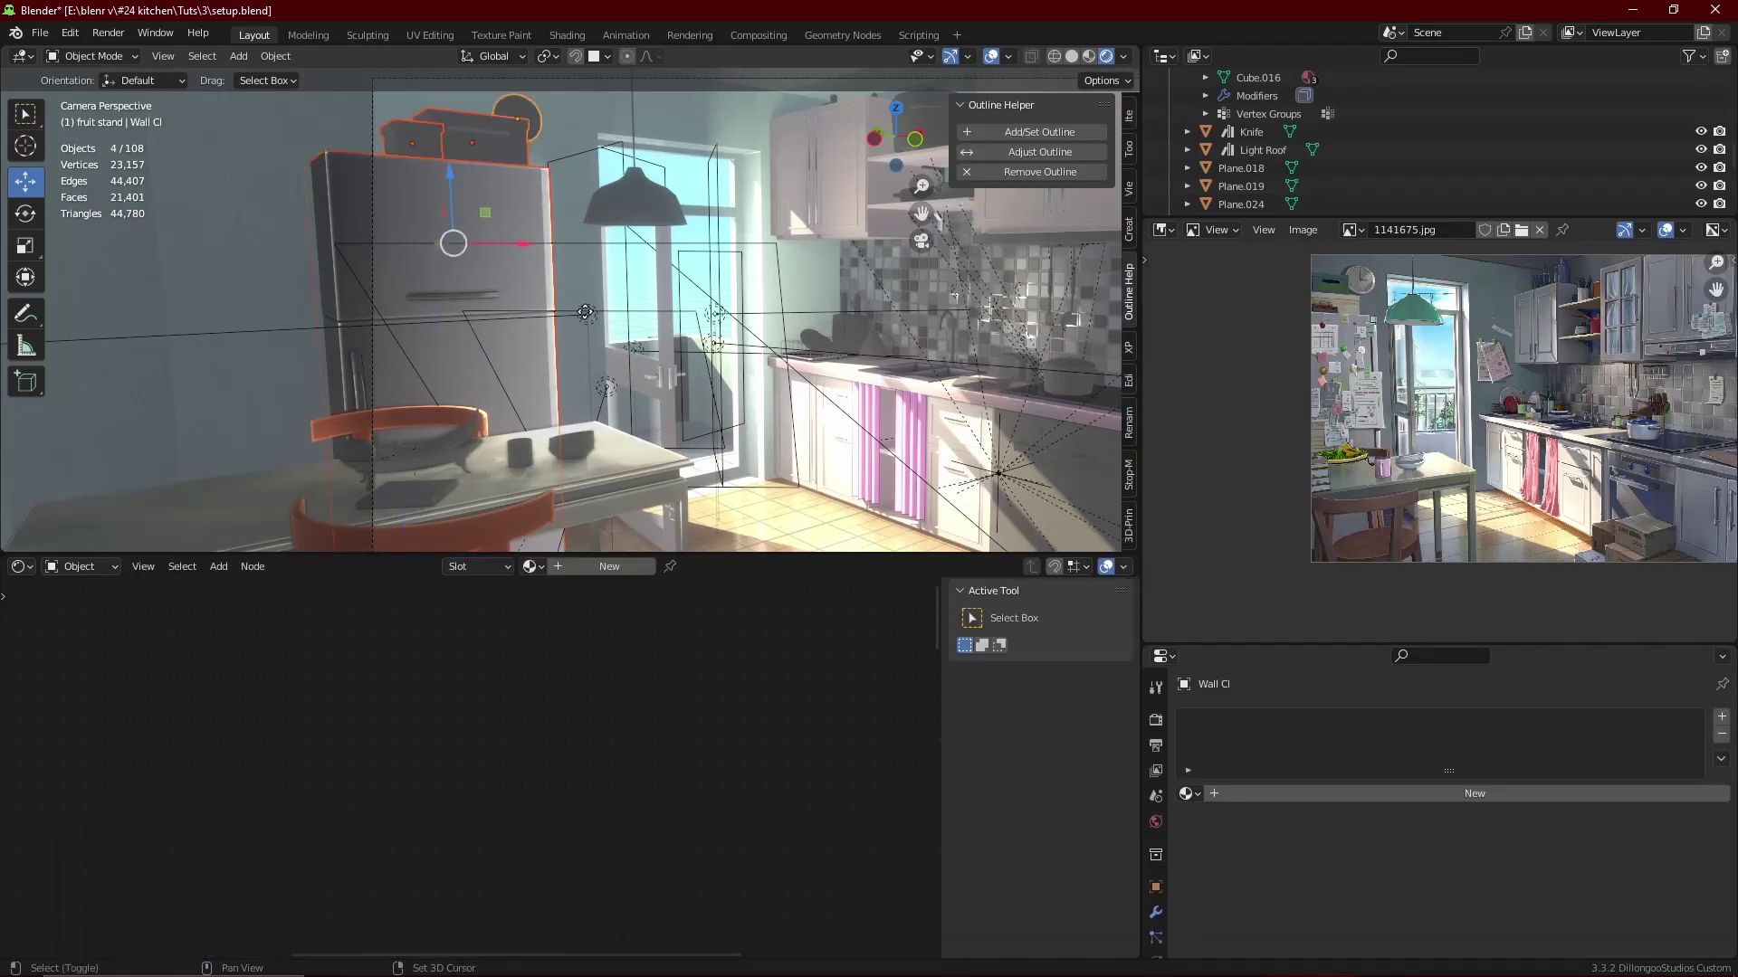
left_click(588, 308, "shift")
left_click(613, 299, "shift")
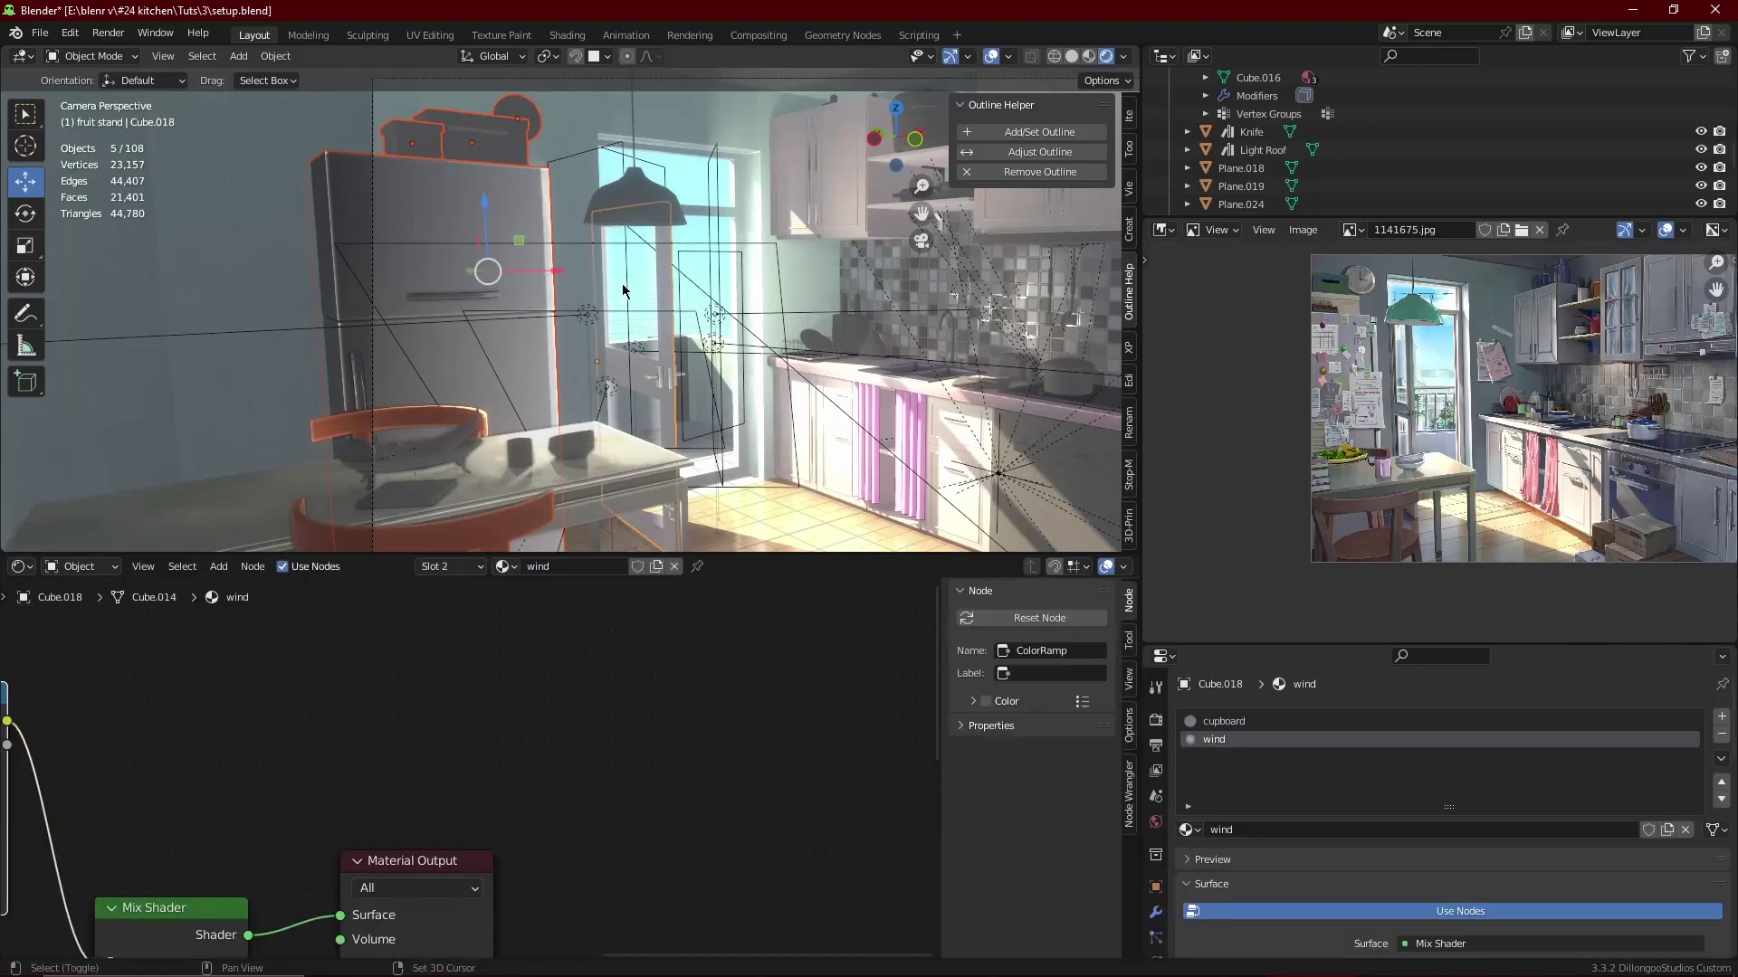
left_click(622, 290, "shift")
key("g")
key("x")
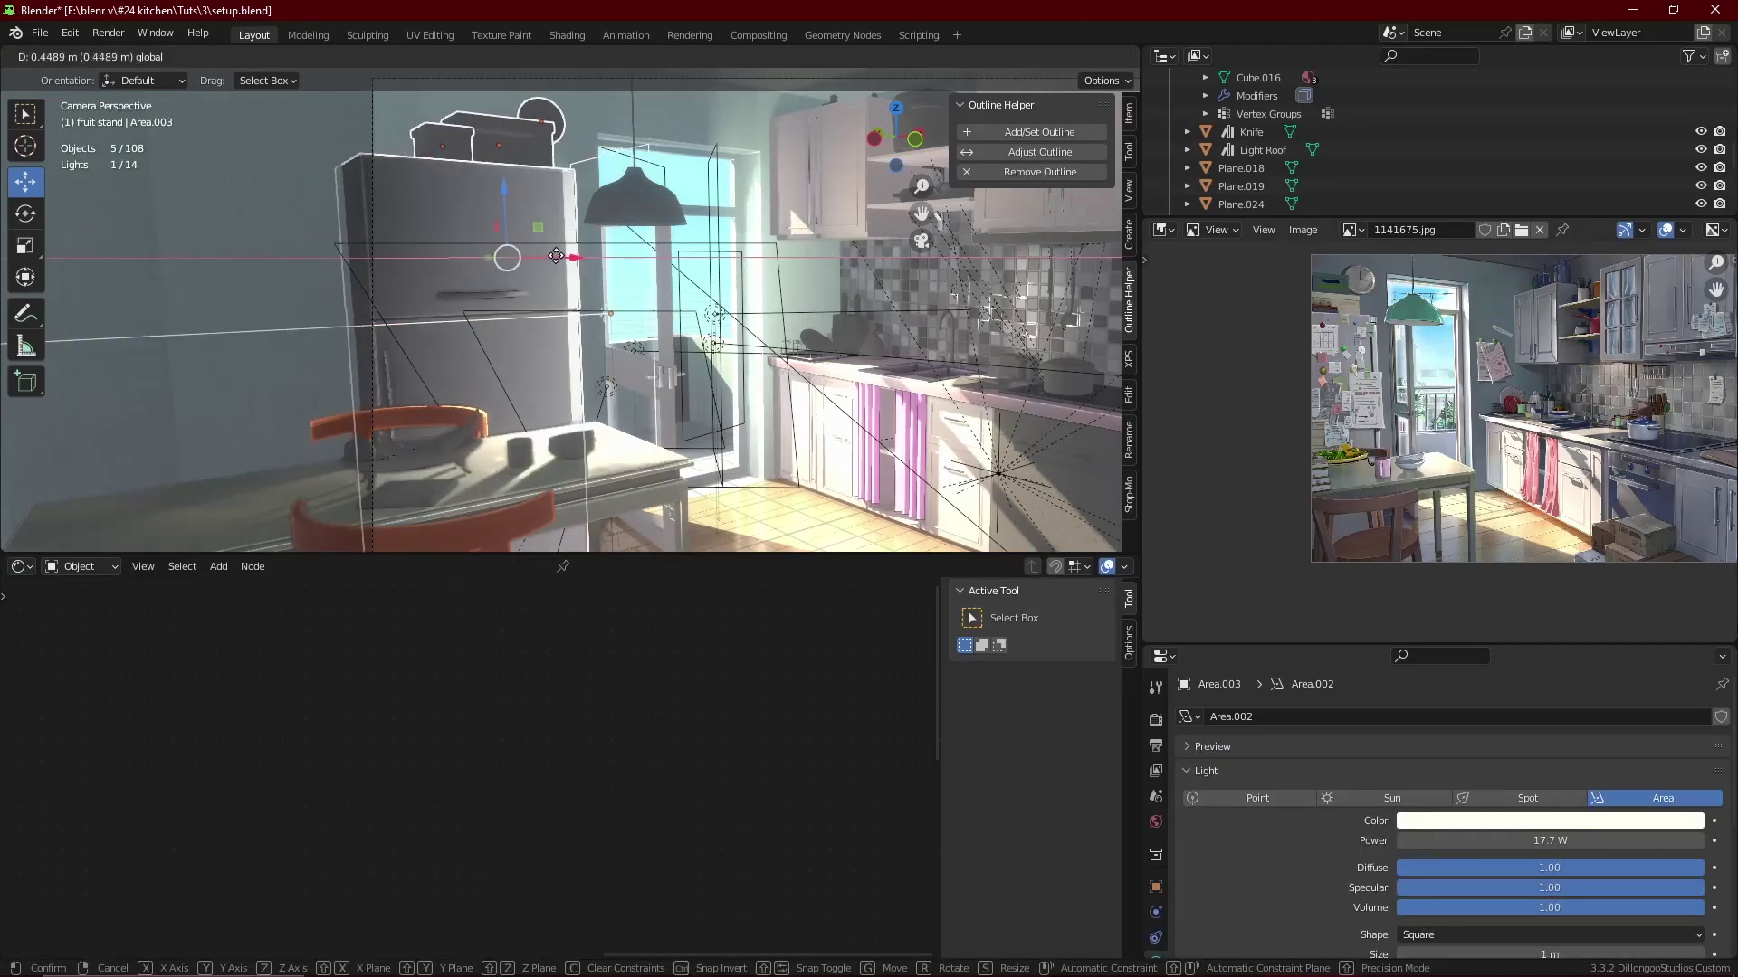
left_click(692, 377)
- Shift the kitchen table about 0.7 m along the X axis
mouse_move(692, 378)
middle_mouse_down()
mouse_move(570, 344)
mouse_move(489, 409)
mouse_move(580, 417)
mouse_move(624, 489)
mouse_move(786, 359)
middle_mouse_up()
left_click(572, 393)
key("g")
key("x")
left_click(621, 503)
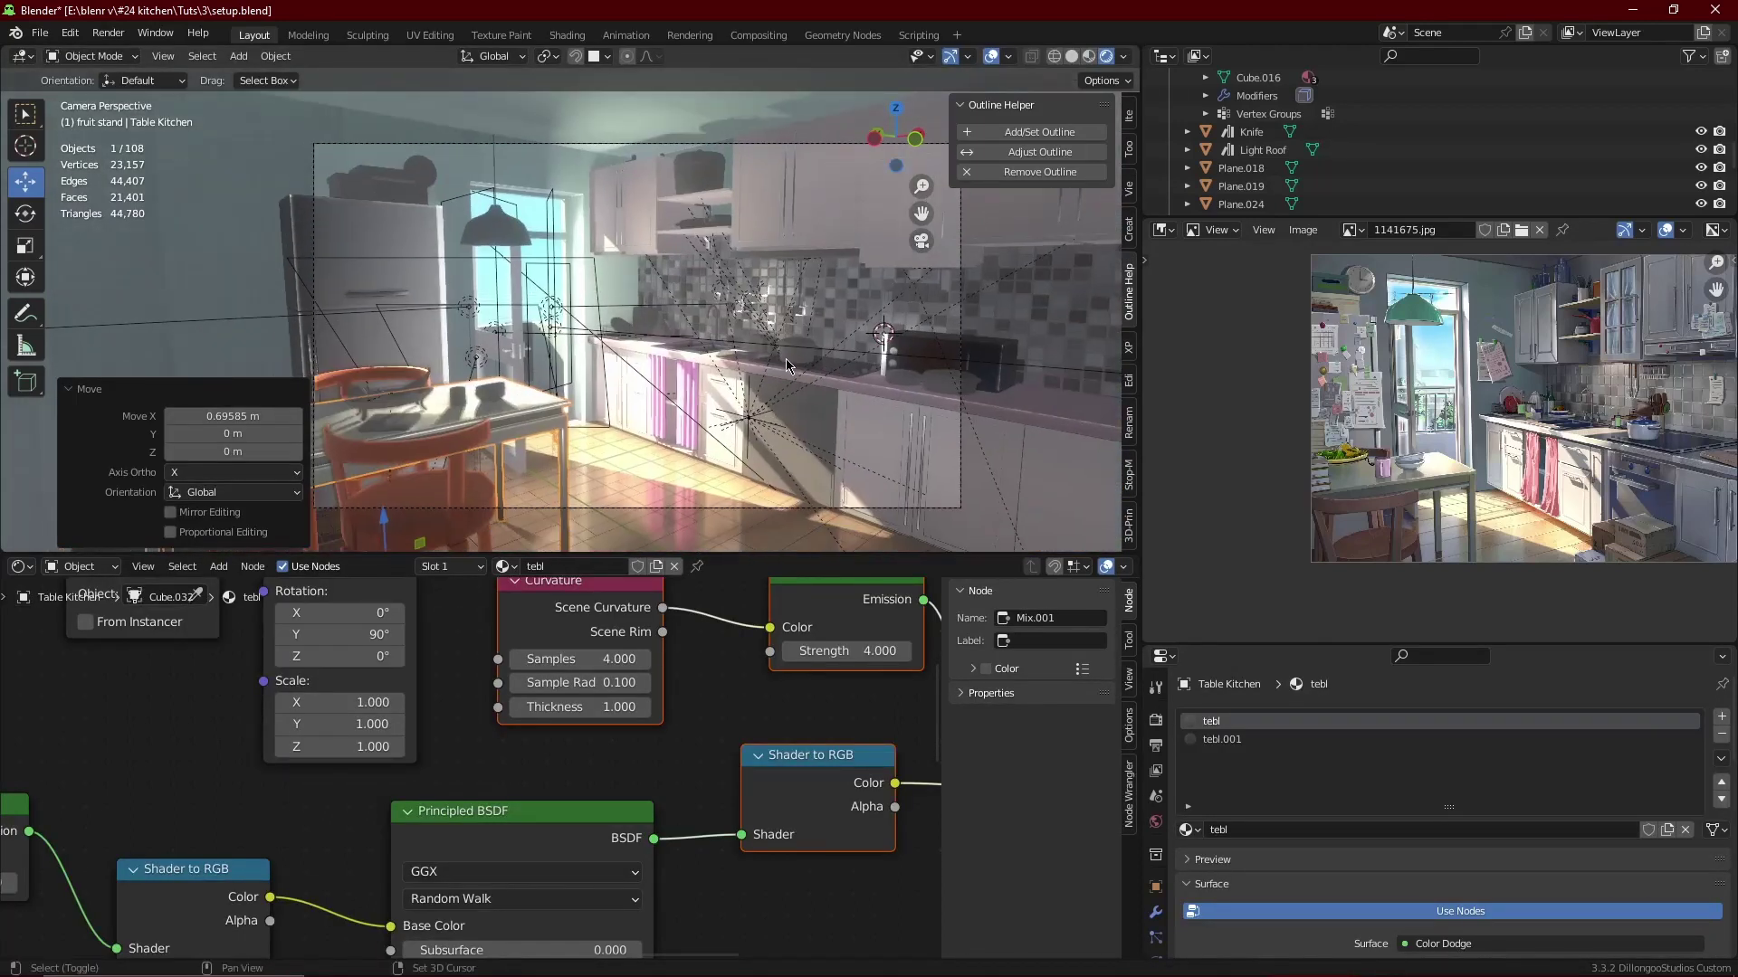
- Reframe the camera shot of the kitchen using the view settings panel
left_click(1130, 204)
middle_click_drag(868, 272, 794, 262)
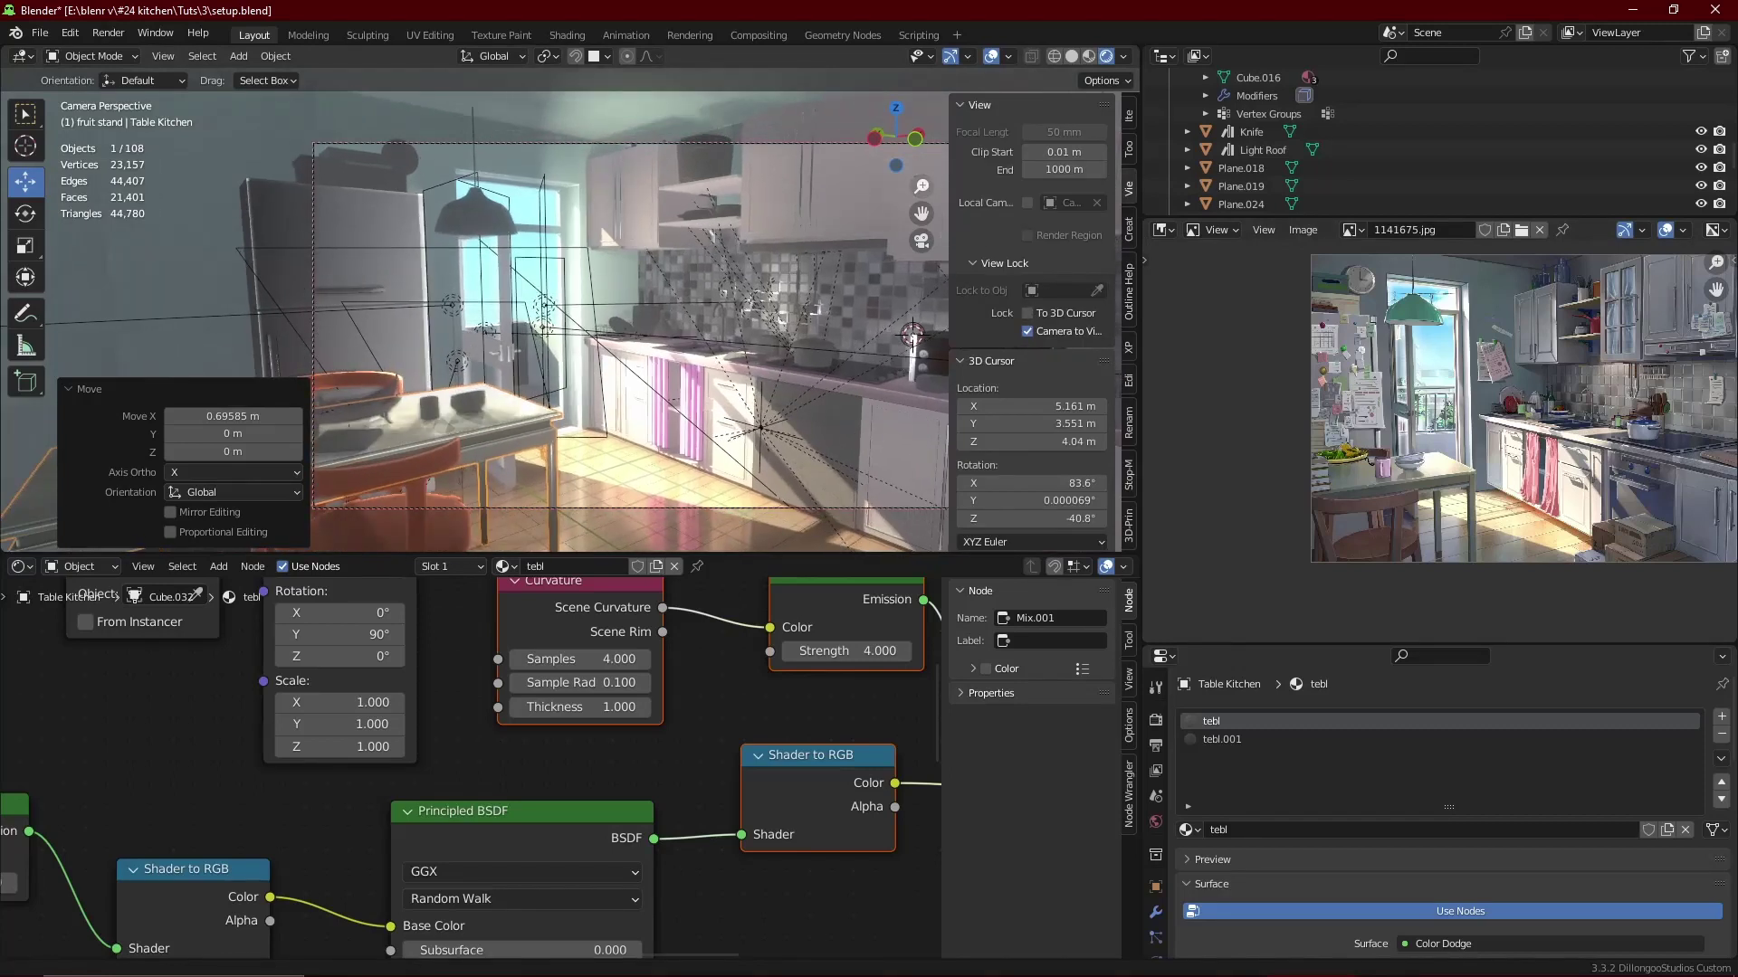
key("n")
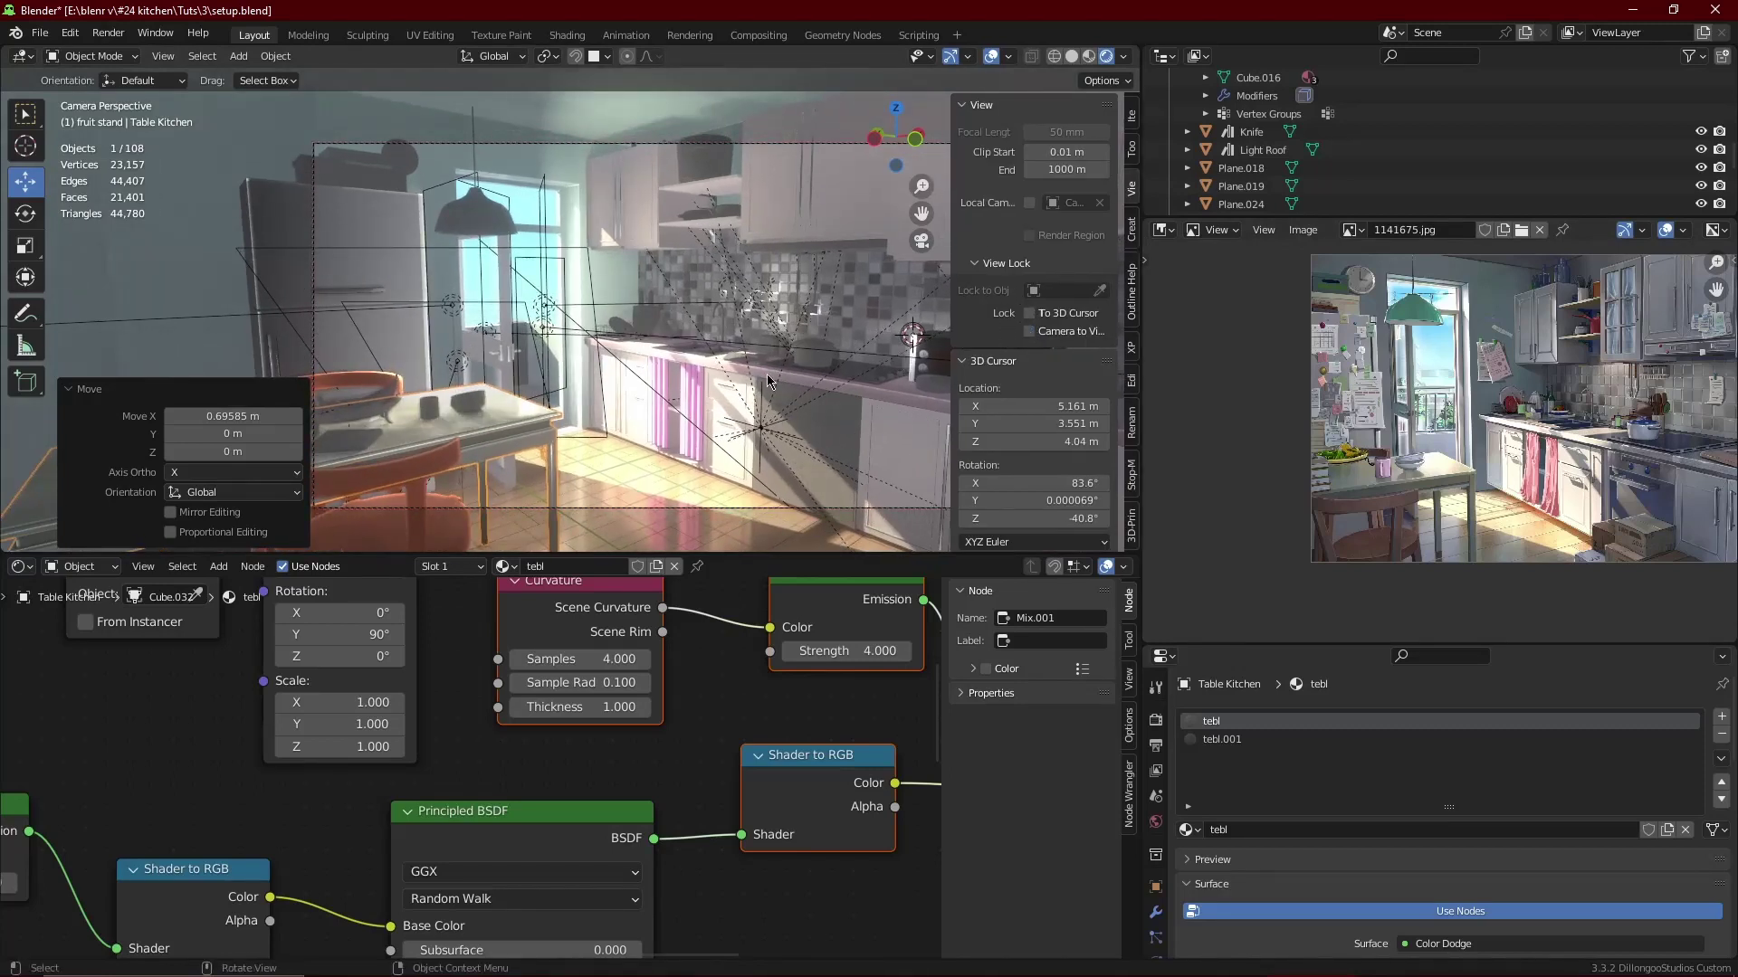
scroll(814, 316, "up", 3)
- Select Cube.018 and the area light, save the scene, and render from the camera
left_click(489, 299)
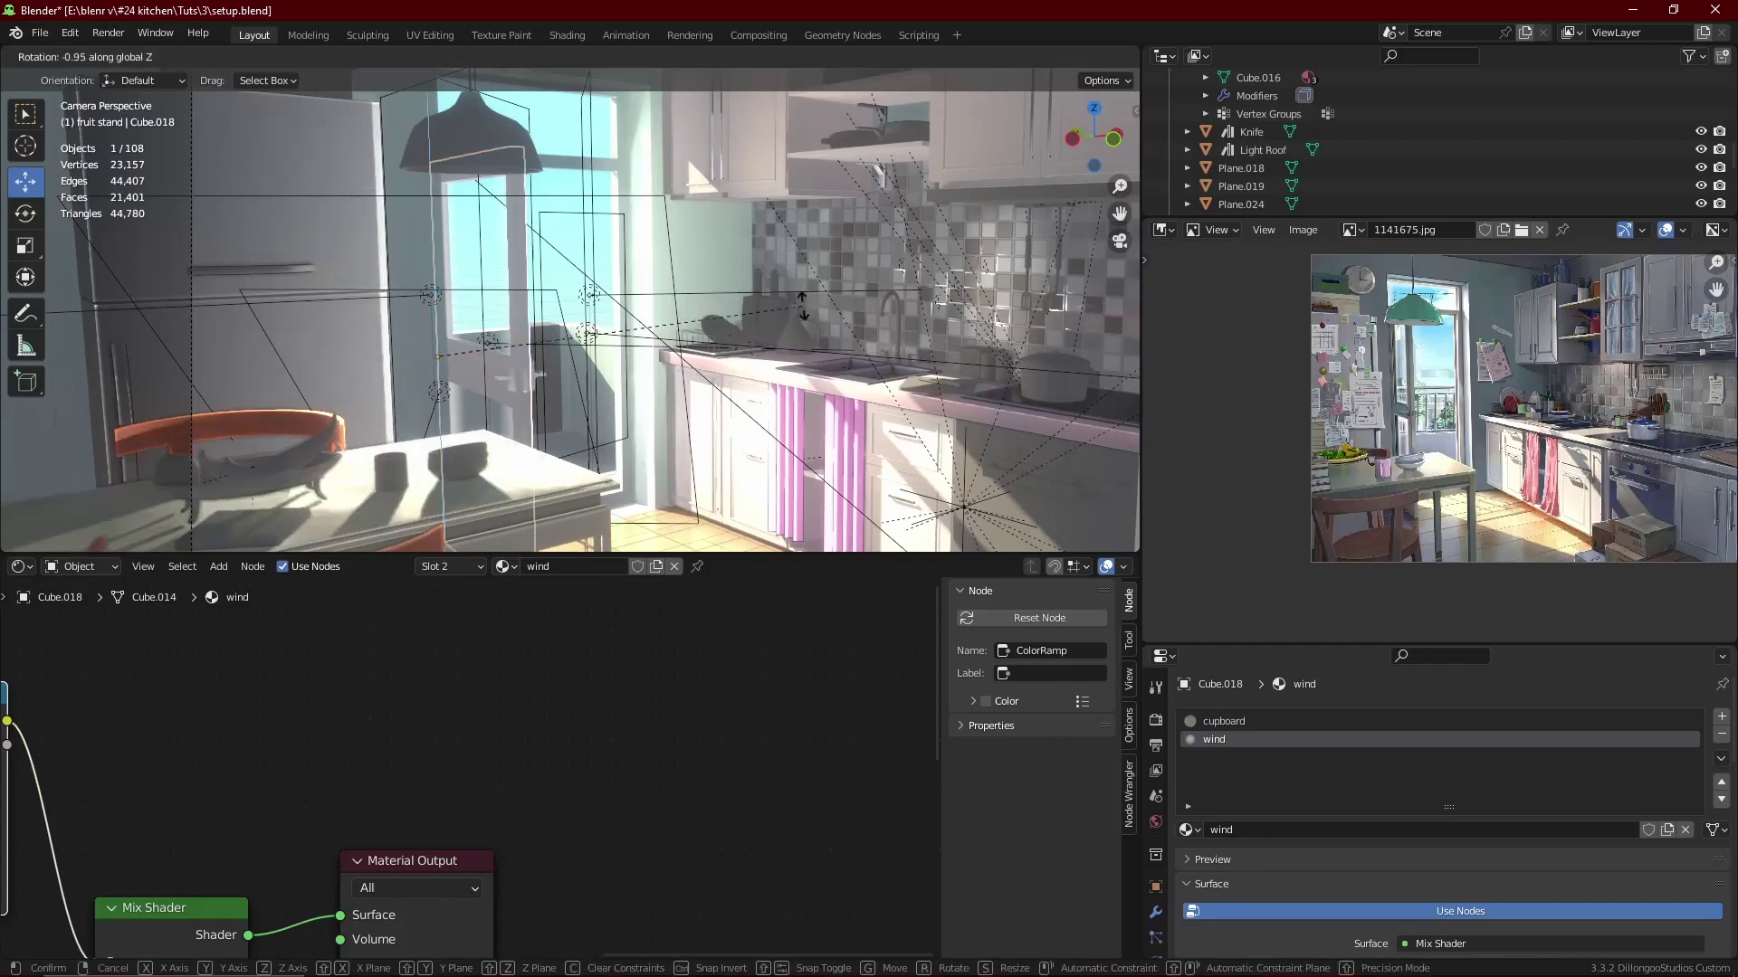
key("Home")
left_click(813, 297)
key("ctrl+s")
key("F12")
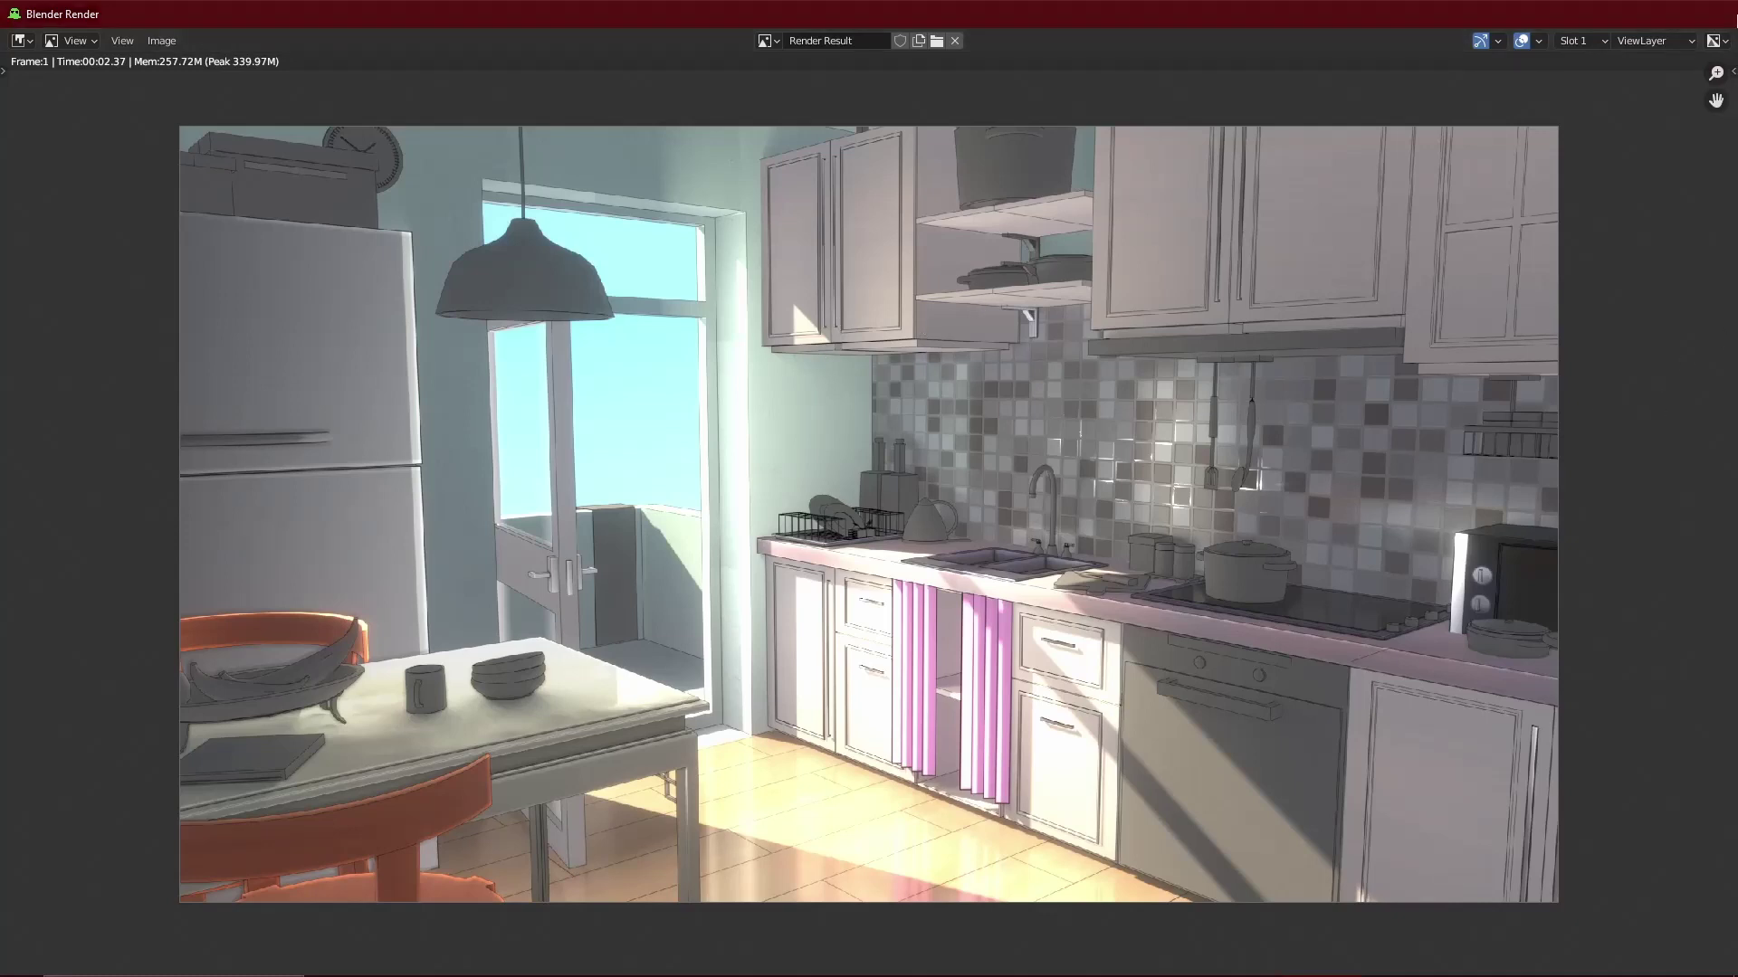
- Close the render result and select the oven Ovout, framing its material nodes
key("Escape")
scroll(784, 448, "up", 4)
scroll(784, 449, "up", 3)
scroll(784, 449, "up", 2)
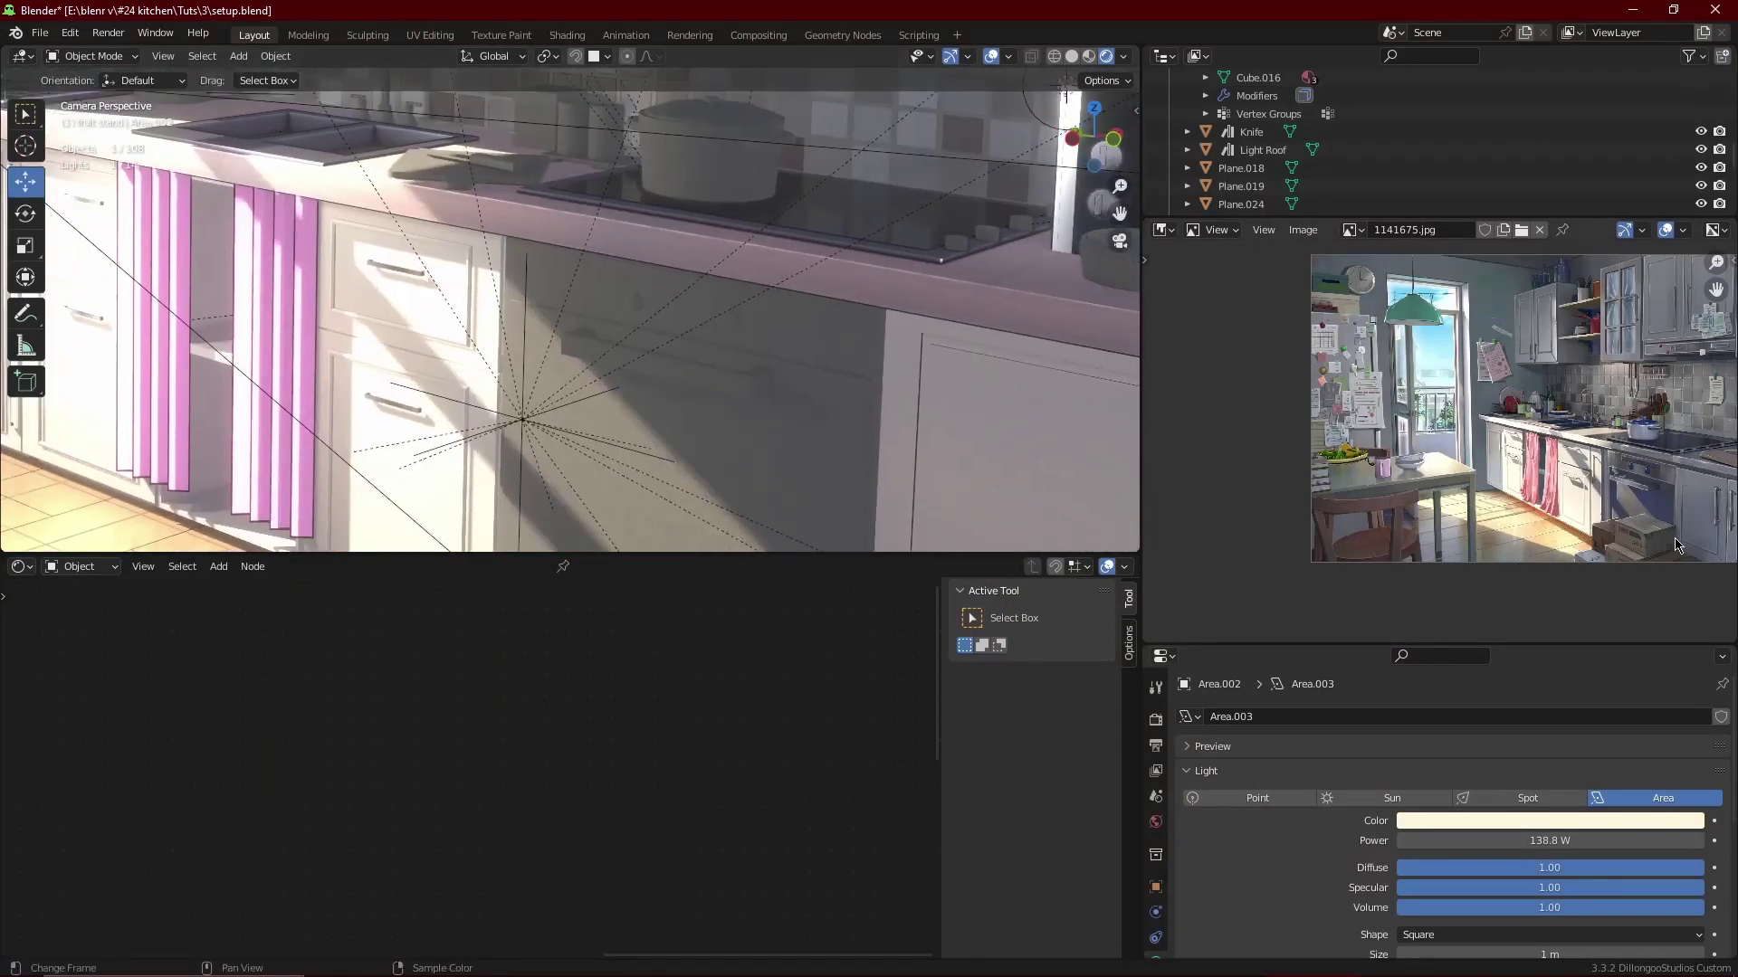
left_click(688, 507)
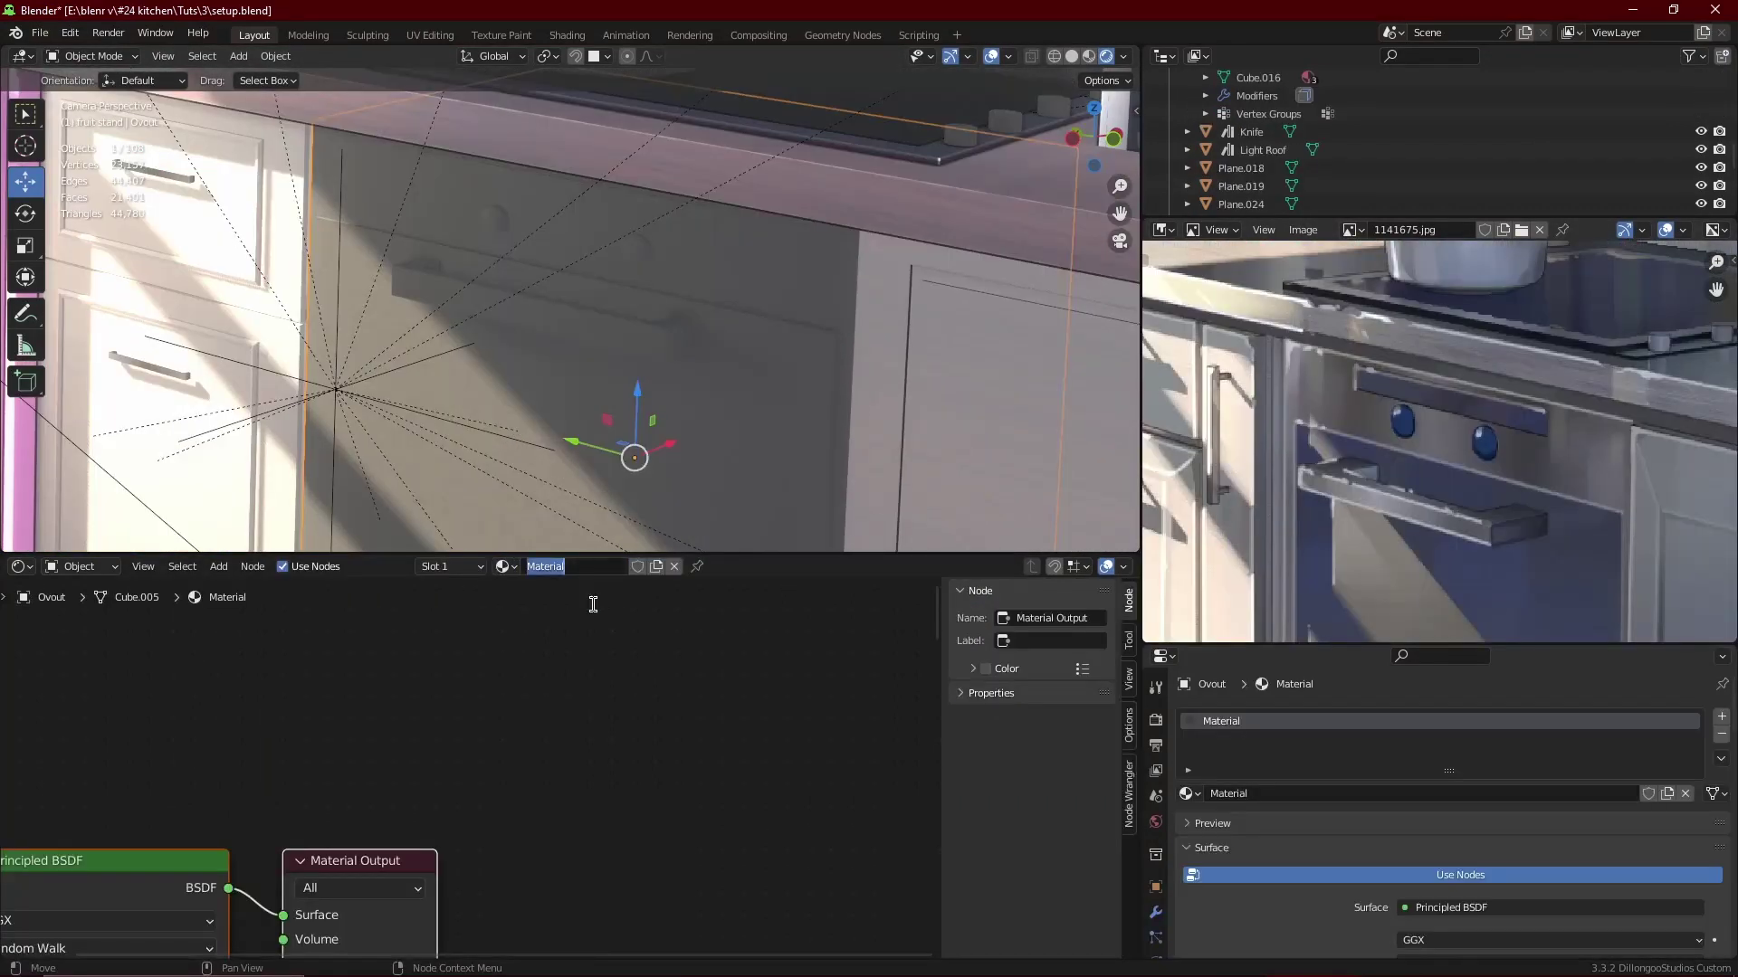
key("Home")
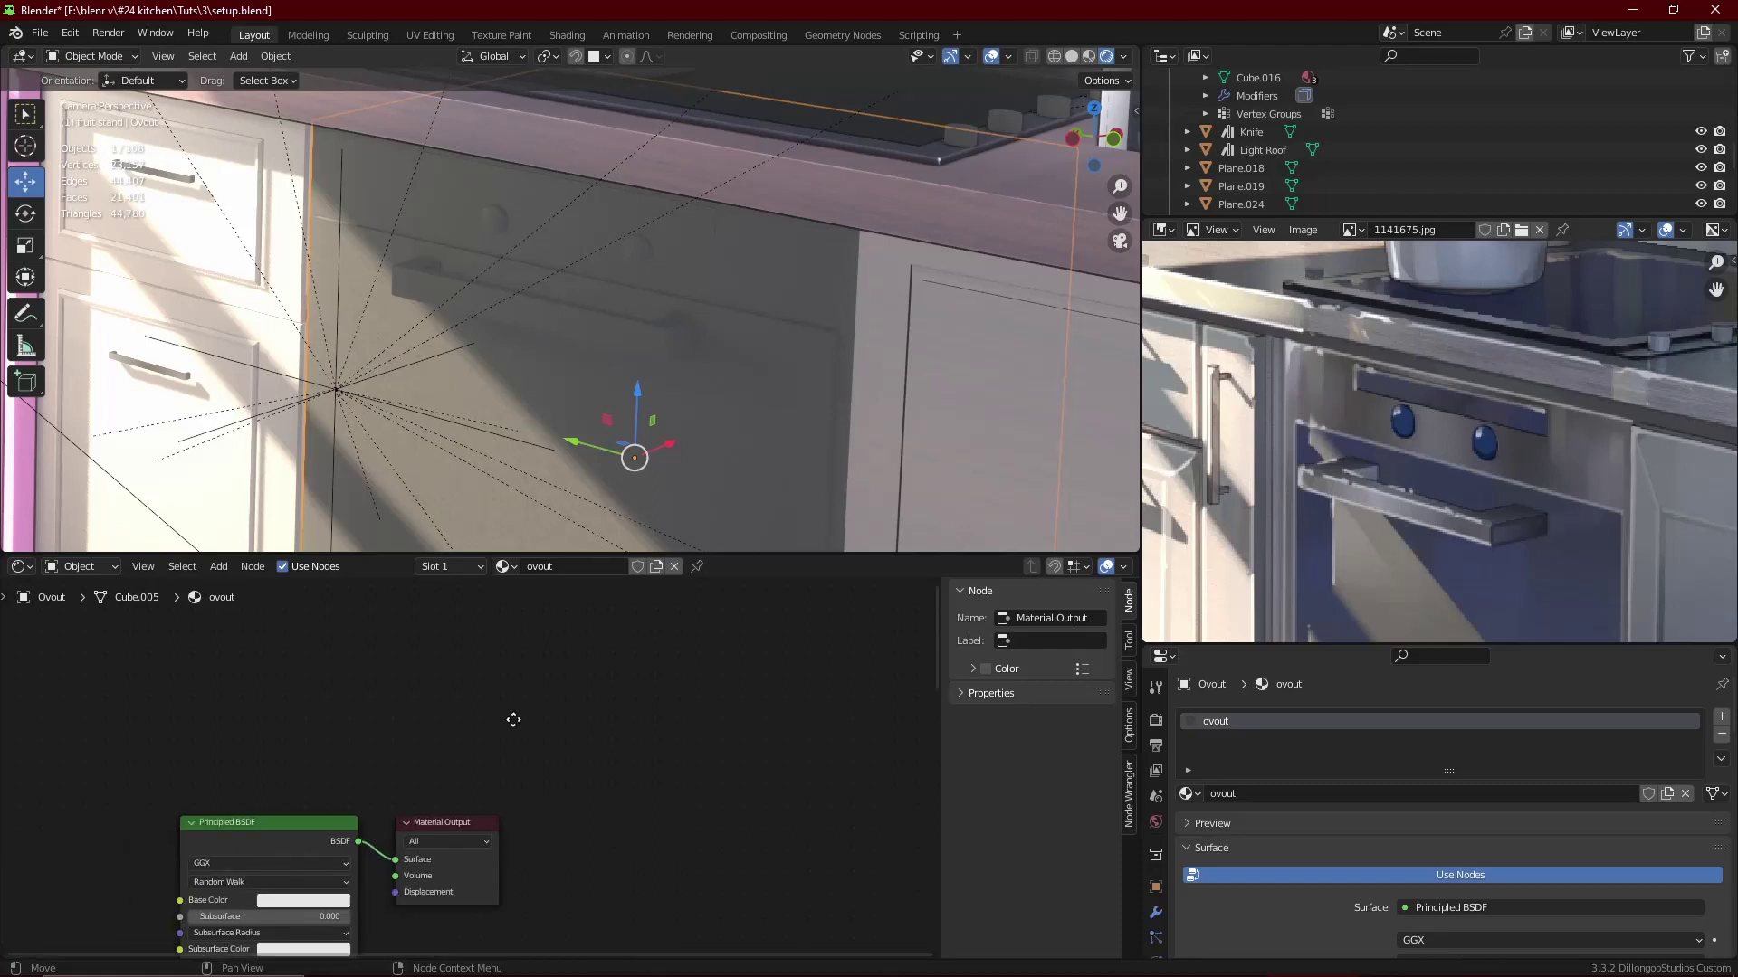
- Add a Musgrave Texture to the ovout material with Ctrl+T texture coordinates and mapping
key("shift+a")
type("mu")
left_click(358, 783)
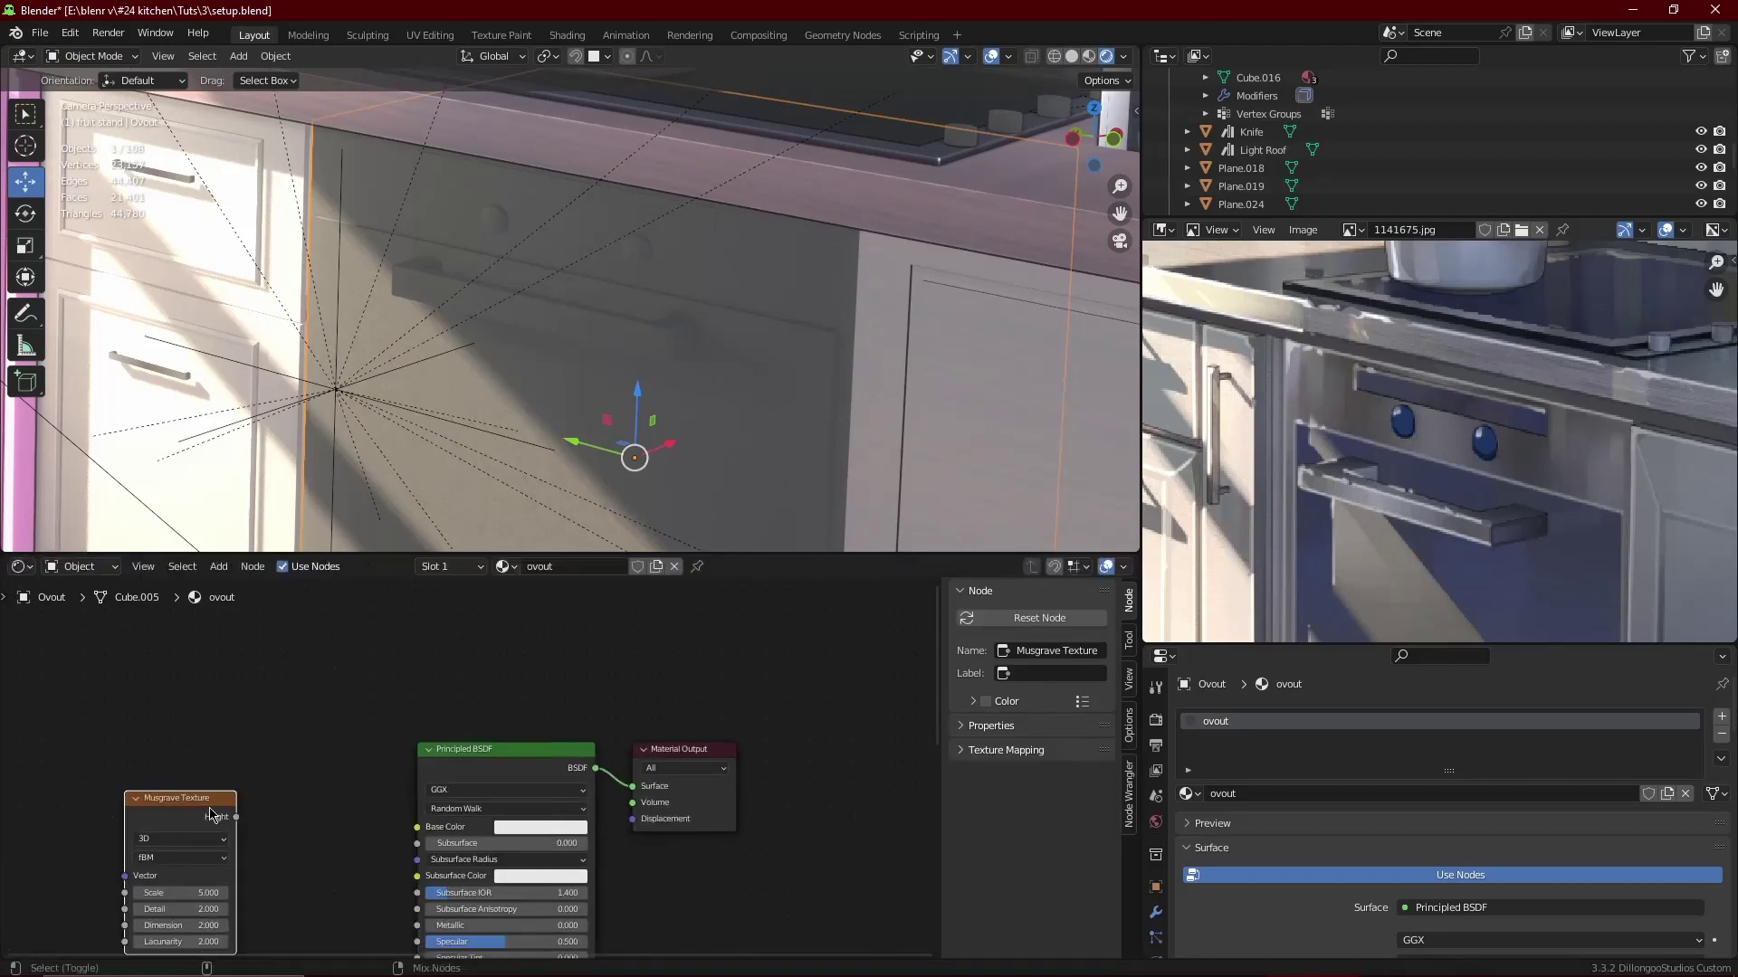
left_click(450, 734, "ctrl+shift")
scroll(362, 754, "down", 2)
key("ctrl+t")
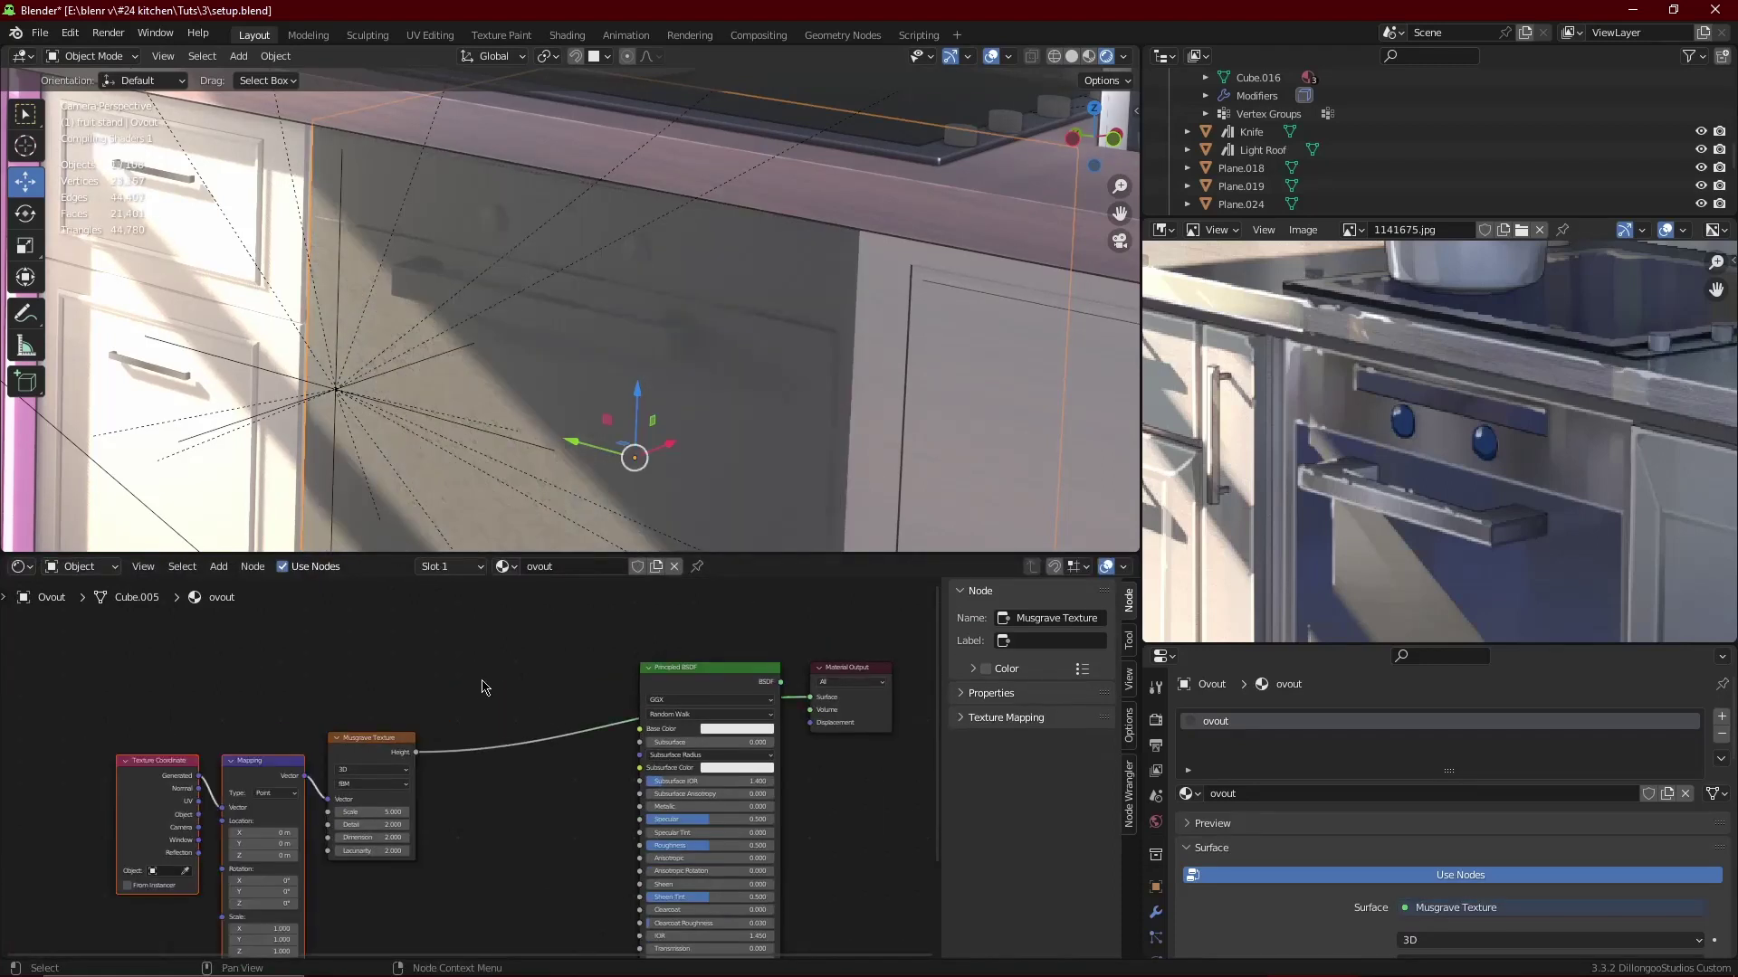
- Insert a ColorRamp after the Musgrave and link its colour into the Principled BSDF Base Color
key("shift+a")
type("color")
key("Return")
left_click(457, 724)
scroll(457, 724, "up", 1)
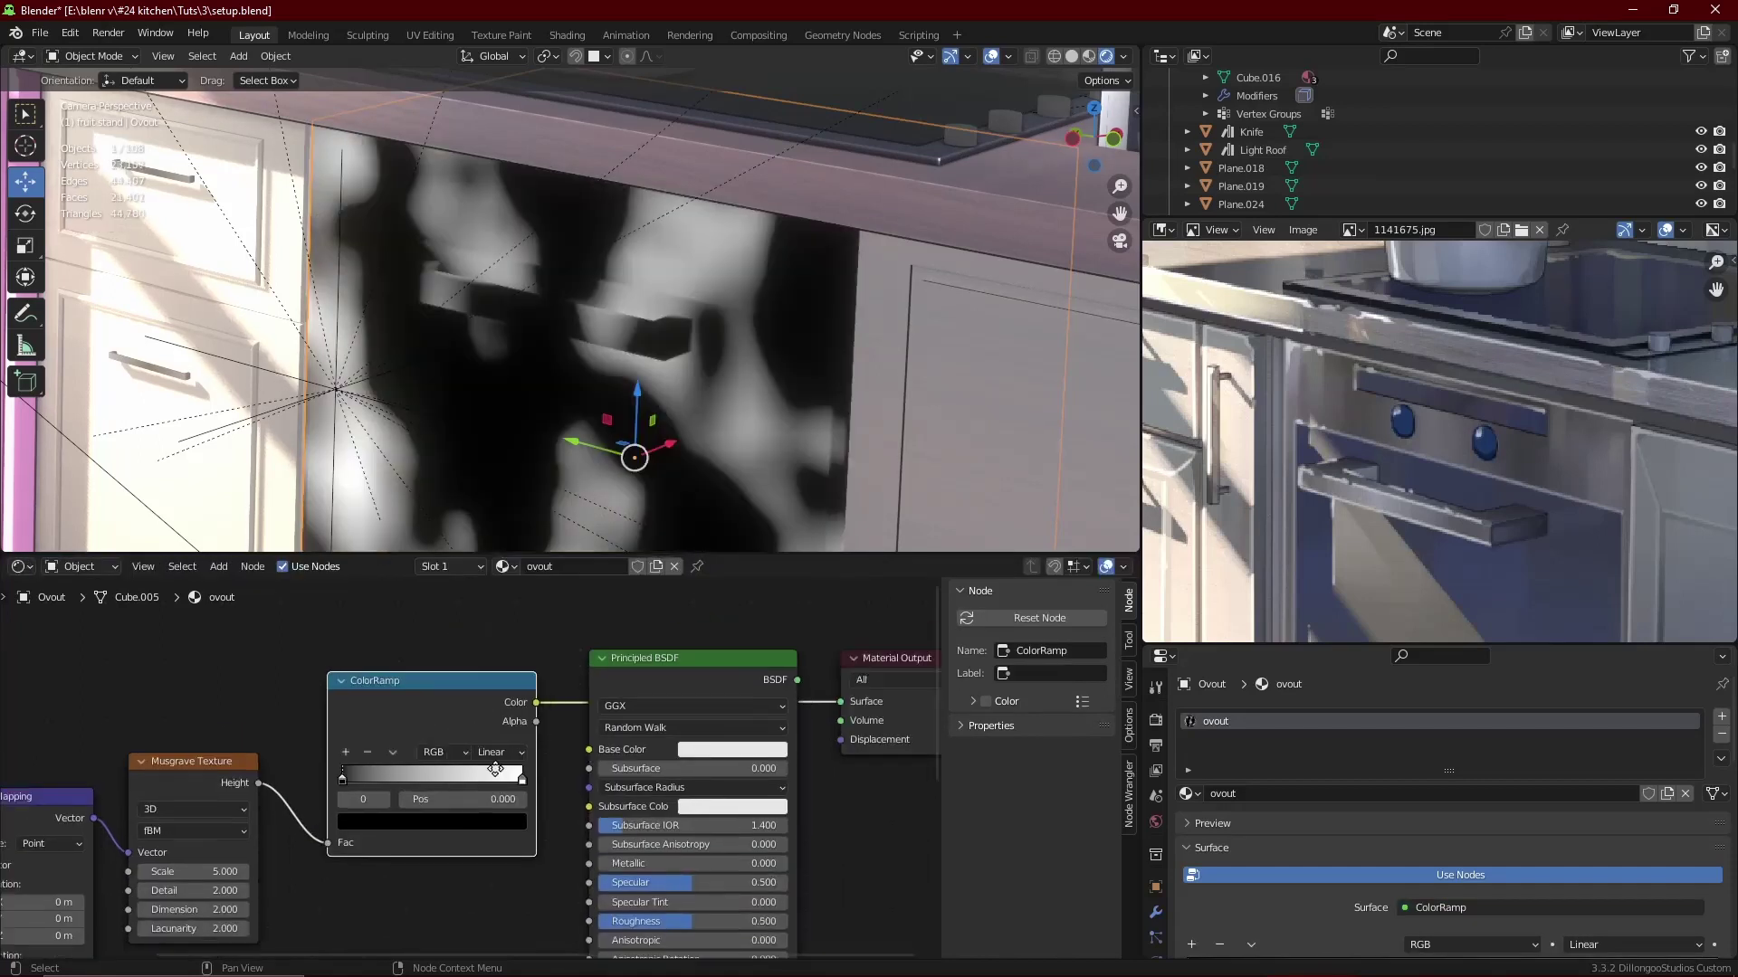
left_click_drag(521, 651, 722, 753)
left_click_drag(517, 715, 696, 720)
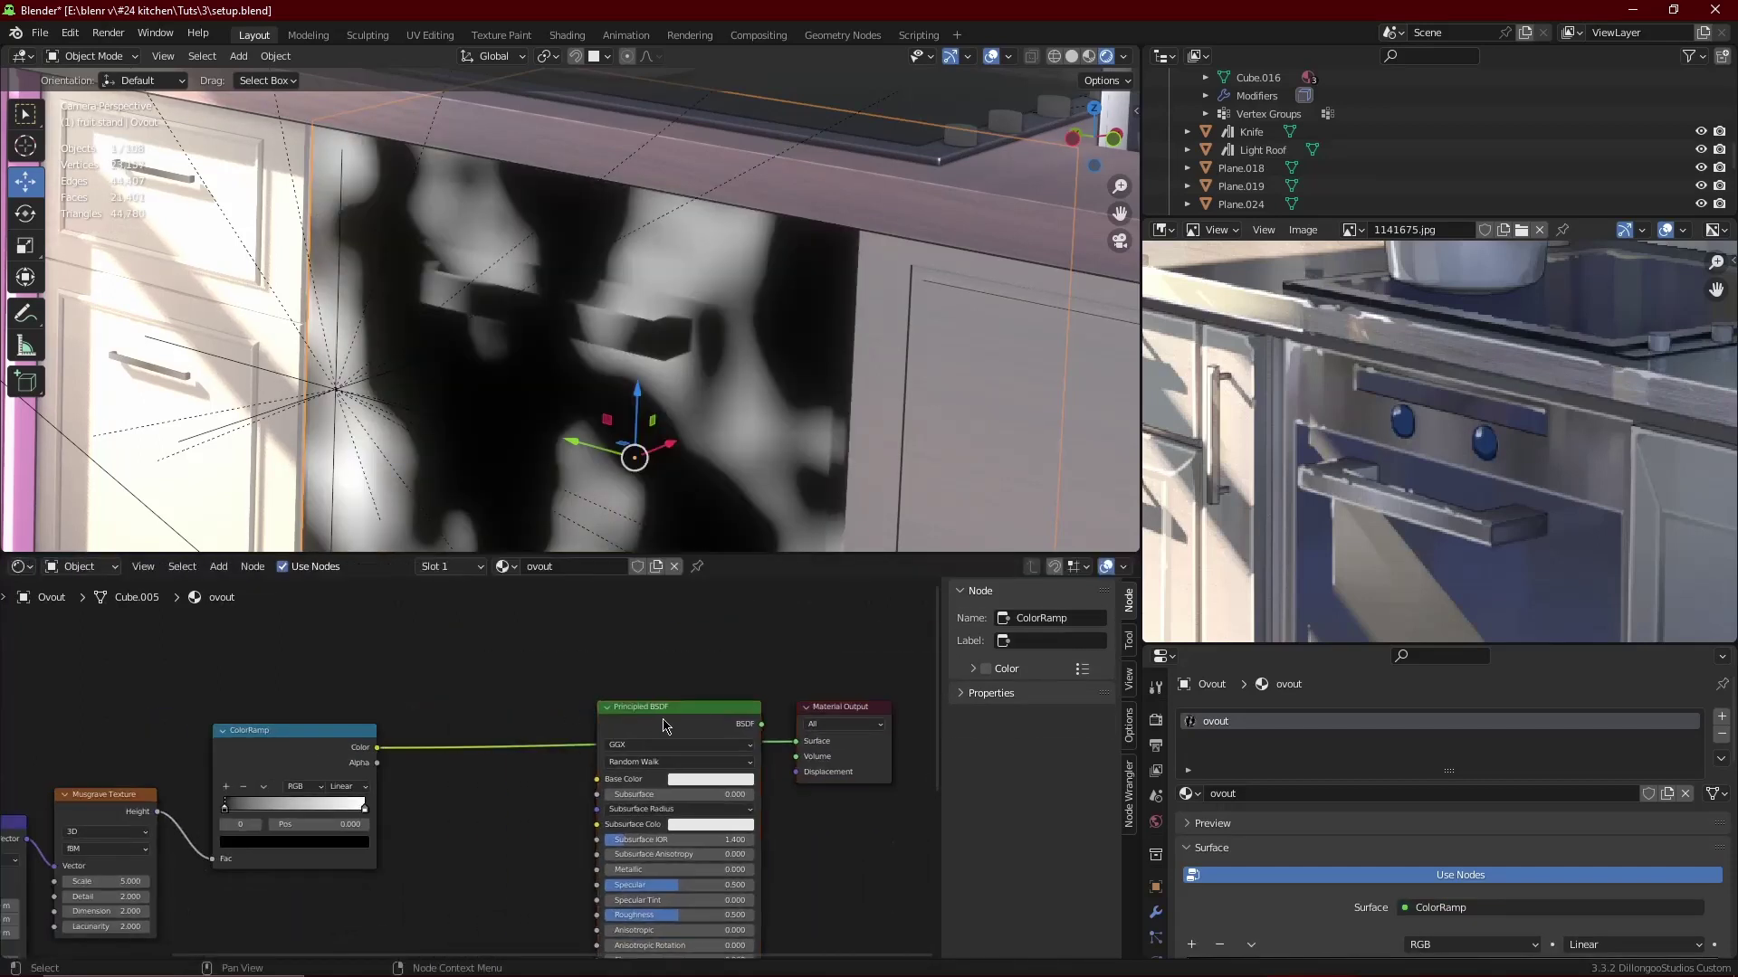
left_click(664, 725, "ctrl+shift")
left_click_drag(378, 748, 597, 779)
middle_click_drag(597, 779, 712, 756)
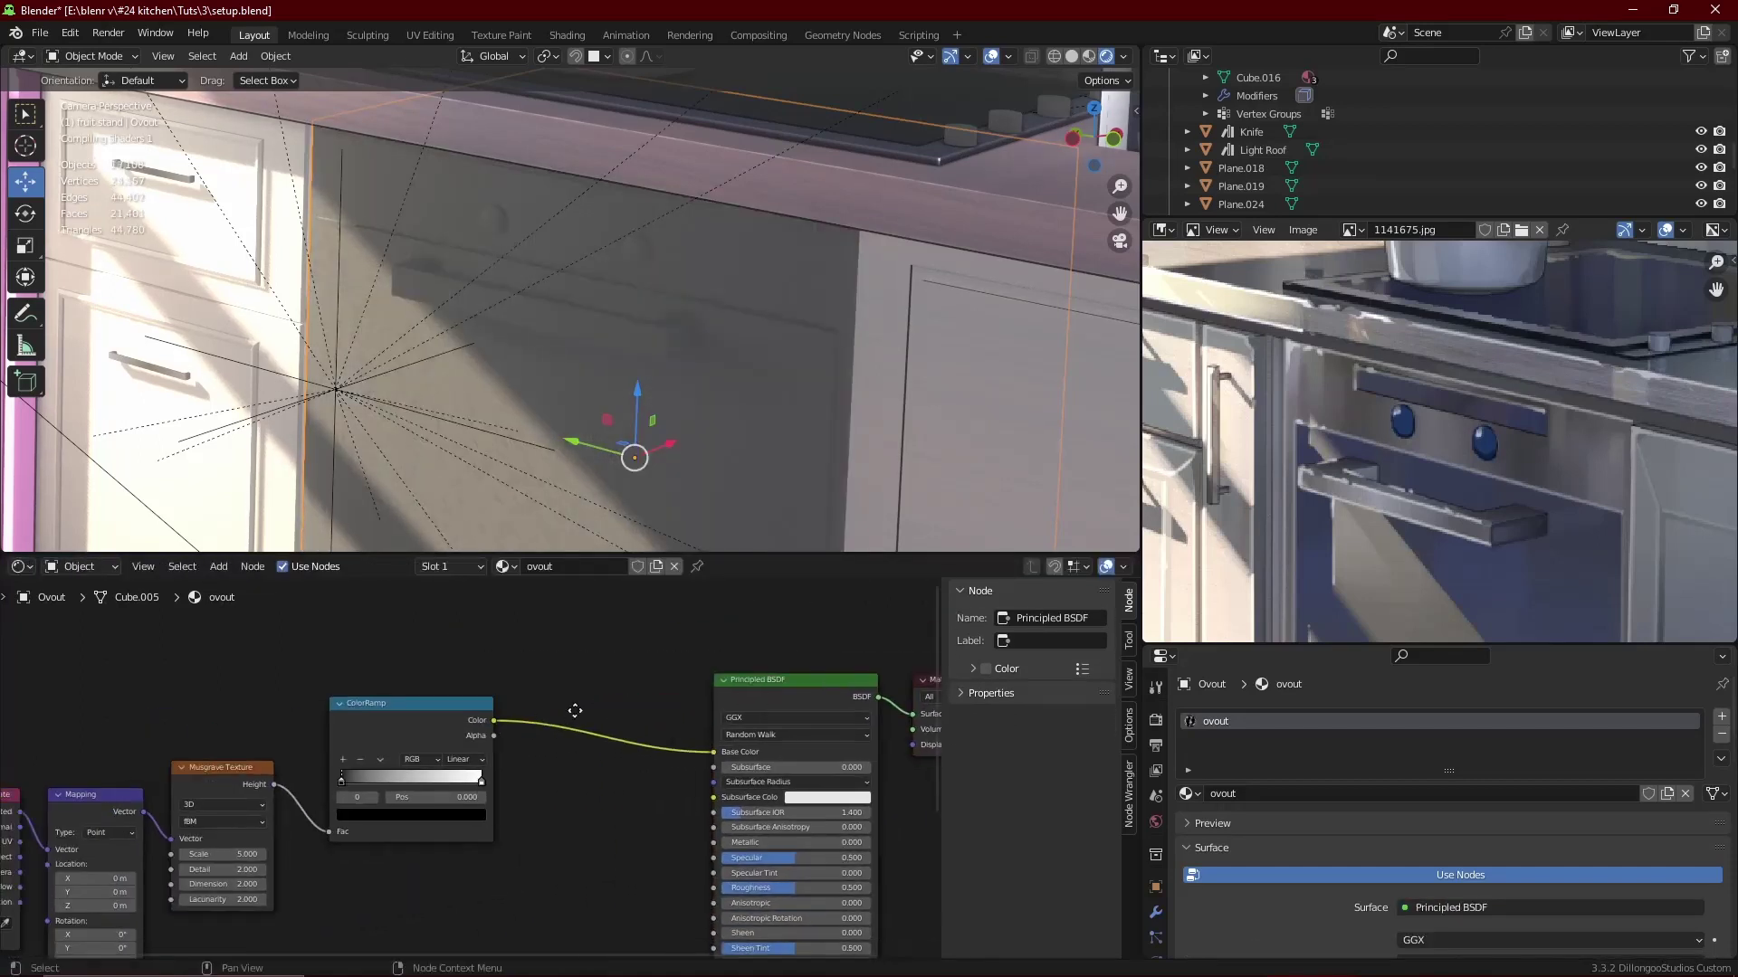
- Set the white ramp stop to a grey sampled from the reference oven image
scroll(543, 706, "up", 2)
scroll(488, 729, "up", 1)
middle_click_drag(462, 735, 534, 746)
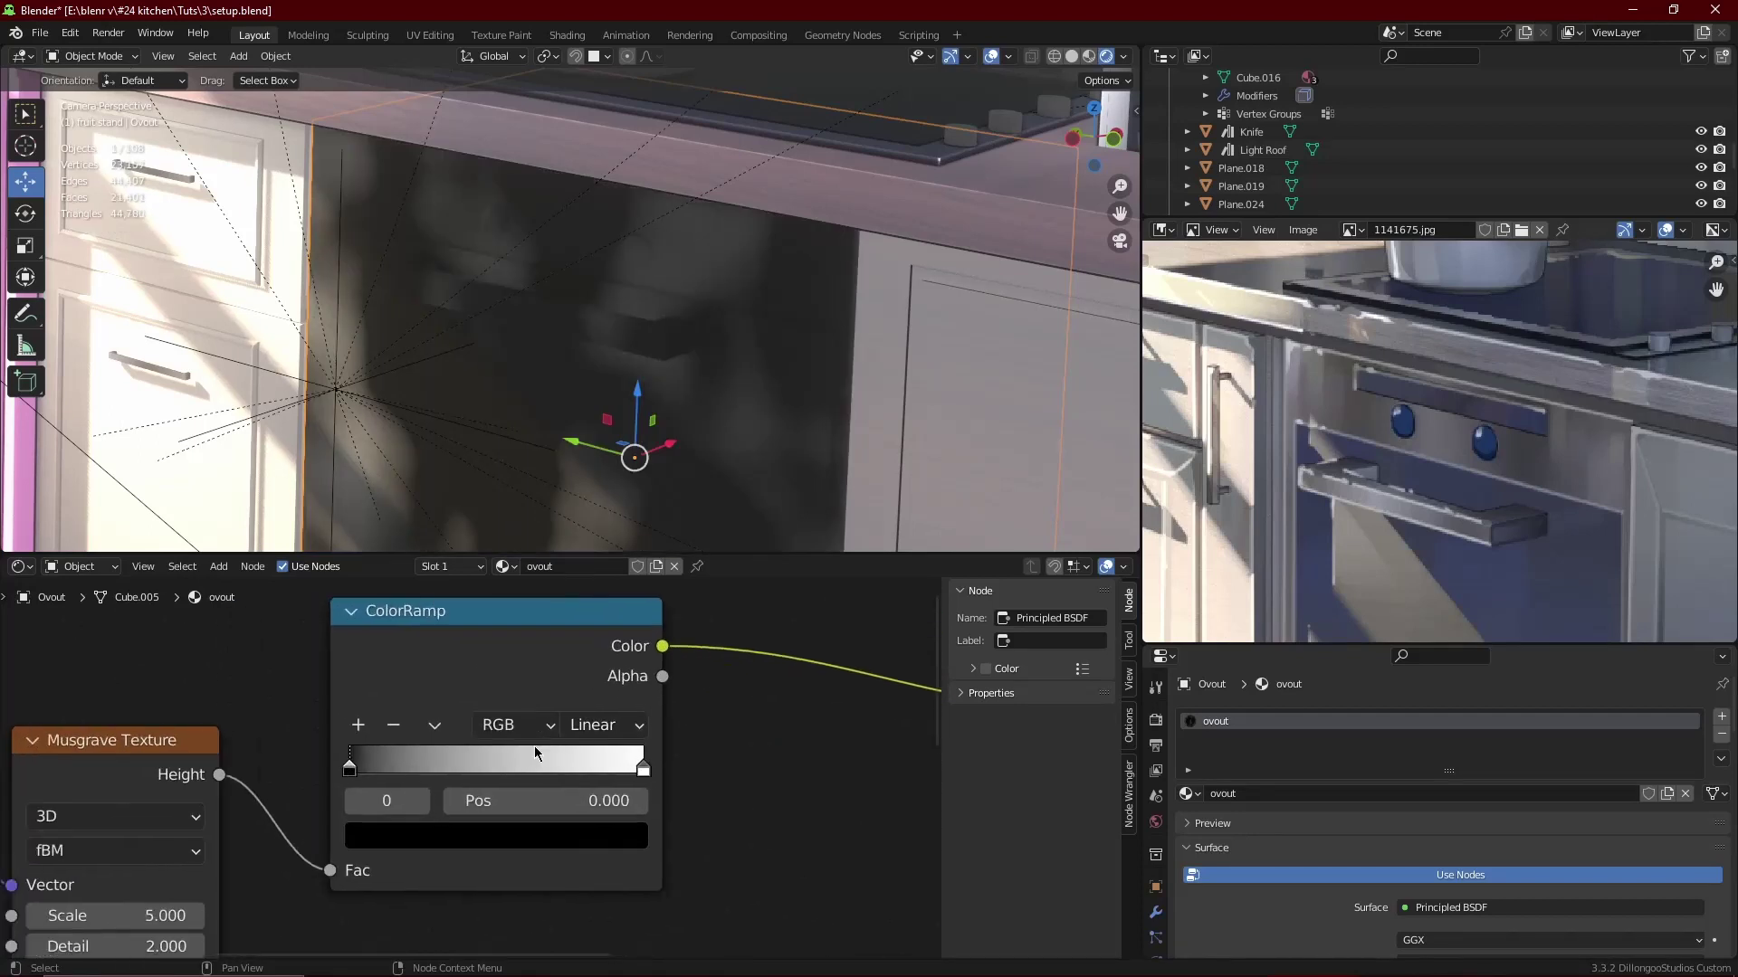
scroll(534, 746, "up", 1)
left_click(414, 856)
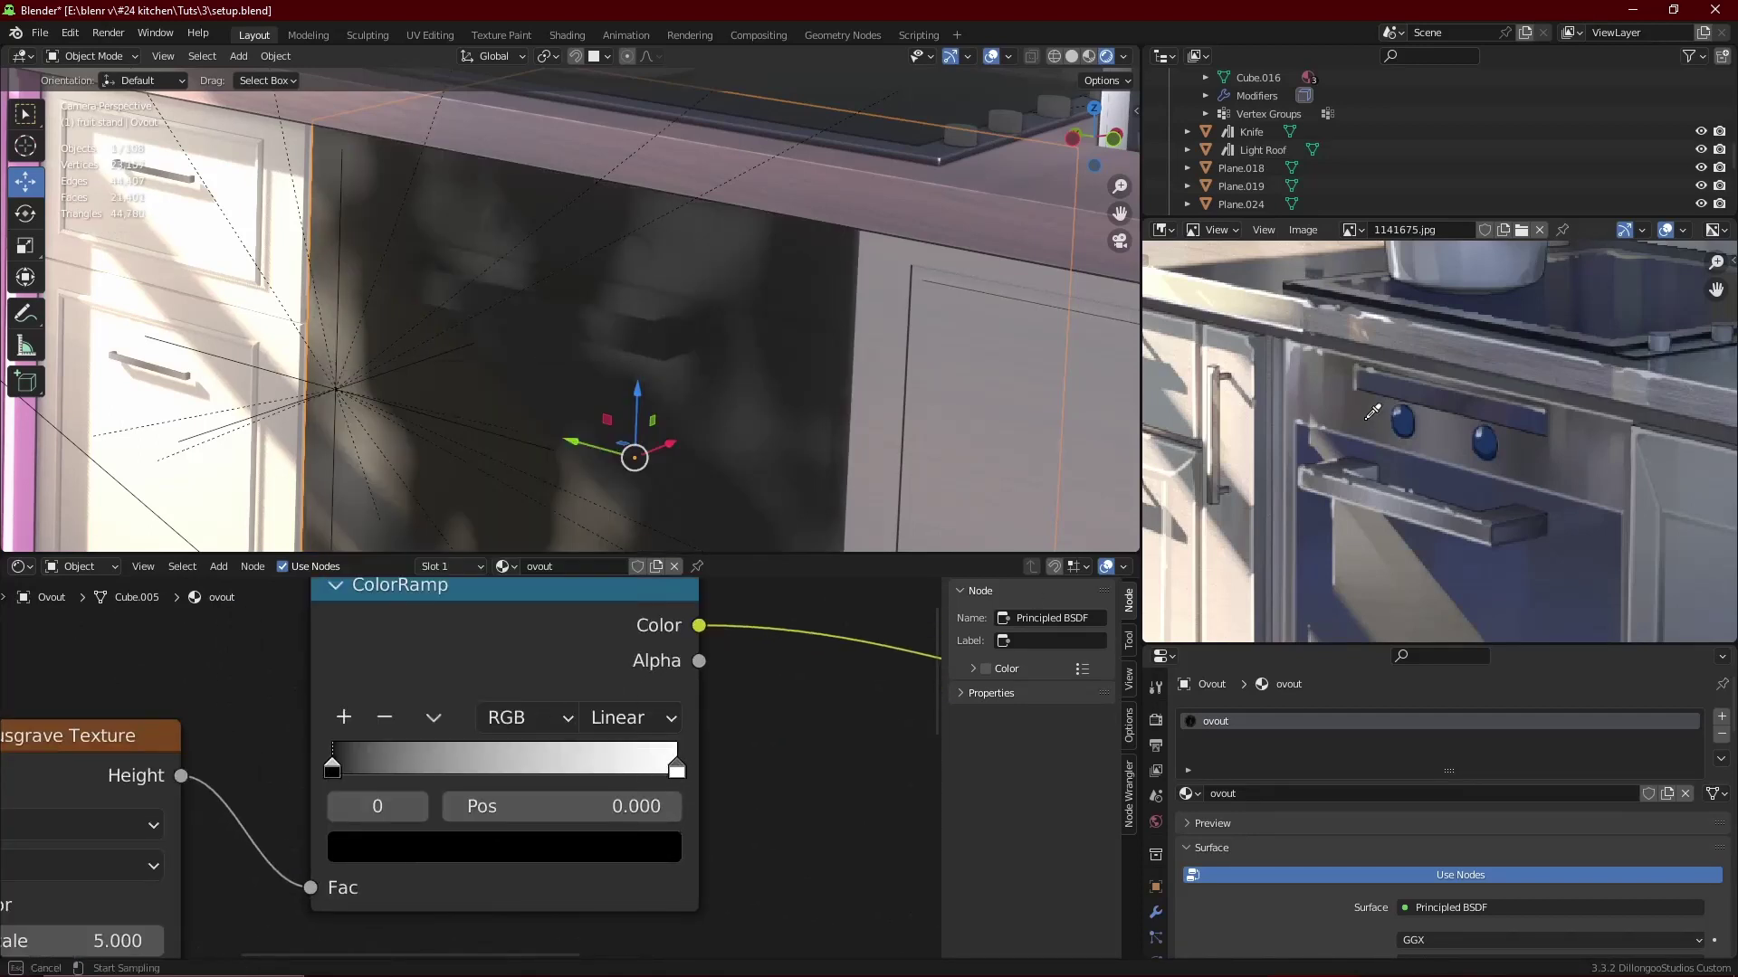
left_click(676, 774)
left_click(638, 842)
left_click(602, 702)
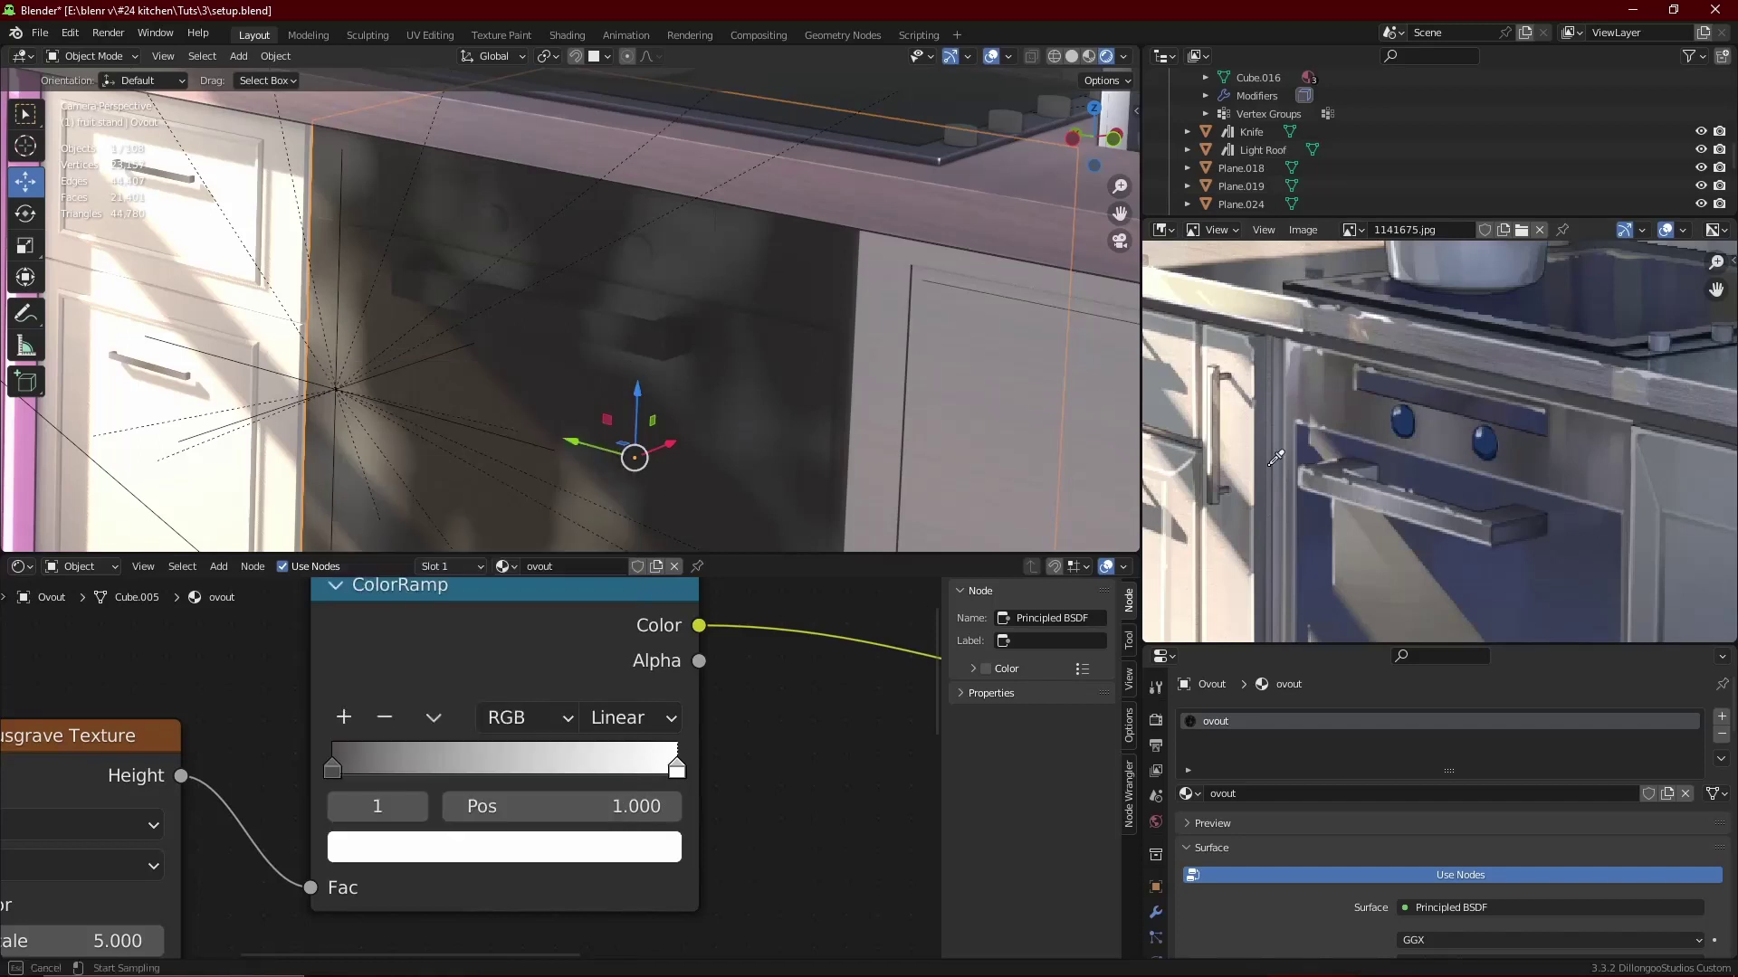
left_click(1320, 390)
left_click(504, 846)
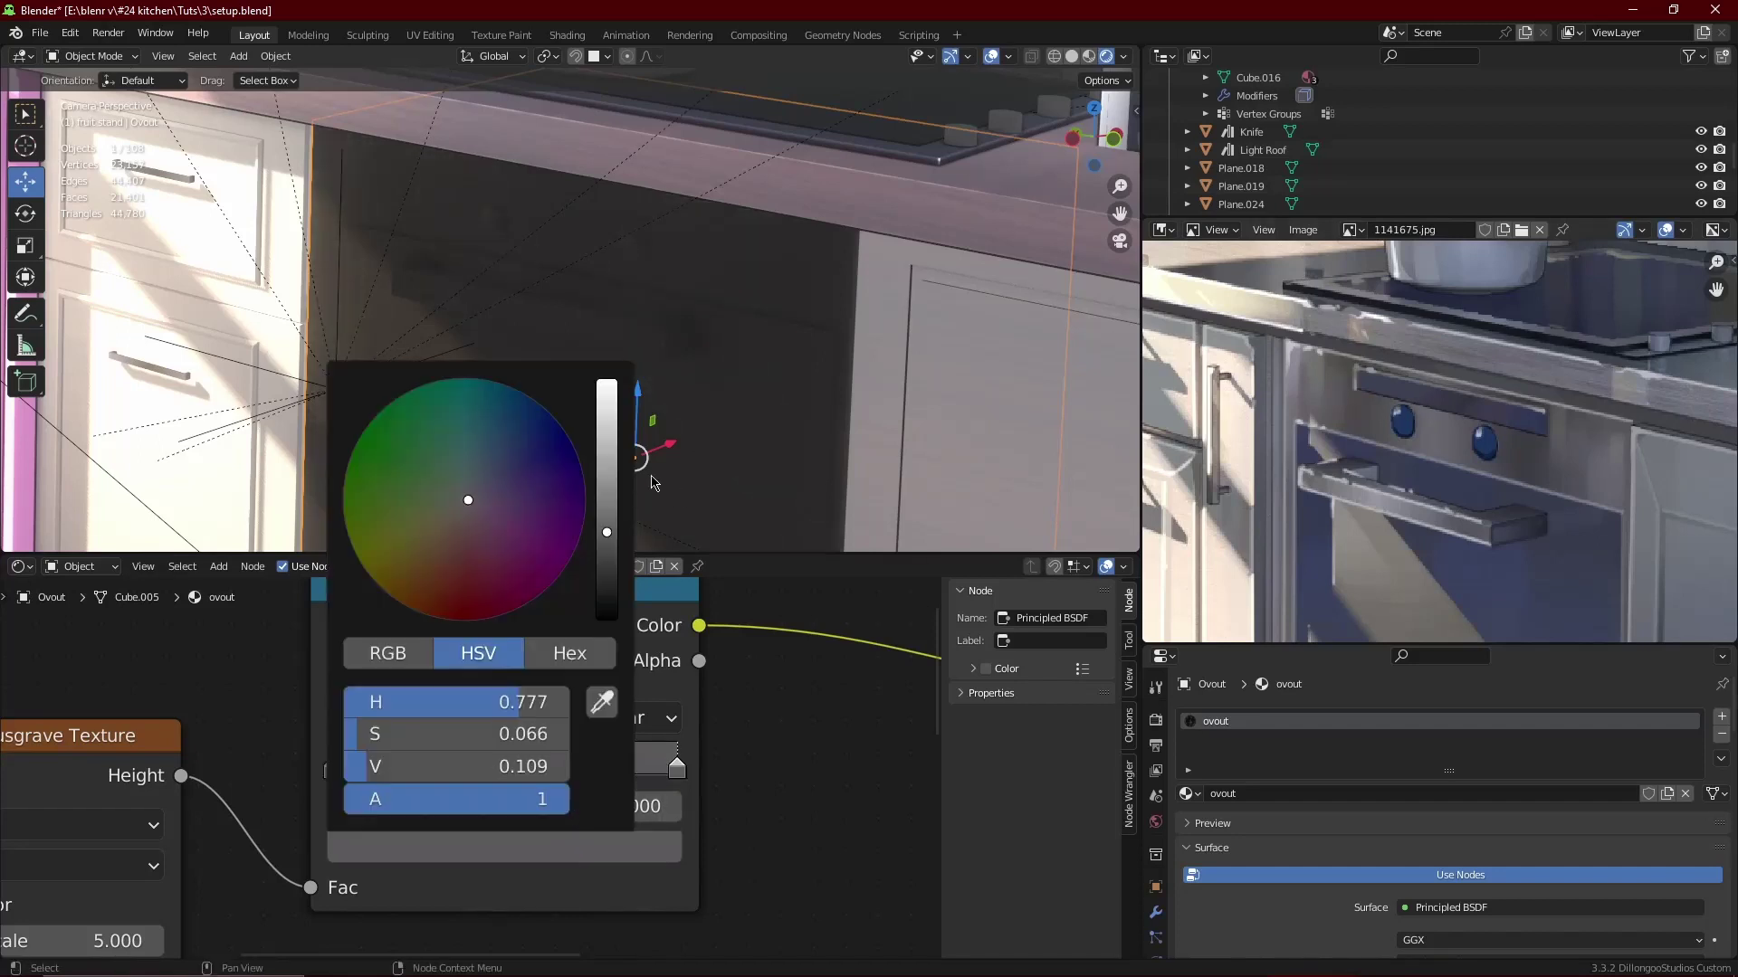
- Warm the dark stop, move the light stop to 0.700, and set Metallic to 0.664
left_click(335, 770)
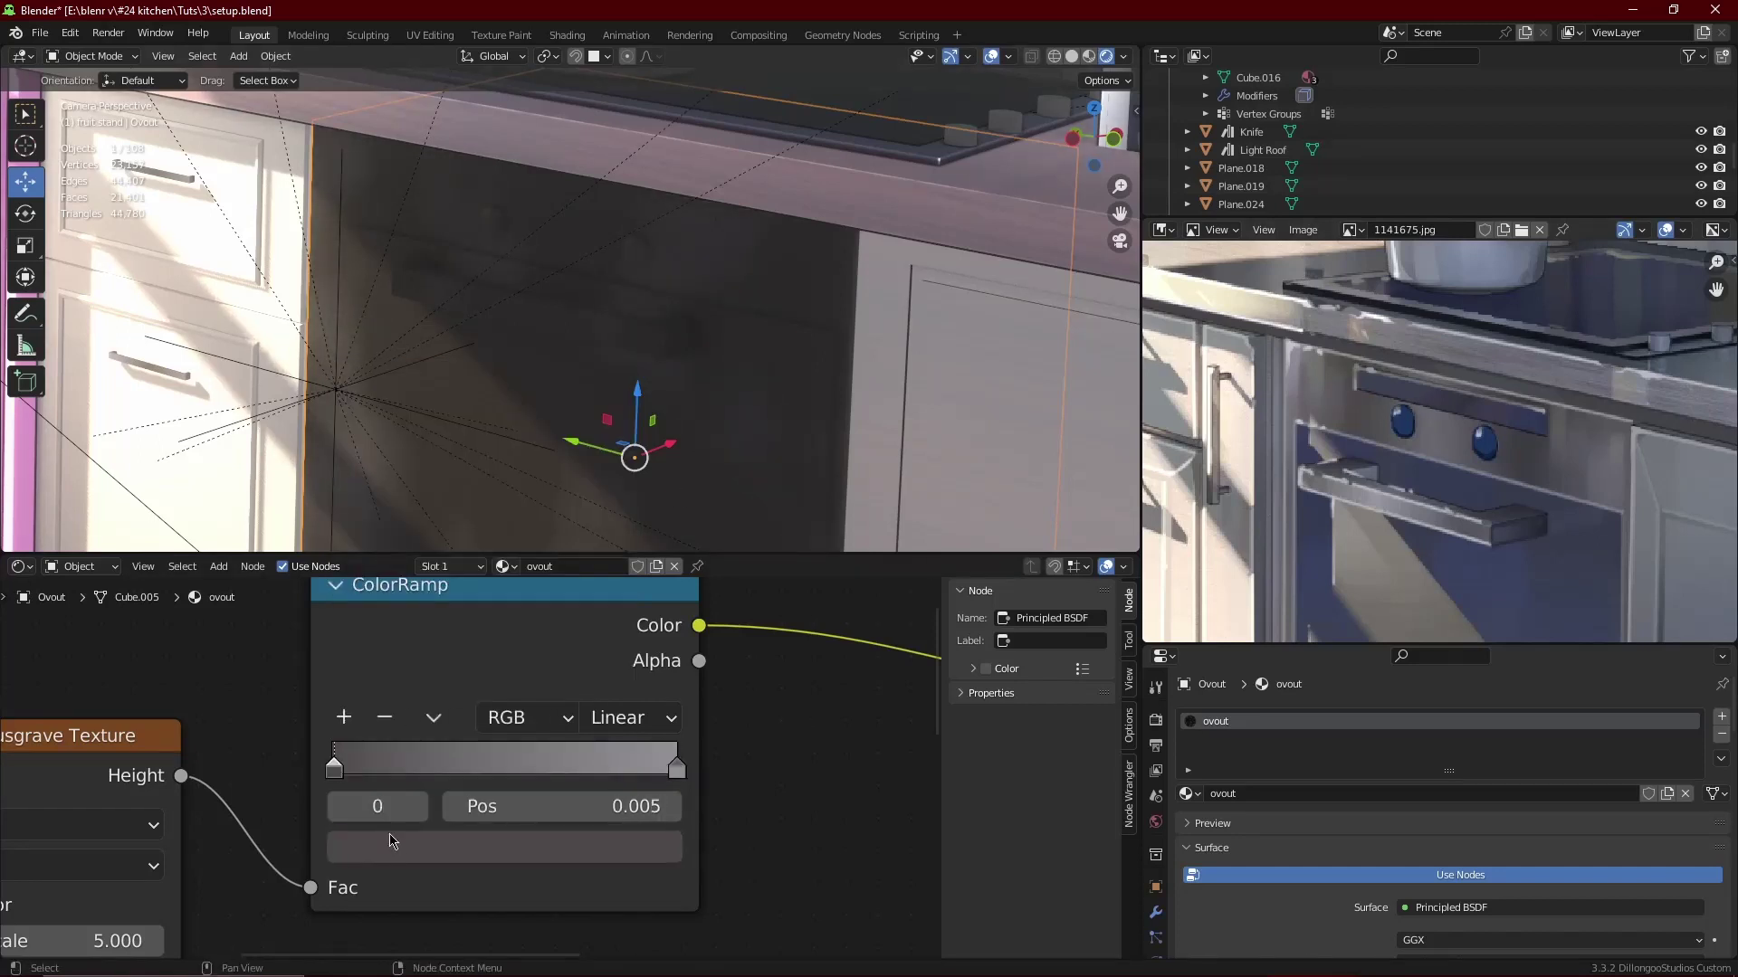
left_click(459, 854)
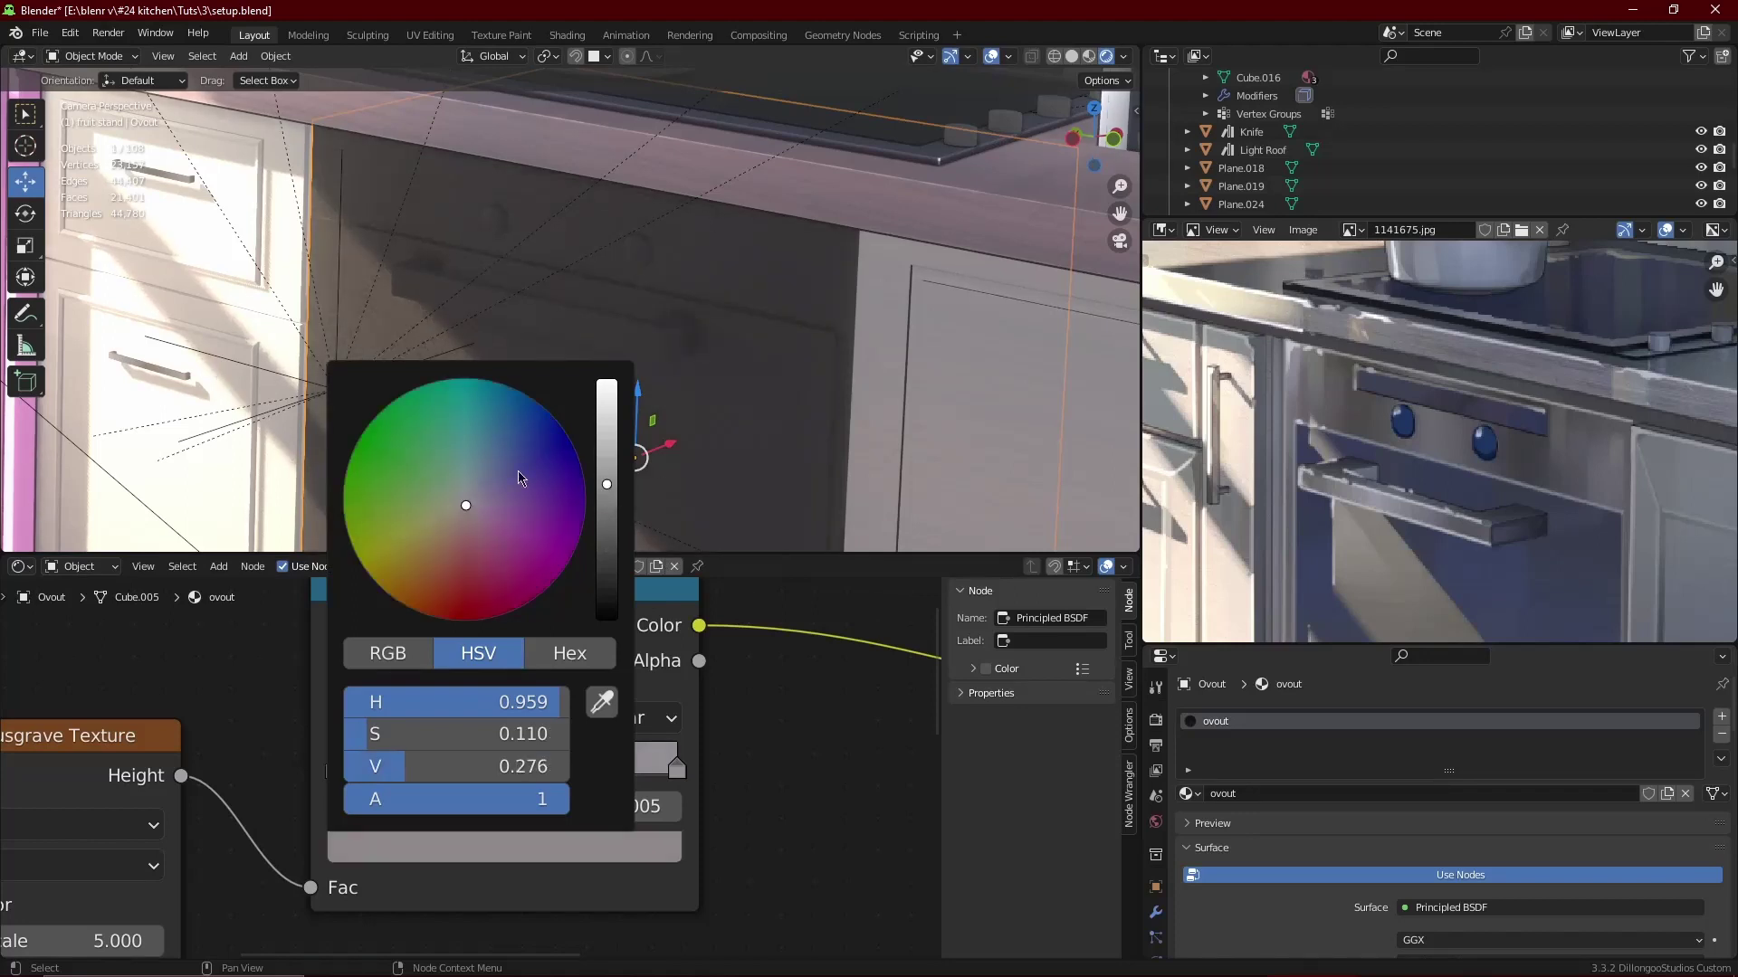
left_click_drag(462, 511, 460, 520)
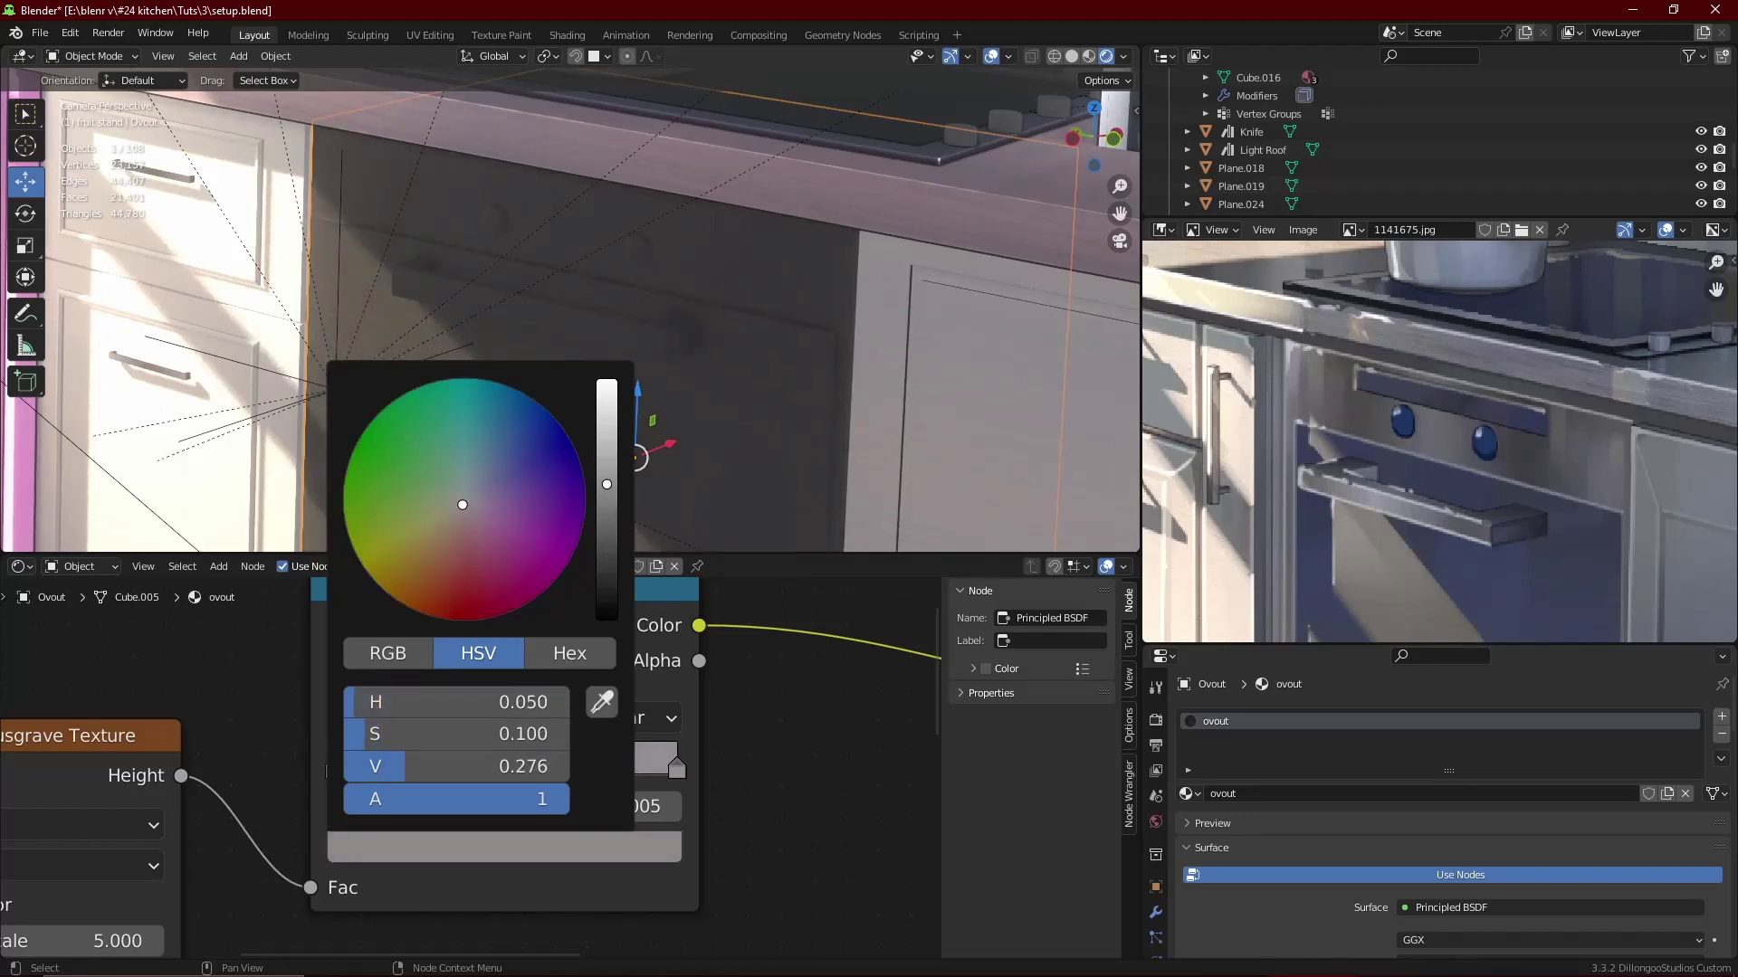
left_click_drag(677, 767, 574, 767)
left_click(561, 846)
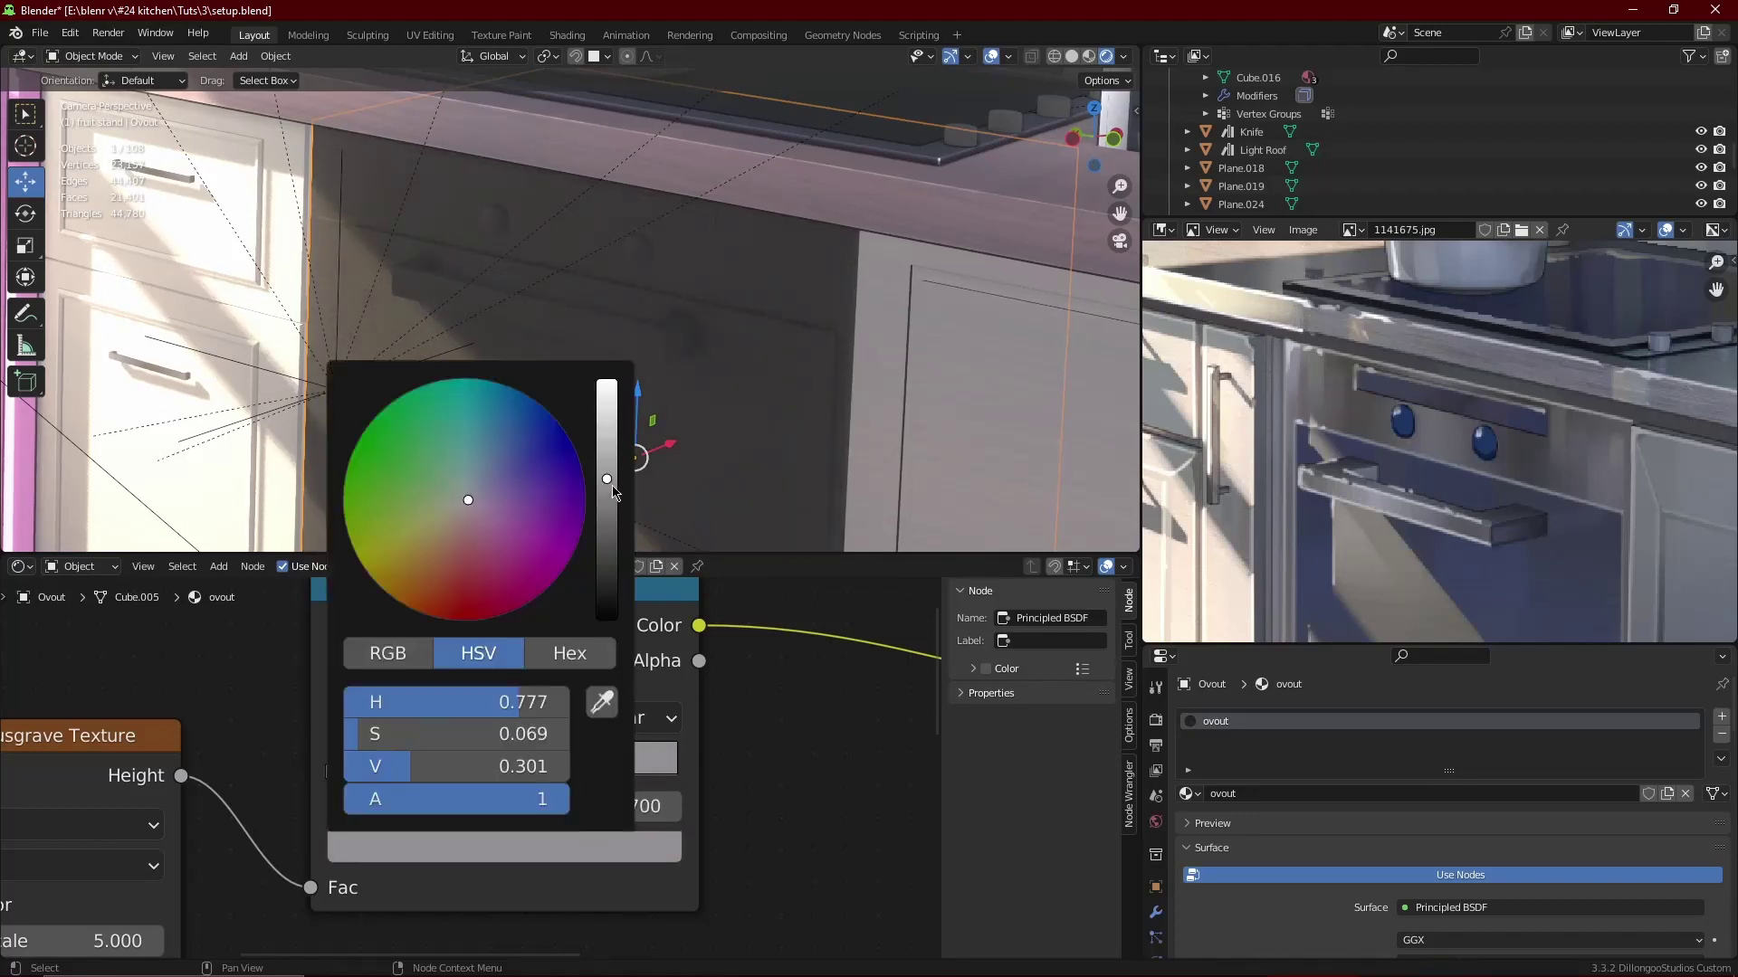
left_click_drag(606, 437, 606, 436)
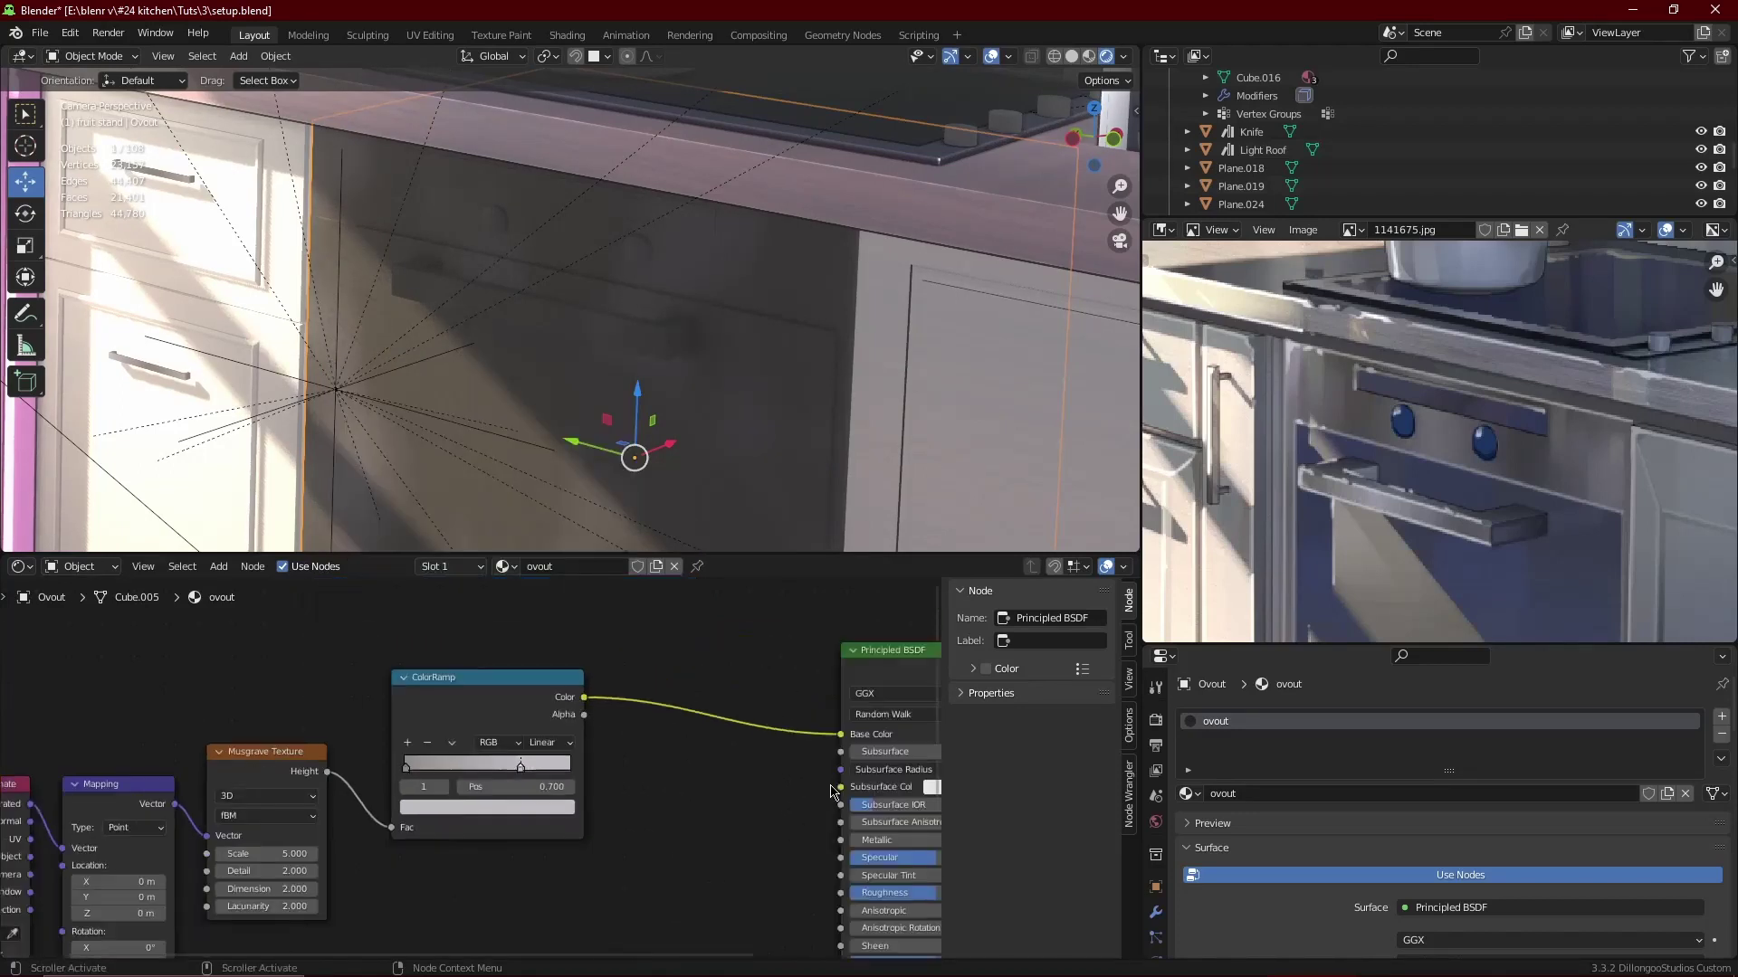
left_click_drag(426, 955, 652, 954)
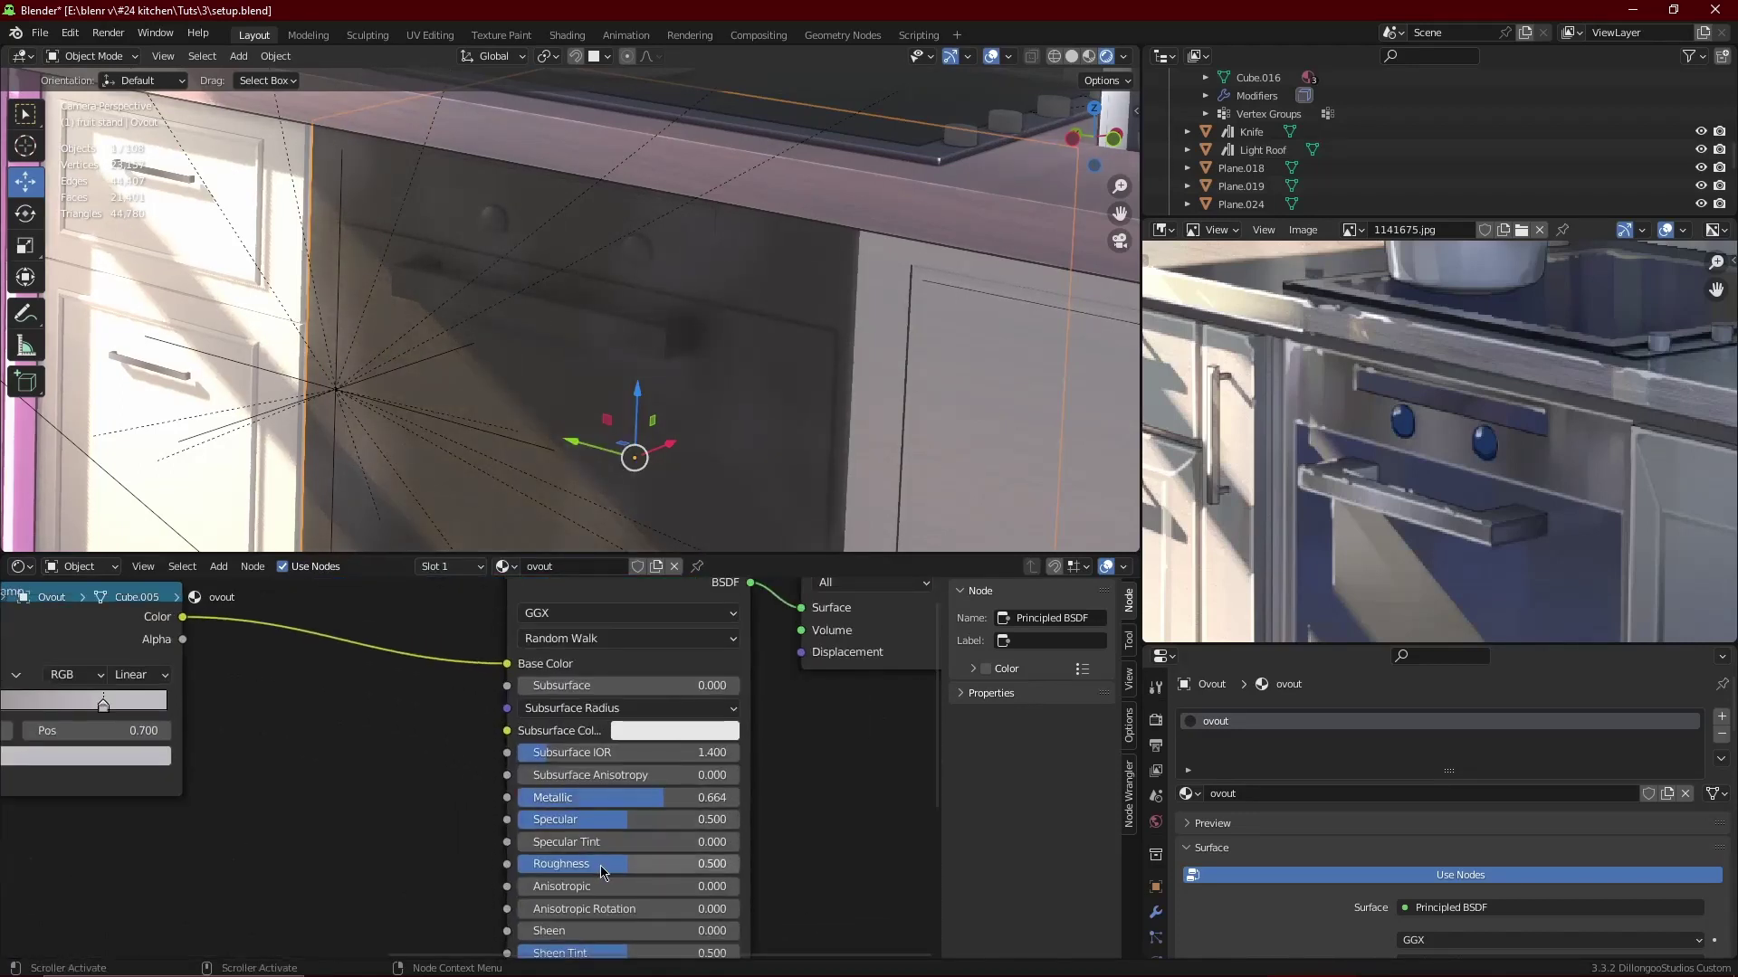
- Move the Material Output node further right and open the recent files list
scroll(642, 783, "down", 3)
scroll(642, 783, "down", 1)
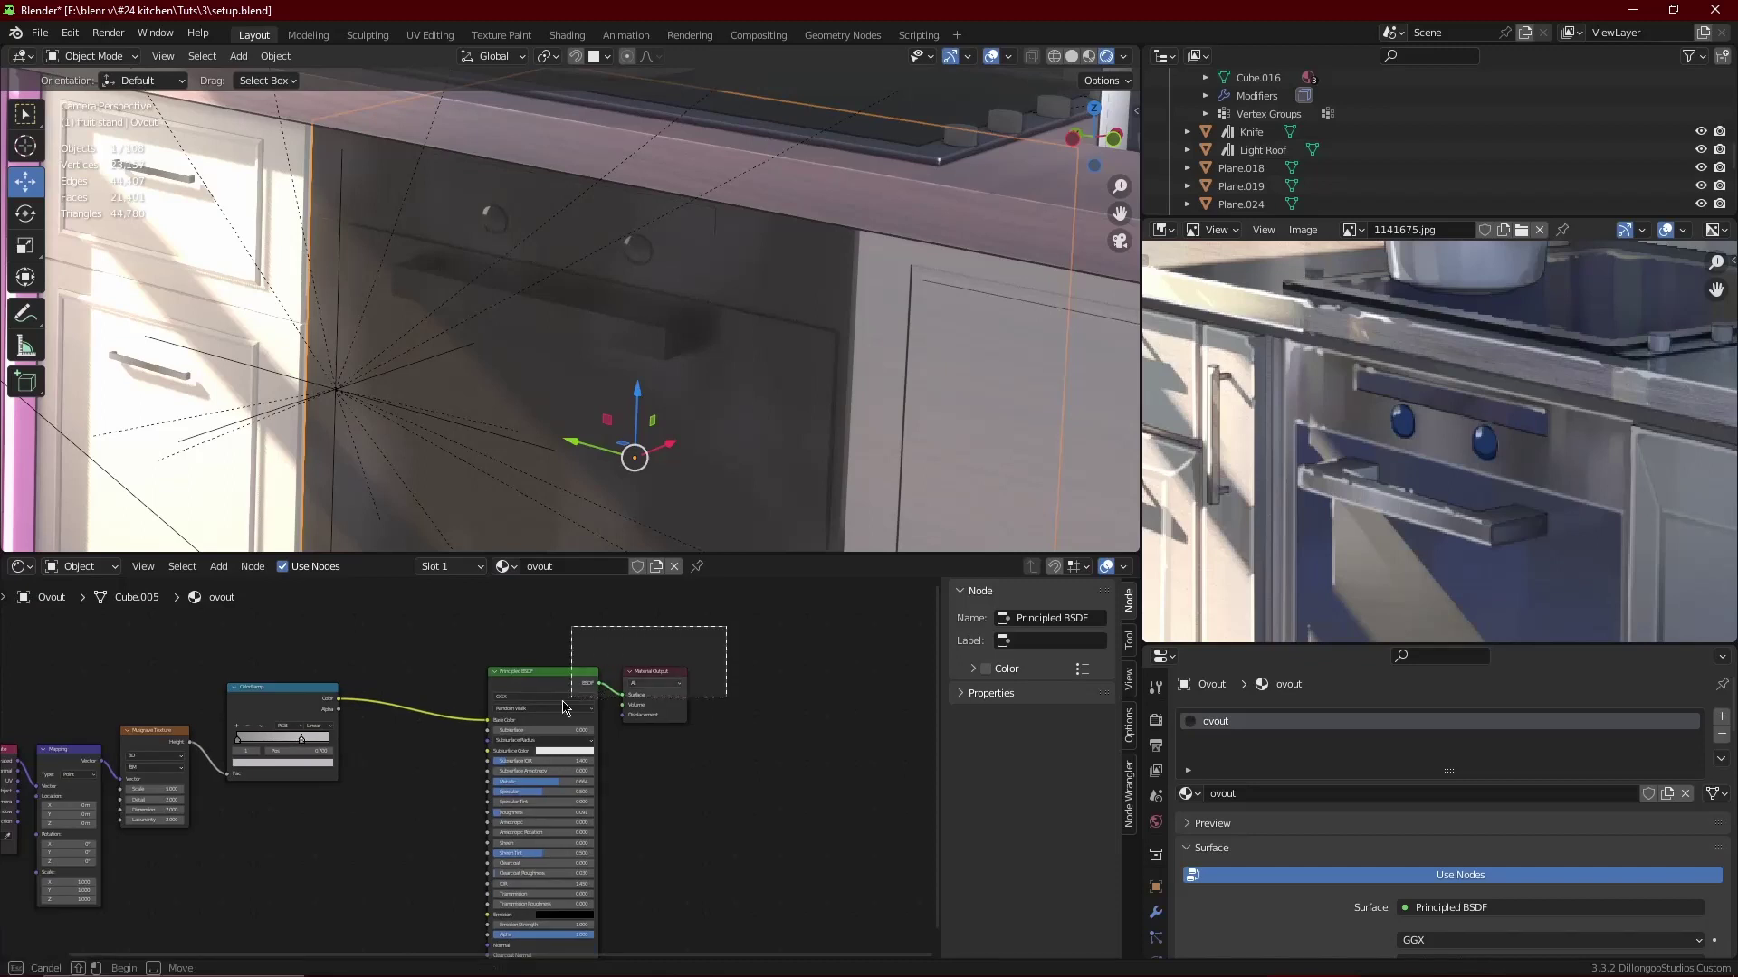
left_click_drag(666, 681, 688, 697)
left_click_drag(525, 679, 426, 701)
left_click(680, 681)
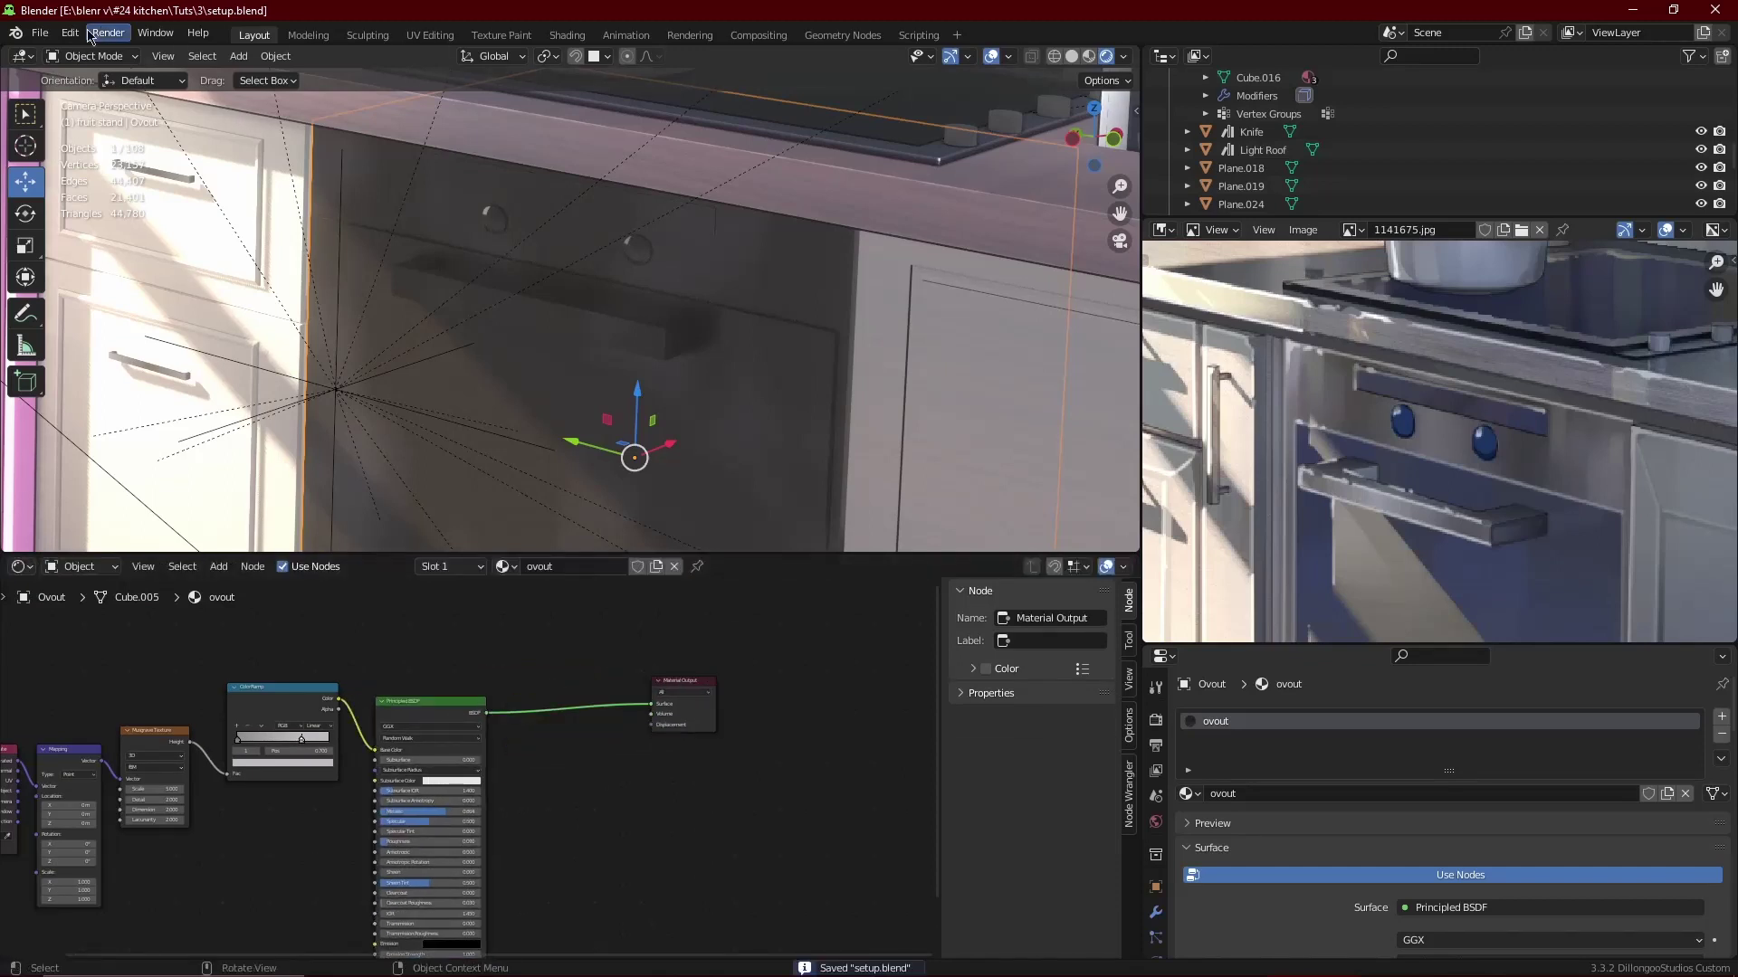
left_click(40, 33)
- Load pls.blend and inspect its reference oven node tree and ColorRamp stop colours
left_click(271, 109)
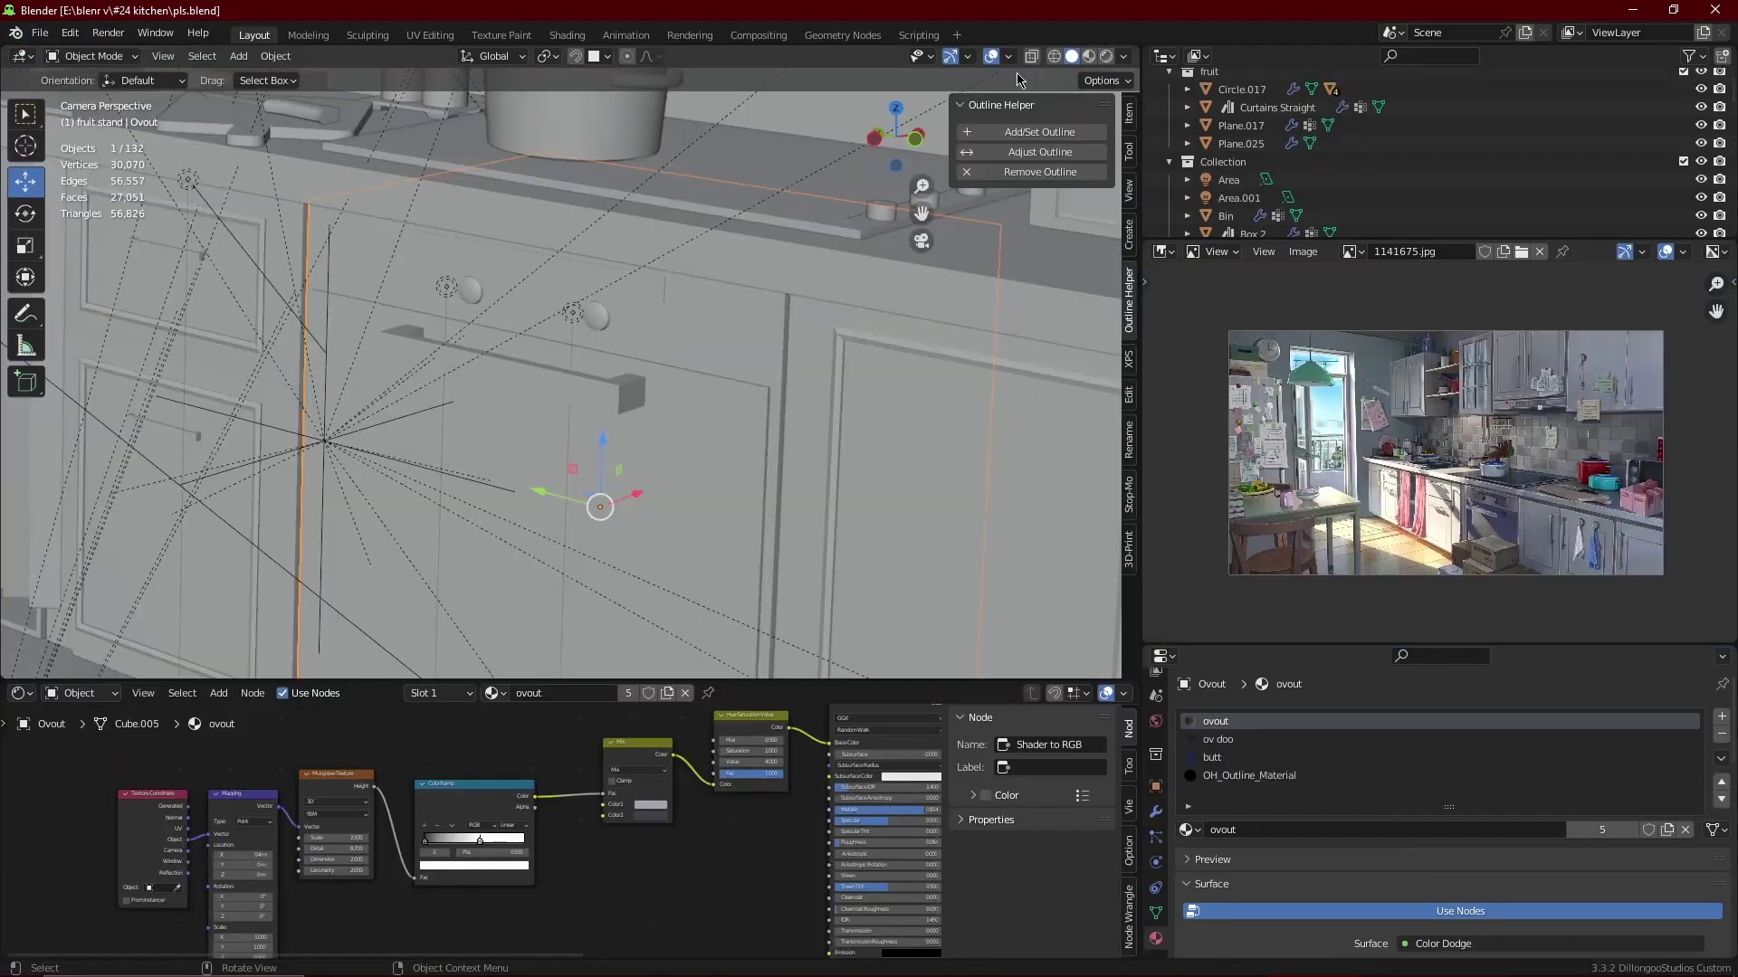
left_click(1106, 57)
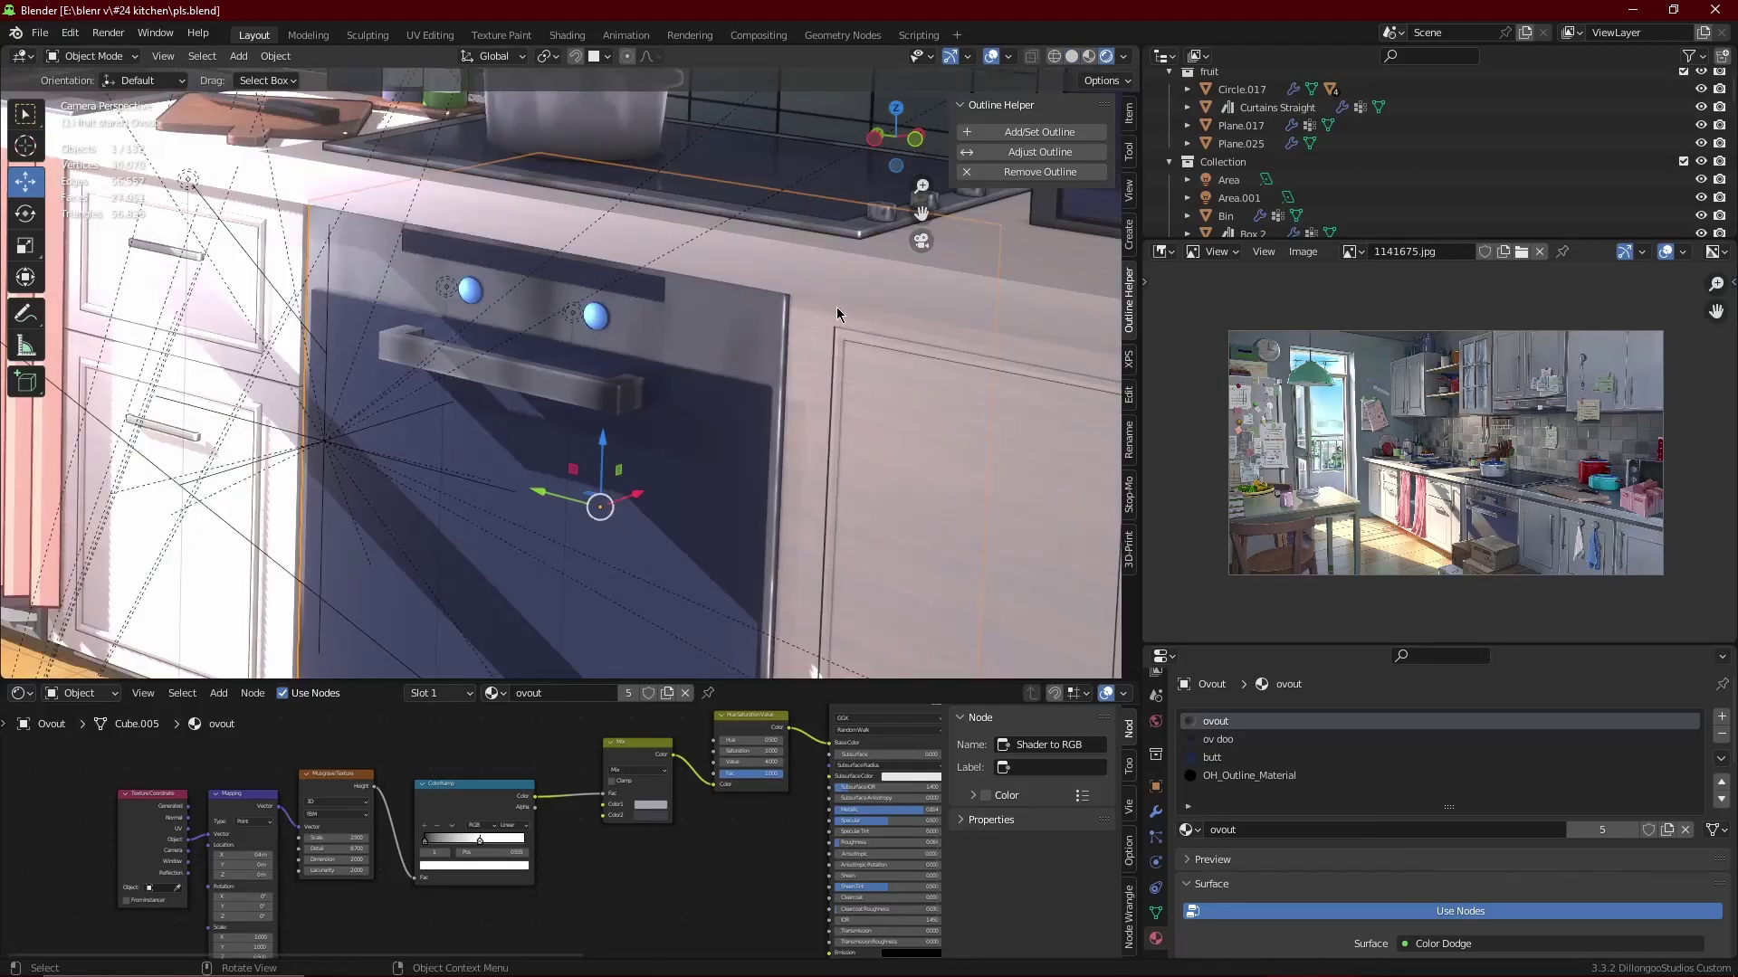
middle_click_drag(747, 834, 674, 844)
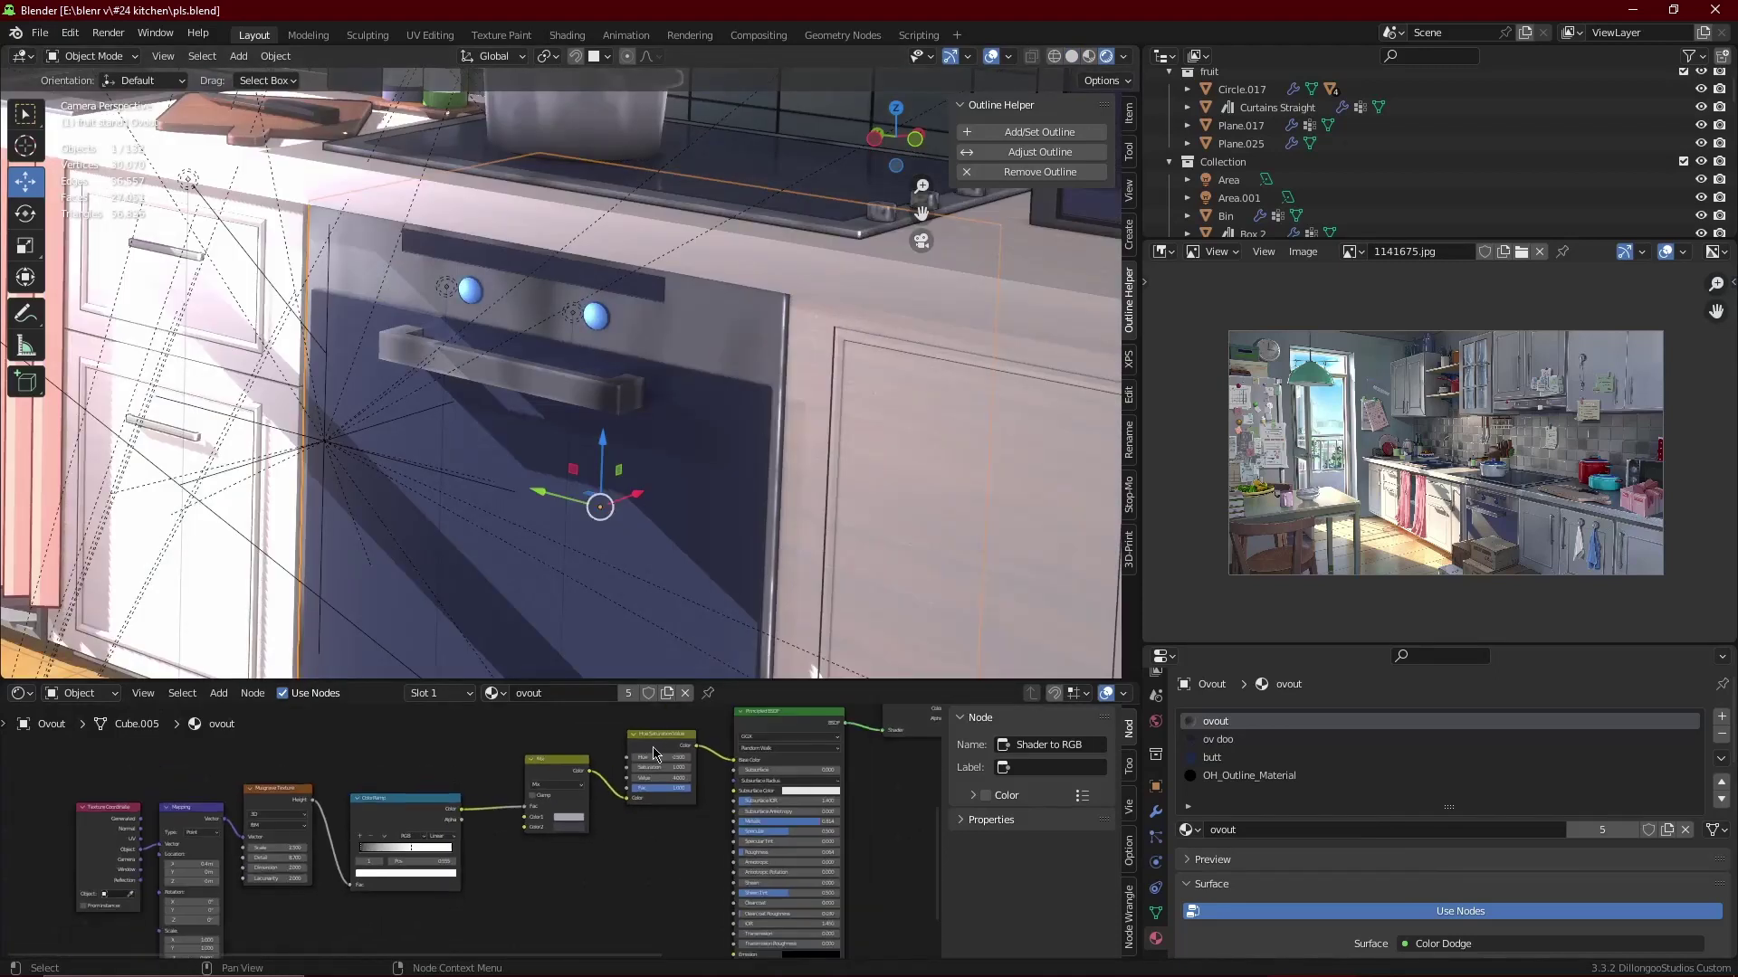
left_click_drag(658, 719, 122, 870)
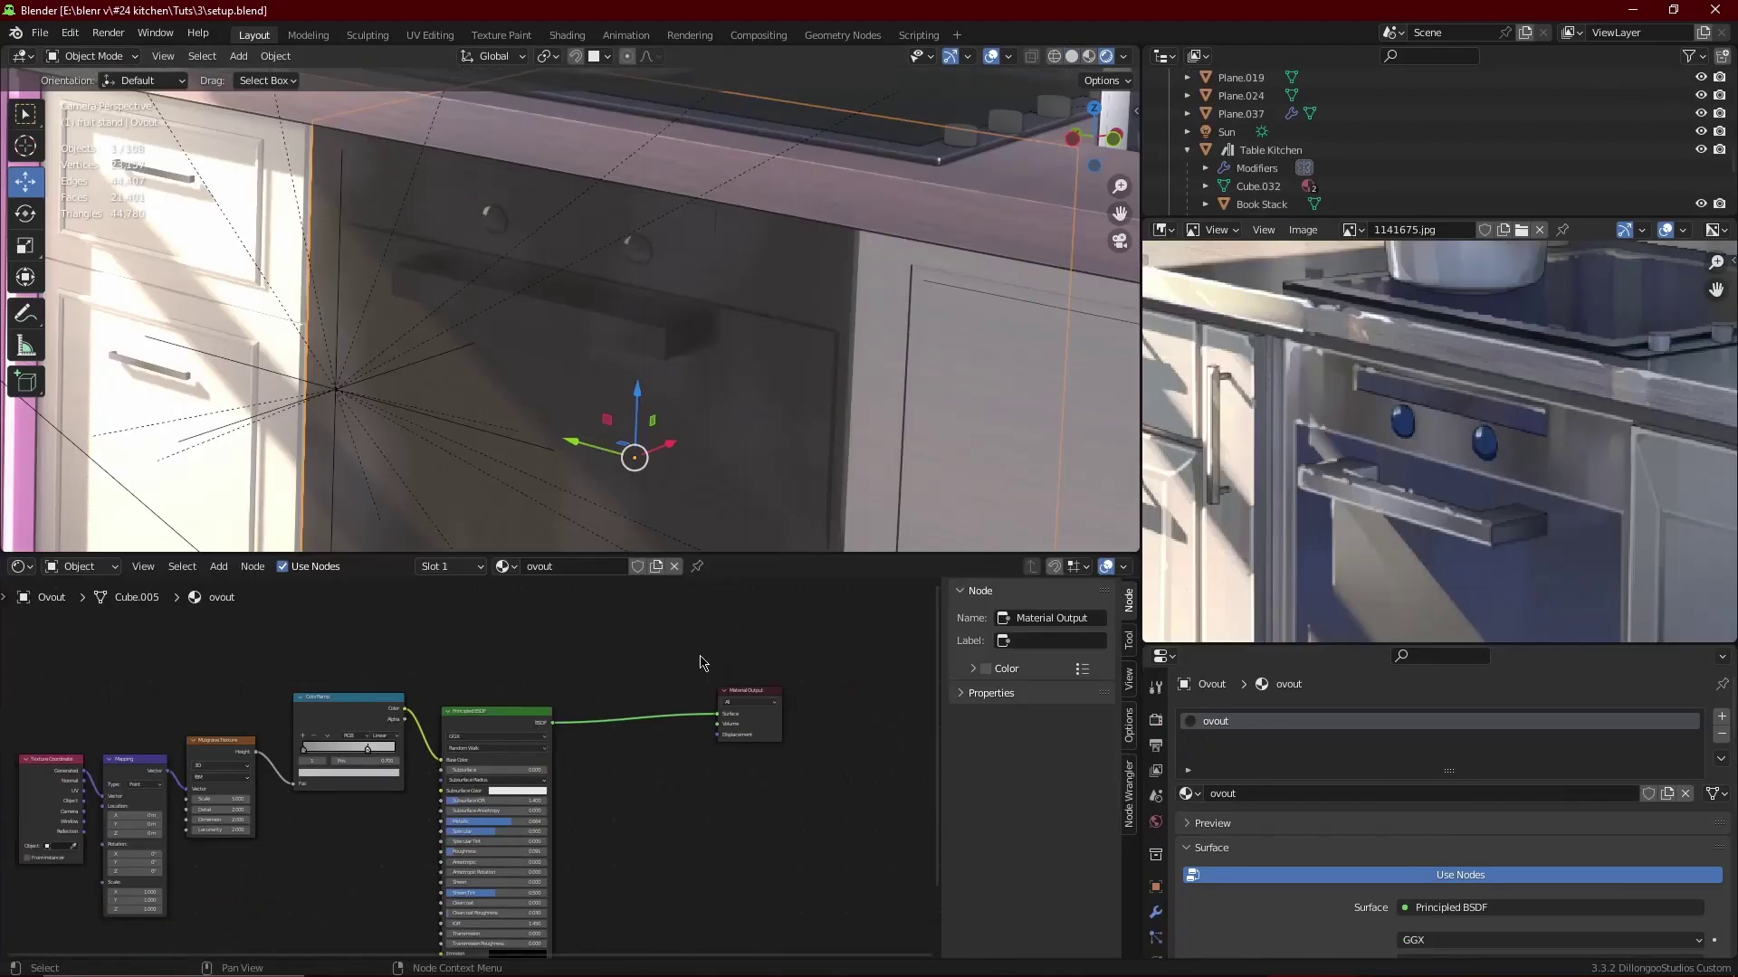
left_click(362, 778)
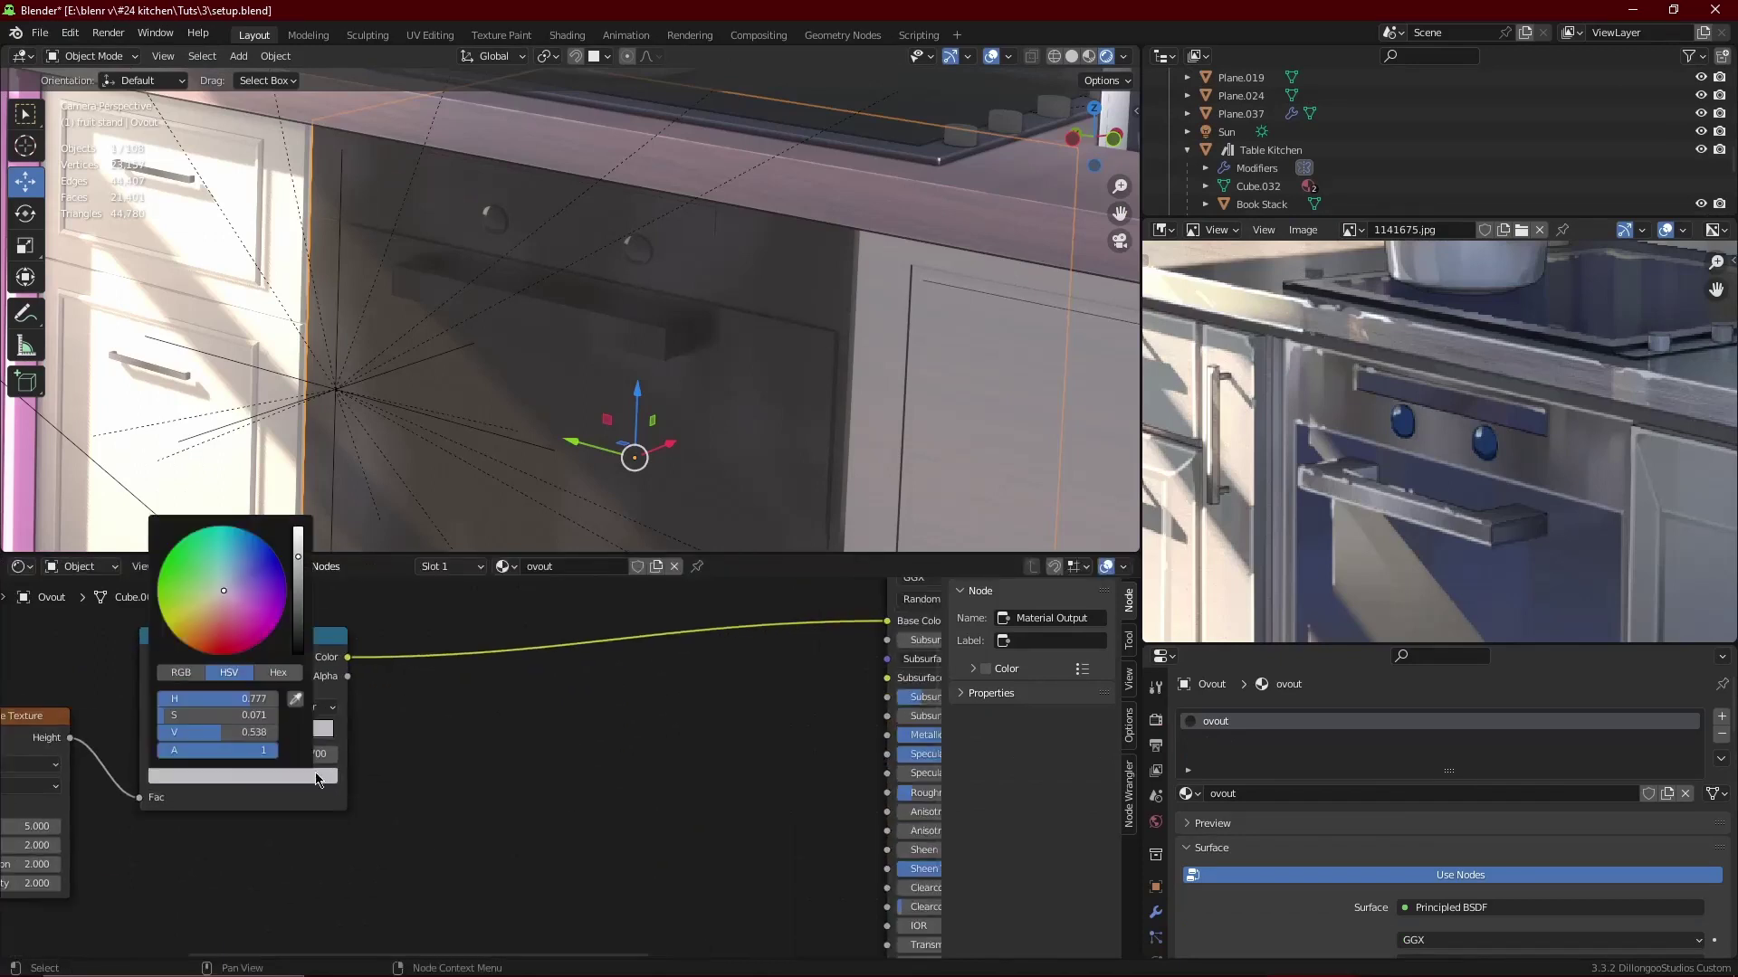
scroll(668, 817, "up", 3)
left_click(327, 758)
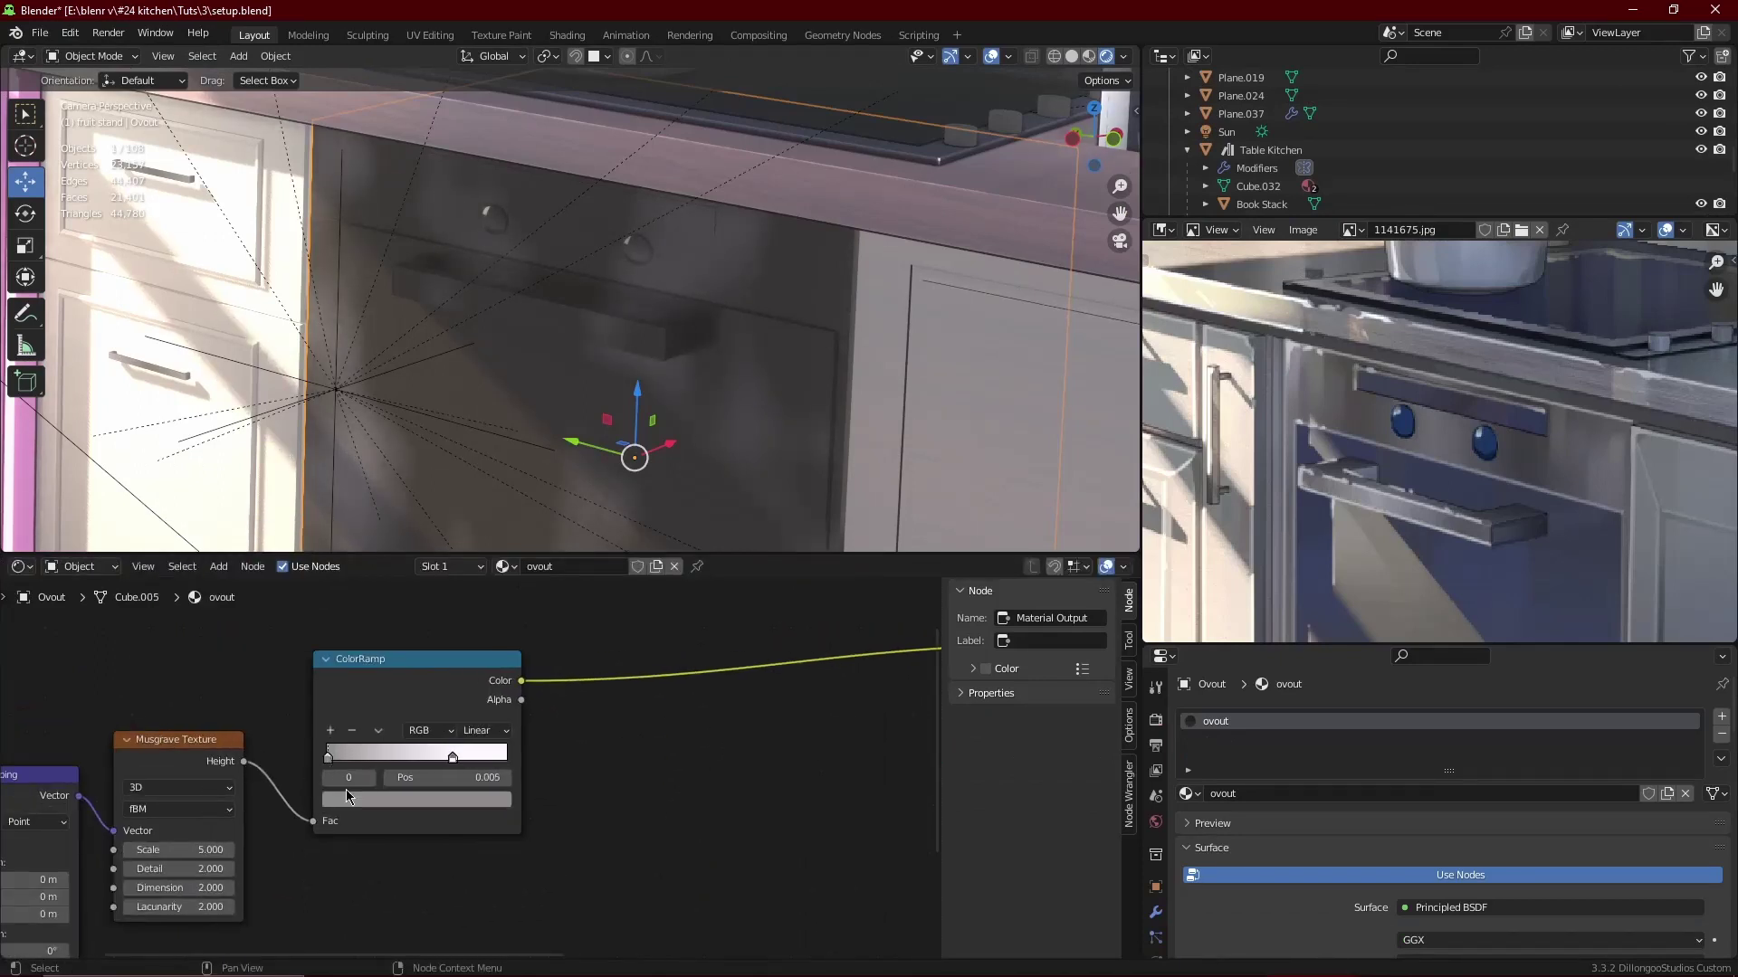
left_click(416, 800)
scroll(757, 629, "down", 2)
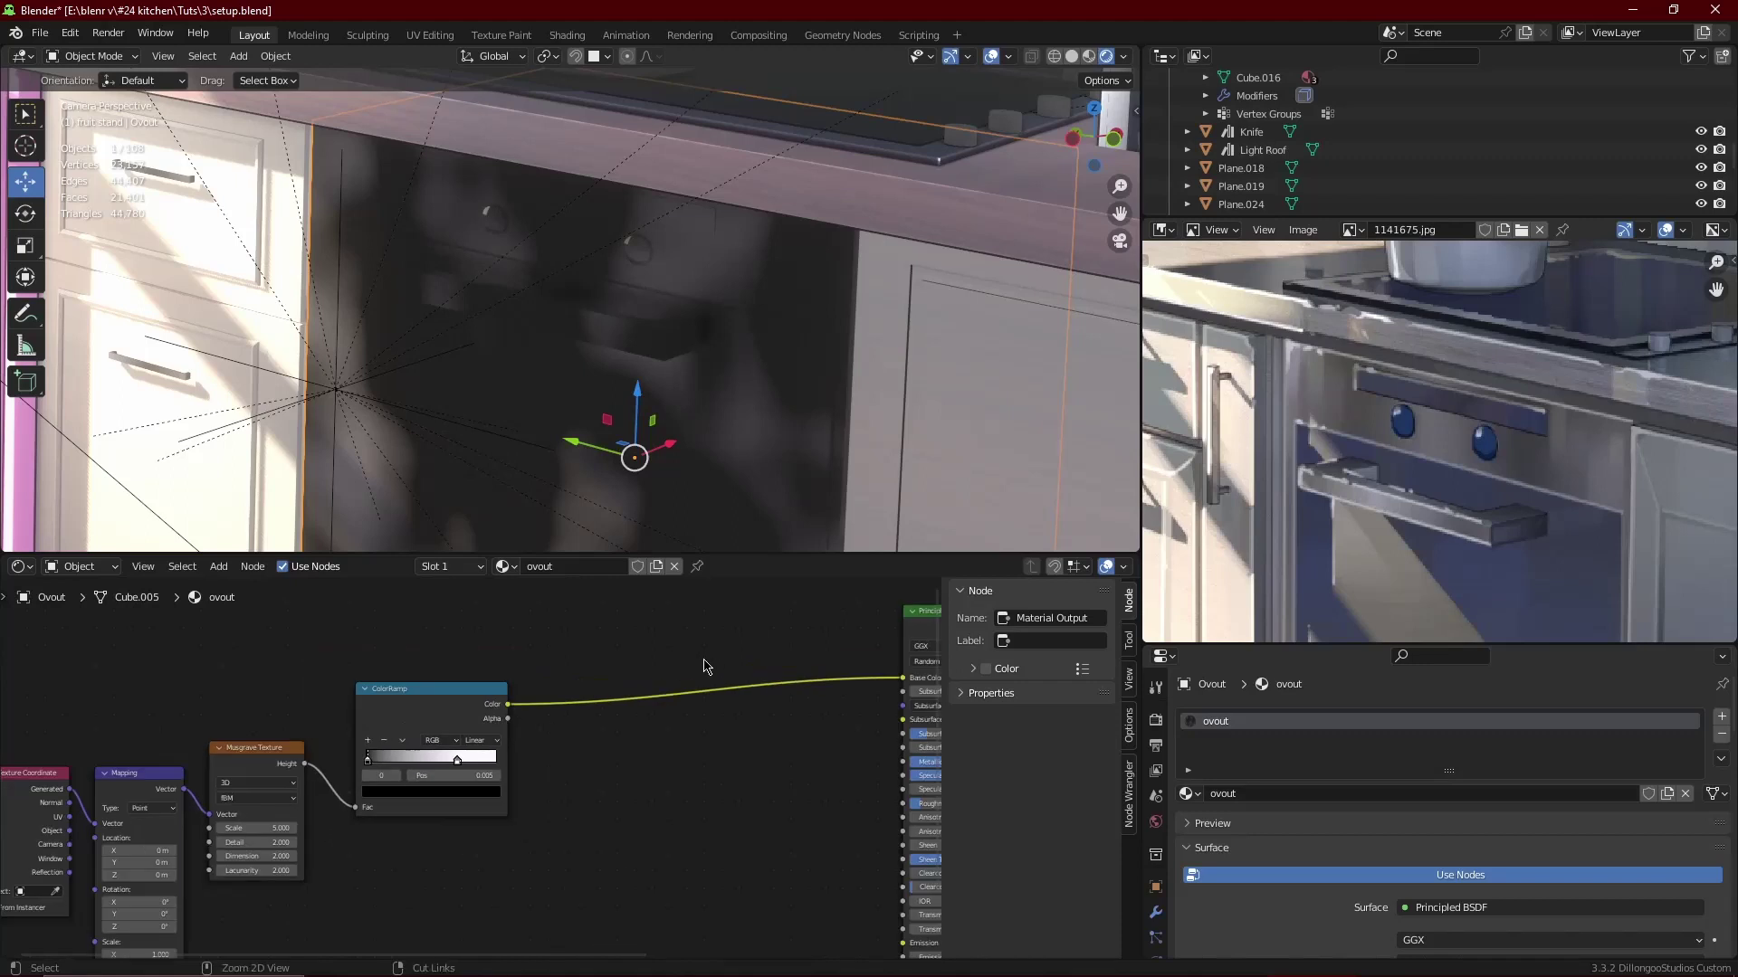
scroll(706, 667, "down", 2)
- Reposition the Hue/Saturation node and insert a Mix node before the Principled BSDF
mouse_move(543, 757)
left_mouse_down()
mouse_move(666, 839)
mouse_move(223, 945)
left_mouse_up()
key("x")
scroll(640, 845, "up", 2)
key("Home")
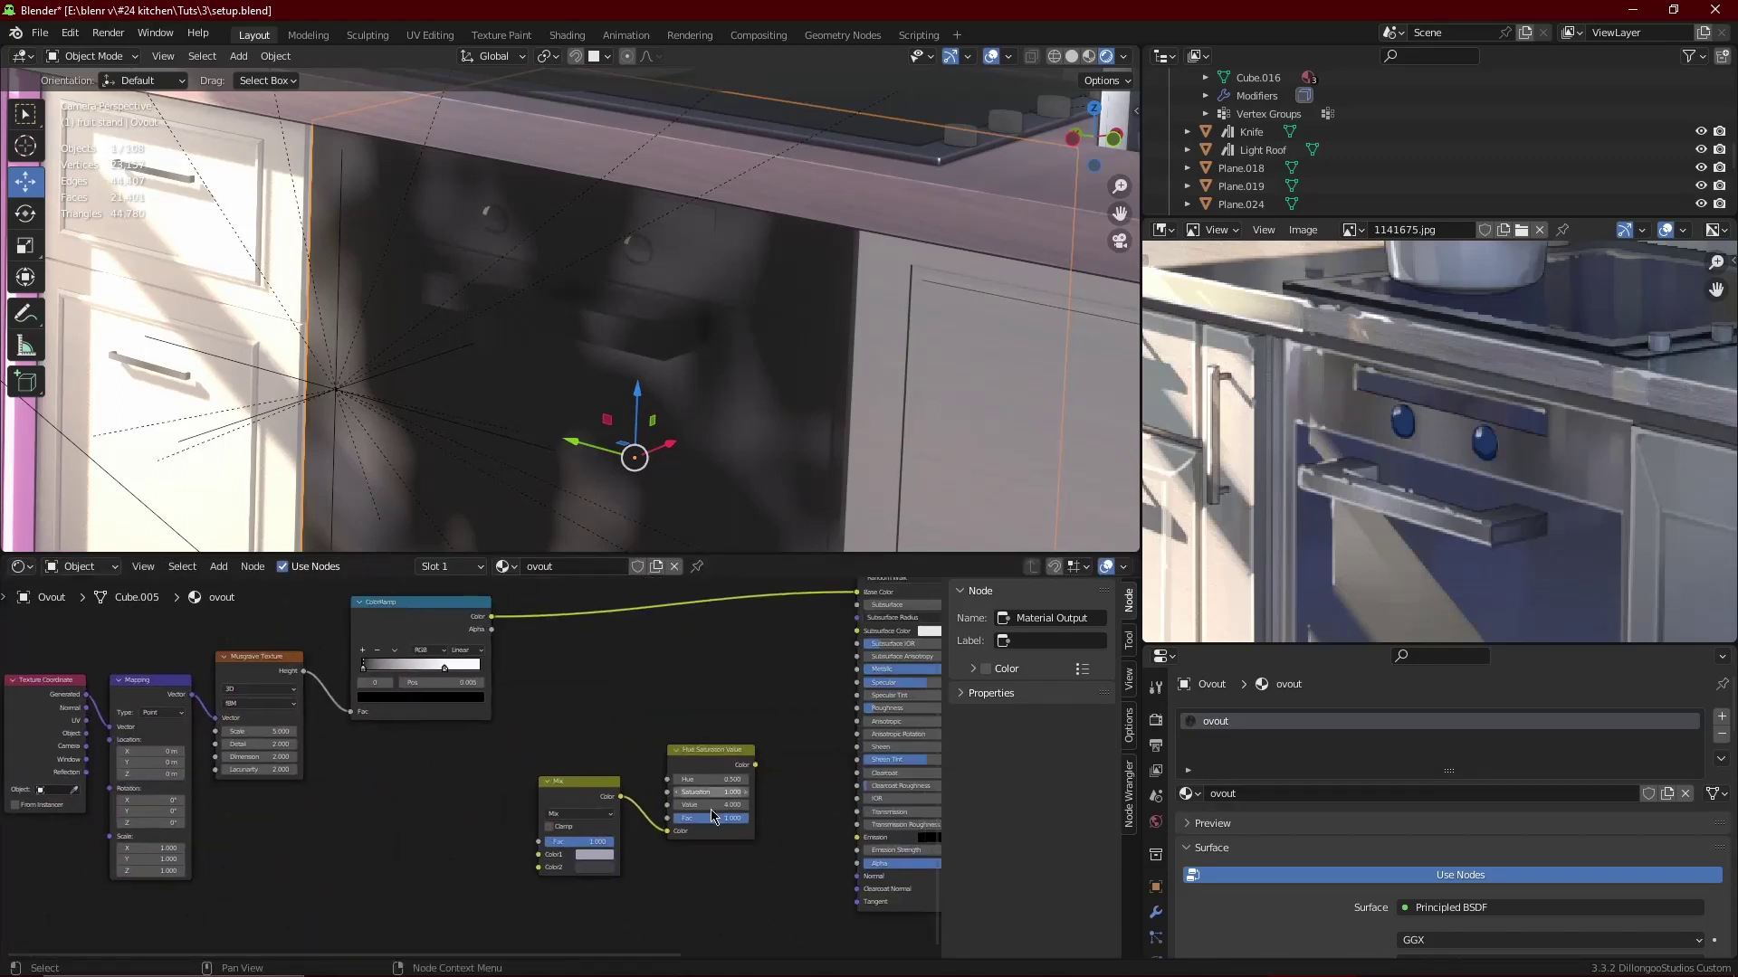
left_click_drag(562, 932, 667, 708)
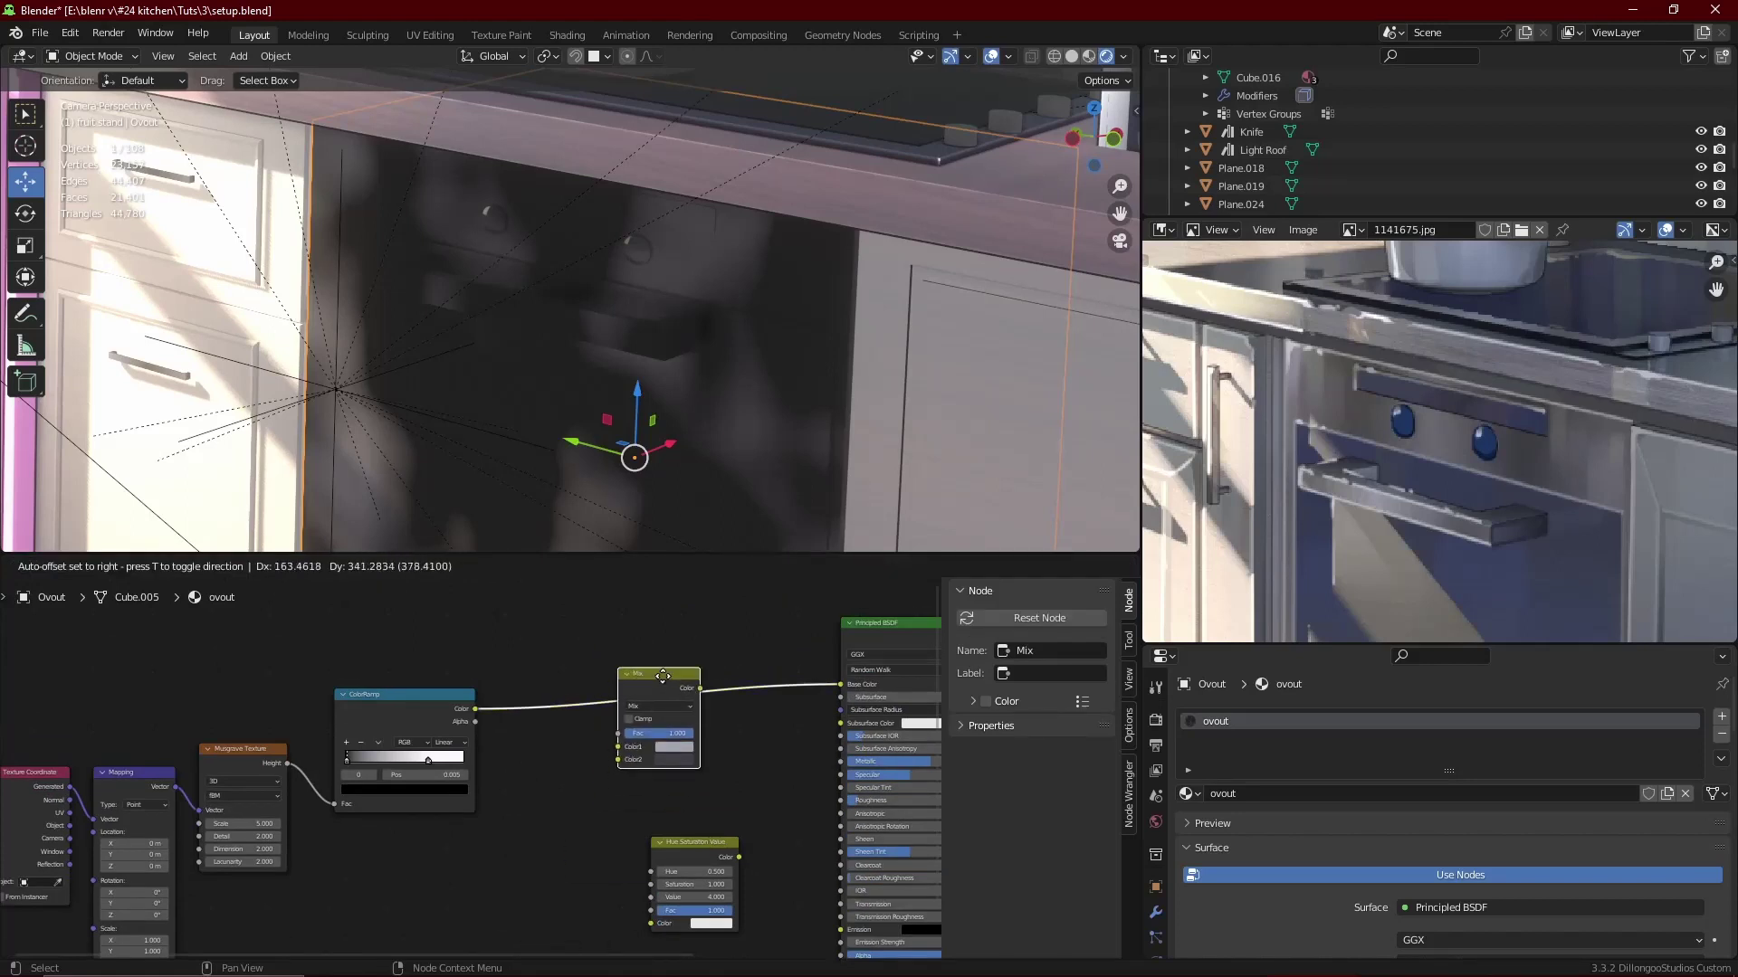
scroll(667, 708, "up", 2)
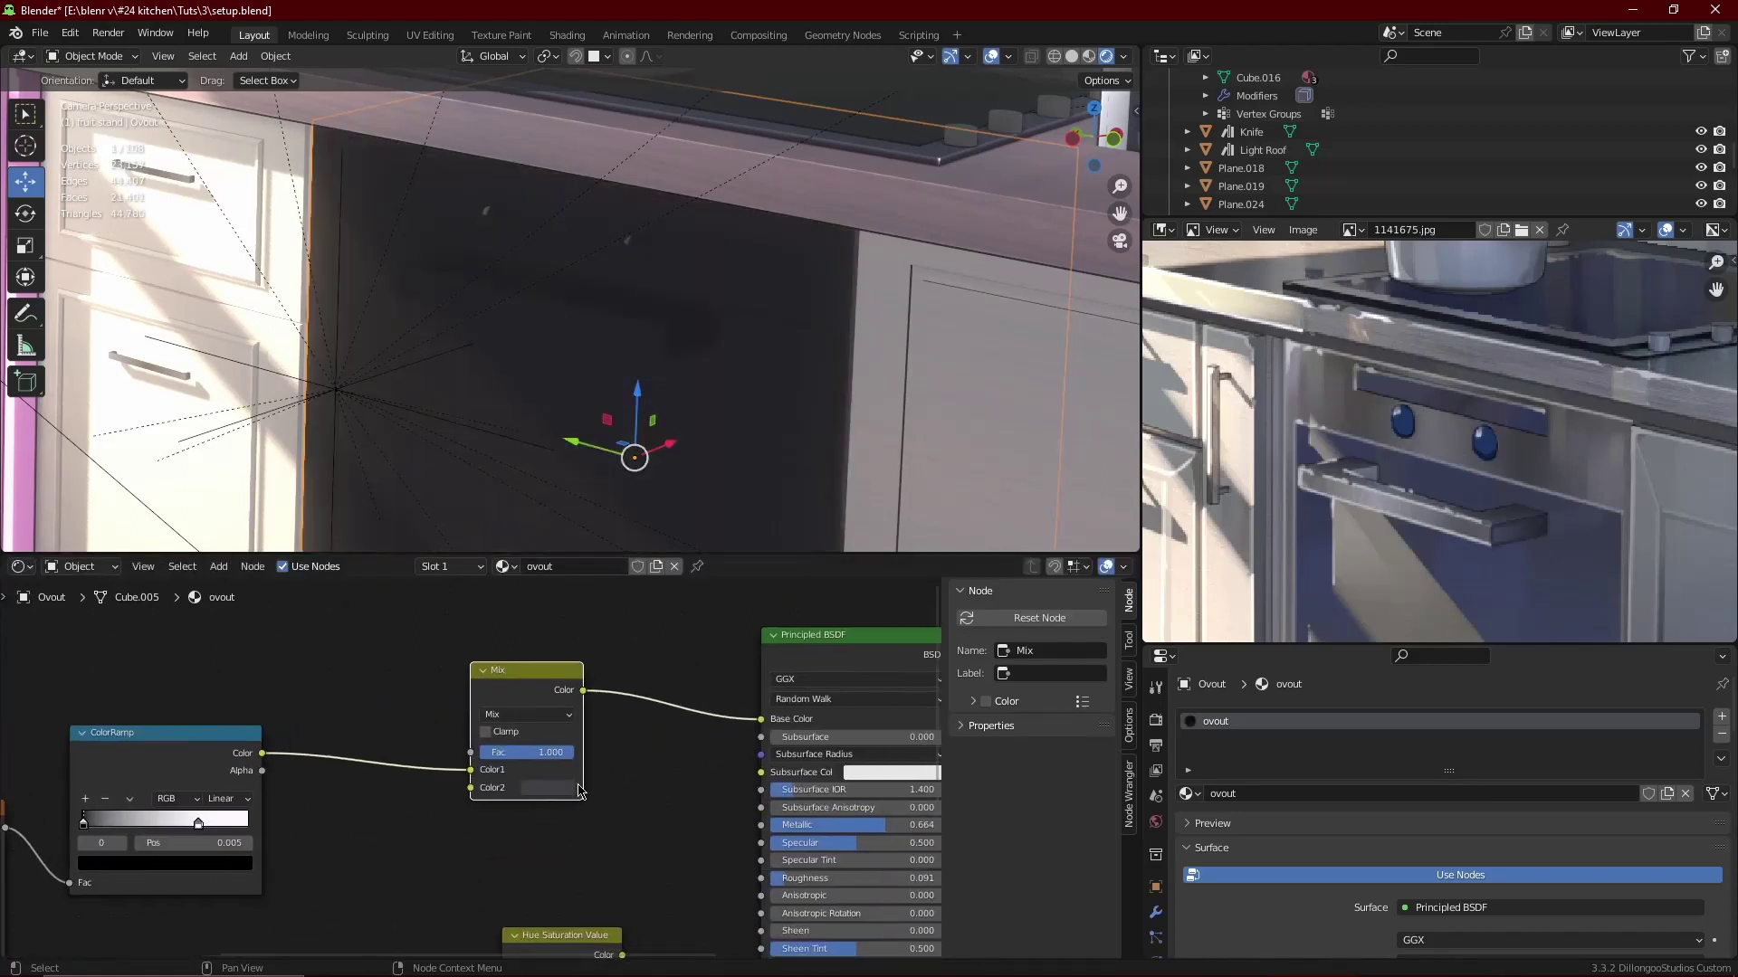
- Route the ColorRamp into the Mix Fac, add Hue Saturation Value before the shader, and save
left_click_drag(470, 769, 470, 752)
scroll(488, 787, "down", 2)
left_click_drag(504, 861, 602, 620)
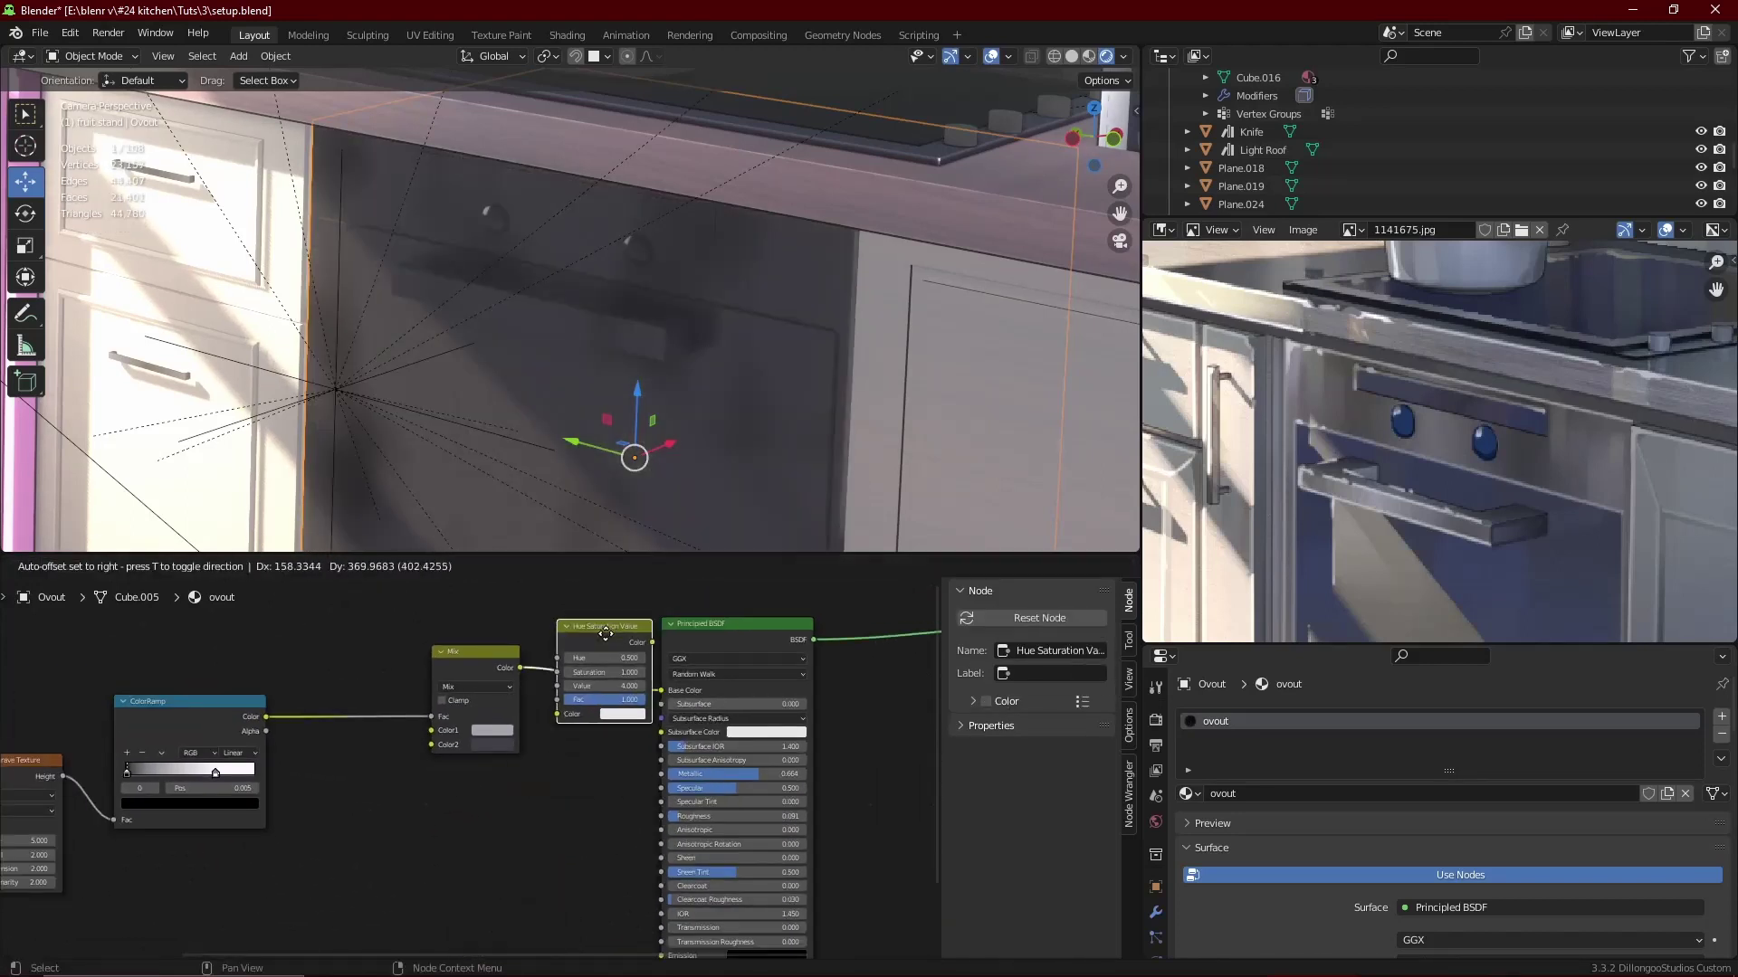
scroll(641, 710, "up", 2)
scroll(641, 710, "up", 1)
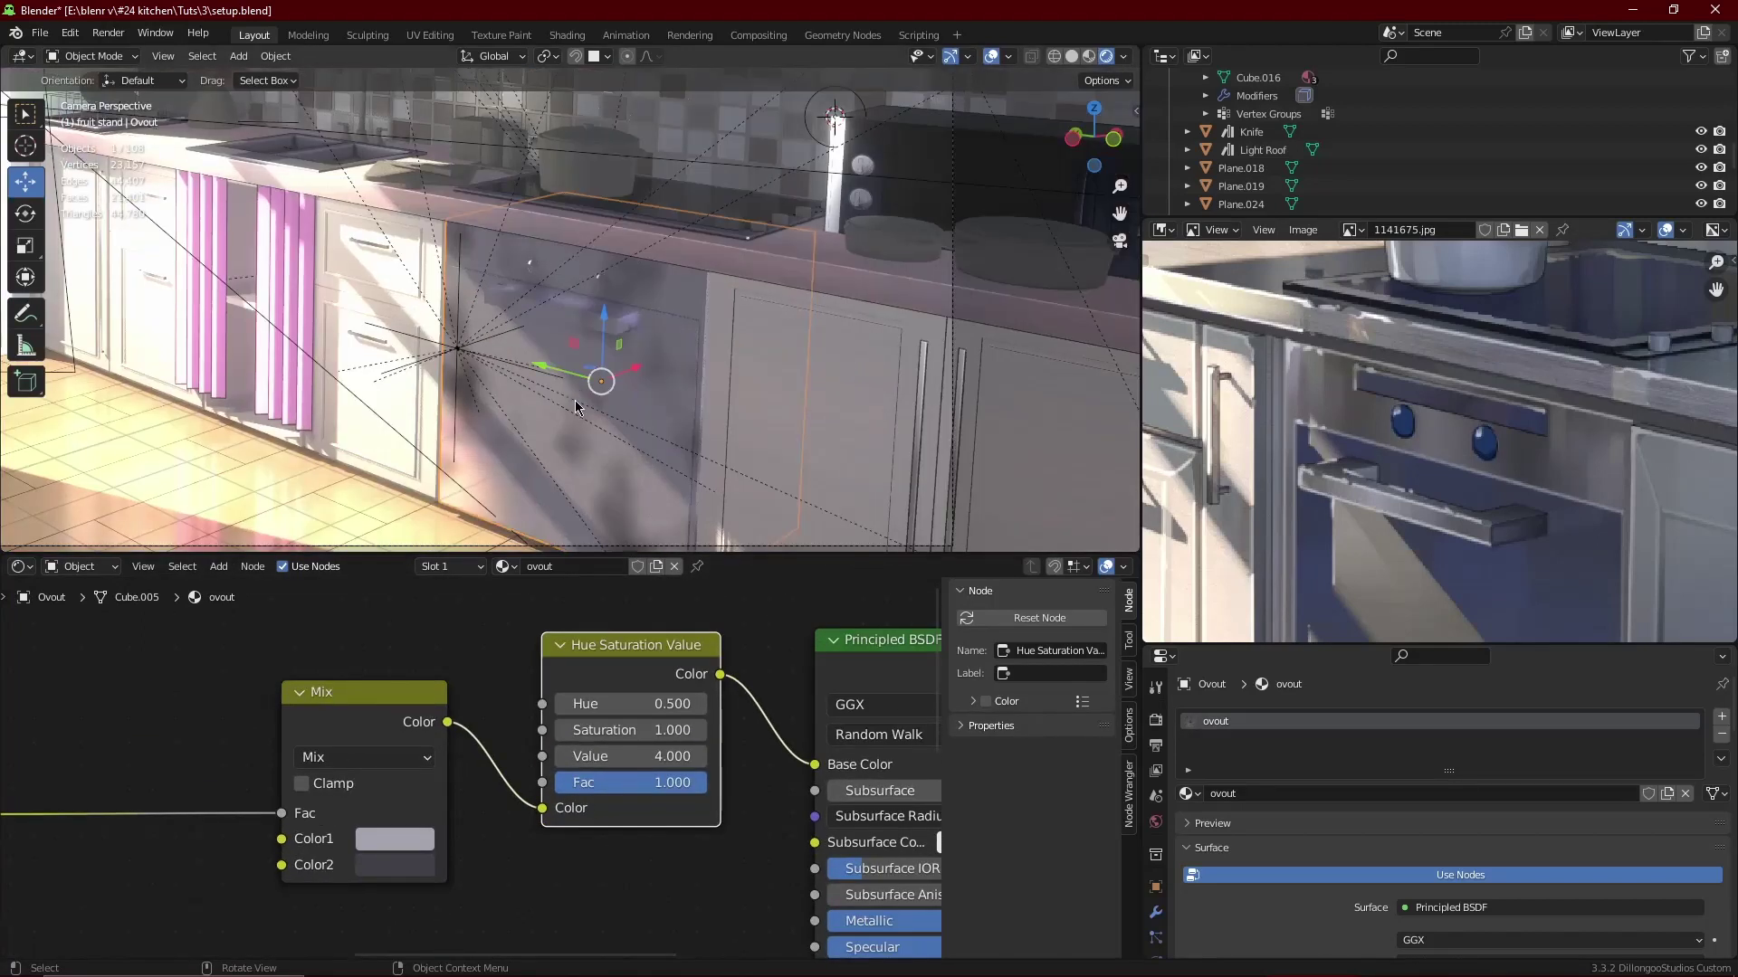
key("ctrl+s")
- Add an Outline Helper toon outline to the oven with thickness 0.01
key("n")
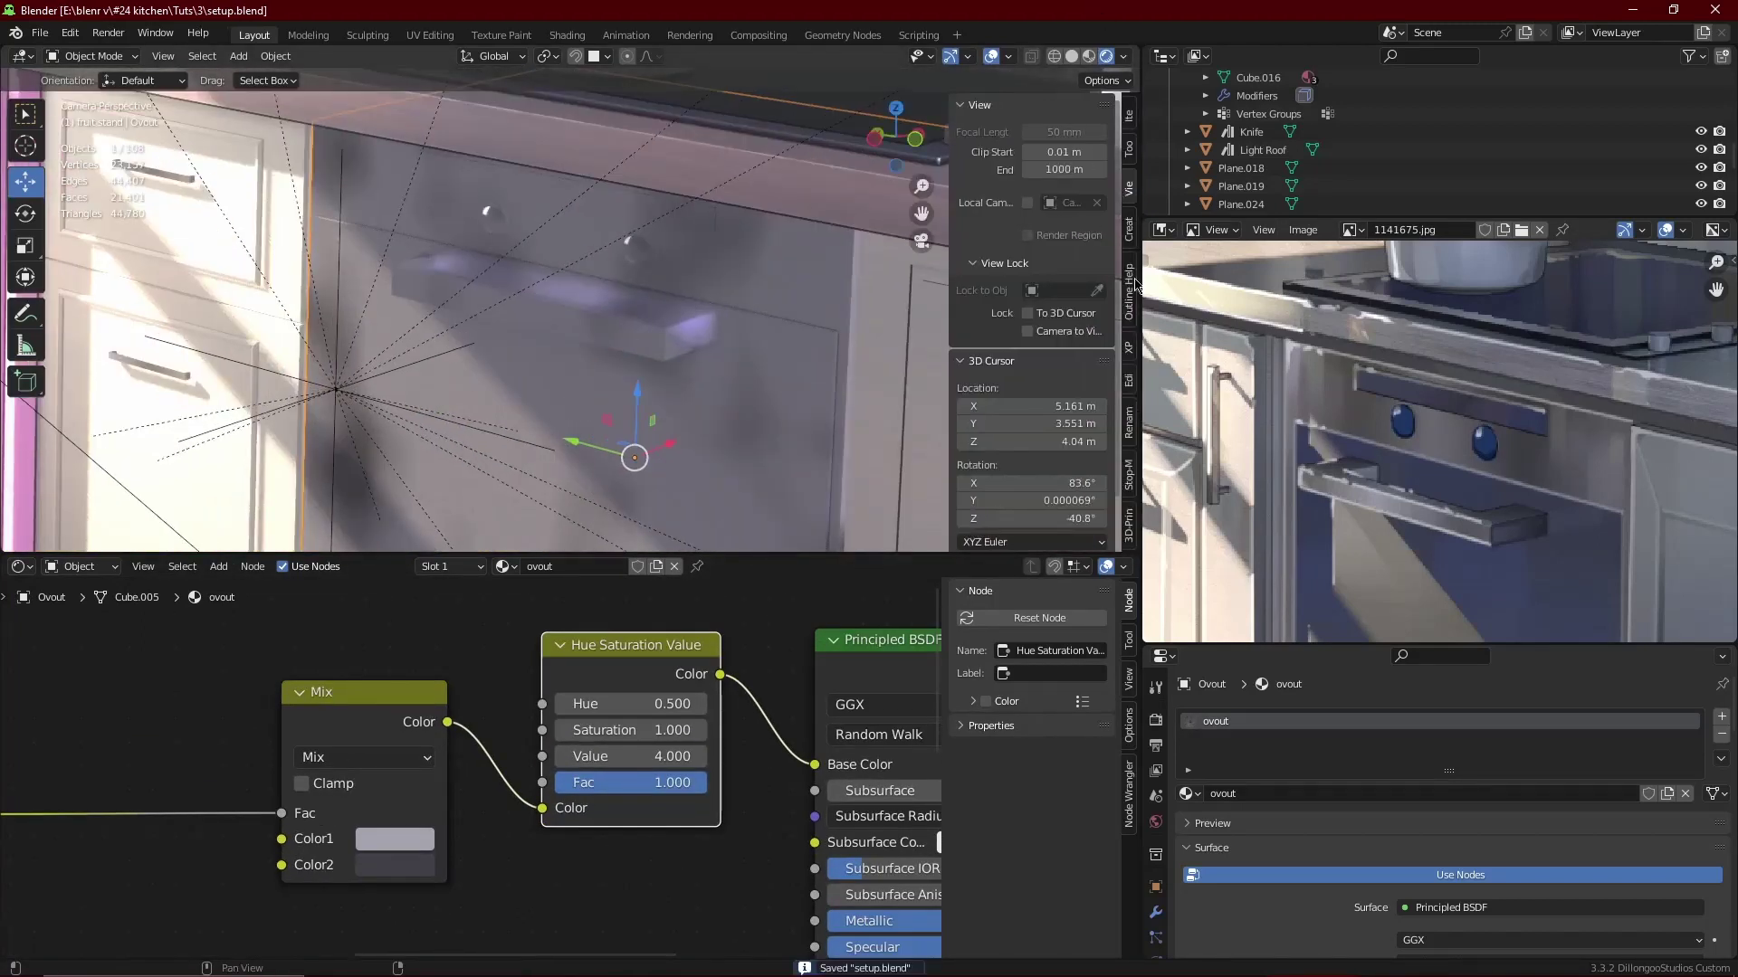
left_click(1129, 288)
left_click(1039, 131)
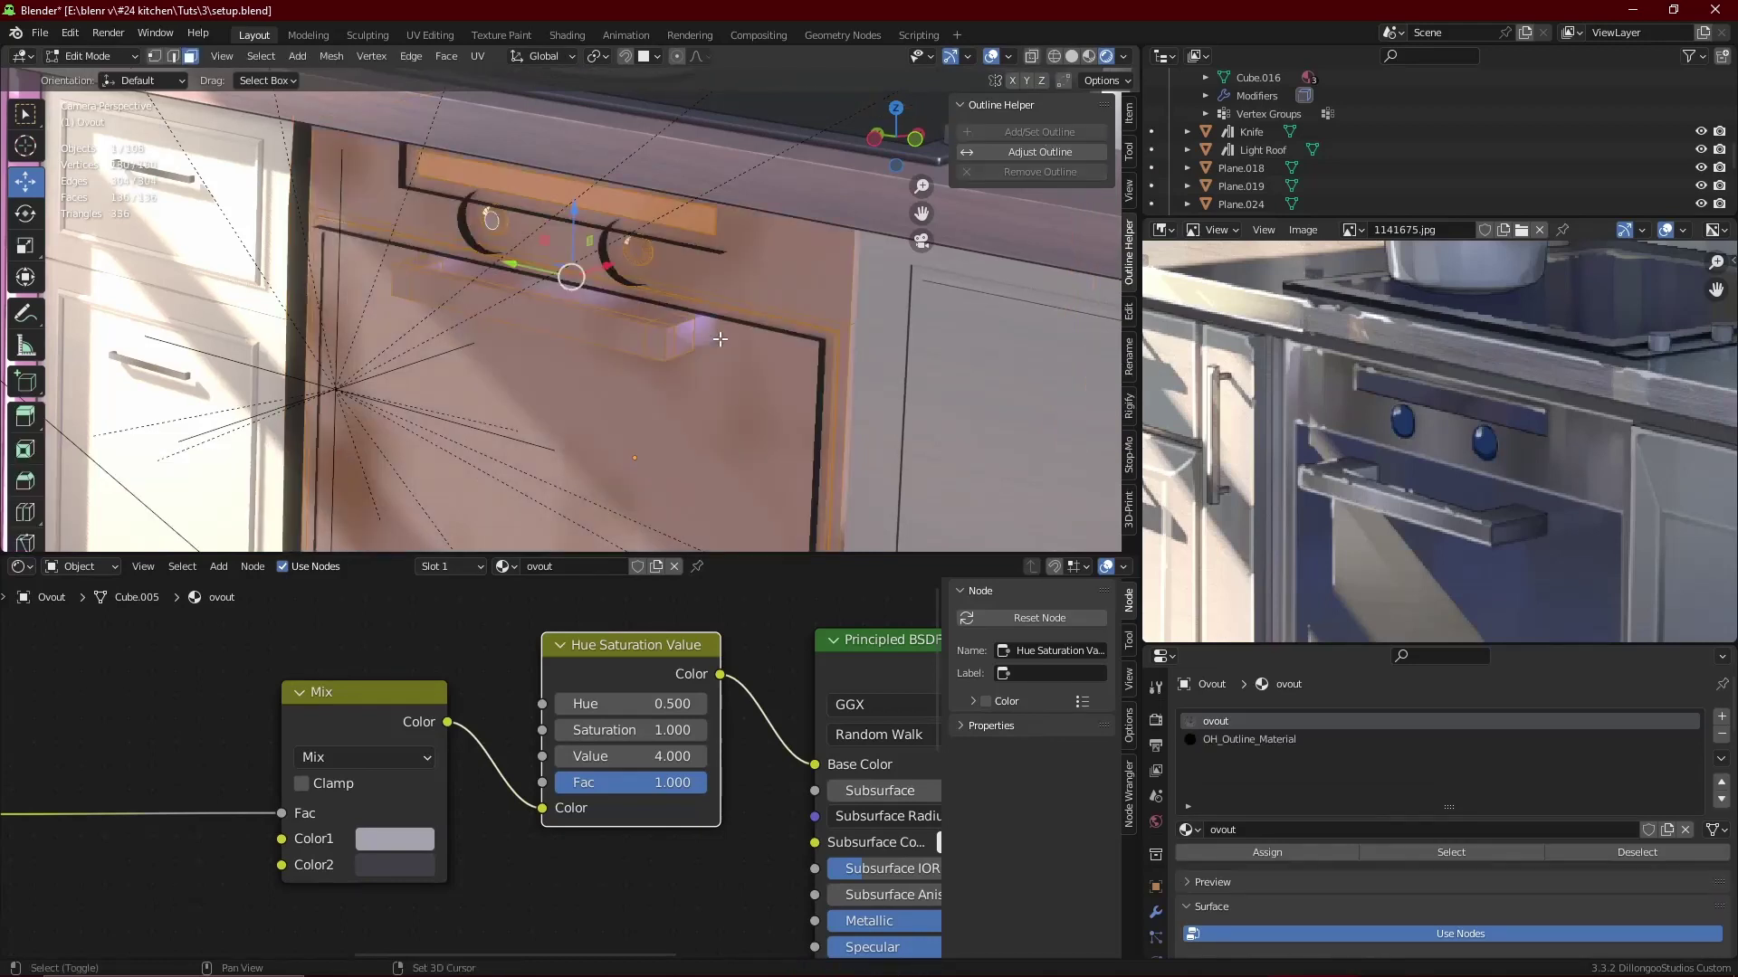
left_click(1039, 153)
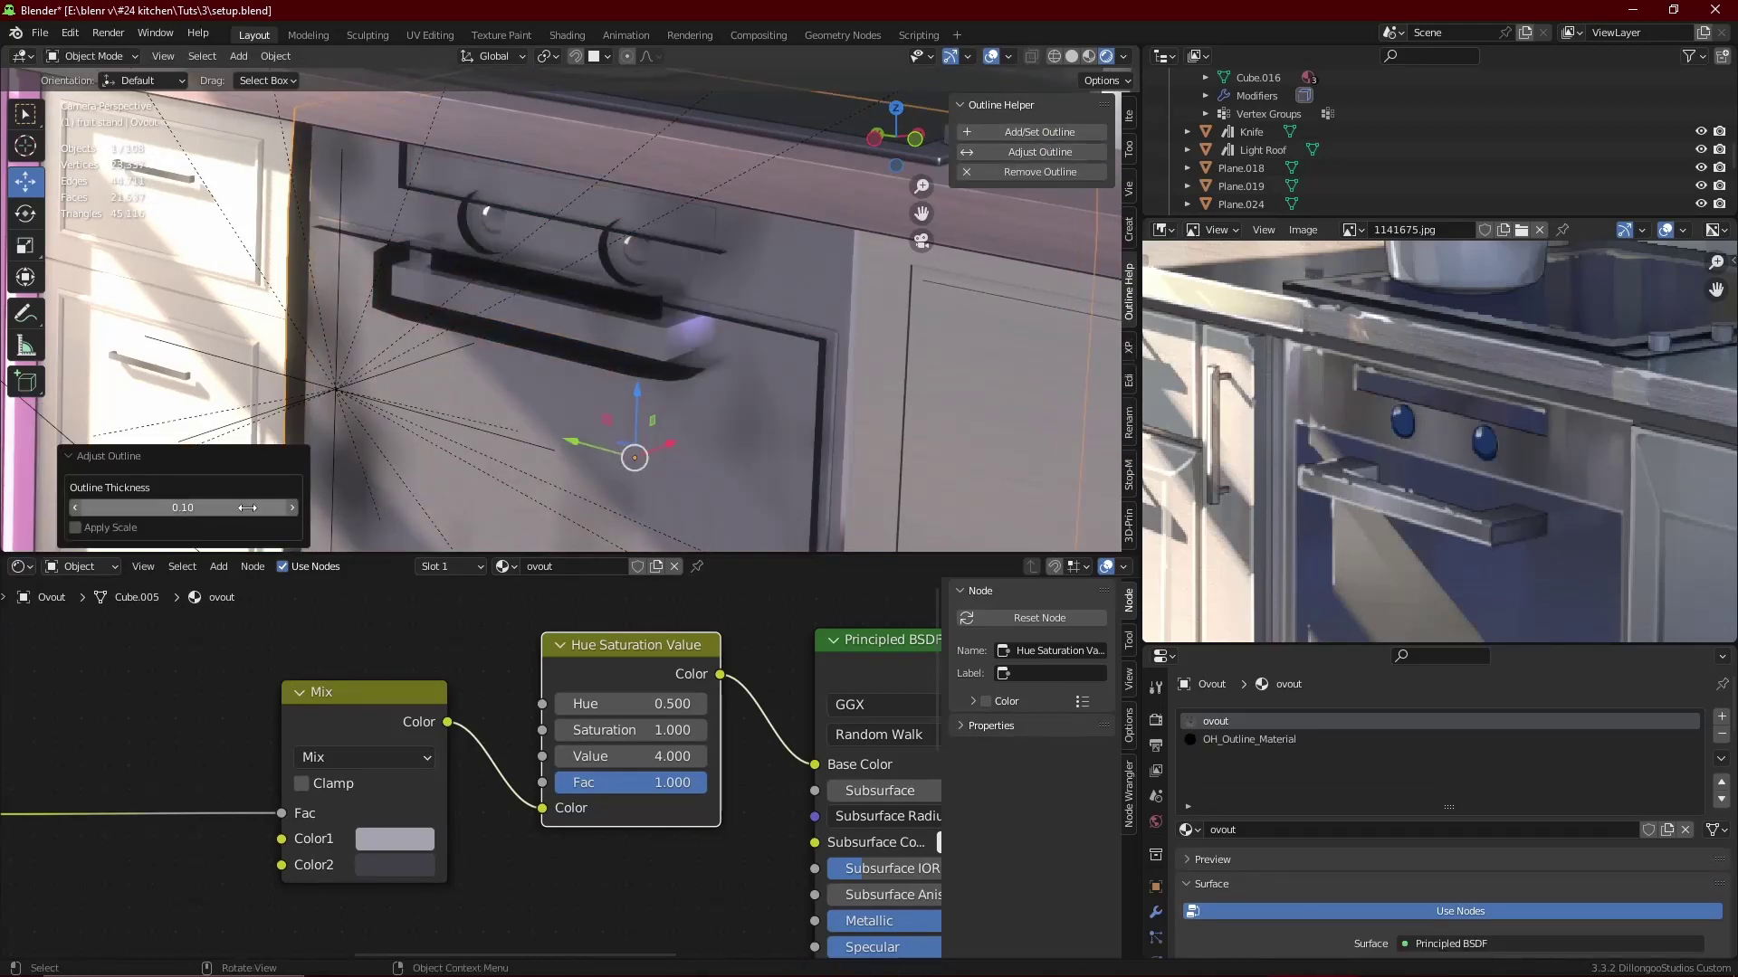
type("0.01")
key("Return")
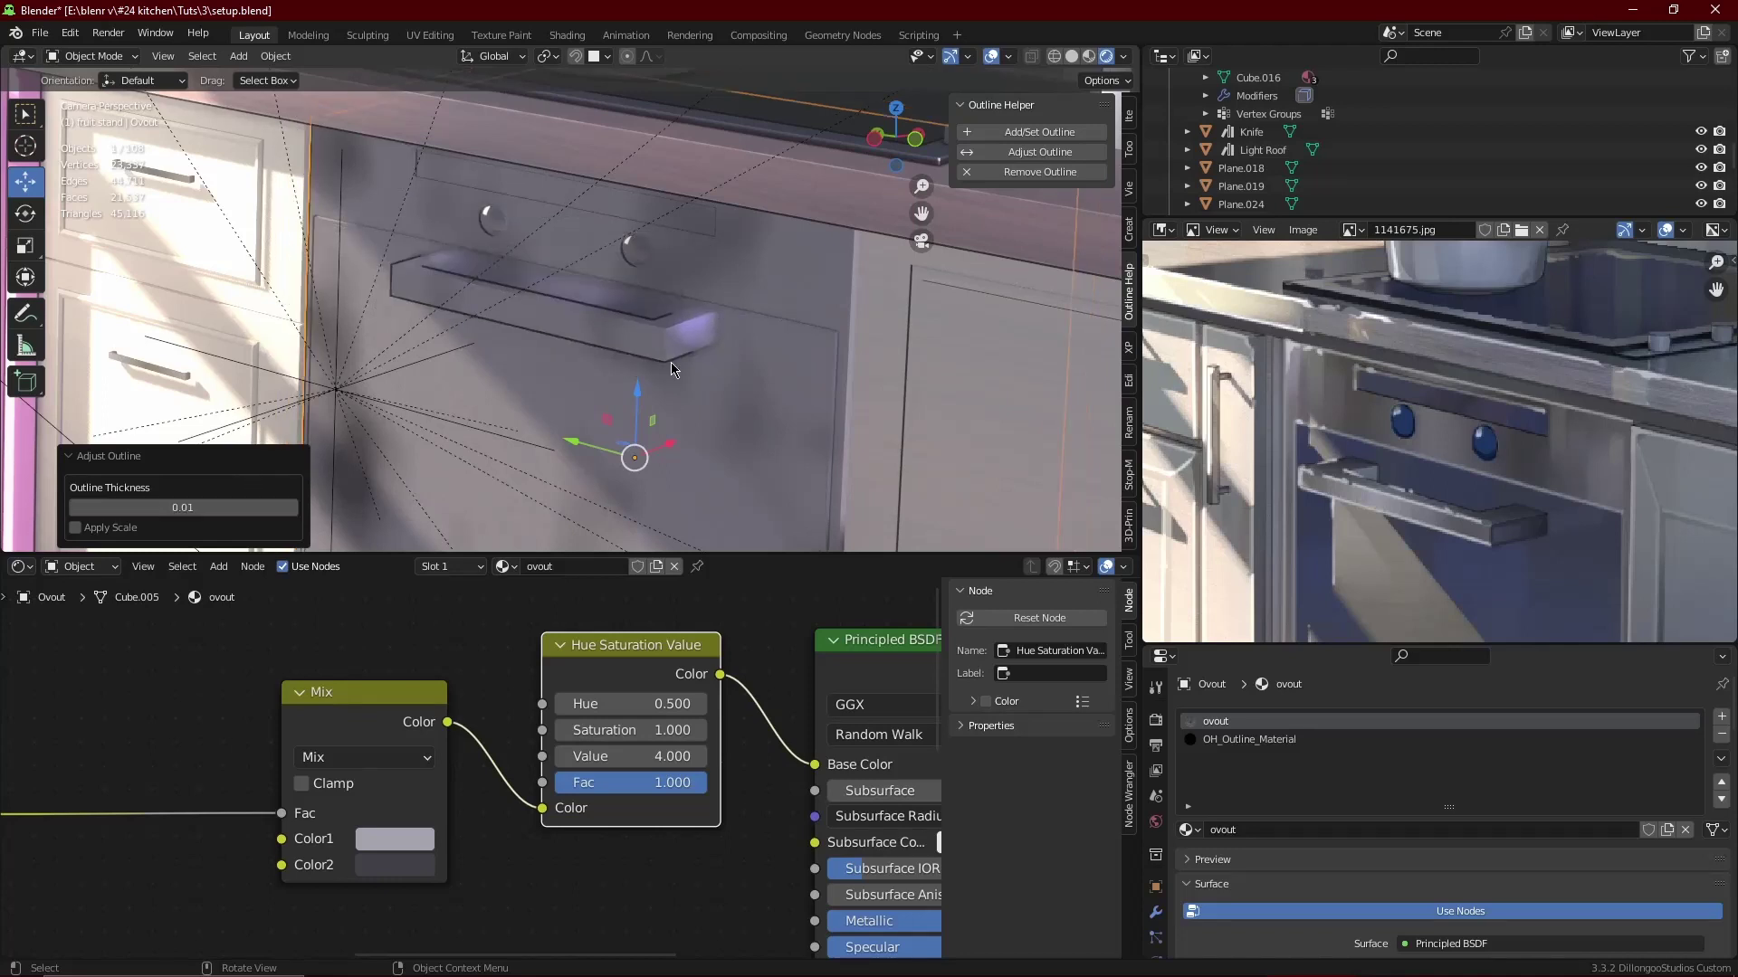
scroll(615, 407, "down", 3)
scroll(806, 371, "down", 2)
- Enter Edit Mode on the oven and select the door's front loop
left_click(806, 372)
key("Tab")
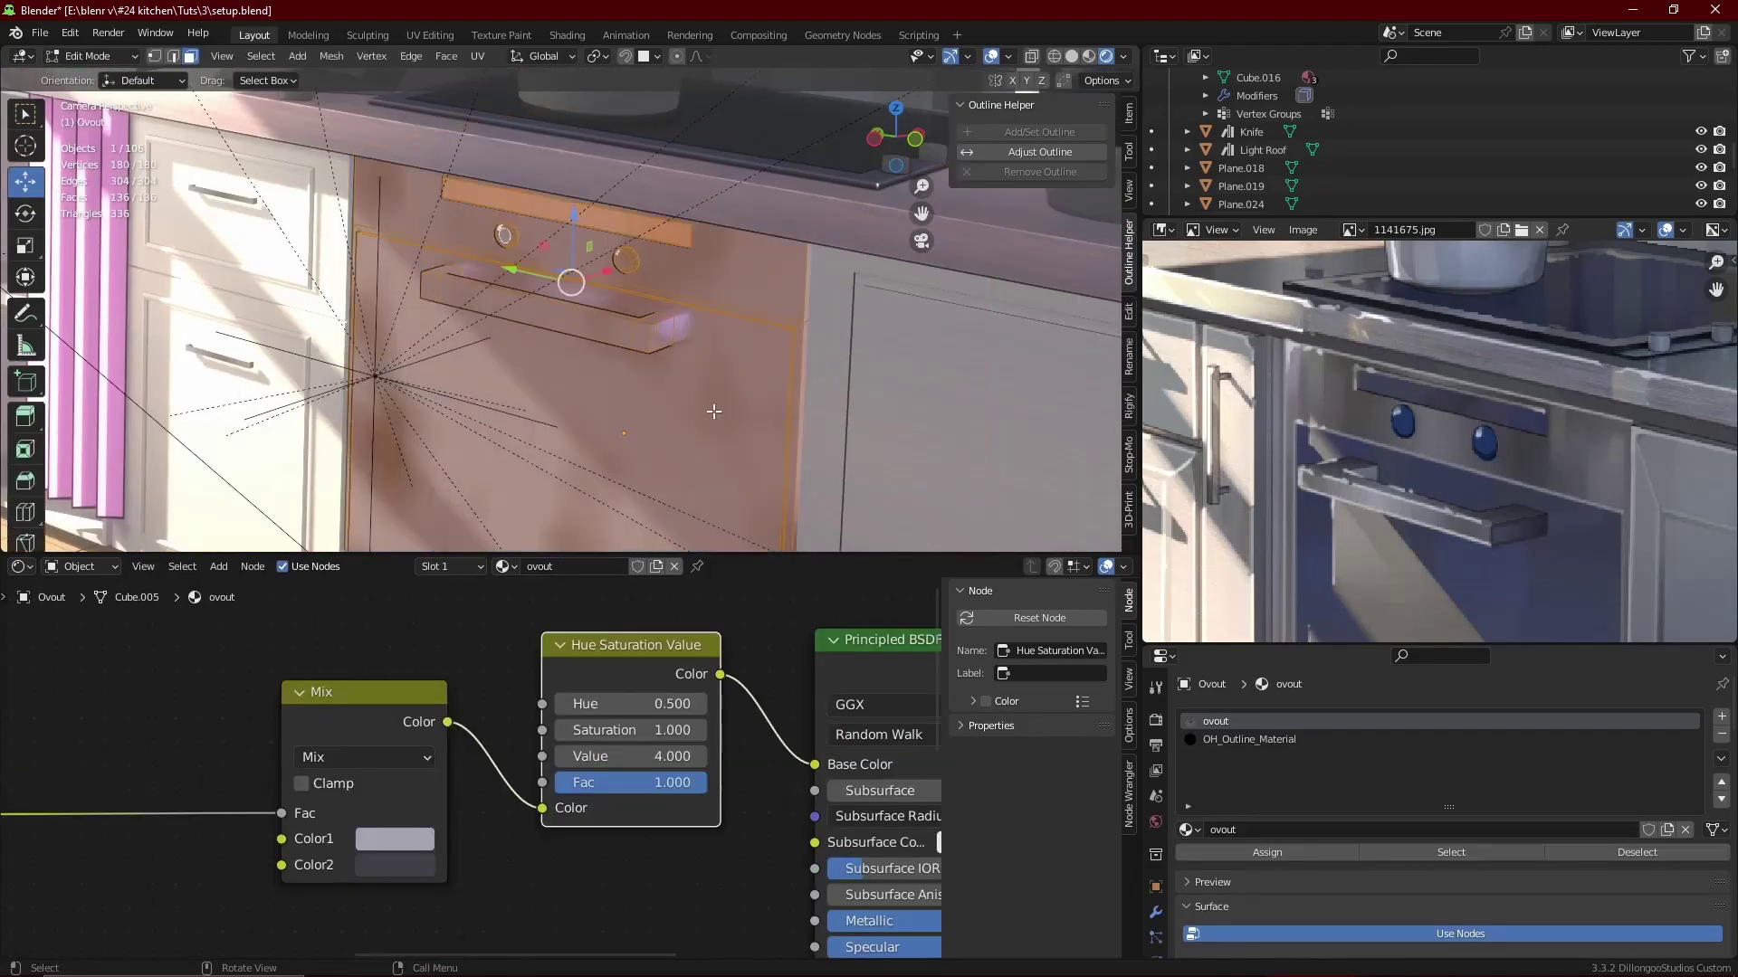
scroll(724, 362, "up", 5)
left_click(789, 359, "alt")
scroll(789, 359, "down", 3)
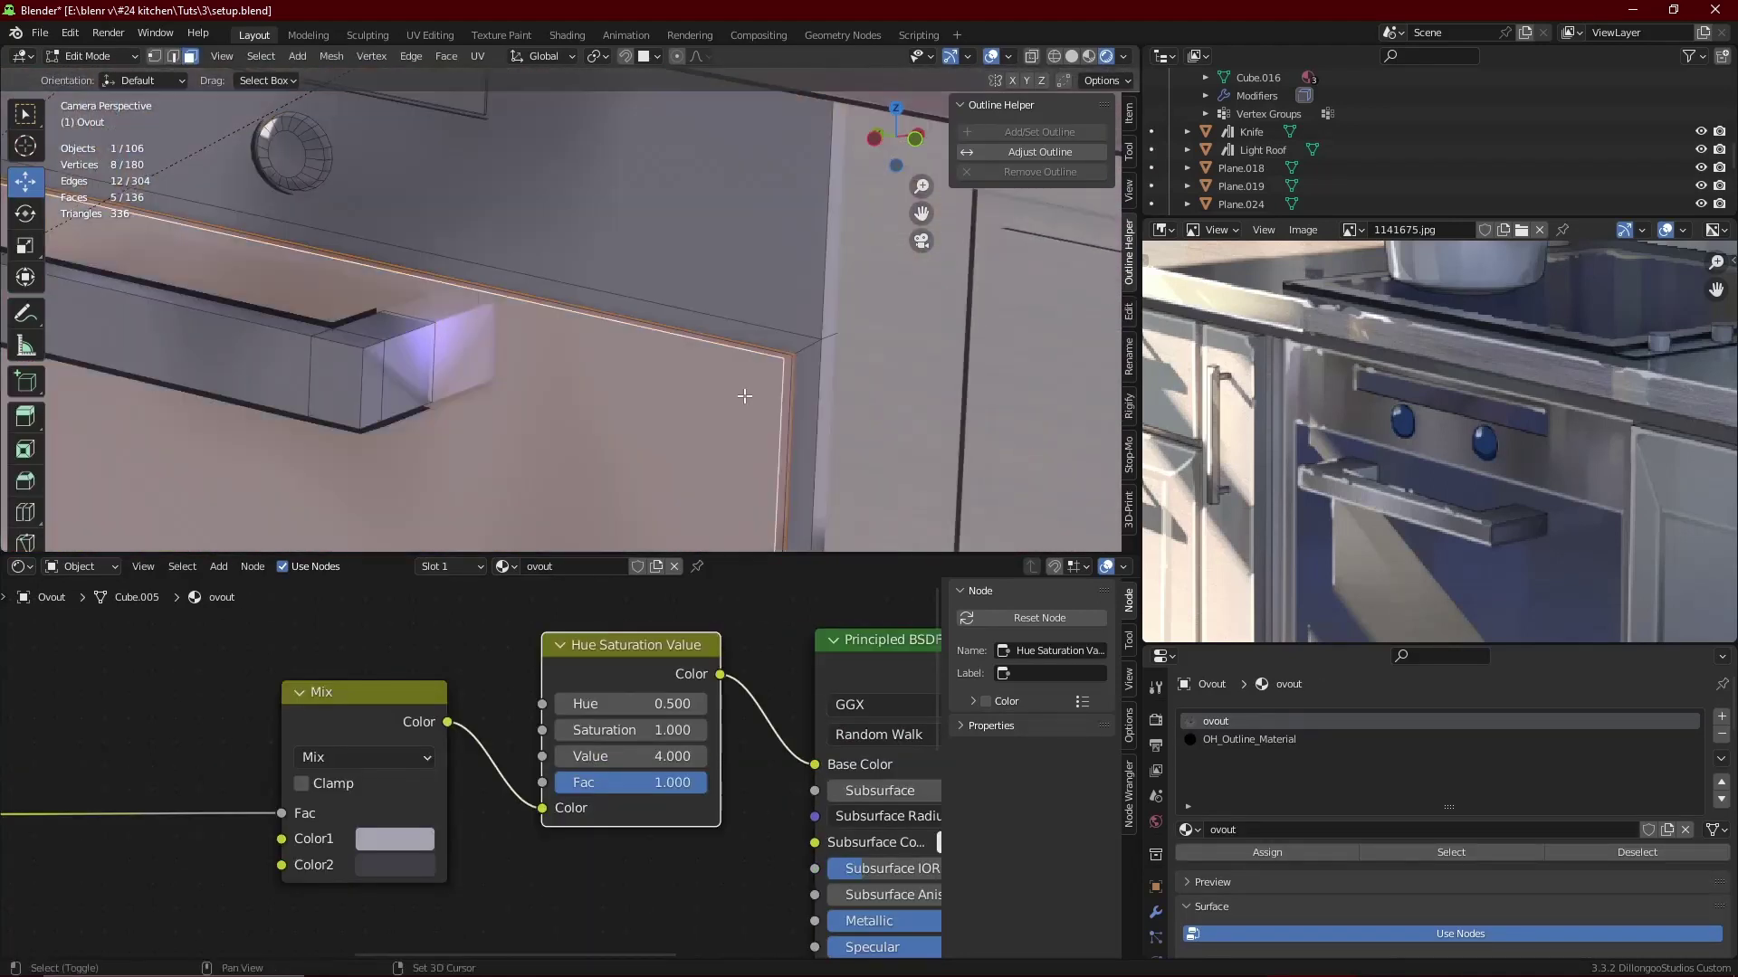
scroll(790, 358, "down", 3)
- Add a new material slot and assign the blk material to the oven door faces
left_click(1722, 716)
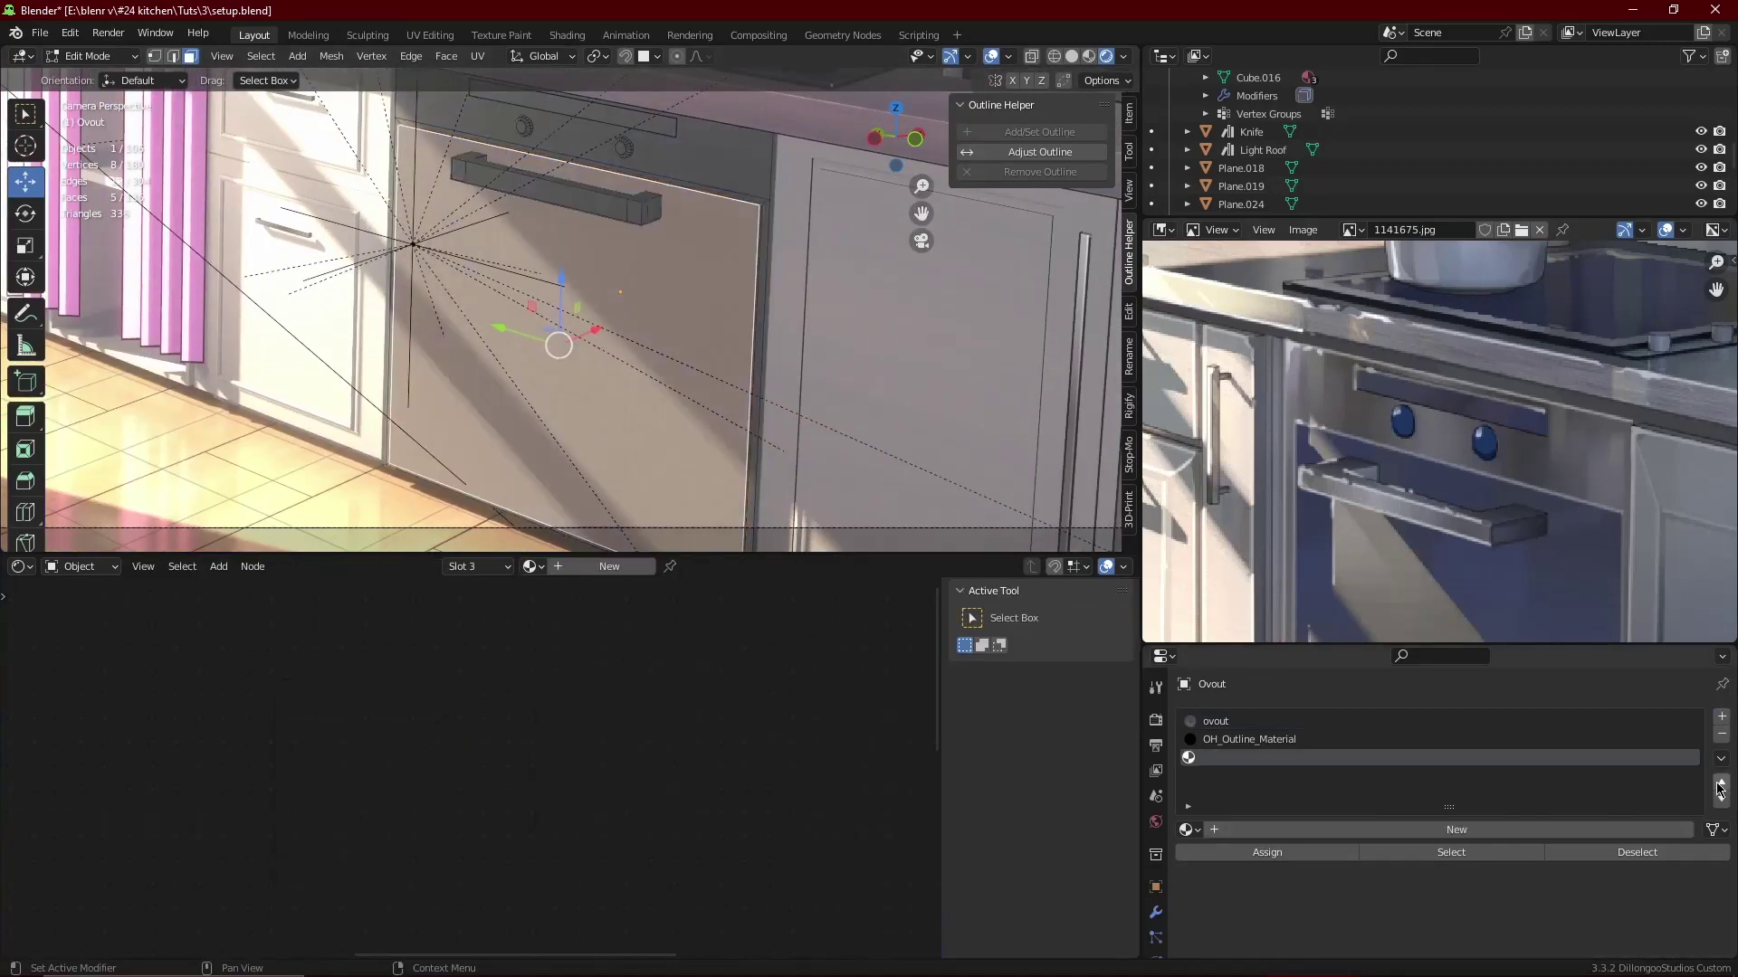
left_click(1188, 830)
type("bl")
left_click(1282, 659)
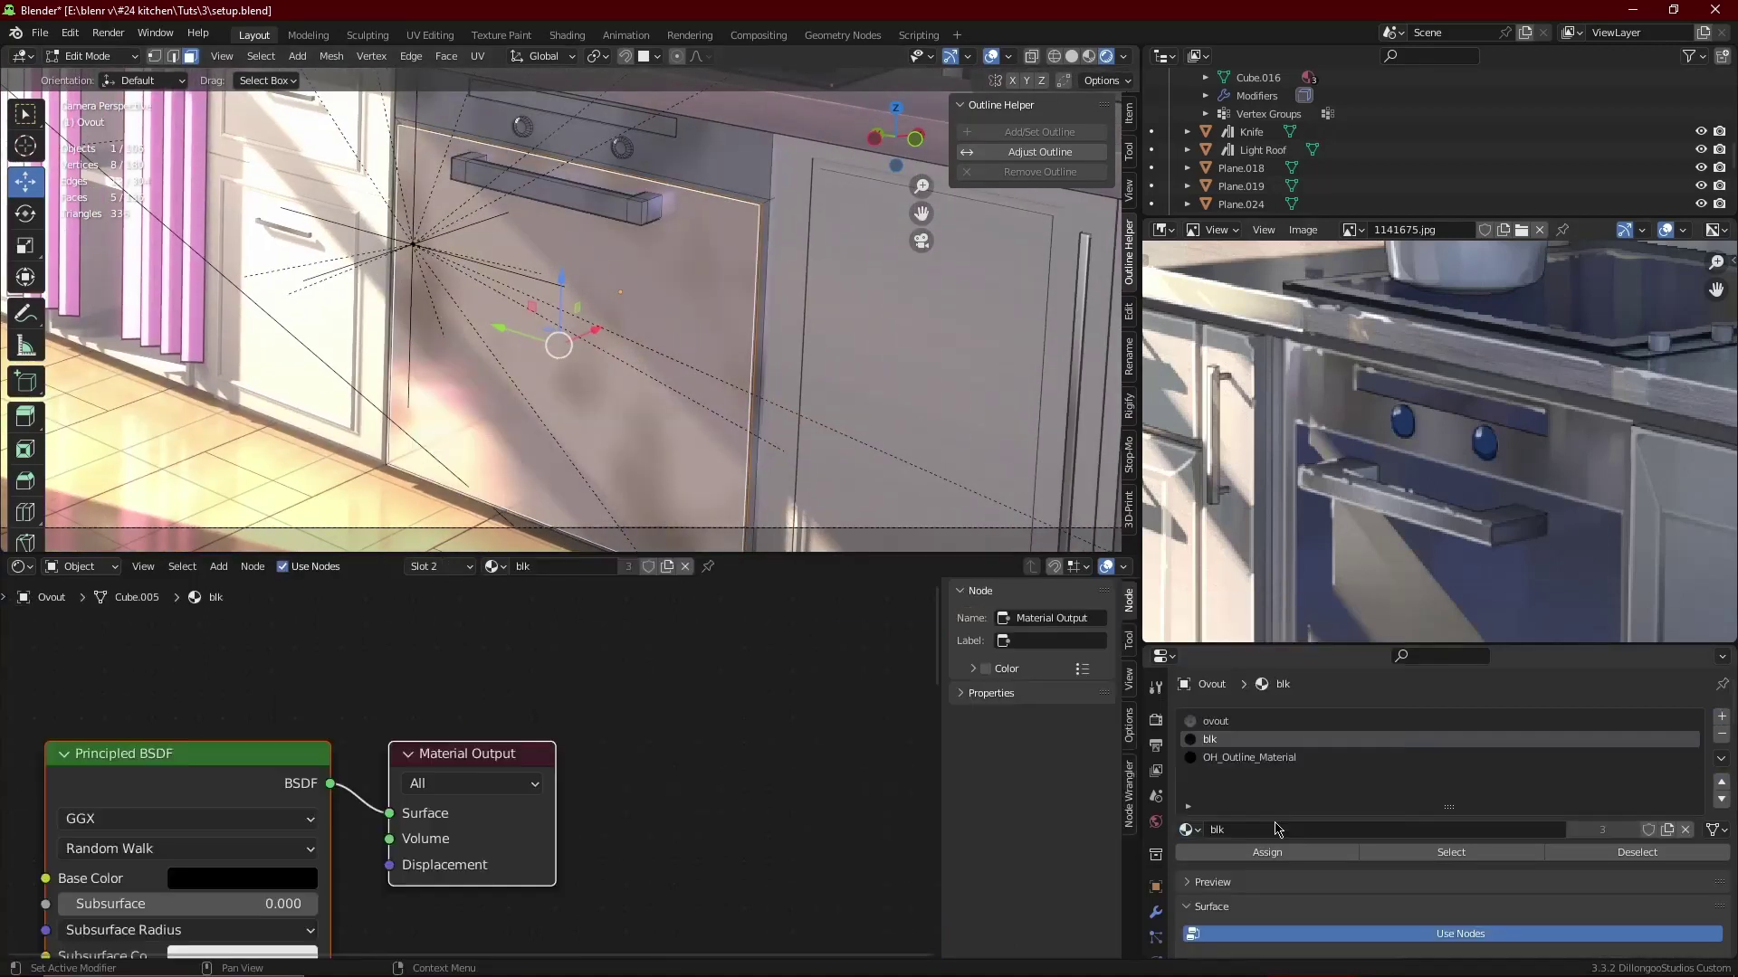
left_click(1267, 853)
key("Tab")
- Select the oven door and tint the blk Base Color a light blue-grey
scroll(731, 272, "down", 4)
left_click(732, 234)
scroll(731, 233, "up", 2)
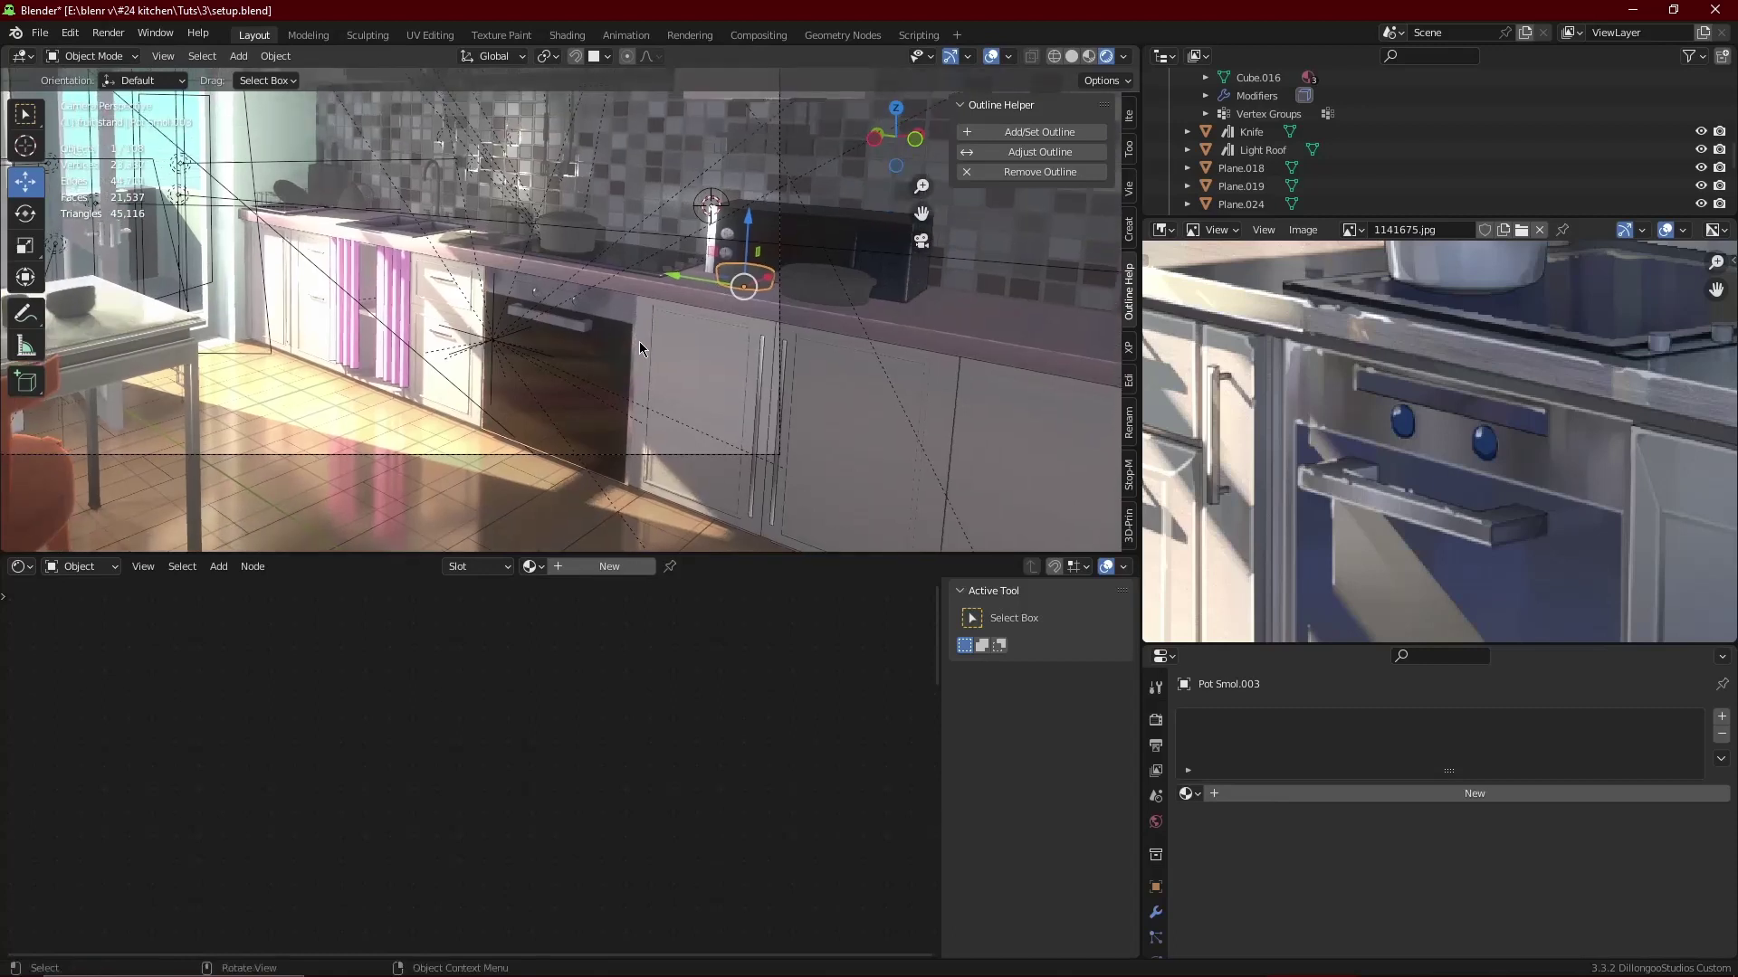
scroll(731, 233, "up", 2)
scroll(1481, 444, "down", 3)
scroll(1480, 443, "down", 2)
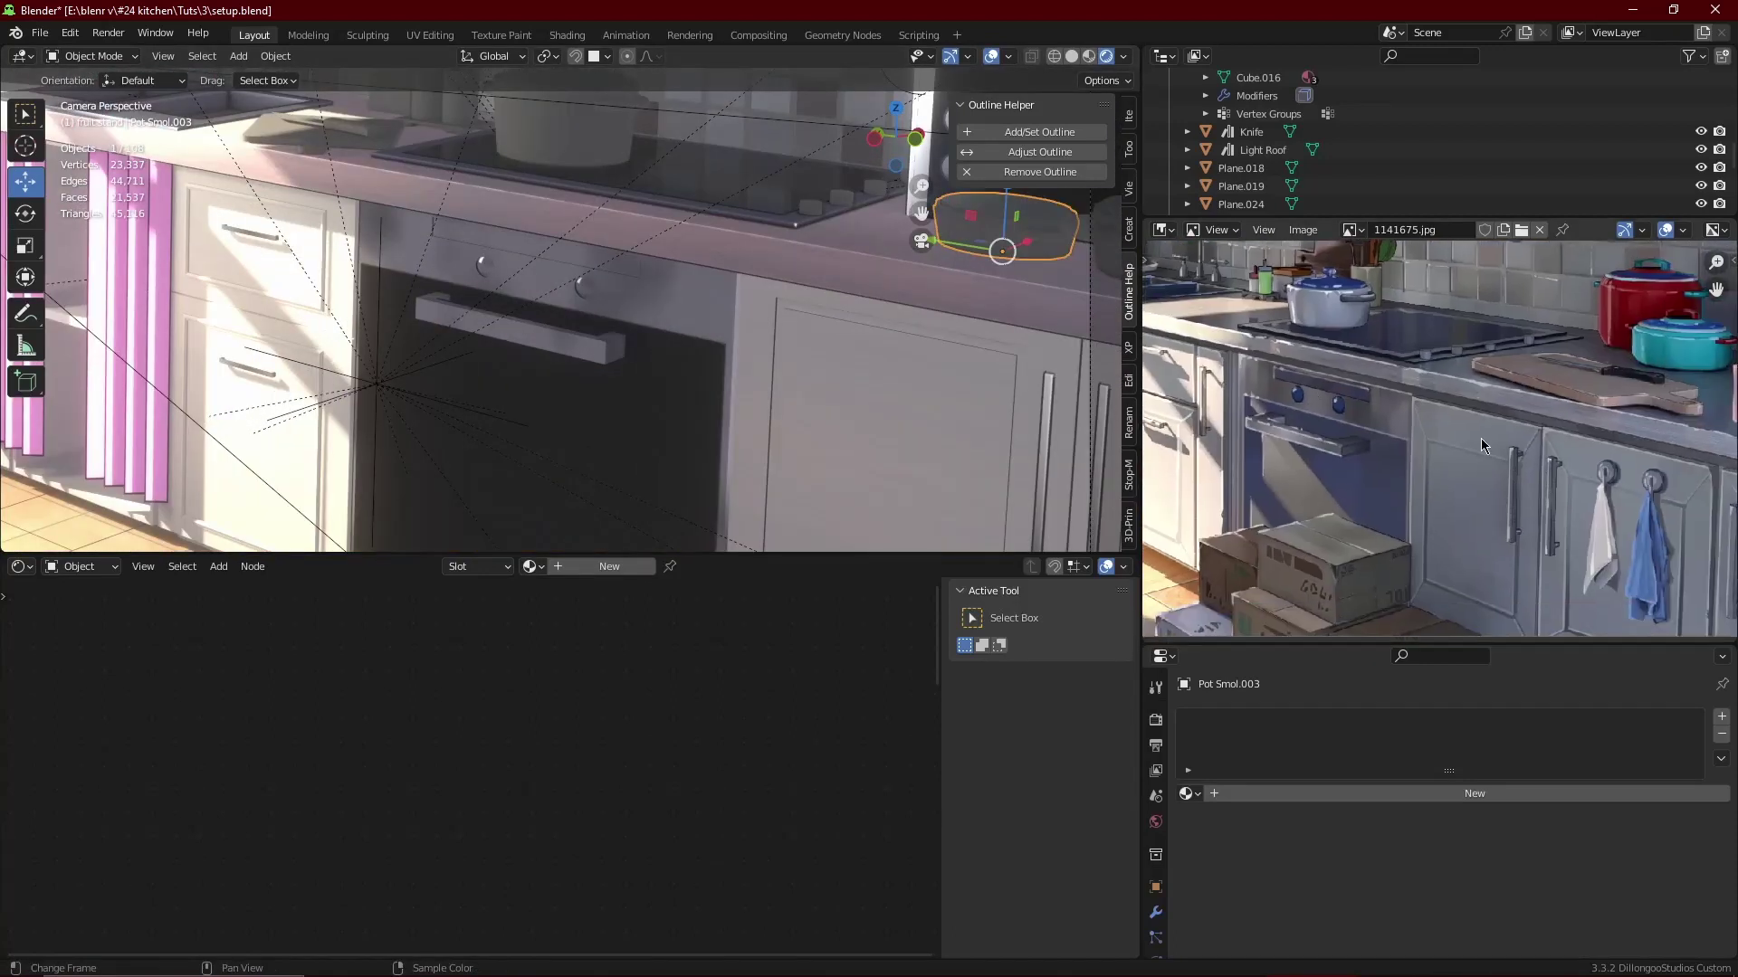
scroll(1481, 444, "up", 1)
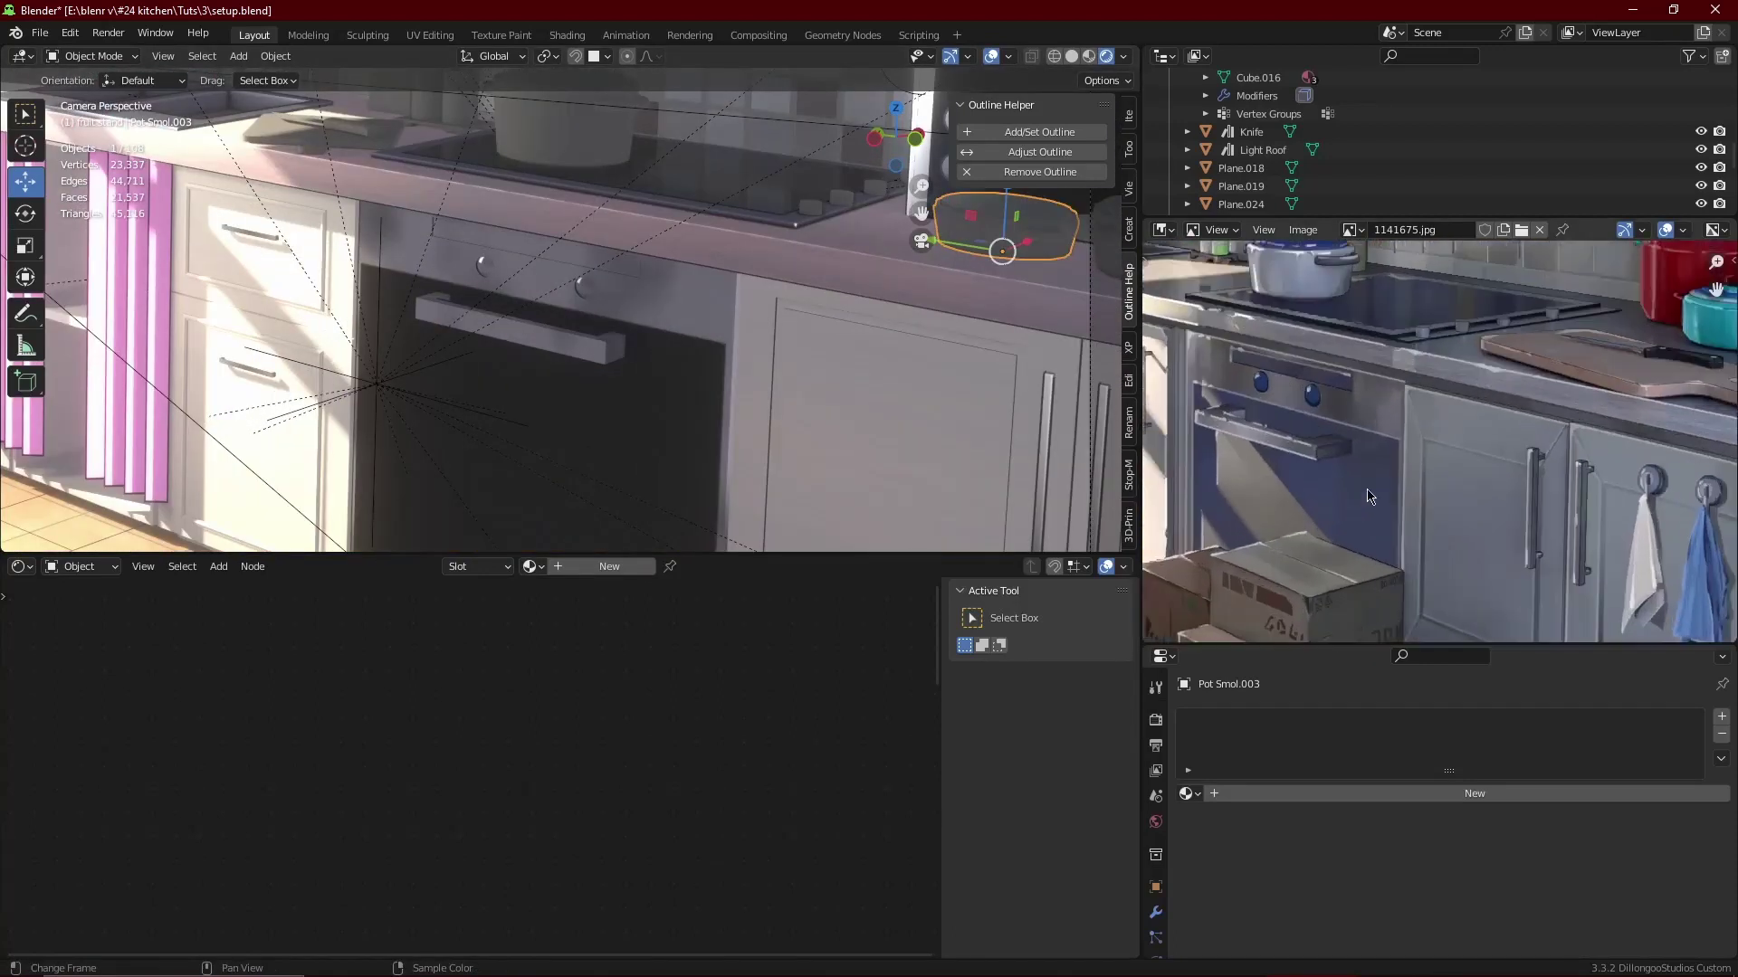
scroll(1480, 443, "up", 1)
left_click(579, 435)
scroll(695, 784, "up", 1)
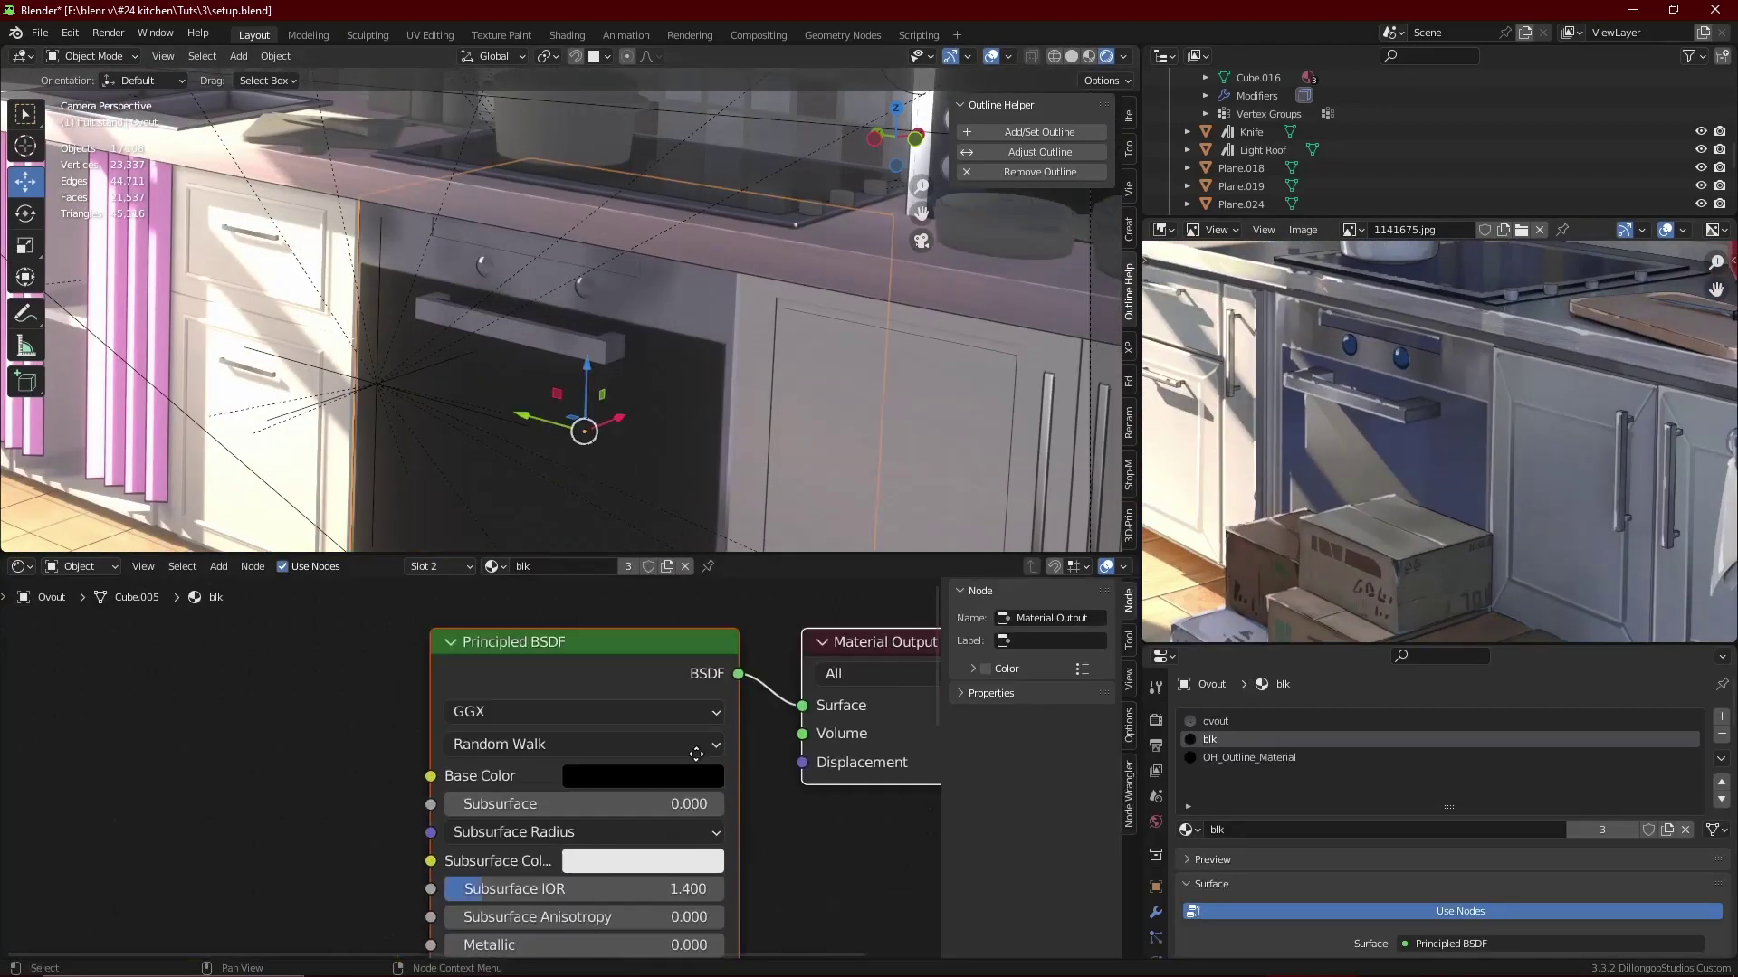
scroll(695, 783, "up", 1)
left_click(695, 765)
left_click(872, 418)
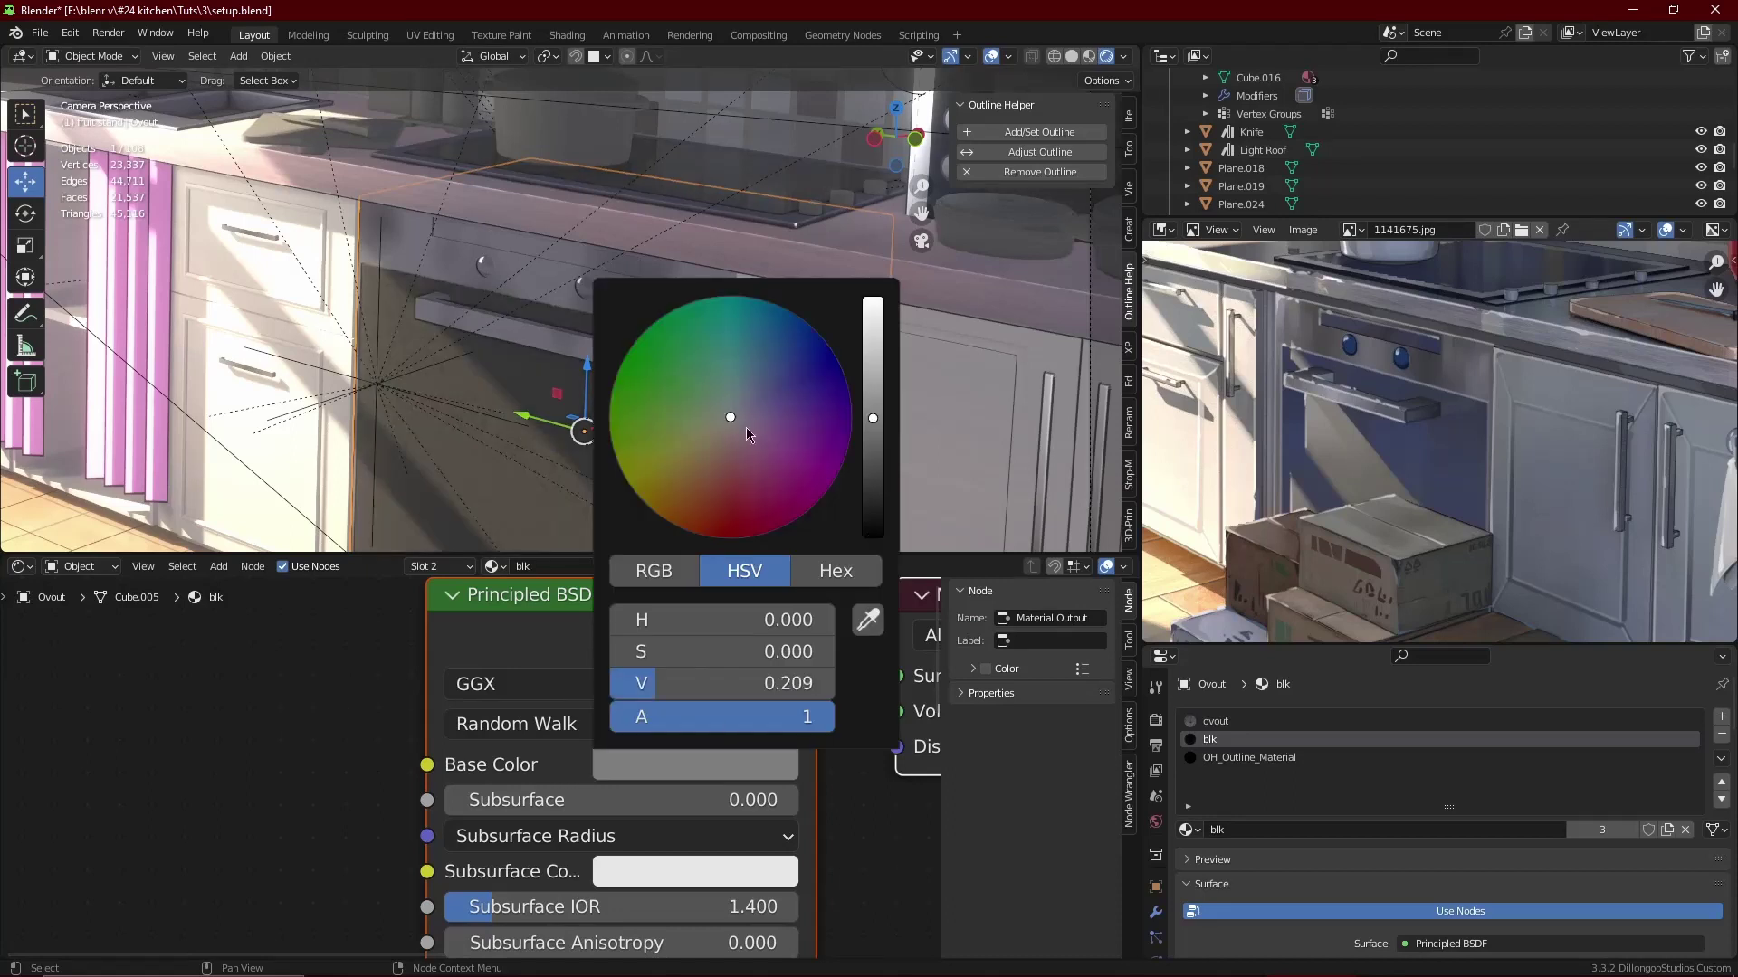
left_click(744, 398)
- Set the blk material's Roughness to 0.123 and Metallic to 0.873
scroll(609, 869, "down", 2)
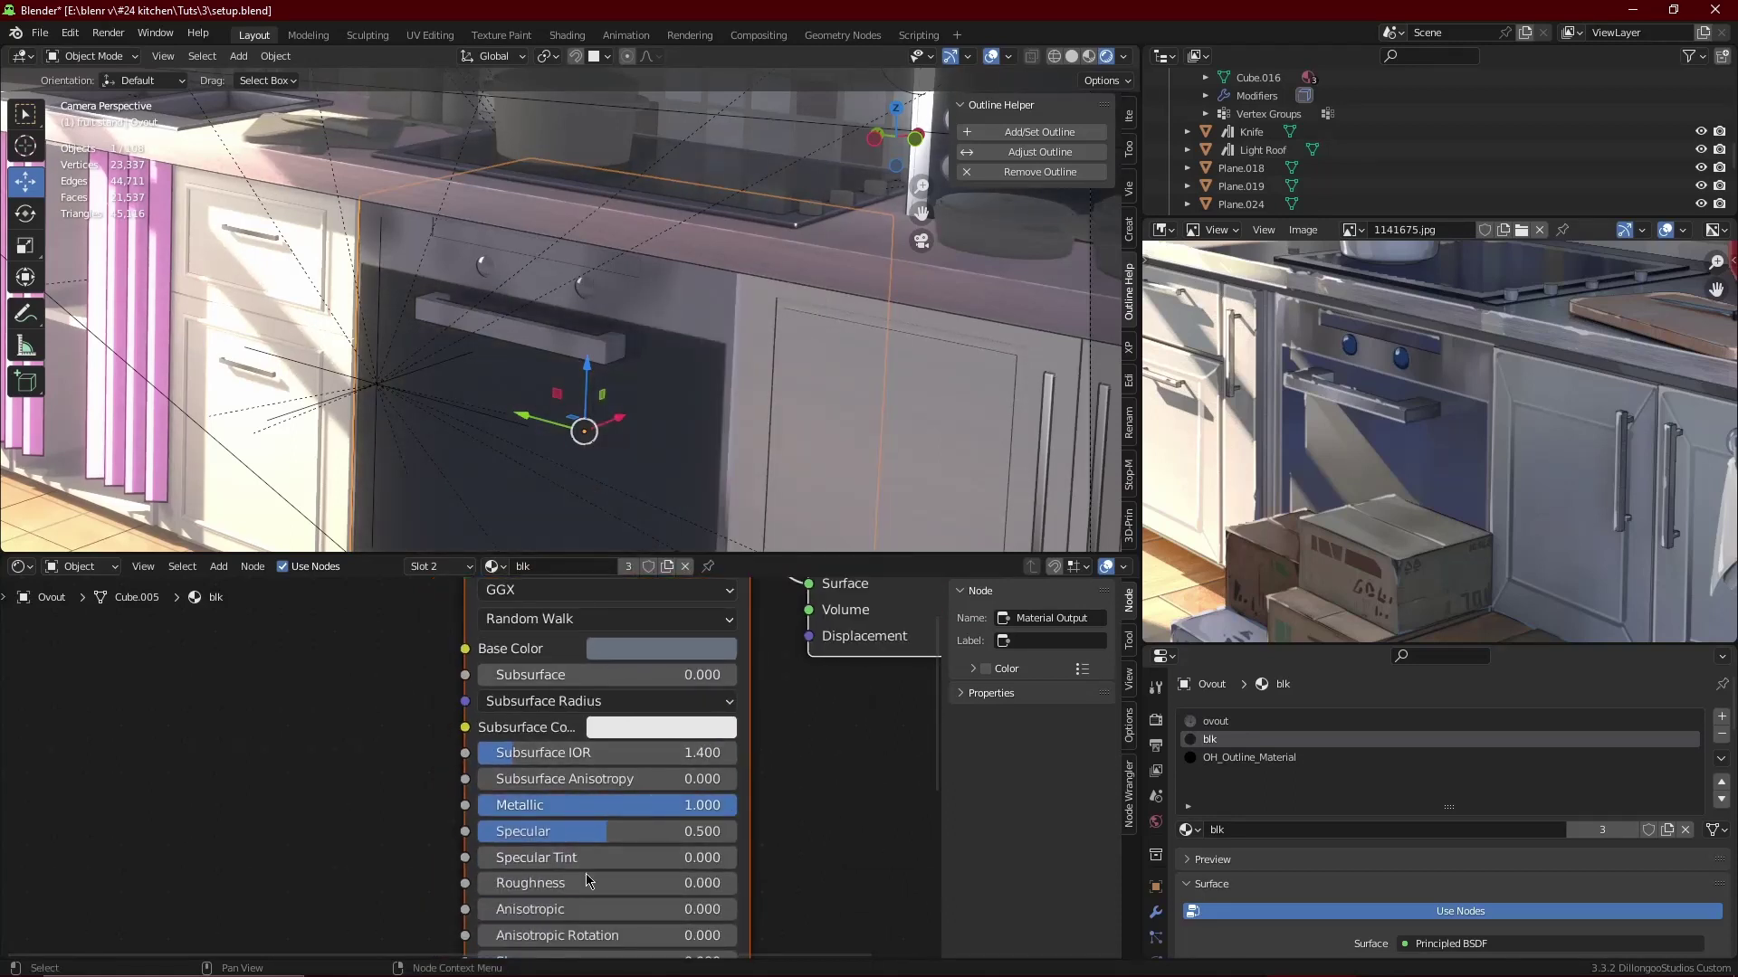
left_click_drag(590, 882, 625, 882)
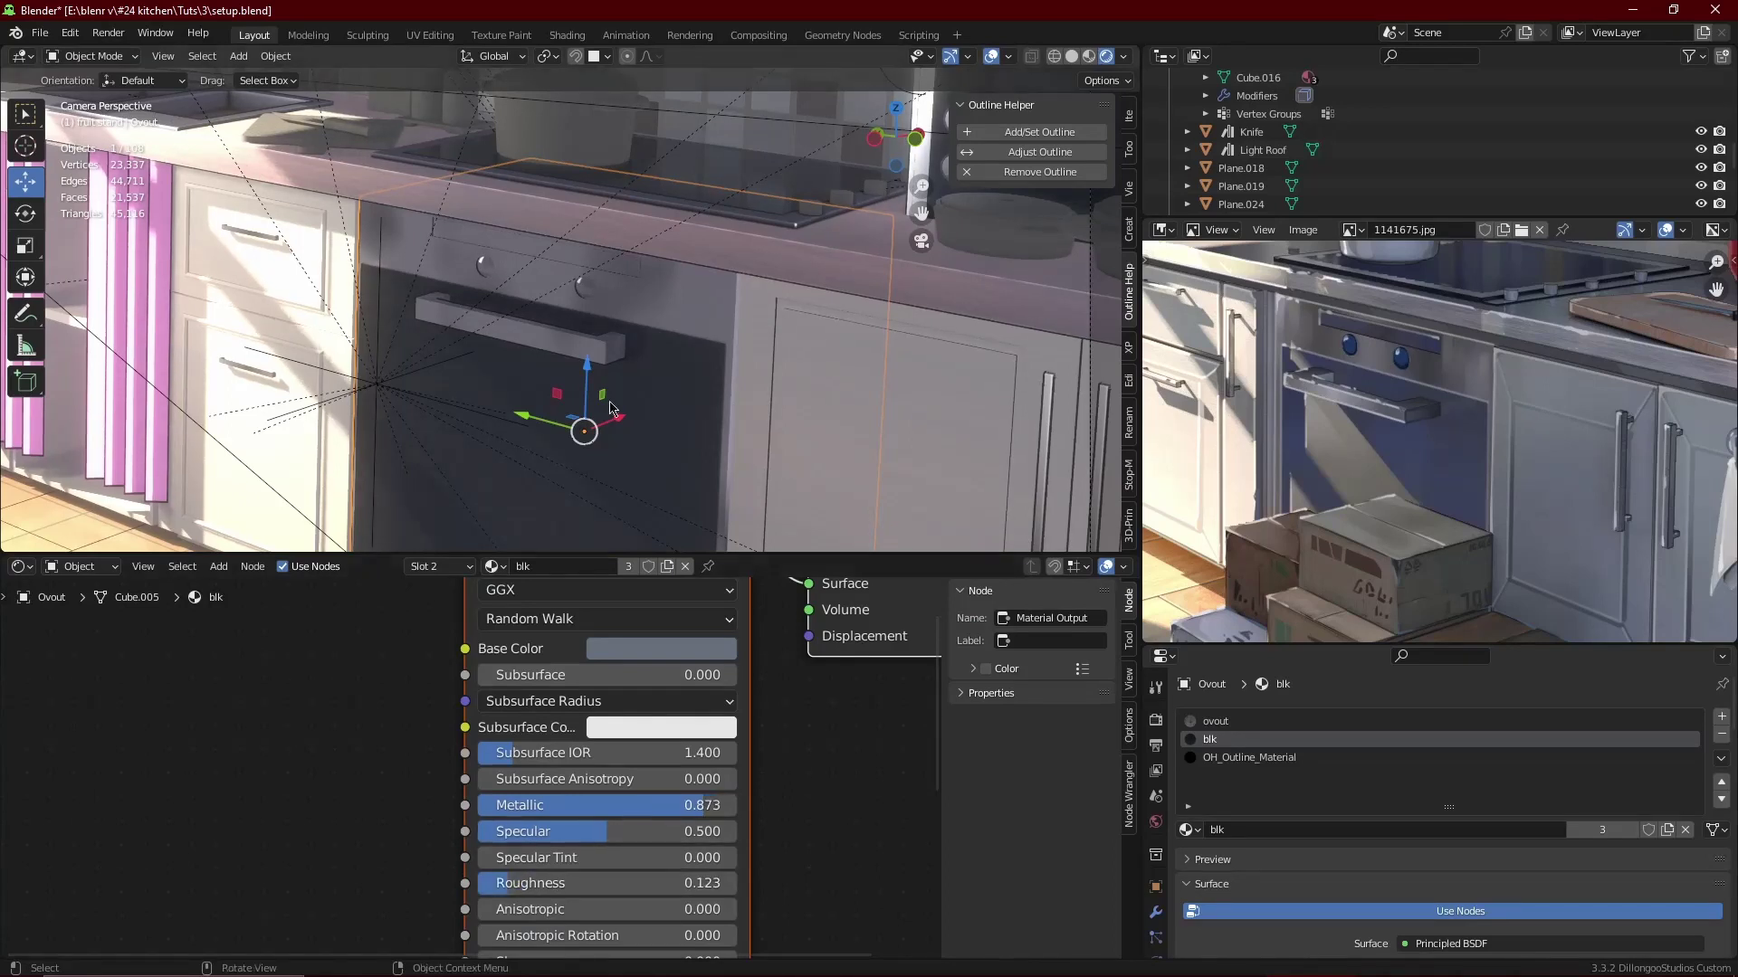
middle_click_drag(633, 381, 687, 425)
left_click(633, 272)
mouse_move(634, 272)
middle_mouse_down()
mouse_move(699, 448)
mouse_move(675, 425)
middle_mouse_up()
- Reselect the oven, move its Principled BSDF node and brighten its base colour
left_click(694, 455)
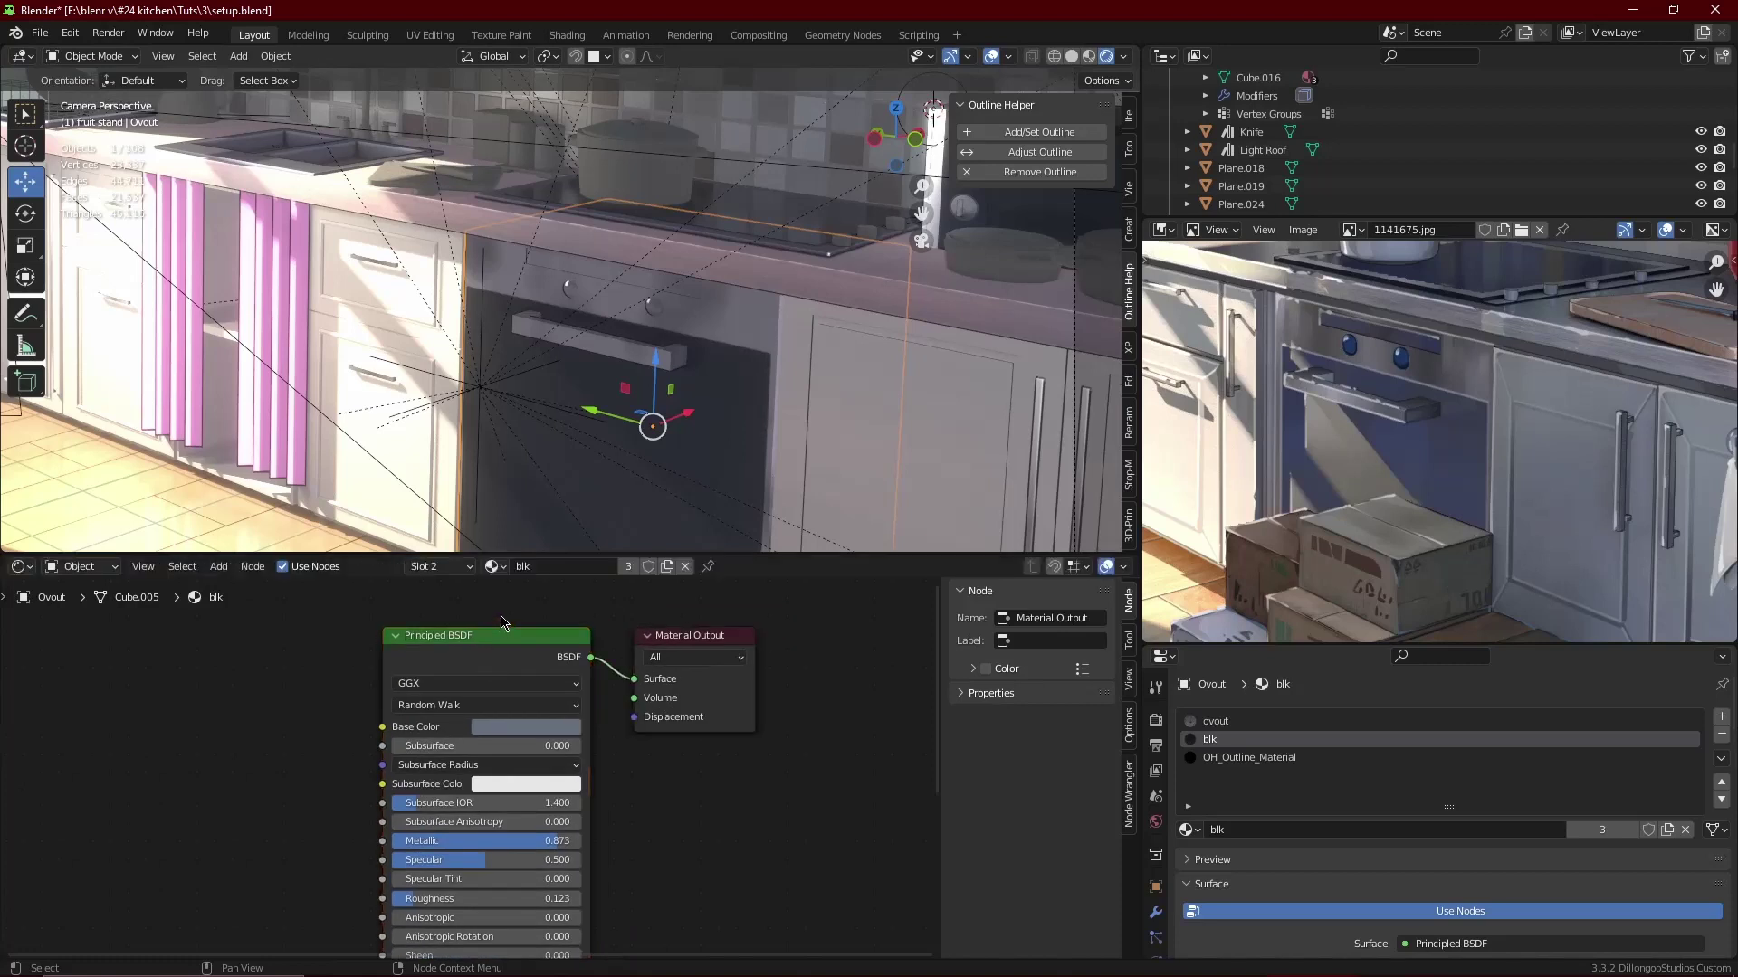
left_click_drag(502, 635, 394, 680)
left_click(426, 772)
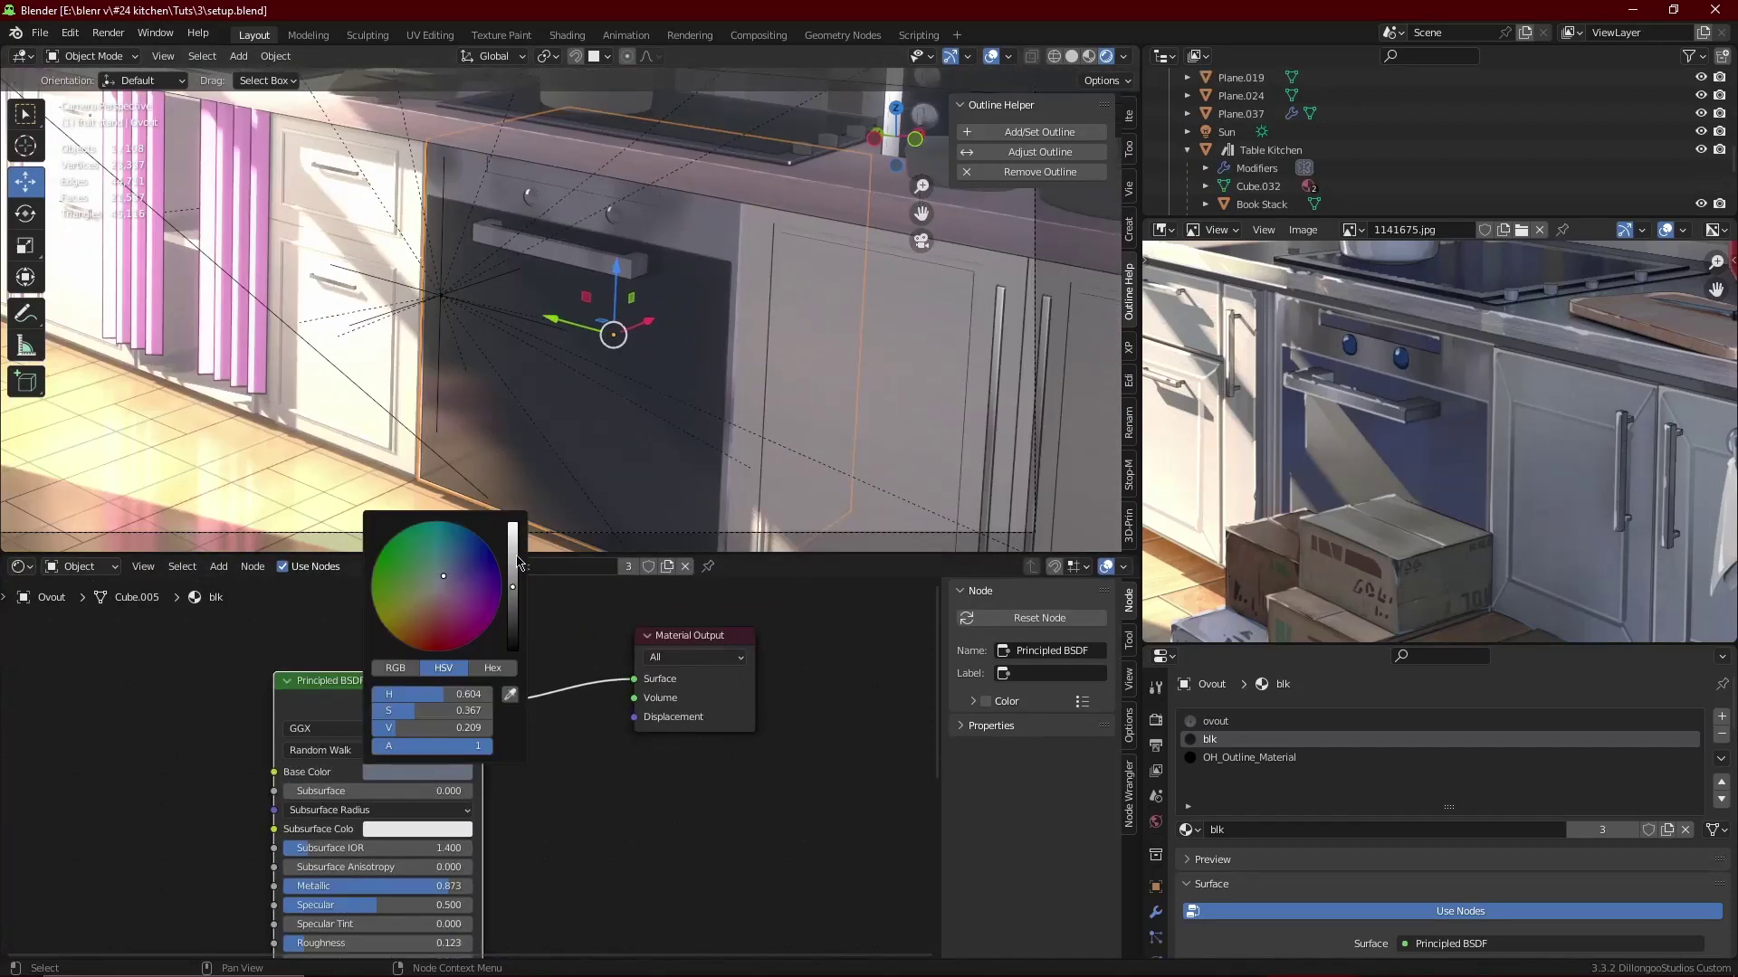
mouse_move(518, 562)
left_mouse_down()
mouse_move(512, 546)
mouse_move(445, 566)
left_mouse_up()
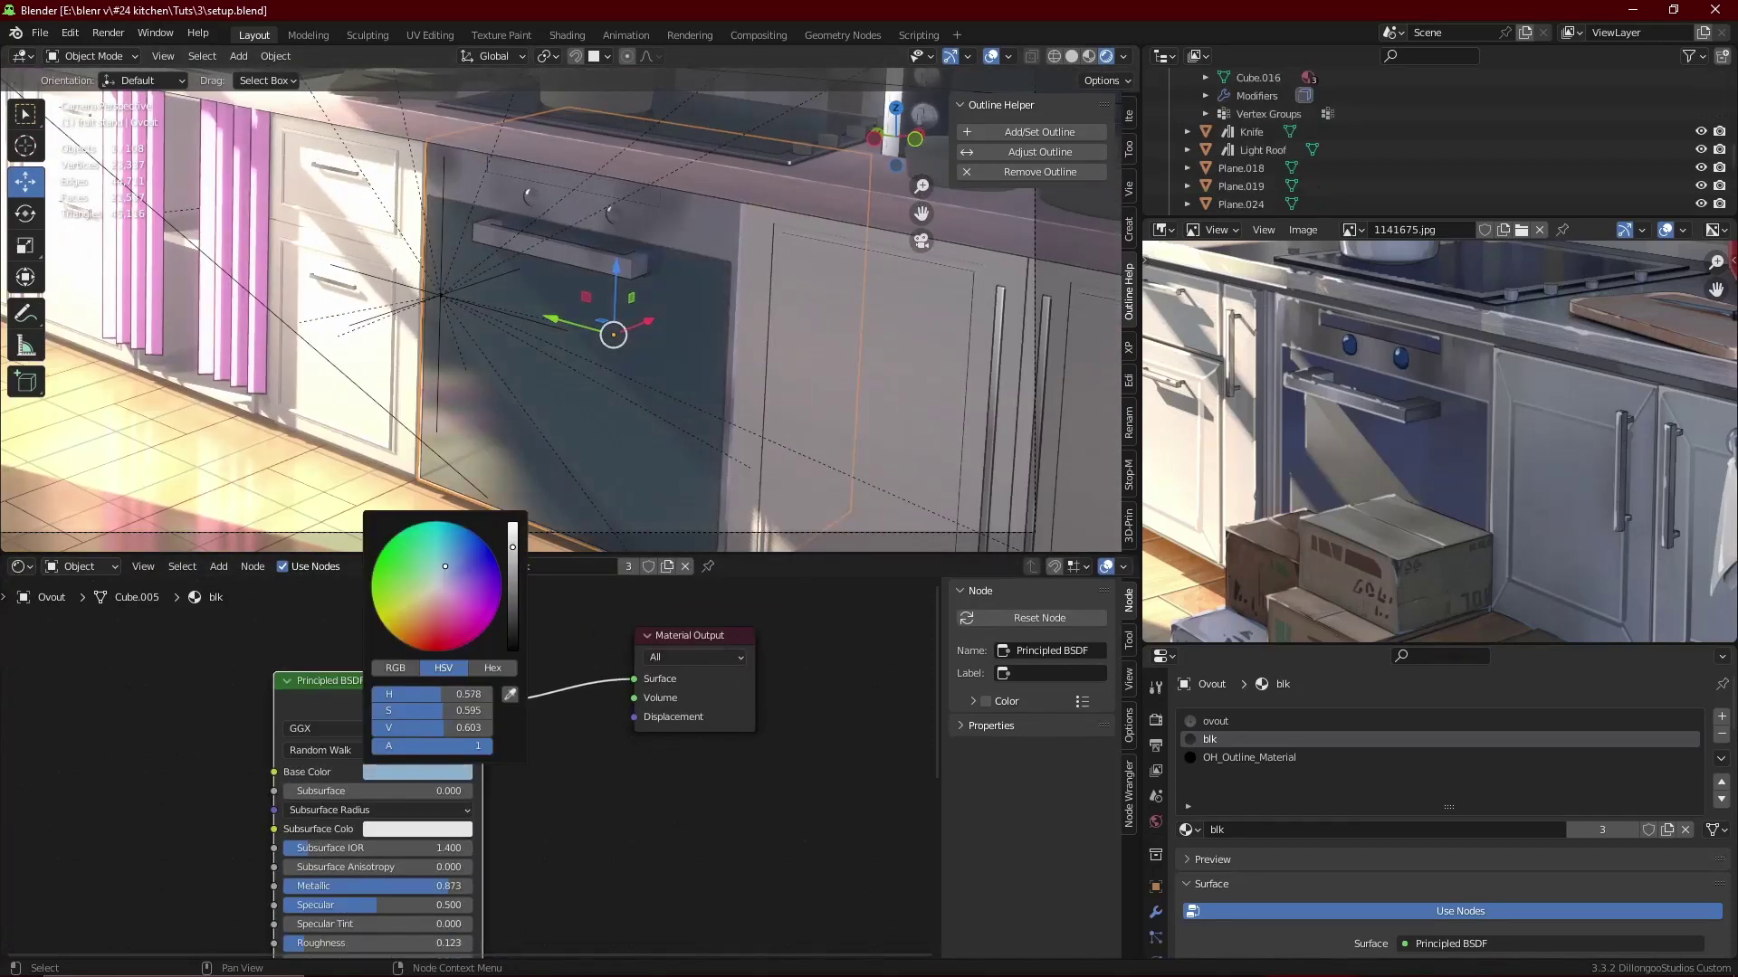
middle_click_drag(182, 718, 342, 704)
- Save, then add a Musgrave Texture feeding a ColorRamp from its Height output
key("ctrl+s")
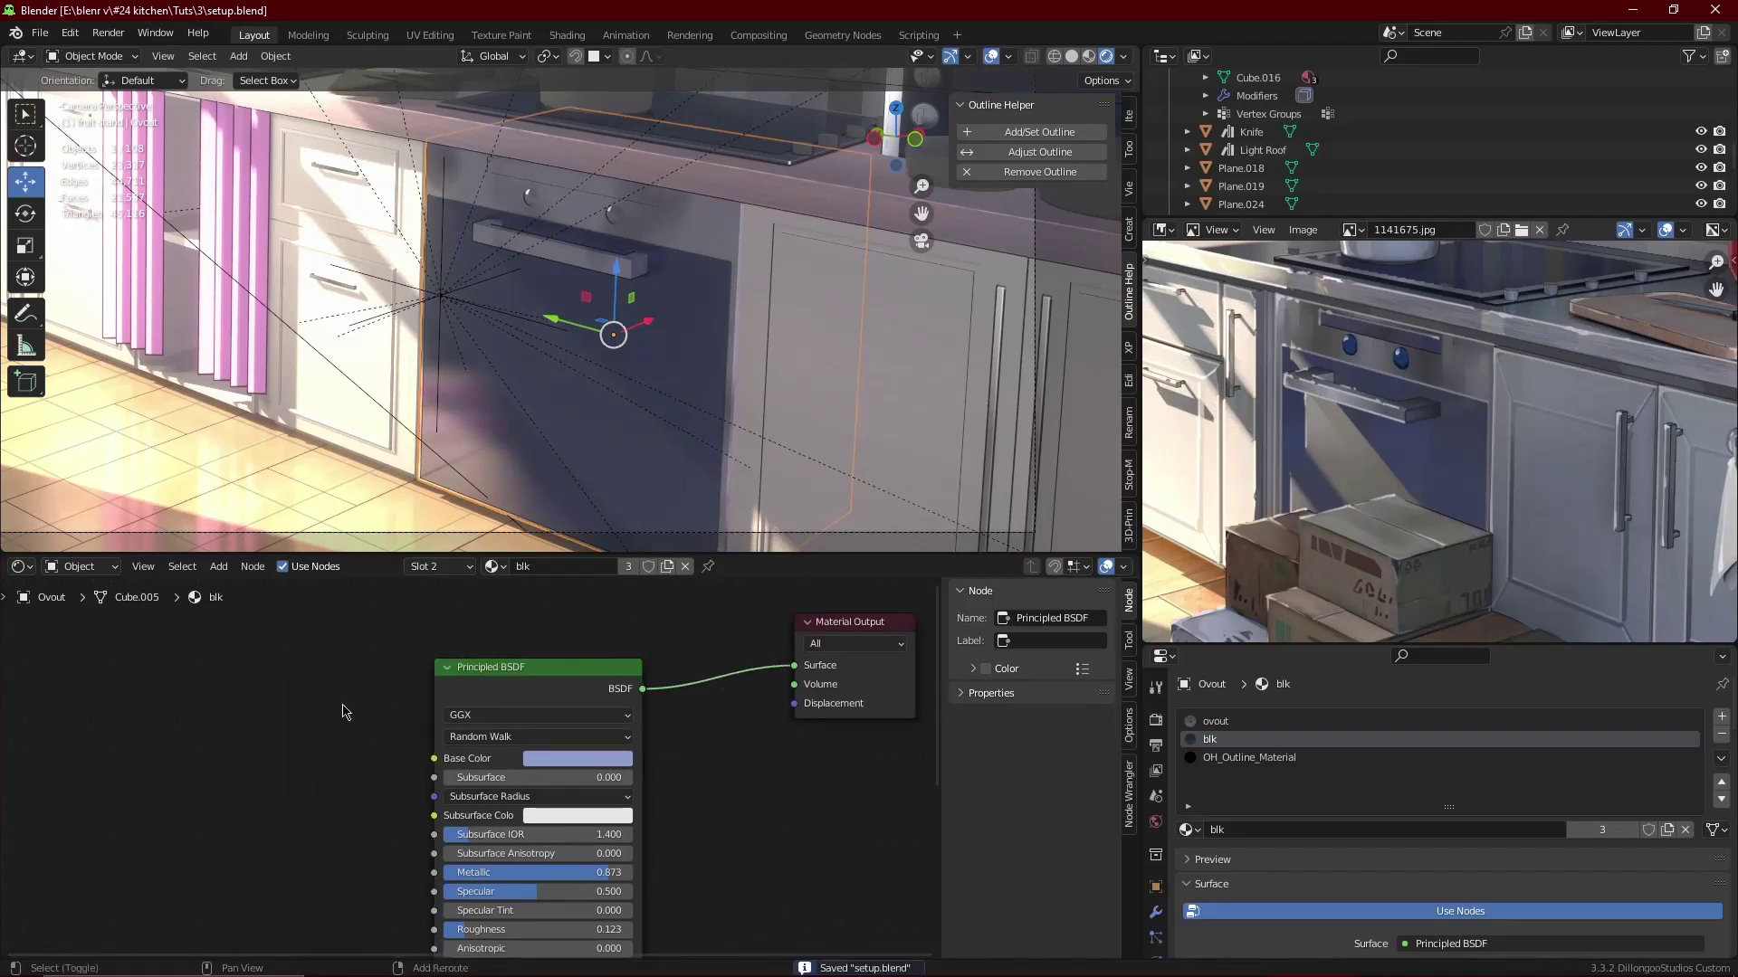
key("shift+a")
type("musgrave")
key("Return")
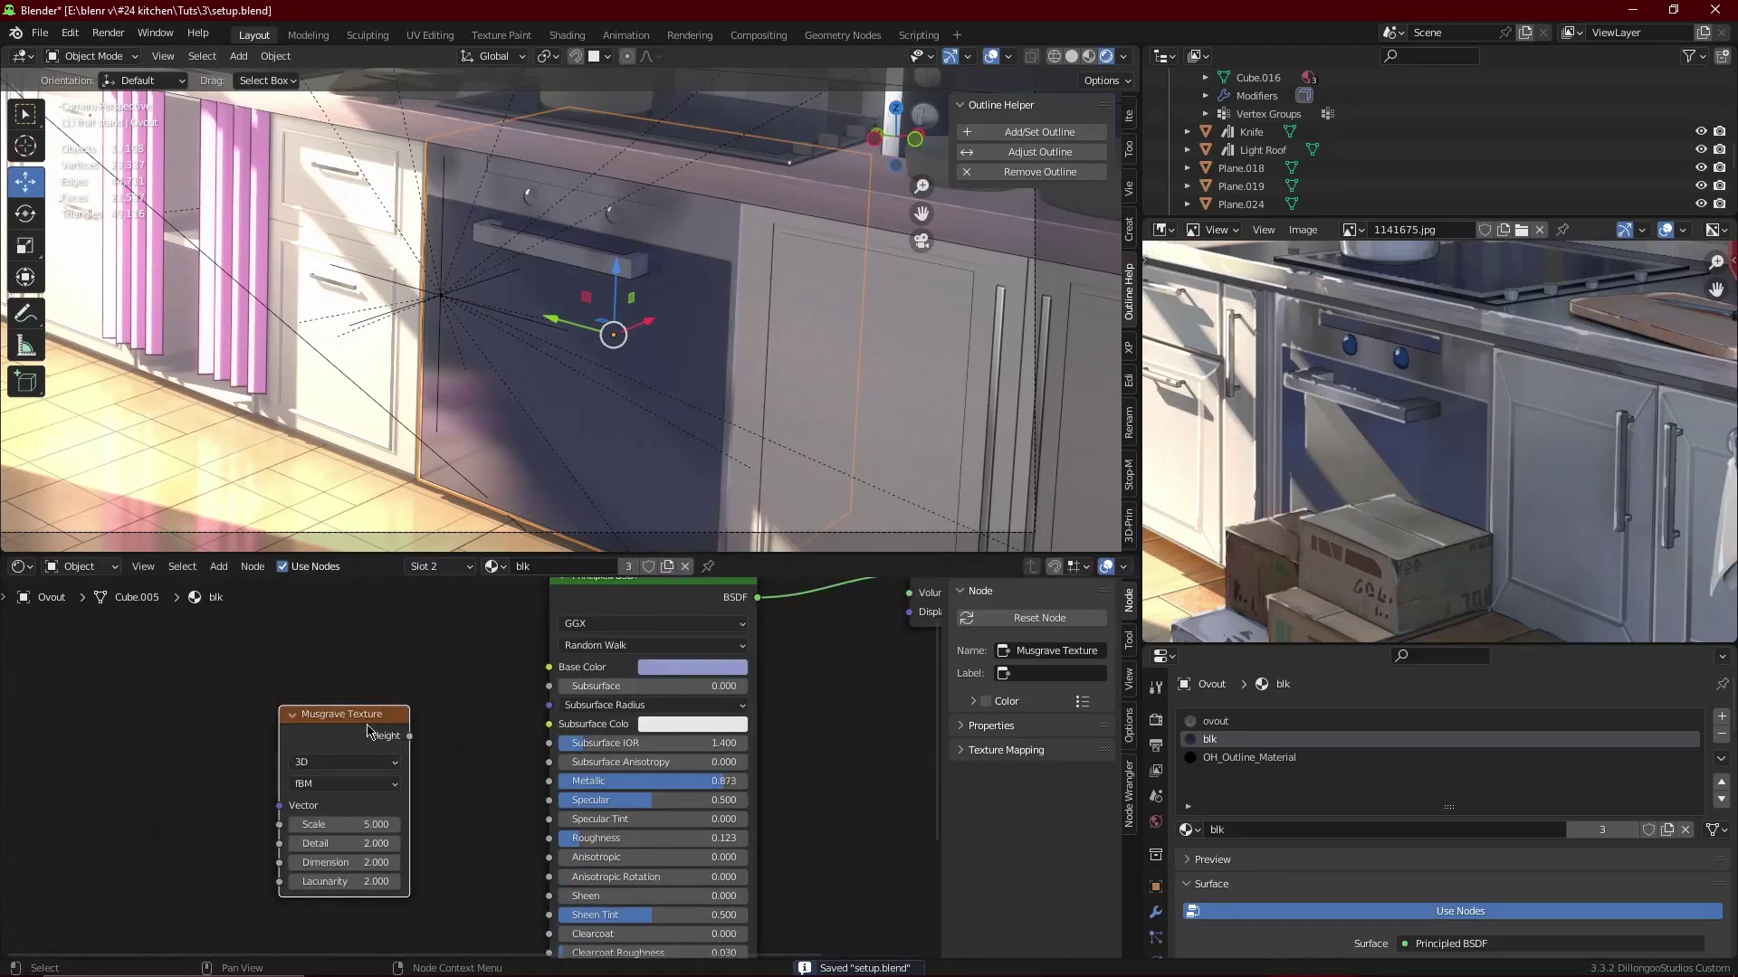
scroll(529, 814, "up", 1)
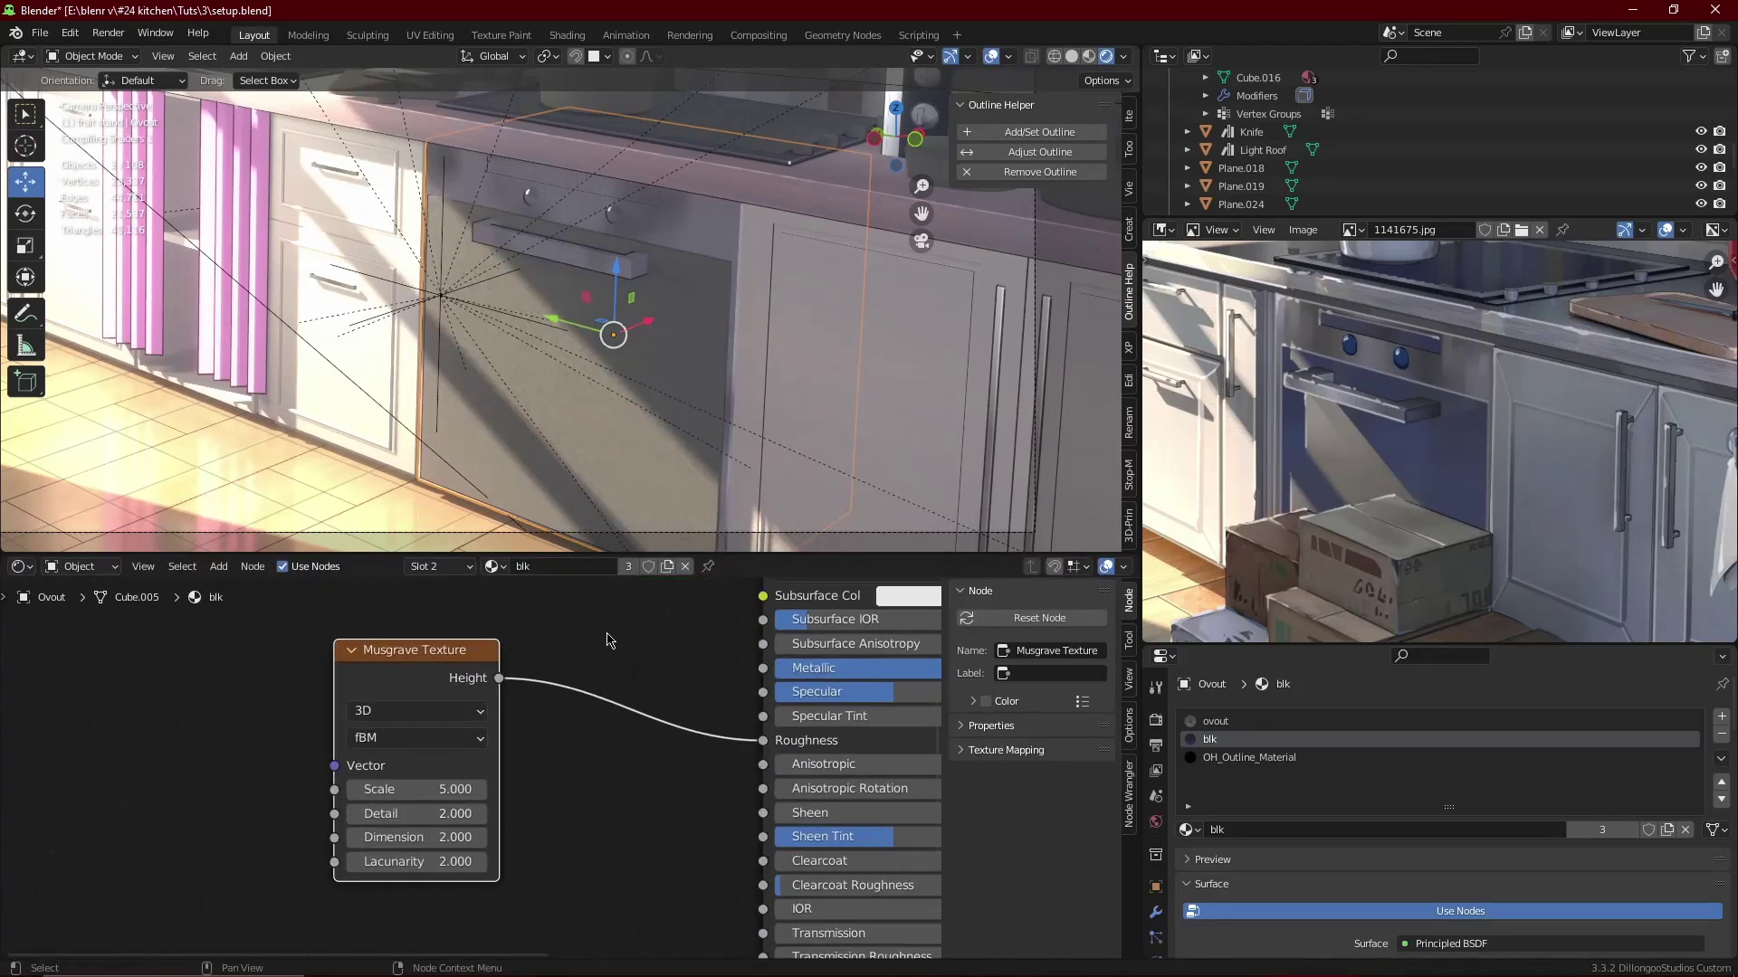
left_click_drag(529, 843, 613, 698)
type("olor")
key("Return")
scroll(532, 758, "up", 2)
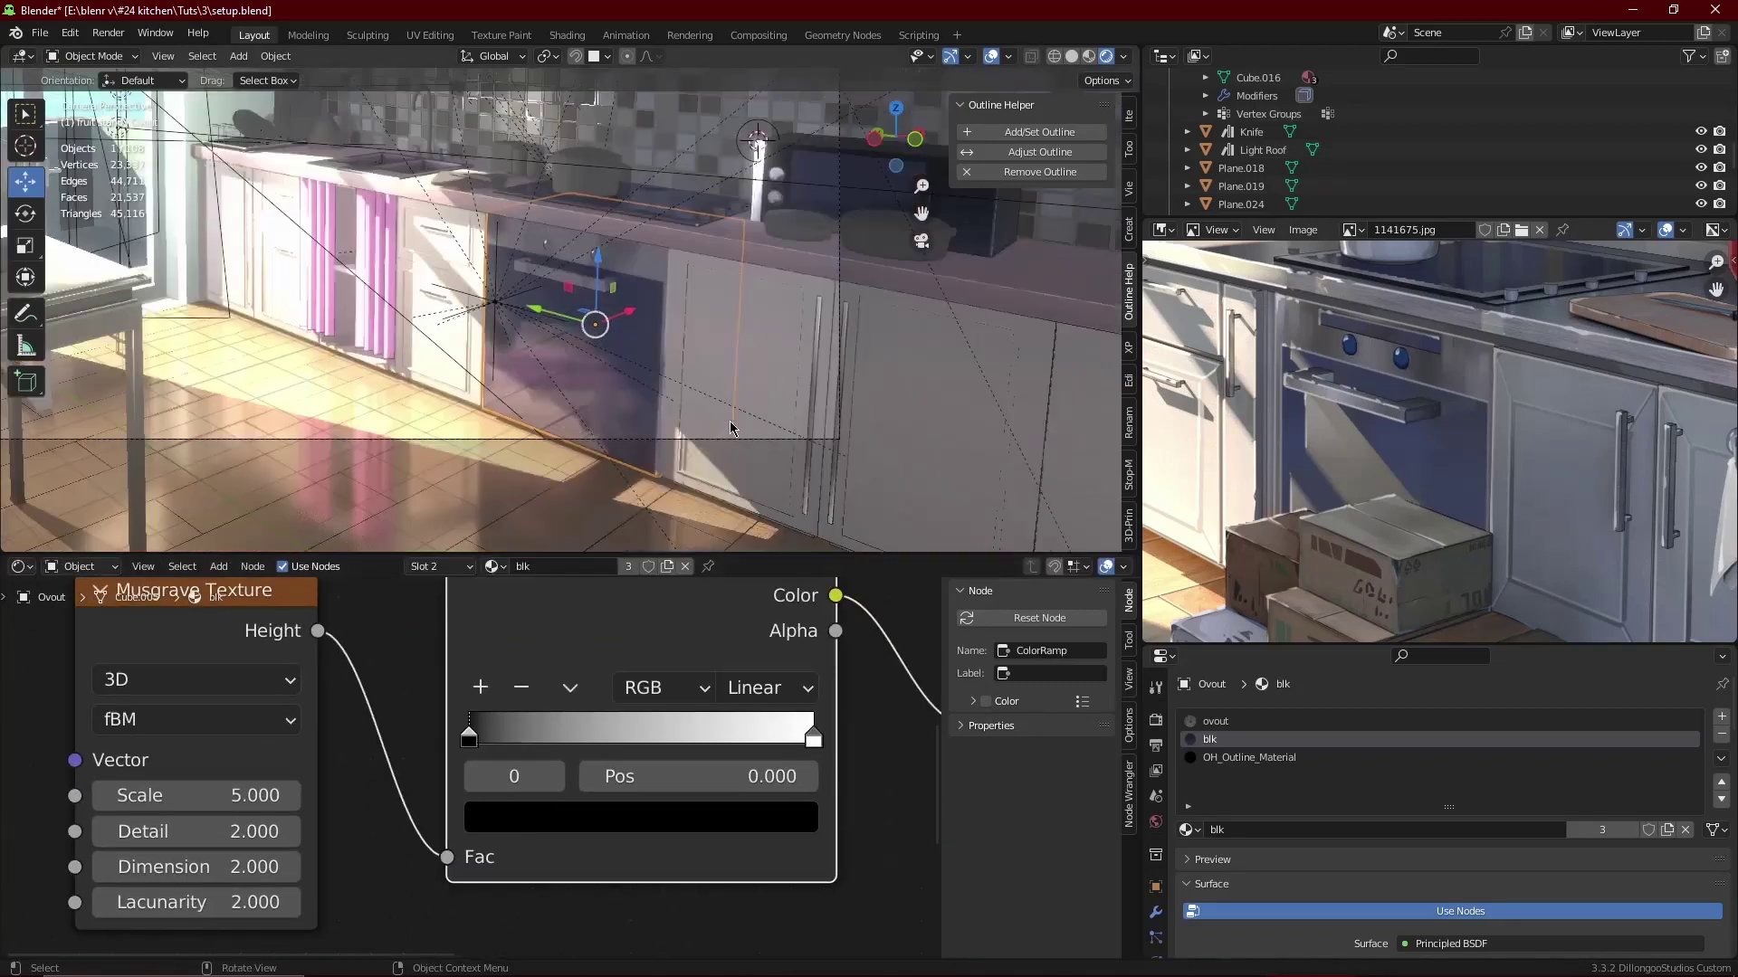
scroll(688, 471, "down", 1)
- Select the cupboard door, save, then reselect the oven door to show ovout's nodes
left_click(777, 399)
key("ctrl+s")
scroll(776, 398, "up", 2)
scroll(667, 360, "up", 2)
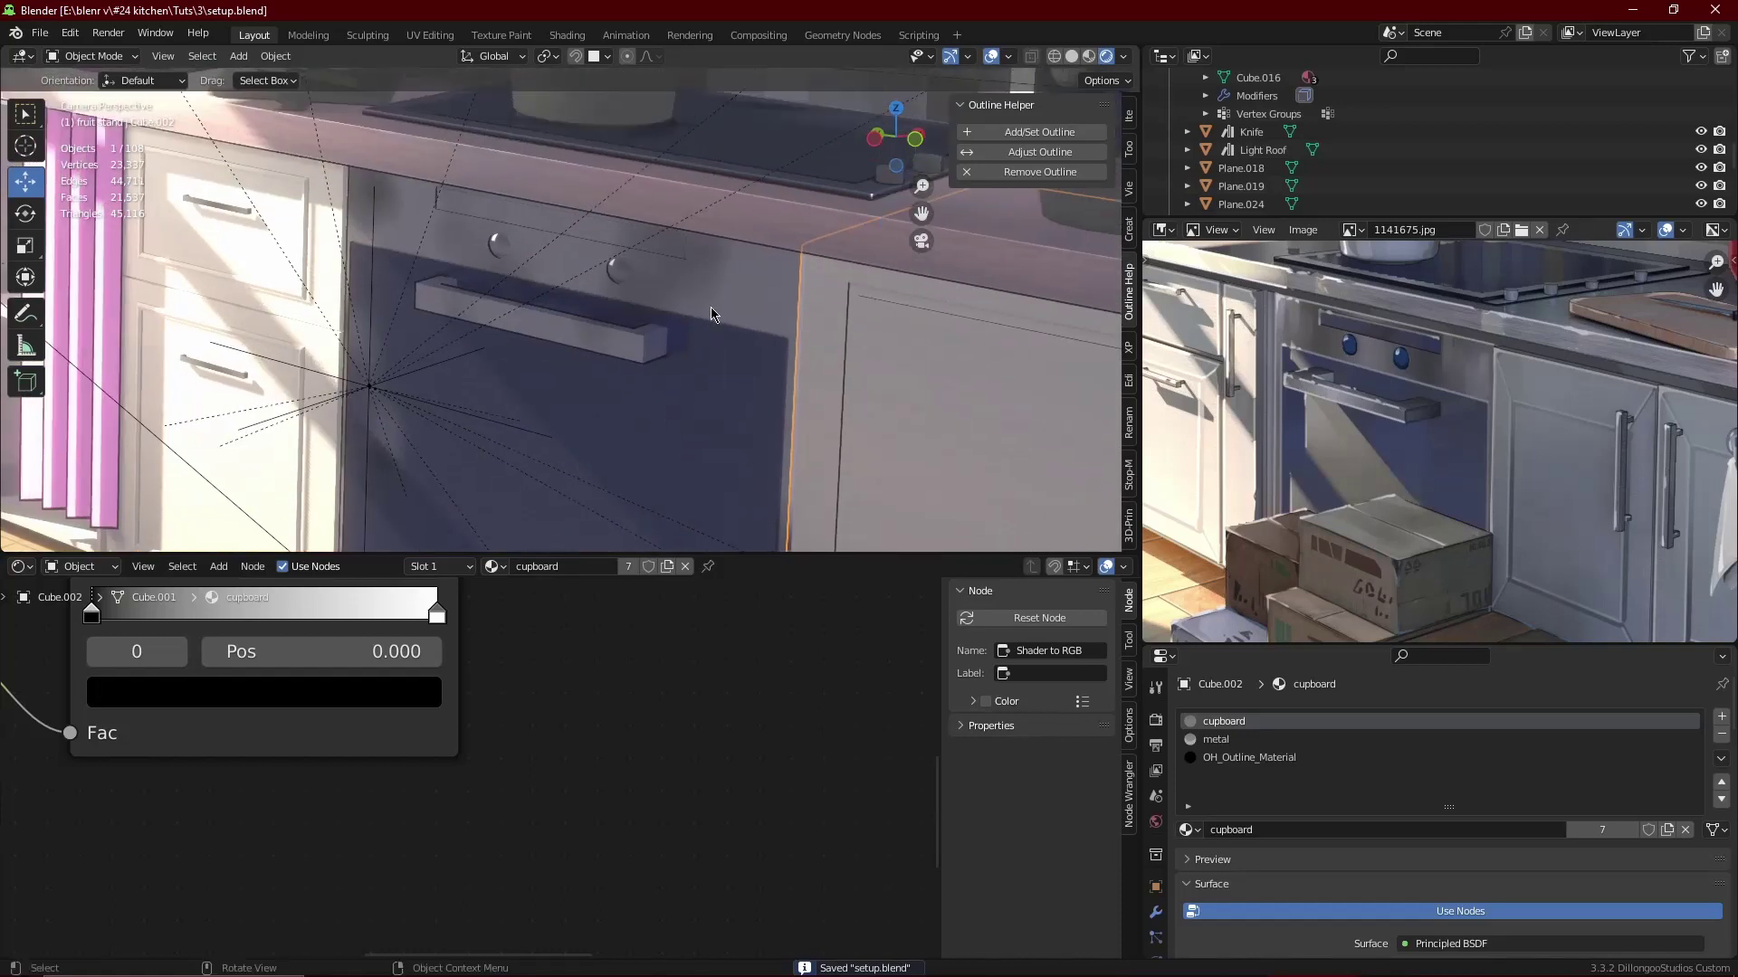
left_click(624, 408)
left_click(1240, 722)
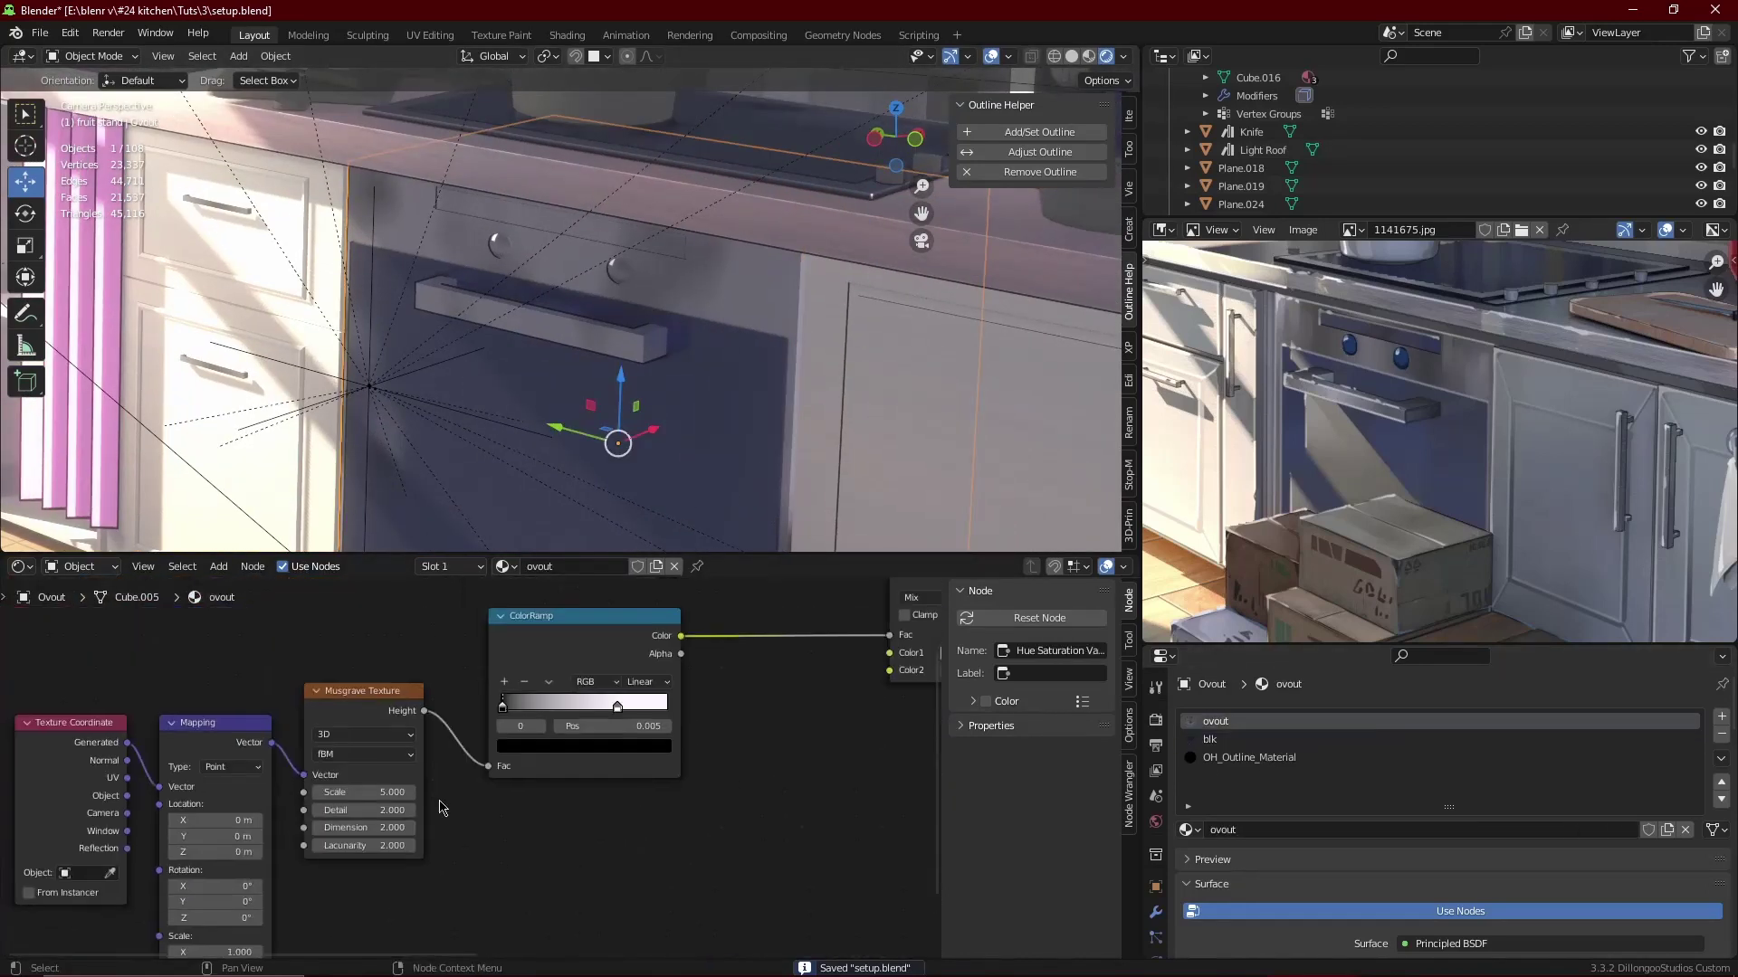
scroll(751, 190, "up", 2)
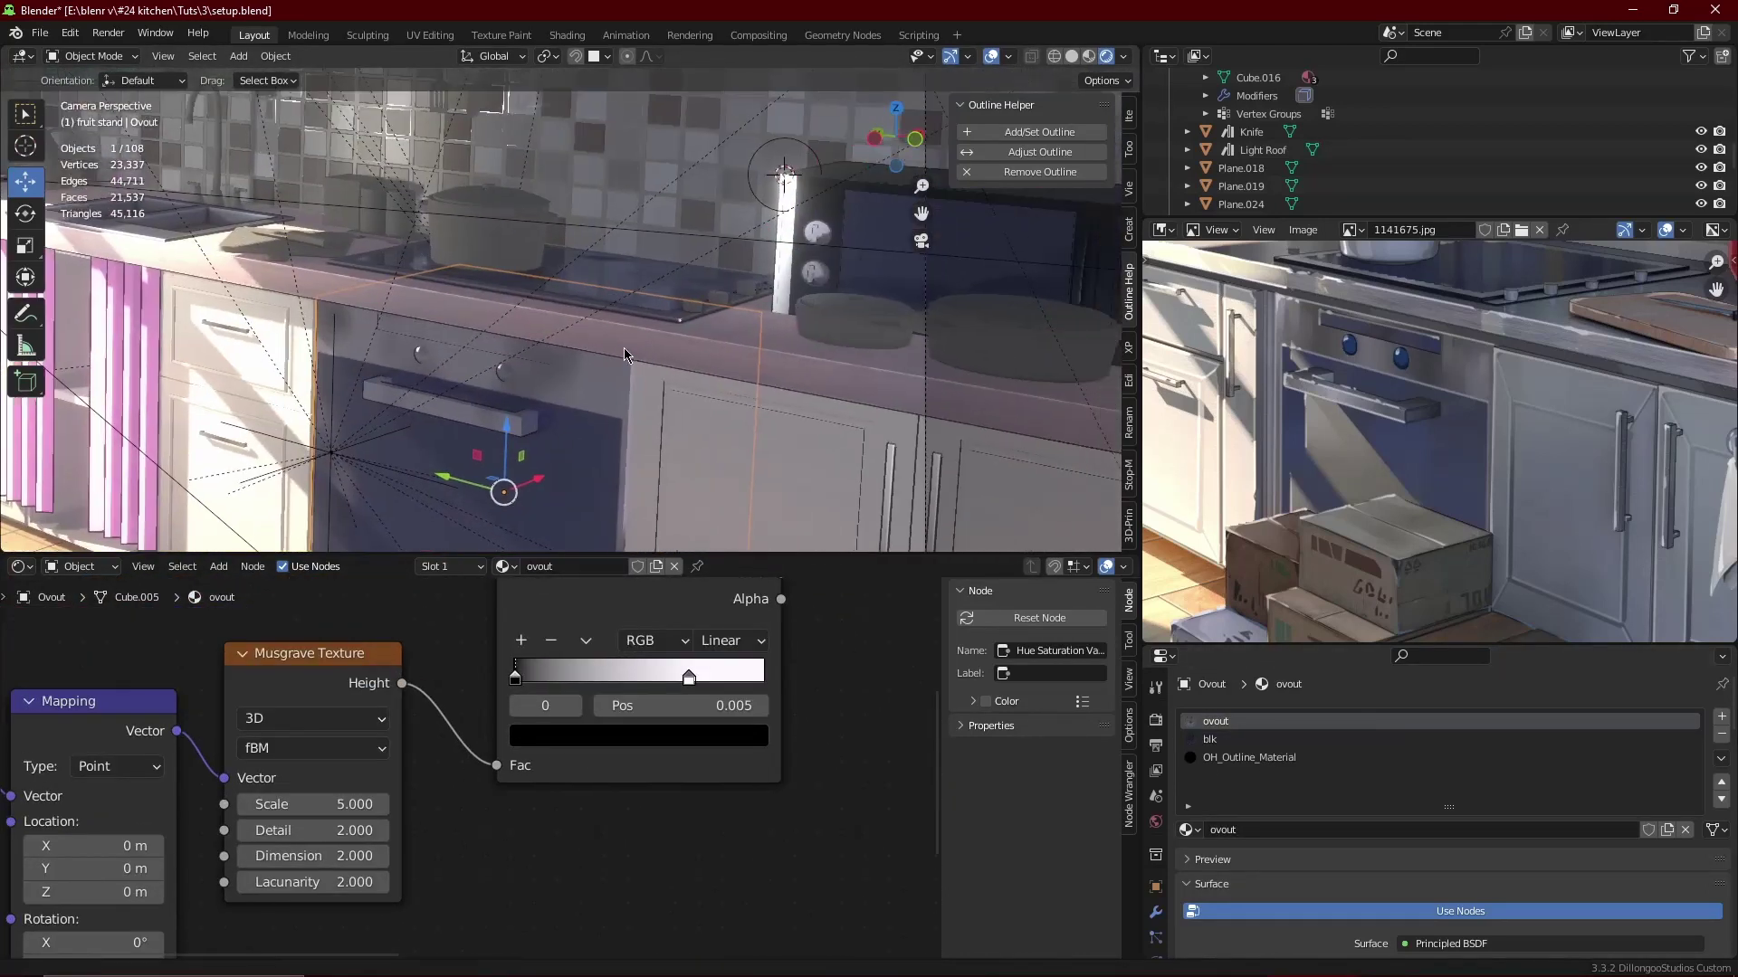
scroll(751, 190, "up", 1)
- Make the microwave's blk material a single-user copy blk.001 with a muted blue base colour
left_click(860, 234)
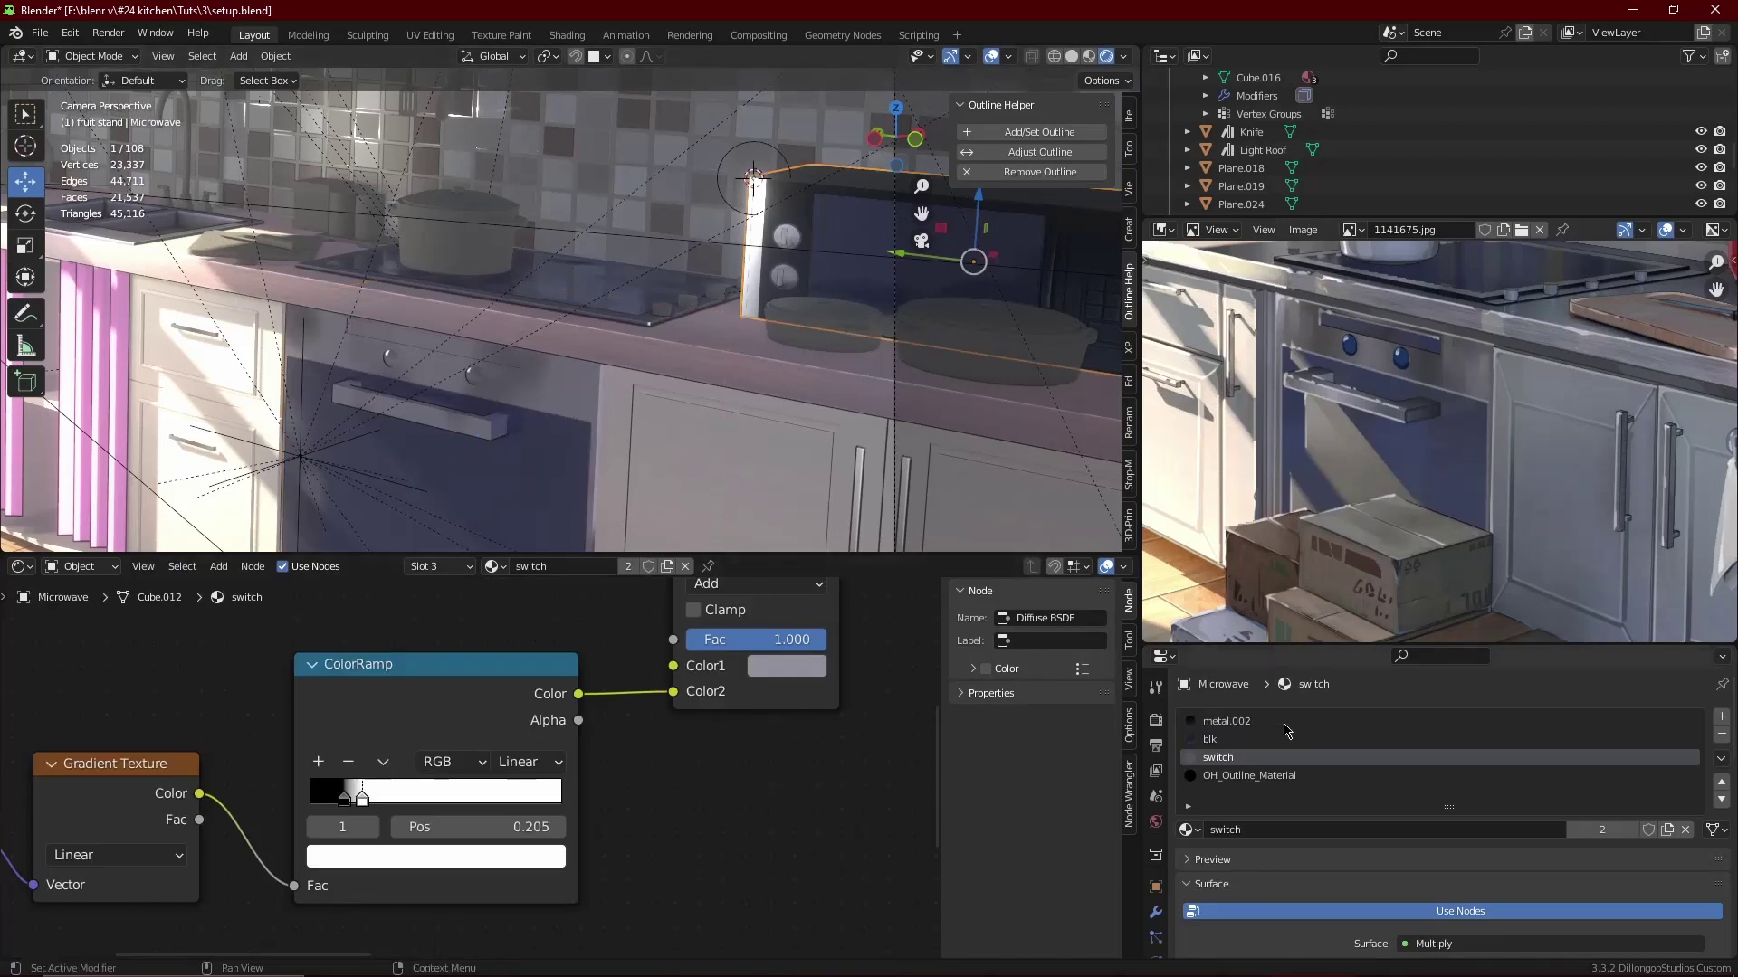
left_click(1251, 739)
left_click(1623, 837)
left_click(921, 761)
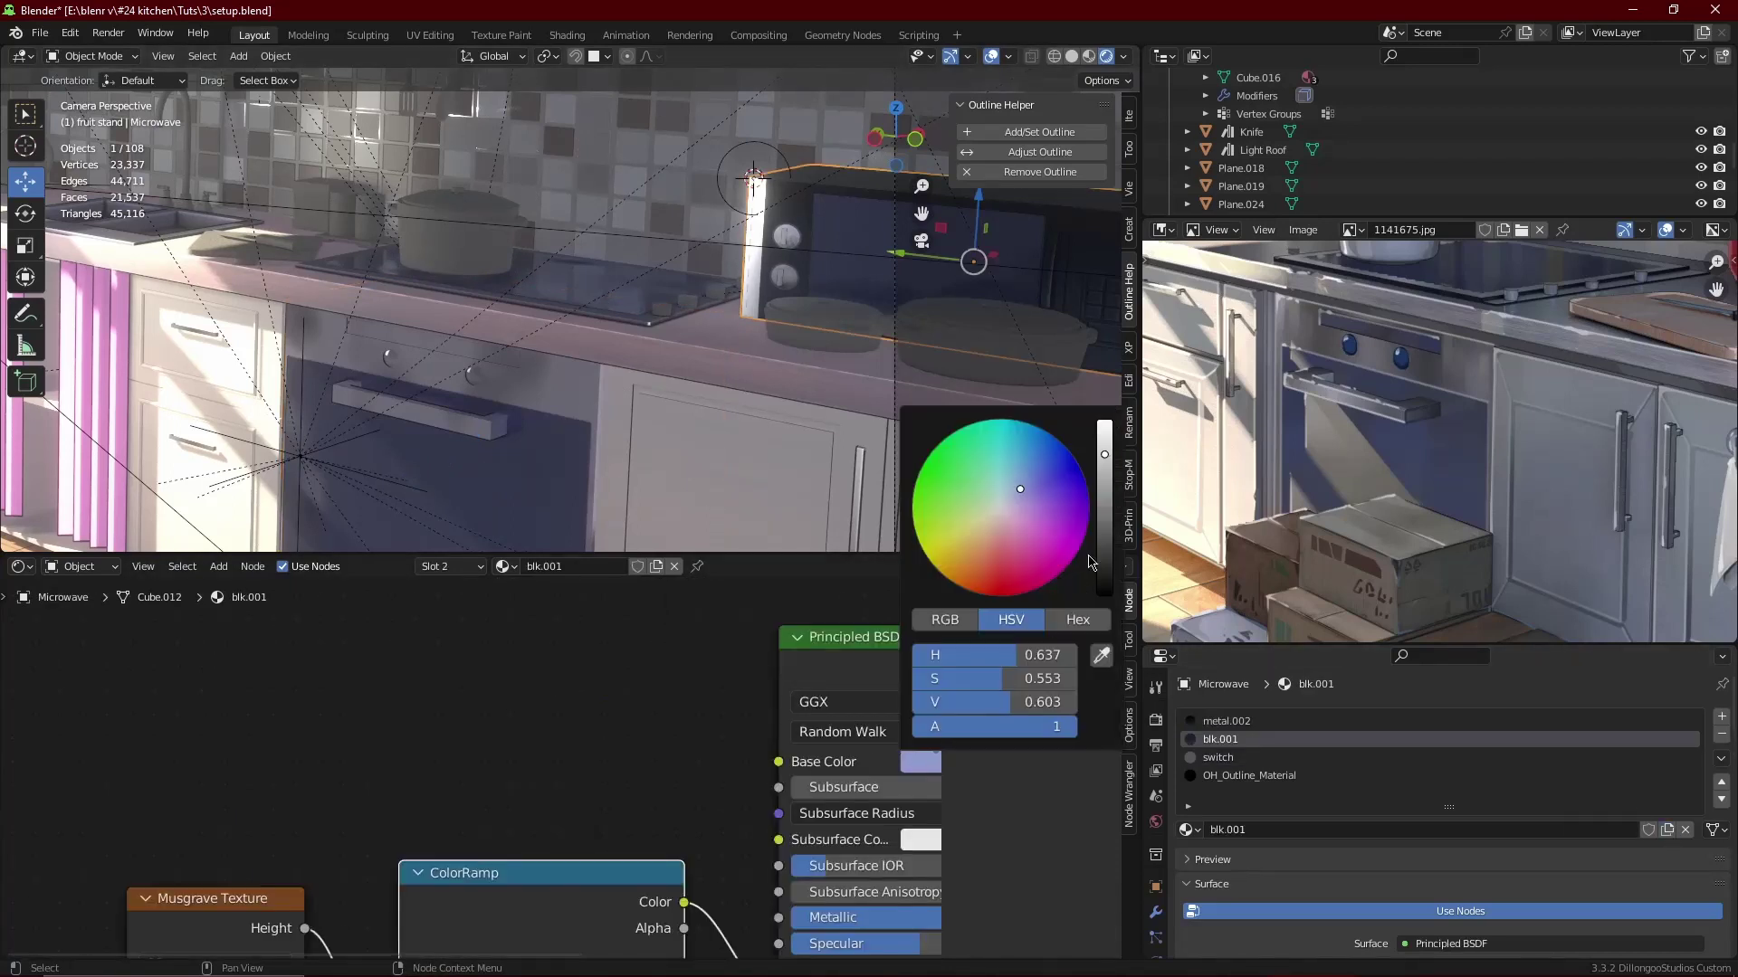
left_click(1111, 556)
- Reselect the oven Ovout and frame its whole material node tree
left_click(477, 483)
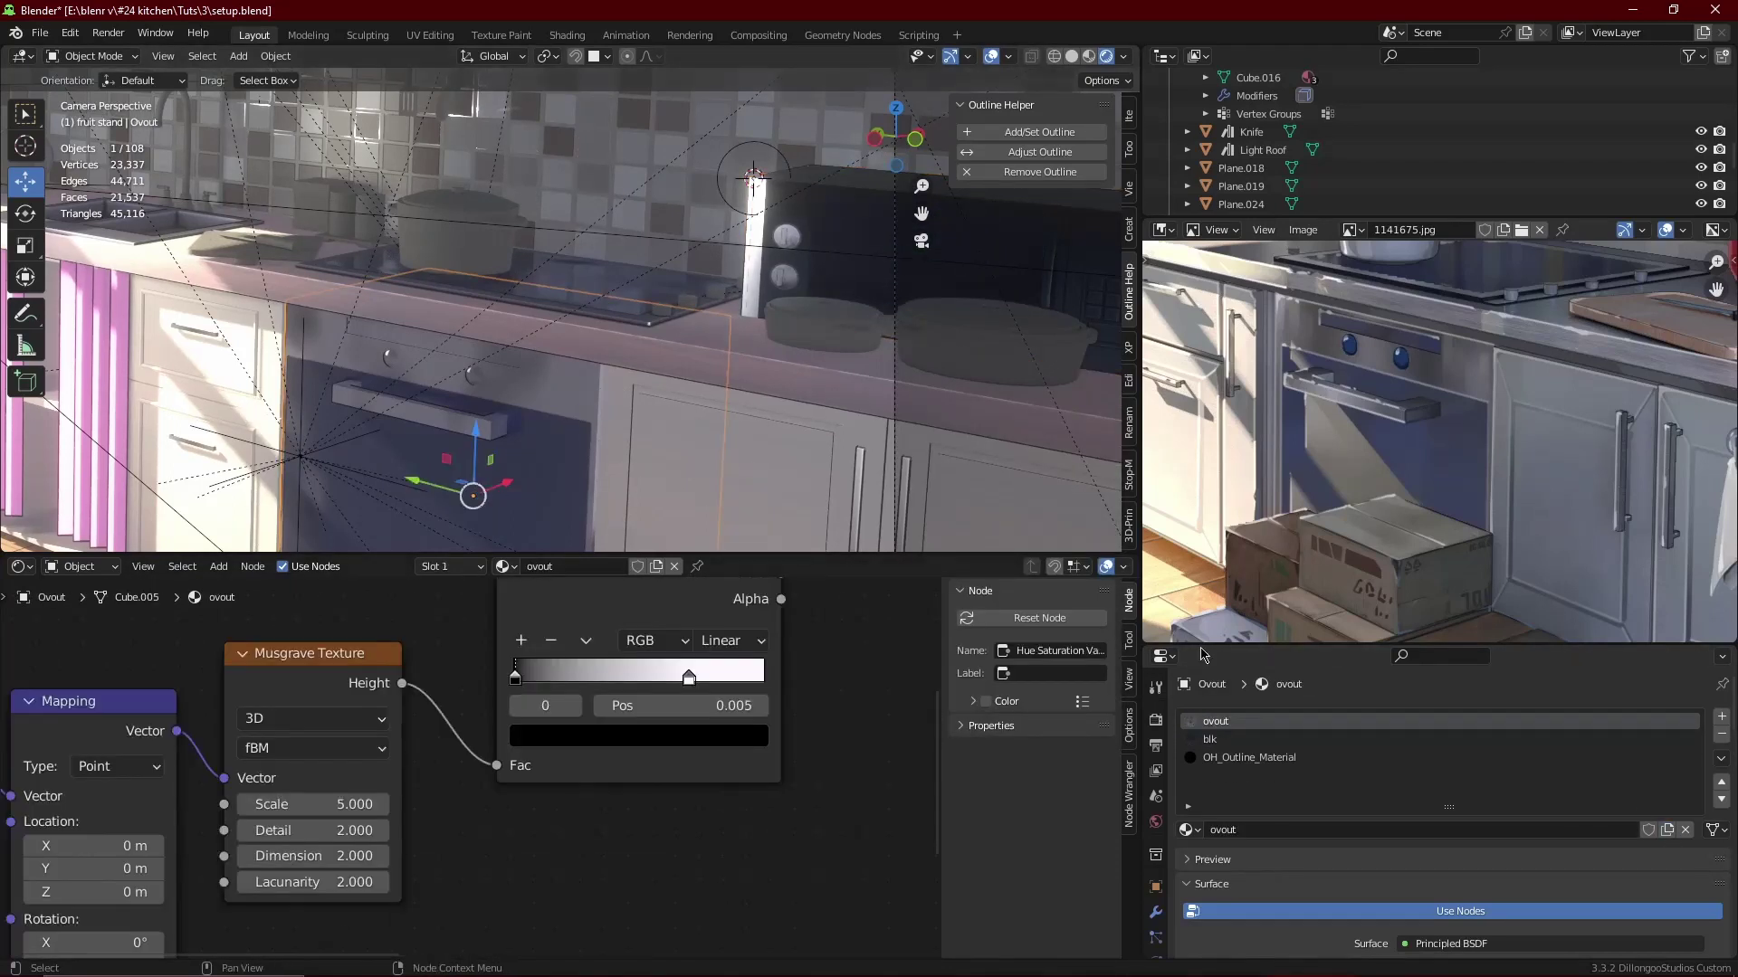
left_click(851, 285)
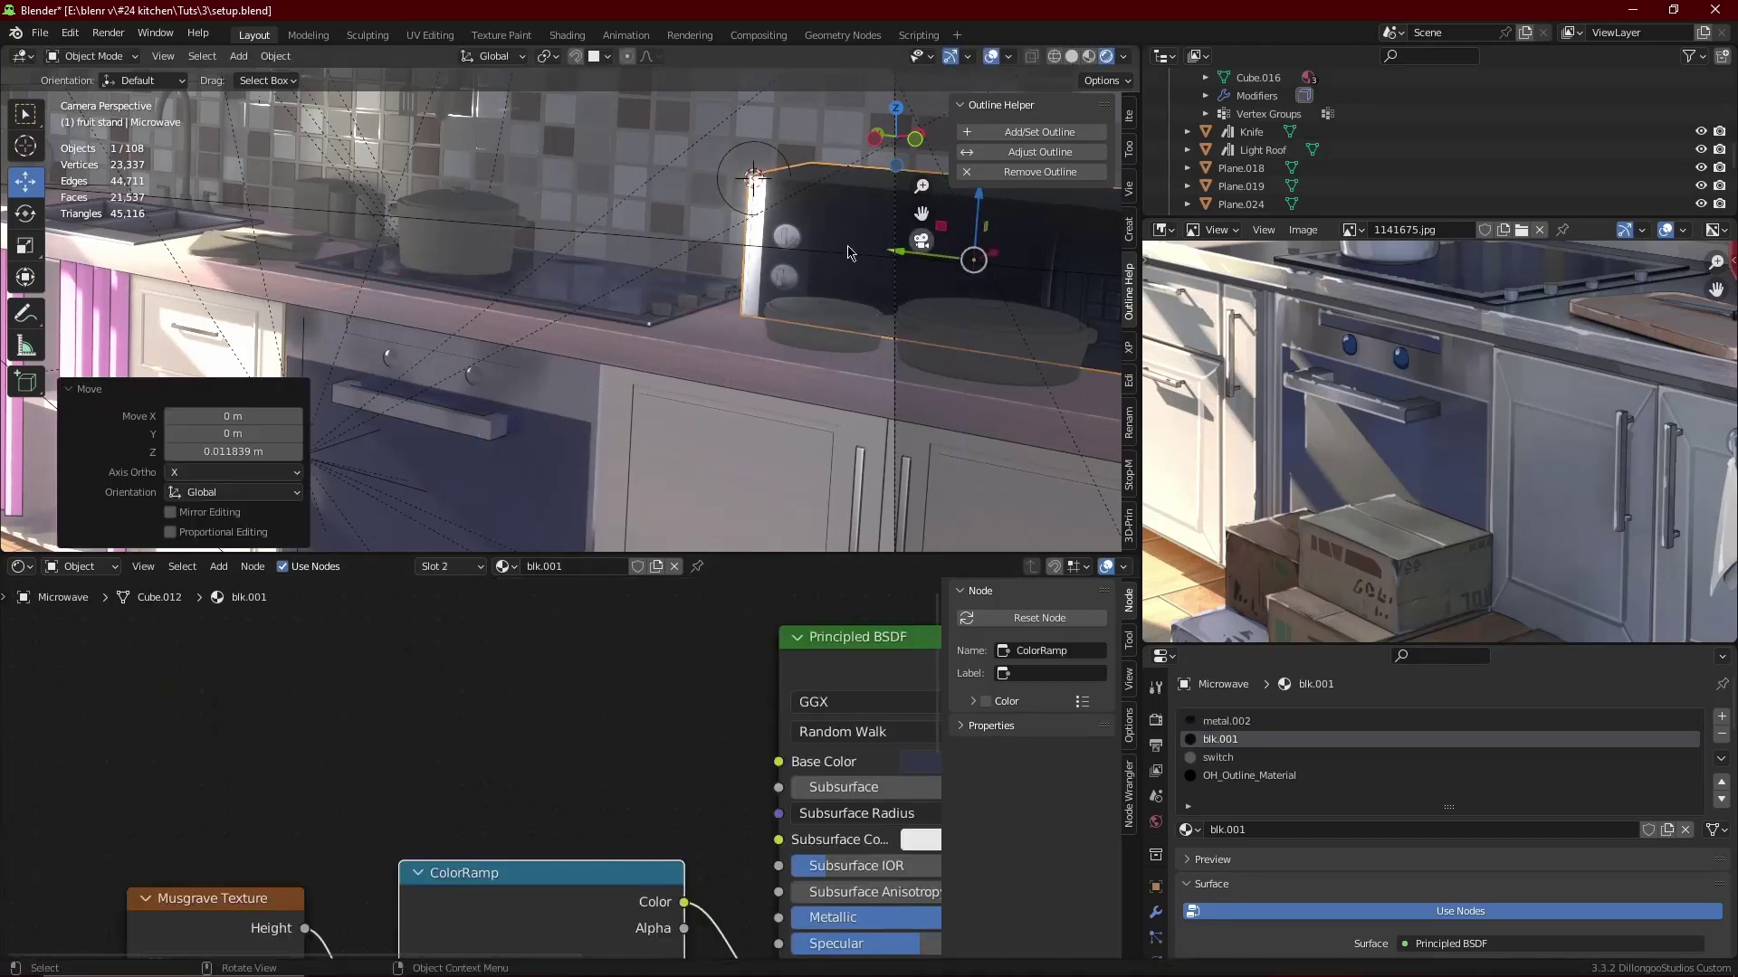
left_click(739, 352)
left_click(464, 515)
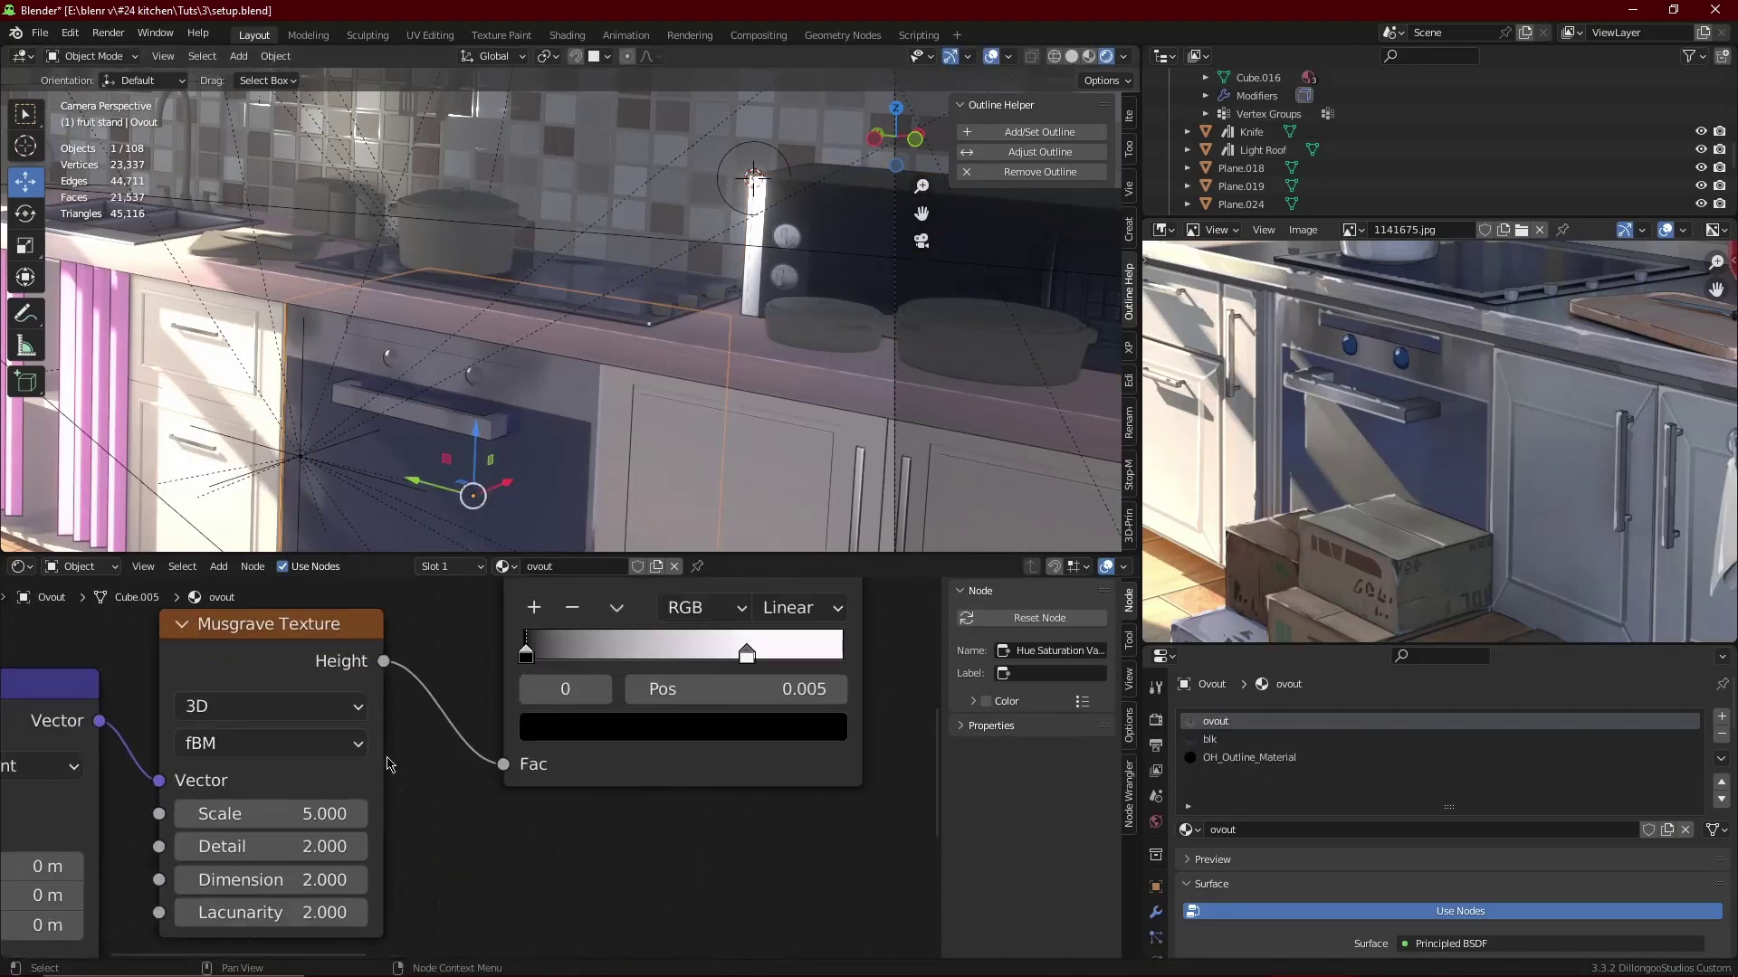
key("Home")
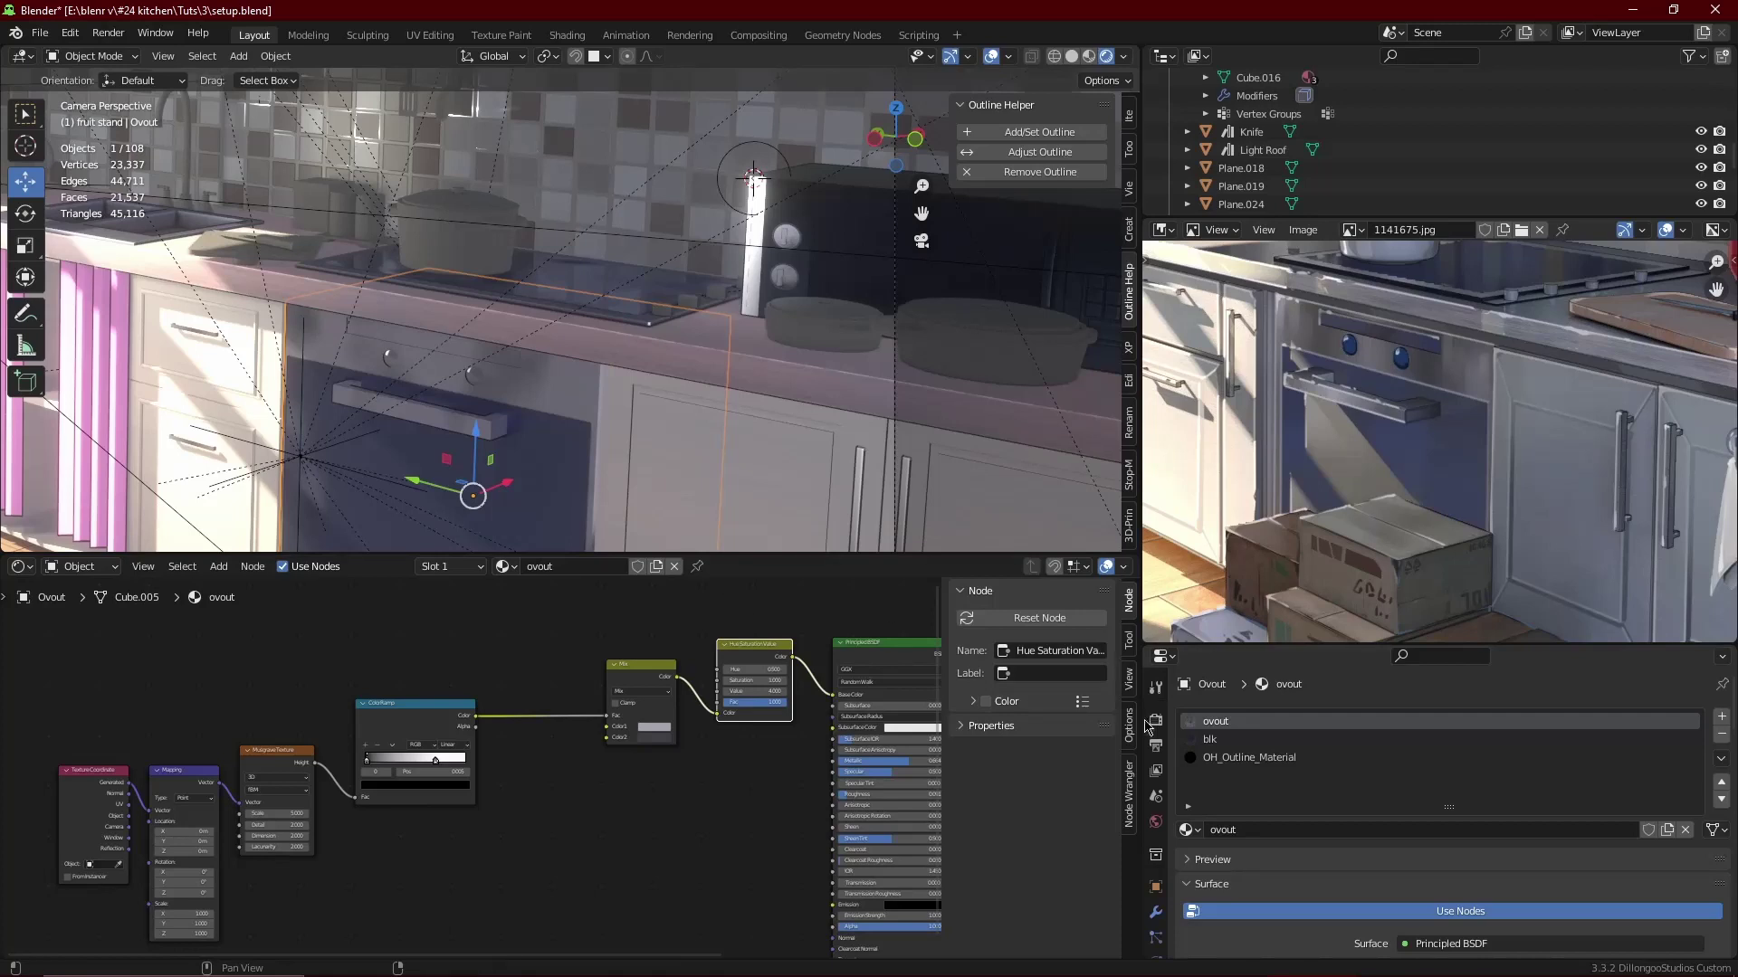
- Switch to the oven's other material and adjust its Musgrave texture scale, undoing a dimension change
left_click(1209, 739)
scroll(452, 814, "up", 2)
scroll(453, 814, "up", 2)
scroll(453, 814, "up", 2)
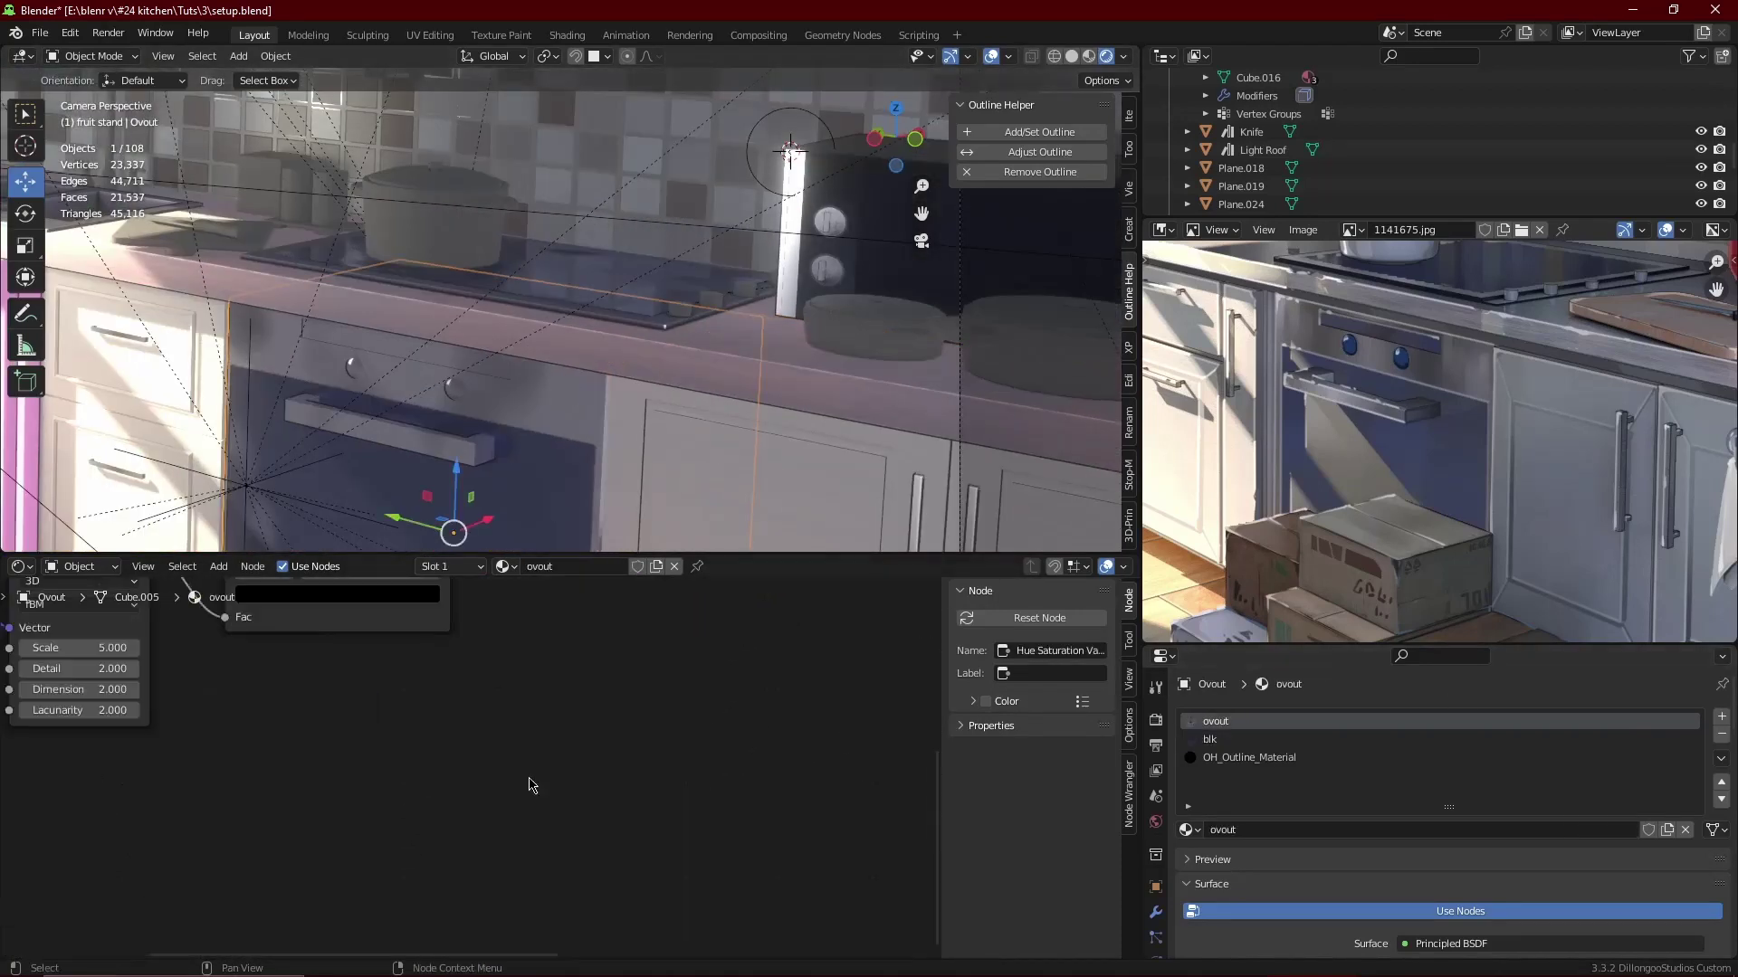
left_click_drag(336, 812, 333, 814)
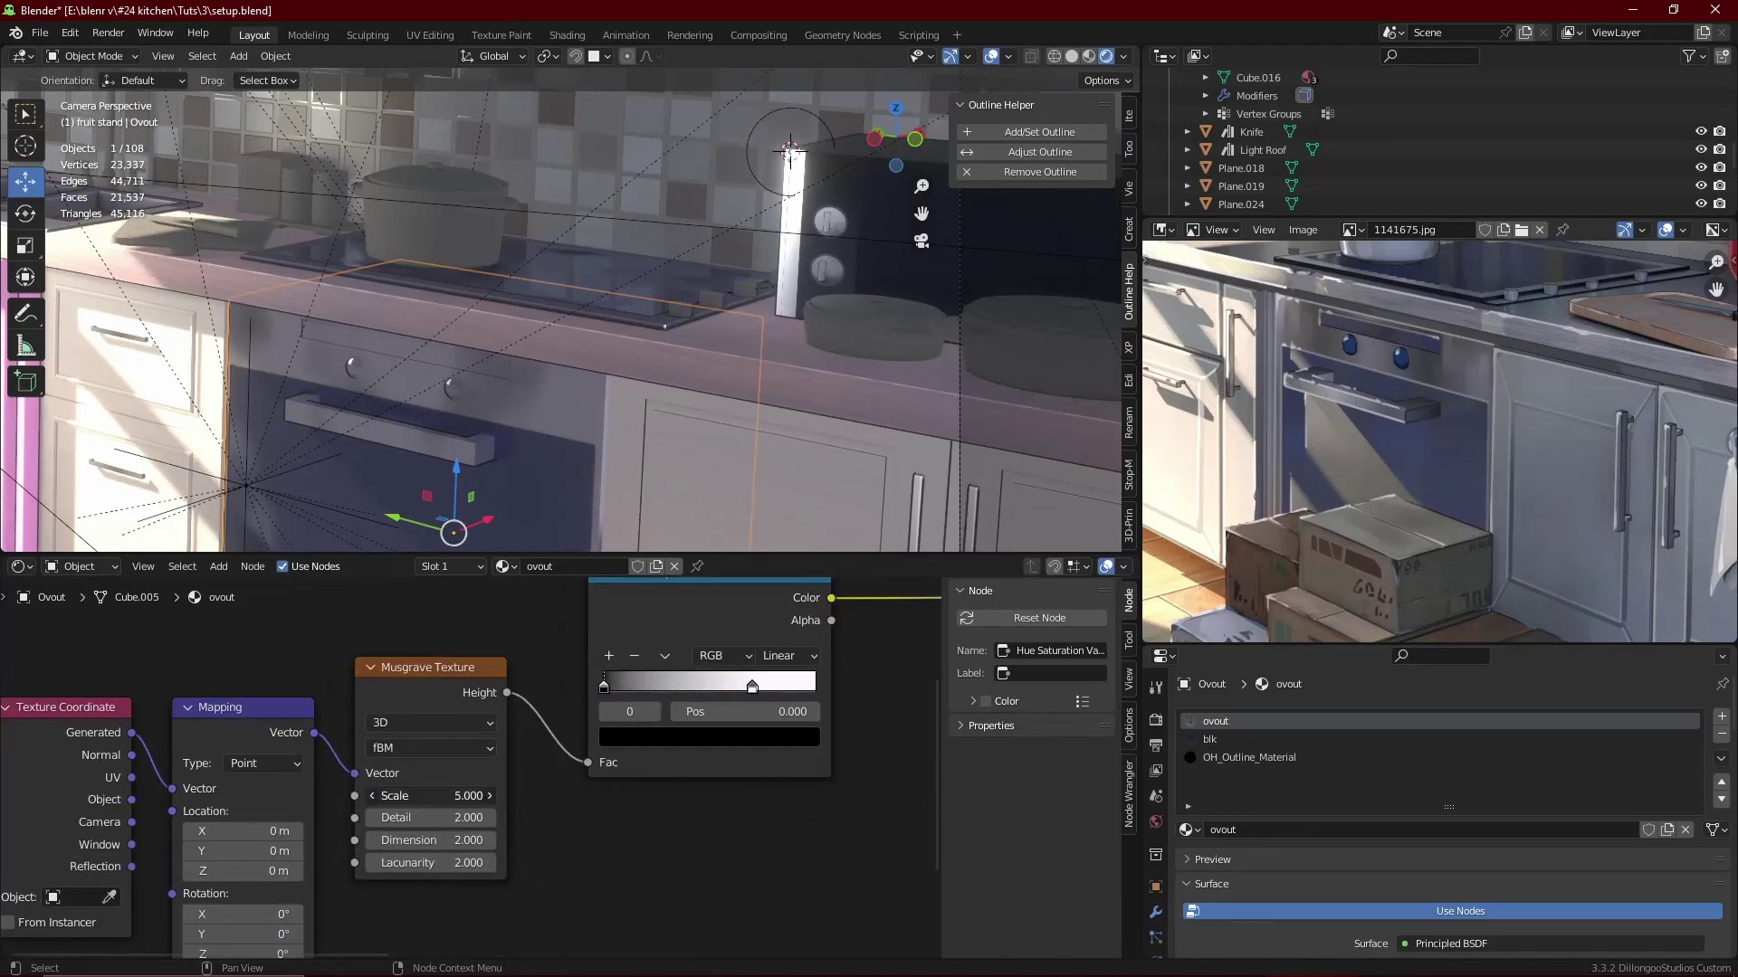
mouse_move(429, 795)
left_mouse_down()
mouse_move(471, 796)
mouse_move(291, 857)
left_mouse_up()
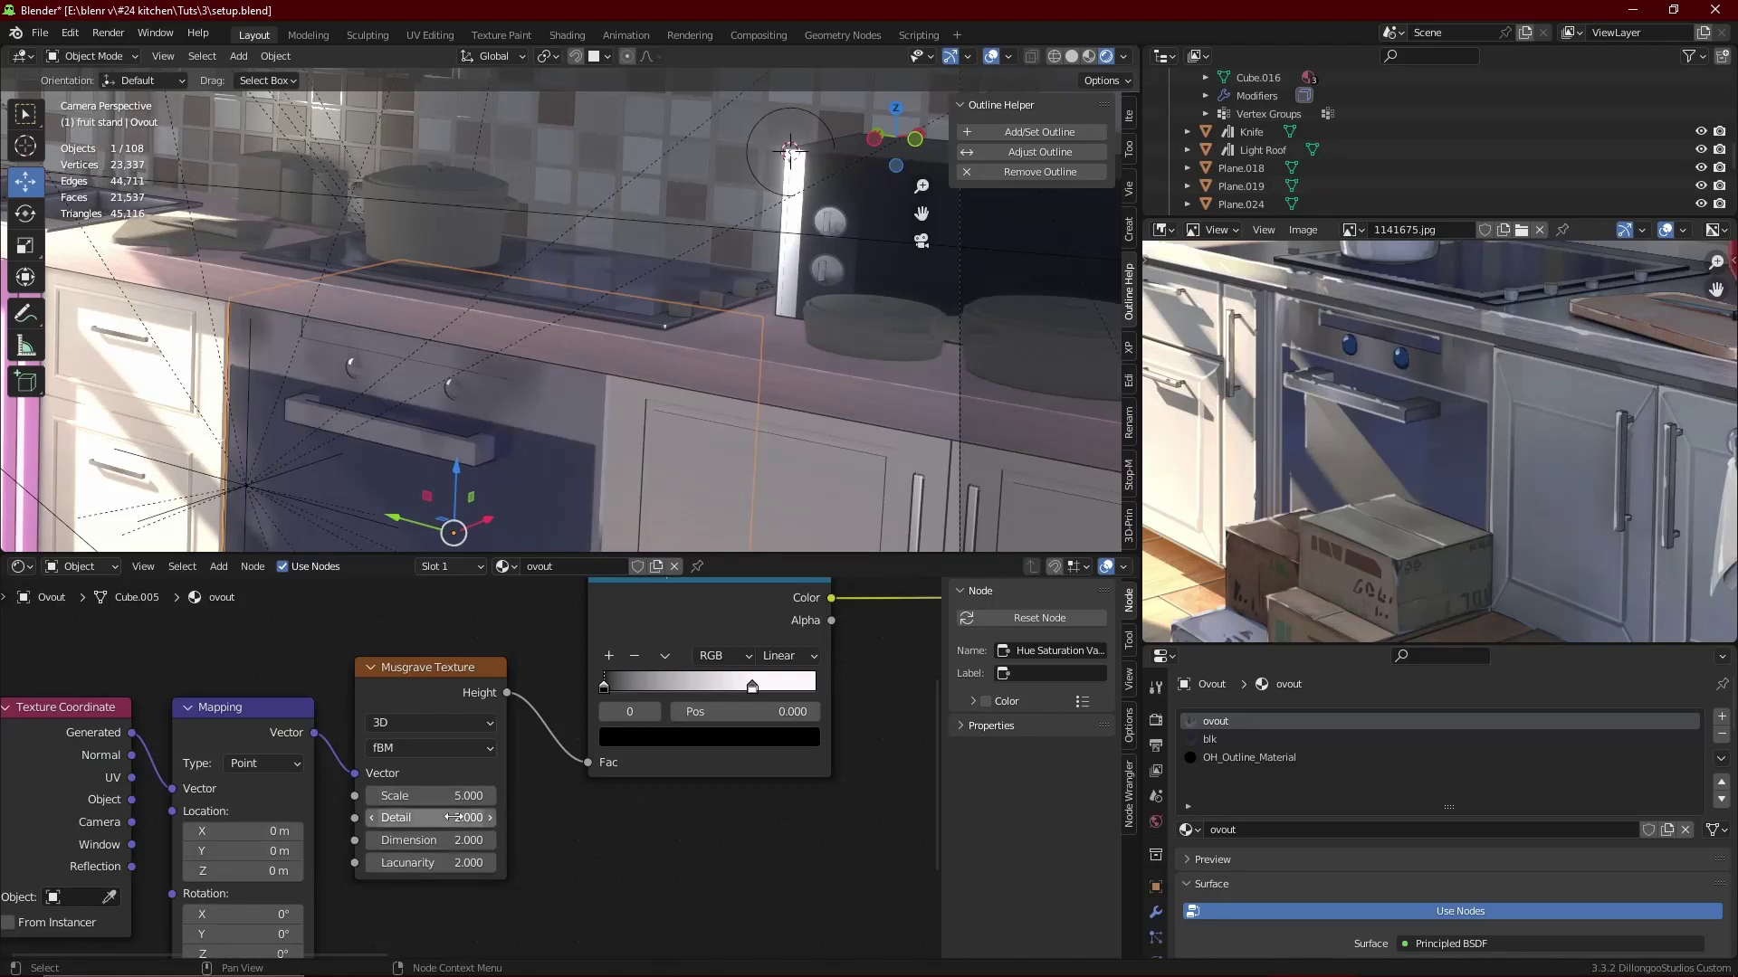
left_click_drag(426, 840, 489, 839)
key("ctrl+z")
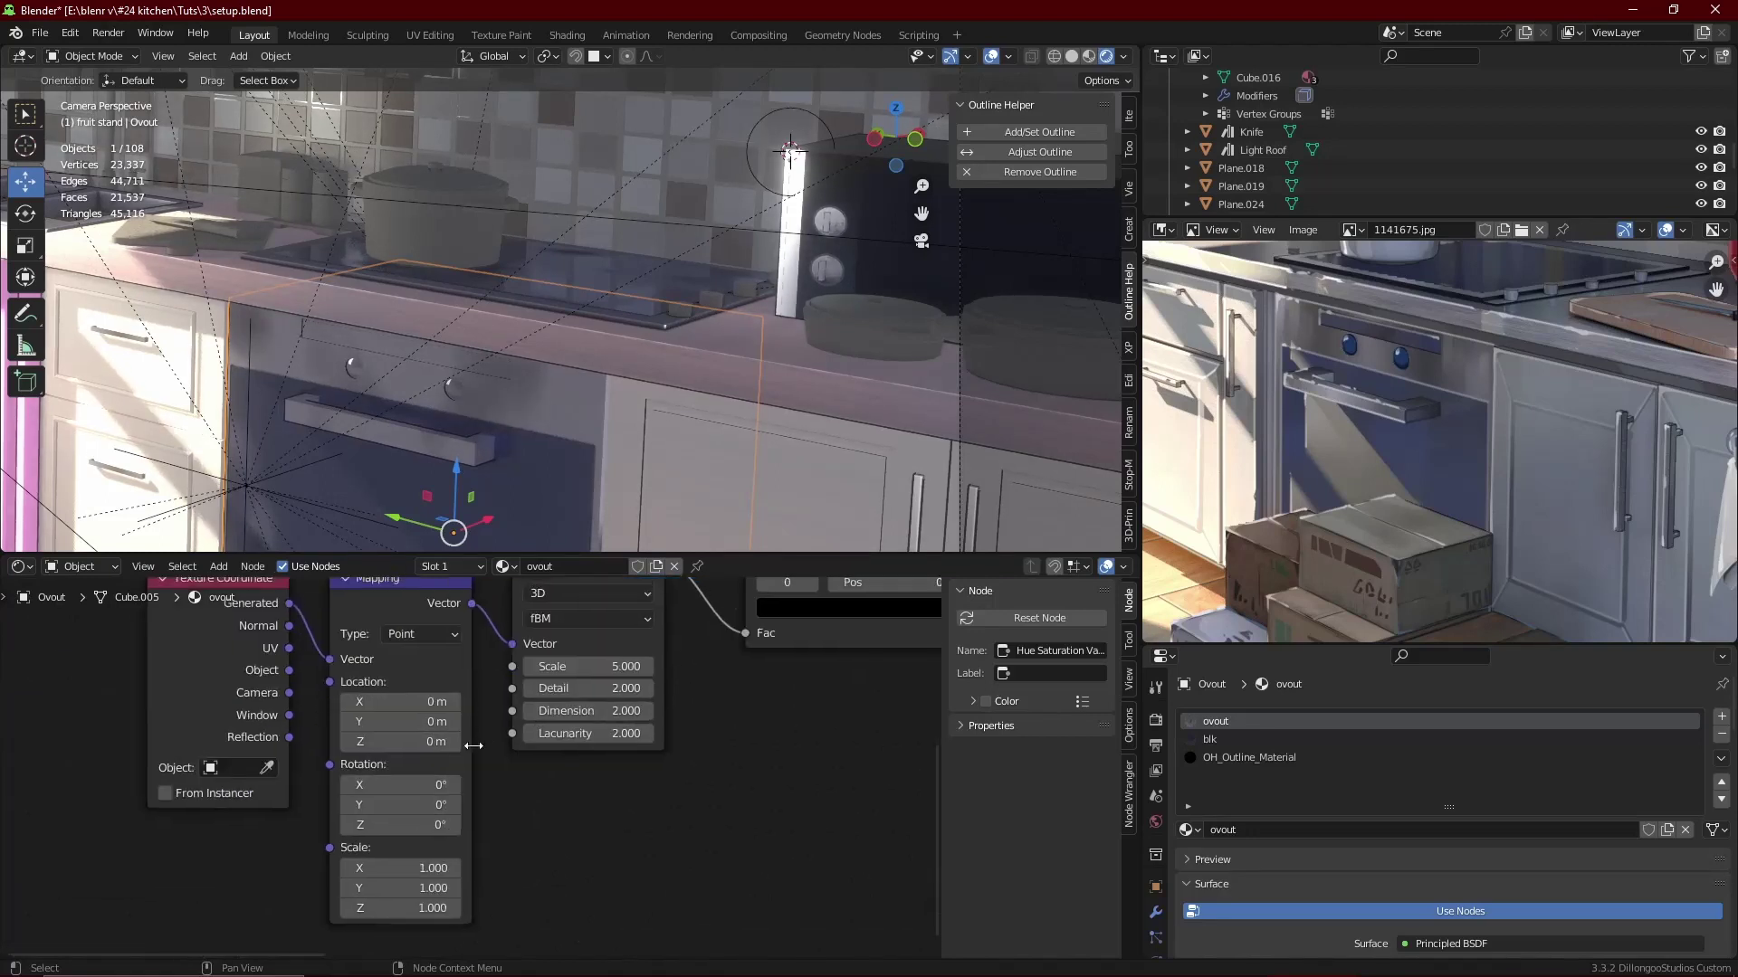
- Set the Mapping Location Y to 0.1 m, save, and enter Edit Mode on the oven
middle_click_drag(271, 814, 432, 682)
mouse_move(398, 718)
left_mouse_down()
mouse_move(434, 718)
mouse_move(362, 717)
left_mouse_up()
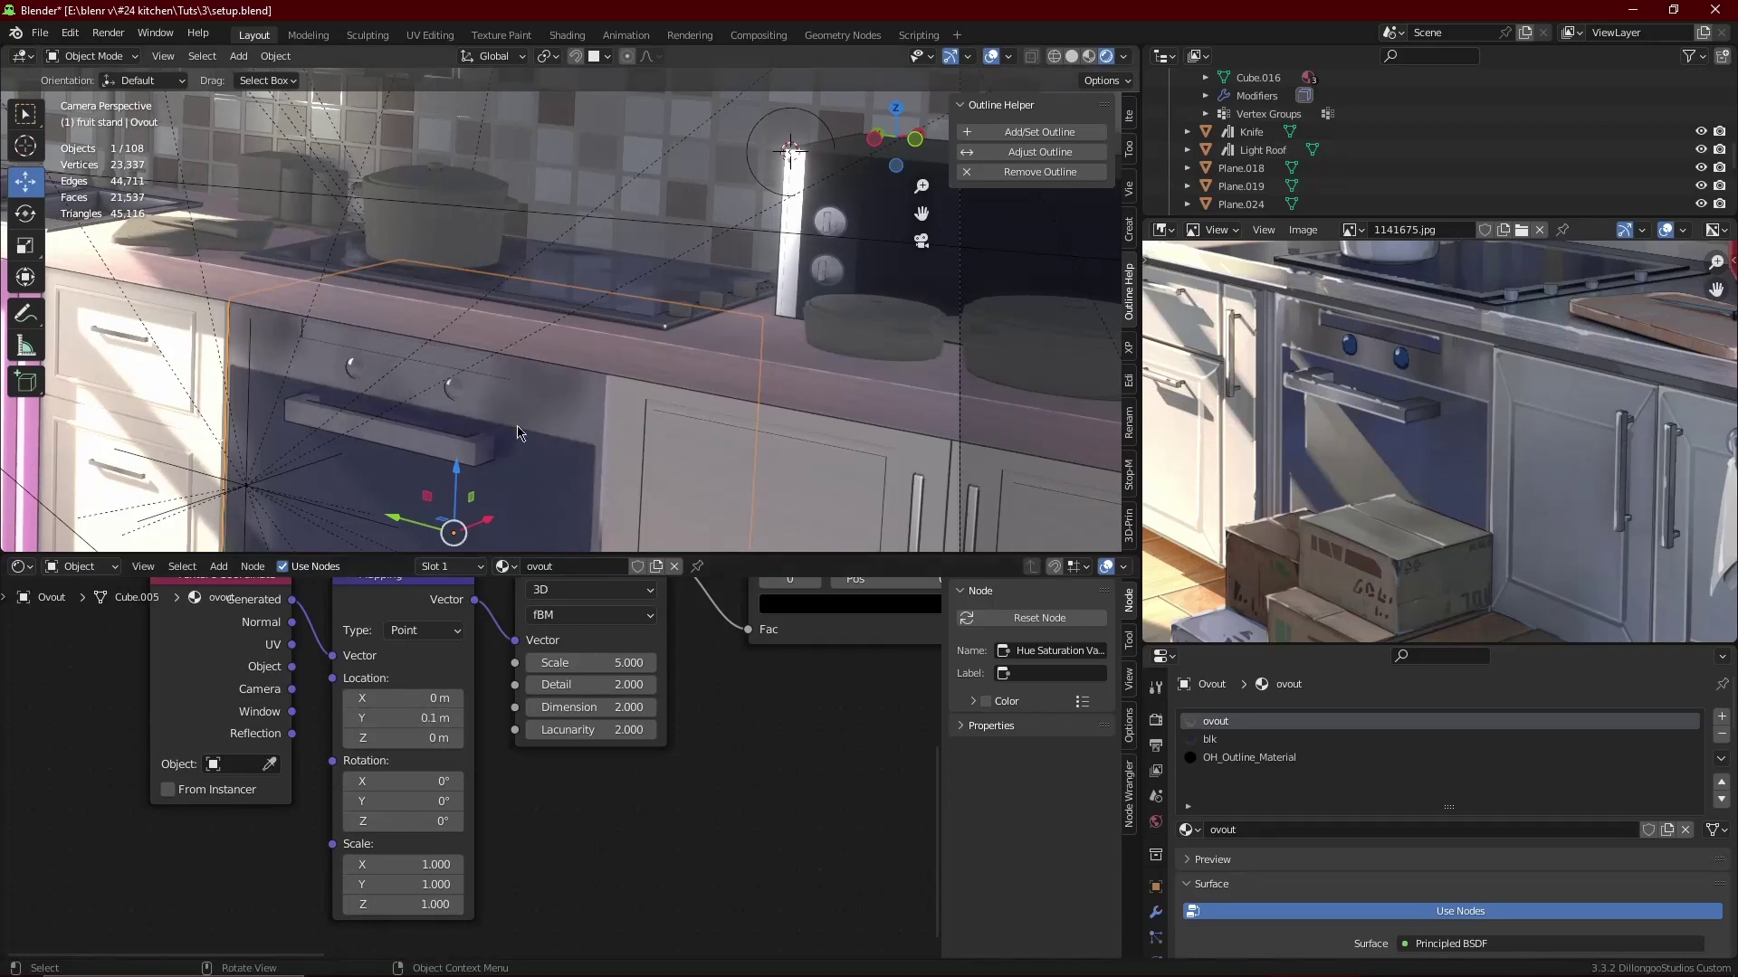
key("ctrl+s")
scroll(497, 434, "up", 3)
key("Tab")
scroll(614, 341, "up", 2)
- Select the knob geometry and give it a new material slot using the blk material
scroll(455, 299, "up", 2)
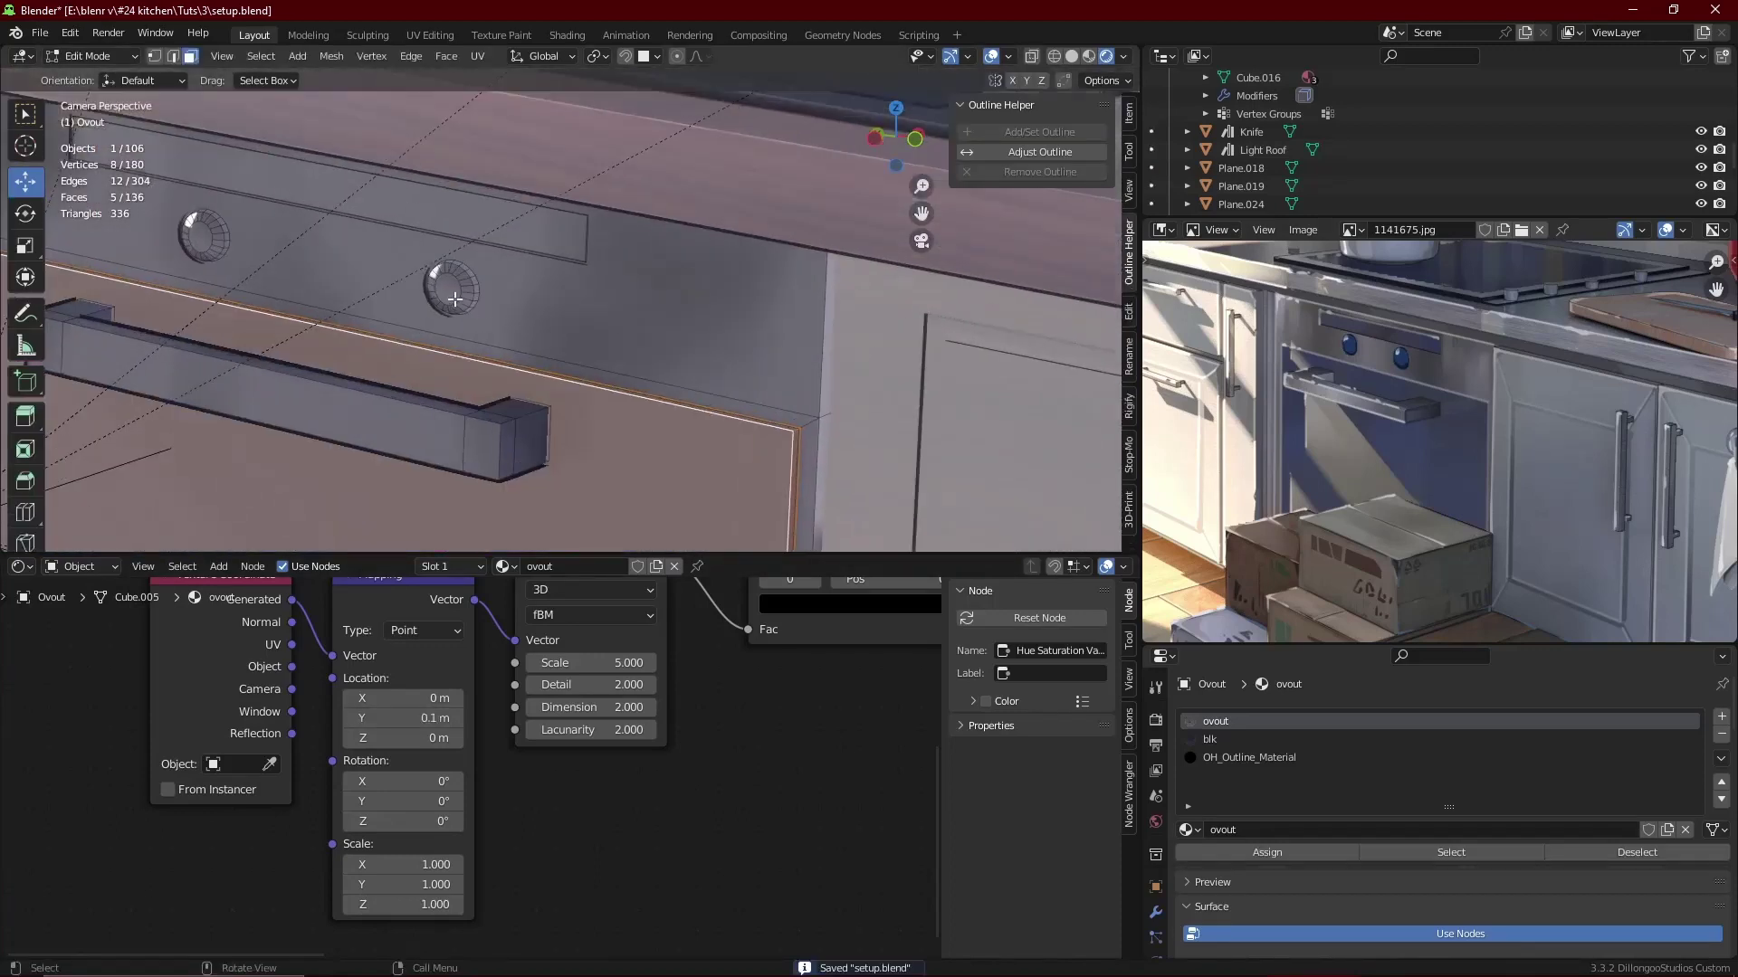
key("l")
key("ctrl+z")
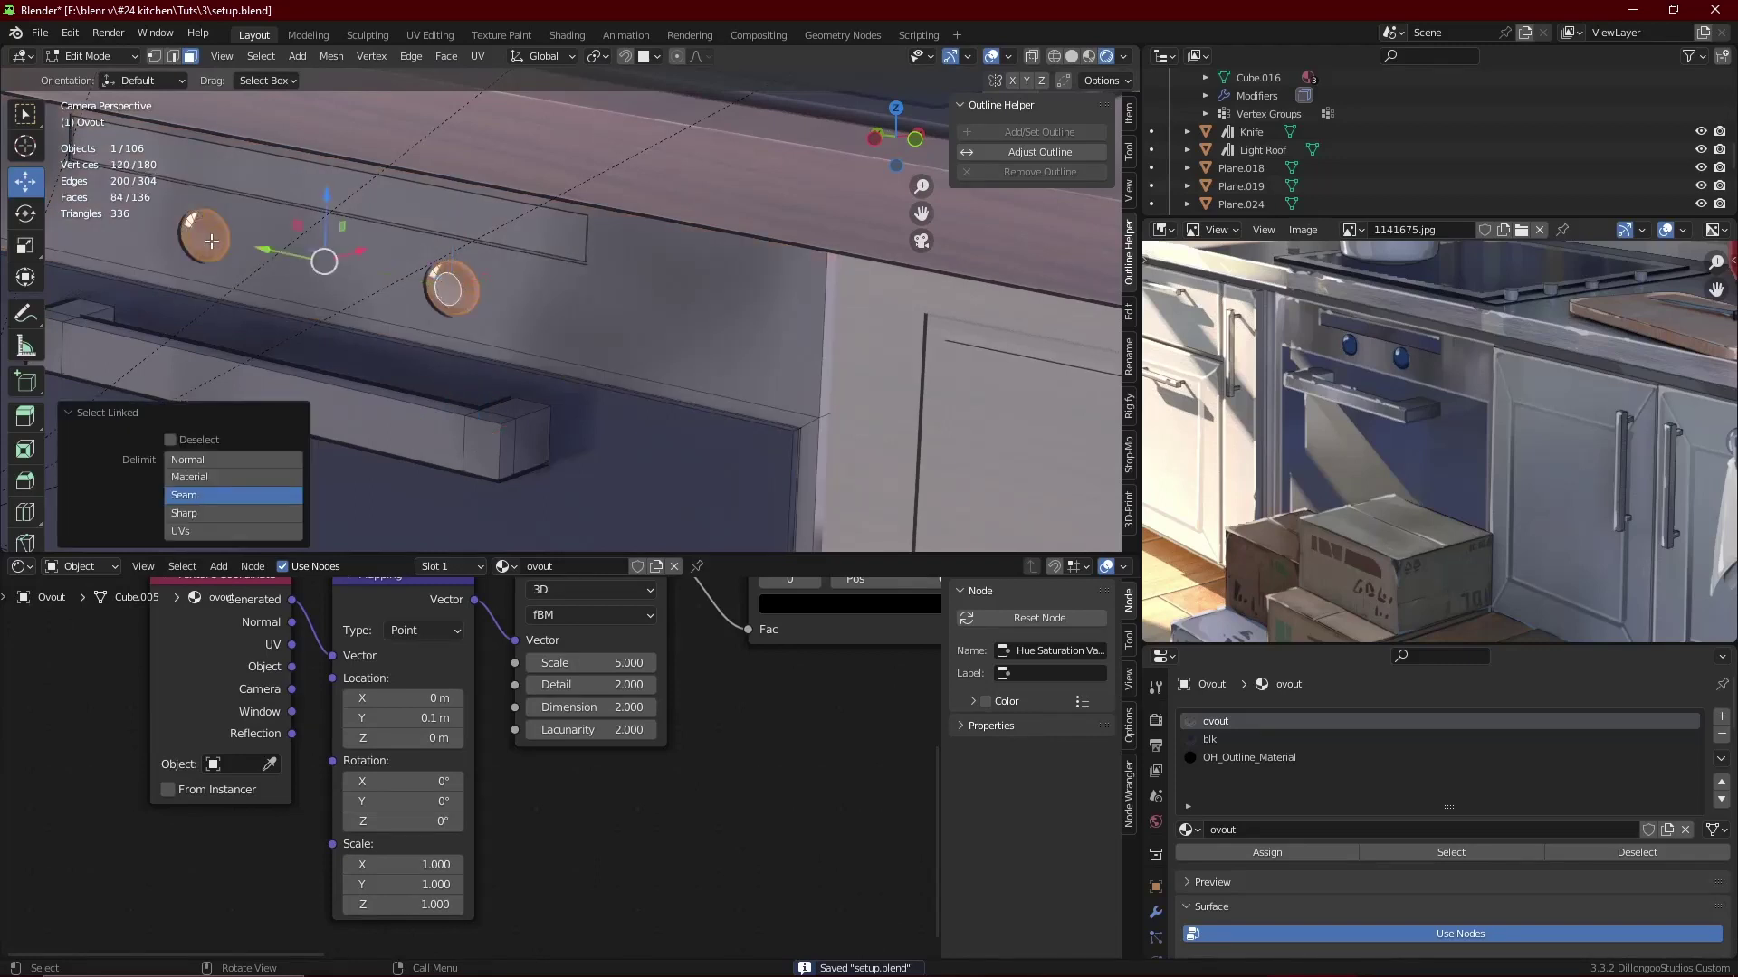
left_click(1721, 720)
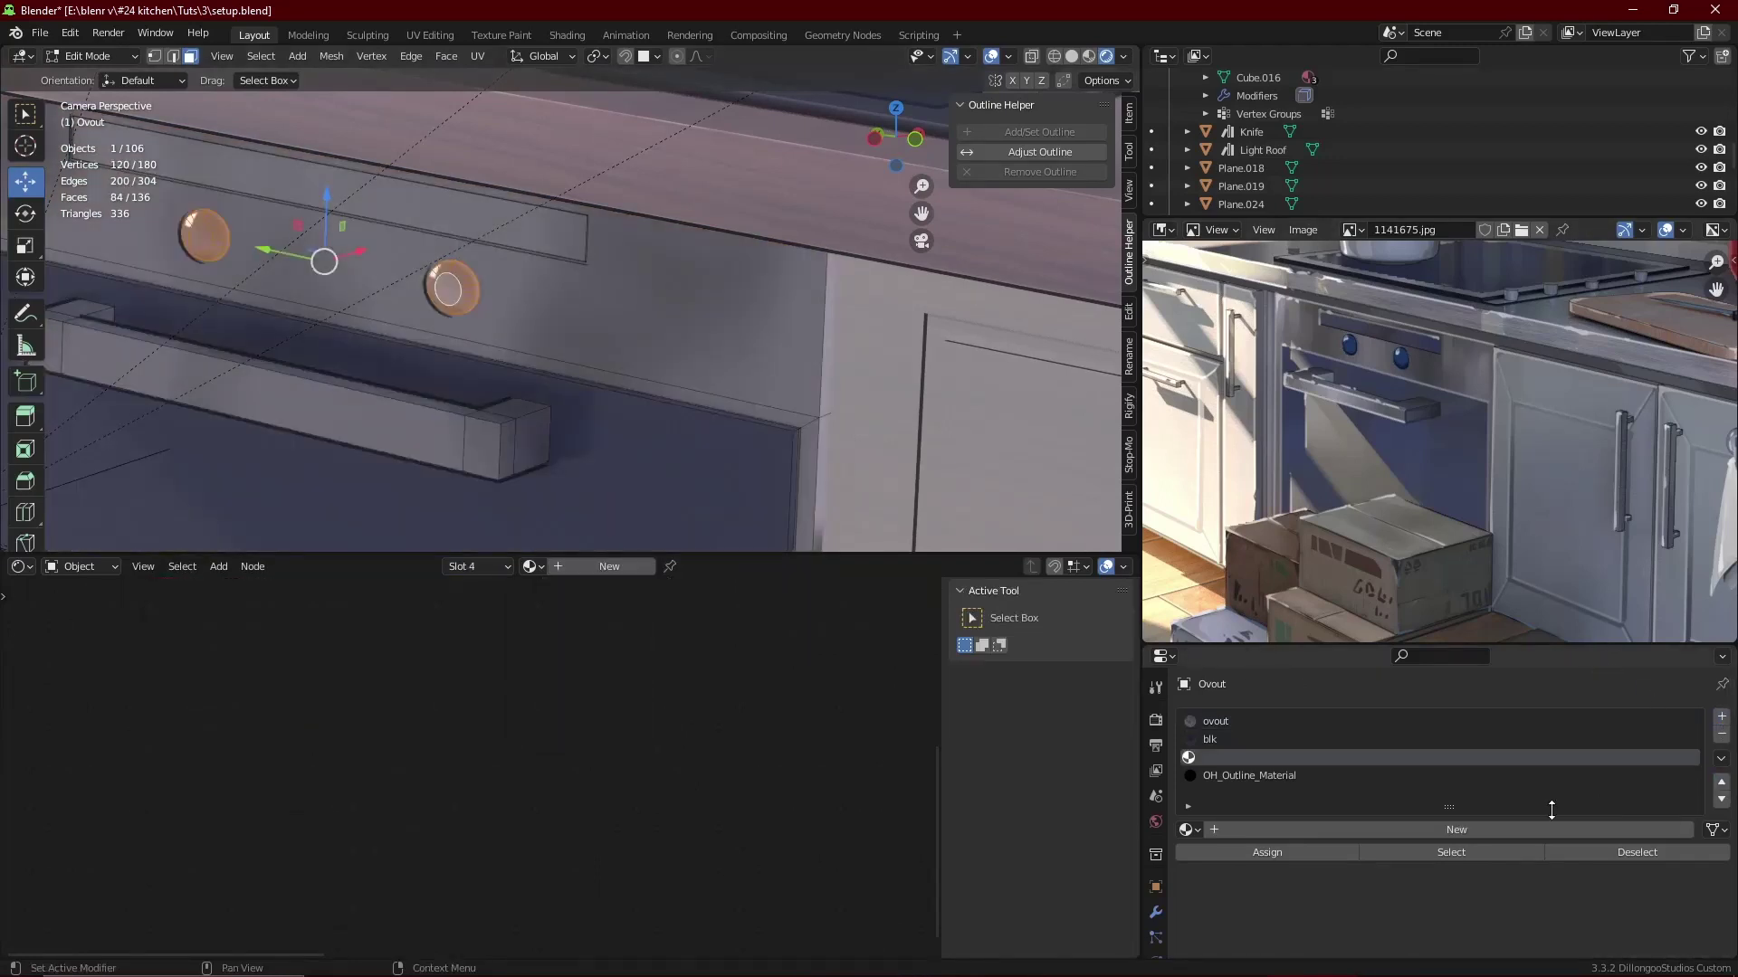
left_click(1185, 831)
left_click(1247, 657)
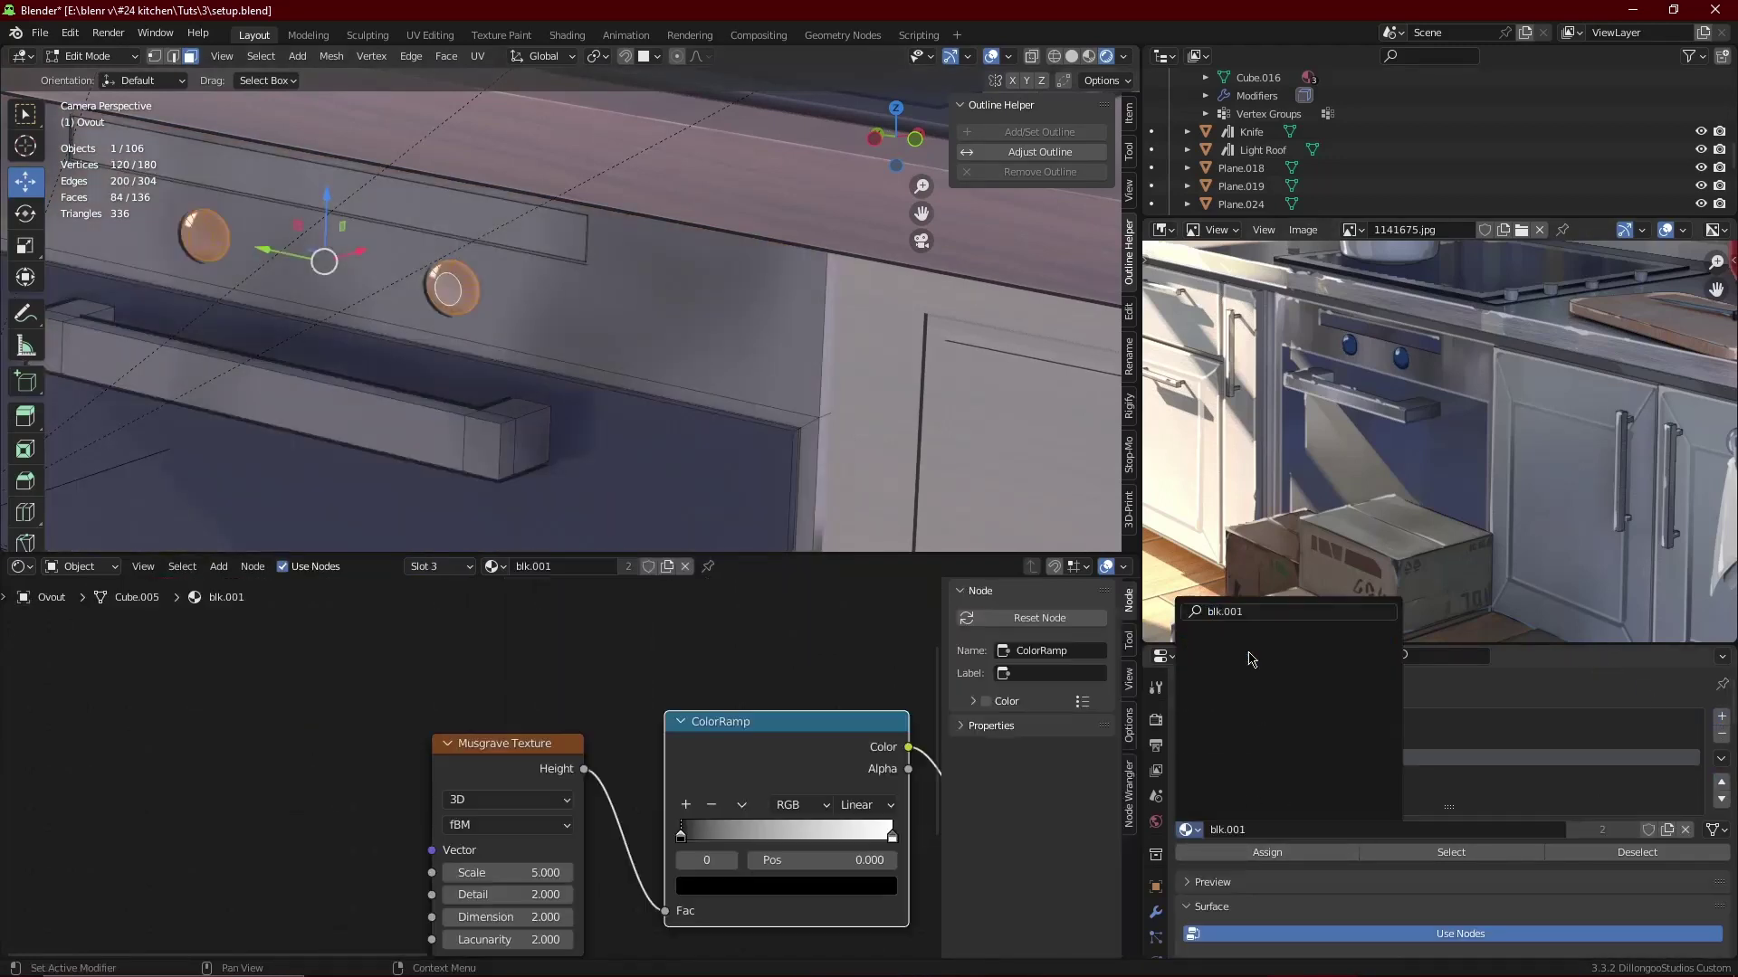
left_click(1191, 831)
type("blk")
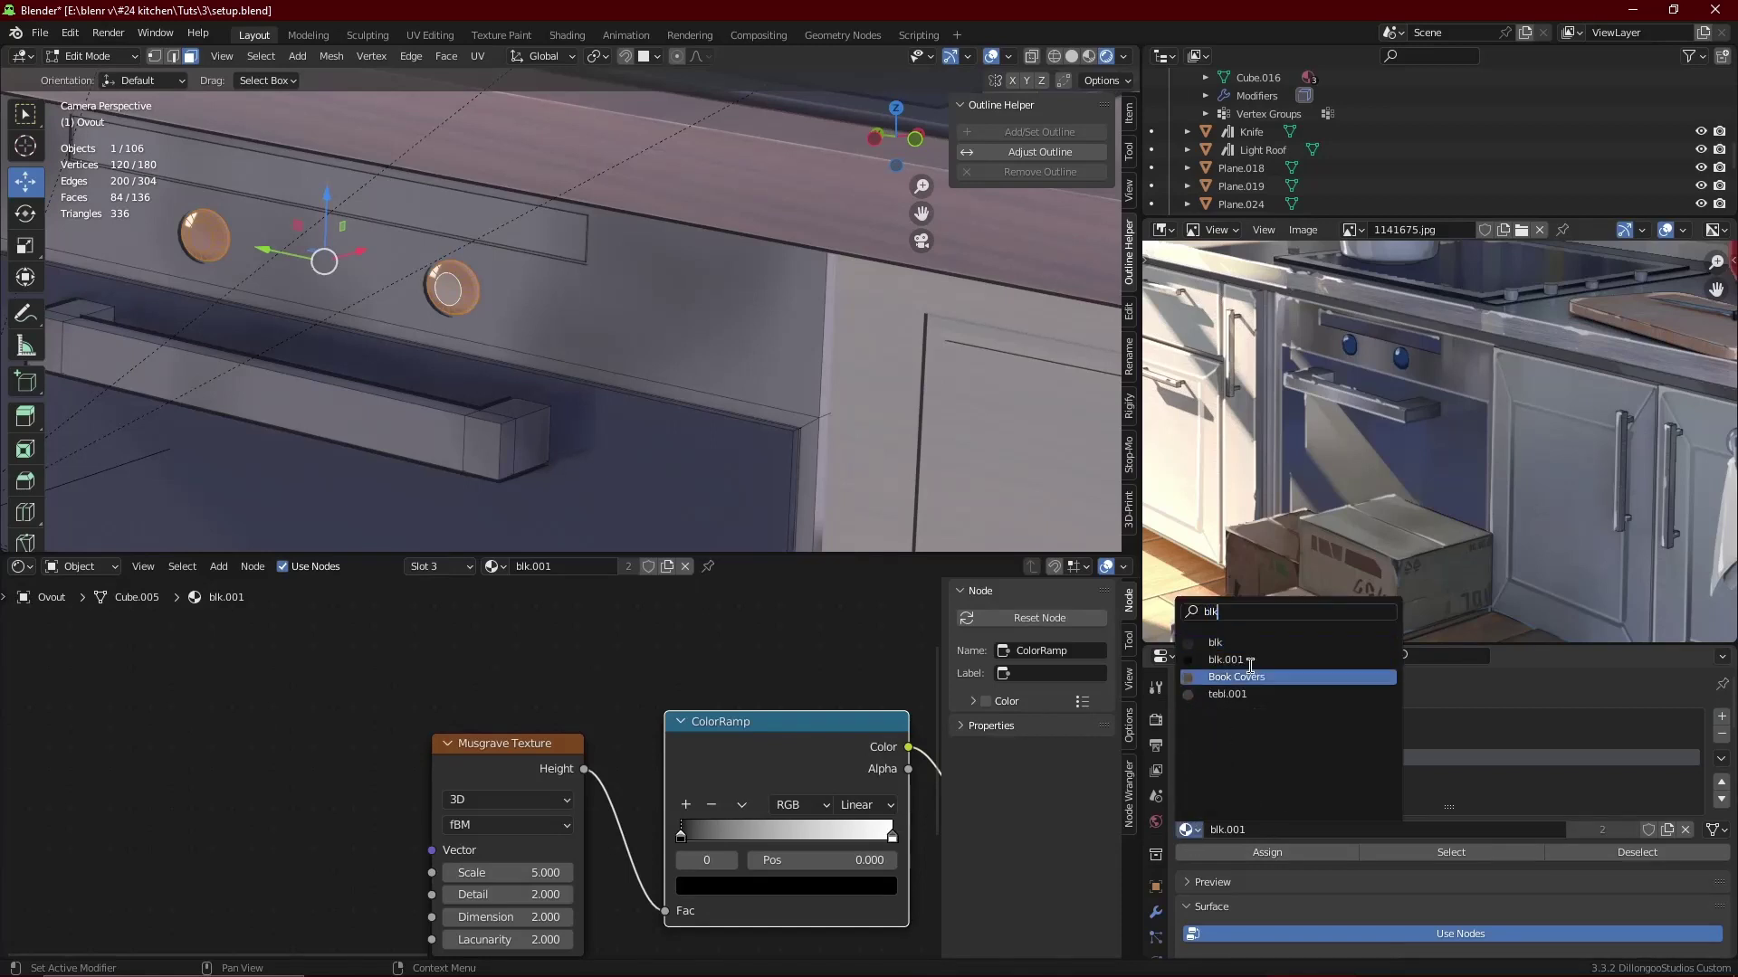
left_click(1245, 652)
- Back in Object Mode, make a single-user copy of blk and rename it 'lights'
key("ctrl+Tab")
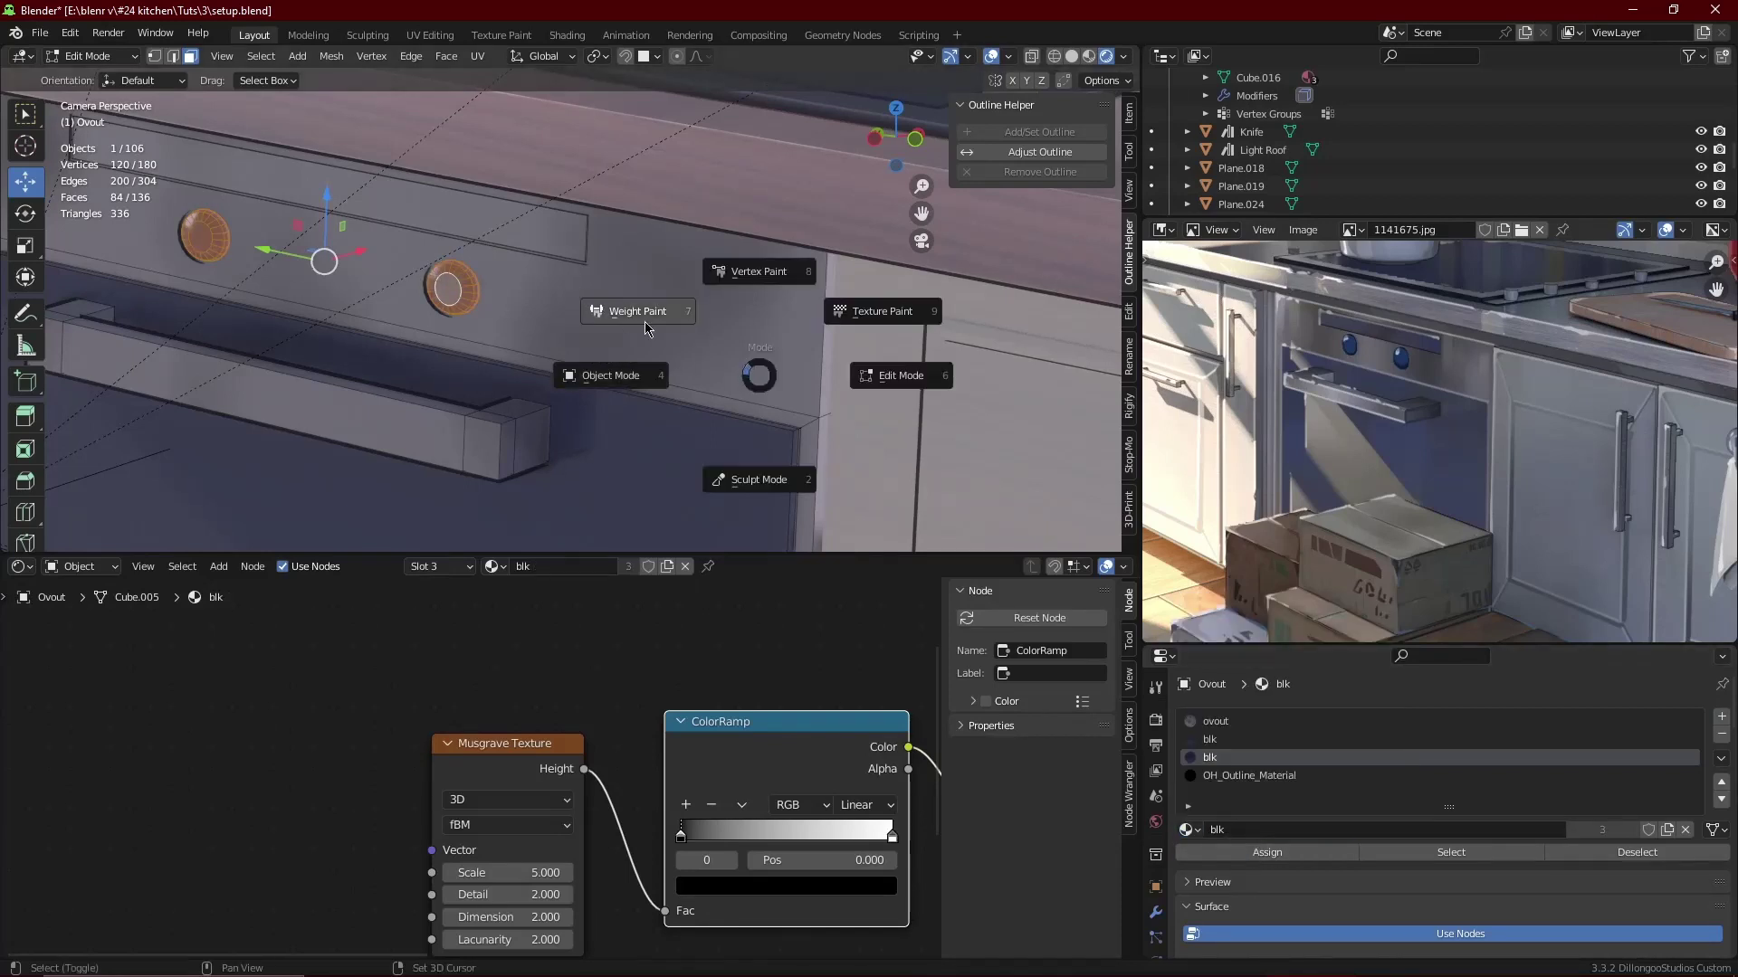
left_click(561, 335)
middle_click_drag(550, 337, 702, 391, "shift")
left_click(667, 566)
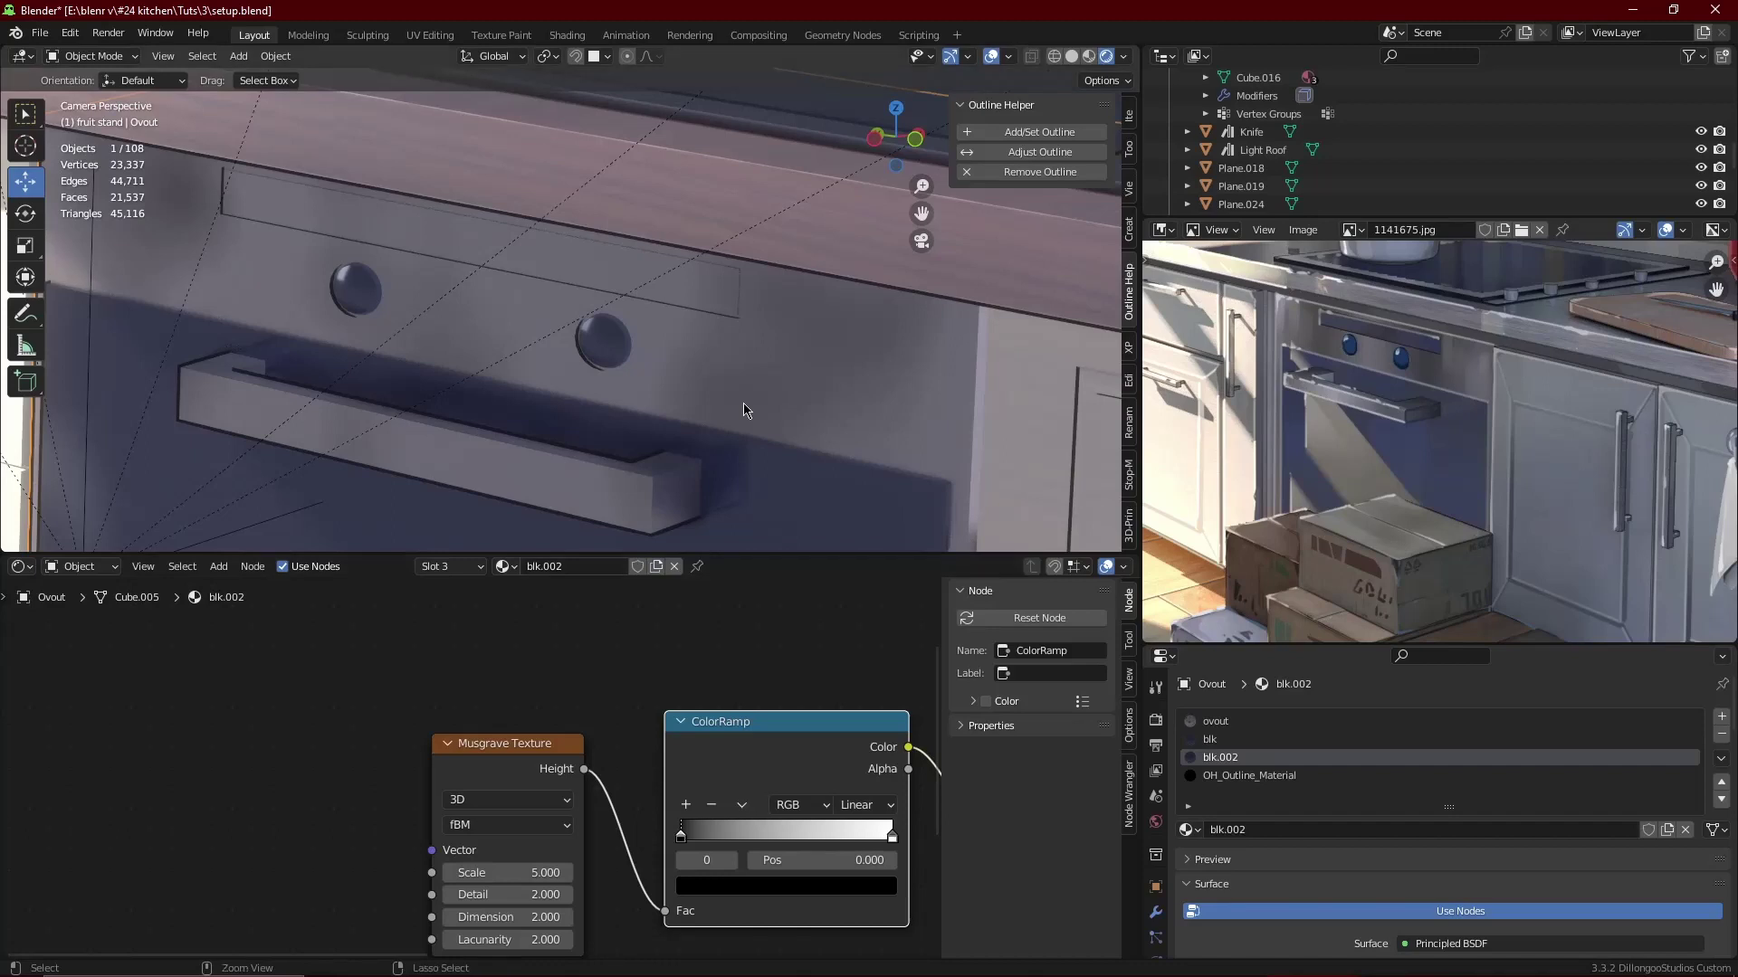
key("ctrl+z")
left_click(667, 566)
double_click(616, 565)
type("lights")
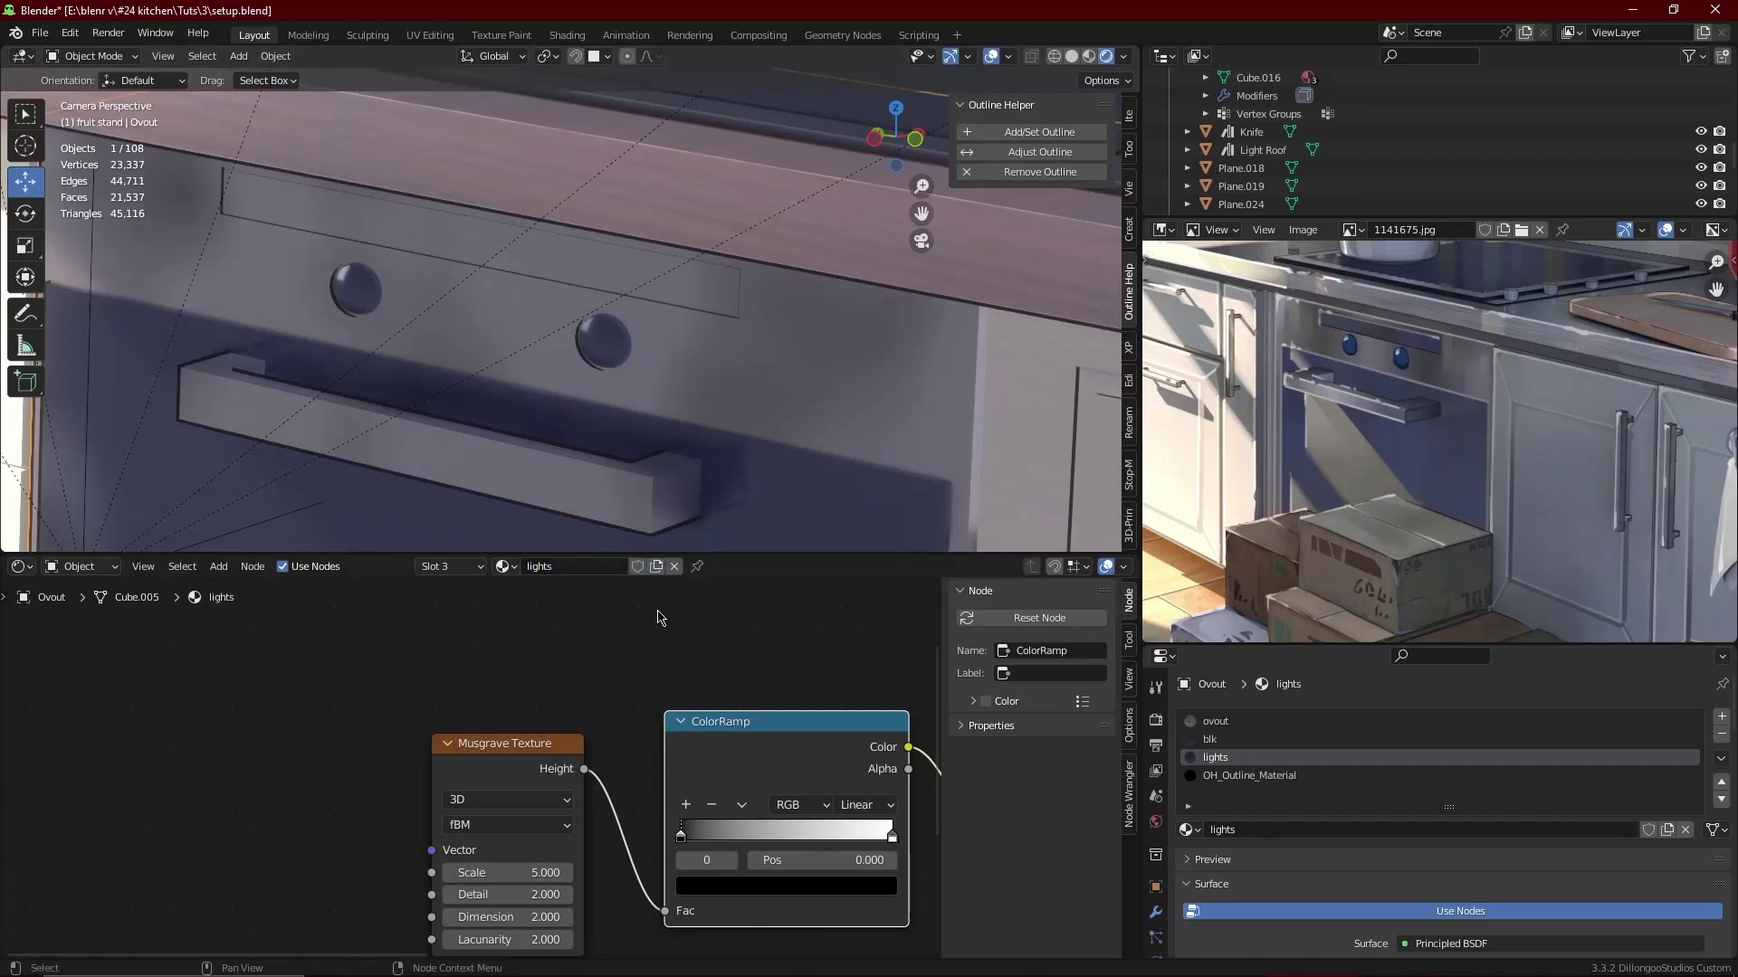
scroll(661, 615, "down", 2)
scroll(513, 722, "down", 2)
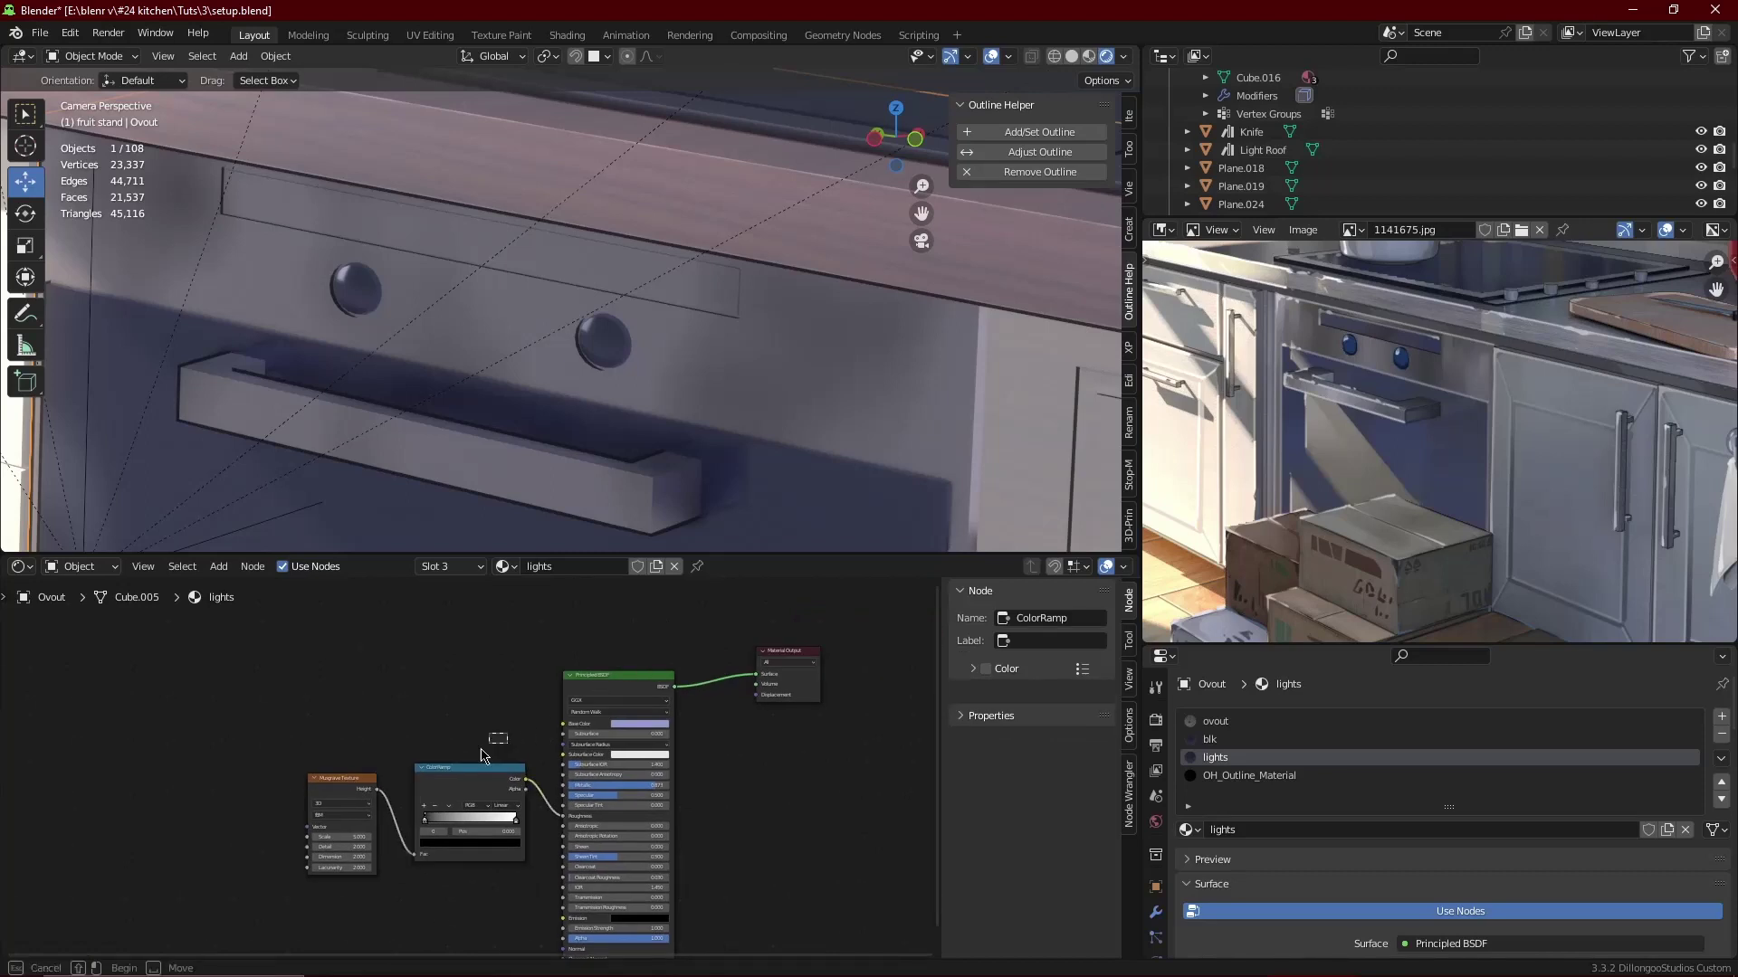
- Delete the Musgrave and ColorRamp nodes and set the Principled BSDF base colour to pale blue
key("x")
left_click_drag(651, 669, 532, 688)
scroll(539, 735, "up", 2)
left_click(539, 733)
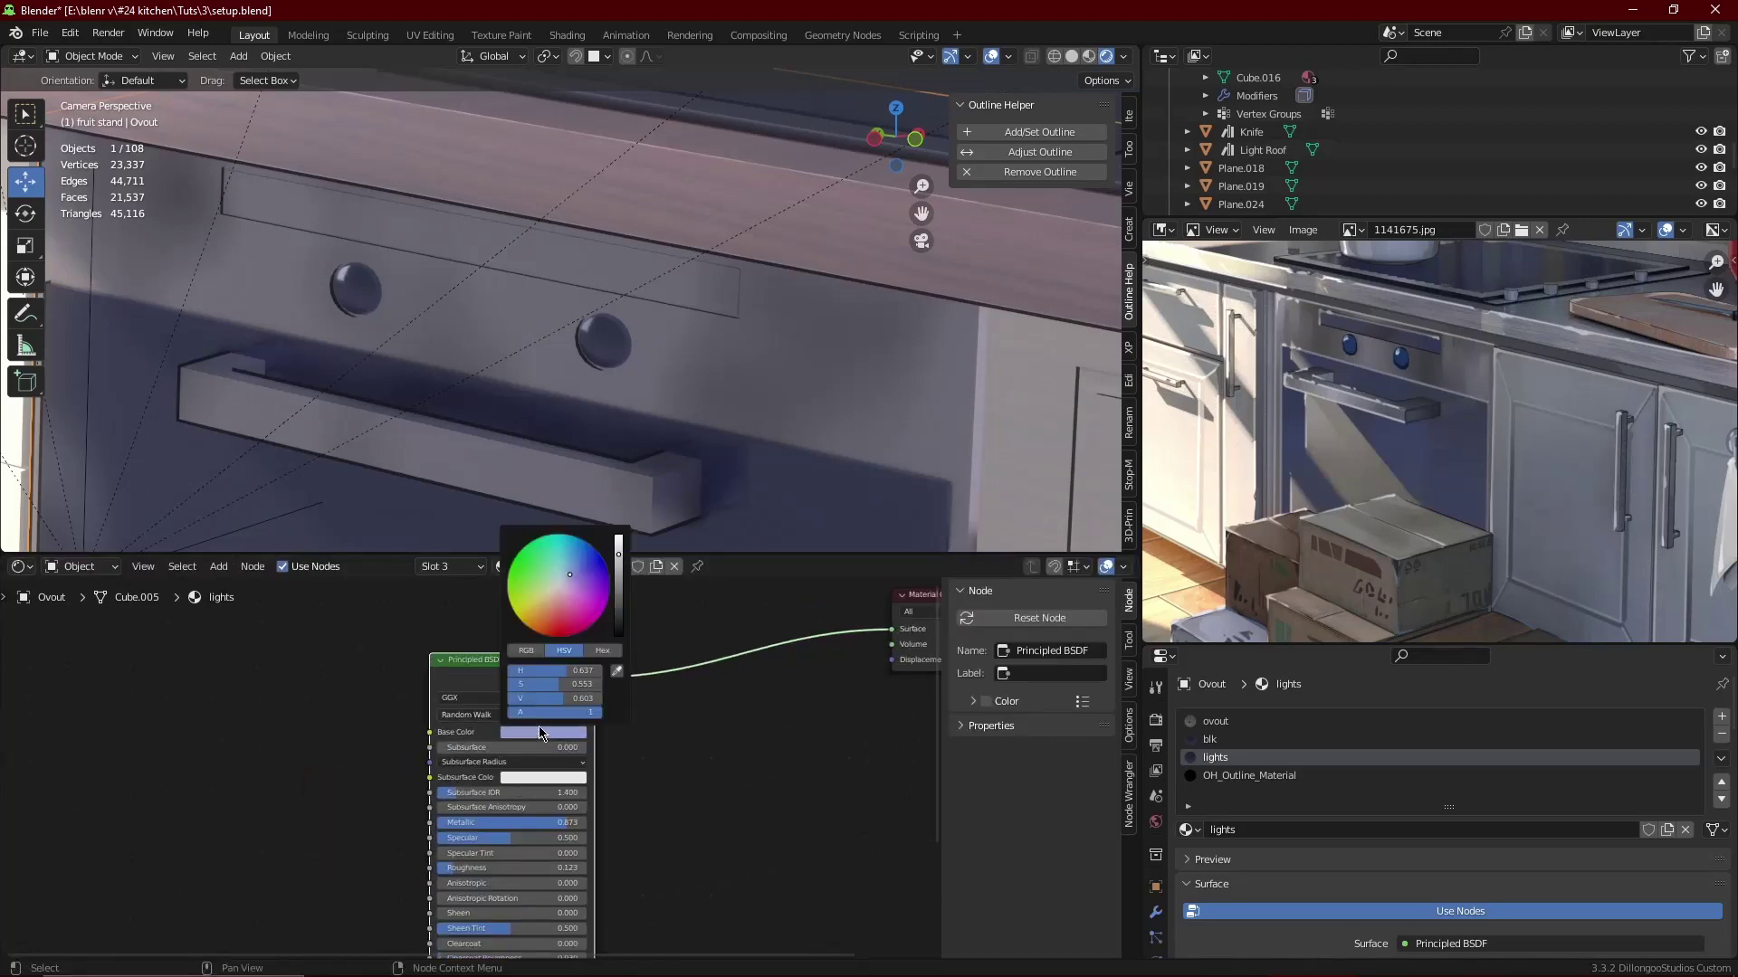
left_click(543, 727)
left_click(558, 567)
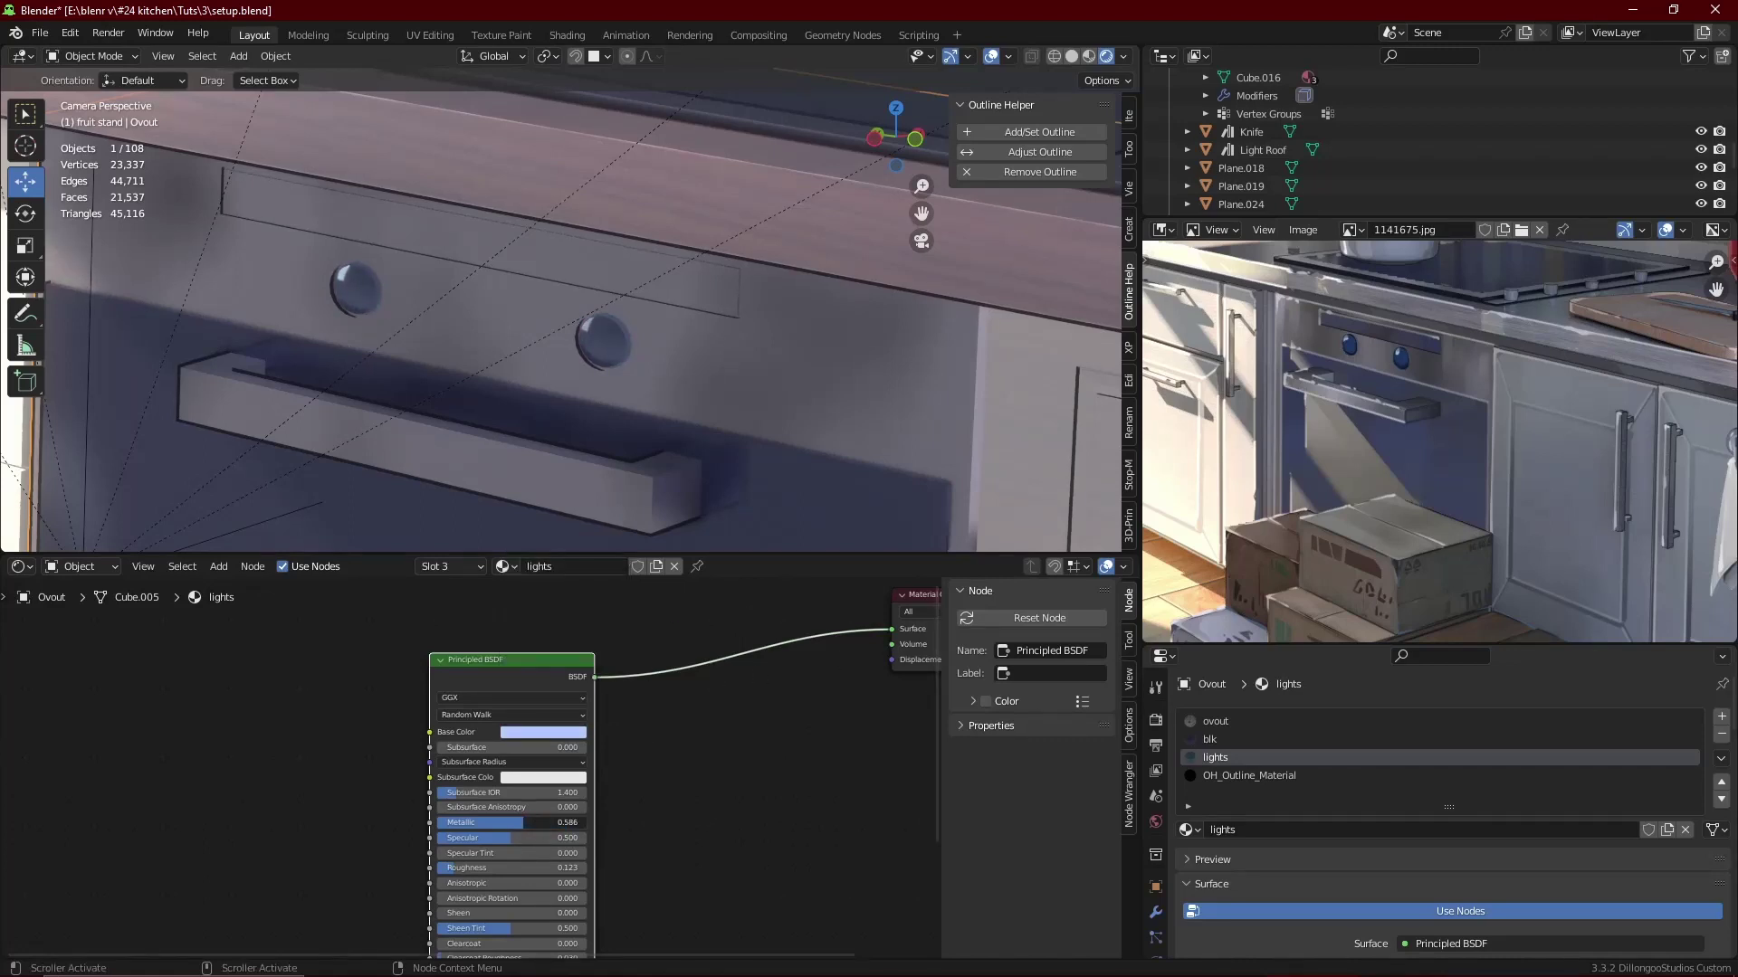
- Try a low-power point light on the knob, then delete it and reselect the oven
key("shift+a")
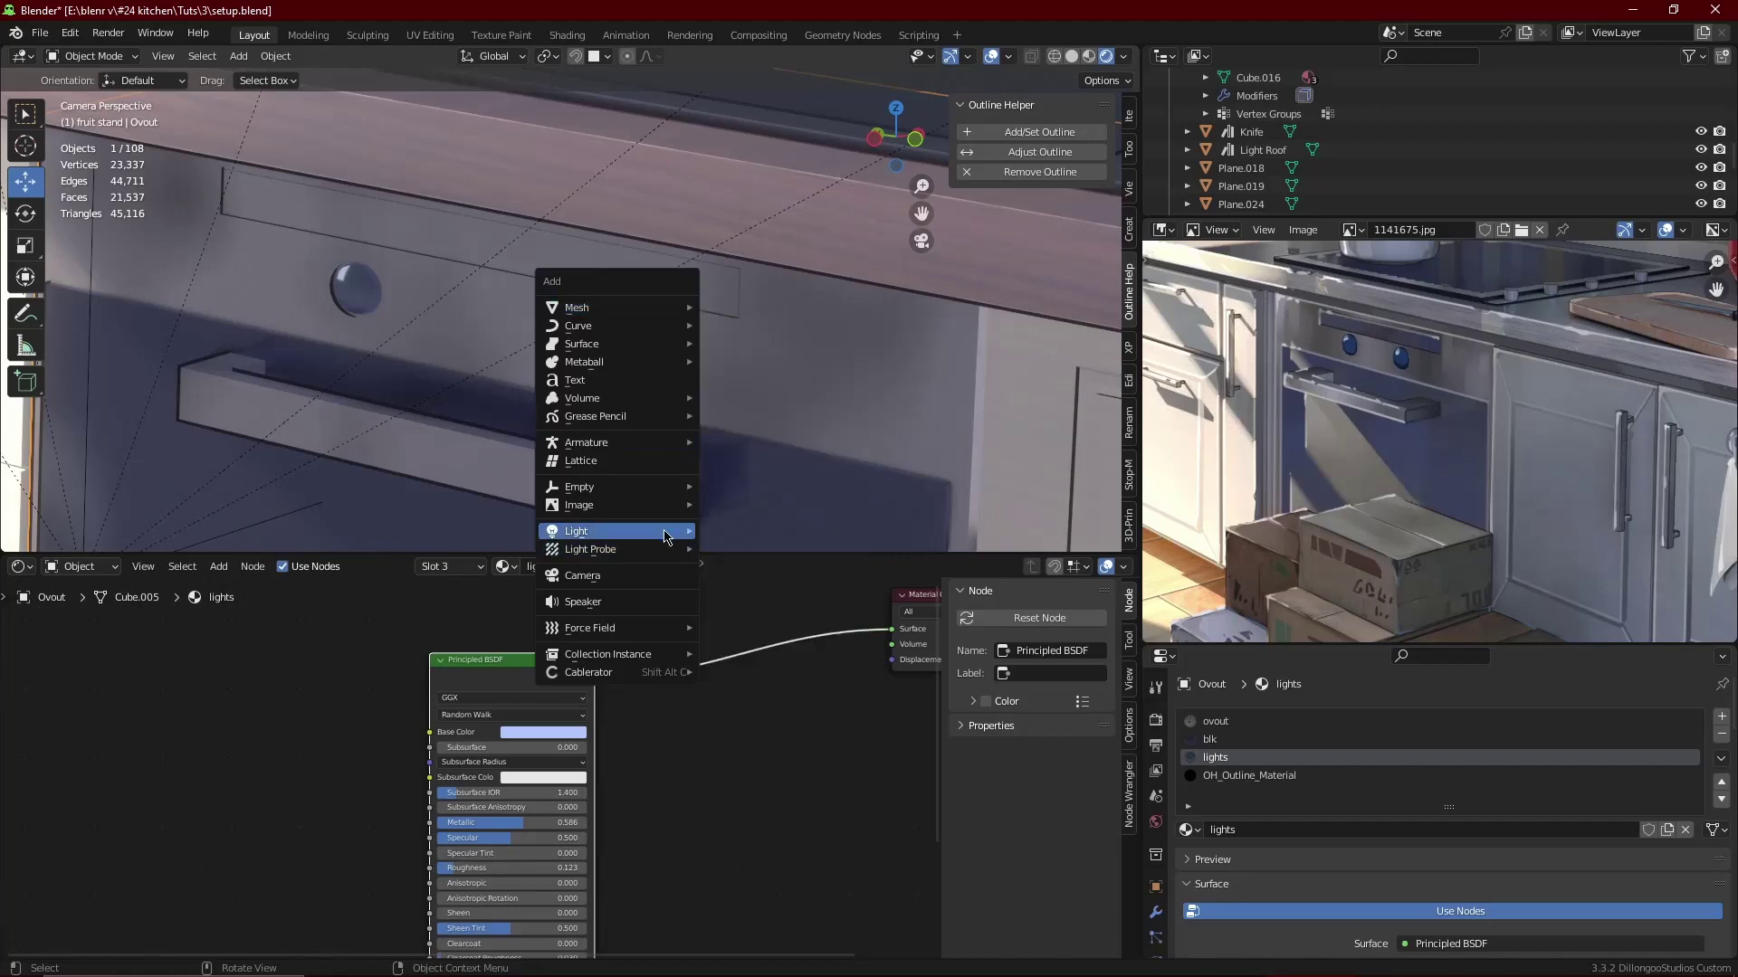
mouse_move(597, 531)
left_click(724, 528)
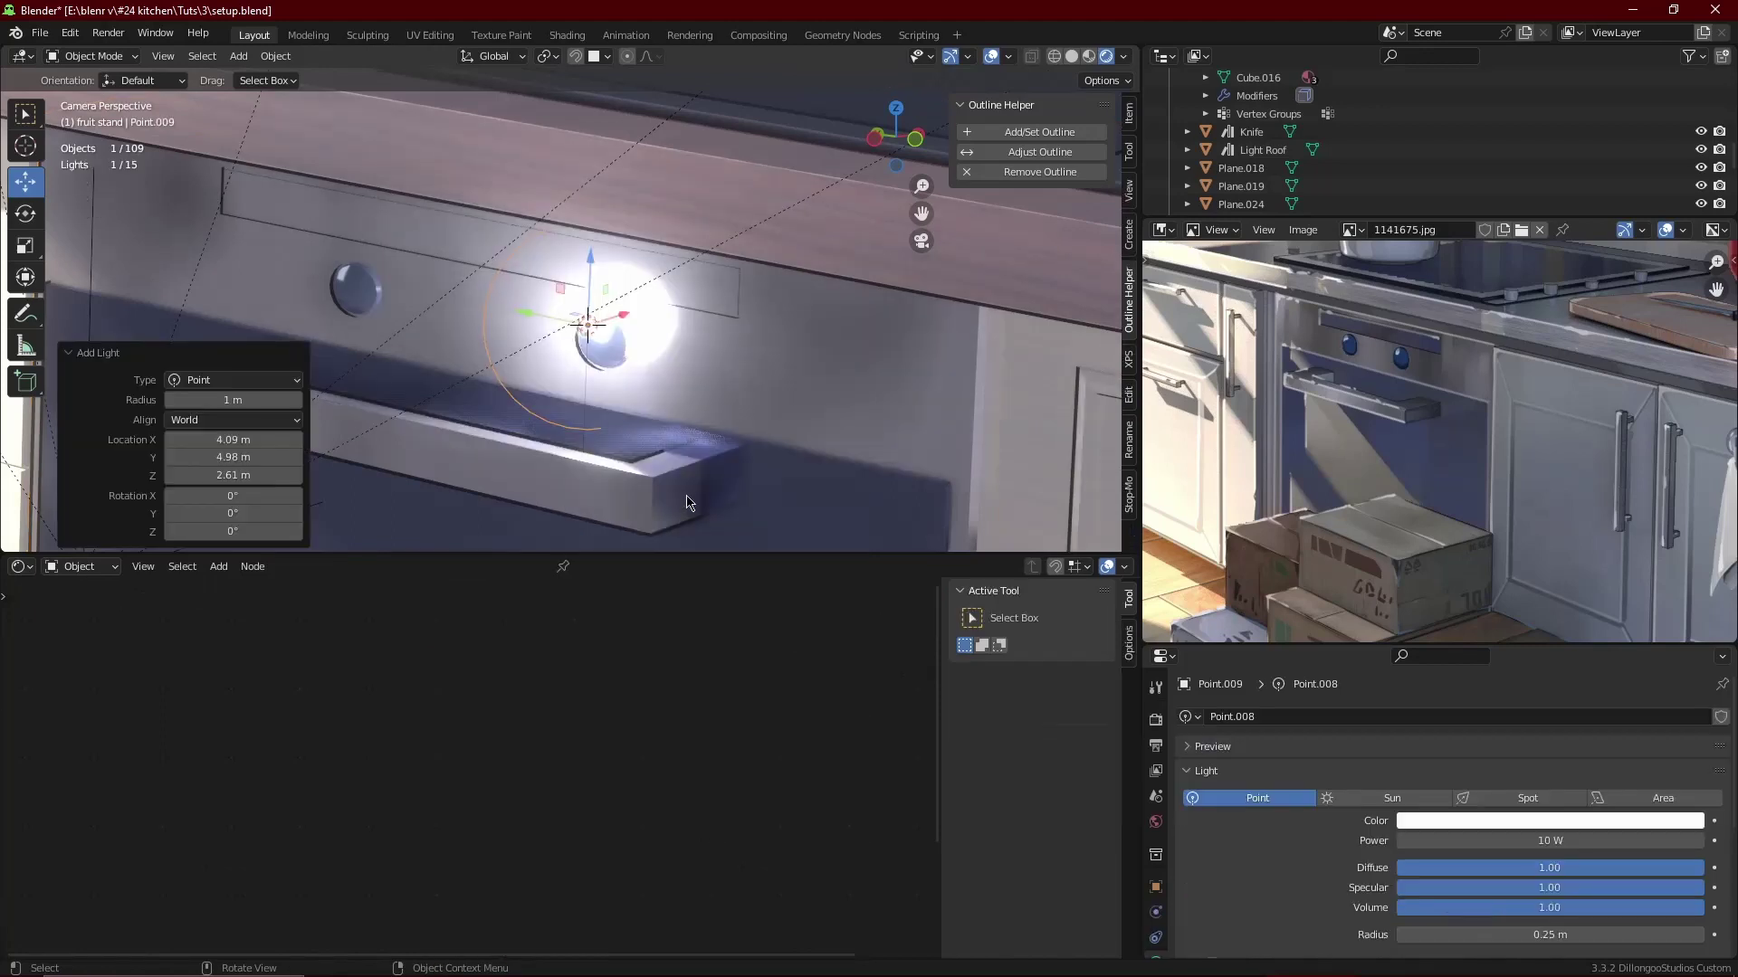
left_click(1544, 844)
key("Return")
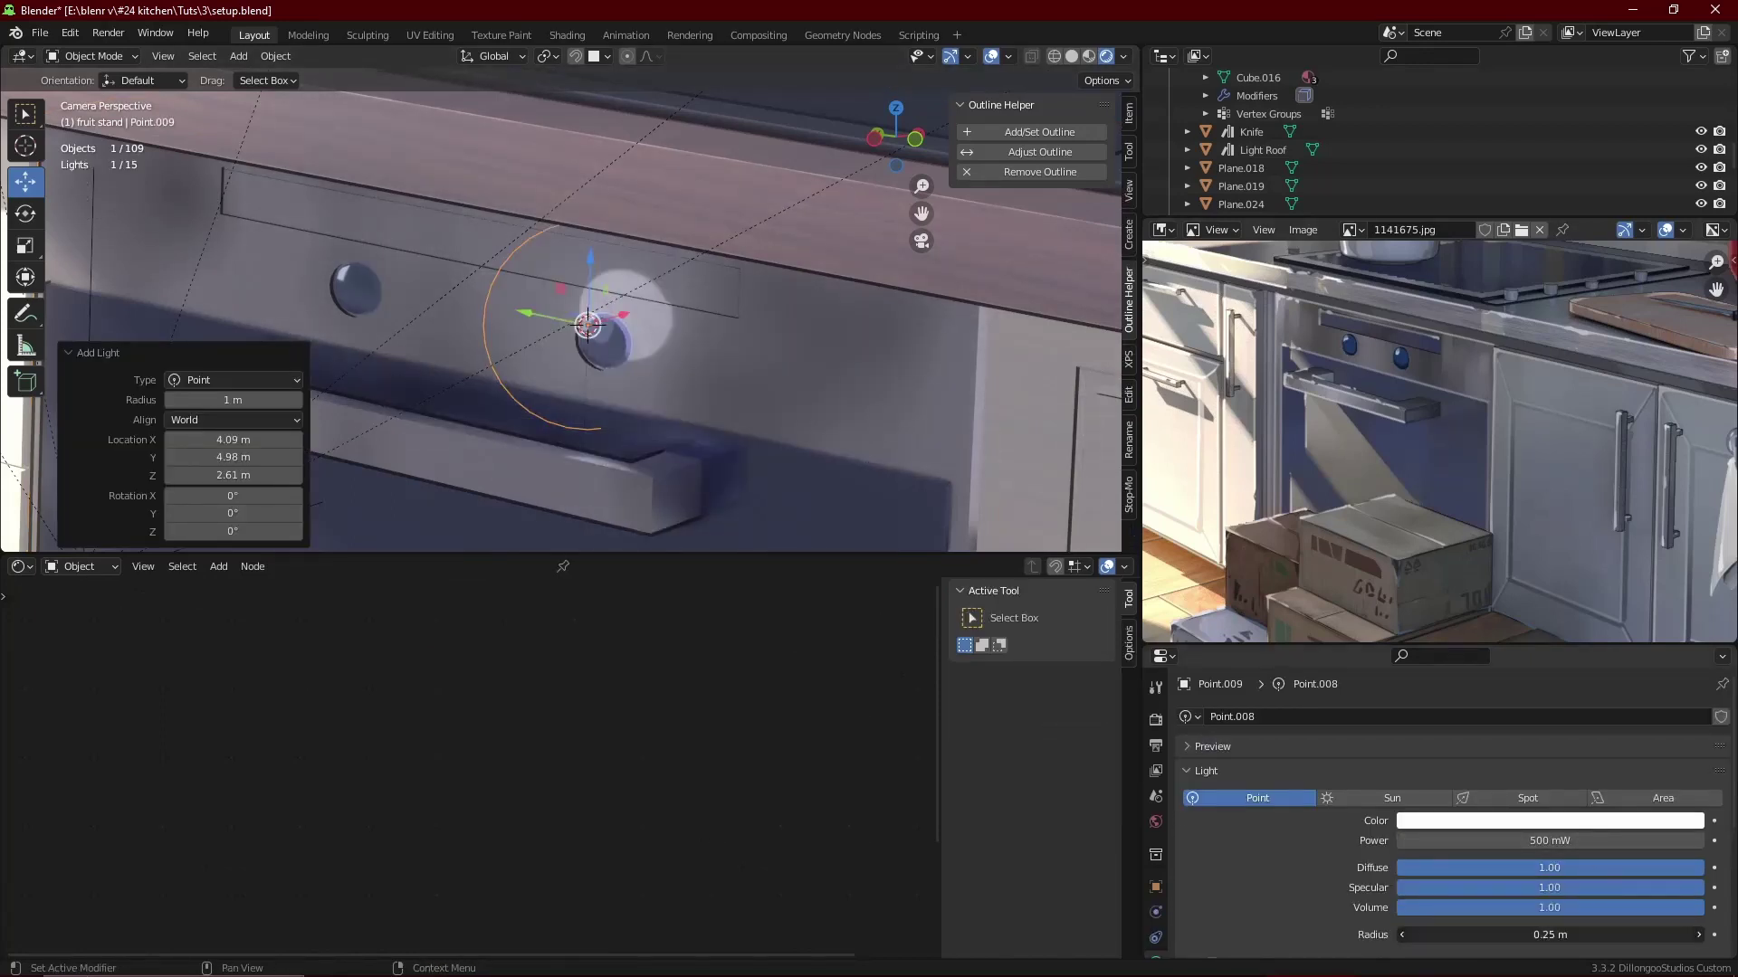
scroll(598, 337, "up", 3)
left_click_drag(604, 289, 802, 342)
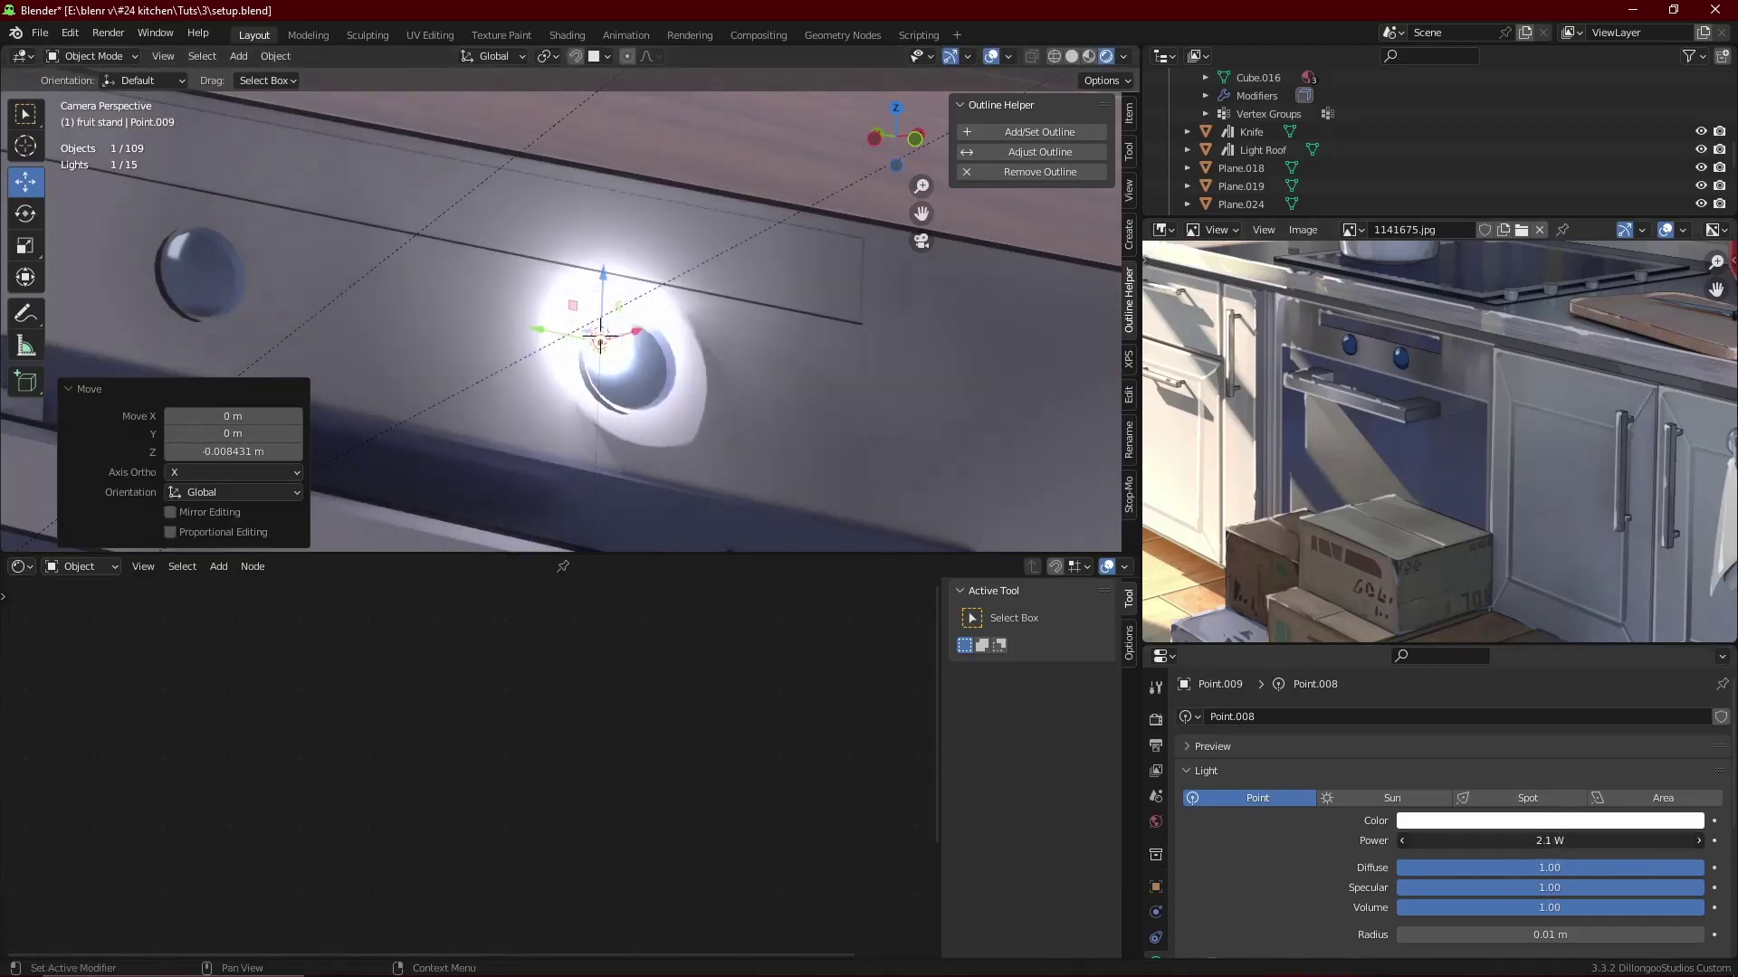
key("x")
left_click(787, 332)
left_click(708, 351)
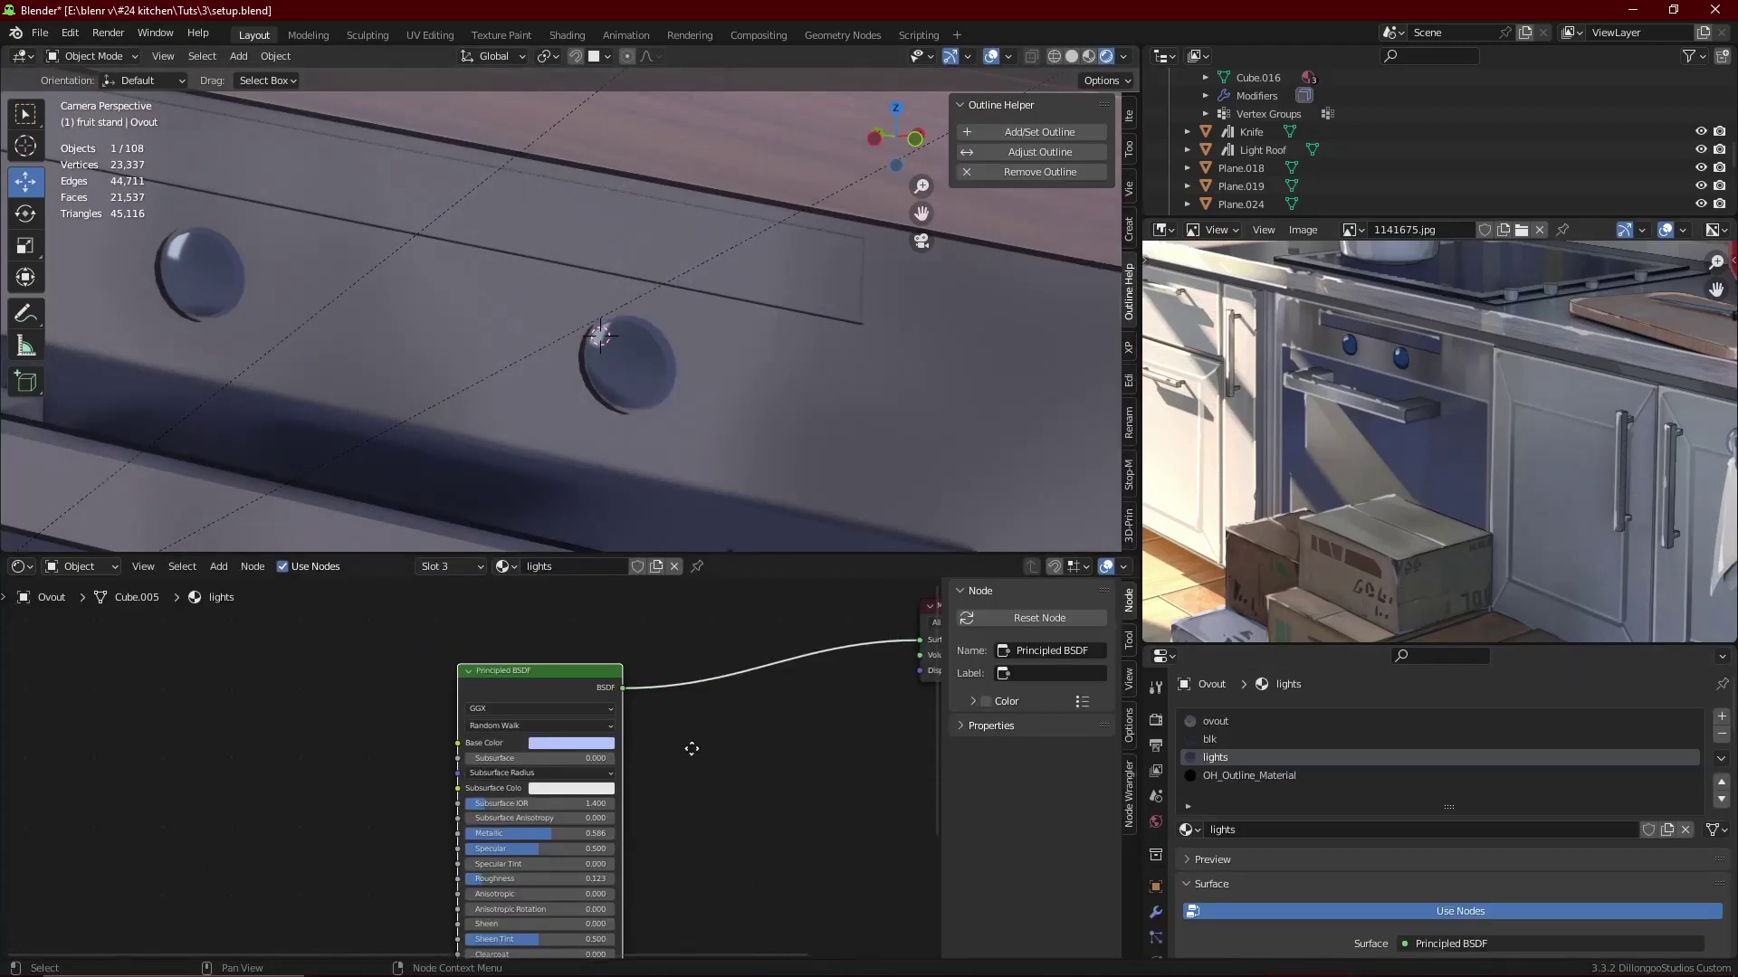
- Add a Gradient Texture with mapping nodes feeding a ColorRamp, and pull its stops close together
key("shift+a")
left_click(457, 668)
type("grad")
key("Return")
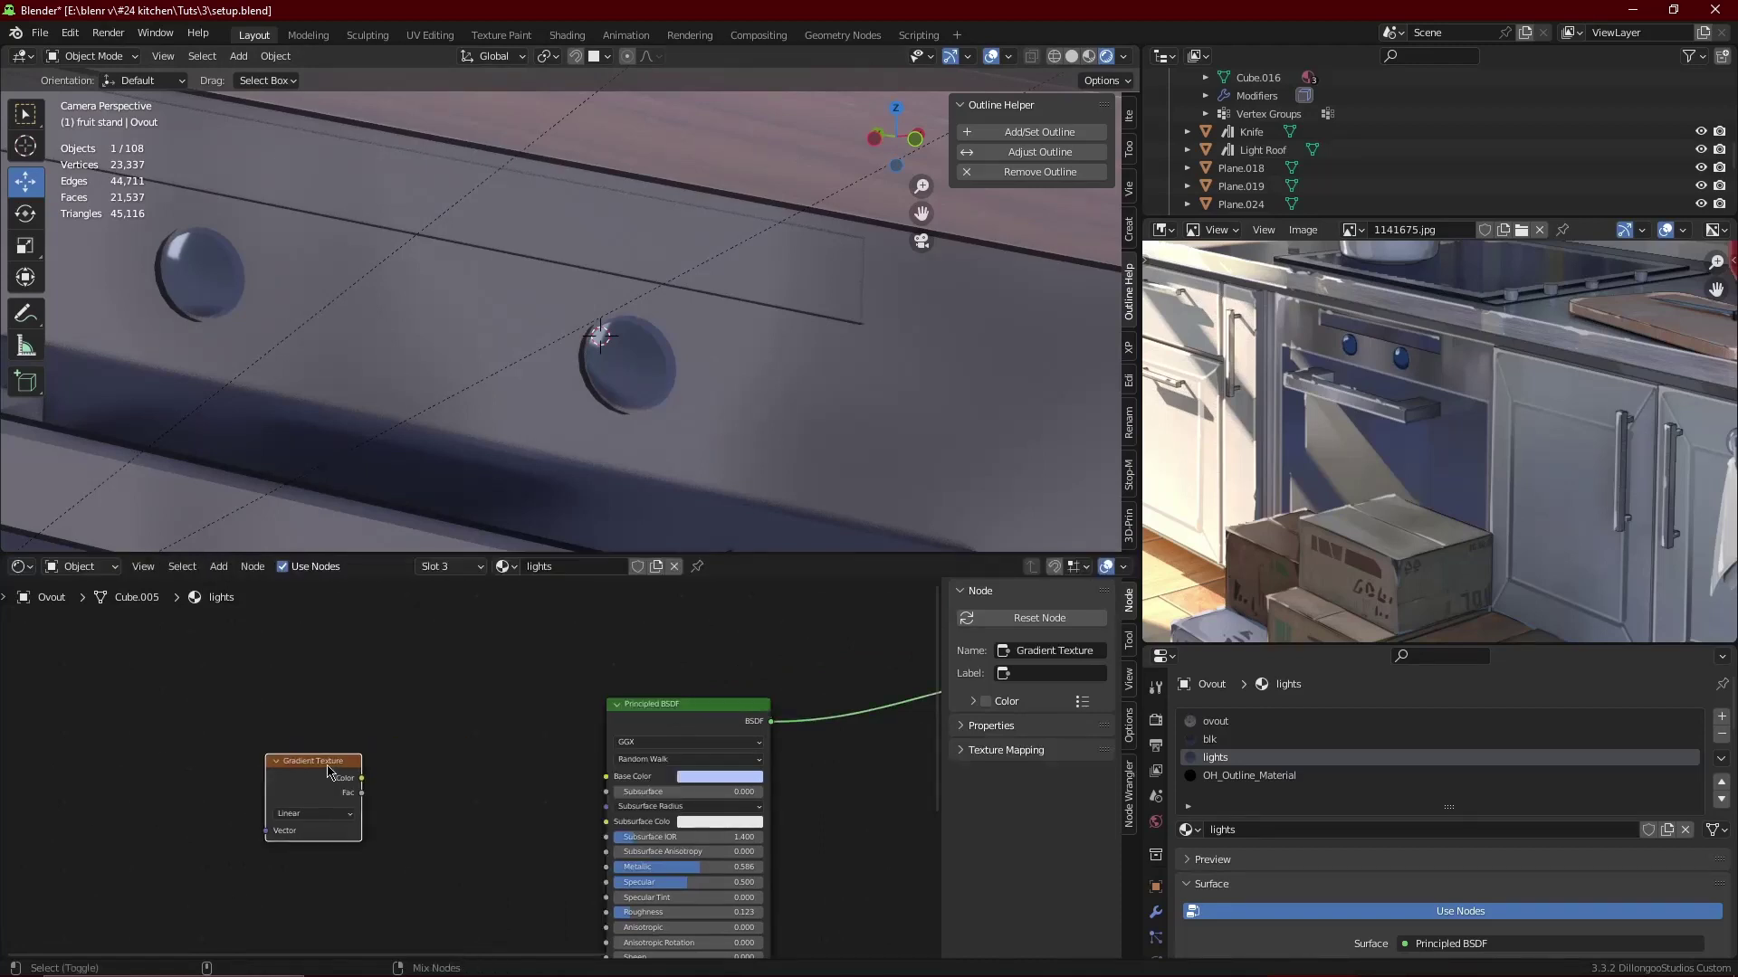
left_click(645, 685)
key("ctrl+t")
scroll(652, 692, "down", 2)
key("shift+a")
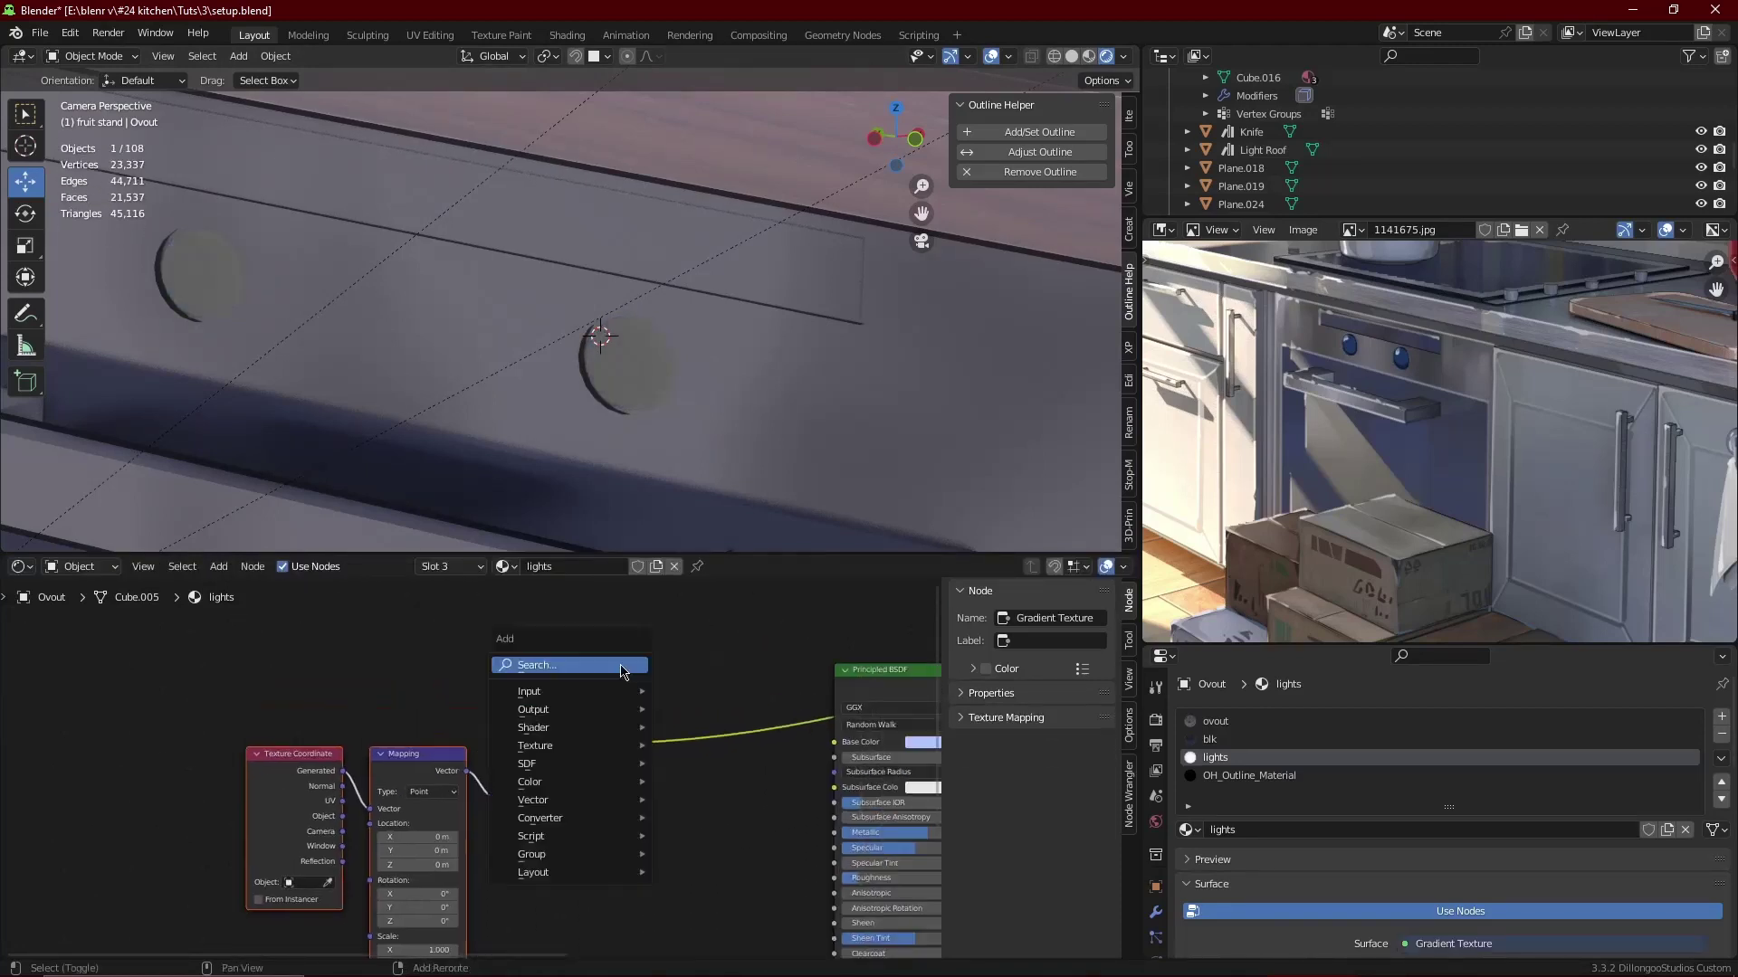
type("col")
left_click(656, 697)
scroll(815, 724, "up", 2)
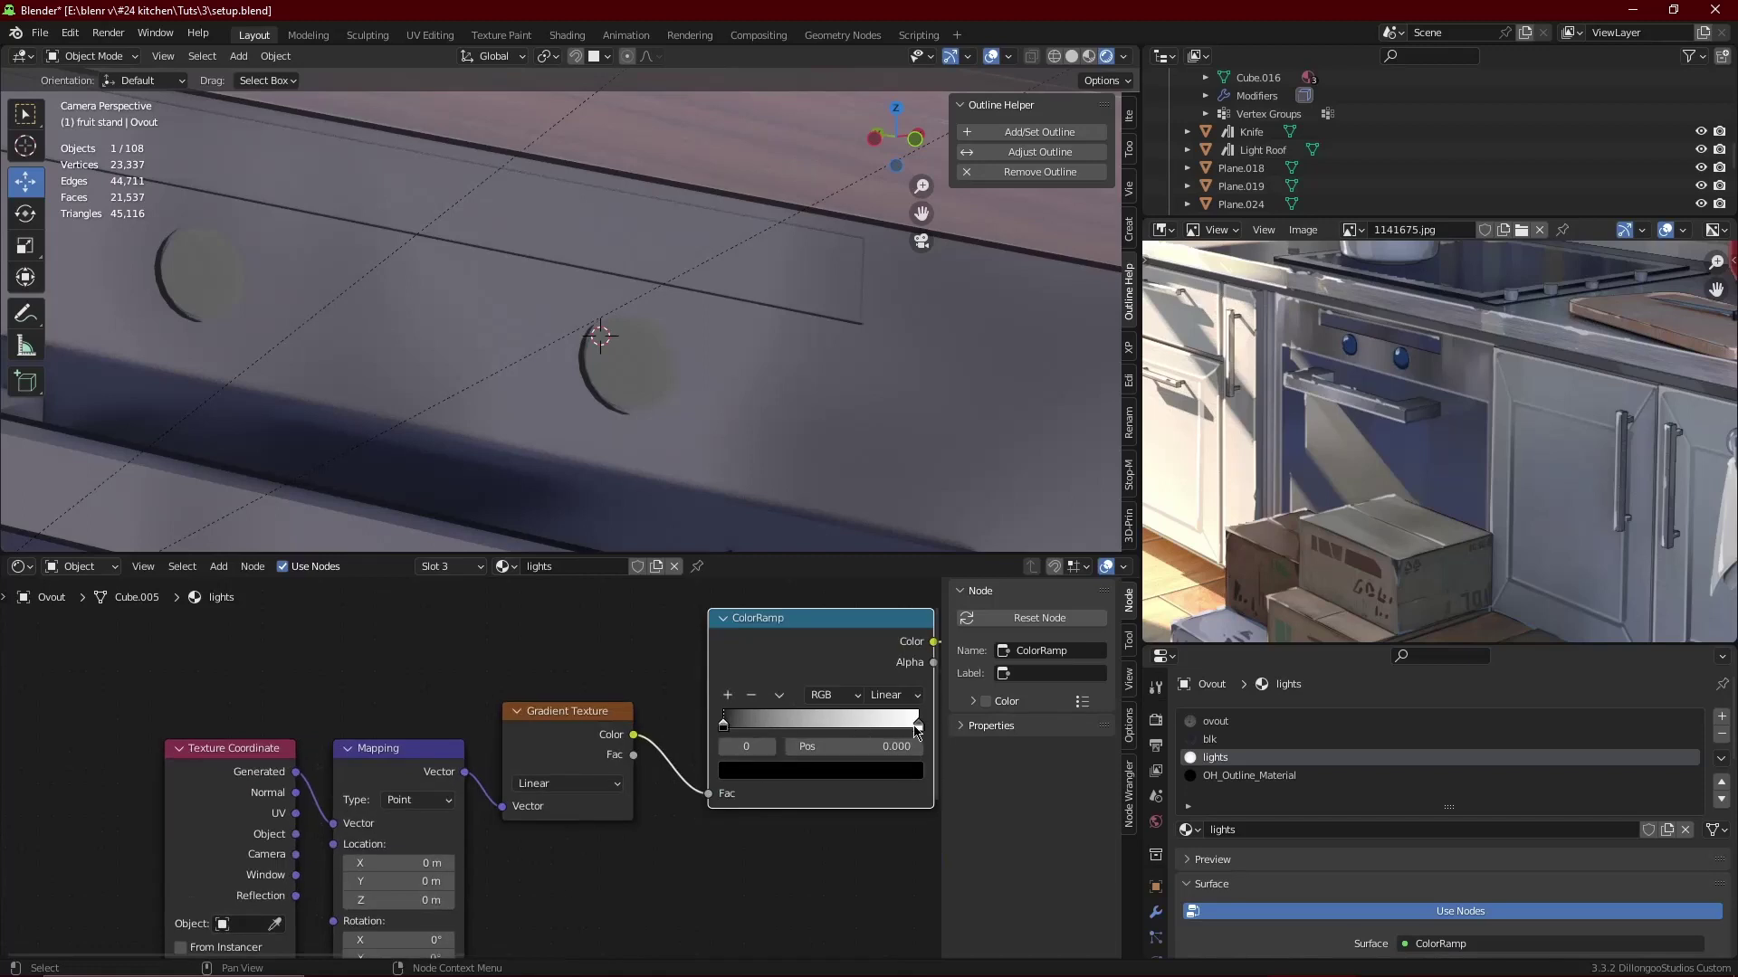
left_click_drag(917, 724, 748, 728)
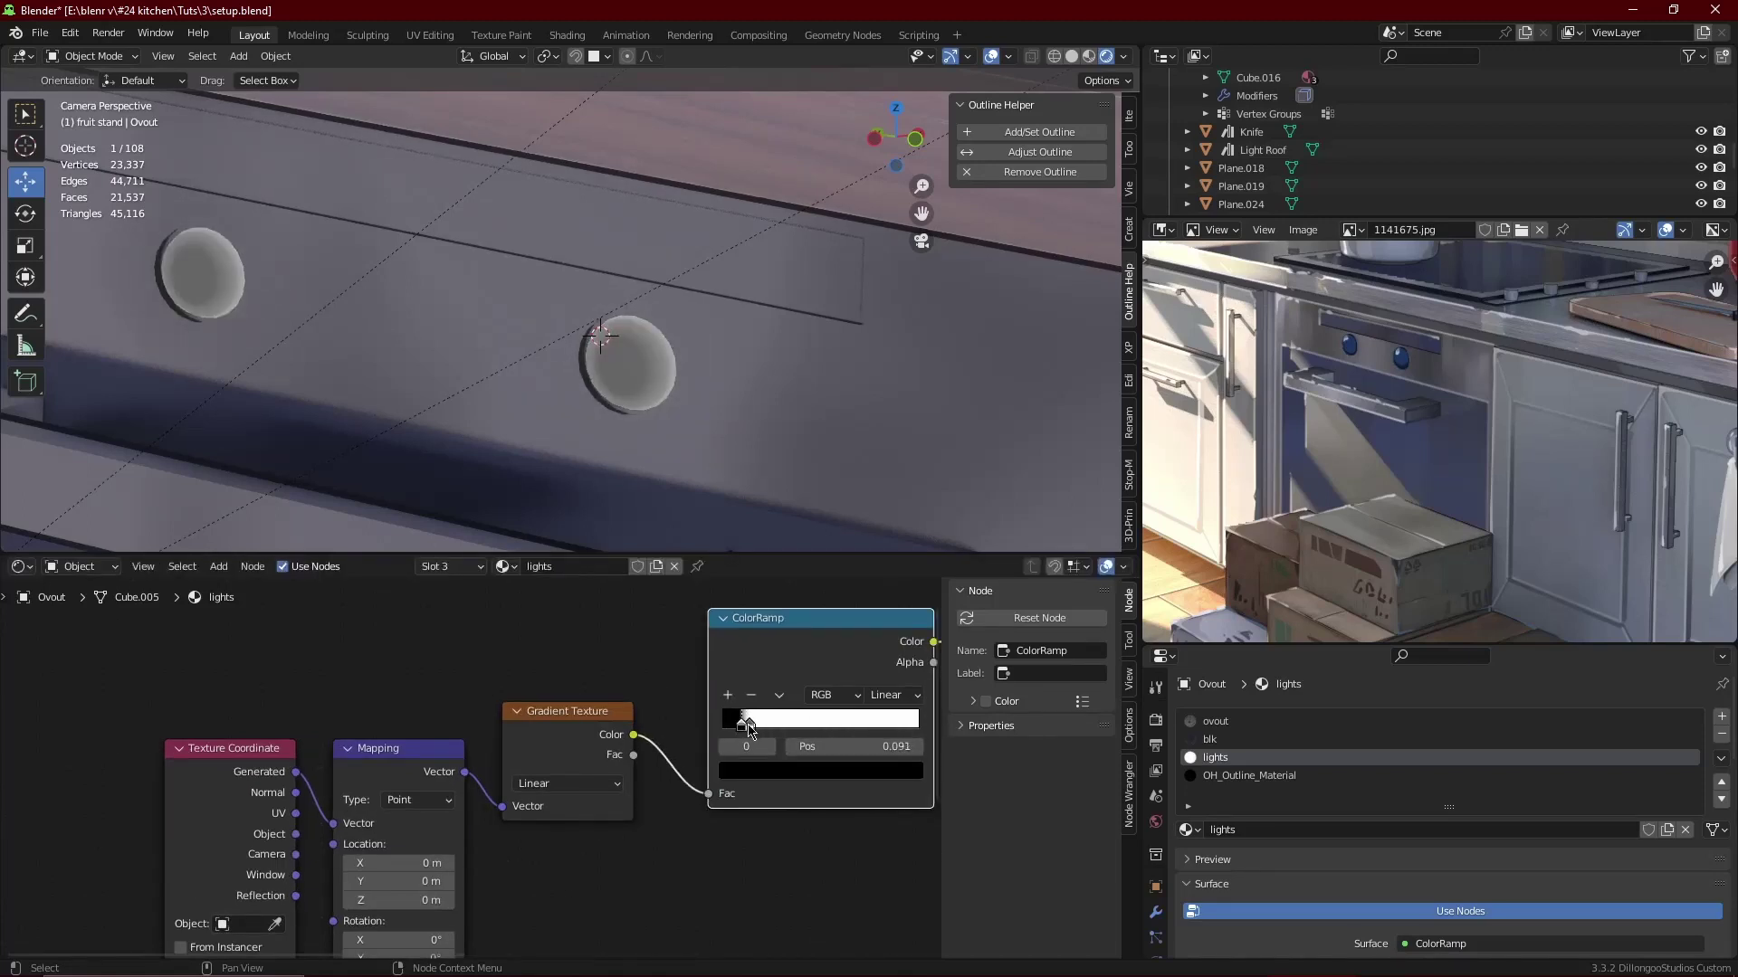
left_click_drag(744, 724, 748, 724)
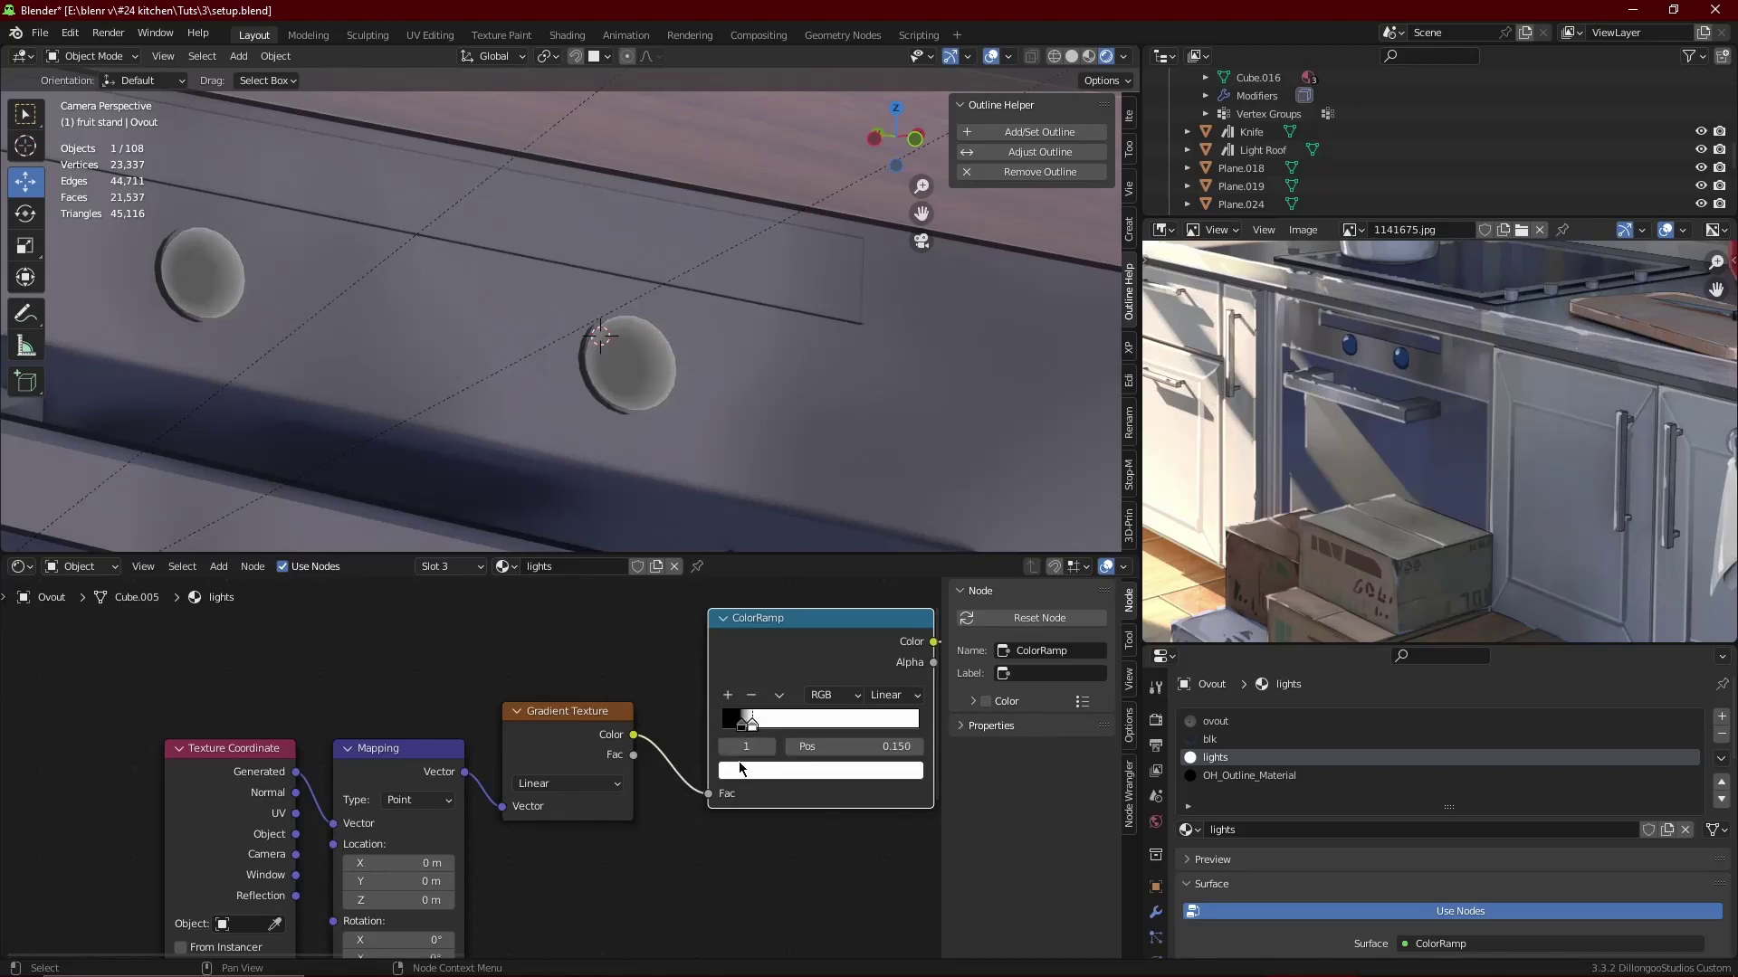
- Add Principled BSDF and Emission nodes after the ColorRamp
scroll(708, 780, "down", 2)
key("shift+a")
type("prin")
key("Return")
left_click(803, 701)
key("shift+a")
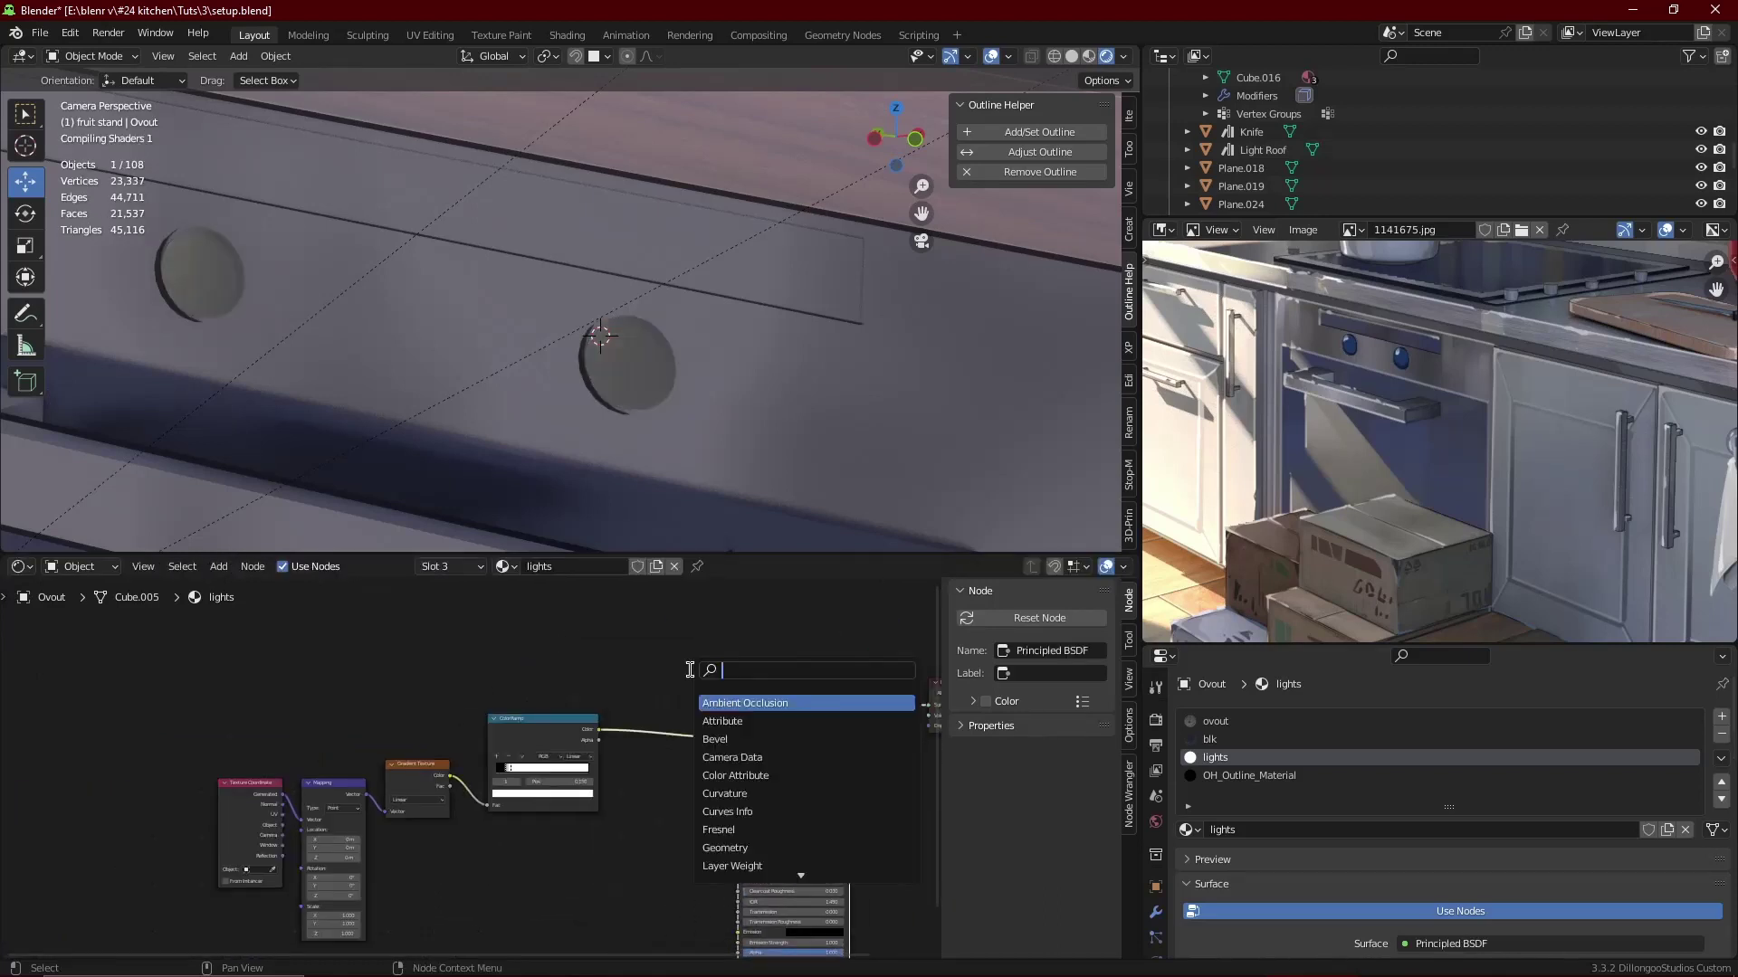
type("emi")
key("Return")
left_click(648, 656)
- Chain the Emission into a Shader to RGB node and set Emission Strength to 5
key("shift+a")
type("shader")
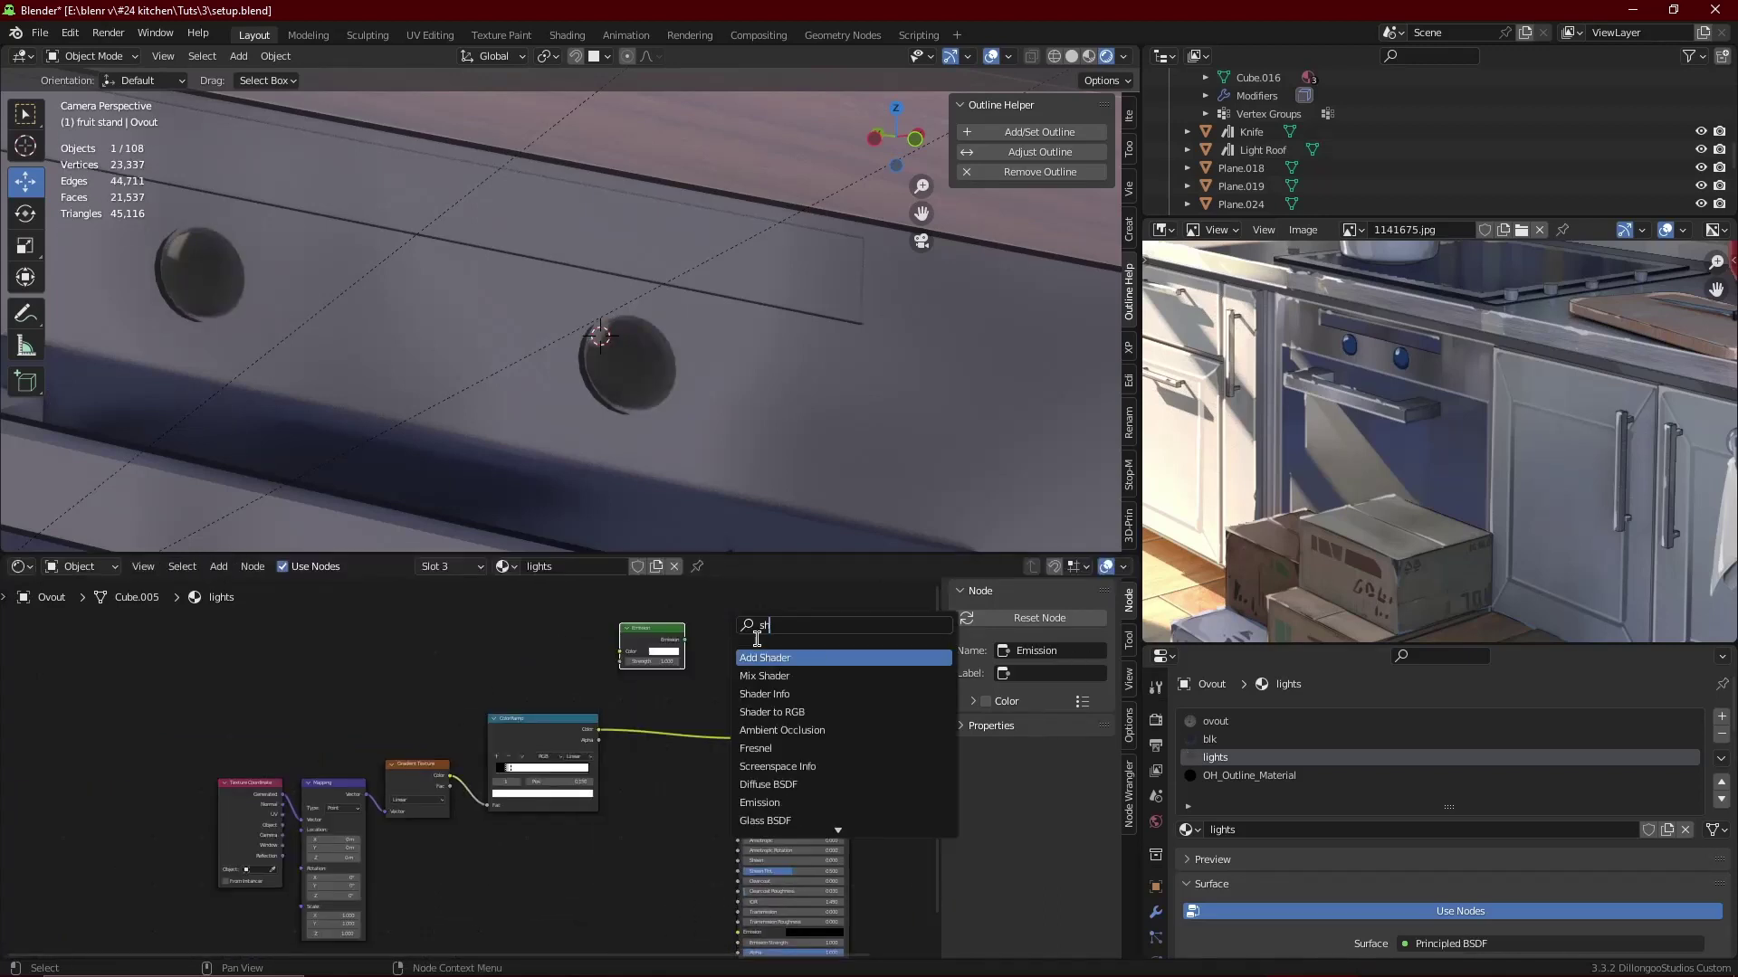
key("Return")
left_click(724, 763)
left_click_drag(648, 628, 663, 718)
scroll(706, 760, "up", 2)
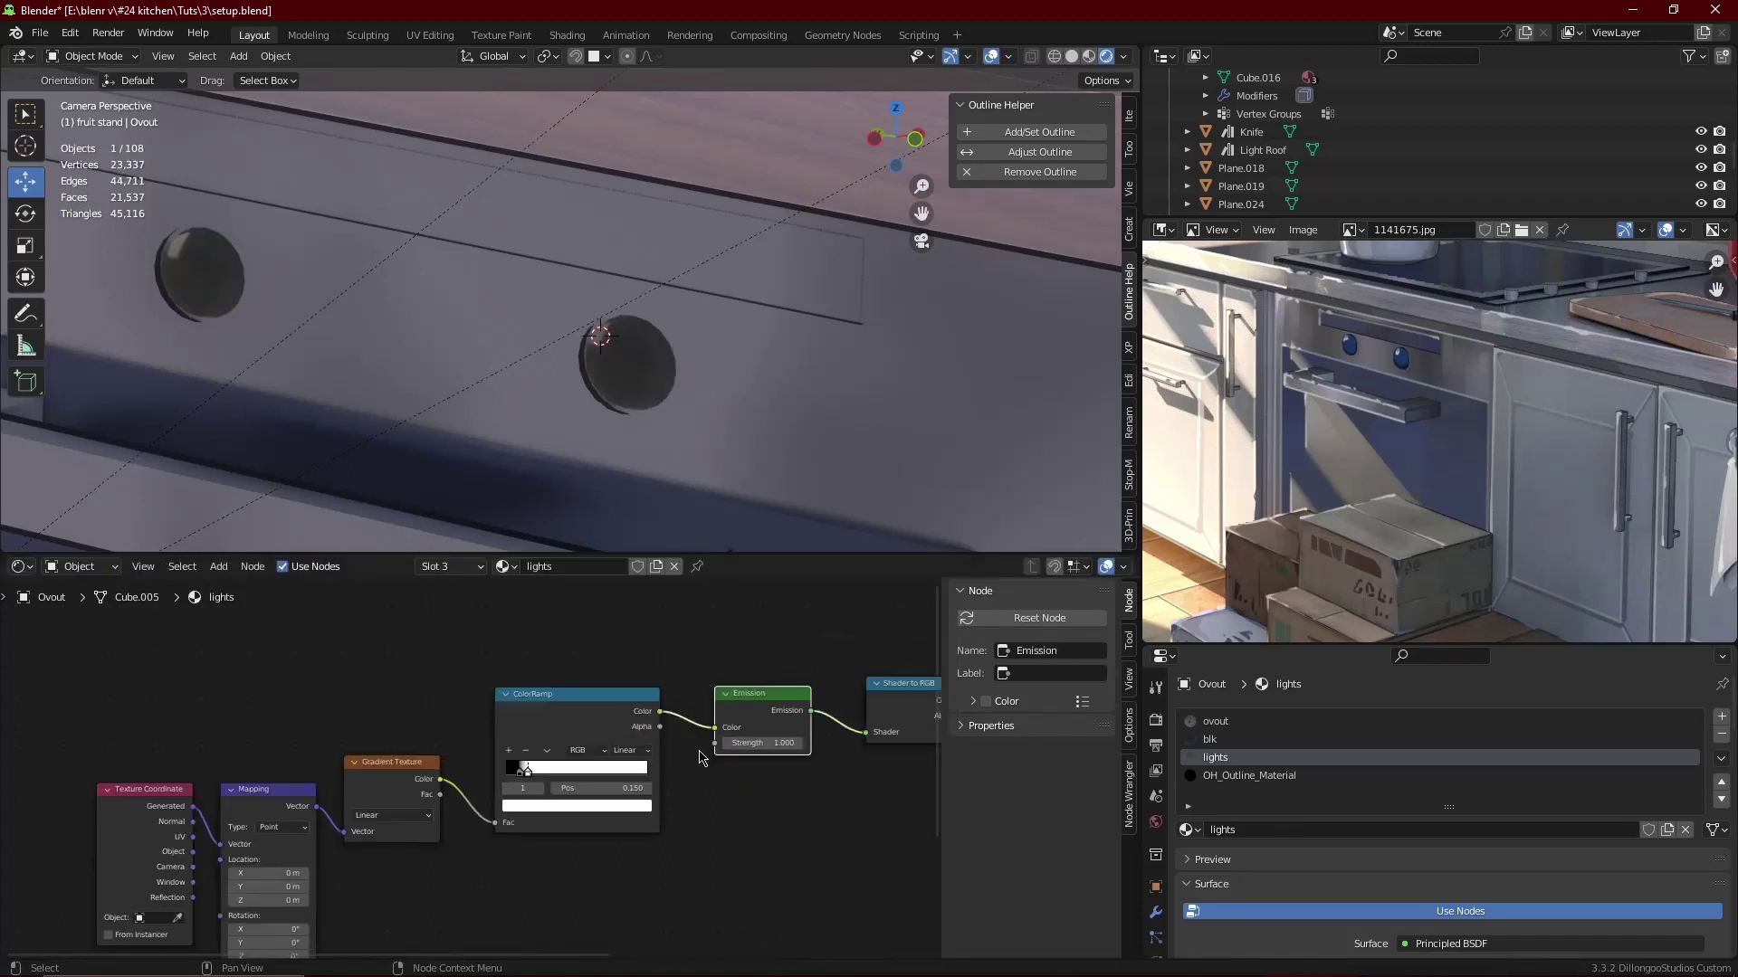
type("5")
key("Return")
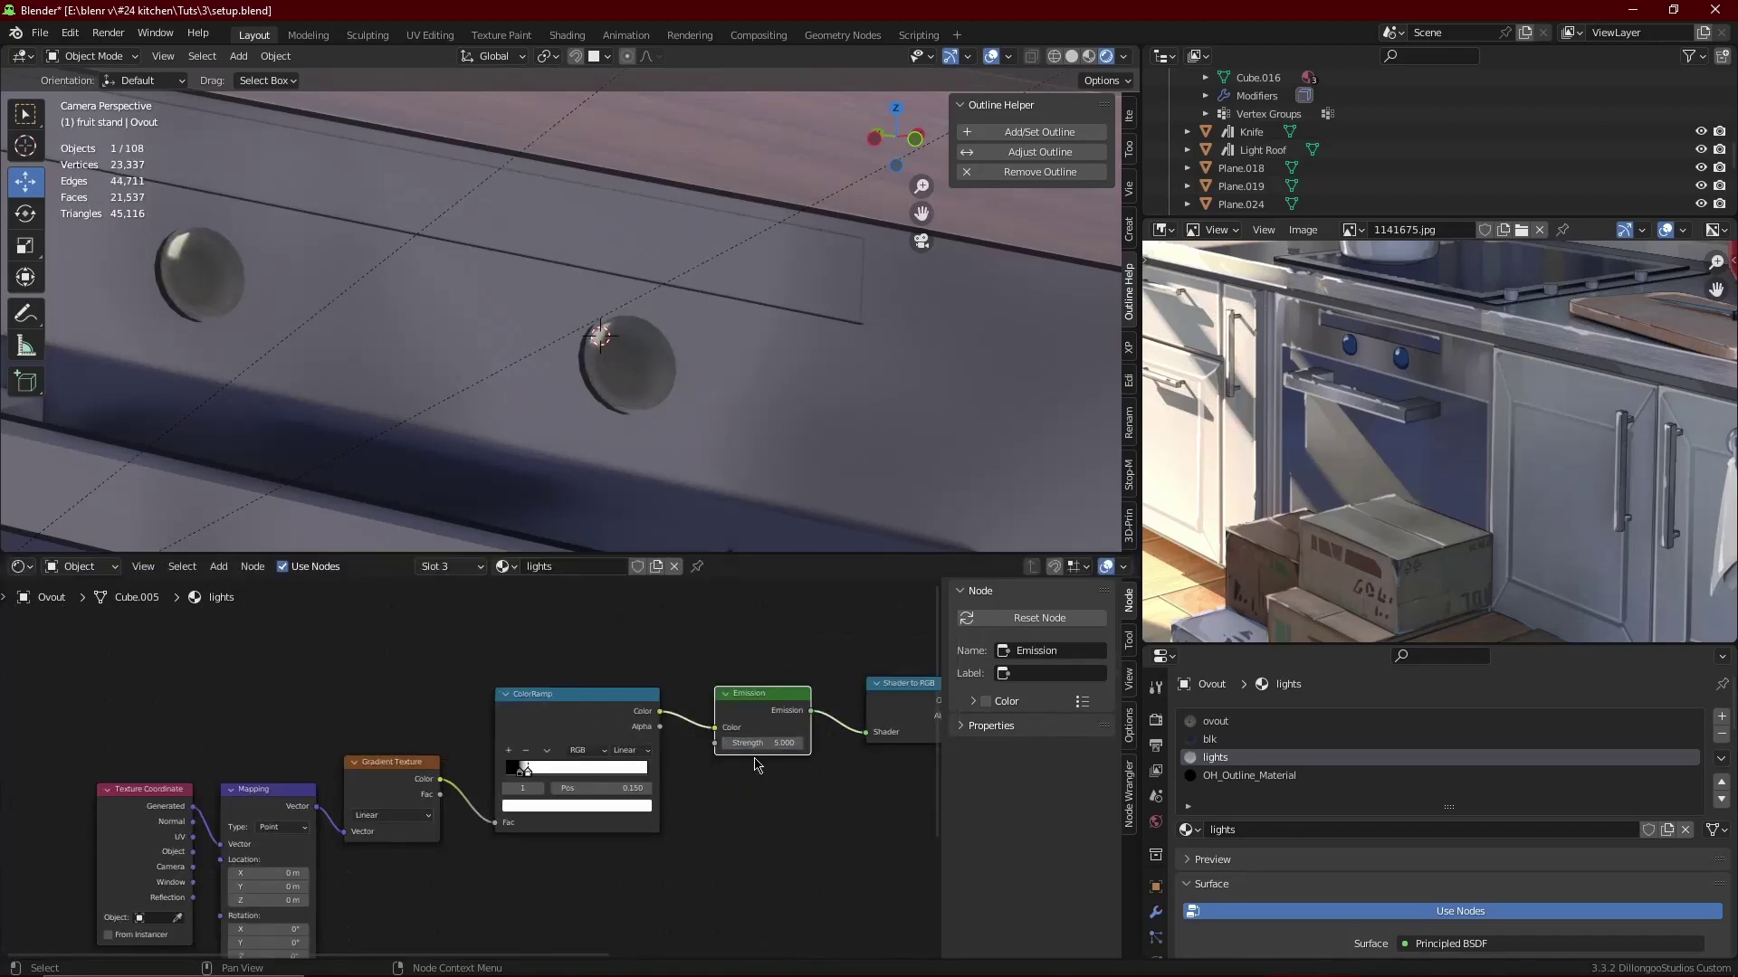
scroll(759, 765, "down", 1)
scroll(758, 765, "down", 2)
- Insert a Multiply Mix node before the Emission, driven by the ramp, and pick its first blue
key("shift+a")
type("mix")
key("Return")
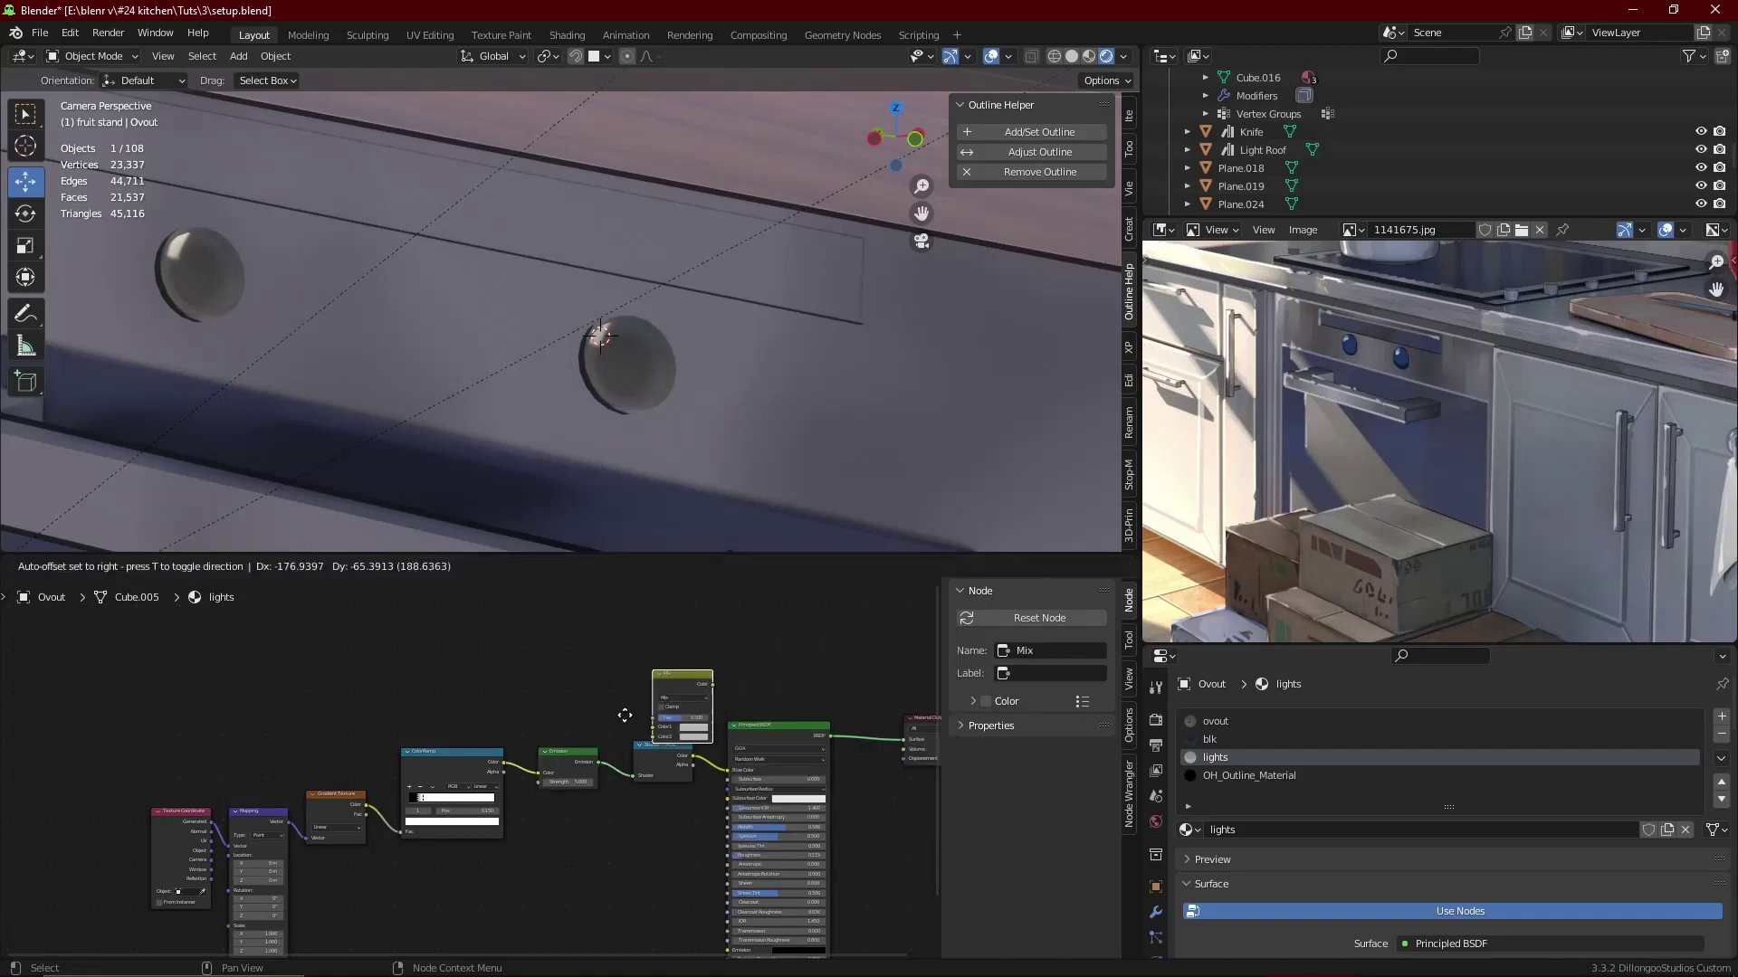
left_click(507, 752)
scroll(666, 802, "up", 3)
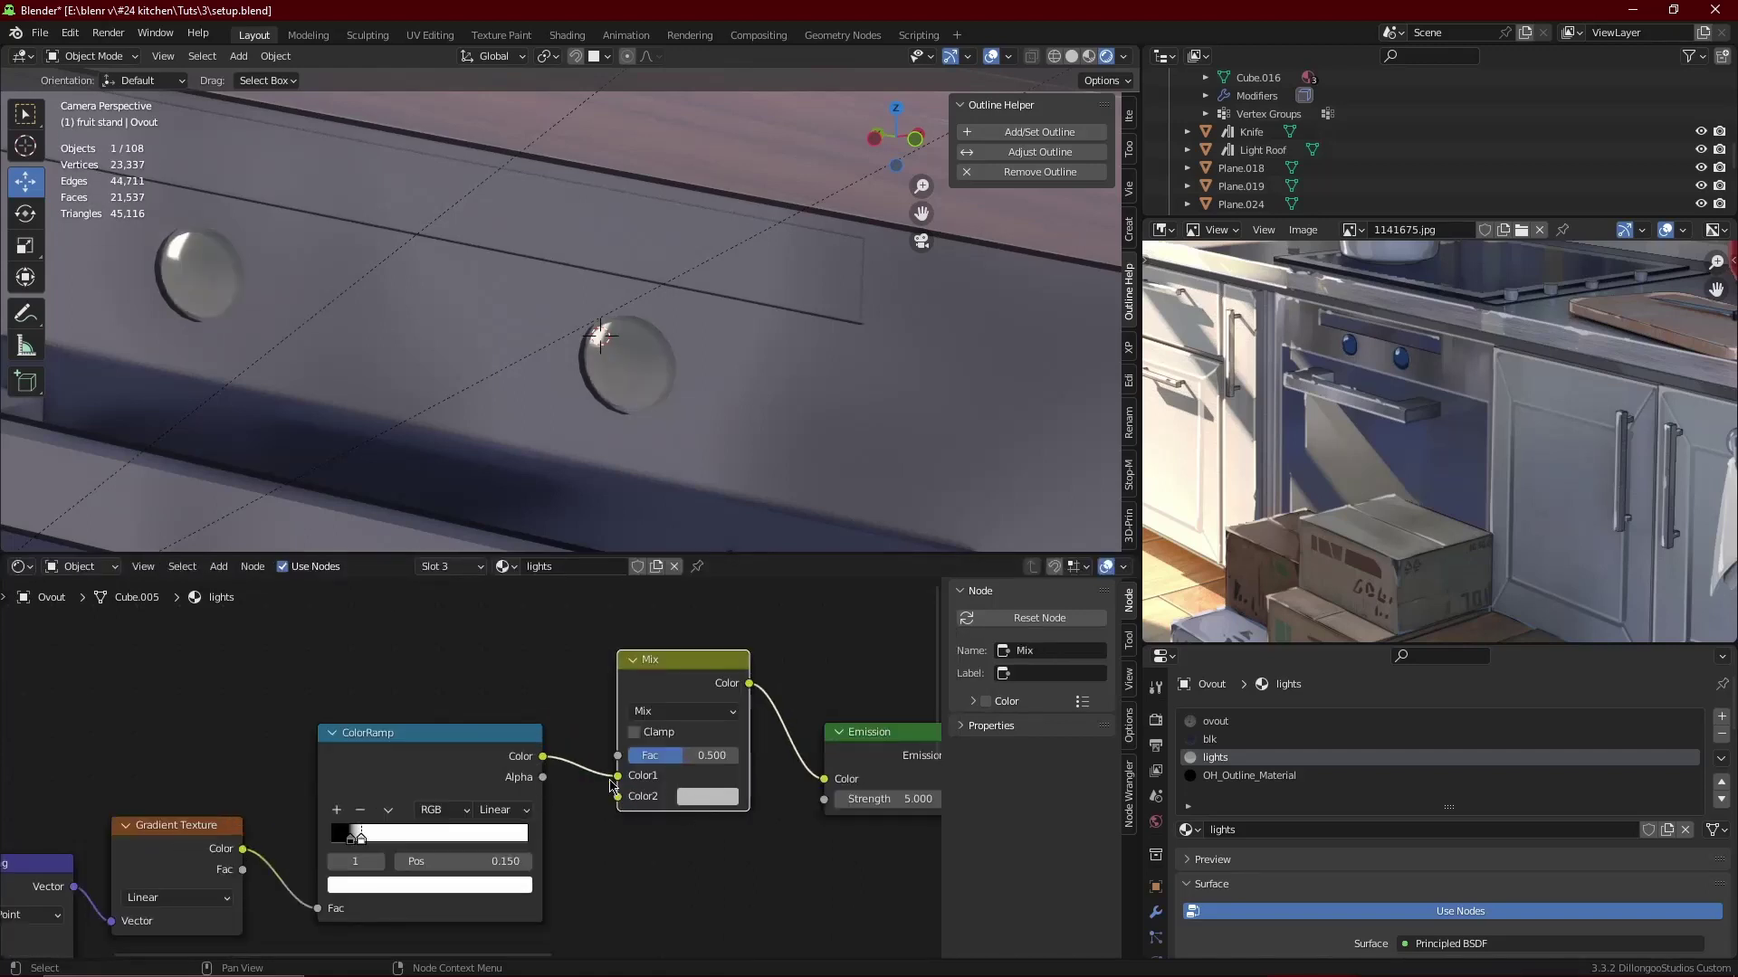
left_click_drag(615, 778, 617, 755)
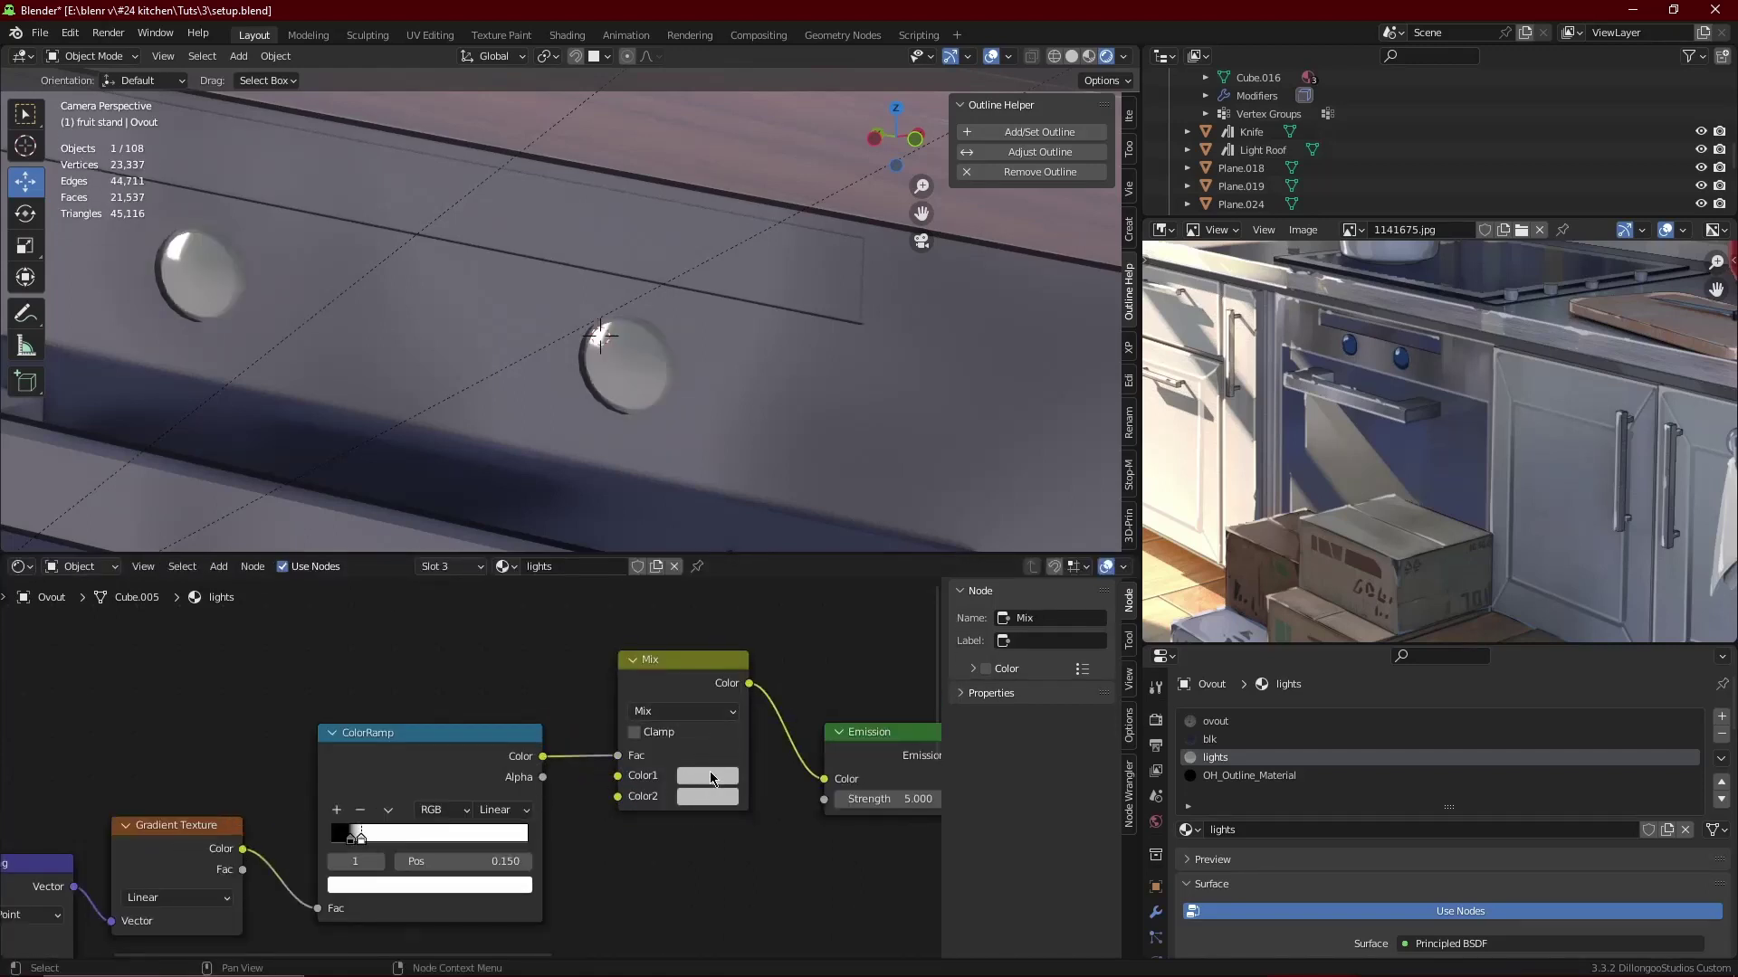
left_click(709, 774)
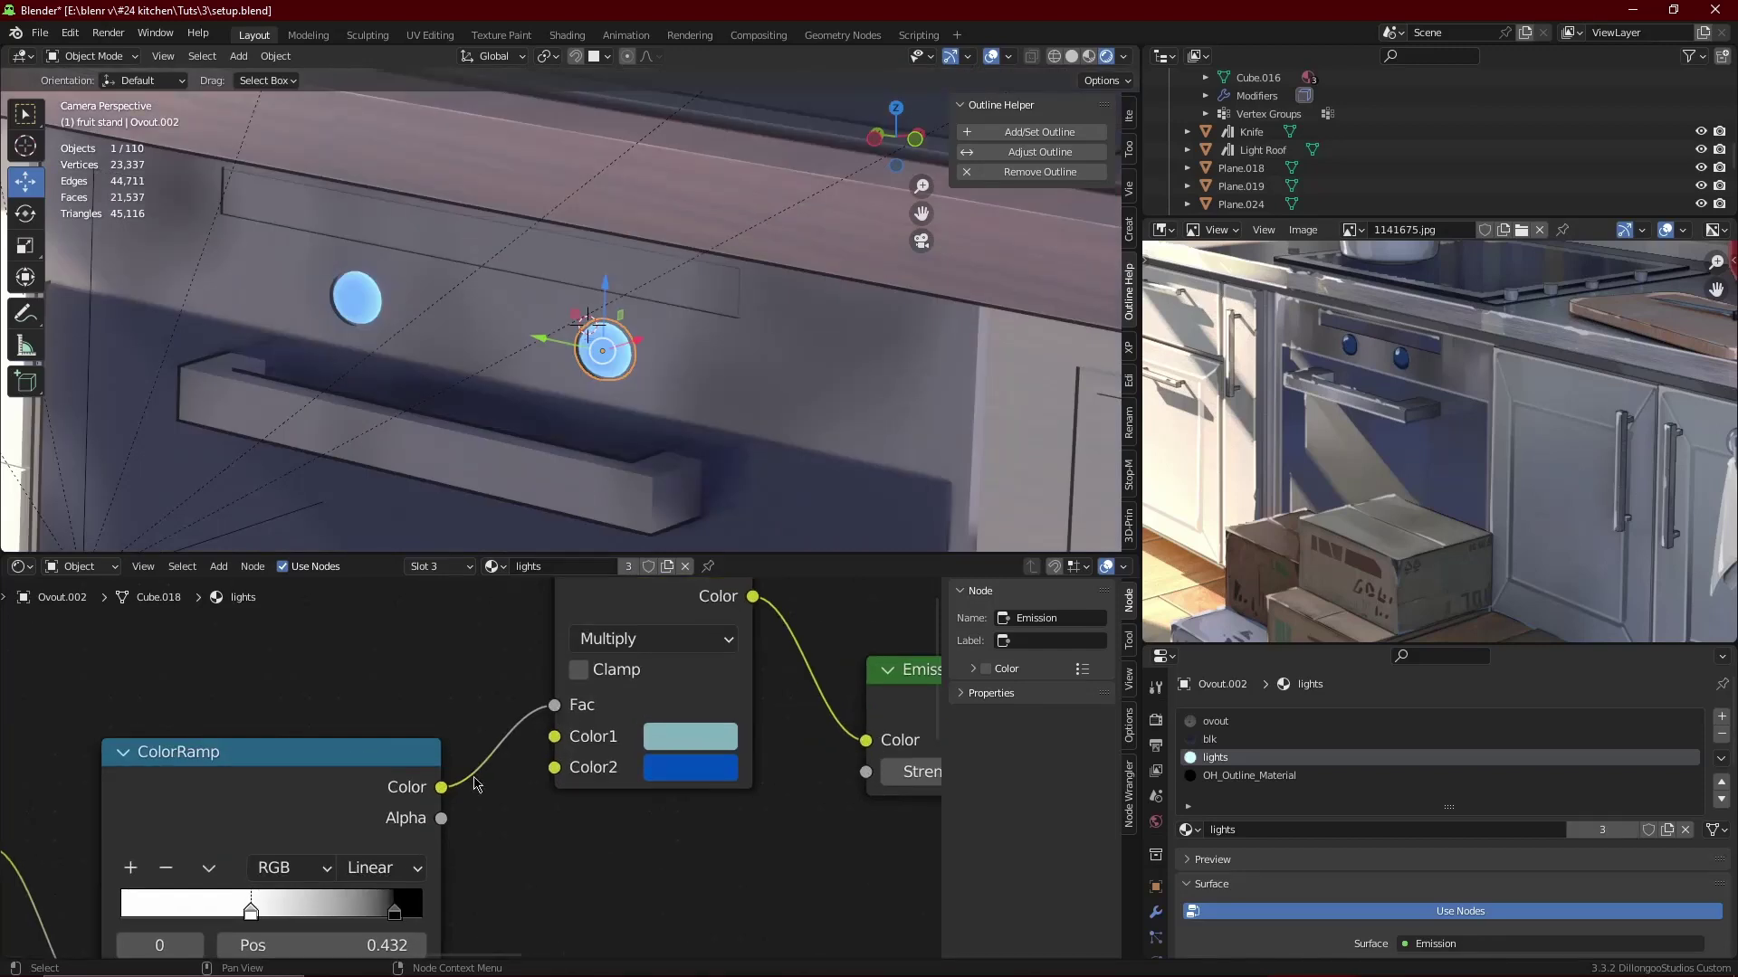
- Flip the ColorRamp and lighten the two mix colours to lavender and pale cyan-blue
left_click(209, 867)
left_click(299, 830)
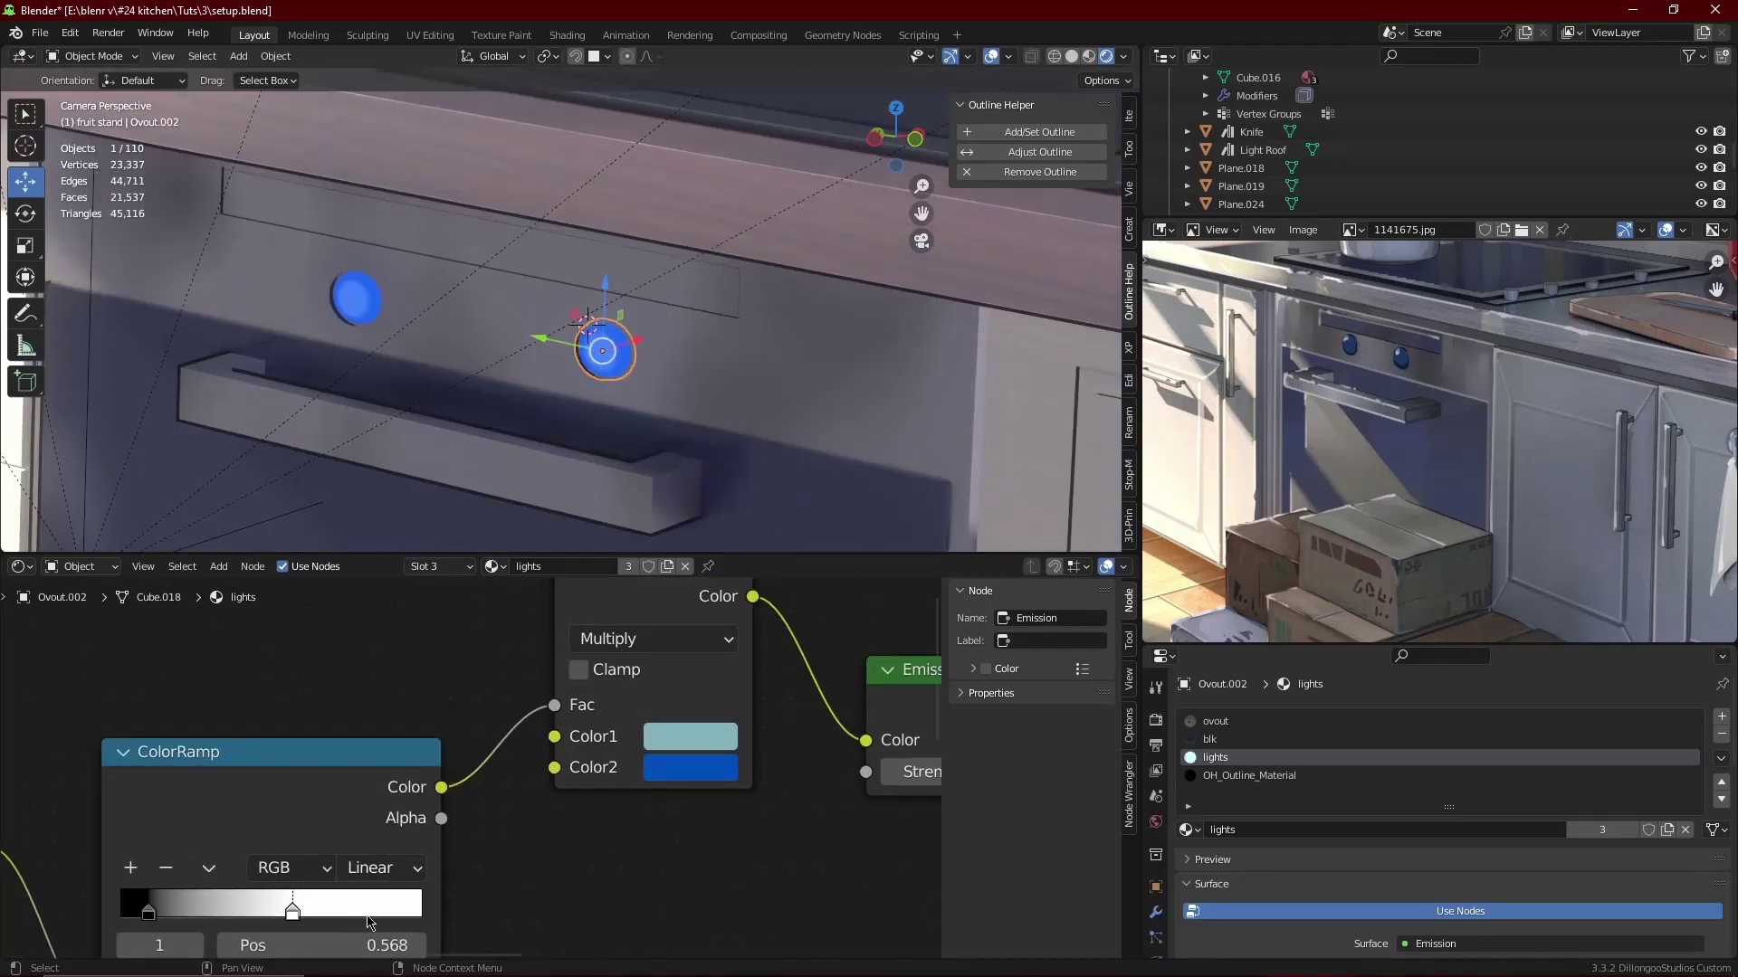
left_click(702, 776)
left_click_drag(781, 444, 790, 421)
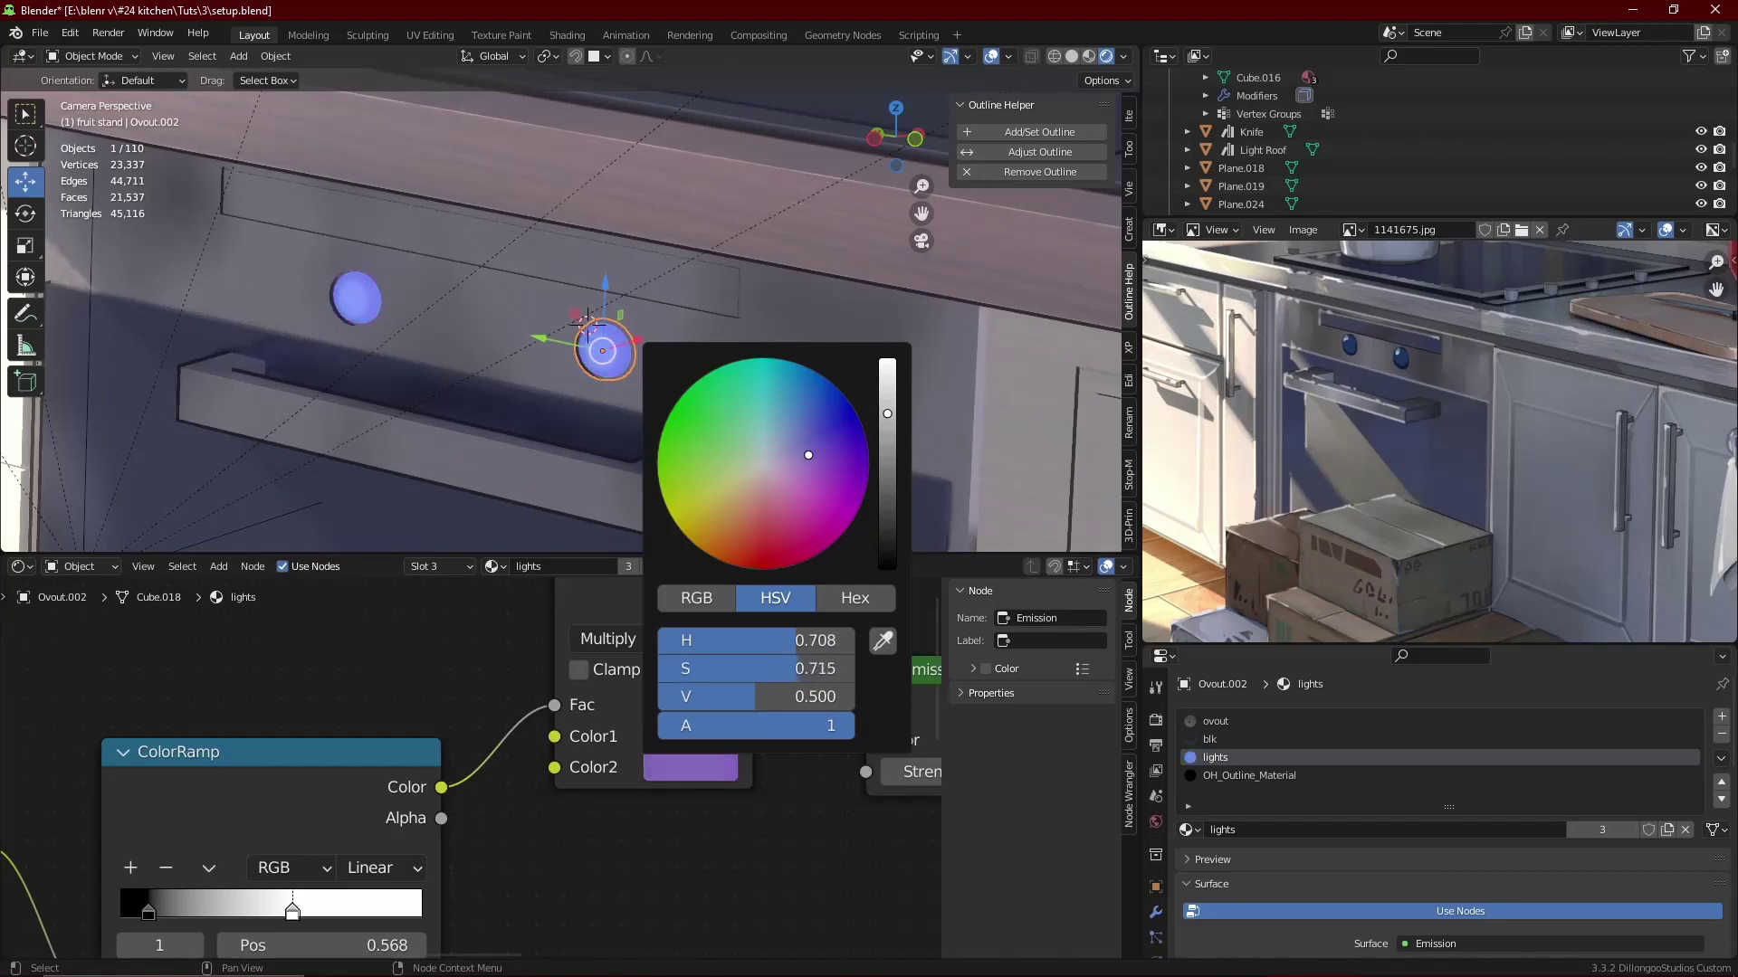
left_click_drag(802, 455, 798, 453)
left_click(690, 736)
left_click_drag(876, 386, 885, 340)
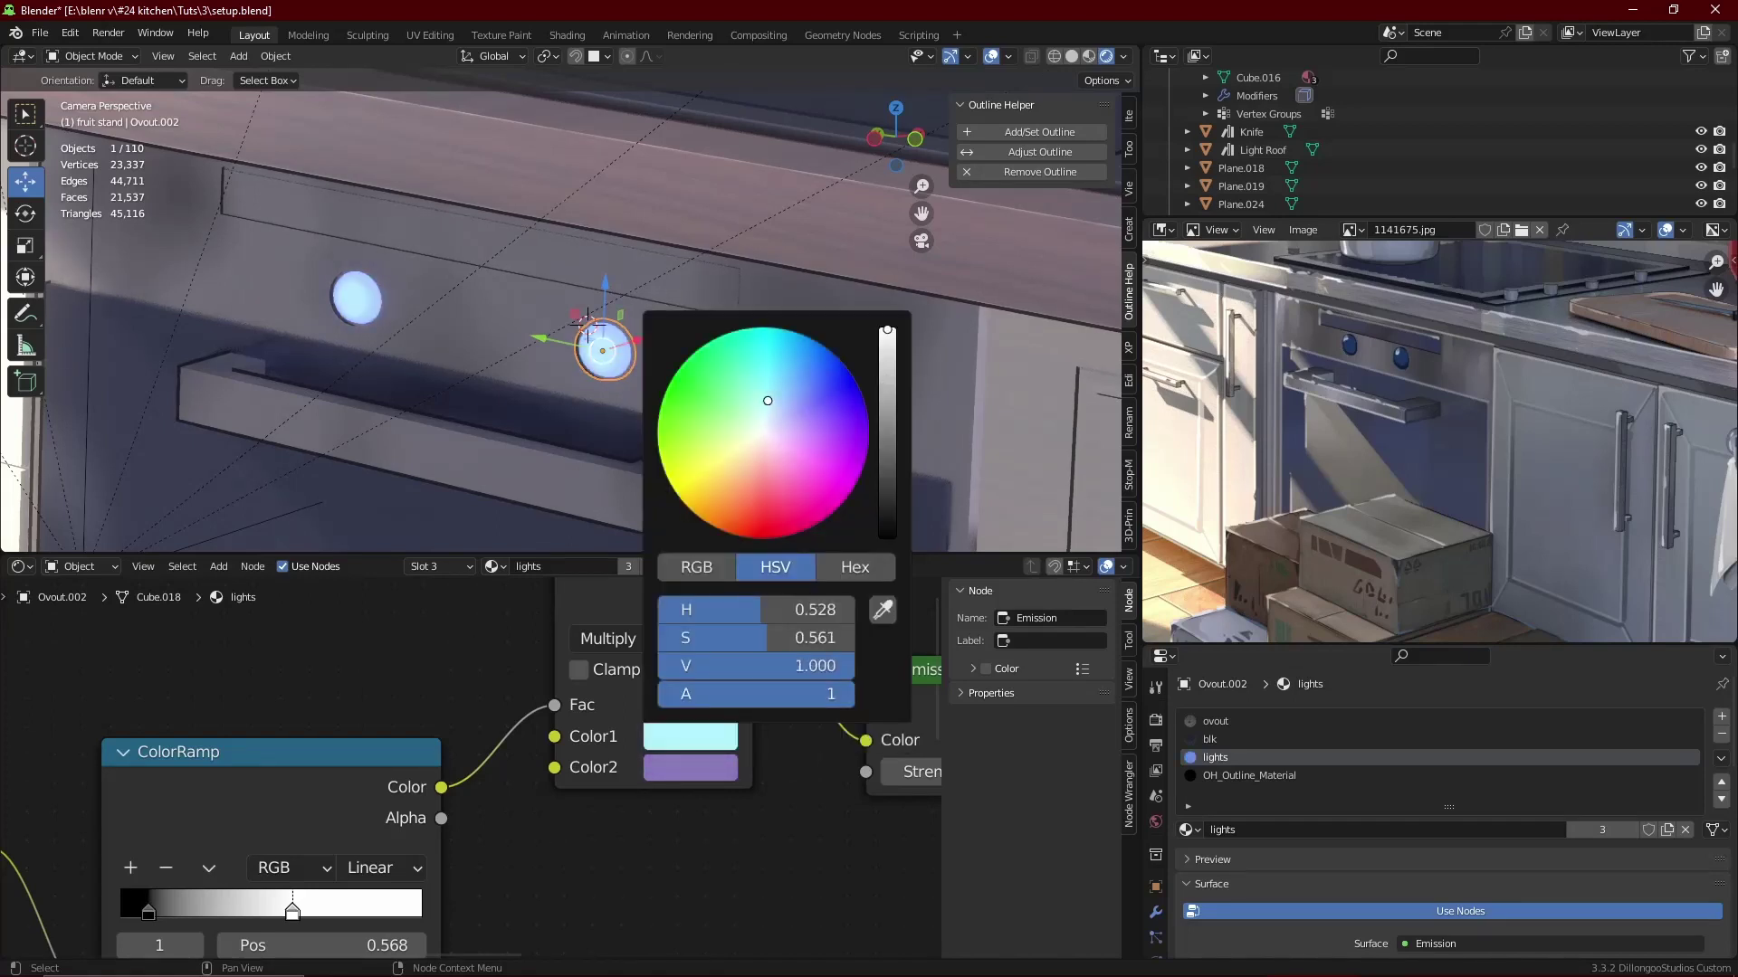
- Move the ramp stop to 0.700 and save the file
scroll(475, 845, "down", 1)
middle_click_drag(317, 898, 501, 765)
left_click_drag(500, 765, 537, 763)
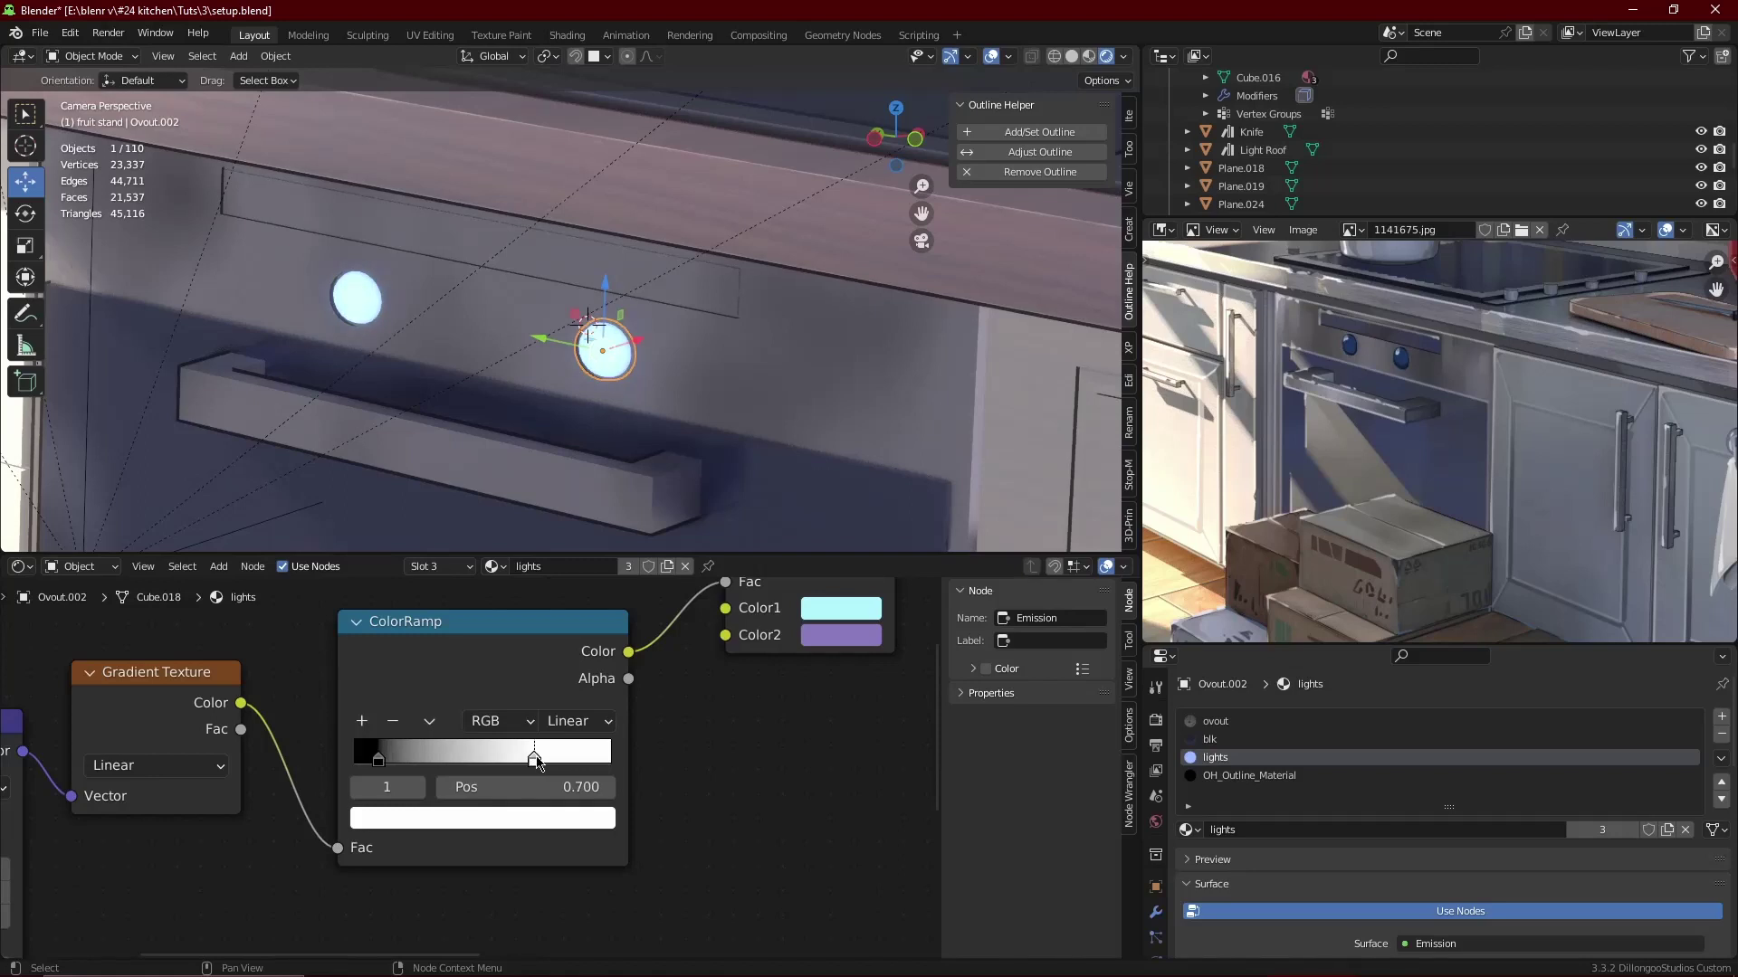
left_click(378, 760)
scroll(579, 394, "down", 3)
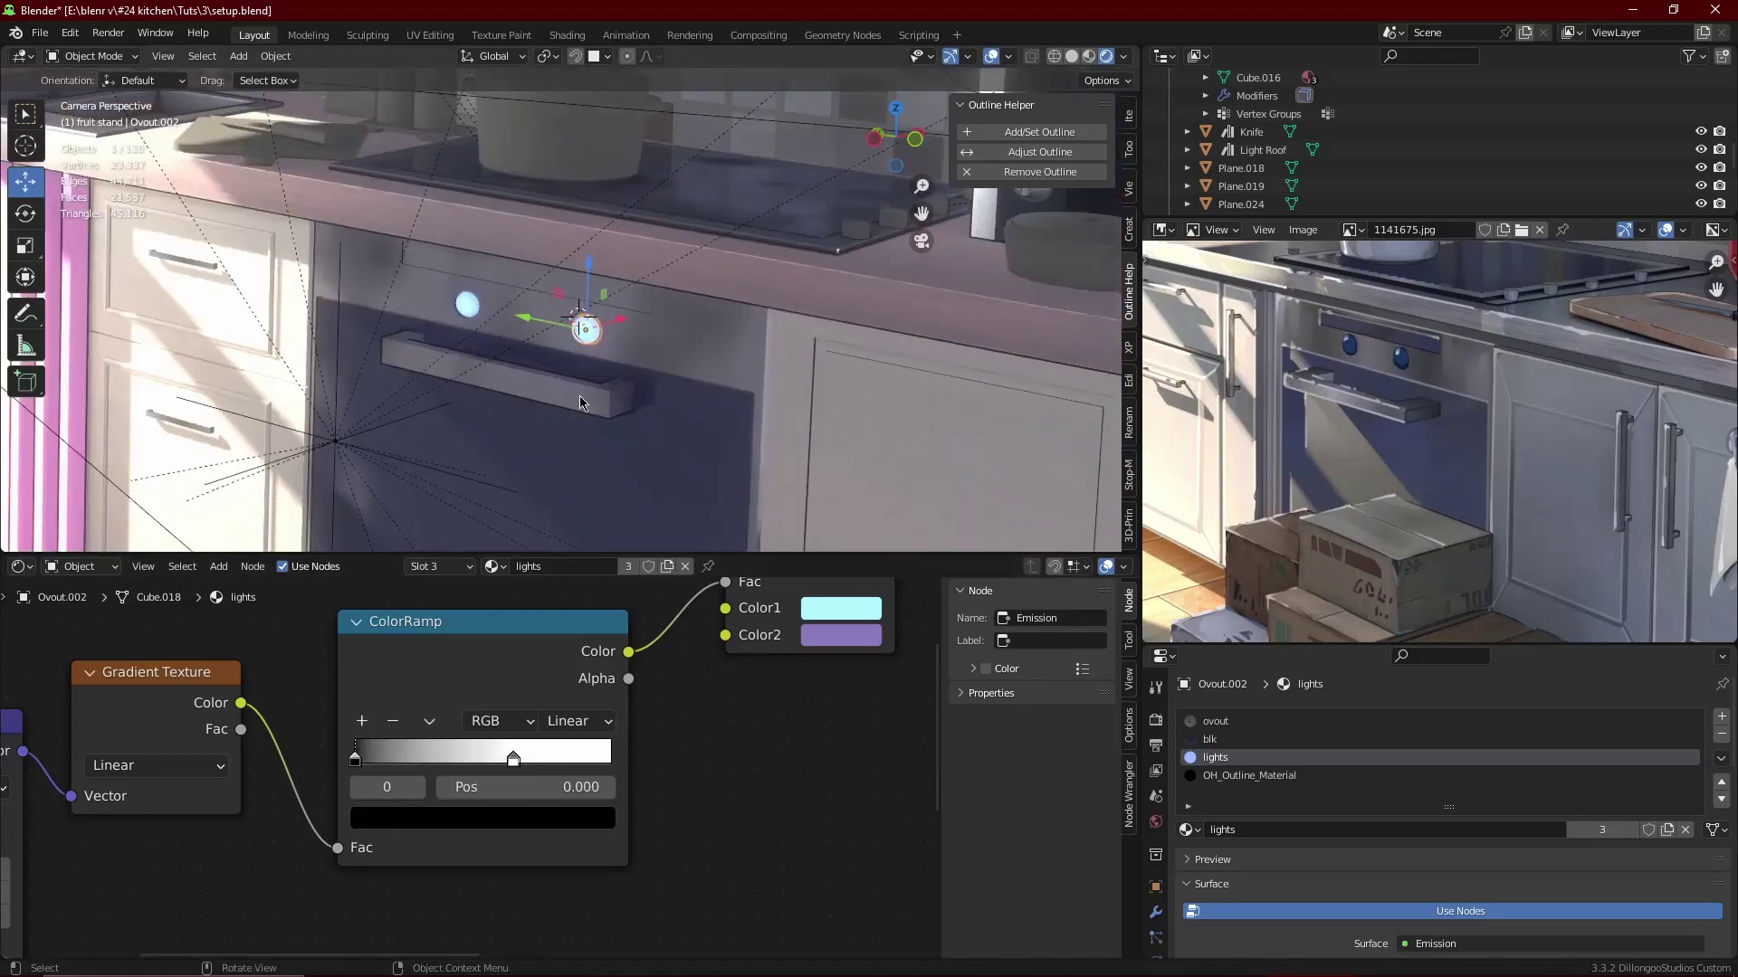
left_click(685, 408)
key("ctrl+s")
scroll(683, 408, "up", 2)
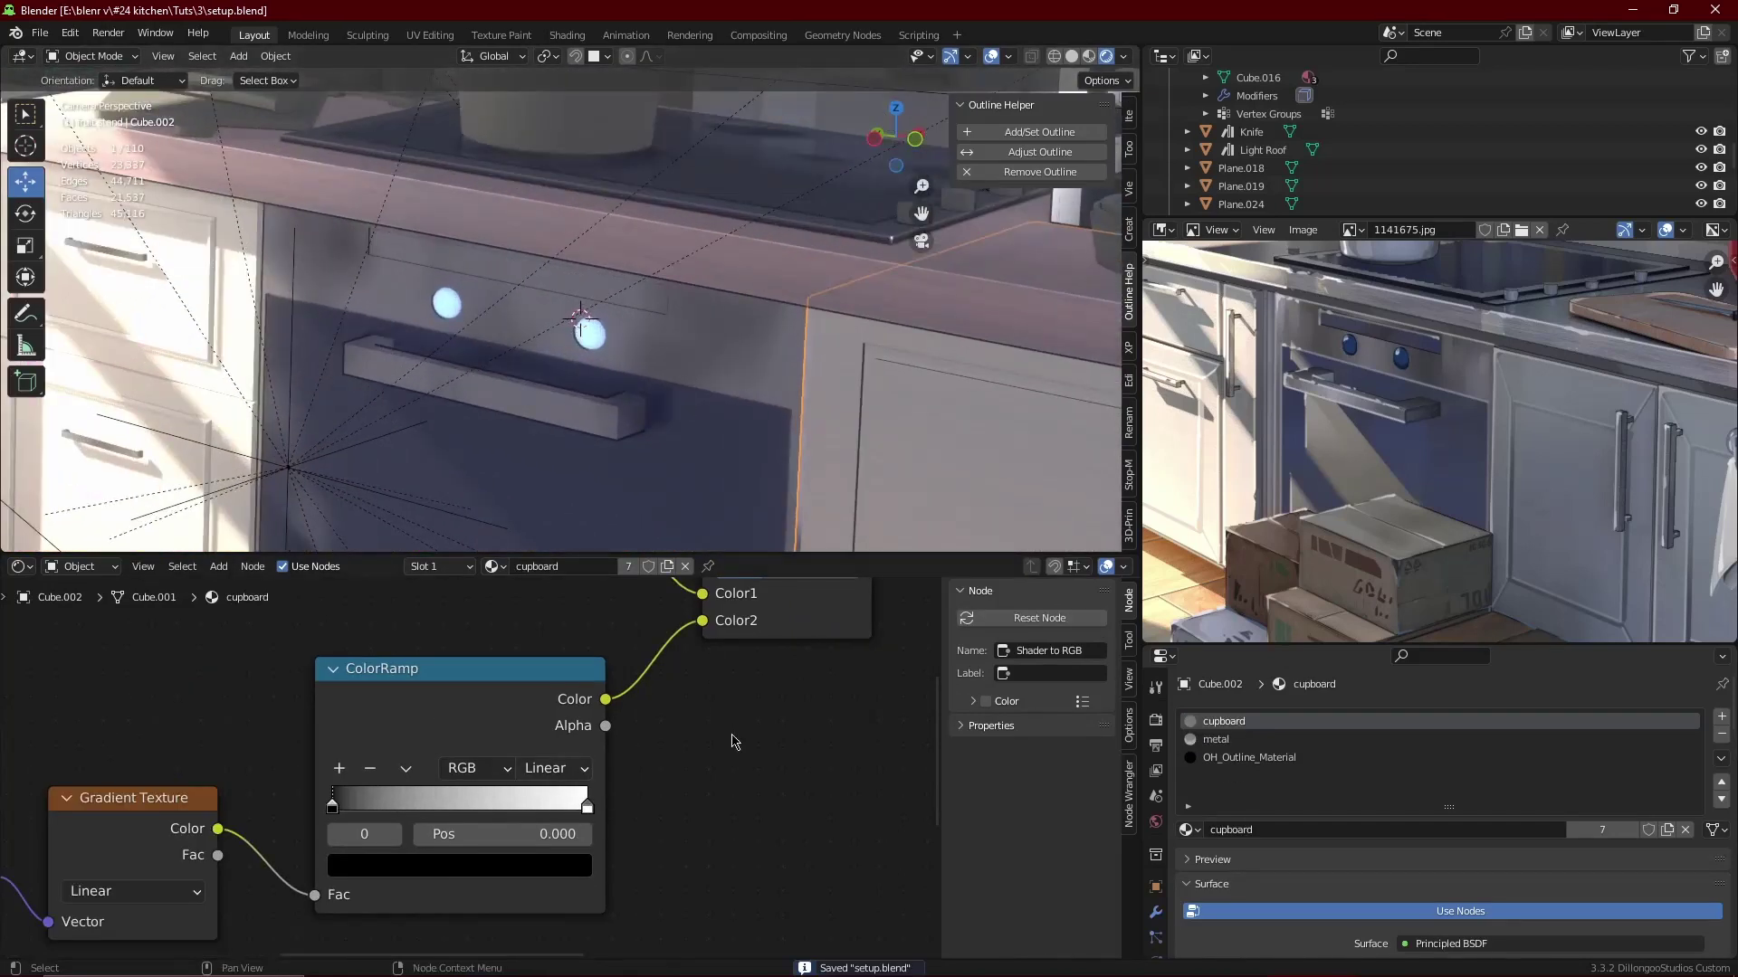
left_click(588, 335)
- Shift the second mix colour slightly bluer and set emission strength to 3.6
left_click(750, 730)
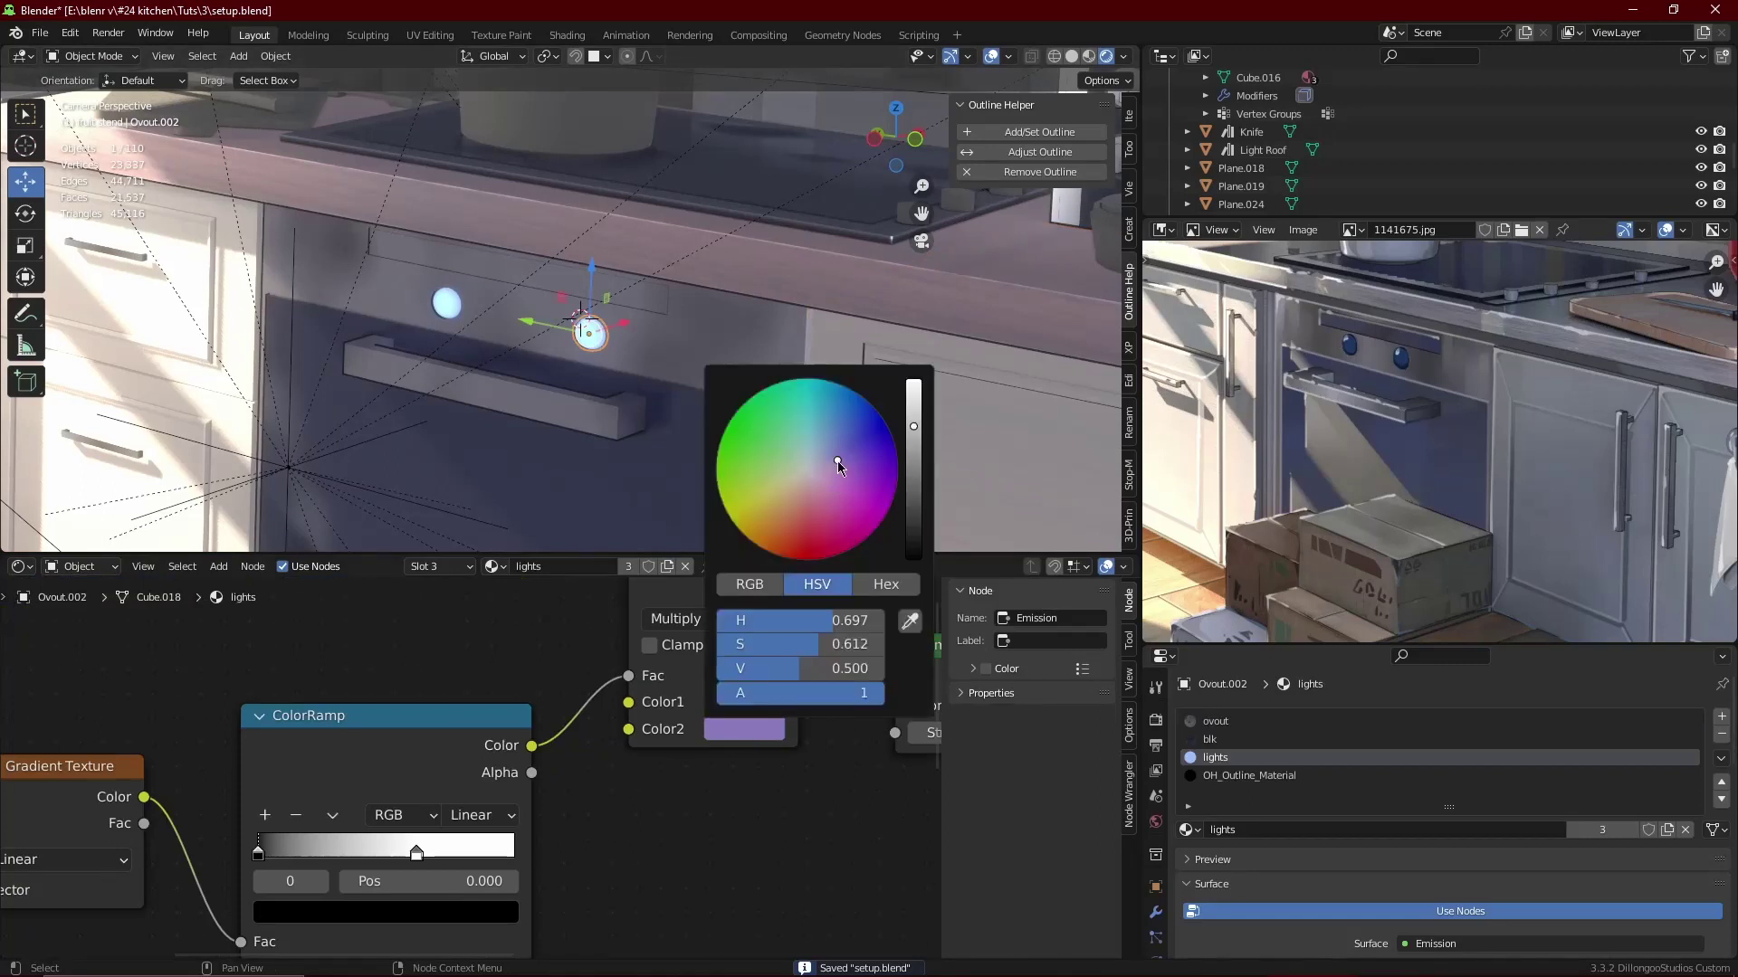
left_click_drag(838, 460, 817, 423)
left_click(744, 702)
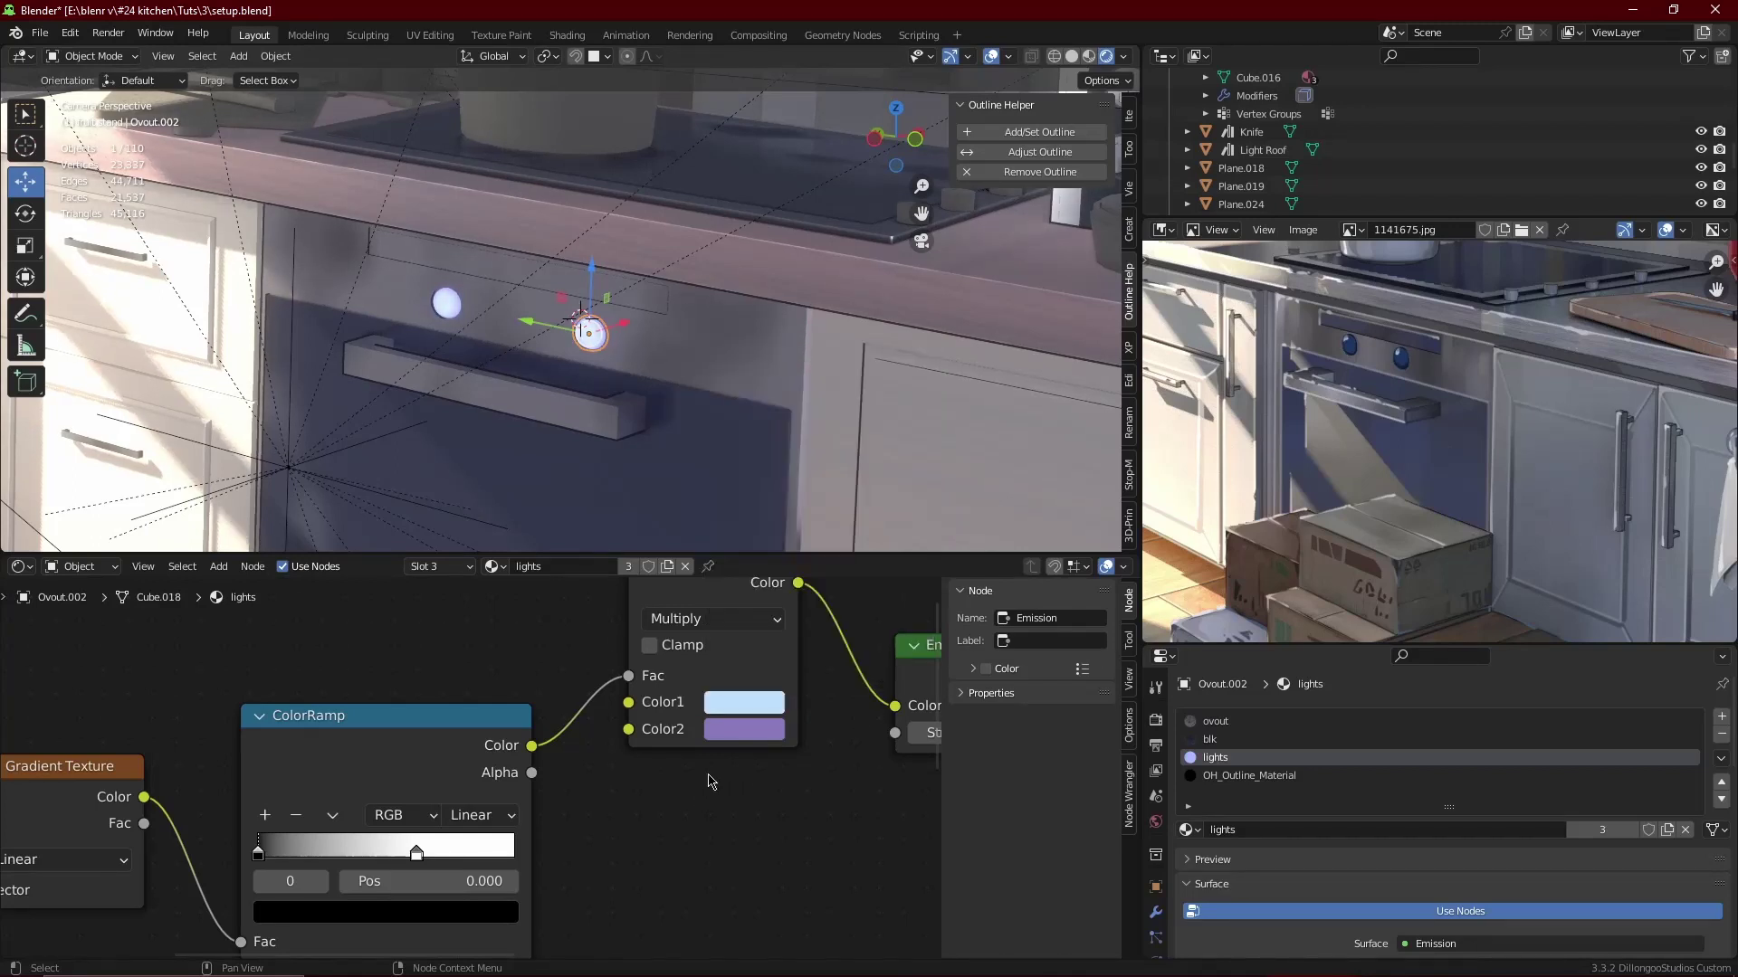
middle_click_drag(932, 733, 647, 785)
left_click_drag(646, 784, 688, 785)
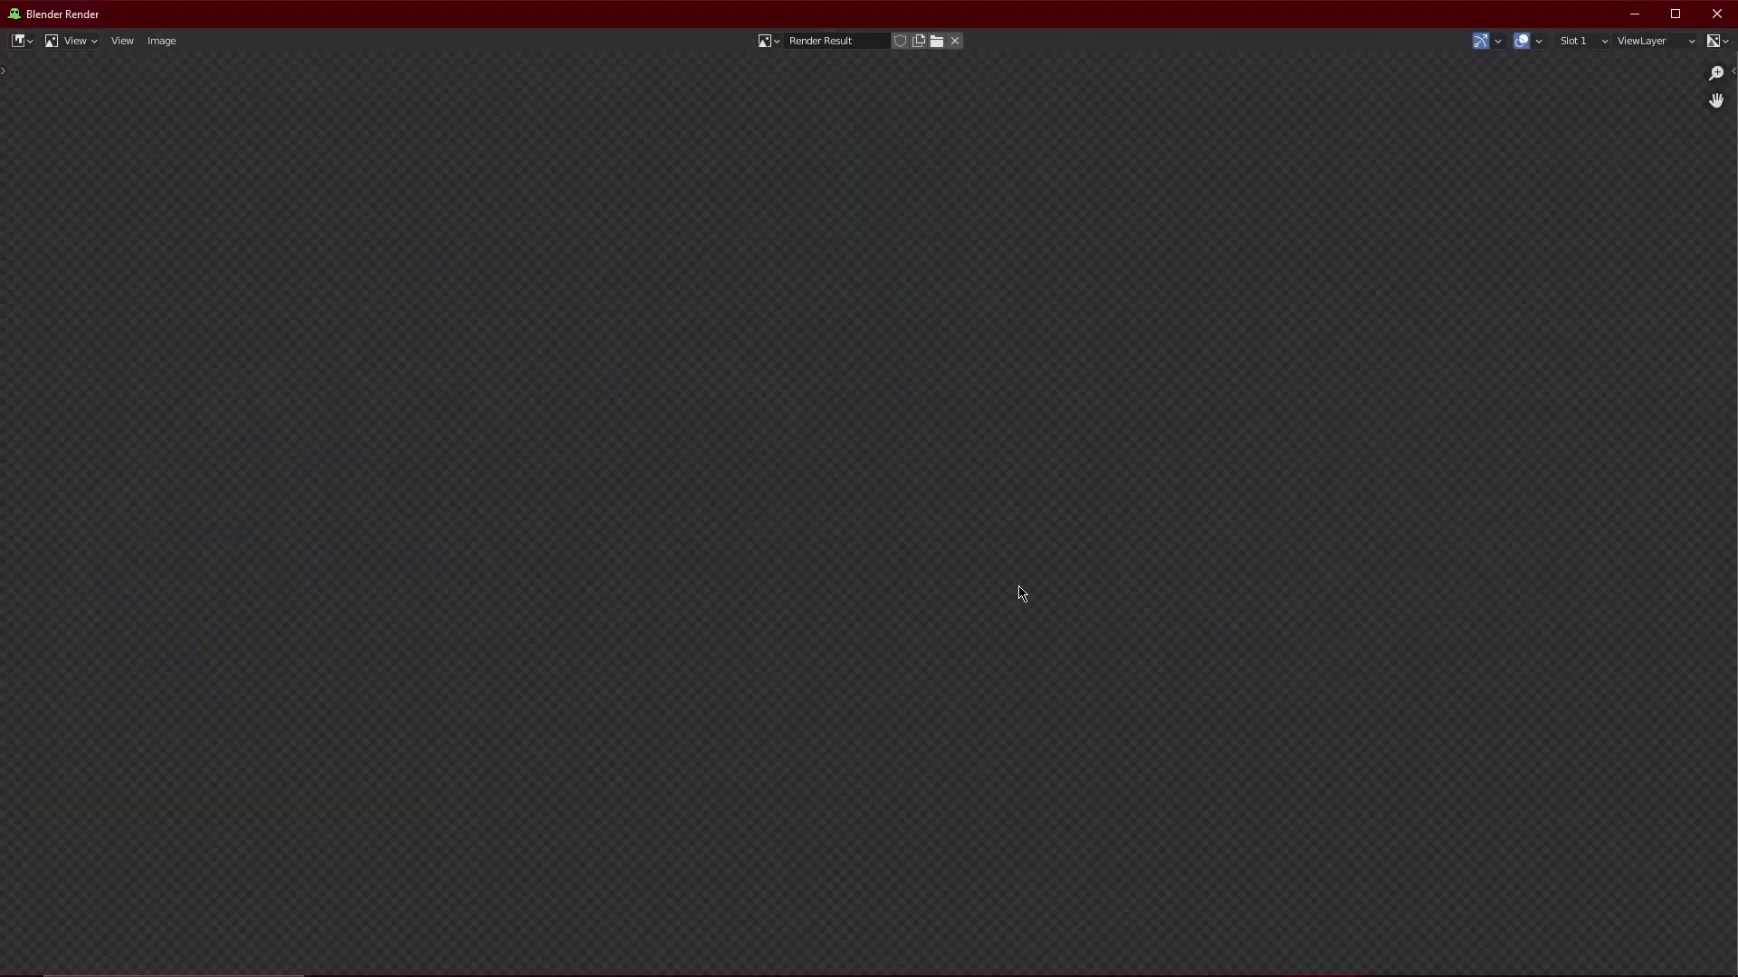
- Test-render the kitchen with F12, close the render, and move the view to the sink counter
scroll(1327, 705, "down", 1)
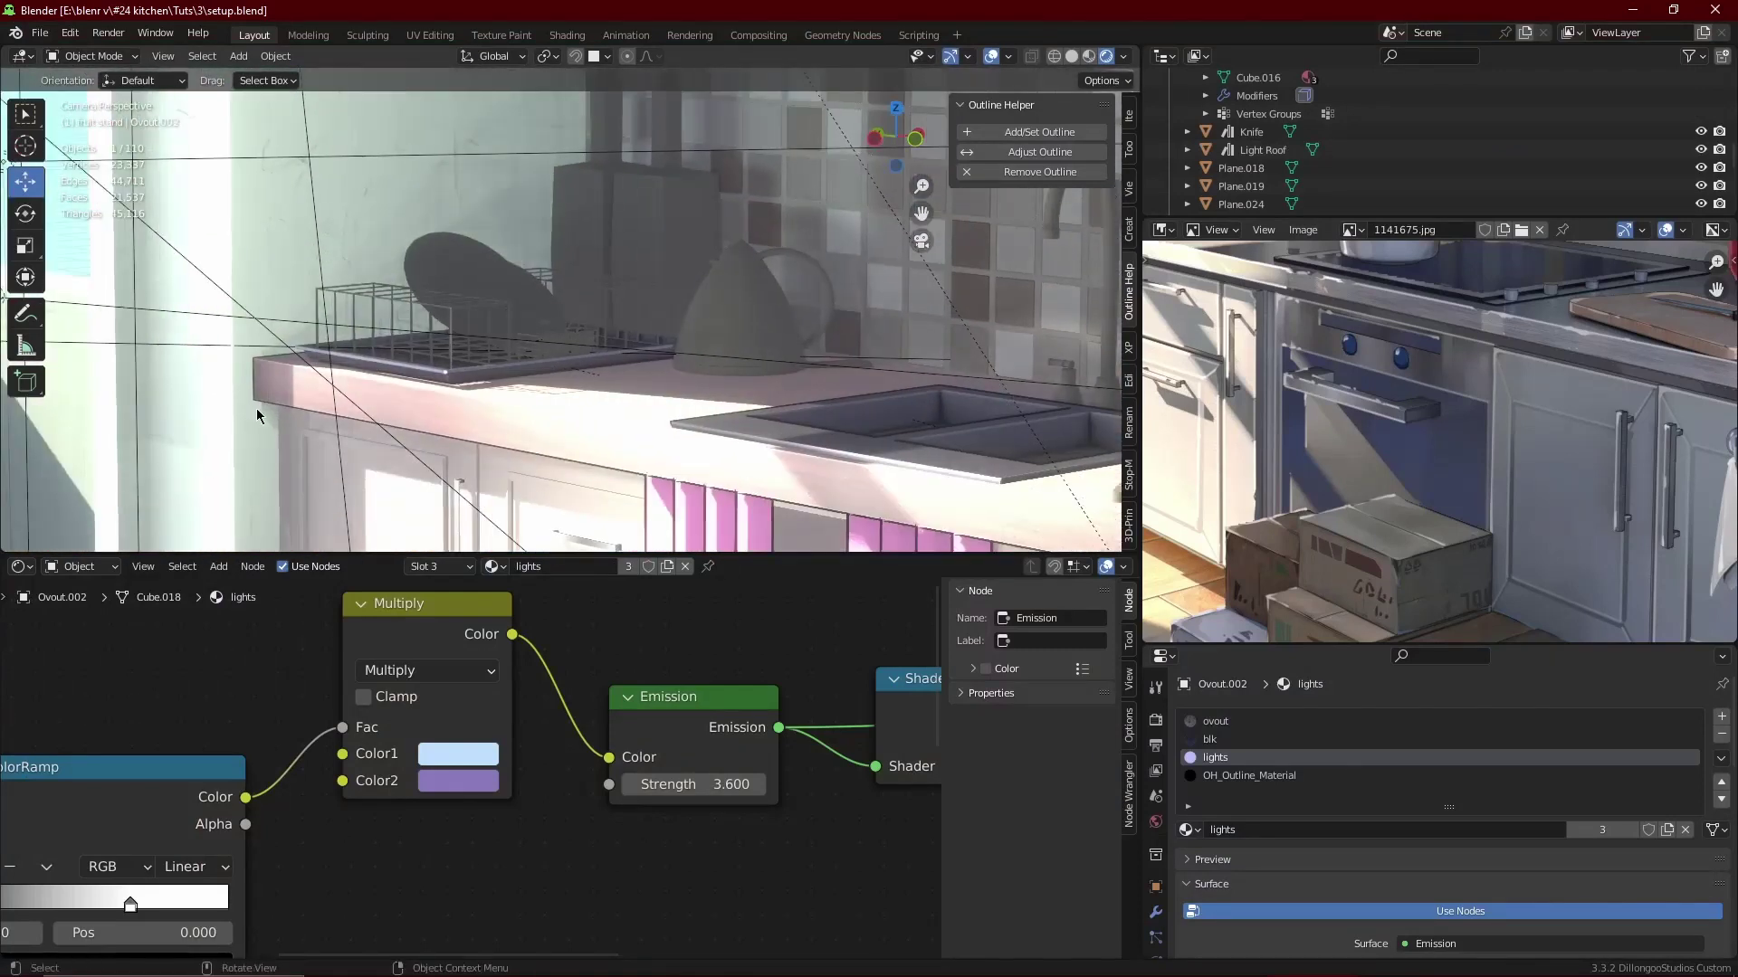
- Check the dish rack, kettle and plate materials and zoom the reference image onto the dish rack
left_click(299, 304)
left_click(530, 567)
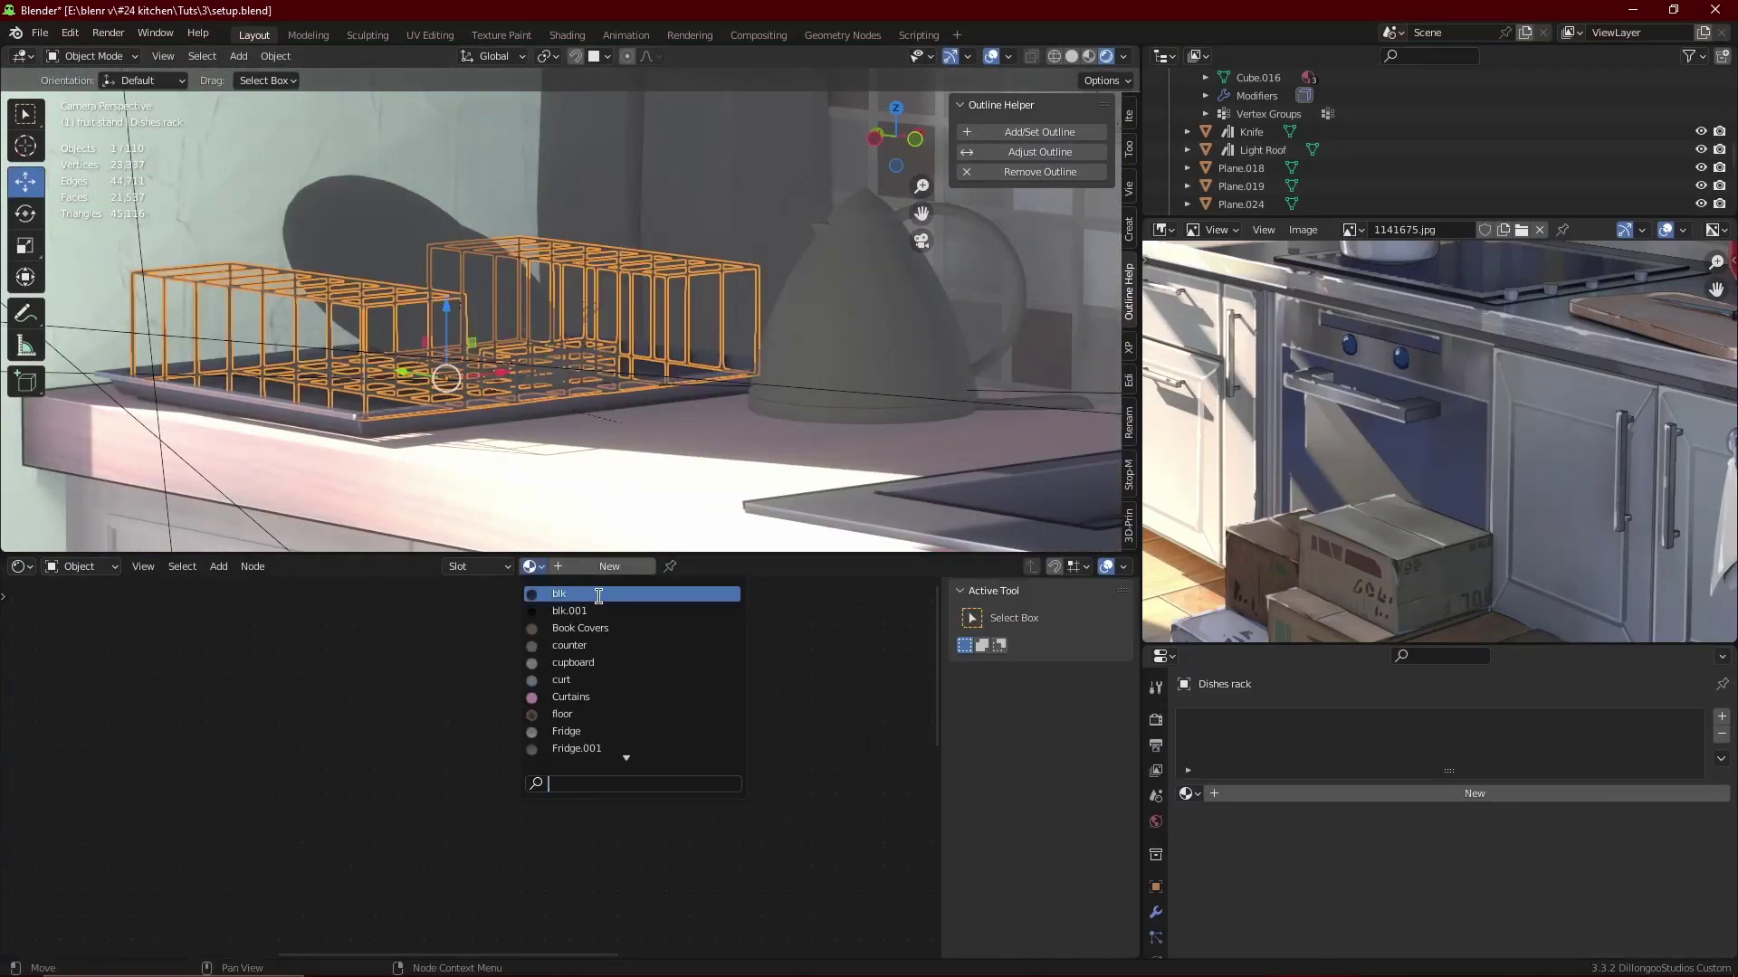
left_click(817, 386)
left_click(328, 317)
middle_click_drag(1358, 408, 1493, 470)
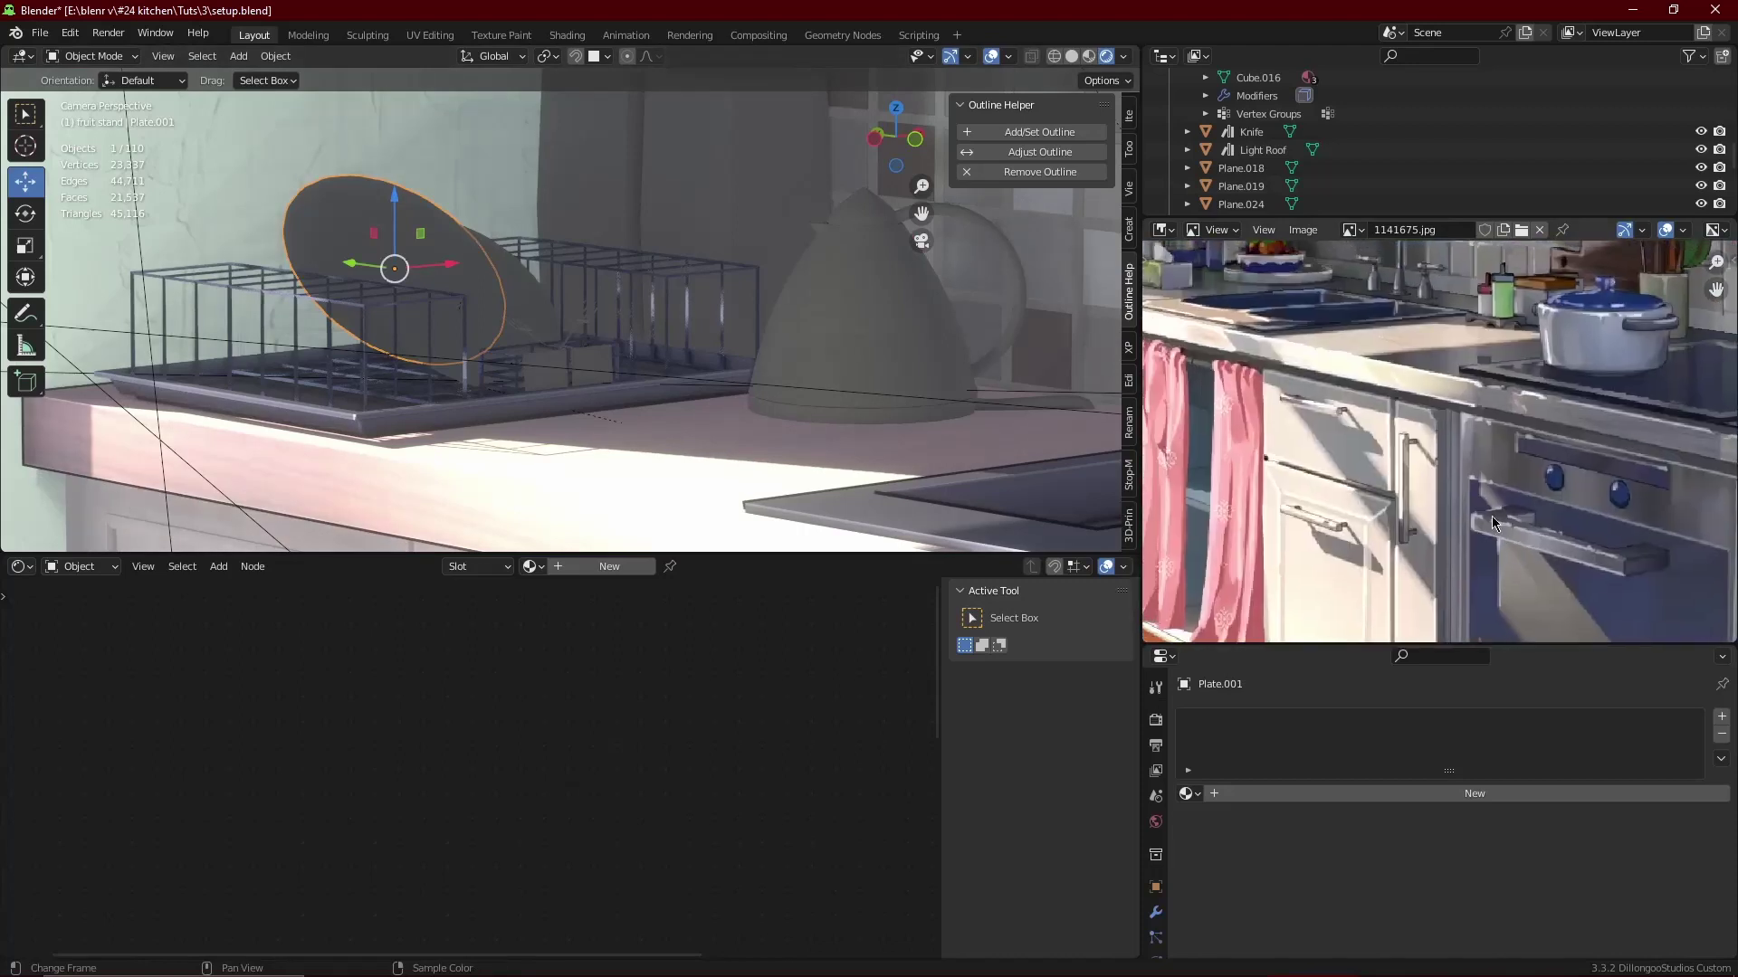
scroll(1464, 486, "up", 3)
scroll(1463, 486, "up", 2)
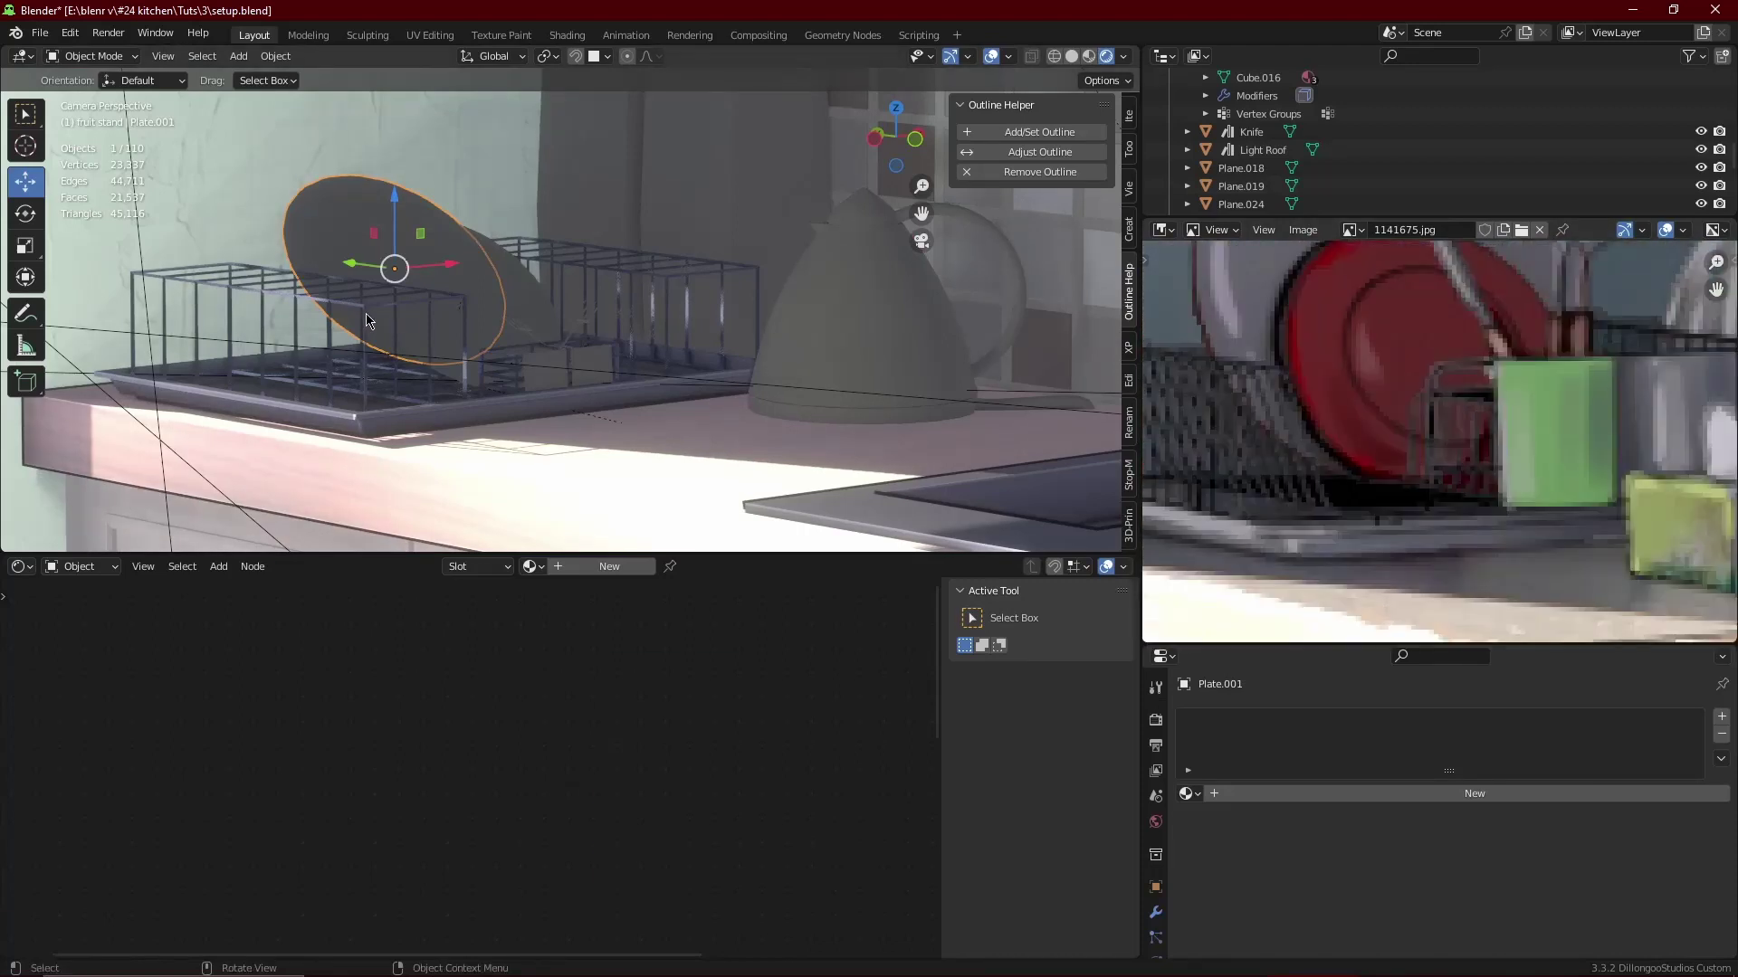
- Give the dish rack the blk material, check the tray, and save setup.blend
left_click(398, 389)
left_click(491, 567)
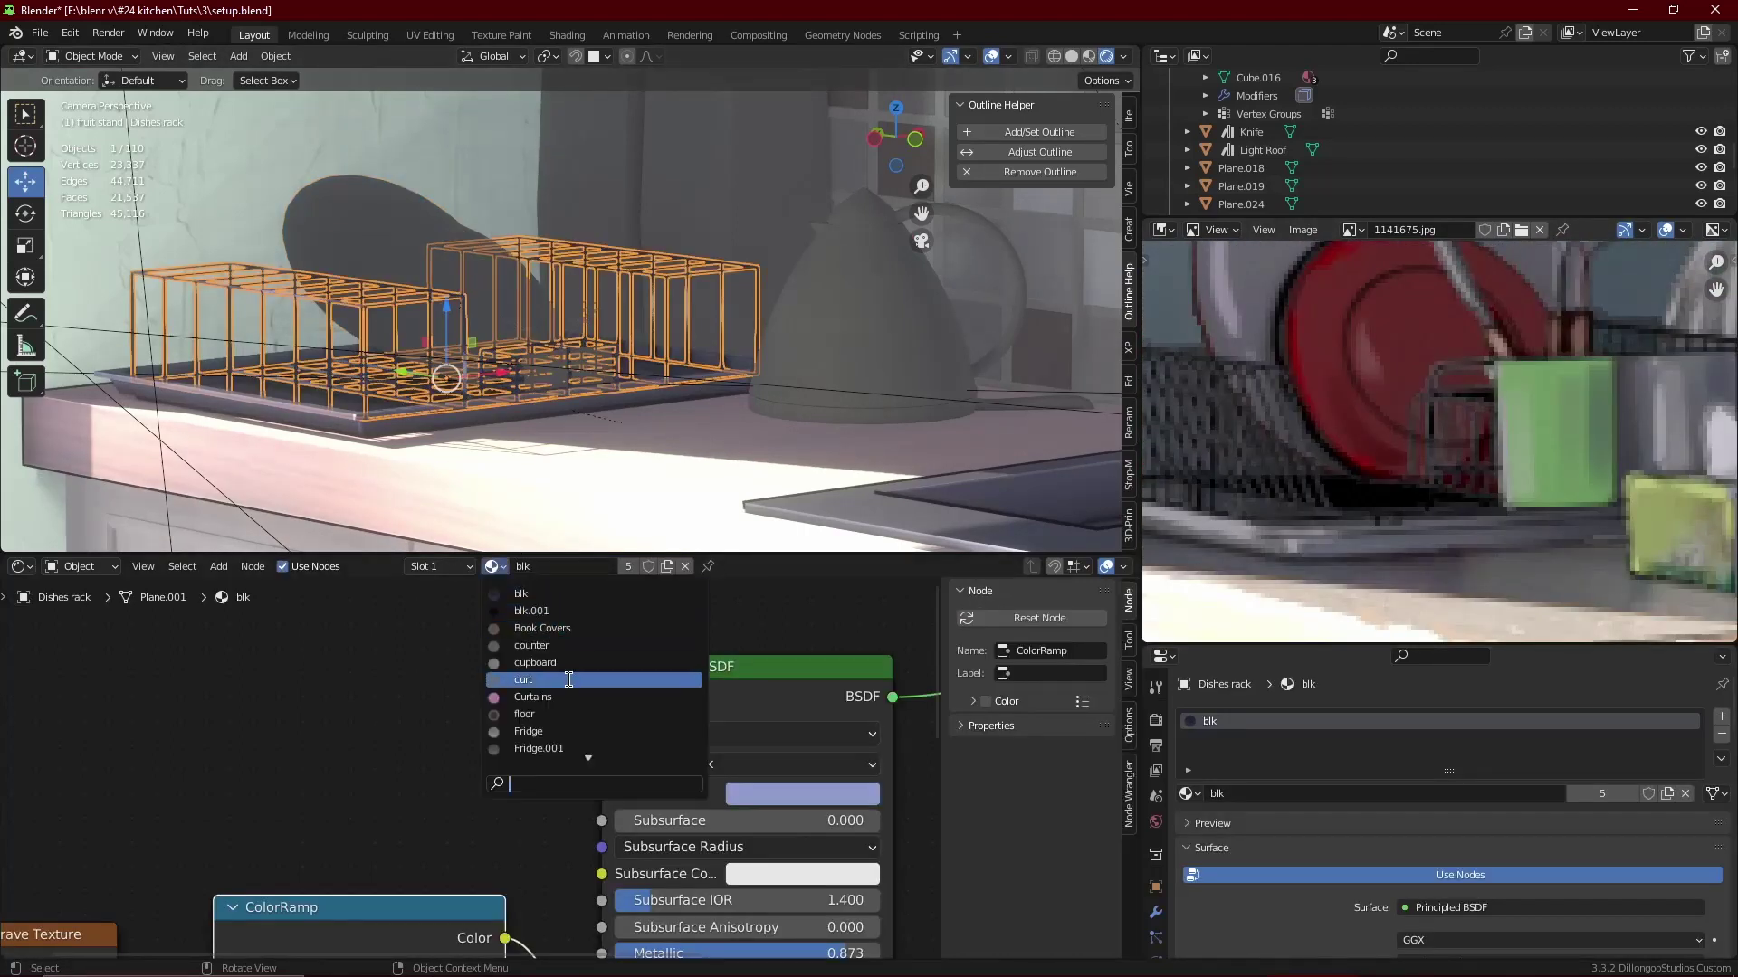
left_click(378, 412)
scroll(378, 316, "down", 5)
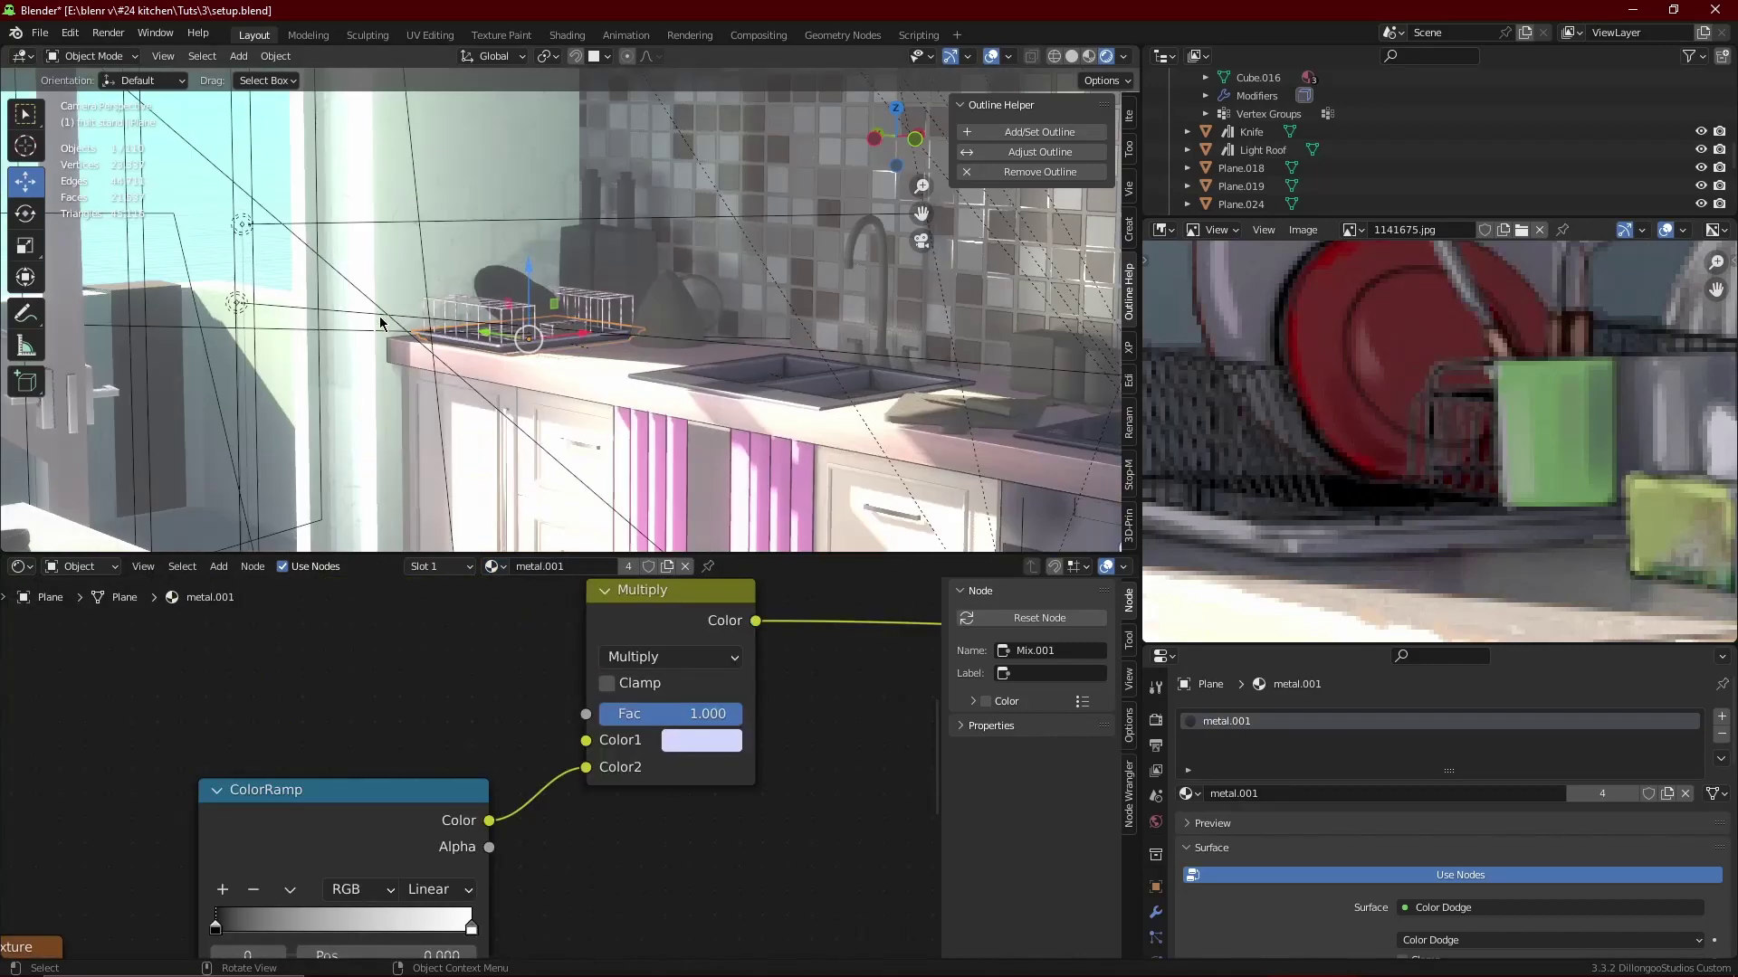
key("ctrl+s")
- Frame the faucet and make its metal material a single-user copy named 'tap'
left_click(893, 339)
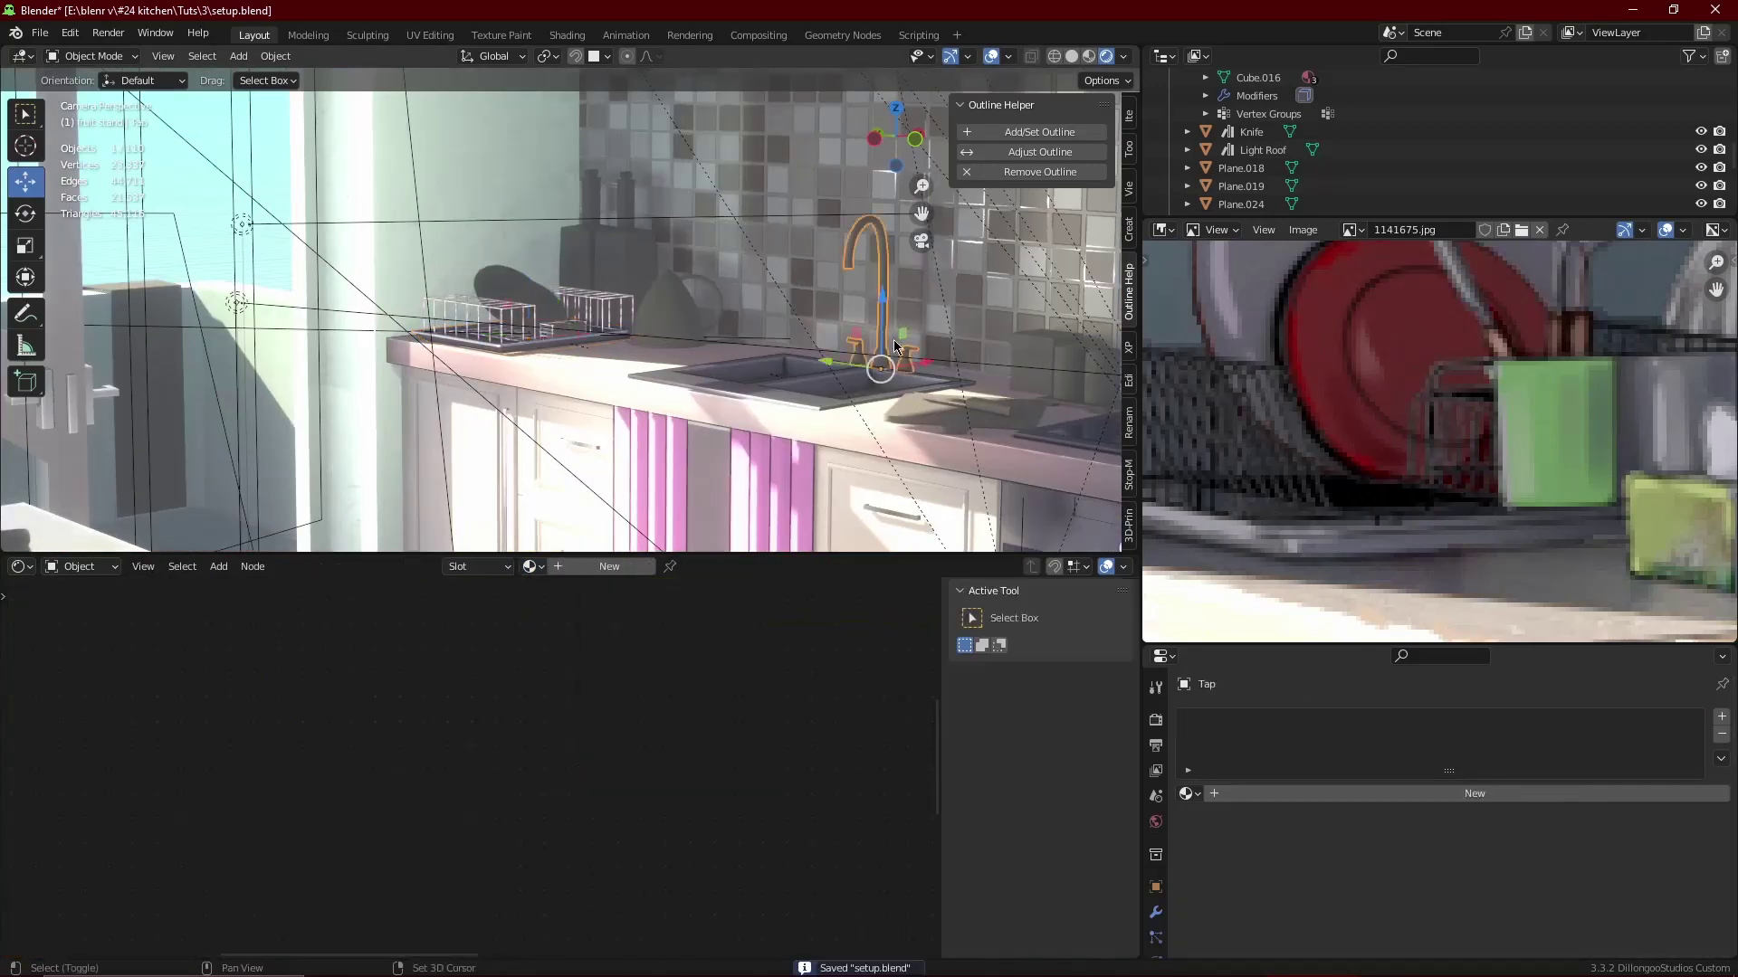
scroll(894, 340, "up", 3)
left_click(533, 567)
left_click(876, 319)
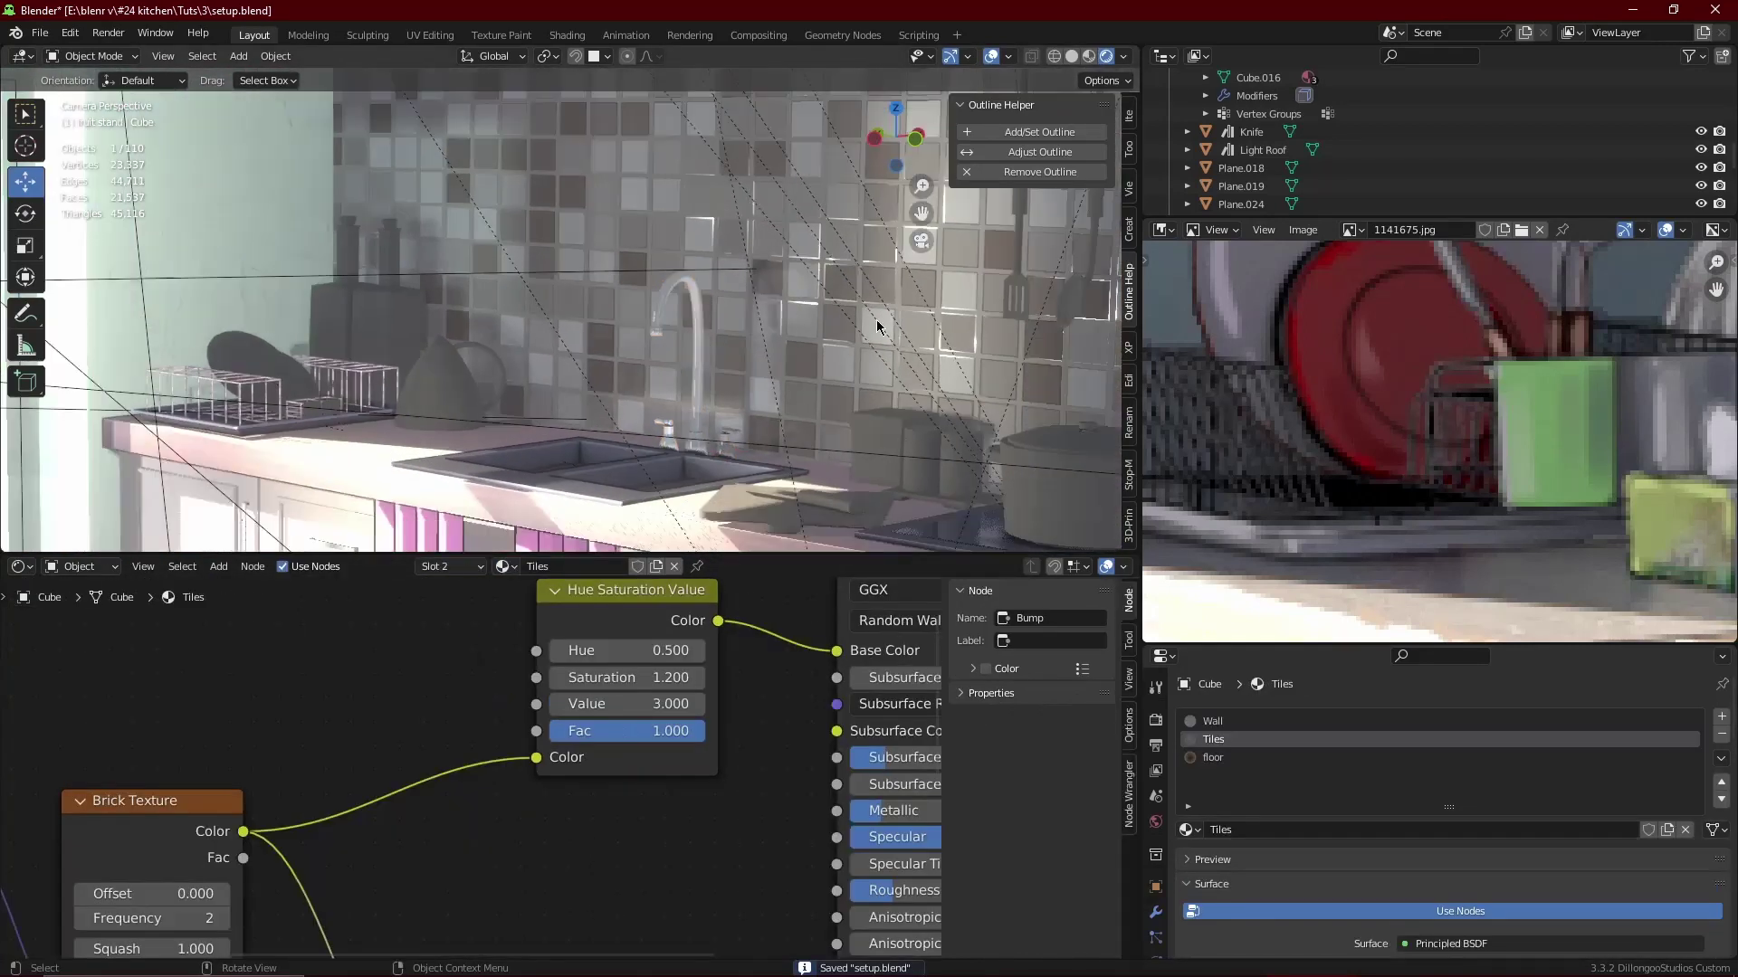
left_click(724, 430)
key("KP_Decimal")
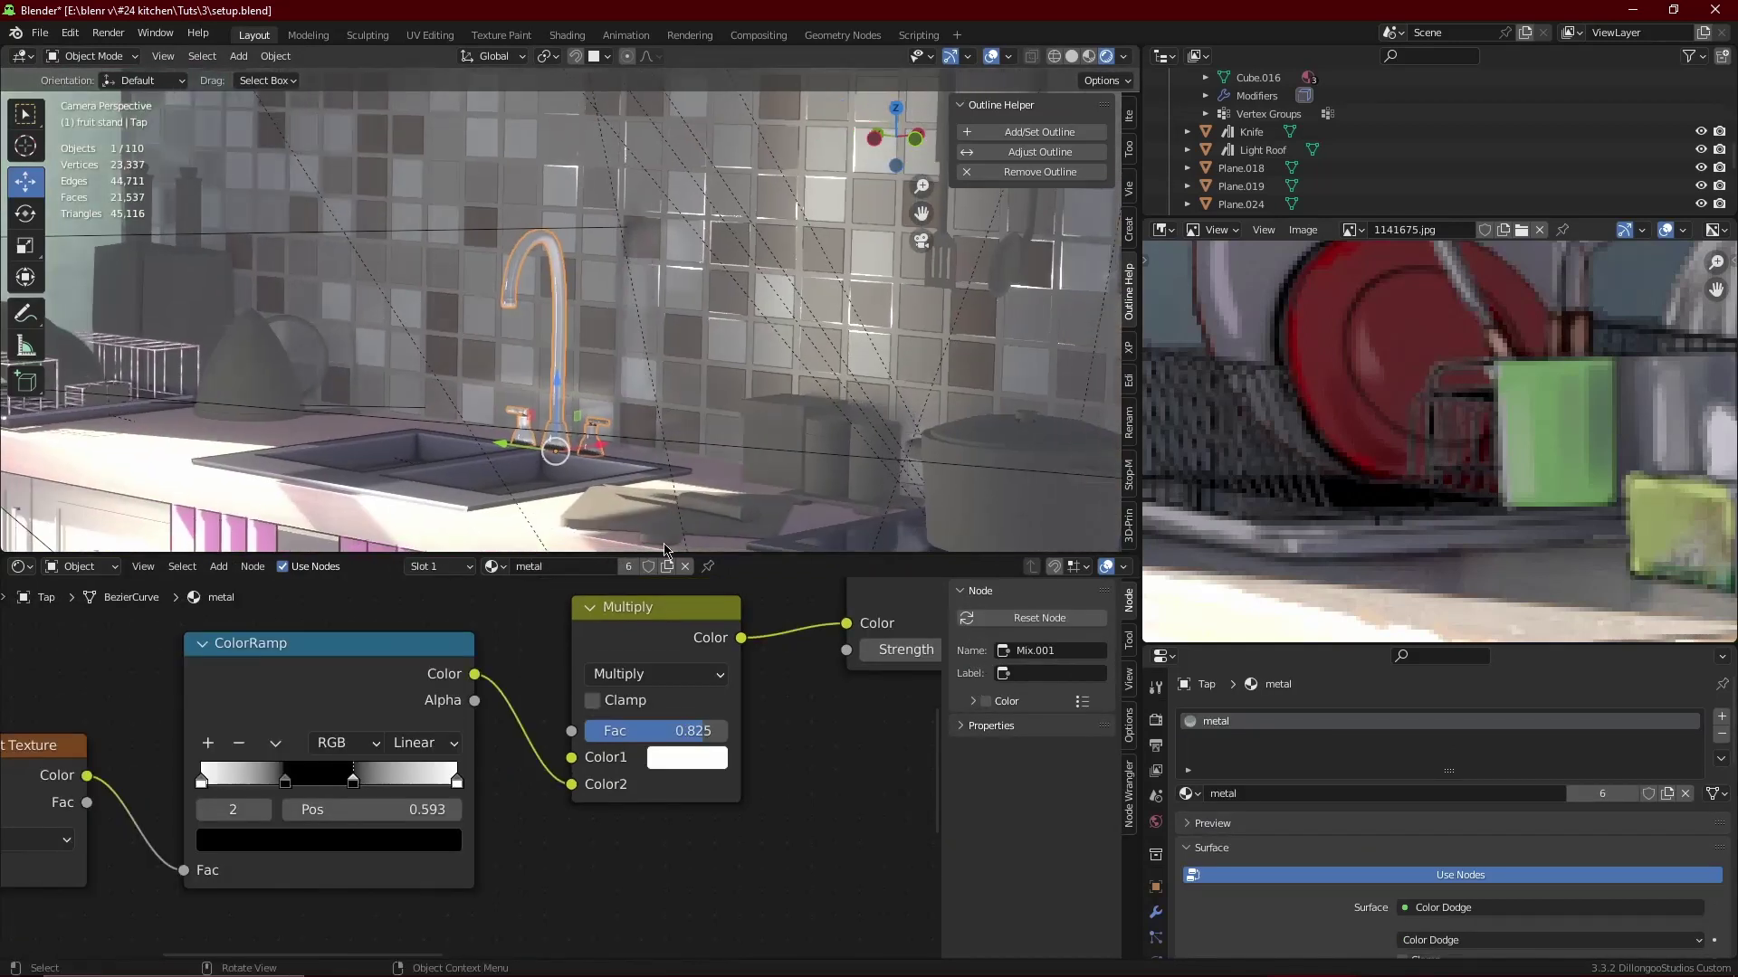
left_click(627, 566)
double_click(588, 567)
type("tap")
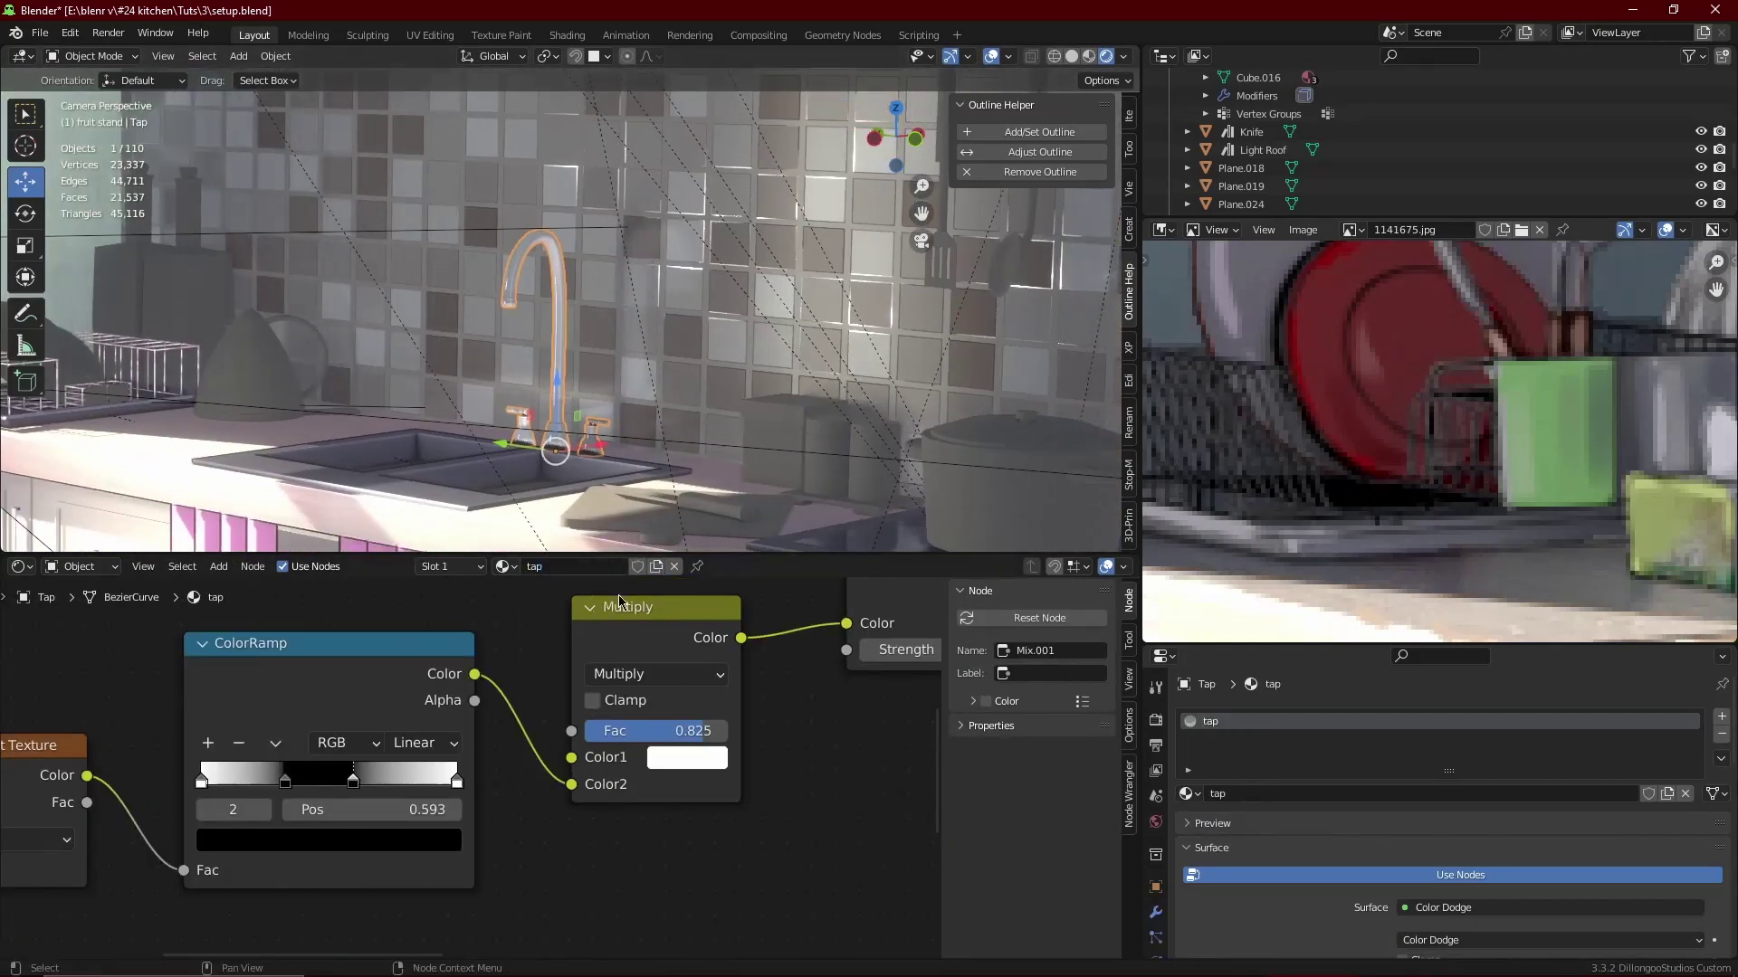
scroll(618, 600, "down", 4)
- Preview the tap's ColorRamp, removing the extra white stop and moving the white stop to 0.982
left_click(595, 714, "ctrl+shift")
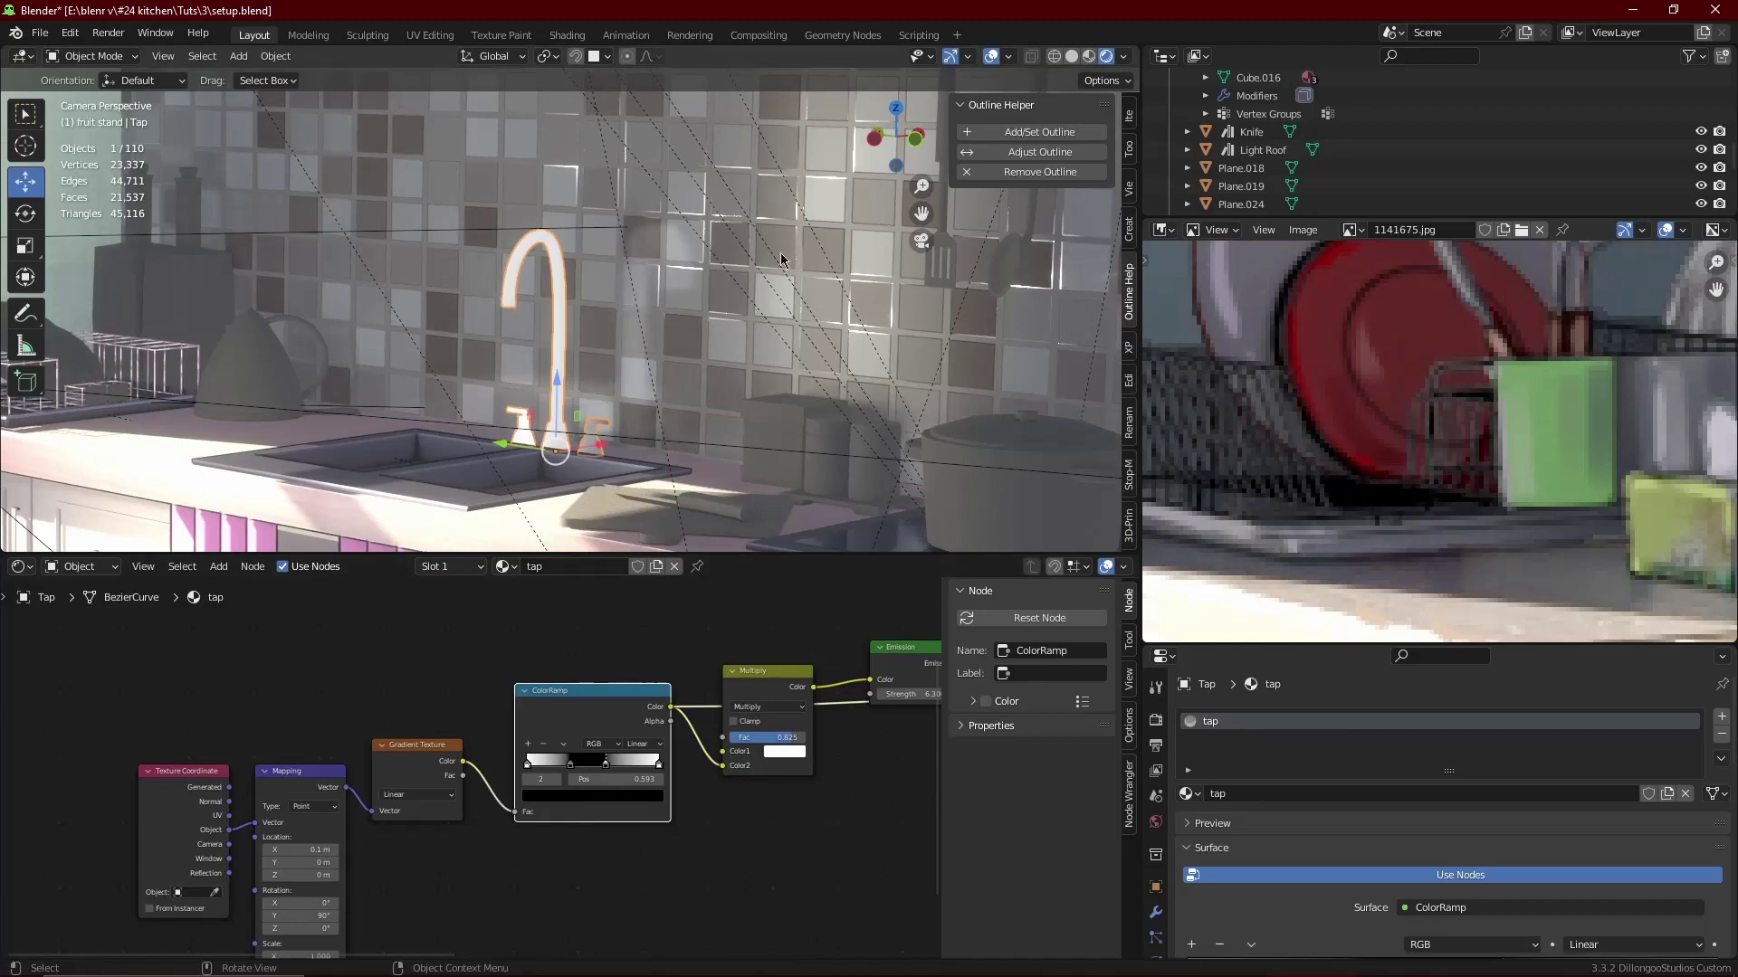
left_click(993, 56)
scroll(631, 862, "up", 2)
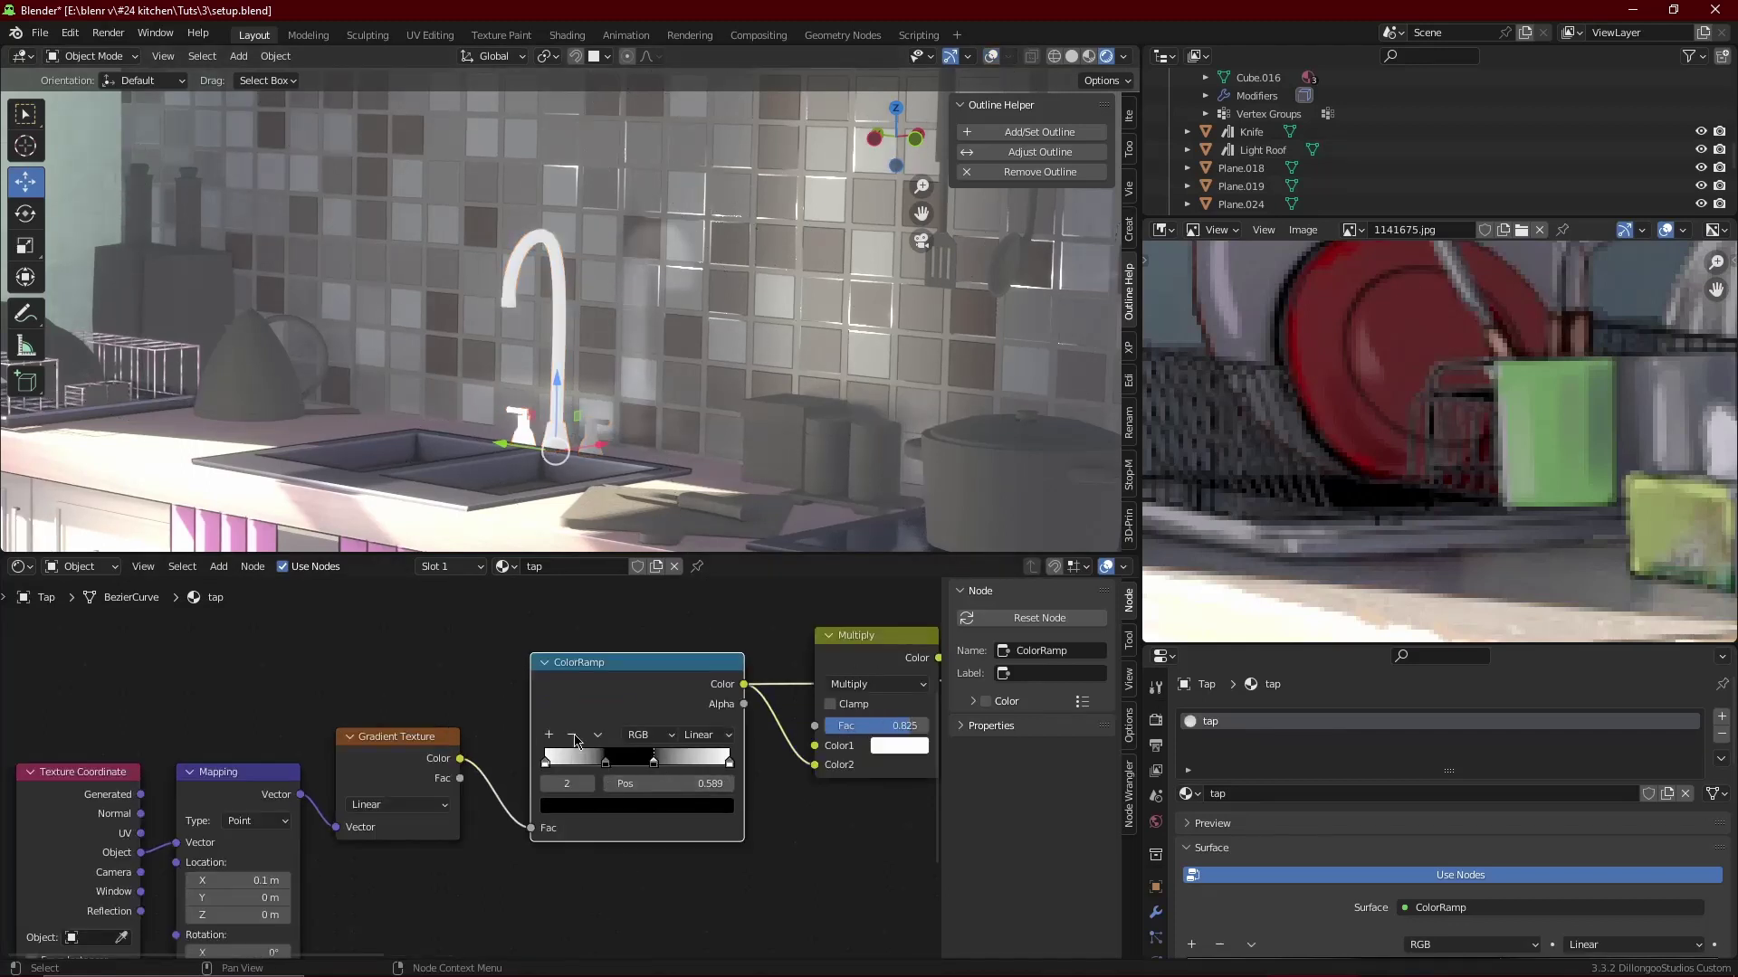
left_click(571, 734)
left_click_drag(606, 761, 731, 763)
middle_click_drag(633, 814, 791, 684)
- Rotate the tap gradient 90° around Y and shift its Mapping X location to 0.9 m
double_click(387, 857)
type("90d")
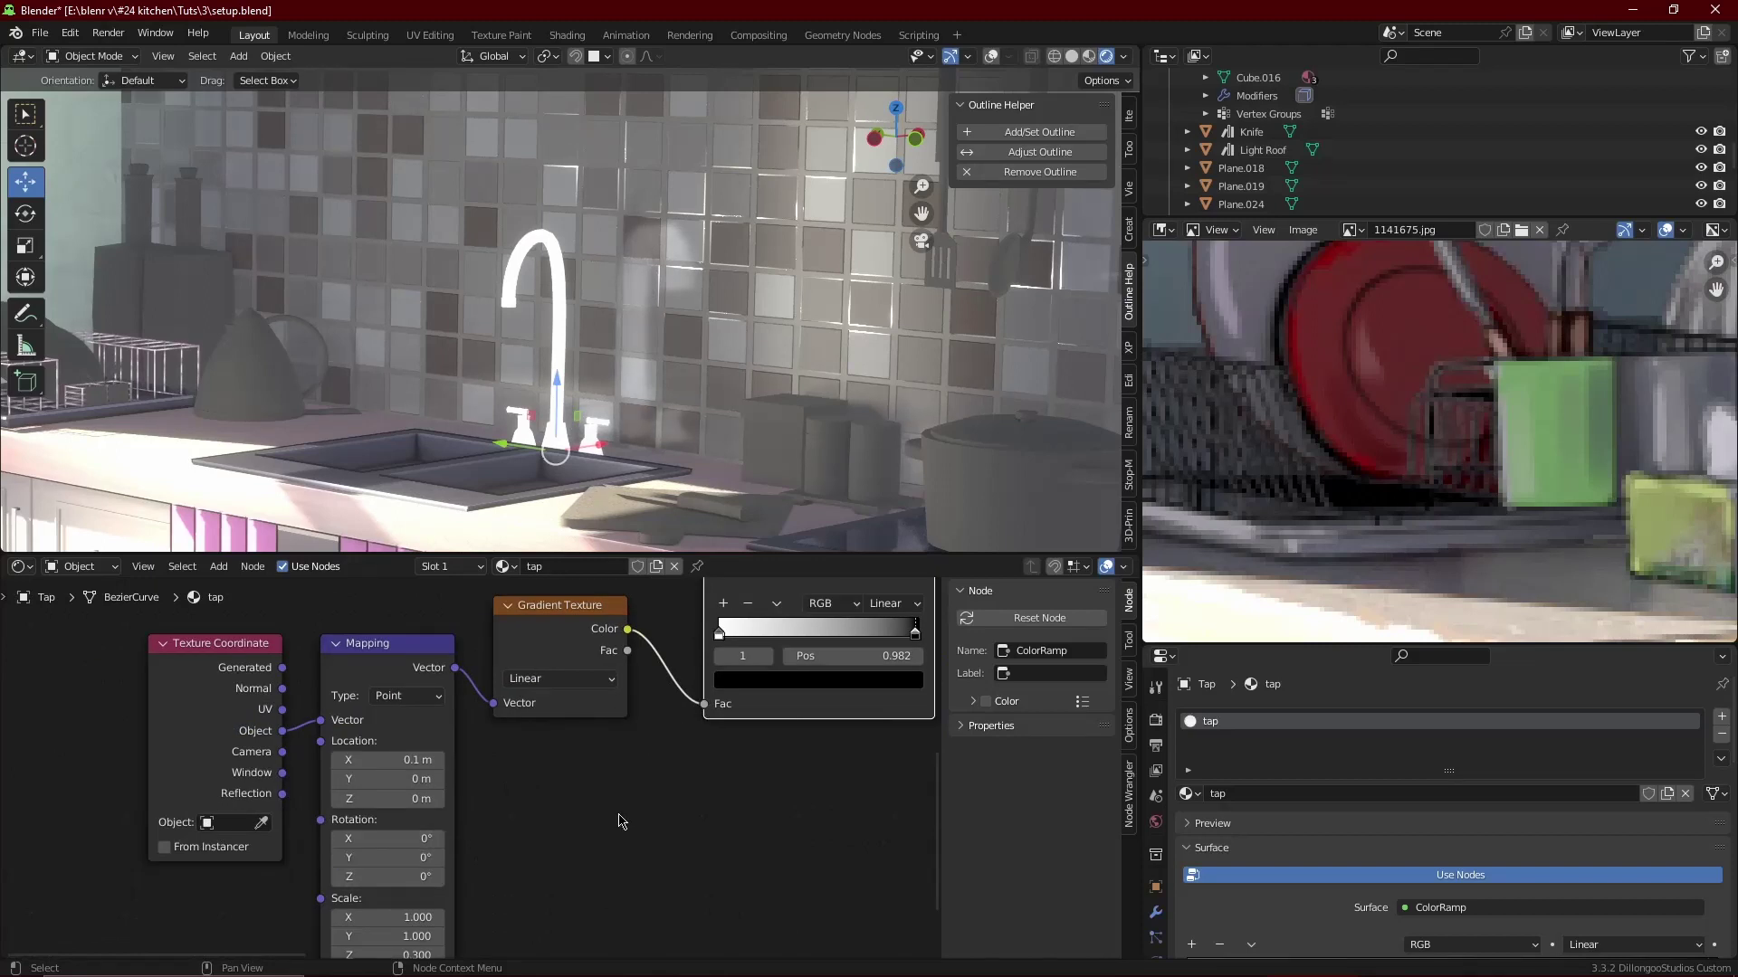
scroll(561, 810, "down", 2)
scroll(498, 796, "up", 2)
mouse_move(402, 761)
left_mouse_down()
mouse_move(344, 761)
mouse_move(380, 761)
left_mouse_up()
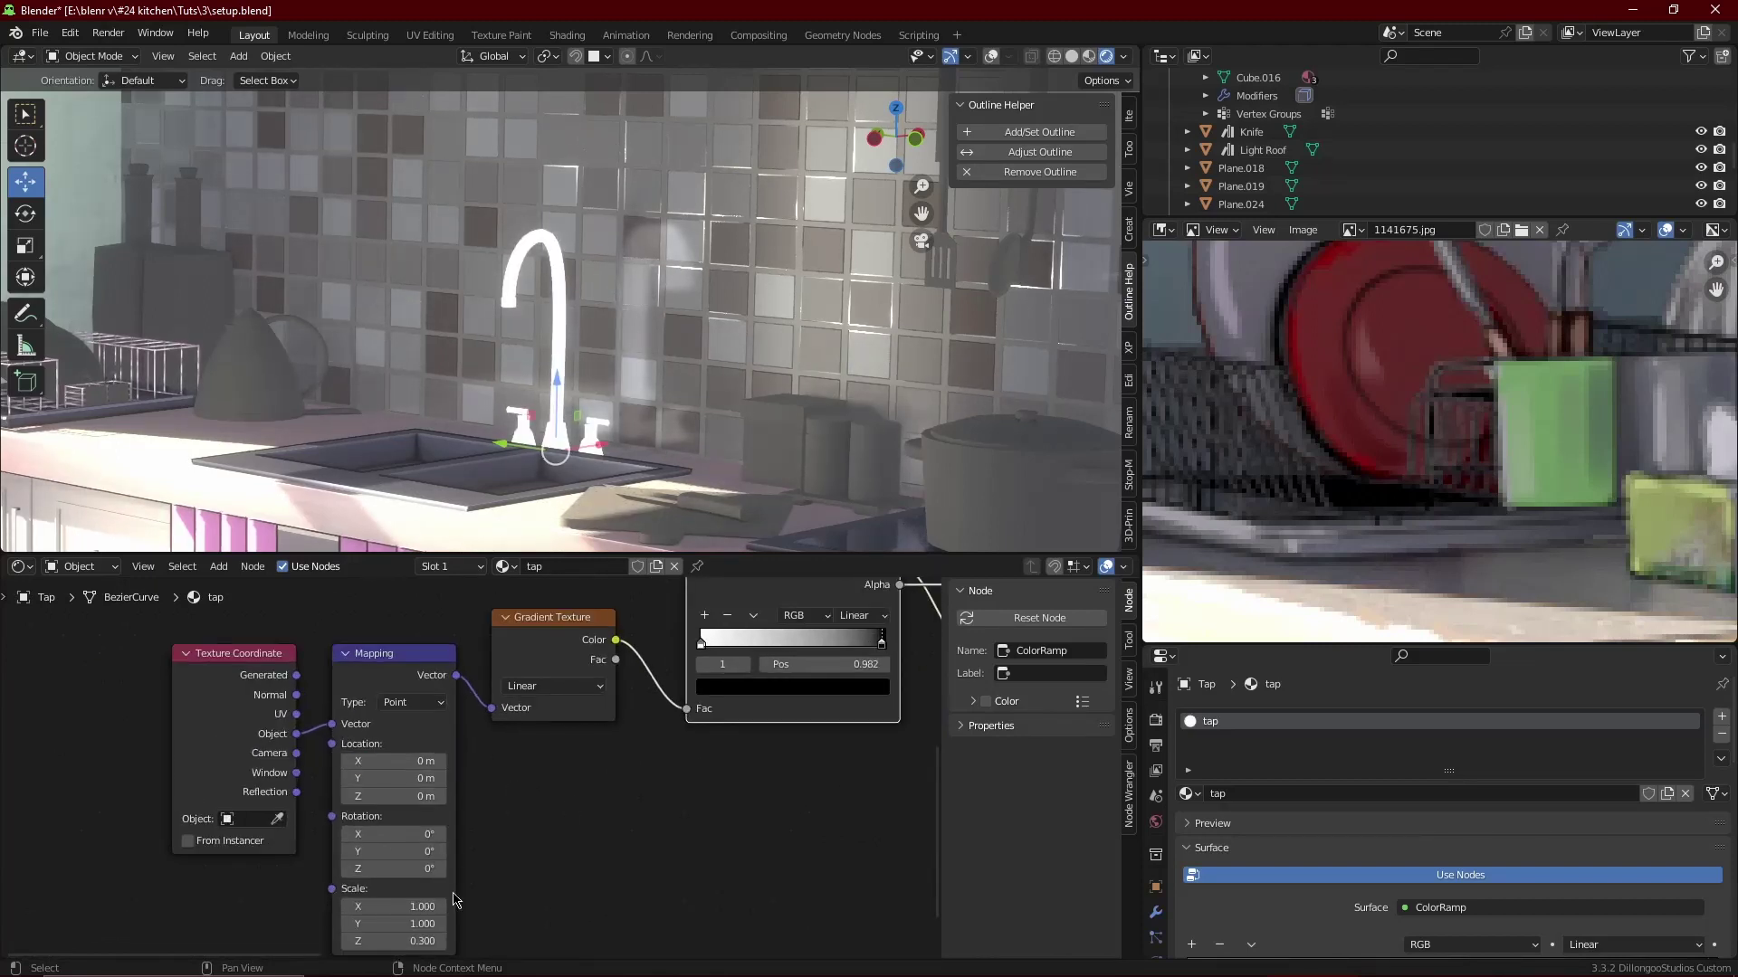
left_click_drag(398, 852, 413, 851)
key("Escape")
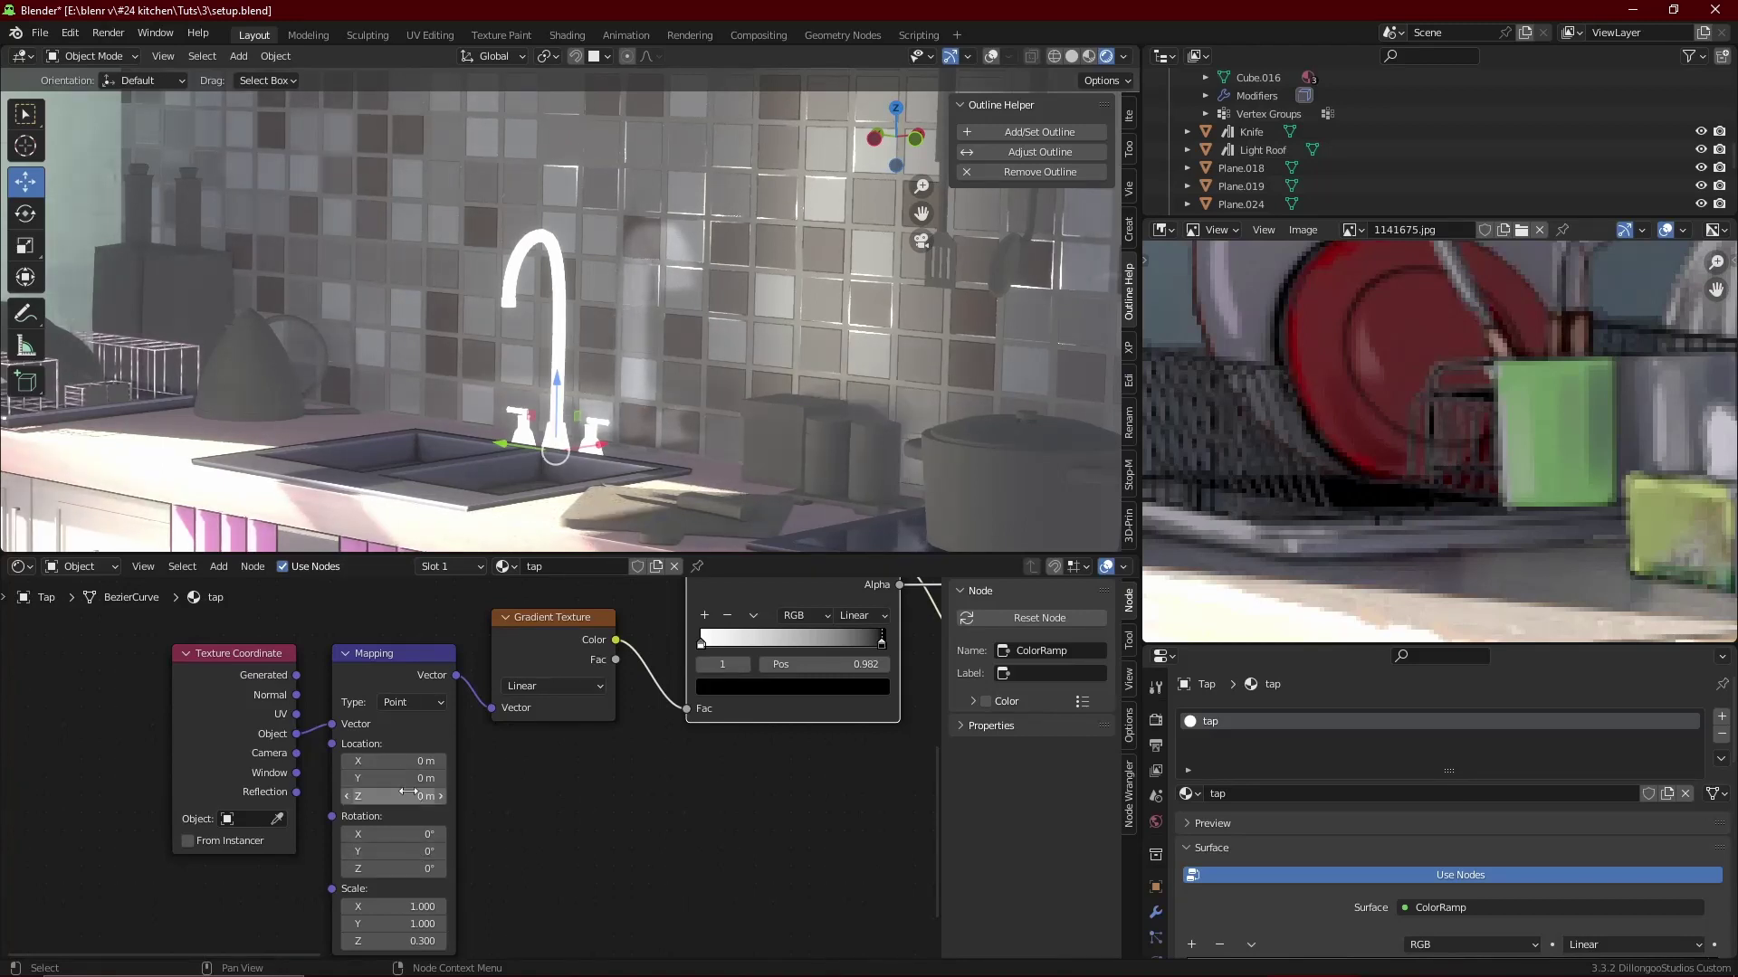
scroll(534, 799, "down", 3)
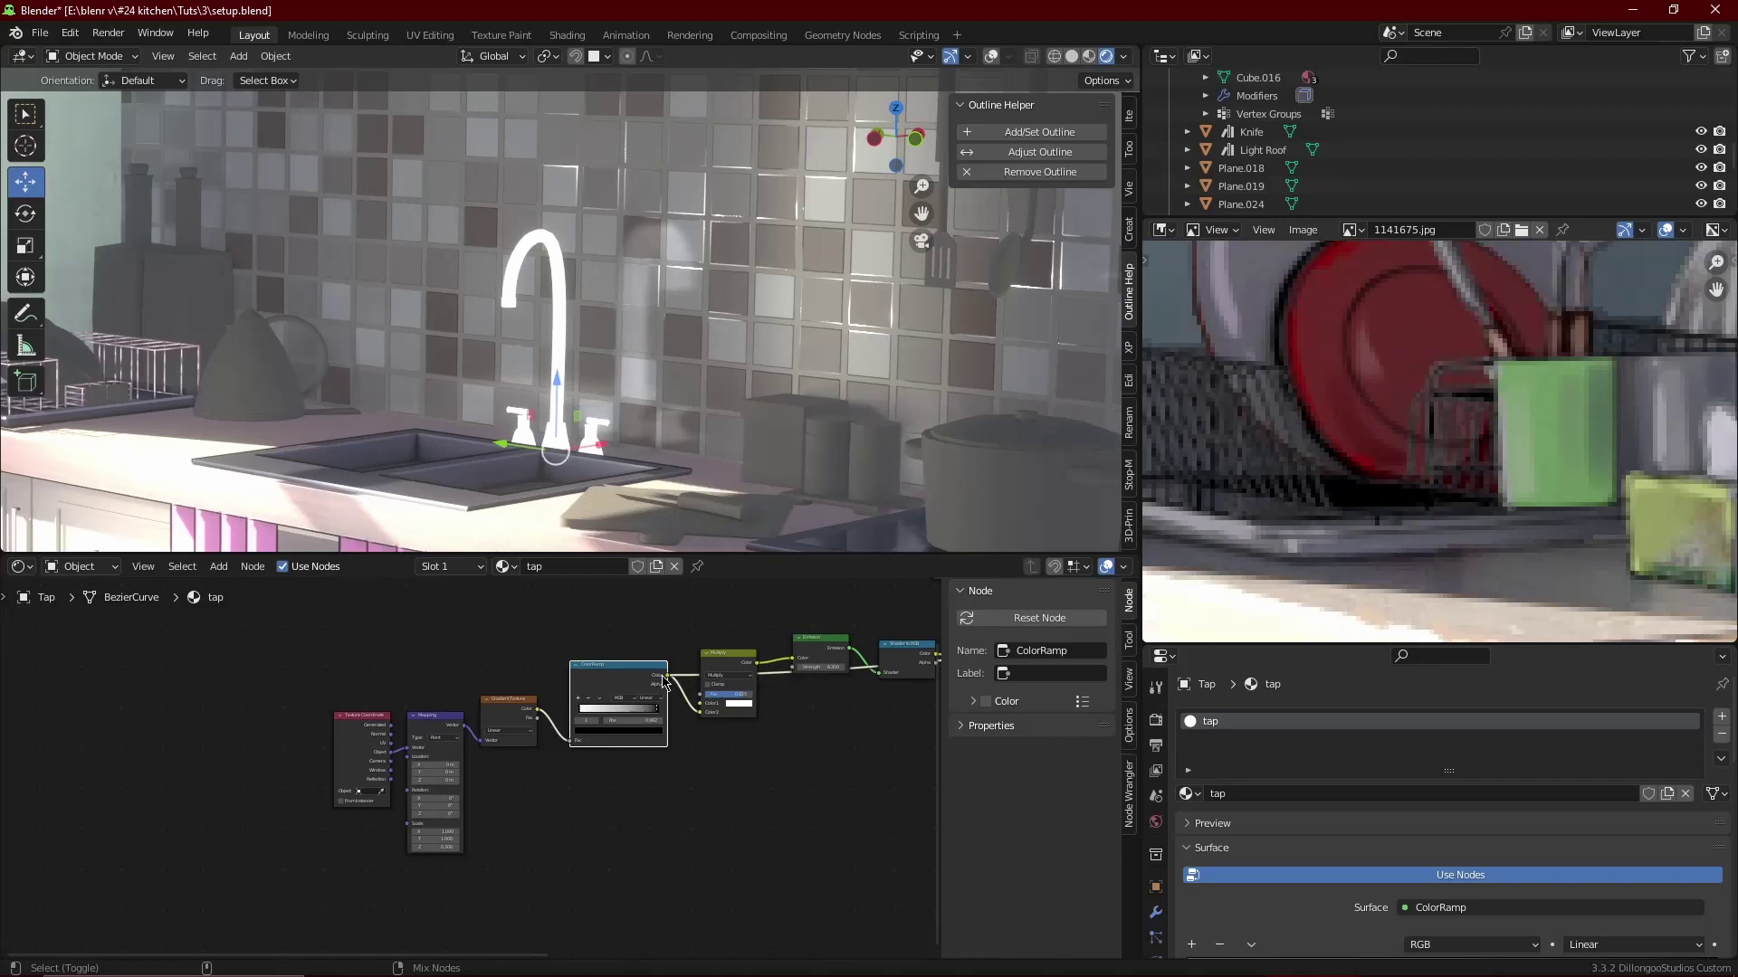
scroll(472, 765, "up", 3)
left_click_drag(398, 761, 415, 761)
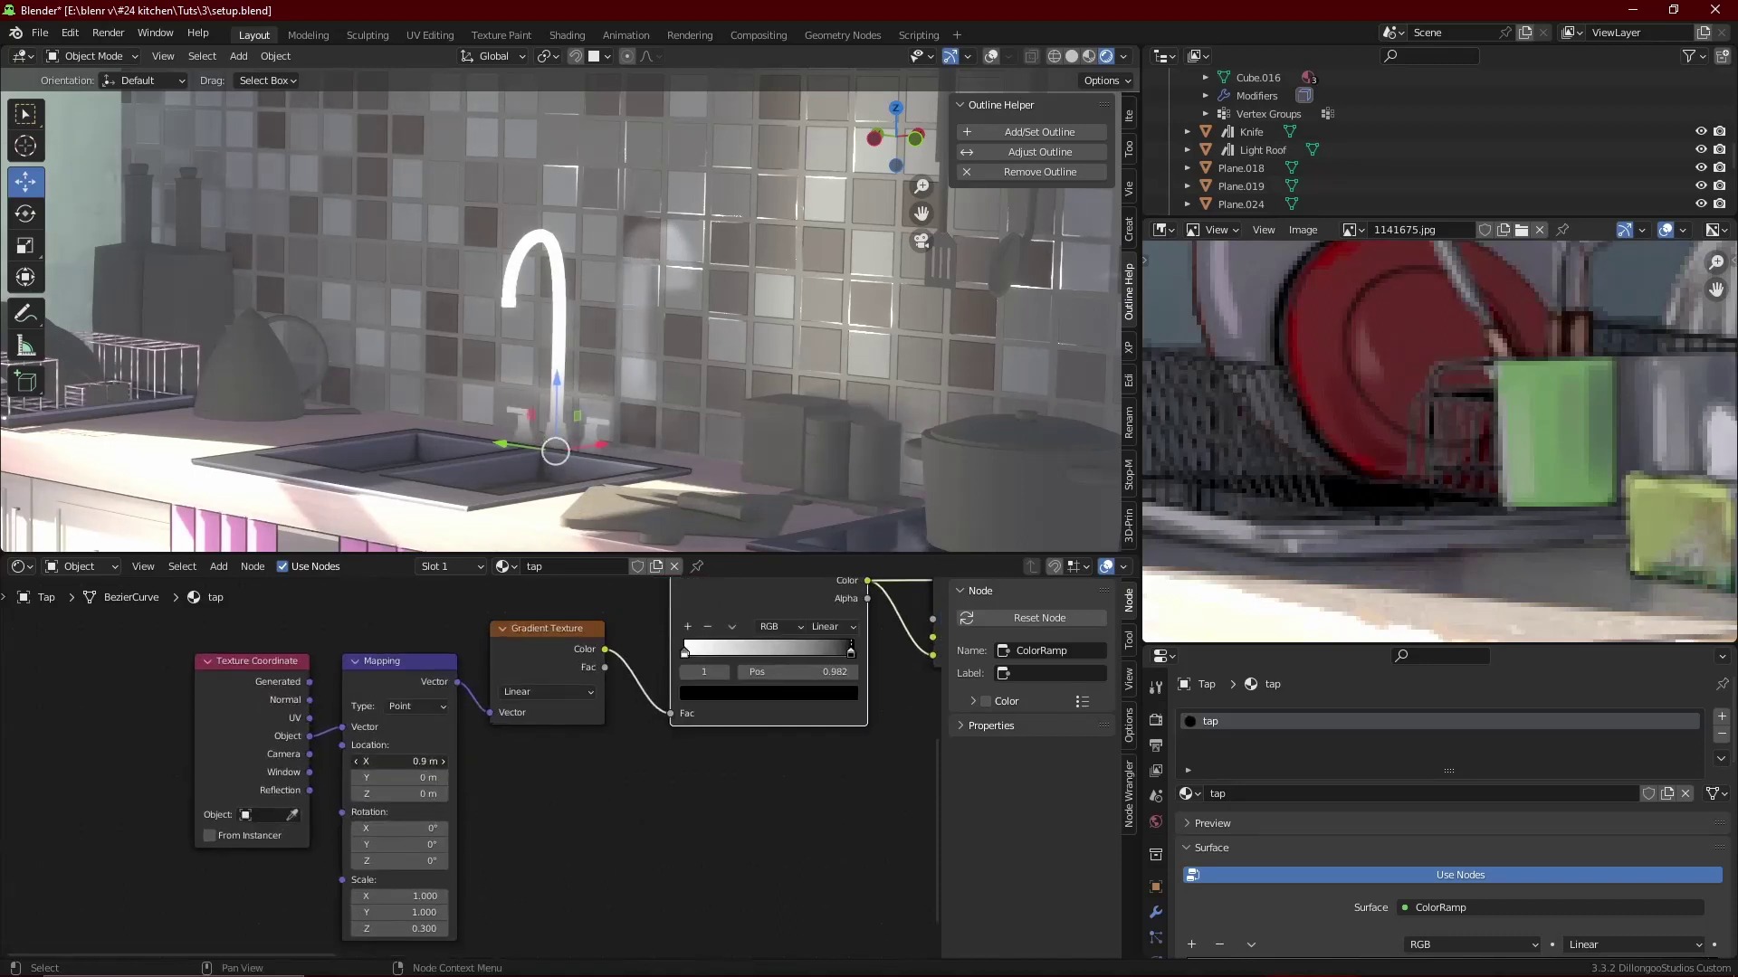
- Set the Multiply glow node's factor to 0.825
scroll(643, 820, "down", 3)
middle_click_drag(643, 820, 470, 779)
scroll(501, 757, "up", 3)
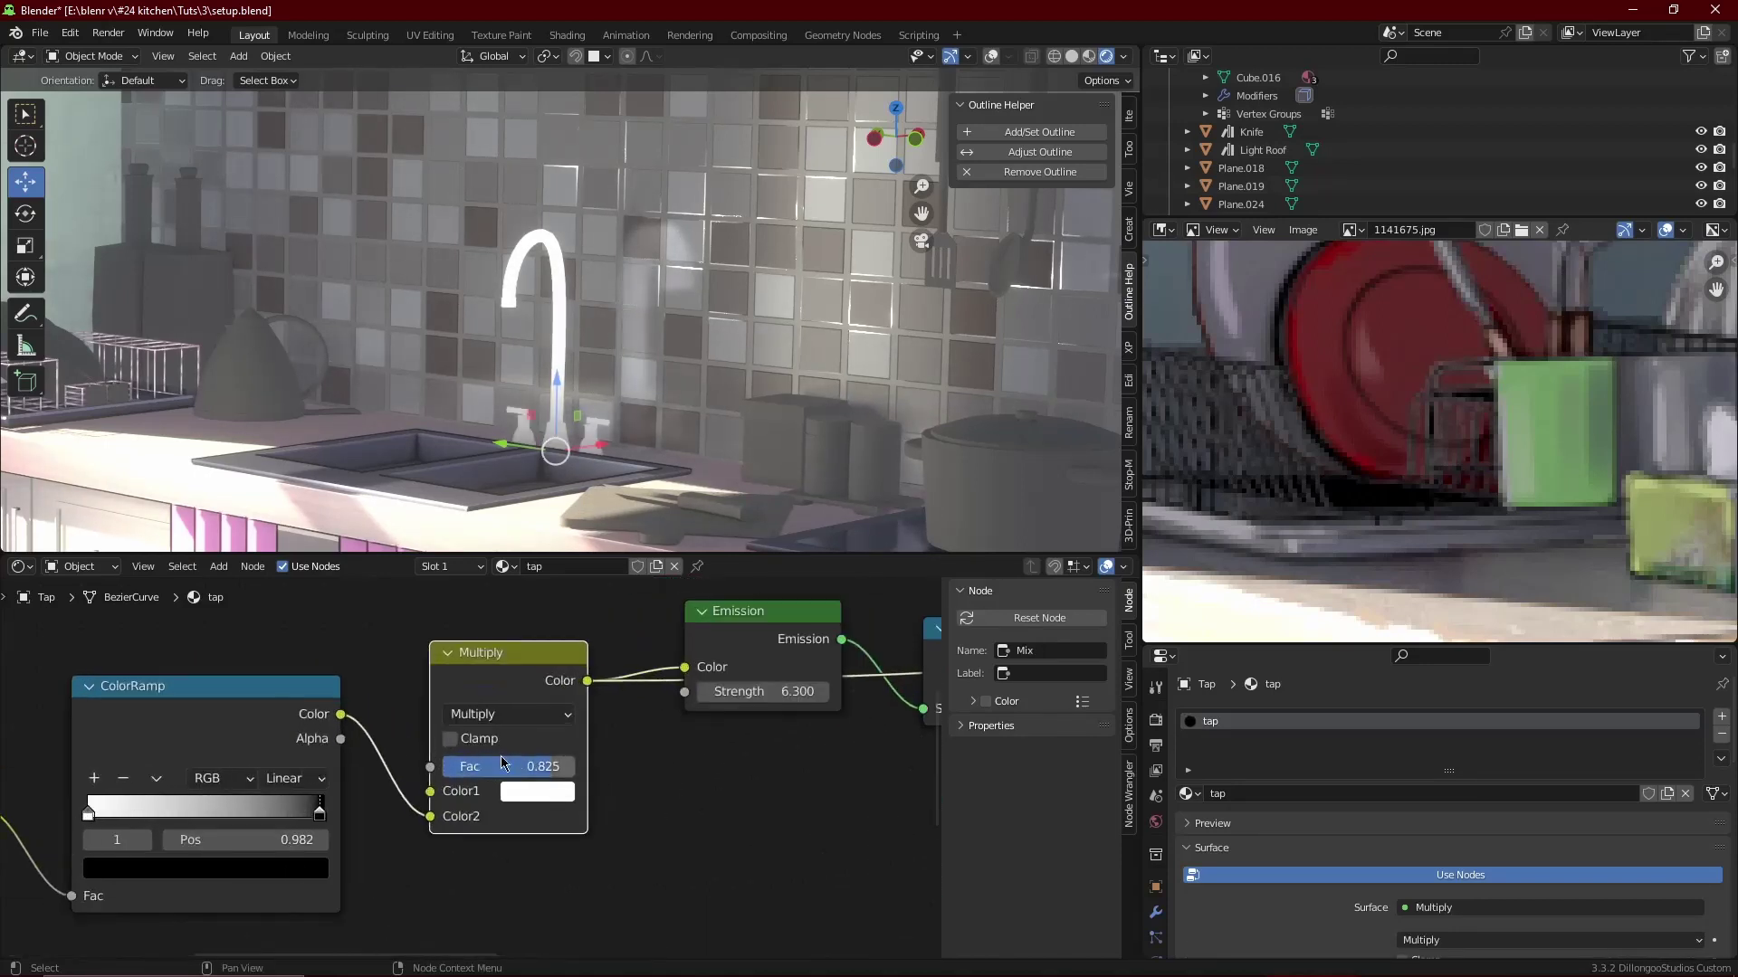
scroll(773, 753, "down", 2)
scroll(774, 753, "down", 2)
- Link the Curvature node's Scene Rim output to the Emission Color input
left_click(864, 702, "ctrl+shift")
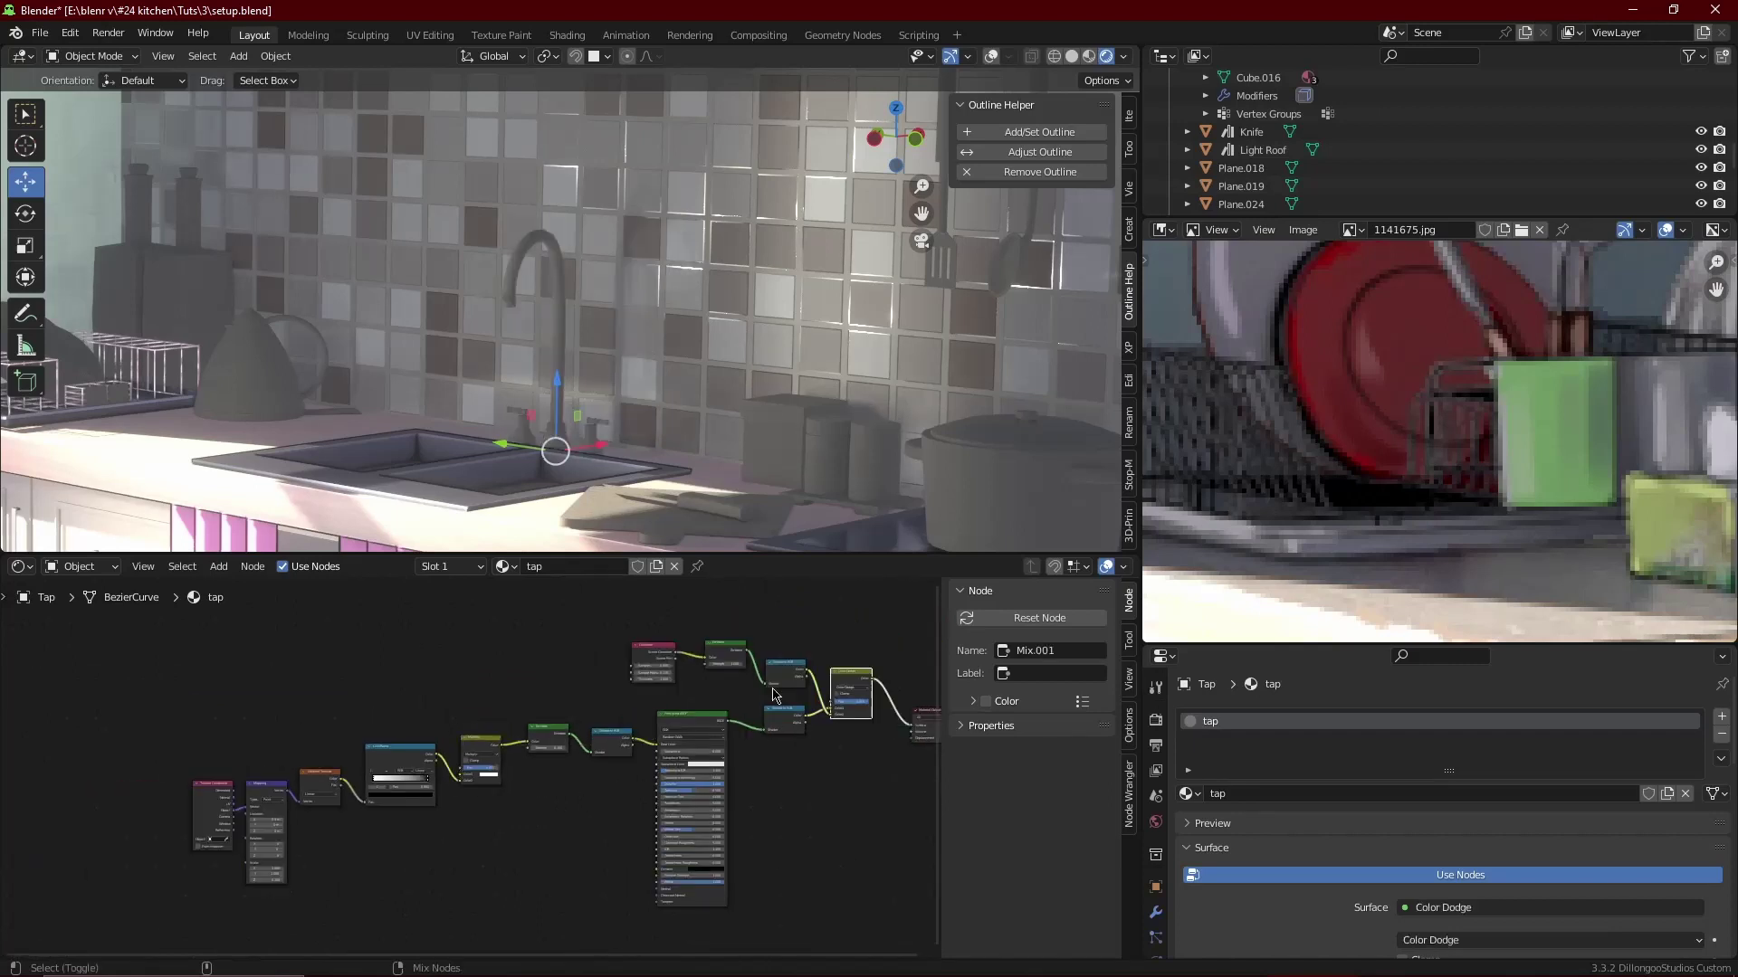
scroll(512, 782, "up", 1)
middle_click_drag(511, 782, 634, 706)
scroll(633, 706, "up", 3)
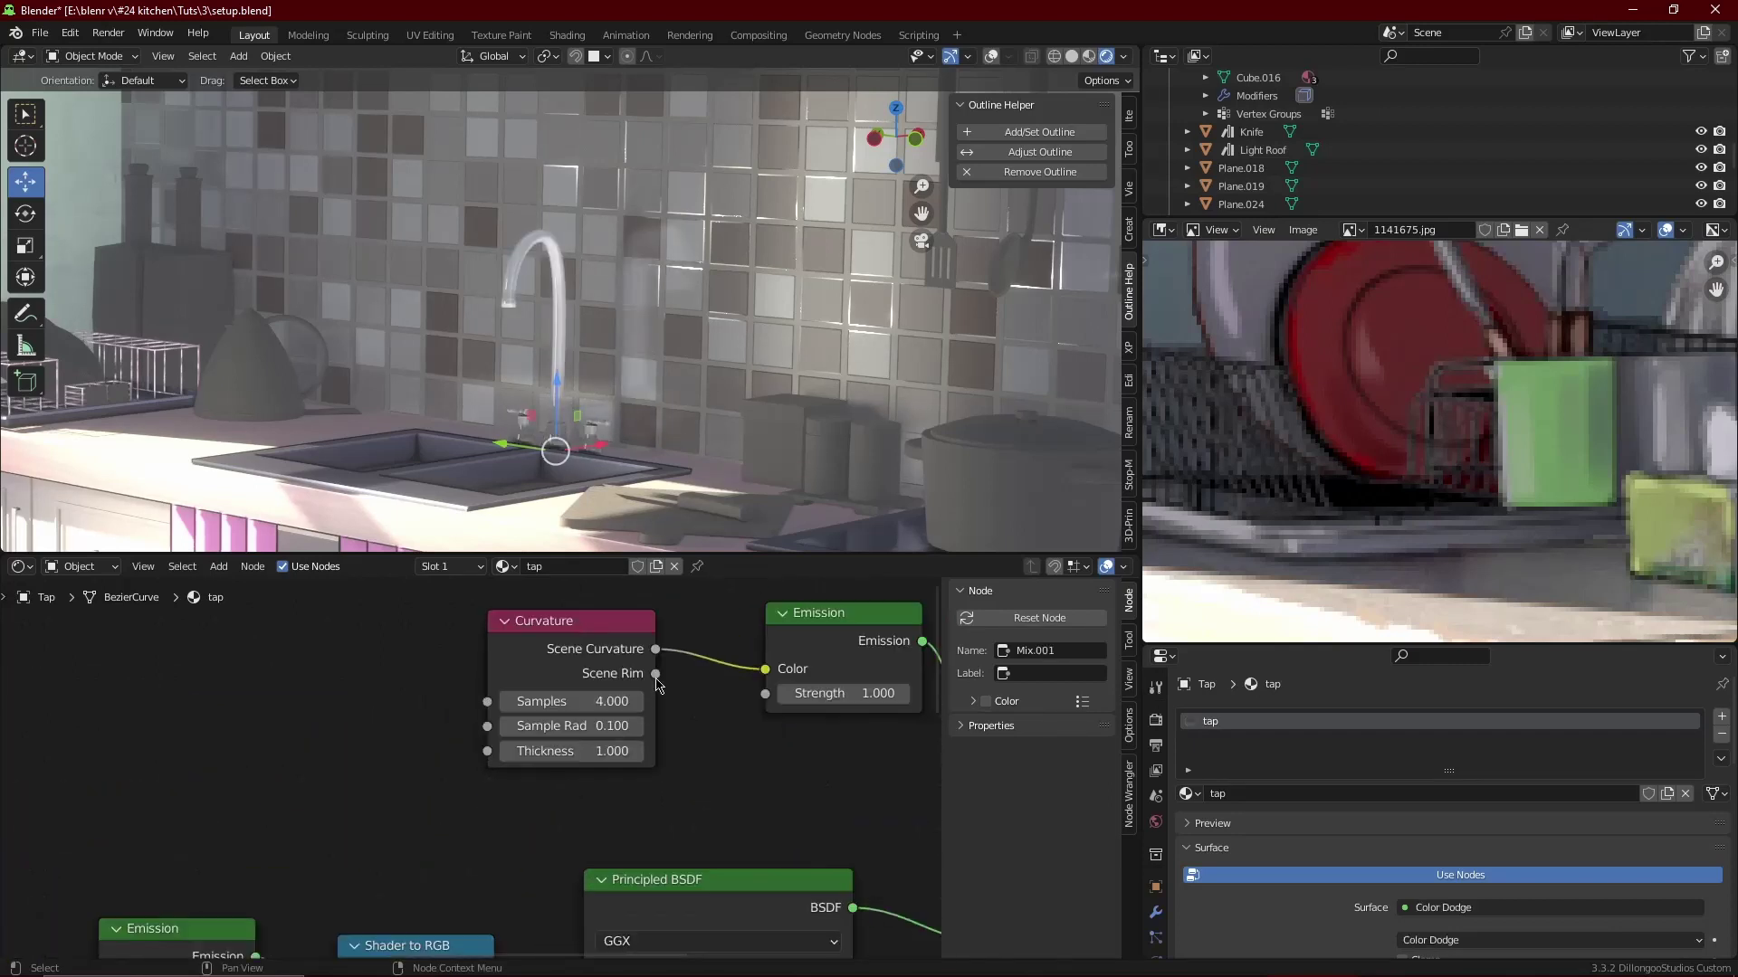
left_click_drag(655, 673, 779, 689)
middle_click_drag(778, 690, 649, 738)
- Set the rim emission Strength to 5
left_click_drag(715, 742, 815, 742)
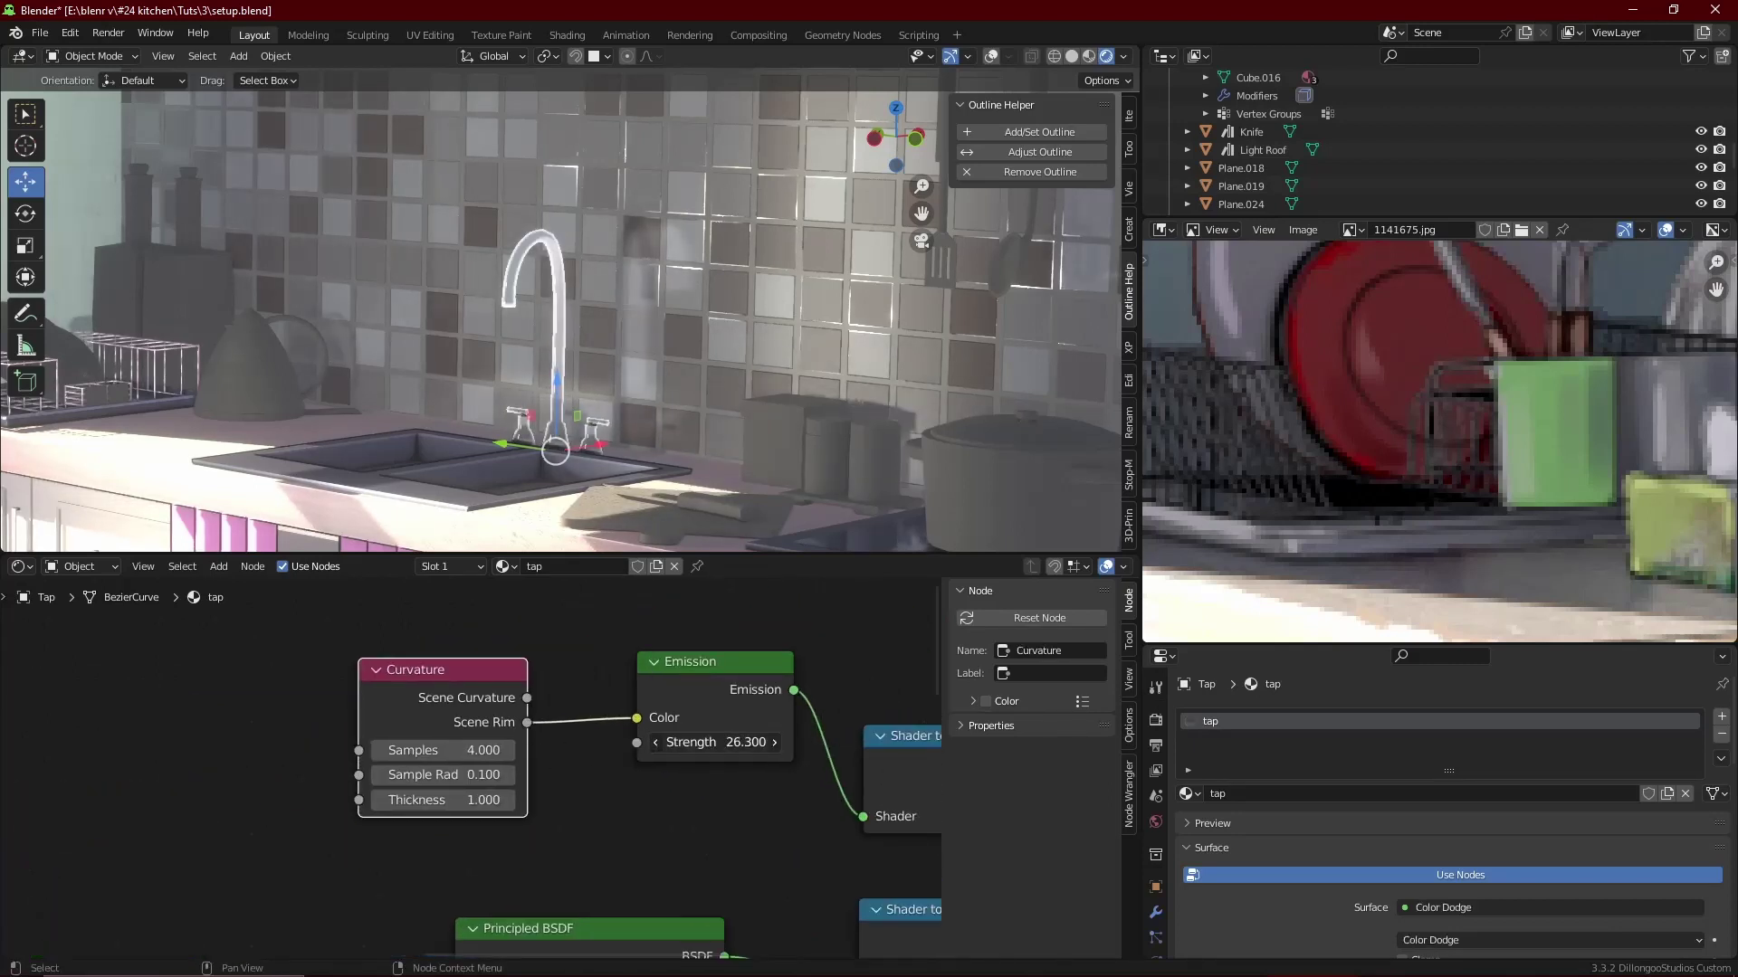
left_click(715, 742)
type("1")
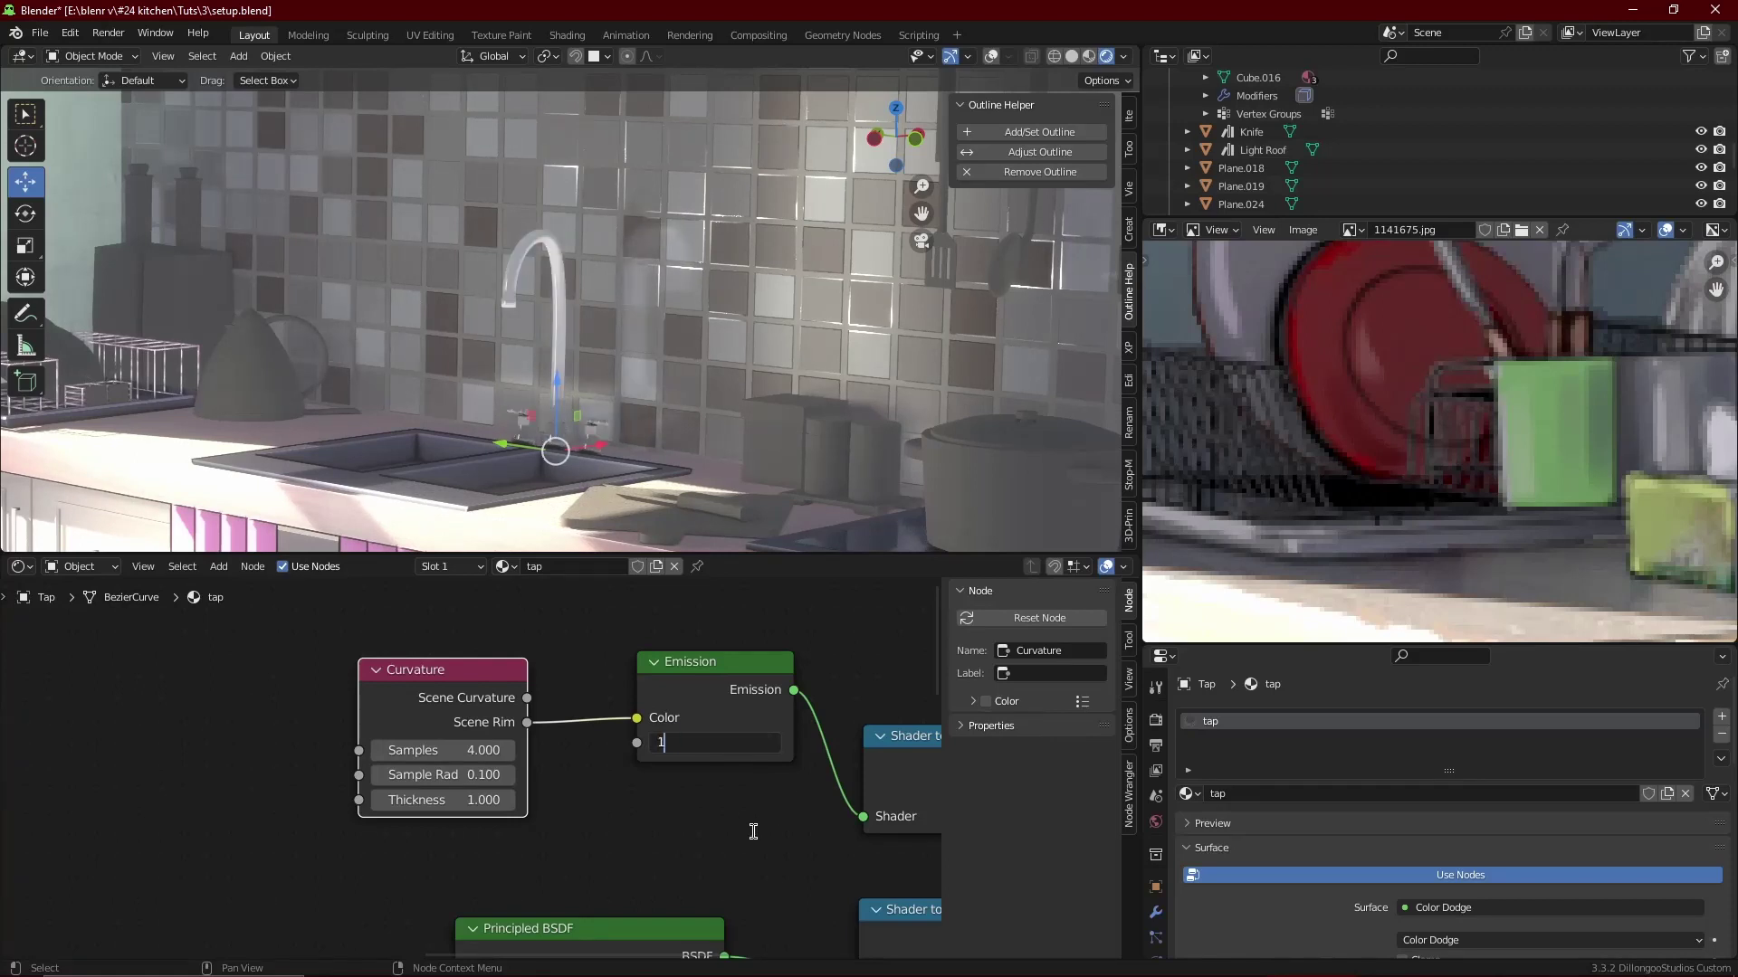
type("0")
key("Return")
type("5")
key("Return")
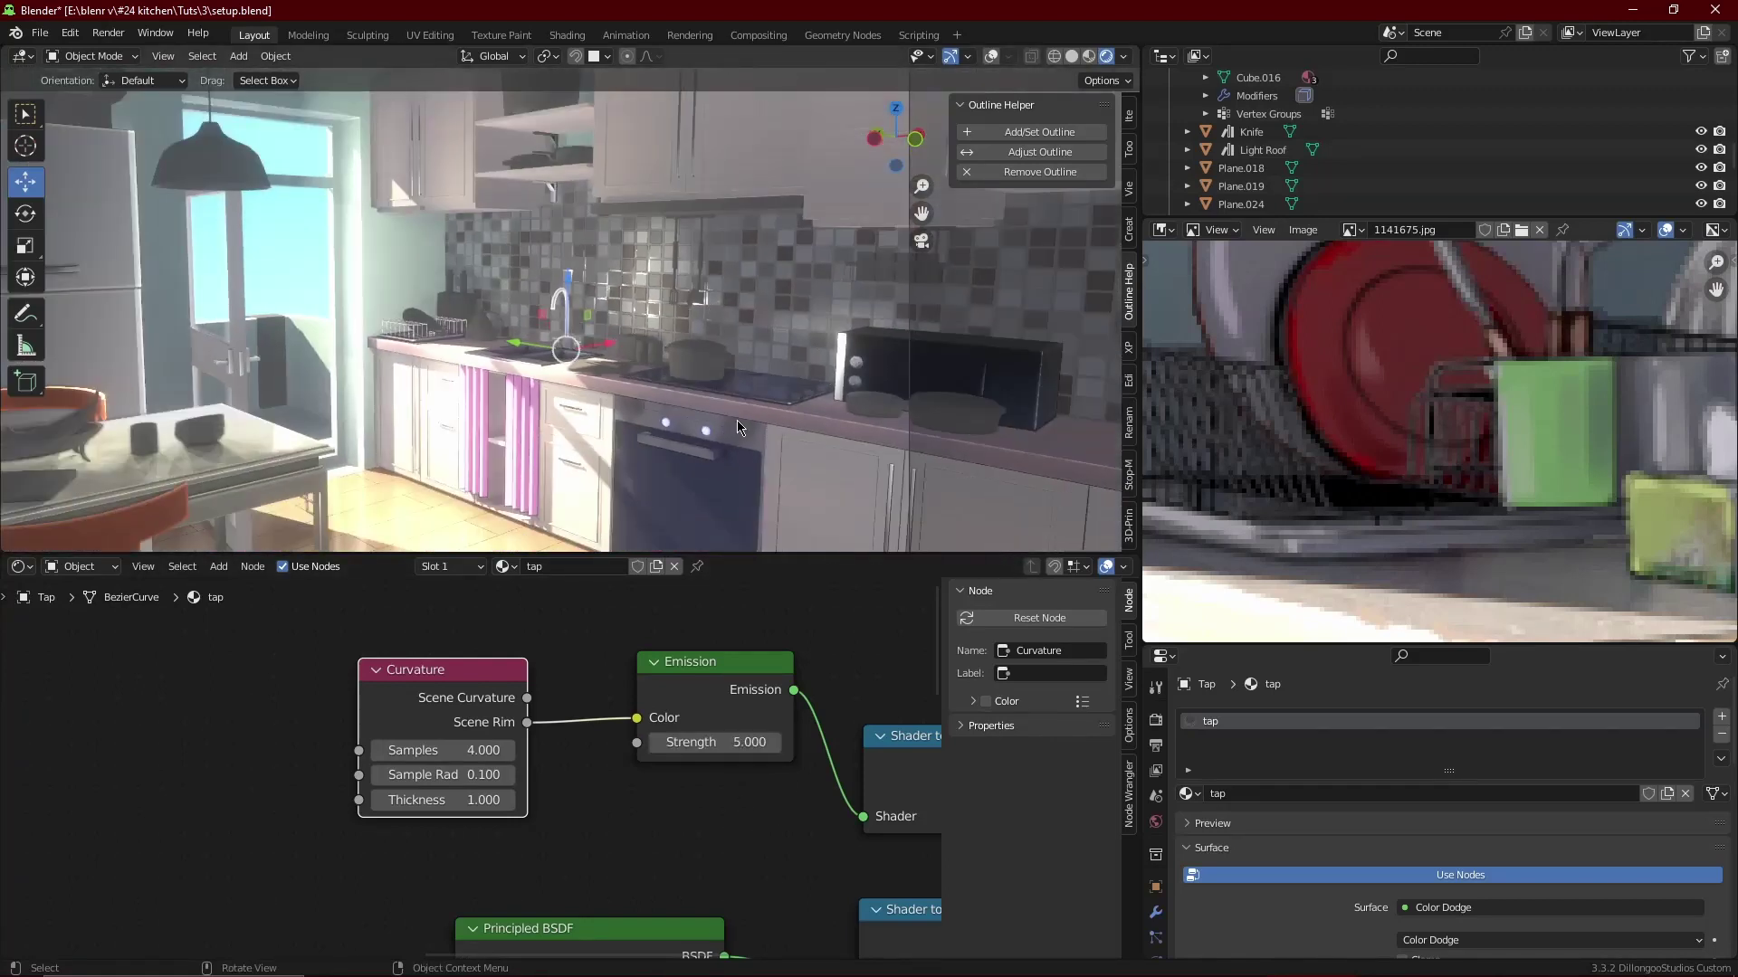
- Save the file, render the camera view with F12, and close the render window
key("ctrl+s")
scroll(692, 724, "down", 2)
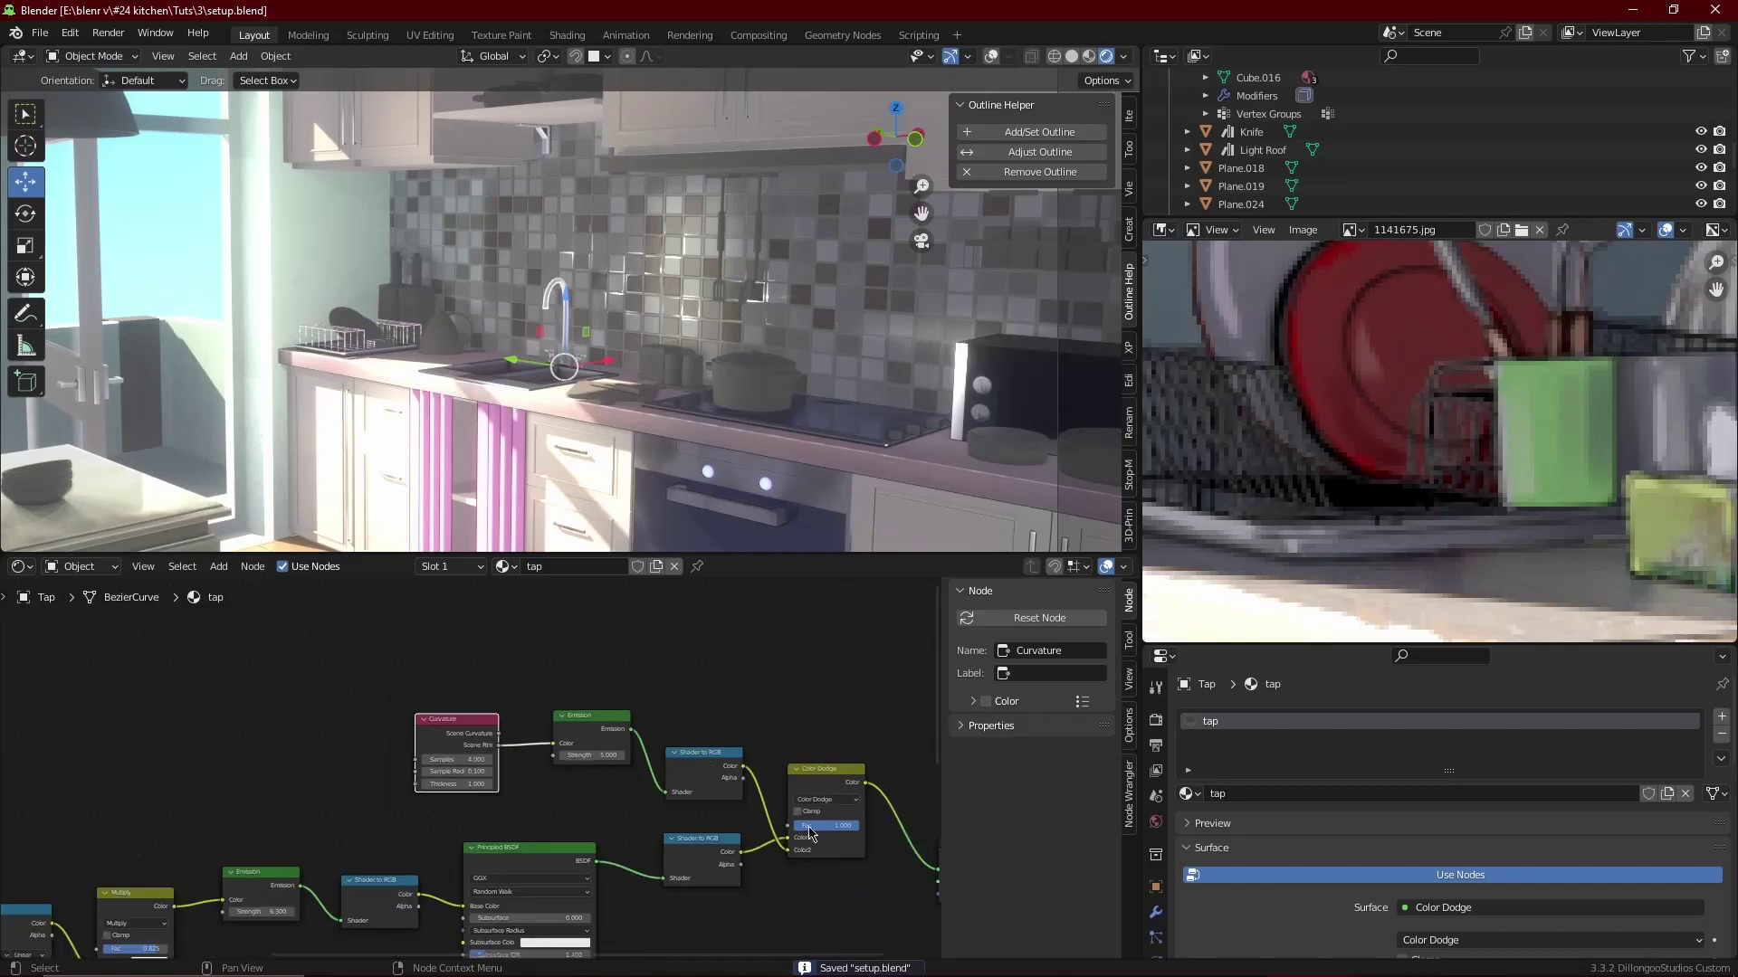
key("F12")
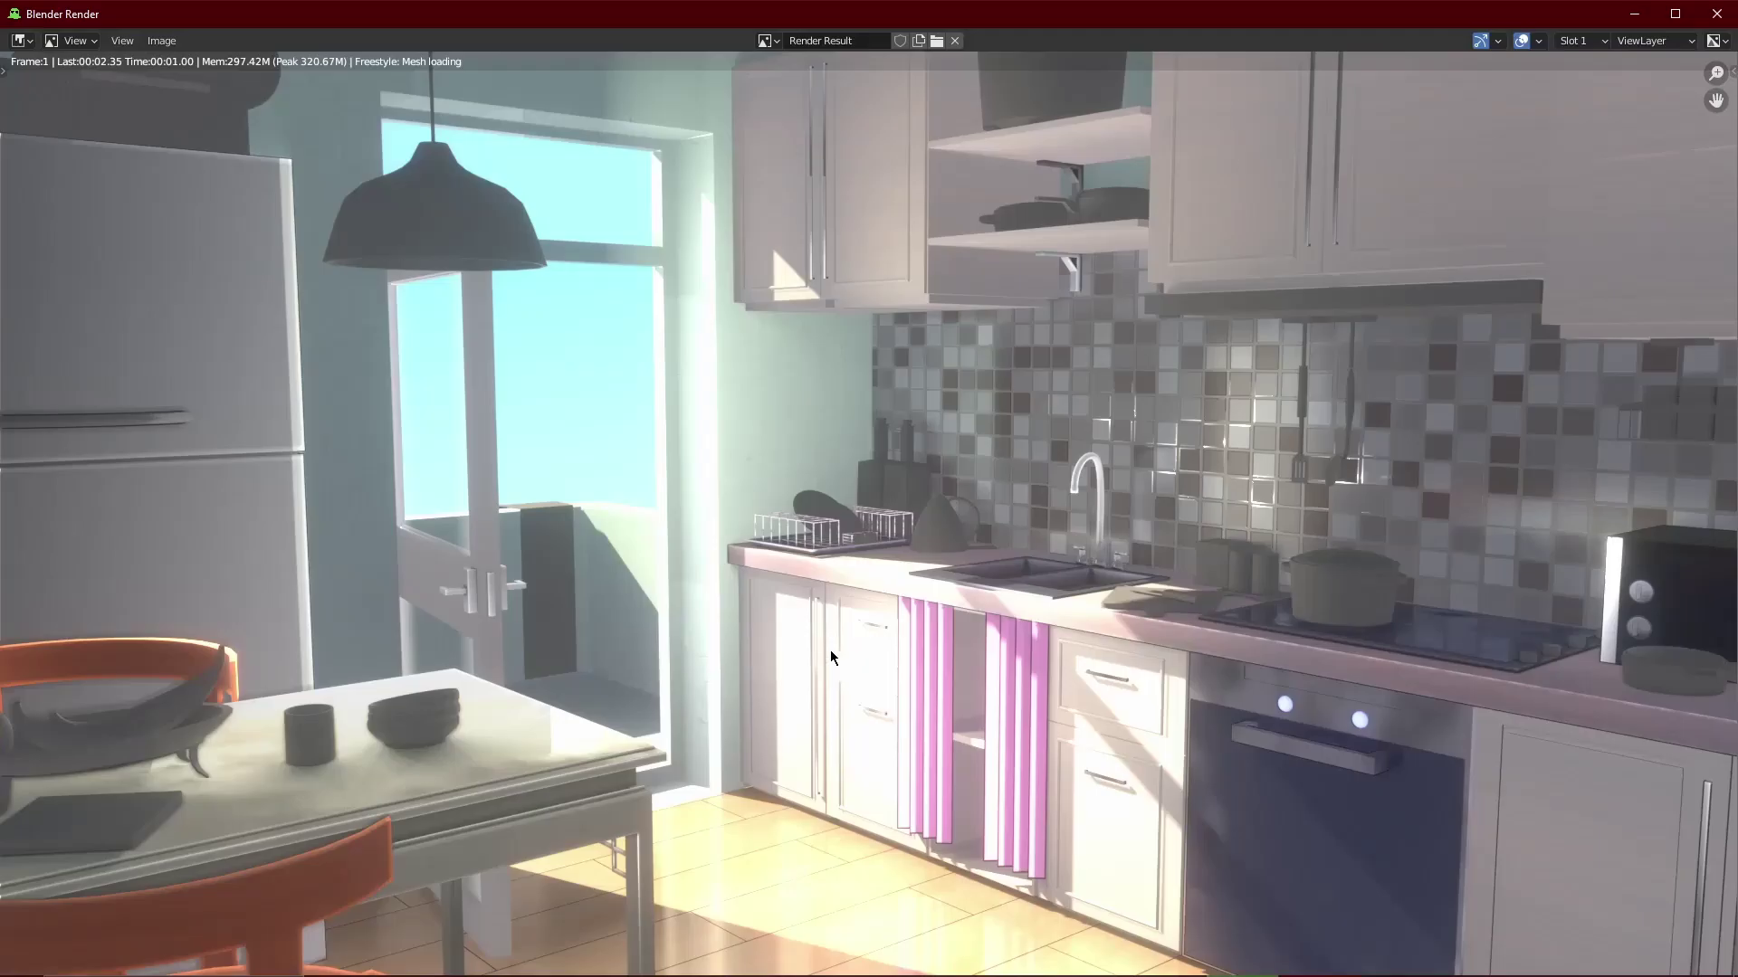
scroll(886, 584, "down", 1)
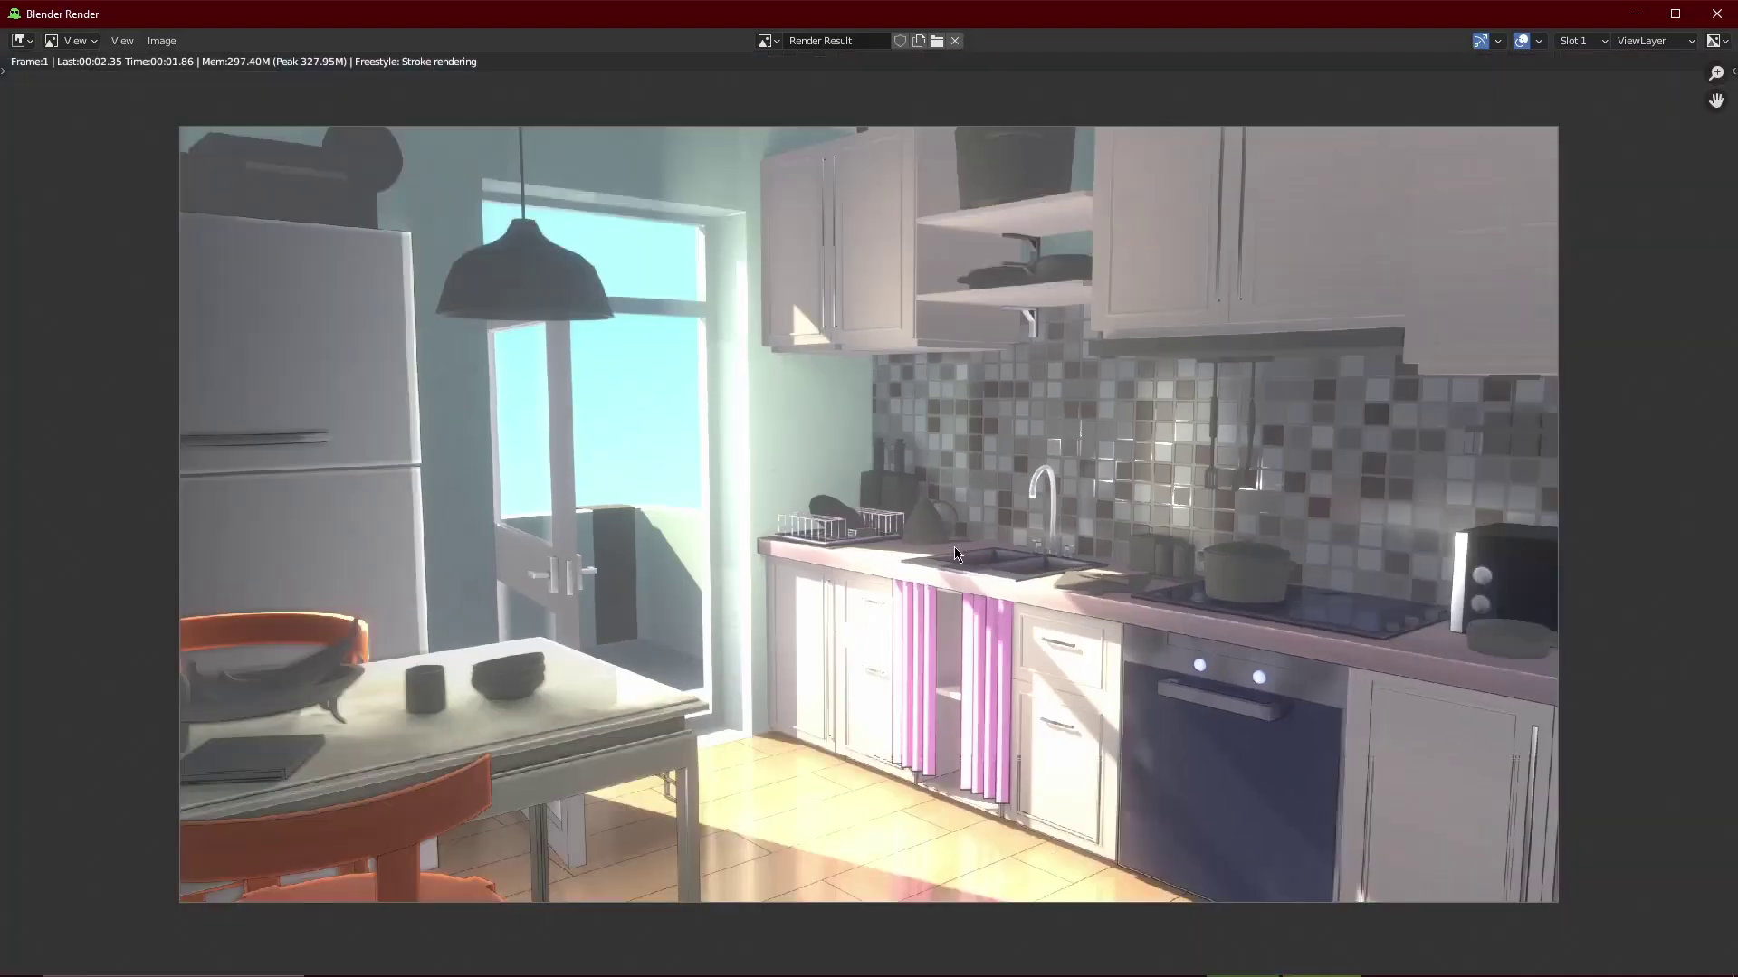
left_click(1725, 18)
- Give the bottles a new green material with Metallic 0.805 and Roughness 0.255
scroll(404, 307, "up", 3)
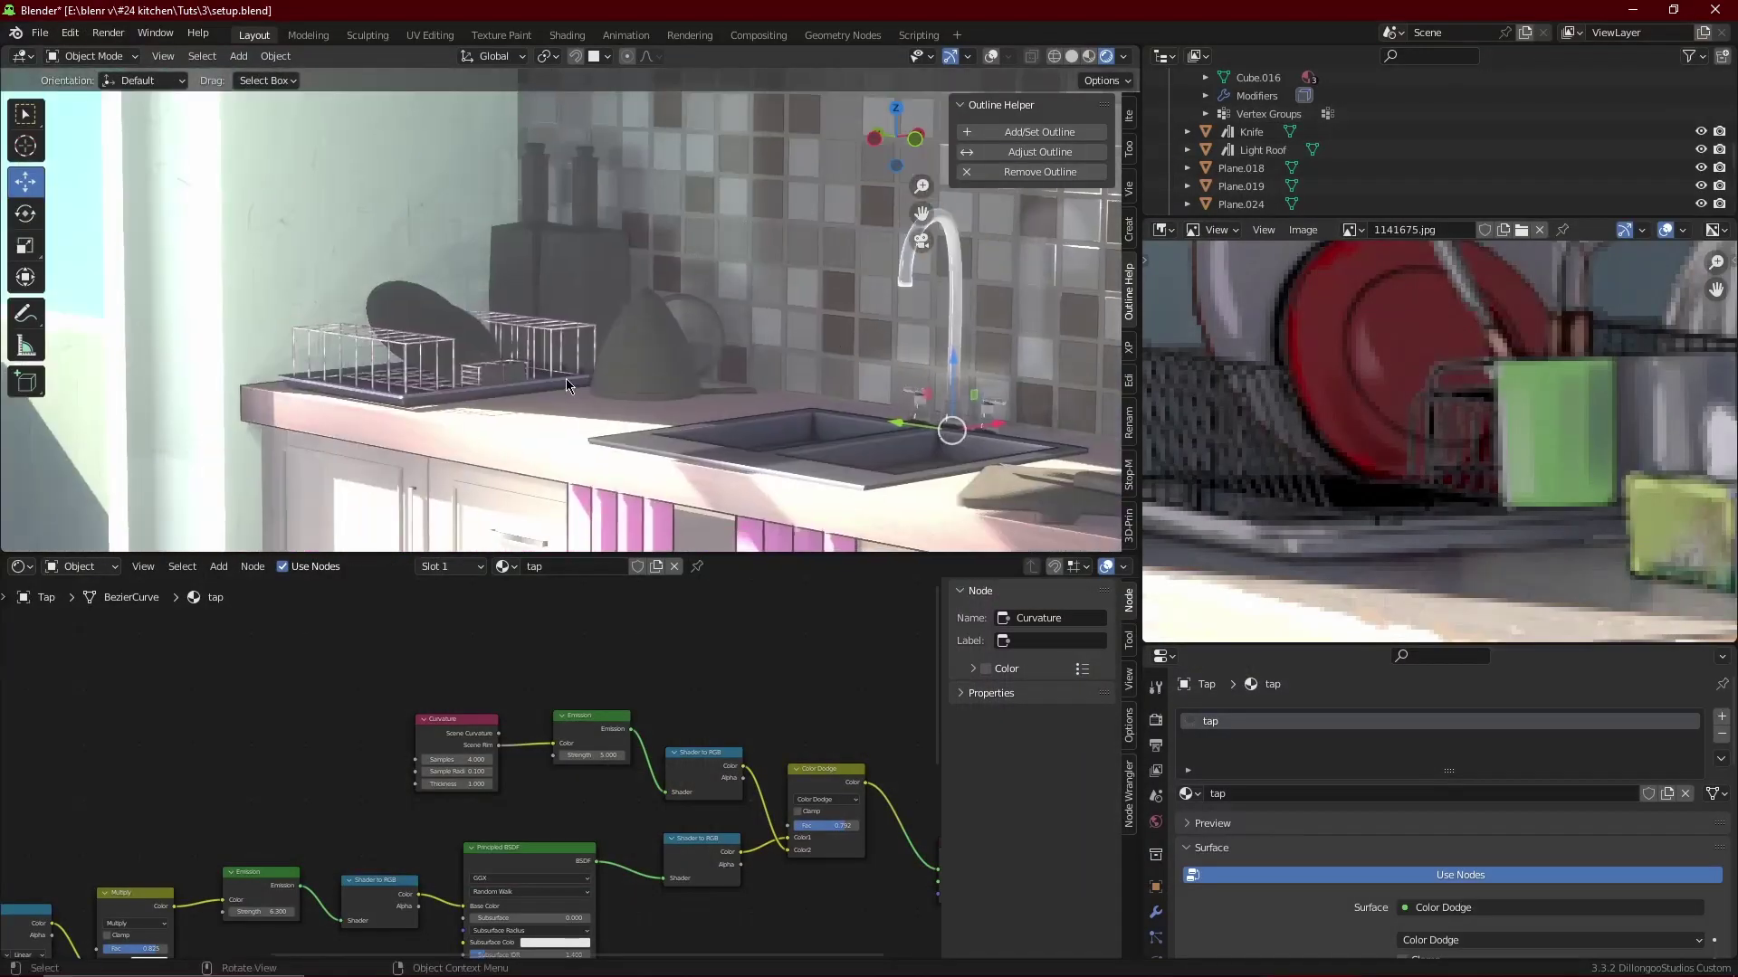
scroll(567, 378, "up", 3)
left_click(582, 567)
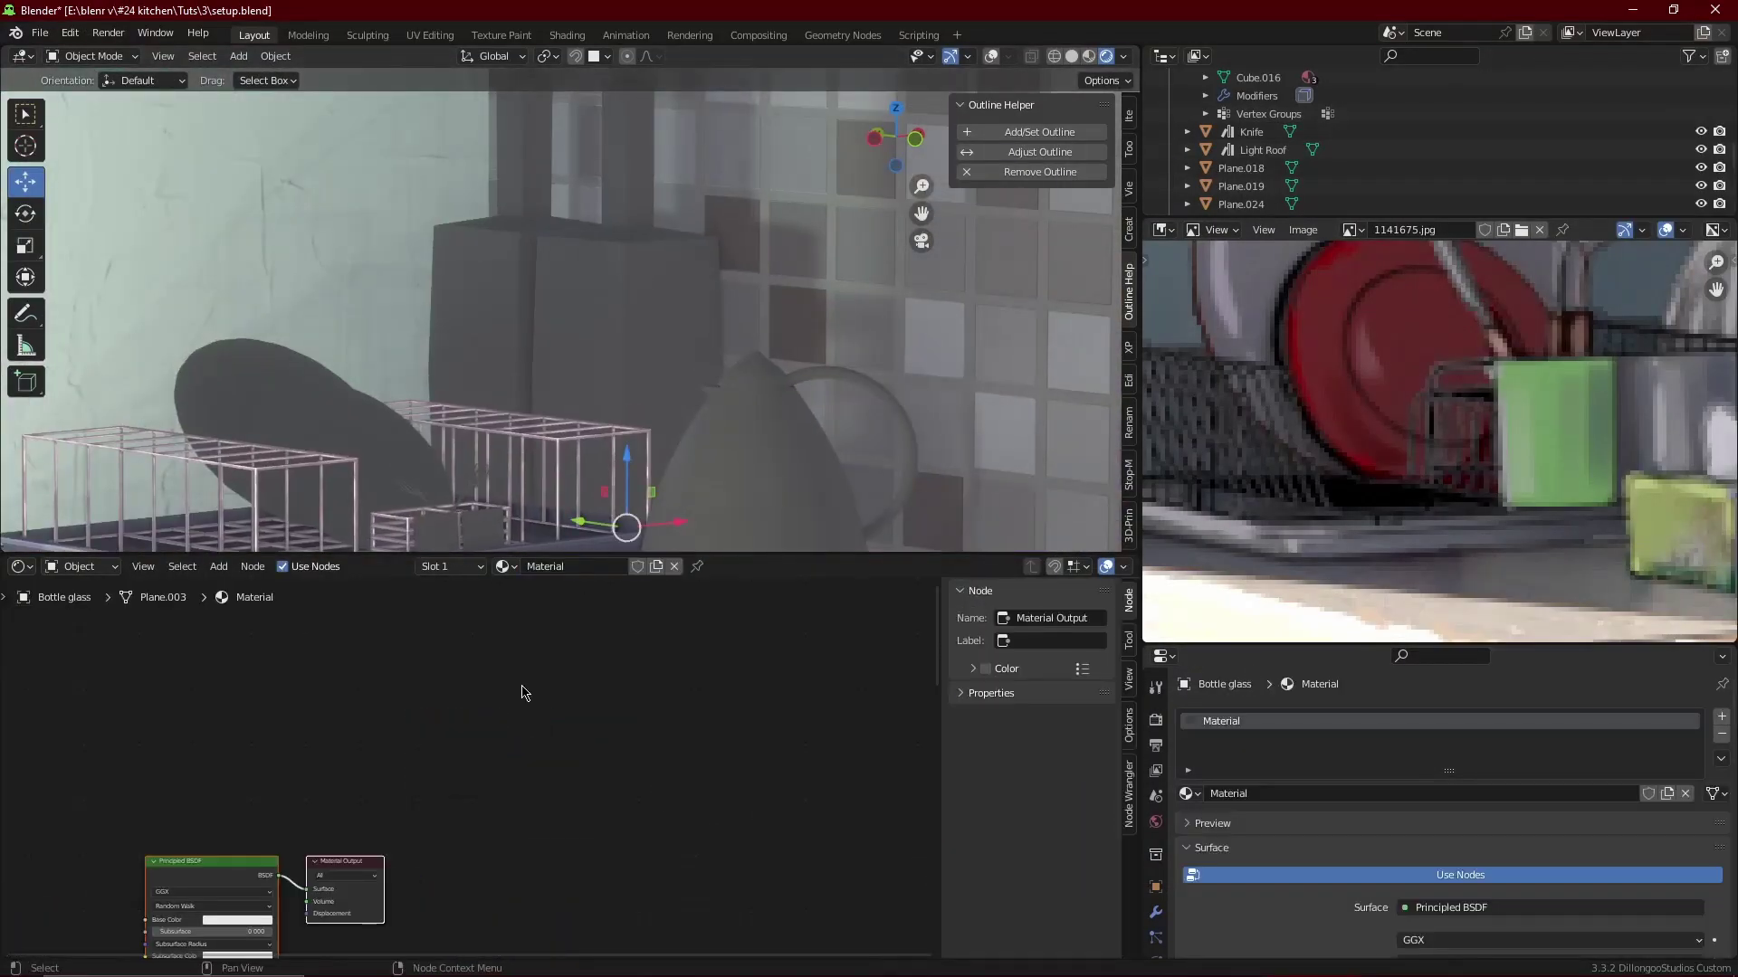
left_click(498, 768)
left_click(501, 644)
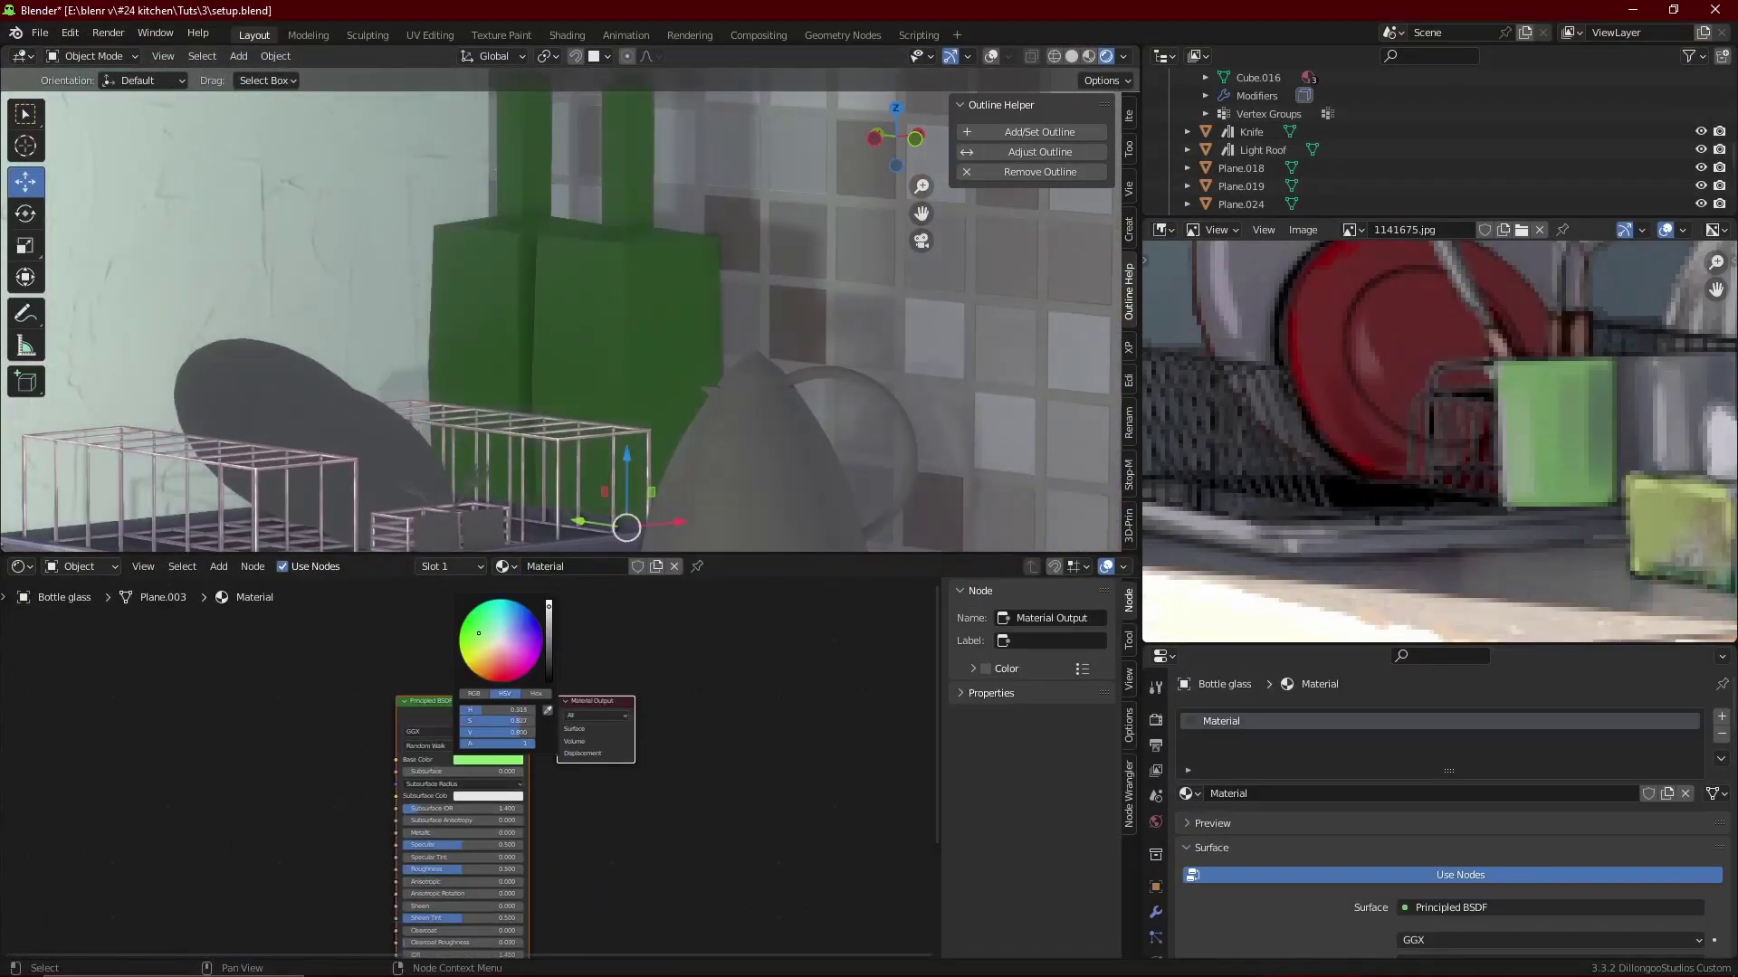
left_click_drag(493, 834, 497, 832)
left_click_drag(462, 869, 435, 869)
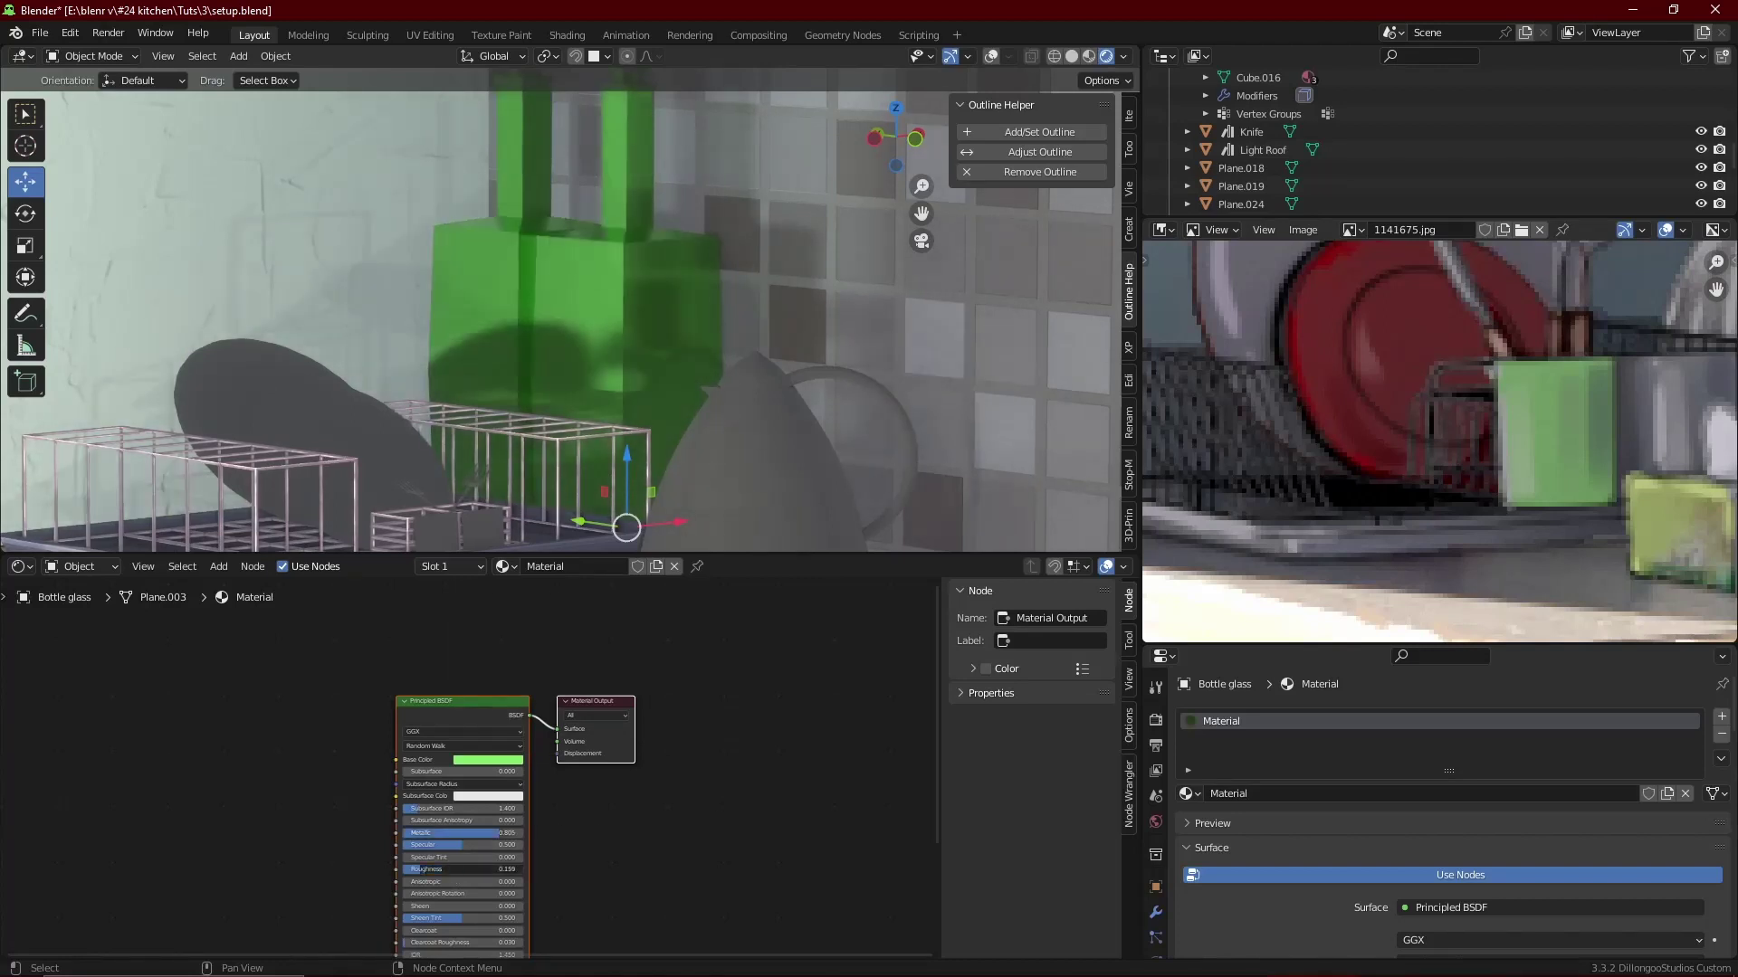
- Add a toon outline to the bottle glass at thickness 0.04, then adjust it to 0.05
scroll(646, 220, "down", 3)
scroll(655, 319, "up", 2)
left_click(1059, 133)
type("0")
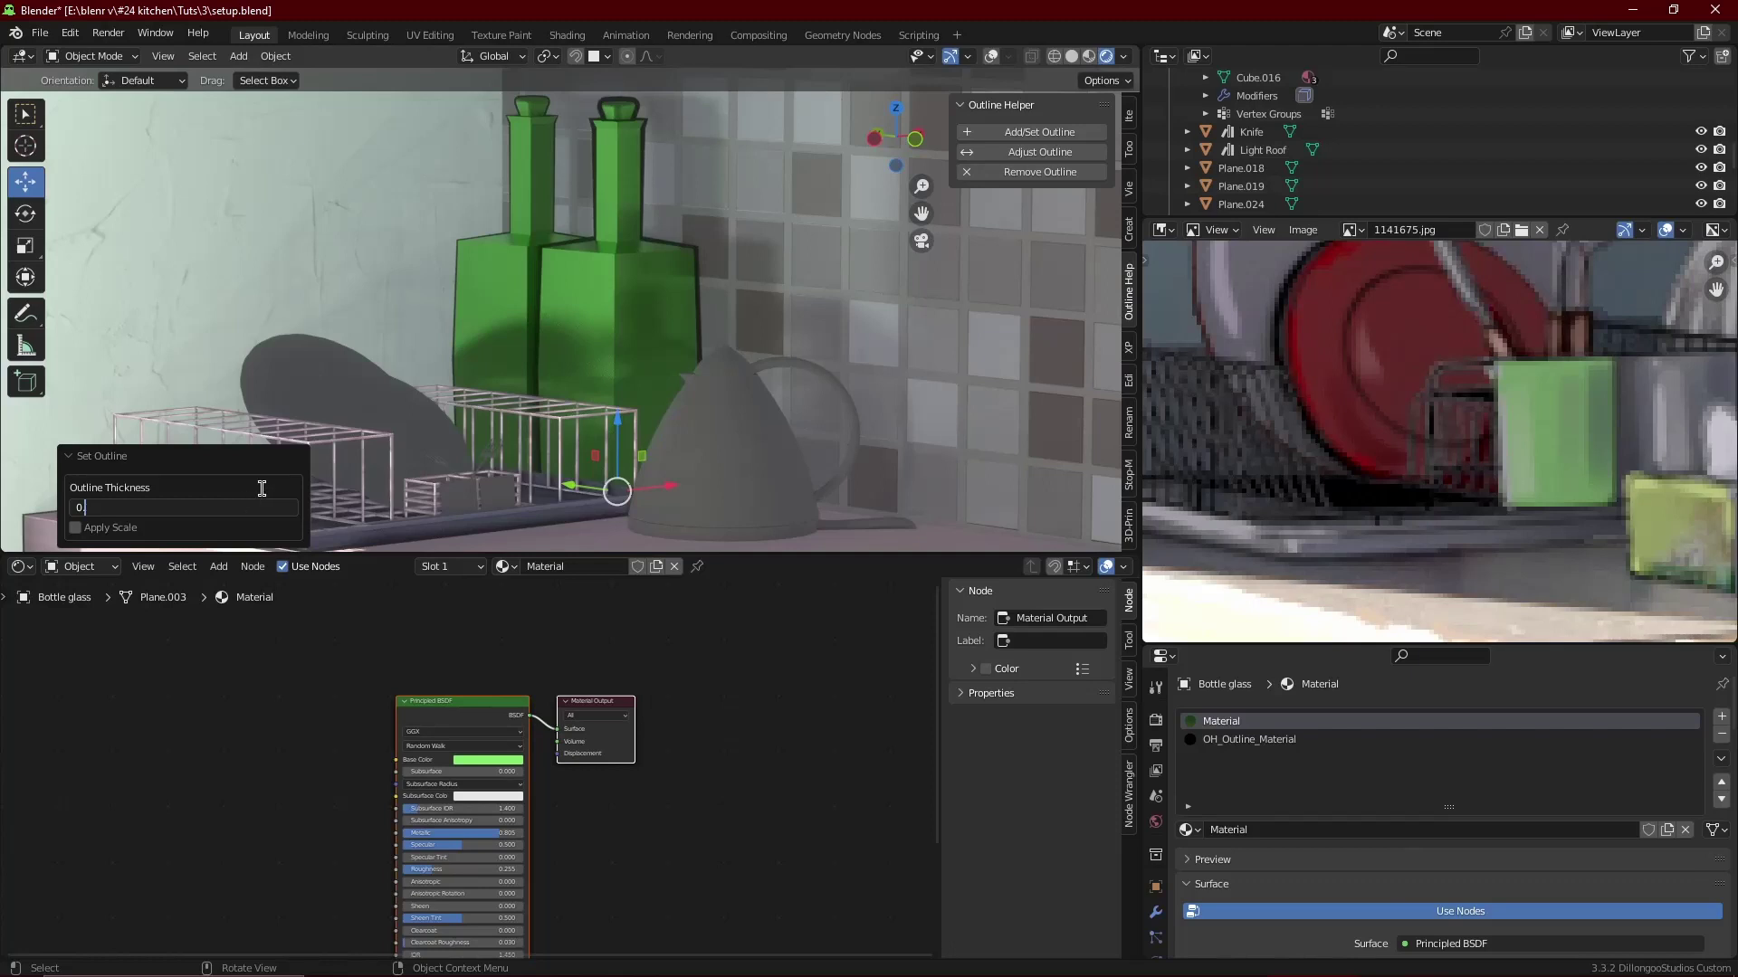
type("4")
key("Return")
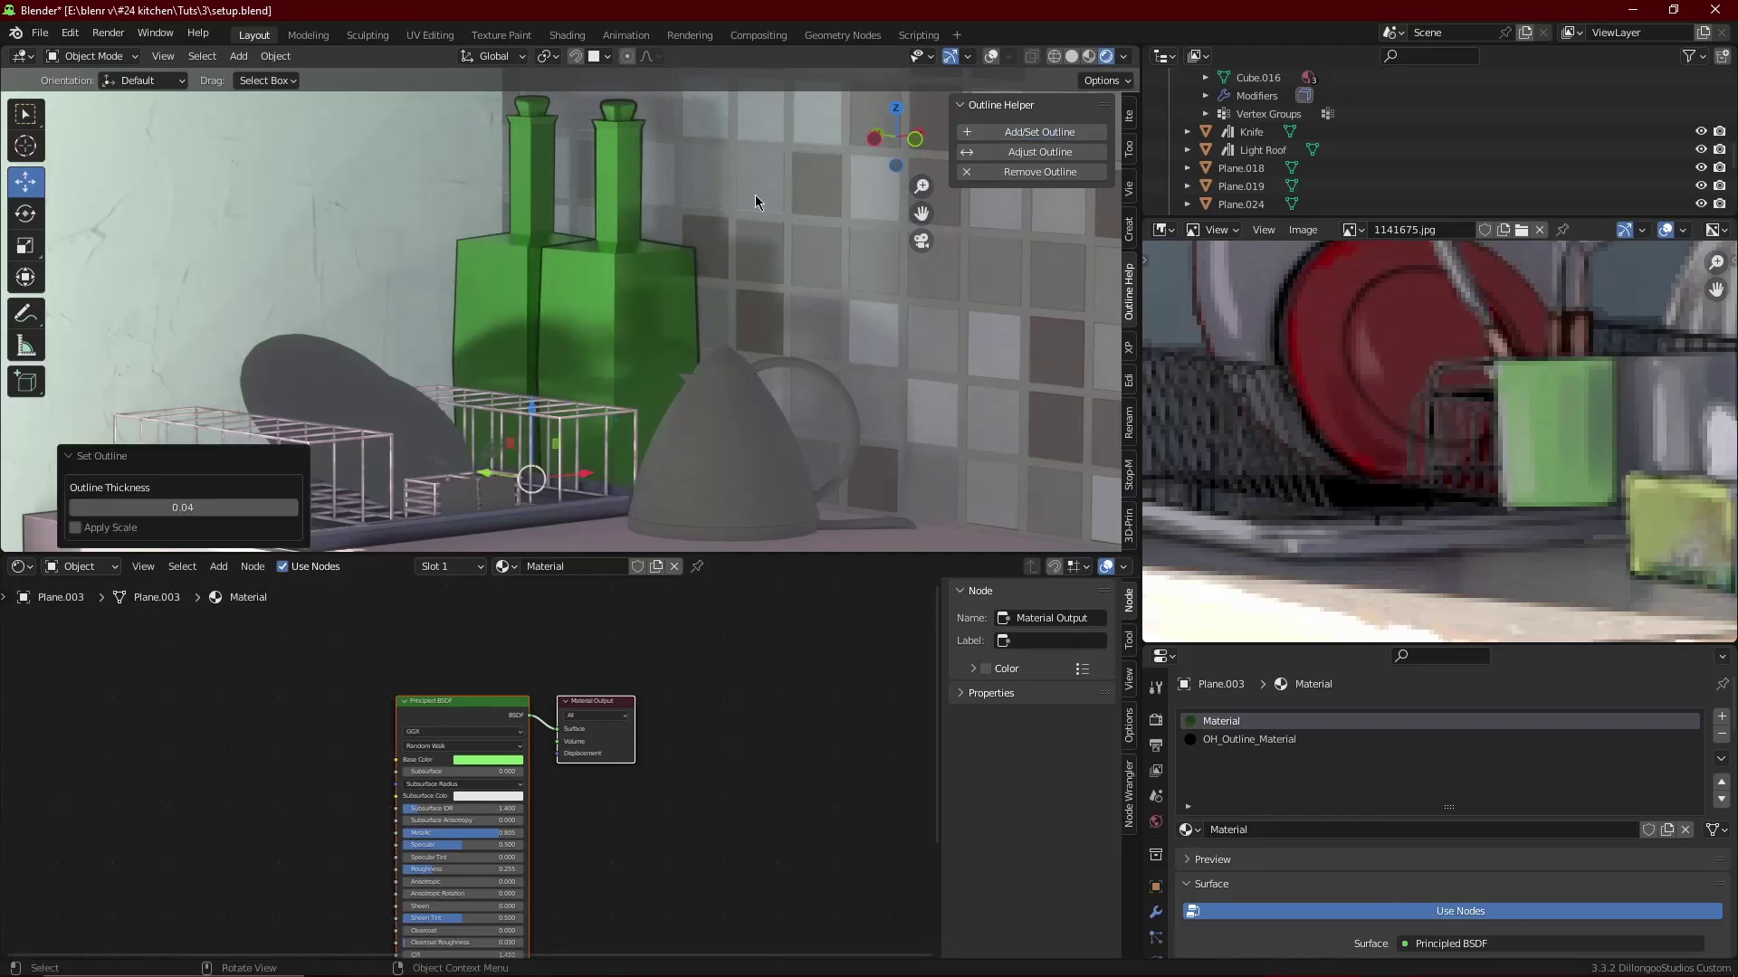
left_click(992, 56)
left_click(787, 172)
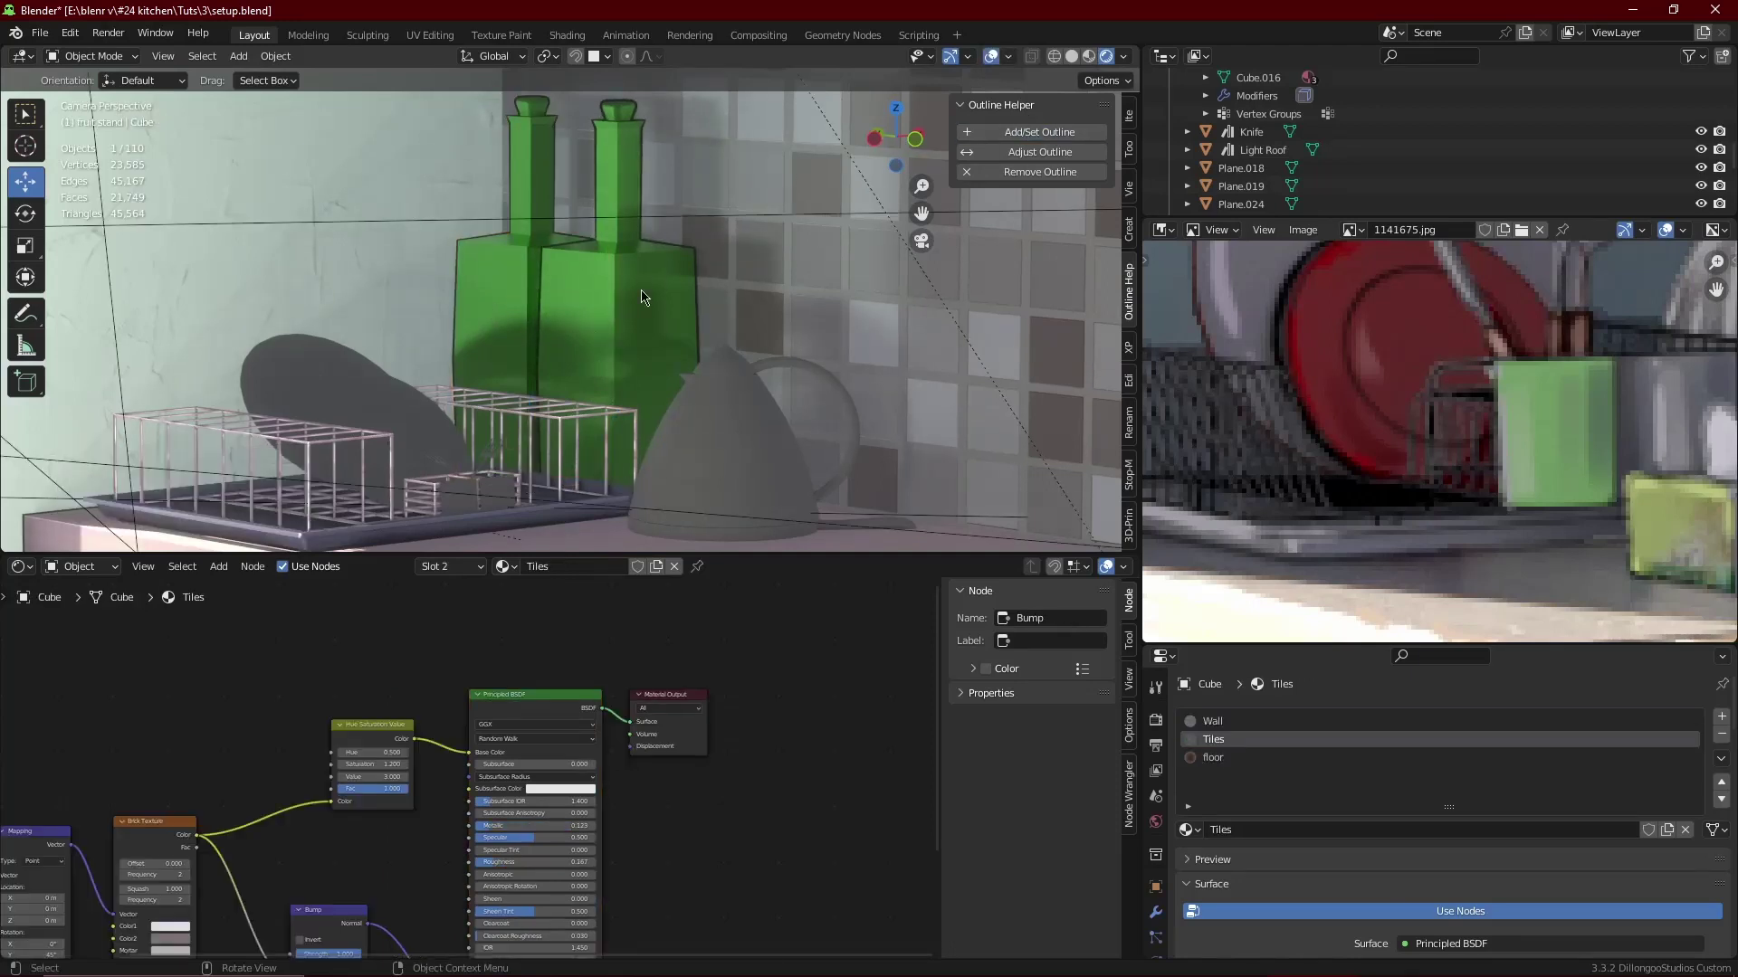
left_click(646, 297)
left_click(1040, 151)
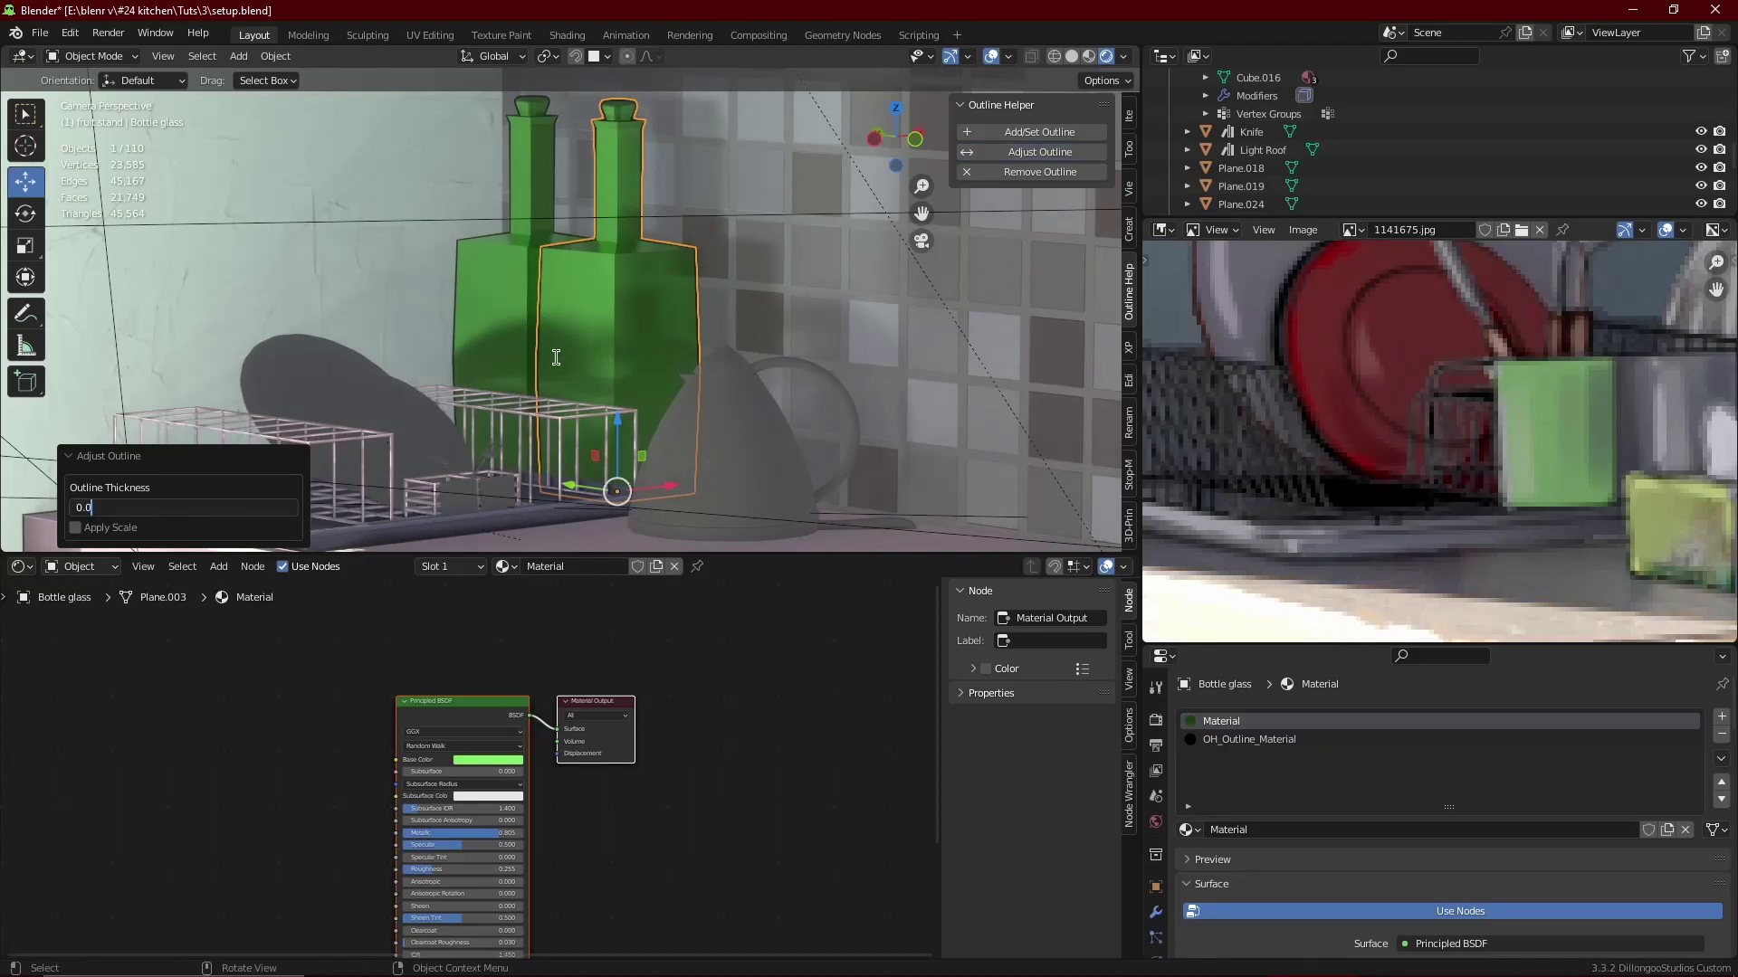
- Return to the camera view, save setup.blend, and render the kitchen
key("ctrl+z")
key("ctrl+z")
key("ctrl+z")
key("ctrl+s")
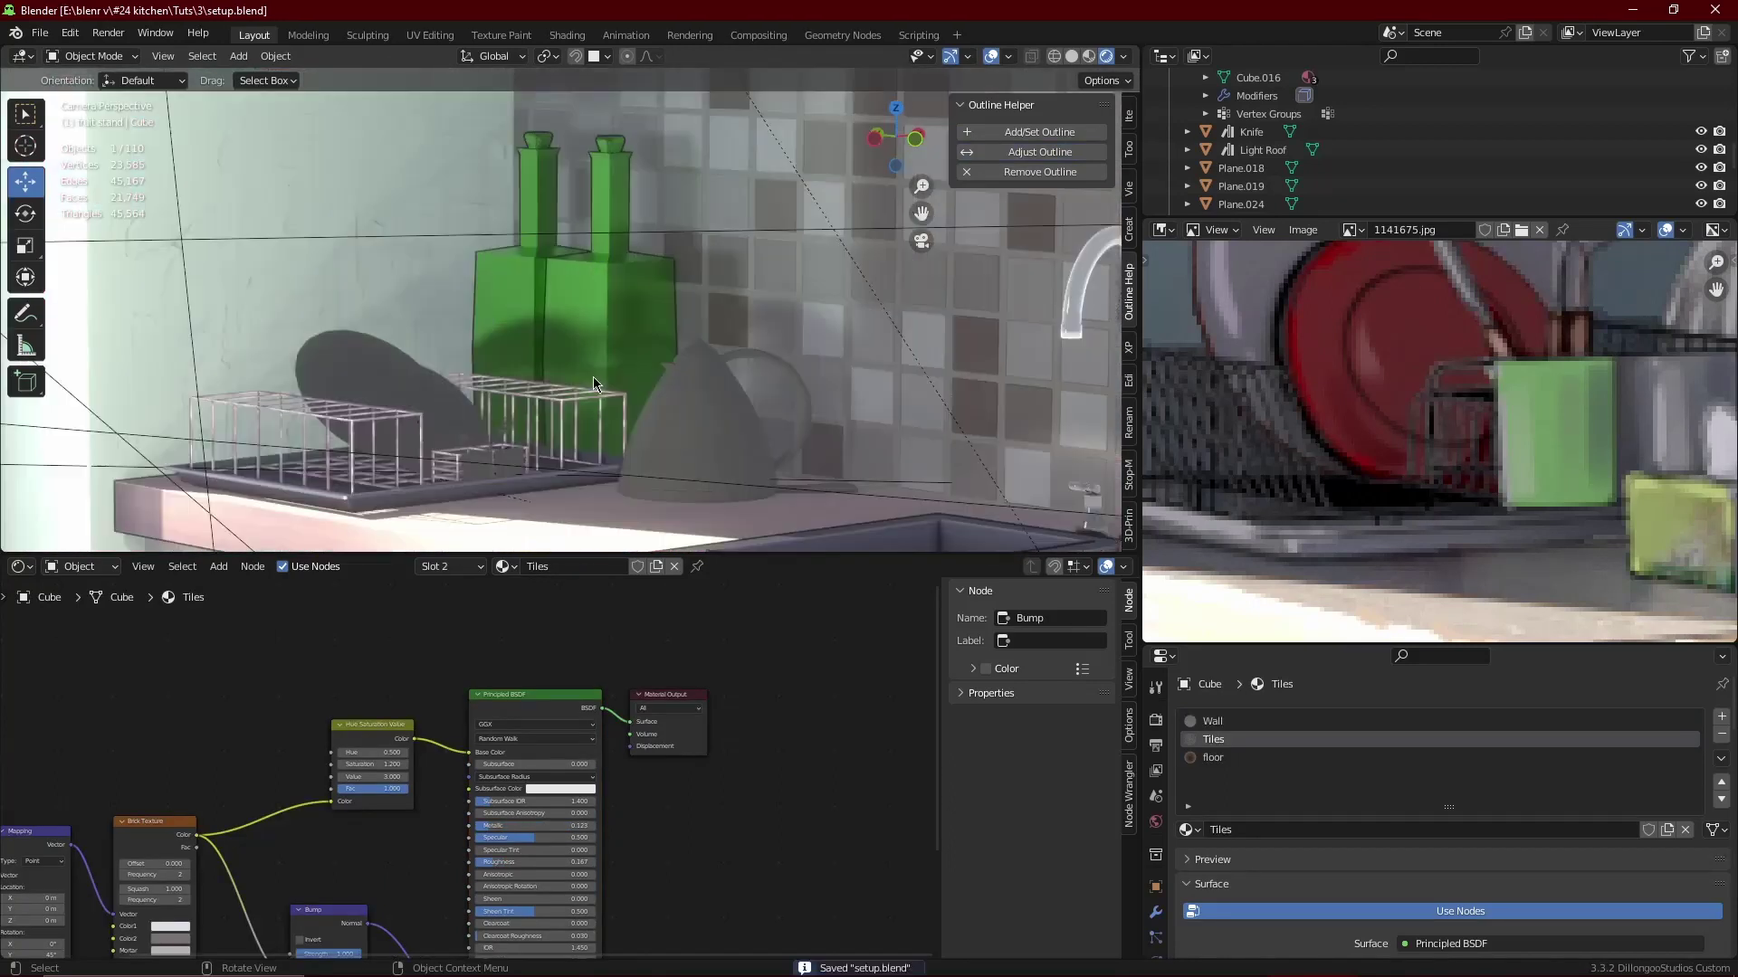
key("F12")
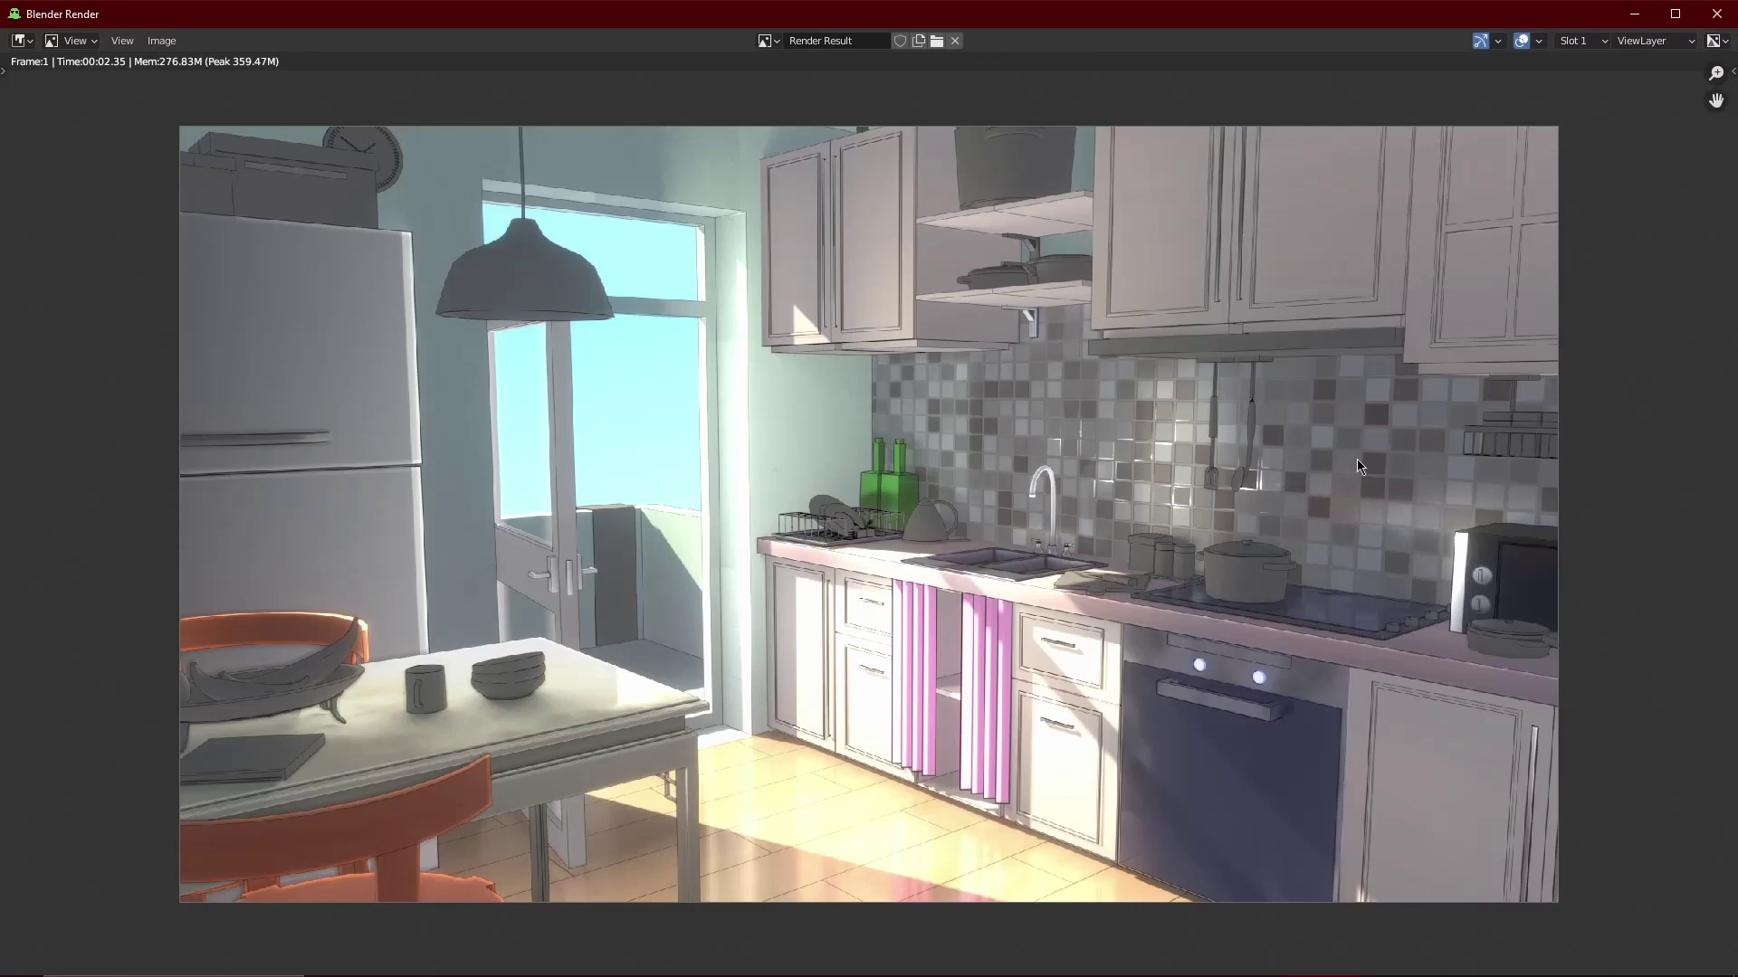
- Close the outlined kitchen render window after reviewing it
left_click(1717, 13)
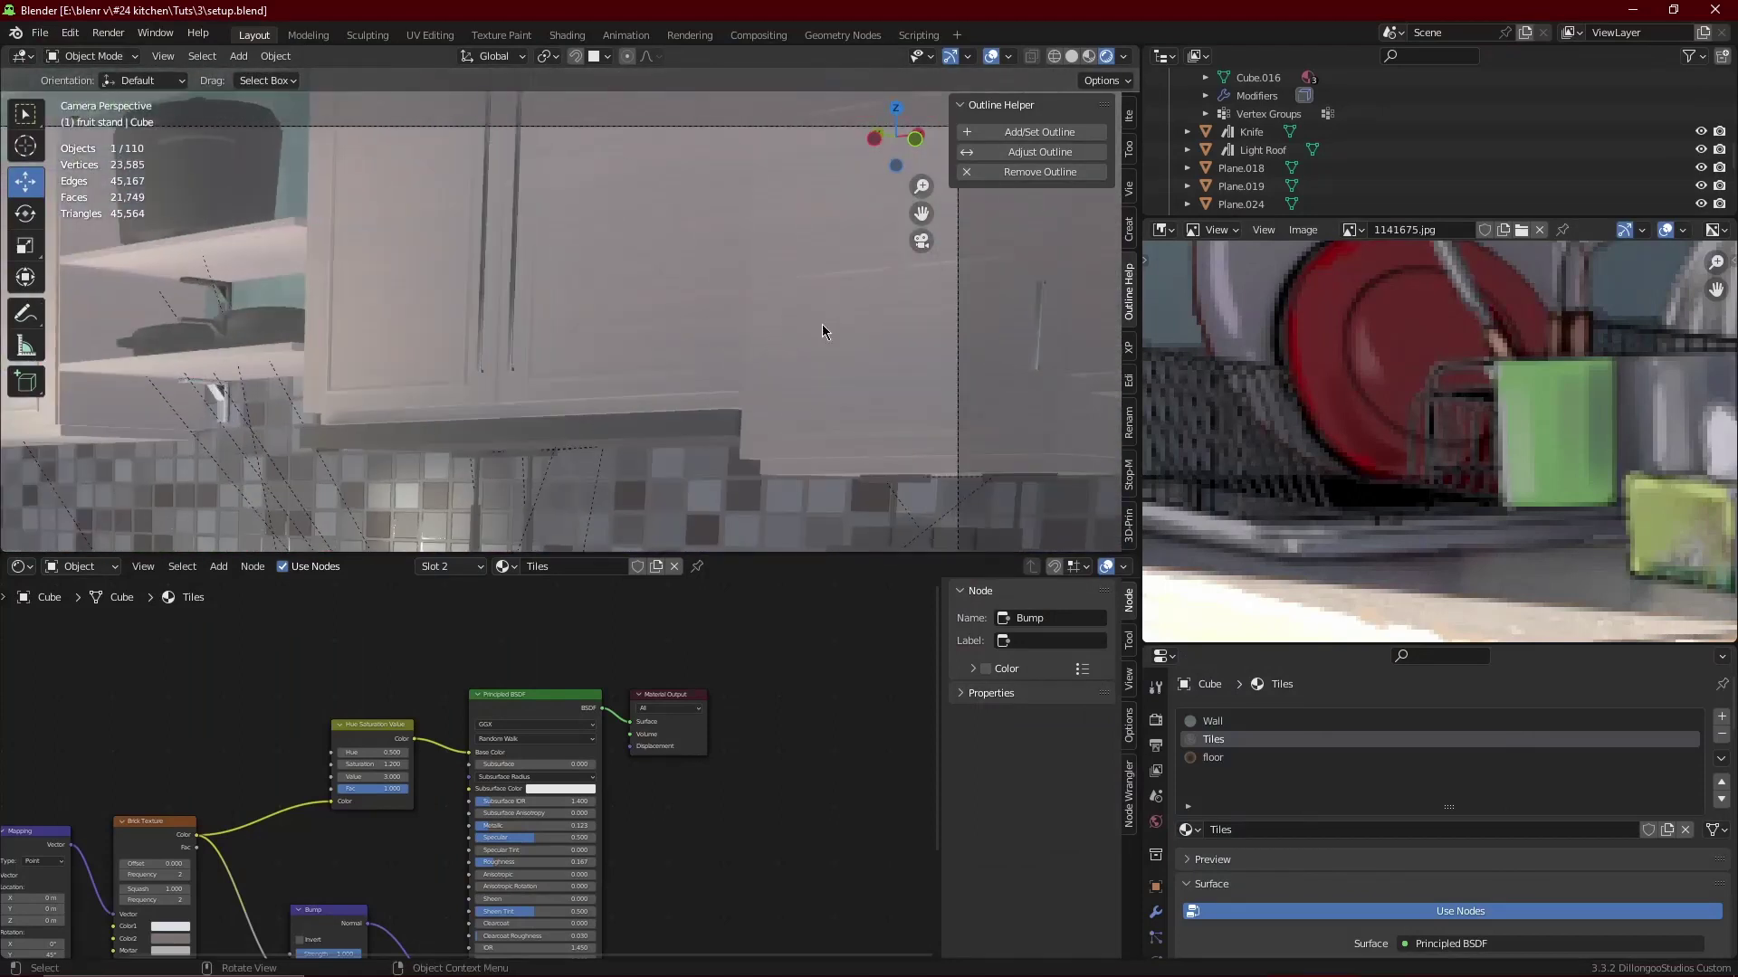
- Select the four cupboard window panes in Edit Mode and assign them the wind material in a new slot
left_click(822, 331)
key("Tab")
left_click(850, 351)
left_click(953, 261, "shift")
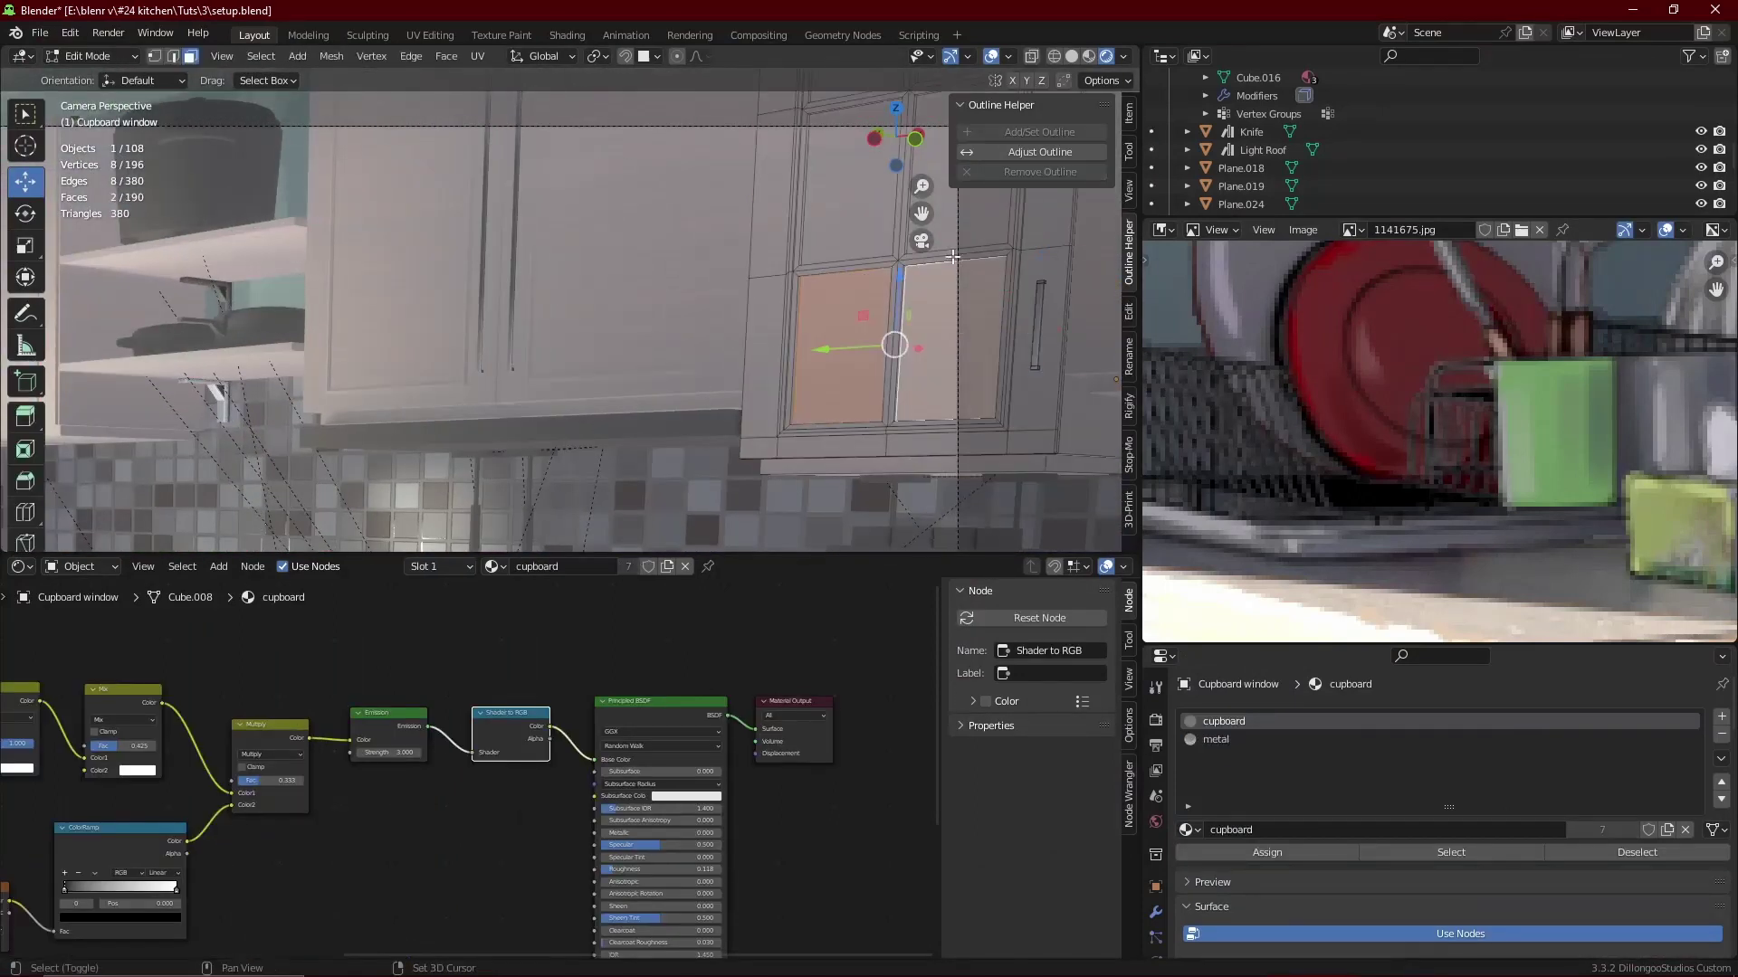
left_click(848, 222, "shift")
left_click(951, 199, "shift")
scroll(909, 391, "down", 3)
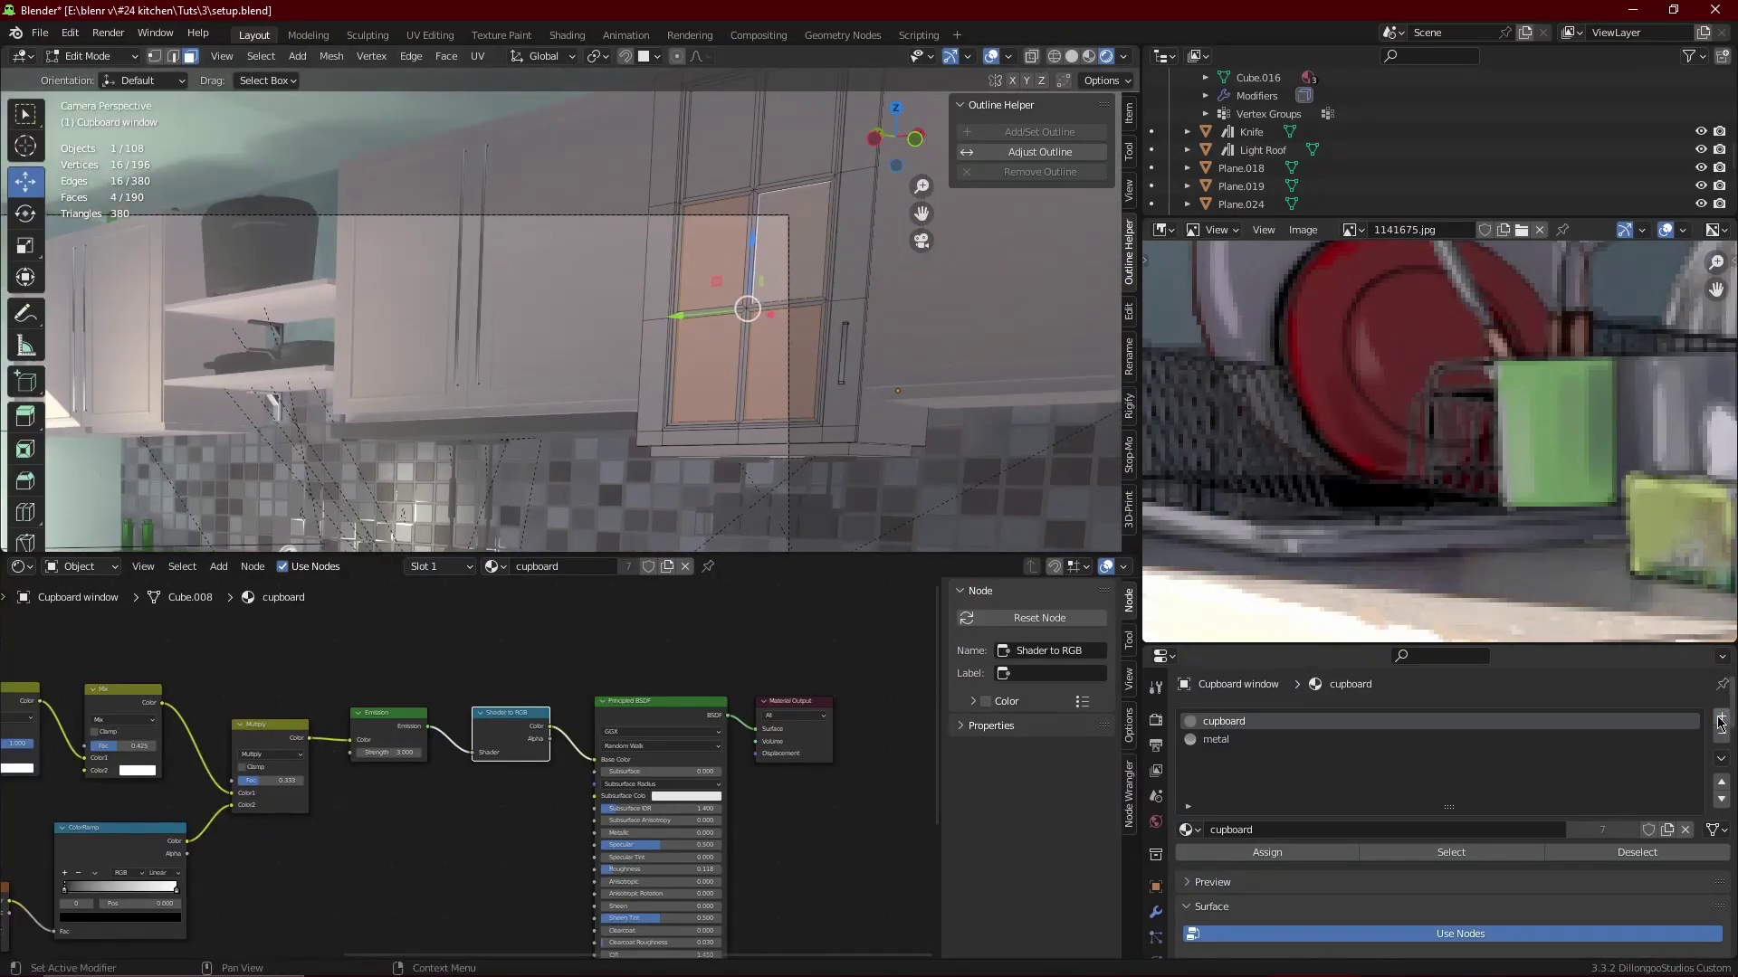
left_click(1719, 722)
left_click(1186, 830)
type("w")
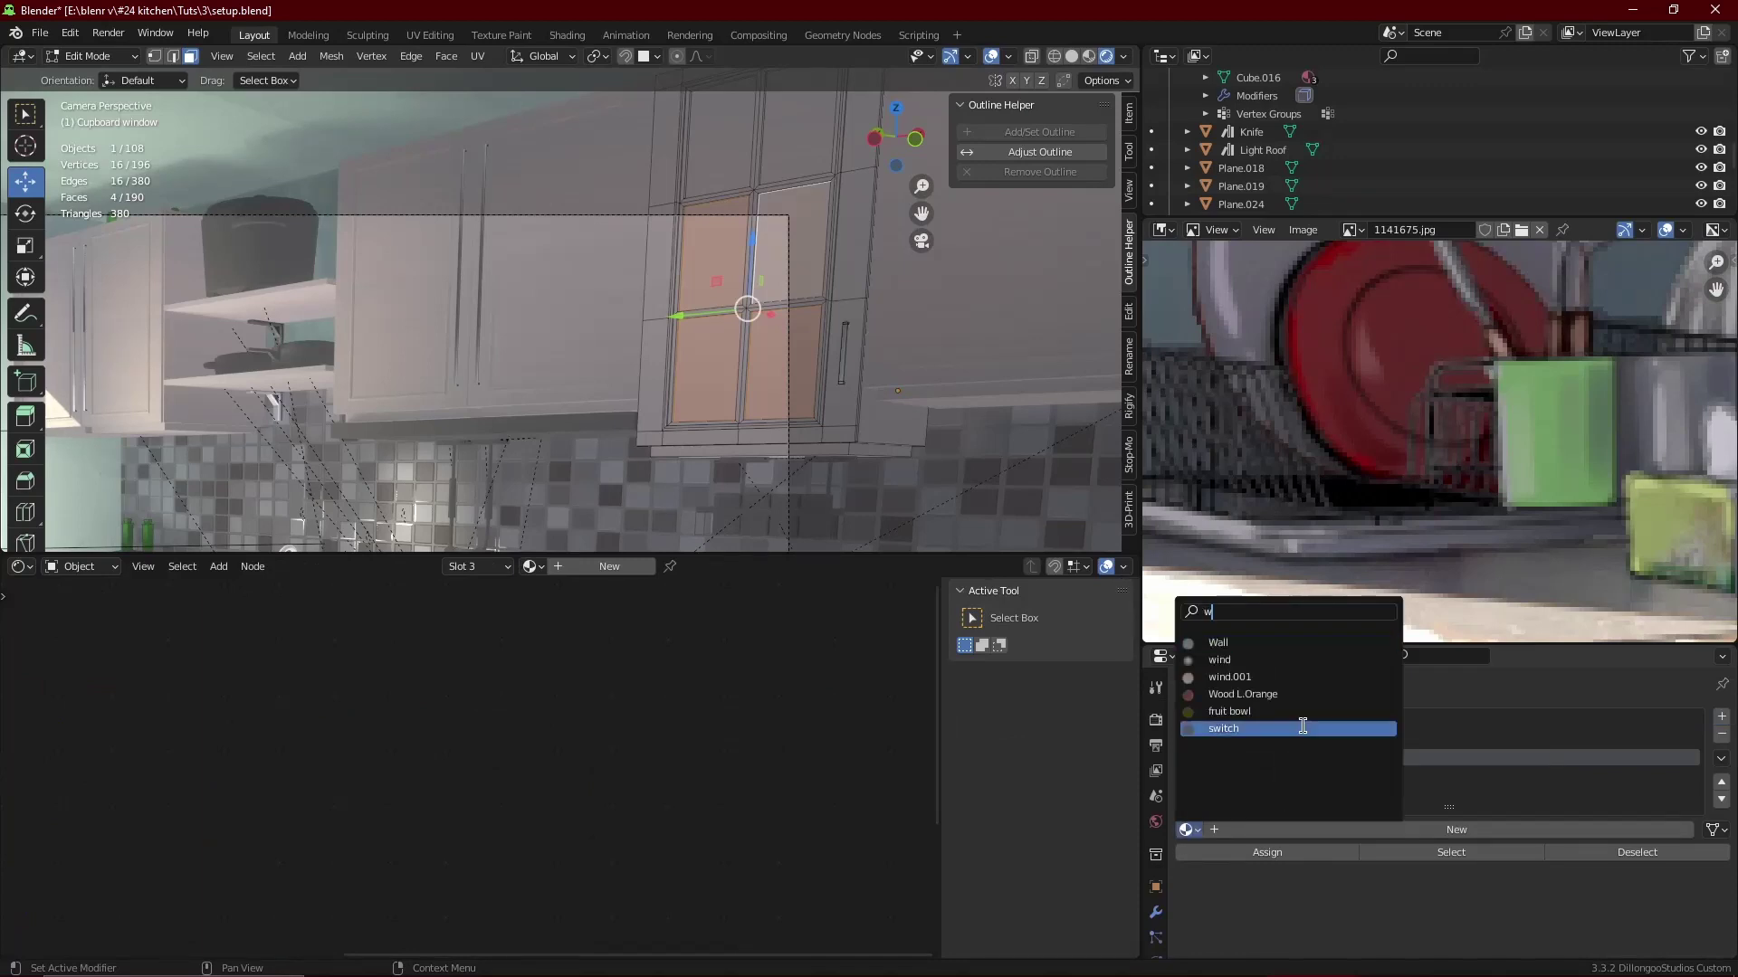
left_click(1219, 660)
left_click(1267, 852)
- Put the wind.001 material in material slot 3
key("Tab")
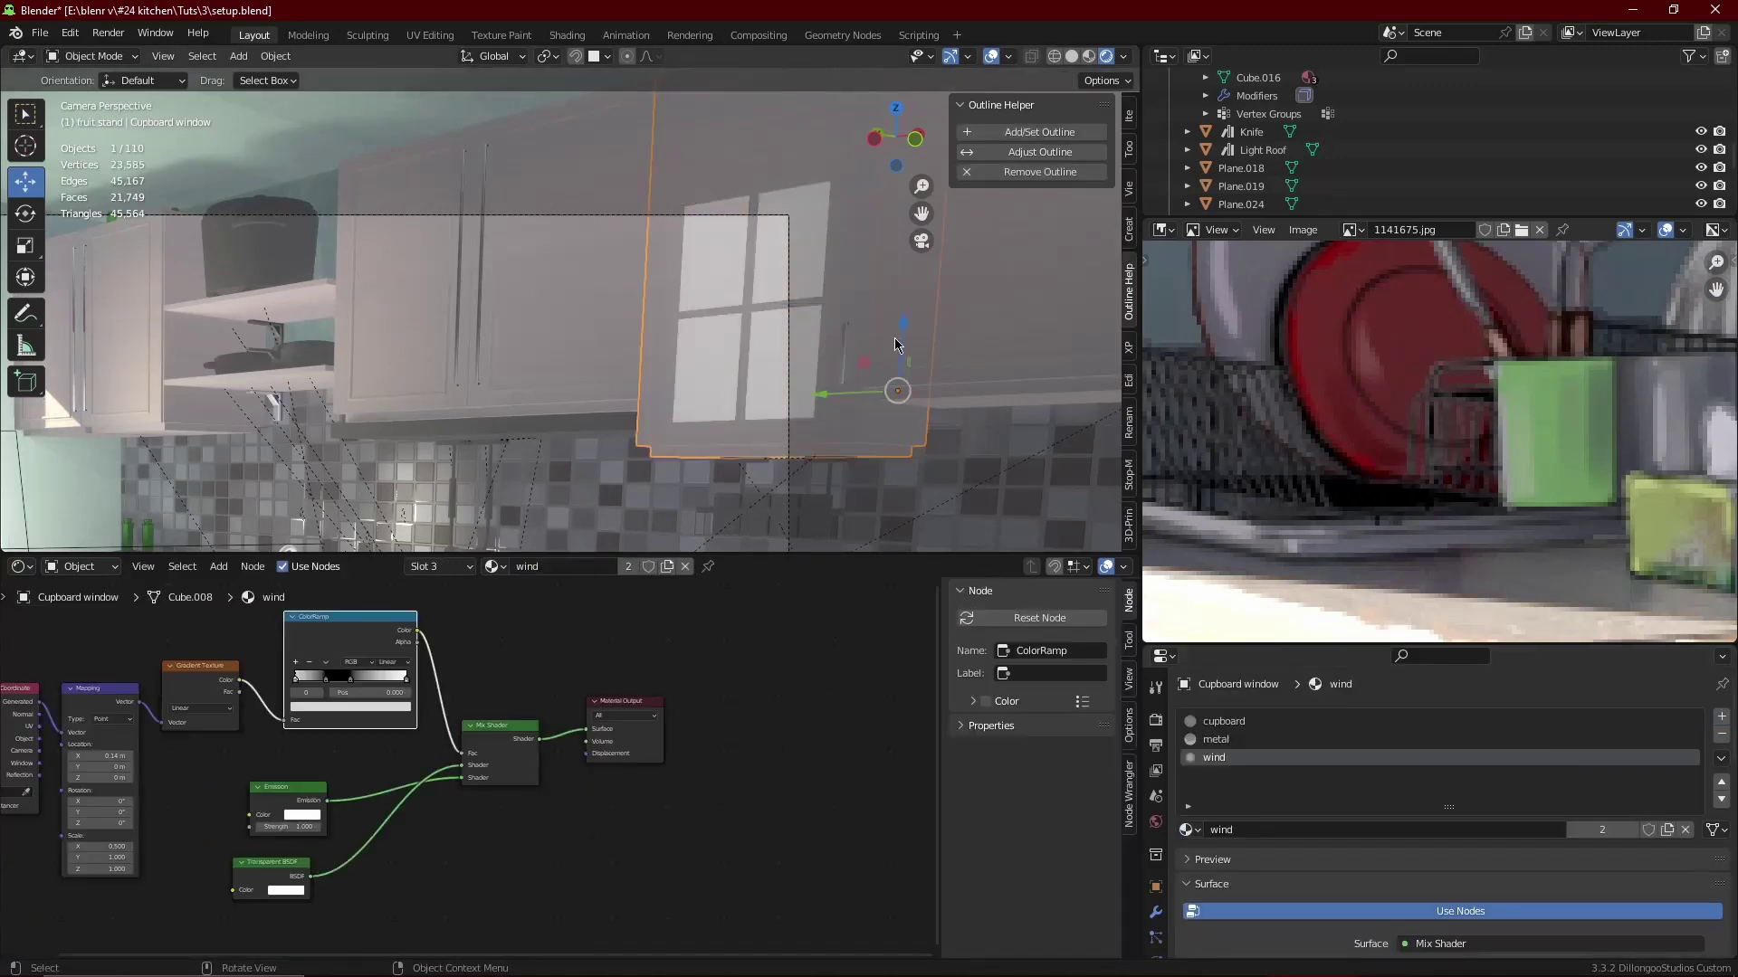
key("Tab")
left_click(1187, 830)
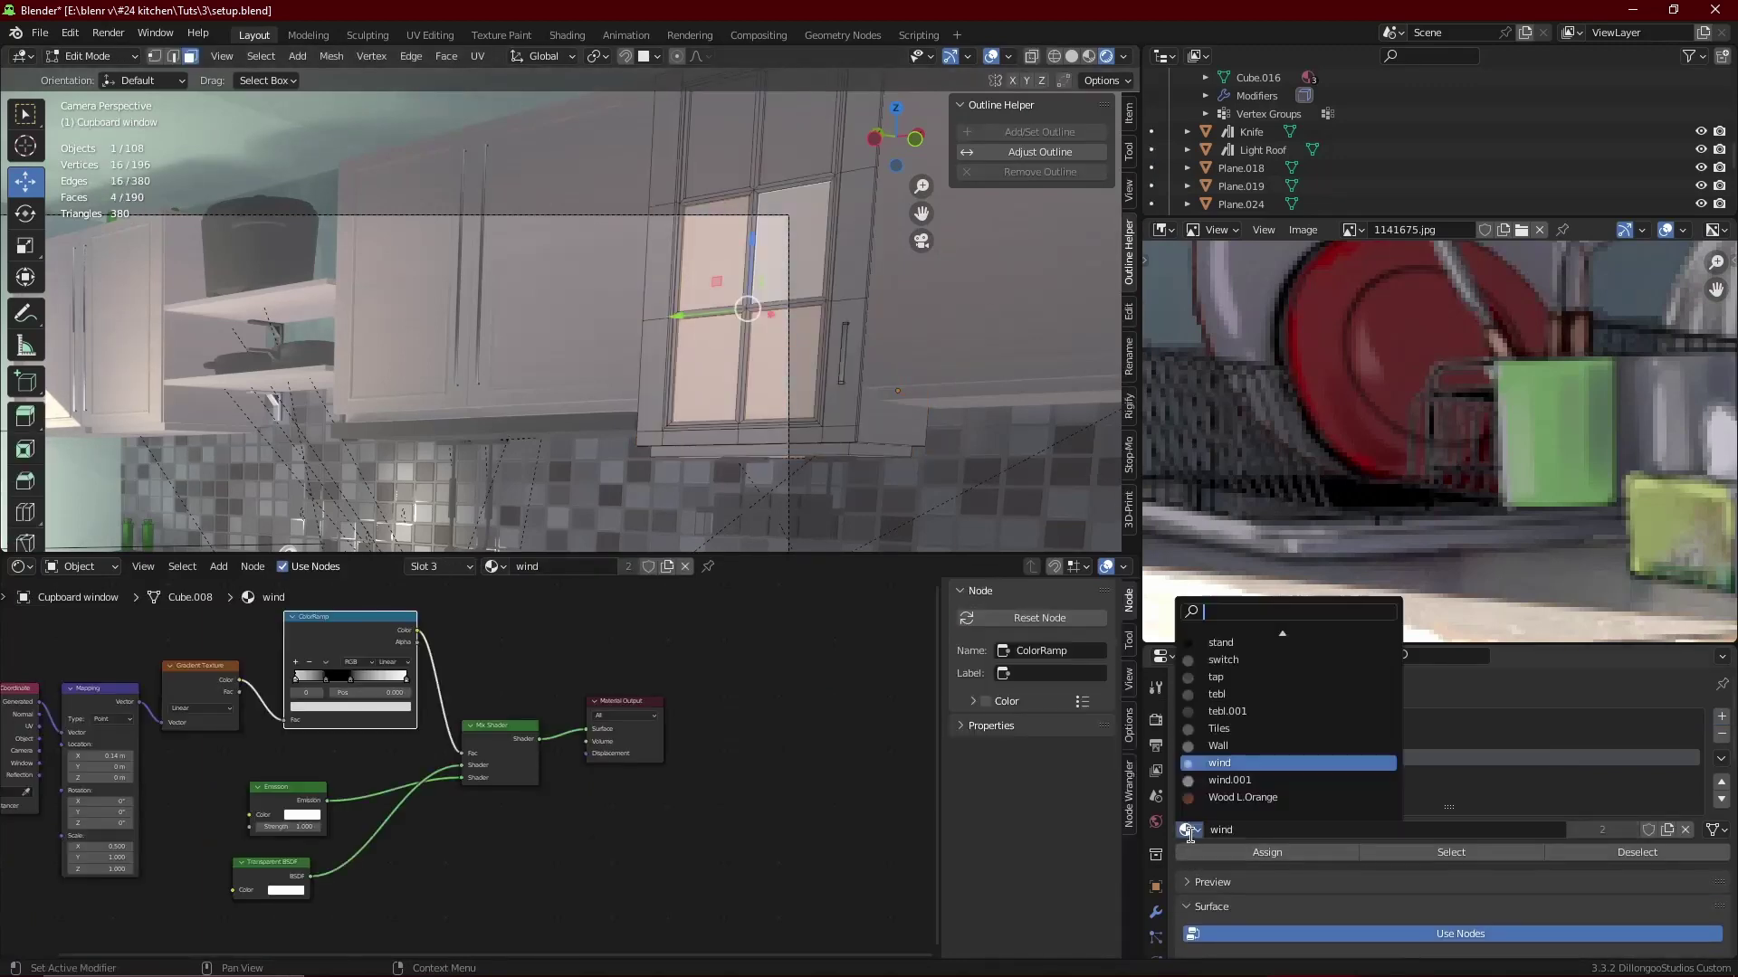
left_click(1257, 778)
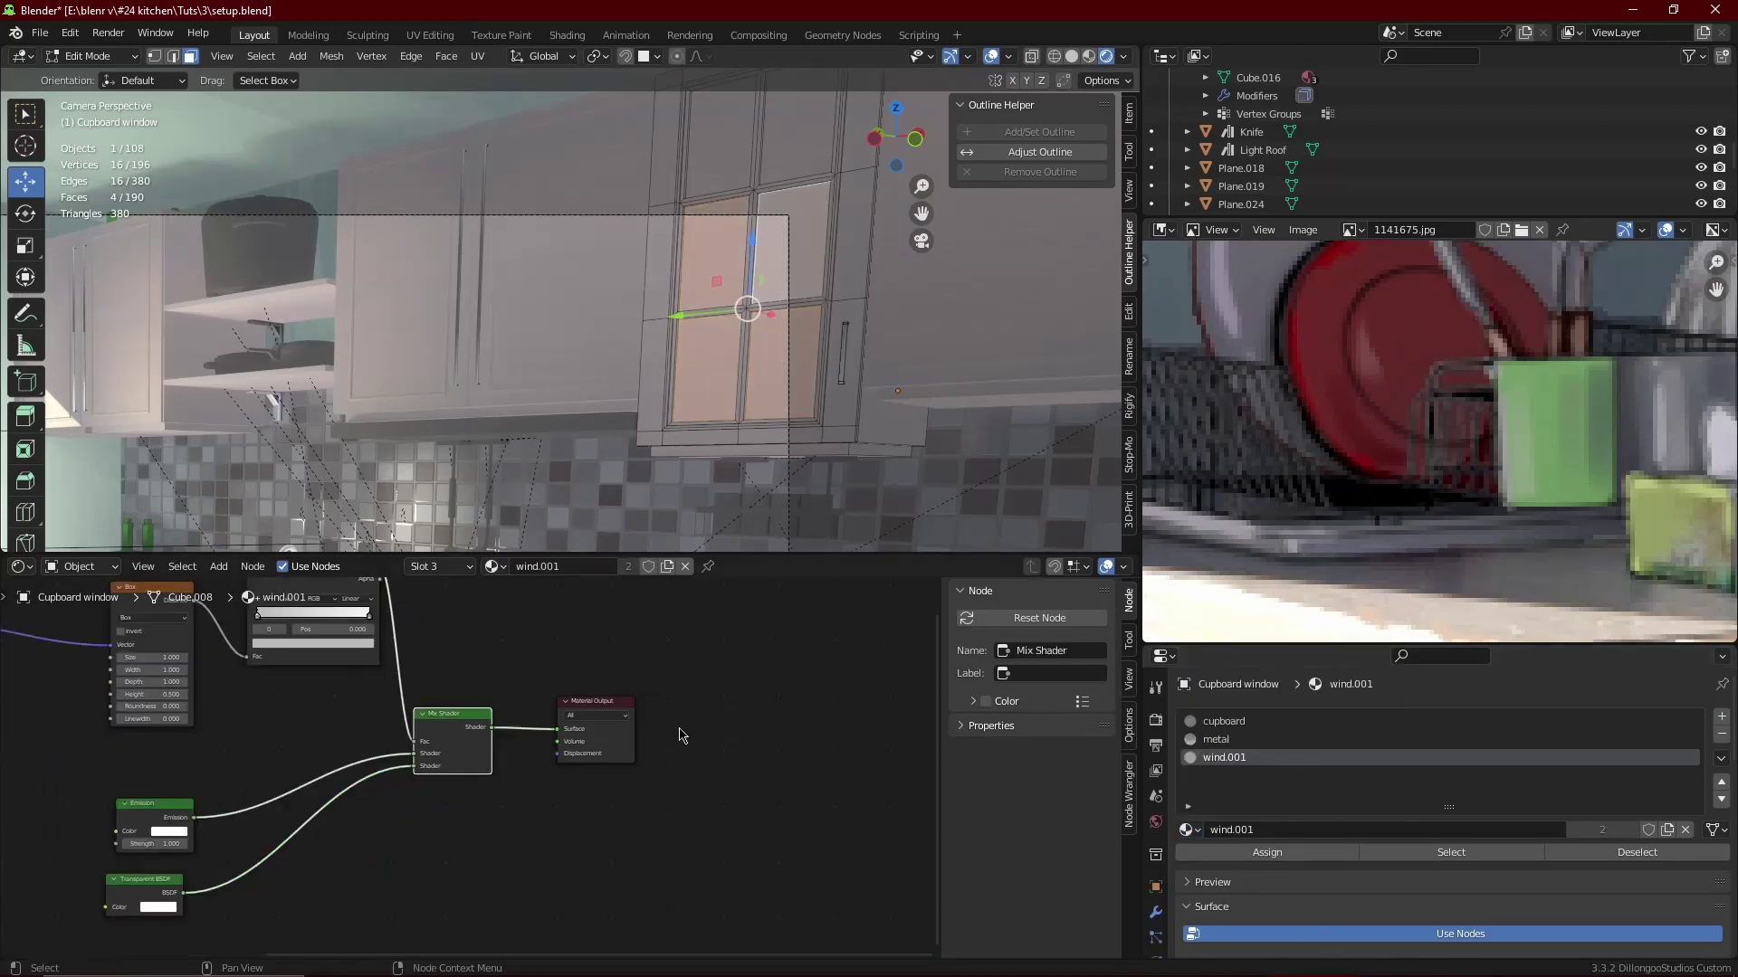
- Delete the Texture Coordinate, Mapping, Box and ColorRamp nodes from wind.001
scroll(682, 735, "down", 1)
scroll(682, 735, "down", 1)
middle_click_drag(444, 742, 763, 782)
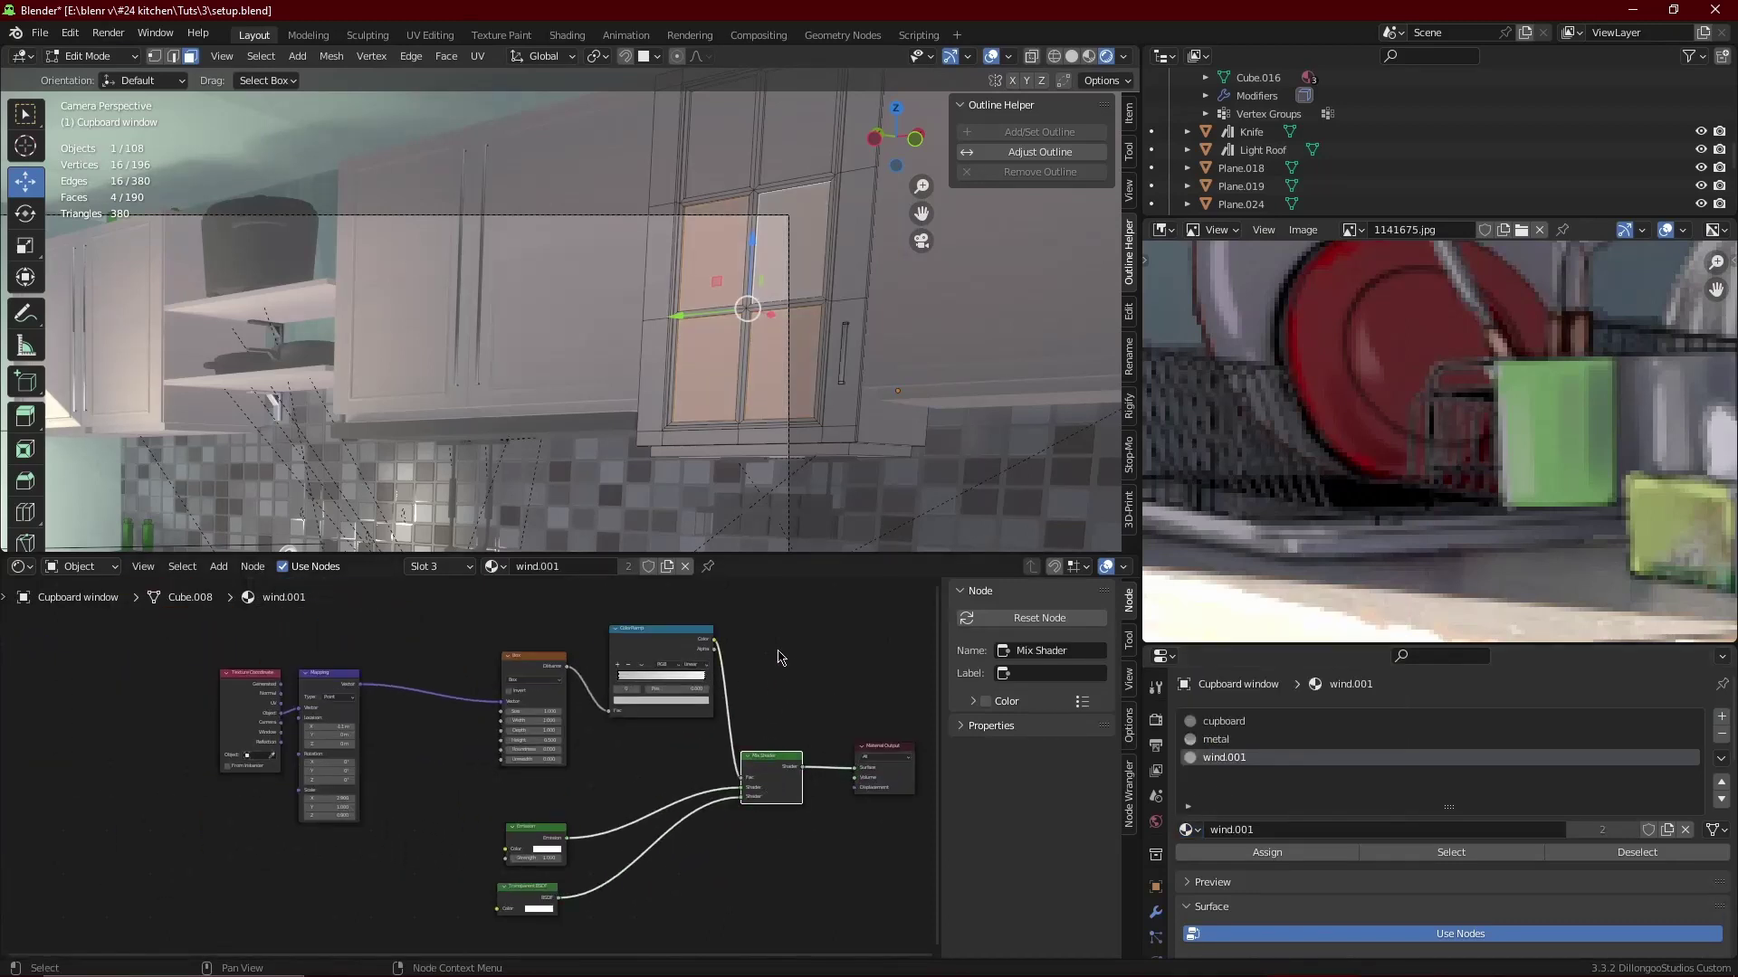
left_click_drag(781, 657, 208, 724)
key("x")
- Raise the Mix Shader factor to about 0.425 and return to Object Mode
scroll(634, 788, "up", 2)
middle_click_drag(738, 892, 679, 796)
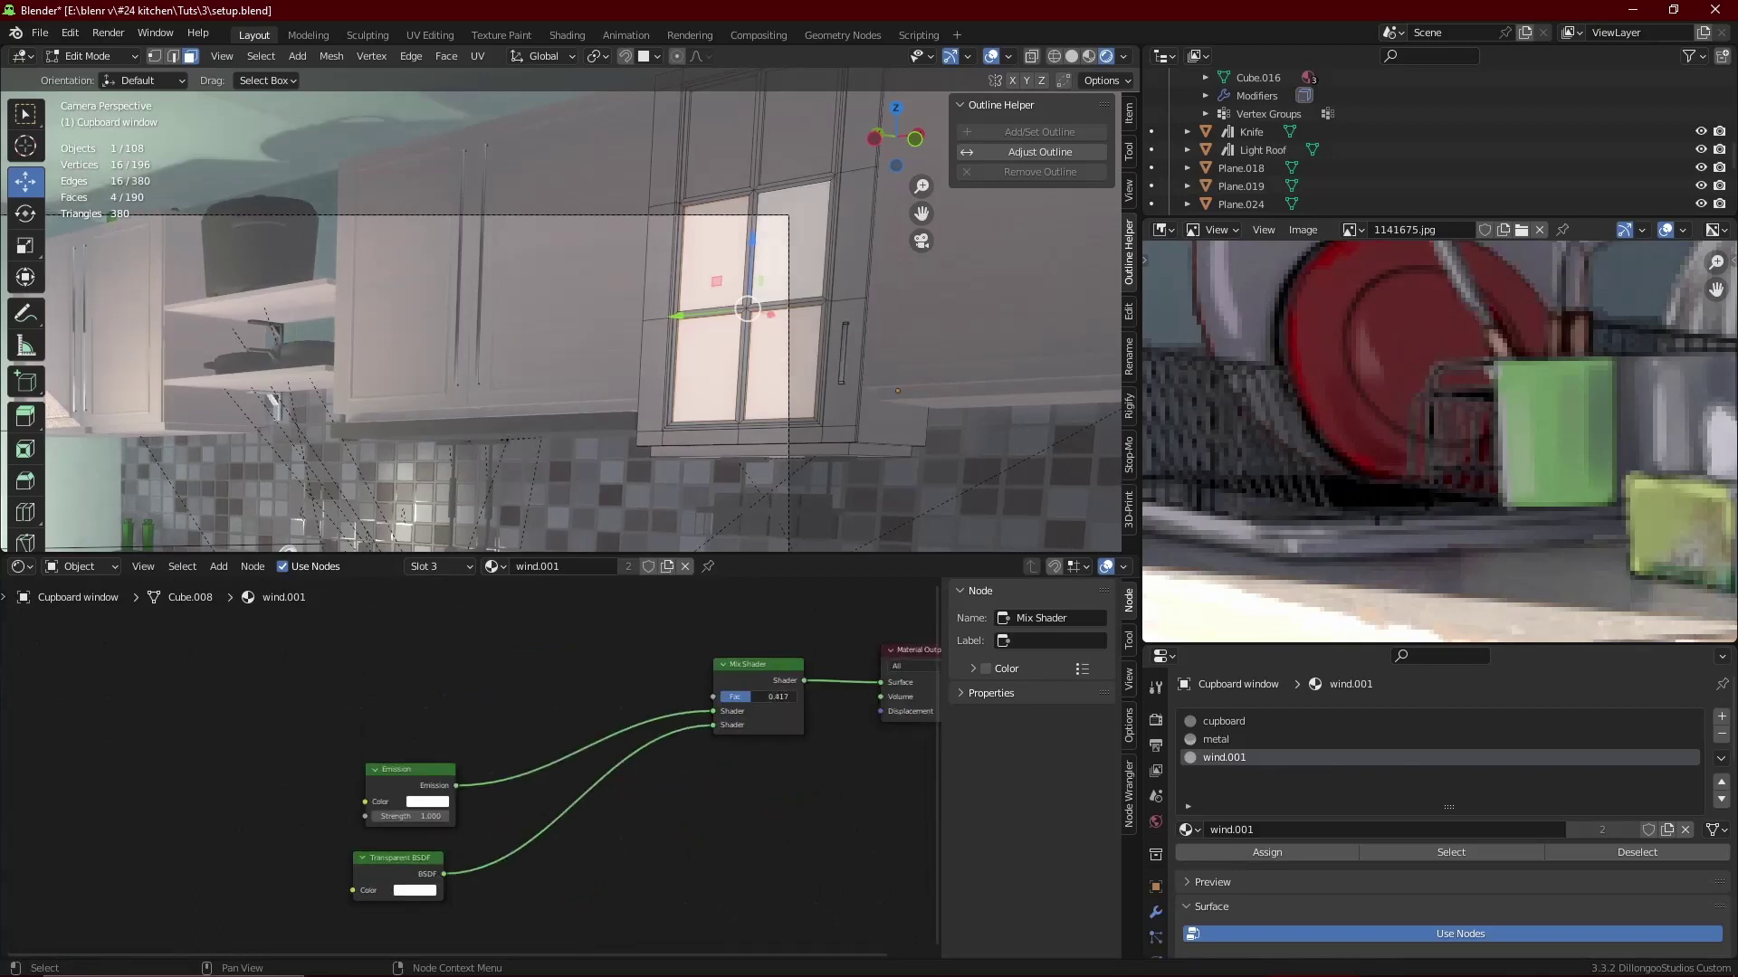
left_click_drag(756, 697, 787, 697)
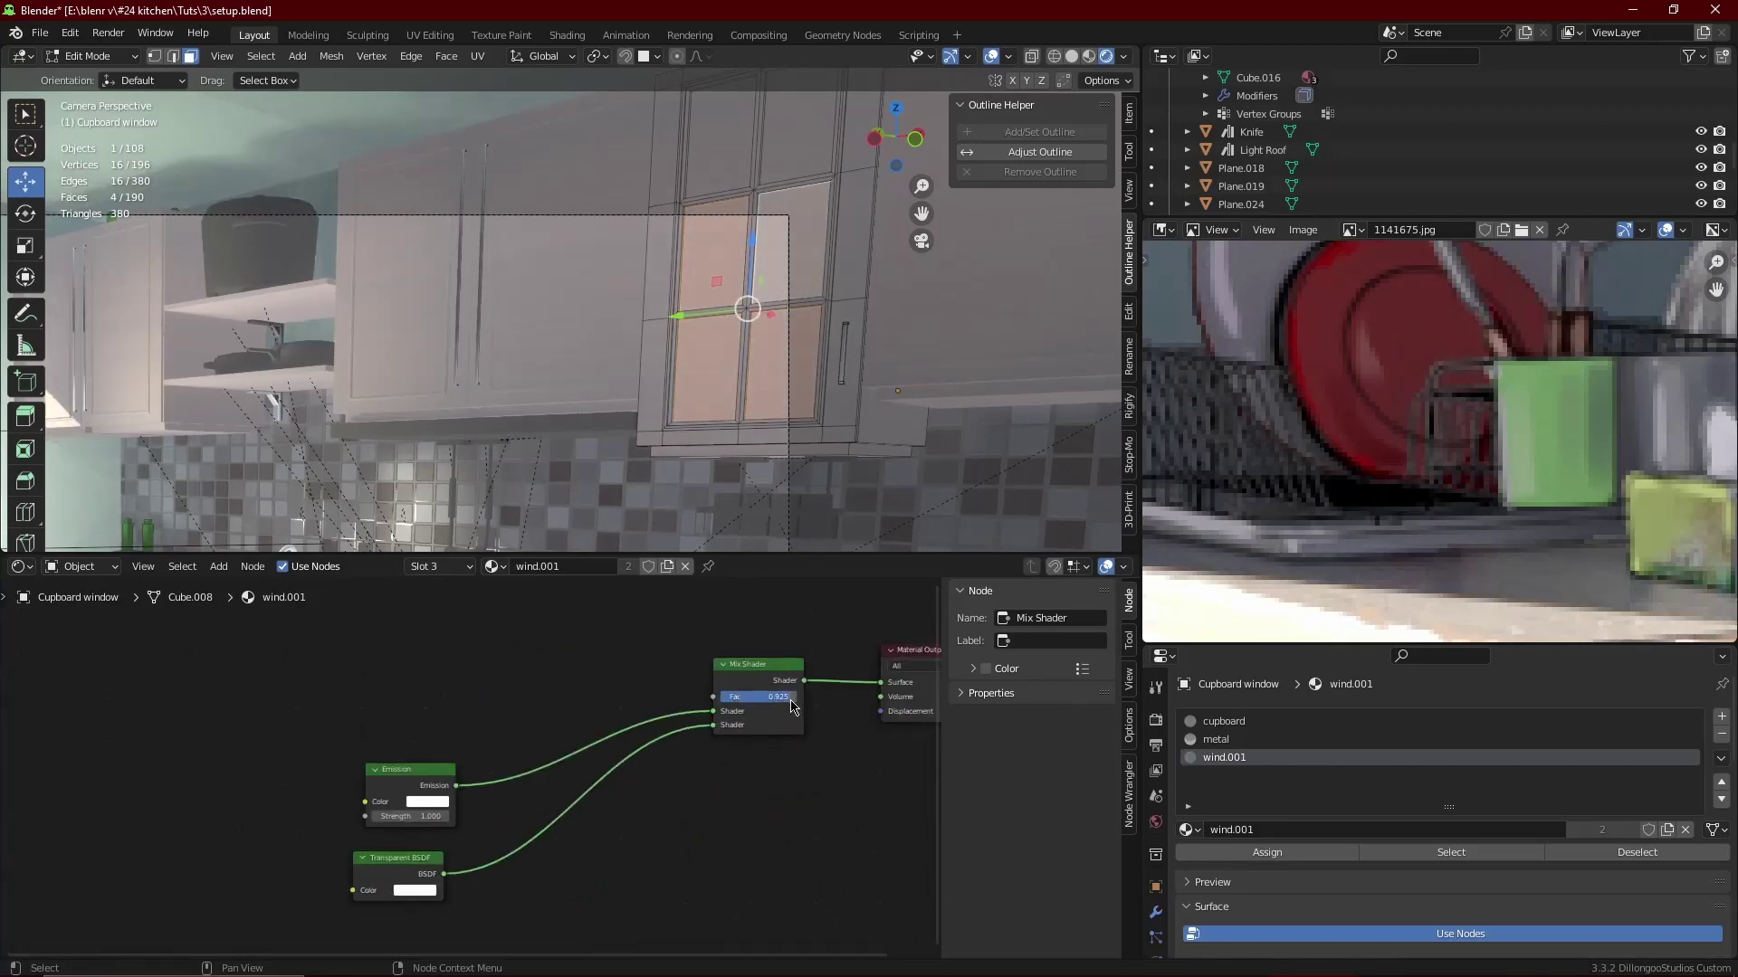
key("Tab")
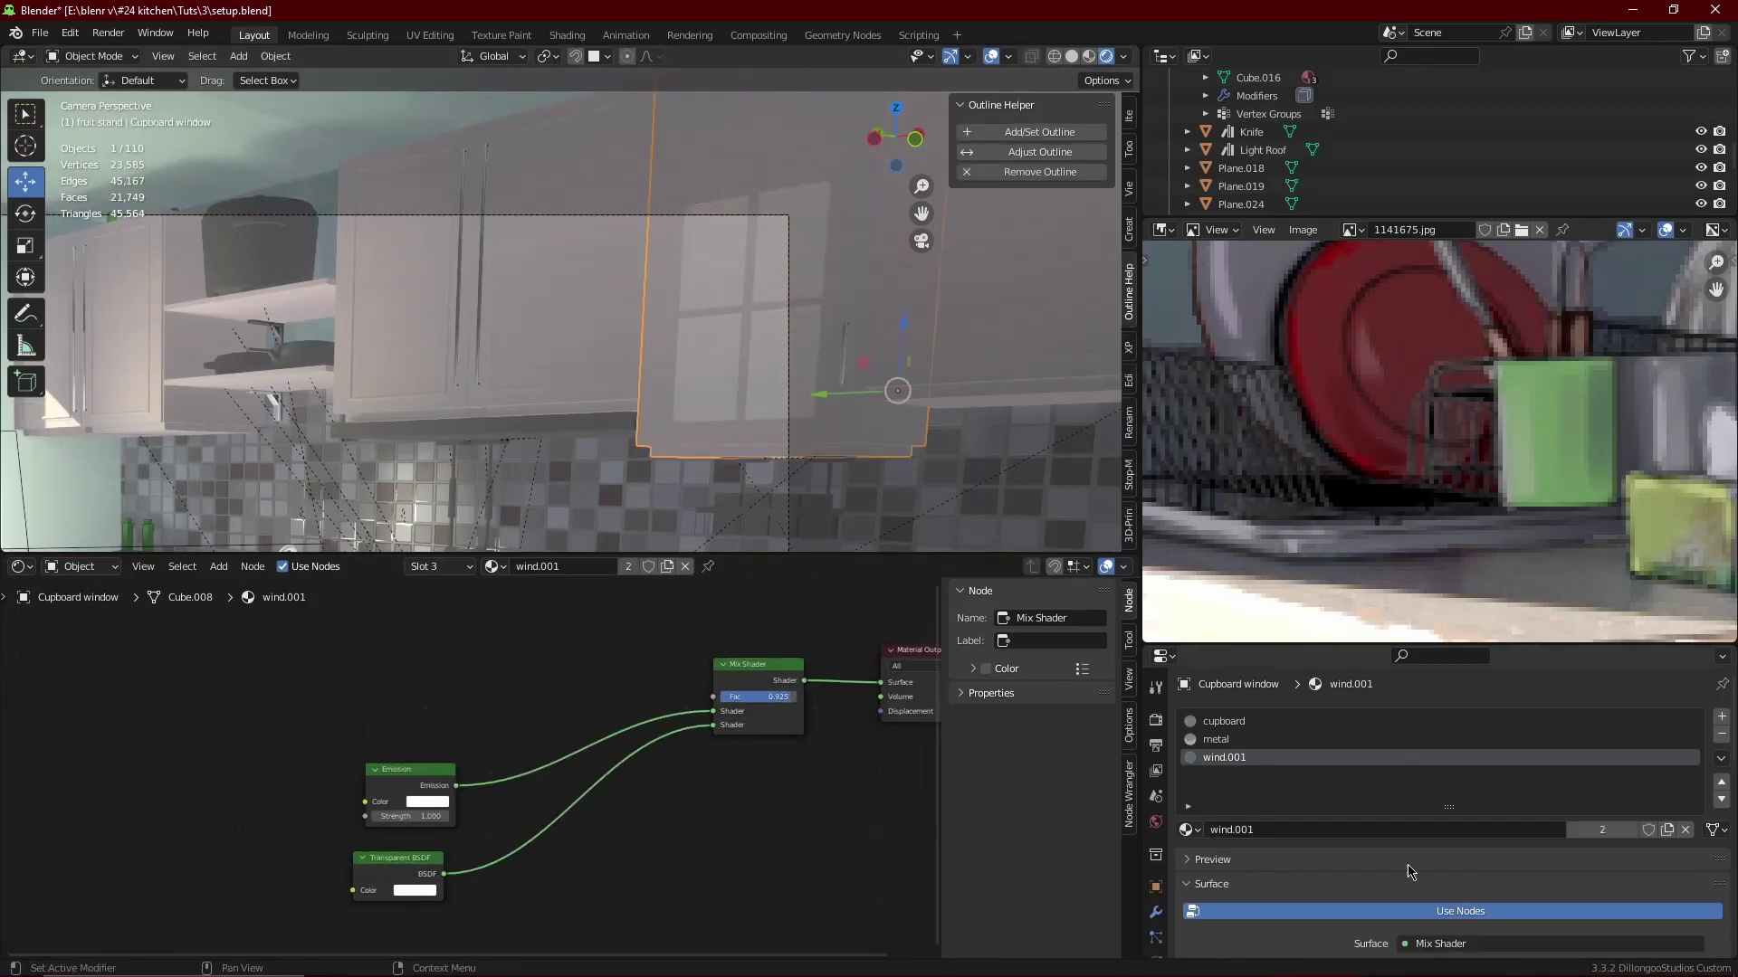
scroll(1408, 872, "down", 5)
left_click(865, 397)
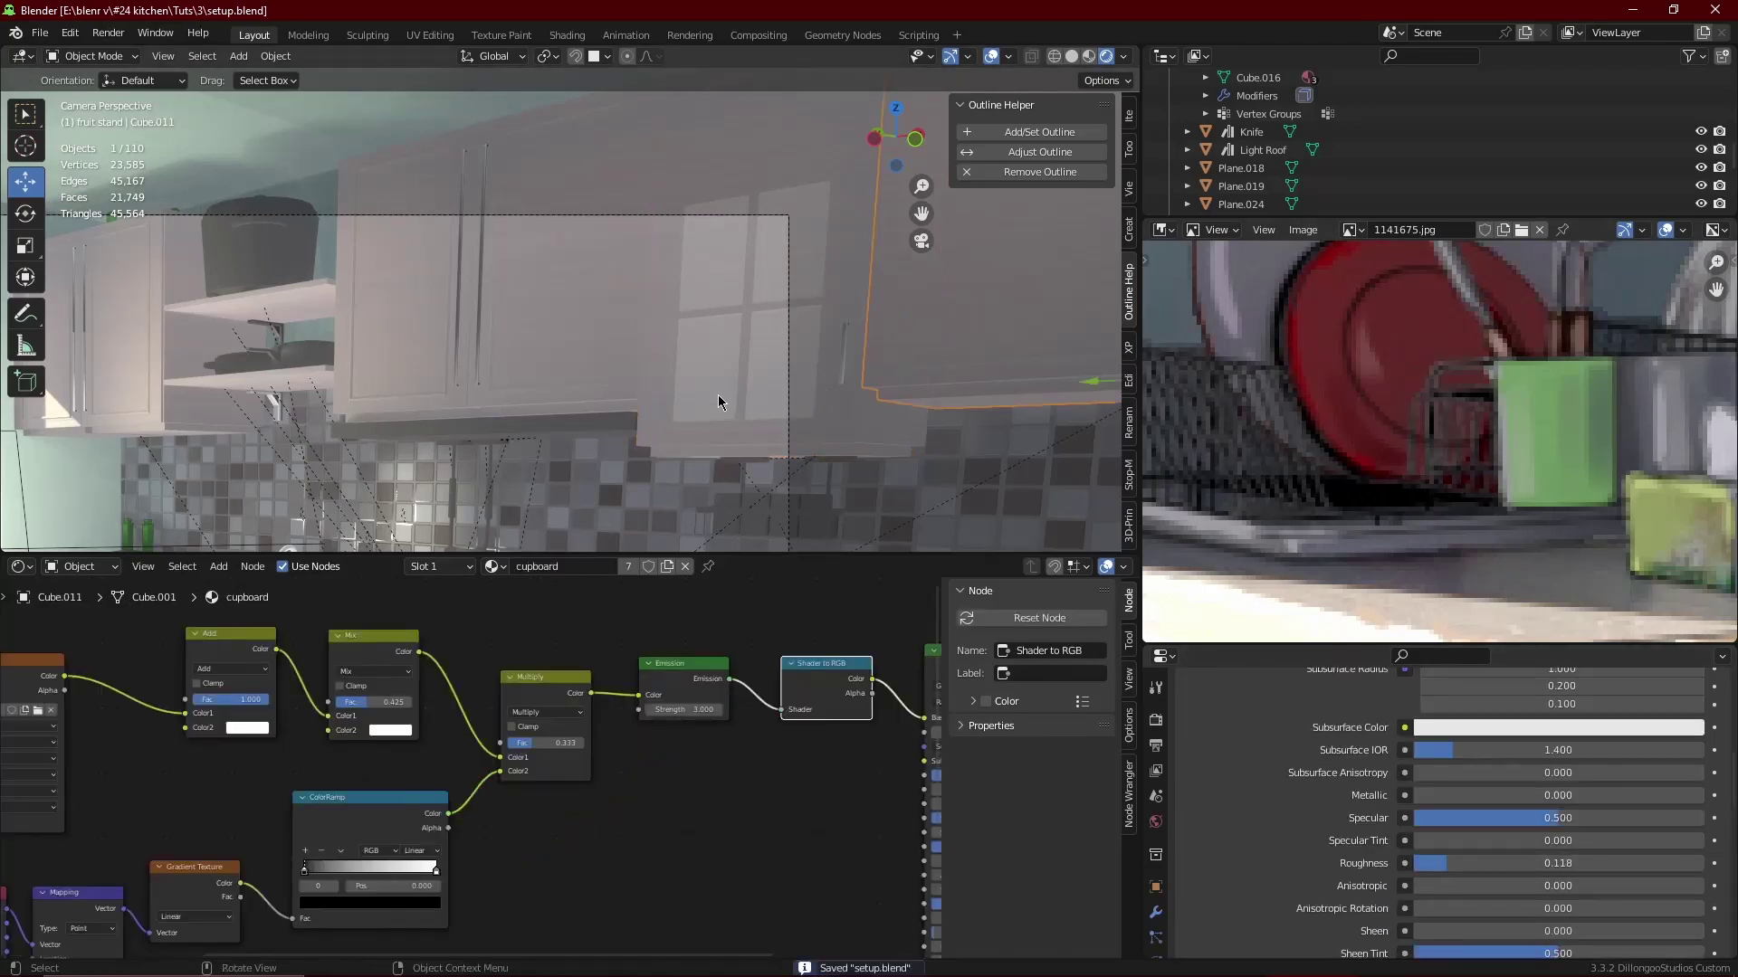
- Duplicate the straight curtains and move the copy along X
middle_click_drag(718, 394, 529, 433)
left_click(496, 464)
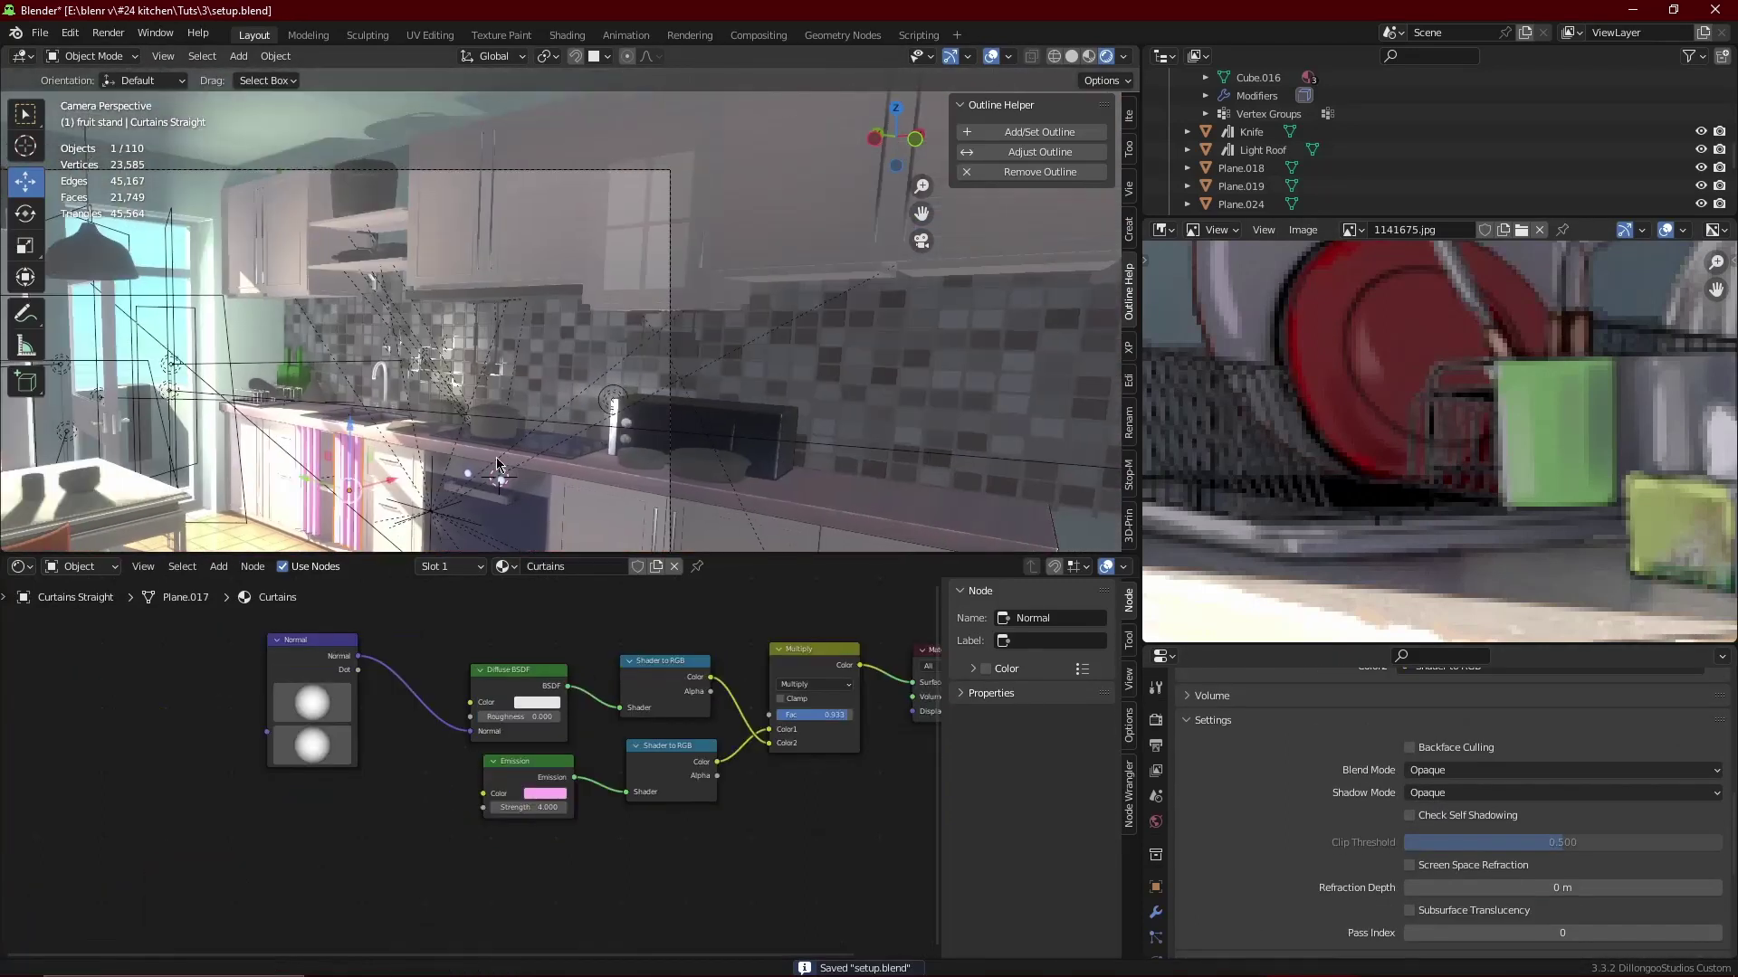
key("shift+d")
left_click(701, 230)
key("g")
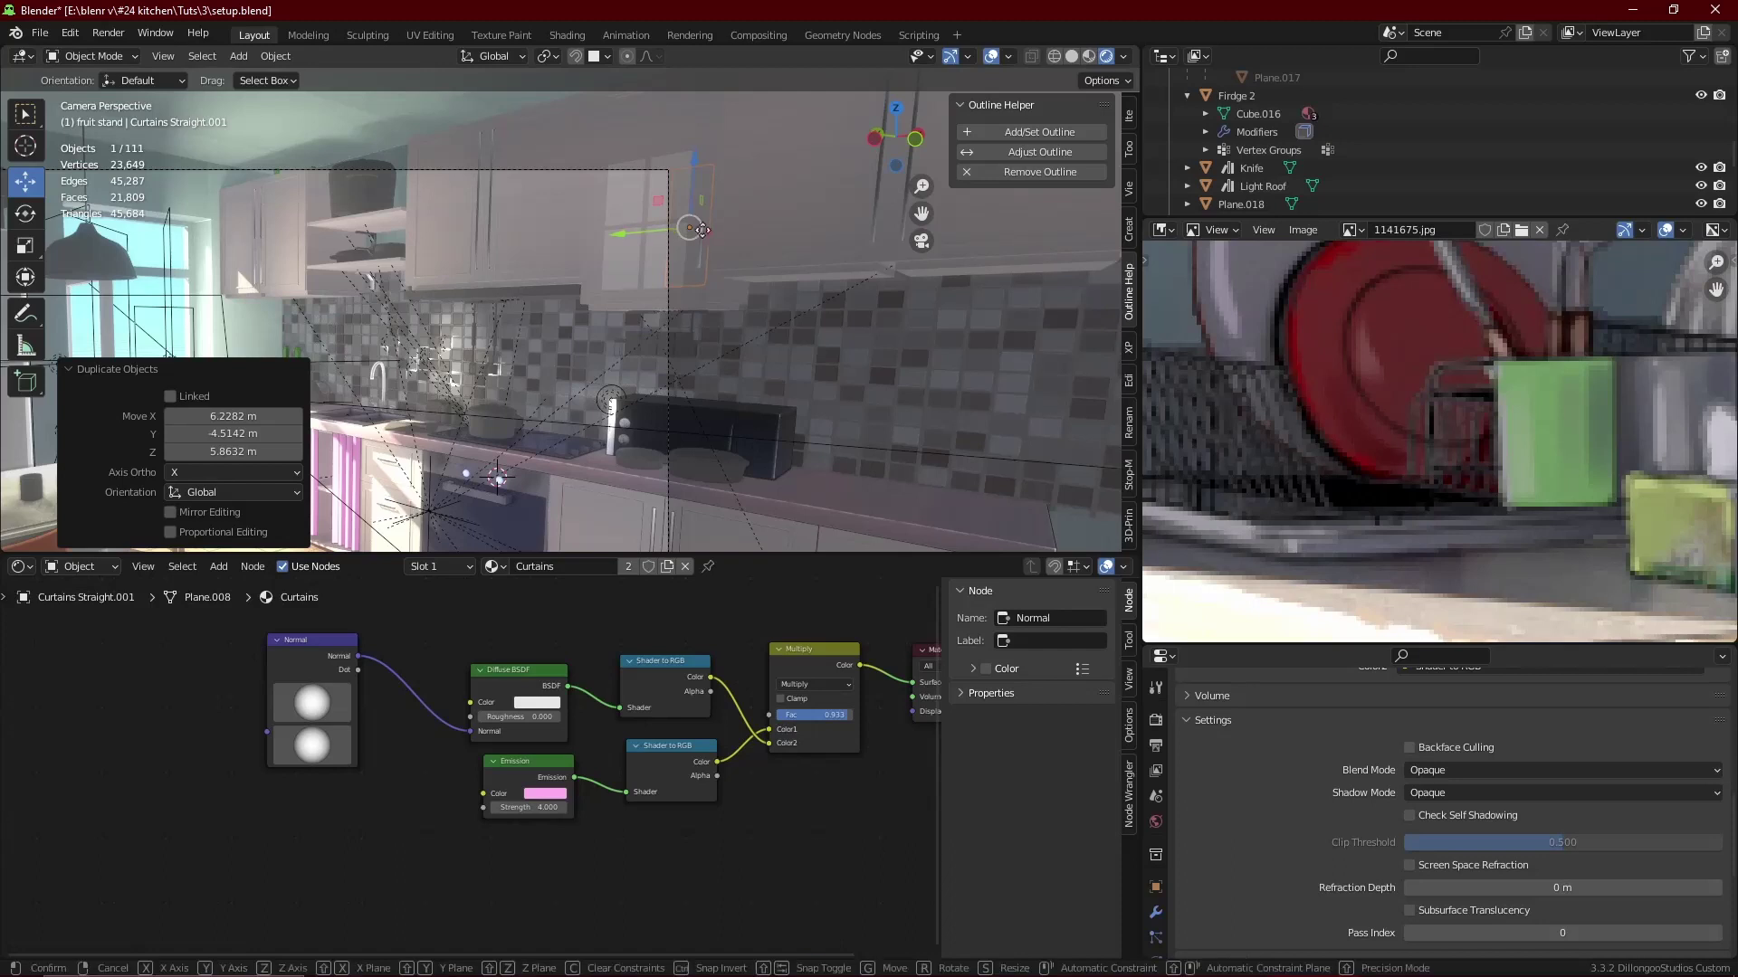
key("x")
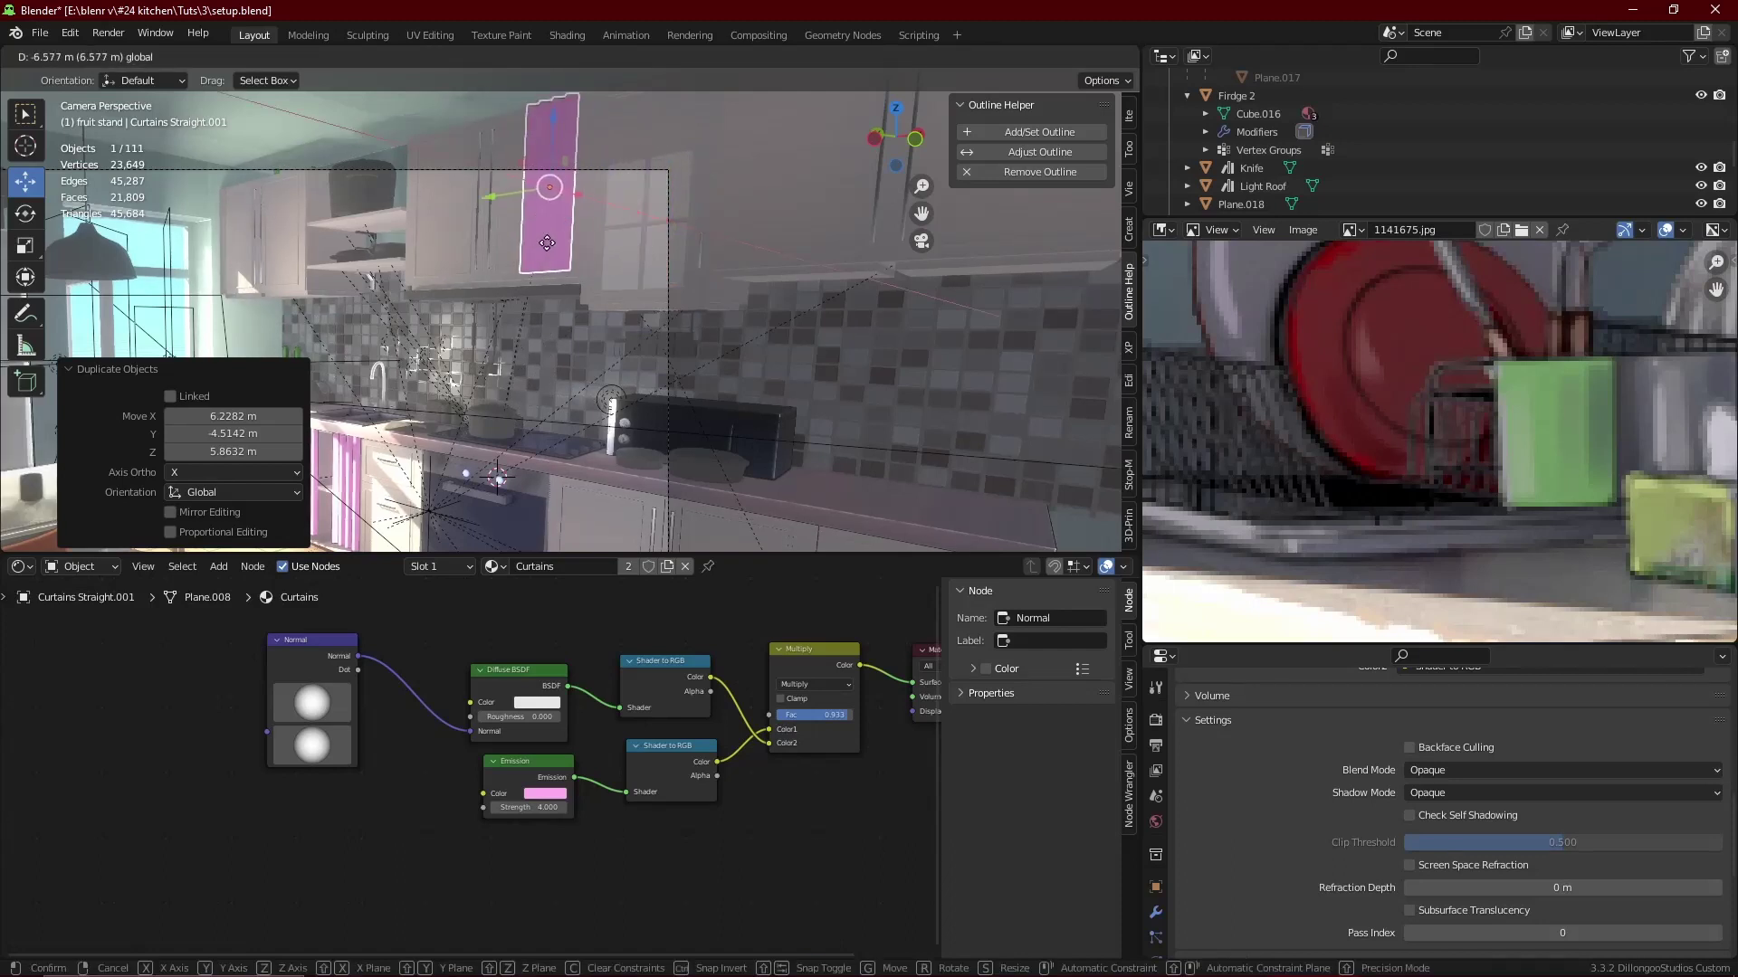
left_click(546, 243)
- Select all the cupboard window's glass pane faces in Edit Mode using X-ray
scroll(597, 320, "up", 3)
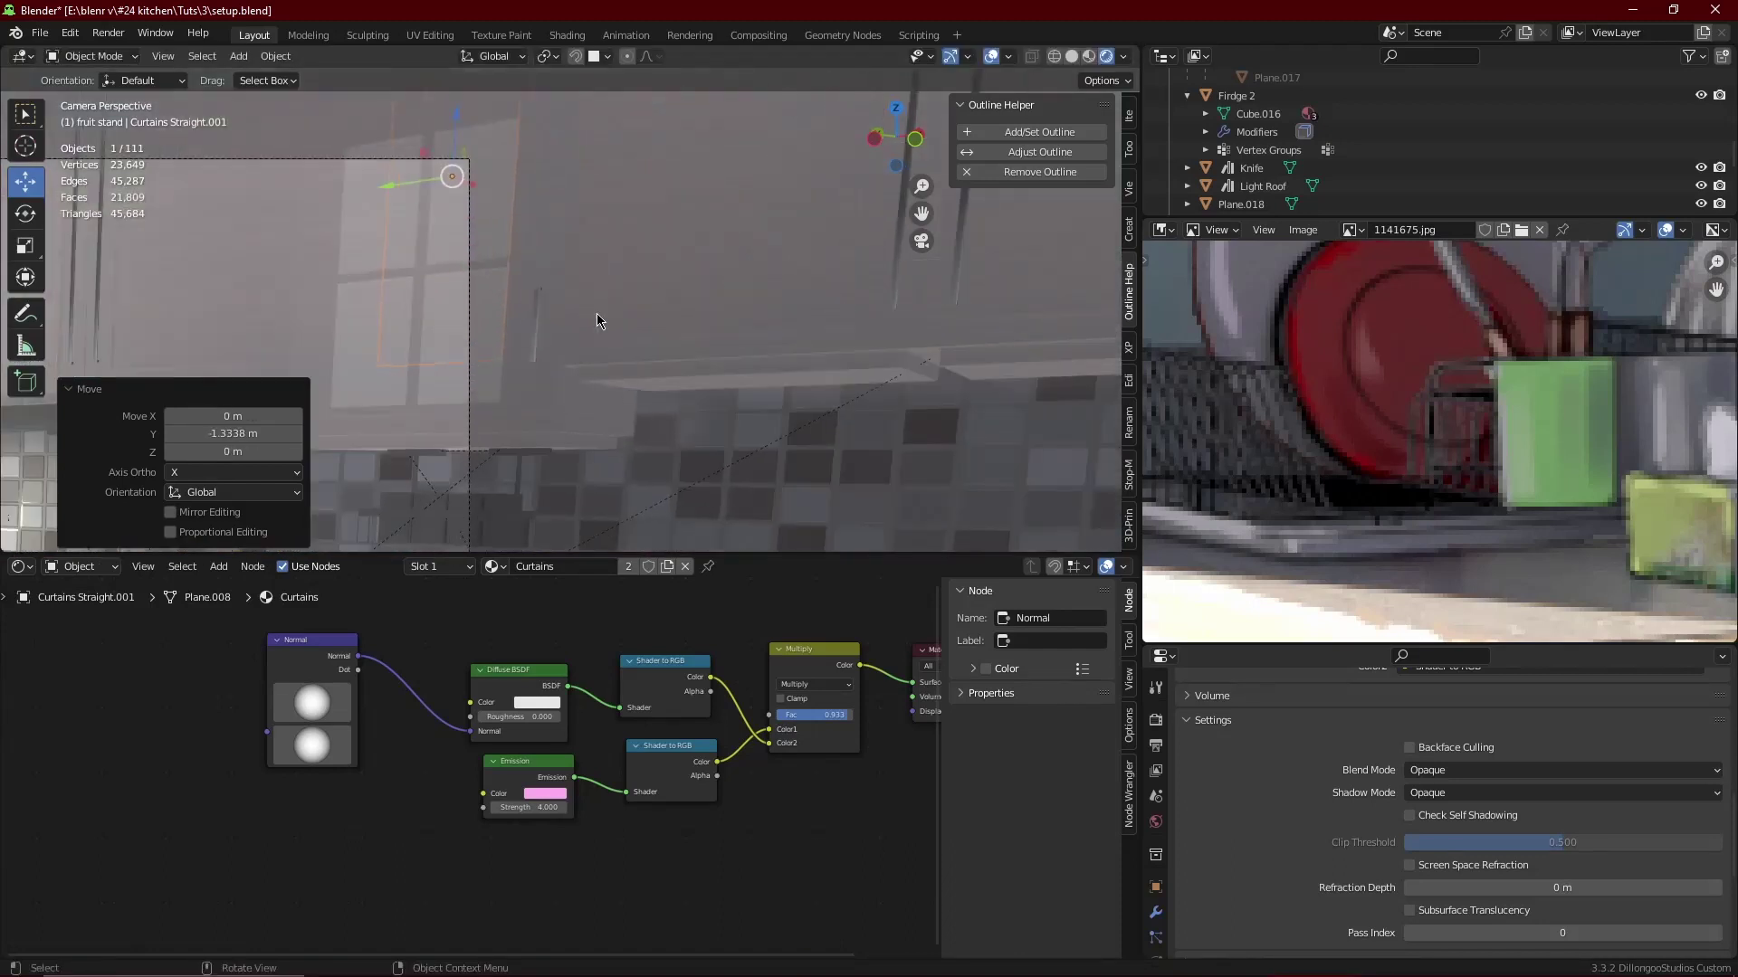
scroll(596, 319, "down", 3)
middle_click_drag(597, 319, 581, 418)
scroll(581, 418, "up", 3)
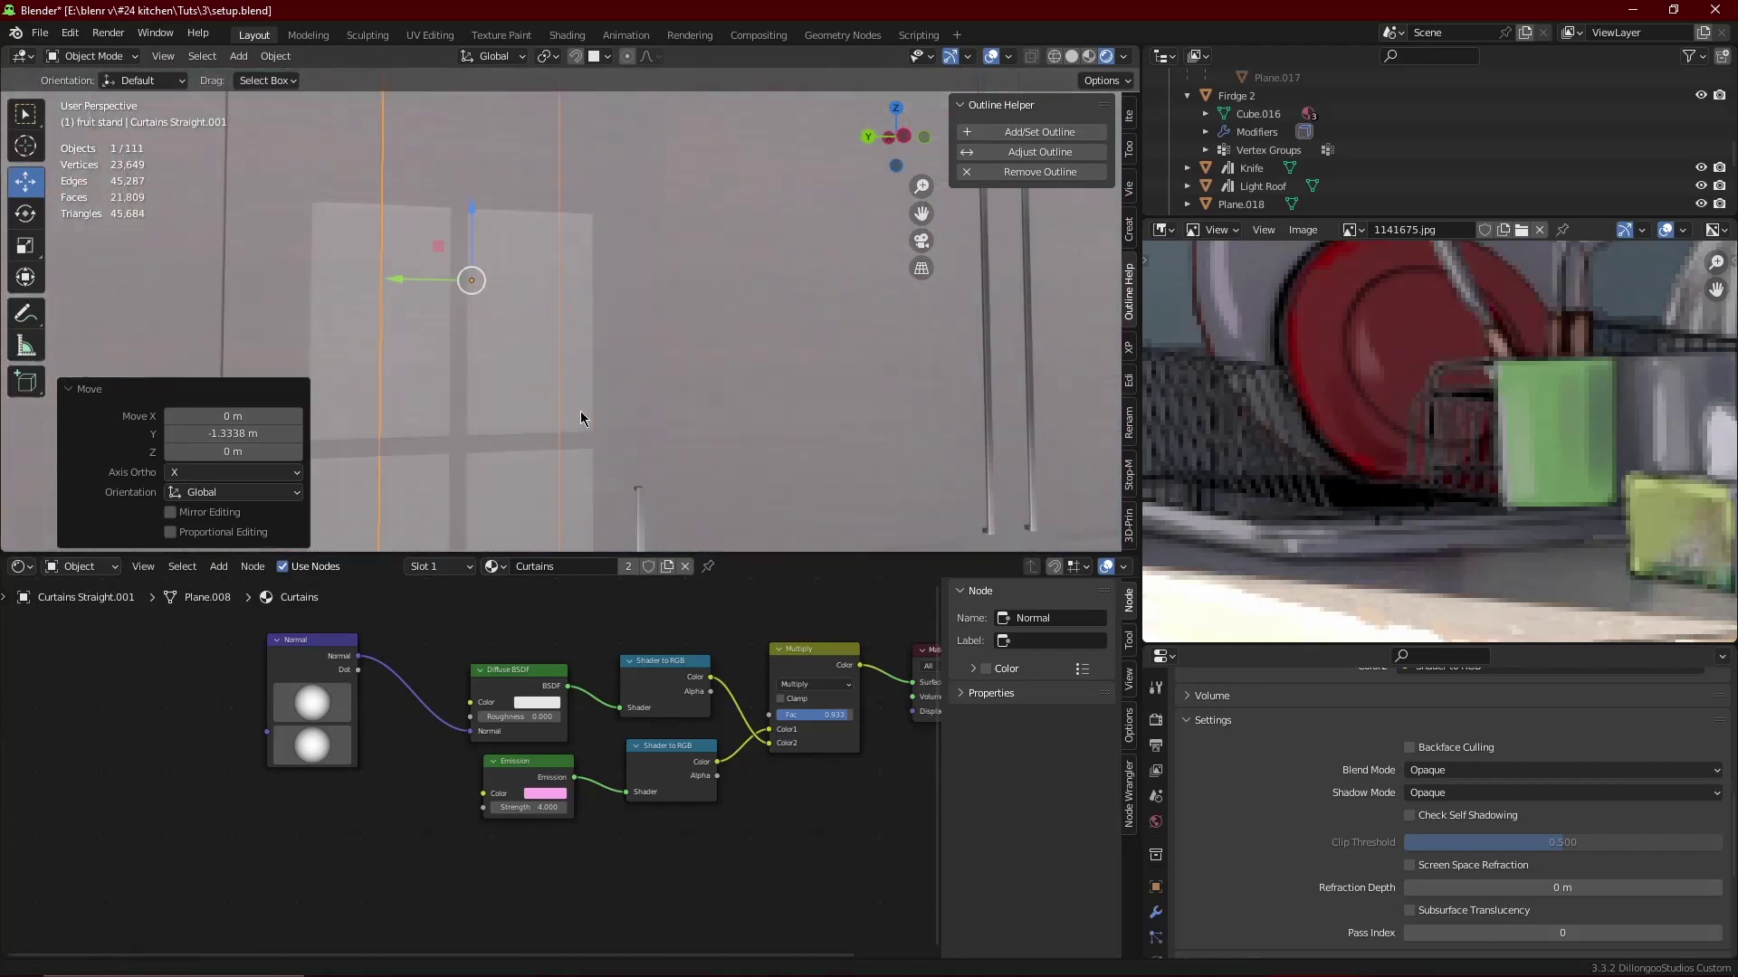
left_click(749, 336)
key("Tab")
key("alt+z")
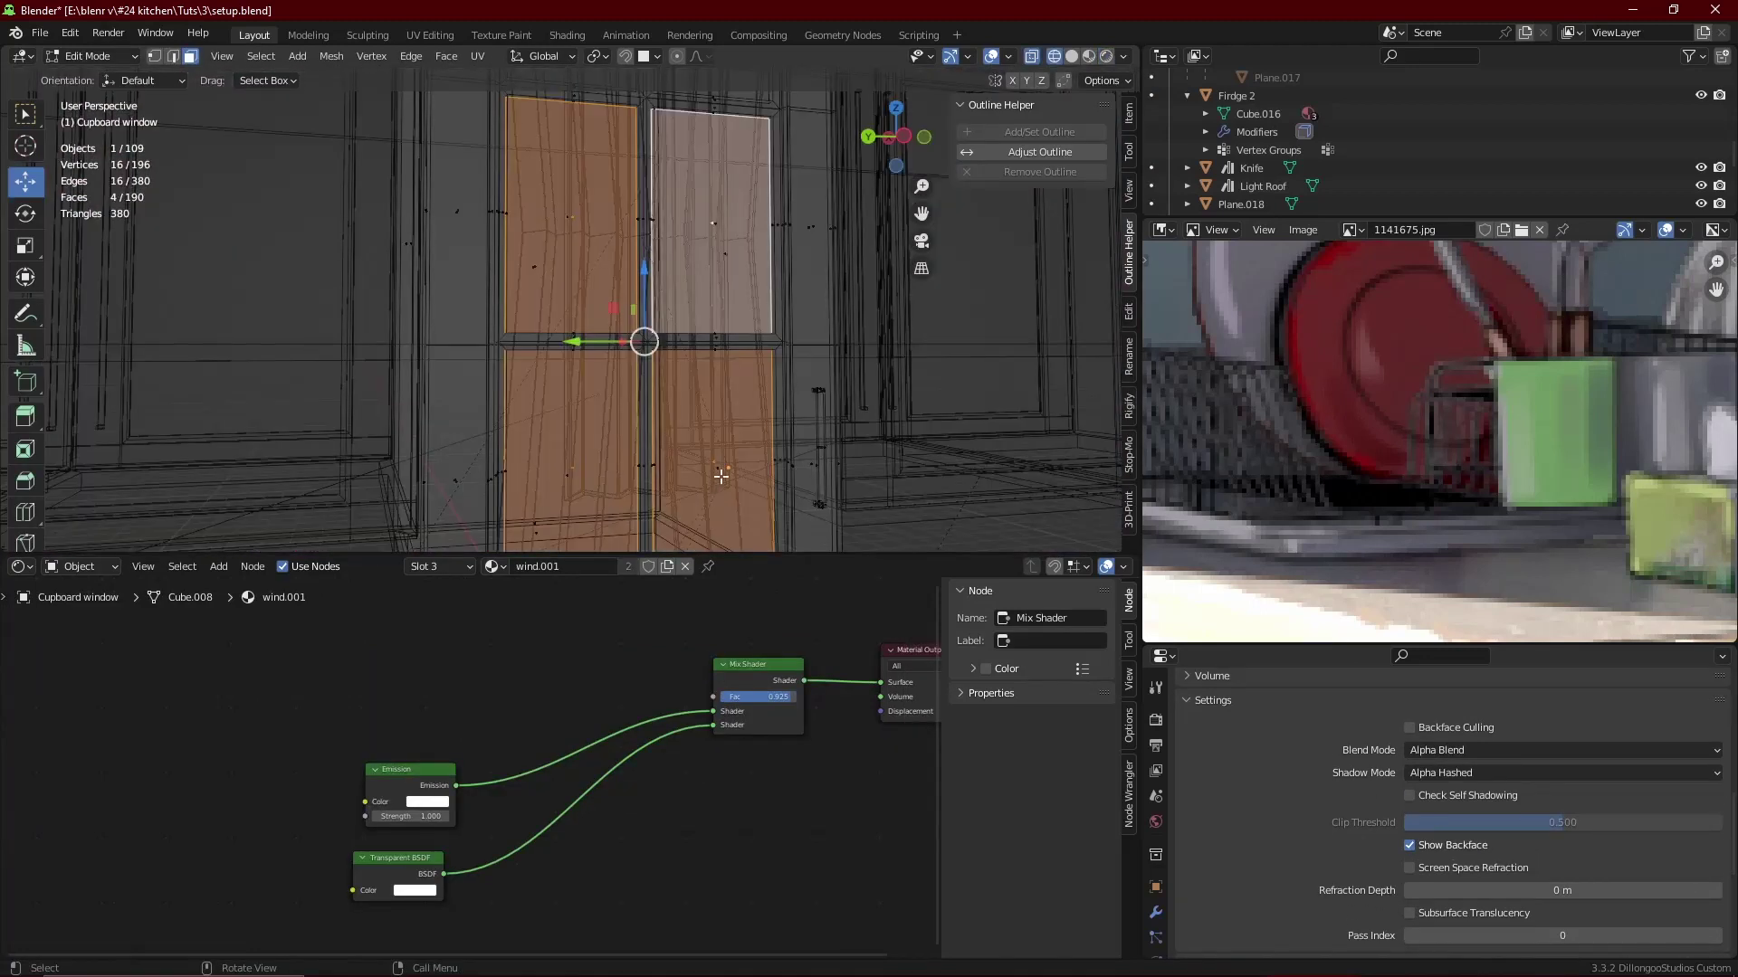
left_click(721, 476)
left_click(570, 480, "shift")
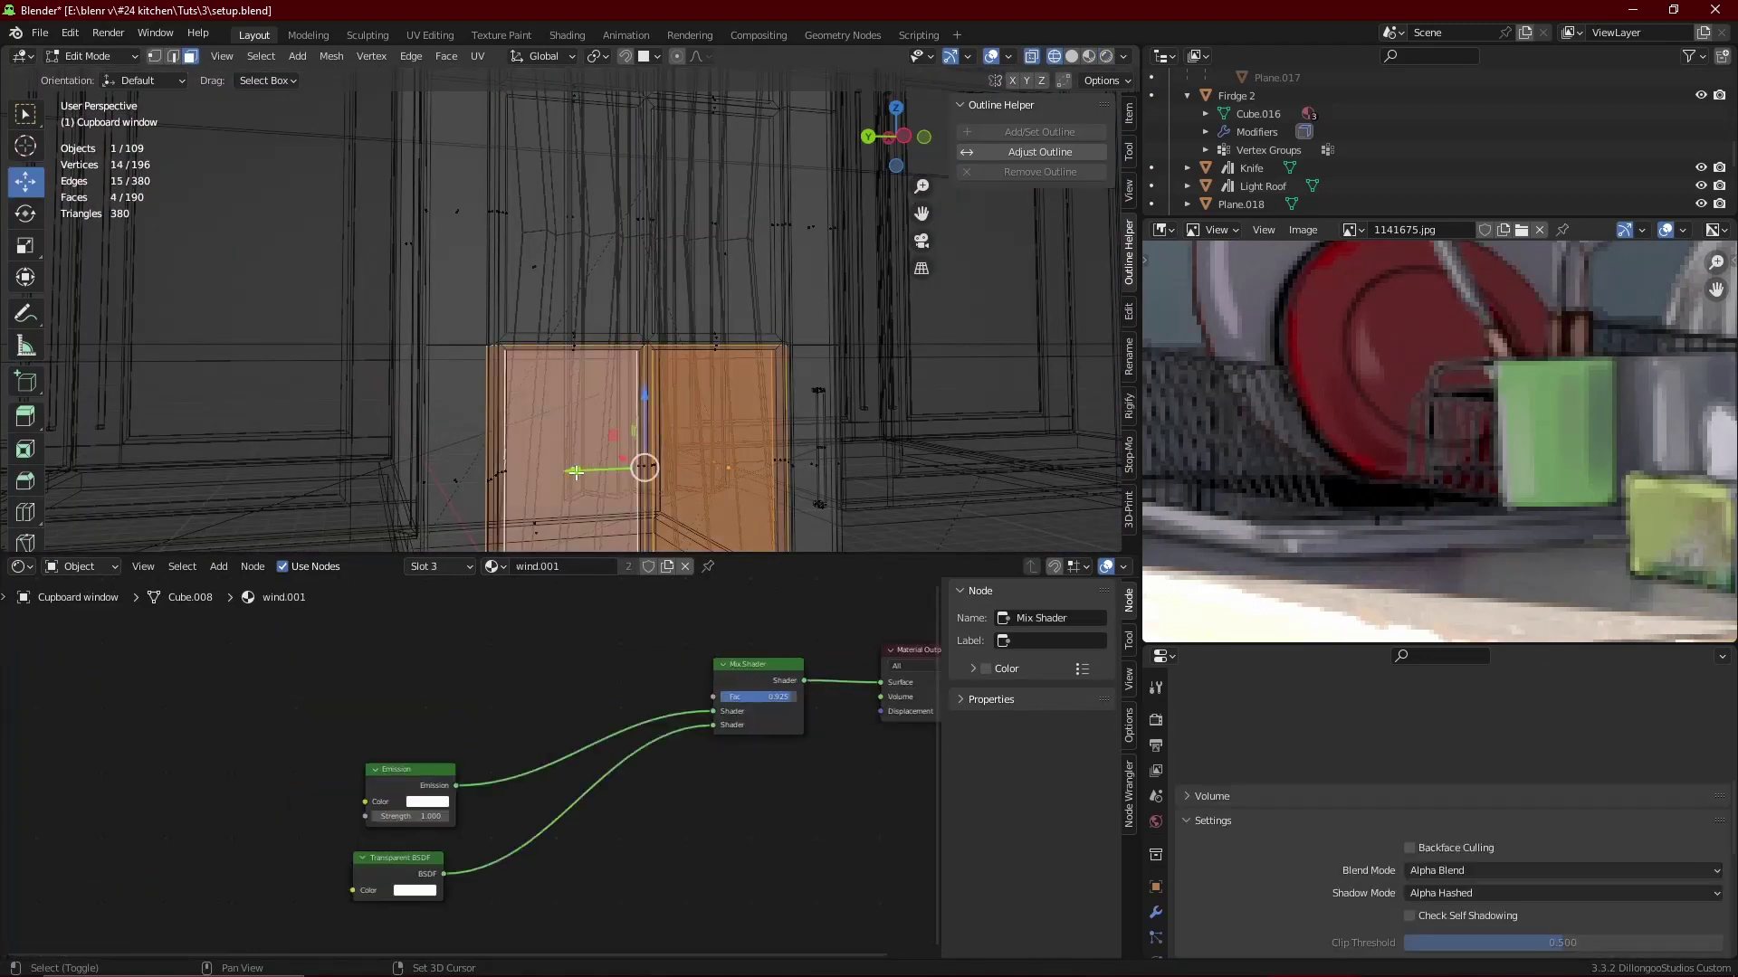
left_click(730, 240, "shift")
left_click(725, 218, "shift")
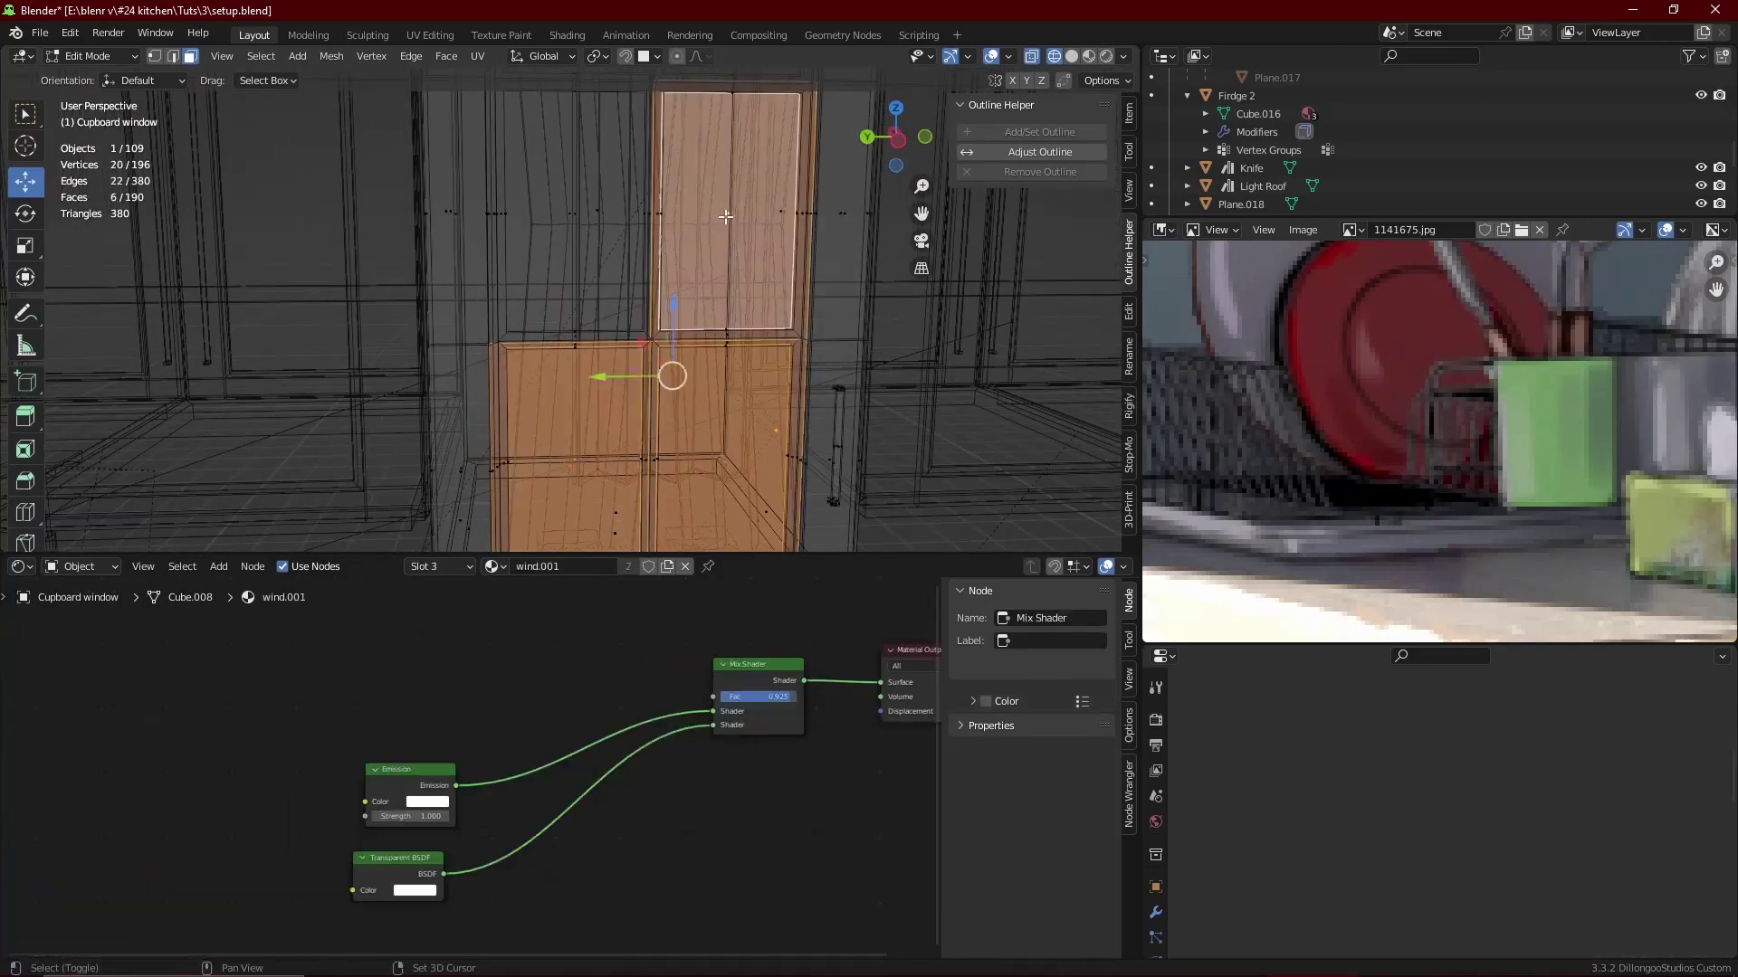
left_click(576, 222, "shift")
- Assign wind.001 to the selected pane faces and return to Object Mode
key("alt+z")
middle_click_drag(778, 362, 812, 349)
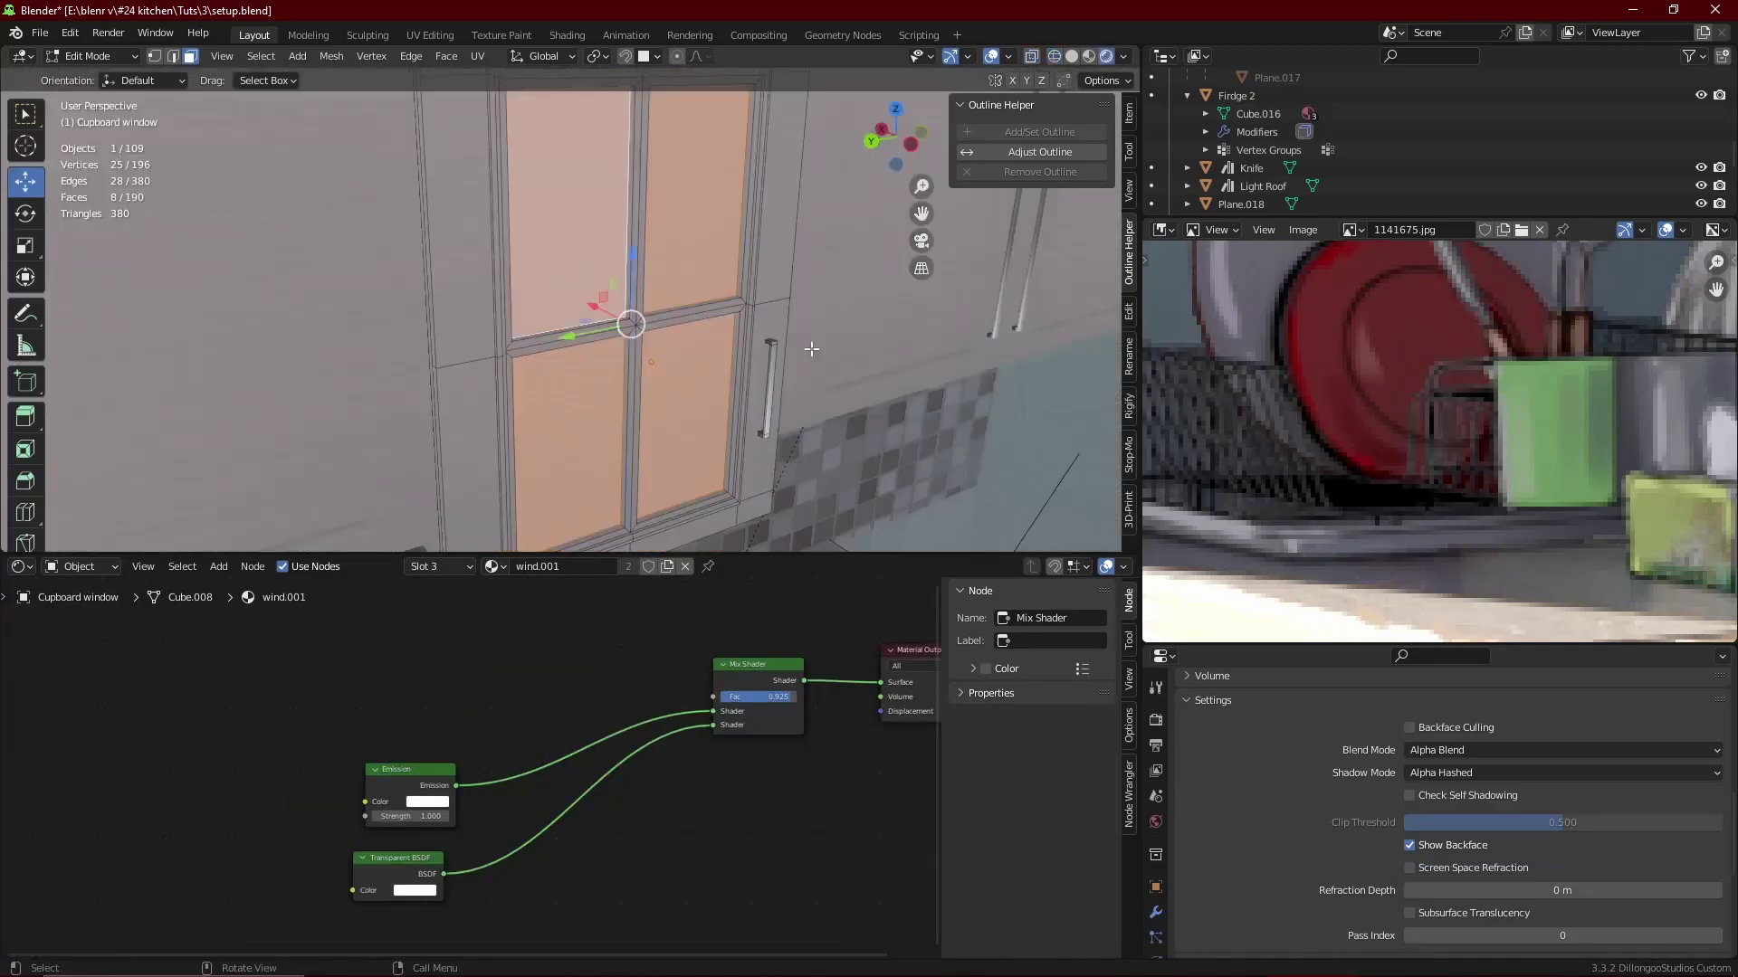
scroll(1267, 814, "up", 5)
scroll(1267, 815, "up", 5)
left_click(1267, 852)
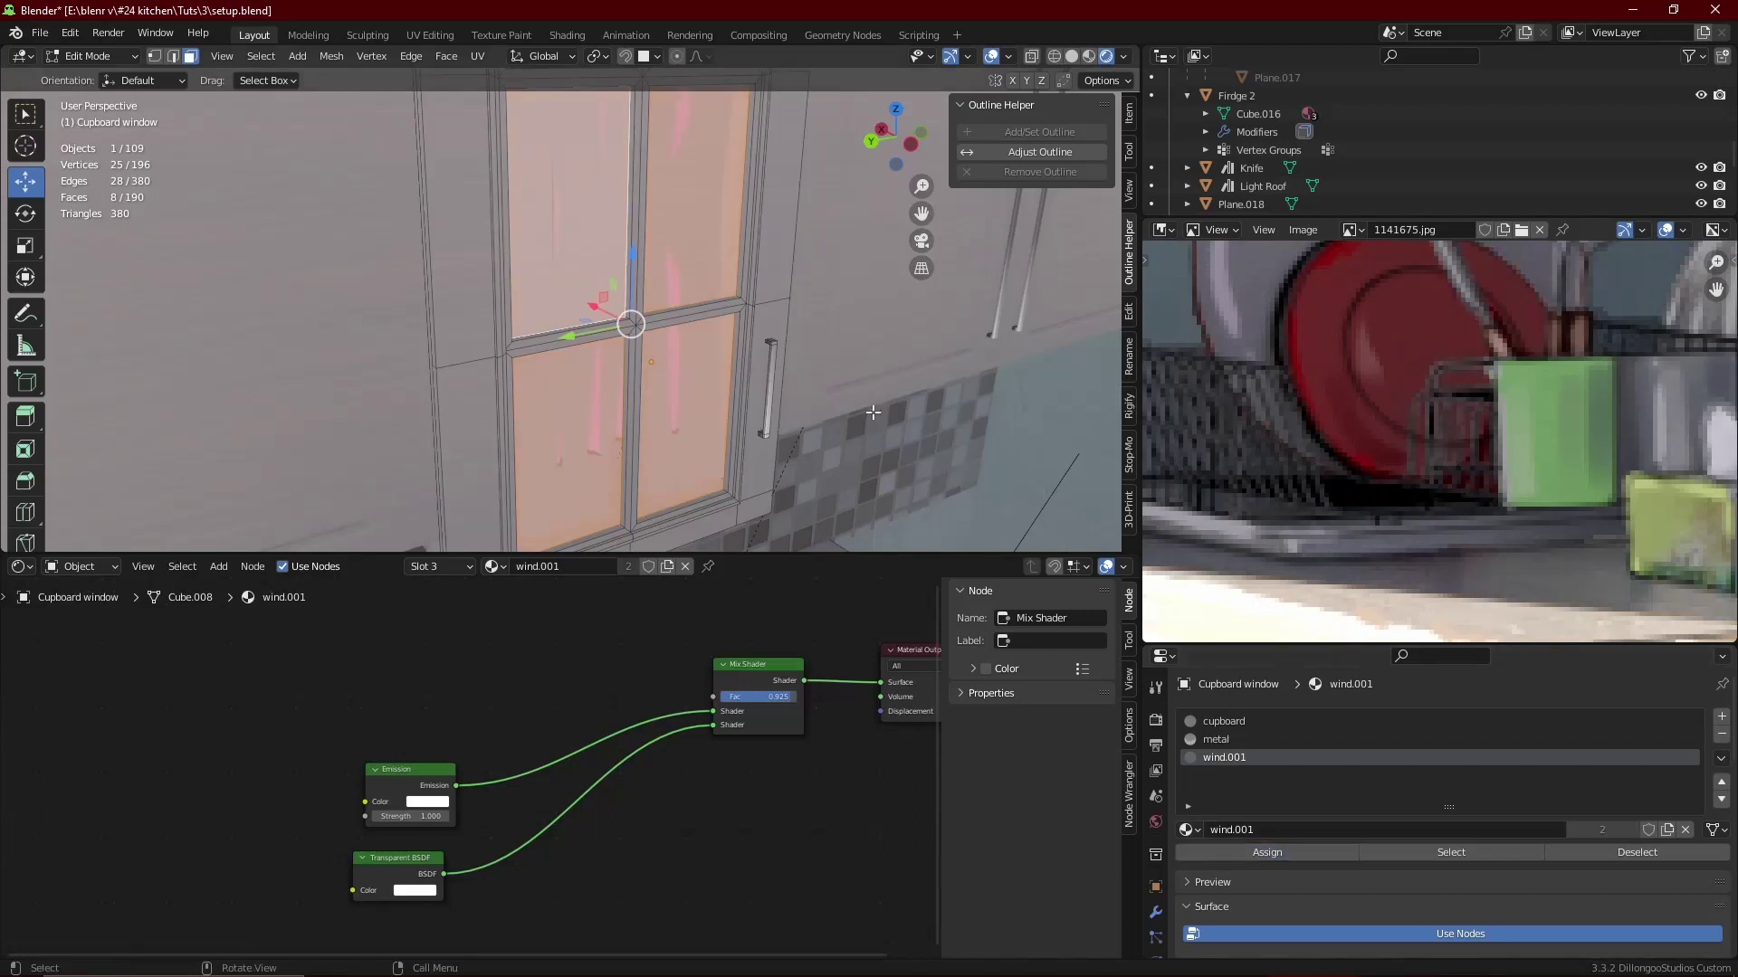
key("Tab")
- Delete the duplicated pink curtain strip and return to the camera viewpoint
key("shift+z")
left_click(633, 210)
left_click(634, 154)
key("Delete")
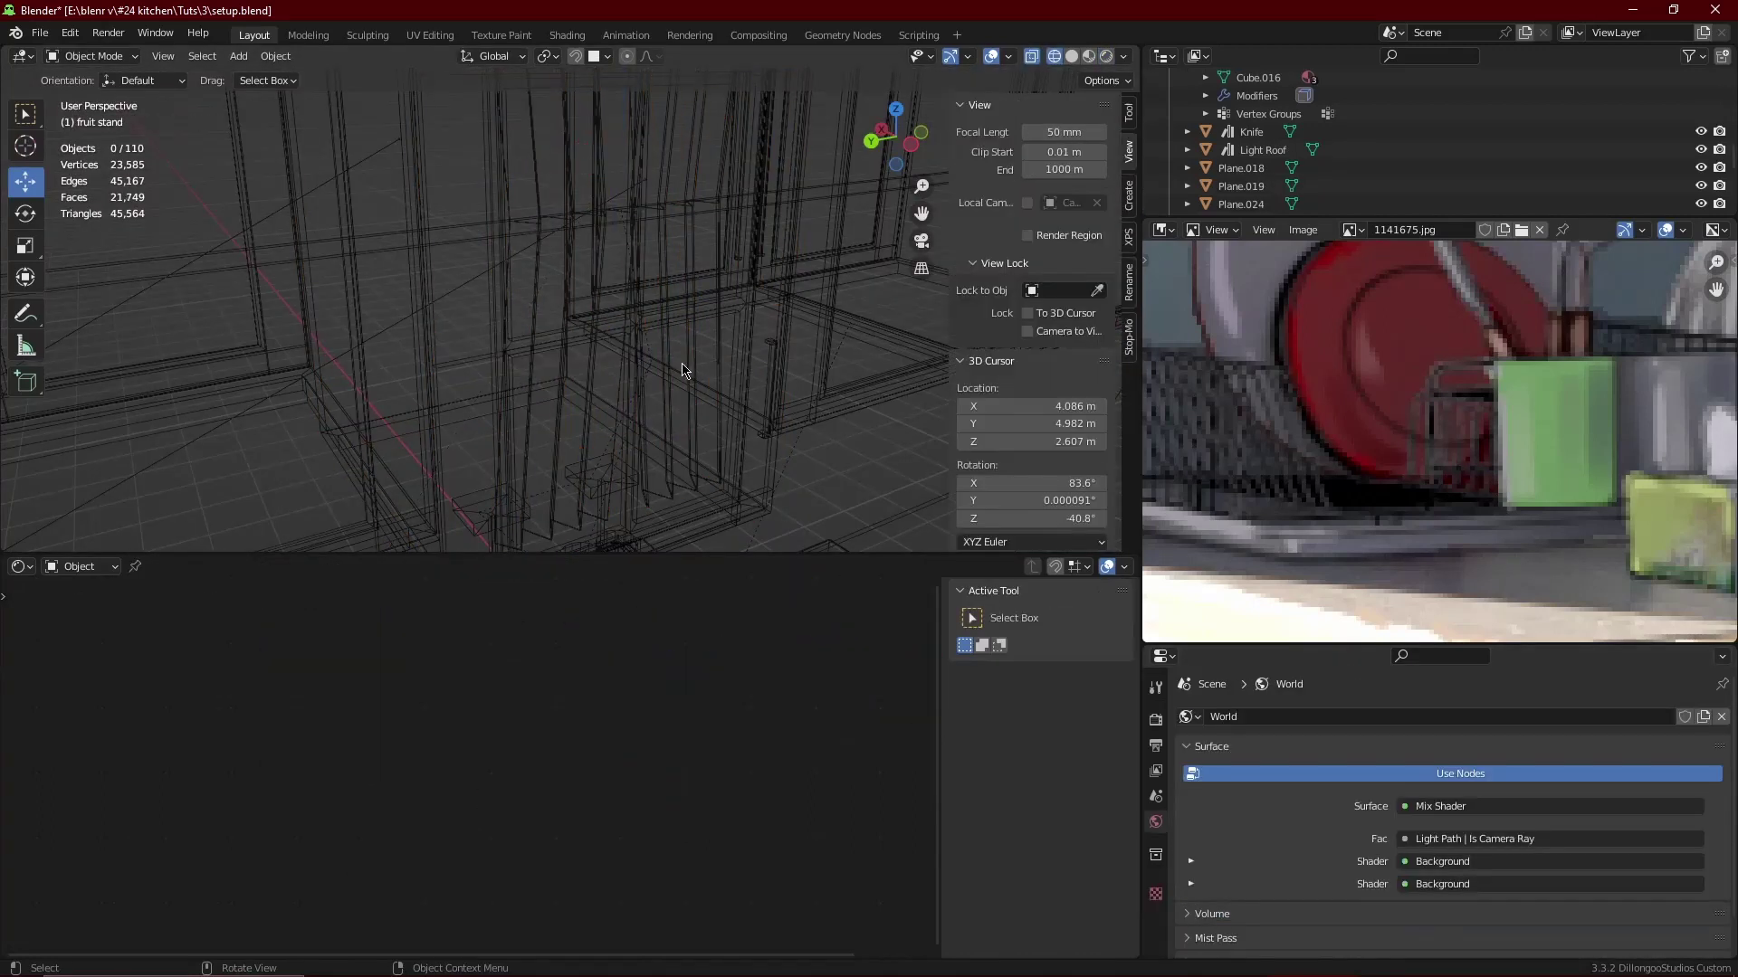
key("shift+z")
left_click(920, 241)
scroll(603, 367, "up", 3)
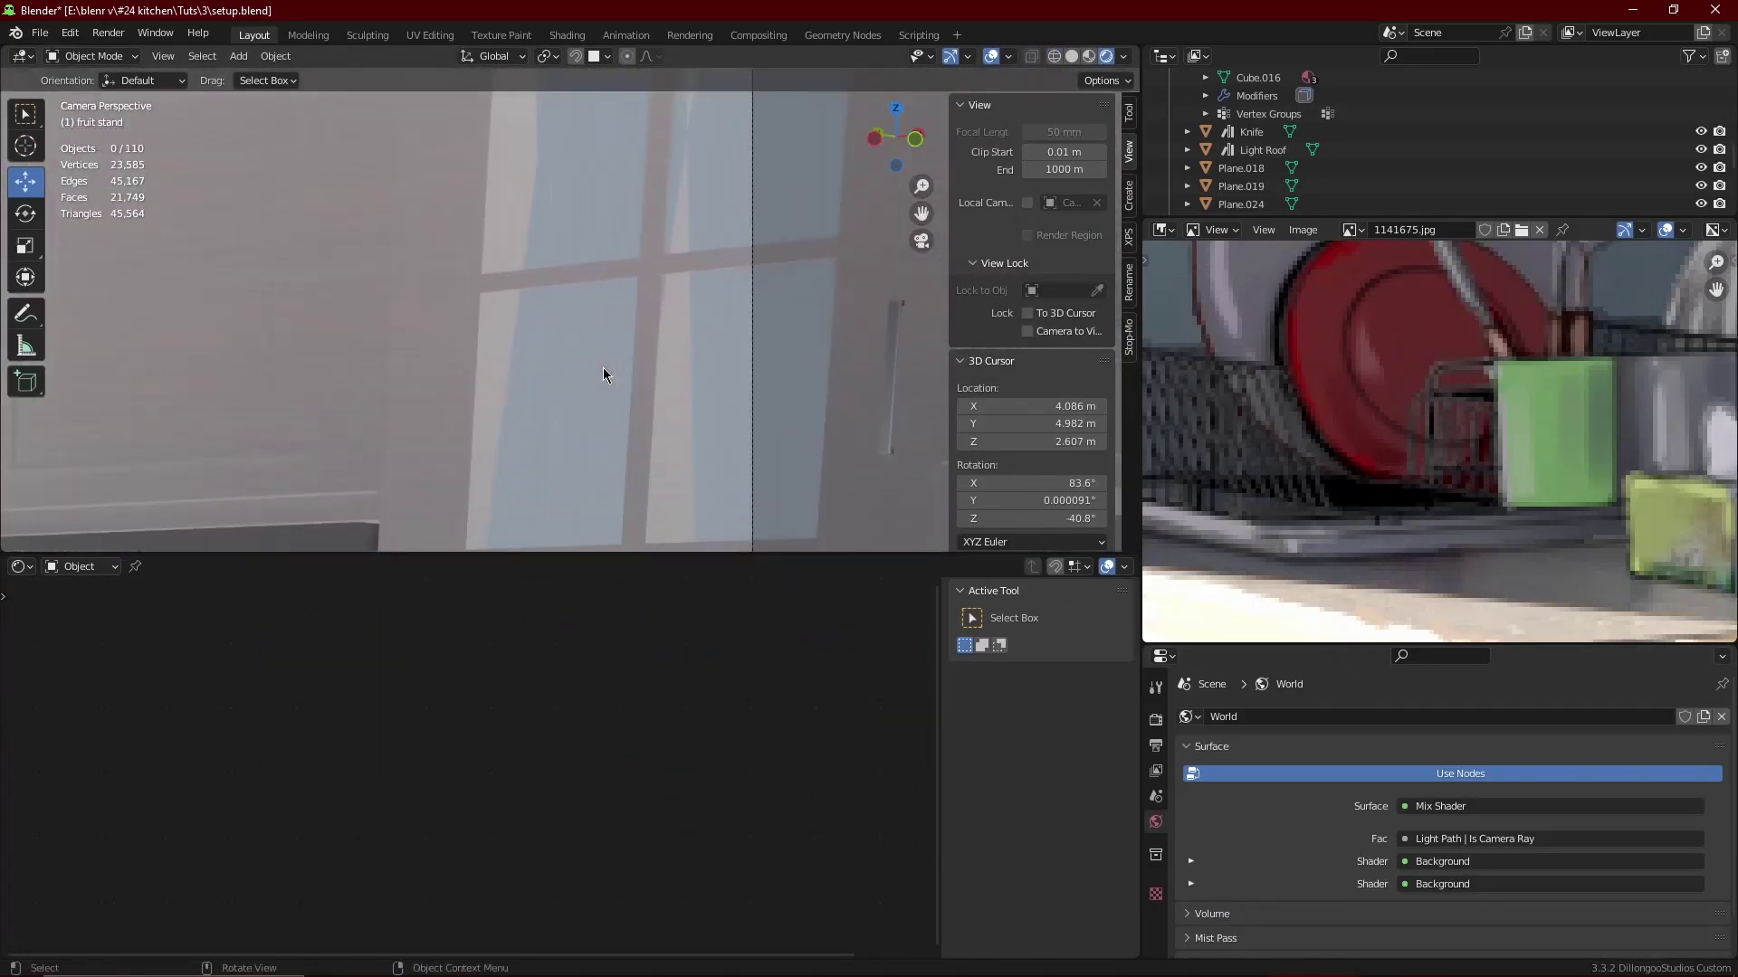
- Strip the Color Dodge, Curvature and emission nodes from curtain Plane.025's curt material
key("shift+z")
left_click(582, 353)
key("shift+z")
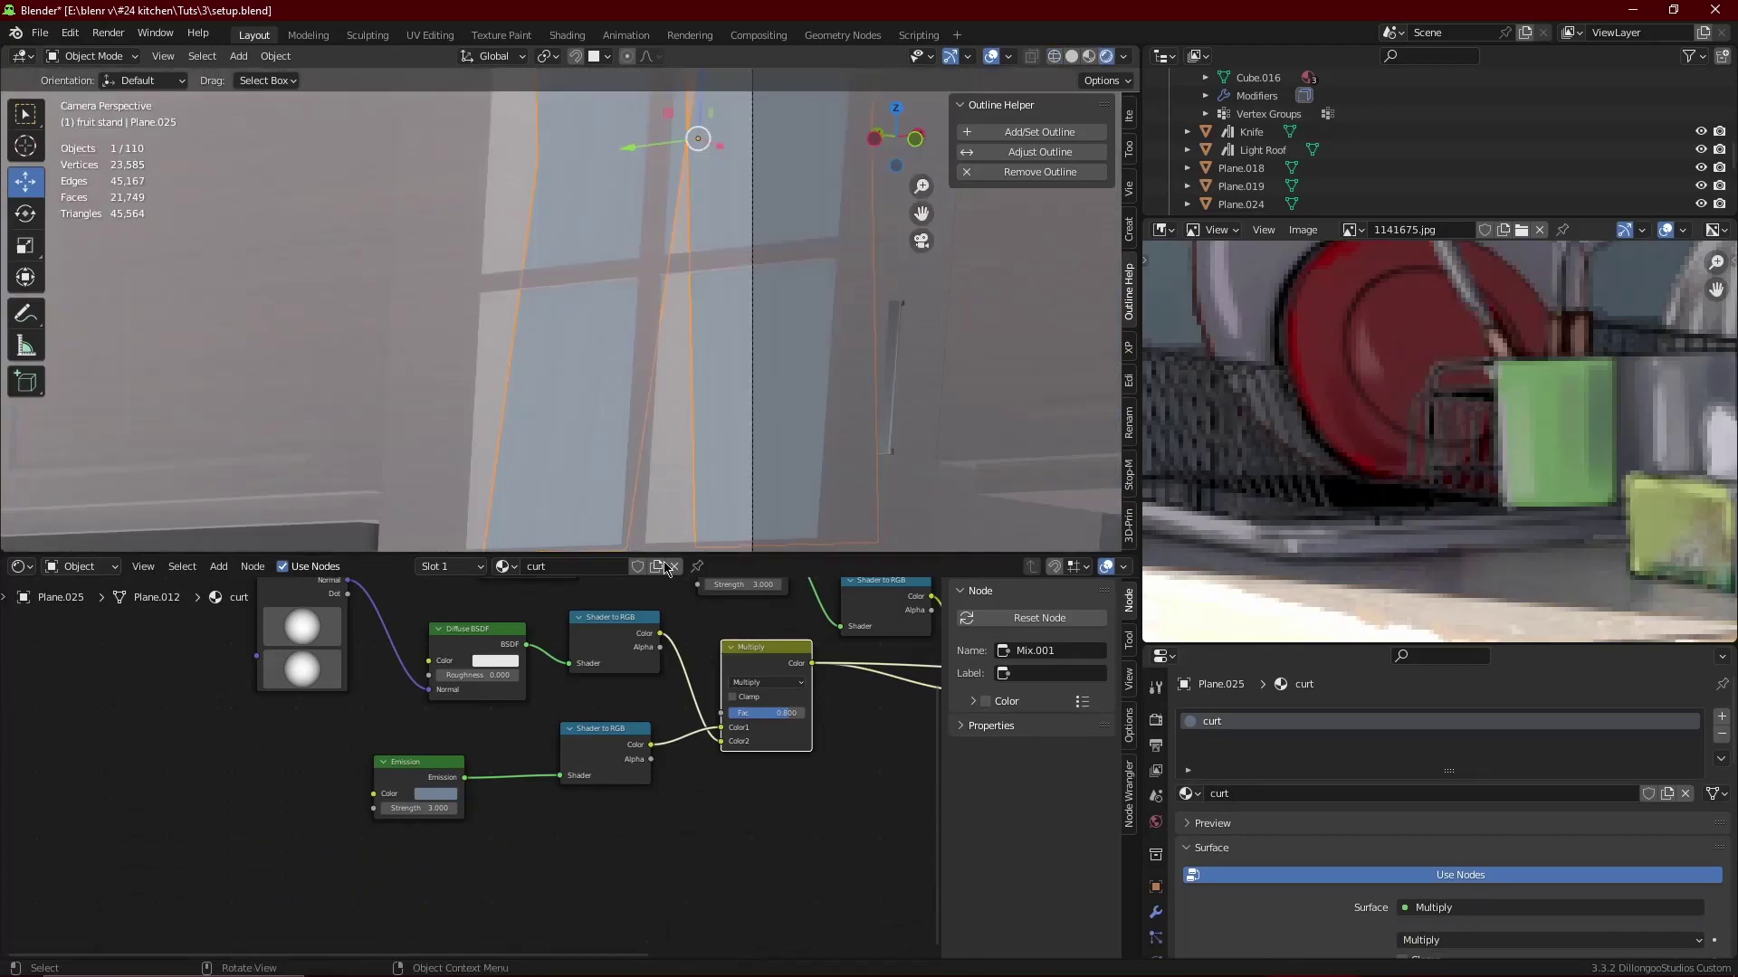
scroll(764, 643, "down", 1)
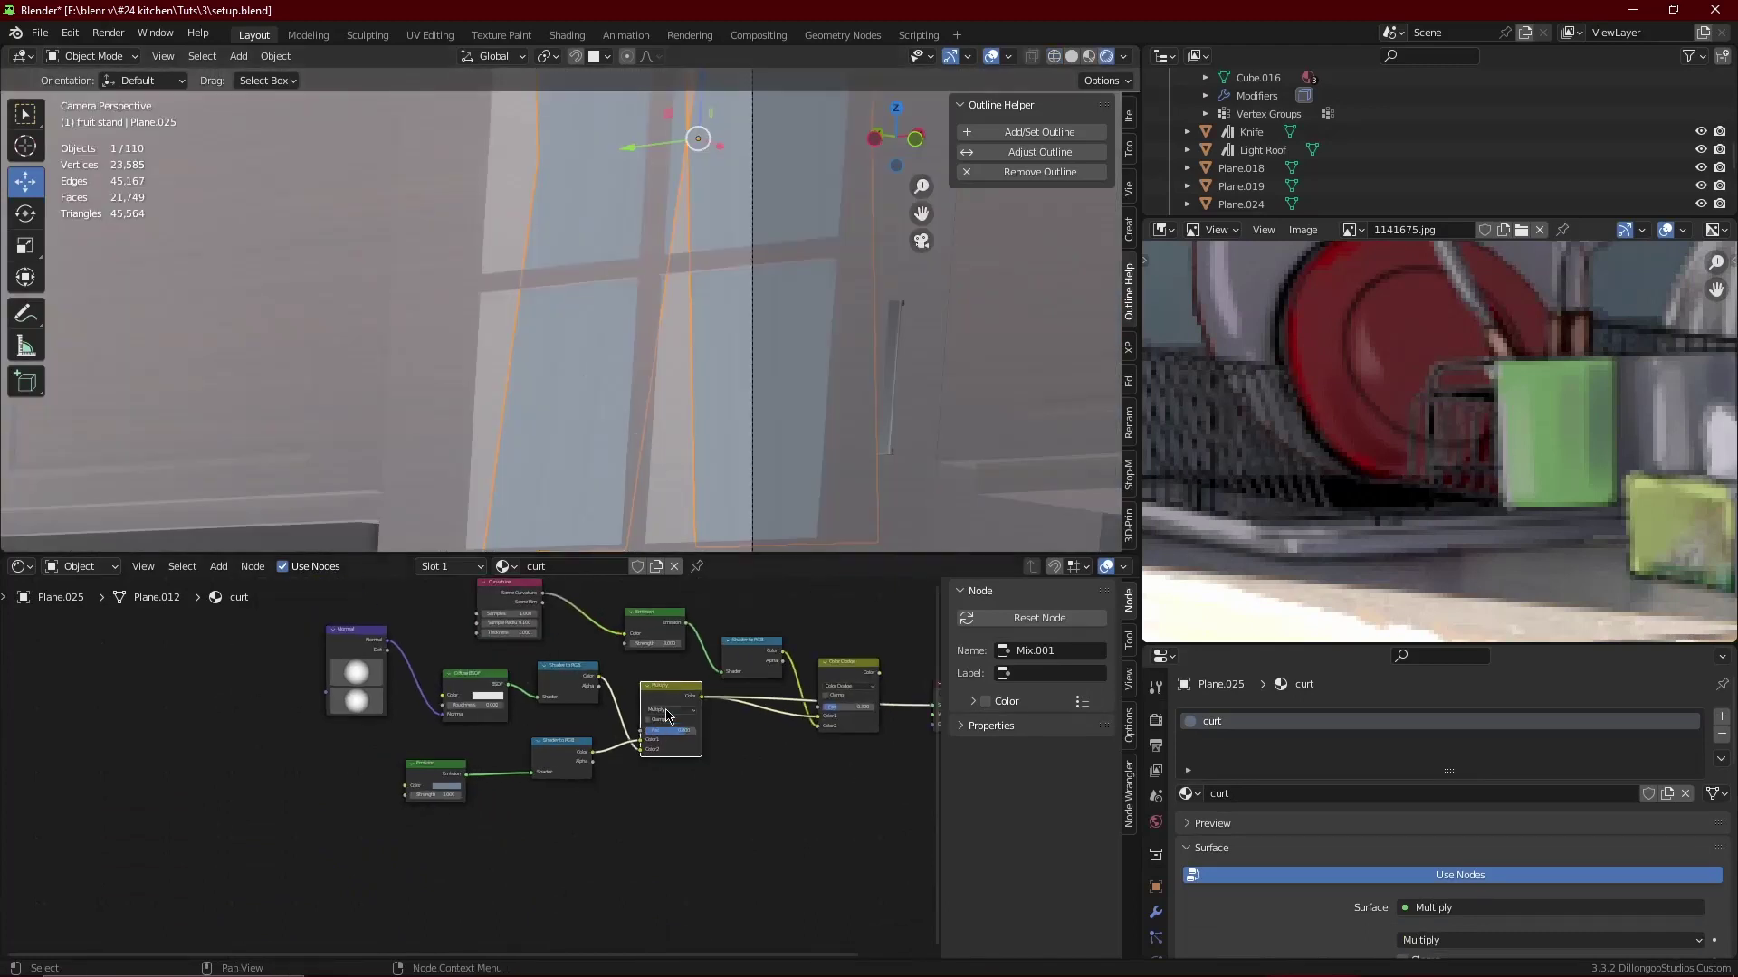
scroll(765, 641, "down", 1)
key("x")
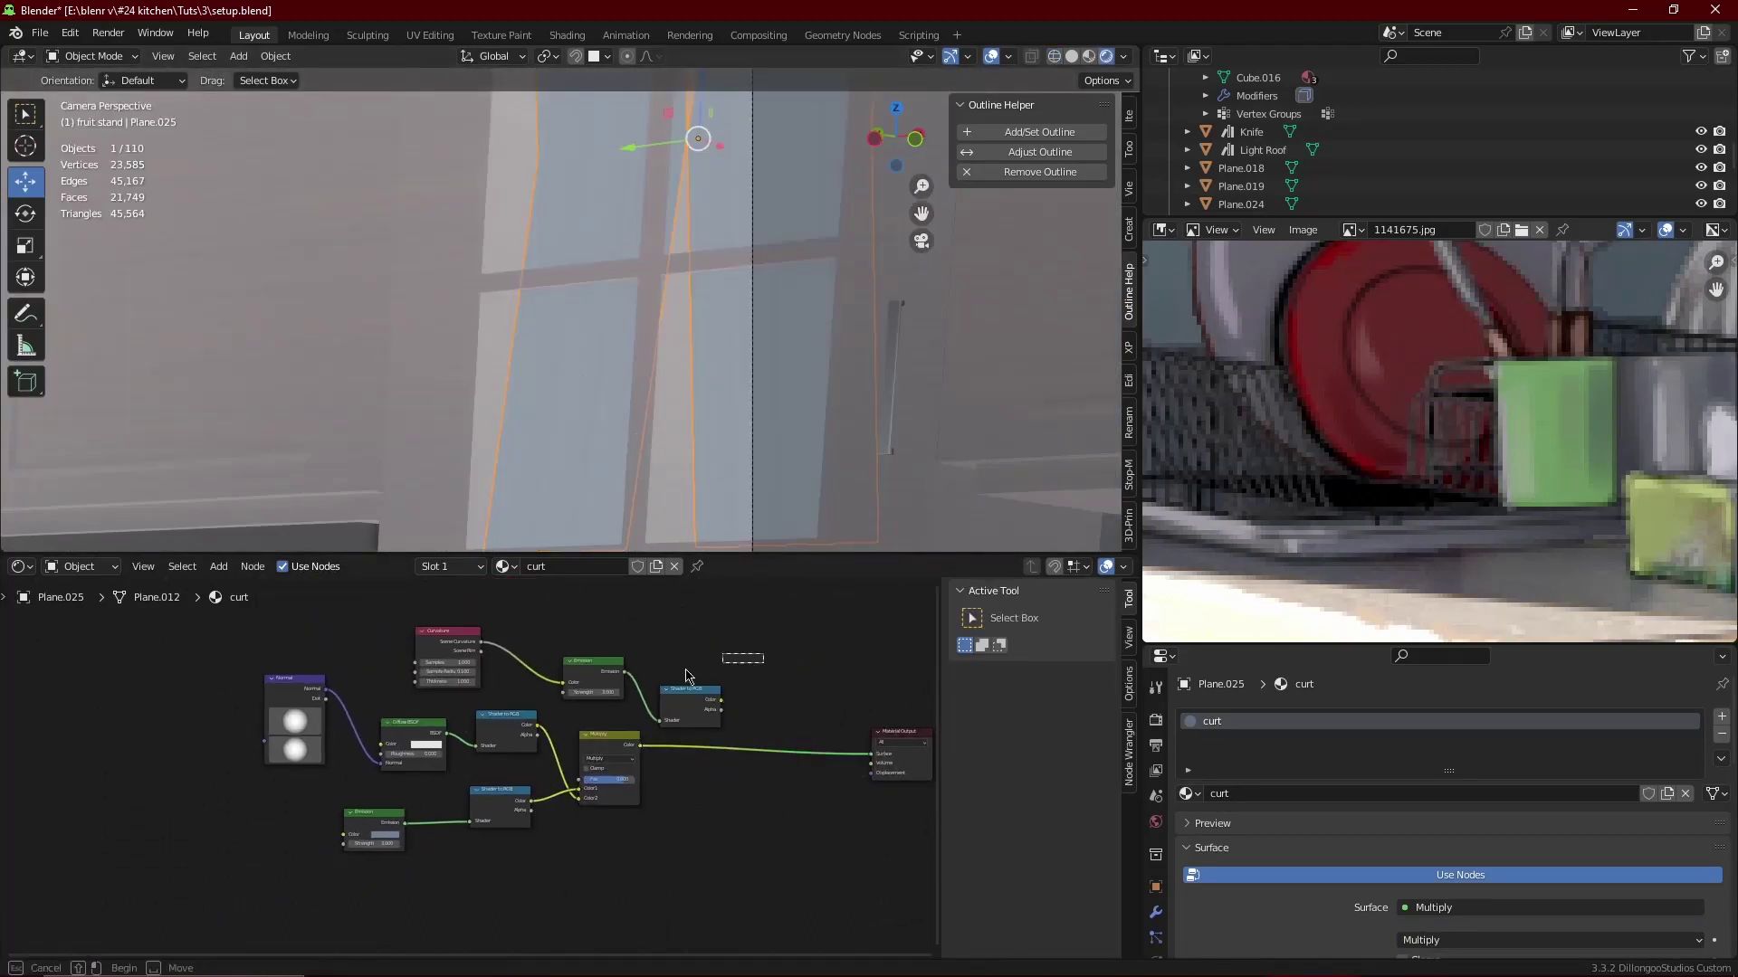
key("x")
mouse_move(765, 708)
left_mouse_down()
mouse_move(555, 633)
mouse_move(448, 674)
left_mouse_up()
key("x")
left_click(884, 733)
left_click_drag(884, 733, 759, 740)
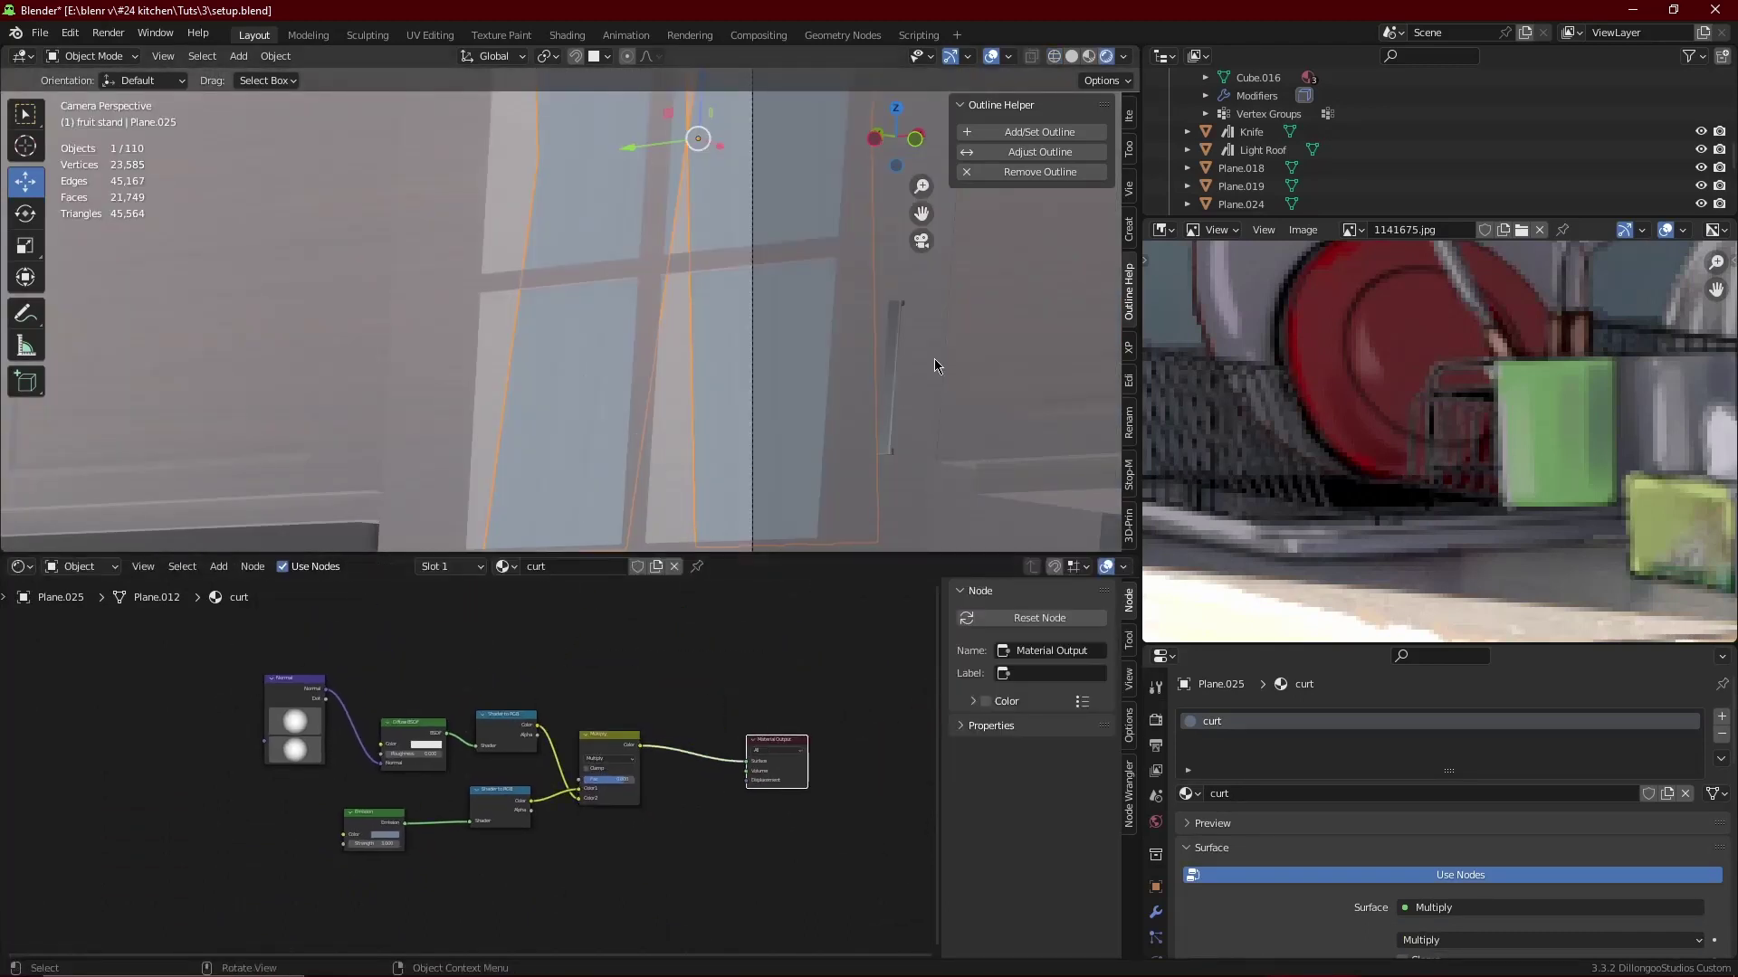
- Add a toon outline to the curtain and render the final kitchen image
left_click(1023, 143)
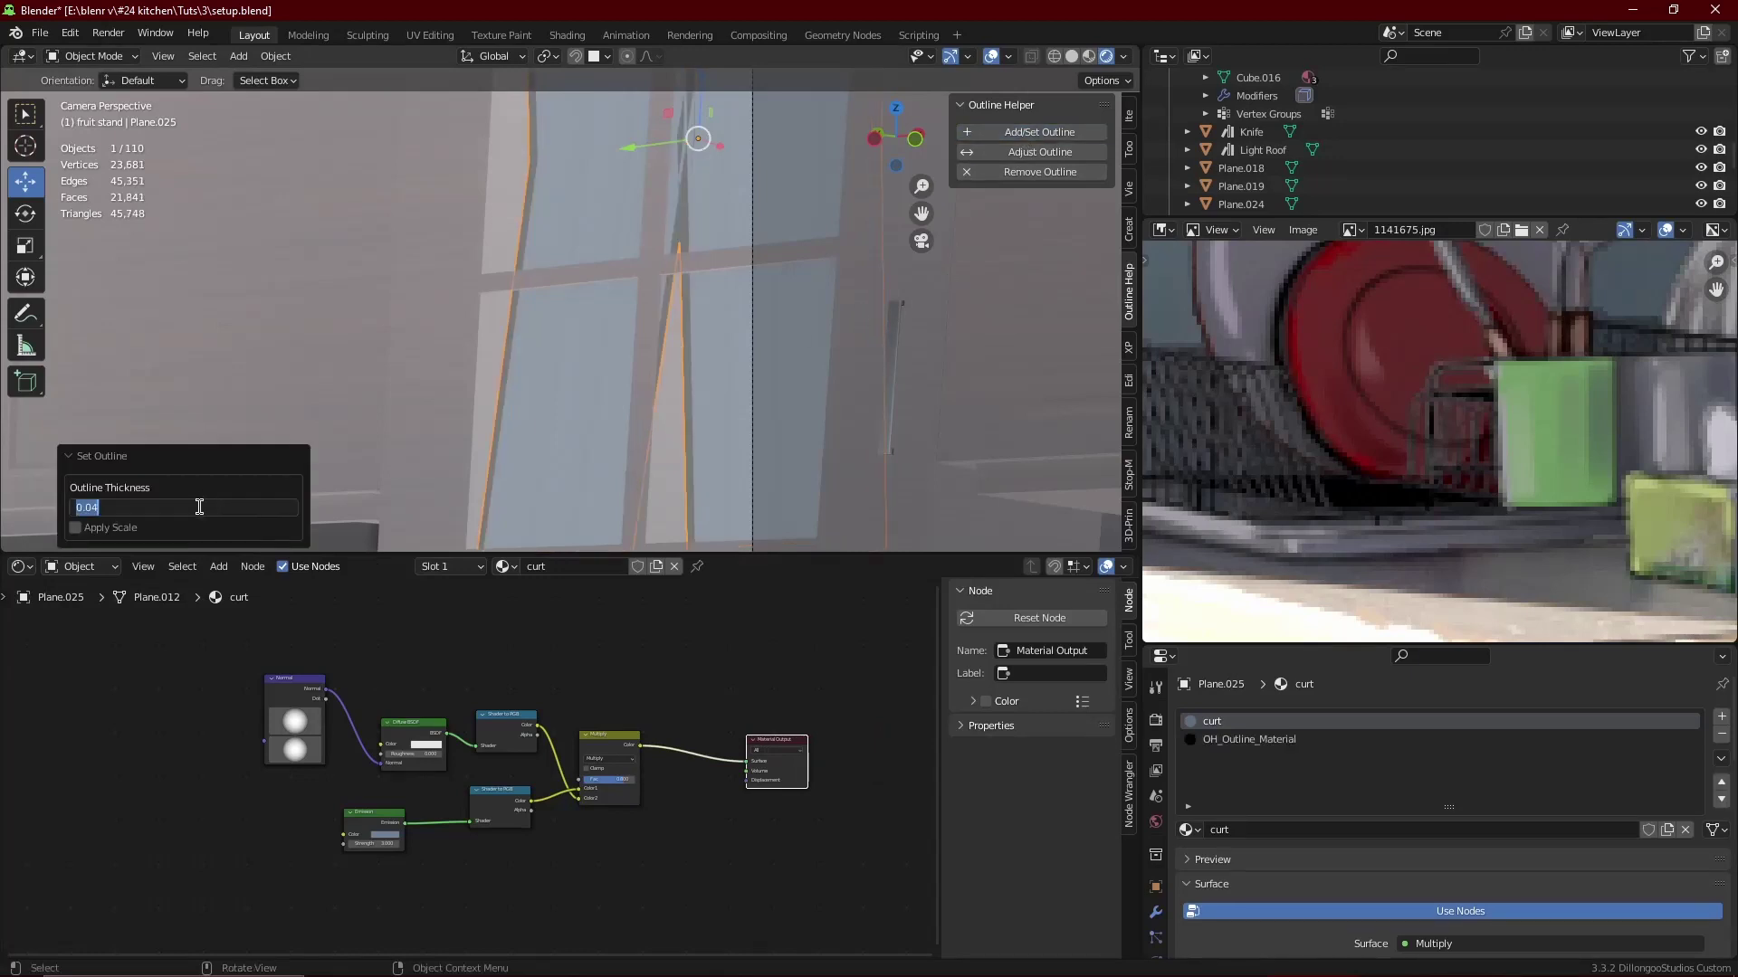
key("Return")
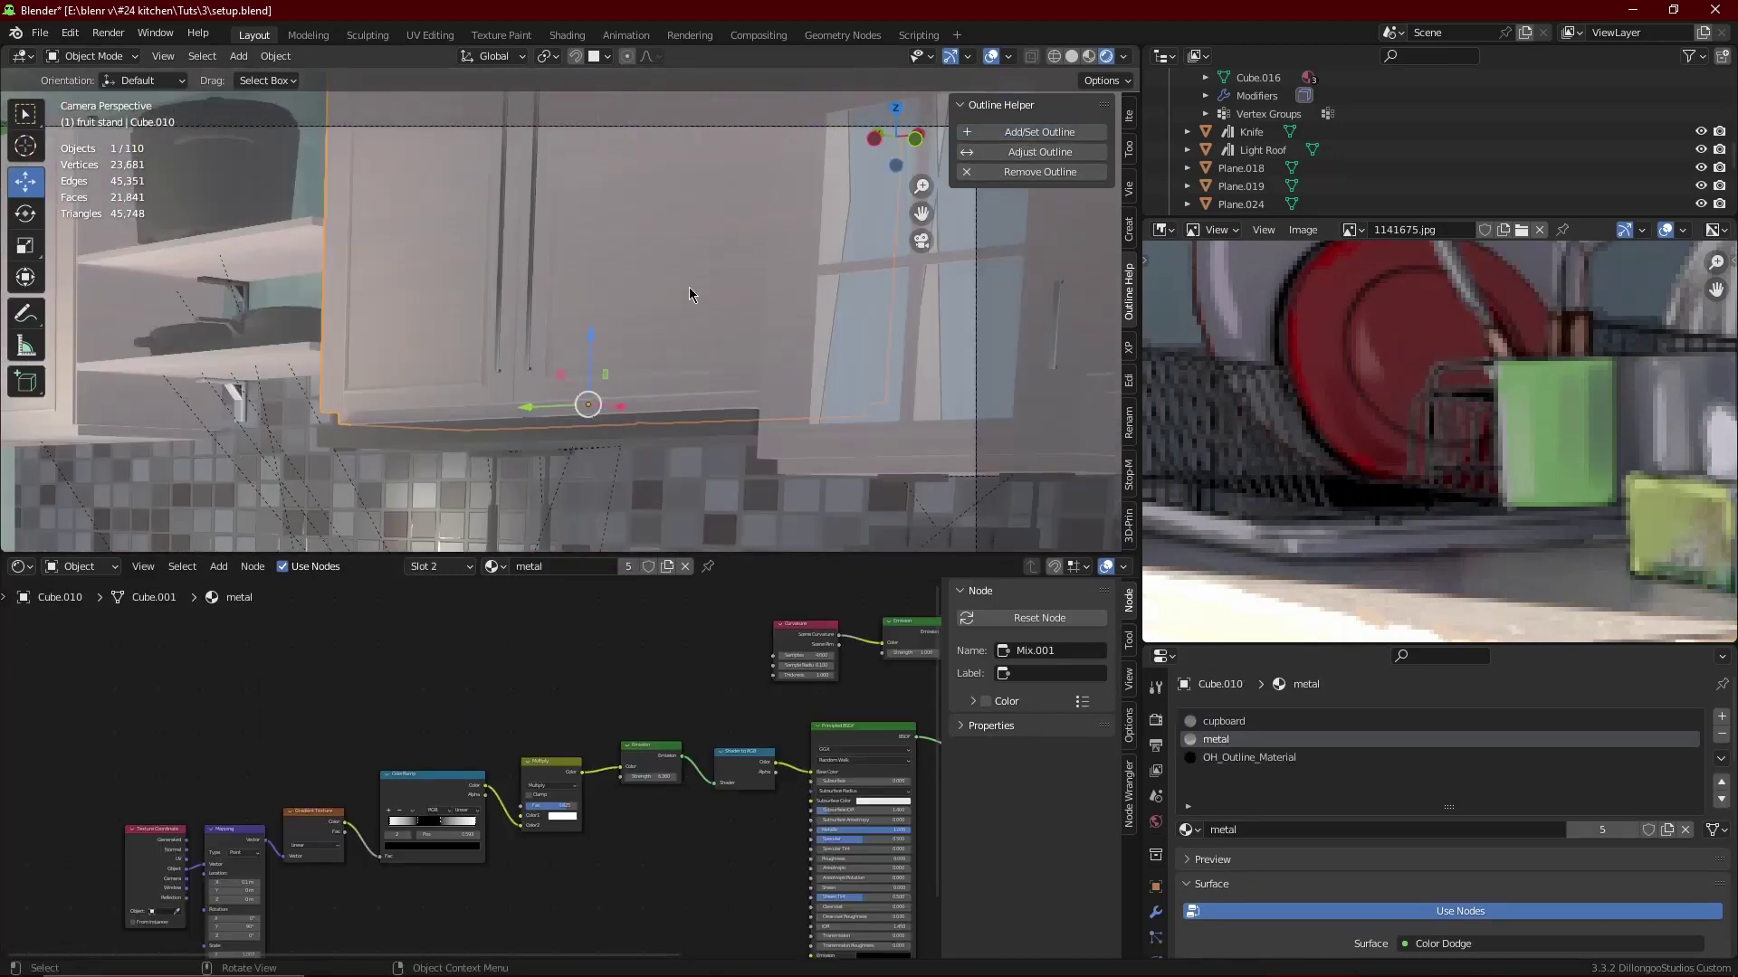
key("F12")
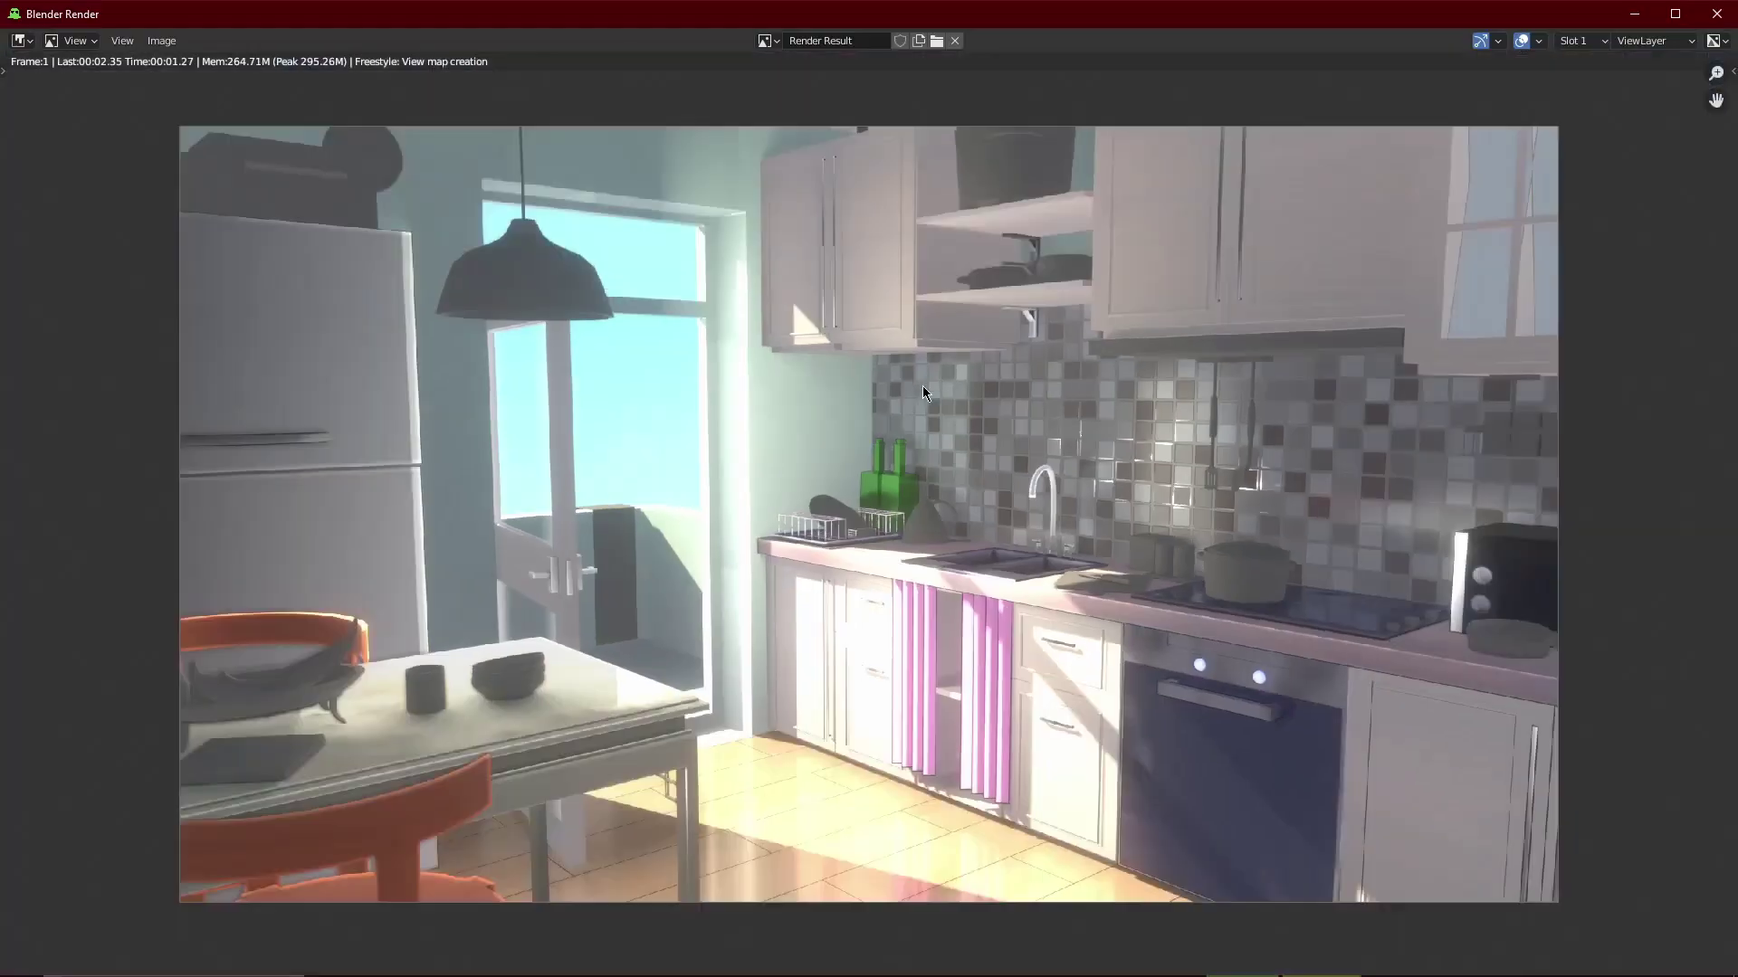